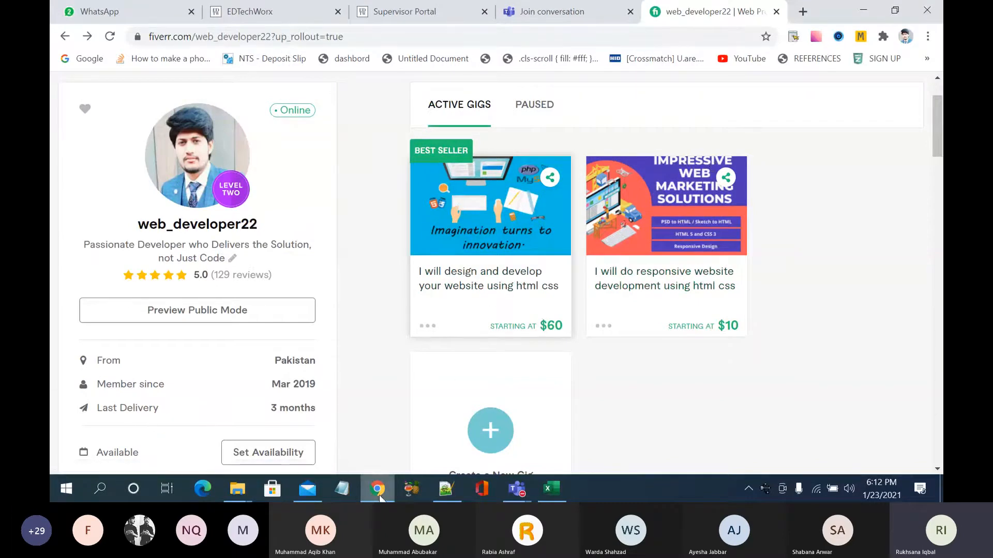
Step: Start creating a new gig from the seller profile's gig list
{"action": "mouse_move", "coordinate": [378, 489]}
{"action": "scroll", "coordinate": [492, 445], "scroll_direction": "down", "scroll_amount": 1}
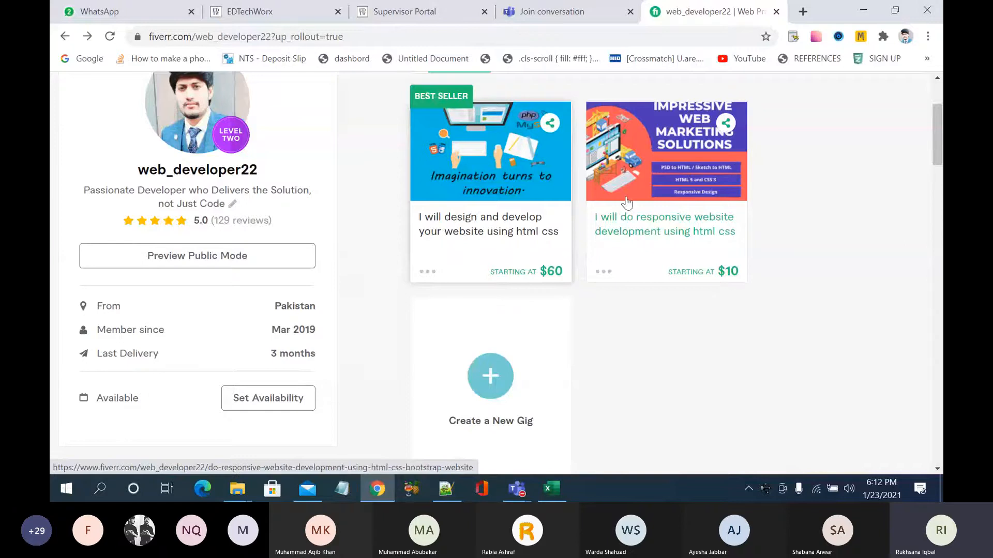
{"action": "left_click", "coordinate": [496, 407]}
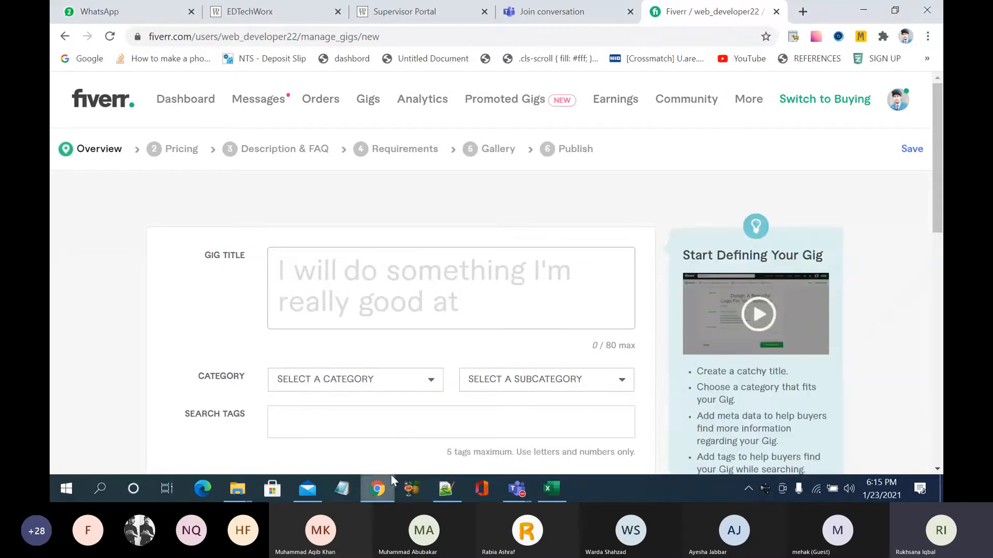
Step: Open fiverr.com in a new incognito window and look through the logged-out home page down to the popular services
{"action": "left_click", "coordinate": [928, 36]}
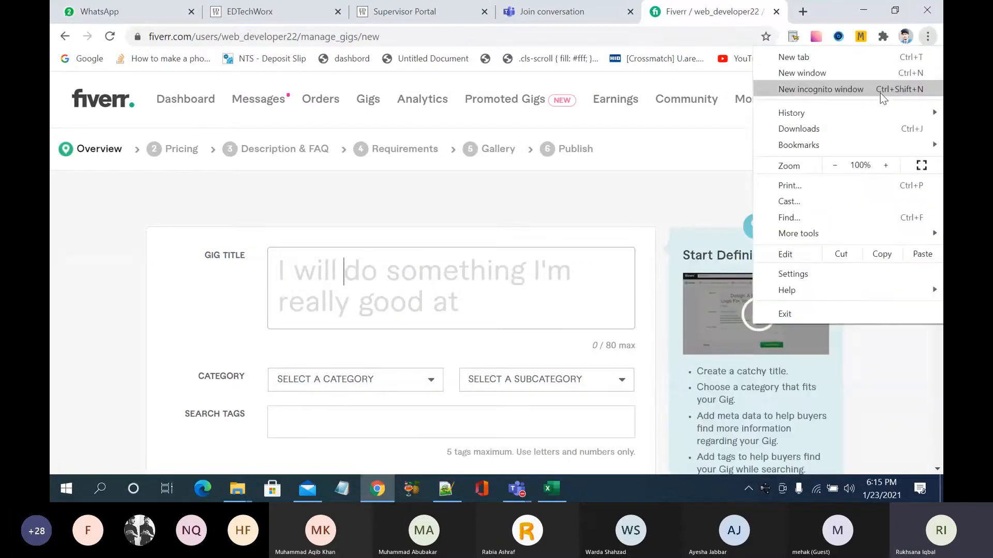
{"action": "left_click", "coordinate": [822, 89]}
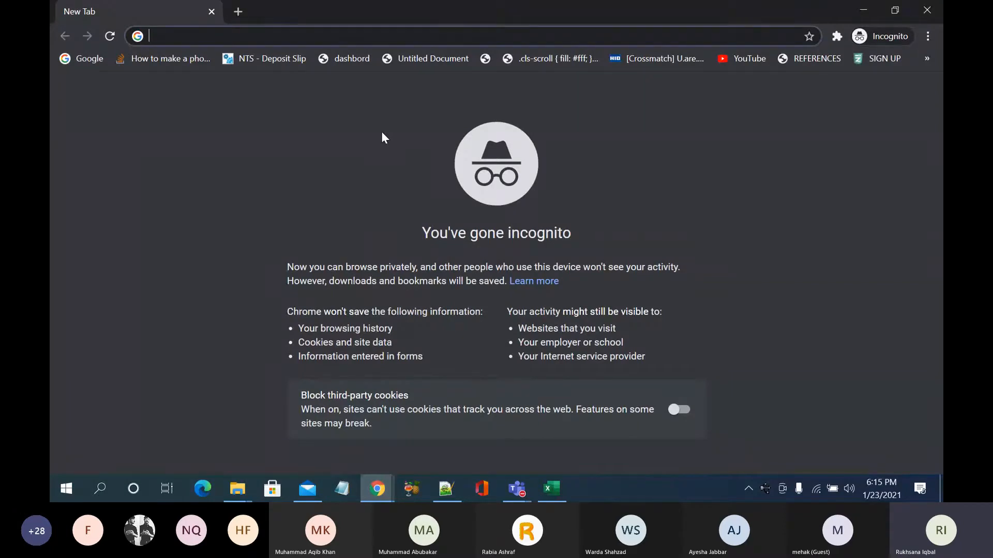
{"action": "type", "text": "fiverr.com"}
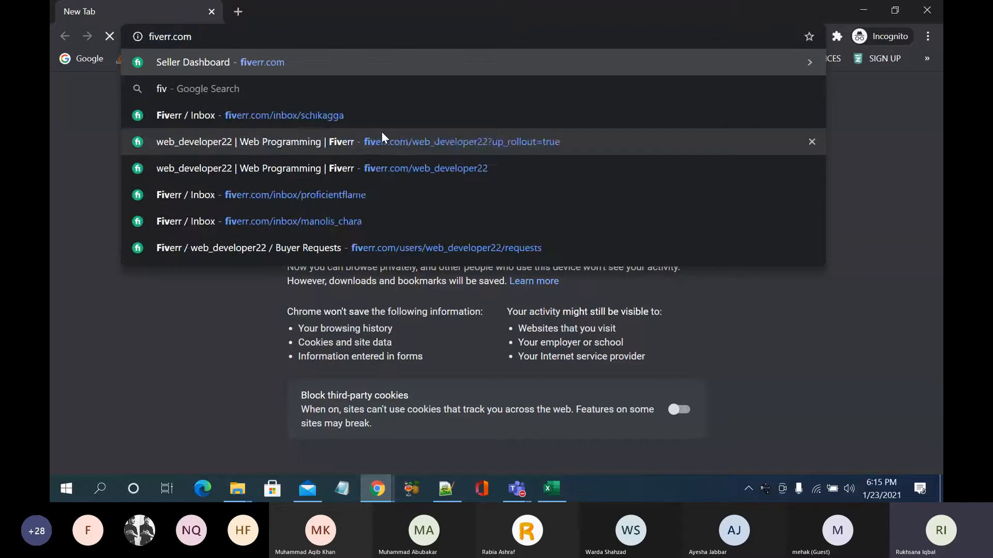
{"action": "key", "text": "Return"}
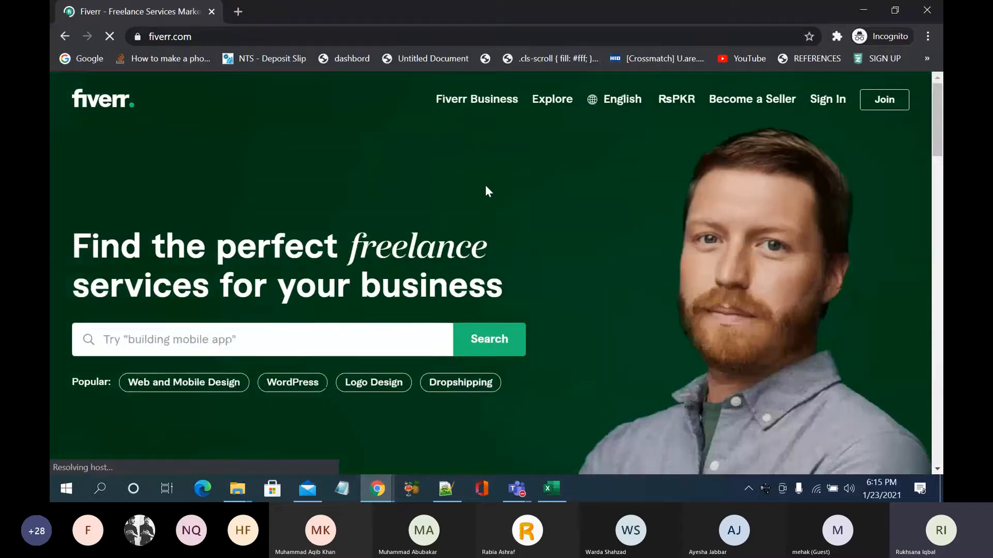
{"action": "scroll", "coordinate": [485, 185], "scroll_direction": "down", "scroll_amount": 3}
{"action": "scroll", "coordinate": [485, 185], "scroll_direction": "down", "scroll_amount": 5}
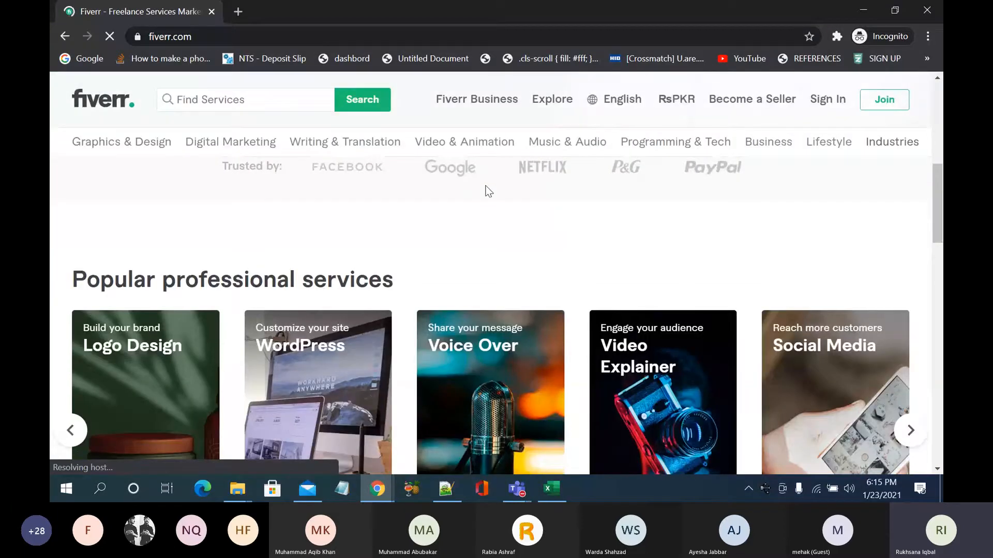
Step: Compare the blank gig form with the logged-out home page and its service categories, ending with the incognito window minimized
{"action": "mouse_move", "coordinate": [382, 482]}
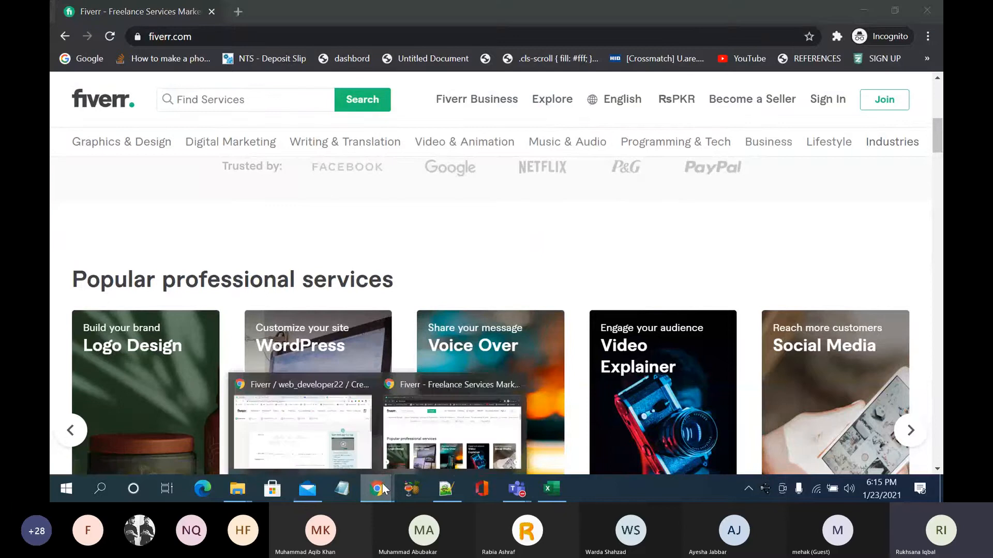
{"action": "left_click", "coordinate": [332, 427]}
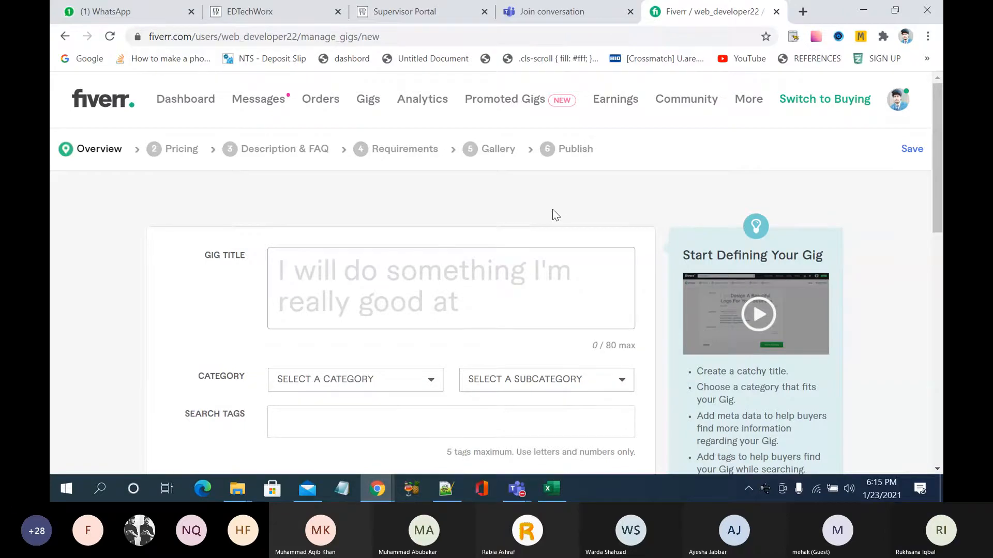
{"action": "mouse_move", "coordinate": [537, 253]}
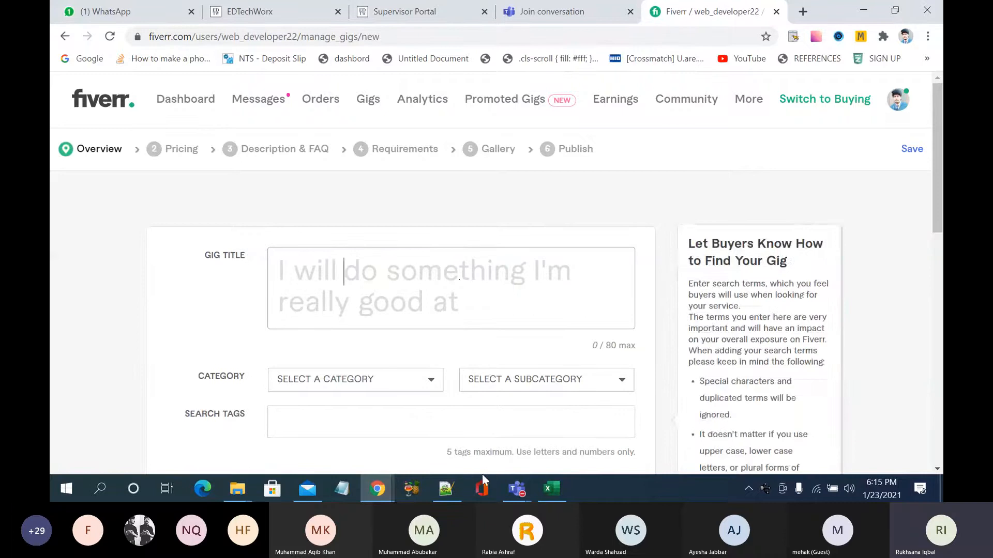
{"action": "mouse_move", "coordinate": [384, 480]}
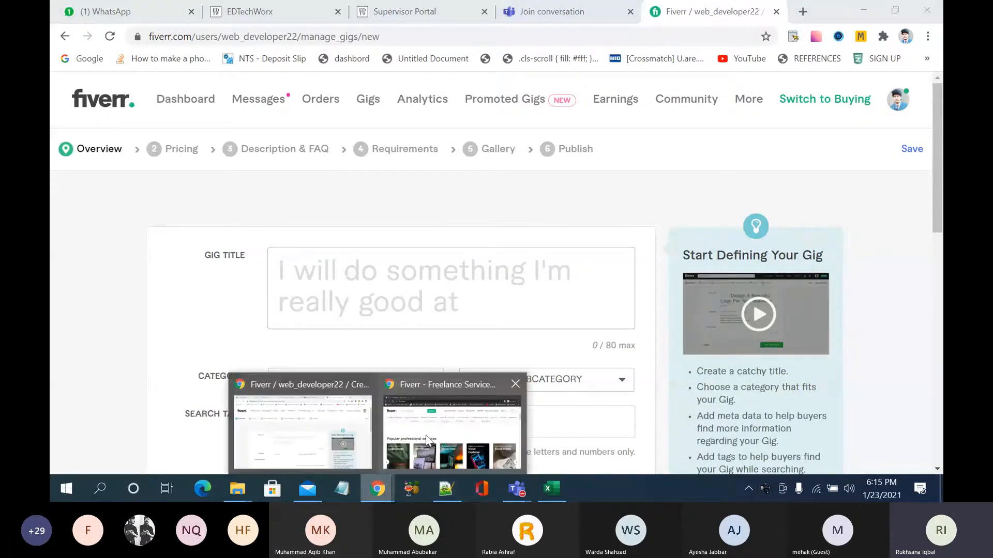
{"action": "left_click", "coordinate": [455, 429]}
{"action": "scroll", "coordinate": [377, 269], "scroll_direction": "down", "scroll_amount": 3}
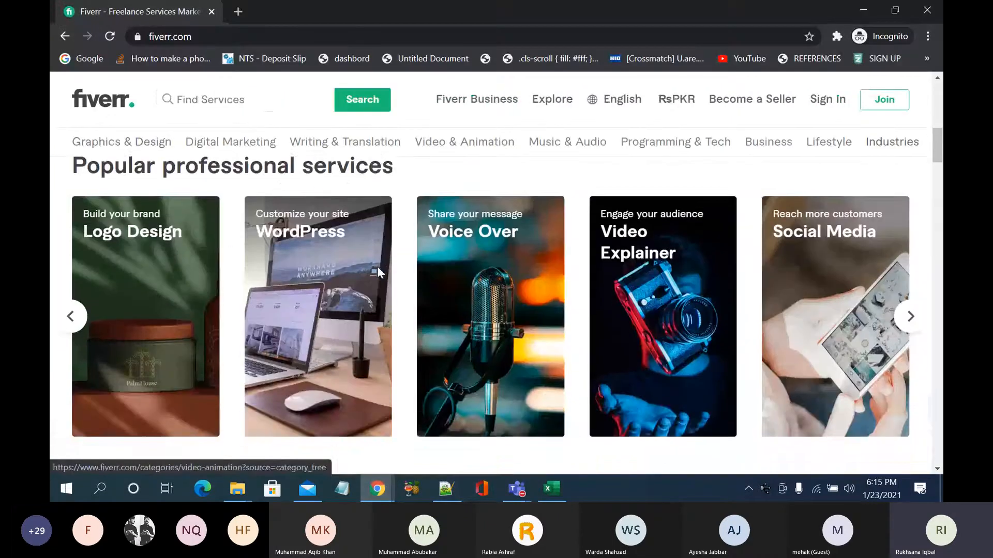
{"action": "scroll", "coordinate": [377, 269], "scroll_direction": "up", "scroll_amount": 2}
{"action": "scroll", "coordinate": [378, 273], "scroll_direction": "up", "scroll_amount": 1}
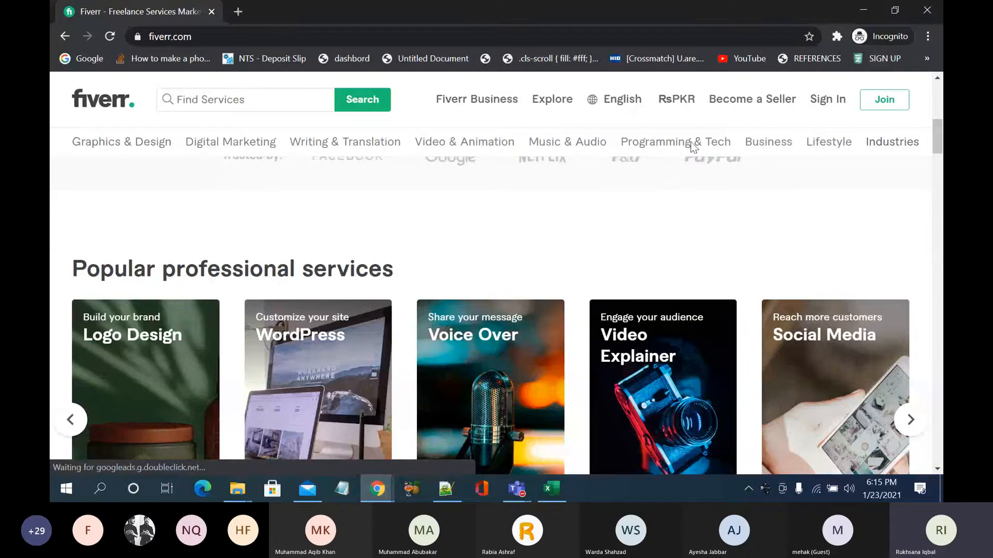
{"action": "left_click", "coordinate": [861, 12]}
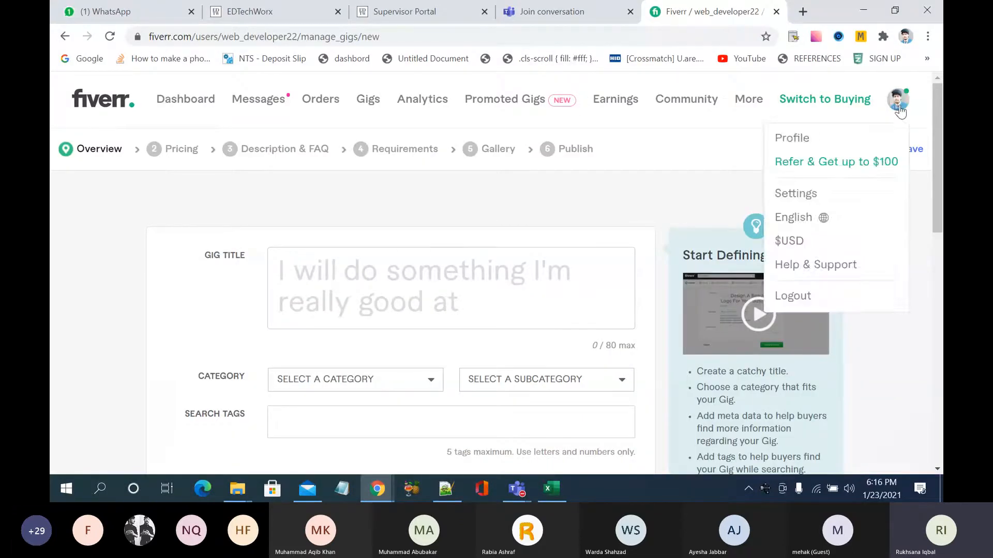
Step: Look over the seller profile page and open the account's Analytics page
{"action": "left_click", "coordinate": [397, 279]}
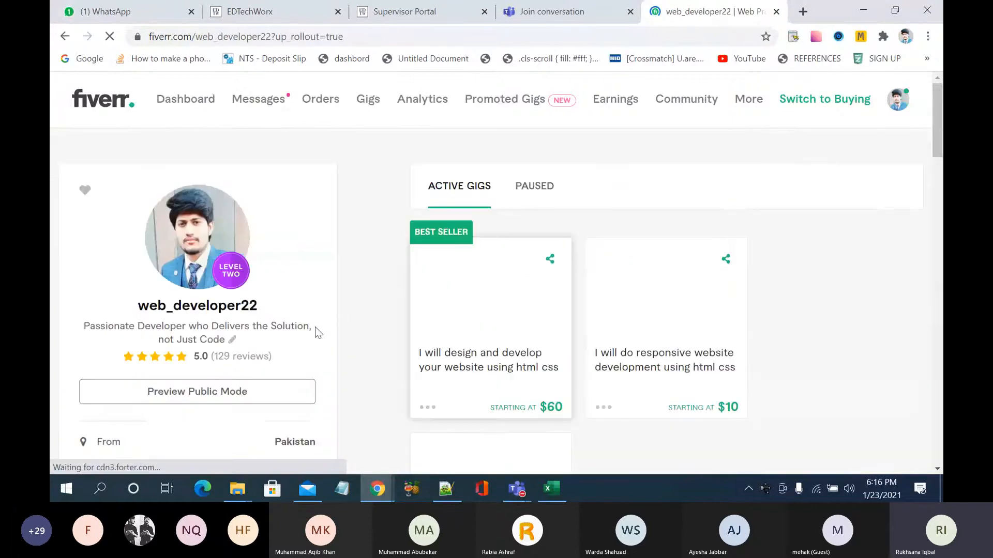
{"action": "scroll", "coordinate": [315, 327], "scroll_direction": "down", "scroll_amount": 3}
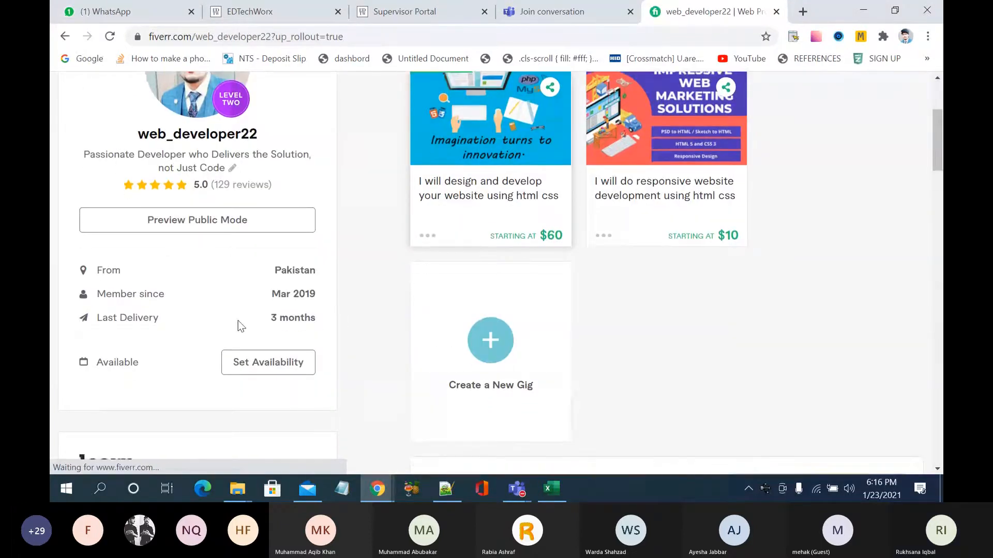
{"action": "scroll", "coordinate": [237, 321], "scroll_direction": "down", "scroll_amount": 5}
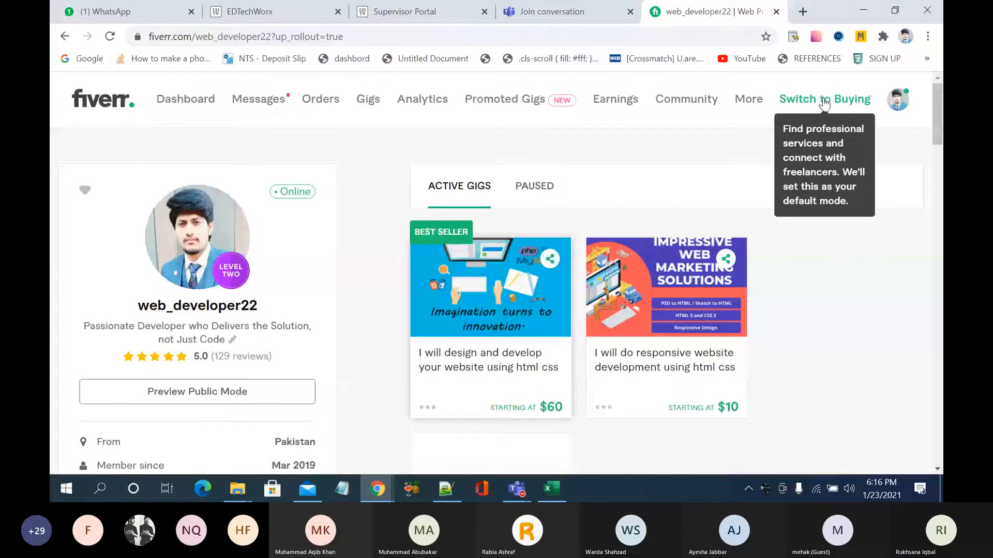
{"action": "left_click", "coordinate": [427, 103]}
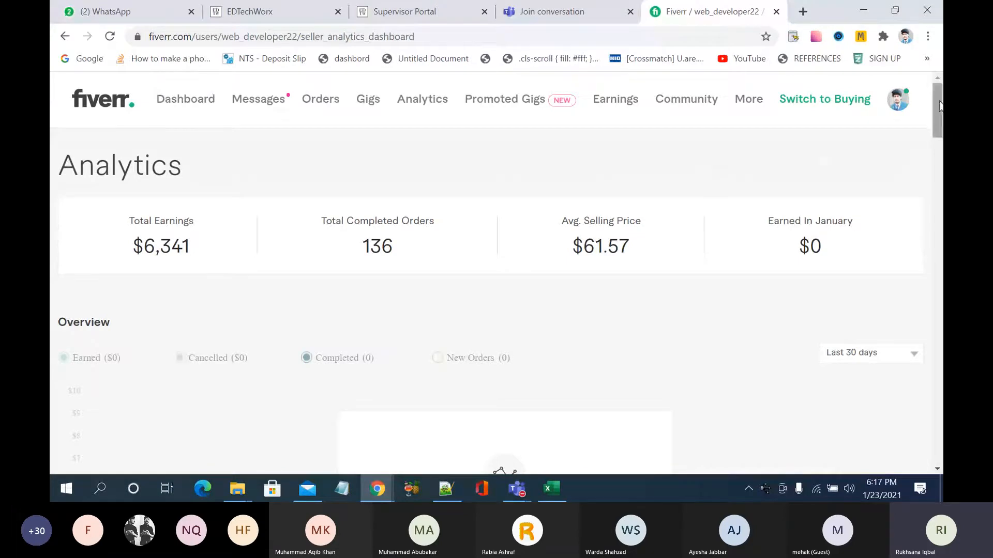
Step: Return to the seller profile and start a new gig, with the gig title field ready for input
{"action": "left_click", "coordinate": [898, 104]}
{"action": "left_click", "coordinate": [801, 135]}
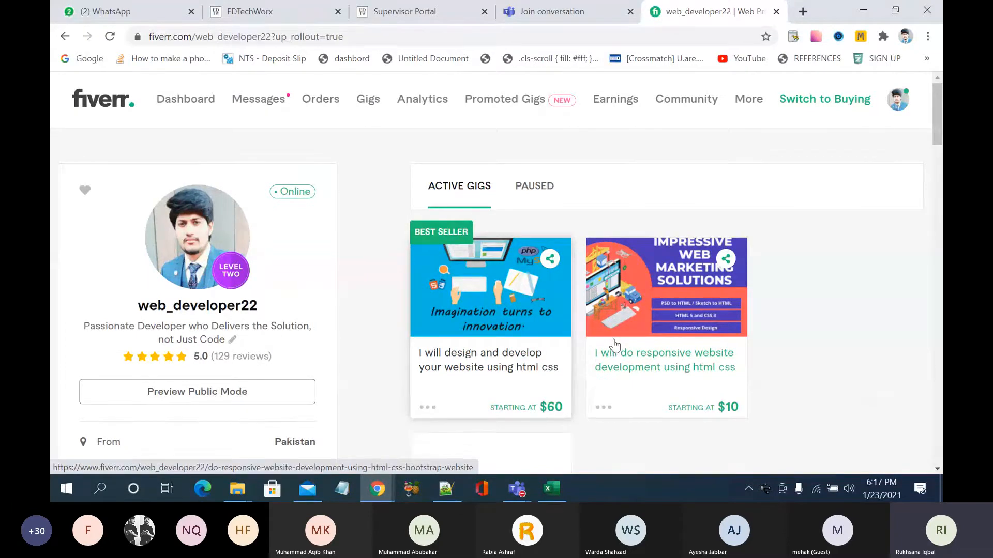
{"action": "scroll", "coordinate": [605, 391], "scroll_direction": "down", "scroll_amount": 2}
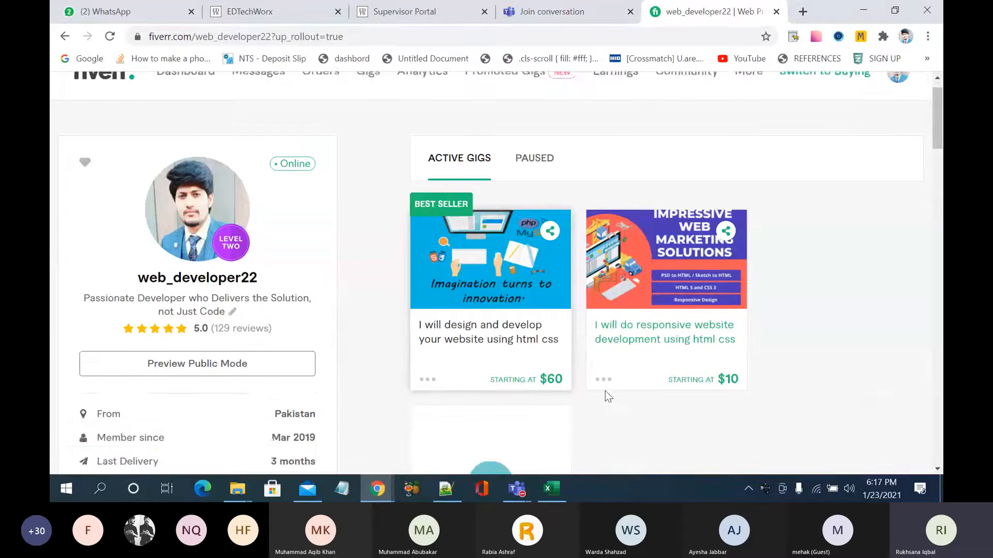
{"action": "left_click", "coordinate": [469, 462]}
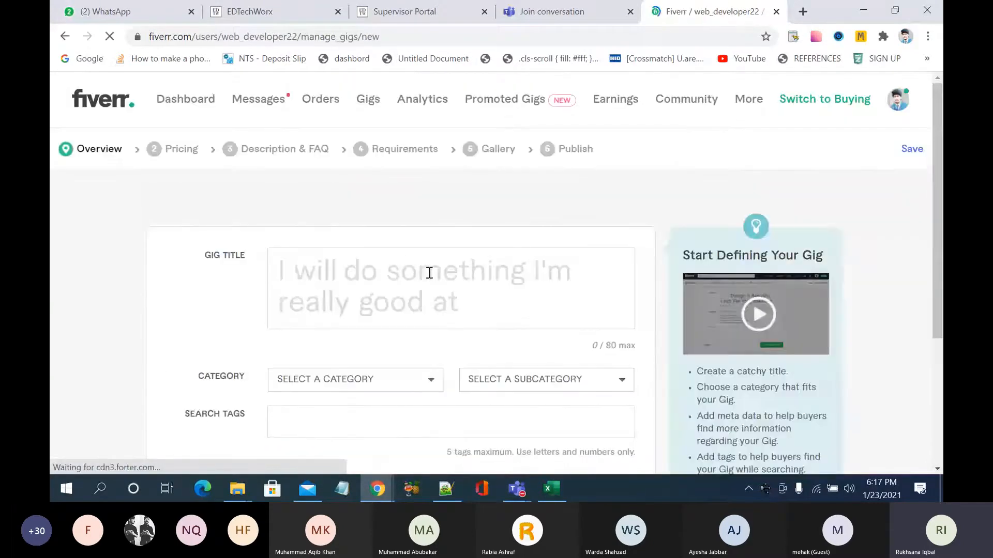
{"action": "left_click", "coordinate": [420, 292]}
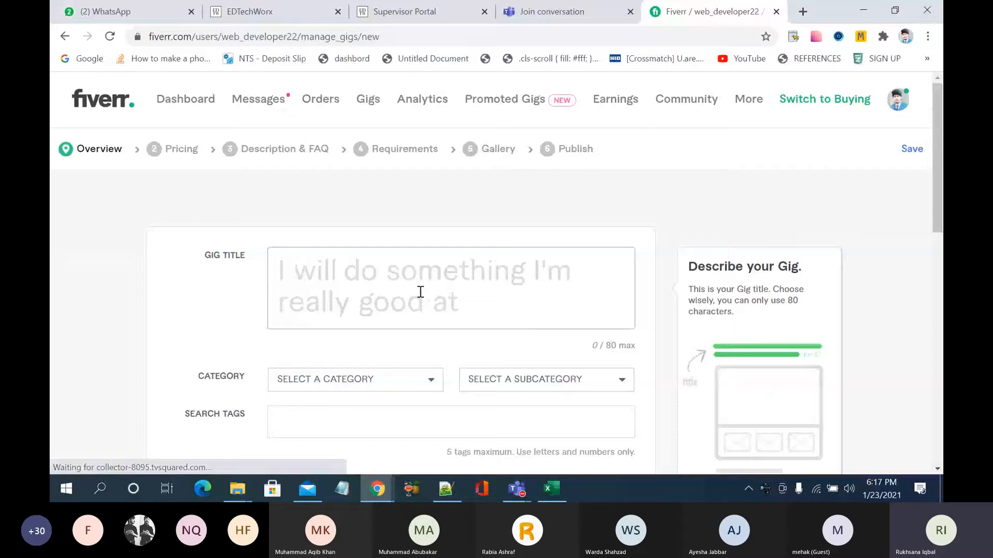
{"action": "left_click", "coordinate": [504, 184]}
{"action": "left_click", "coordinate": [431, 260]}
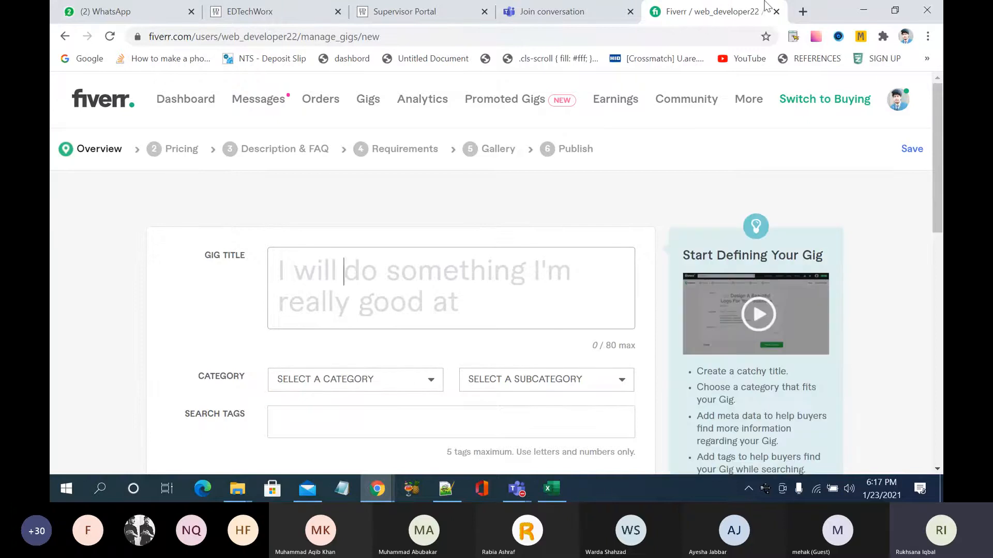
Step: Open fiverr.com in a separate browser tab and go to the seller profile there
{"action": "left_click", "coordinate": [802, 11]}
{"action": "type", "text": "fi"}
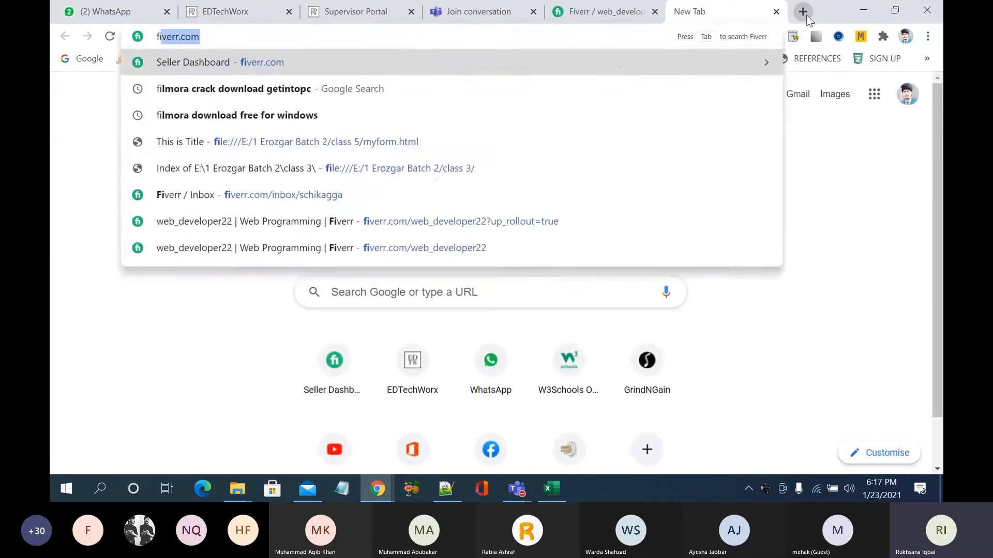
{"action": "type", "text": "verr.com"}
{"action": "key", "text": "Return"}
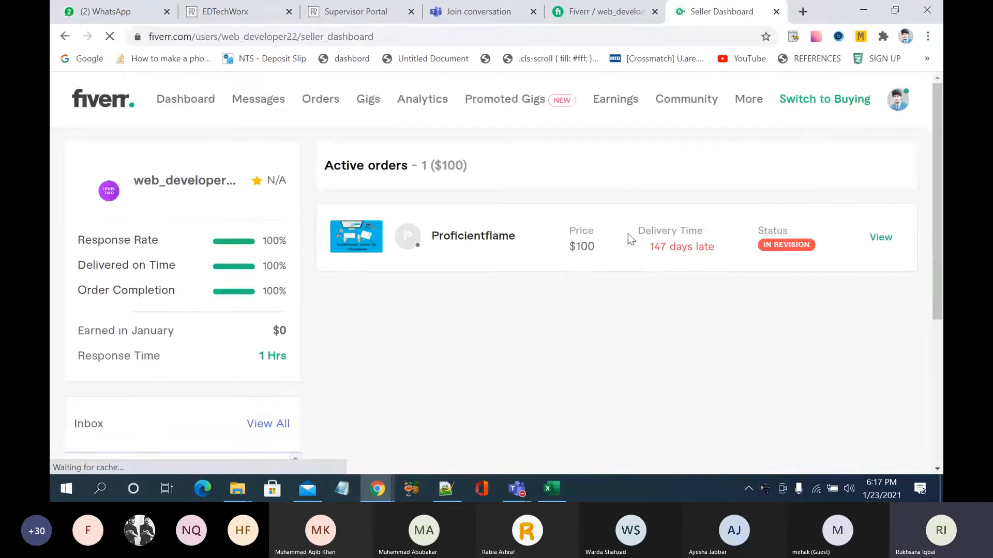
{"action": "left_click", "coordinate": [898, 100]}
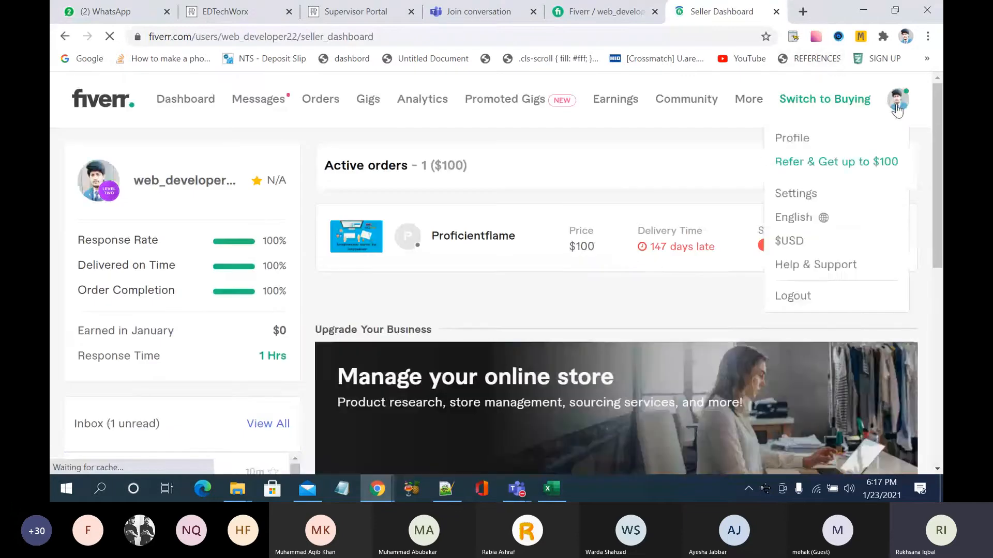
{"action": "left_click", "coordinate": [791, 138]}
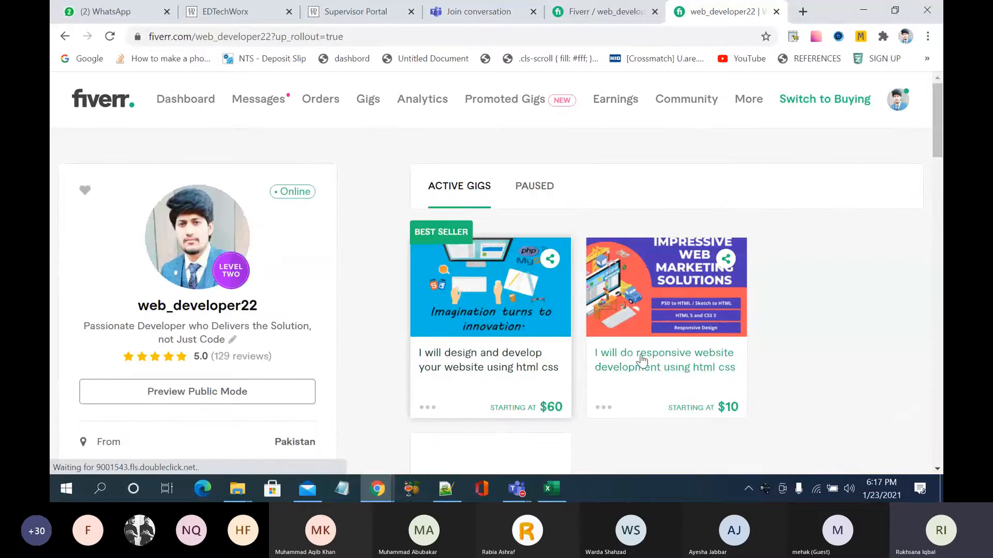
Step: Open the responsive website development gig in its own tab and highlight the title part of its web address
{"action": "right_click", "coordinate": [685, 377]}
{"action": "left_click", "coordinate": [805, 224]}
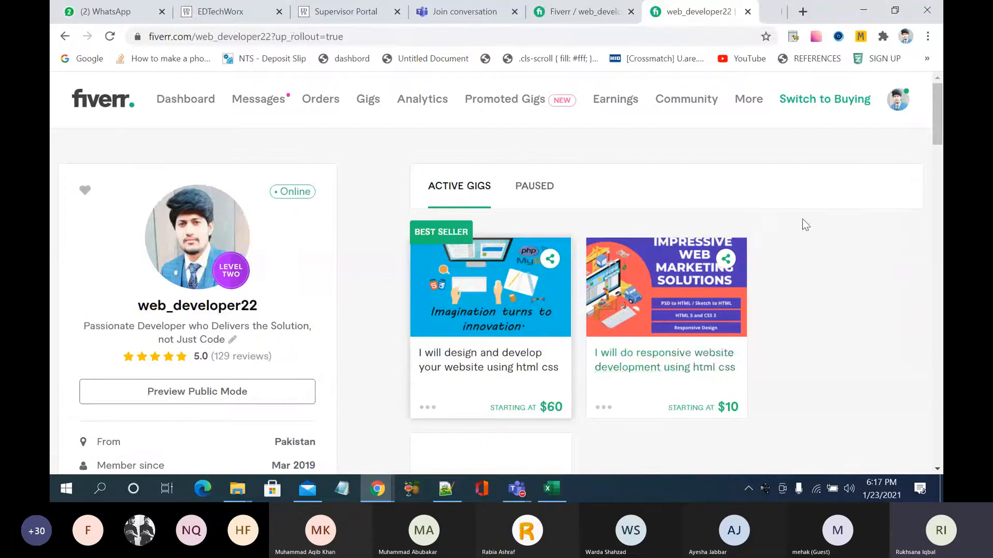
{"action": "left_click", "coordinate": [733, 14]}
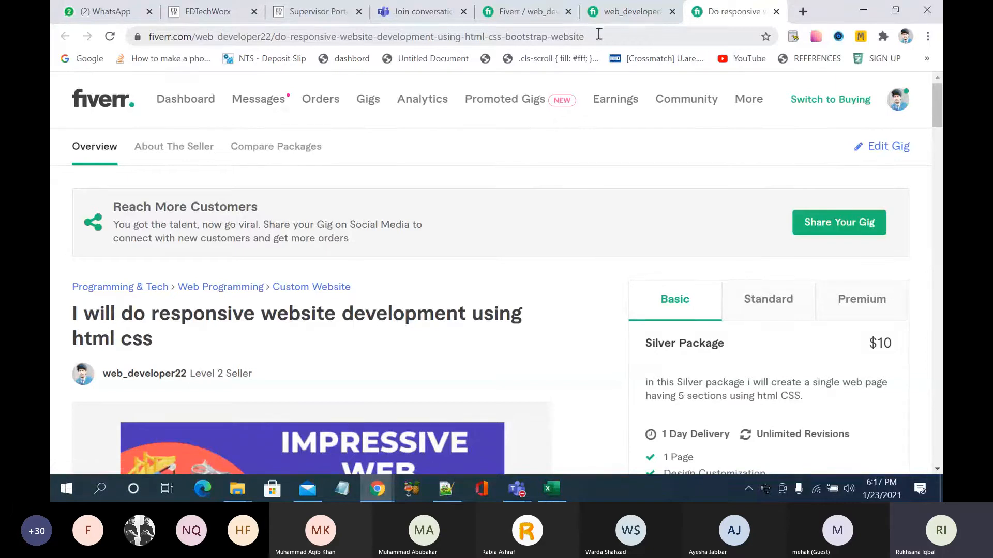
{"action": "left_click_drag", "start_coordinate": [598, 35], "coordinate": [275, 40]}
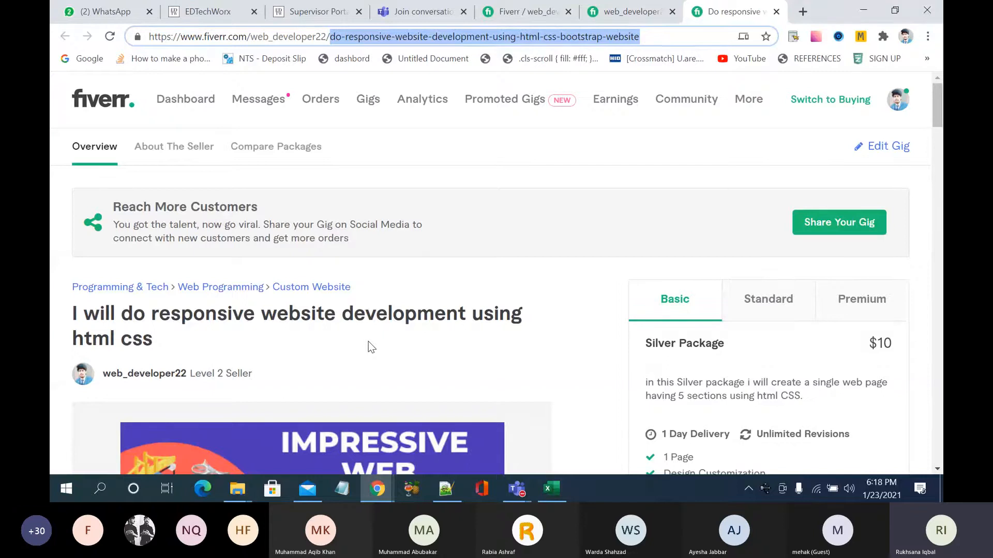
Step: Return to the new gig form, try "be your html css developer" as the gig title and clear it again
{"action": "left_click", "coordinate": [646, 11]}
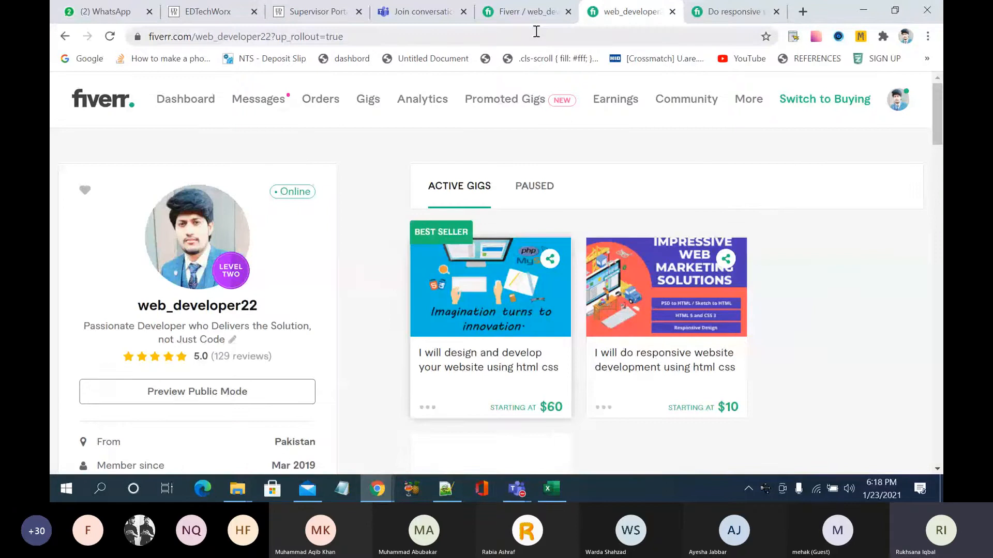
{"action": "left_click", "coordinate": [533, 12]}
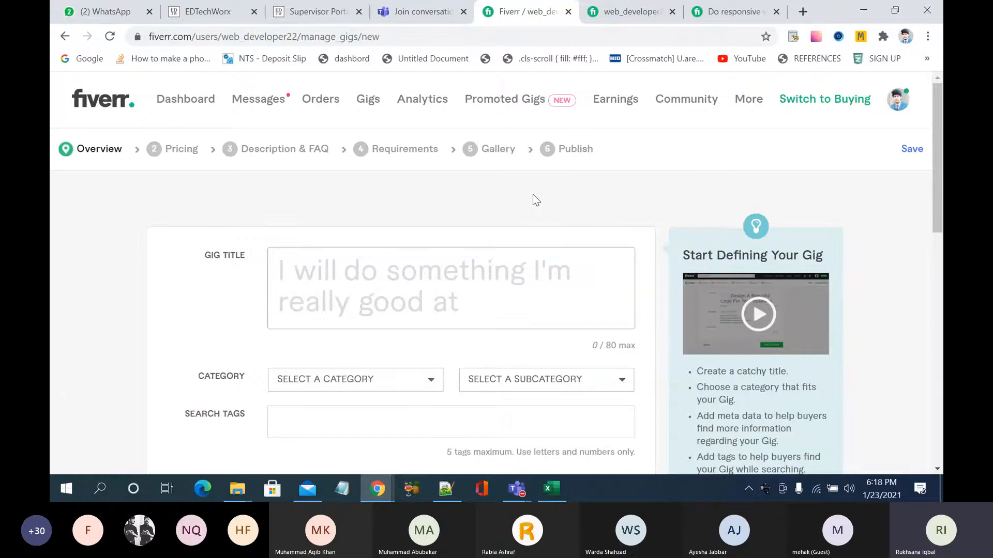
{"action": "left_click", "coordinate": [373, 263]}
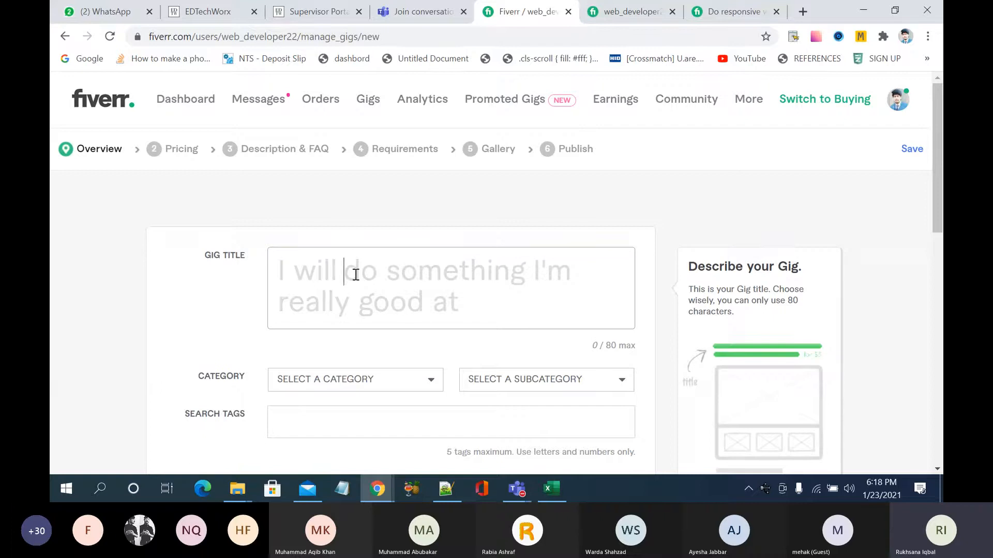
{"action": "type", "text": "be "}
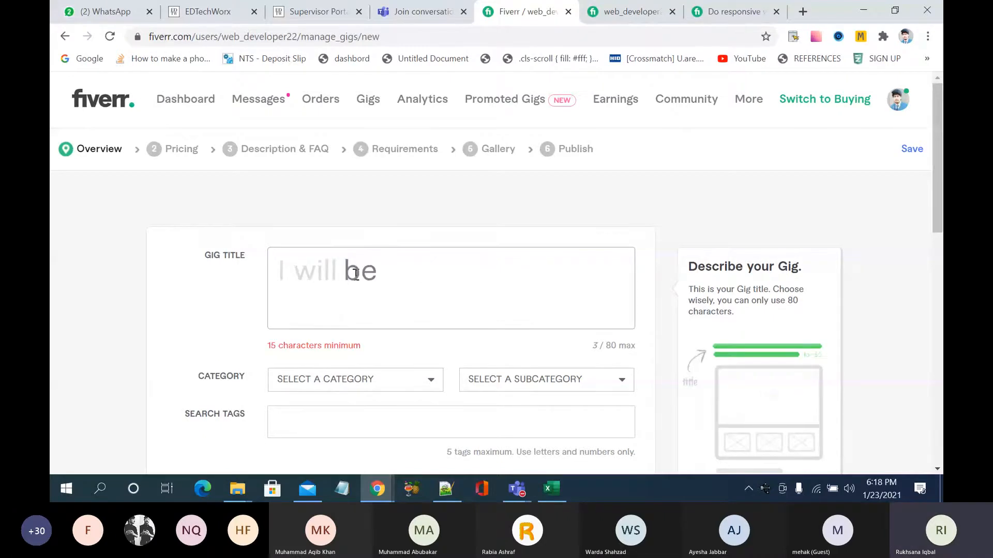
{"action": "type", "text": "your htm"}
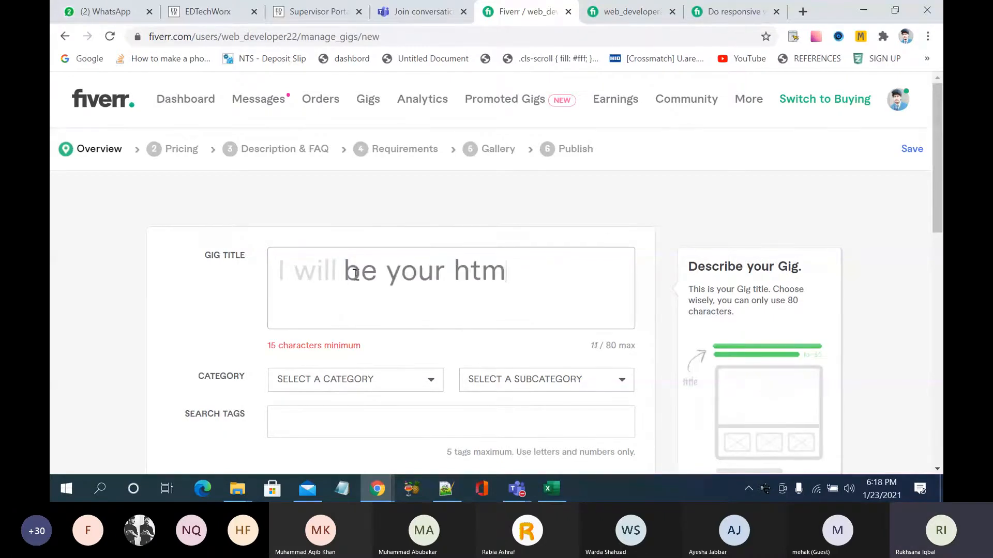
{"action": "type", "text": "l css dev"}
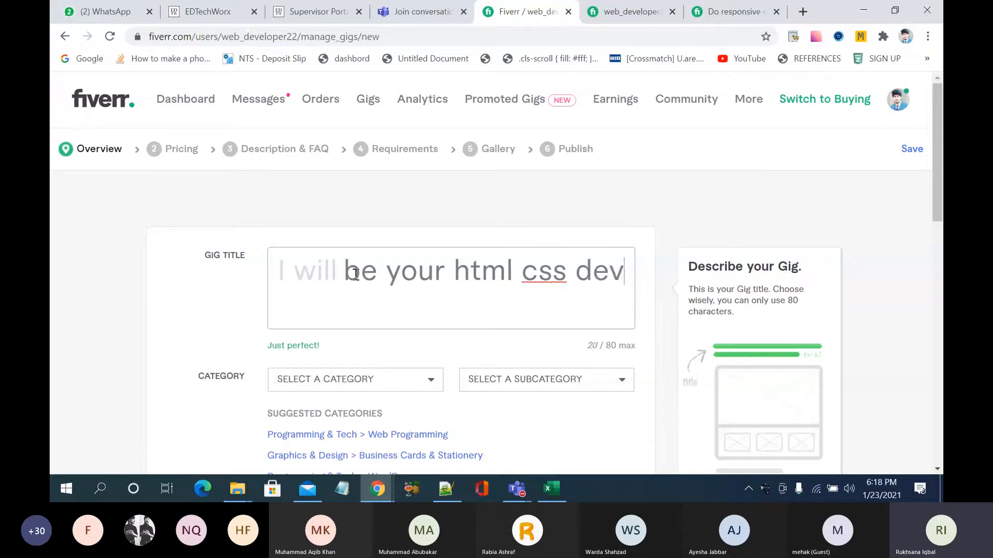
{"action": "type", "text": "el"}
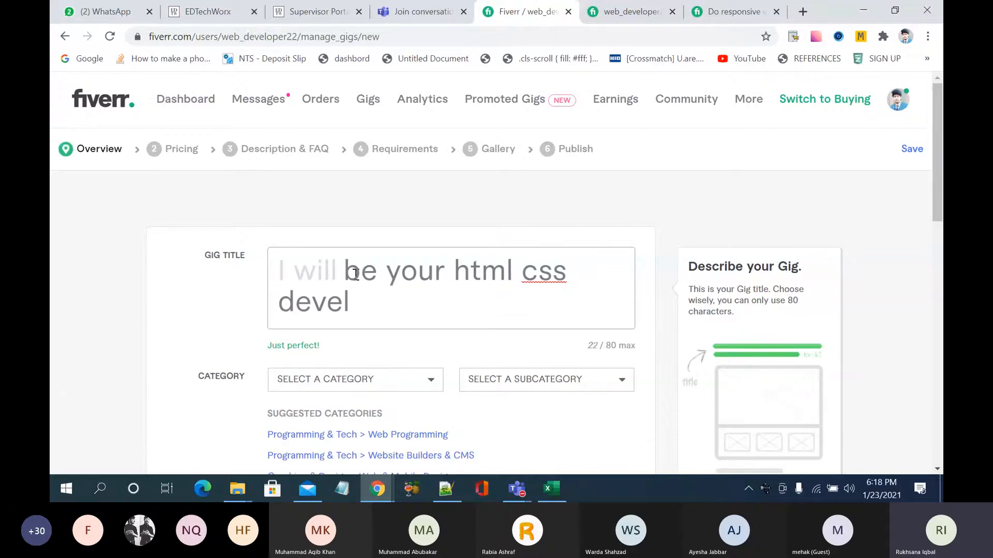
{"action": "type", "text": "oper"}
{"action": "left_click_drag", "start_coordinate": [413, 302], "coordinate": [346, 272]}
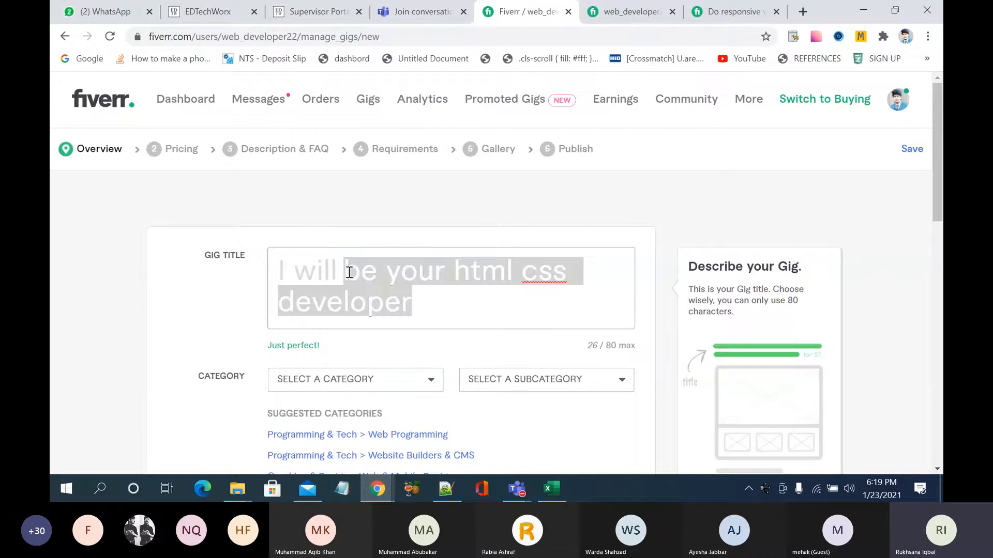
{"action": "key", "text": "BackSpace"}
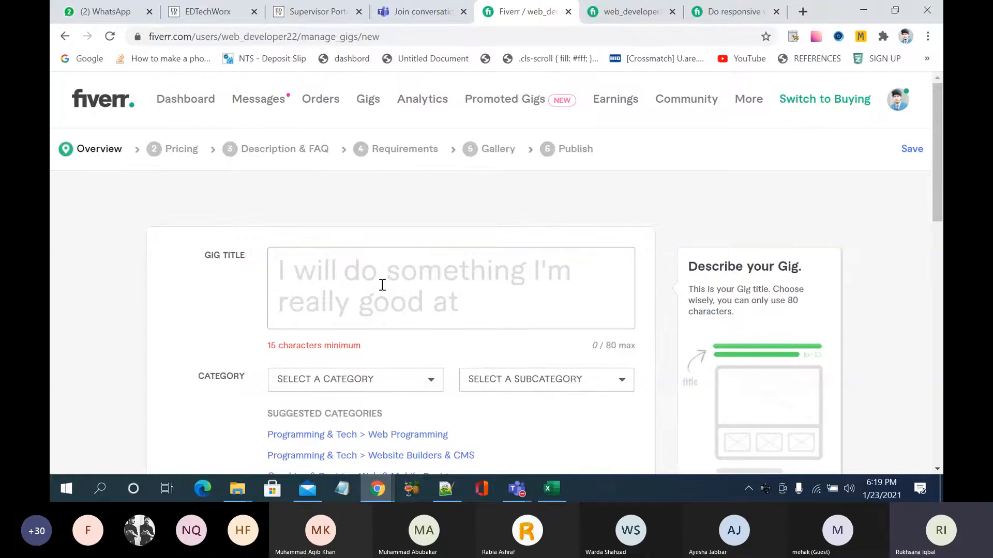
Step: Switch to the signed-out incognito Fiverr window and enter "error fix" as the service search term to see its suggestions
{"action": "left_click", "coordinate": [377, 489]}
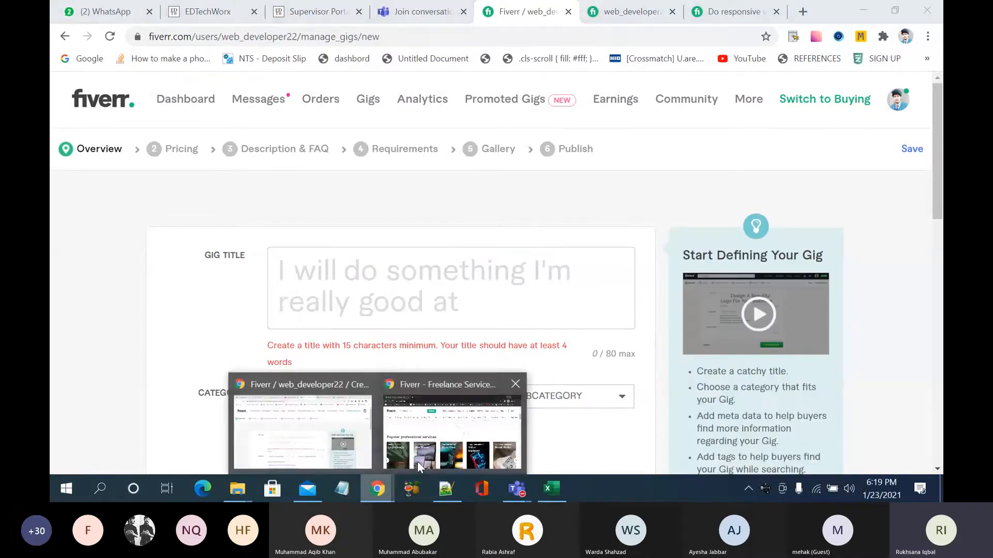
{"action": "left_click", "coordinate": [456, 426]}
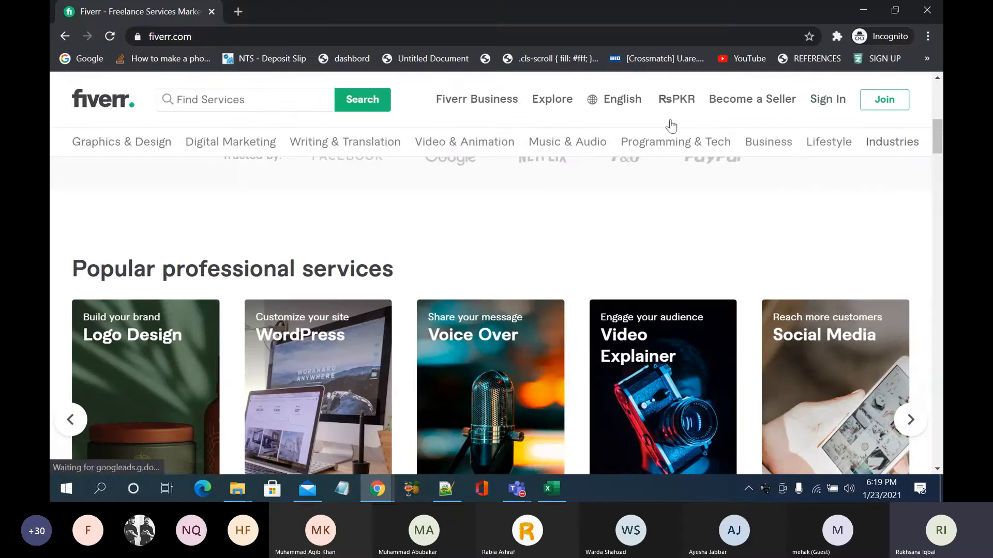
{"action": "left_click", "coordinate": [231, 98]}
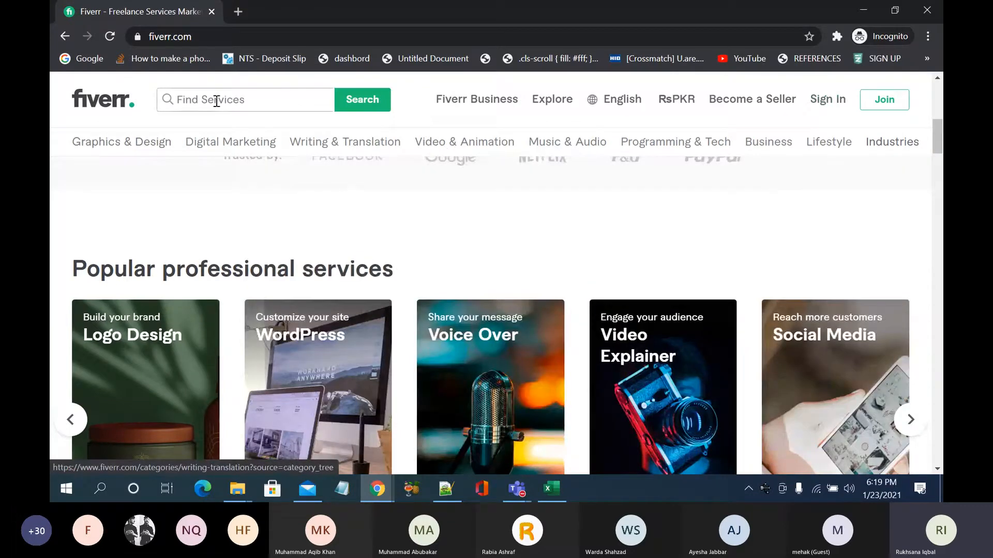
{"action": "type", "text": "error fi"}
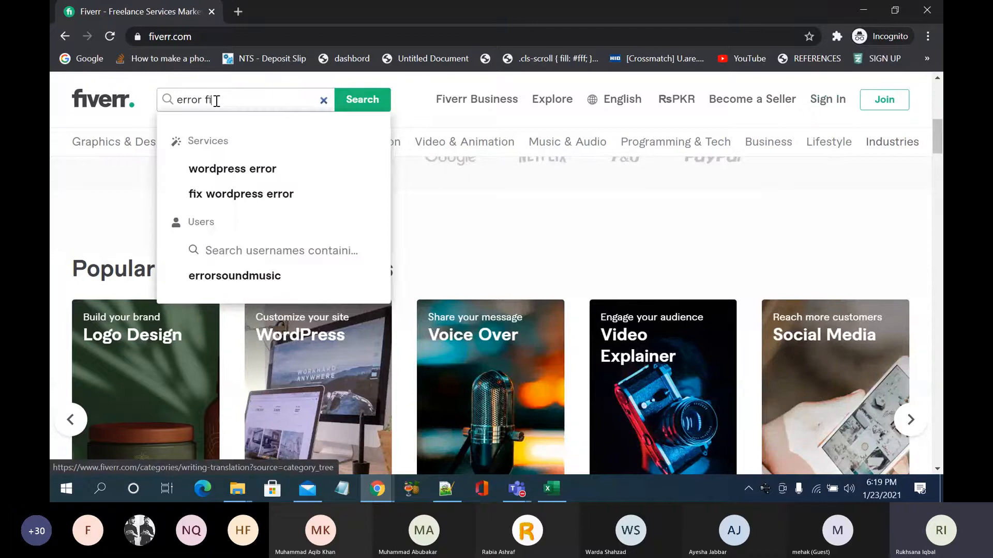
{"action": "type", "text": "x"}
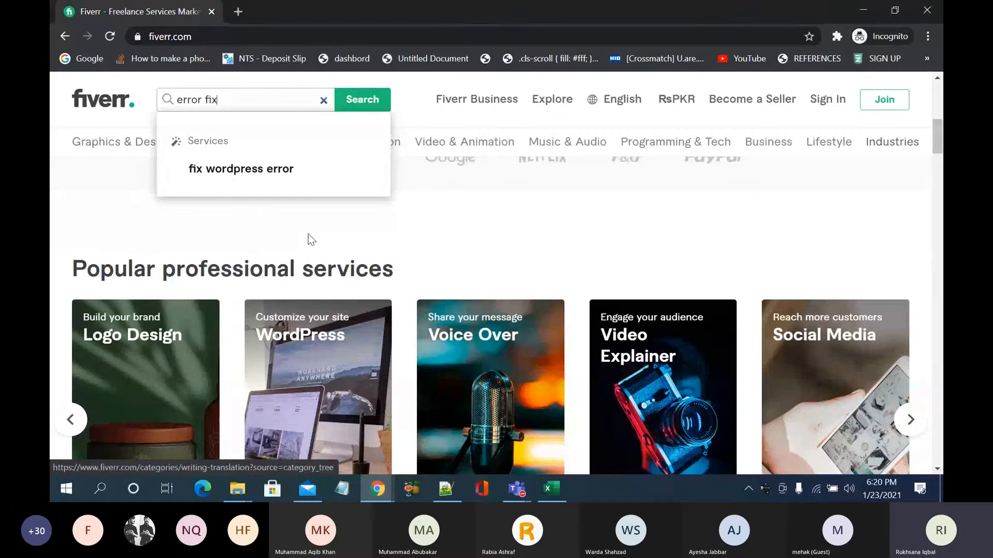
Step: Replace the search term with "html error" to check for suggested keywords
{"action": "key", "text": "BackSpace"}
{"action": "key", "text": "BackSpace"}
{"action": "key", "text": "BackSpace"}
{"action": "key", "text": "BackSpace"}
{"action": "key", "text": "BackSpace"}
{"action": "key", "text": "BackSpace"}
{"action": "key", "text": "BackSpace"}
{"action": "key", "text": "BackSpace"}
{"action": "key", "text": "BackSpace"}
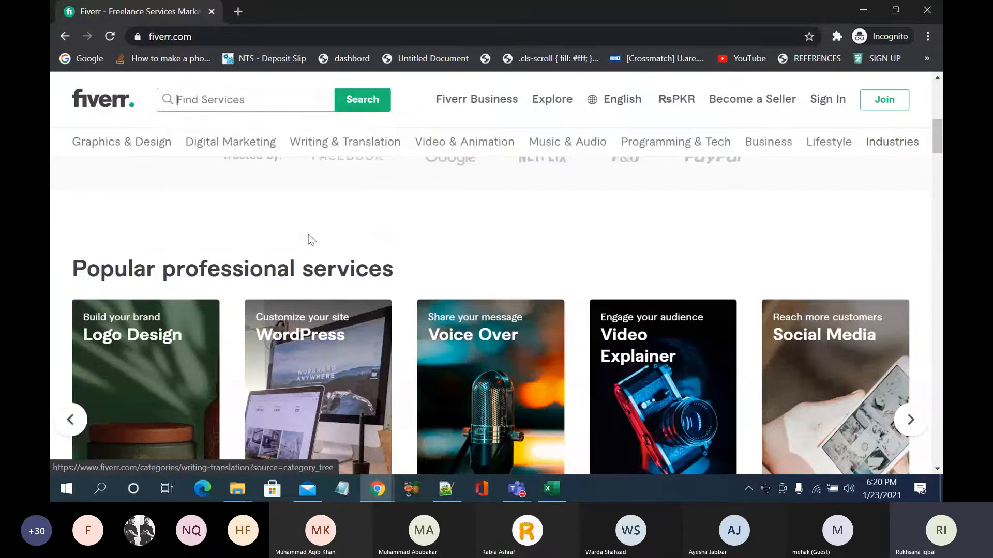
{"action": "type", "text": "html"}
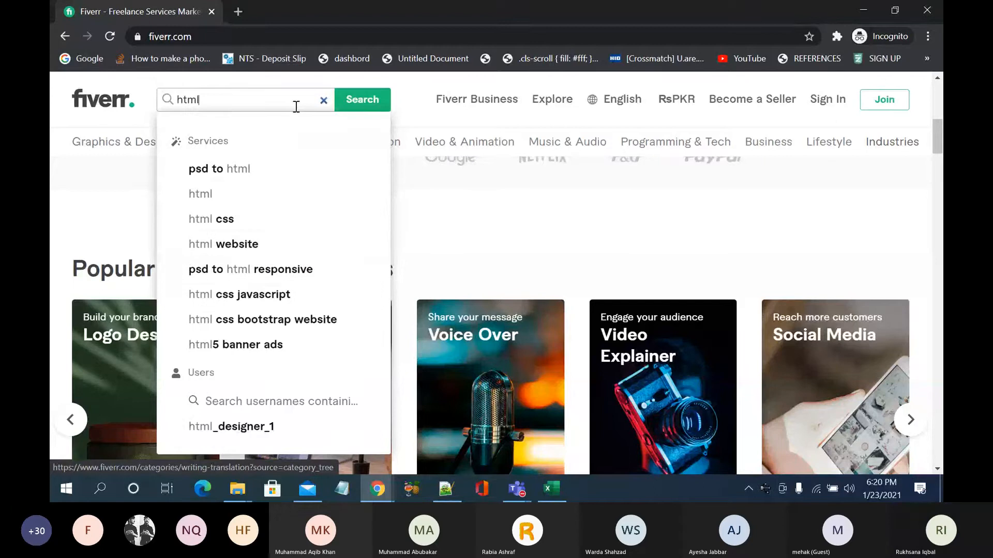
{"action": "type", "text": " error"}
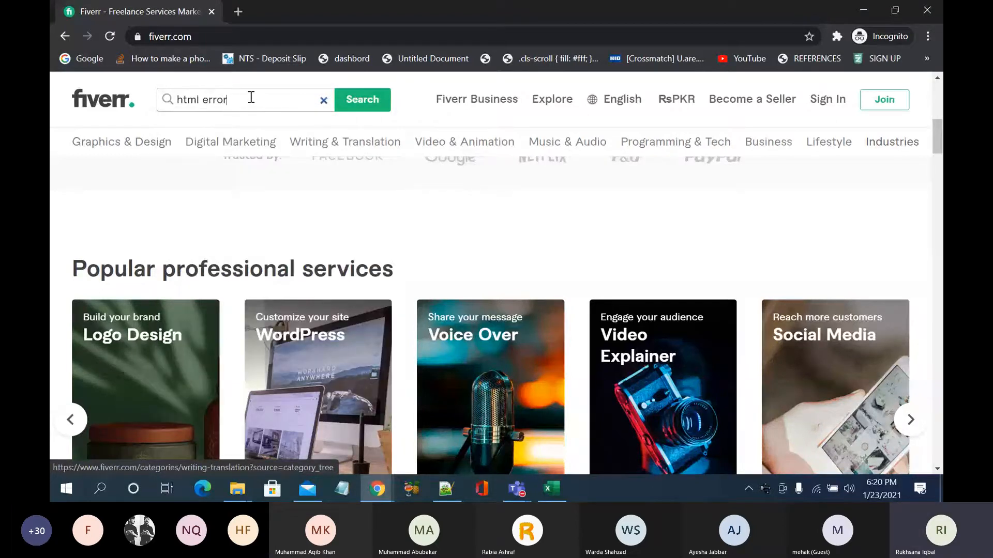
Step: Change the search term to "html css fix", choose the suggested keyword "html css bug fixing" and look over the results
{"action": "key", "text": "BackSpace"}
{"action": "key", "text": "BackSpace"}
{"action": "key", "text": "BackSpace"}
{"action": "key", "text": "BackSpace"}
{"action": "key", "text": "BackSpace"}
{"action": "type", "text": "e"}
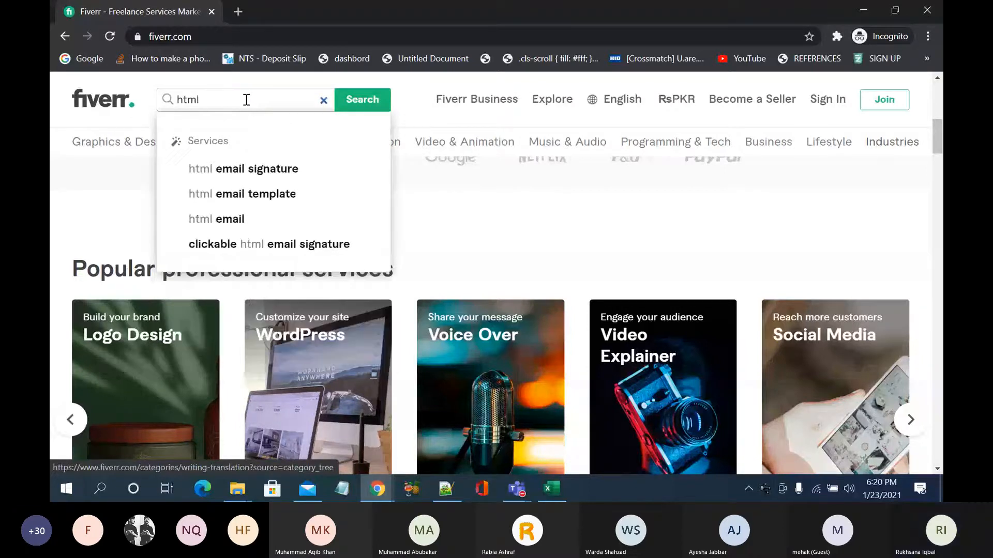
{"action": "key", "text": "BackSpace"}
{"action": "type", "text": "css"}
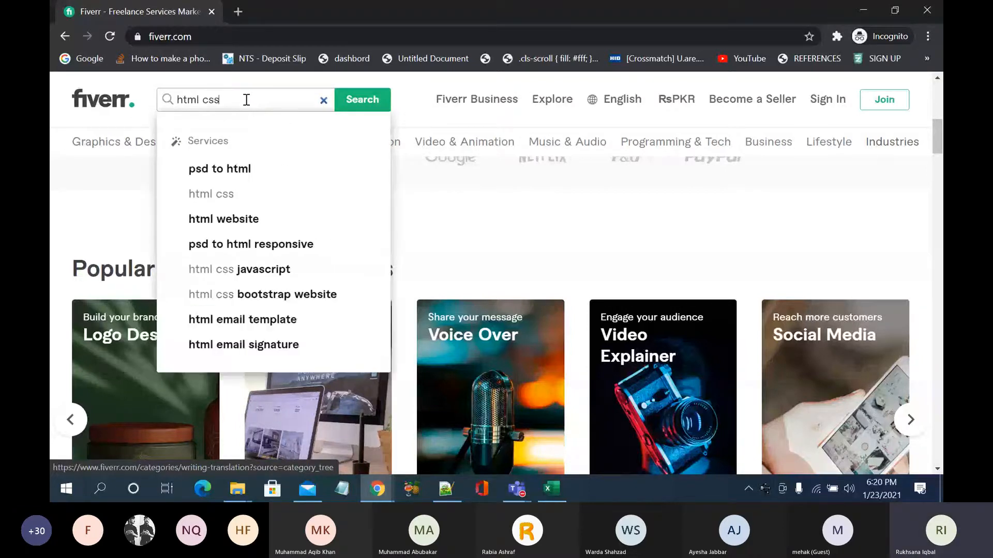
{"action": "type", "text": " fix"}
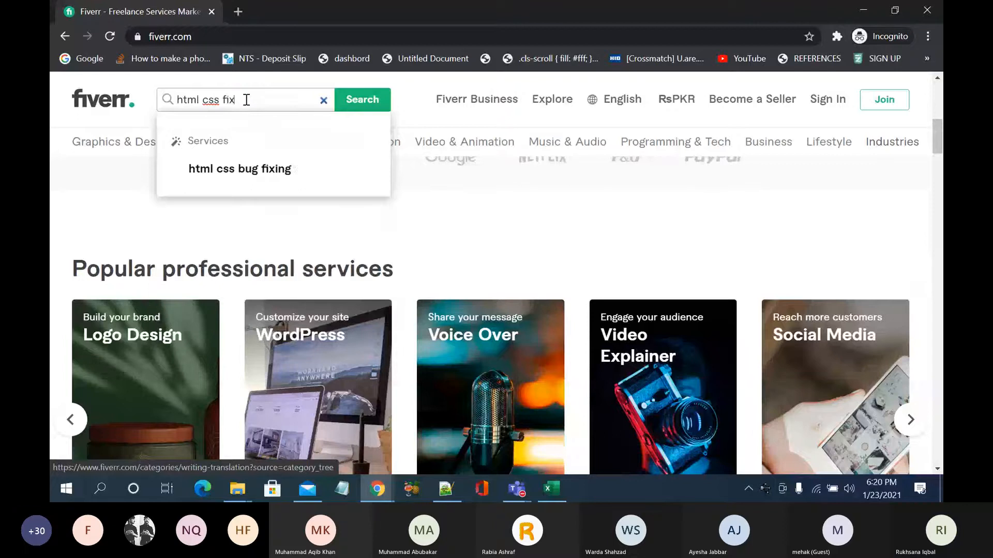
{"action": "left_click", "coordinate": [285, 178]}
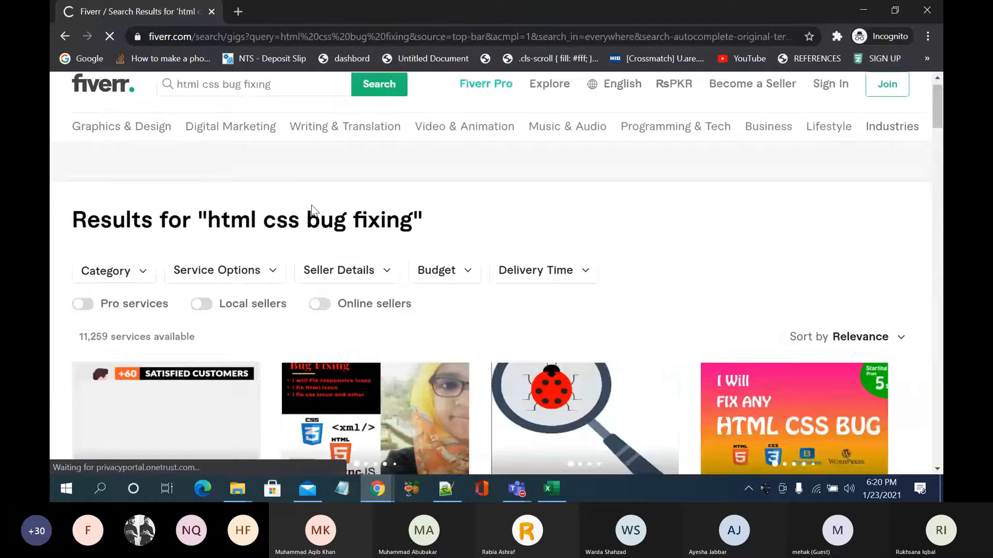
{"action": "scroll", "coordinate": [311, 205], "scroll_direction": "down", "scroll_amount": 2}
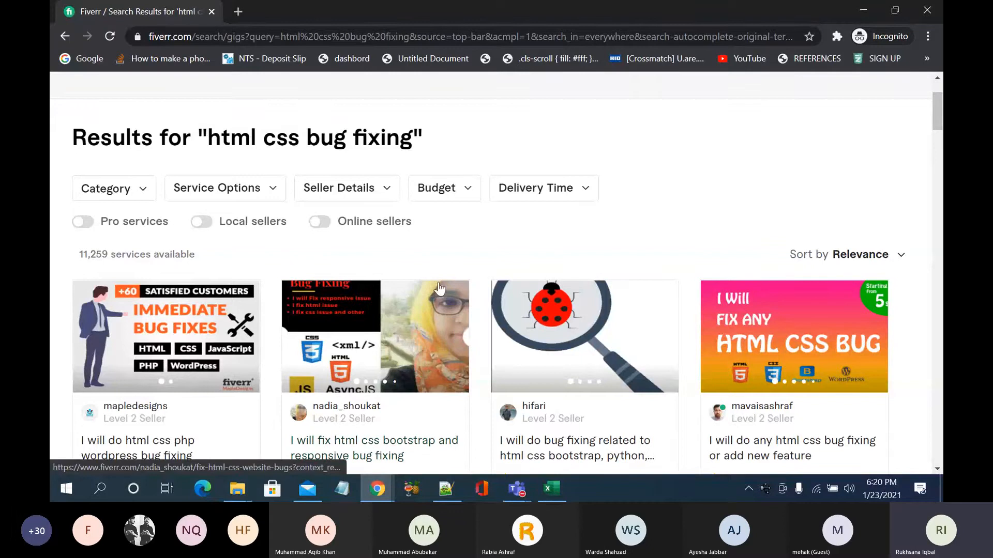
Step: Switch to the Excel keyword sheet and go through its Keywords, Number Of gigs, Filter and Competition headings
{"action": "left_click", "coordinate": [552, 488]}
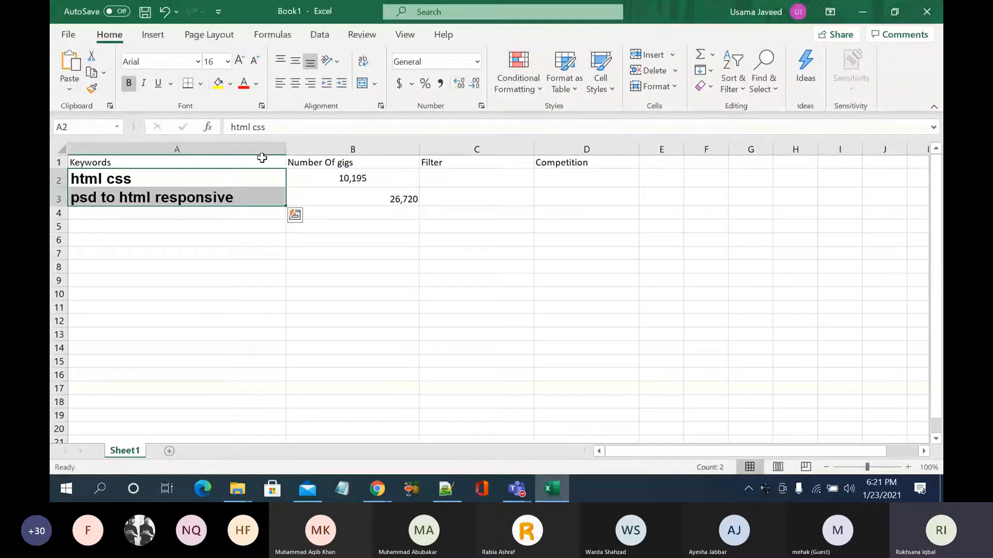
{"action": "left_click", "coordinate": [208, 164]}
{"action": "left_click", "coordinate": [334, 165]}
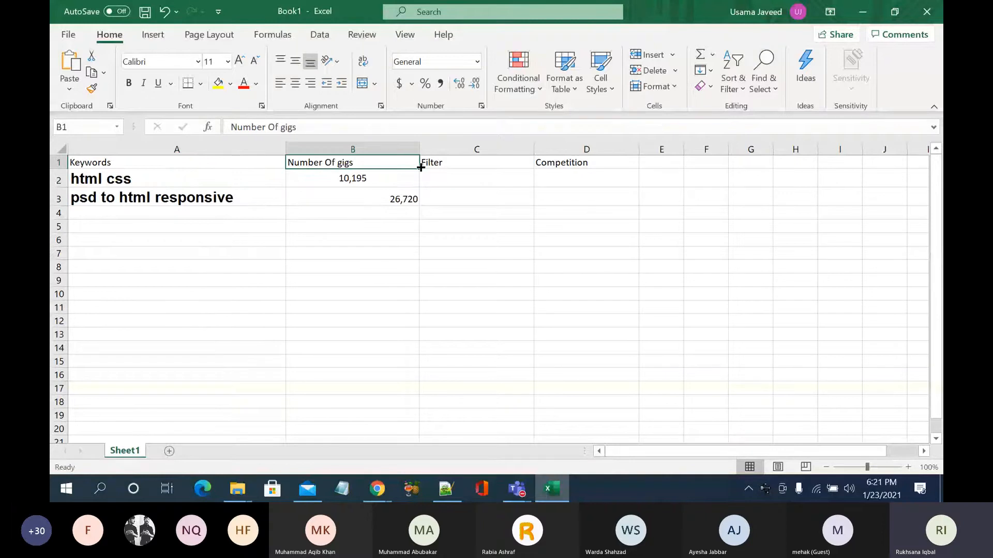
{"action": "left_click", "coordinate": [443, 162]}
{"action": "left_click", "coordinate": [569, 163]}
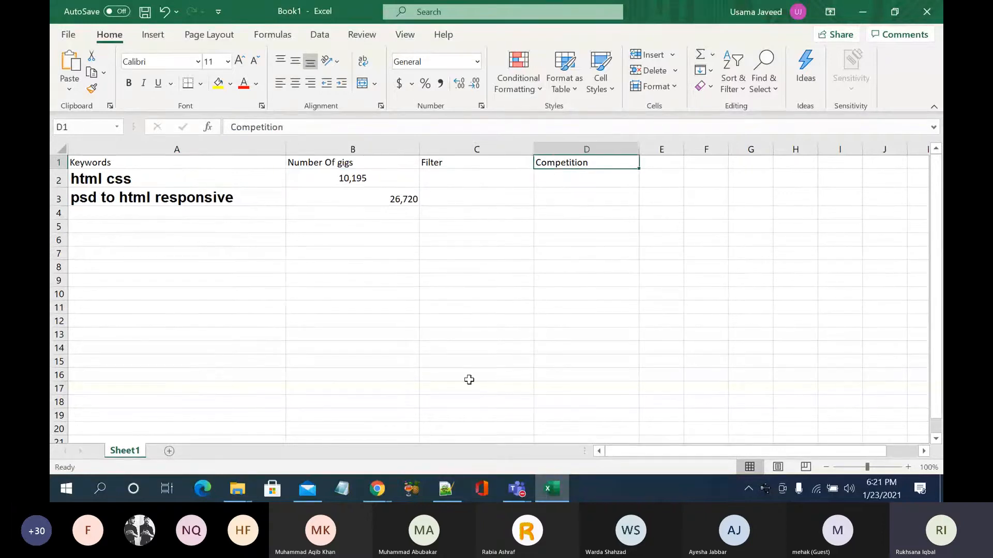
Step: Return to the incognito "html css bug fixing" results, limit them to online sellers and dismiss the Join Fiverr prompt
{"action": "mouse_move", "coordinate": [377, 488]}
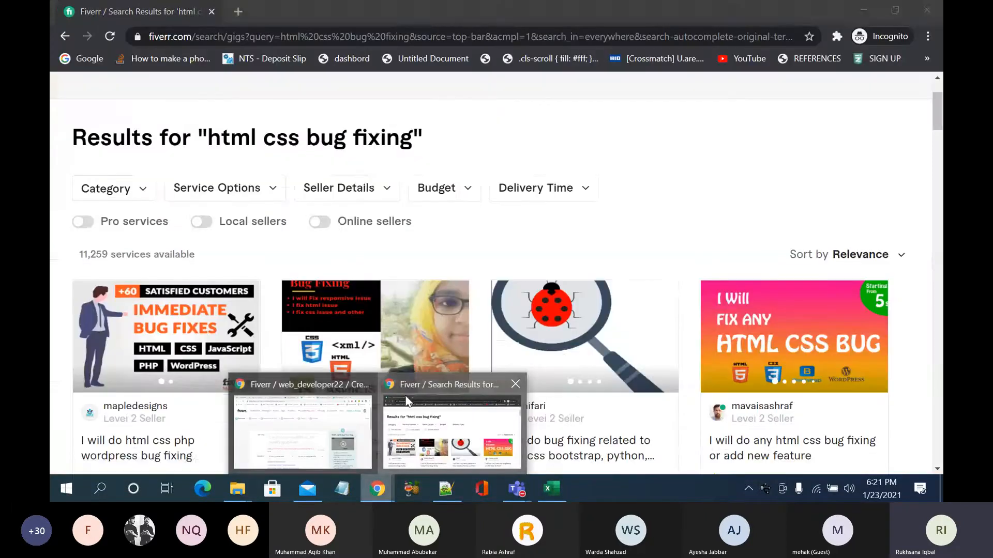
{"action": "left_click", "coordinate": [406, 401]}
{"action": "mouse_move", "coordinate": [377, 488]}
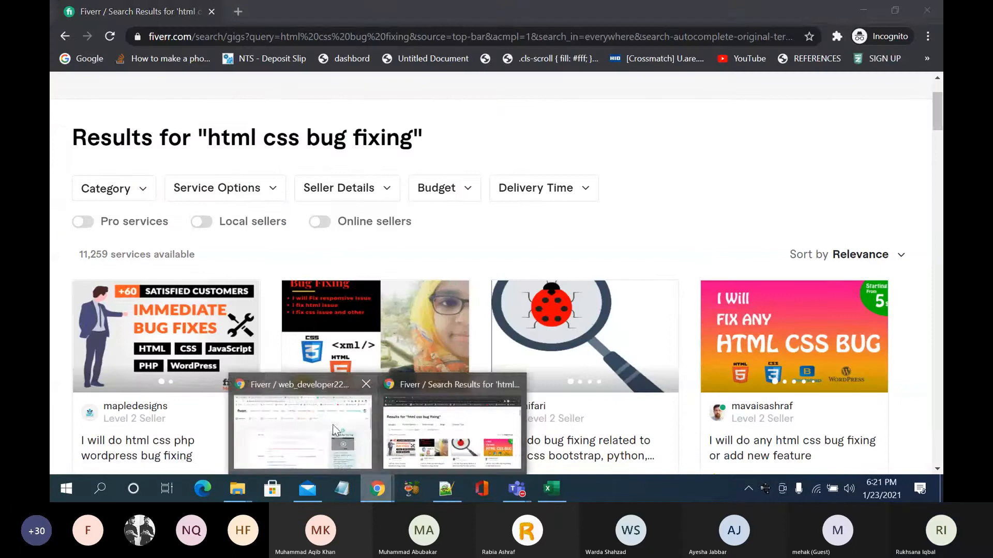
{"action": "left_click", "coordinate": [349, 389]}
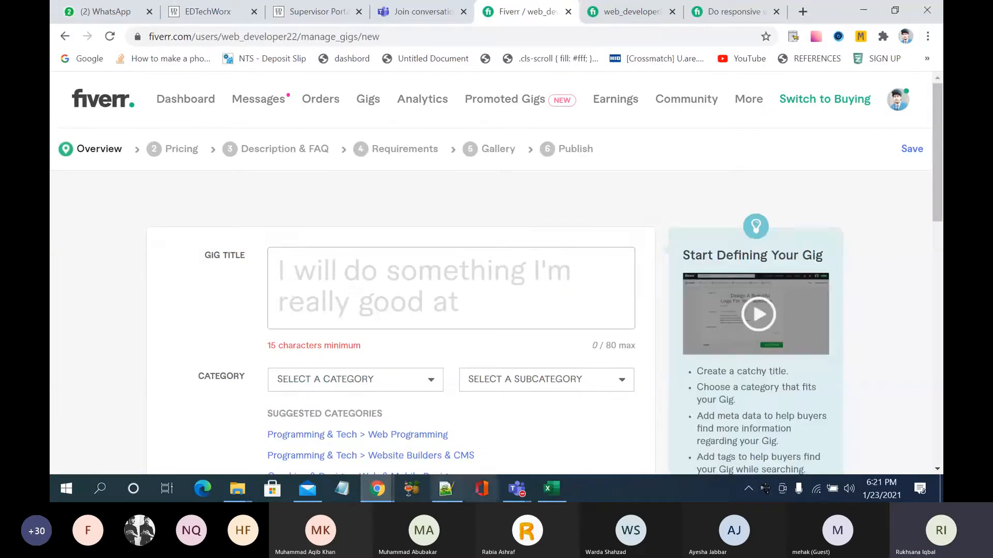
{"action": "left_click", "coordinate": [379, 488]}
{"action": "mouse_move", "coordinate": [379, 489]}
{"action": "left_click", "coordinate": [446, 416]}
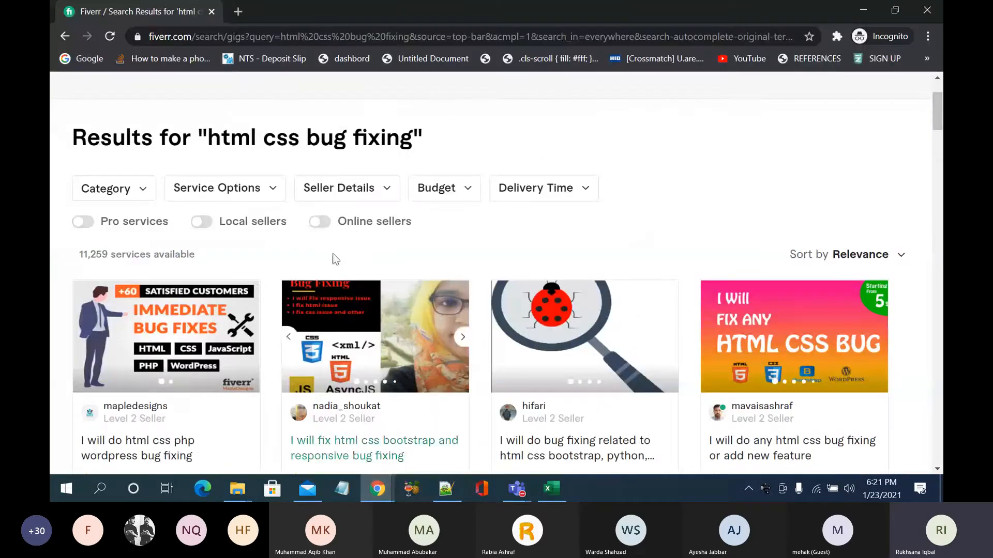
{"action": "mouse_move", "coordinate": [324, 226]}
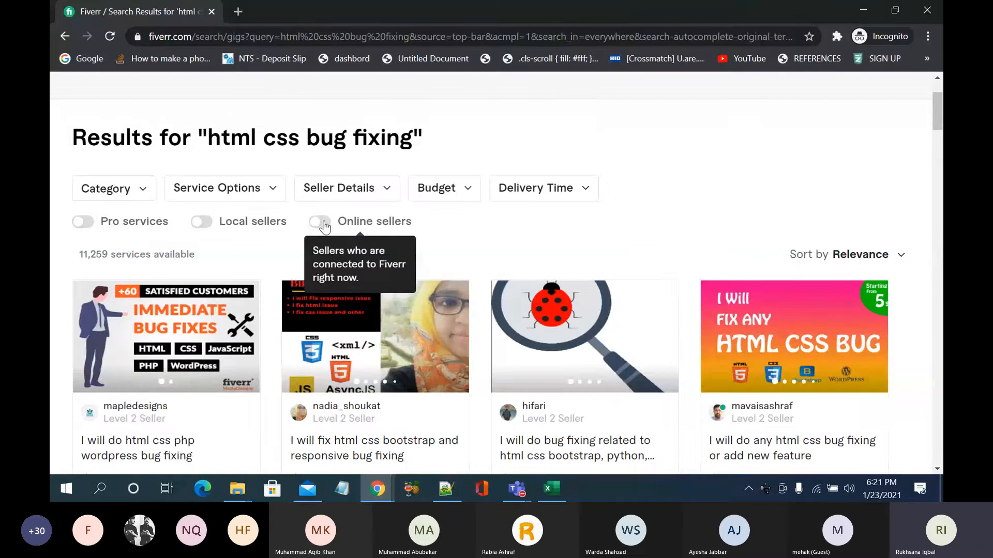
{"action": "left_click", "coordinate": [321, 222]}
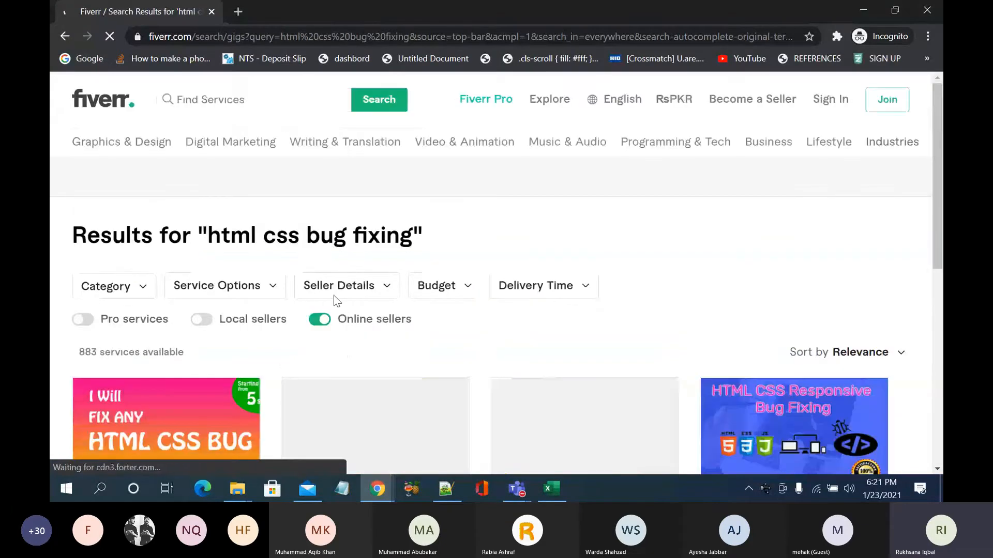
{"action": "scroll", "coordinate": [345, 341], "scroll_direction": "down", "scroll_amount": 2}
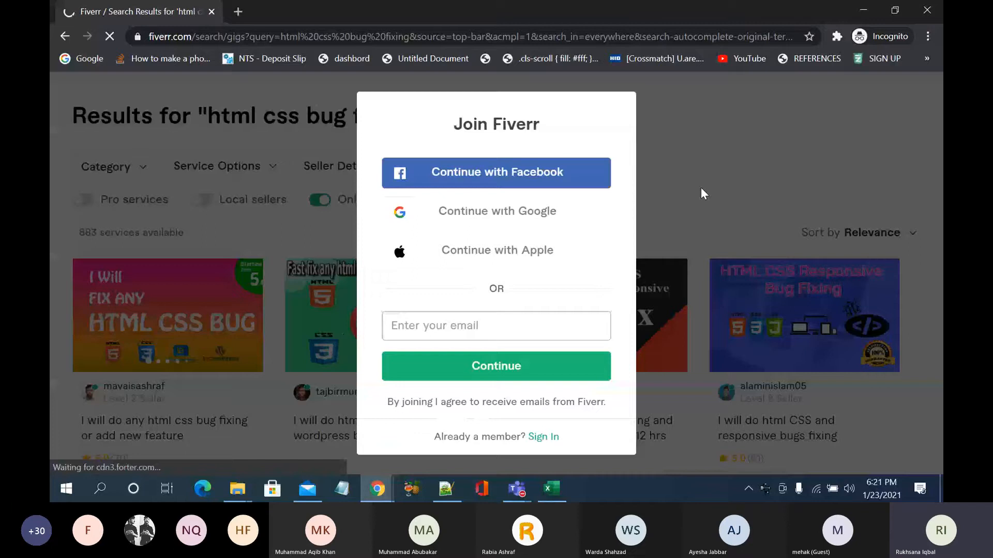
{"action": "left_click", "coordinate": [702, 189]}
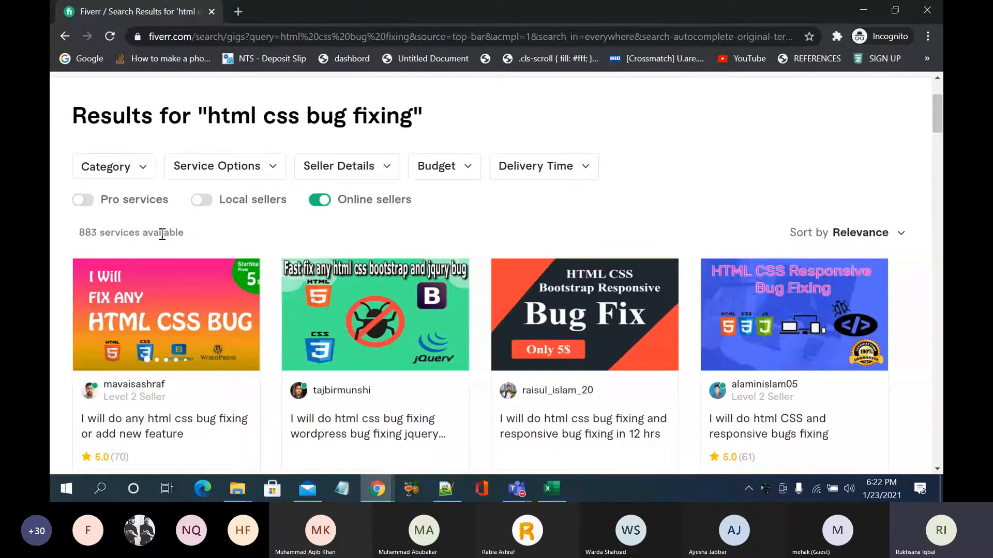
Step: Turn the online sellers filter off and on again to compare the number of available services
{"action": "left_click", "coordinate": [319, 200]}
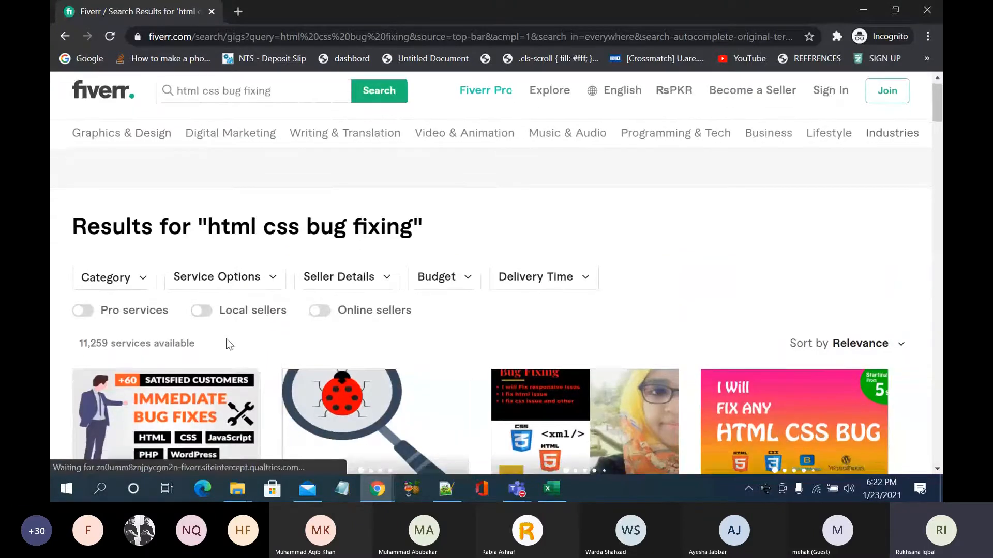
{"action": "scroll", "coordinate": [229, 344], "scroll_direction": "down", "scroll_amount": 1}
{"action": "left_click", "coordinate": [321, 244]}
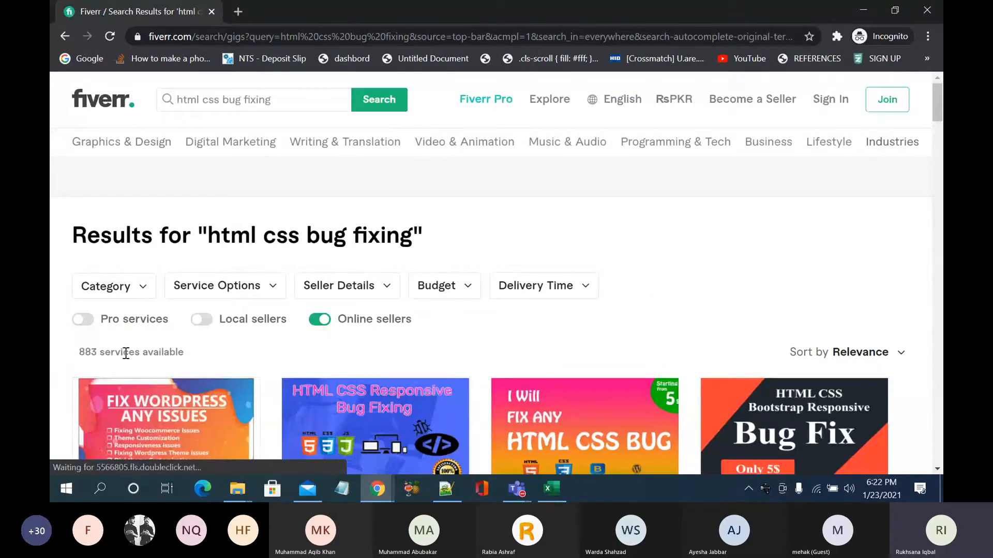
Step: Switch to the Excel keyword sheet and go through the Number Of gigs, Filter and Competition cells of the html css row
{"action": "scroll", "coordinate": [125, 353], "scroll_direction": "down", "scroll_amount": 1}
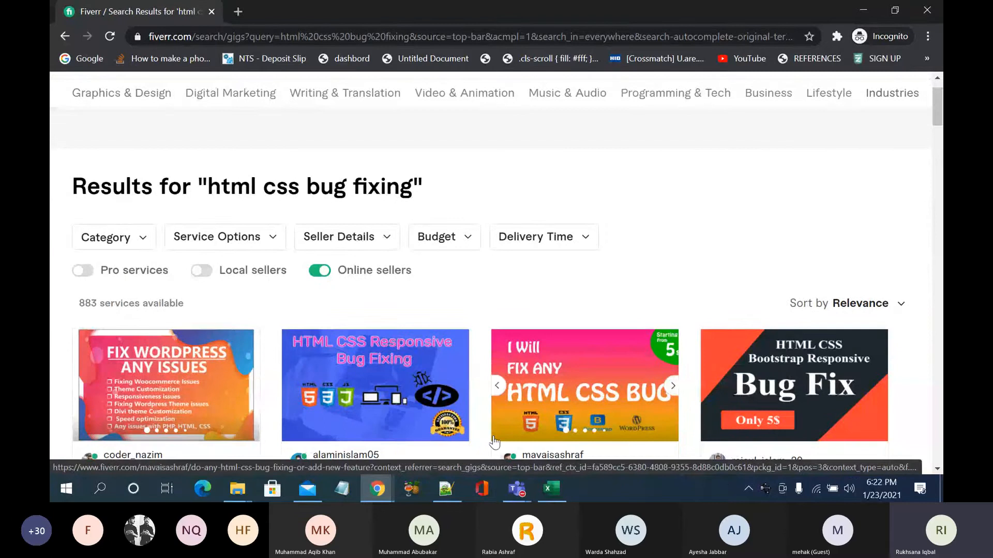
{"action": "left_click", "coordinate": [549, 487]}
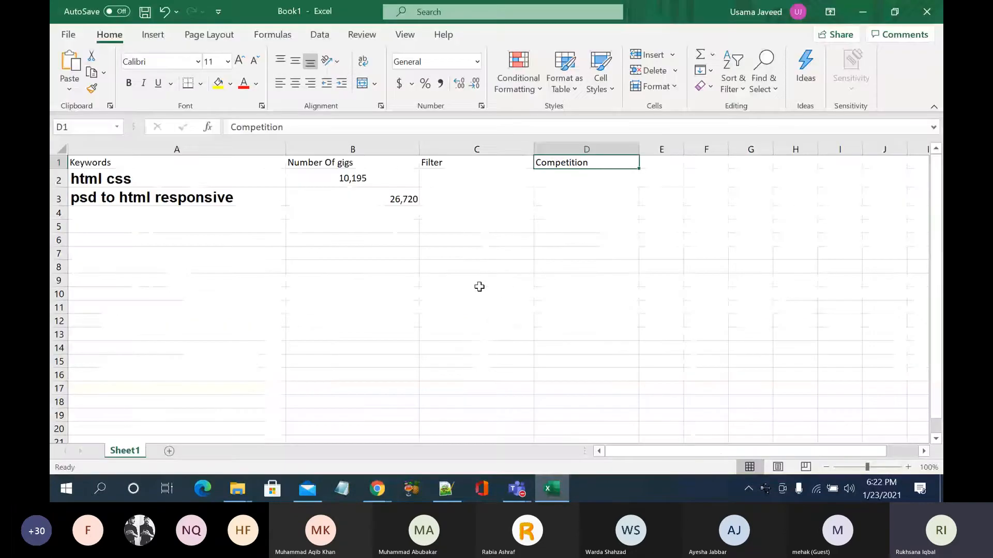
{"action": "left_click", "coordinate": [358, 179]}
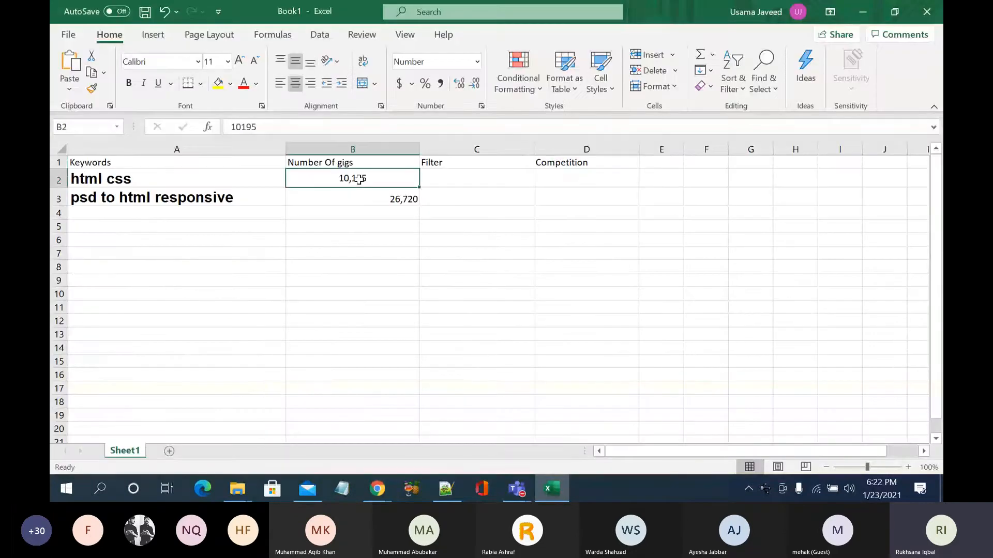
{"action": "left_click", "coordinate": [443, 179]}
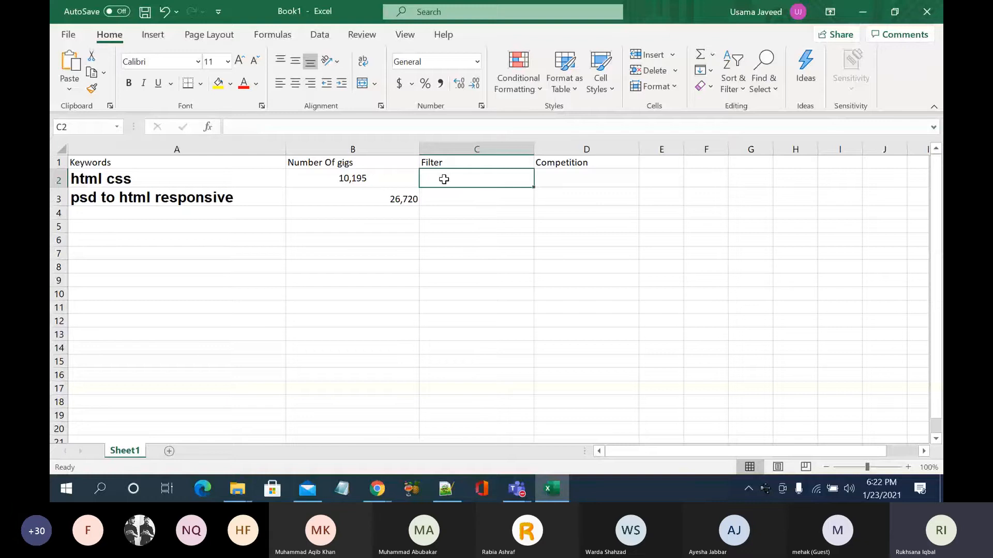
{"action": "left_click", "coordinate": [611, 178]}
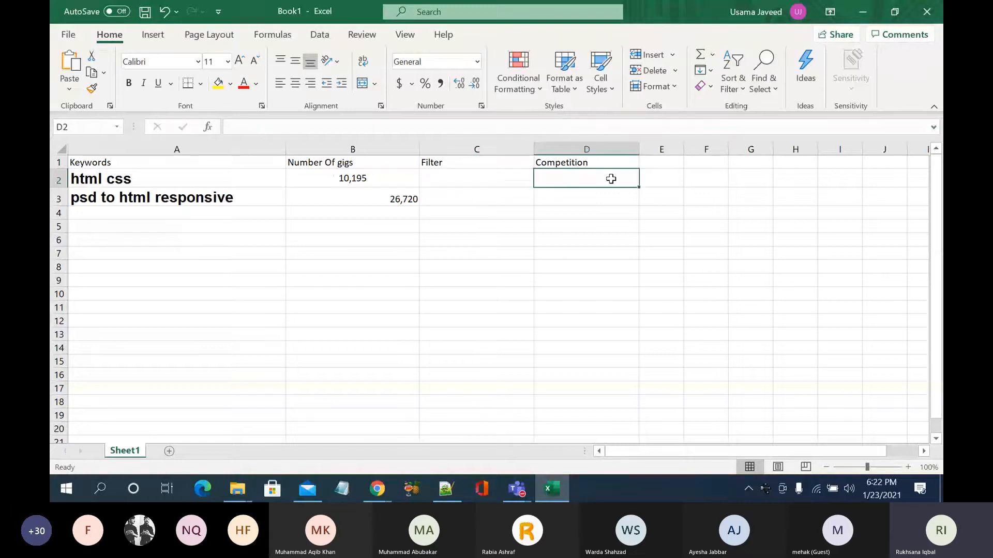
Step: Return to the incognito "html css bug fixing" results on Fiverr and look through the online sellers' gigs down to the page footer
{"action": "left_click", "coordinate": [378, 490]}
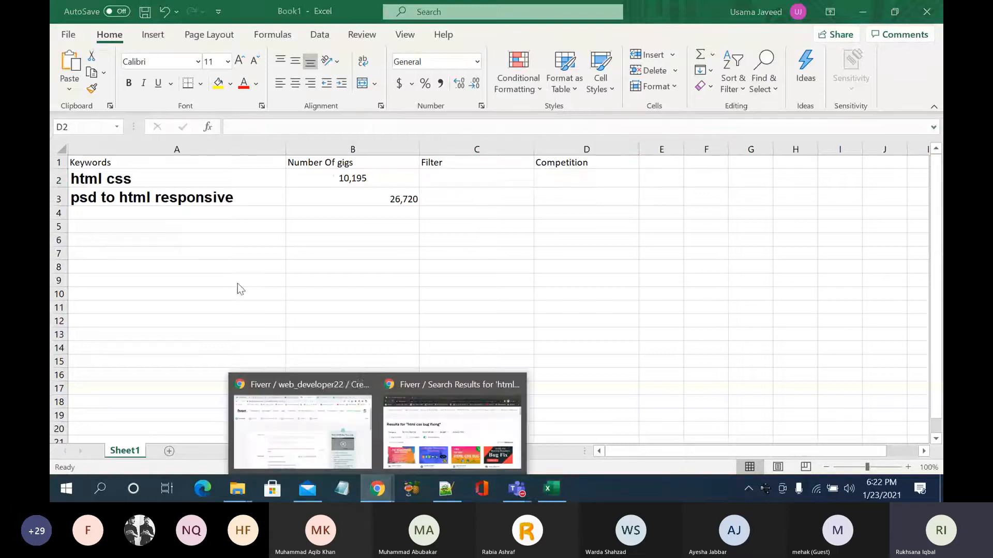
{"action": "left_click", "coordinate": [279, 385]}
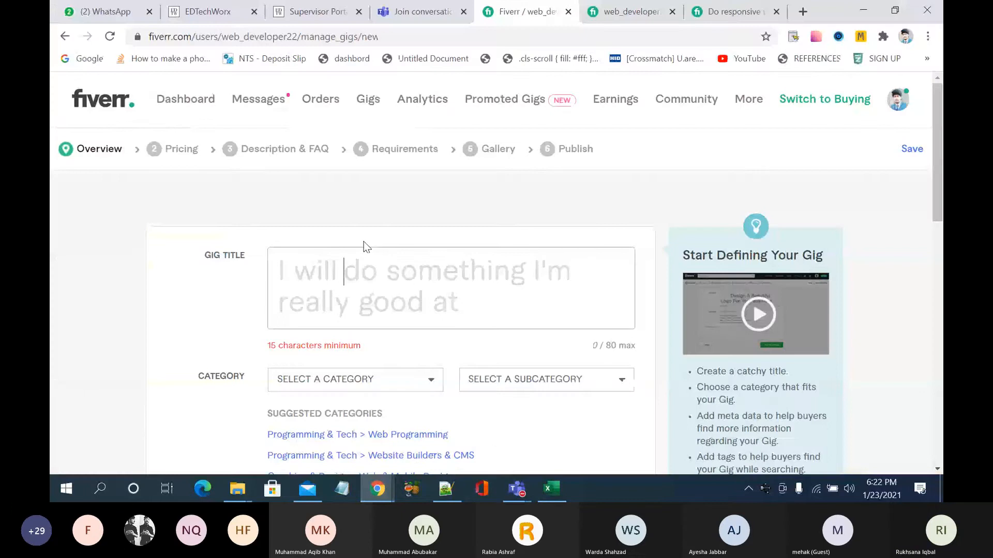
{"action": "key", "text": "alt+Tab"}
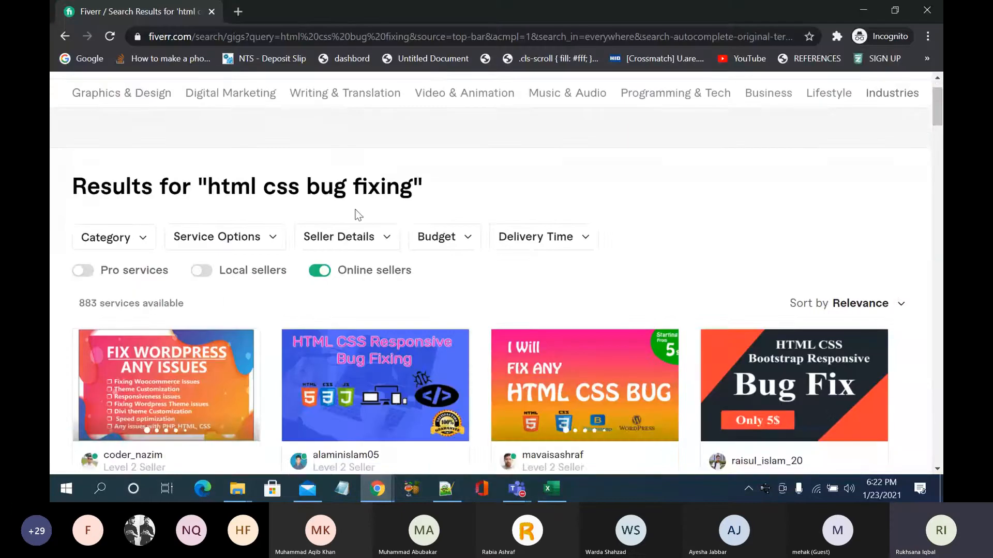
{"action": "scroll", "coordinate": [357, 215], "scroll_direction": "up", "scroll_amount": 1}
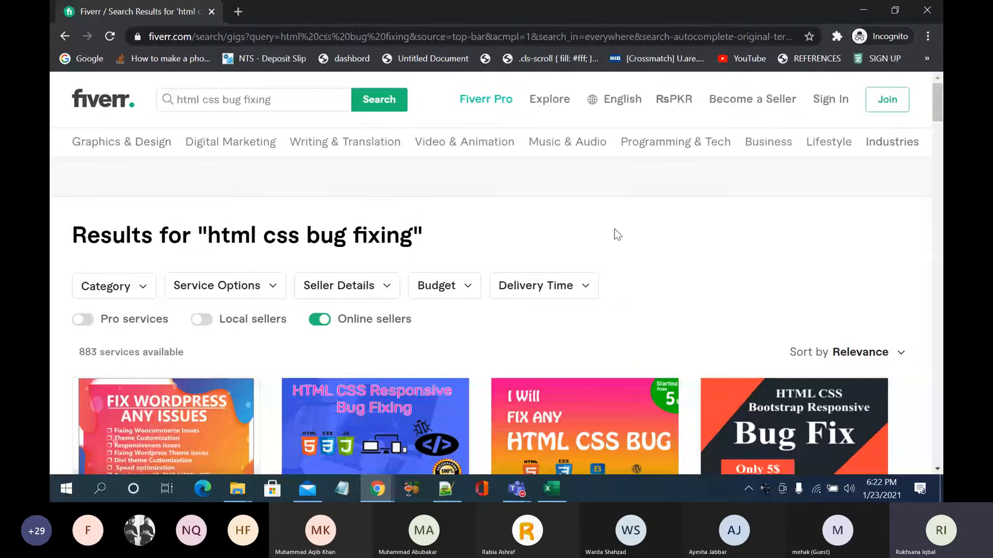
{"action": "scroll", "coordinate": [616, 233], "scroll_direction": "down", "scroll_amount": 2}
{"action": "scroll", "coordinate": [615, 229], "scroll_direction": "down", "scroll_amount": 20}
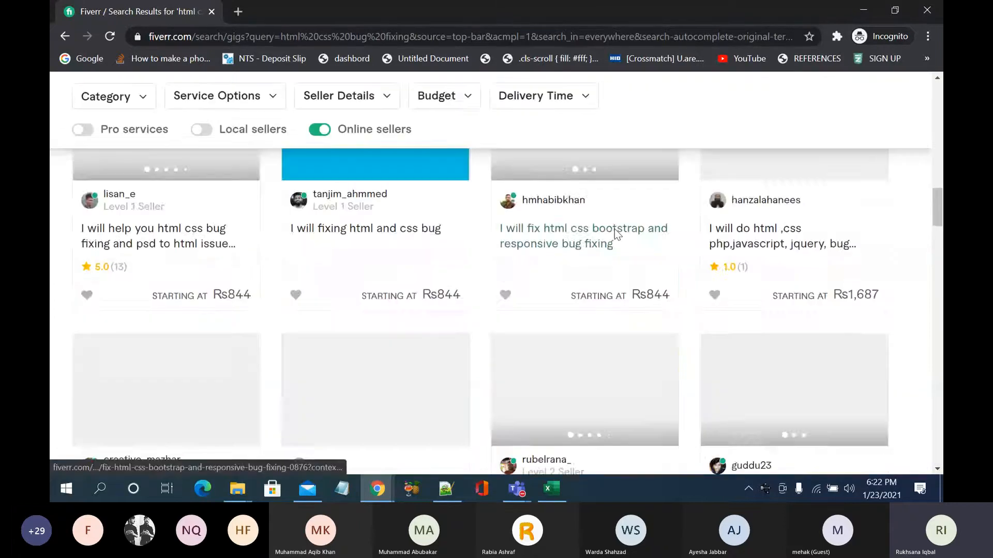
{"action": "scroll", "coordinate": [614, 229], "scroll_direction": "up", "scroll_amount": 3}
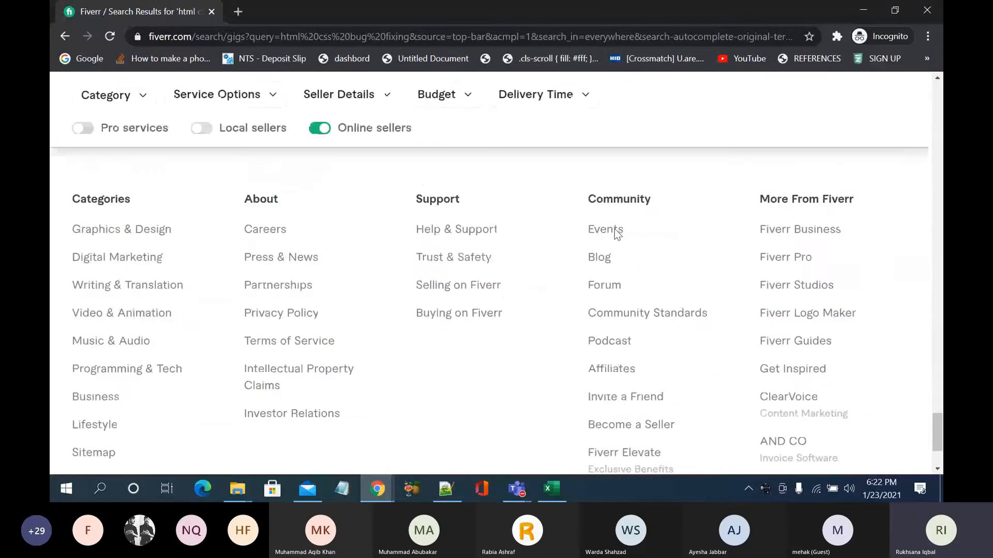
{"action": "scroll", "coordinate": [614, 229], "scroll_direction": "up", "scroll_amount": 10}
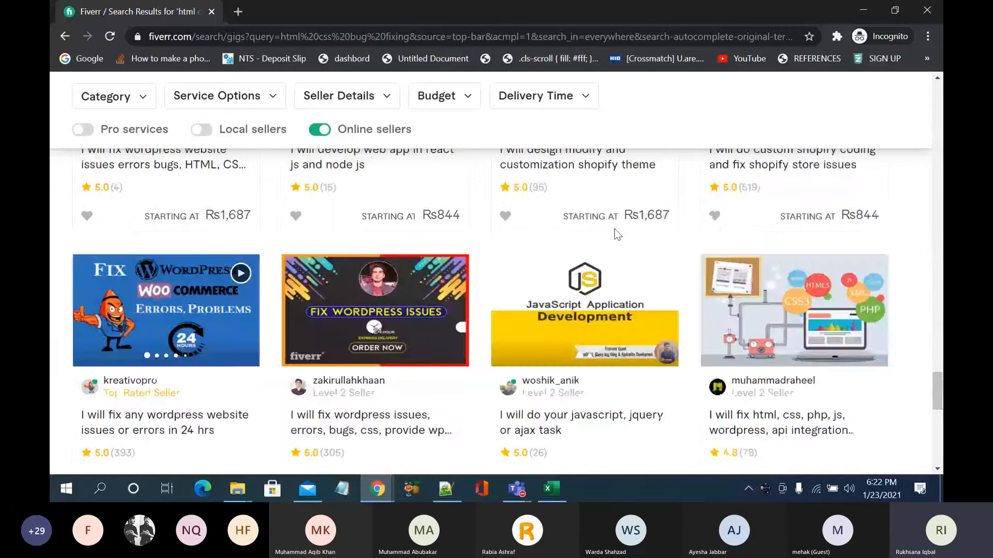
{"action": "scroll", "coordinate": [614, 229], "scroll_direction": "up", "scroll_amount": 6}
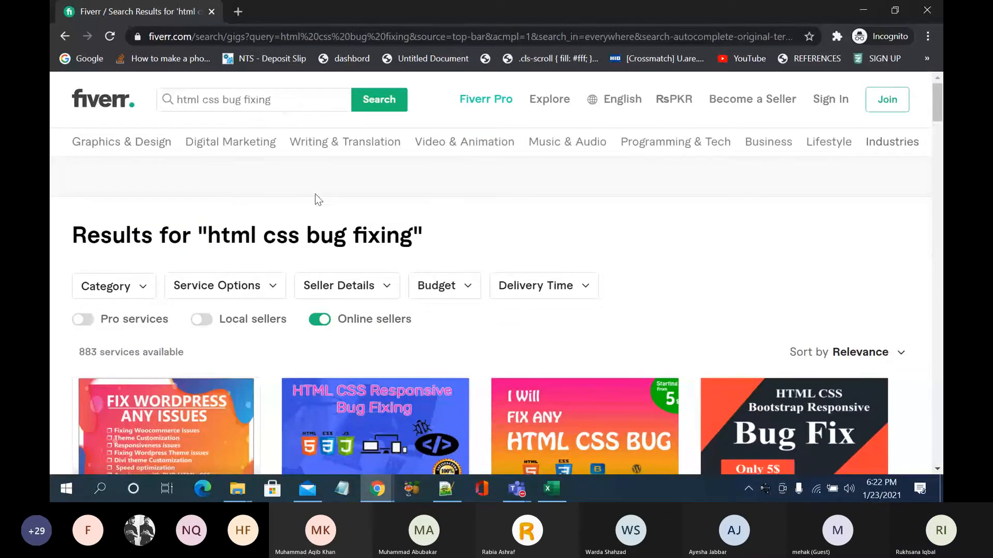
Step: Turn off the online sellers filter and change the search term to "html bug" to check the suggested keywords
{"action": "left_click", "coordinate": [296, 100]}
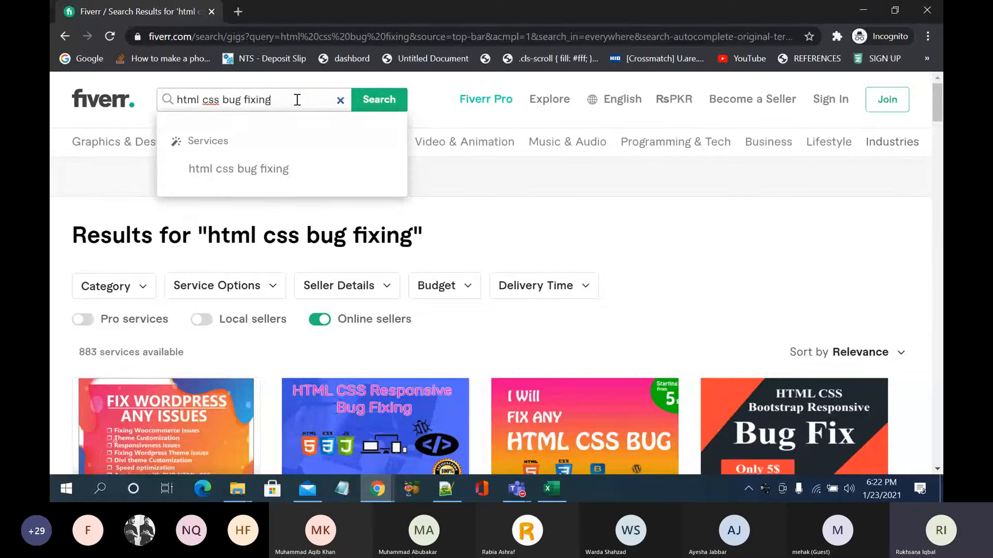
{"action": "left_click", "coordinate": [317, 312]}
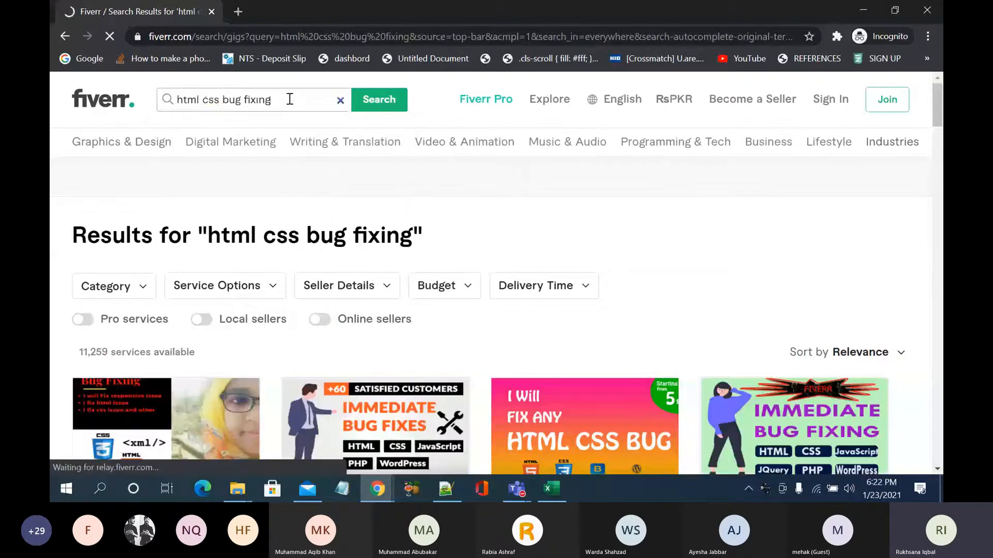
{"action": "left_click", "coordinate": [289, 99]}
{"action": "key", "text": "BackSpace"}
{"action": "key", "text": "BackSpace"}
{"action": "key", "text": "BackSpace"}
{"action": "key", "text": "BackSpace"}
{"action": "key", "text": "BackSpace"}
{"action": "key", "text": "BackSpace"}
{"action": "key", "text": "BackSpace"}
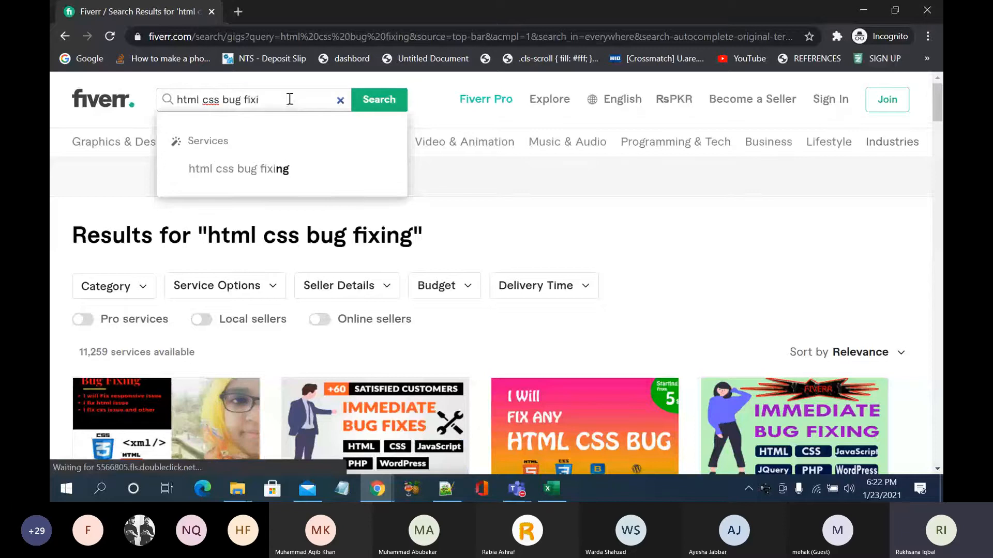
{"action": "key", "text": "BackSpace"}
{"action": "key", "text": "BackSpace"}
{"action": "key", "text": "BackSpace"}
{"action": "key", "text": "BackSpace"}
{"action": "key", "text": "BackSpace"}
{"action": "key", "text": "BackSpace"}
{"action": "key", "text": "BackSpace"}
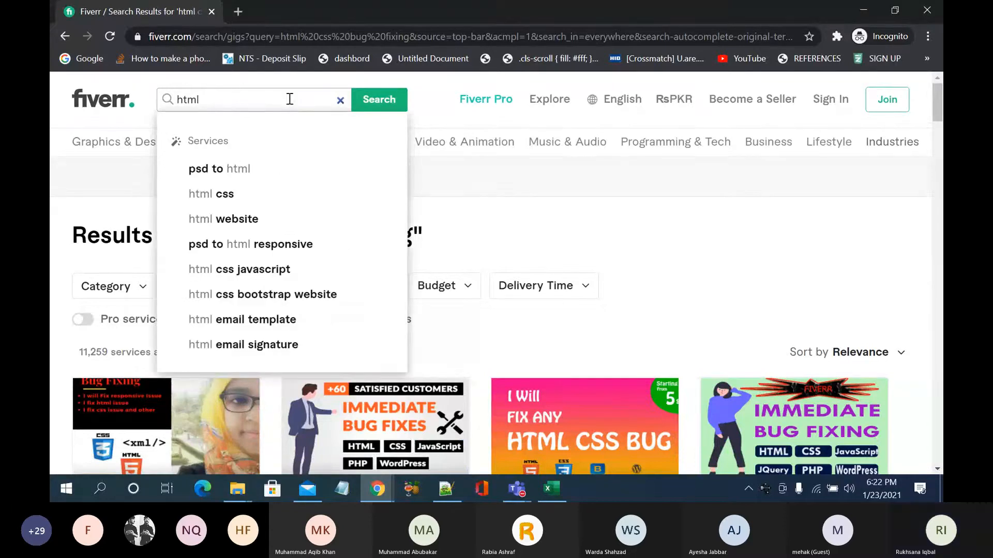
{"action": "type", "text": "bug"}
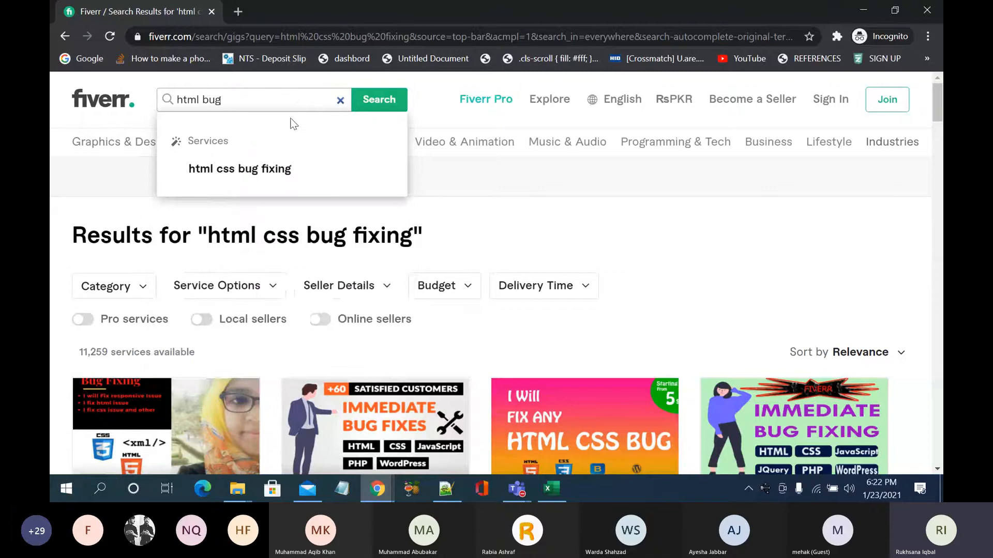
Step: Replace the search term with "bug fix", choose the identical suggested keyword and look over the results
{"action": "left_click_drag", "start_coordinate": [269, 98], "coordinate": [164, 106]}
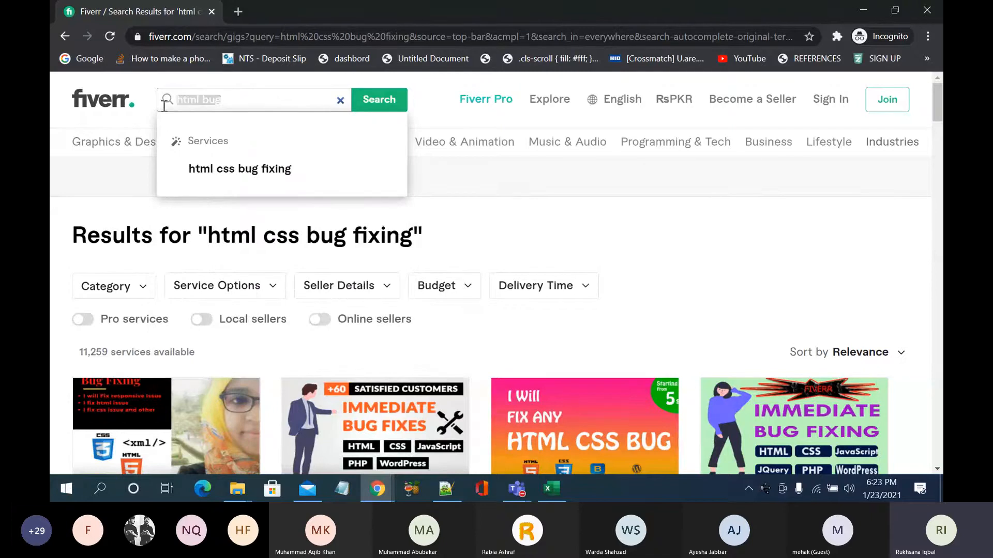
{"action": "type", "text": "bug"}
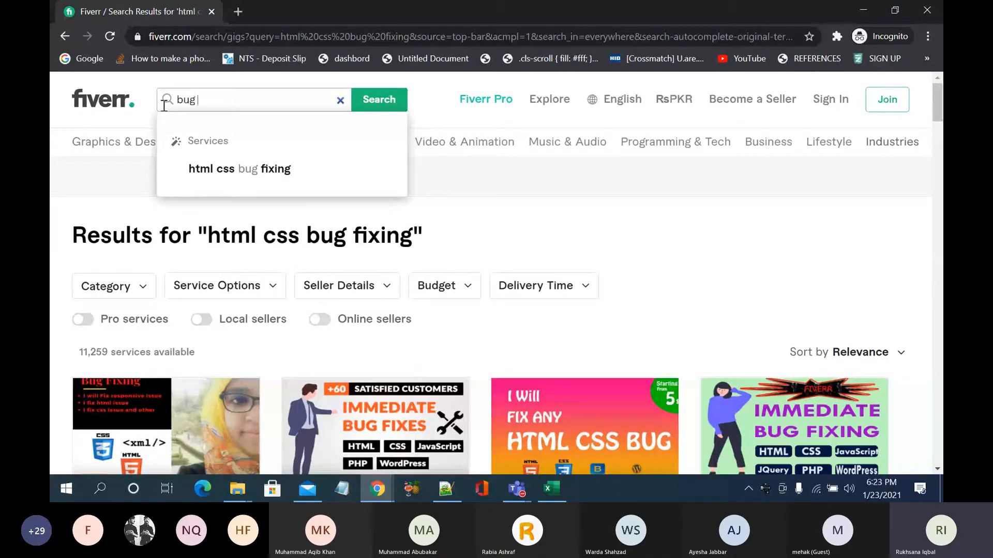
{"action": "type", "text": " fix"}
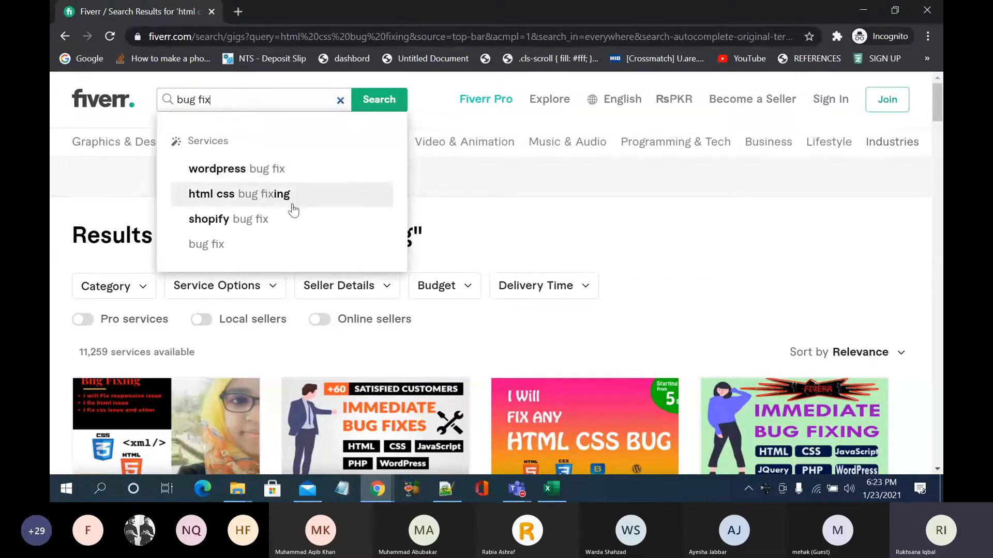
{"action": "left_click", "coordinate": [271, 251]}
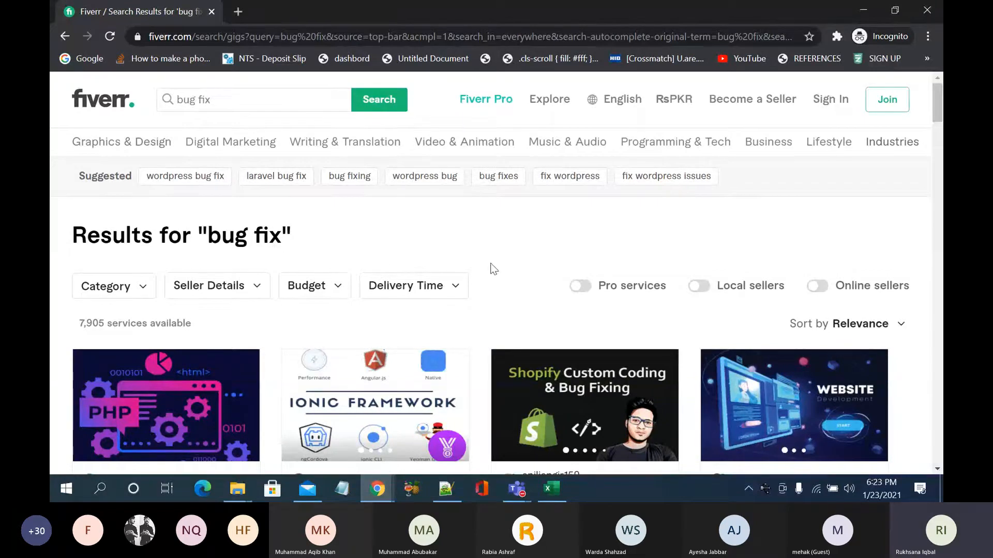
{"action": "scroll", "coordinate": [499, 269], "scroll_direction": "down", "scroll_amount": 1}
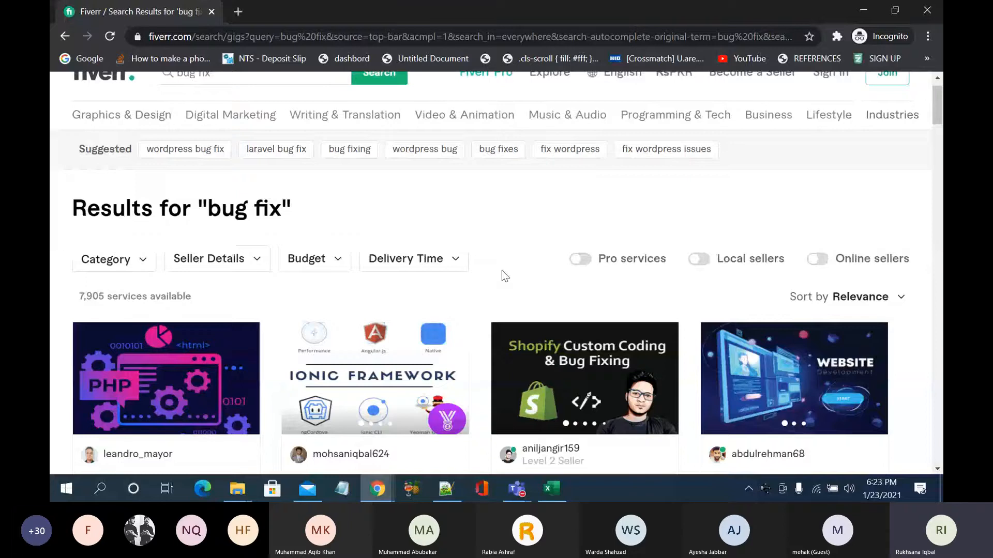
{"action": "scroll", "coordinate": [501, 276], "scroll_direction": "up", "scroll_amount": 1}
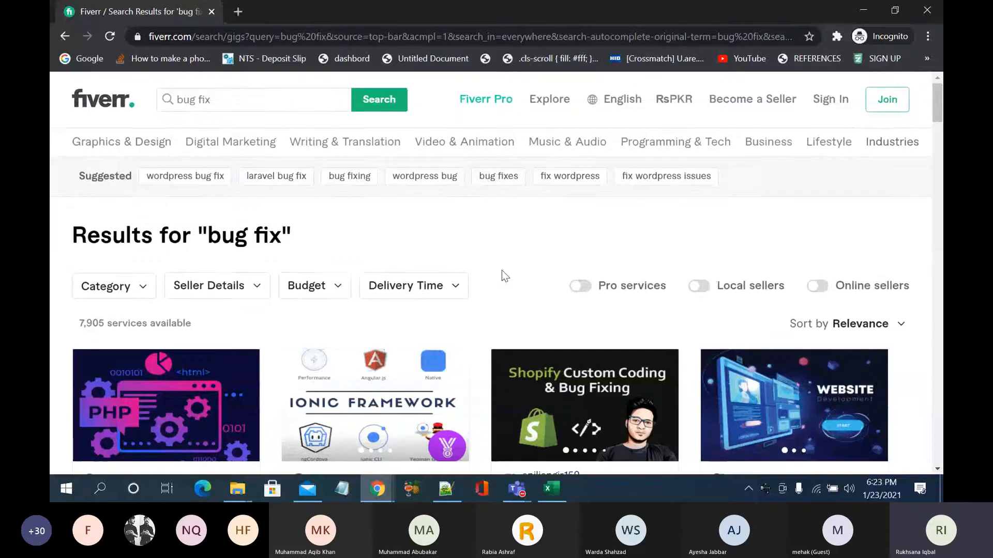
Step: Search for "html css bug", choose the suggested keyword "html css bug fixing" and highlight that keyword in the results heading
{"action": "left_click", "coordinate": [252, 103]}
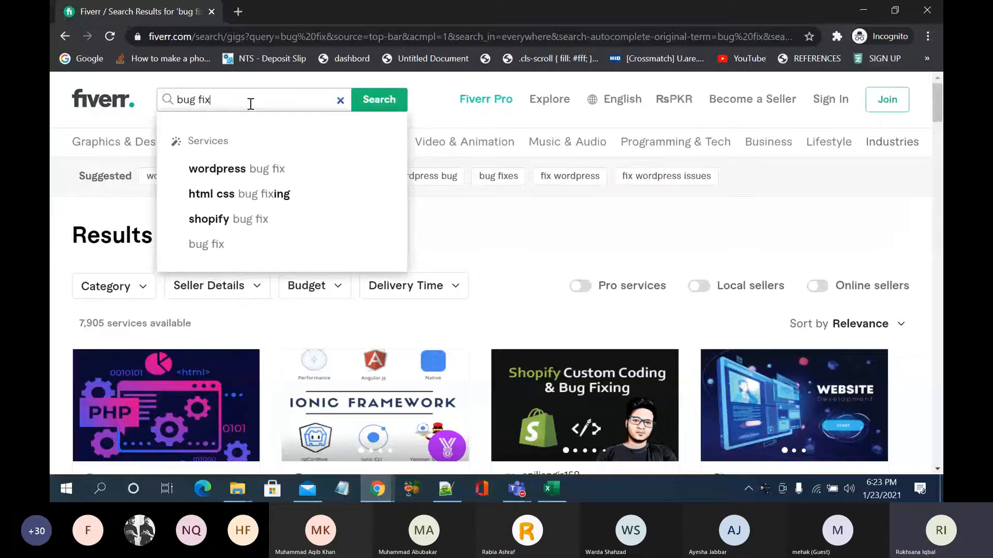
{"action": "left_click_drag", "start_coordinate": [251, 102], "coordinate": [176, 98]}
{"action": "type", "text": "html"}
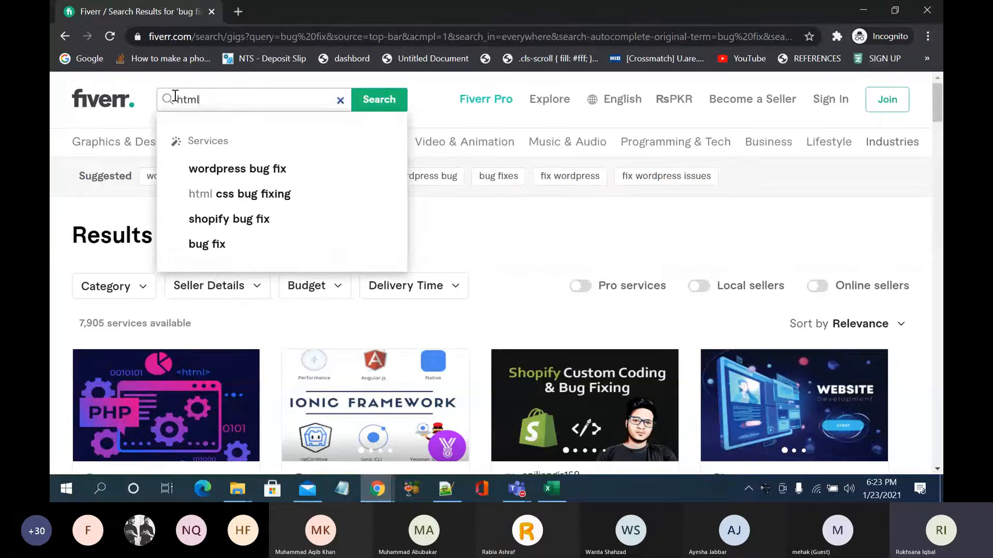
{"action": "type", "text": " css"}
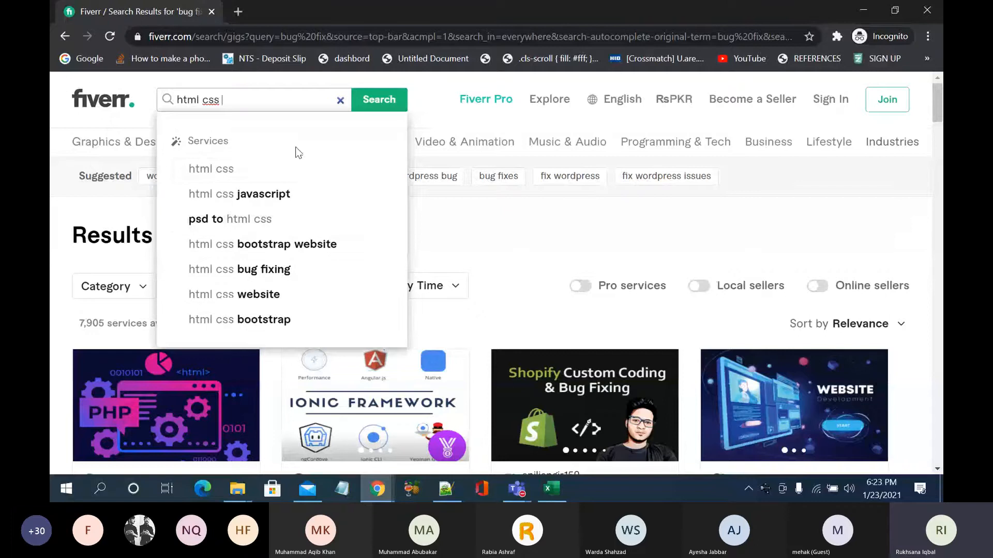
{"action": "type", "text": " bug"}
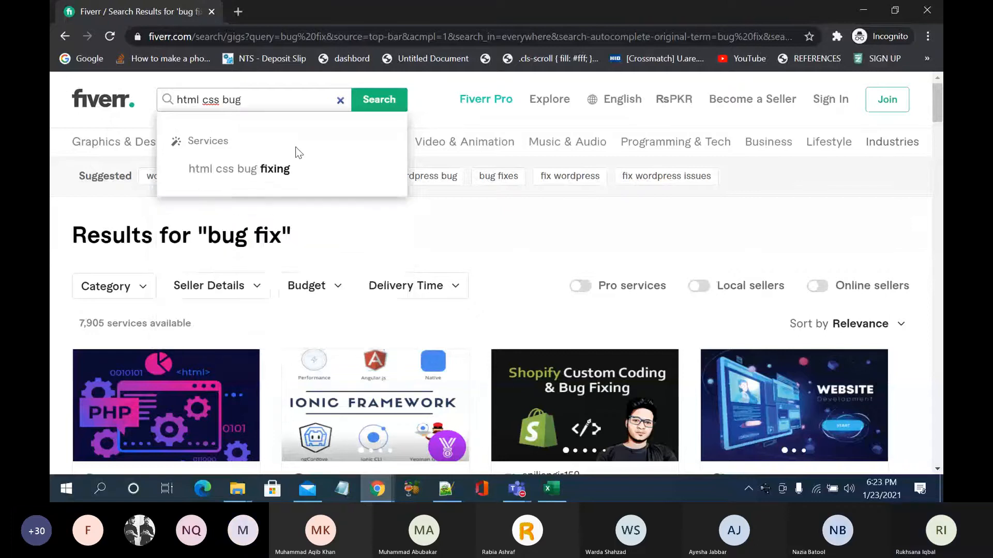
{"action": "left_click", "coordinate": [246, 184]}
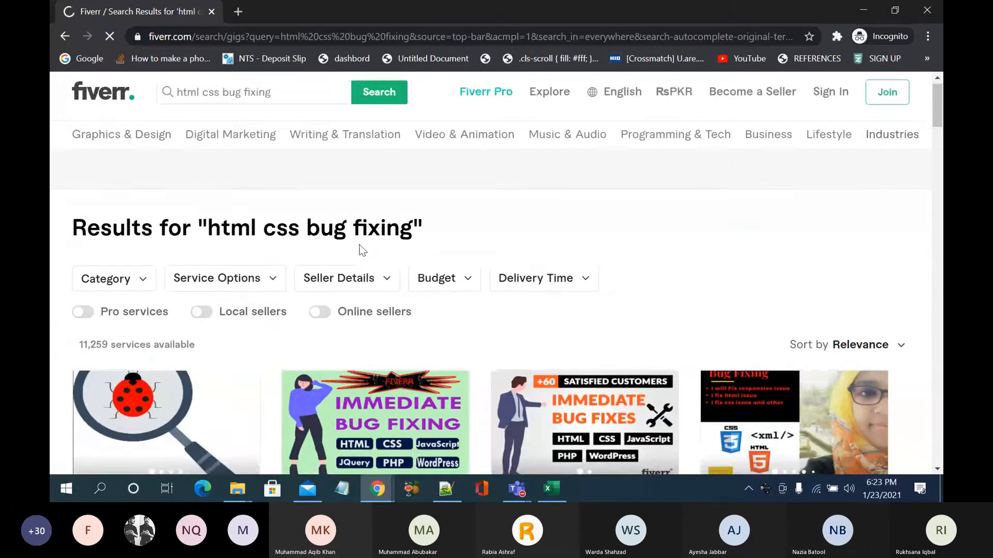
{"action": "scroll", "coordinate": [412, 166], "scroll_direction": "down", "scroll_amount": 3}
{"action": "scroll", "coordinate": [412, 166], "scroll_direction": "up", "scroll_amount": 3}
{"action": "left_click_drag", "start_coordinate": [414, 236], "coordinate": [212, 237]}
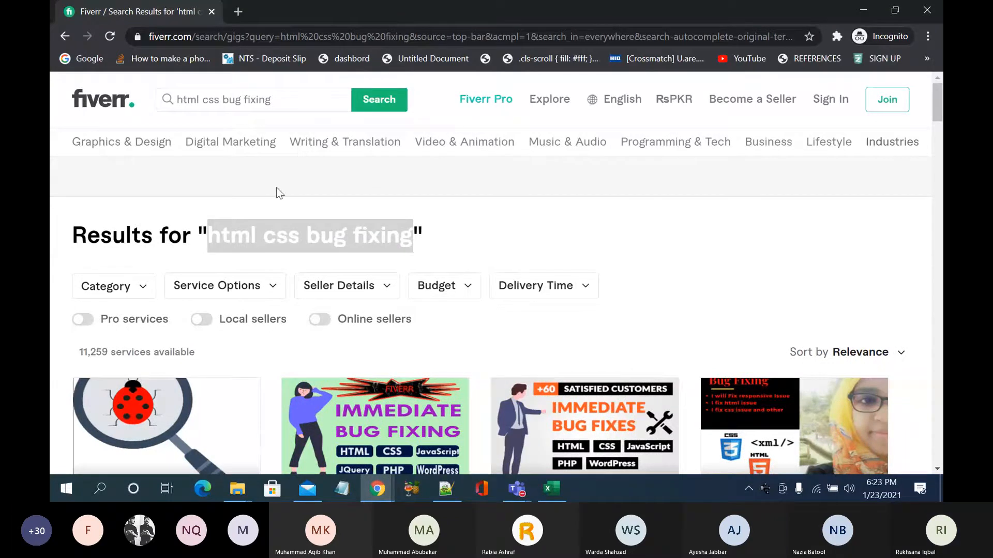
Step: Go back to the suggested keyword "bug fix" and examine which kinds of gigs its results contain
{"action": "left_click", "coordinate": [283, 110]}
{"action": "left_click_drag", "start_coordinate": [283, 110], "coordinate": [162, 98]}
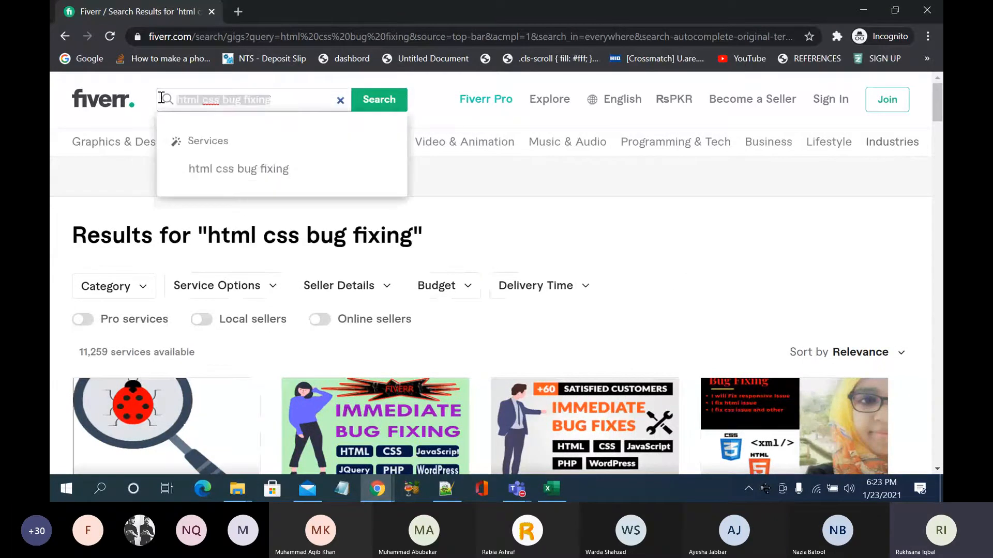
{"action": "type", "text": "bug f"}
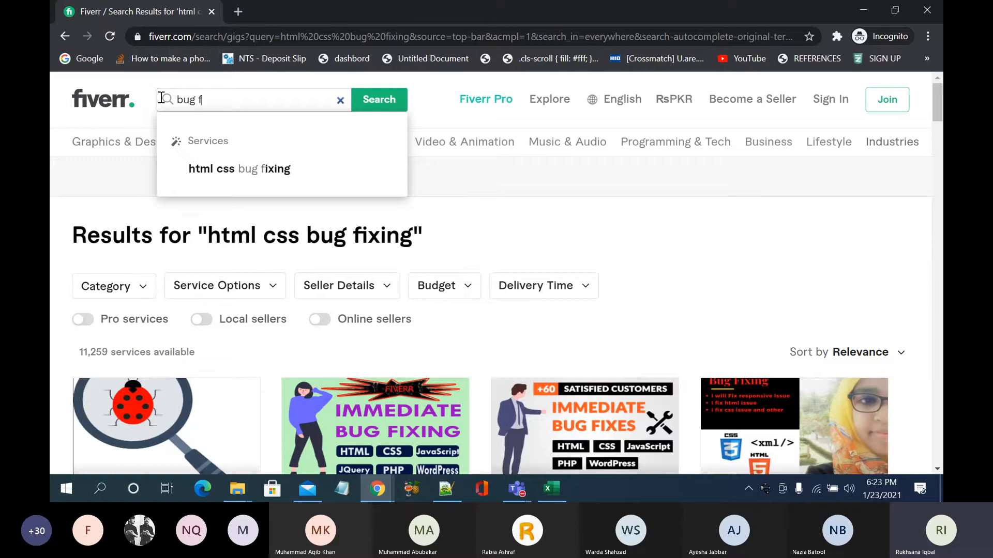
{"action": "type", "text": "ix"}
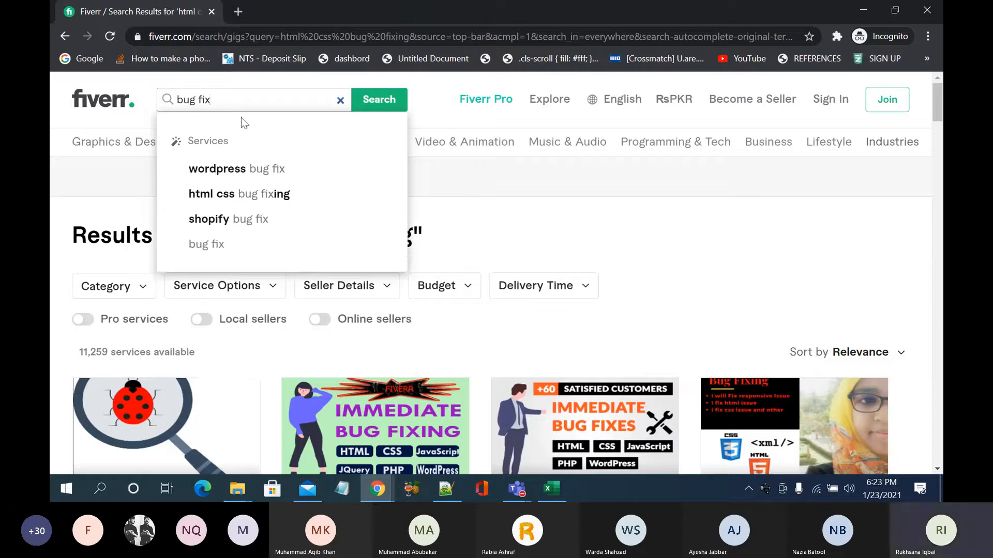
{"action": "left_click", "coordinate": [261, 246]}
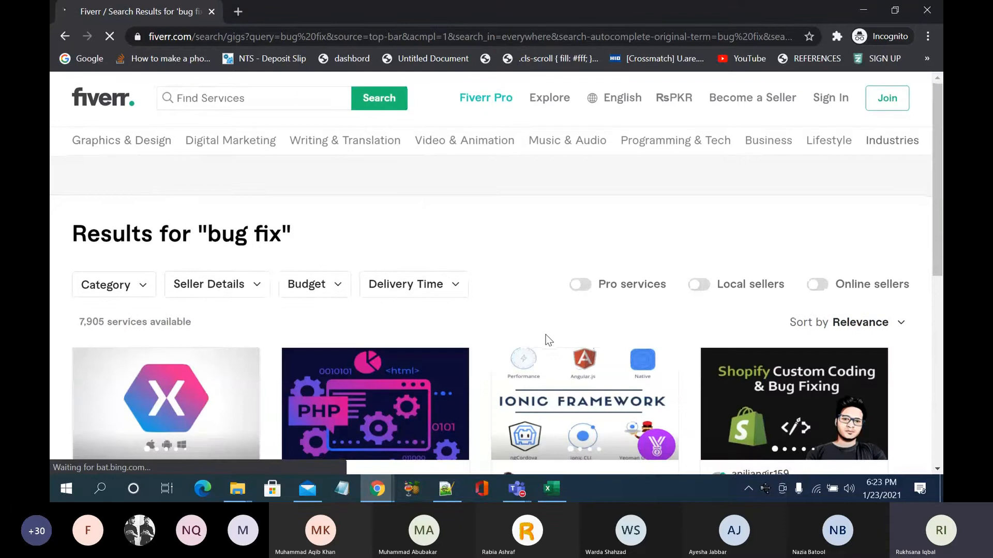
{"action": "scroll", "coordinate": [545, 334], "scroll_direction": "down", "scroll_amount": 3}
{"action": "scroll", "coordinate": [545, 334], "scroll_direction": "down", "scroll_amount": 2}
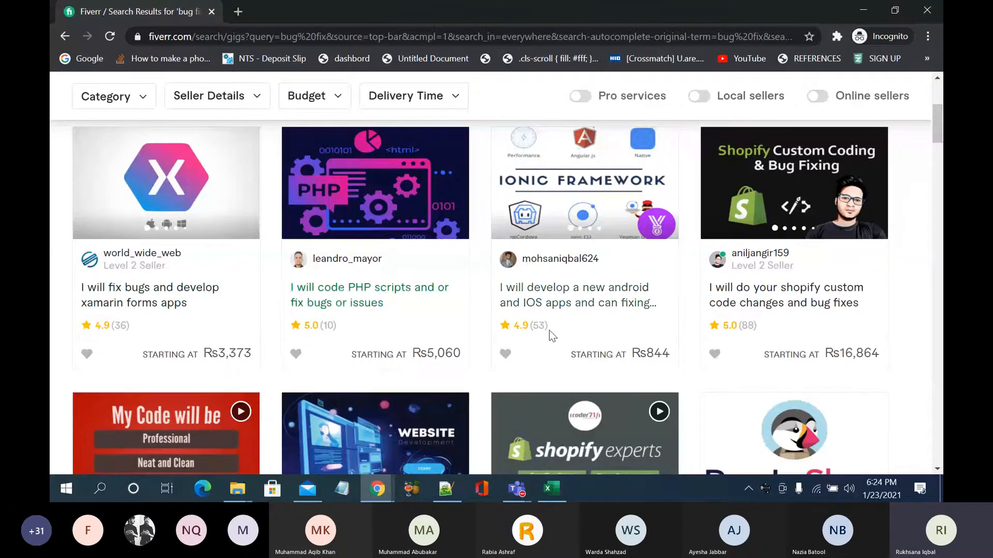
Step: Look over more of the "bug fix" gigs and switch the search to the suggested keyword "html css bug fixing"
{"action": "scroll", "coordinate": [549, 331], "scroll_direction": "down", "scroll_amount": 1}
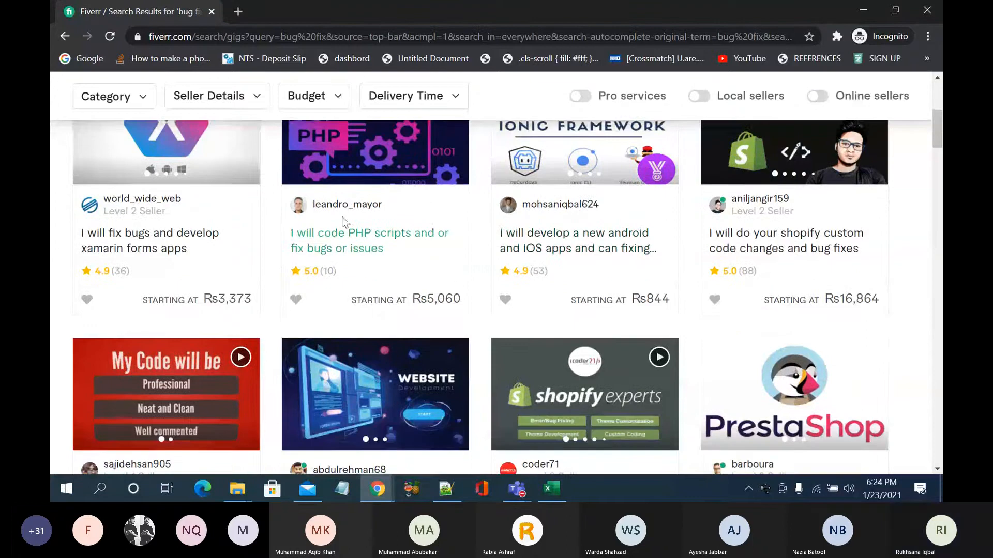
{"action": "scroll", "coordinate": [444, 268], "scroll_direction": "down", "scroll_amount": 4}
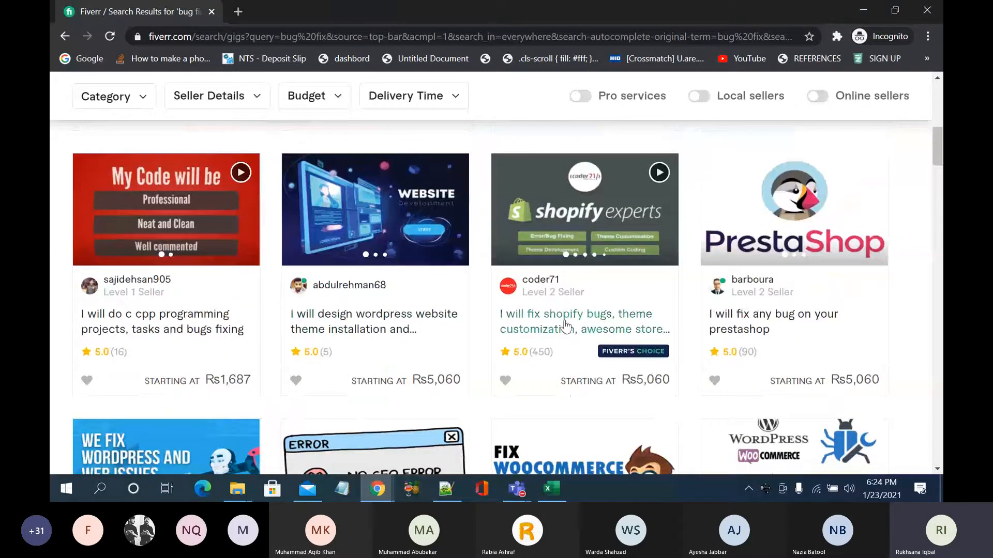
{"action": "scroll", "coordinate": [574, 328], "scroll_direction": "up", "scroll_amount": 5}
{"action": "left_click", "coordinate": [250, 98]}
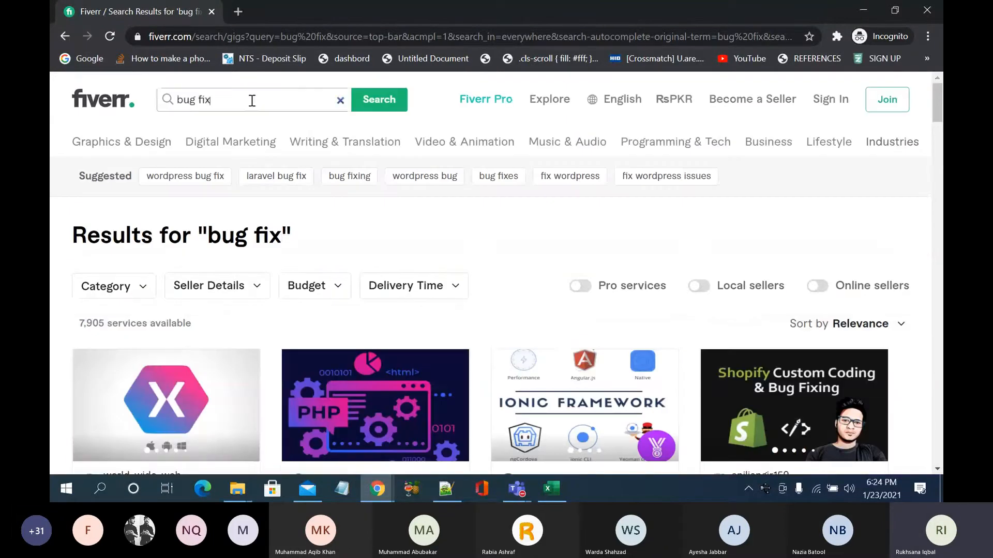
{"action": "left_click", "coordinate": [339, 101]}
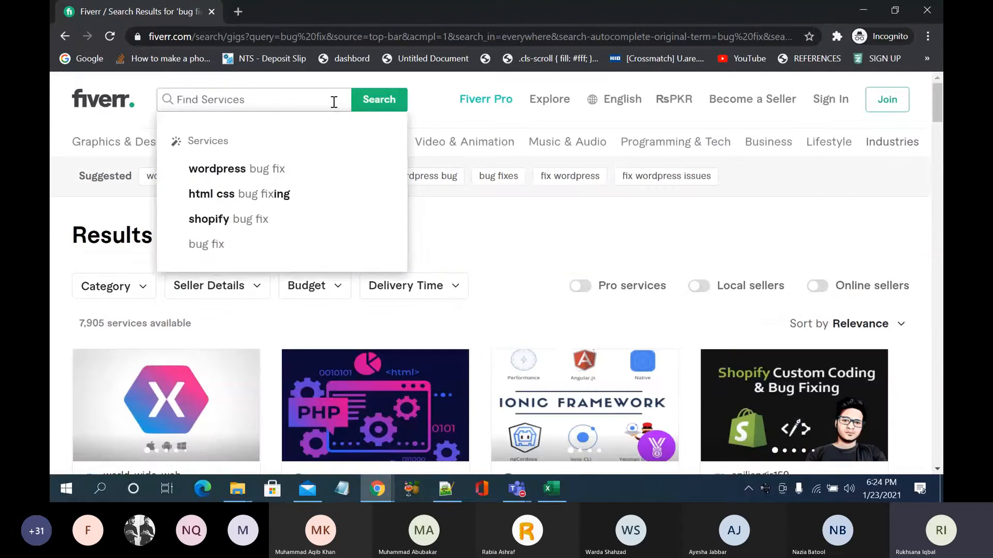
{"action": "left_click", "coordinate": [313, 194]}
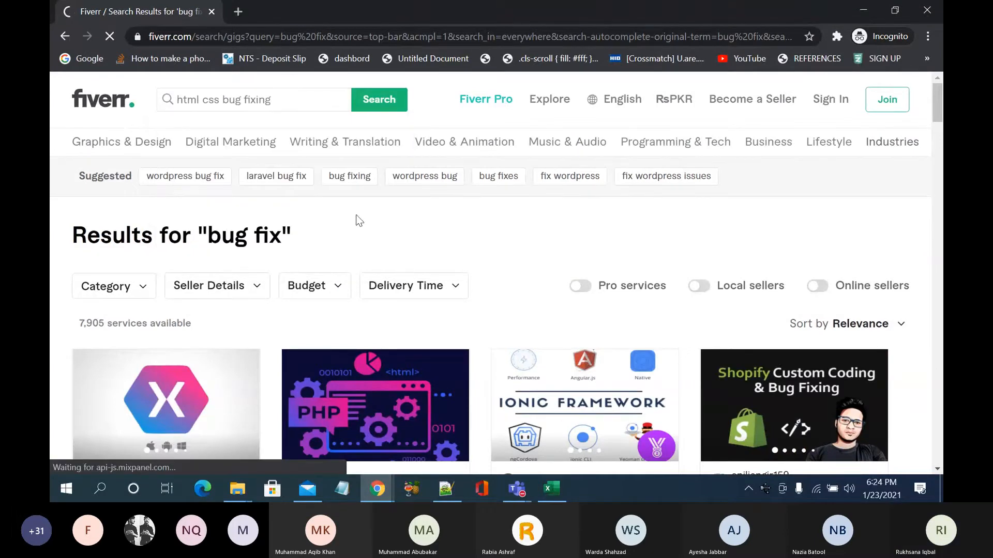
Step: Open the gigs "I will do html css php wordpress bug fixing" and "I will doo HTML CSS bug fixing with responsive" in separate new tabs
{"action": "scroll", "coordinate": [376, 247], "scroll_direction": "down", "scroll_amount": 3}
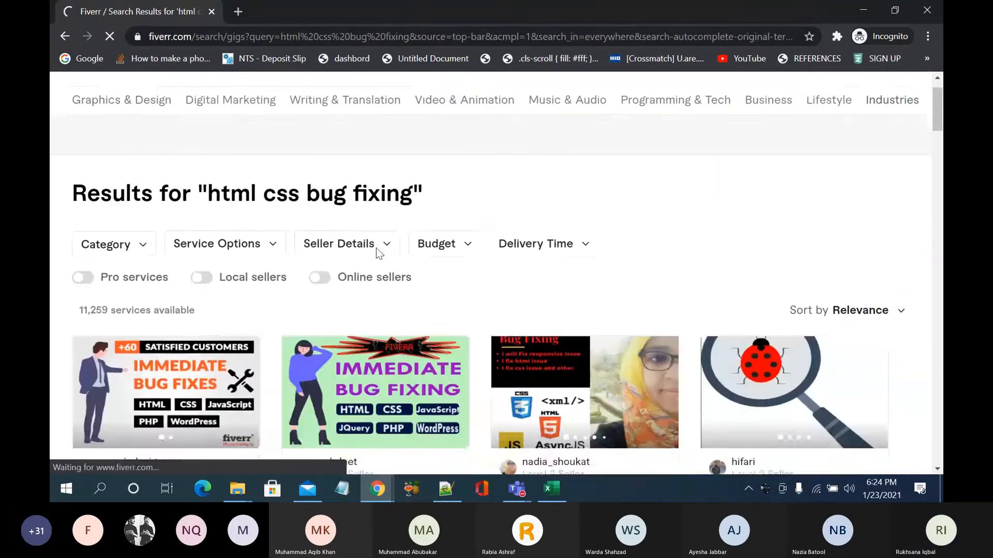
{"action": "scroll", "coordinate": [376, 253], "scroll_direction": "down", "scroll_amount": 1}
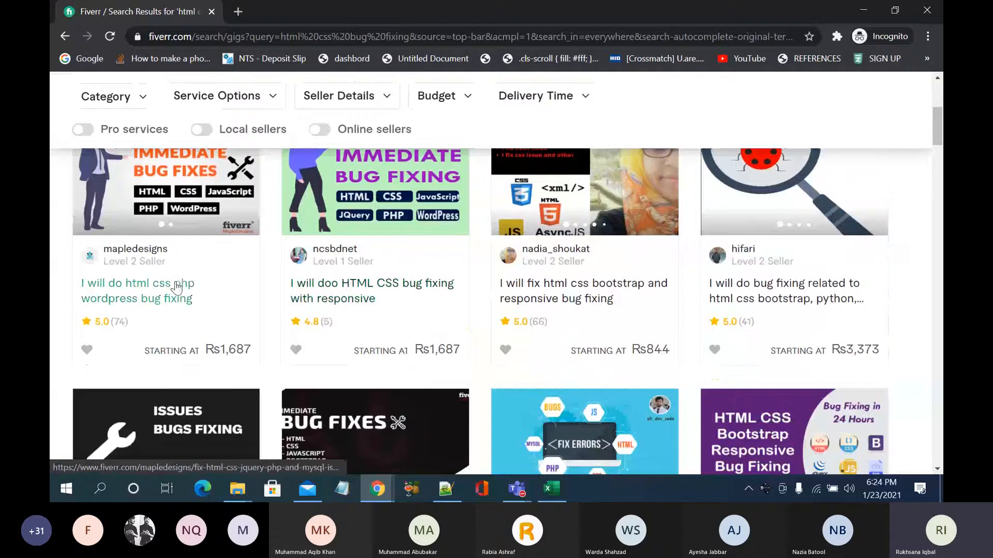
{"action": "right_click", "coordinate": [176, 283]}
{"action": "left_click", "coordinate": [207, 293]}
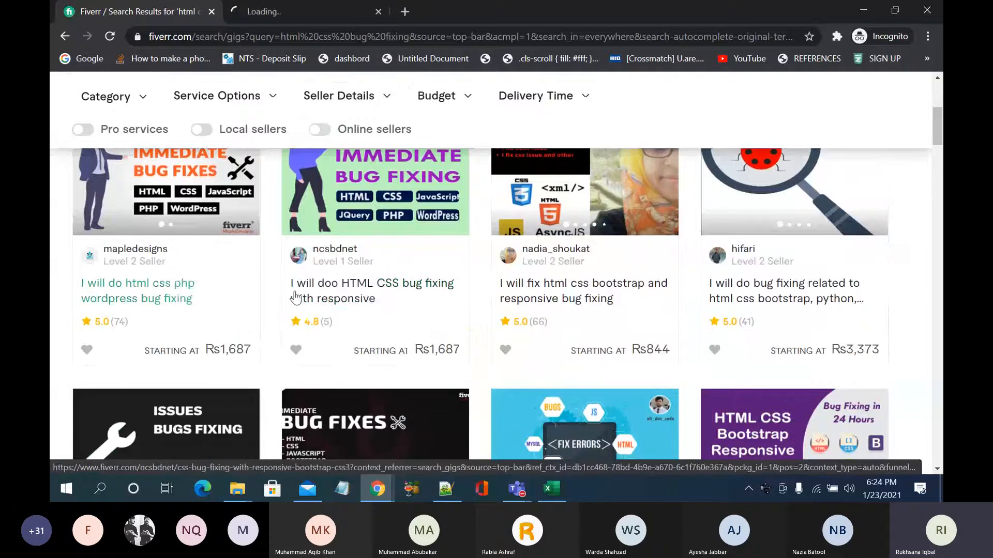
{"action": "right_click", "coordinate": [363, 283]}
{"action": "left_click", "coordinate": [406, 291]}
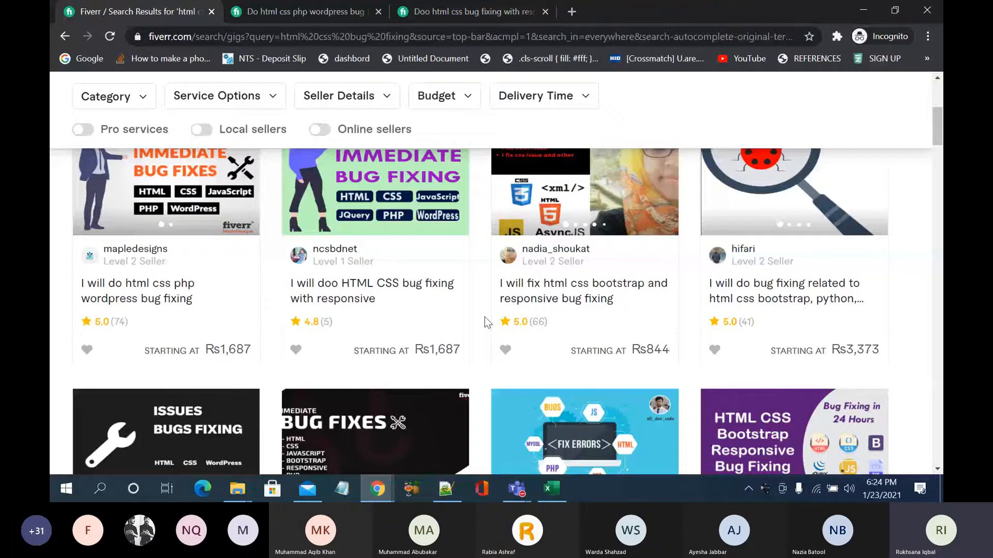
Step: Compare the titles, seller levels and review counts of the first "html css bug fixing" results
{"action": "scroll", "coordinate": [485, 317], "scroll_direction": "down", "scroll_amount": 3}
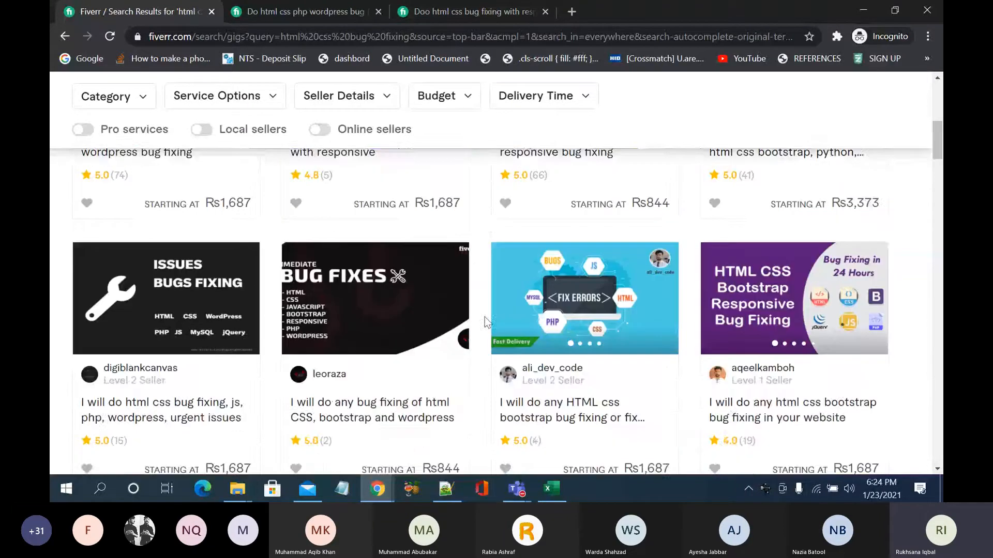
{"action": "scroll", "coordinate": [485, 317], "scroll_direction": "up", "scroll_amount": 3}
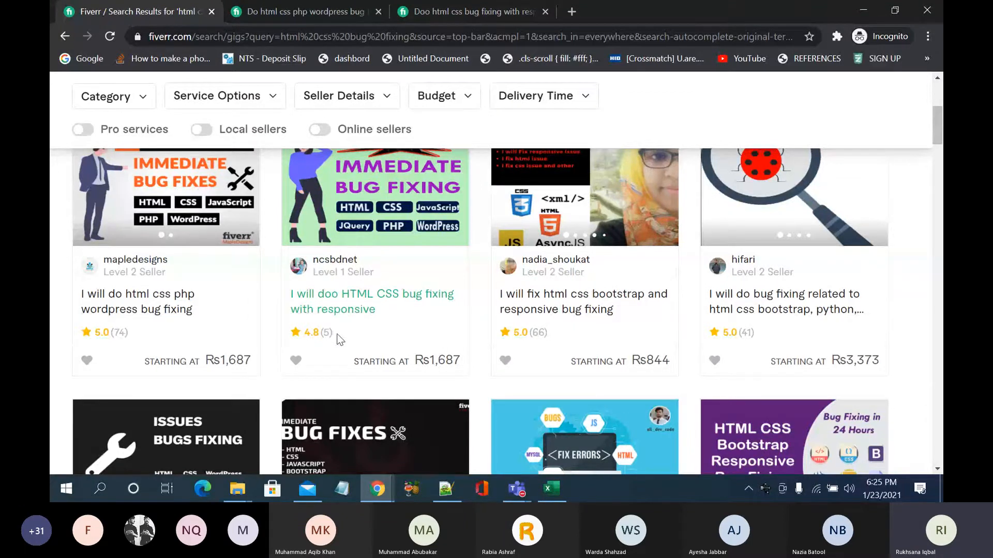
{"action": "scroll", "coordinate": [353, 327], "scroll_direction": "up", "scroll_amount": 5}
{"action": "scroll", "coordinate": [354, 329], "scroll_direction": "down", "scroll_amount": 3}
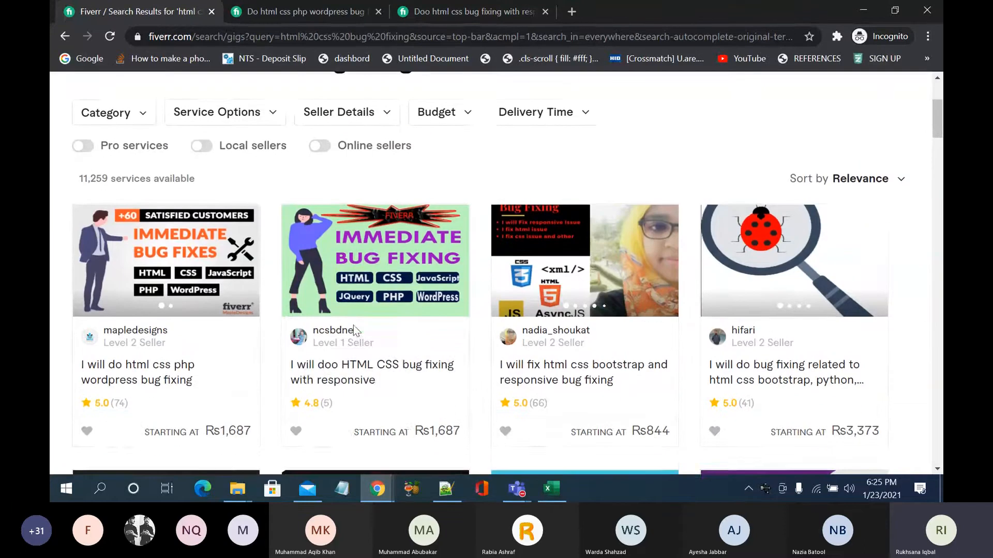
{"action": "scroll", "coordinate": [353, 325], "scroll_direction": "down", "scroll_amount": 1}
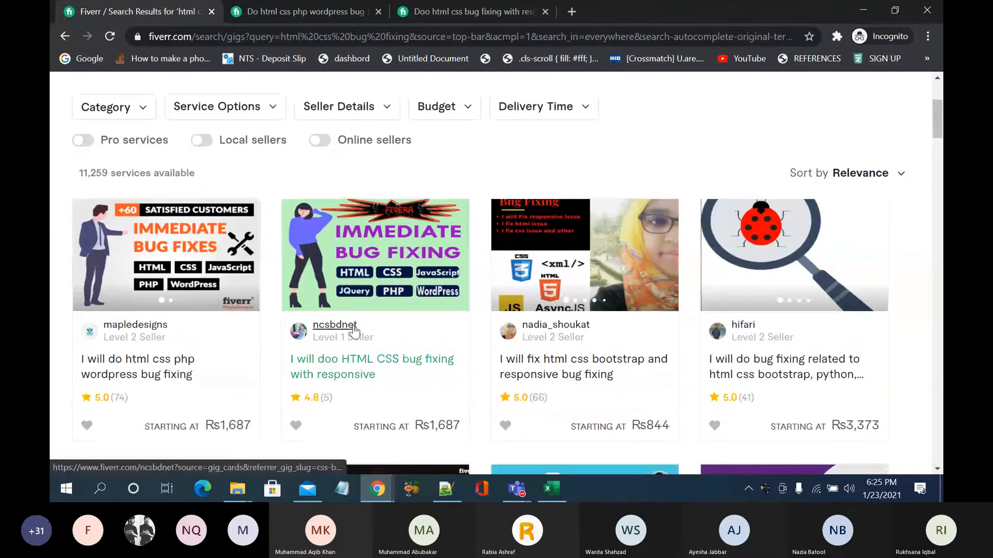
{"action": "scroll", "coordinate": [353, 330], "scroll_direction": "down", "scroll_amount": 1}
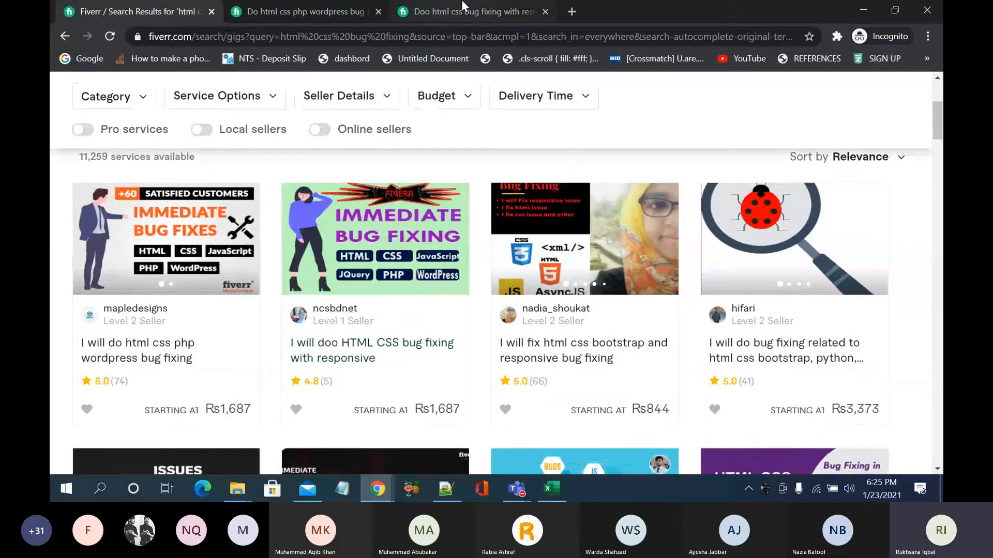
Step: Examine the "html css php wordpress bug fixing" gig's image, description, programming language and expertise
{"action": "left_click", "coordinate": [464, 7]}
{"action": "left_click", "coordinate": [300, 8]}
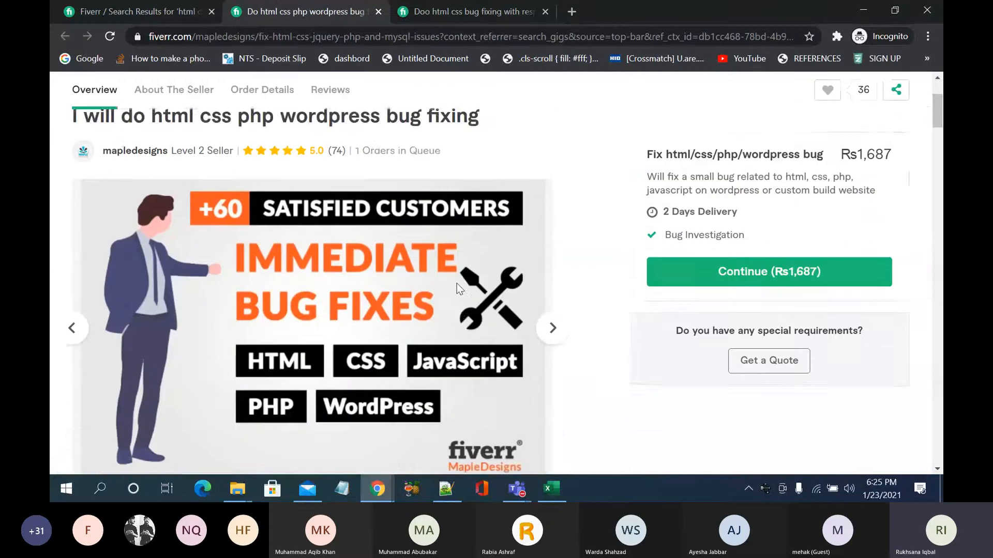
{"action": "scroll", "coordinate": [457, 283], "scroll_direction": "down", "scroll_amount": 1}
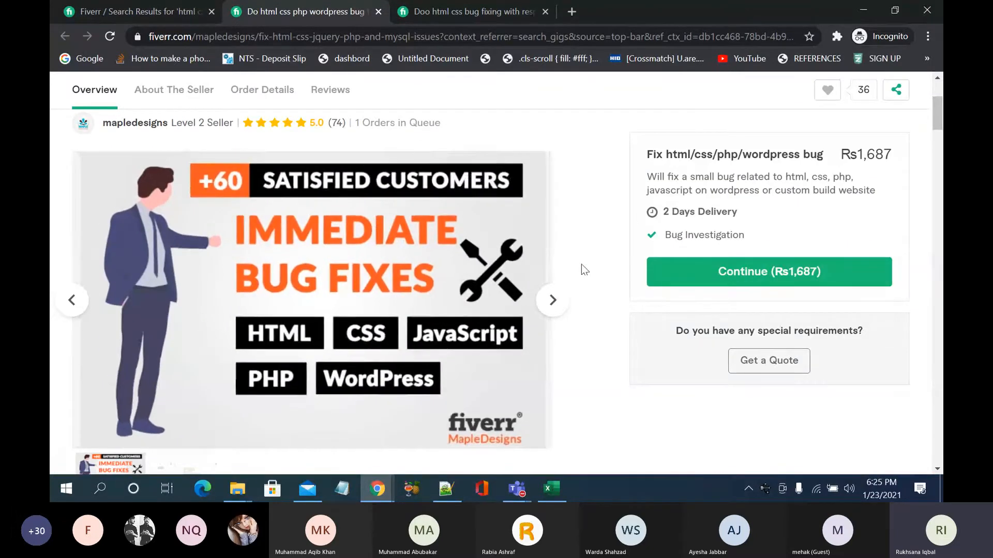
{"action": "scroll", "coordinate": [581, 265], "scroll_direction": "down", "scroll_amount": 6}
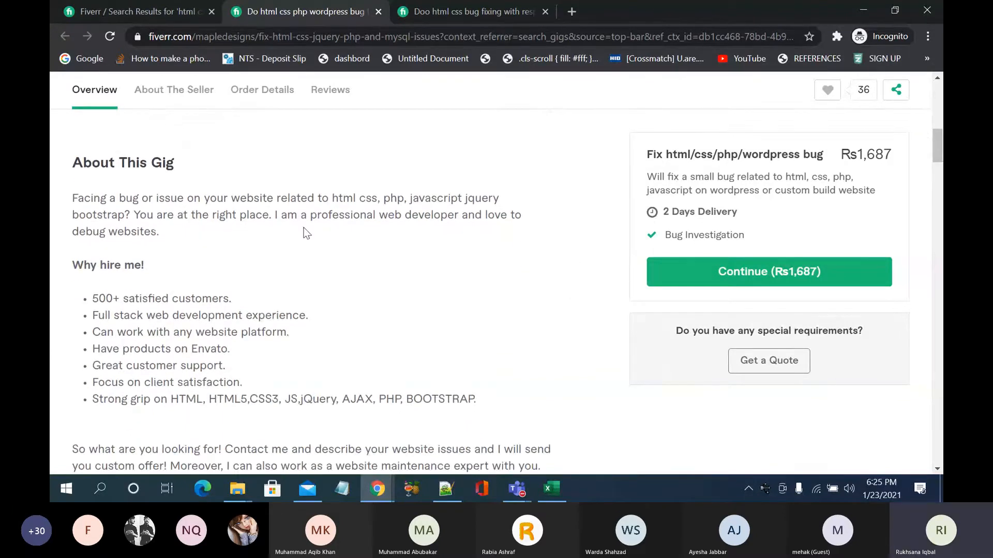
{"action": "scroll", "coordinate": [303, 228], "scroll_direction": "down", "scroll_amount": 1}
{"action": "scroll", "coordinate": [303, 227], "scroll_direction": "down", "scroll_amount": 3}
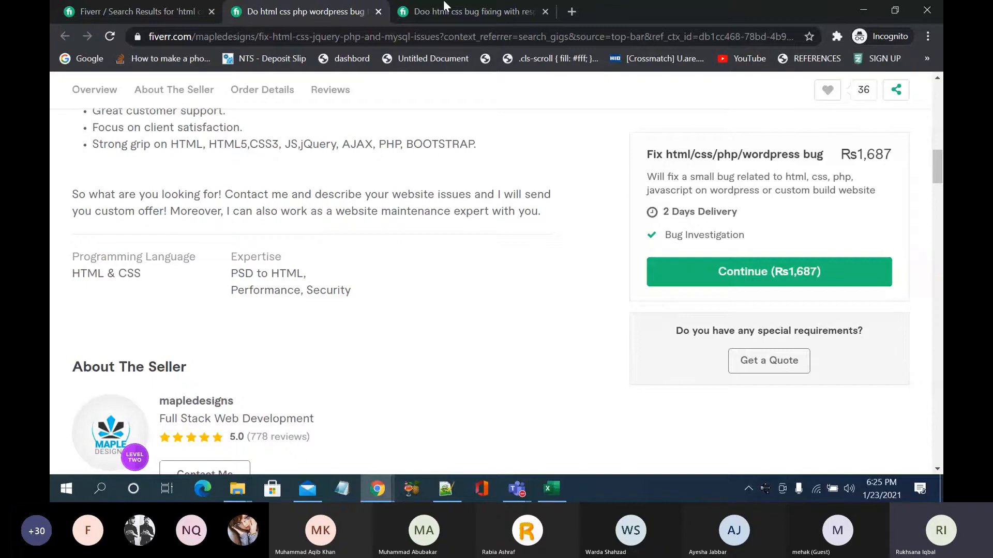
Step: Examine the "HTML CSS bug fixing with responsive" gig's title, About This Gig text, list of services and hiring reasons
{"action": "left_click", "coordinate": [493, 11]}
{"action": "scroll", "coordinate": [408, 312], "scroll_direction": "down", "scroll_amount": 2}
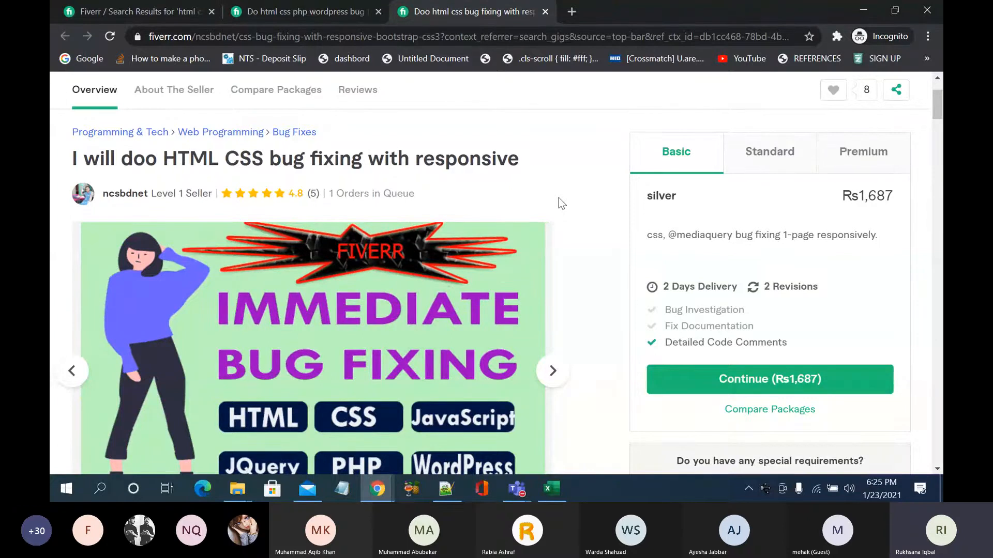
{"action": "scroll", "coordinate": [559, 199], "scroll_direction": "down", "scroll_amount": 6}
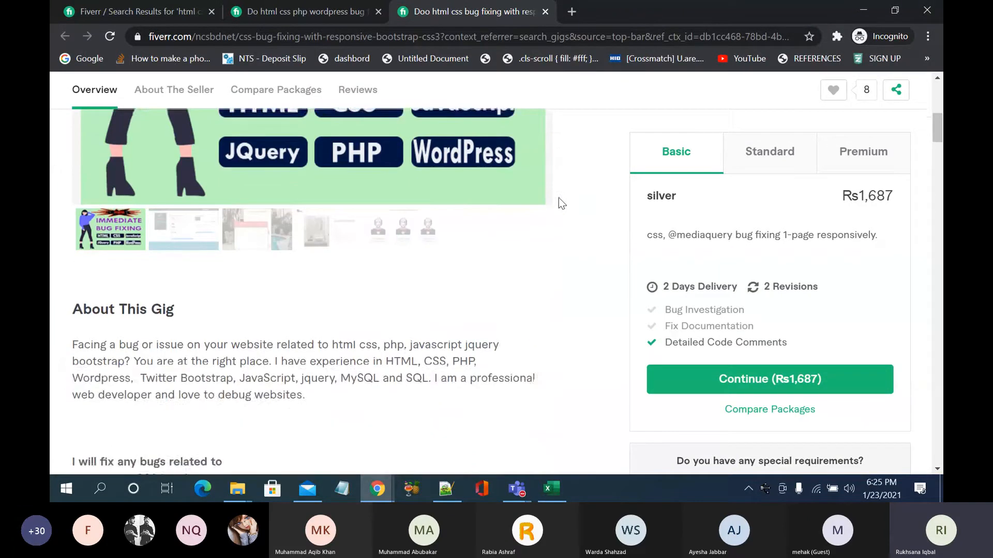
{"action": "scroll", "coordinate": [558, 203], "scroll_direction": "down", "scroll_amount": 4}
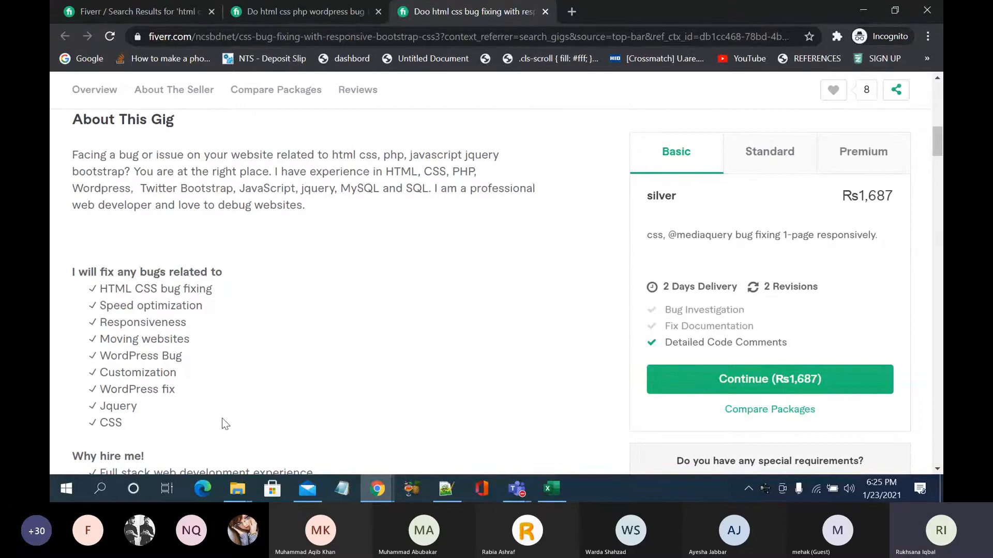
{"action": "scroll", "coordinate": [202, 402], "scroll_direction": "down", "scroll_amount": 3}
{"action": "scroll", "coordinate": [202, 401], "scroll_direction": "down", "scroll_amount": 4}
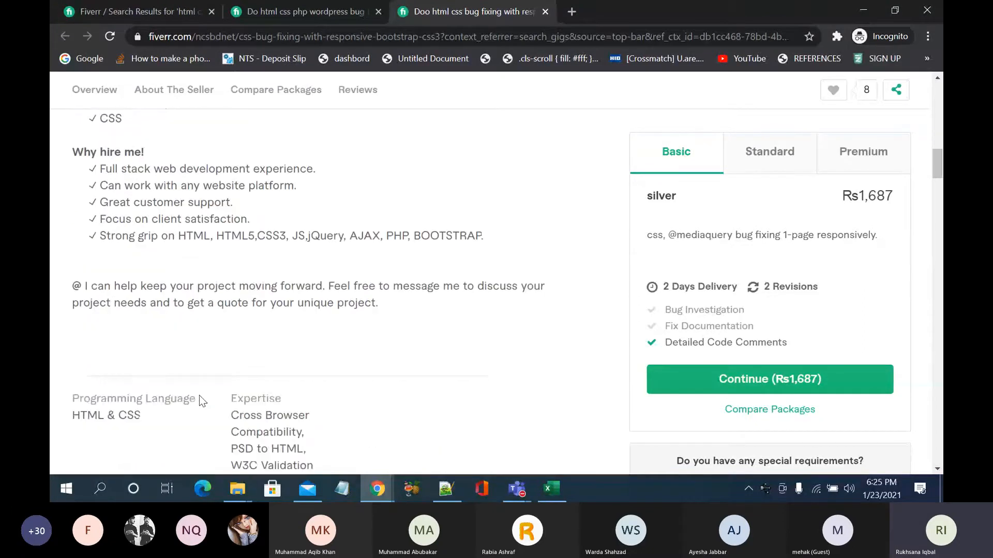
{"action": "scroll", "coordinate": [202, 401], "scroll_direction": "up", "scroll_amount": 4}
{"action": "scroll", "coordinate": [200, 396], "scroll_direction": "up", "scroll_amount": 1}
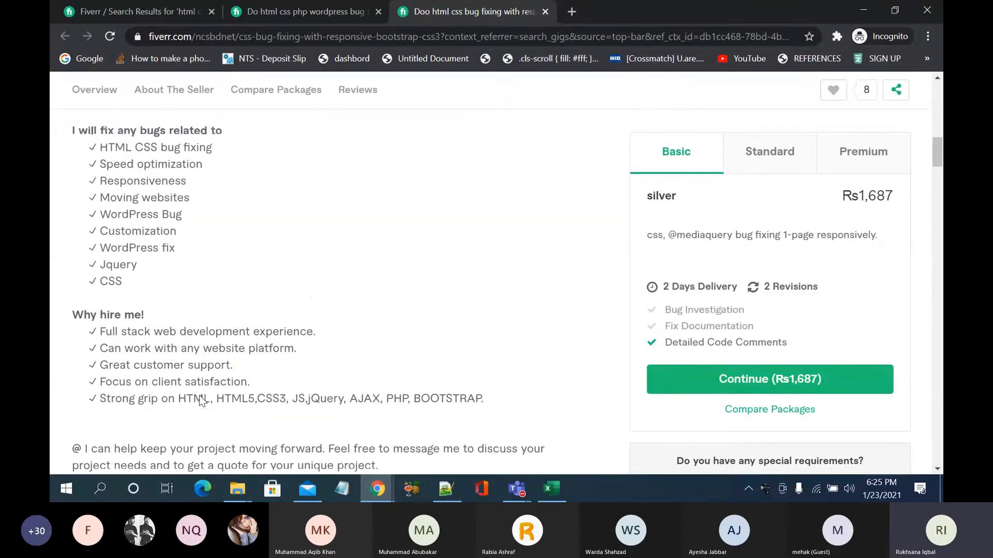
Step: From the search results, open the gig "I will fix html css bootstrap and responsive bug fixing" in a new tab and view its title
{"action": "left_click", "coordinate": [182, 11]}
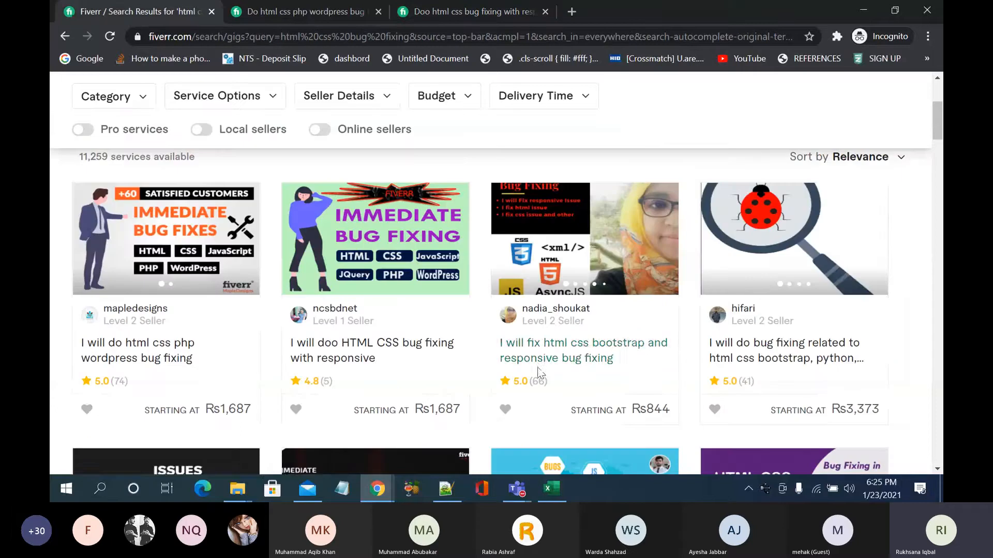
{"action": "right_click", "coordinate": [586, 347]}
{"action": "left_click", "coordinate": [626, 355]}
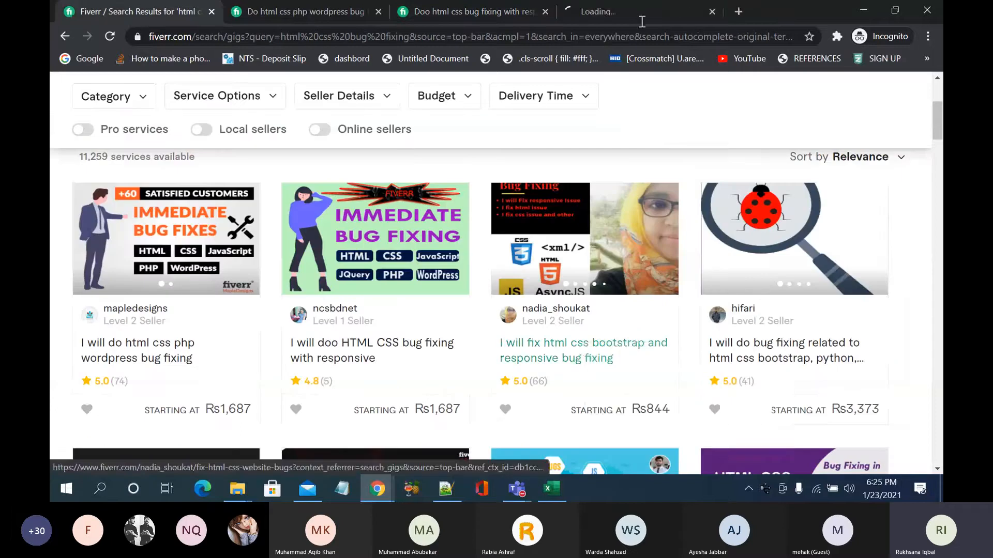
{"action": "key", "text": "ctrl+Tab"}
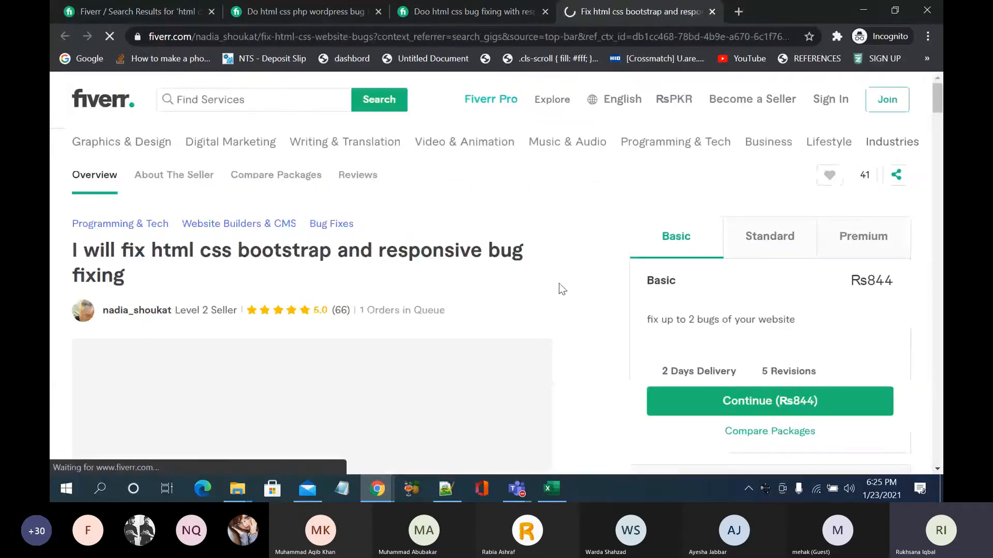
{"action": "scroll", "coordinate": [559, 284], "scroll_direction": "down", "scroll_amount": 1}
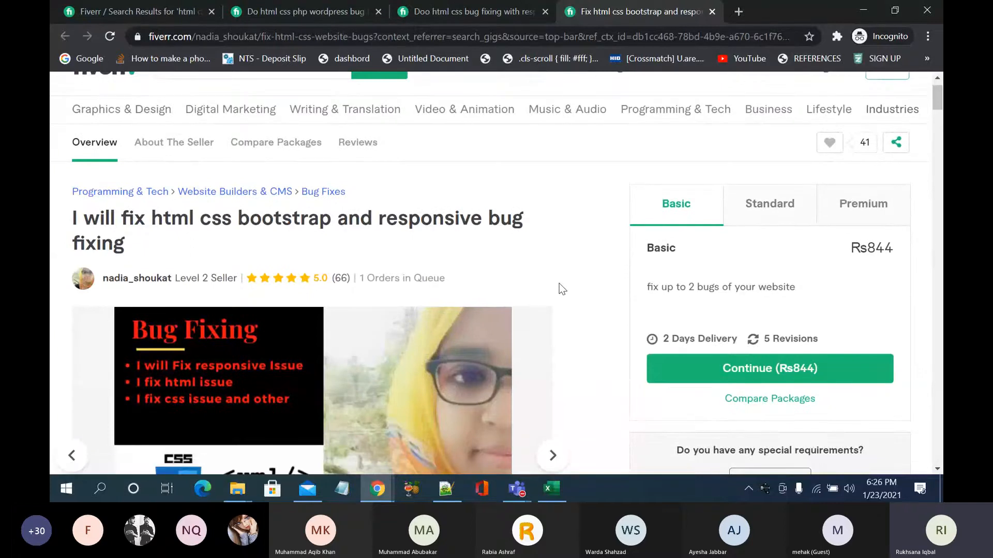
Step: Return to the "HTML CSS bug fixing with responsive" gig and review how its title, image and description use the keyword
{"action": "left_click", "coordinate": [463, 4]}
{"action": "scroll", "coordinate": [538, 257], "scroll_direction": "up", "scroll_amount": 5}
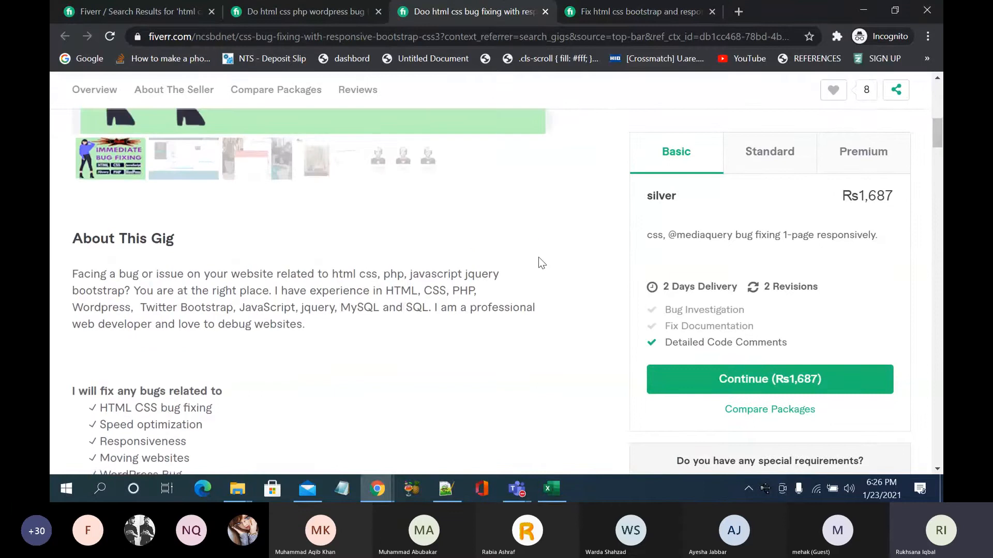
{"action": "scroll", "coordinate": [539, 257], "scroll_direction": "up", "scroll_amount": 7}
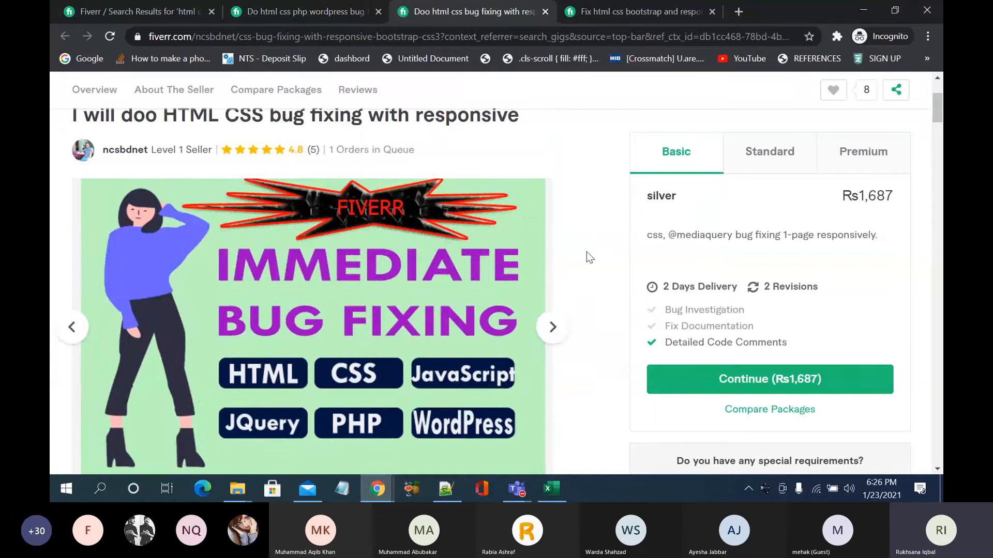
{"action": "scroll", "coordinate": [586, 252], "scroll_direction": "down", "scroll_amount": 1}
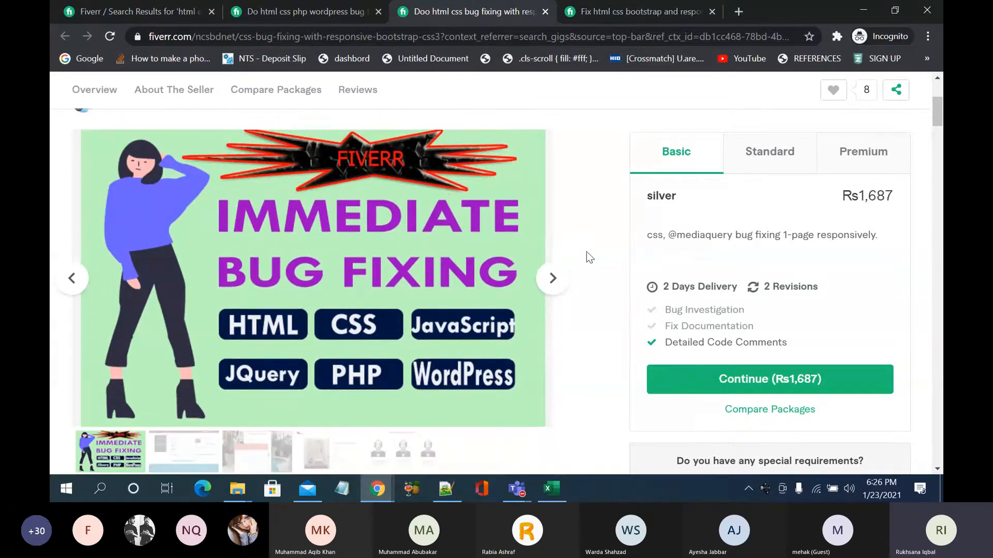
{"action": "scroll", "coordinate": [586, 253], "scroll_direction": "up", "scroll_amount": 1}
{"action": "scroll", "coordinate": [586, 257], "scroll_direction": "up", "scroll_amount": 1}
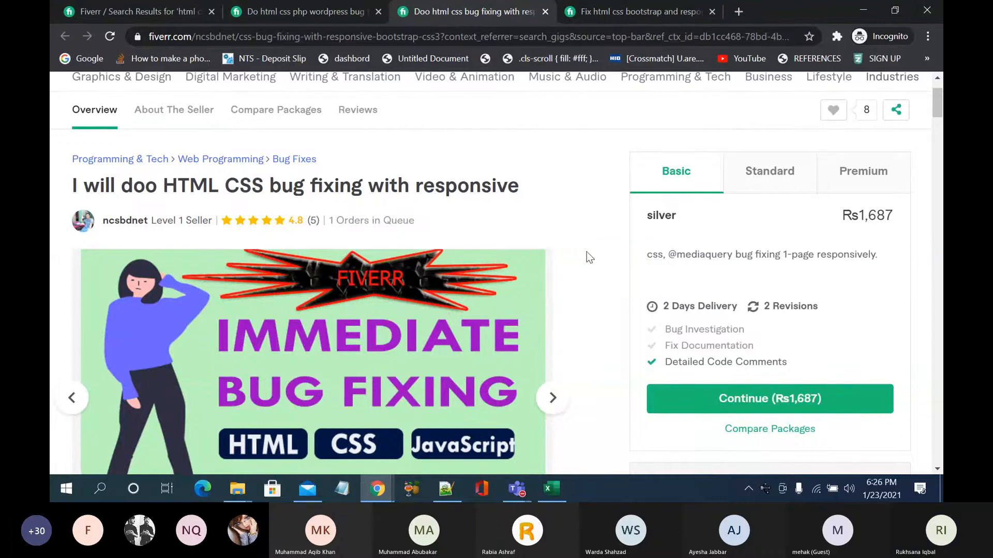
{"action": "scroll", "coordinate": [587, 254], "scroll_direction": "down", "scroll_amount": 10}
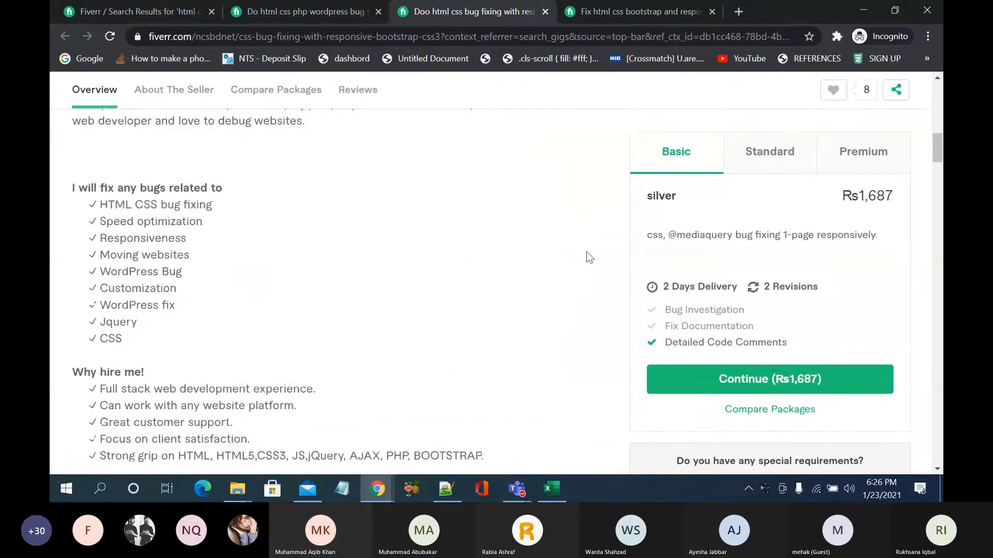
{"action": "scroll", "coordinate": [586, 252], "scroll_direction": "down", "scroll_amount": 3}
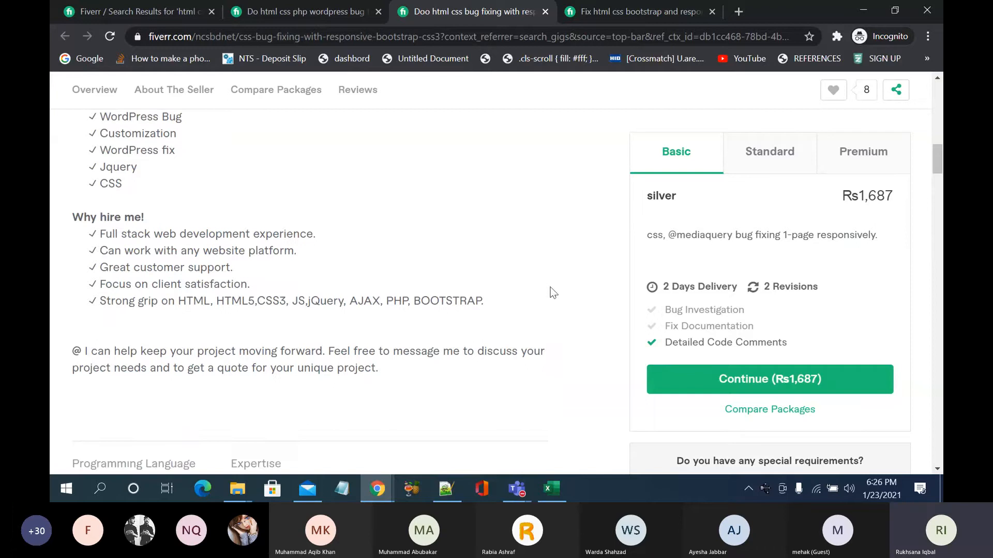
{"action": "scroll", "coordinate": [528, 343], "scroll_direction": "down", "scroll_amount": 4}
{"action": "scroll", "coordinate": [526, 339], "scroll_direction": "up", "scroll_amount": 6}
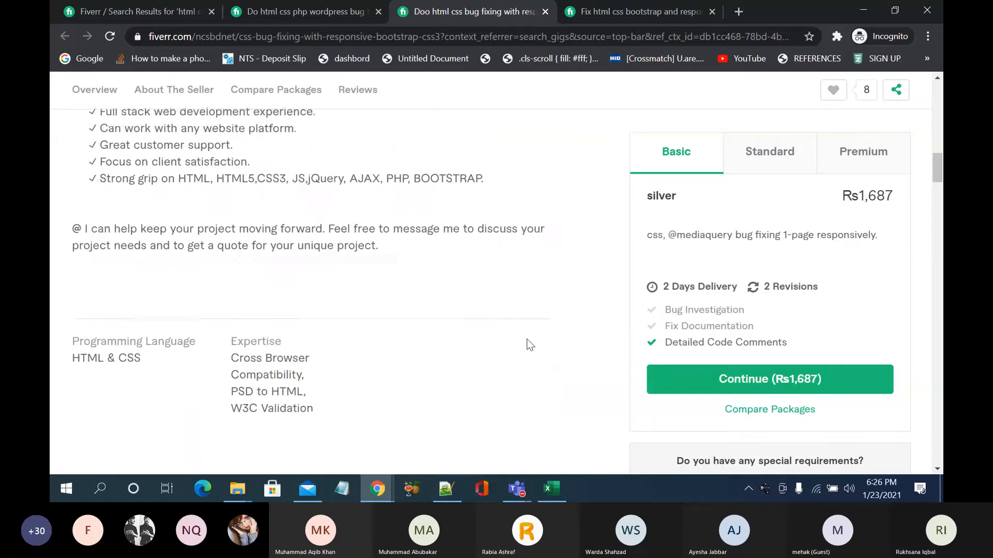
Step: Compare the title of the "html css bootstrap and responsive bug fixing" gig with that of the "HTML CSS bug fixing with responsive" gig
{"action": "left_click", "coordinate": [674, 11]}
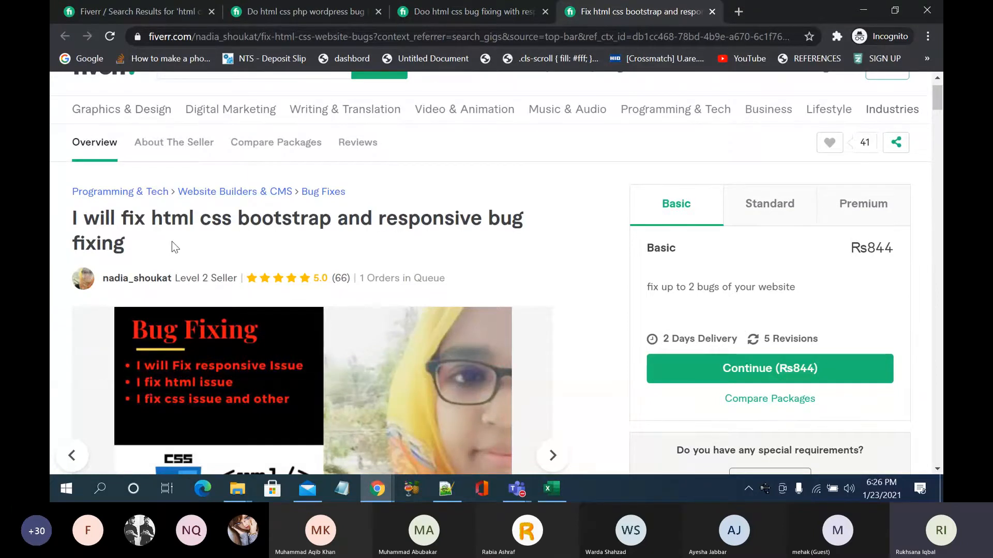
{"action": "scroll", "coordinate": [268, 252], "scroll_direction": "down", "scroll_amount": 1}
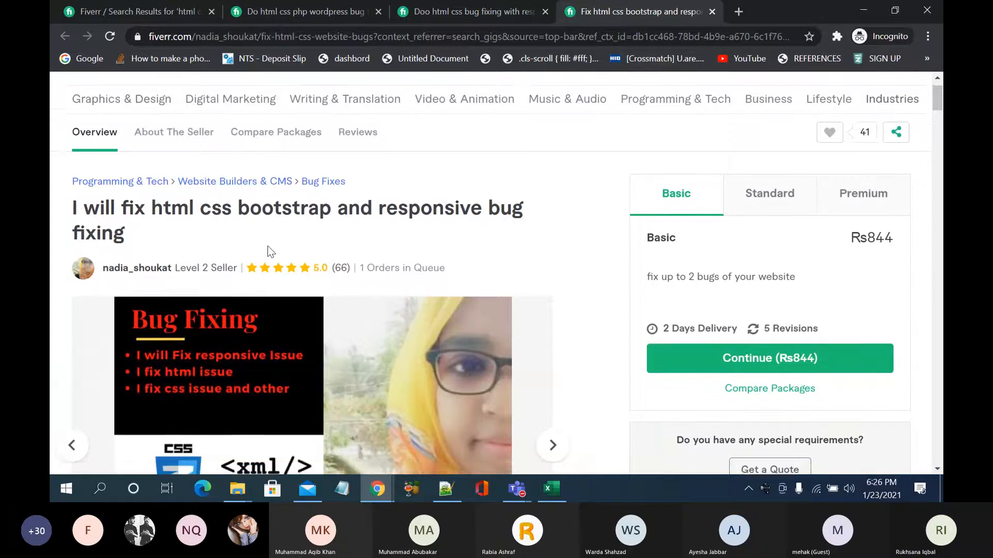
{"action": "scroll", "coordinate": [267, 252], "scroll_direction": "down", "scroll_amount": 1}
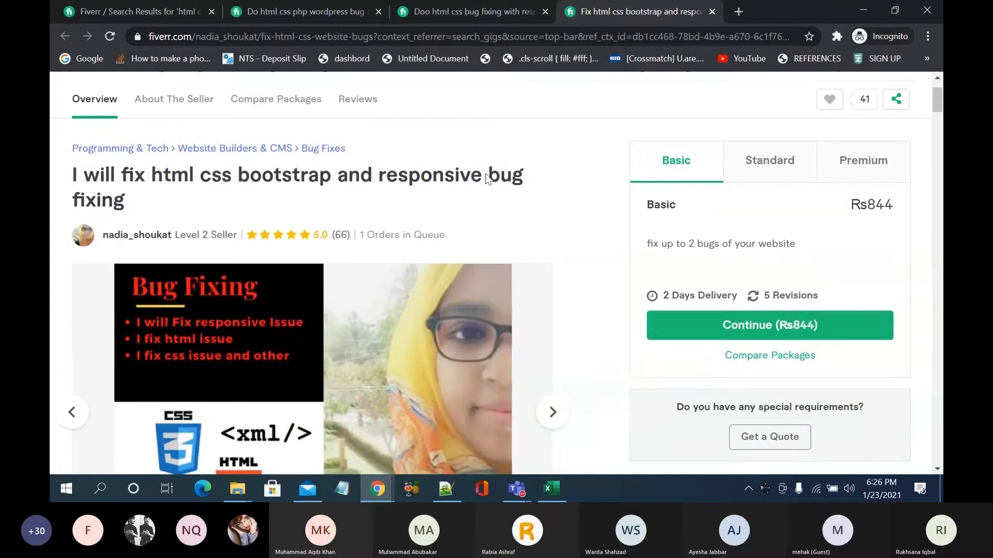
{"action": "left_click", "coordinate": [501, 8]}
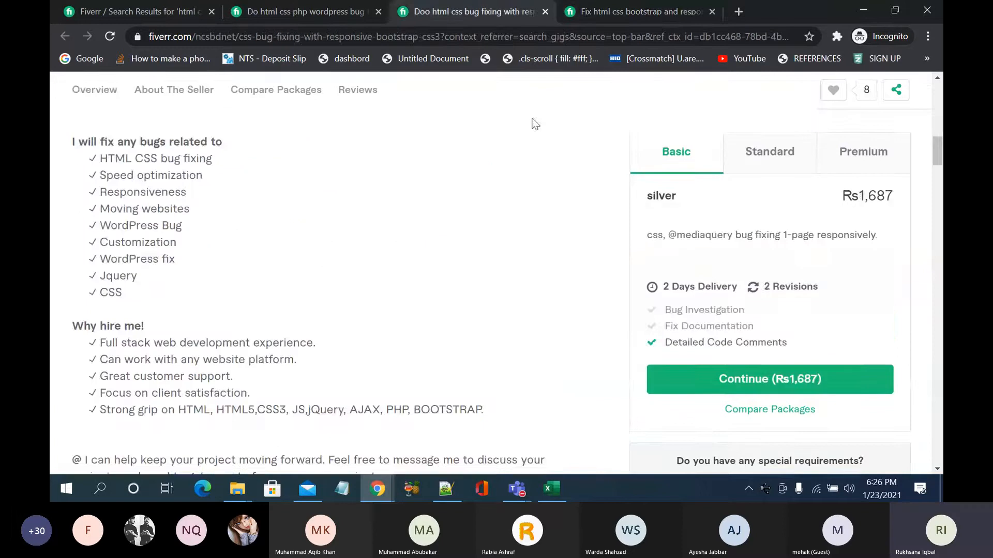
{"action": "scroll", "coordinate": [483, 233], "scroll_direction": "up", "scroll_amount": 10}
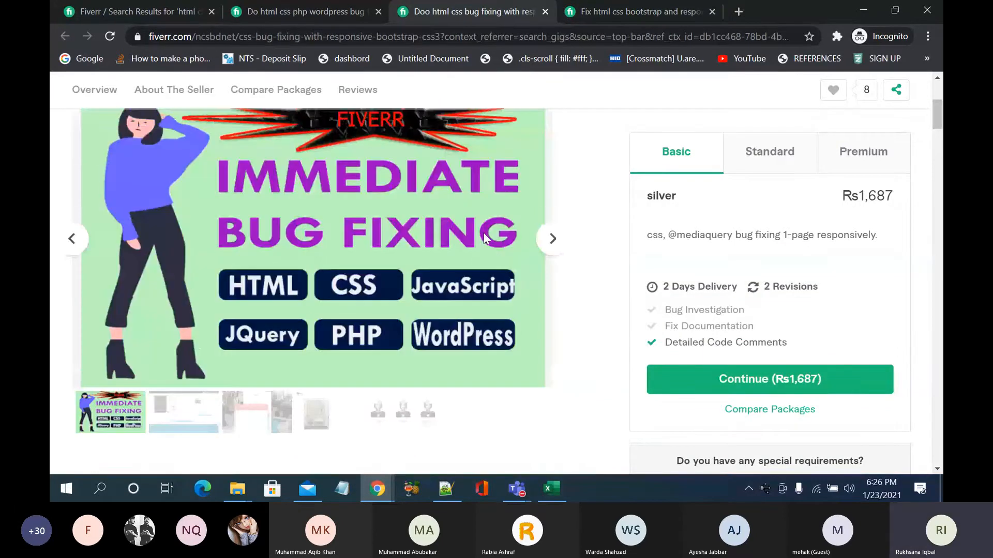
{"action": "scroll", "coordinate": [485, 238], "scroll_direction": "up", "scroll_amount": 3}
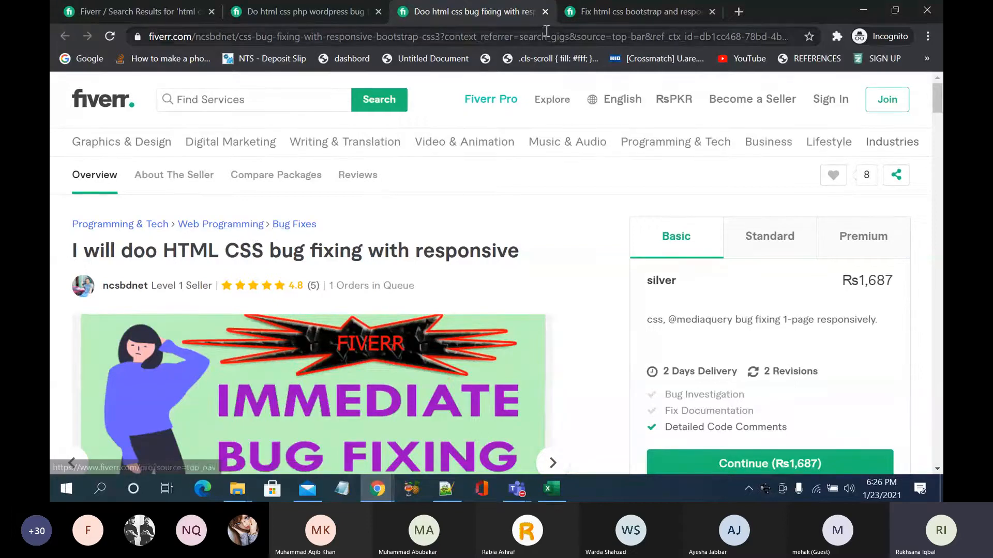
Step: Examine the "html css bootstrap and responsive bug fixing" gig's About This Gig text, services list and platform expertise
{"action": "left_click", "coordinate": [640, 11]}
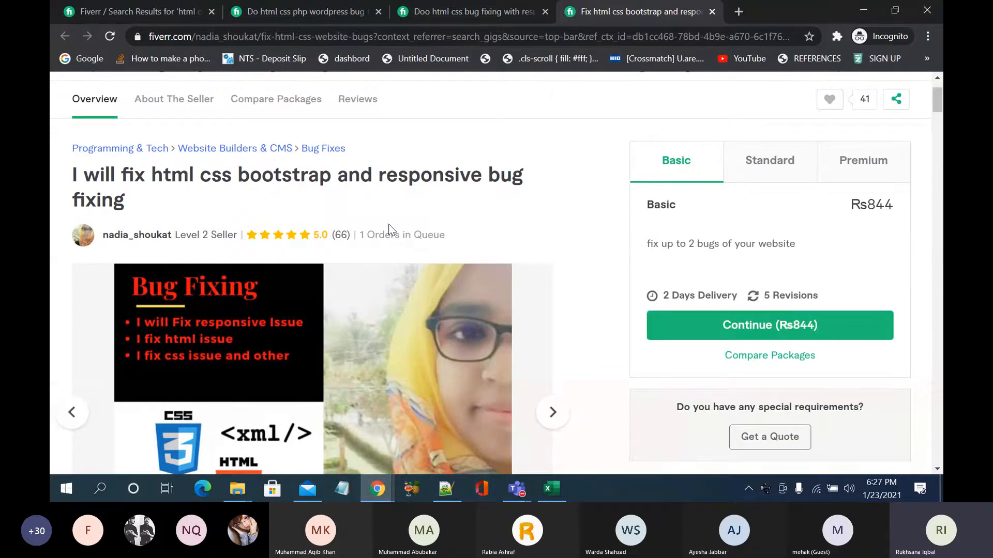
{"action": "scroll", "coordinate": [388, 225], "scroll_direction": "down", "scroll_amount": 6}
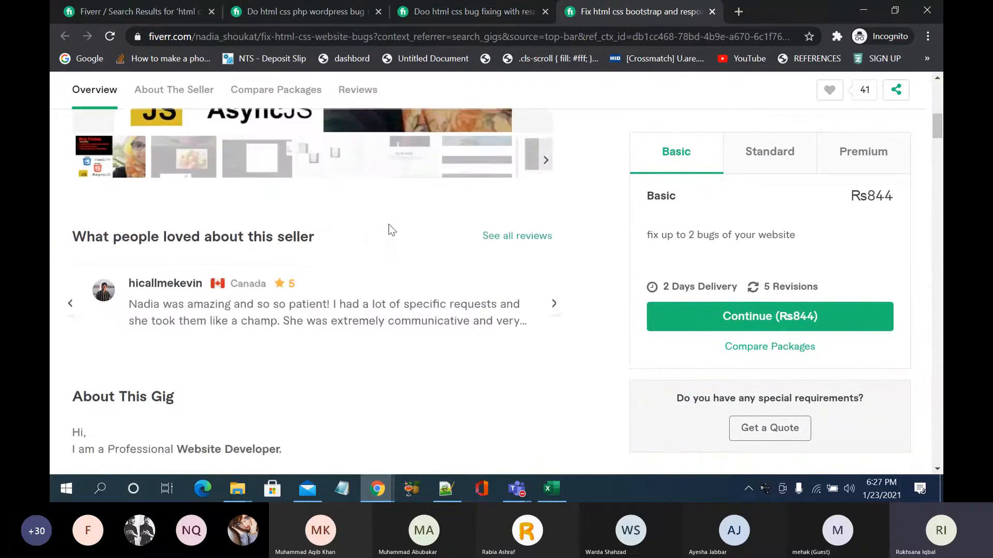
{"action": "scroll", "coordinate": [389, 225], "scroll_direction": "down", "scroll_amount": 6}
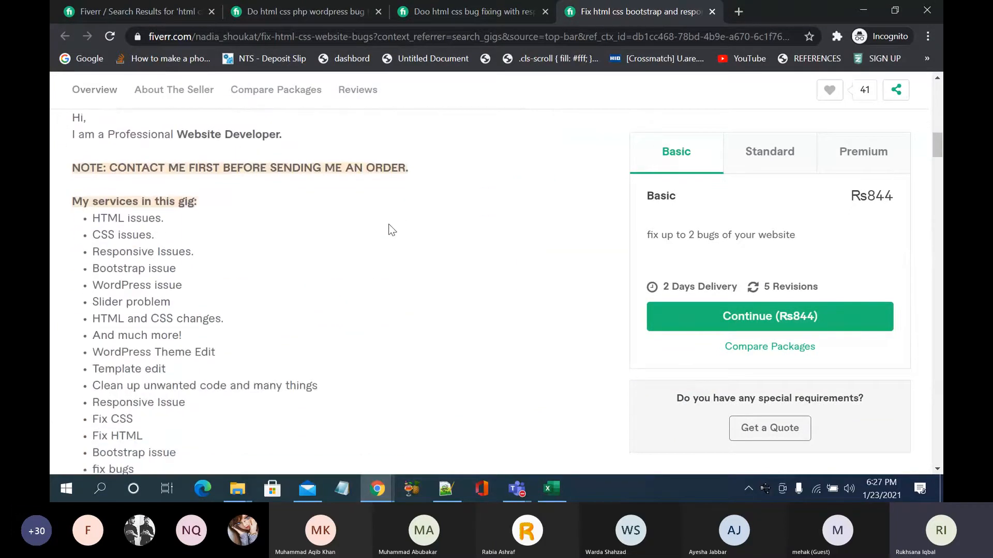
{"action": "scroll", "coordinate": [389, 224], "scroll_direction": "down", "scroll_amount": 3}
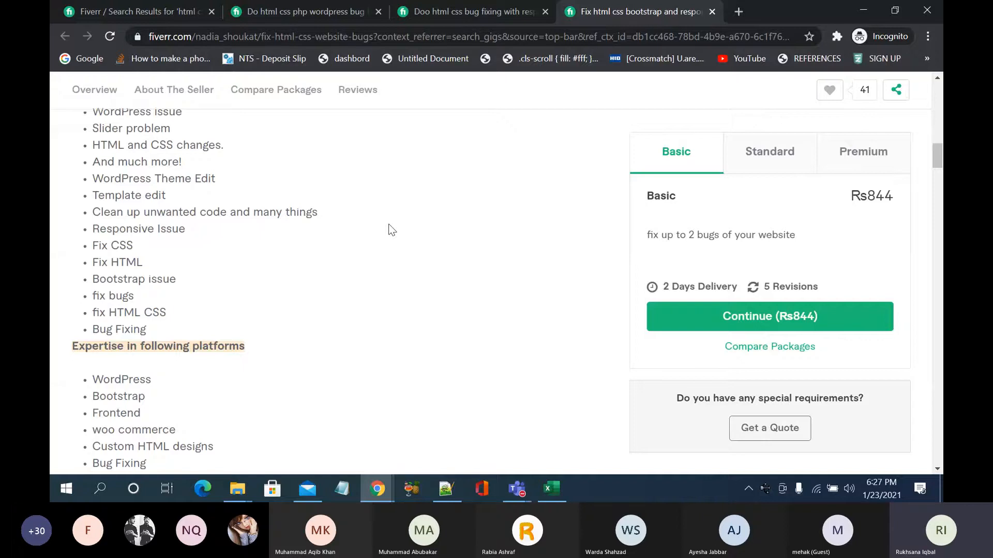
{"action": "scroll", "coordinate": [389, 224], "scroll_direction": "down", "scroll_amount": 2}
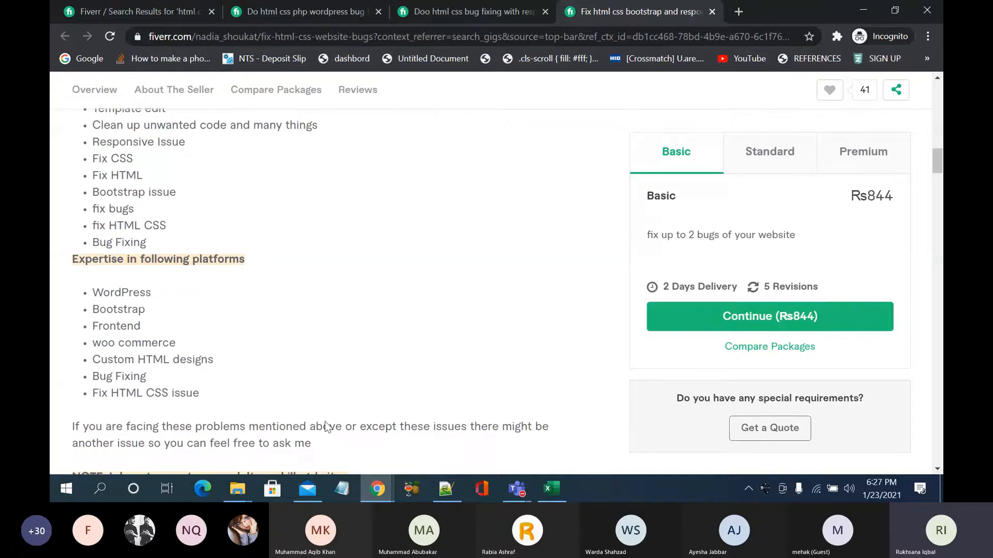
{"action": "scroll", "coordinate": [325, 426], "scroll_direction": "down", "scroll_amount": 3}
{"action": "scroll", "coordinate": [325, 421], "scroll_direction": "up", "scroll_amount": 15}
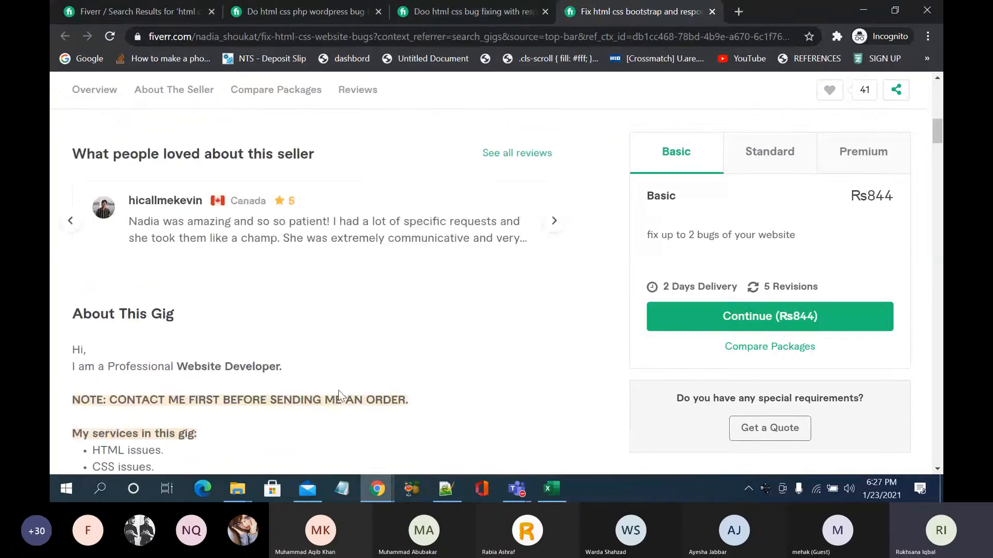
Step: Review the titles of the other two opened gigs and return to the "html css bug fixing" search results
{"action": "left_click", "coordinate": [488, 14]}
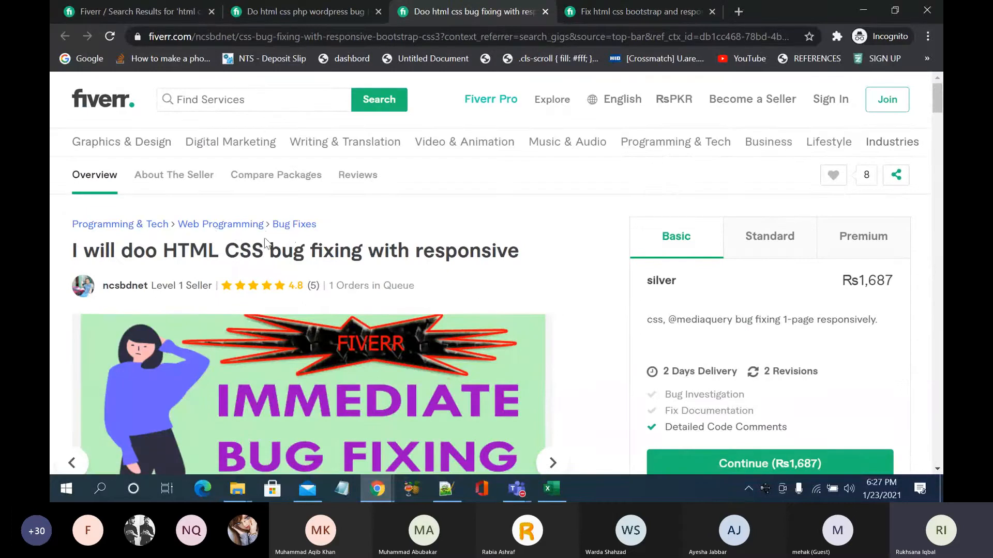
{"action": "left_click", "coordinate": [337, 11]}
{"action": "scroll", "coordinate": [395, 258], "scroll_direction": "up", "scroll_amount": 10}
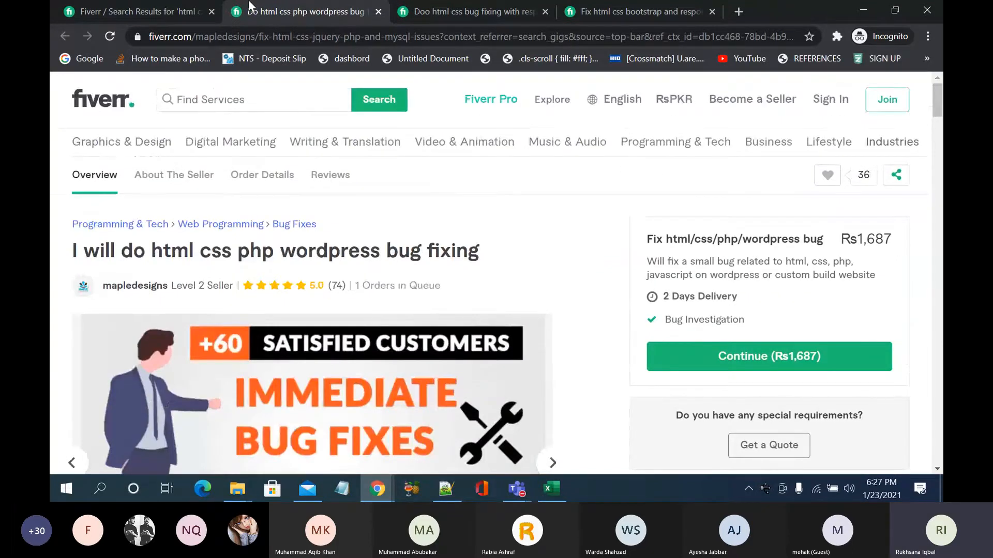
{"action": "left_click", "coordinate": [171, 11]}
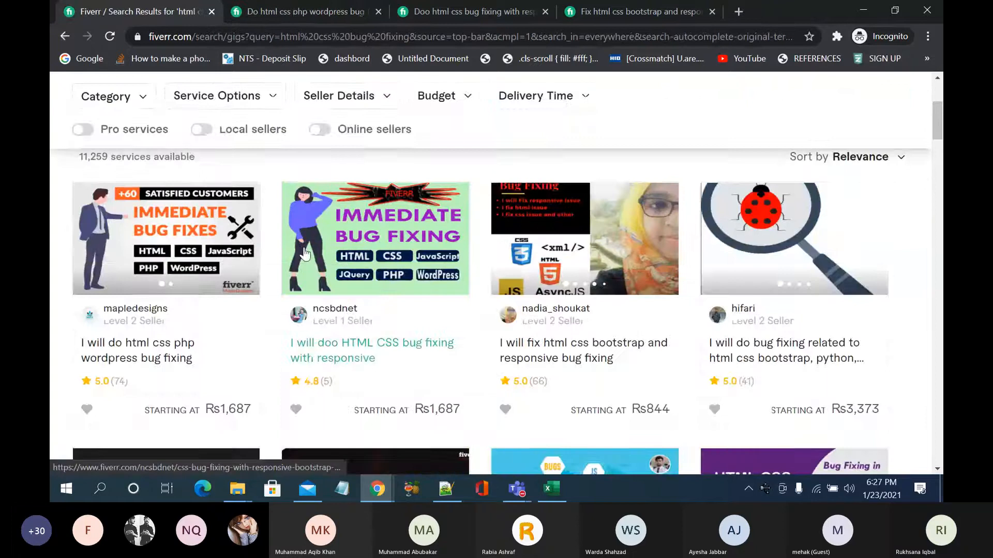
{"action": "scroll", "coordinate": [434, 286], "scroll_direction": "up", "scroll_amount": 4}
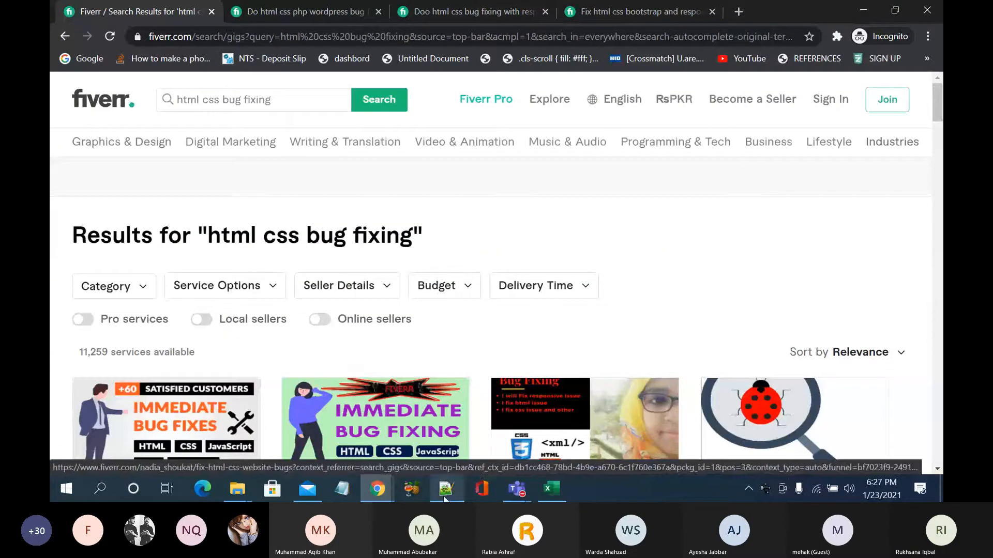
Step: Switch to the new gig form and enter "do html css bug fixing" as the gig title
{"action": "mouse_move", "coordinate": [377, 488]}
{"action": "left_click", "coordinate": [347, 458]}
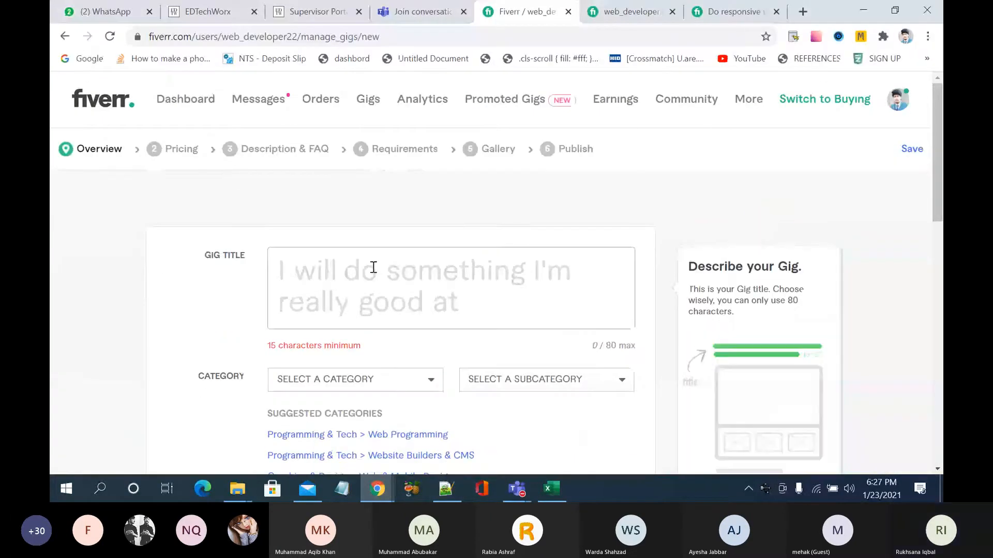
{"action": "type", "text": "d"}
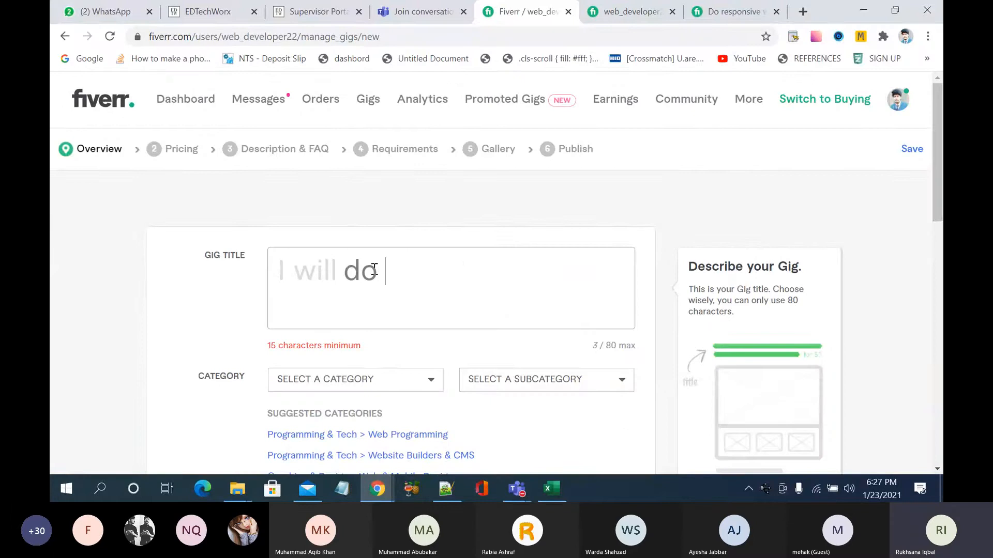
{"action": "key", "text": "BackSpace"}
{"action": "type", "text": "d"}
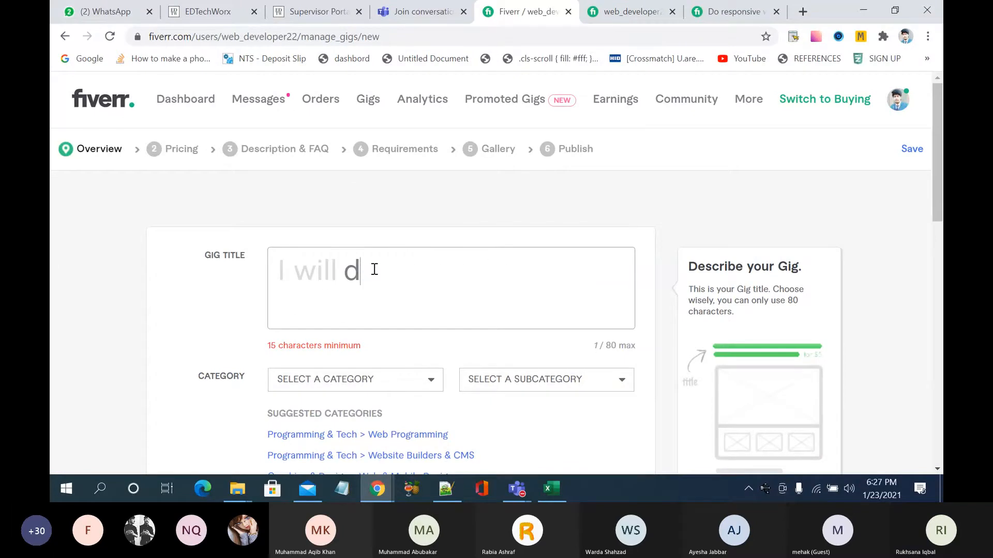
{"action": "type", "text": "o html css"}
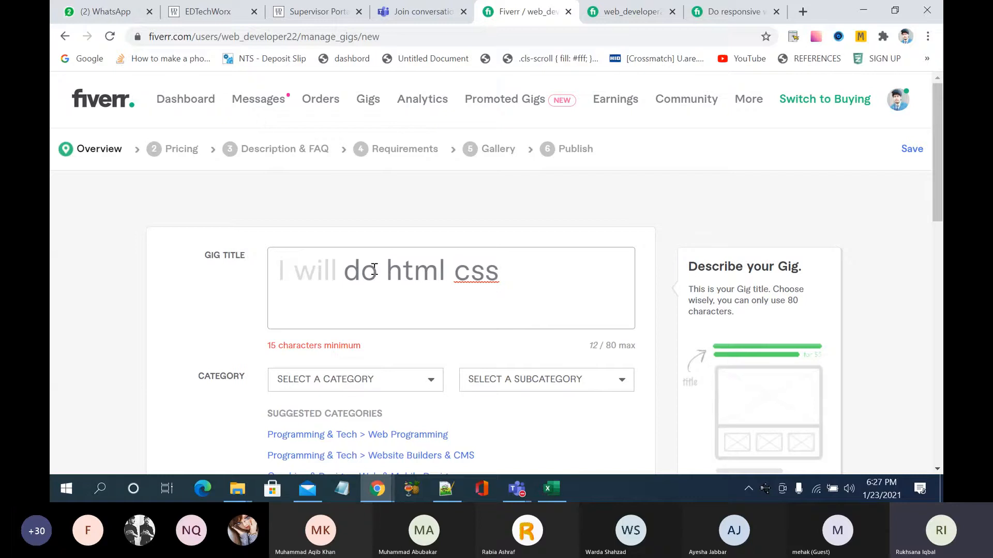
{"action": "type", "text": " bug fi"}
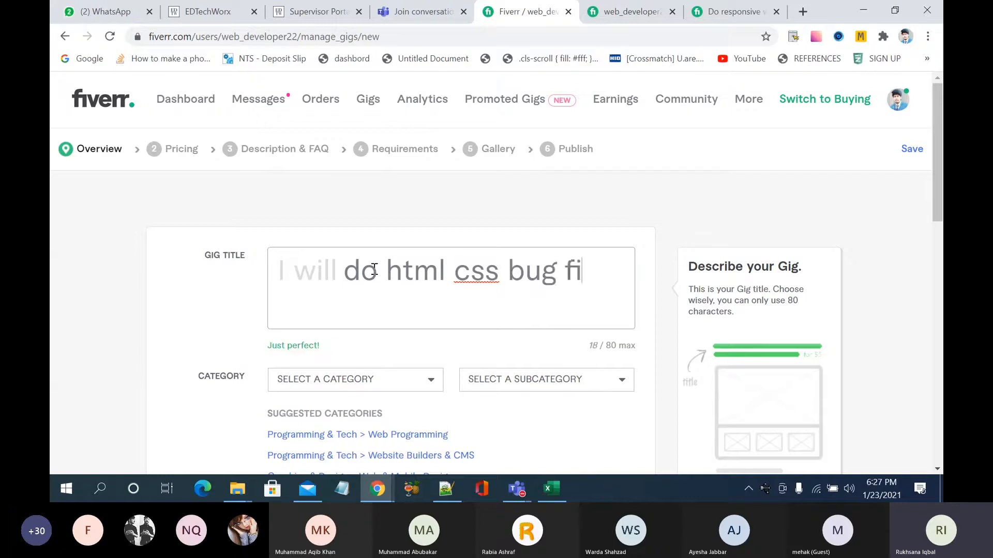
{"action": "type", "text": "xing"}
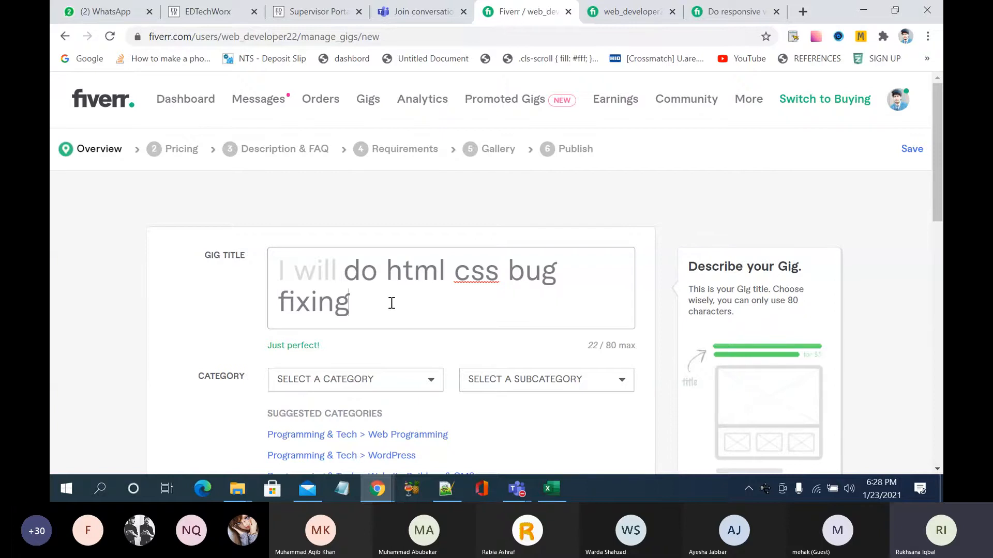
Step: Remove the word "do" from the start of the gig title
{"action": "left_click", "coordinate": [373, 271]}
{"action": "key", "text": "BackSpace"}
{"action": "key", "text": "BackSpace"}
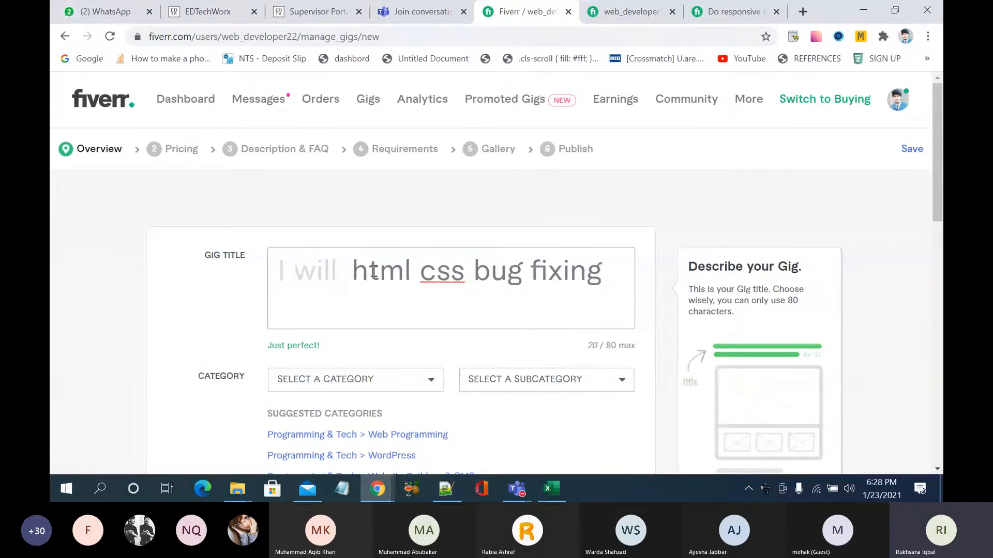
{"action": "key", "text": "BackSpace"}
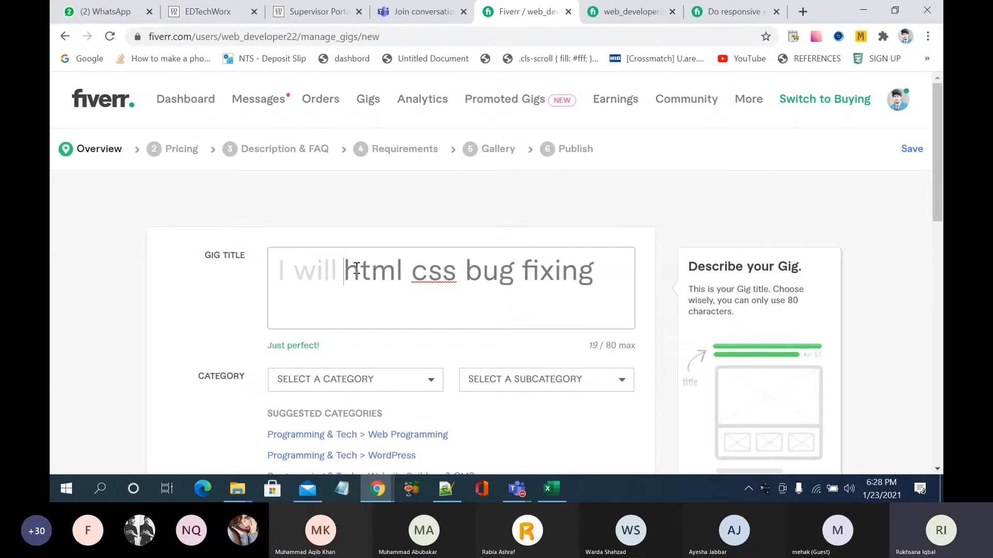
Step: Try inserting "bug fix and" before "html css bug fixing" in the gig title
{"action": "type", "text": "big fox"}
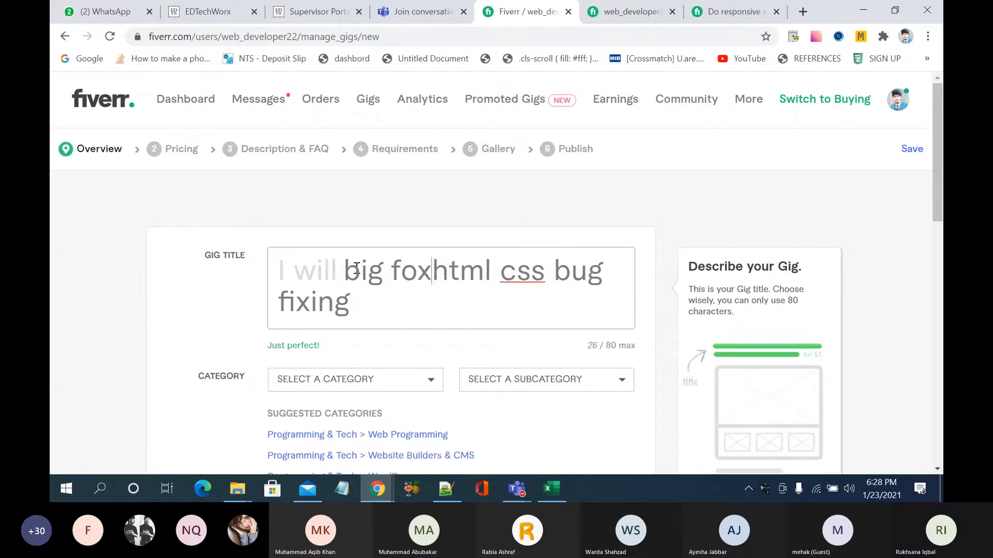
{"action": "key", "text": "BackSpace"}
{"action": "key", "text": "BackSpace"}
{"action": "type", "text": "ix a"}
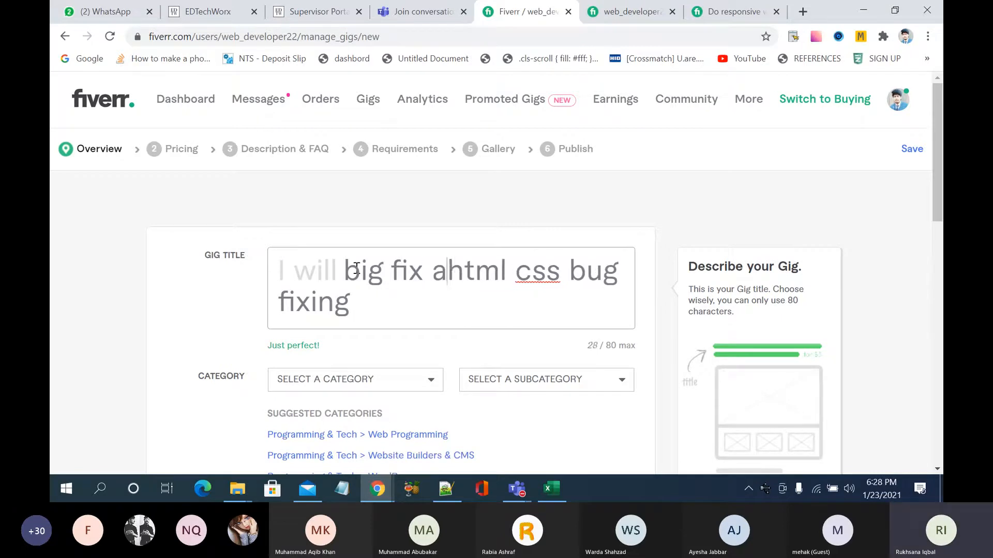
{"action": "type", "text": "nd"}
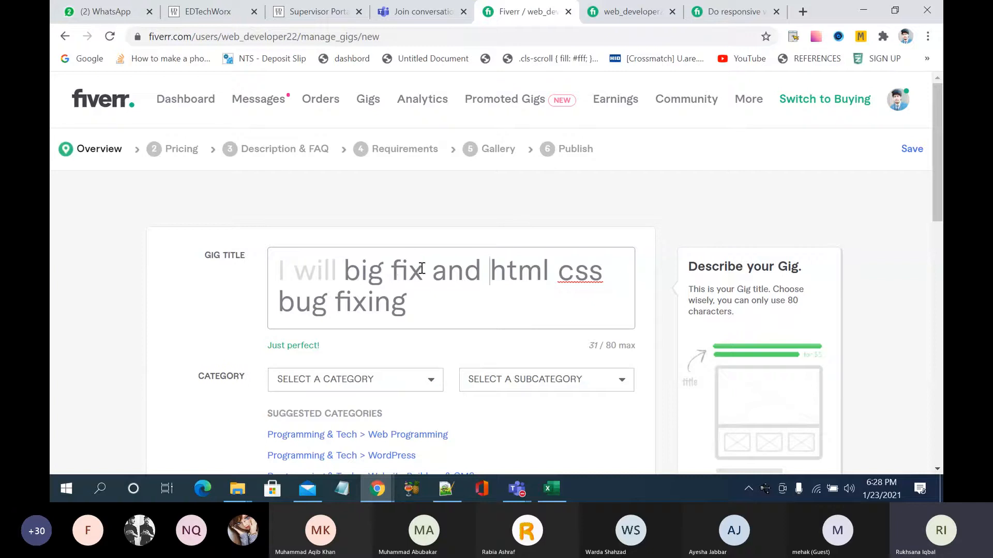
{"action": "left_click", "coordinate": [367, 265]}
{"action": "key", "text": "BackSpace"}
{"action": "type", "text": "u"}
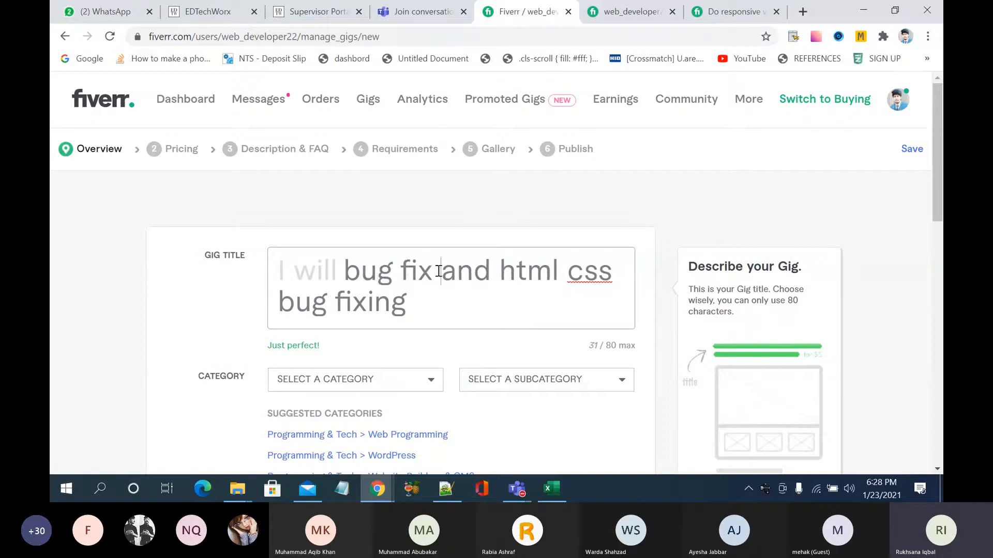
Step: Delete "bug fix and" from the start of the gig title, leaving "html css bug fixing"
{"action": "left_click_drag", "start_coordinate": [441, 270], "coordinate": [343, 269]}
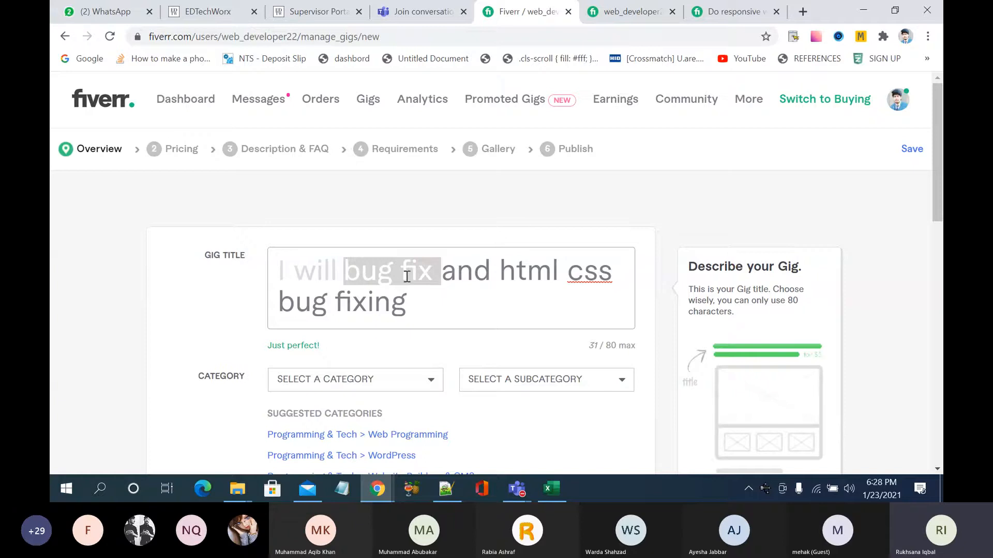
{"action": "left_click", "coordinate": [491, 272]}
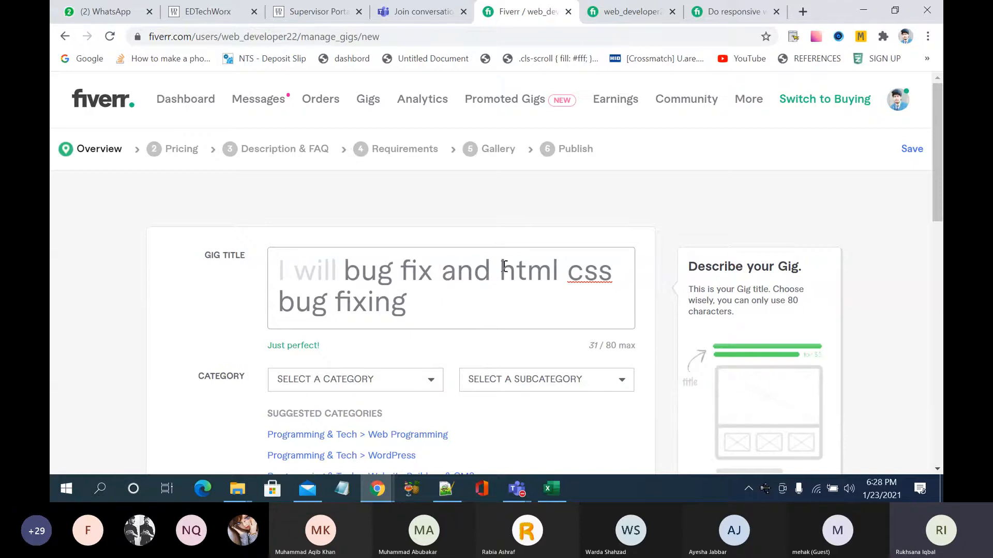
{"action": "key", "text": "BackSpace"}
{"action": "key", "text": "BackSpace"}
{"action": "key", "text": "BackSpace"}
{"action": "key", "text": "BackSpace"}
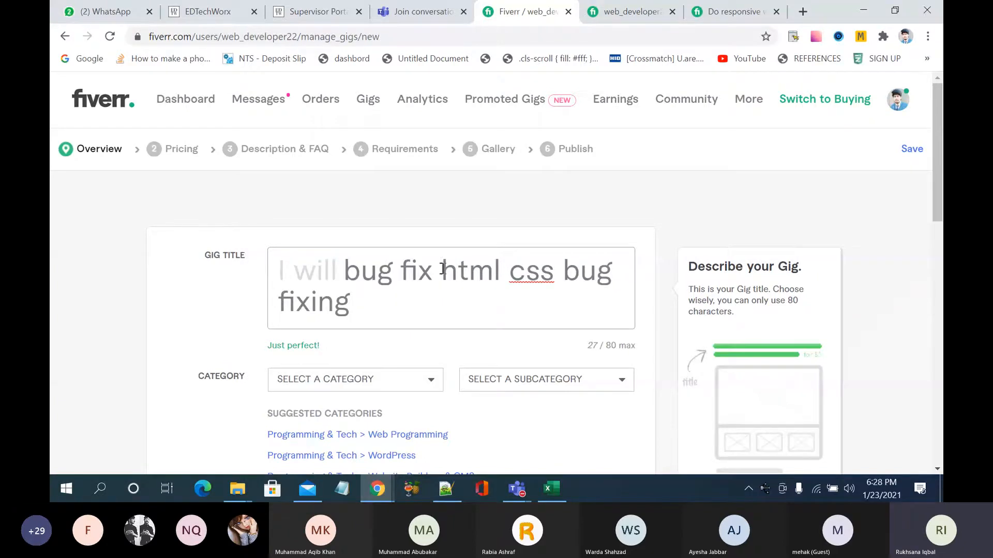
{"action": "left_click_drag", "start_coordinate": [440, 269], "coordinate": [351, 268]}
{"action": "key", "text": "BackSpace"}
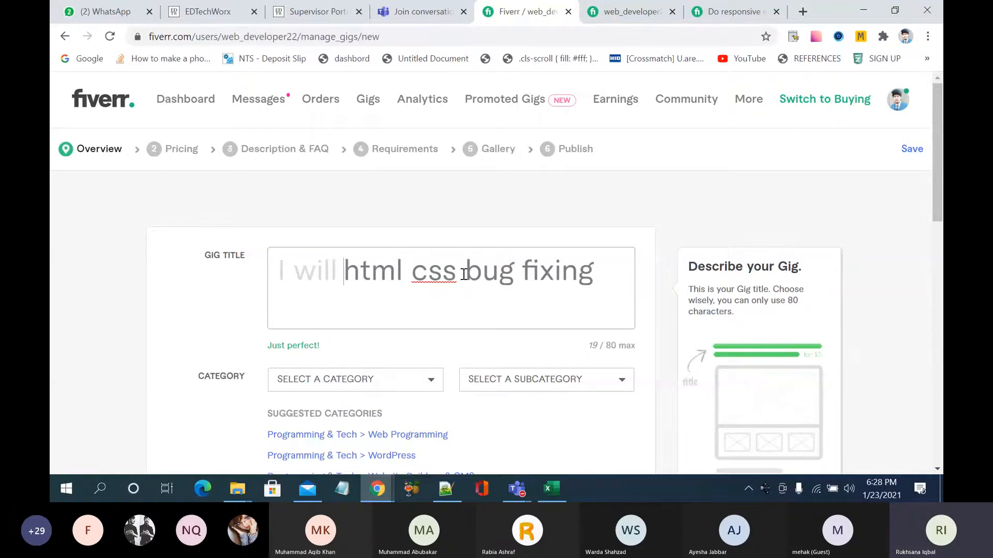
Step: Append "and bug fix" to the end of the gig title
{"action": "left_click", "coordinate": [609, 270]}
{"action": "type", "text": "bug fixing and "}
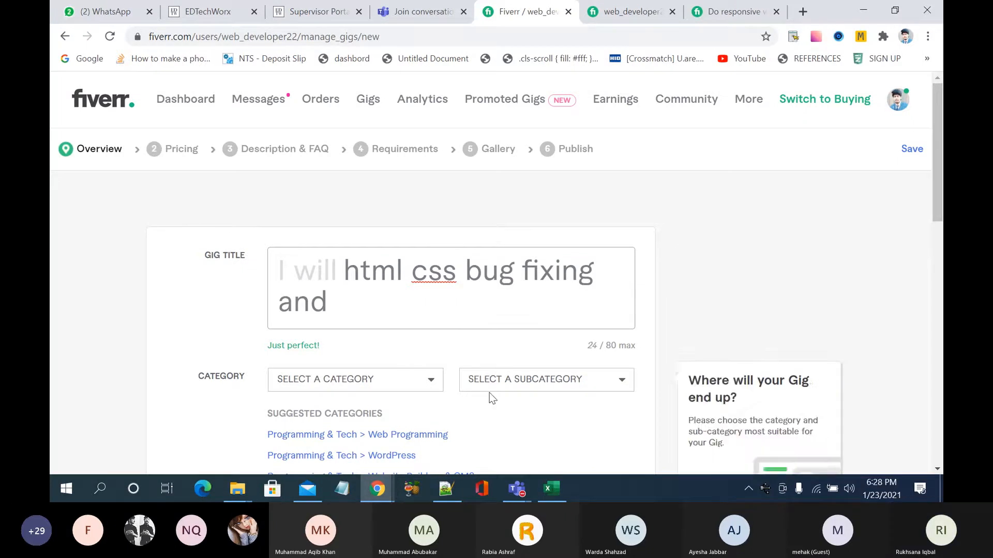
{"action": "type", "text": "bug fix"}
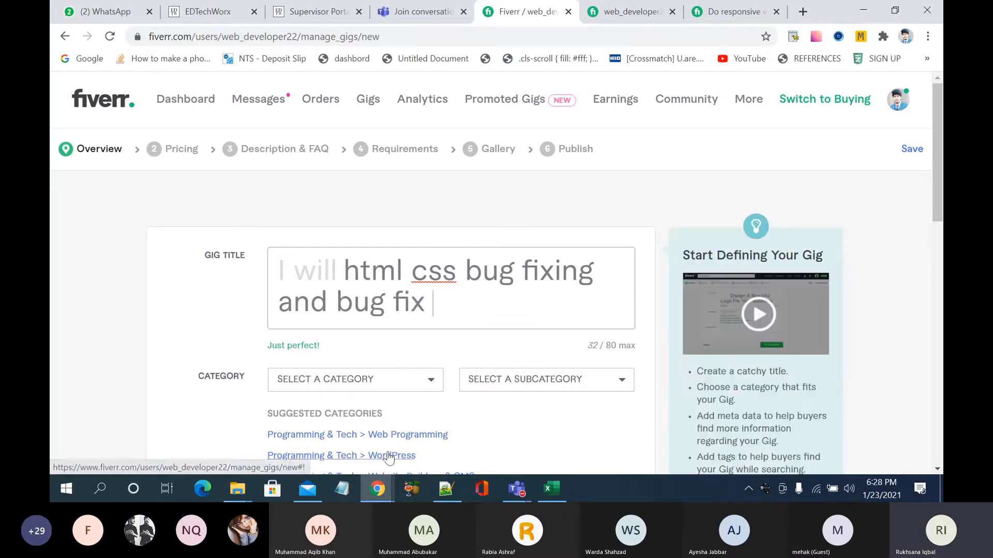
Step: Switch to the incognito Fiverr search window and replace the "html css bug fixing" query with a search for "bug fix"
{"action": "mouse_move", "coordinate": [385, 491]}
{"action": "left_click", "coordinate": [444, 445]}
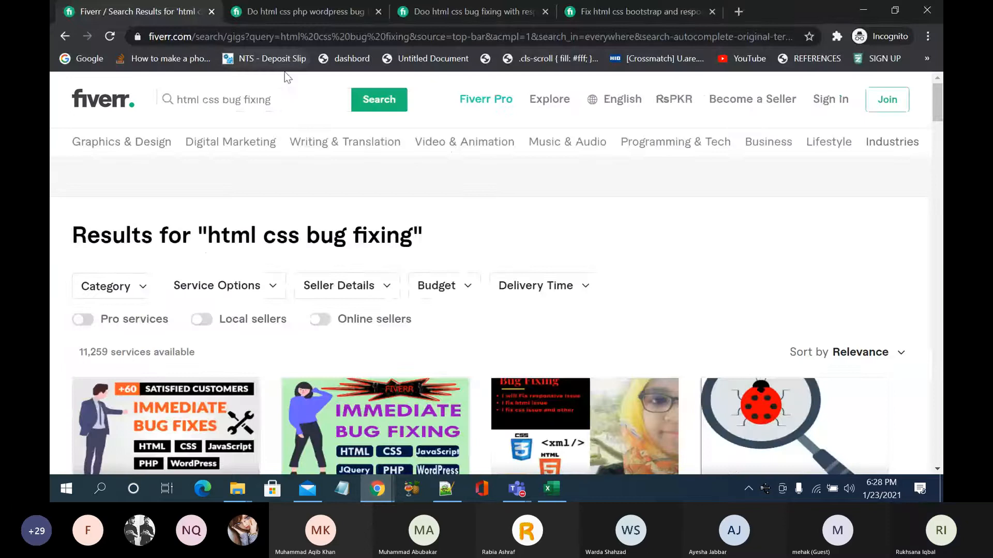
{"action": "left_click", "coordinate": [310, 104]}
{"action": "left_click", "coordinate": [337, 100]}
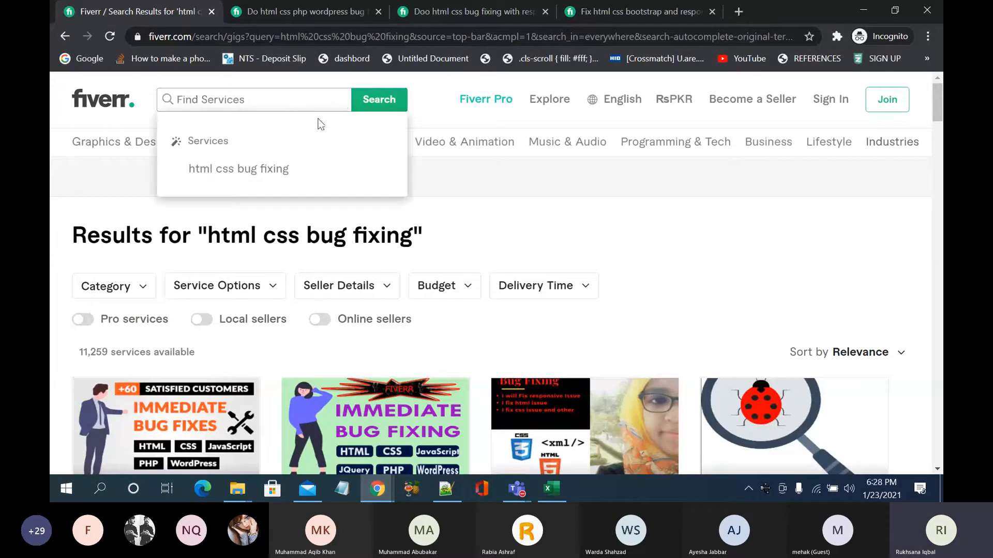
{"action": "left_click", "coordinate": [278, 170]}
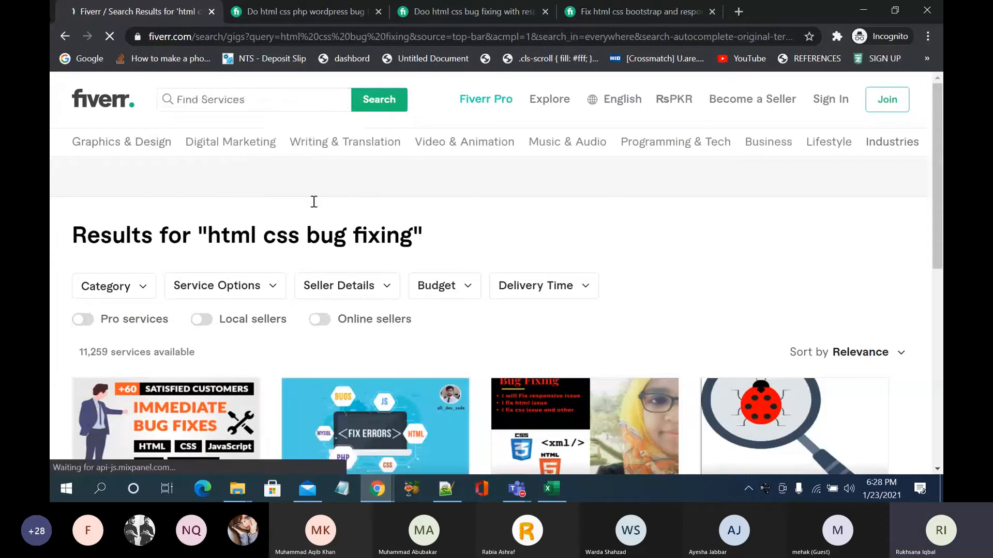
{"action": "left_click", "coordinate": [282, 99]}
{"action": "key", "text": "BackSpace"}
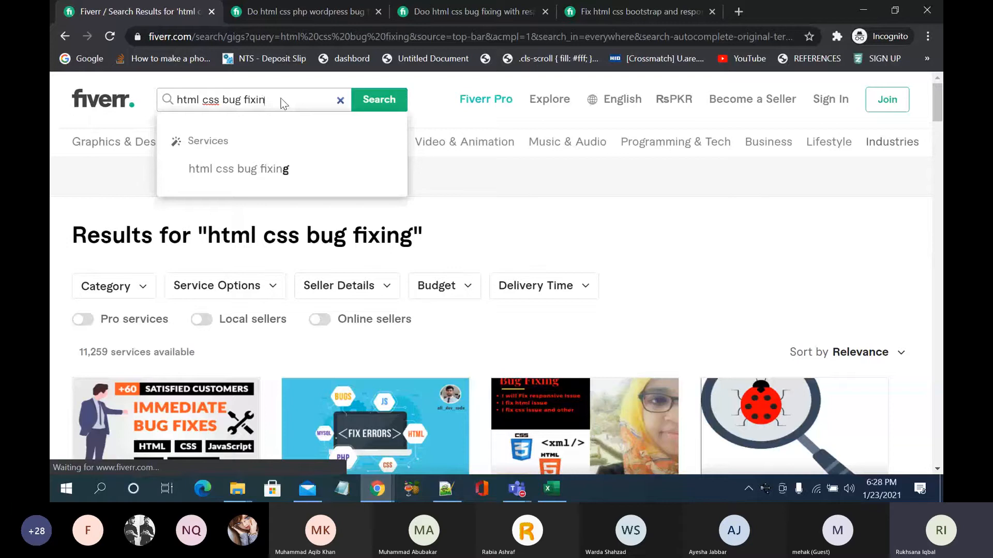
{"action": "left_click", "coordinate": [340, 102]}
{"action": "type", "text": "bu"}
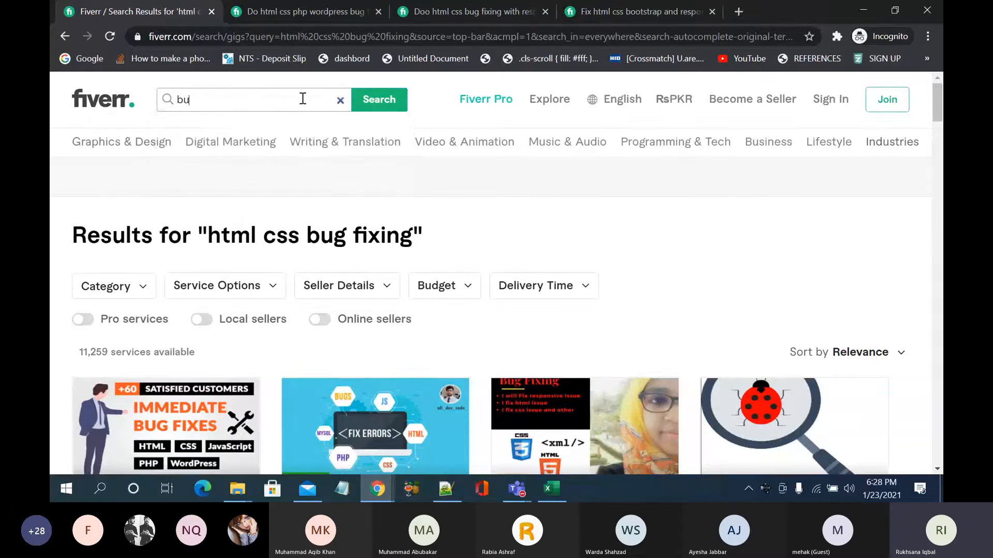
{"action": "type", "text": "g fix"}
{"action": "key", "text": "Return"}
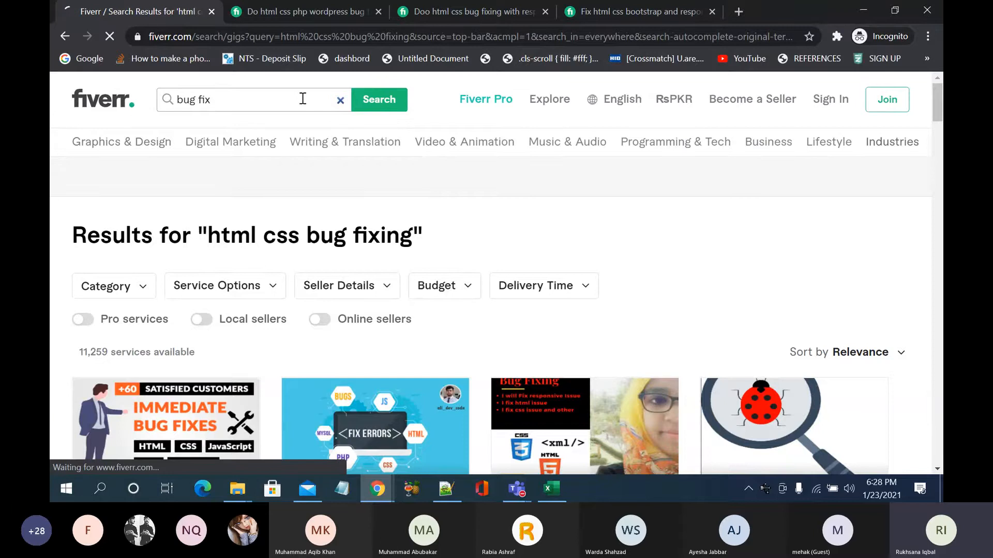
Step: Examine the titles of the competing gigs listed for the "bug fix" search
{"action": "scroll", "coordinate": [398, 200], "scroll_direction": "down", "scroll_amount": 3}
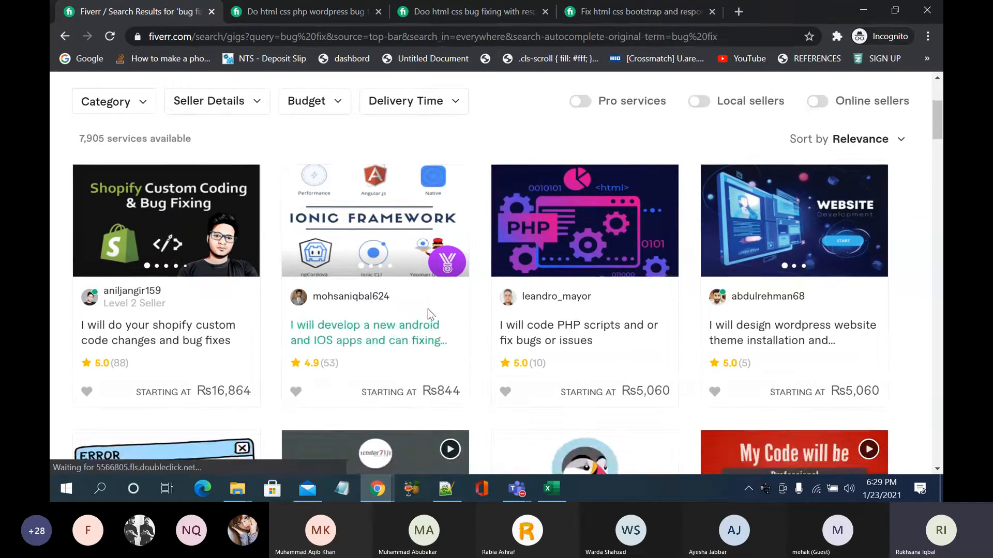
{"action": "scroll", "coordinate": [427, 308], "scroll_direction": "down", "scroll_amount": 5}
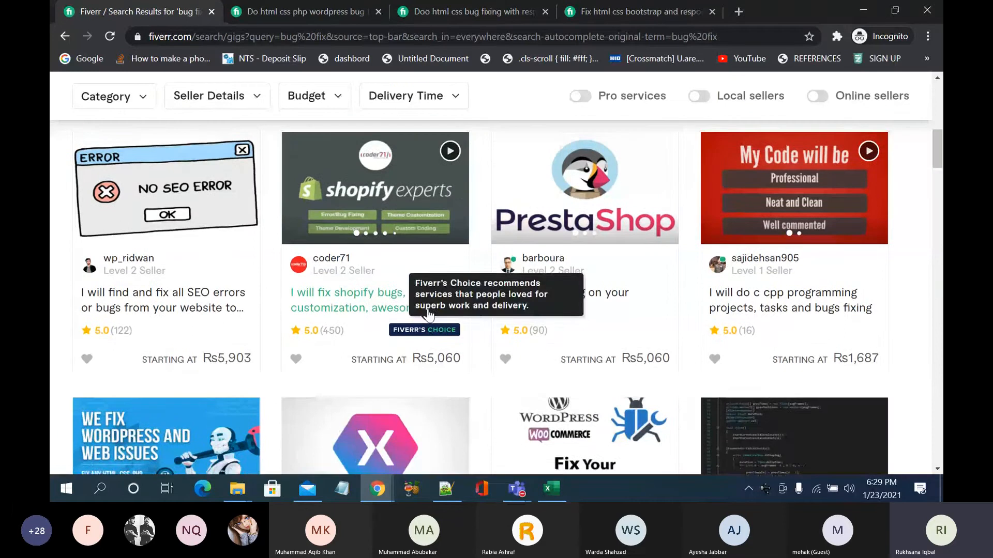
{"action": "scroll", "coordinate": [427, 308], "scroll_direction": "down", "scroll_amount": 2}
{"action": "scroll", "coordinate": [427, 309], "scroll_direction": "down", "scroll_amount": 4}
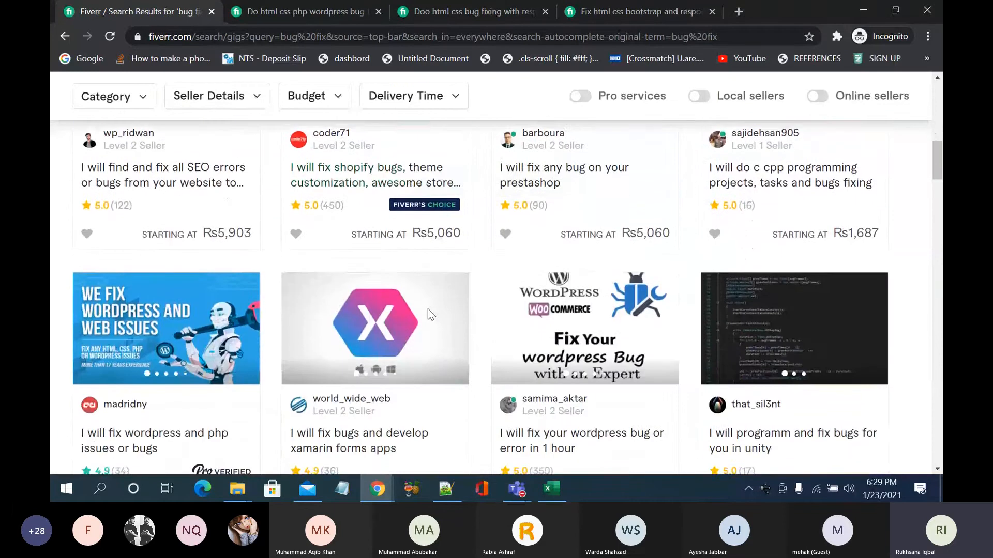
{"action": "scroll", "coordinate": [427, 315], "scroll_direction": "down", "scroll_amount": 2}
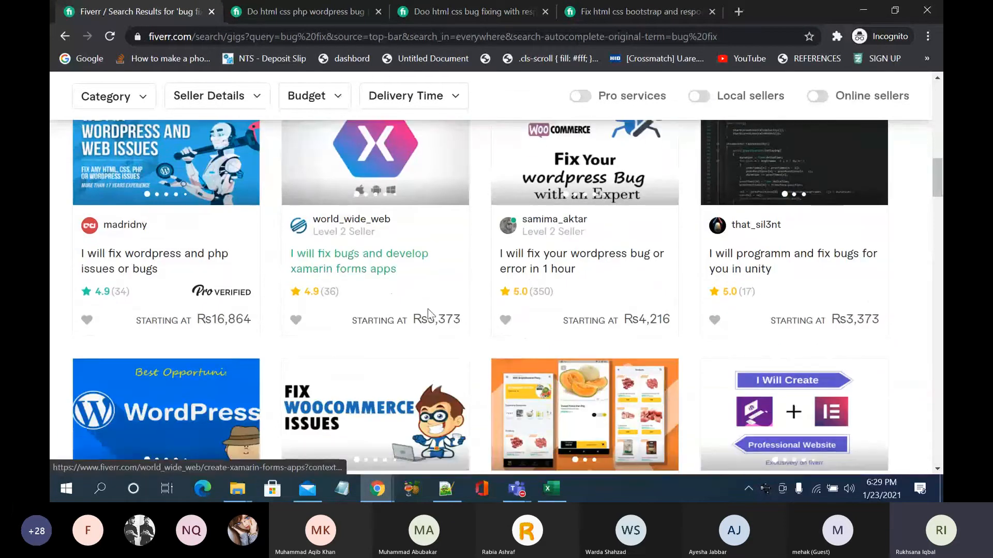
{"action": "scroll", "coordinate": [428, 315], "scroll_direction": "down", "scroll_amount": 2}
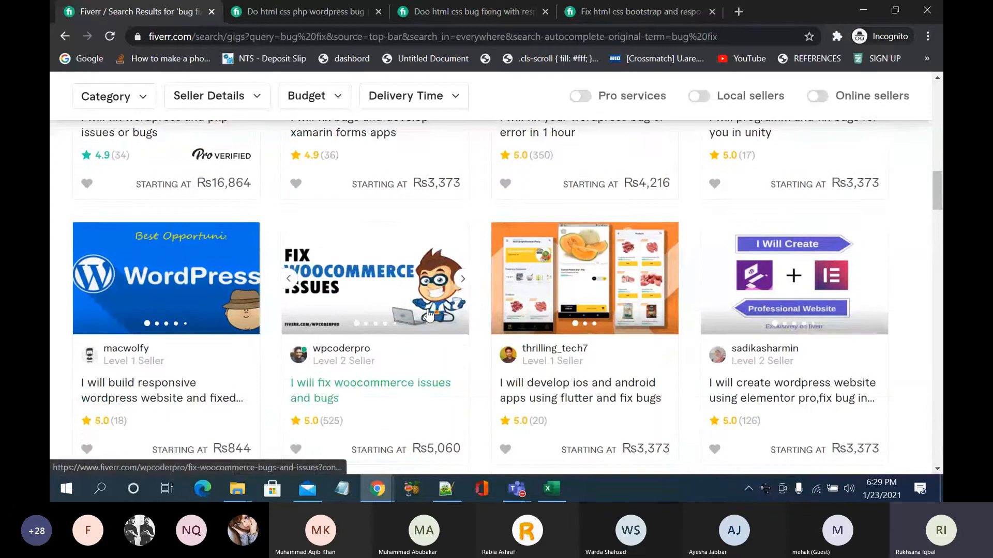
{"action": "scroll", "coordinate": [428, 315], "scroll_direction": "up", "scroll_amount": 5}
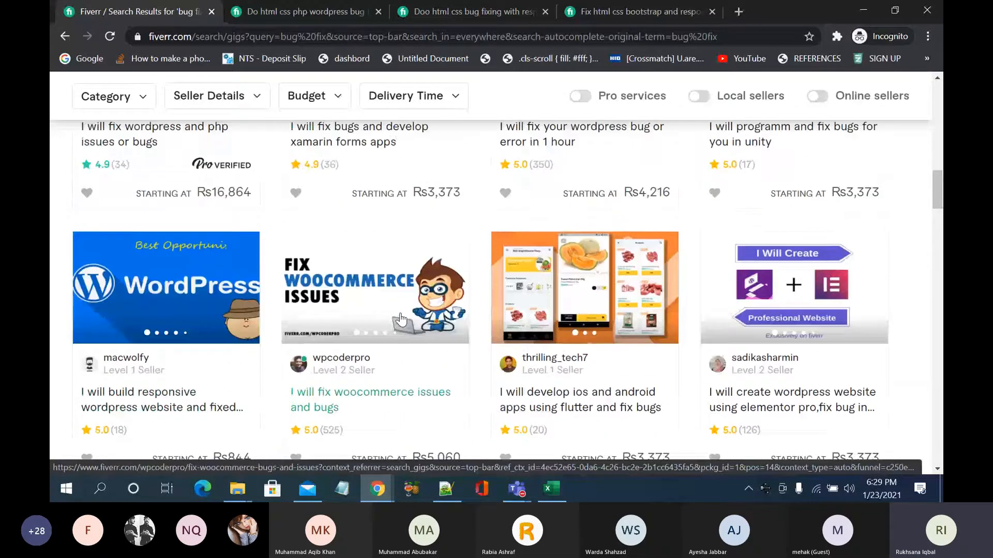
{"action": "scroll", "coordinate": [400, 319], "scroll_direction": "up", "scroll_amount": 10}
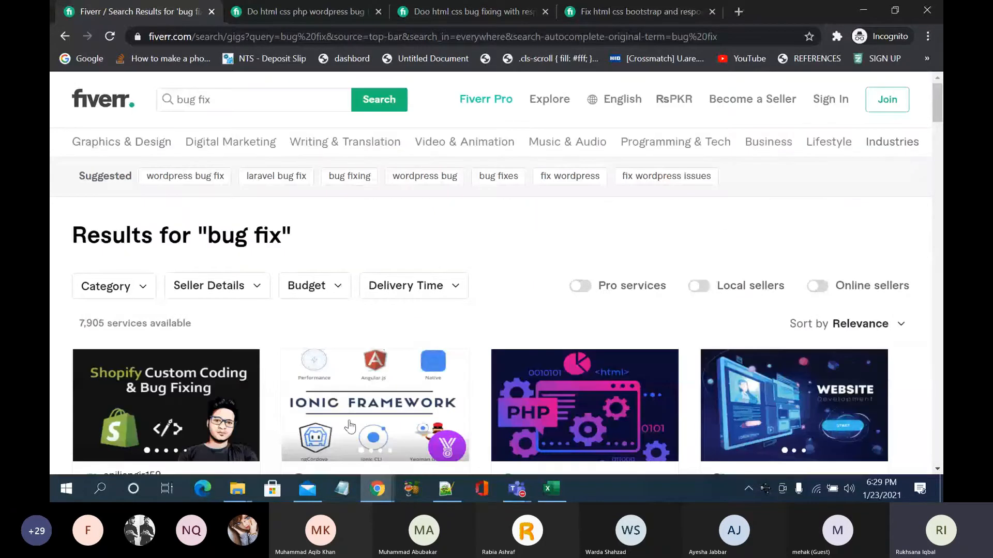
Step: Go back to the gig form window and put its address up to the username into a new tab, without the "users/" part
{"action": "mouse_move", "coordinate": [372, 478]}
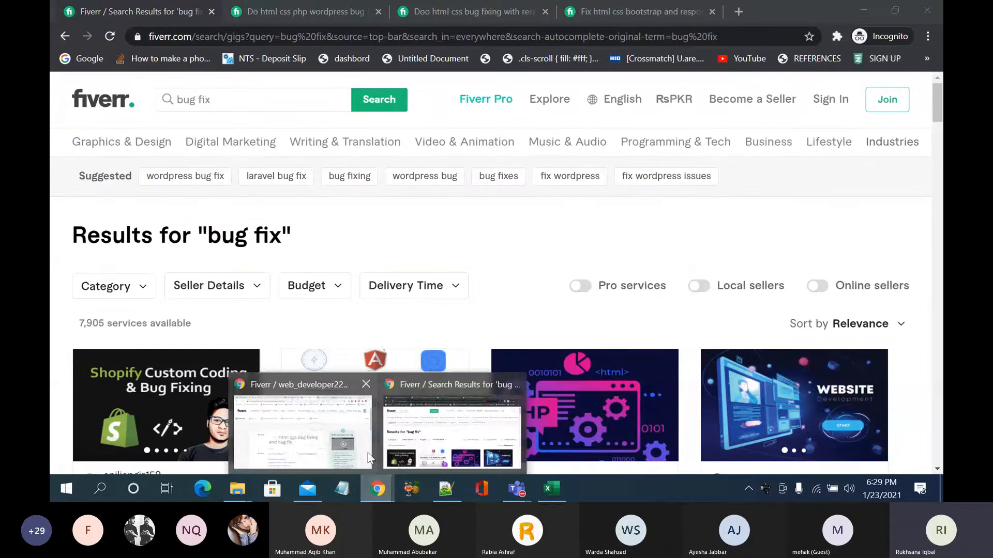
{"action": "left_click", "coordinate": [344, 431]}
{"action": "left_click", "coordinate": [428, 273]}
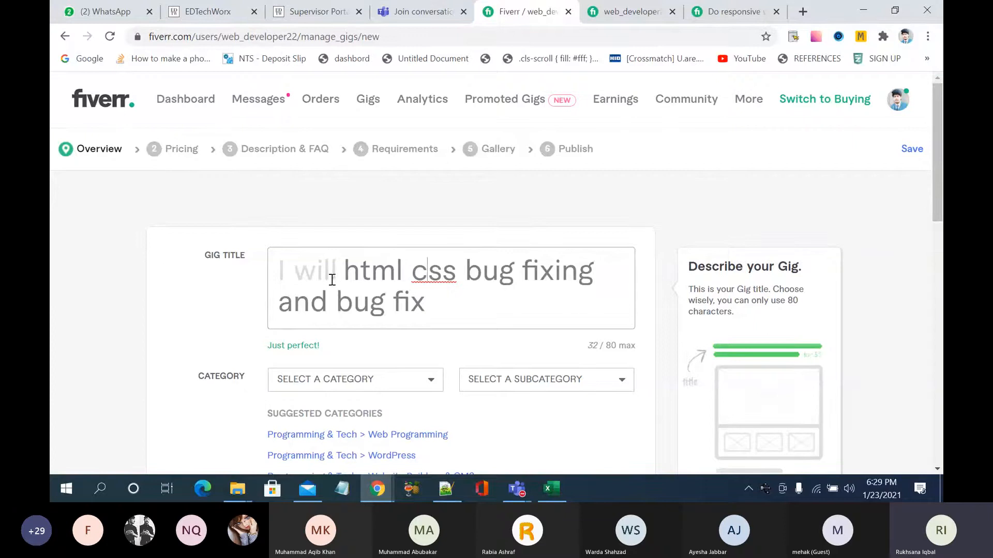
{"action": "left_click_drag", "start_coordinate": [150, 37], "coordinate": [300, 42]}
{"action": "key", "text": "ctrl+c"}
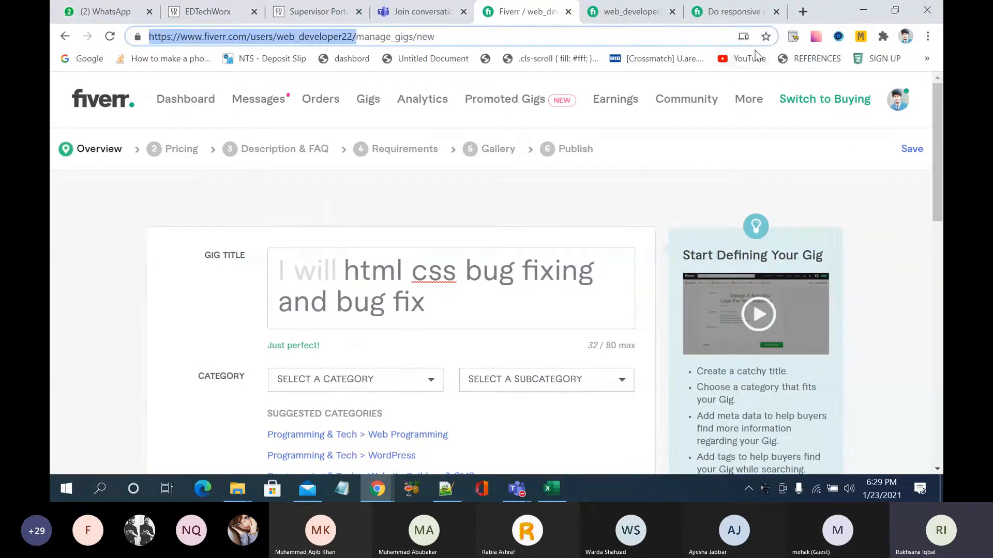
{"action": "left_click", "coordinate": [802, 11]}
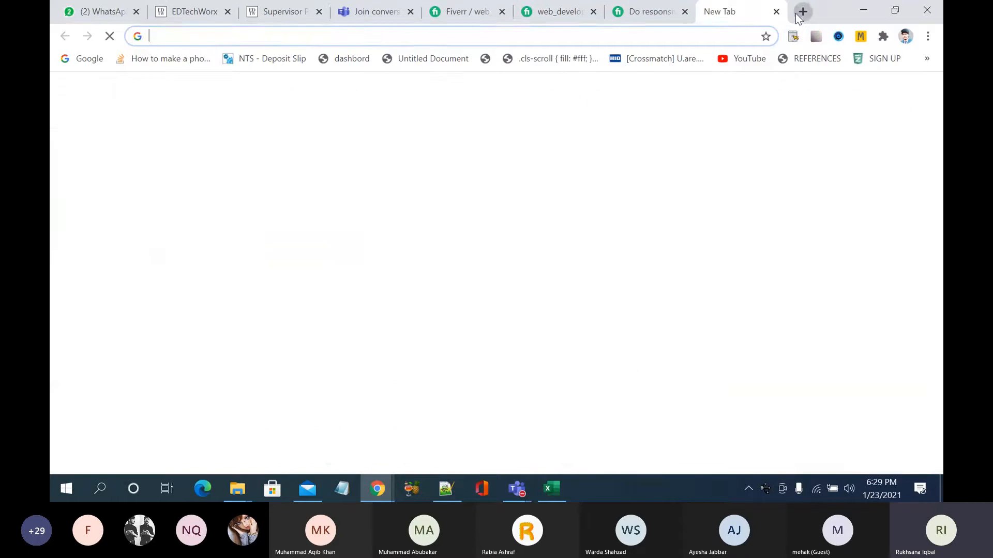
{"action": "key", "text": "ctrl+v"}
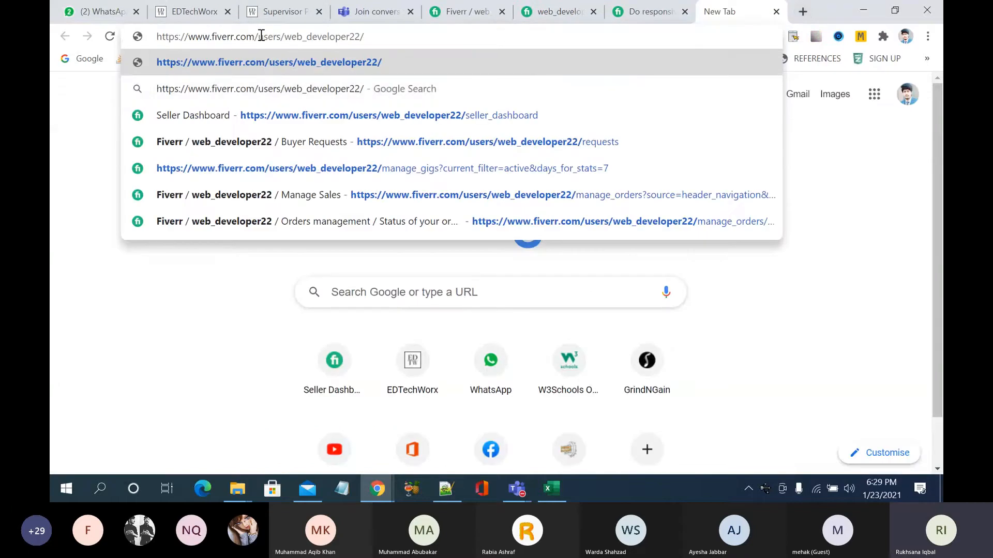
{"action": "left_click_drag", "start_coordinate": [259, 36], "coordinate": [286, 37]}
{"action": "key", "text": "BackSpace"}
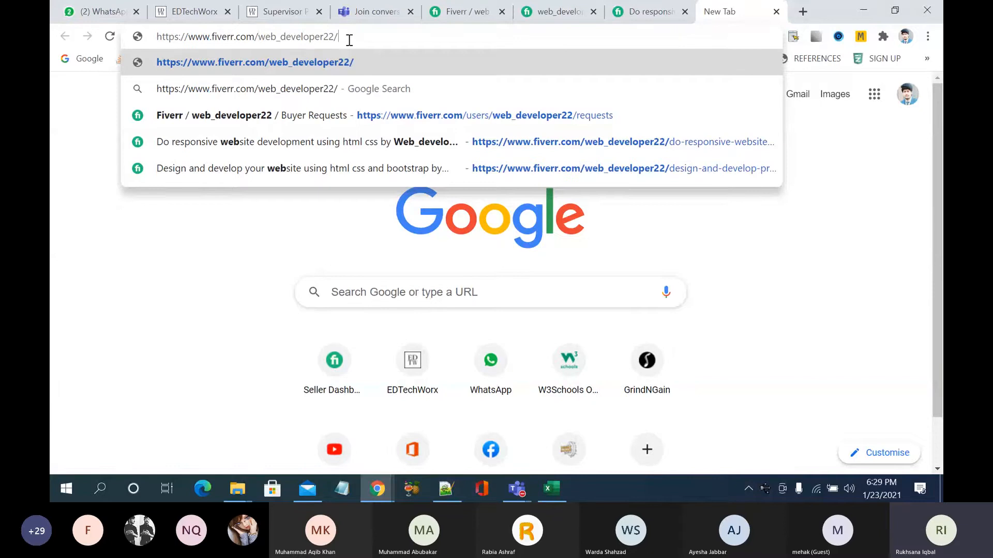
Step: Copy the gig title "html css bug fixing and bug fix" and append it to the profile address in the new tab
{"action": "left_click", "coordinate": [573, 17]}
{"action": "left_click", "coordinate": [461, 11]}
{"action": "triple_click", "coordinate": [438, 292]}
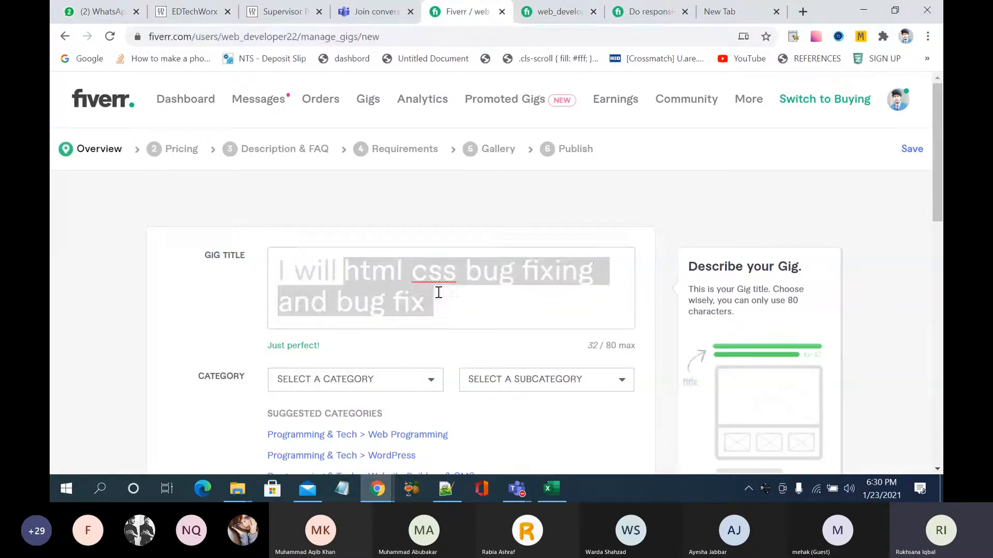
{"action": "key", "text": "ctrl+c"}
{"action": "left_click", "coordinate": [725, 20]}
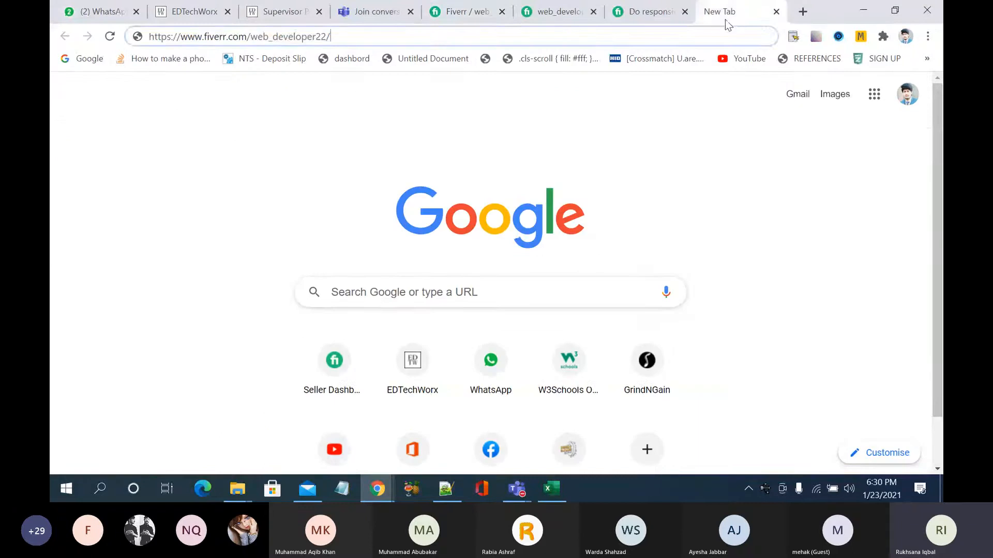
{"action": "key", "text": "ctrl+v"}
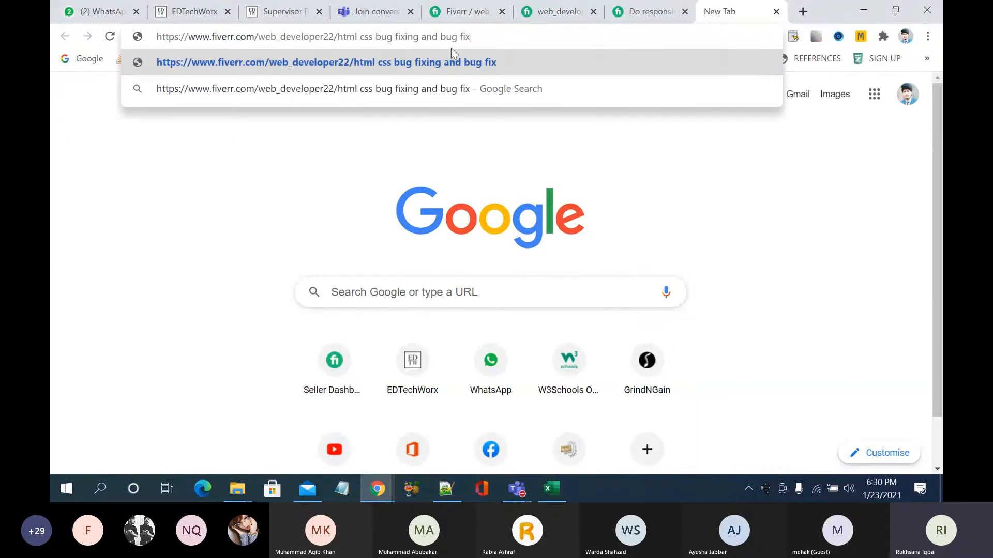
Step: Replace the space between "html" and "css" in the address with a hyphen and highlight the title part of the address
{"action": "left_click", "coordinate": [362, 37]}
{"action": "key", "text": "BackSpace"}
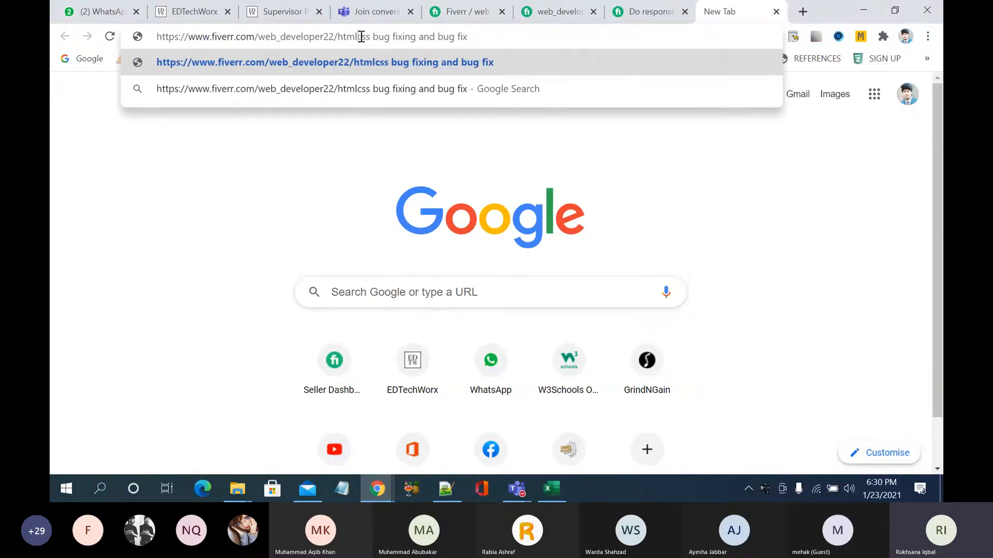
{"action": "type", "text": "-"}
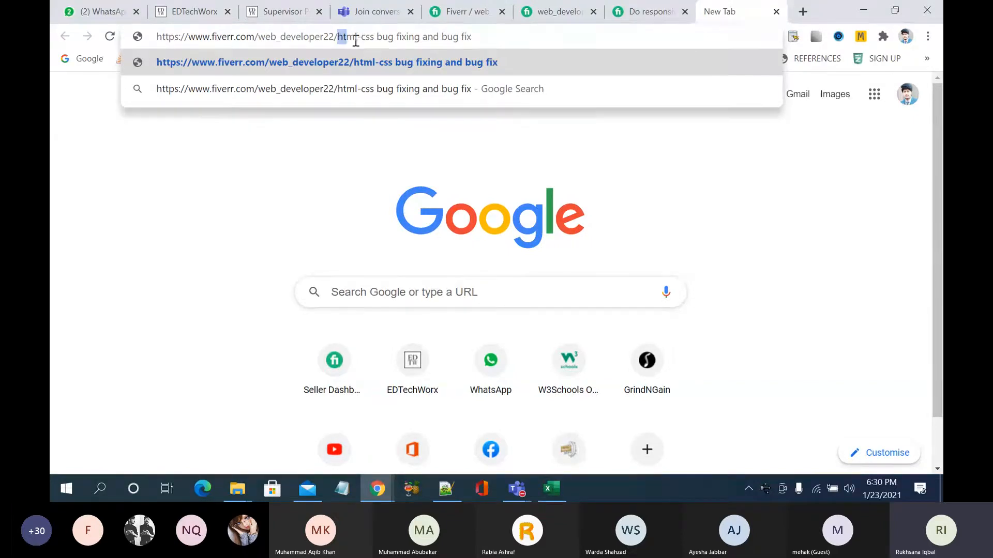
{"action": "left_click_drag", "start_coordinate": [337, 37], "coordinate": [489, 40]}
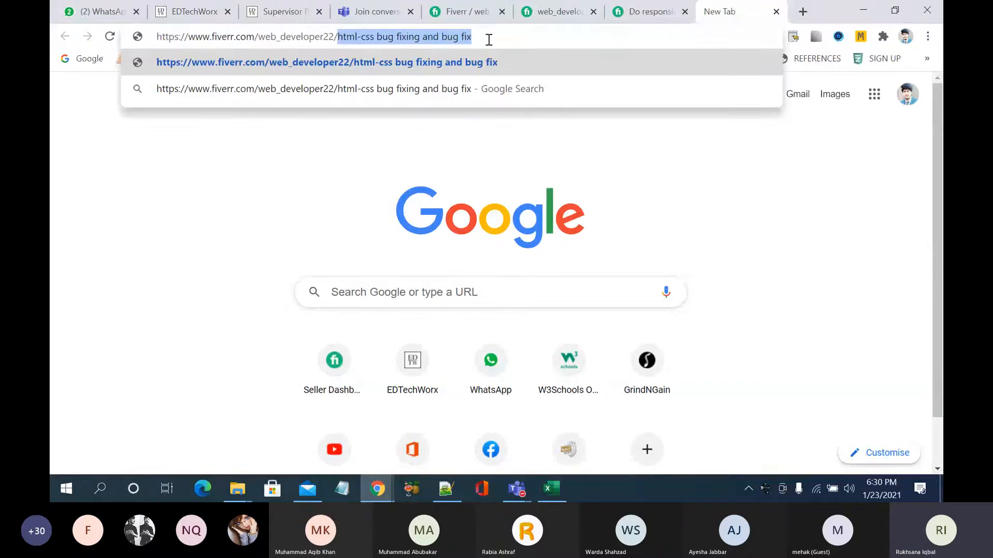
Step: Return to the gig form and apply the suggested category Programming & Tech > Web Programming
{"action": "left_click", "coordinate": [553, 11]}
{"action": "left_click", "coordinate": [465, 12]}
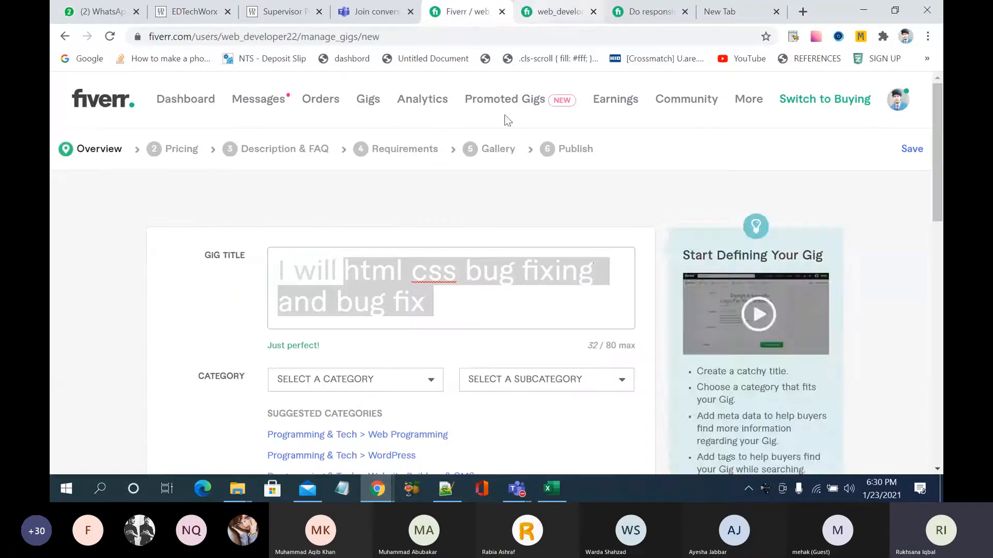
{"action": "left_click", "coordinate": [475, 308]}
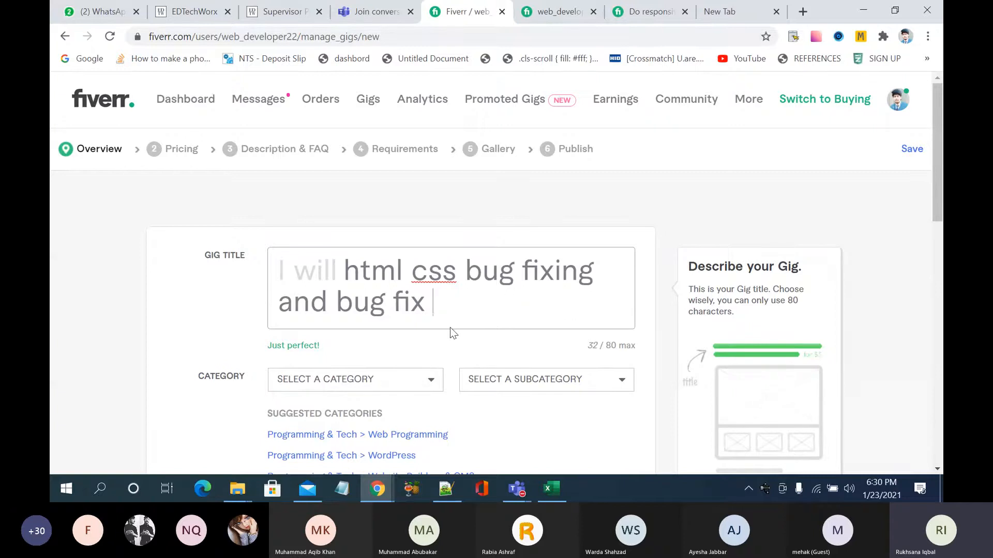
{"action": "scroll", "coordinate": [450, 328], "scroll_direction": "down", "scroll_amount": 2}
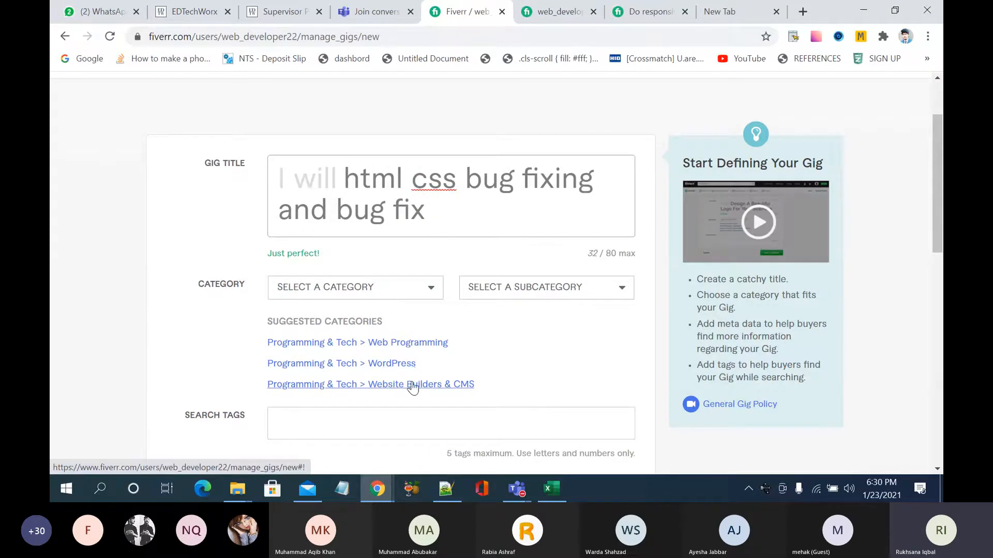
{"action": "scroll", "coordinate": [499, 390], "scroll_direction": "down", "scroll_amount": 2}
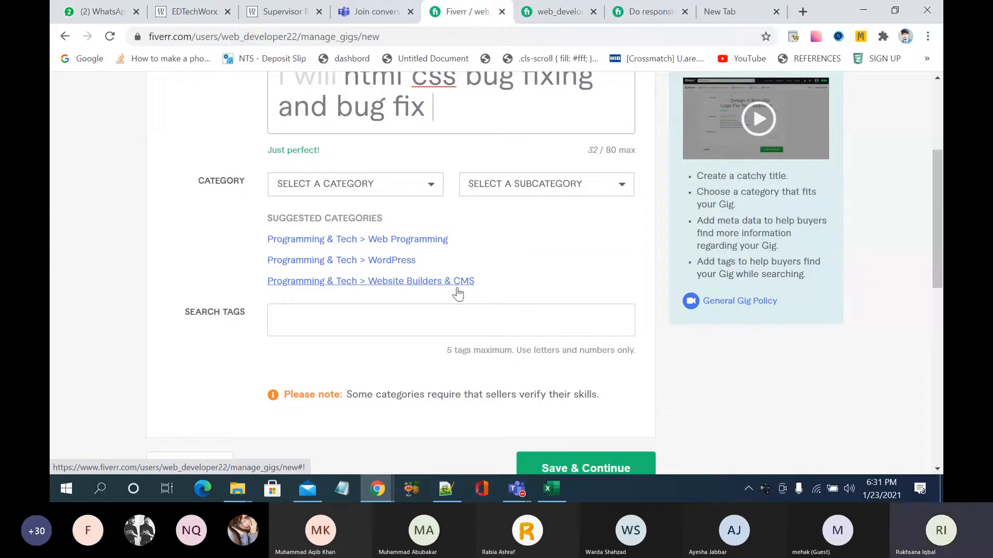
{"action": "left_click", "coordinate": [431, 243]}
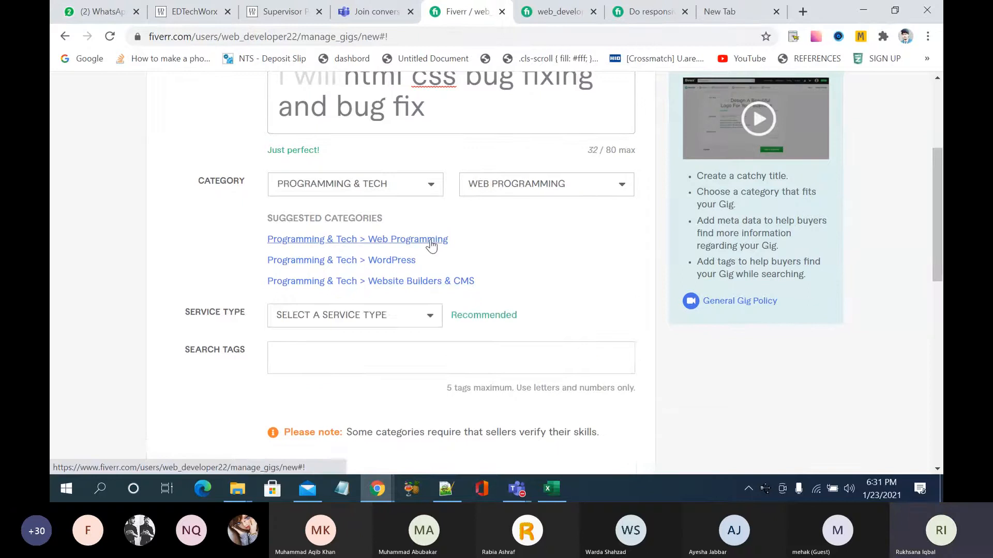
Step: Set the gig's service type to Bug Fixes
{"action": "scroll", "coordinate": [503, 254], "scroll_direction": "down", "scroll_amount": 1}
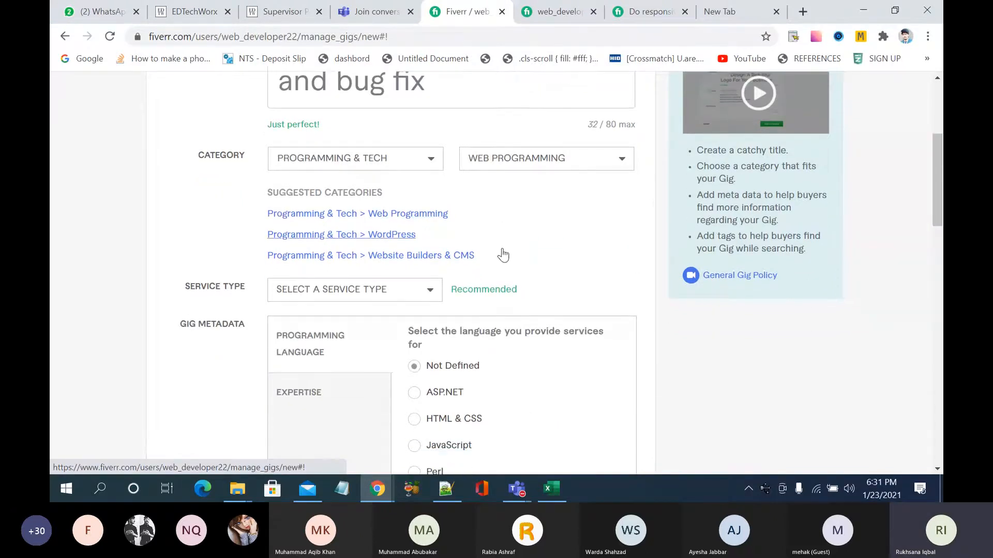
{"action": "scroll", "coordinate": [503, 254], "scroll_direction": "down", "scroll_amount": 1}
{"action": "scroll", "coordinate": [514, 122], "scroll_direction": "up", "scroll_amount": 1}
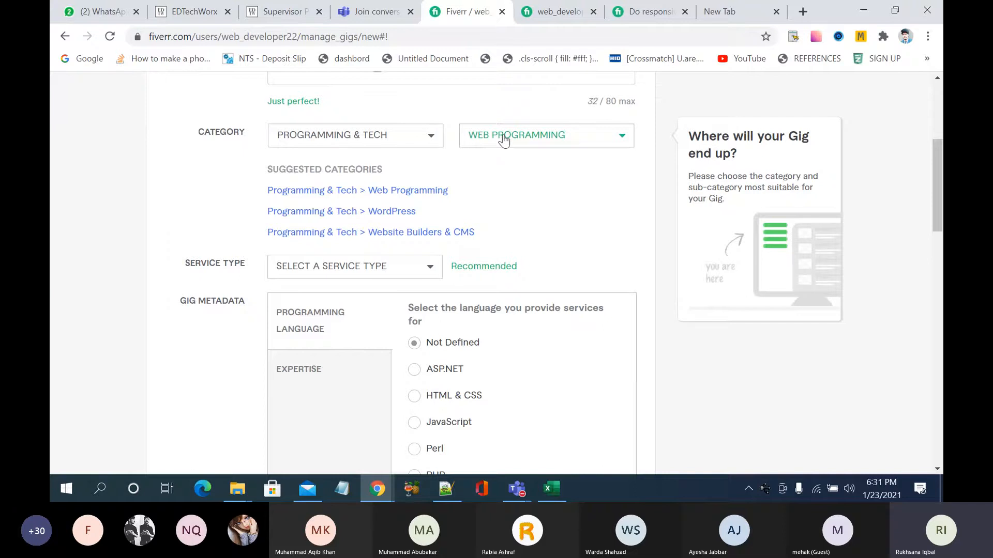
{"action": "left_click", "coordinate": [429, 268]}
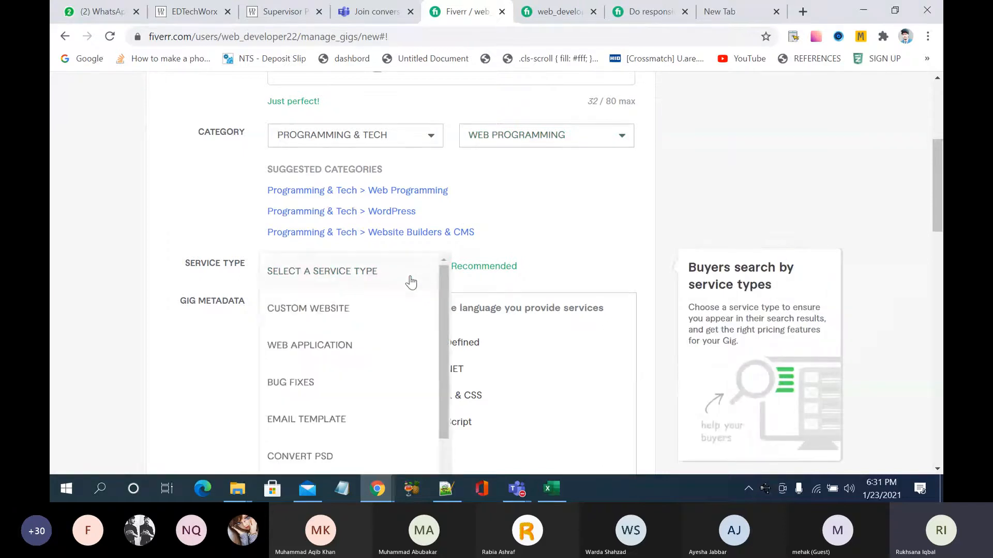
{"action": "scroll", "coordinate": [399, 302], "scroll_direction": "down", "scroll_amount": 1}
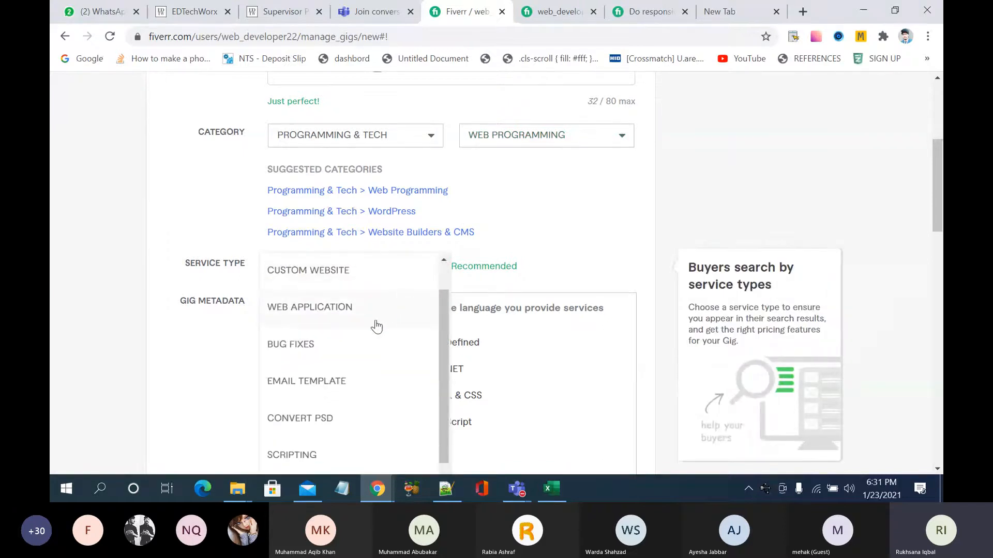
{"action": "scroll", "coordinate": [374, 326], "scroll_direction": "down", "scroll_amount": 1}
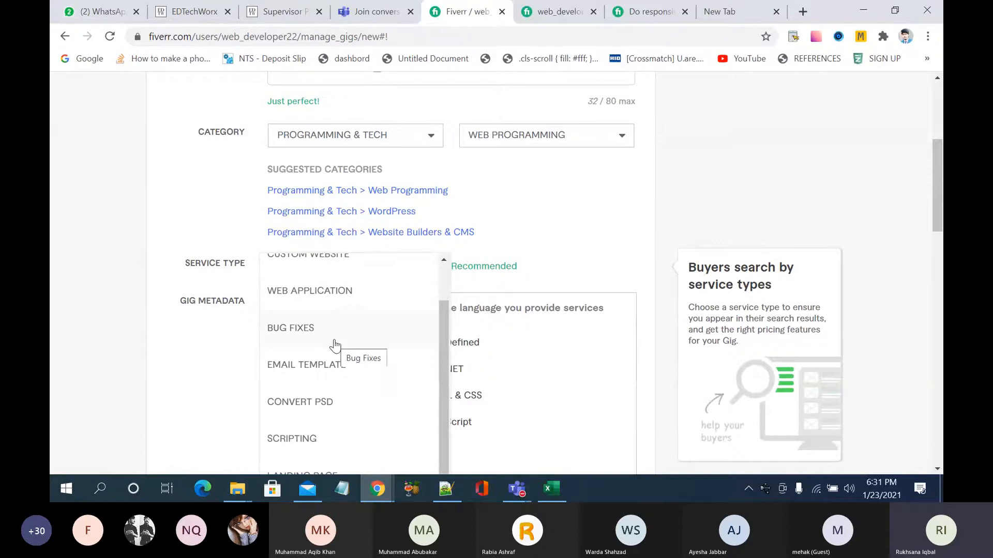
{"action": "scroll", "coordinate": [335, 346], "scroll_direction": "down", "scroll_amount": 2}
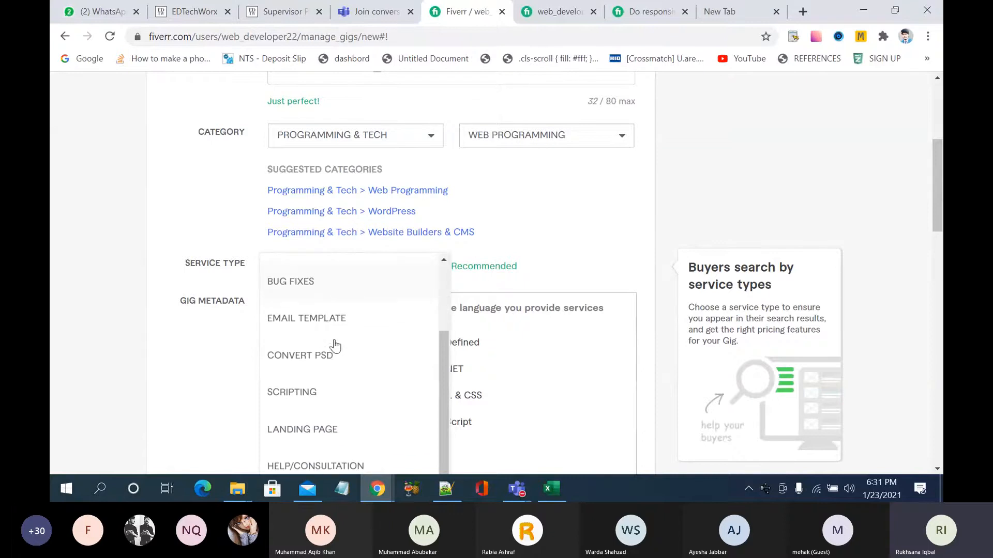
{"action": "scroll", "coordinate": [343, 332], "scroll_direction": "up", "scroll_amount": 1}
{"action": "left_click", "coordinate": [348, 330]}
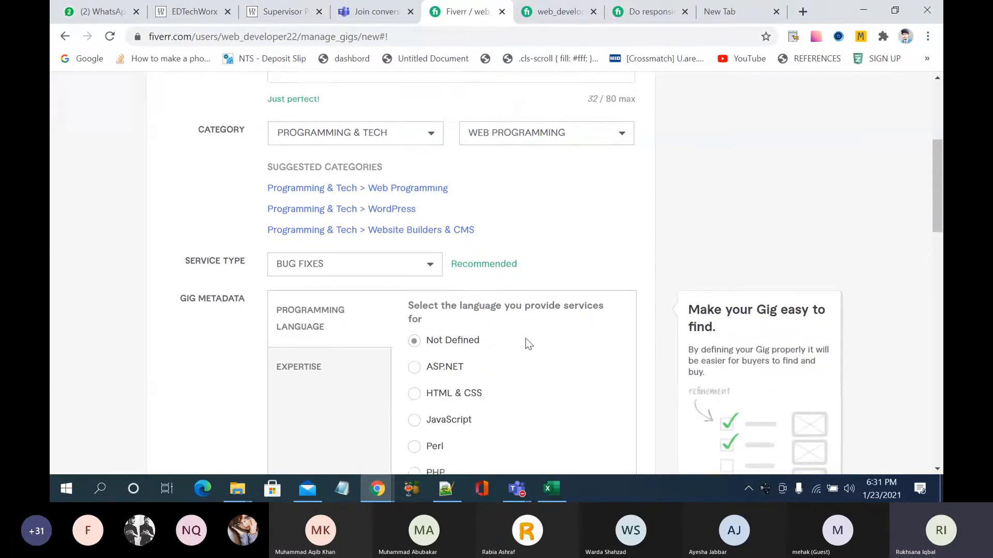
Step: Set the gig's programming language to HTML & CSS and mark Cross Browser Compatibility and W3C Validation as expertise areas
{"action": "scroll", "coordinate": [525, 338], "scroll_direction": "down", "scroll_amount": 4}
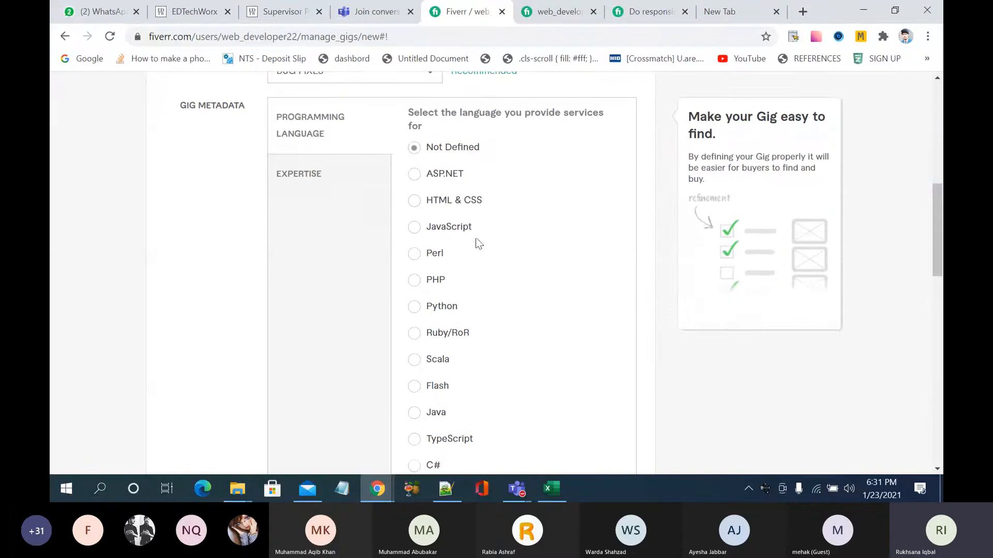
{"action": "left_click", "coordinate": [446, 203]}
{"action": "left_click", "coordinate": [348, 191]}
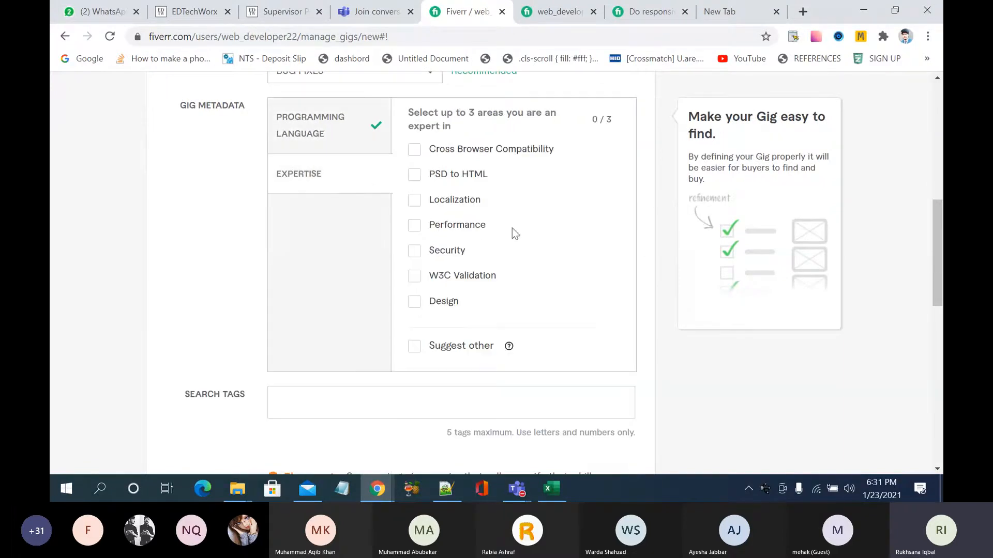
{"action": "scroll", "coordinate": [505, 204], "scroll_direction": "up", "scroll_amount": 1}
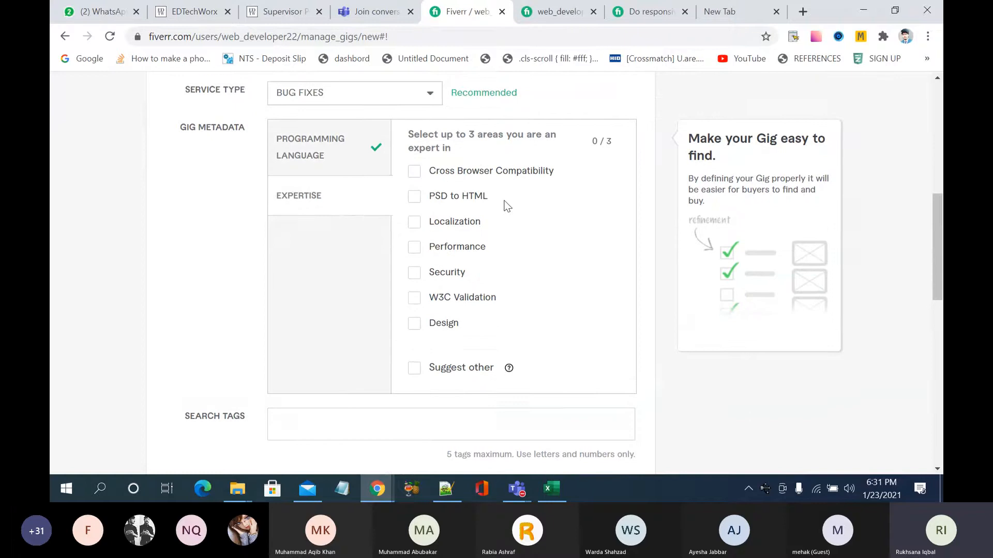
{"action": "left_click", "coordinate": [416, 175]}
{"action": "left_click", "coordinate": [414, 299]}
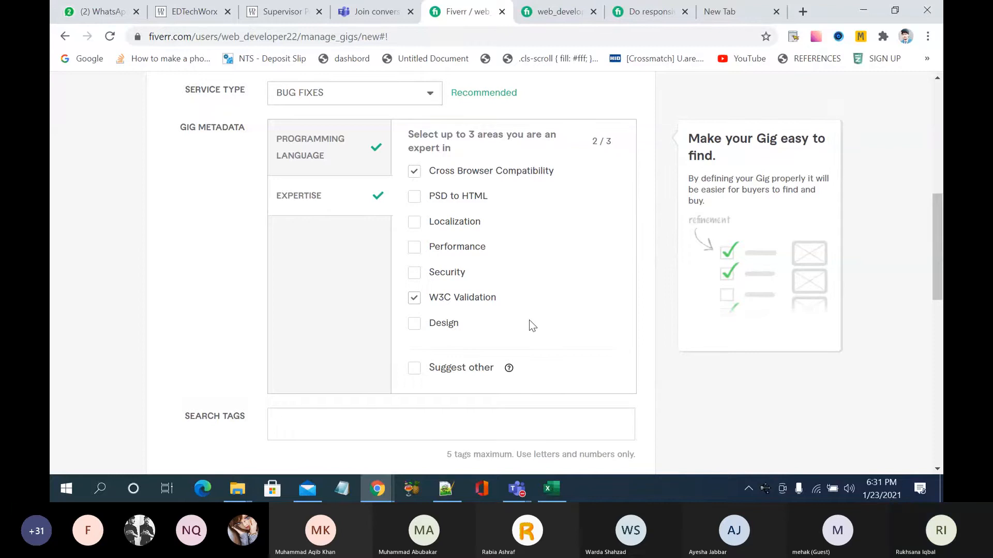
Step: Try both PSD to HTML and Performance as the third expertise area, leaving PSD to HTML selected
{"action": "scroll", "coordinate": [530, 326], "scroll_direction": "down", "scroll_amount": 1}
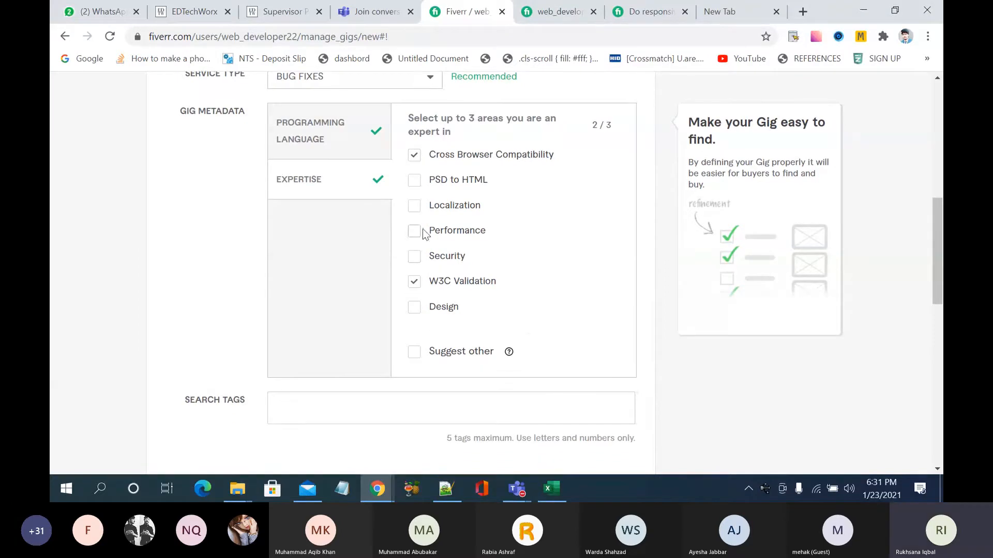
{"action": "left_click", "coordinate": [416, 184]}
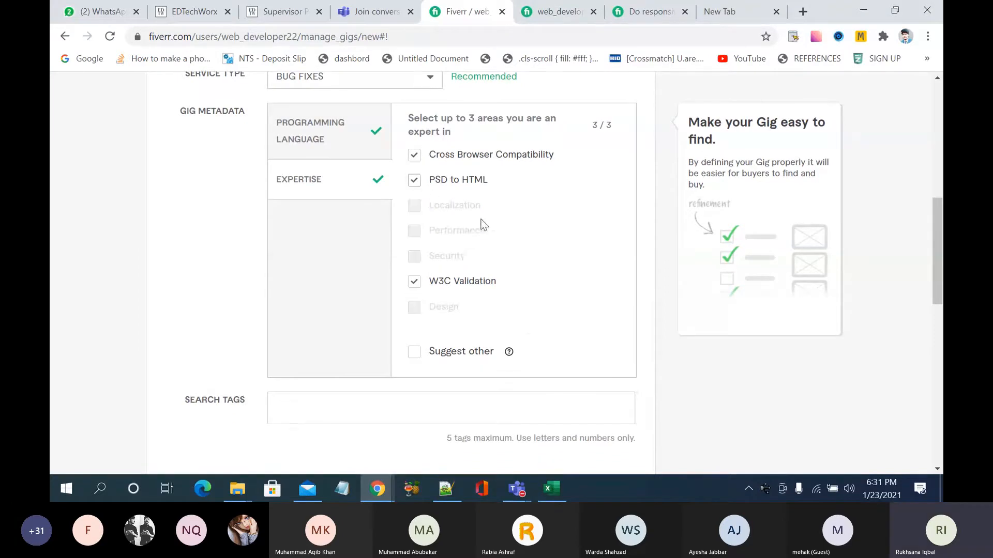
{"action": "left_click", "coordinate": [414, 182]}
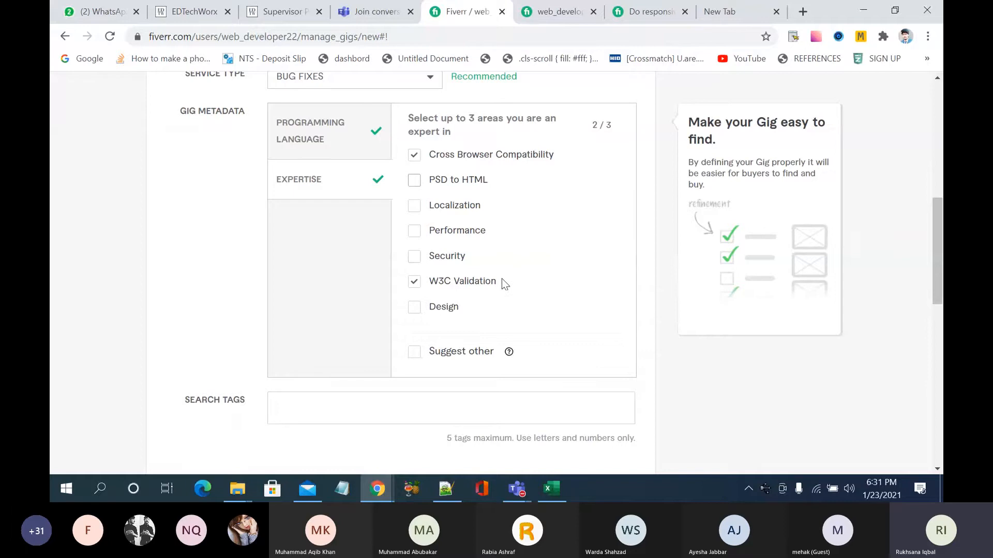
{"action": "left_click", "coordinate": [415, 233]}
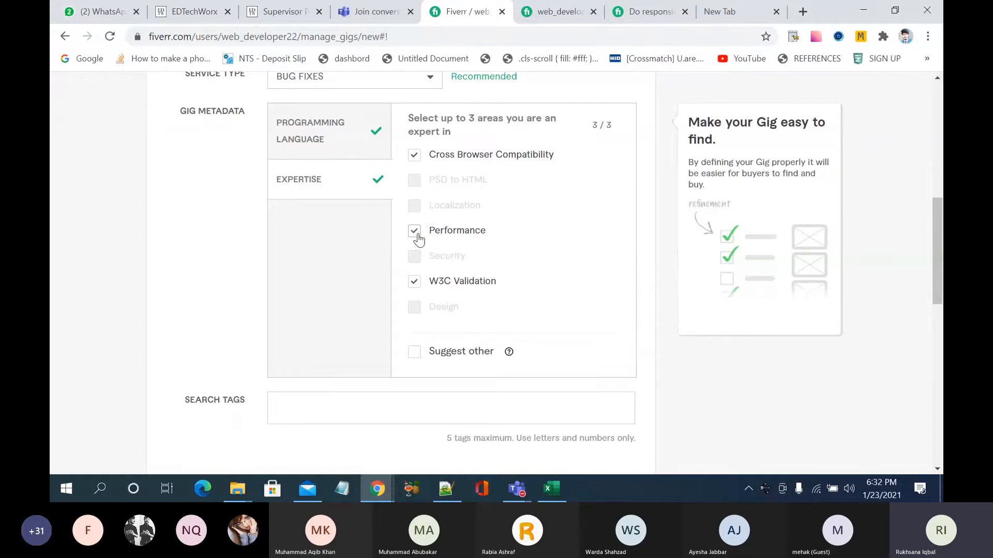
{"action": "left_click", "coordinate": [415, 233]}
{"action": "left_click", "coordinate": [414, 180]}
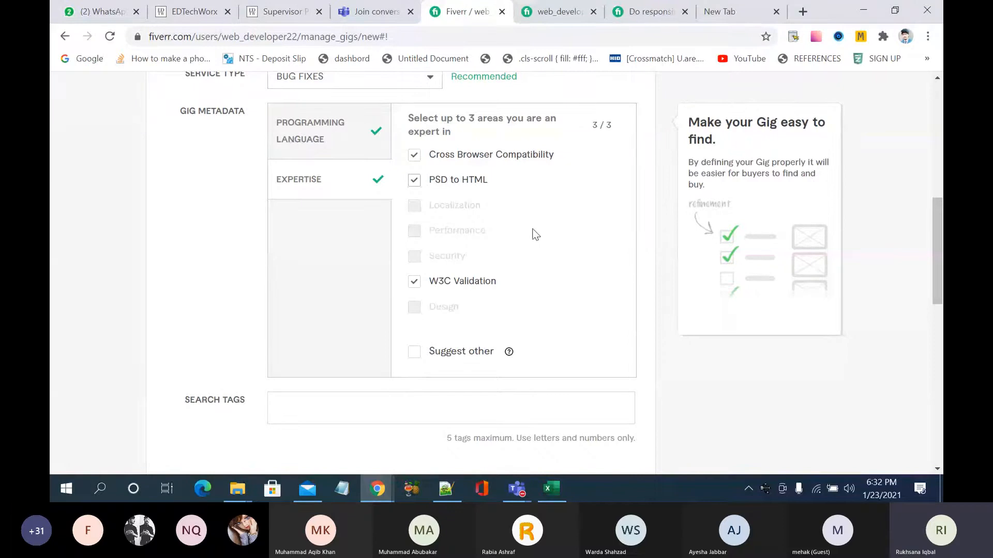
Step: Review the gig title and the choices made so far, and return to the empty search tags field
{"action": "scroll", "coordinate": [535, 234], "scroll_direction": "down", "scroll_amount": 1}
{"action": "scroll", "coordinate": [535, 234], "scroll_direction": "down", "scroll_amount": 3}
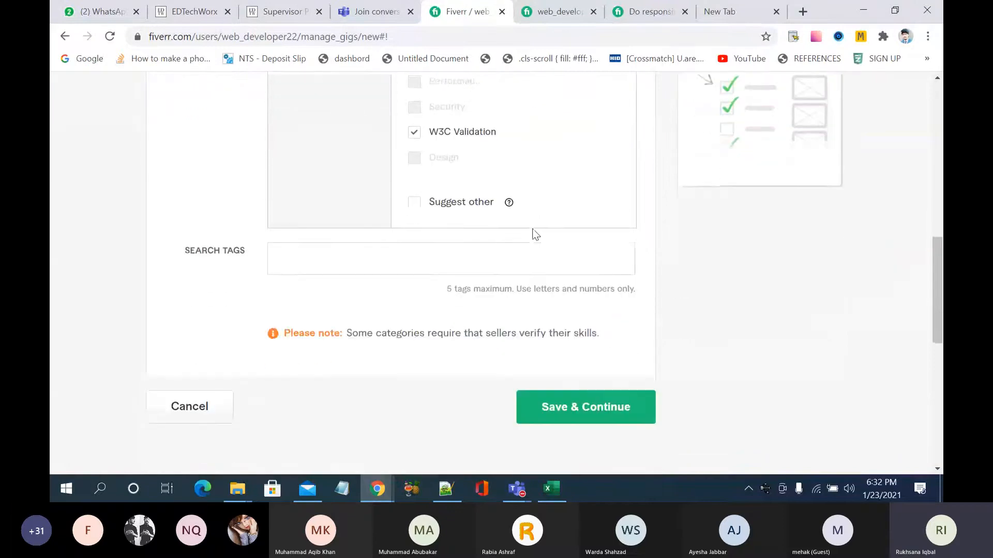
{"action": "left_click", "coordinate": [441, 250]}
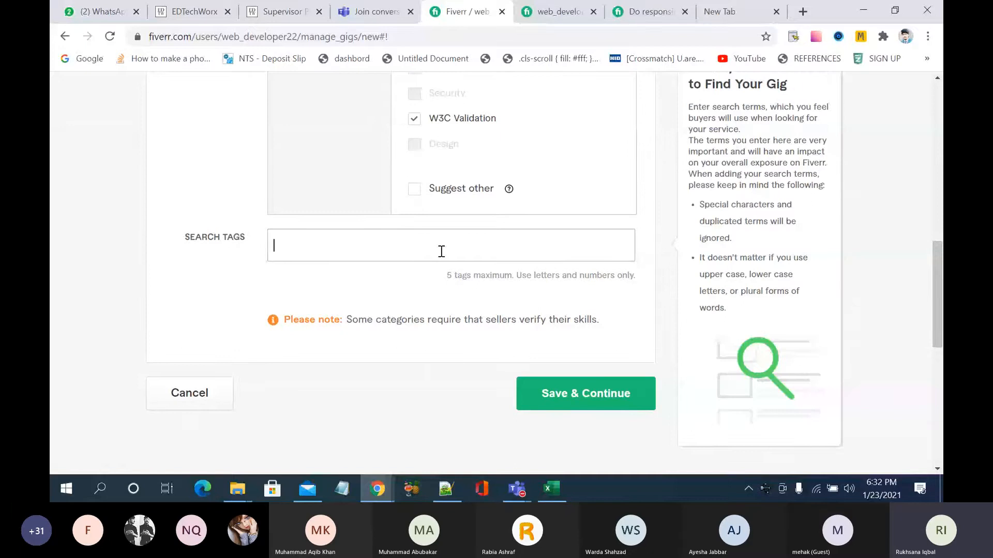
{"action": "scroll", "coordinate": [442, 250], "scroll_direction": "up", "scroll_amount": 10}
{"action": "scroll", "coordinate": [447, 284], "scroll_direction": "down", "scroll_amount": 10}
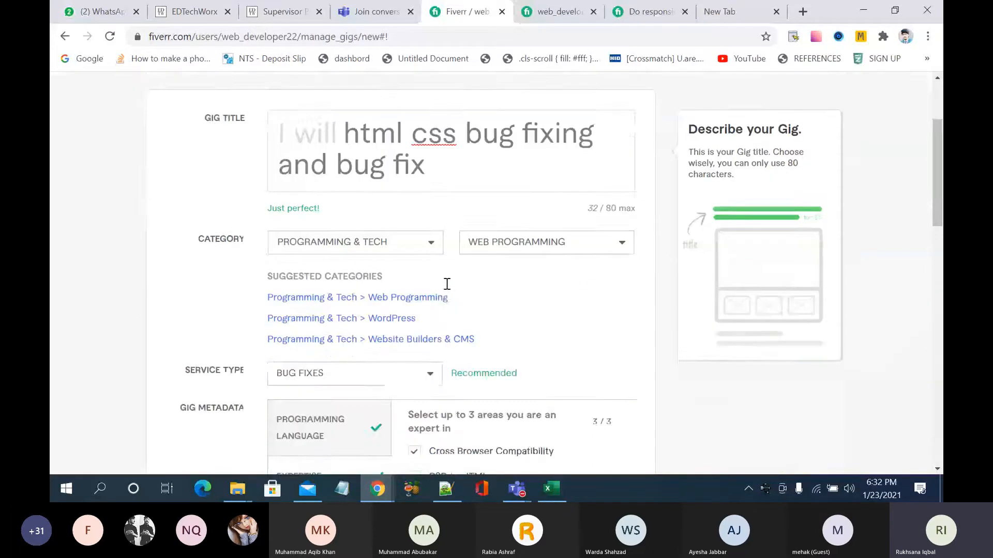
{"action": "left_click", "coordinate": [377, 316]}
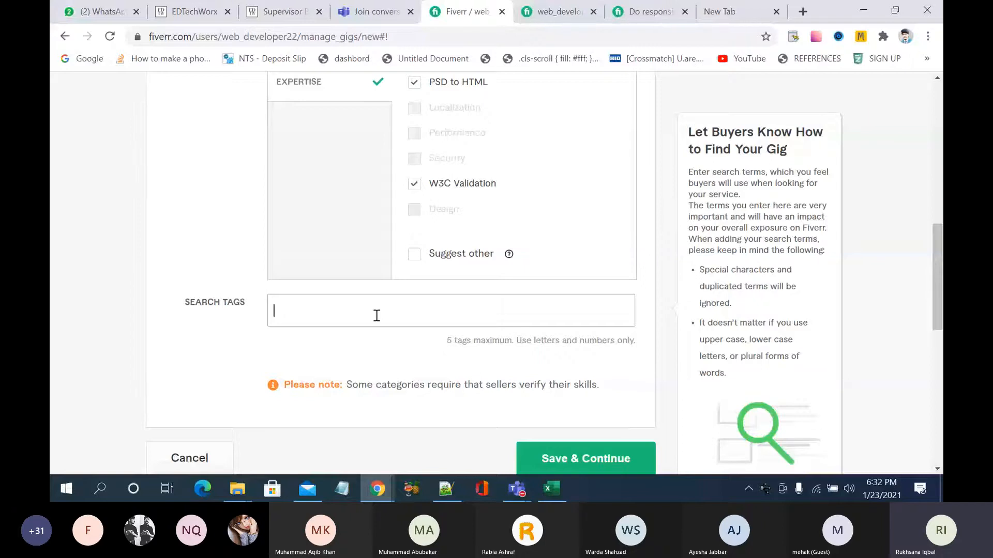
Step: Try "bug" as a search tag and clear the entry again without adding a tag
{"action": "type", "text": "bug"}
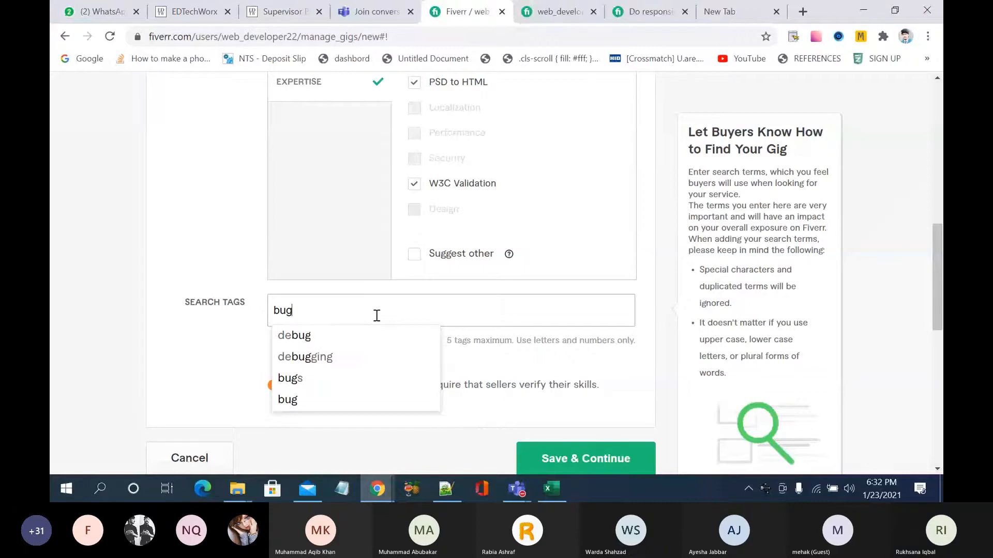
{"action": "key", "text": "BackSpace"}
{"action": "key", "text": "BackSpace"}
{"action": "key", "text": "BackSpace"}
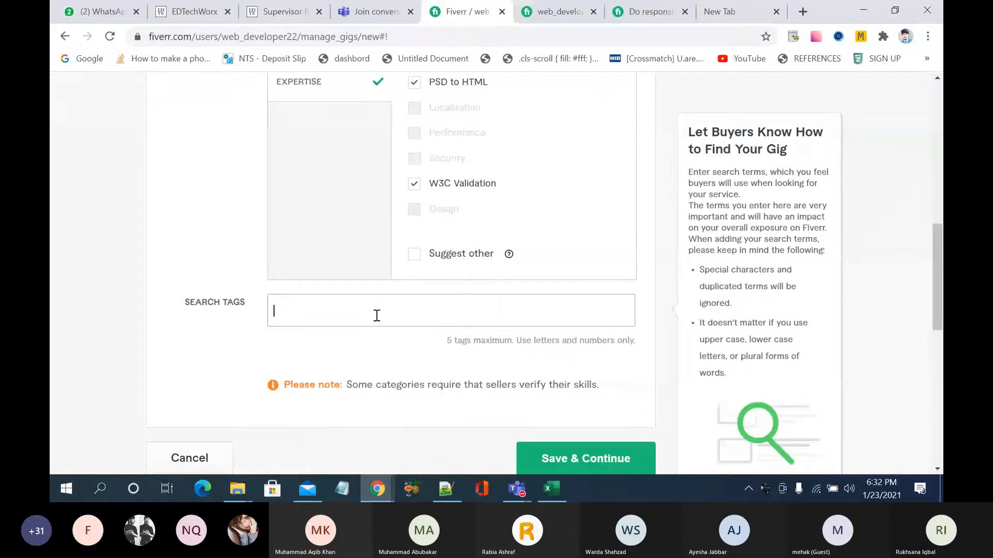
{"action": "type", "text": "fix"}
{"action": "key", "text": "BackSpace"}
{"action": "key", "text": "BackSpace"}
{"action": "type", "text": "ugf"}
{"action": "key", "text": "BackSpace"}
{"action": "key", "text": "BackSpace"}
{"action": "key", "text": "BackSpace"}
{"action": "key", "text": "BackSpace"}
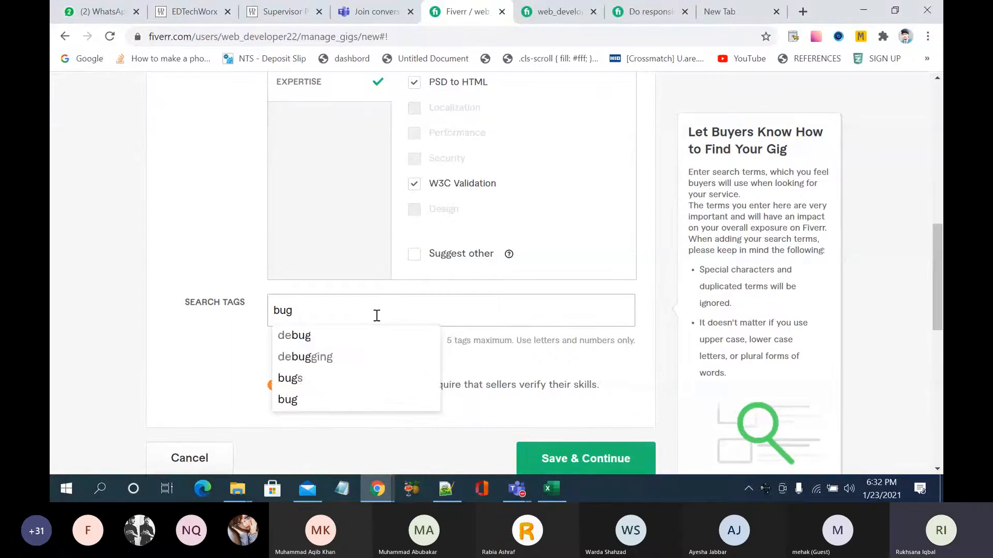
Step: Add the suggested search tags "html css" and "css" to the gig
{"action": "type", "text": "html"}
{"action": "key", "text": "BackSpace"}
{"action": "type", "text": "m"}
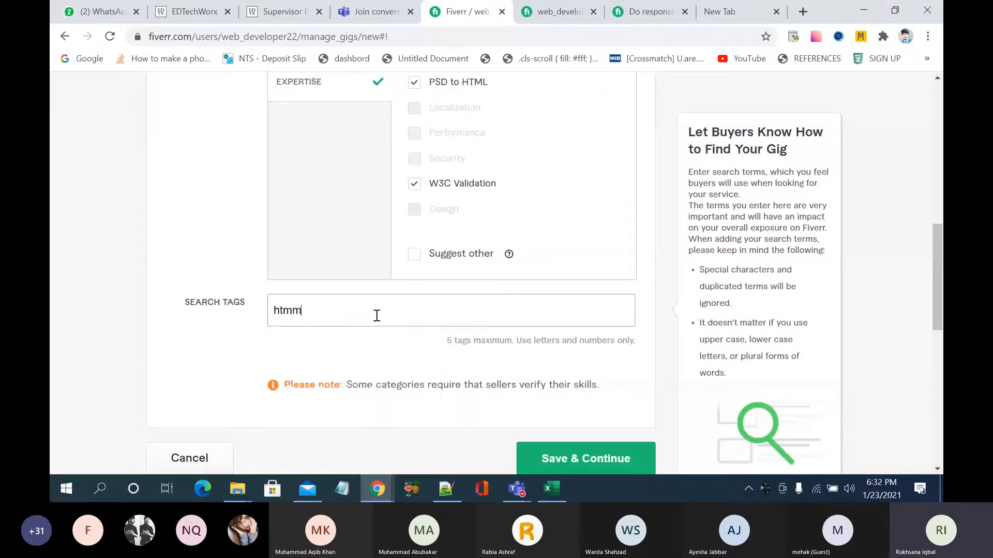
{"action": "key", "text": "BackSpace"}
{"action": "key", "text": "BackSpace"}
{"action": "type", "text": "l"}
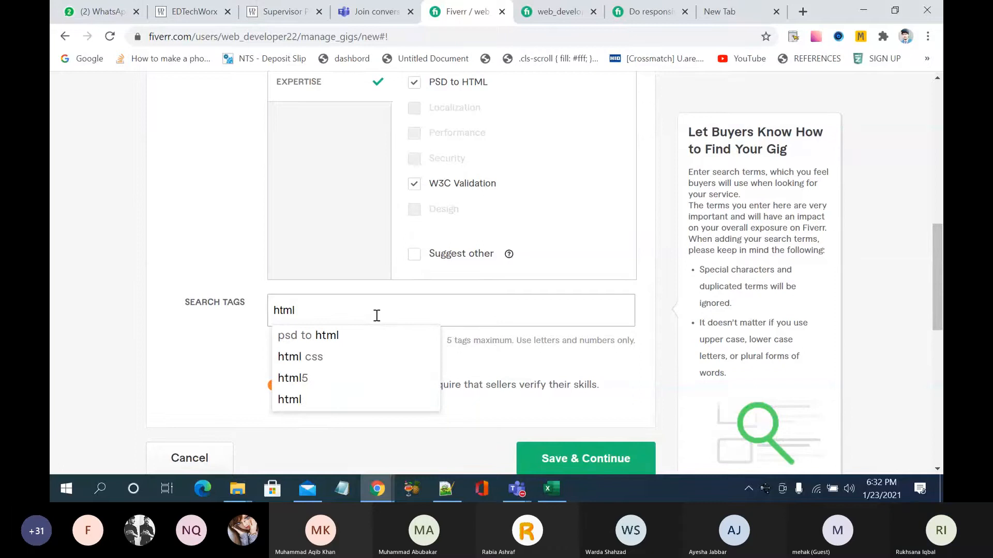
{"action": "left_click", "coordinate": [315, 356]}
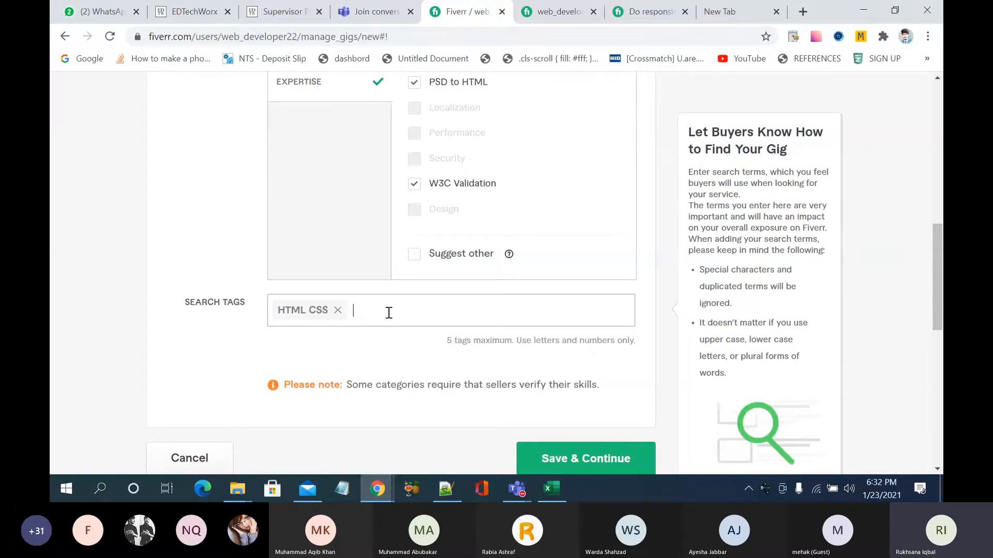
{"action": "type", "text": "css"}
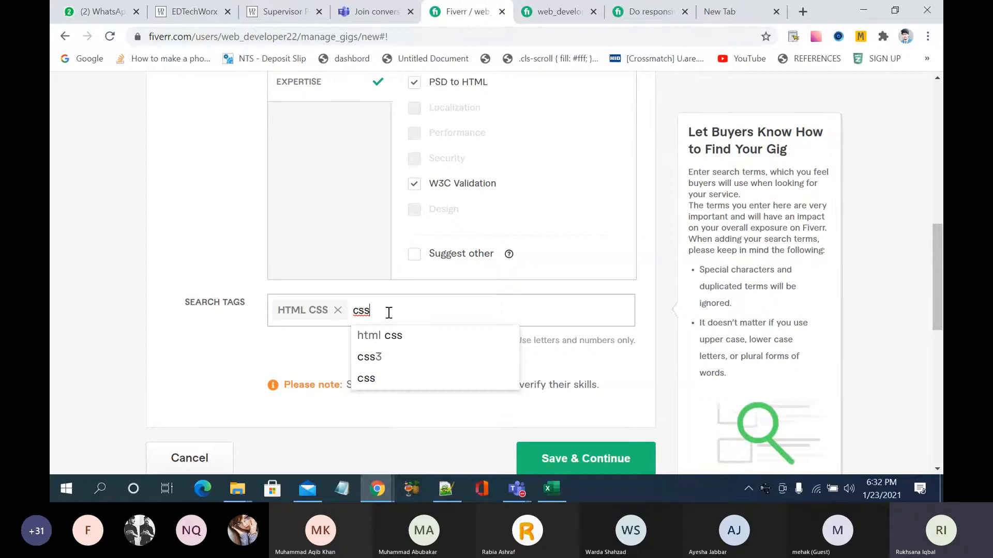
{"action": "left_click", "coordinate": [399, 380]}
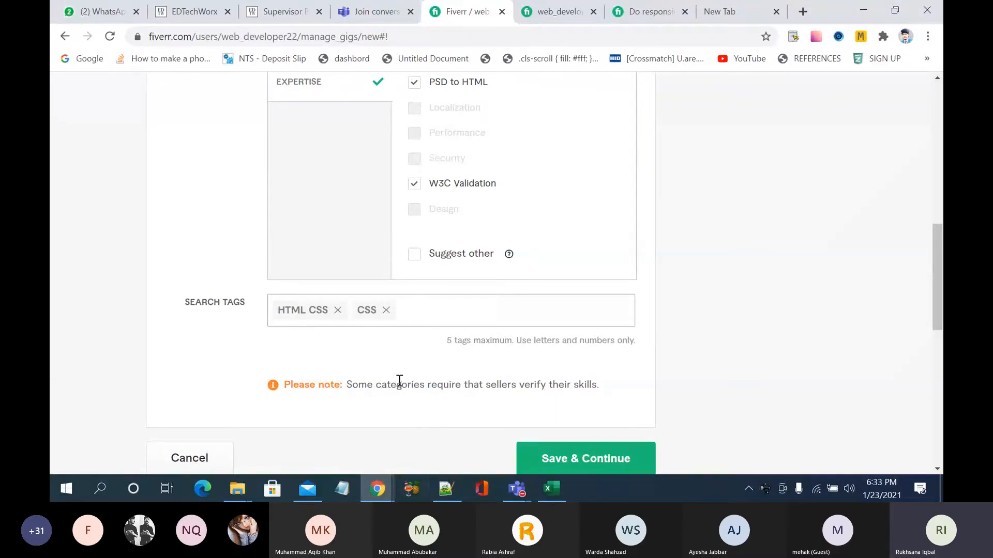
Step: Switch to the incognito Fiverr window and search for the suggested term "html css" in place of "bug fix"
{"action": "left_click", "coordinate": [383, 489]}
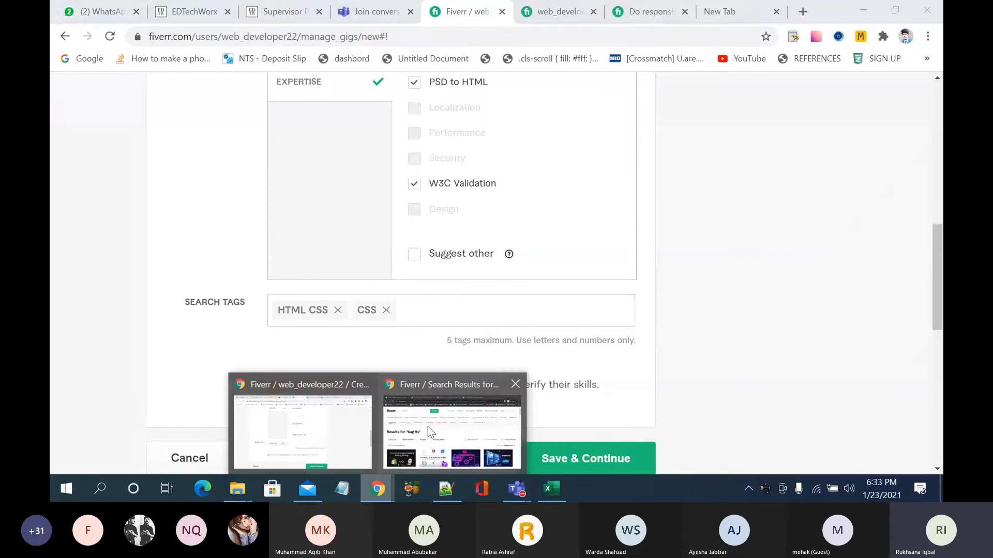
{"action": "left_click", "coordinate": [427, 427]}
{"action": "left_click", "coordinate": [306, 102]}
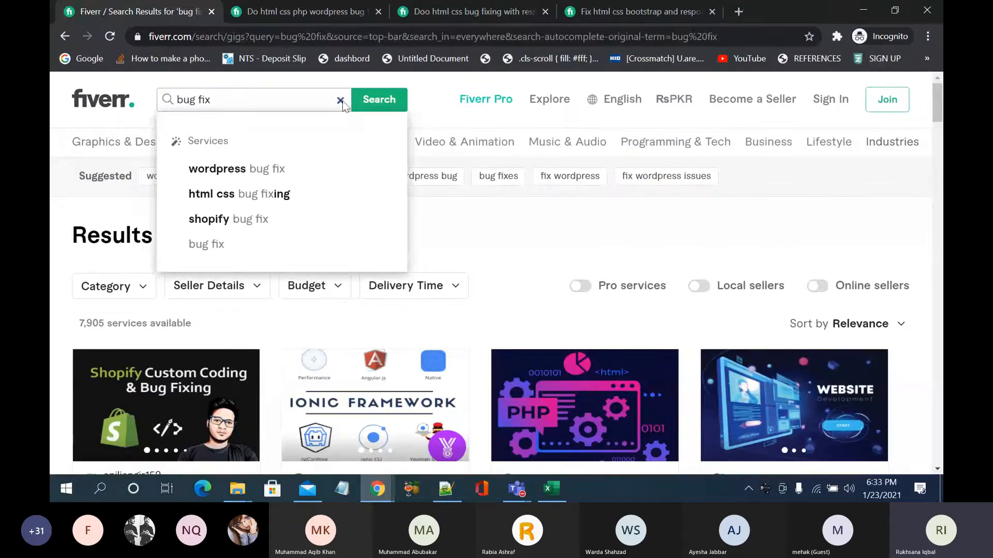
{"action": "left_click", "coordinate": [342, 99]}
{"action": "type", "text": "bug fixhtm"}
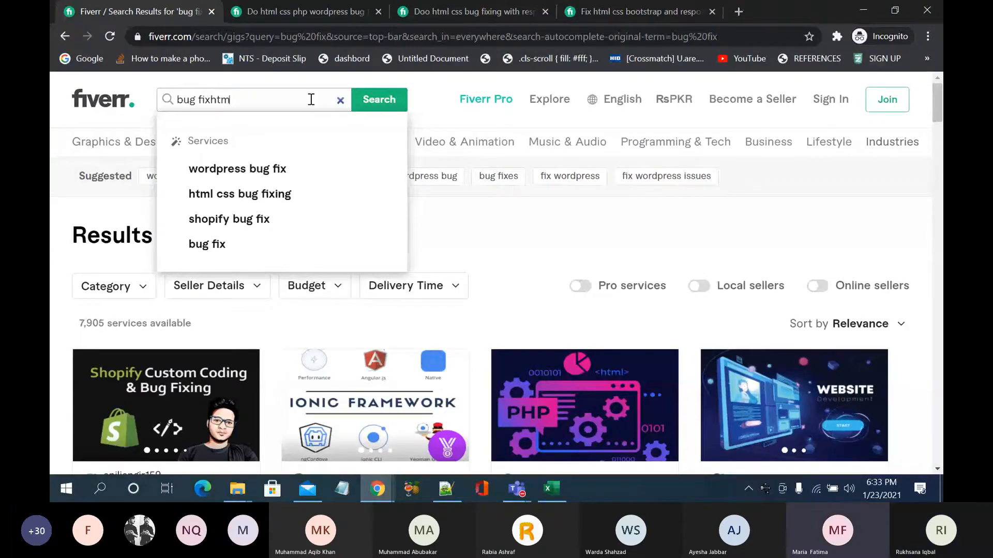
{"action": "key", "text": "ctrl+a"}
{"action": "key", "text": "BackSpace"}
{"action": "type", "text": "ht"}
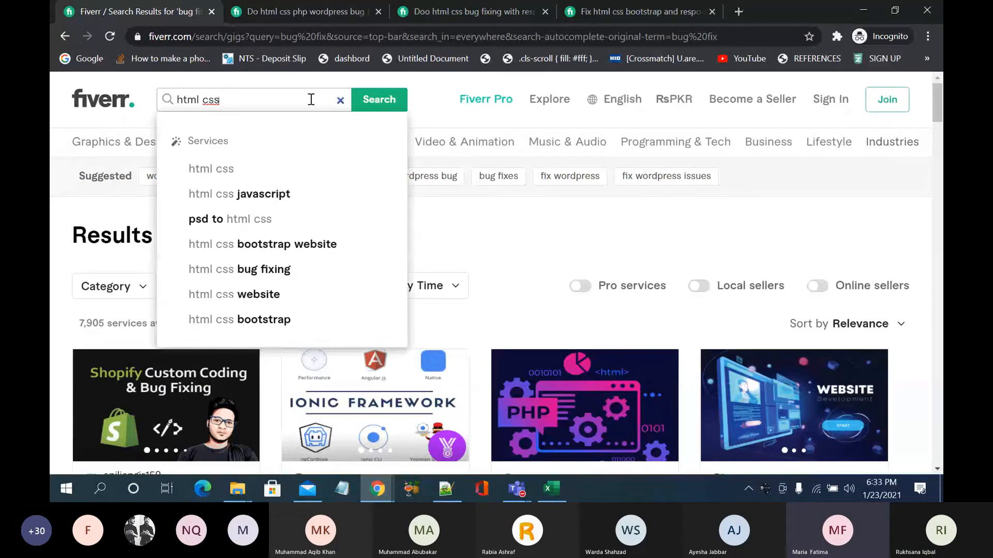
{"action": "left_click", "coordinate": [241, 170]}
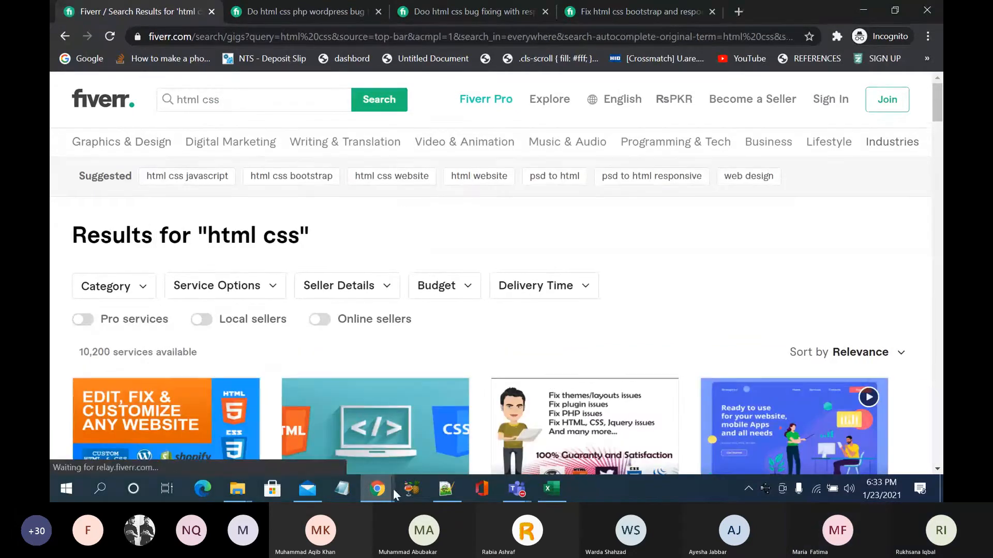
{"action": "mouse_move", "coordinate": [378, 489]}
{"action": "left_click", "coordinate": [339, 438]}
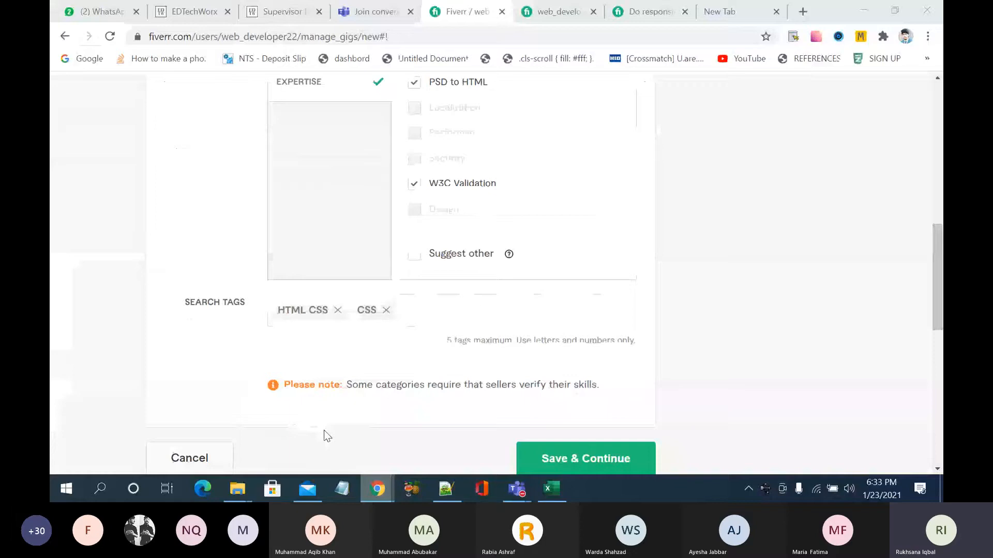
{"action": "left_click", "coordinate": [420, 311]}
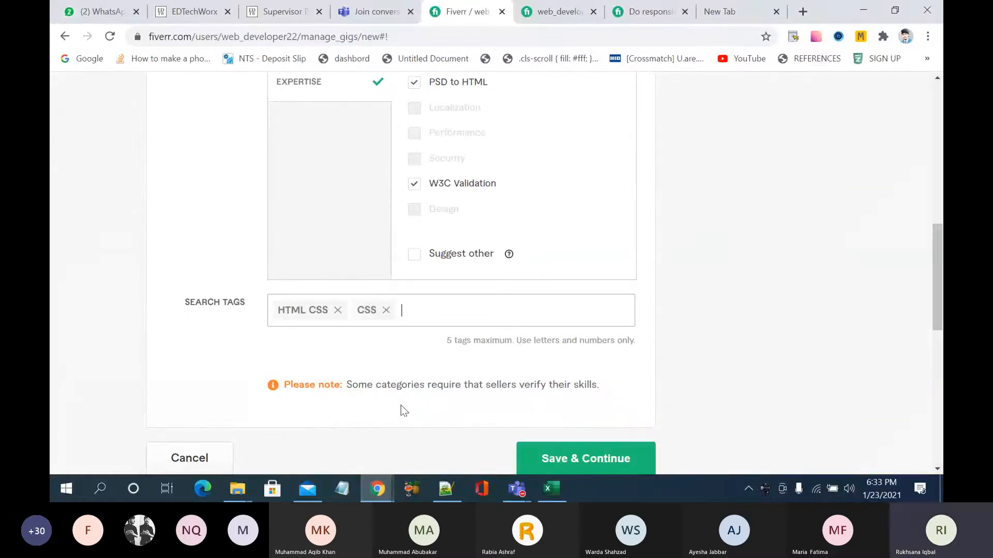
{"action": "mouse_move", "coordinate": [387, 487]}
{"action": "left_click", "coordinate": [496, 408]}
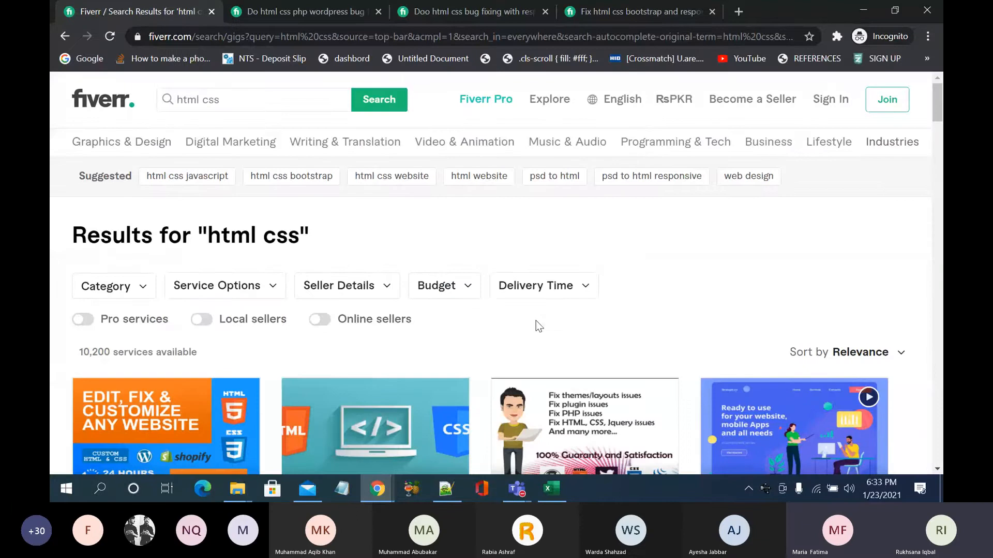
Step: Examine the related tags of the opened competitor gig "Doo HTML CSS bug fixing with responsive"
{"action": "scroll", "coordinate": [536, 321], "scroll_direction": "down", "scroll_amount": 1}
{"action": "left_click", "coordinate": [514, 8]}
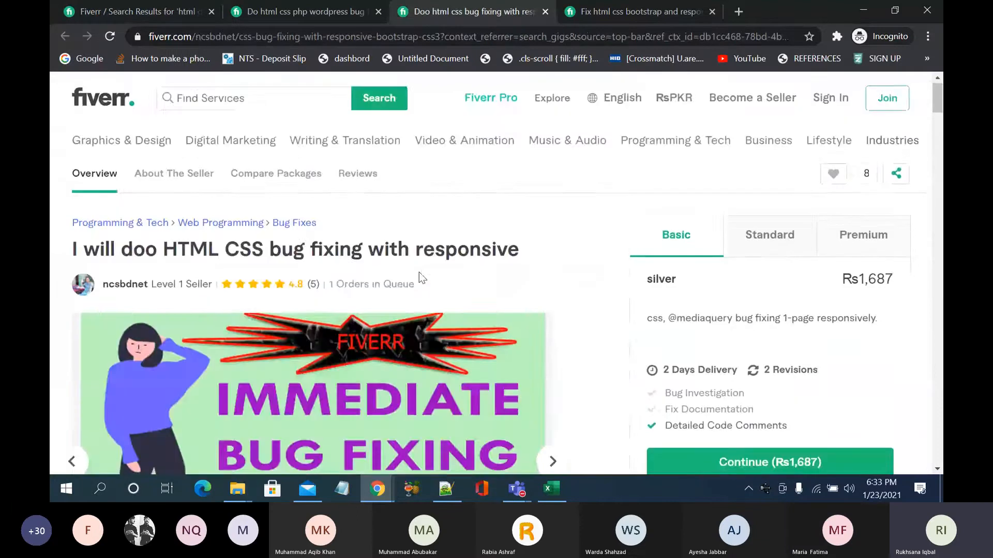
{"action": "scroll", "coordinate": [420, 274], "scroll_direction": "down", "scroll_amount": 20}
{"action": "scroll", "coordinate": [419, 273], "scroll_direction": "down", "scroll_amount": 15}
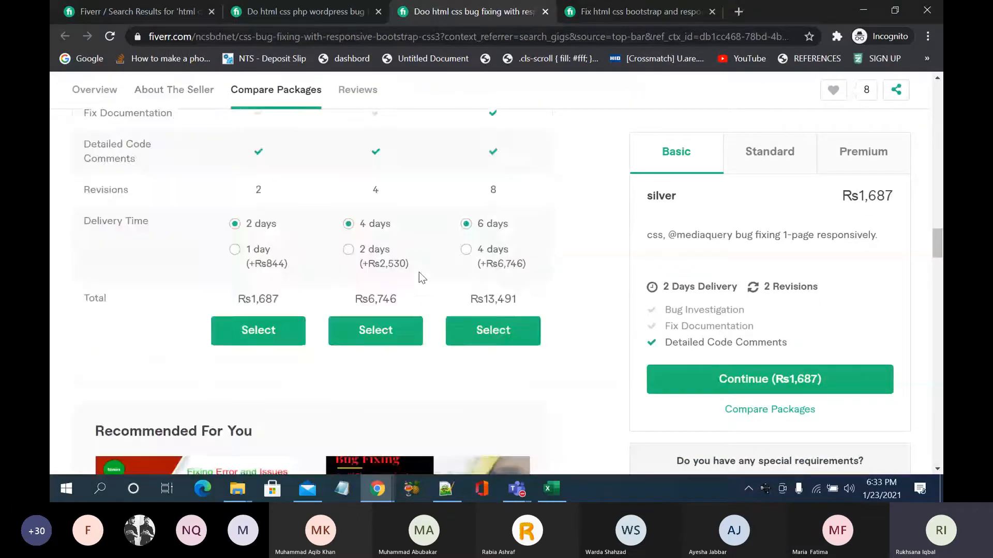
{"action": "scroll", "coordinate": [420, 279], "scroll_direction": "down", "scroll_amount": 1}
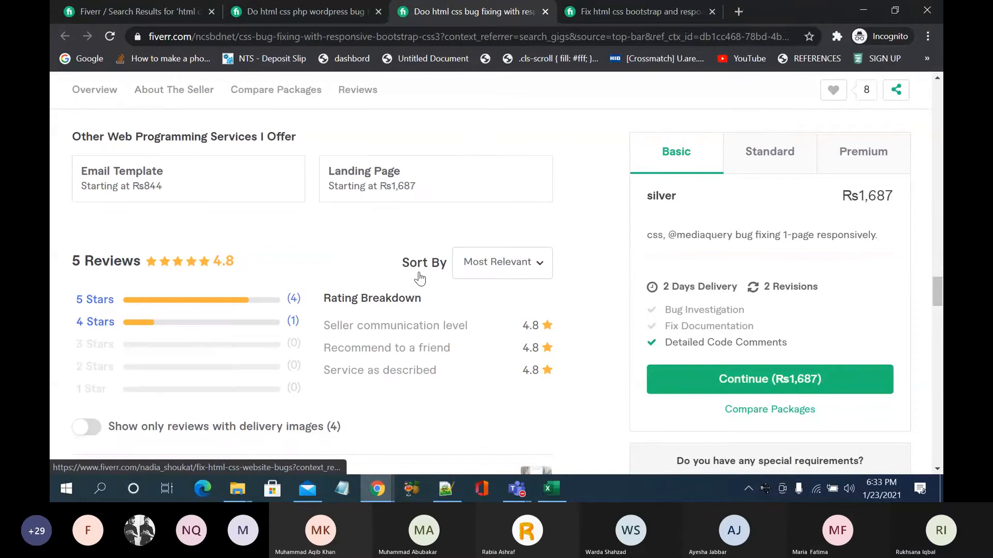
{"action": "scroll", "coordinate": [419, 277], "scroll_direction": "down", "scroll_amount": 15}
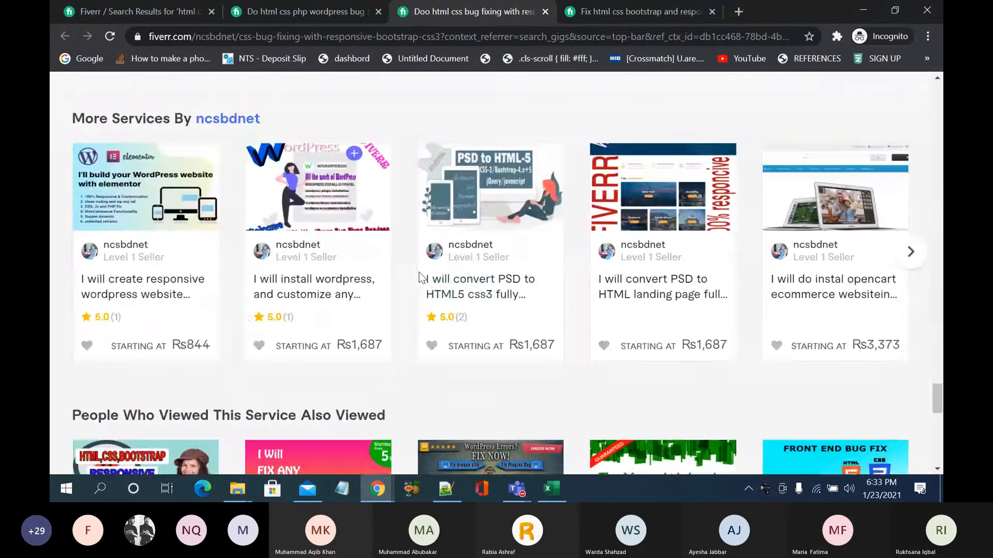
{"action": "scroll", "coordinate": [419, 277], "scroll_direction": "up", "scroll_amount": 3}
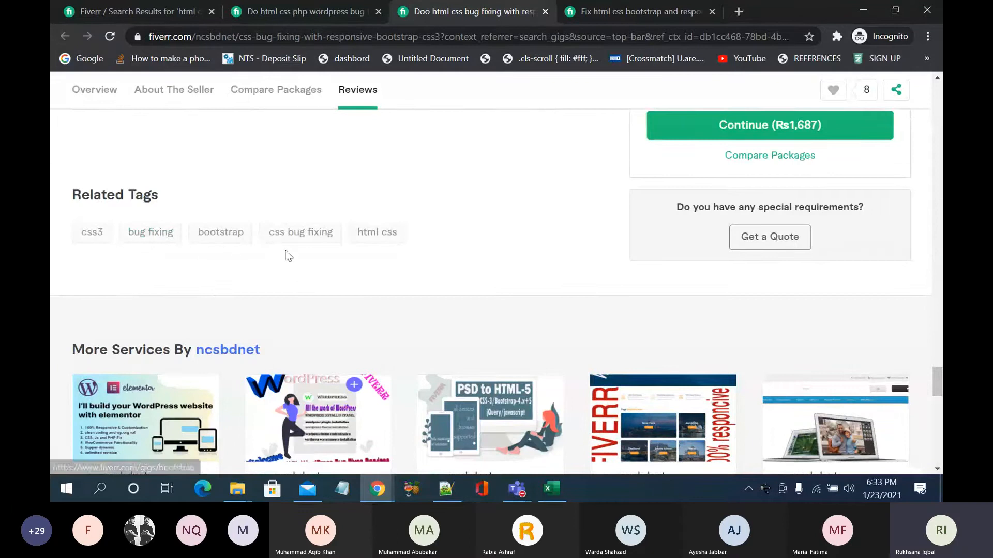
Step: Examine the related tags of the opened competitor gig about HTML CSS PHP WordPress bugs
{"action": "left_click", "coordinate": [342, 6]}
{"action": "scroll", "coordinate": [372, 189], "scroll_direction": "down", "scroll_amount": 20}
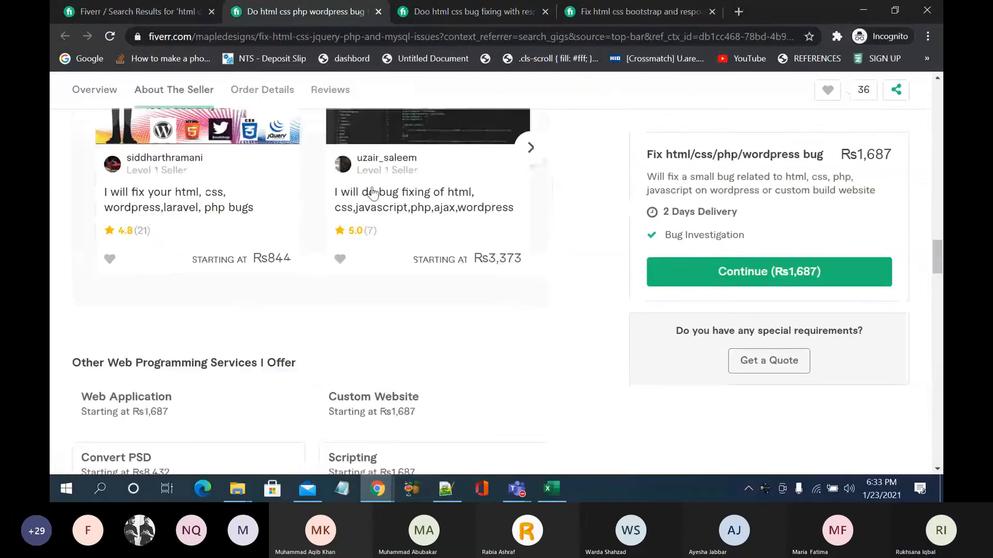
{"action": "scroll", "coordinate": [371, 187], "scroll_direction": "down", "scroll_amount": 13}
{"action": "scroll", "coordinate": [372, 191], "scroll_direction": "up", "scroll_amount": 6}
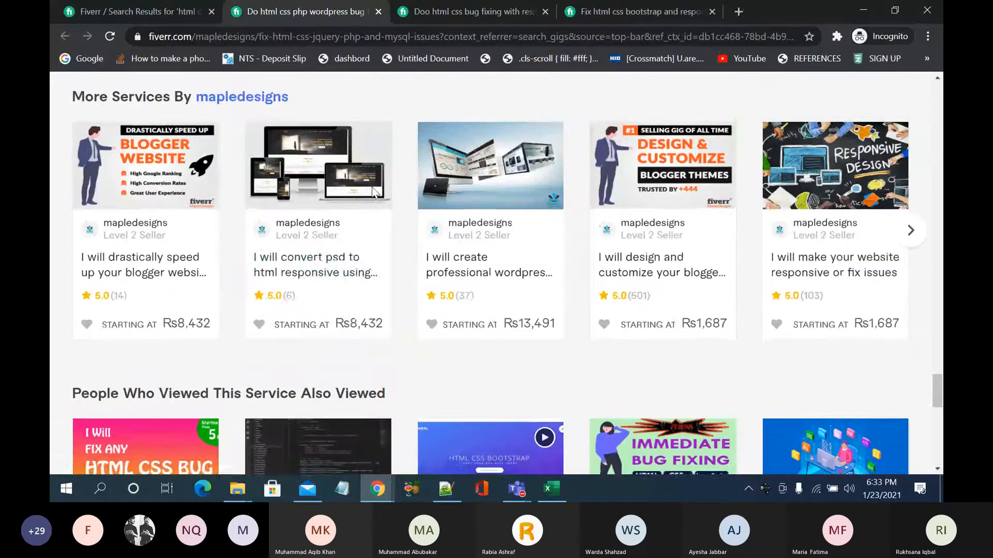
{"action": "scroll", "coordinate": [371, 193], "scroll_direction": "up", "scroll_amount": 4}
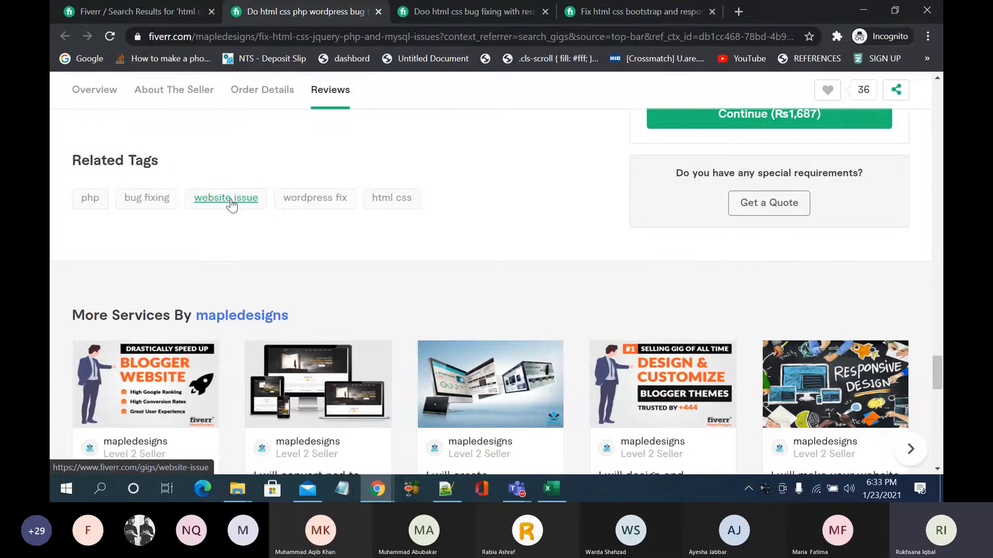
Step: Examine the related tags of the opened competitor gig about fixing HTML CSS Bootstrap and responsive issues
{"action": "left_click", "coordinate": [636, 11]}
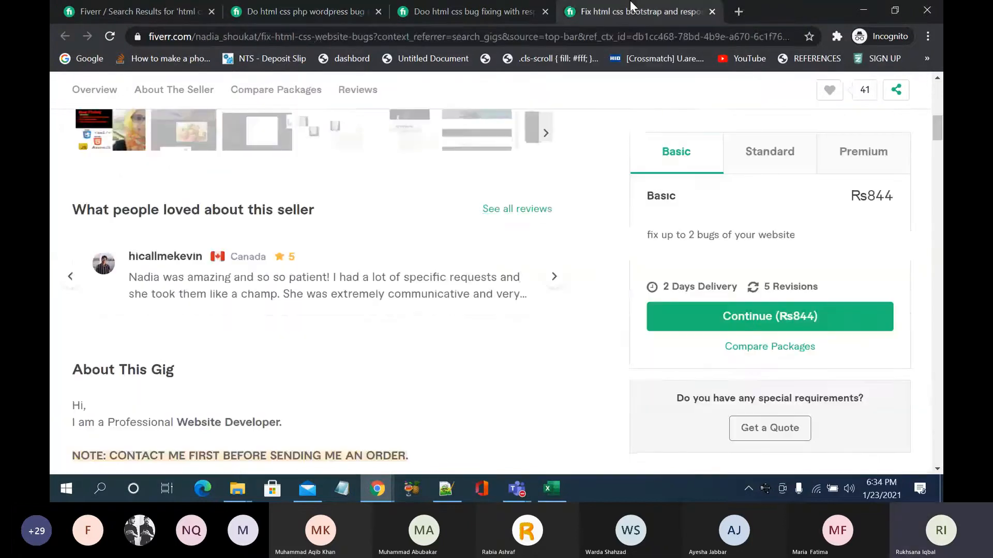
{"action": "left_click", "coordinate": [542, 212]}
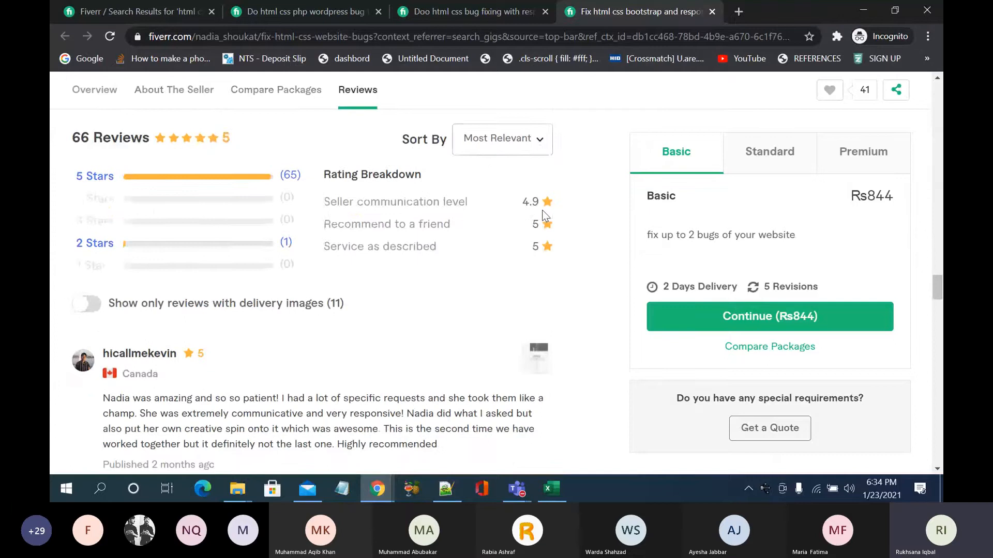
{"action": "scroll", "coordinate": [542, 210], "scroll_direction": "down", "scroll_amount": 20}
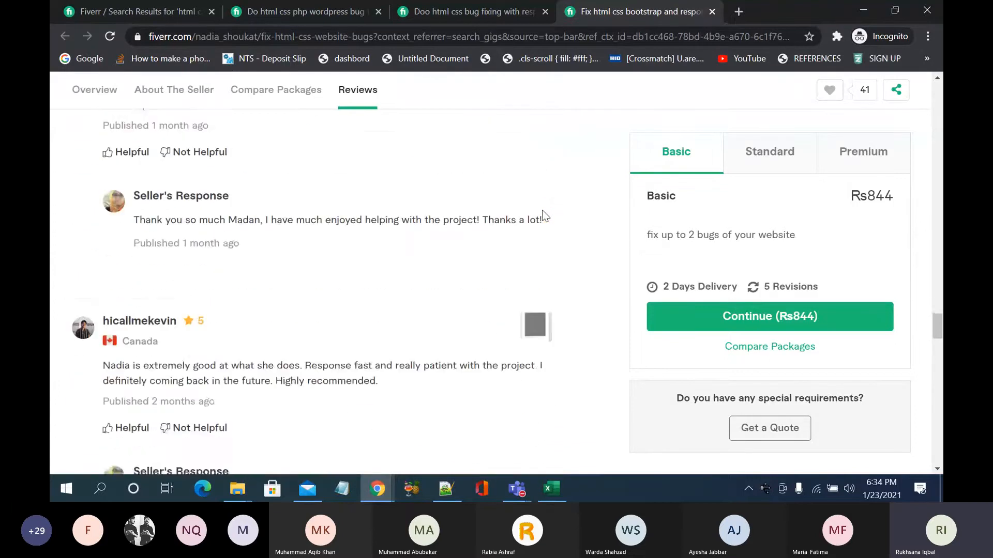
{"action": "scroll", "coordinate": [542, 210], "scroll_direction": "down", "scroll_amount": 2}
{"action": "left_click", "coordinate": [553, 490]}
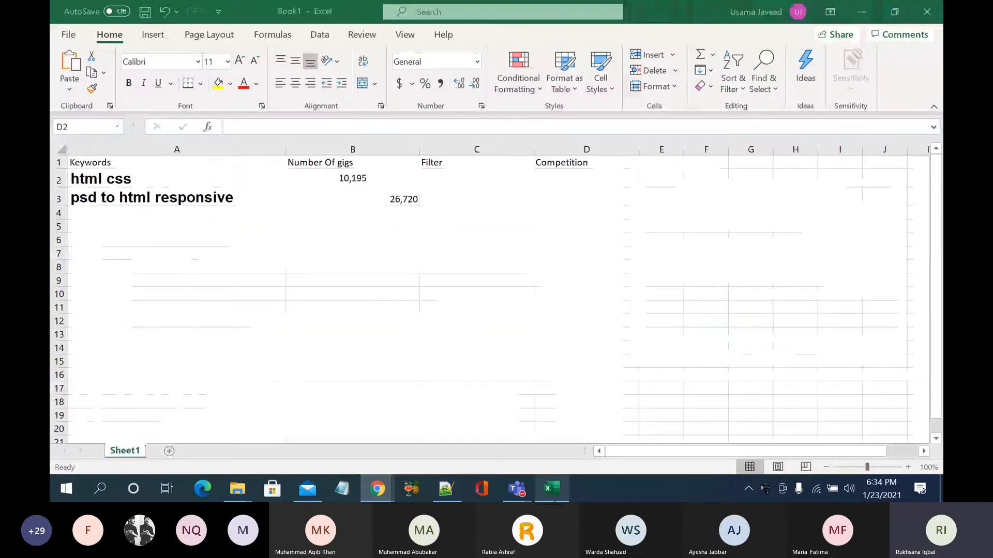
{"action": "left_click", "coordinate": [553, 491]}
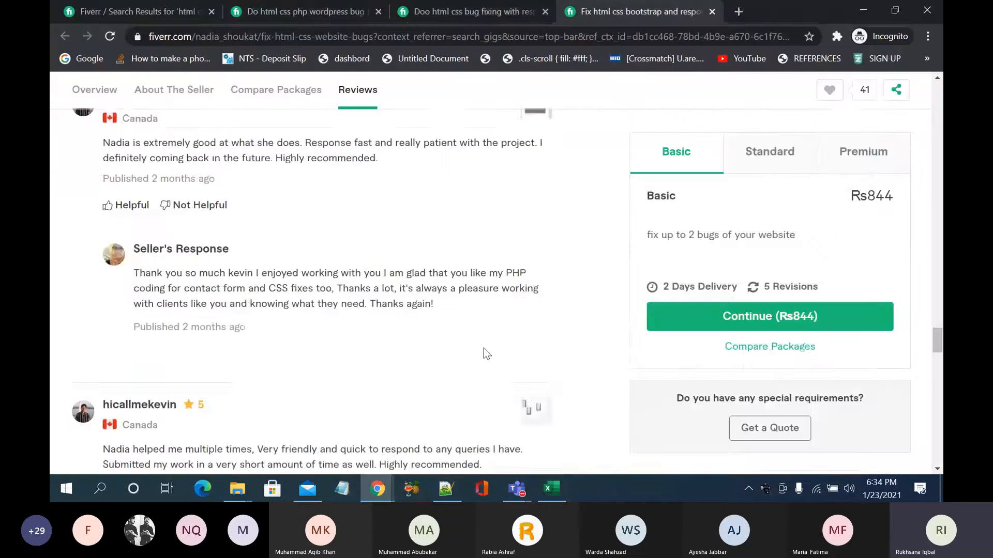
{"action": "scroll", "coordinate": [478, 349], "scroll_direction": "down", "scroll_amount": 5}
{"action": "scroll", "coordinate": [475, 346], "scroll_direction": "down", "scroll_amount": 6}
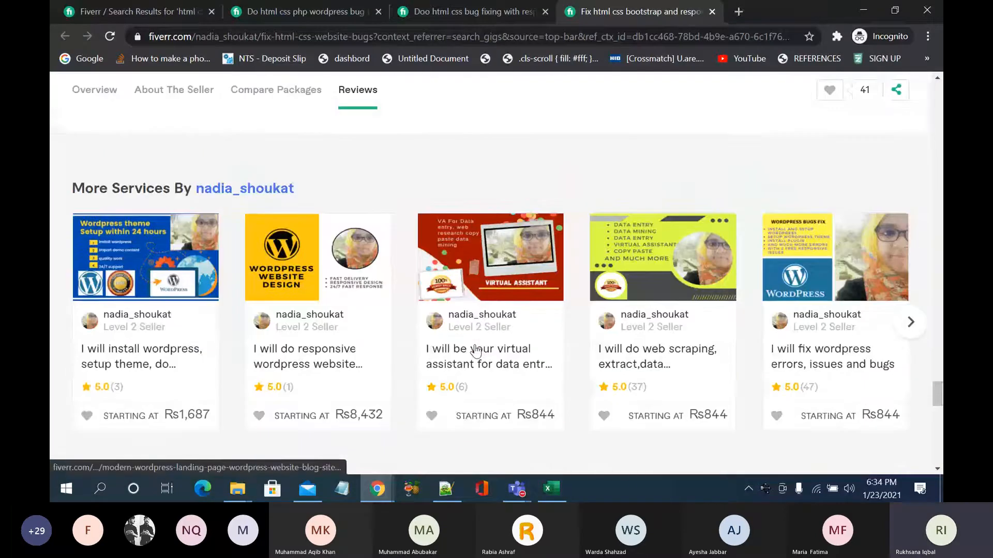
{"action": "scroll", "coordinate": [476, 352], "scroll_direction": "up", "scroll_amount": 3}
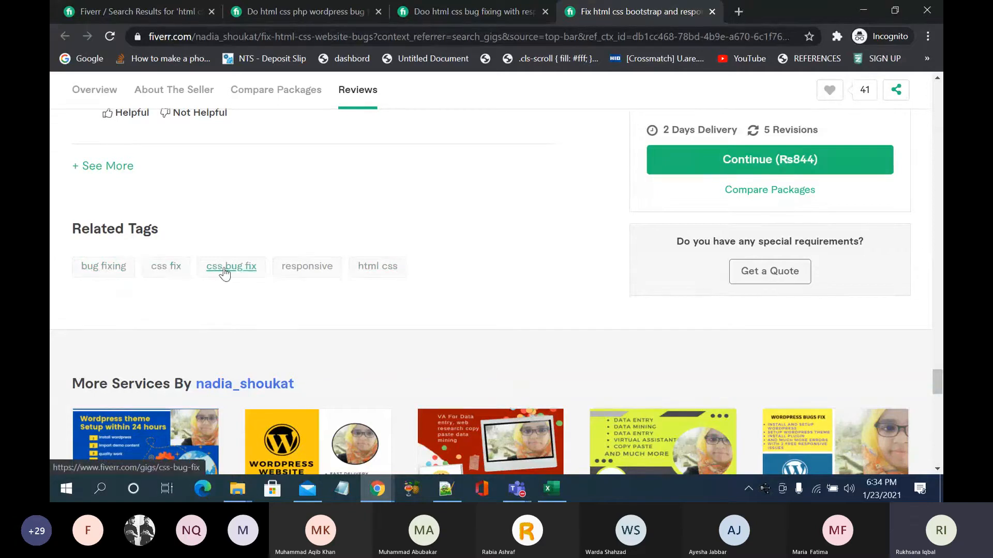
Step: Return to the new gig form and replace the "css" search tag with "bug fix"
{"action": "left_click", "coordinate": [333, 11]}
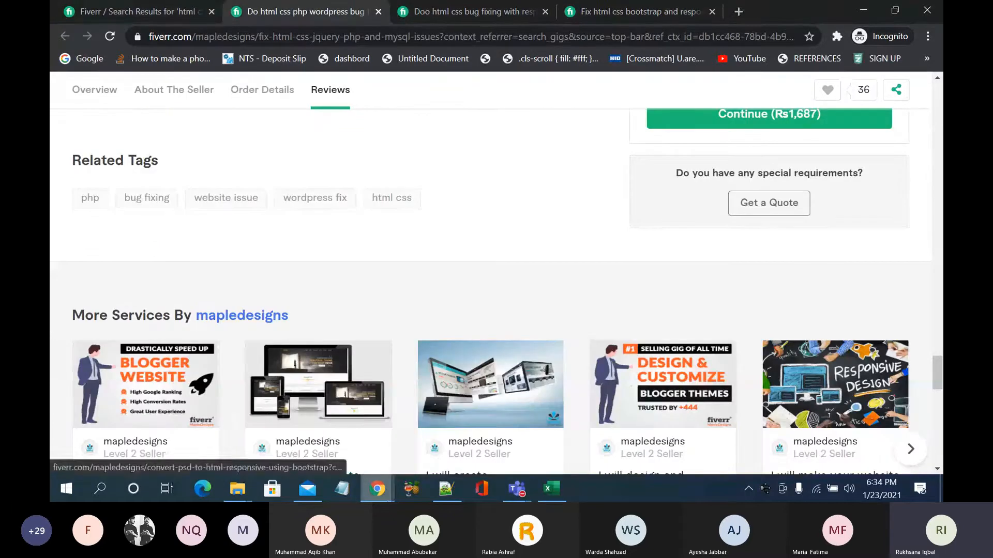
{"action": "mouse_move", "coordinate": [377, 488]}
{"action": "left_click", "coordinate": [321, 417]}
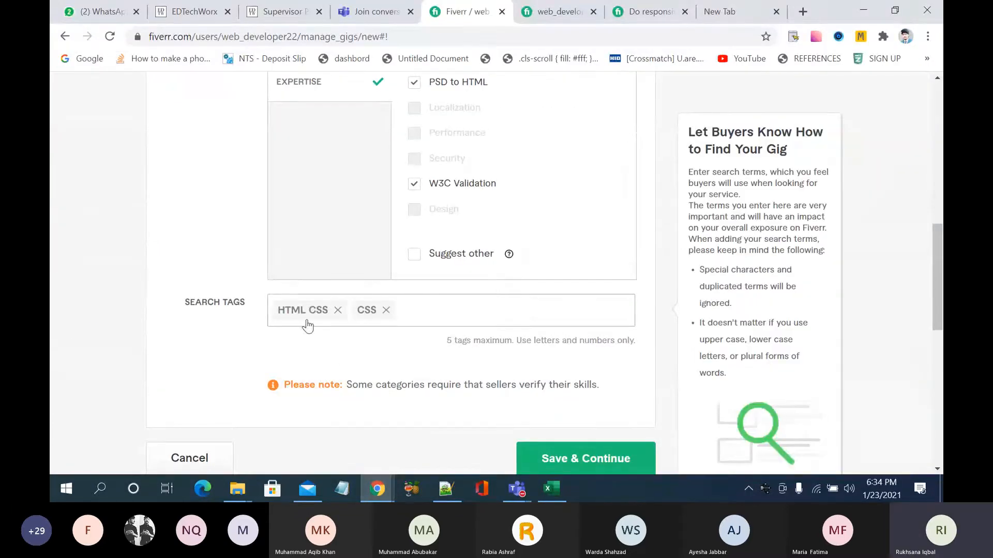
{"action": "left_click", "coordinate": [385, 310]}
{"action": "type", "text": "b"}
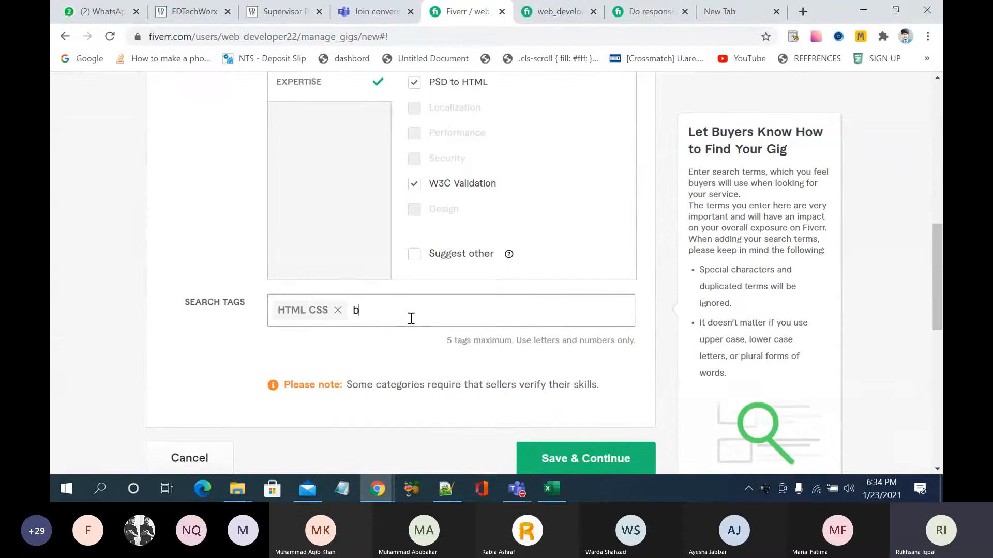
{"action": "type", "text": "ug fix"}
{"action": "key", "text": "Return"}
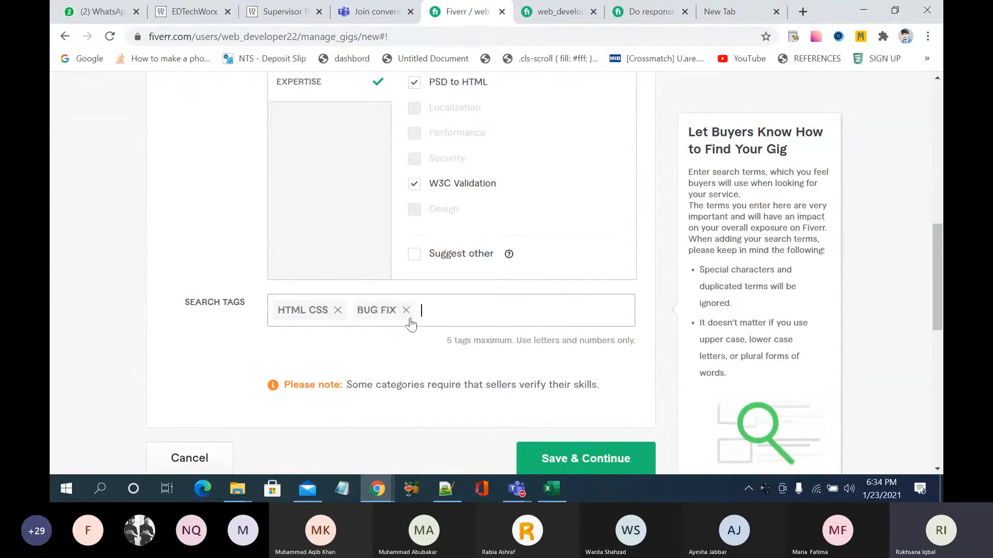
Step: Review the seller's existing gig for responsive website development using html css
{"action": "left_click", "coordinate": [571, 10]}
{"action": "left_click", "coordinate": [646, 12]}
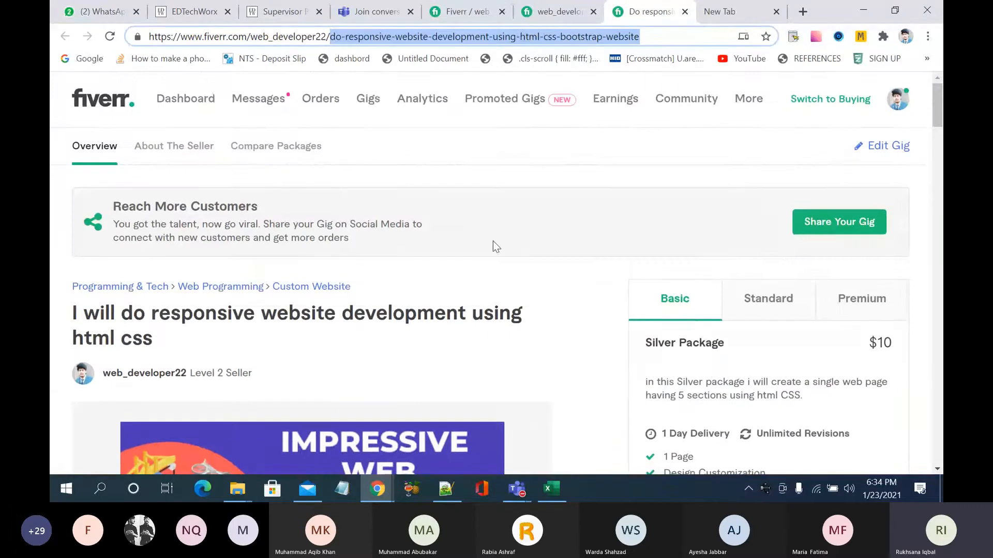
{"action": "scroll", "coordinate": [492, 241], "scroll_direction": "down", "scroll_amount": 2}
{"action": "scroll", "coordinate": [492, 241], "scroll_direction": "down", "scroll_amount": 2}
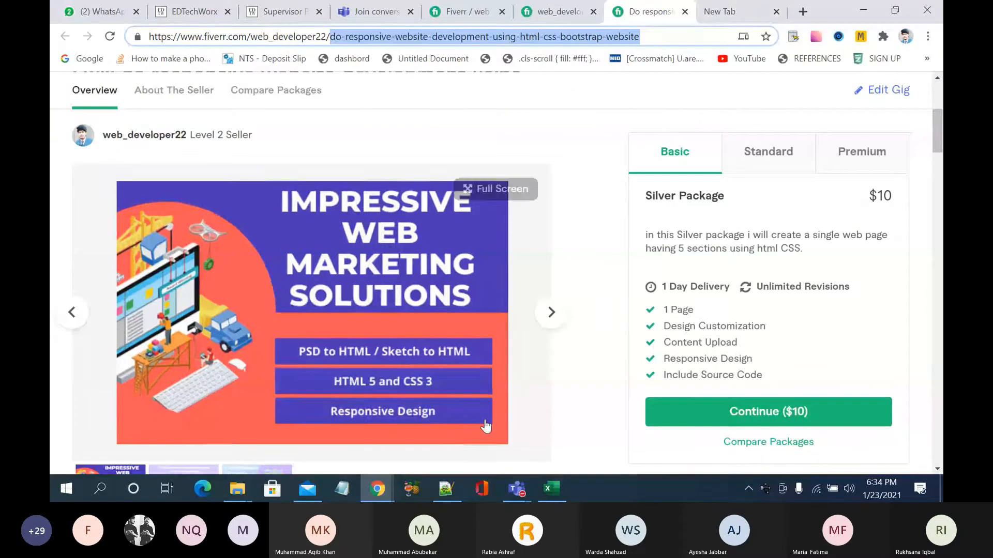
Step: Compare the related tags of the competitor gigs again in the incognito window and look over the "html css" search results
{"action": "mouse_move", "coordinate": [380, 487]}
{"action": "left_click", "coordinate": [442, 424]}
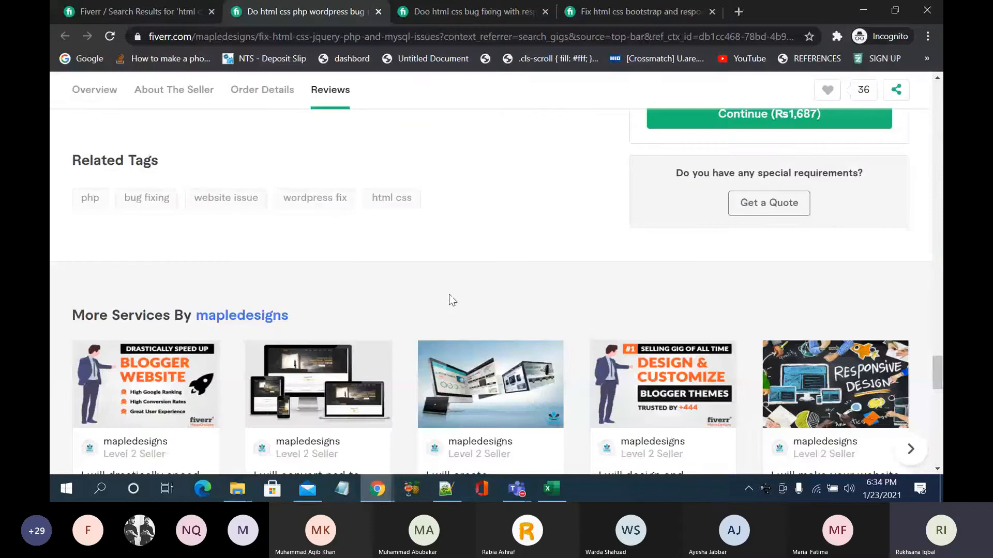
{"action": "left_click", "coordinate": [654, 8]}
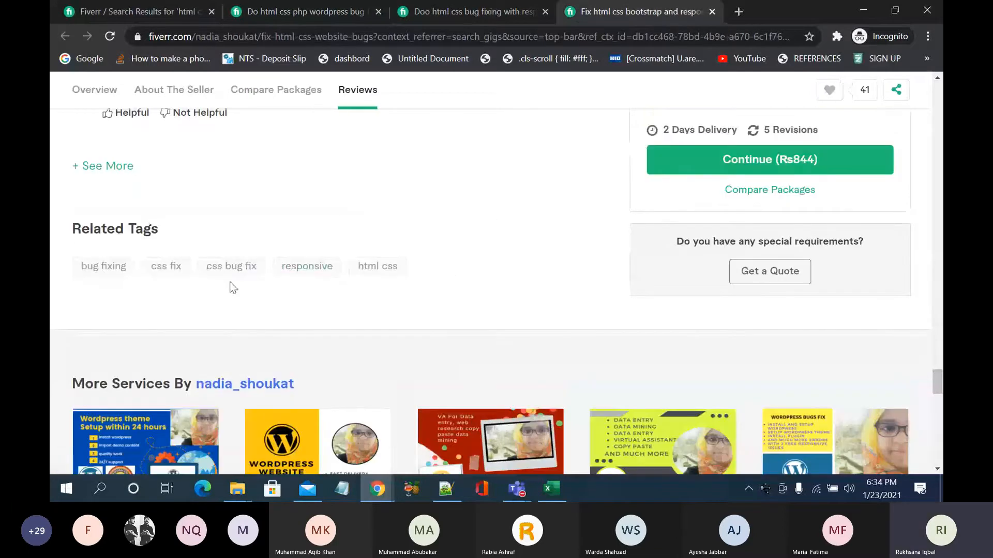
{"action": "left_click", "coordinate": [154, 12]}
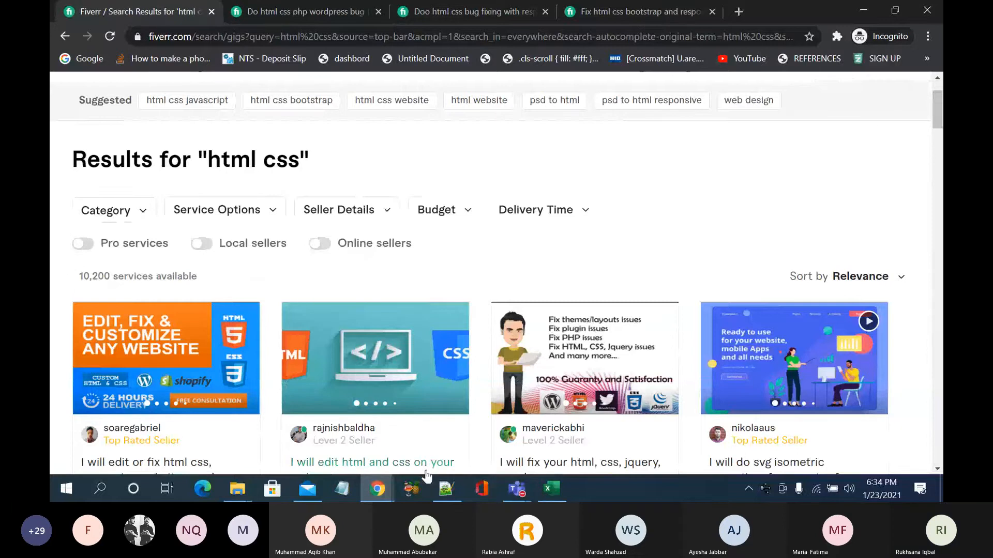
{"action": "scroll", "coordinate": [429, 448], "scroll_direction": "down", "scroll_amount": 6}
Step: Go back to the new gig form and replace the "bug fix" search tag with "bug fixing"
{"action": "mouse_move", "coordinate": [377, 489]}
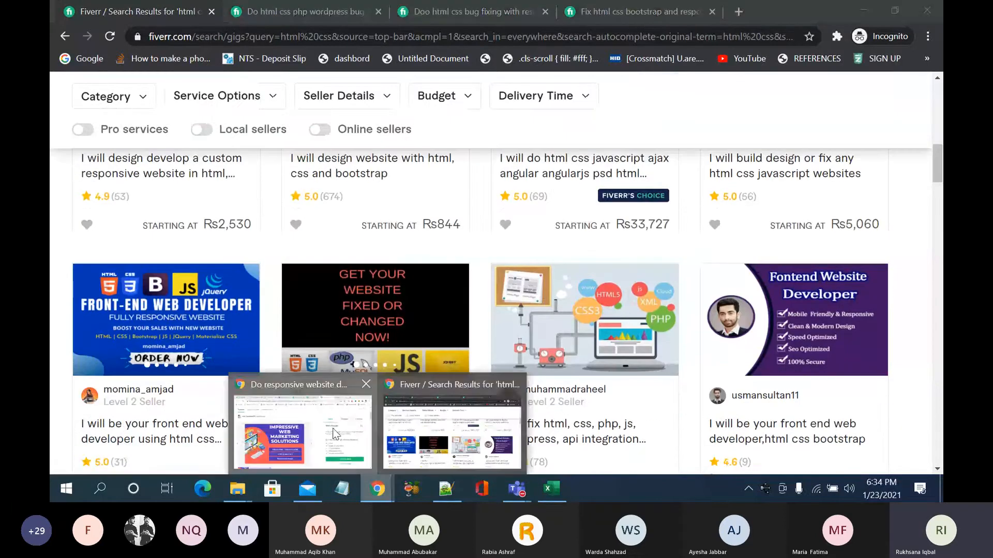
{"action": "left_click", "coordinate": [333, 428]}
{"action": "scroll", "coordinate": [331, 259], "scroll_direction": "down", "scroll_amount": 4}
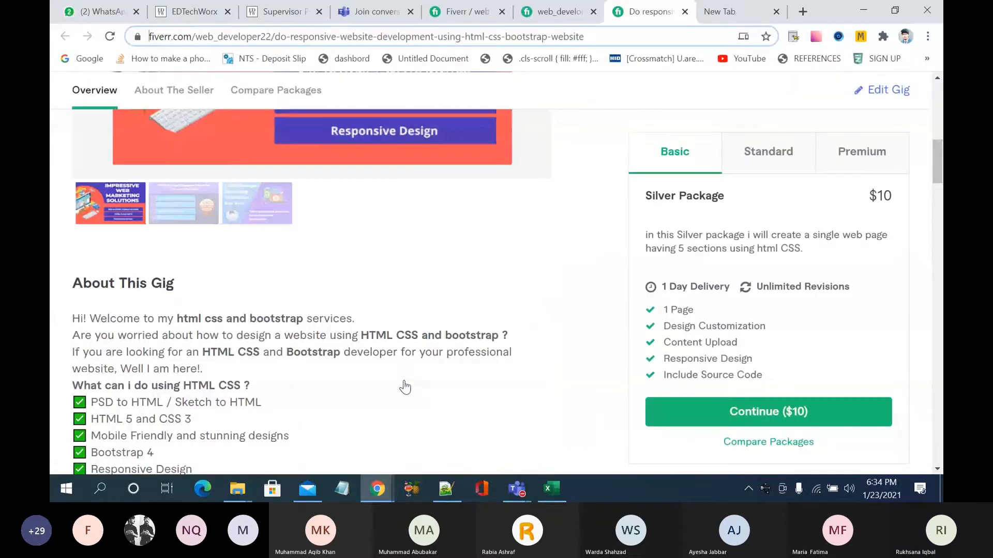
{"action": "left_click", "coordinate": [541, 11]}
{"action": "left_click", "coordinate": [460, 11]}
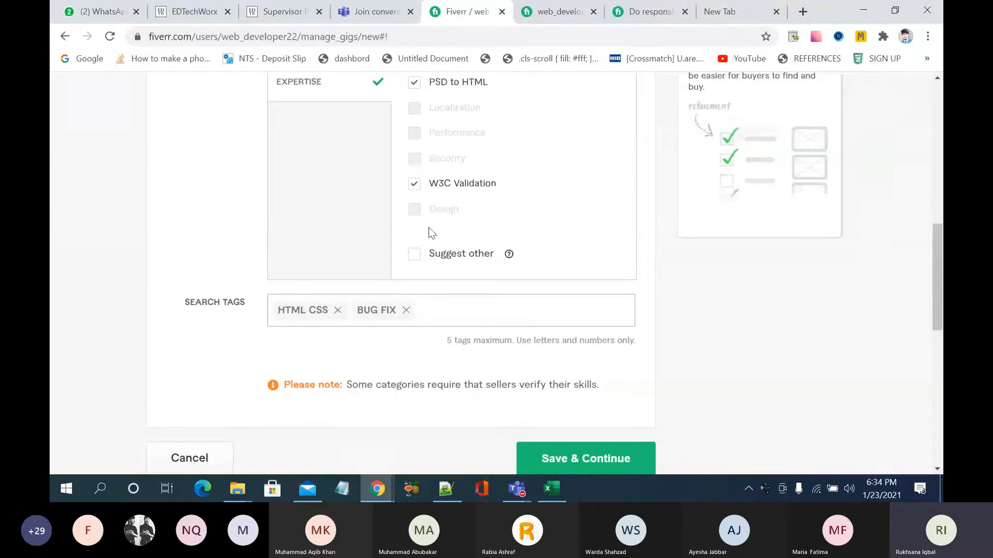
{"action": "key", "text": "BackSpace"}
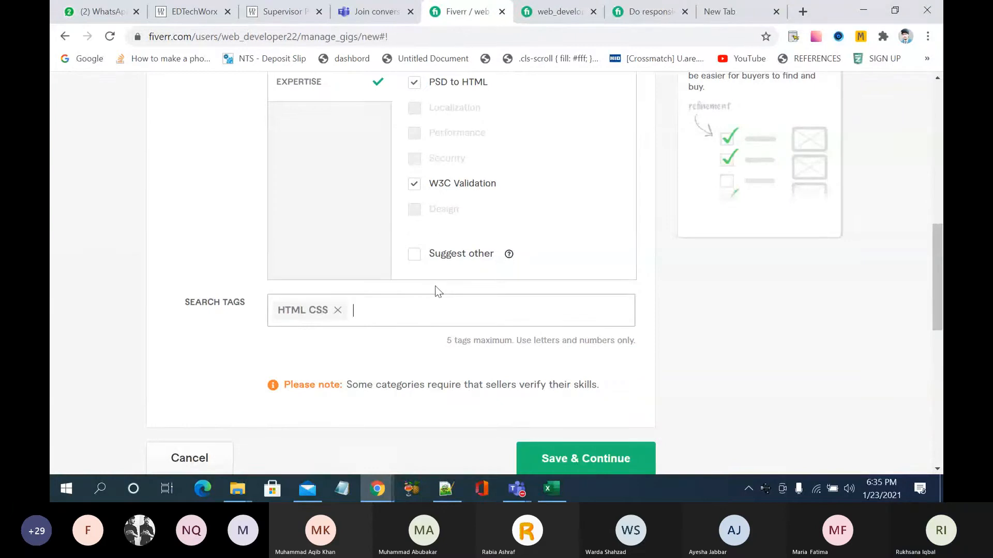
{"action": "type", "text": "bug fixing"}
{"action": "key", "text": "Return"}
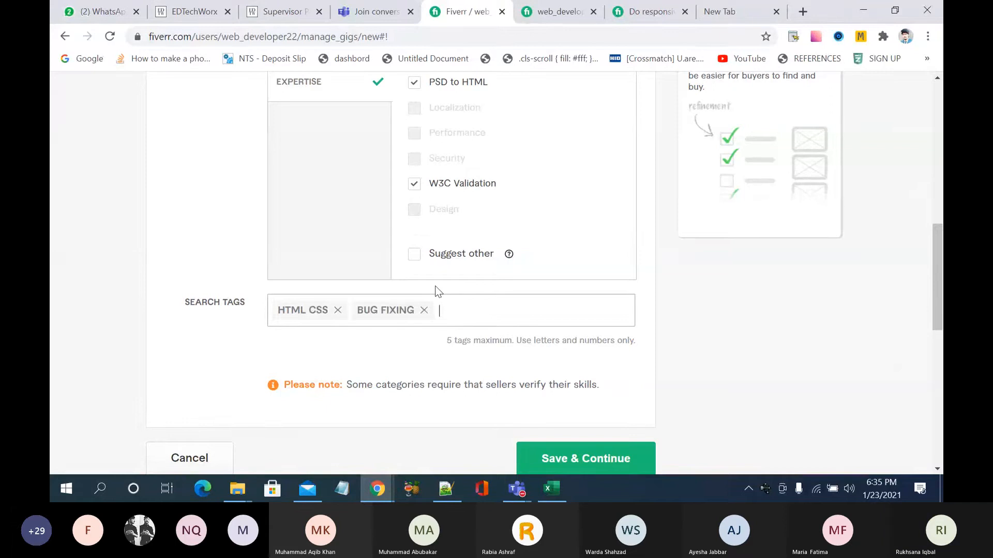
Step: Try "css" and "issue" as further search tags, clearing each entry without adding a tag
{"action": "type", "text": "css"}
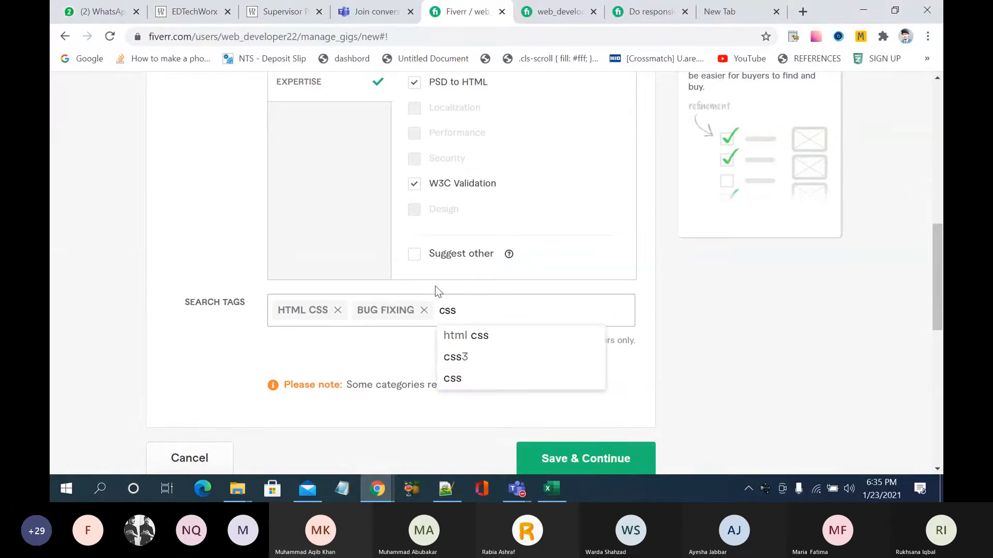
{"action": "key", "text": "BackSpace"}
{"action": "key", "text": "BackSpace"}
{"action": "key", "text": "BackSpace"}
{"action": "key", "text": "BackSpace"}
{"action": "type", "text": "issue"}
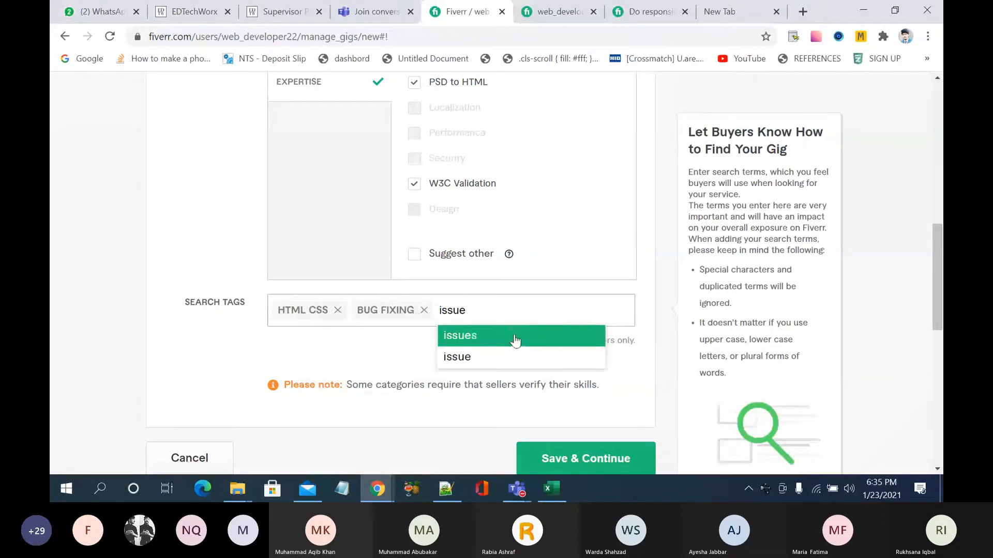
{"action": "key", "text": "BackSpace"}
{"action": "key", "text": "BackSpace"}
{"action": "key", "text": "BackSpace"}
{"action": "key", "text": "BackSpace"}
{"action": "key", "text": "BackSpace"}
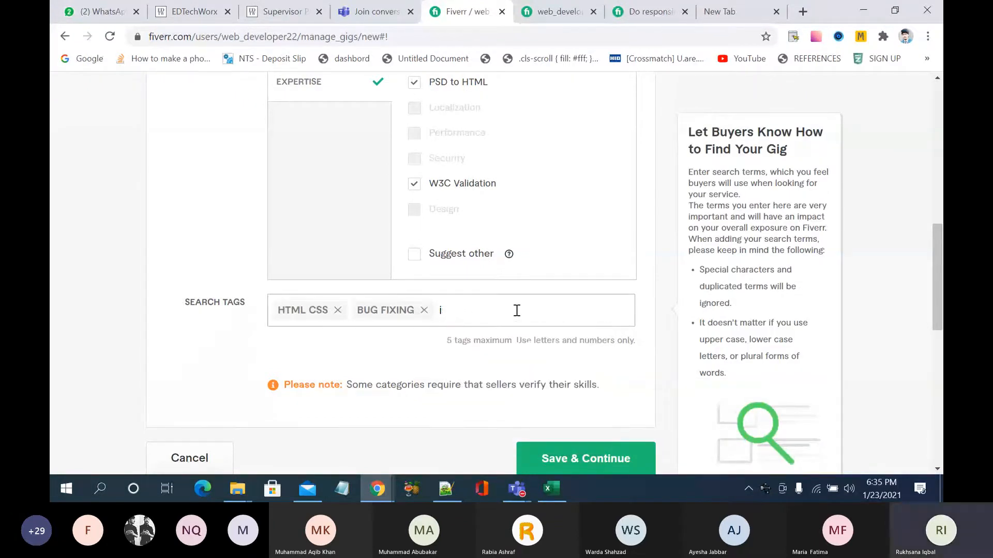
Step: Add "css issues" as a search tag for the new gig
{"action": "type", "text": "css issues"}
{"action": "key", "text": "Return"}
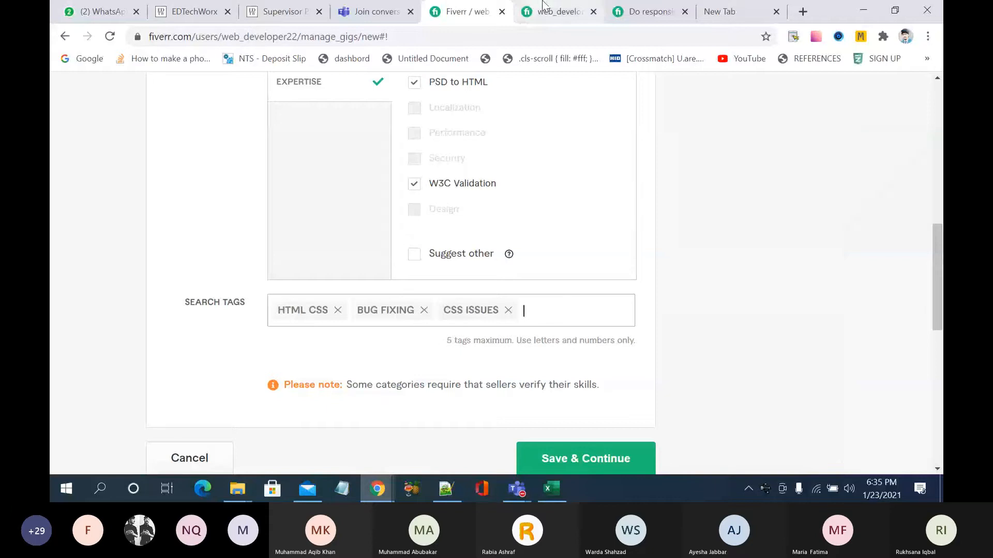
Step: Compare the related tags on the competitor gigs in the incognito window for further tag ideas
{"action": "left_click", "coordinate": [558, 11]}
{"action": "left_click", "coordinate": [631, 12]}
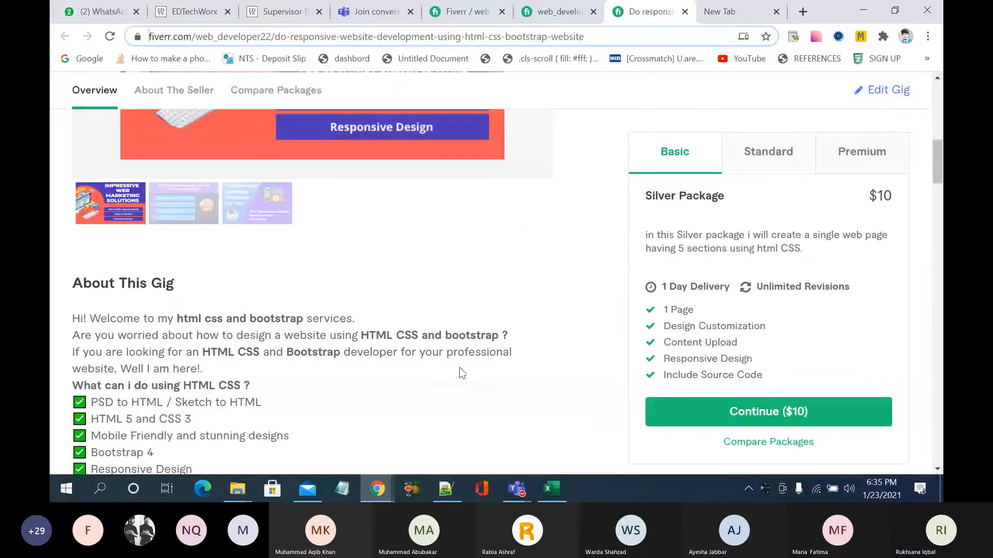
{"action": "key", "text": "alt+Tab"}
{"action": "left_click", "coordinate": [640, 12]}
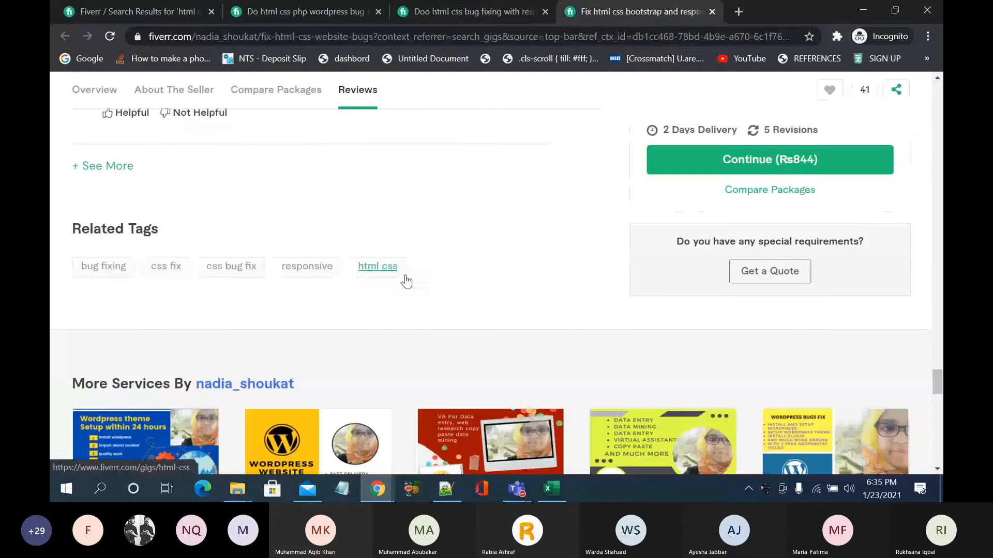
{"action": "left_click", "coordinate": [520, 13]}
{"action": "left_click", "coordinate": [337, 14]}
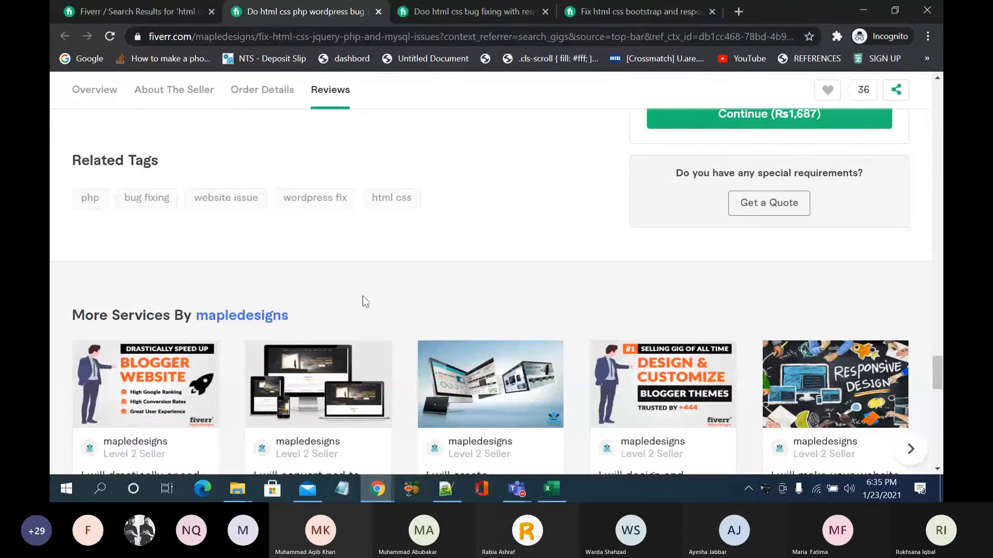
Step: Return to the new gig form and replace the "css issues" search tag with "css issue"
{"action": "mouse_move", "coordinate": [380, 489]}
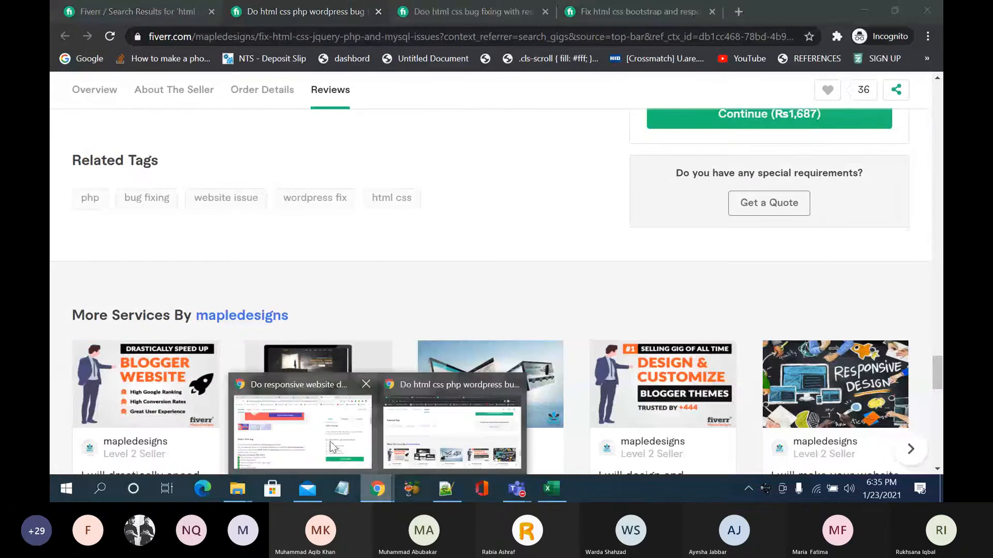
{"action": "left_click", "coordinate": [311, 431]}
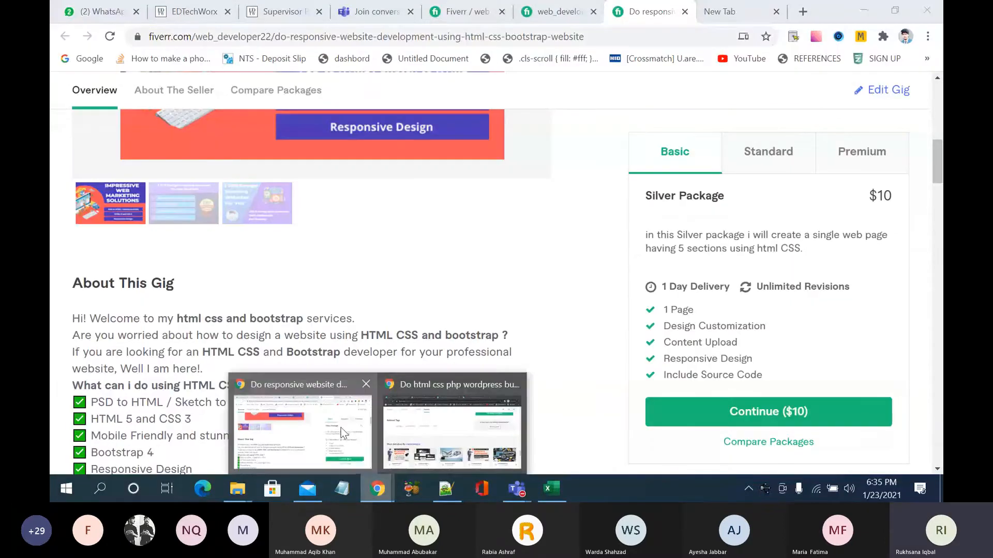
{"action": "left_click", "coordinate": [477, 14]}
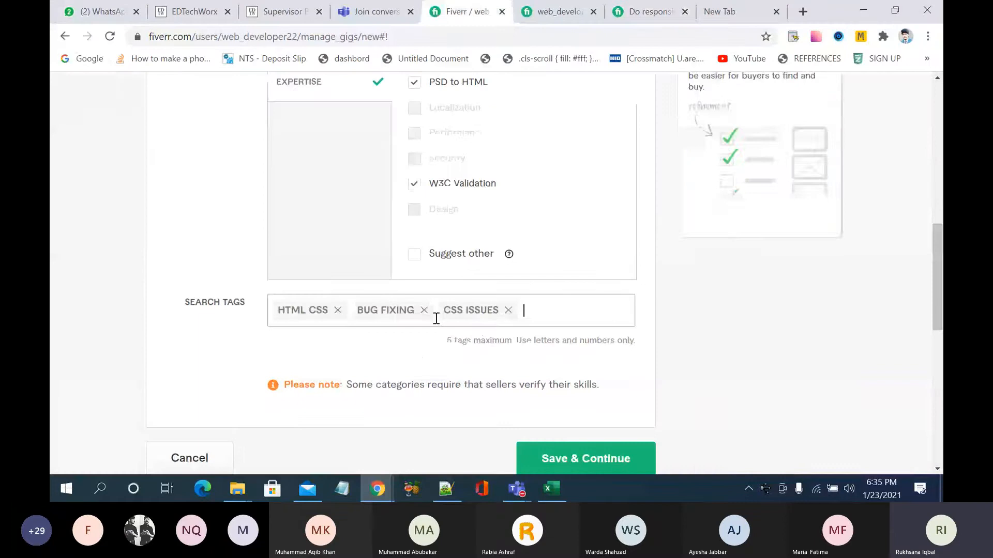
{"action": "left_click", "coordinate": [507, 311]}
{"action": "type", "text": "cs"}
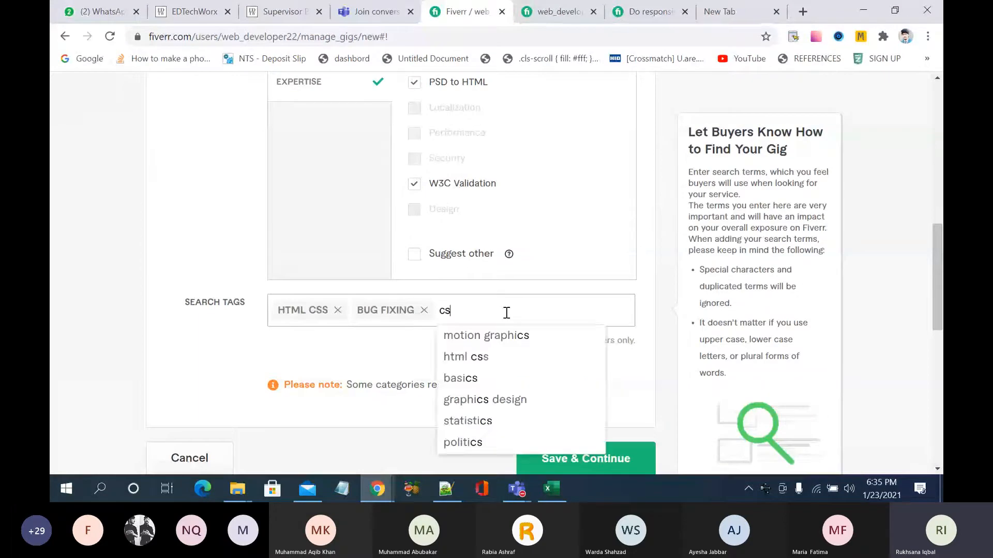
{"action": "type", "text": "s issue"}
{"action": "key", "text": "Return"}
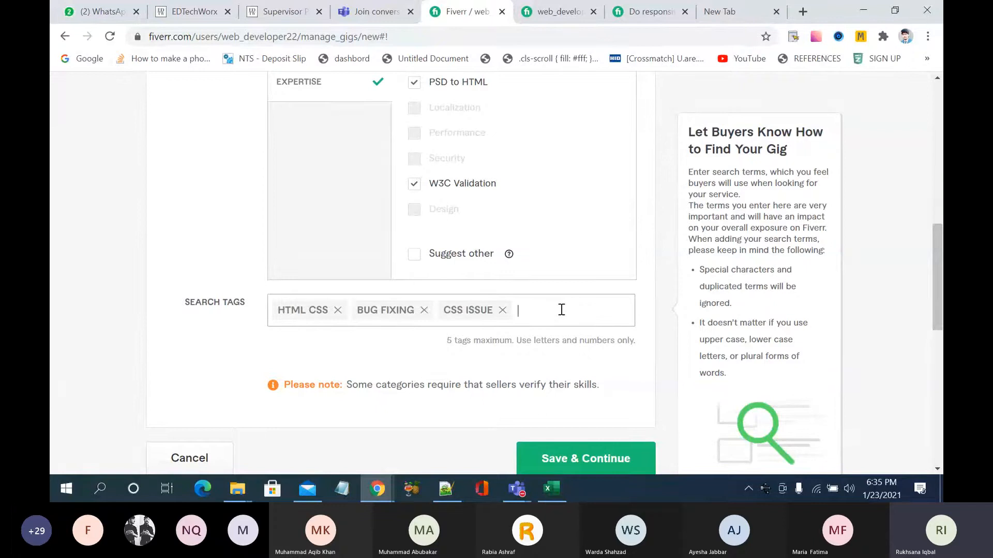
Step: Add "html css fix" as the fourth search tag
{"action": "type", "text": "htm"}
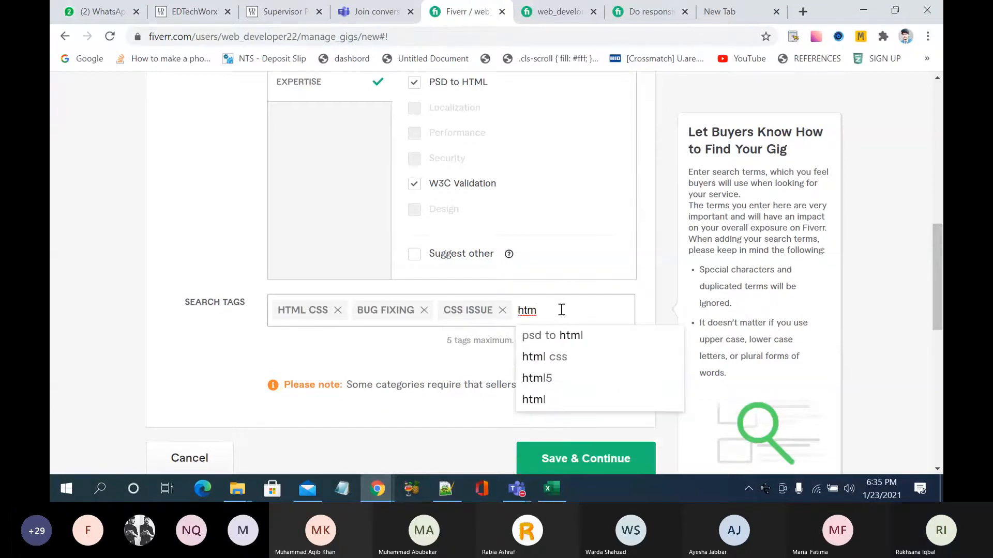
{"action": "type", "text": "l css fix"}
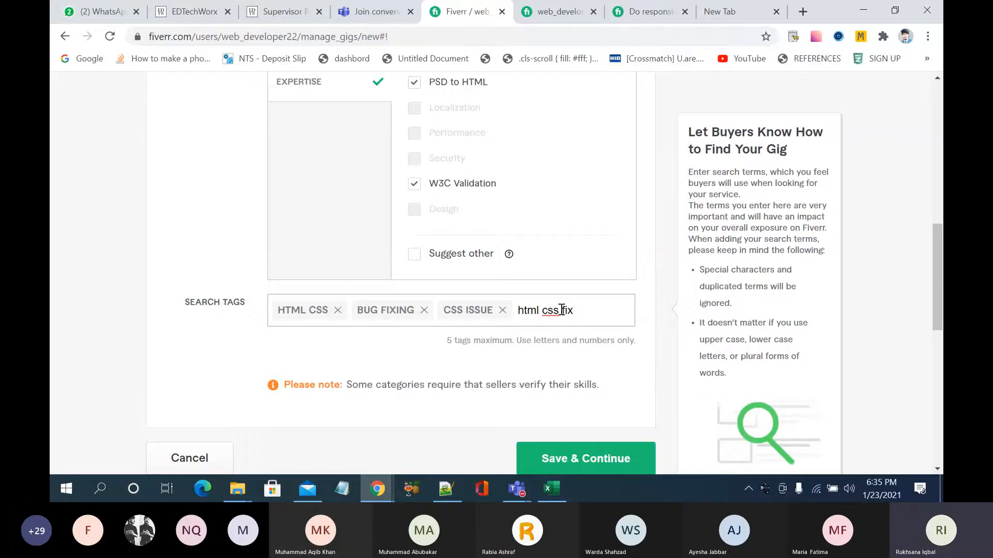
{"action": "key", "text": "Return"}
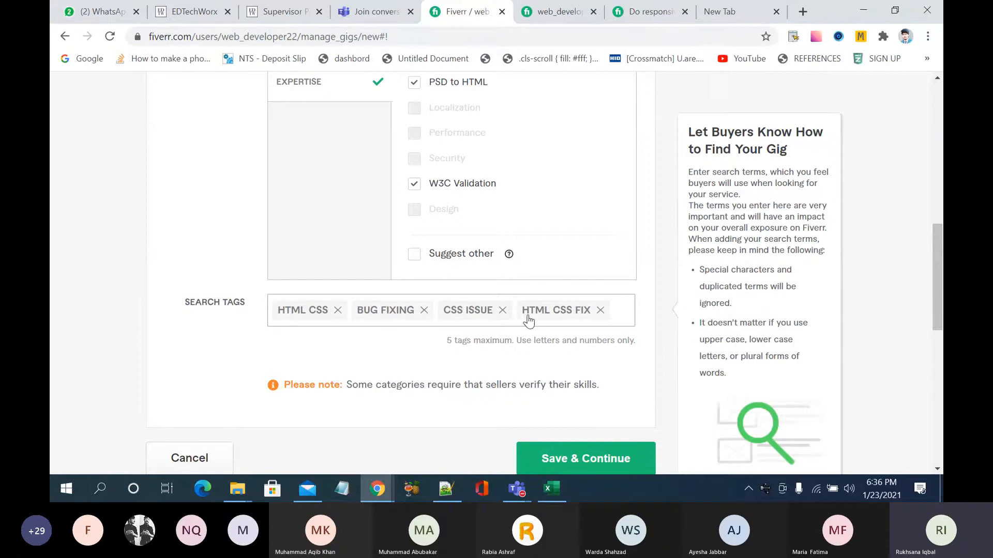
Step: Switch to the incognito window and look up Fiverr's search suggestions for "issue"
{"action": "left_click", "coordinate": [572, 13]}
{"action": "left_click", "coordinate": [644, 12]}
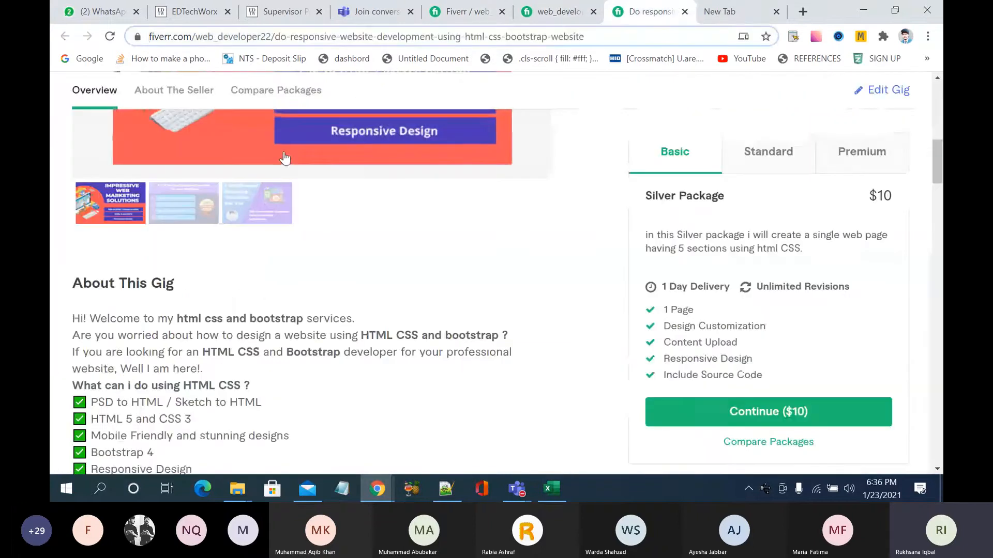
{"action": "mouse_move", "coordinate": [376, 488]}
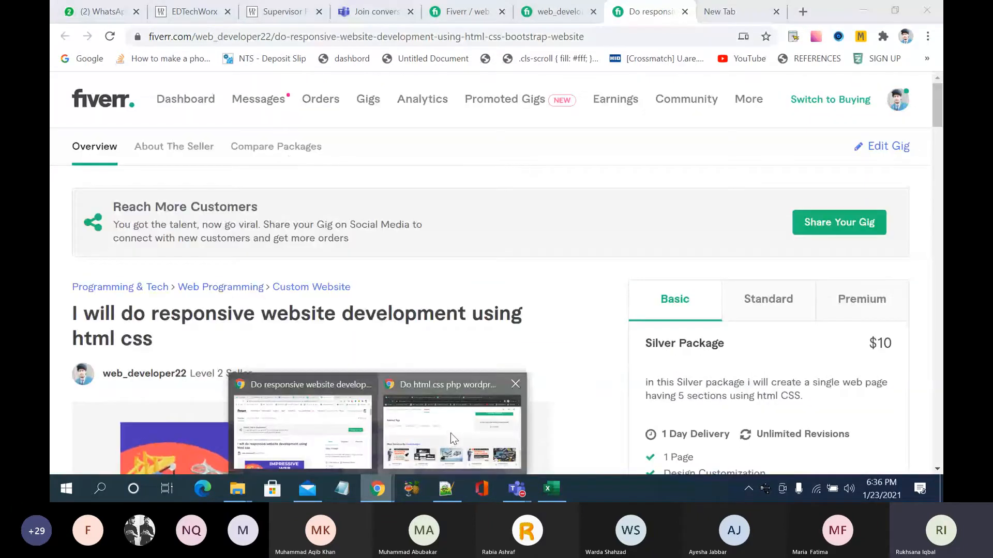
{"action": "left_click", "coordinate": [451, 433]}
{"action": "scroll", "coordinate": [392, 239], "scroll_direction": "up", "scroll_amount": 2}
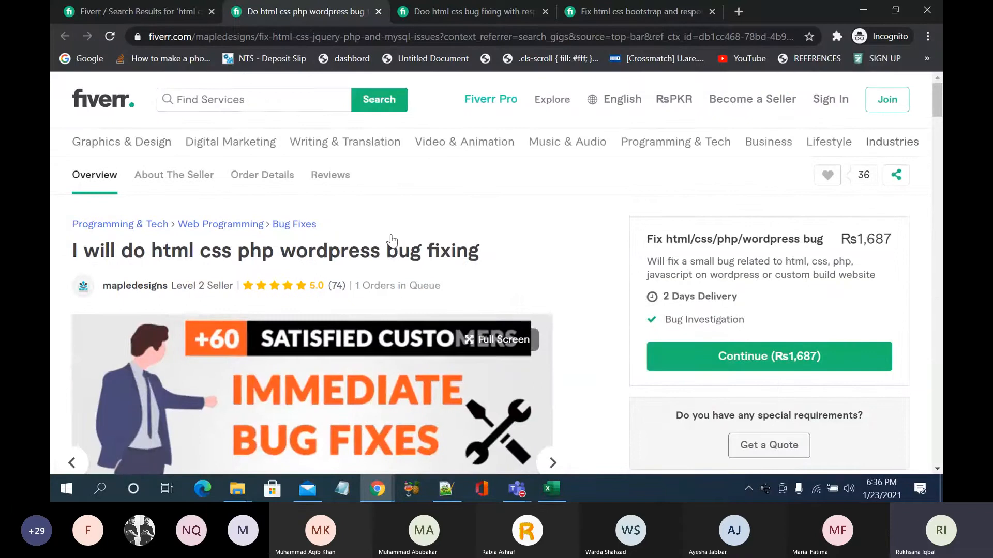
{"action": "left_click", "coordinate": [284, 110]}
{"action": "type", "text": "issue"}
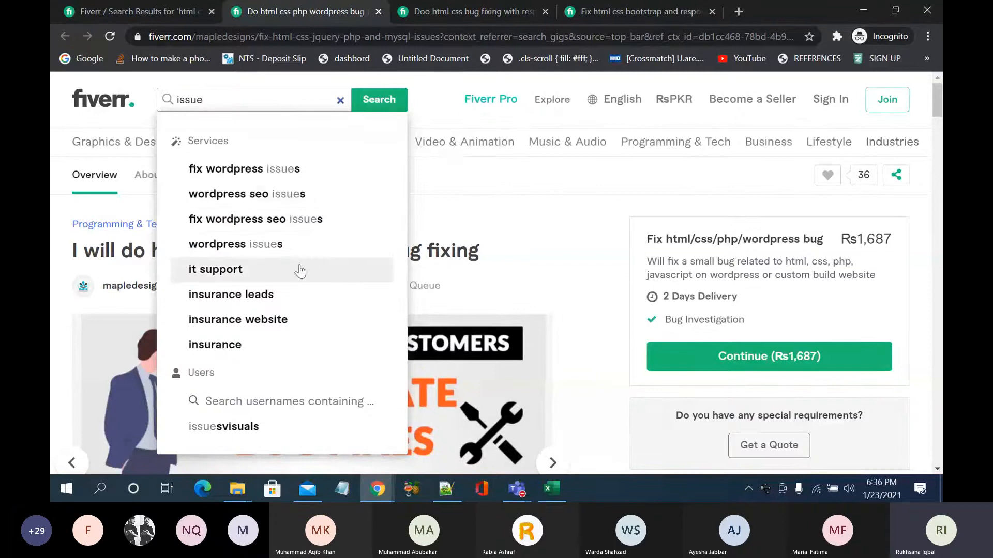
Step: Replace the query and search Fiverr for "html css issues"
{"action": "left_click", "coordinate": [340, 101]}
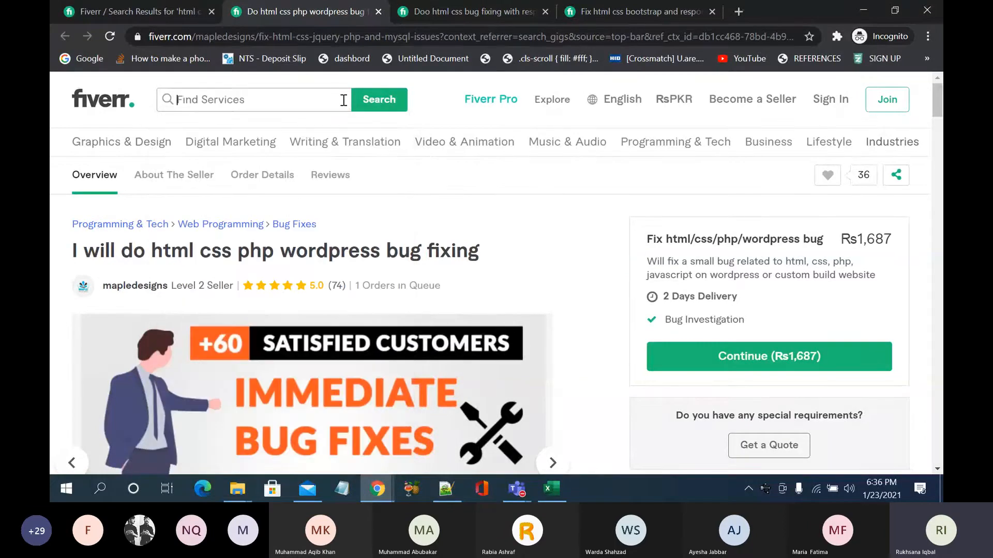
{"action": "type", "text": "html issue"}
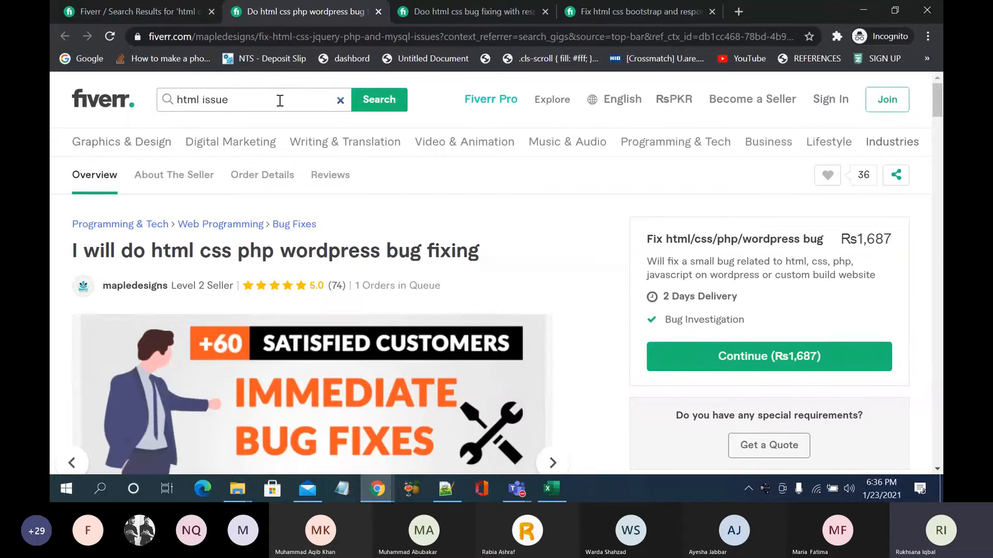
{"action": "key", "text": "BackSpace"}
{"action": "key", "text": "BackSpace"}
{"action": "key", "text": "BackSpace"}
{"action": "type", "text": "issue"}
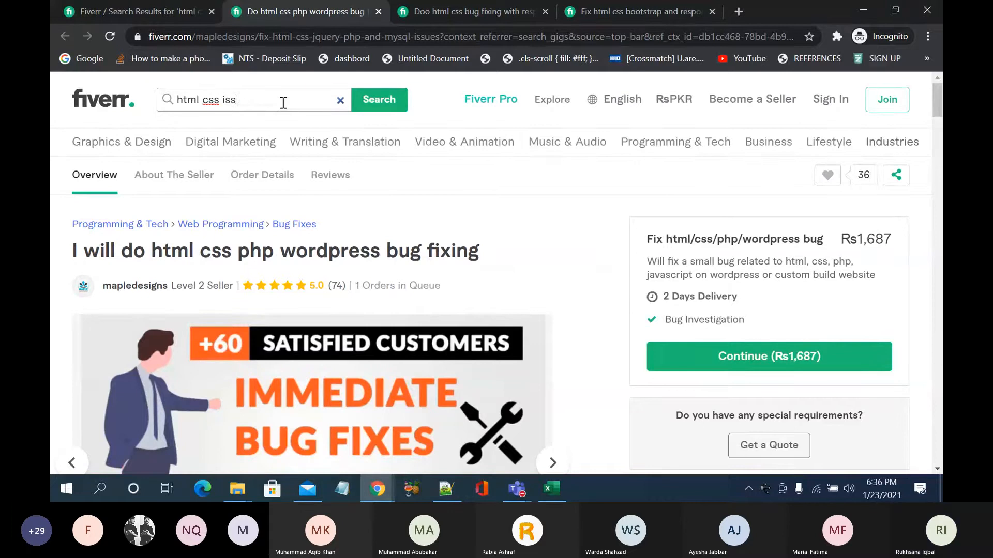
{"action": "type", "text": "ues"}
{"action": "key", "text": "Return"}
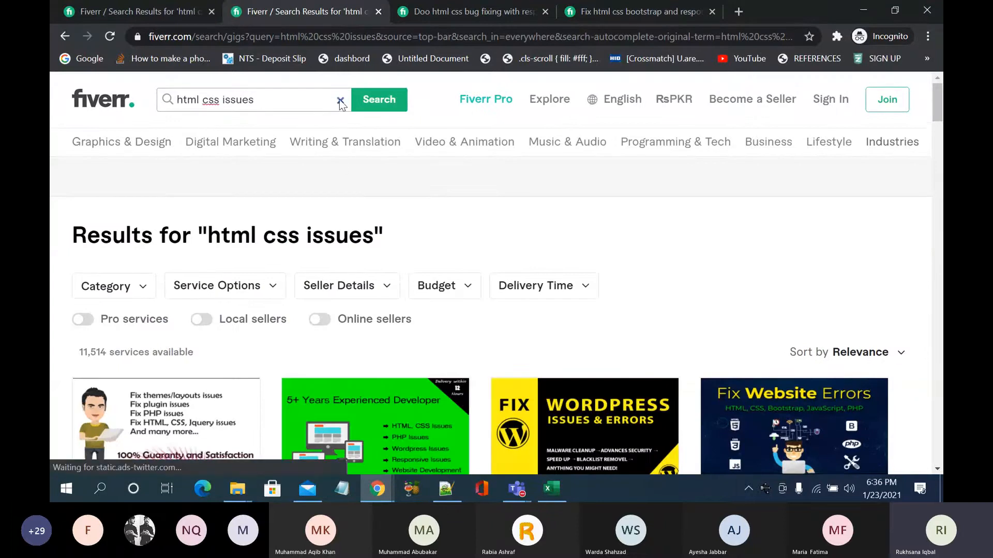
Step: Clear the previous query and check the search suggestions for "html" and "html css"
{"action": "left_click", "coordinate": [340, 101]}
{"action": "type", "text": "html css issuesht"}
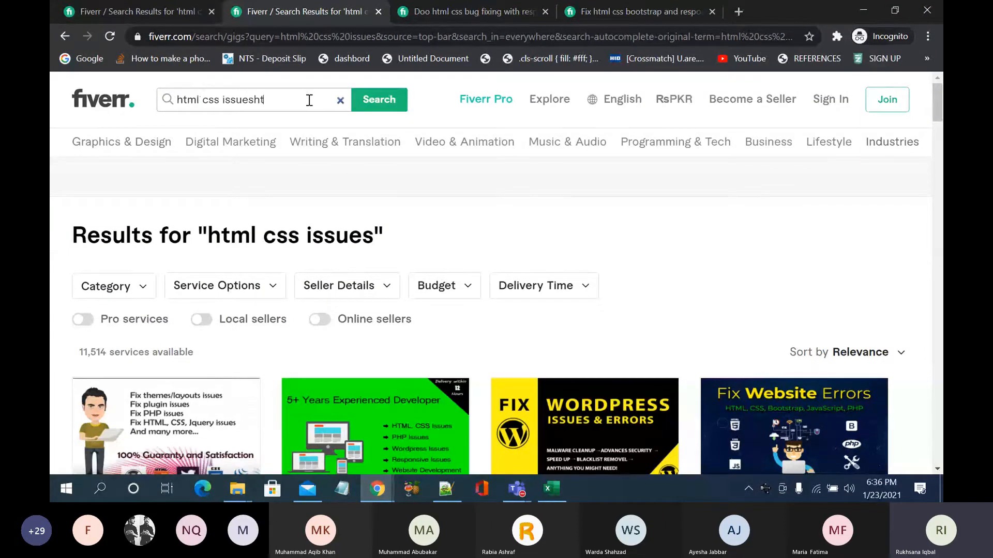
{"action": "key", "text": "ctrl+a"}
{"action": "key", "text": "BackSpace"}
{"action": "type", "text": "html"}
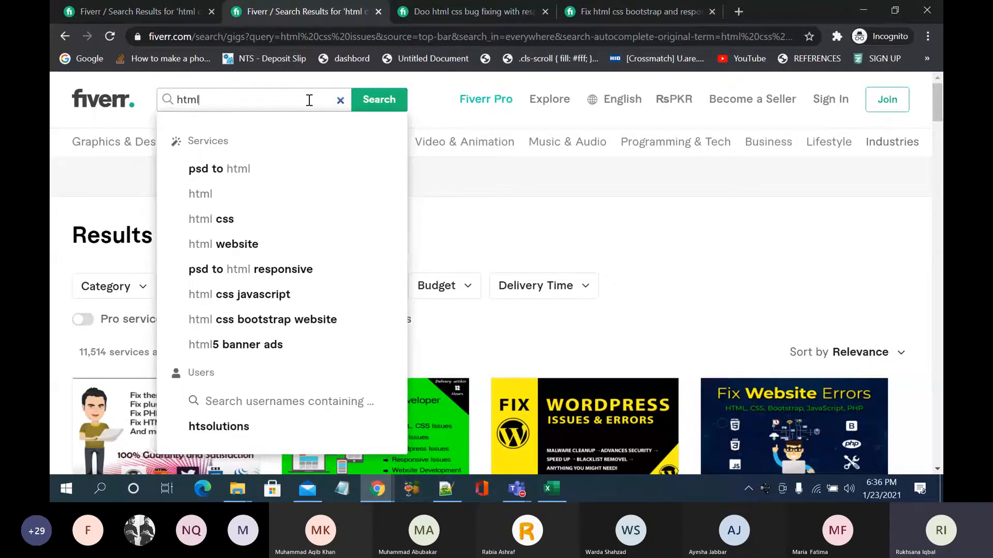
{"action": "type", "text": " css"}
{"action": "key", "text": "BackSpace"}
{"action": "key", "text": "BackSpace"}
{"action": "key", "text": "BackSpace"}
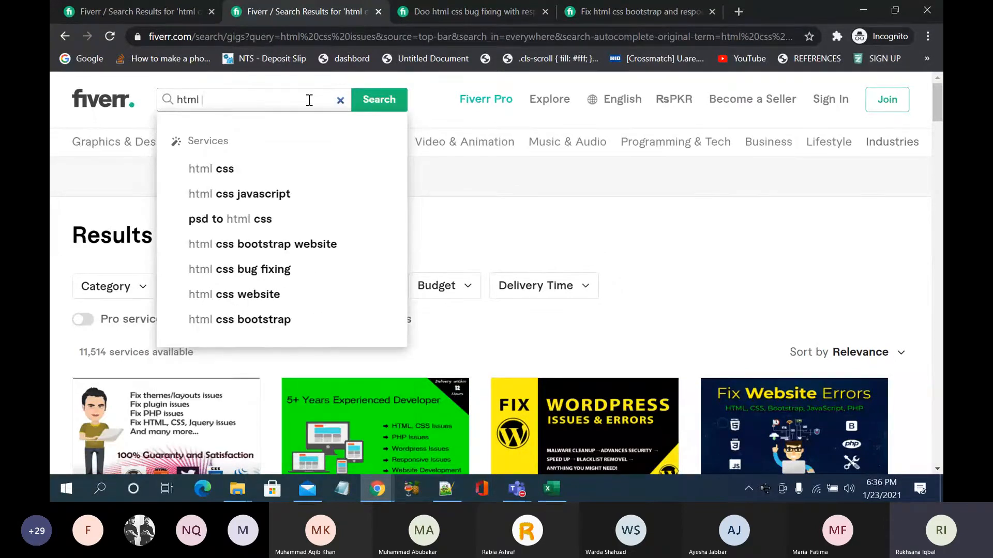
Step: Check the search suggestions for "issue" again and for "fix html"
{"action": "key", "text": "BackSpace"}
{"action": "key", "text": "BackSpace"}
{"action": "key", "text": "BackSpace"}
{"action": "key", "text": "BackSpace"}
{"action": "key", "text": "BackSpace"}
{"action": "type", "text": "issue"}
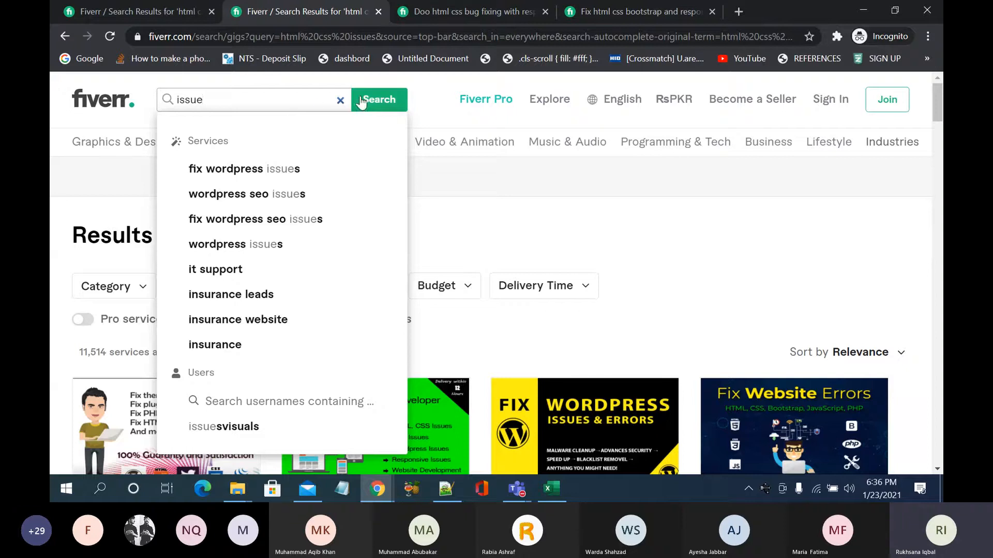
{"action": "left_click", "coordinate": [340, 102]}
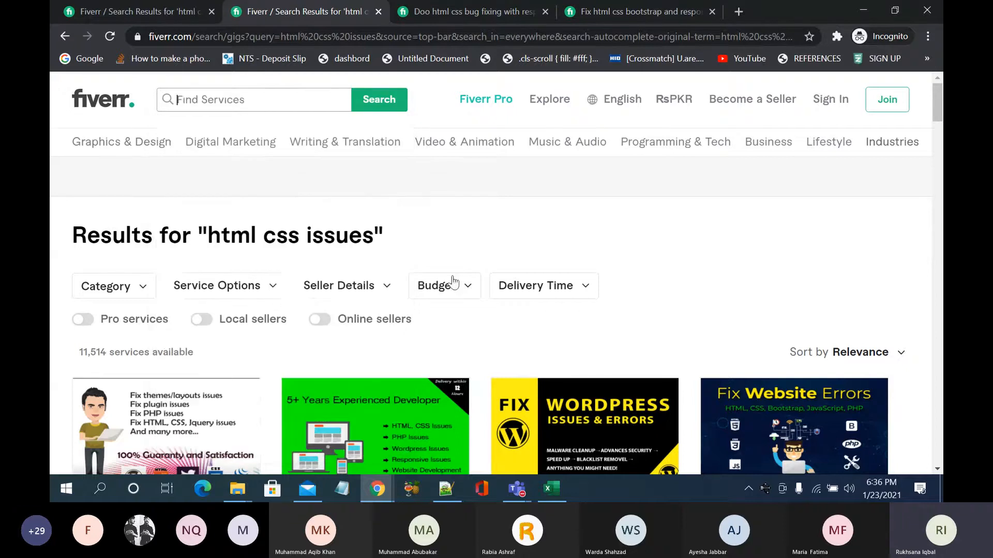
{"action": "type", "text": "fix html"}
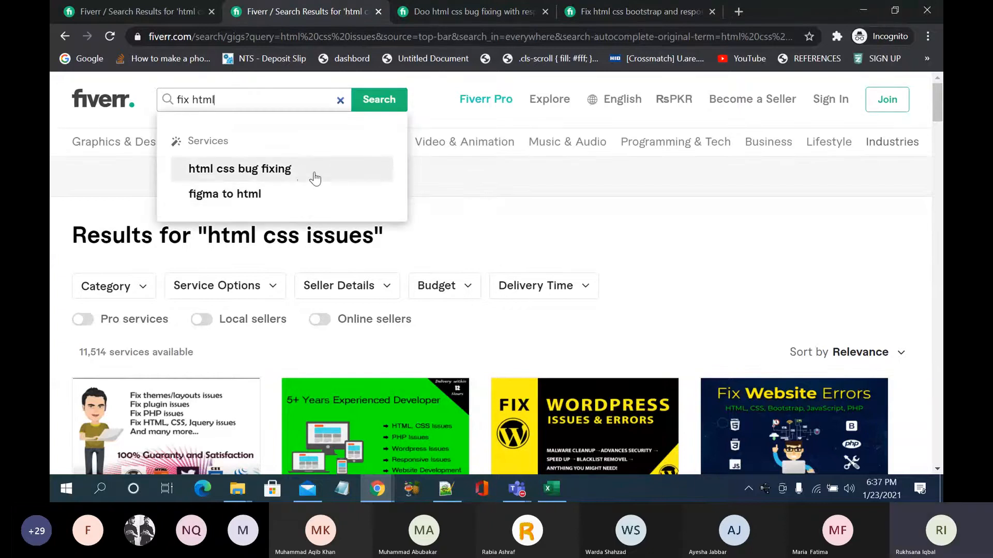
{"action": "left_click", "coordinate": [474, 205]}
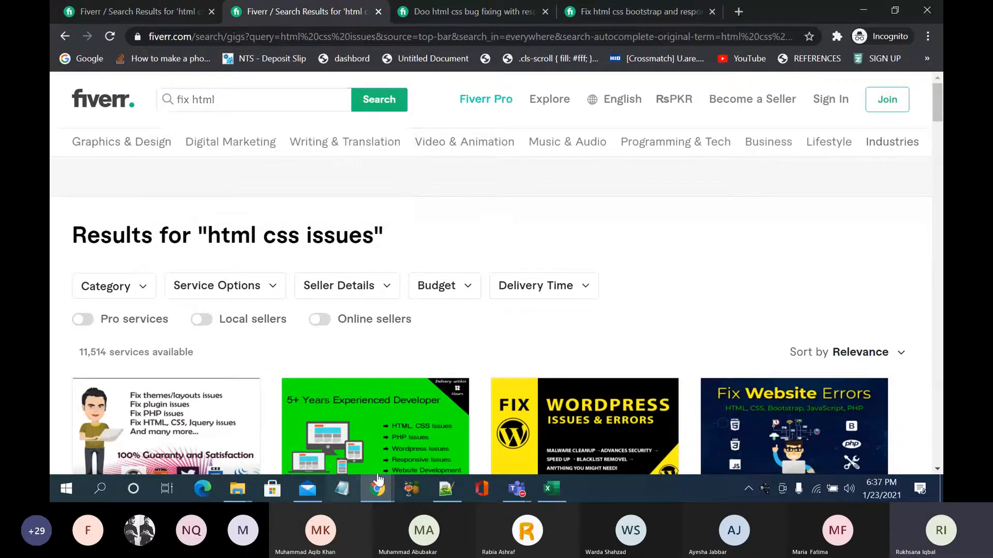
Step: Review the related tags of the remaining competitor gigs and the gigs in the "html css issues" results
{"action": "left_click", "coordinate": [473, 11]}
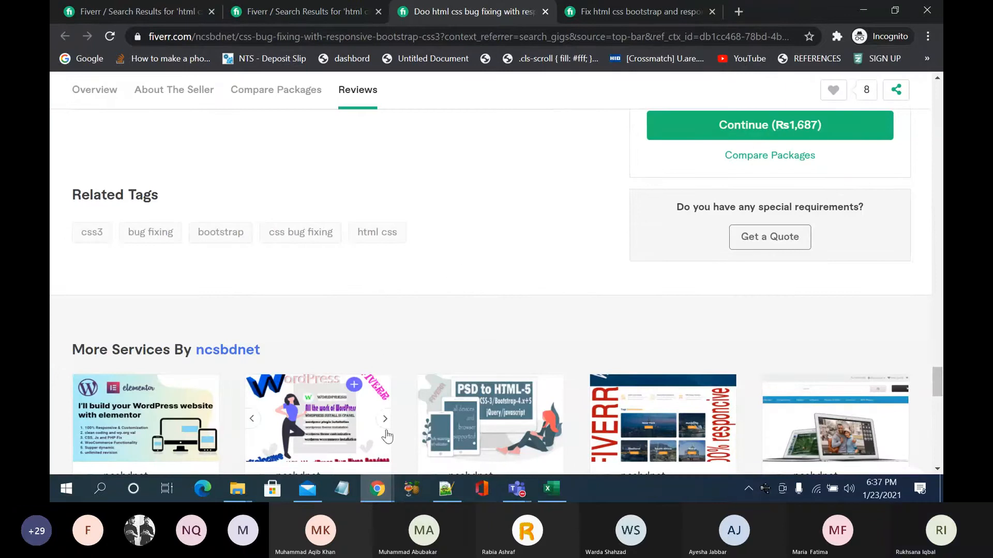
{"action": "left_click", "coordinate": [648, 11]}
{"action": "left_click", "coordinate": [266, 11]}
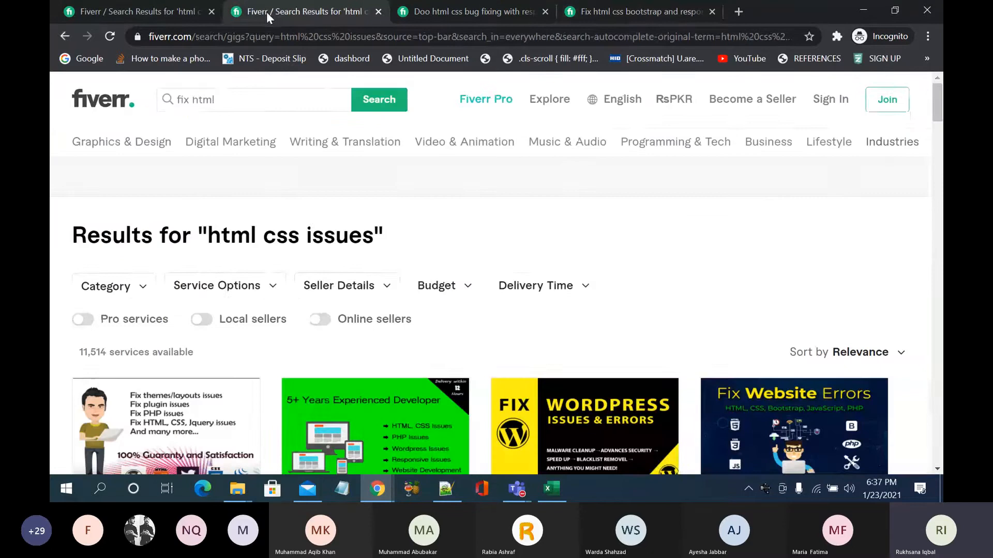
{"action": "scroll", "coordinate": [355, 231], "scroll_direction": "down", "scroll_amount": 4}
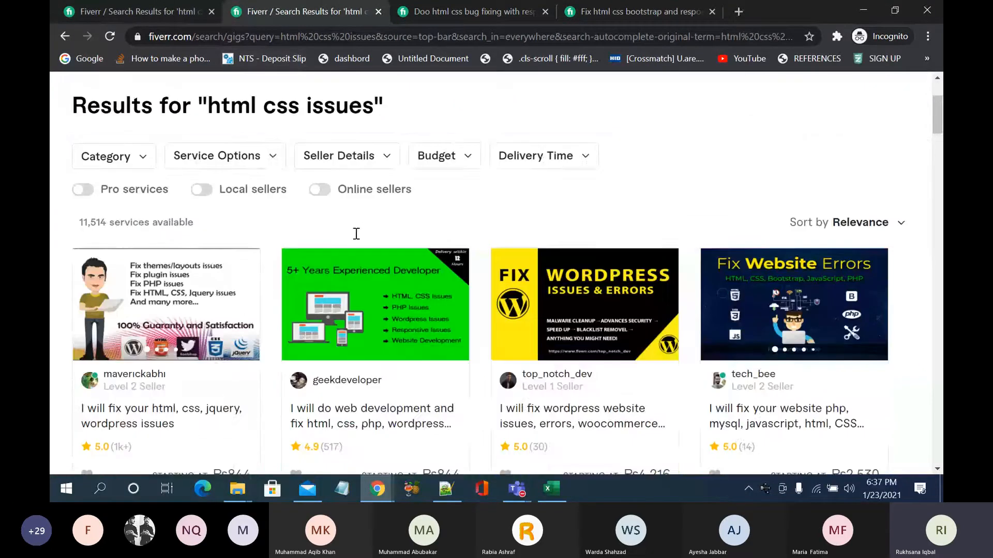
Step: Go back to the new gig form and add "css bug fixing" as the fifth search tag
{"action": "mouse_move", "coordinate": [378, 489]}
{"action": "left_click", "coordinate": [280, 465]}
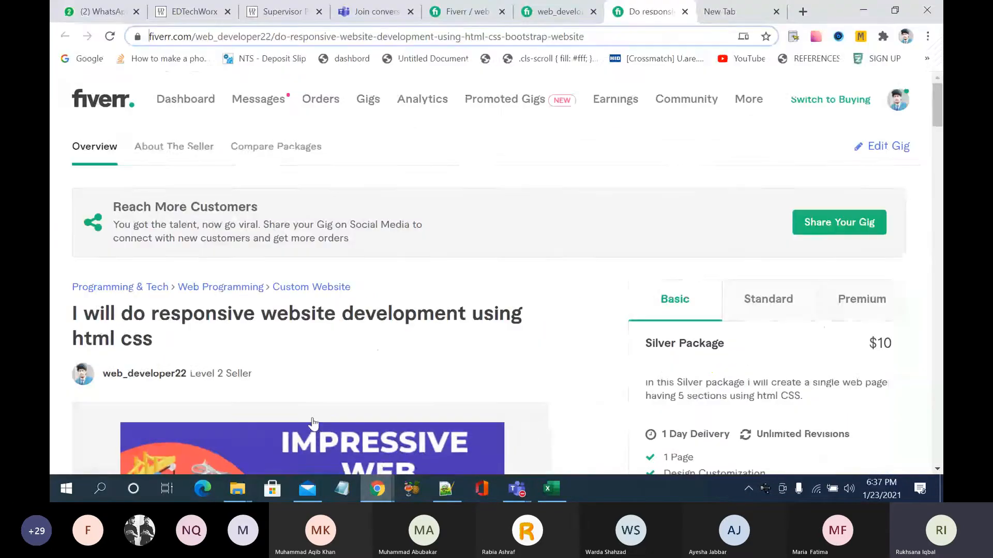
{"action": "left_click", "coordinate": [460, 11]}
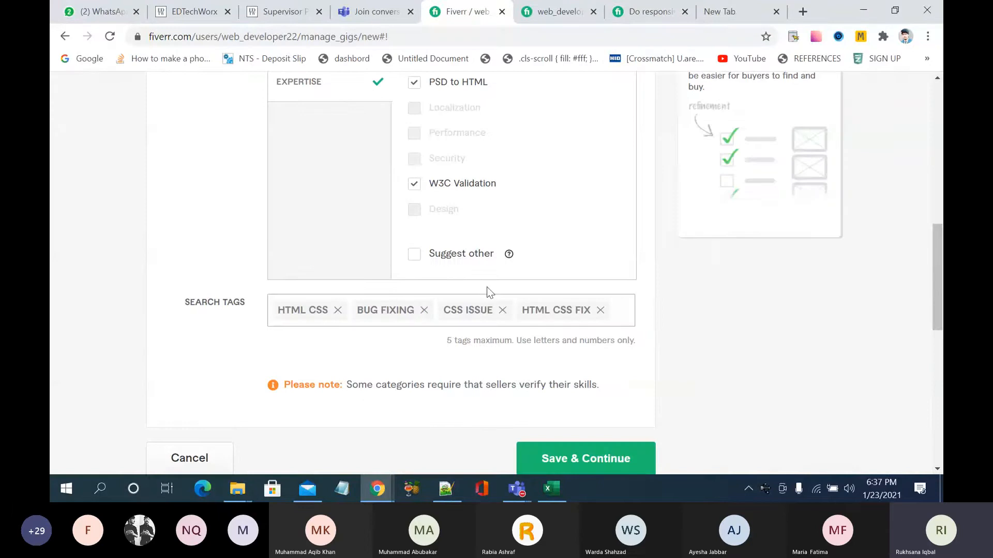
{"action": "left_click", "coordinate": [615, 314]}
{"action": "type", "text": "css bug "}
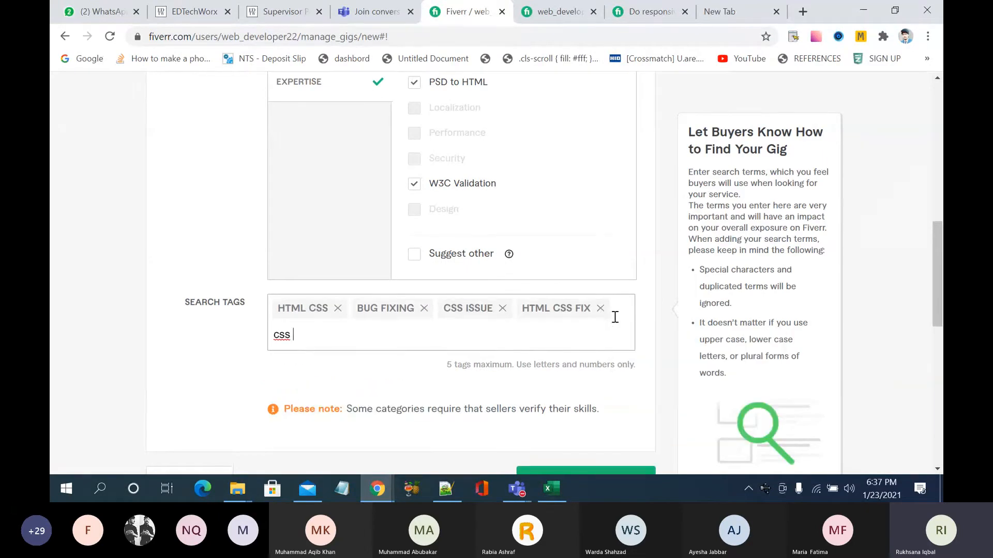
{"action": "type", "text": "fixing"}
{"action": "key", "text": "Return"}
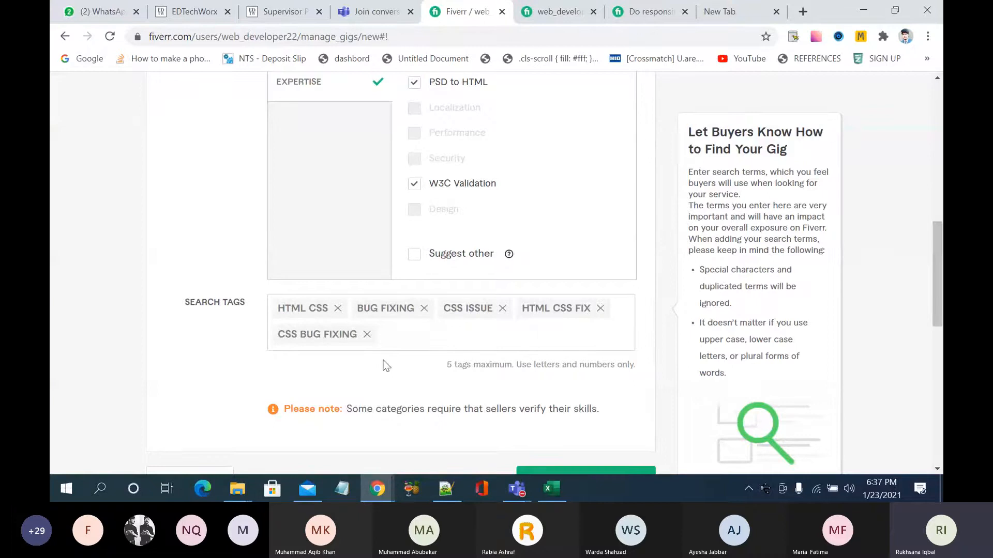
{"action": "scroll", "coordinate": [383, 366], "scroll_direction": "down", "scroll_amount": 2}
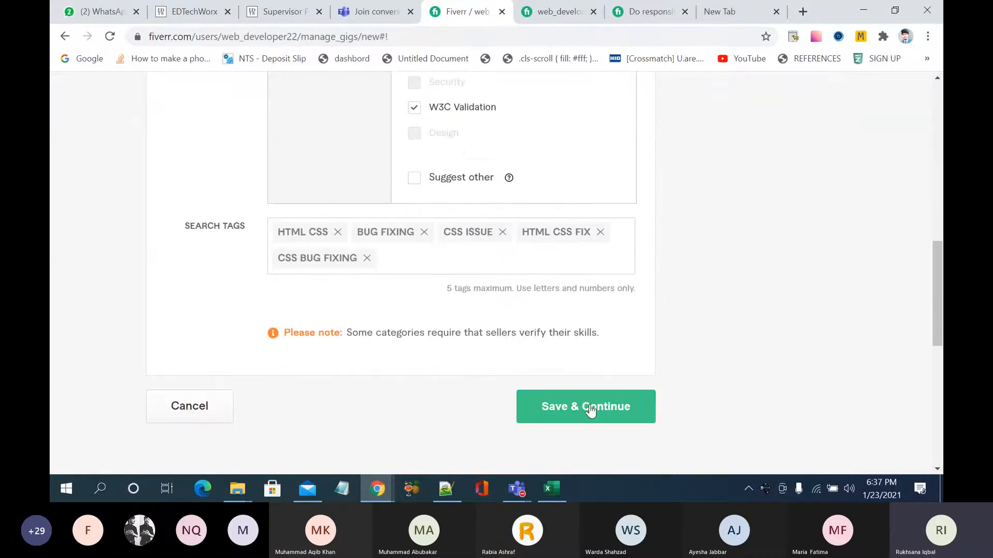
Step: Check the completed overview form, save it, and continue to the gig's package pricing section
{"action": "scroll", "coordinate": [568, 336], "scroll_direction": "up", "scroll_amount": 15}
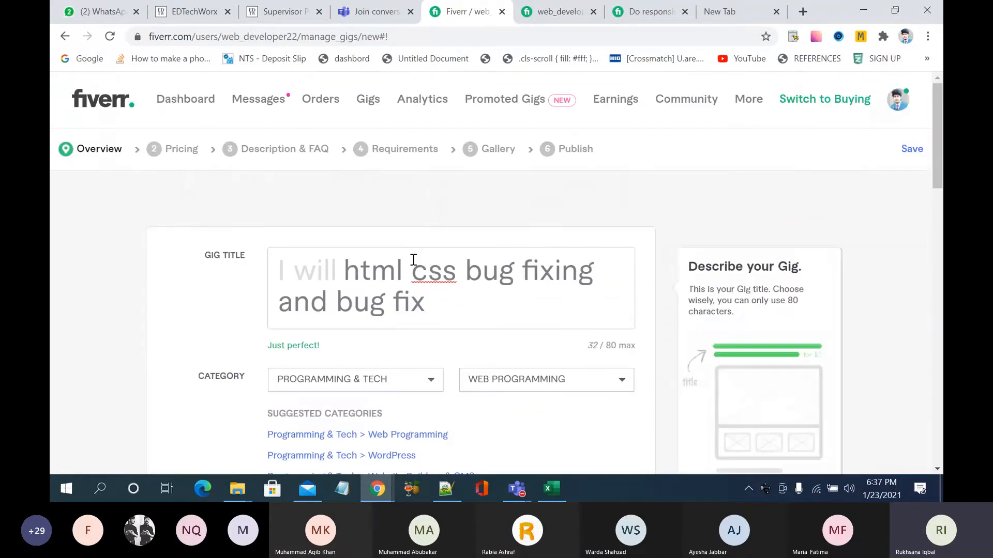
{"action": "scroll", "coordinate": [450, 323], "scroll_direction": "down", "scroll_amount": 20}
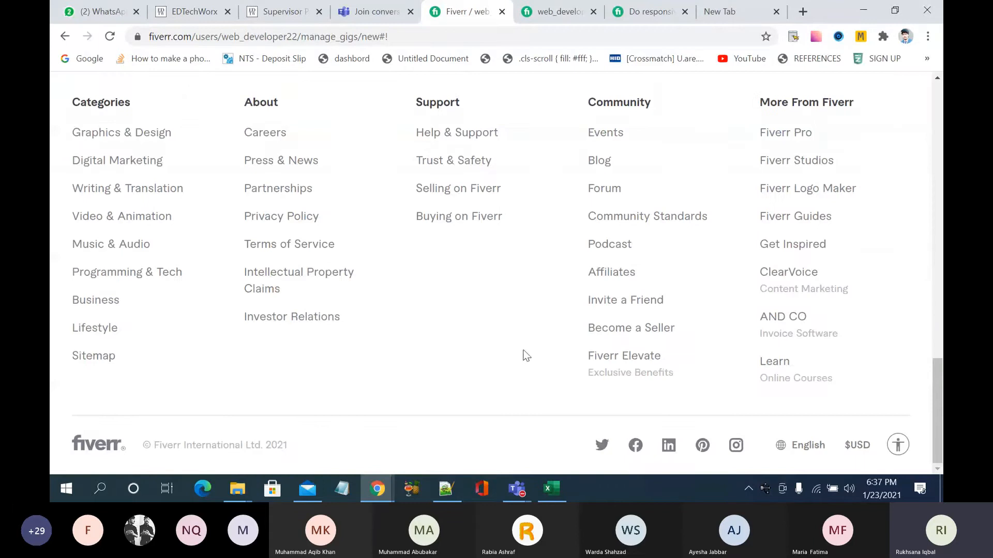
{"action": "scroll", "coordinate": [525, 355], "scroll_direction": "up", "scroll_amount": 5}
{"action": "left_click", "coordinate": [623, 243]}
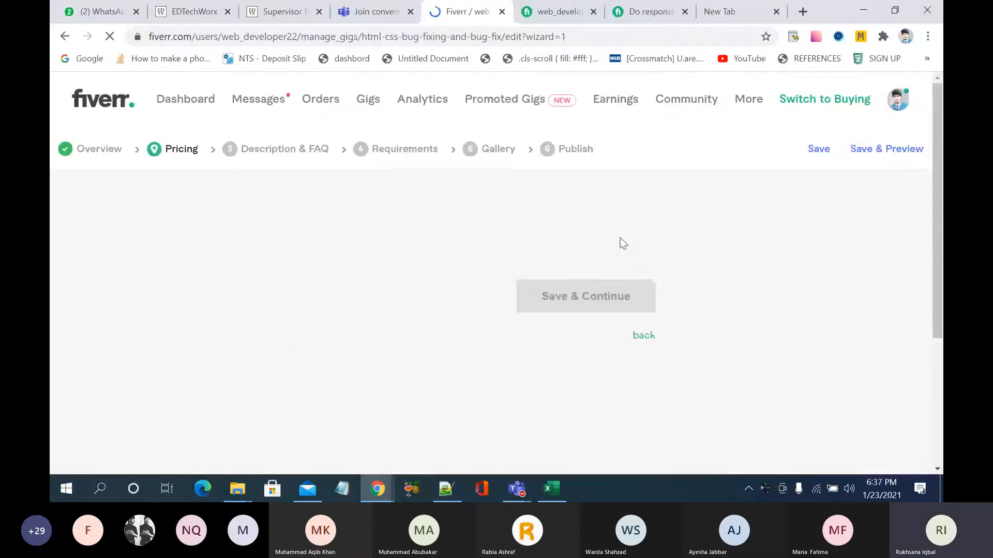
{"action": "scroll", "coordinate": [354, 211], "scroll_direction": "down", "scroll_amount": 3}
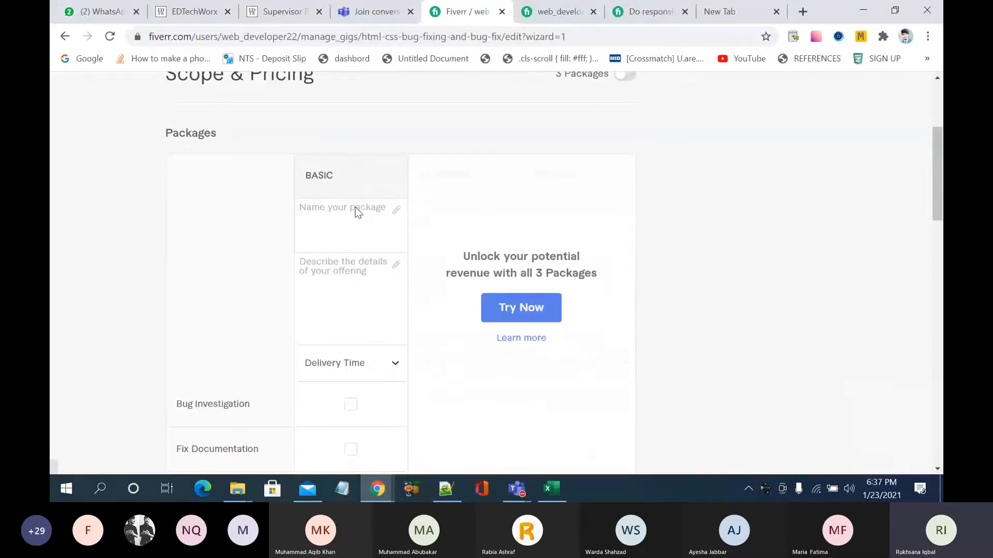
{"action": "scroll", "coordinate": [356, 210], "scroll_direction": "down", "scroll_amount": 1}
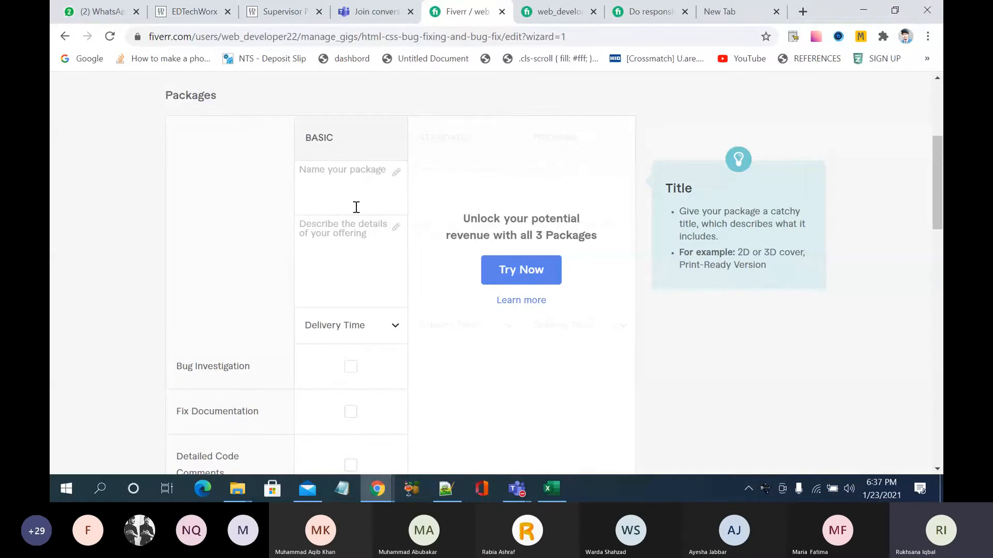
Step: Switch to the incognito window and view the Standard and Premium packages of the "Doo html css bug fixing" competitor gig
{"action": "left_click", "coordinate": [559, 12]}
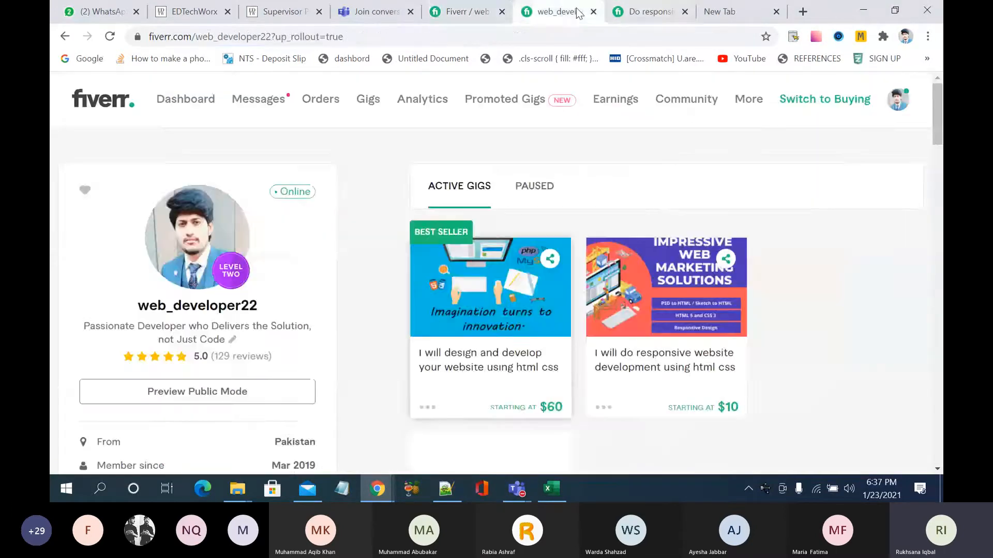
{"action": "left_click", "coordinate": [632, 15]}
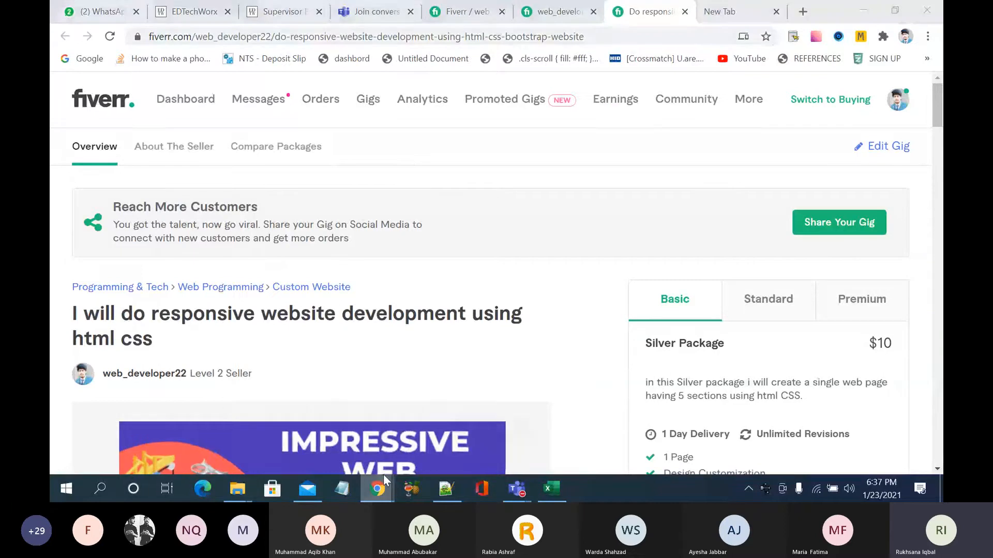
{"action": "mouse_move", "coordinate": [379, 486]}
{"action": "left_click", "coordinate": [477, 425]}
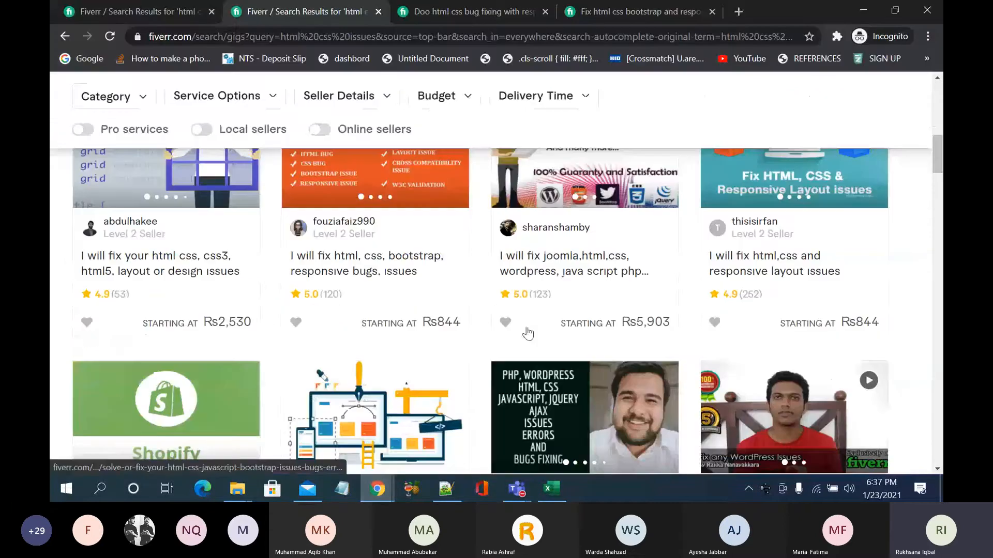
{"action": "scroll", "coordinate": [527, 334], "scroll_direction": "up", "scroll_amount": 10}
{"action": "left_click", "coordinate": [505, 11]}
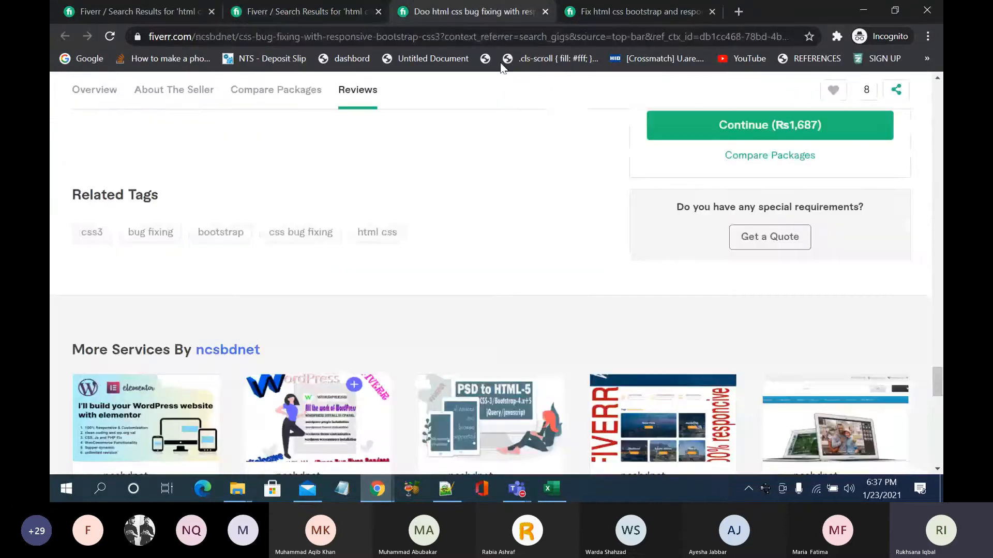
{"action": "scroll", "coordinate": [448, 293], "scroll_direction": "up", "scroll_amount": 6}
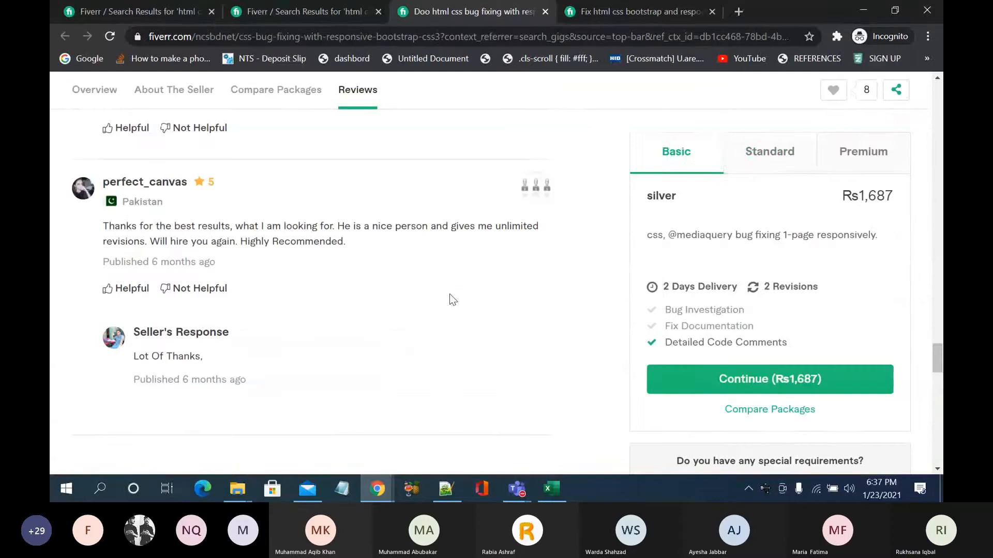
{"action": "left_click", "coordinate": [784, 161]}
{"action": "left_click", "coordinate": [883, 166]}
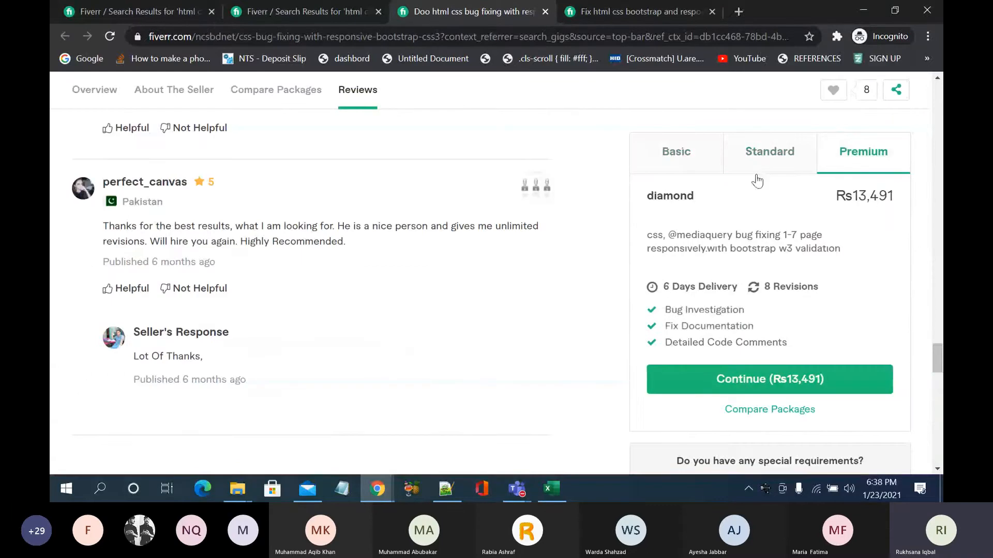
Step: Change the display currency to United States Dollar (USD) and reload the other open competitor gig
{"action": "scroll", "coordinate": [593, 358], "scroll_direction": "down", "scroll_amount": 15}
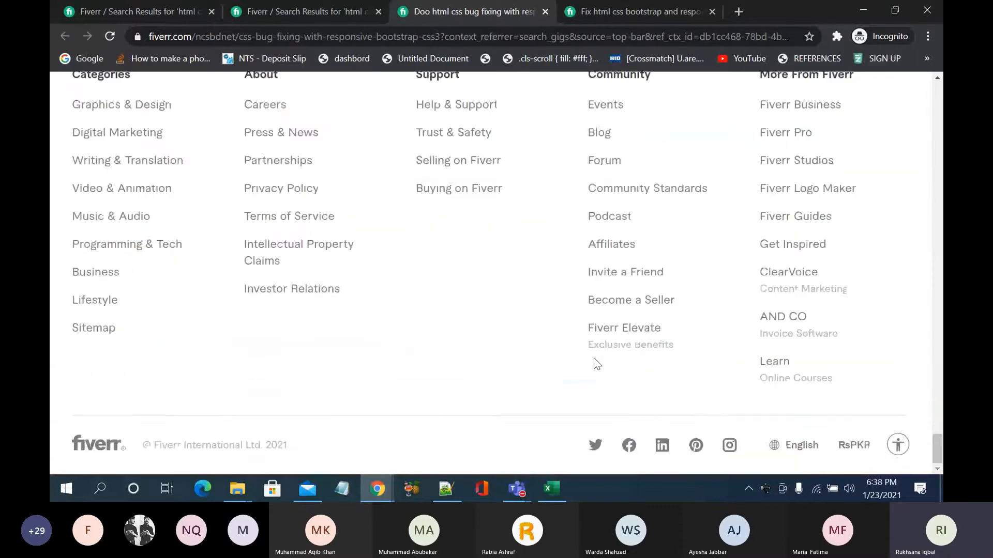
{"action": "left_click", "coordinate": [854, 445]}
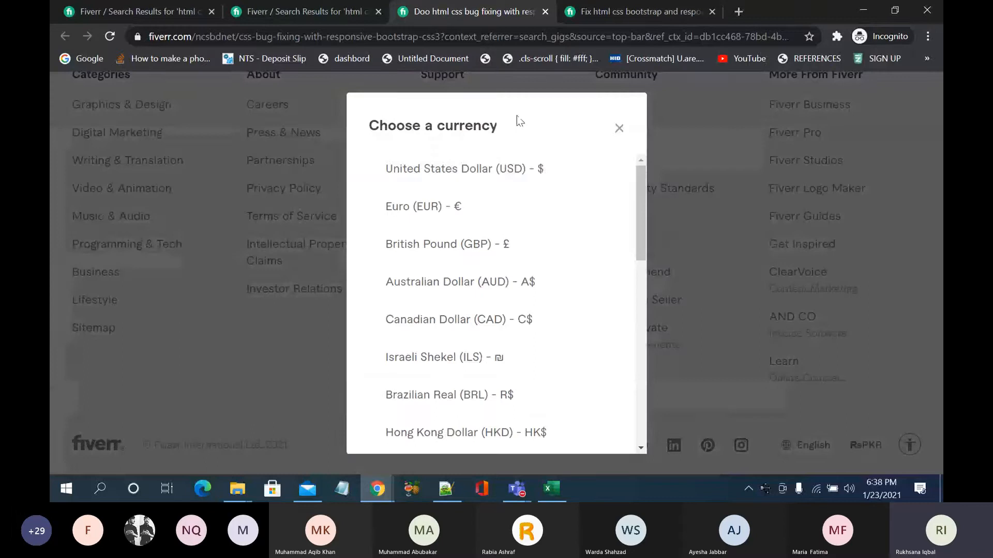
{"action": "left_click", "coordinate": [534, 173]}
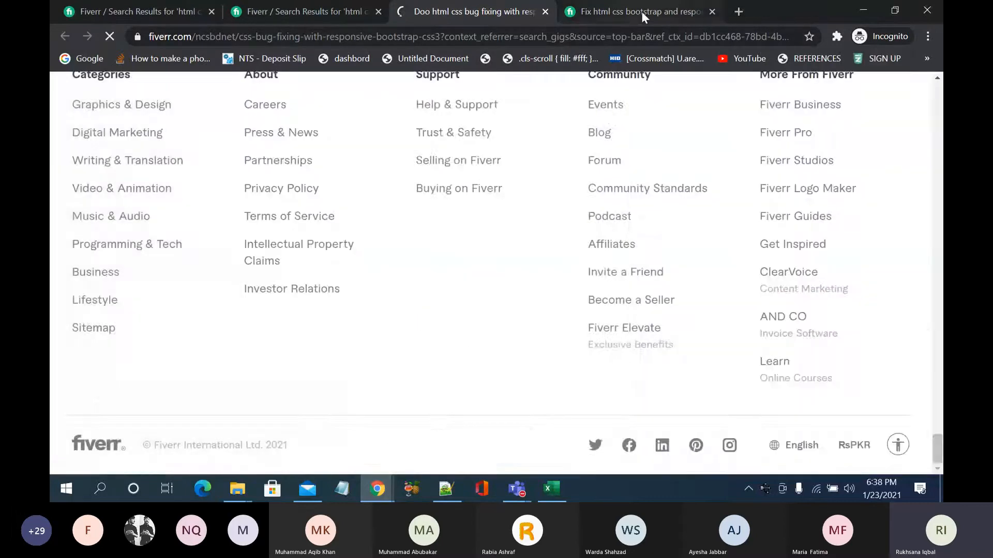
{"action": "left_click", "coordinate": [641, 12]}
{"action": "left_click", "coordinate": [111, 38]}
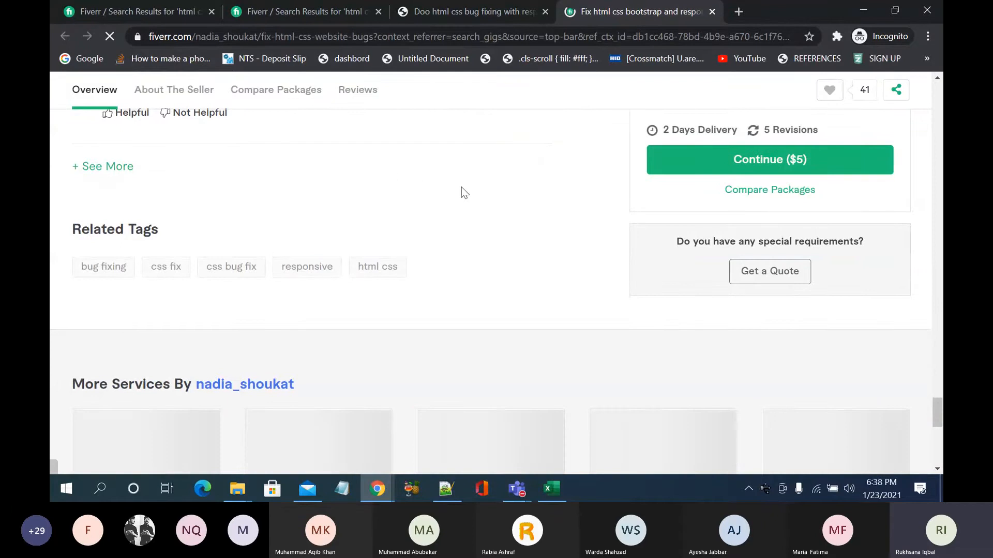
Step: Review the competitor gigs' package prices in dollars, including the package comparison of the "Doo html css bug fixing" gig
{"action": "scroll", "coordinate": [464, 193], "scroll_direction": "up", "scroll_amount": 20}
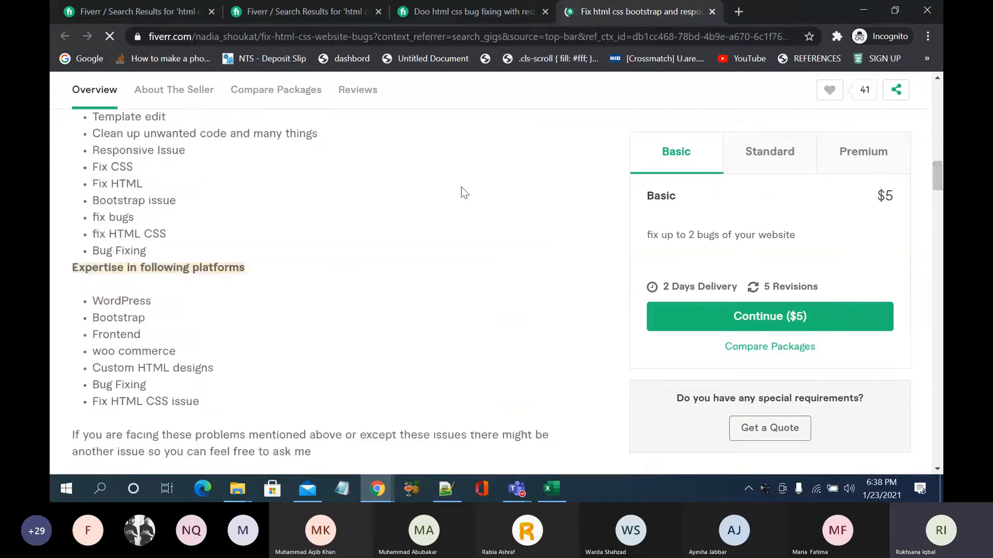
{"action": "left_click", "coordinate": [519, 4]}
{"action": "scroll", "coordinate": [469, 183], "scroll_direction": "up", "scroll_amount": 15}
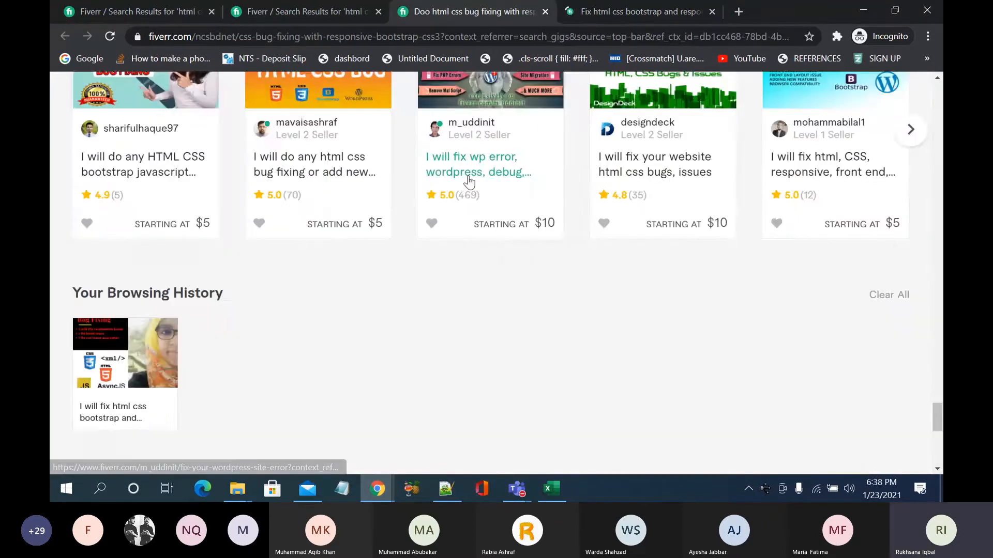
{"action": "scroll", "coordinate": [469, 183], "scroll_direction": "up", "scroll_amount": 6}
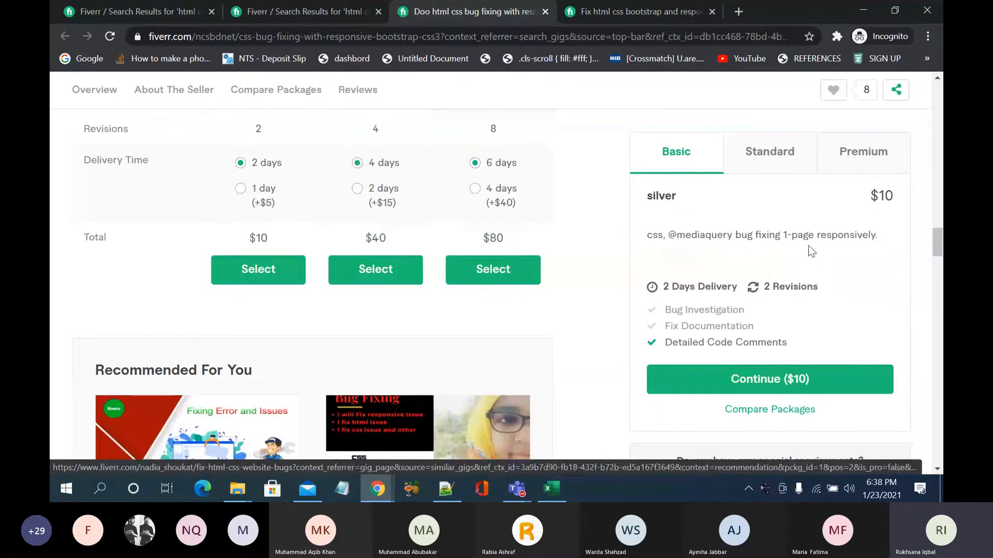
{"action": "scroll", "coordinate": [808, 246], "scroll_direction": "down", "scroll_amount": 1}
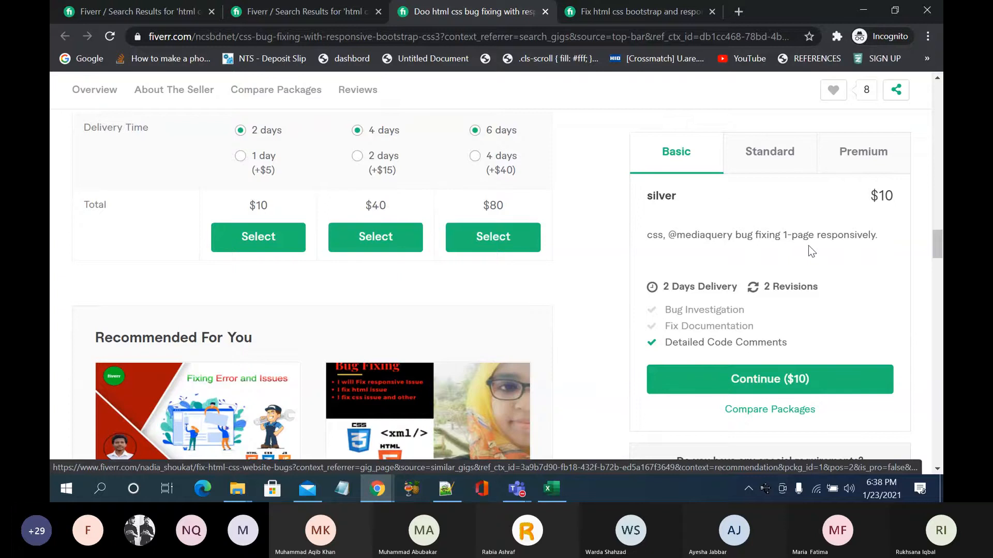
Step: Return to the "html css issues" results and check the search suggestions for "responsive", "responsive fix" and "responsive issue"
{"action": "left_click", "coordinate": [327, 15]}
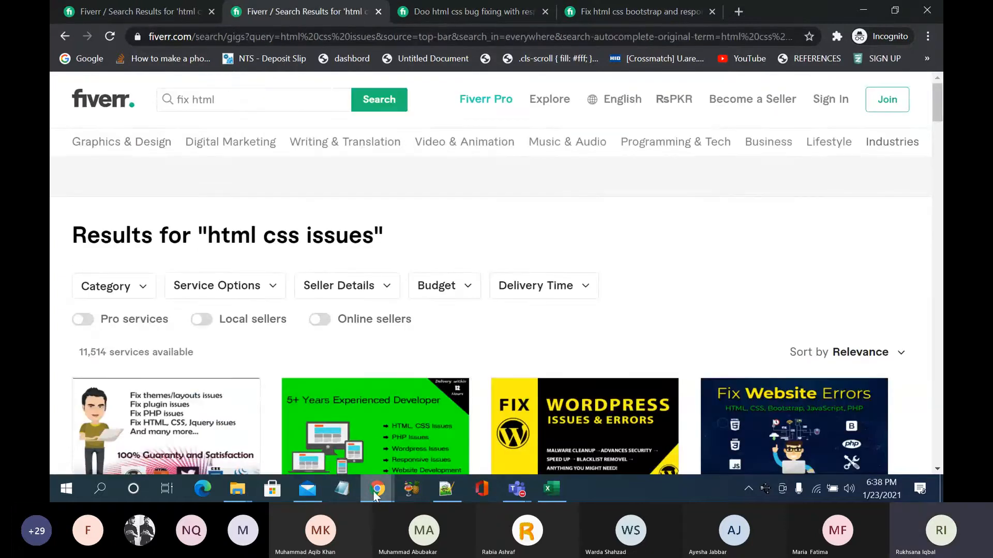
{"action": "left_click", "coordinate": [284, 98]}
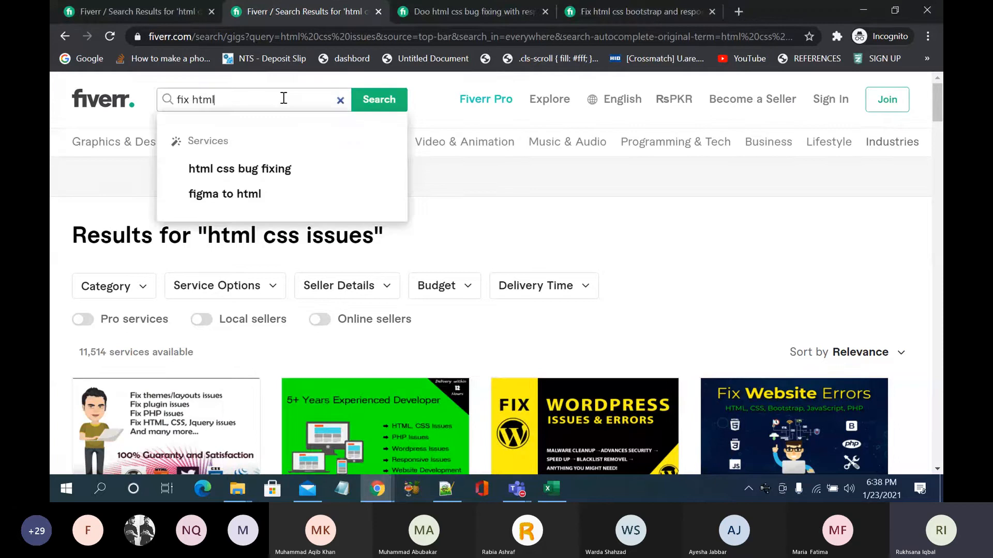
{"action": "key", "text": "BackSpace"}
{"action": "key", "text": "BackSpace"}
{"action": "key", "text": "BackSpace"}
{"action": "key", "text": "BackSpace"}
{"action": "key", "text": "BackSpace"}
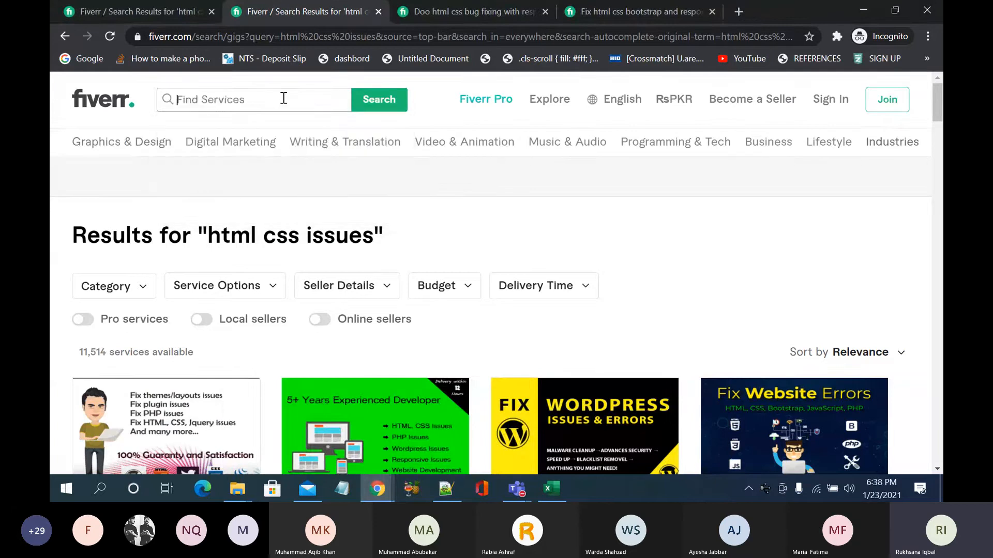
{"action": "type", "text": "responsive"}
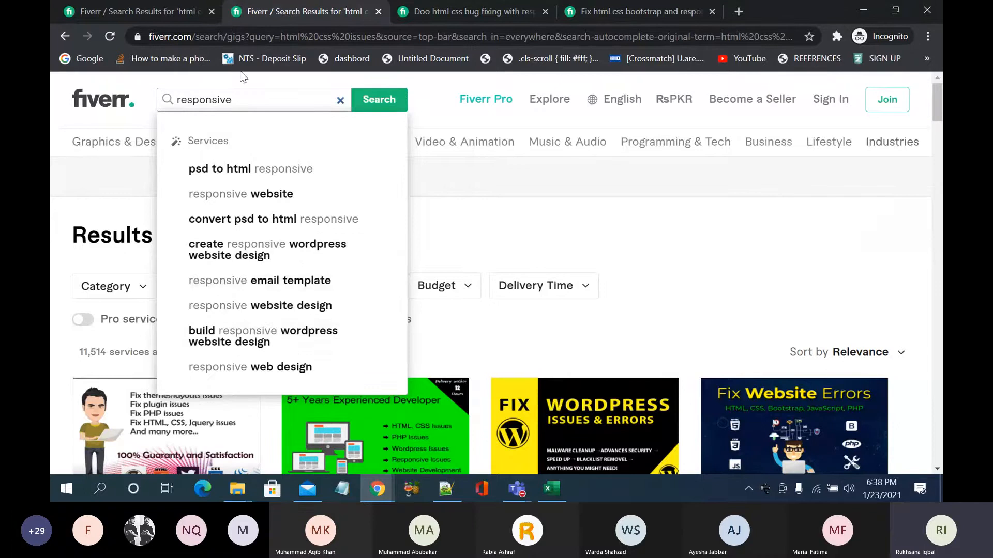
{"action": "type", "text": "fi"}
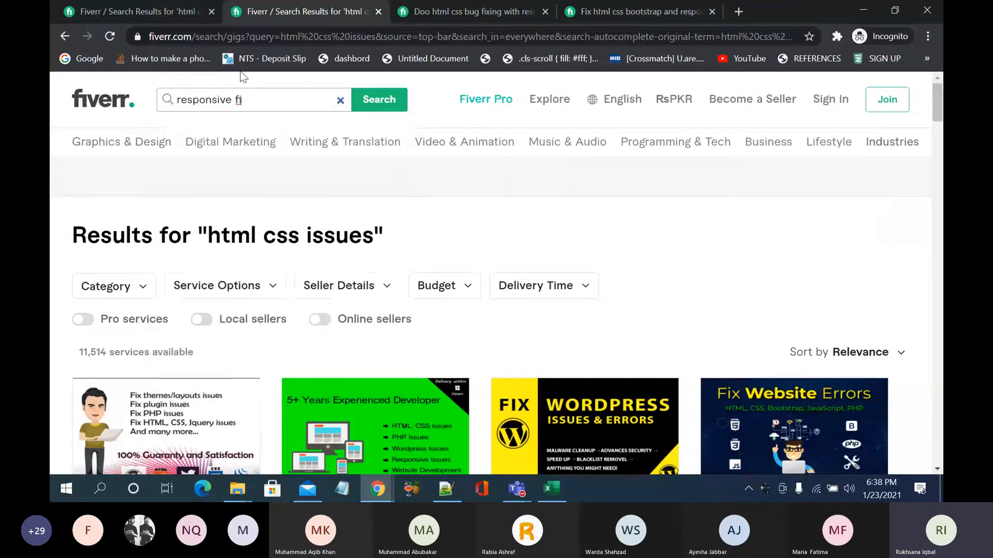
{"action": "type", "text": "xiss"}
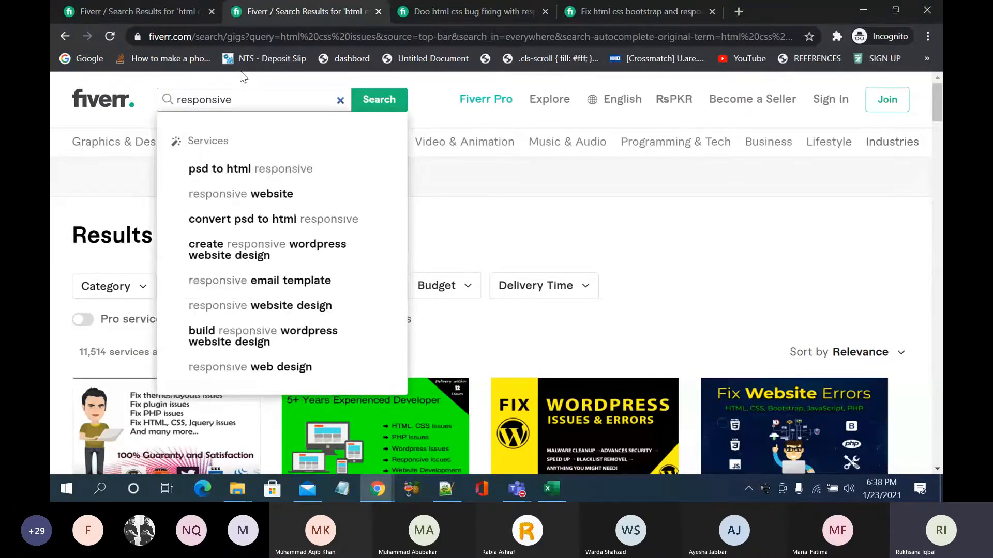
{"action": "type", "text": "e"}
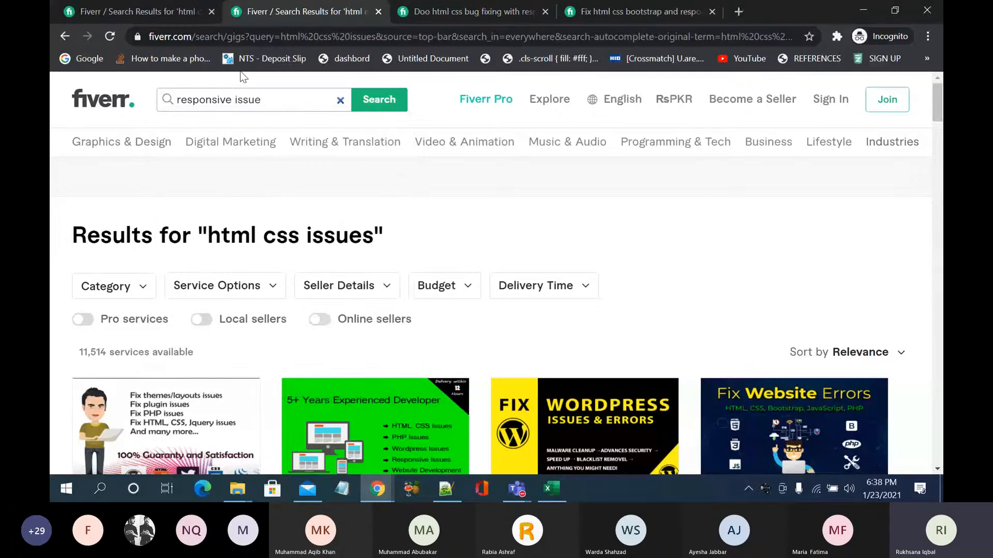
Step: Check the suggestions for "responsive" and "responsive iss" once more, and clear the search query
{"action": "key", "text": "BackSpace"}
{"action": "key", "text": "BackSpace"}
{"action": "key", "text": "BackSpace"}
{"action": "key", "text": "BackSpace"}
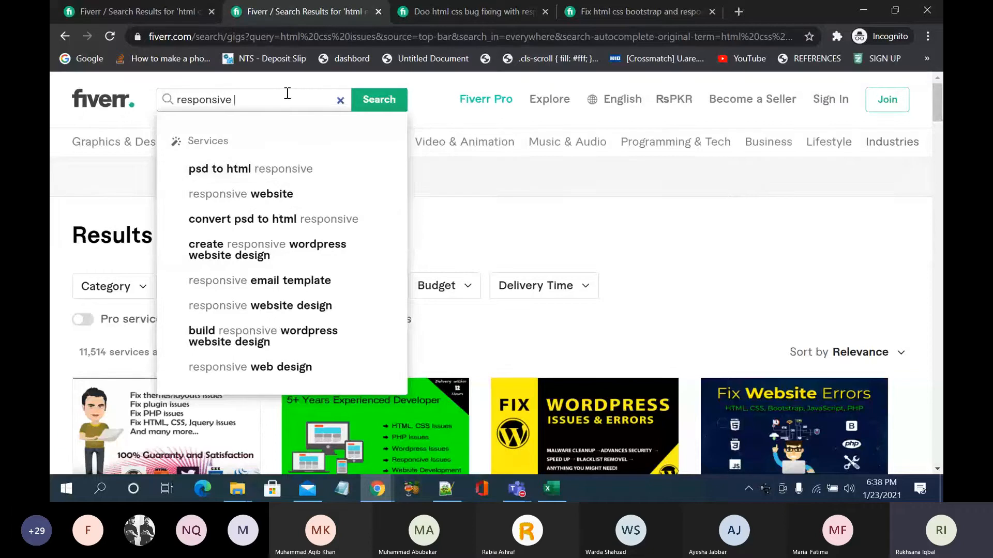
{"action": "type", "text": "issue"}
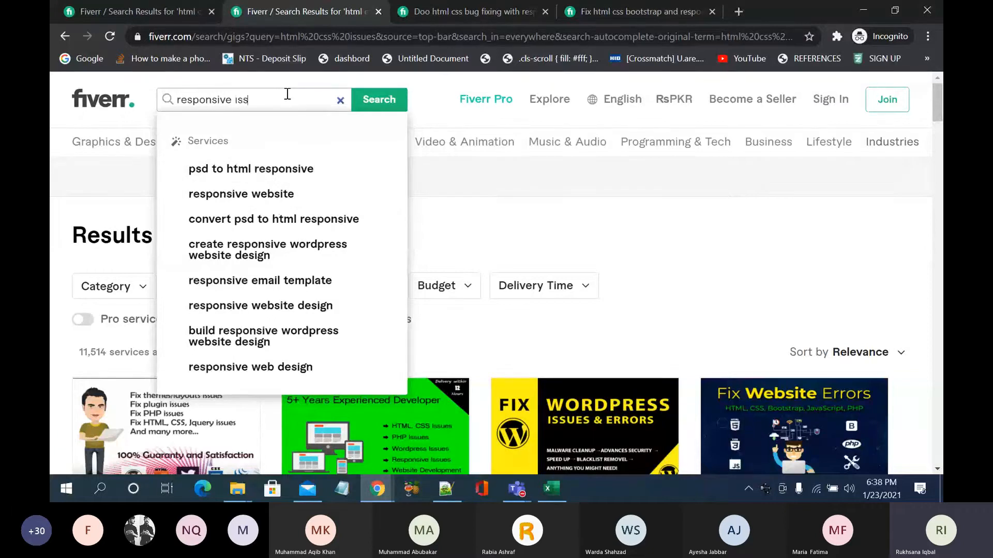
{"action": "key", "text": "BackSpace"}
{"action": "key", "text": "BackSpace"}
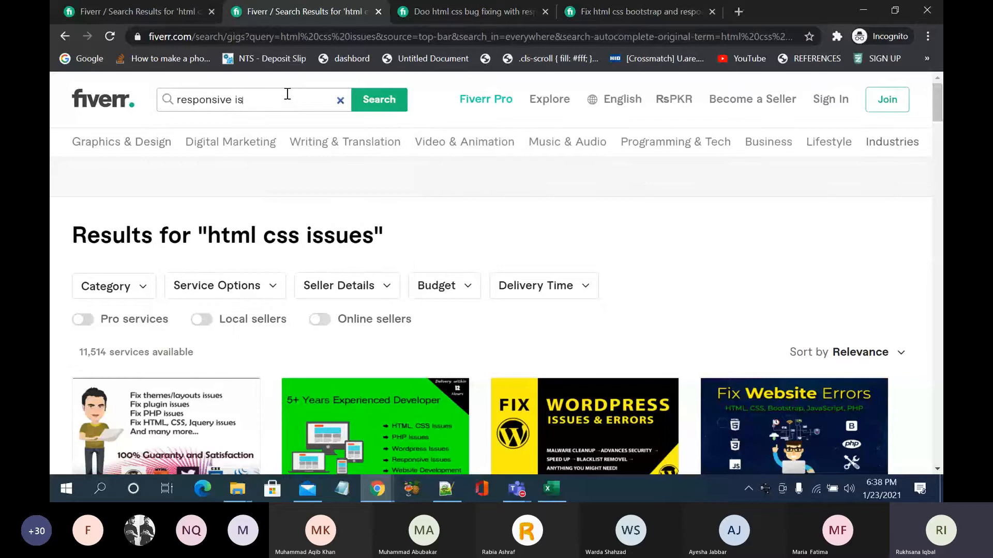
{"action": "key", "text": "BackSpace"}
{"action": "key", "text": "BackSpace"}
{"action": "key", "text": "BackSpace"}
{"action": "key", "text": "BackSpace"}
{"action": "key", "text": "BackSpace"}
{"action": "key", "text": "BackSpace"}
{"action": "key", "text": "BackSpace"}
{"action": "key", "text": "BackSpace"}
{"action": "key", "text": "BackSpace"}
{"action": "key", "text": "BackSpace"}
{"action": "key", "text": "BackSpace"}
{"action": "key", "text": "BackSpace"}
{"action": "key", "text": "BackSpace"}
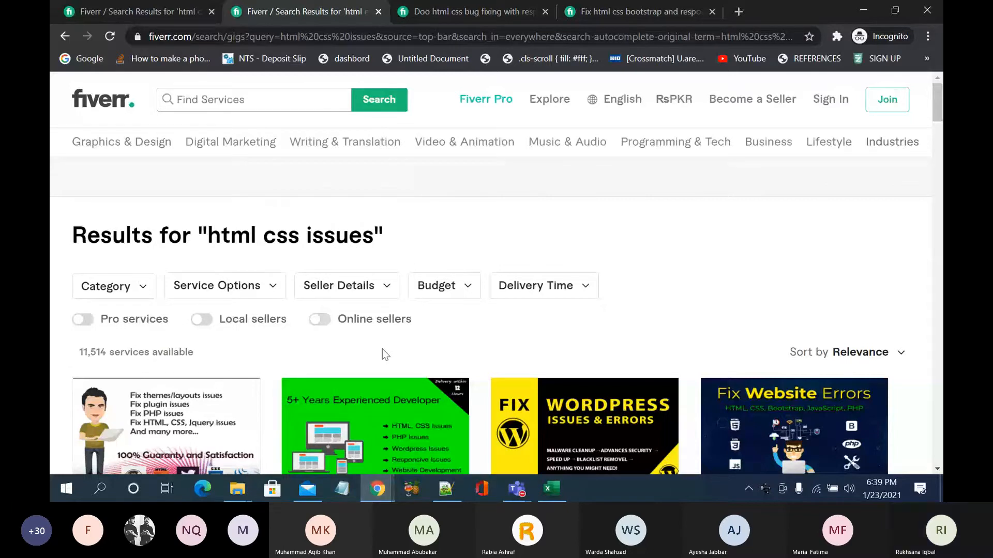
Step: Go back to the new gig's pricing page and look over the package fields to fill in
{"action": "left_click", "coordinate": [328, 422]}
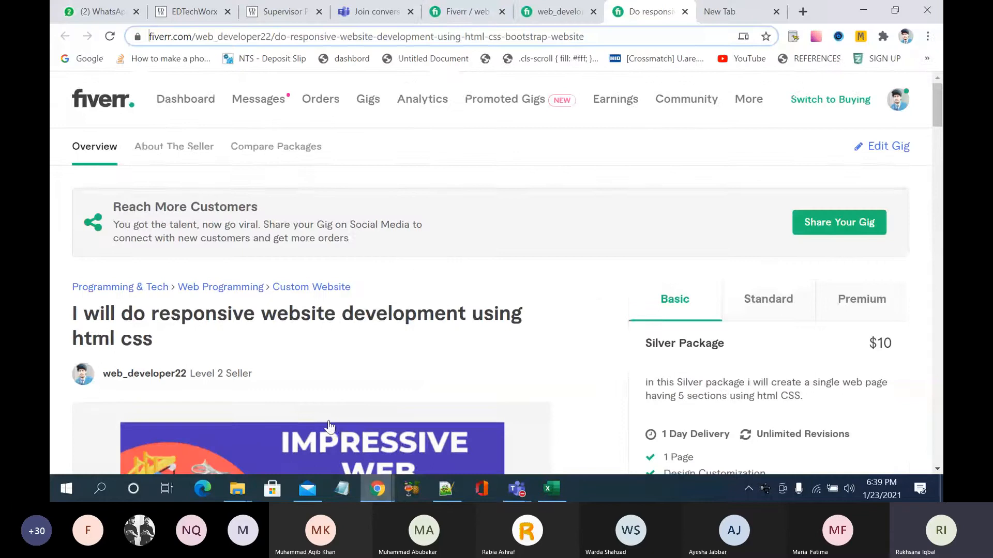
{"action": "left_click", "coordinate": [483, 11]}
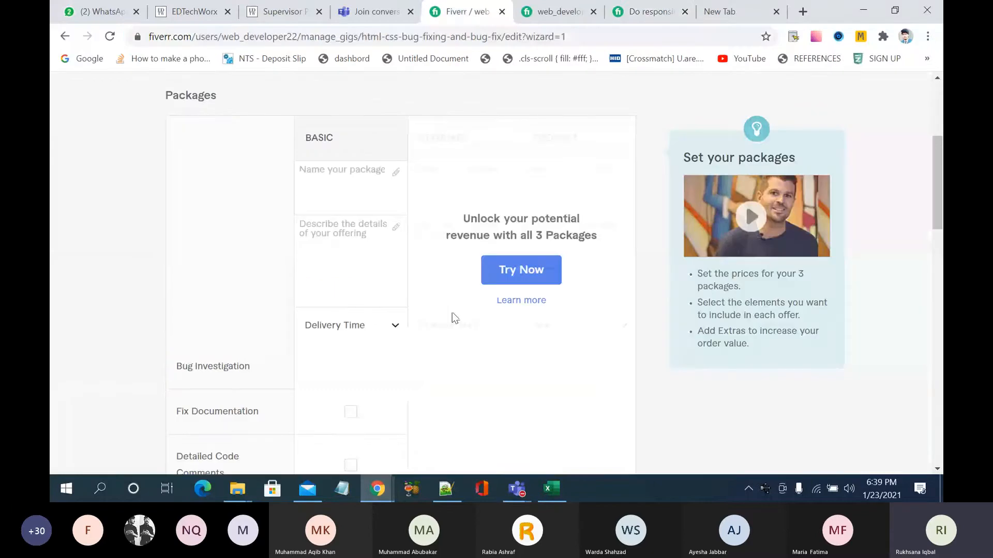
{"action": "scroll", "coordinate": [451, 336], "scroll_direction": "down", "scroll_amount": 1}
{"action": "scroll", "coordinate": [451, 336], "scroll_direction": "up", "scroll_amount": 1}
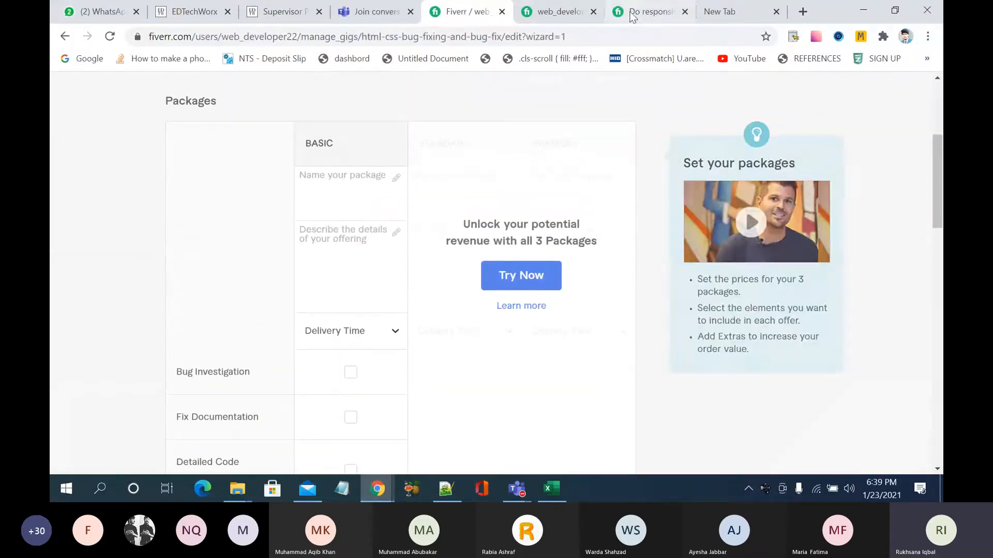
Step: Compare the Basic, Standard and Premium packages of the competitor gig "fix html css bootstrap and responsive bug fixing" and look through its page
{"action": "mouse_move", "coordinate": [377, 489]}
{"action": "left_click", "coordinate": [442, 415]}
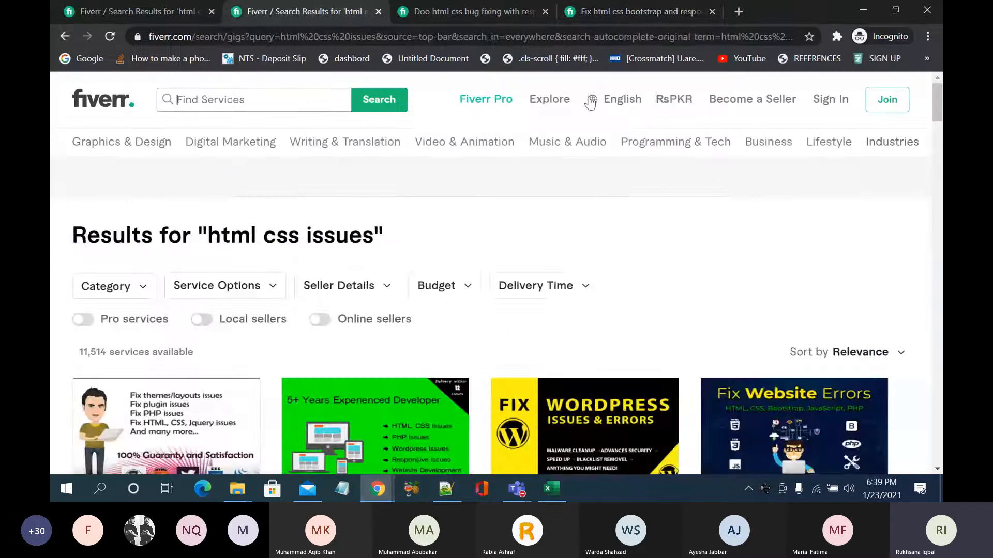
{"action": "left_click", "coordinate": [641, 11]}
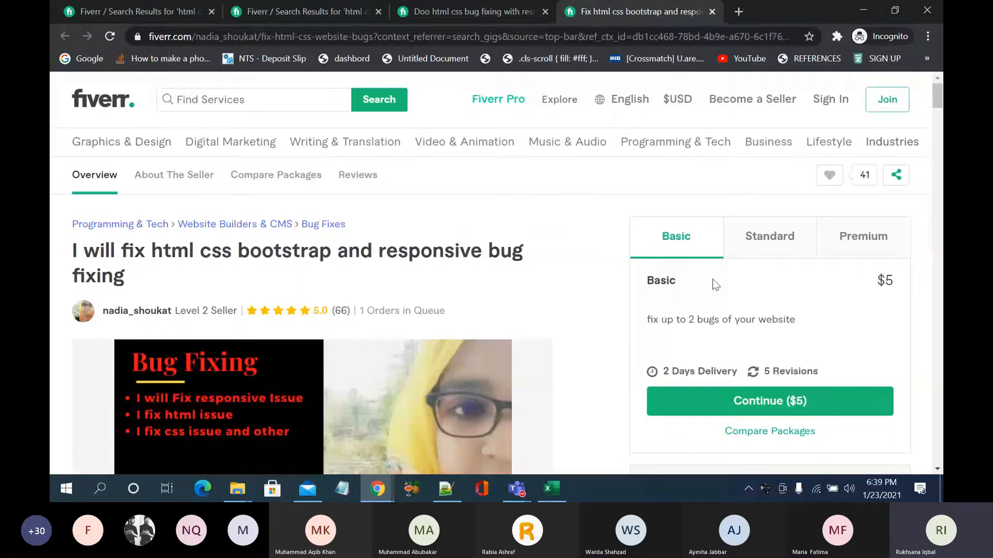
{"action": "scroll", "coordinate": [698, 339], "scroll_direction": "down", "scroll_amount": 1}
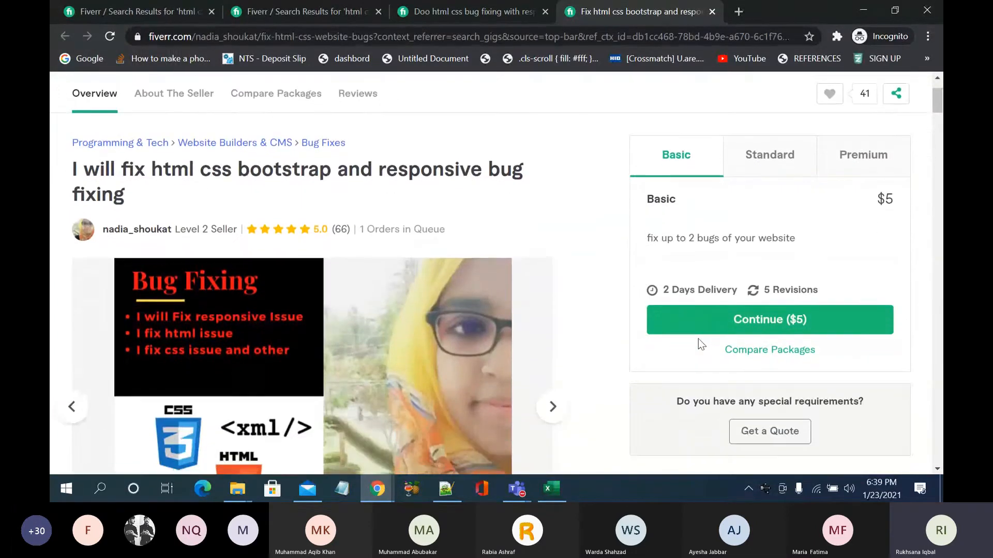
{"action": "scroll", "coordinate": [698, 342], "scroll_direction": "down", "scroll_amount": 1}
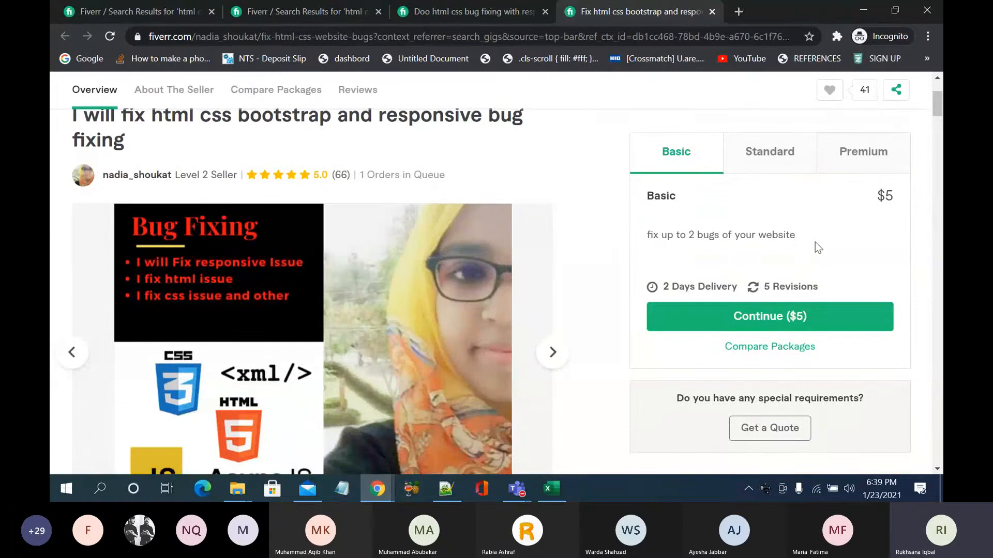
{"action": "left_click", "coordinate": [794, 155]}
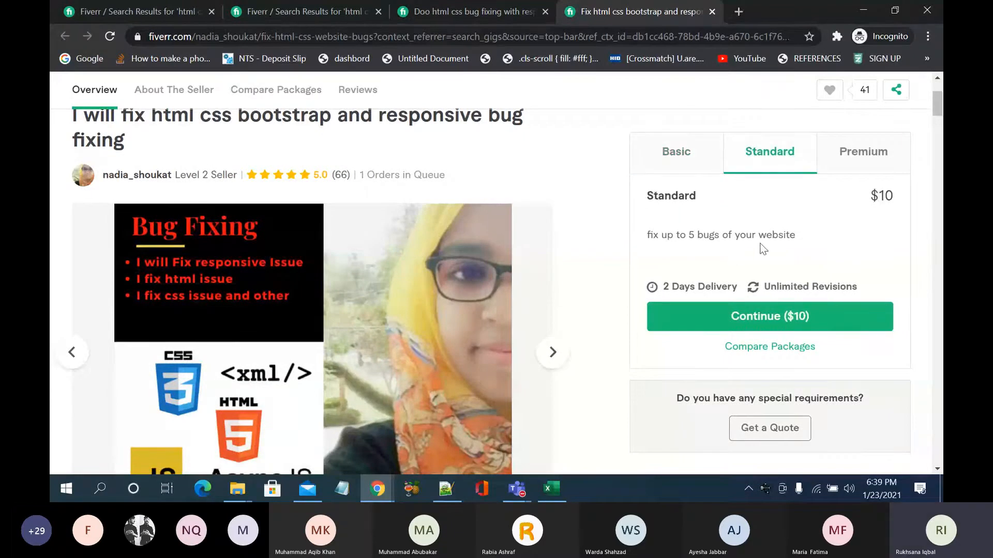
{"action": "left_click", "coordinate": [862, 164]}
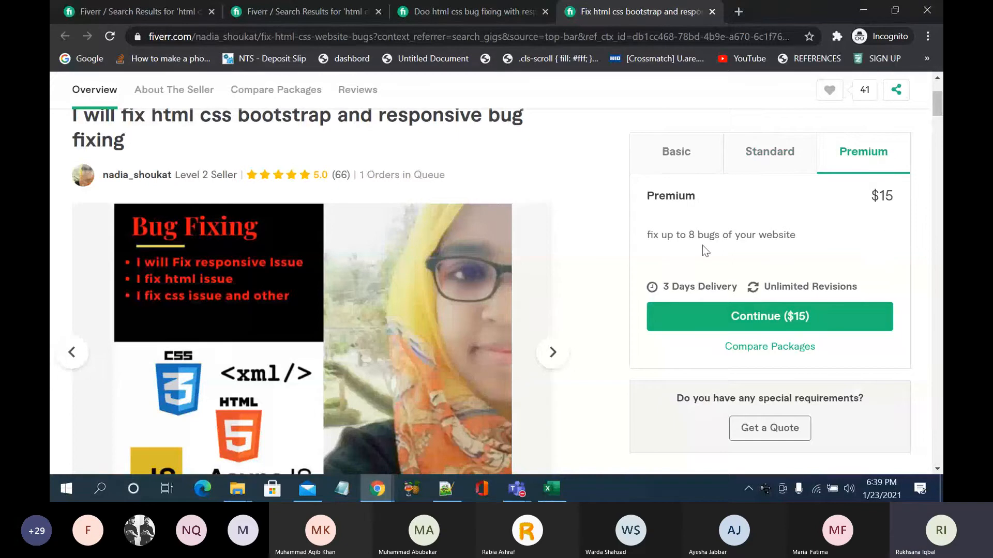
{"action": "left_click", "coordinate": [732, 152]}
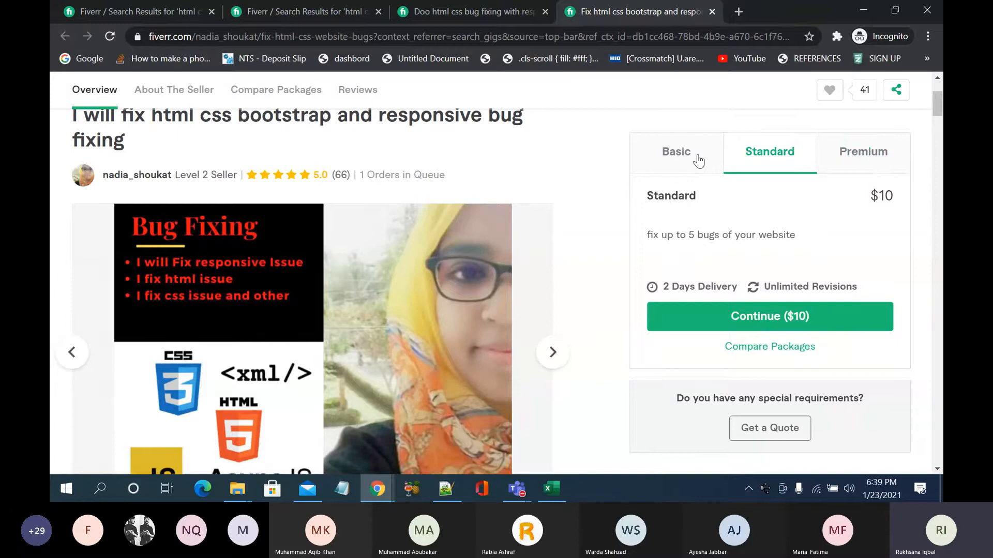
{"action": "left_click", "coordinate": [703, 165]}
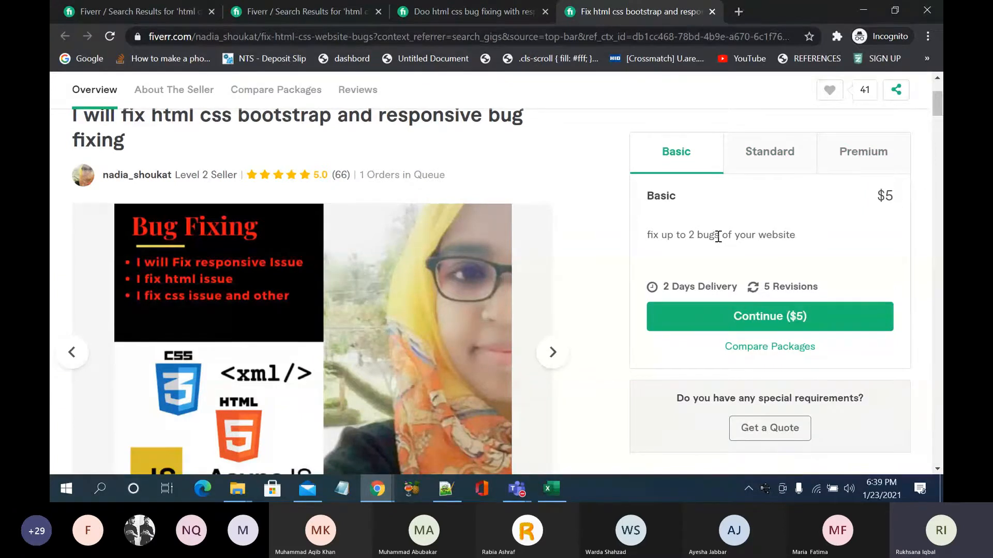
{"action": "scroll", "coordinate": [718, 237], "scroll_direction": "down", "scroll_amount": 2}
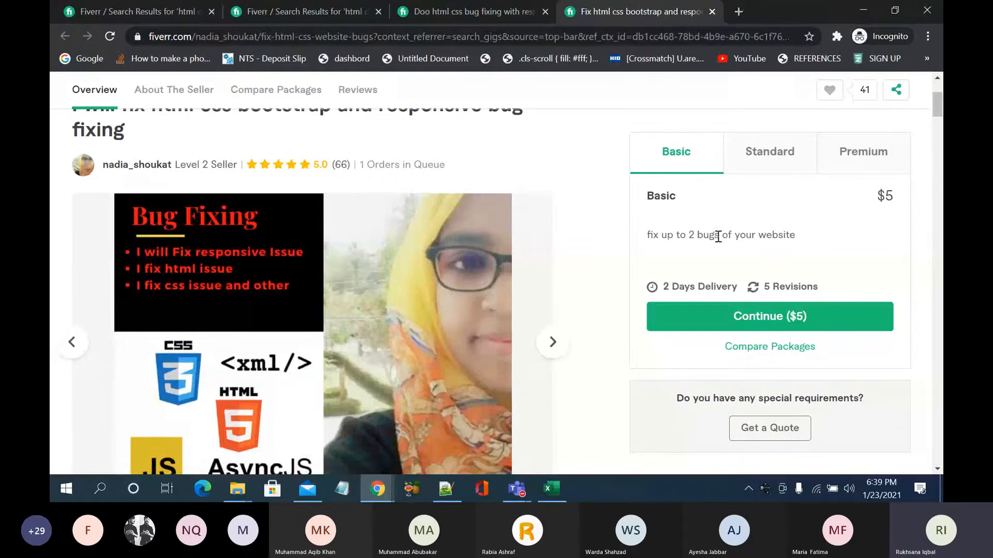
{"action": "scroll", "coordinate": [718, 236], "scroll_direction": "down", "scroll_amount": 4}
{"action": "scroll", "coordinate": [718, 237], "scroll_direction": "down", "scroll_amount": 3}
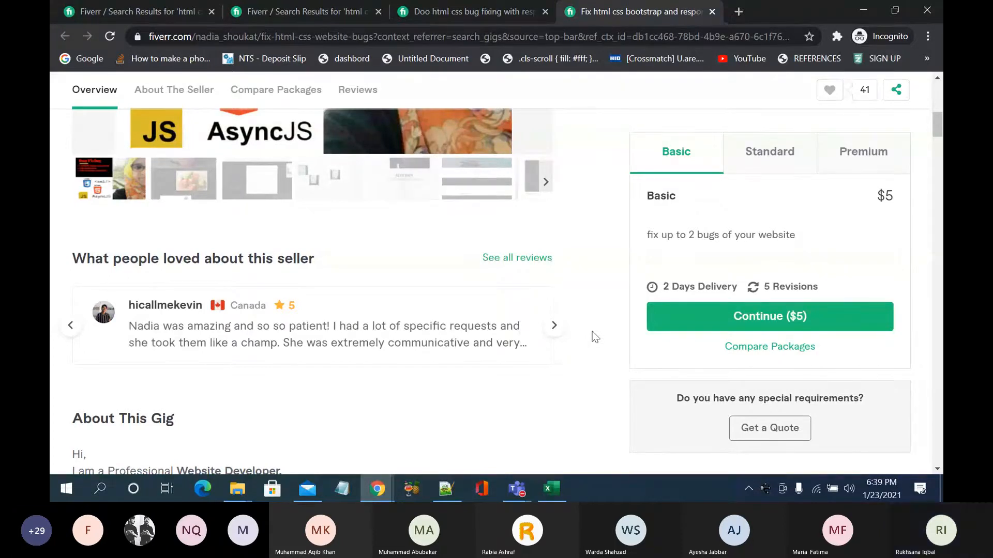
Step: Compare the Basic, Standard and Premium package details of the "doo HTML CSS bug fixing with responsive" gig
{"action": "left_click", "coordinate": [471, 12]}
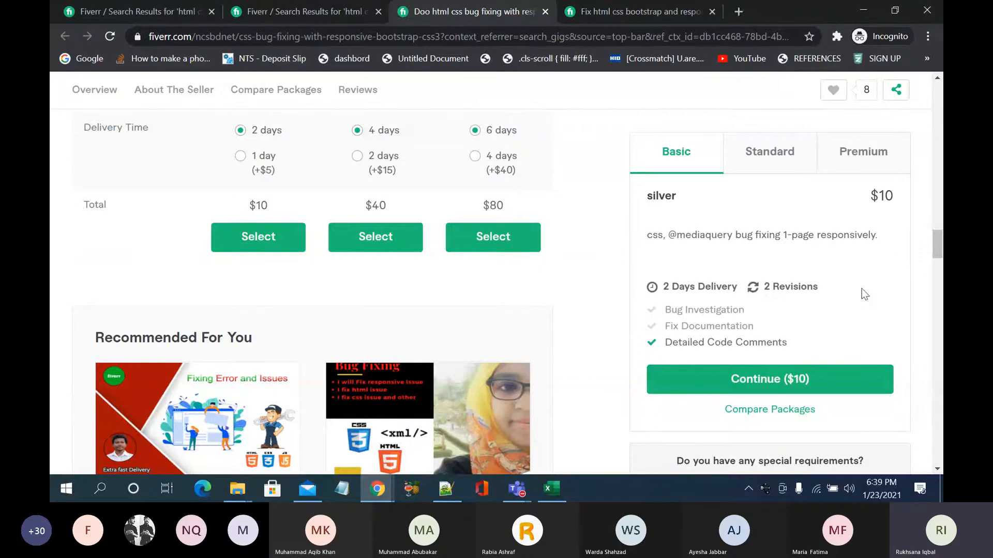
{"action": "left_click", "coordinate": [781, 164]}
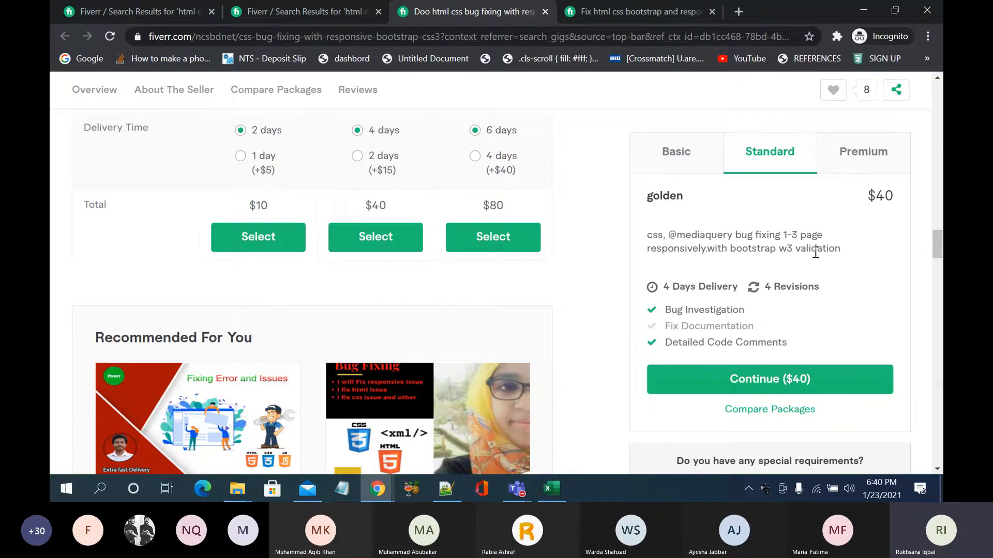
{"action": "left_click", "coordinate": [870, 165]}
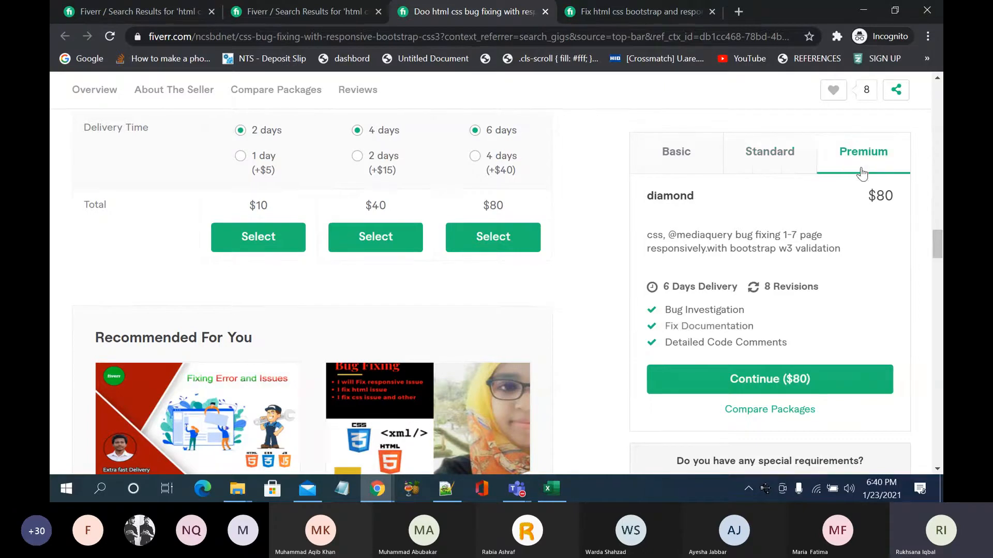
Step: Open the profile of the seller of the "doo HTML CSS bug fixing" gig in a new tab and look over their gigs
{"action": "scroll", "coordinate": [763, 243], "scroll_direction": "up", "scroll_amount": 15}
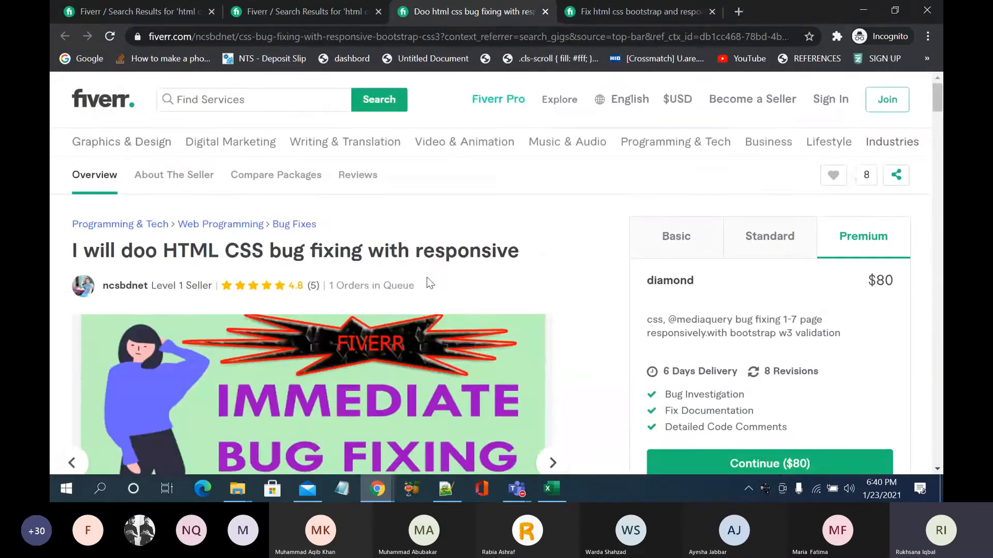
{"action": "scroll", "coordinate": [494, 286], "scroll_direction": "down", "scroll_amount": 2}
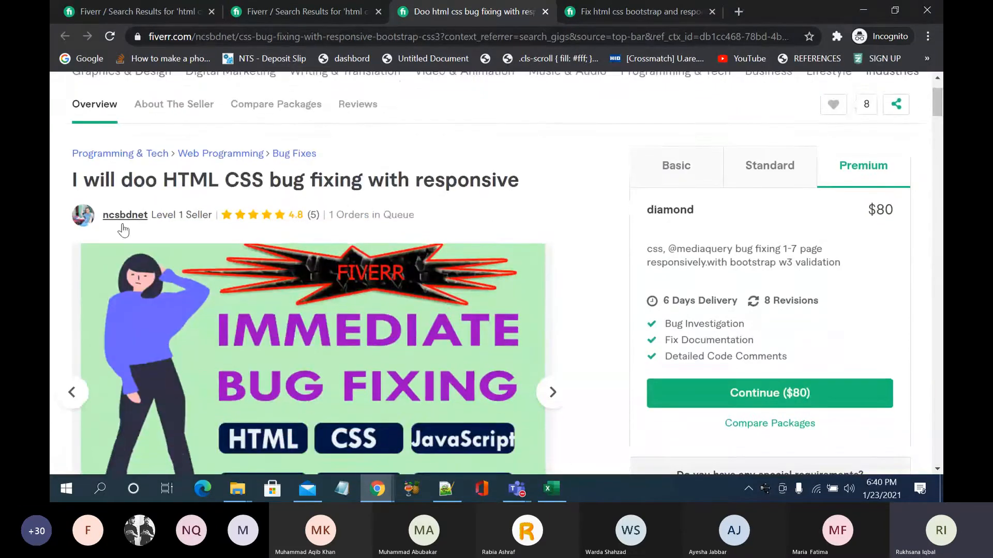
{"action": "right_click", "coordinate": [136, 215]}
{"action": "left_click", "coordinate": [169, 231]}
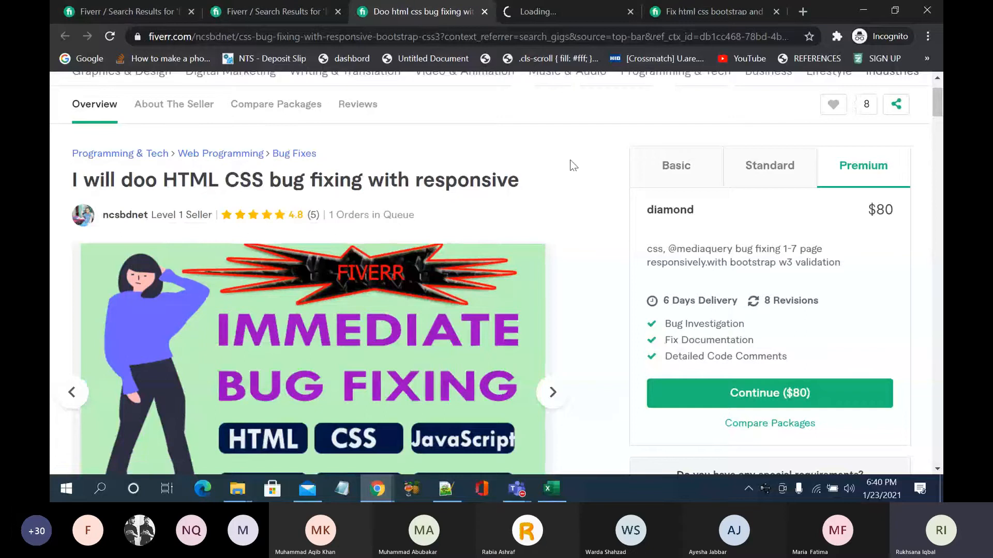
{"action": "left_click", "coordinate": [591, 14]}
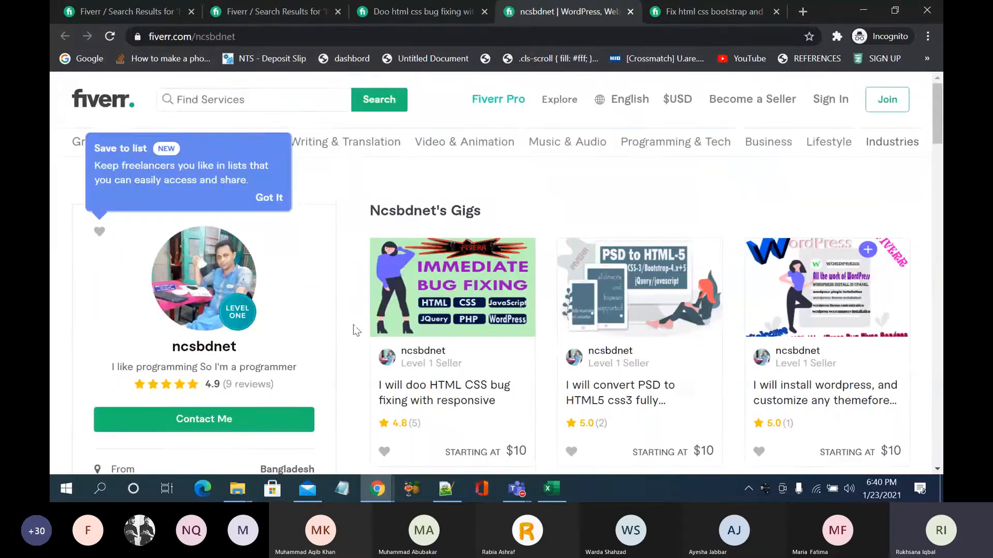
{"action": "scroll", "coordinate": [399, 316], "scroll_direction": "down", "scroll_amount": 3}
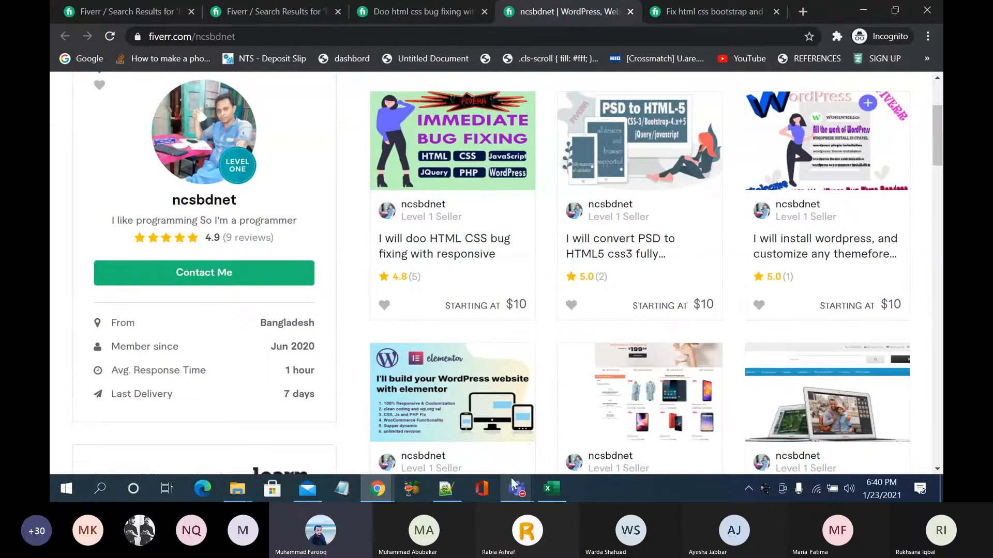
Step: Return to the browser window with the new gig's pricing page and open grindngain.net in its empty tab
{"action": "mouse_move", "coordinate": [382, 485]}
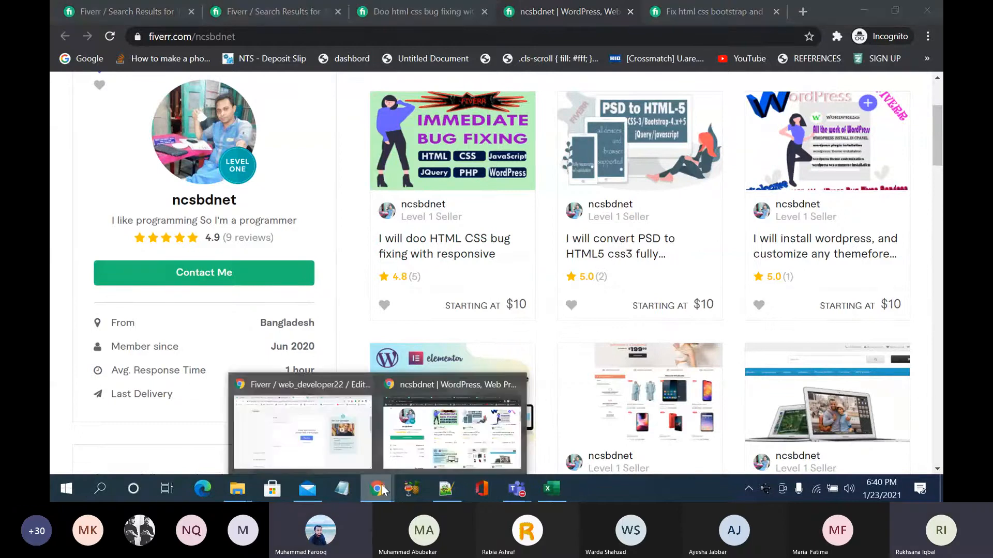
{"action": "left_click", "coordinate": [351, 421]}
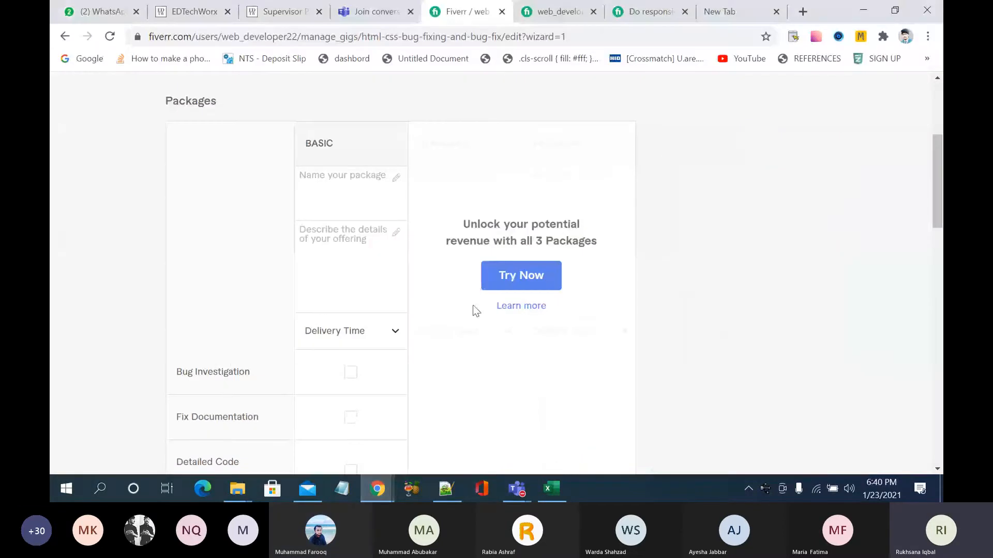
{"action": "left_click", "coordinate": [727, 11]}
{"action": "left_click", "coordinate": [681, 38]}
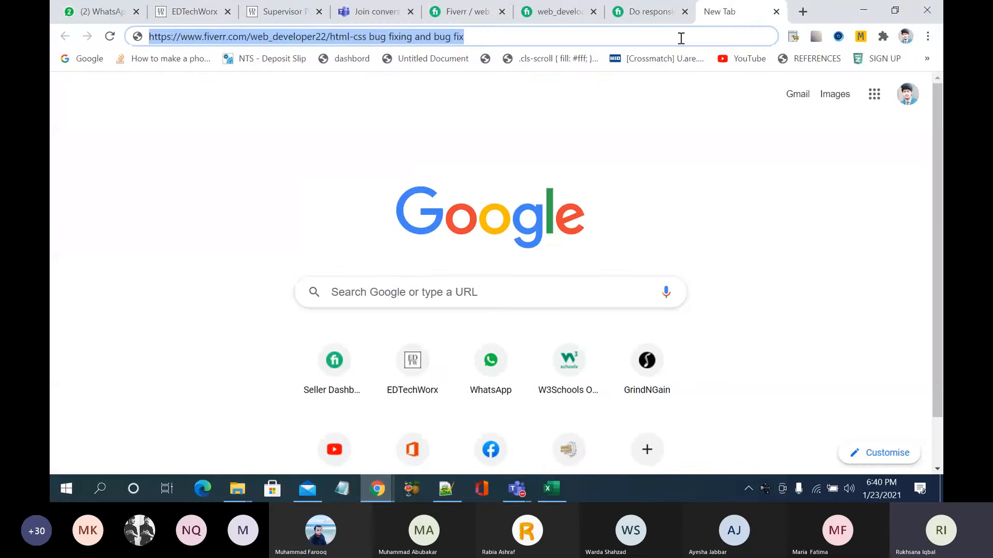
{"action": "type", "text": "we"}
{"action": "key", "text": "BackSpace"}
{"action": "key", "text": "BackSpace"}
{"action": "key", "text": "BackSpace"}
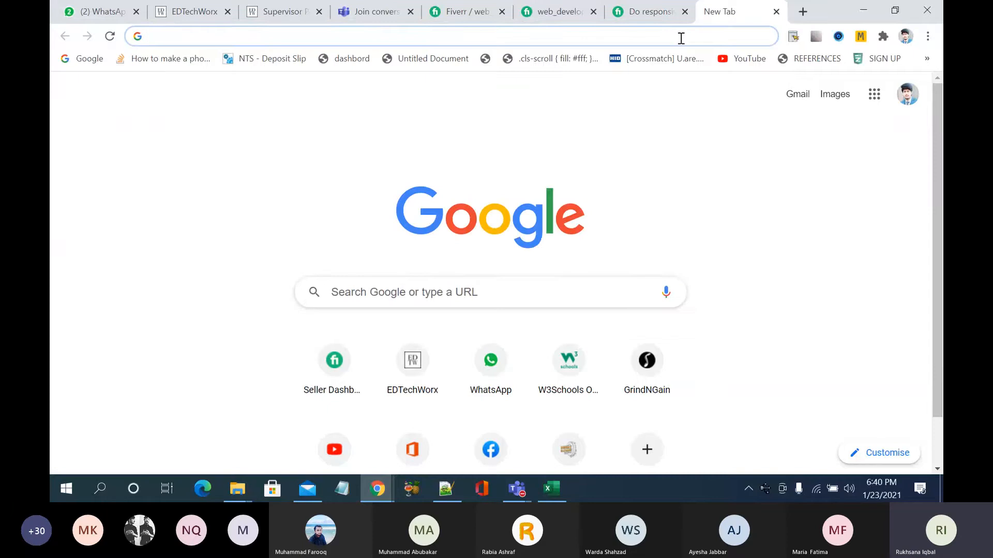
{"action": "type", "text": "g"}
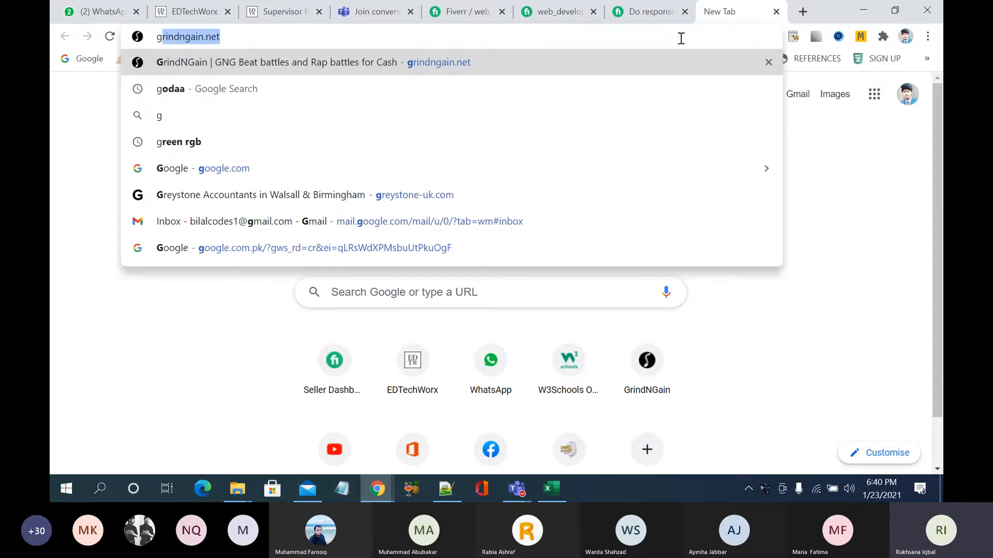
{"action": "key", "text": "Return"}
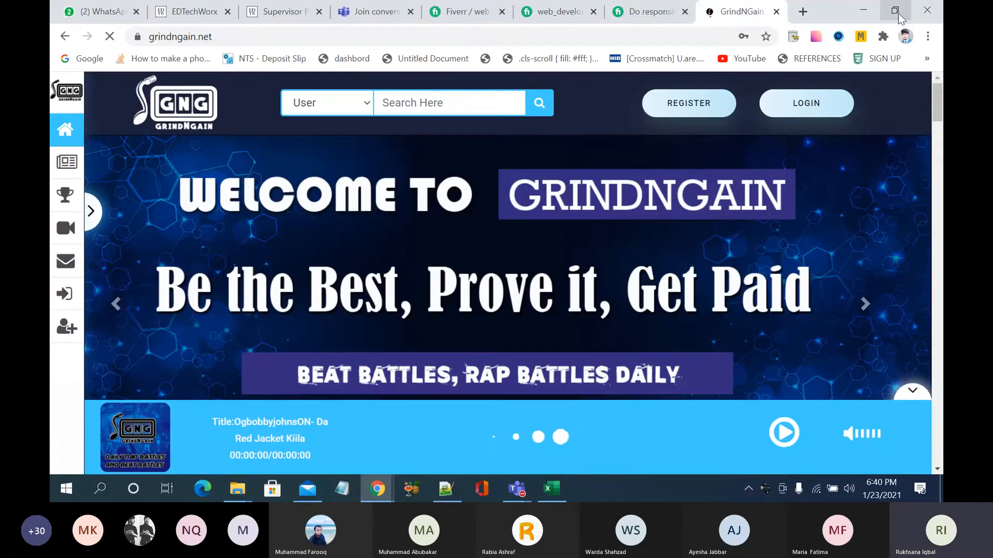
Step: Restore the browser window to a smaller size to examine how the GrindNGain home page responds
{"action": "left_click", "coordinate": [900, 17]}
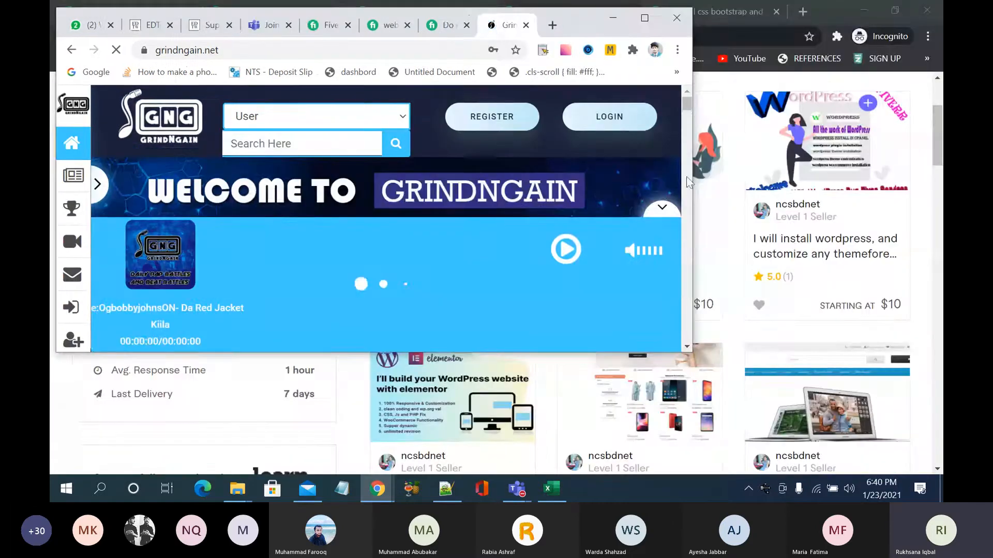
{"action": "left_click", "coordinate": [566, 249]}
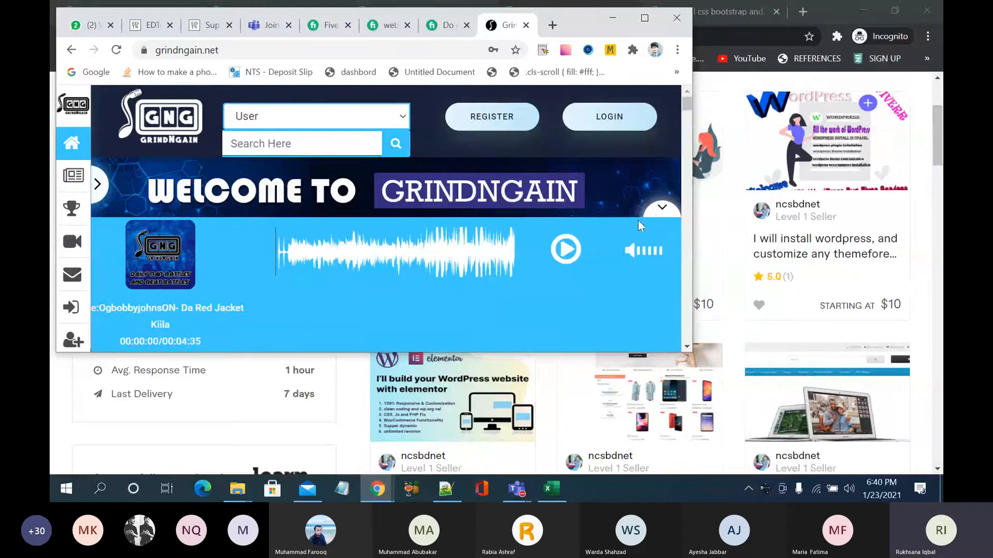
Step: Collapse the music player beneath the welcome banner and set the site's search category to Streaming
{"action": "left_click", "coordinate": [662, 207]}
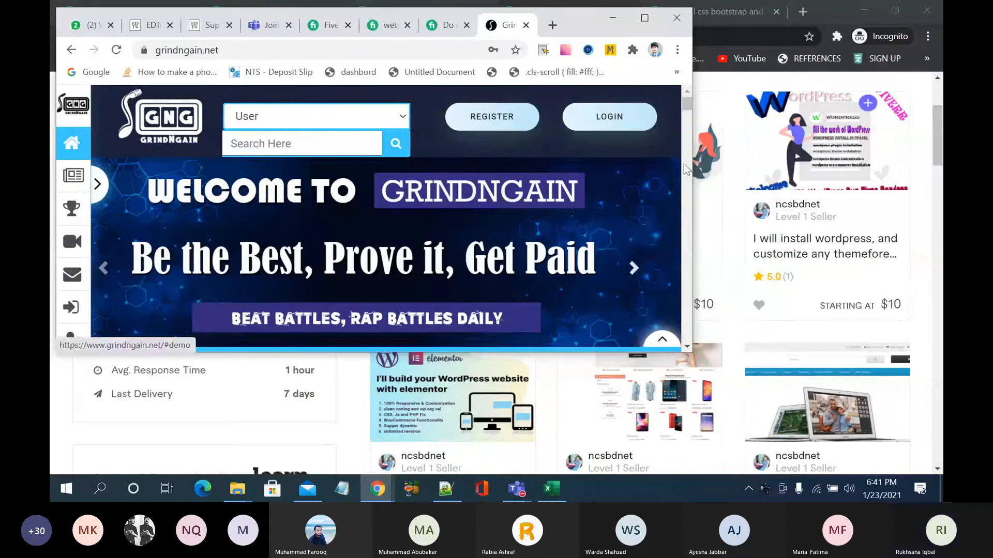
{"action": "left_click", "coordinate": [405, 124]}
{"action": "left_click", "coordinate": [384, 152]}
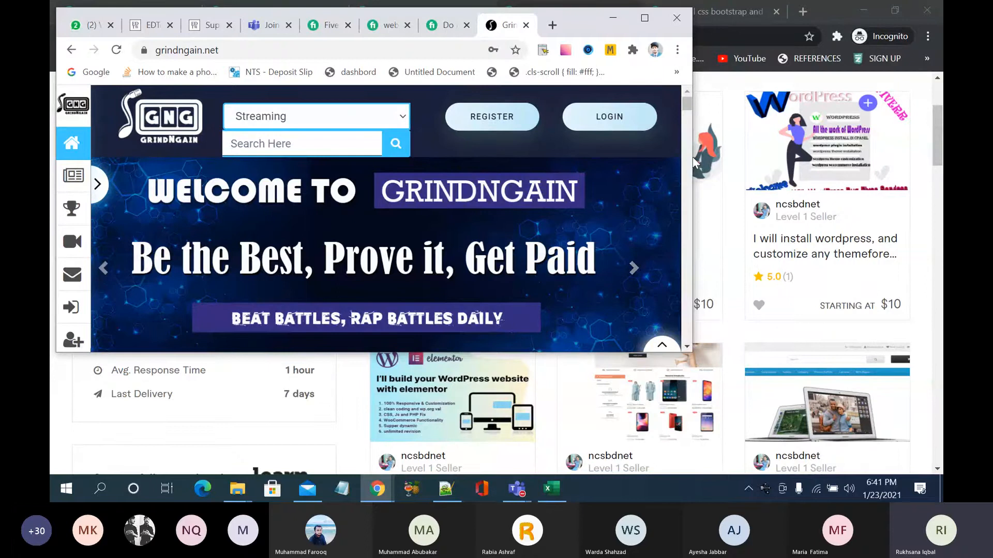
Step: Resize the GrindNGain browser window through several widths, including maximized, to examine how the header's search bar and buttons adapt
{"action": "left_click_drag", "start_coordinate": [693, 157], "coordinate": [848, 173]}
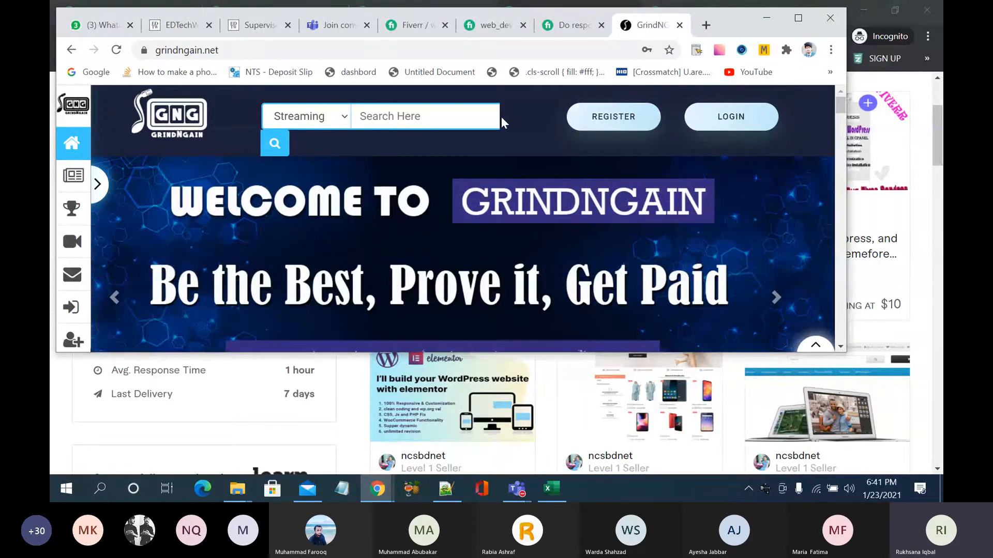
{"action": "mouse_move", "coordinate": [847, 142]}
{"action": "left_mouse_down"}
{"action": "mouse_move", "coordinate": [929, 153]}
{"action": "mouse_move", "coordinate": [832, 141]}
{"action": "left_mouse_up"}
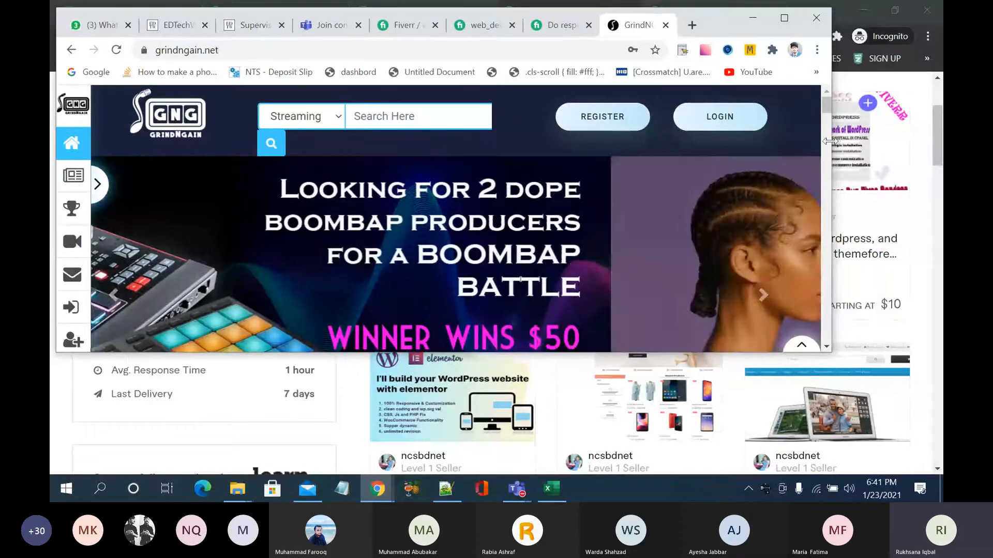
{"action": "left_click_drag", "start_coordinate": [832, 141], "coordinate": [935, 164]}
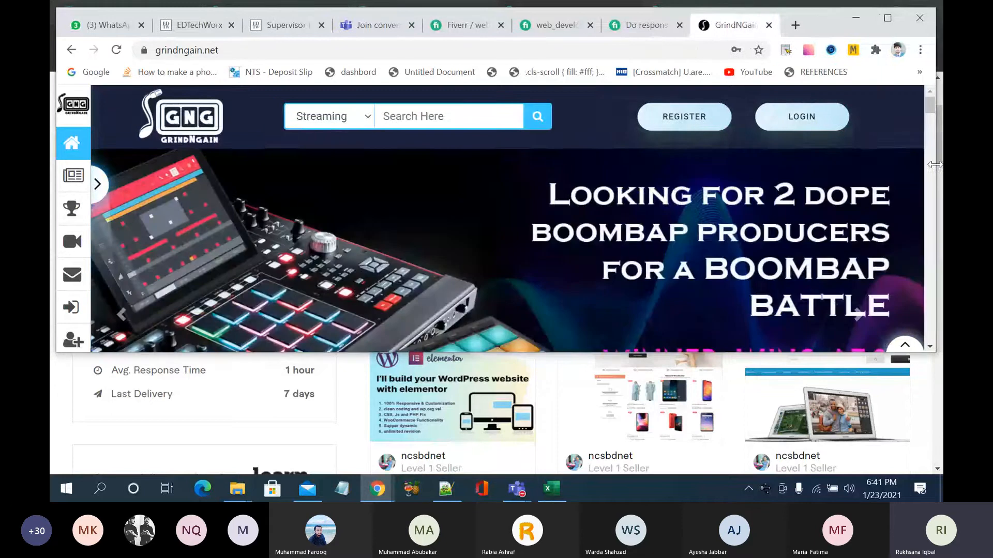
{"action": "left_click", "coordinate": [894, 22]}
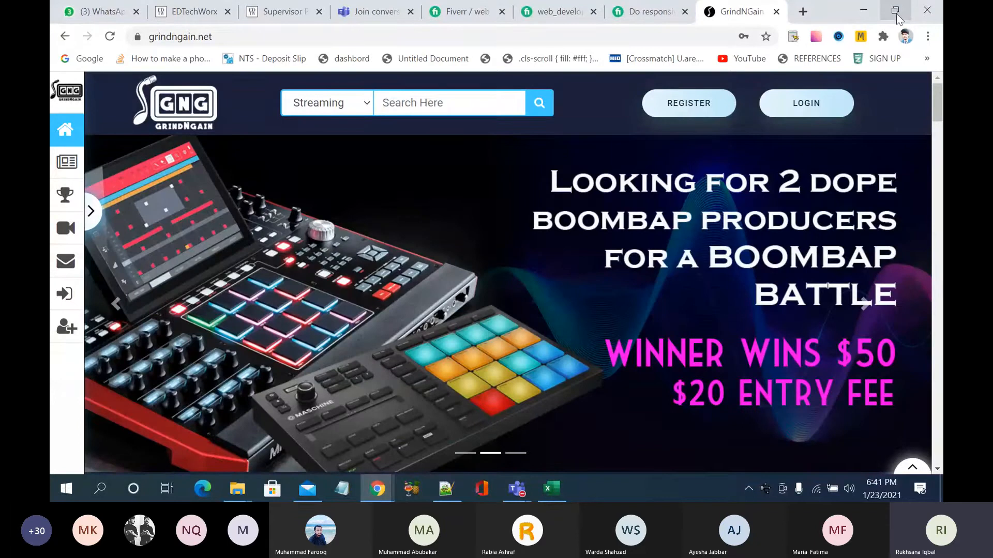
{"action": "left_click", "coordinate": [897, 14]}
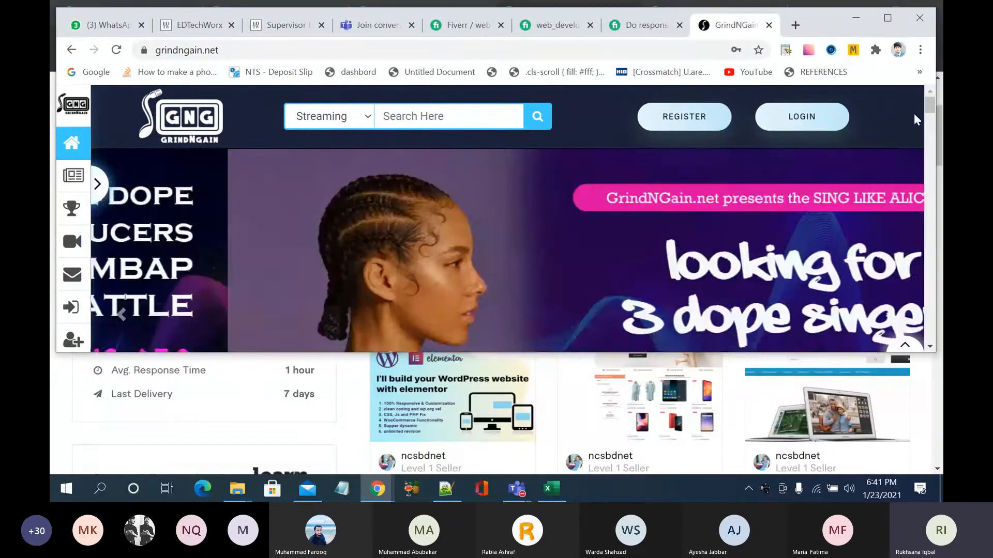
{"action": "left_click_drag", "start_coordinate": [898, 126], "coordinate": [874, 127]}
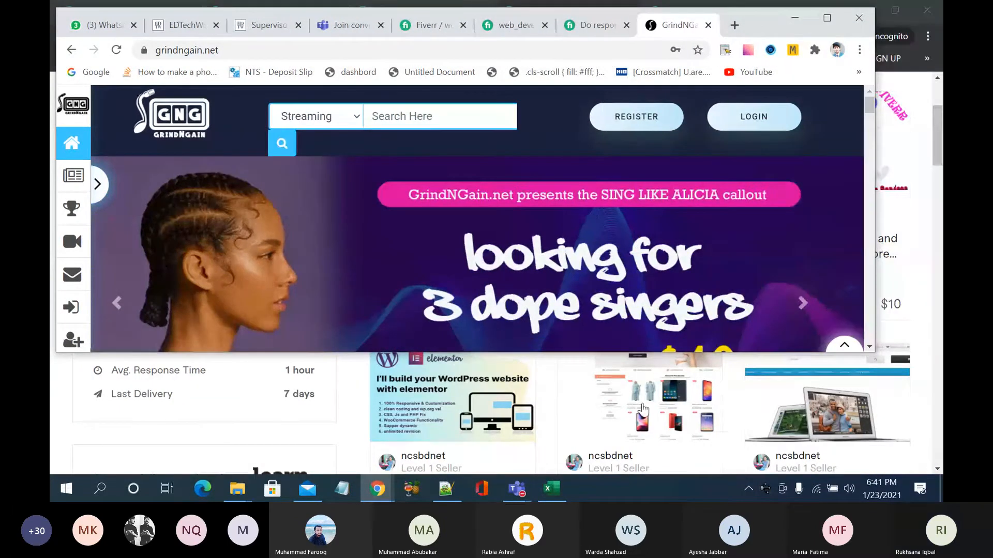
Step: Switch to the Teams meeting window and restart the screen sharing
{"action": "mouse_move", "coordinate": [517, 489]}
{"action": "left_click", "coordinate": [523, 411]}
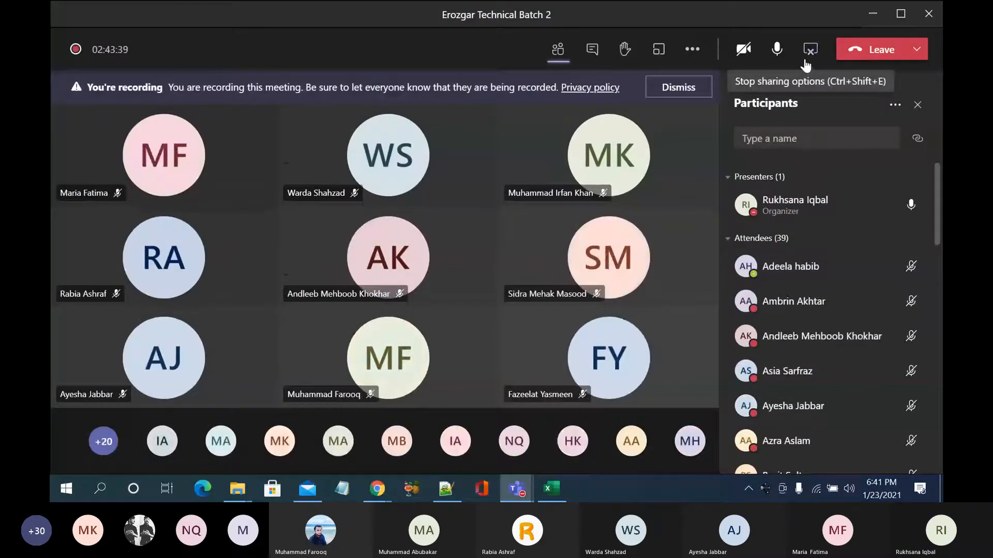
{"action": "left_click", "coordinate": [805, 61]}
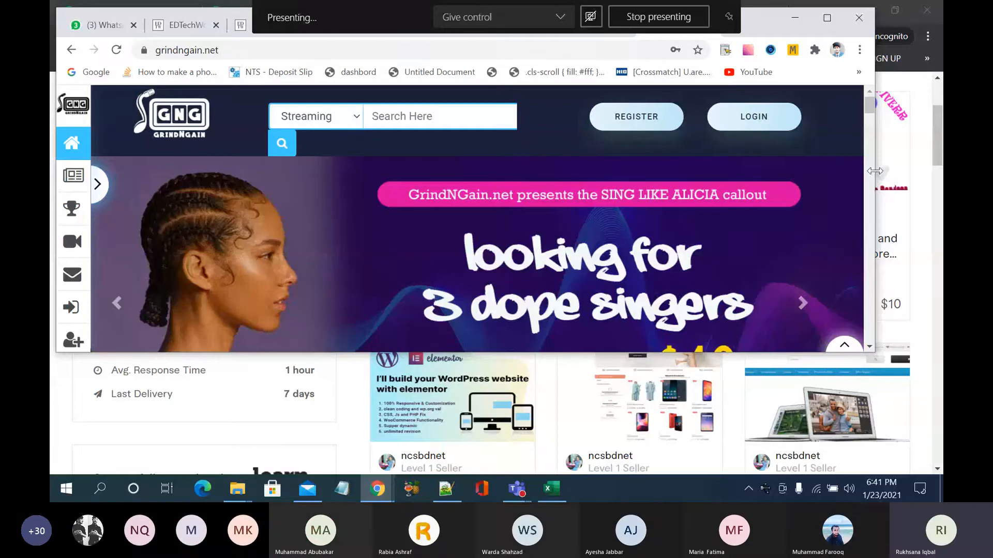
Step: Narrow the GrindNGain window to its mobile layout, widen it again to compare the header, and maximize it
{"action": "left_click_drag", "start_coordinate": [875, 171], "coordinate": [550, 154]}
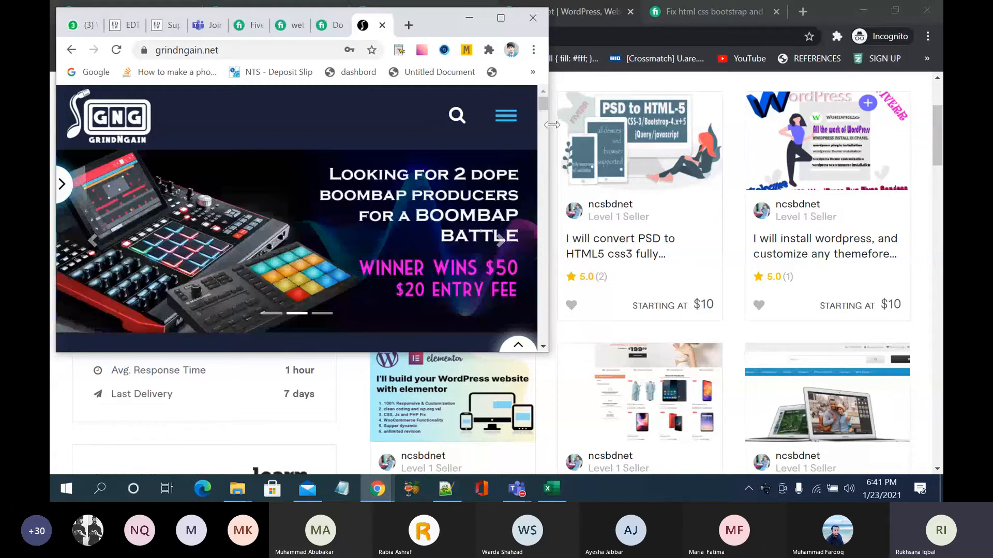
{"action": "left_click_drag", "start_coordinate": [551, 125], "coordinate": [705, 119]}
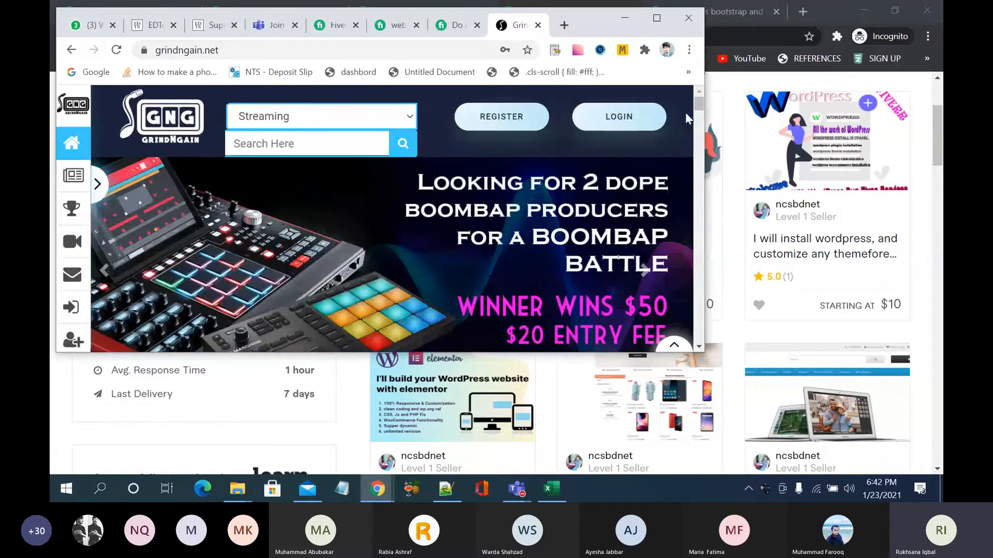
{"action": "left_click", "coordinate": [664, 18]}
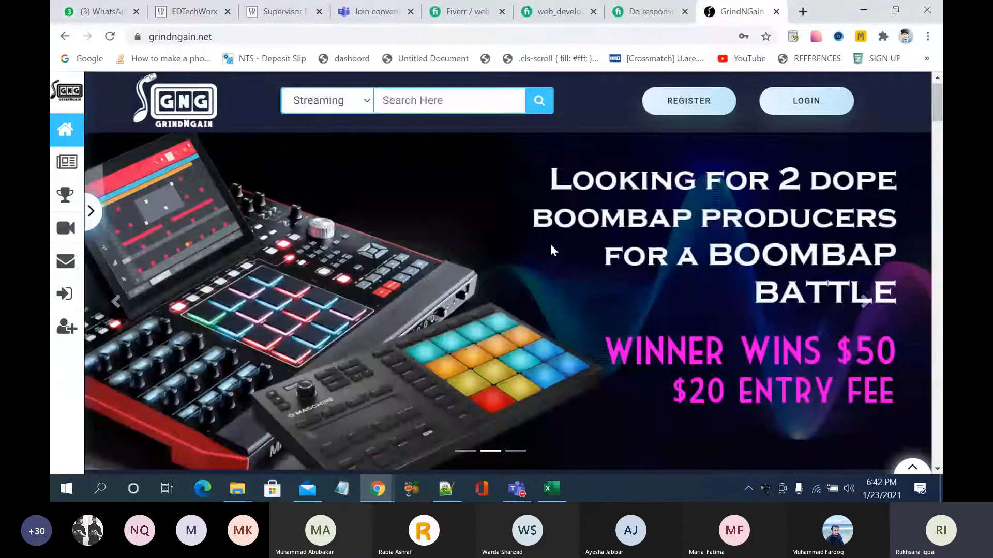
Step: Open the Jackpot Wednesdays Volume 1 album and inspect its video element in DevTools, moving the DevTools window clear of the cover
{"action": "scroll", "coordinate": [550, 248], "scroll_direction": "down", "scroll_amount": 10}
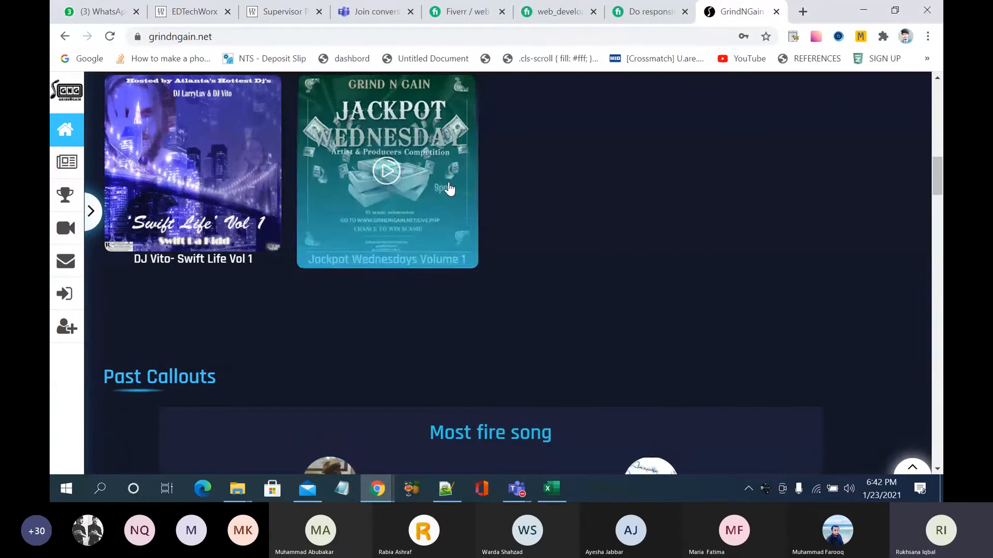
{"action": "left_click", "coordinate": [449, 184]}
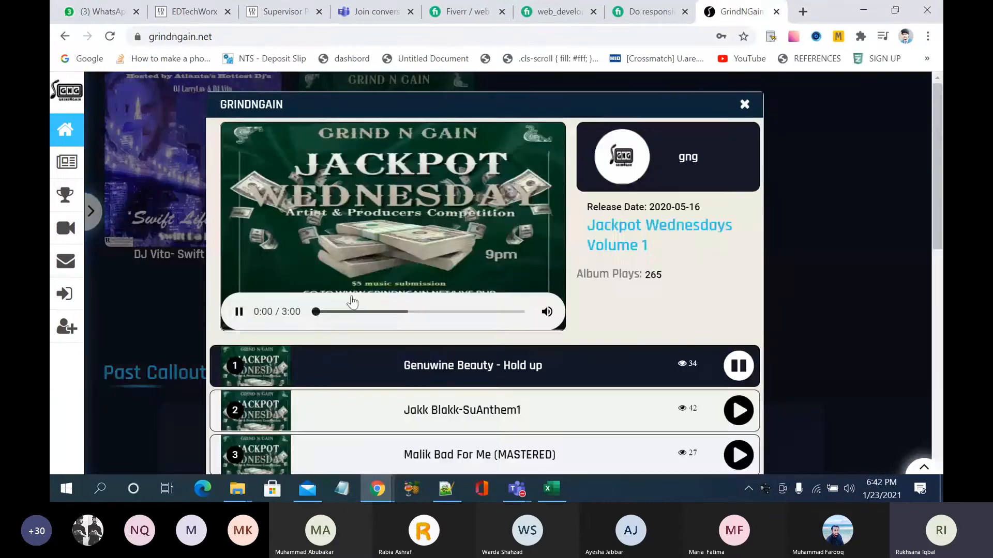
{"action": "right_click", "coordinate": [392, 232]}
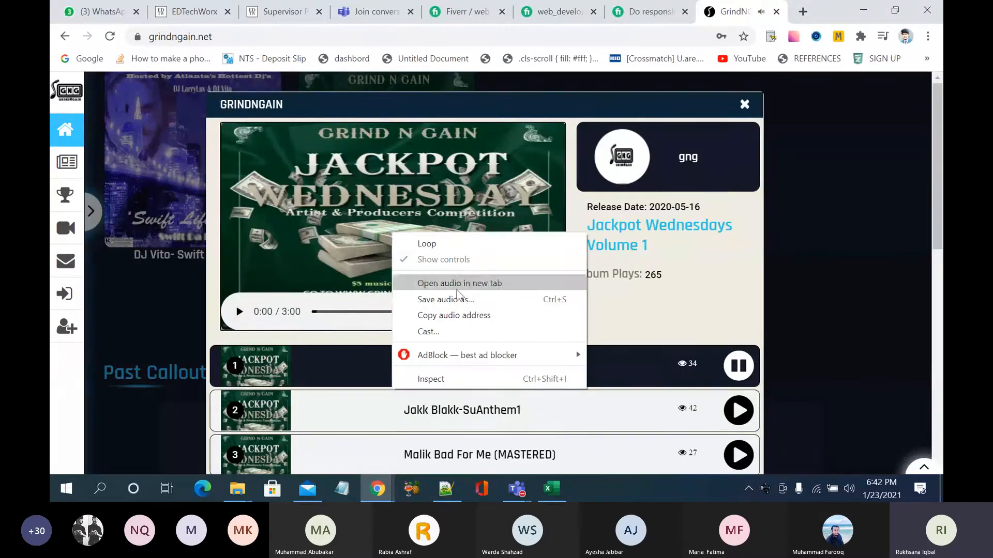
{"action": "key", "text": "Escape"}
{"action": "key", "text": "ctrl+shift+i"}
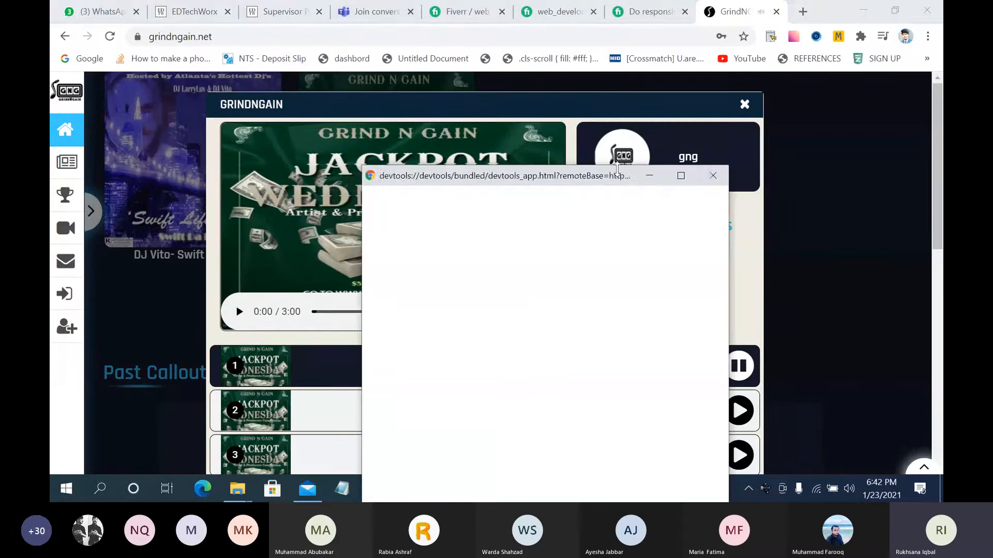
{"action": "left_click_drag", "start_coordinate": [528, 184], "coordinate": [828, 92]}
Step: Toggle object-fit: fill of the video.video-live rule off and on to compare the cover's fit, and close DevTools
{"action": "scroll", "coordinate": [726, 455], "scroll_direction": "down", "scroll_amount": 1}
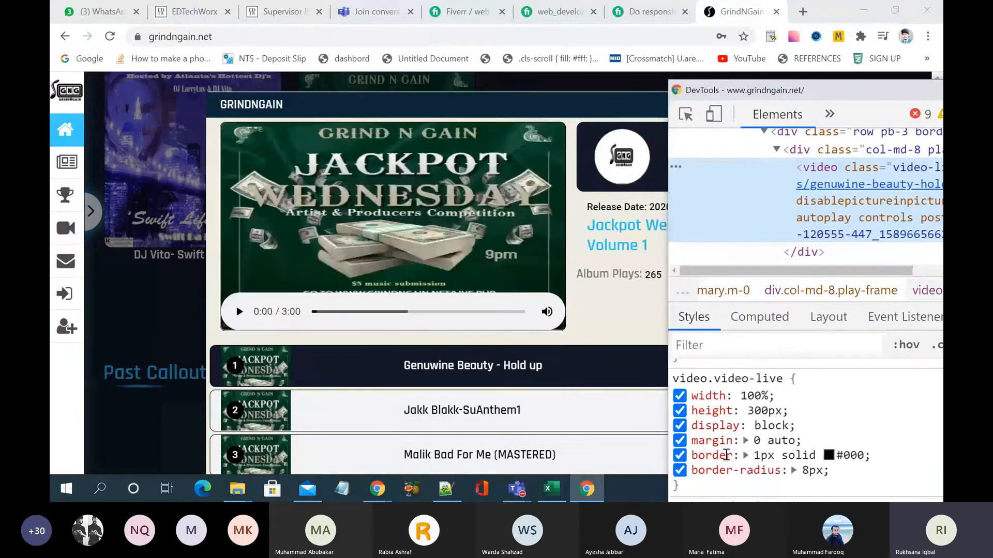
{"action": "scroll", "coordinate": [726, 455], "scroll_direction": "down", "scroll_amount": 4}
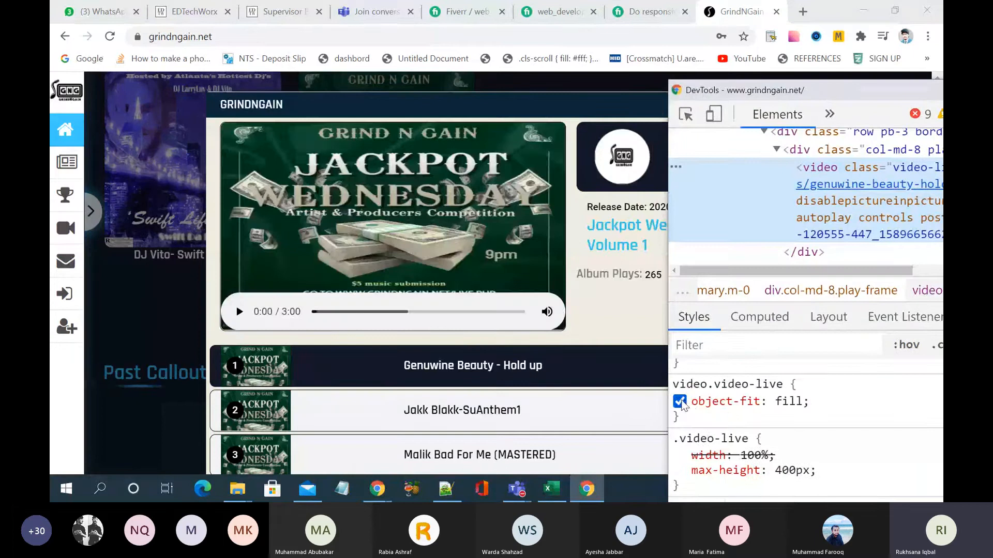
{"action": "left_click", "coordinate": [679, 401]}
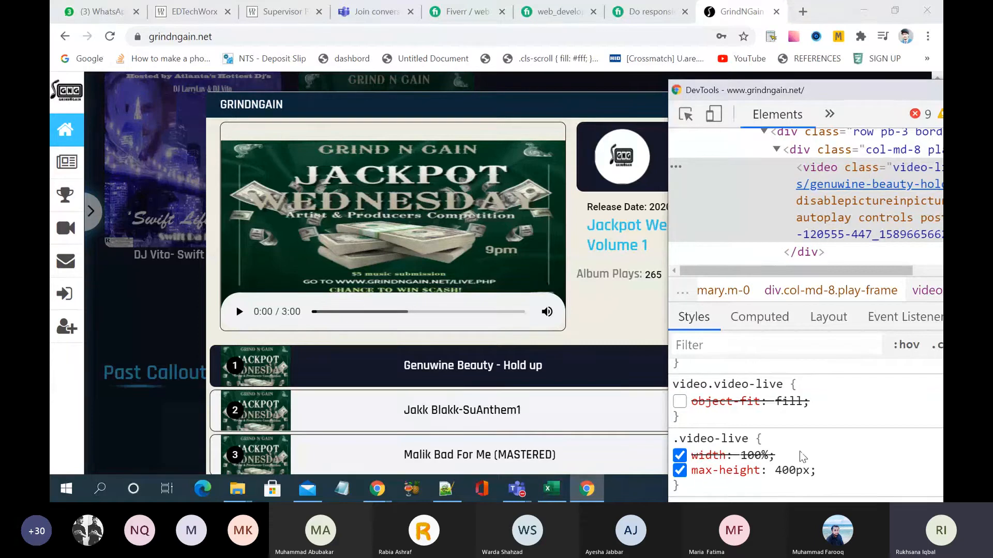
{"action": "left_click", "coordinate": [680, 401]}
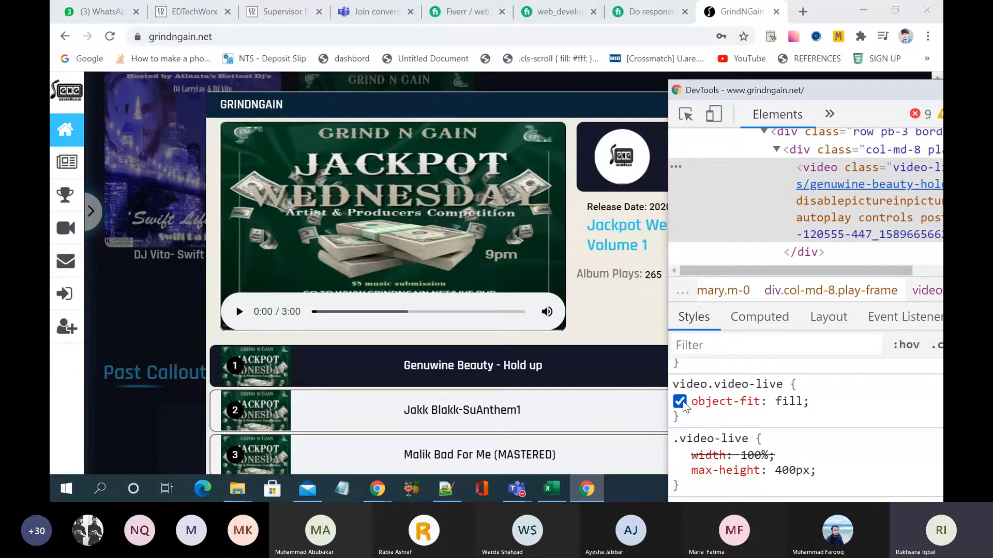
{"action": "left_click", "coordinate": [680, 401]}
{"action": "left_click", "coordinate": [679, 402]}
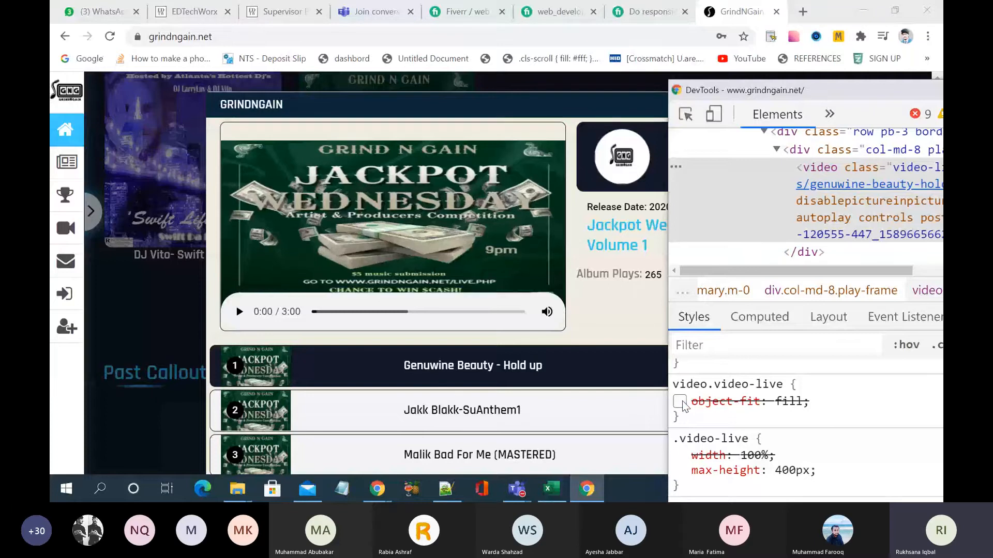
{"action": "left_click", "coordinate": [679, 402]}
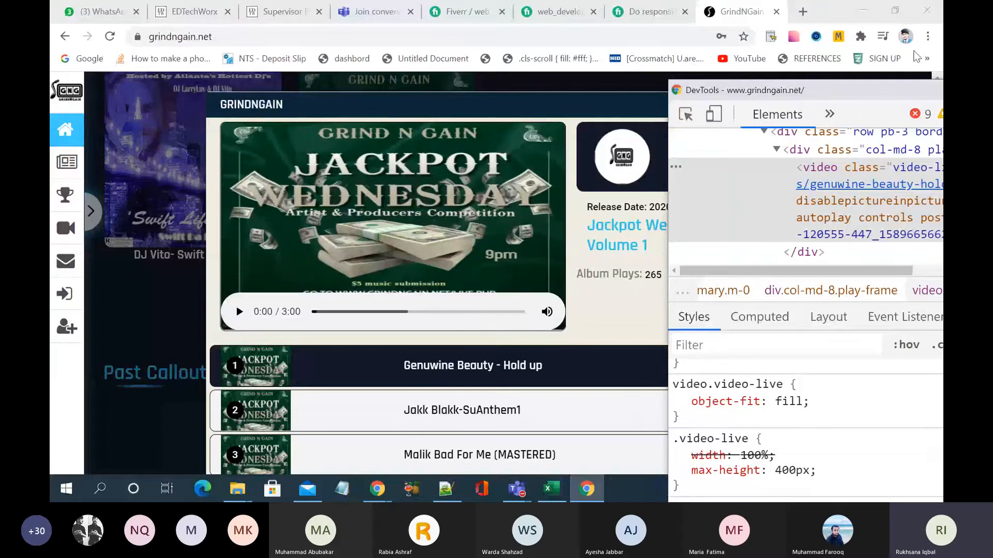
{"action": "left_click_drag", "start_coordinate": [892, 91], "coordinate": [719, 112]}
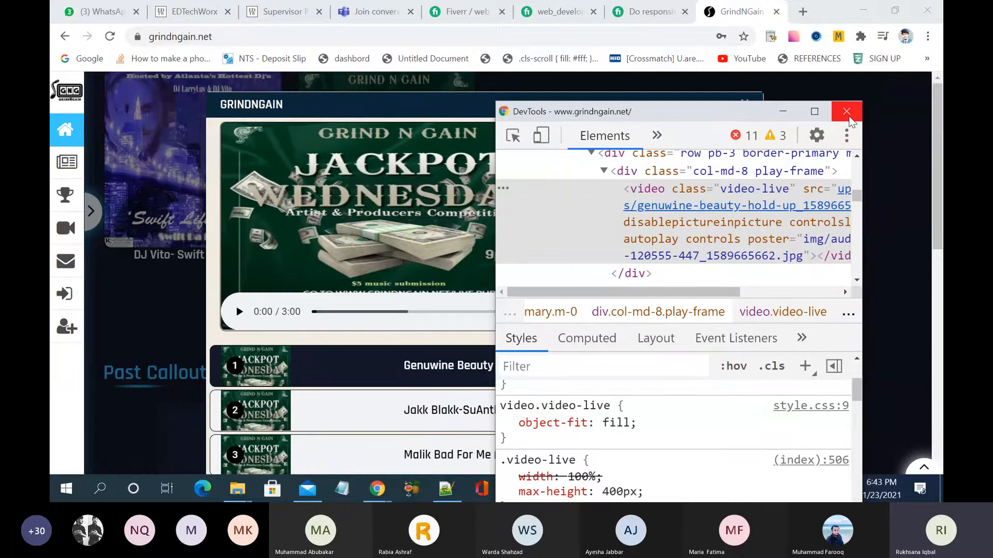
{"action": "left_click", "coordinate": [846, 112]}
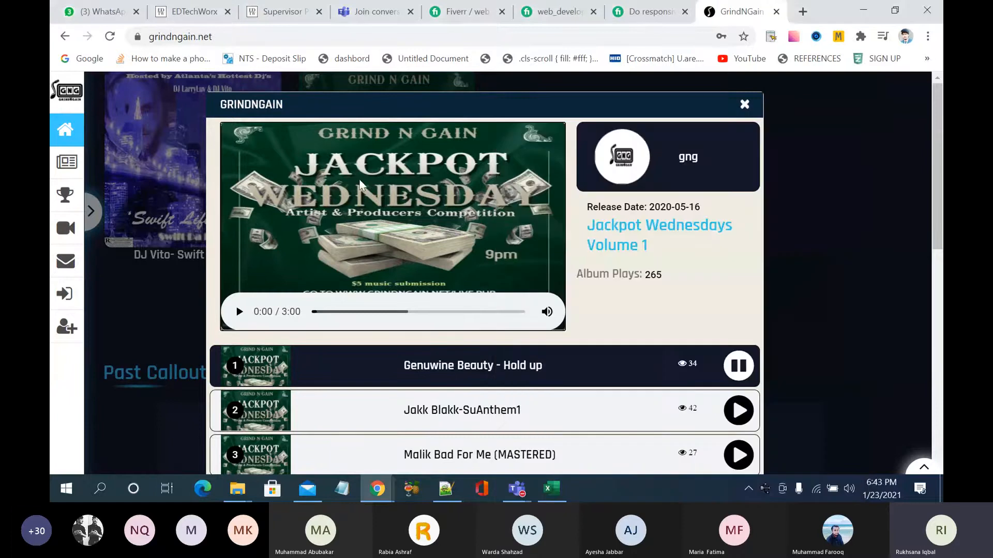
Step: Inspect the album video again, recheck its cover without and with object-fit: fill, look at the rule's source, and close DevTools
{"action": "right_click", "coordinate": [401, 185]}
{"action": "left_click", "coordinate": [488, 332]}
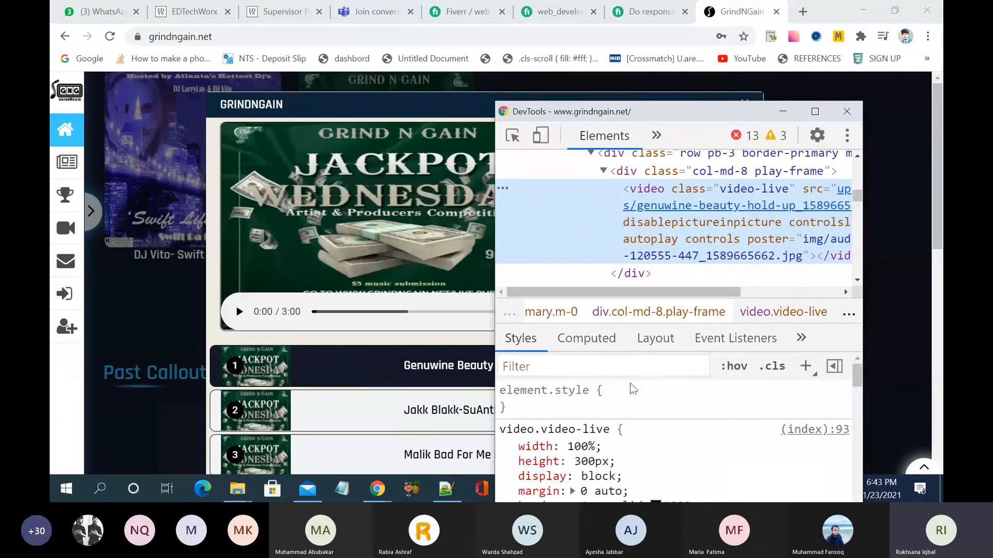
{"action": "scroll", "coordinate": [632, 389], "scroll_direction": "down", "scroll_amount": 3}
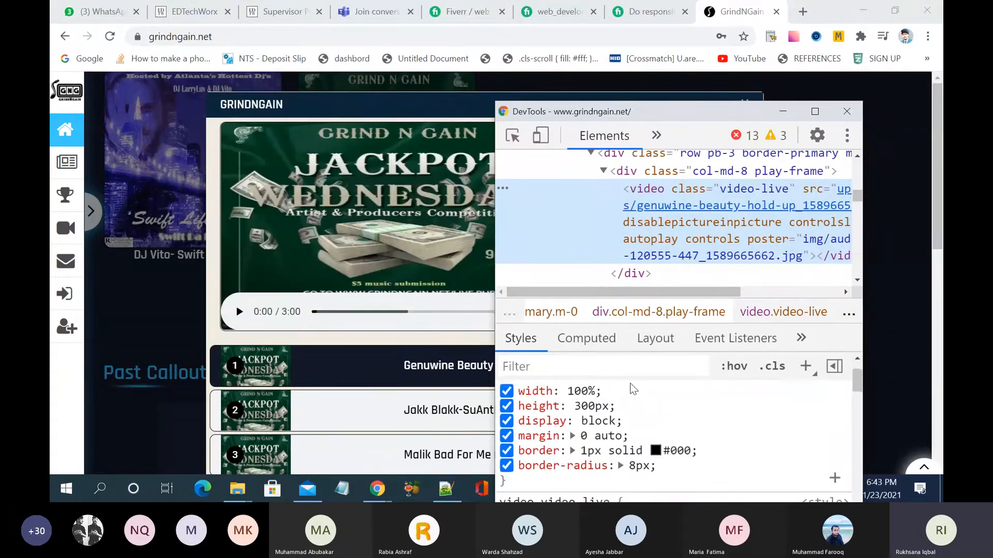
{"action": "scroll", "coordinate": [632, 389], "scroll_direction": "down", "scroll_amount": 3}
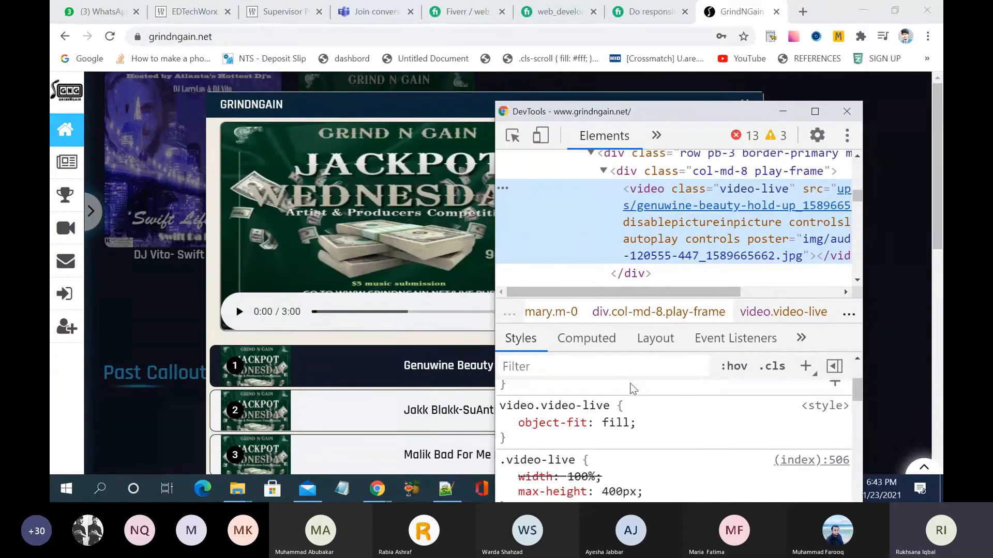
{"action": "left_click", "coordinate": [506, 423]}
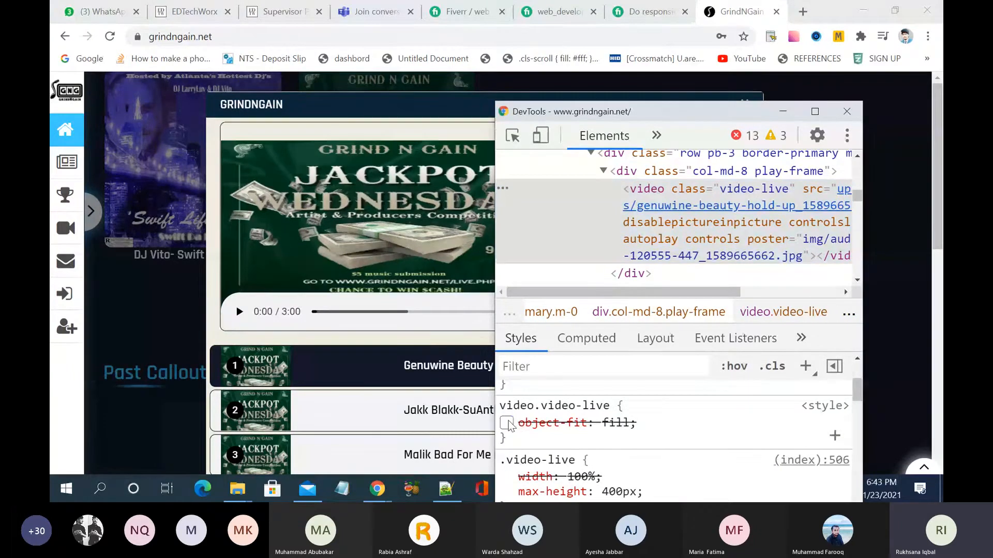
{"action": "left_click", "coordinate": [507, 423]}
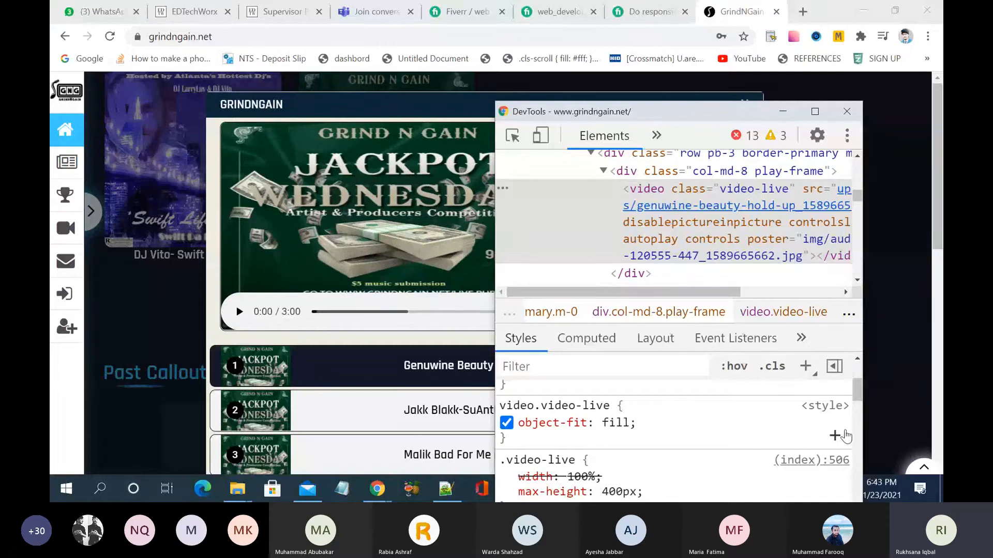
{"action": "scroll", "coordinate": [845, 414], "scroll_direction": "down", "scroll_amount": 1}
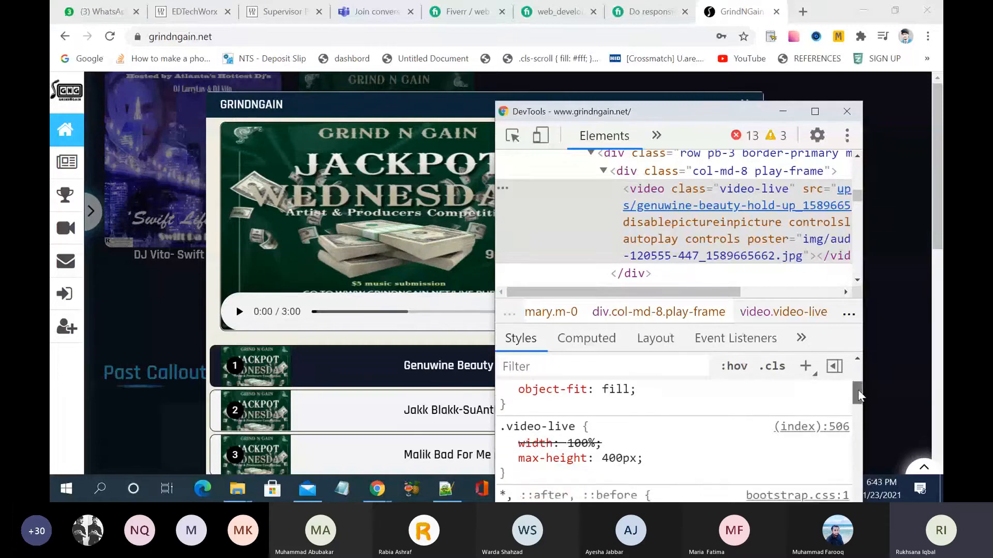
{"action": "scroll", "coordinate": [845, 389], "scroll_direction": "up", "scroll_amount": 1}
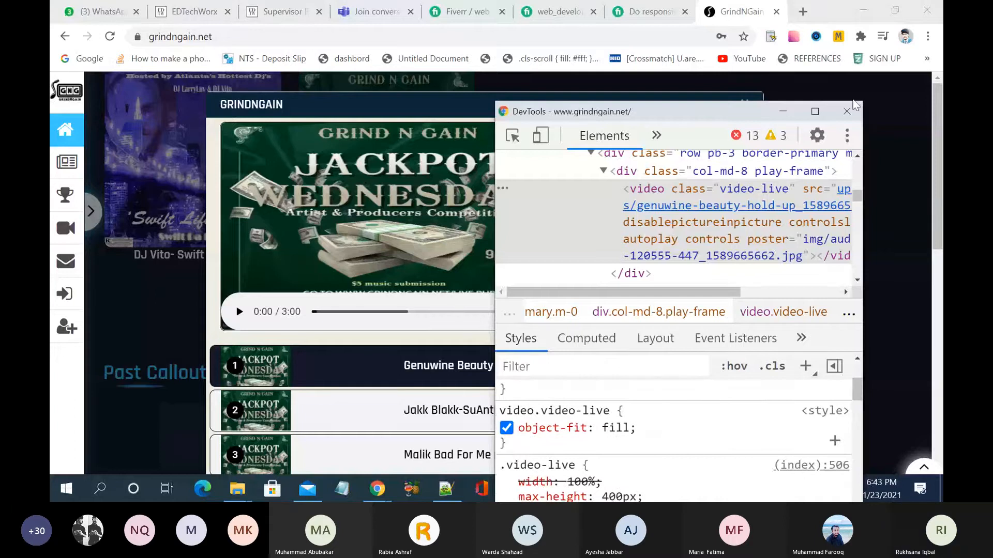
{"action": "left_click", "coordinate": [827, 417]}
{"action": "left_click", "coordinate": [848, 114]}
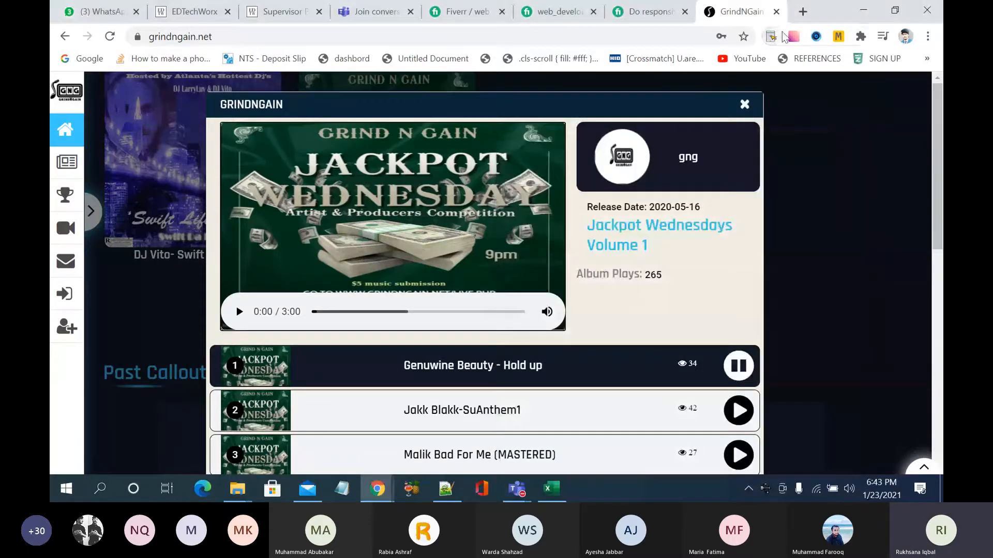
Step: Open karachikings.com.pk in a new browser tab
{"action": "left_click", "coordinate": [806, 15]}
{"action": "type", "text": "karachikings.com.pk"}
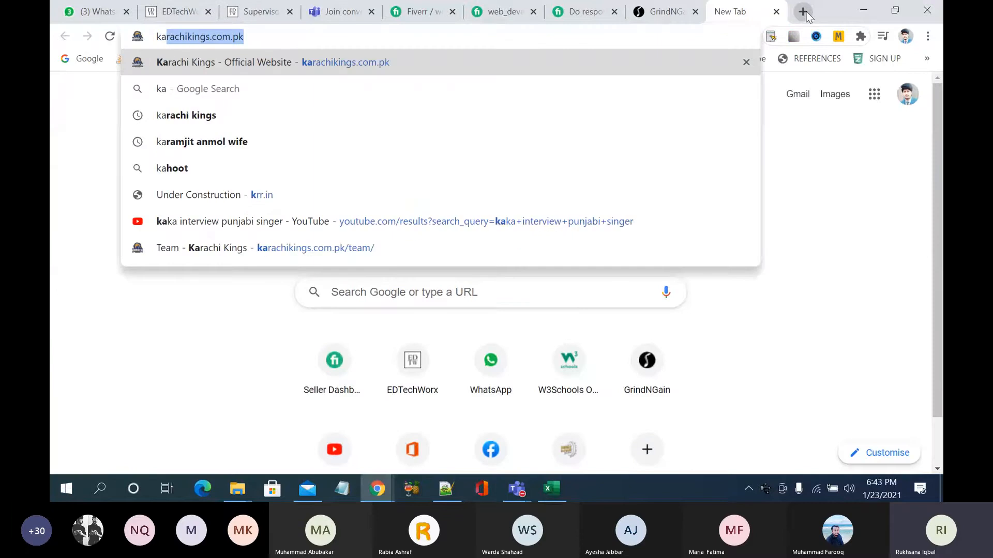
{"action": "key", "text": "Return"}
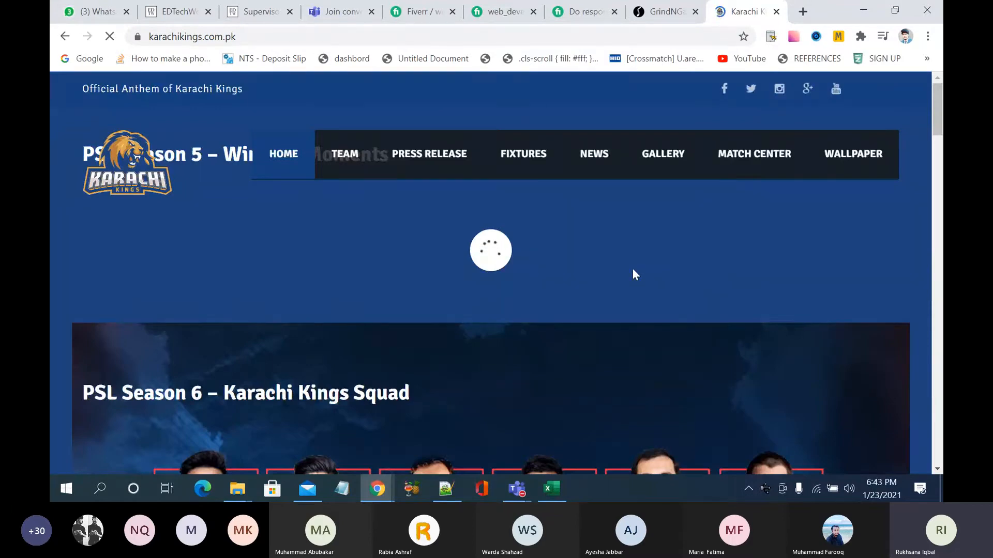
Step: Look over the Karachi Kings home page from banner to sponsors and open its Team page
{"action": "scroll", "coordinate": [633, 270], "scroll_direction": "down", "scroll_amount": 5}
{"action": "scroll", "coordinate": [633, 269], "scroll_direction": "down", "scroll_amount": 20}
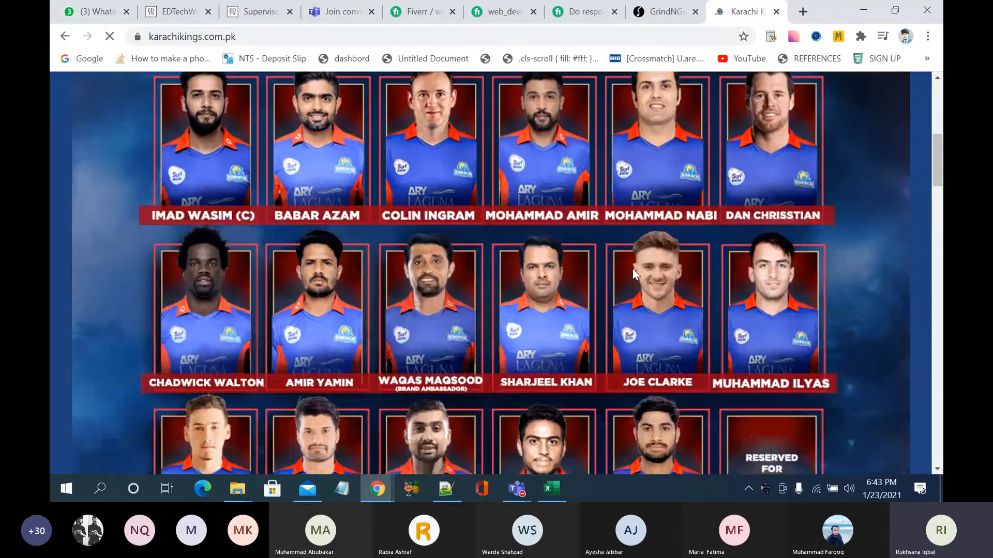
{"action": "scroll", "coordinate": [636, 274], "scroll_direction": "down", "scroll_amount": 15}
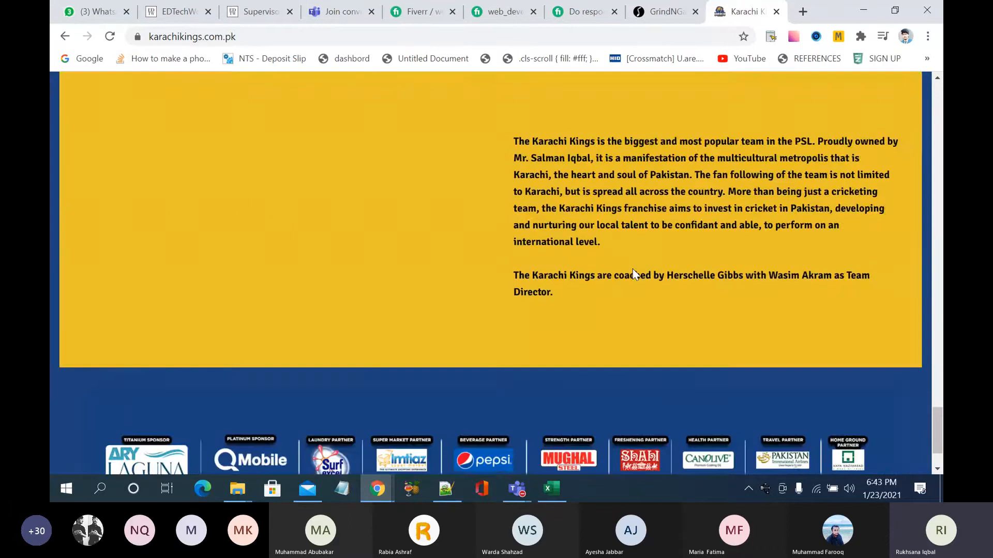
{"action": "scroll", "coordinate": [631, 269], "scroll_direction": "up", "scroll_amount": 20}
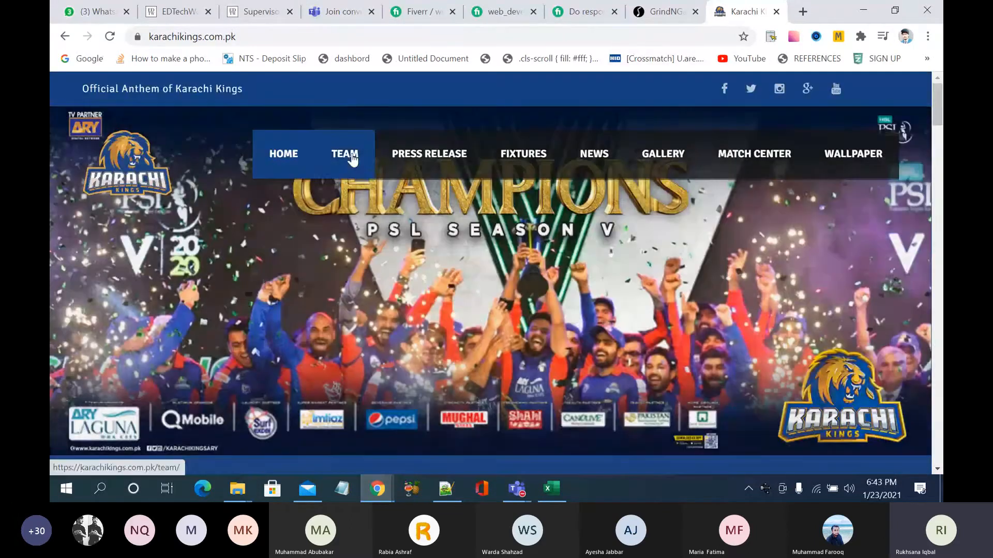
{"action": "left_click", "coordinate": [351, 156]}
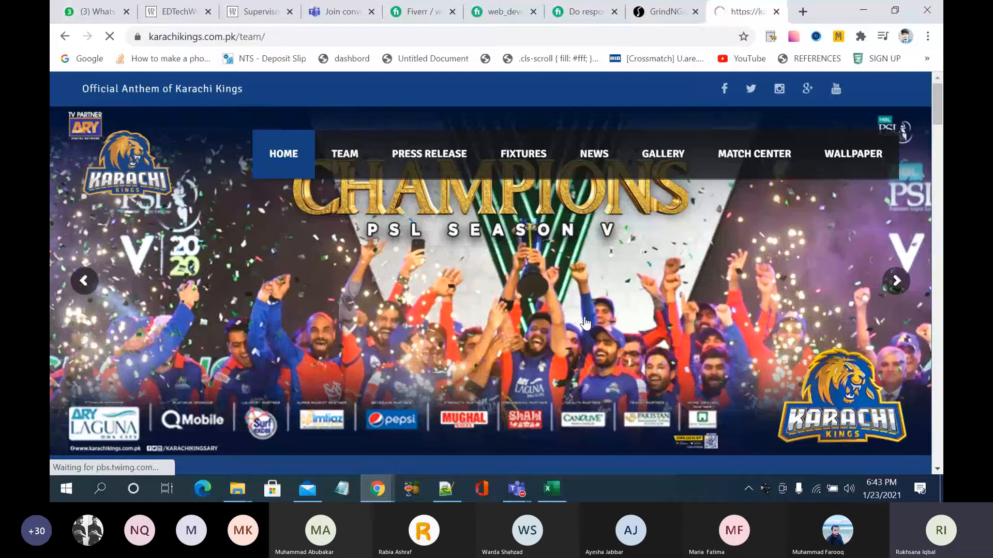
Step: Examine the Team page's management cards and player grid down to the footer, and return to the management section
{"action": "scroll", "coordinate": [585, 324], "scroll_direction": "down", "scroll_amount": 5}
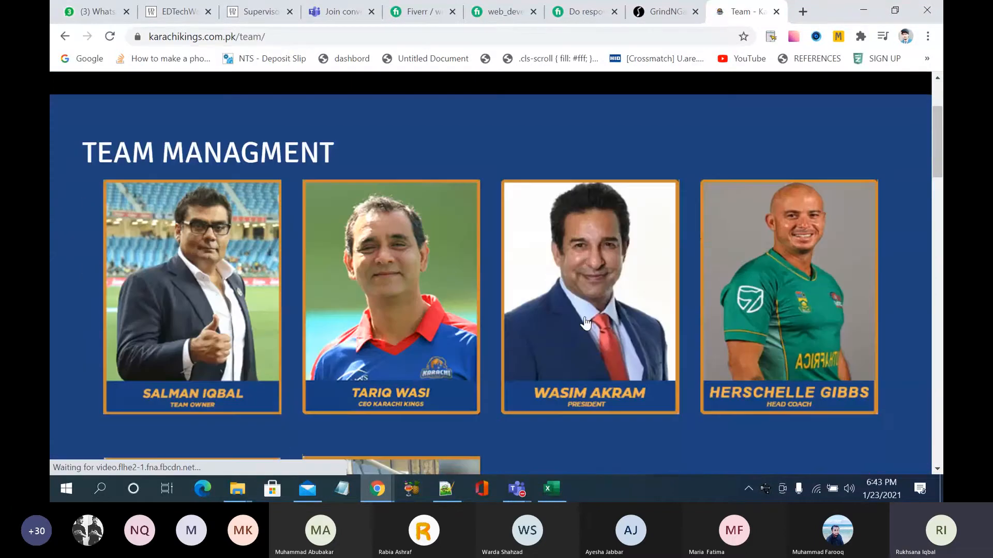
{"action": "scroll", "coordinate": [586, 323], "scroll_direction": "down", "scroll_amount": 15}
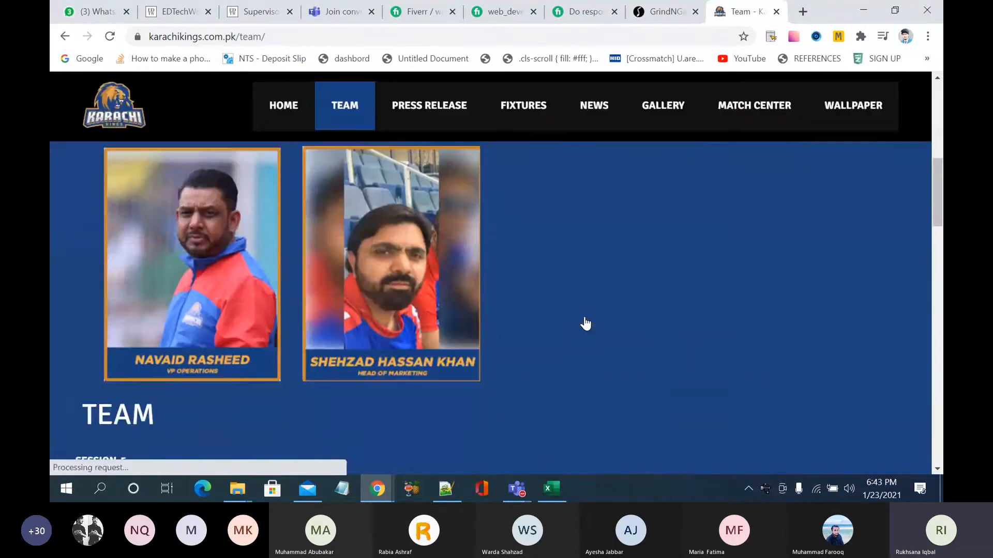
{"action": "scroll", "coordinate": [586, 324], "scroll_direction": "down", "scroll_amount": 8}
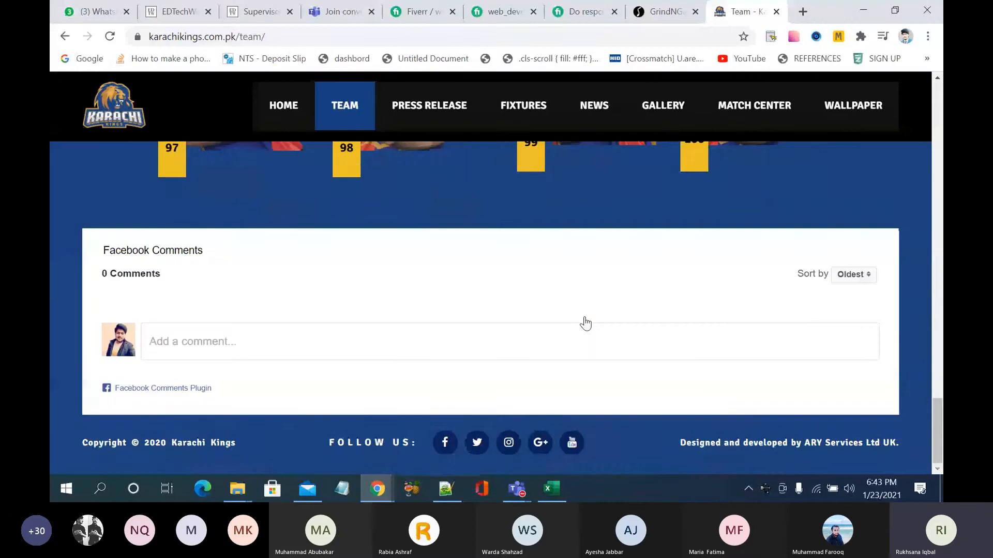
{"action": "scroll", "coordinate": [585, 324], "scroll_direction": "up", "scroll_amount": 20}
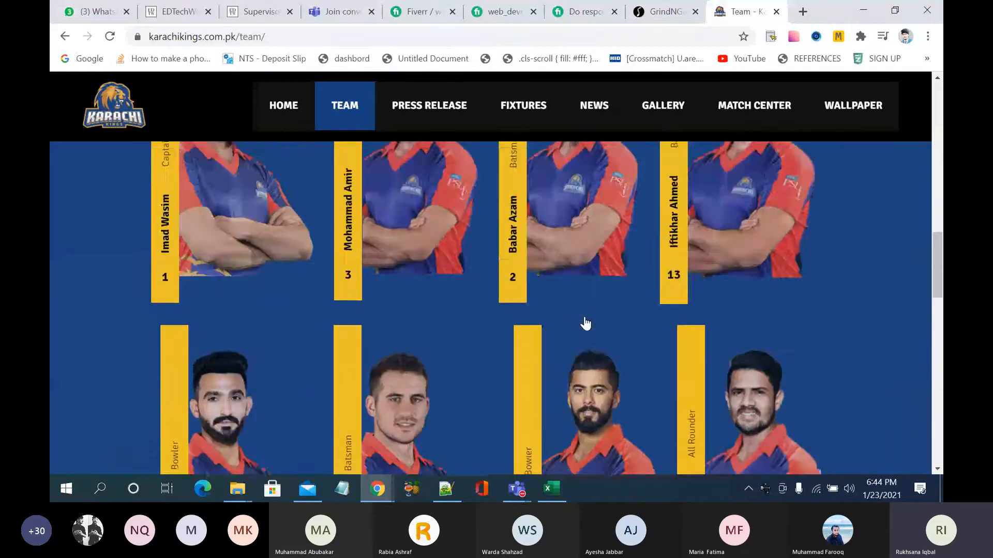
{"action": "scroll", "coordinate": [586, 323], "scroll_direction": "up", "scroll_amount": 5}
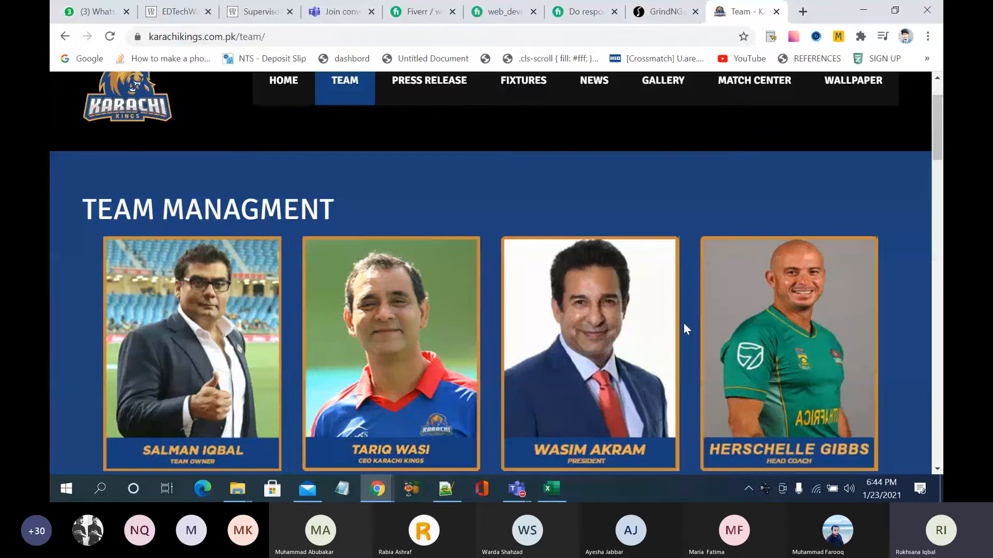
Step: Enlarge the Team page to 150% and examine how the menu and the edges of the management cards display
{"action": "key", "text": "ctrl+plus"}
{"action": "key", "text": "ctrl+plus"}
{"action": "key", "text": "ctrl+plus"}
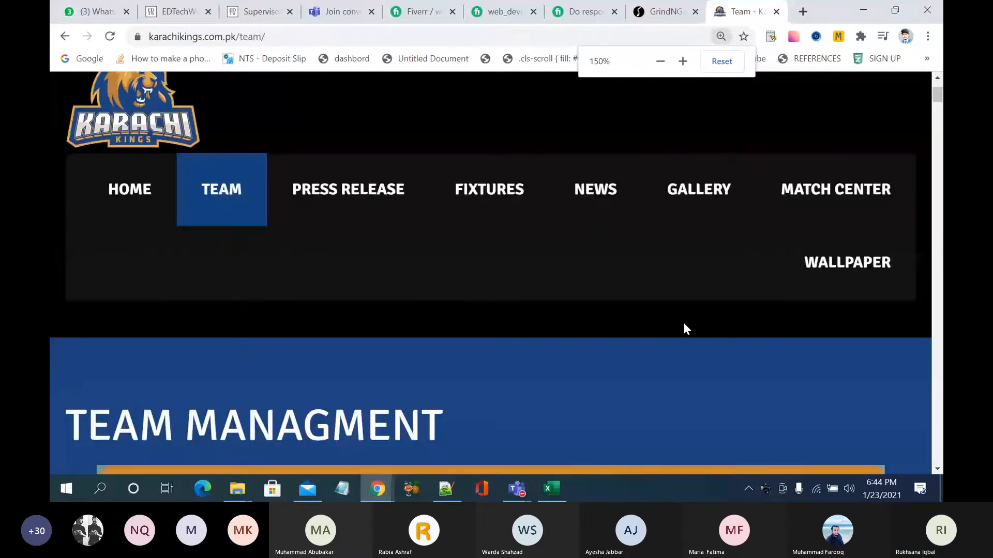
{"action": "left_click_drag", "start_coordinate": [937, 95], "coordinate": [936, 101]}
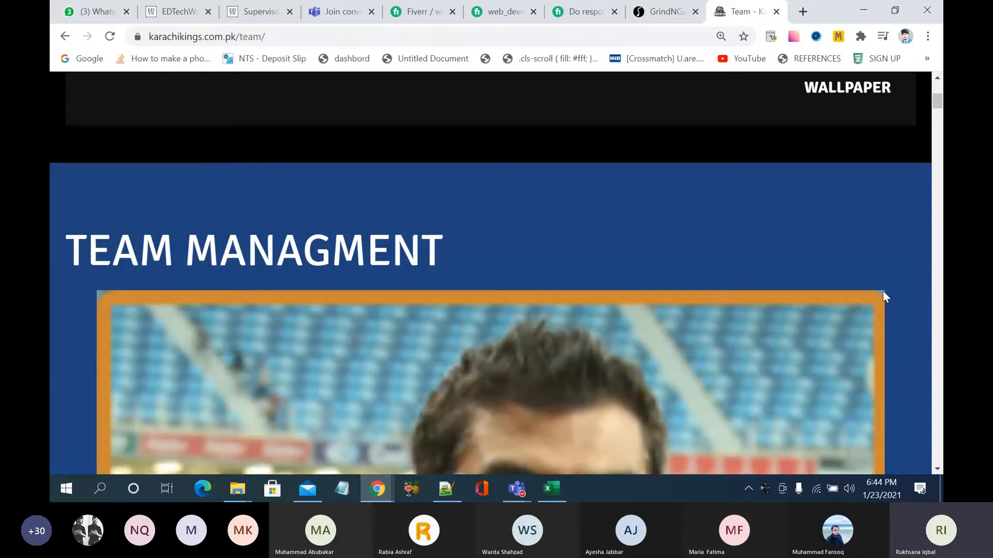
{"action": "scroll", "coordinate": [882, 291], "scroll_direction": "down", "scroll_amount": 5}
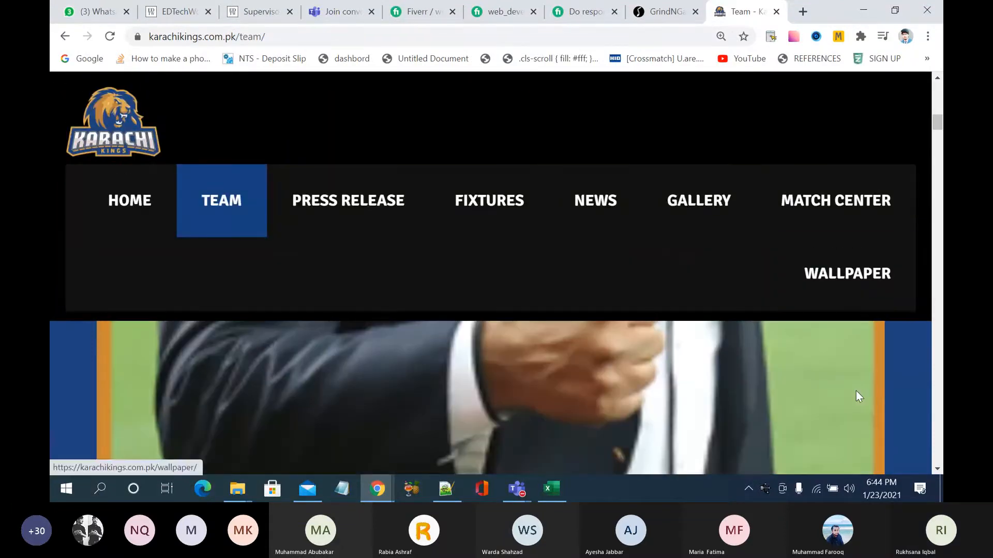
{"action": "scroll", "coordinate": [856, 391], "scroll_direction": "down", "scroll_amount": 3}
{"action": "scroll", "coordinate": [855, 392], "scroll_direction": "up", "scroll_amount": 4}
{"action": "scroll", "coordinate": [856, 392], "scroll_direction": "down", "scroll_amount": 3}
{"action": "scroll", "coordinate": [856, 391], "scroll_direction": "down", "scroll_amount": 3}
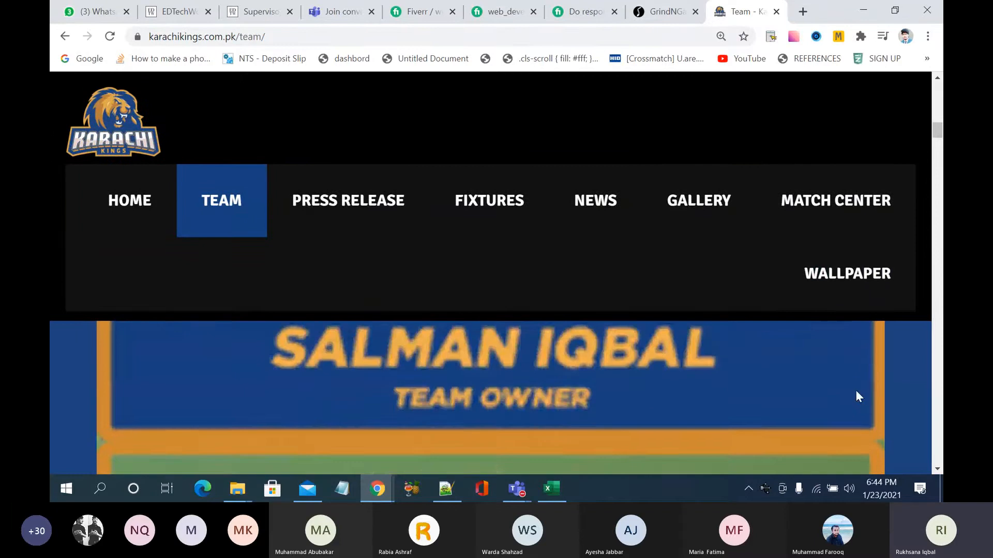
{"action": "scroll", "coordinate": [856, 391], "scroll_direction": "down", "scroll_amount": 1}
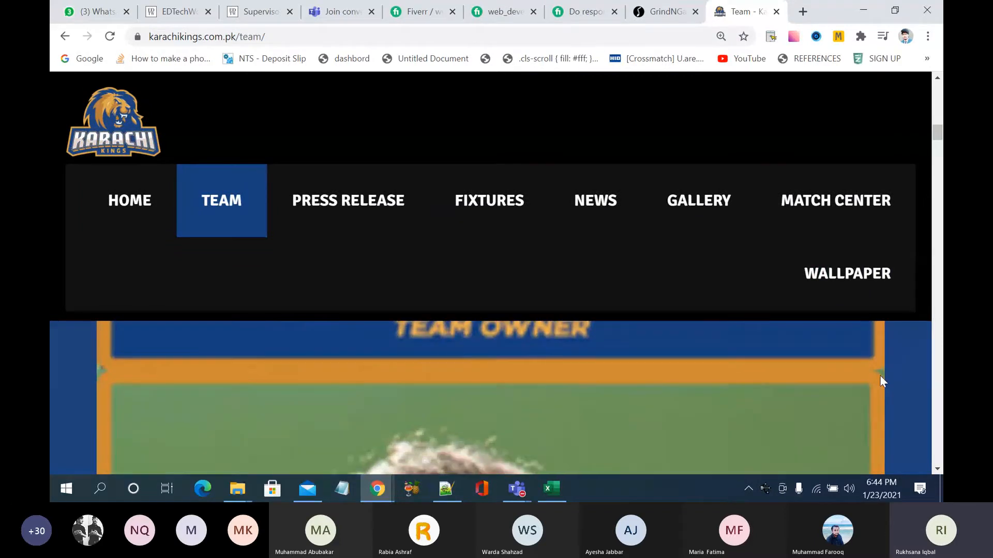
{"action": "scroll", "coordinate": [880, 374], "scroll_direction": "down", "scroll_amount": 1}
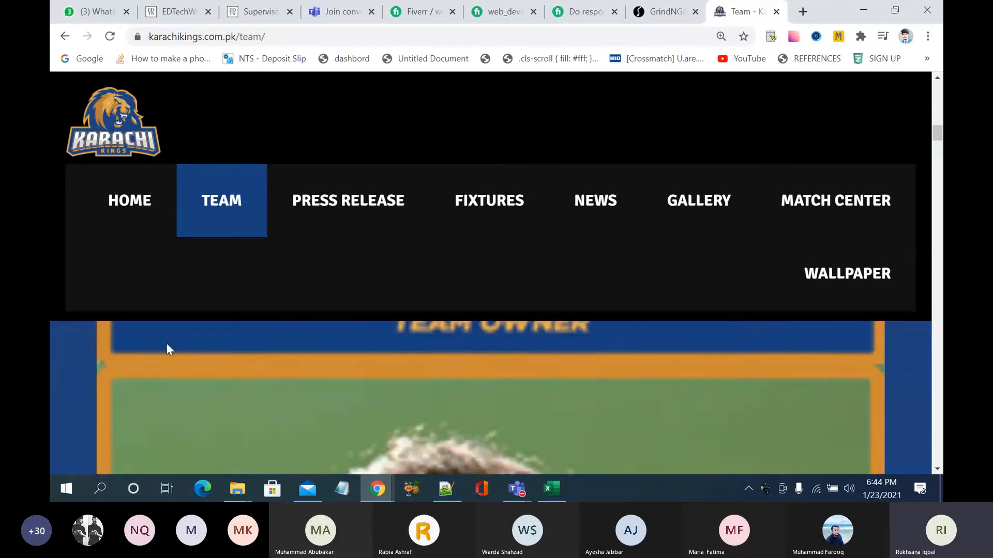
{"action": "scroll", "coordinate": [117, 369], "scroll_direction": "down", "scroll_amount": 5}
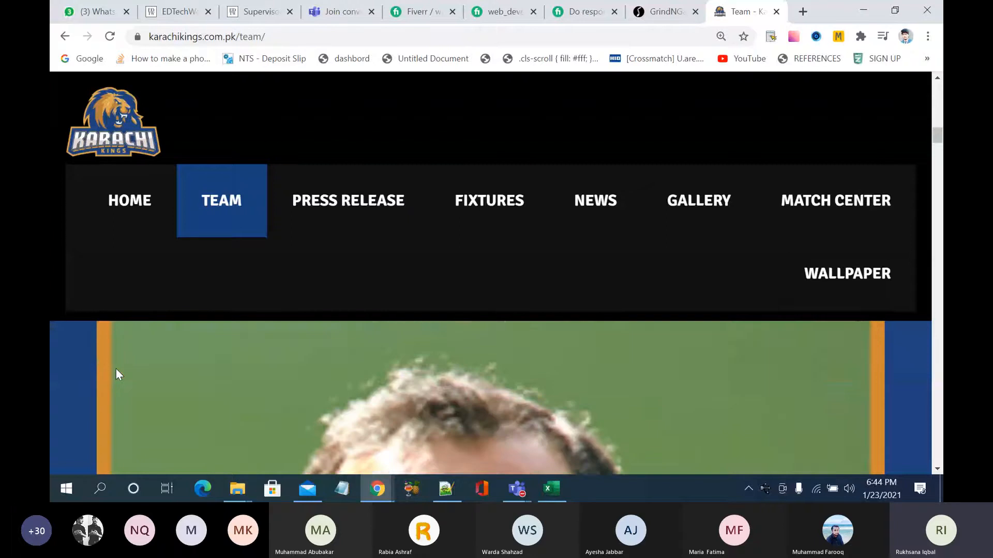
{"action": "scroll", "coordinate": [116, 368], "scroll_direction": "down", "scroll_amount": 6}
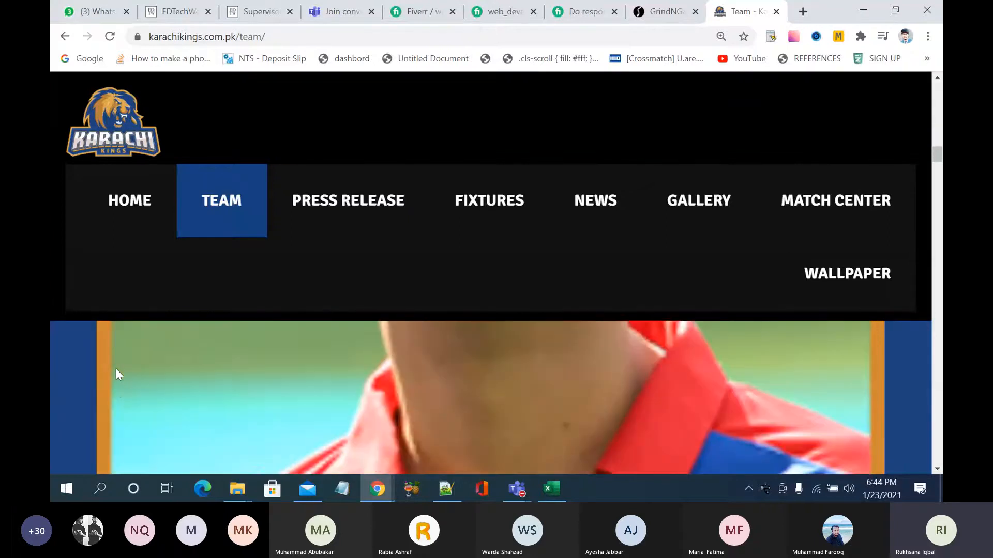
{"action": "scroll", "coordinate": [116, 368], "scroll_direction": "down", "scroll_amount": 3}
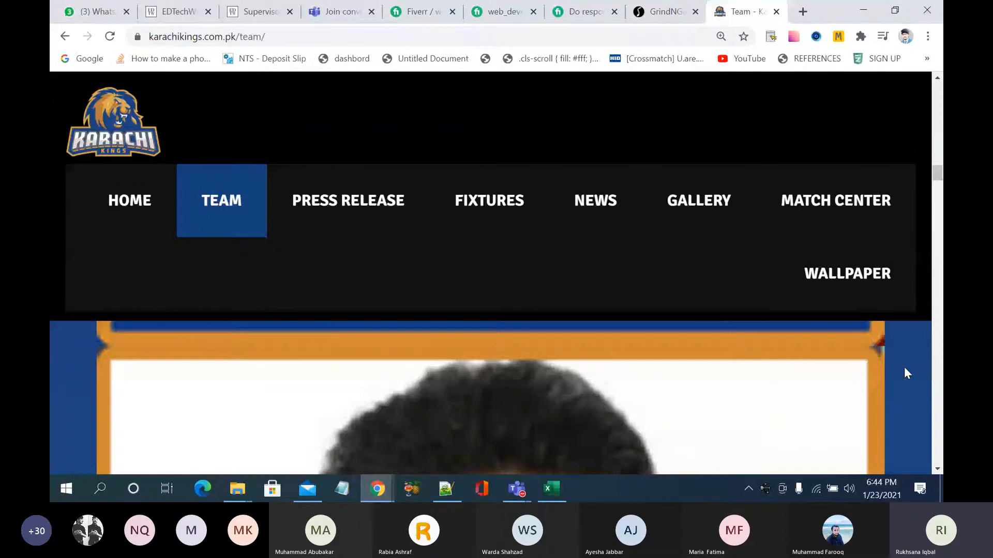
{"action": "scroll", "coordinate": [876, 349], "scroll_direction": "down", "scroll_amount": 5}
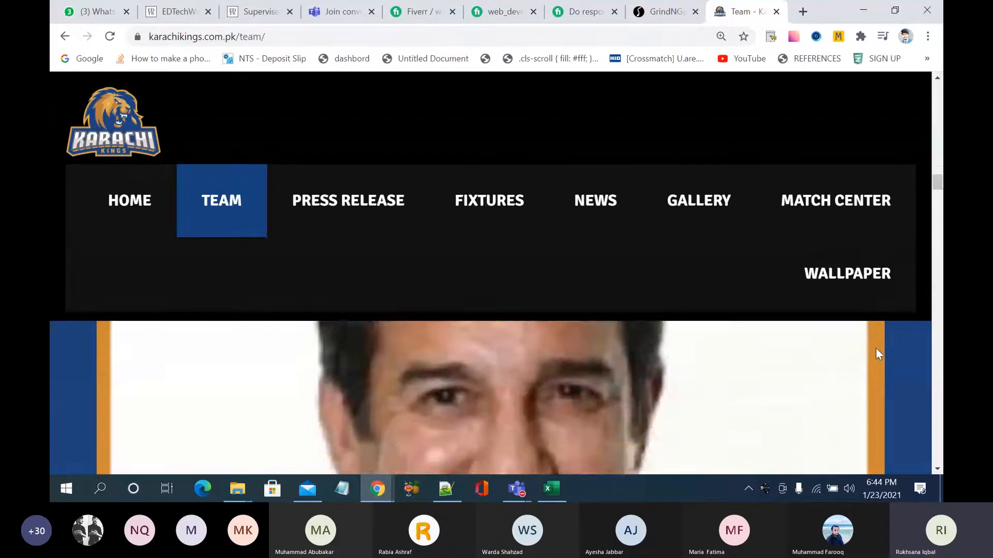
{"action": "scroll", "coordinate": [876, 347], "scroll_direction": "down", "scroll_amount": 5}
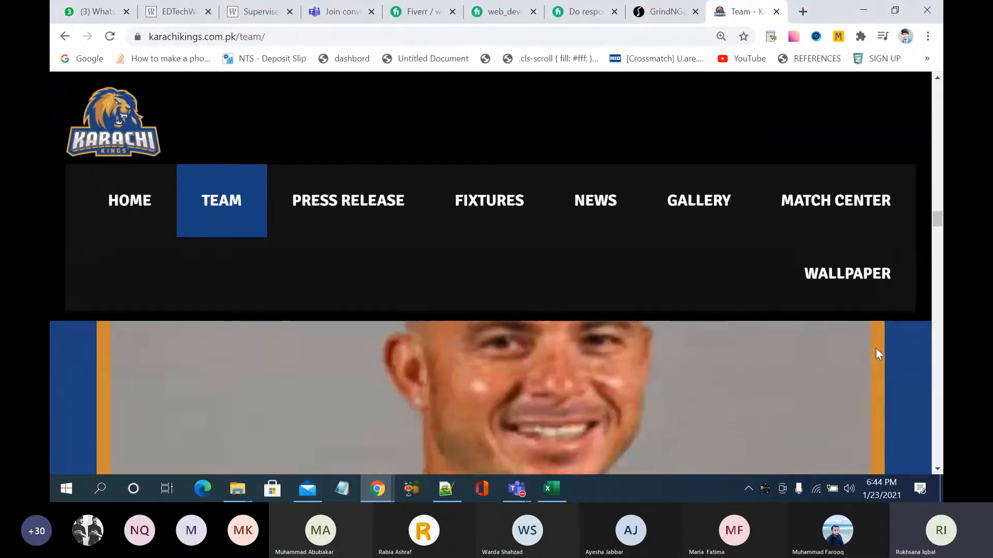
Step: Reset the Team page's zoom and return to the top of the page
{"action": "left_click", "coordinate": [721, 36]}
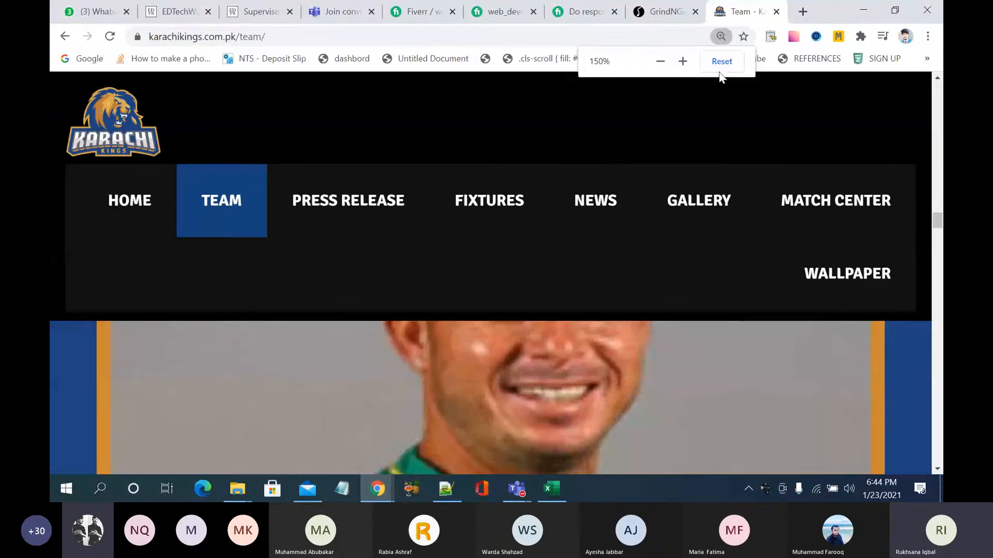
{"action": "left_click", "coordinate": [721, 61]}
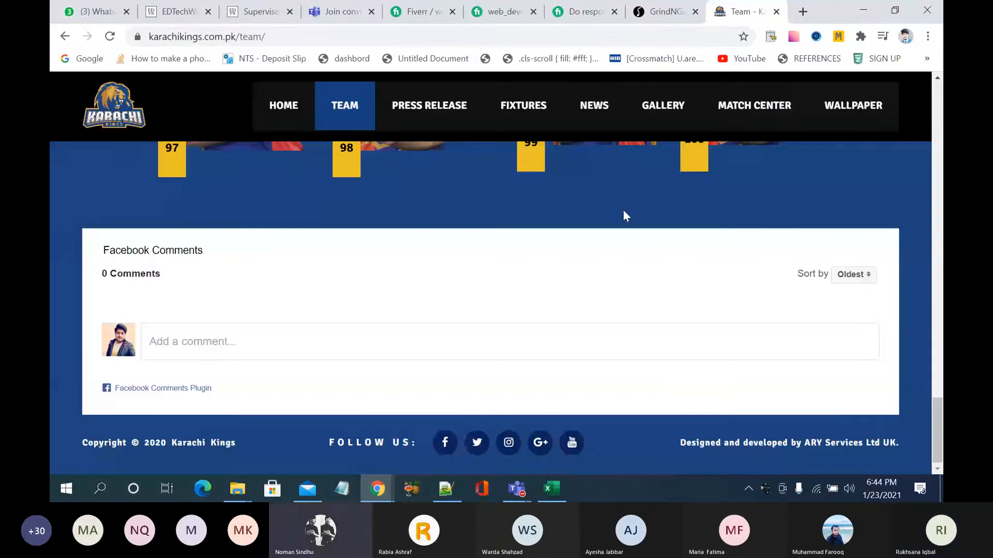
{"action": "key", "text": "Home"}
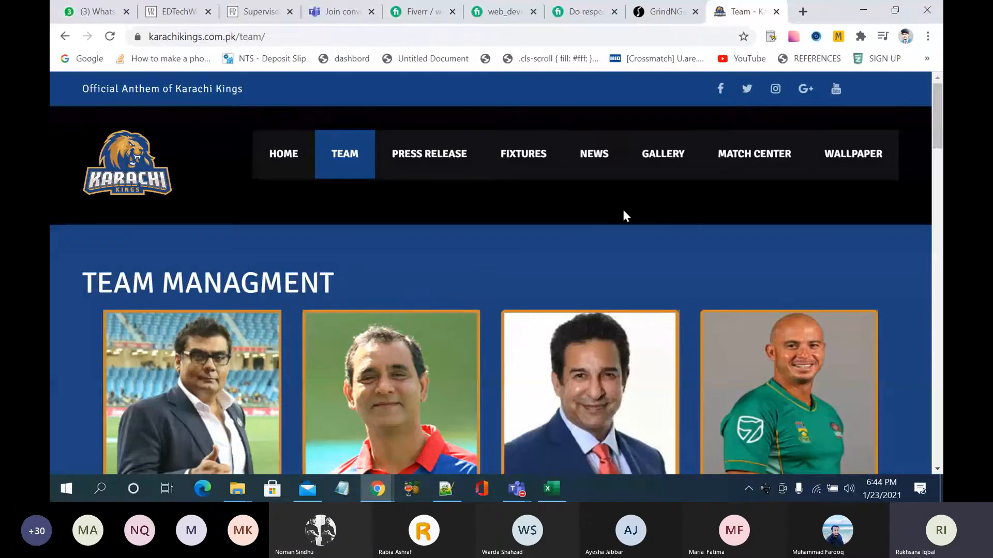
{"action": "mouse_move", "coordinate": [937, 119]}
{"action": "left_mouse_down"}
{"action": "mouse_move", "coordinate": [917, 212]}
{"action": "mouse_move", "coordinate": [926, 290]}
{"action": "mouse_move", "coordinate": [934, 117]}
{"action": "left_mouse_up"}
Step: Switch to the GrindNGain site and close the album's track list
{"action": "left_click", "coordinate": [505, 12]}
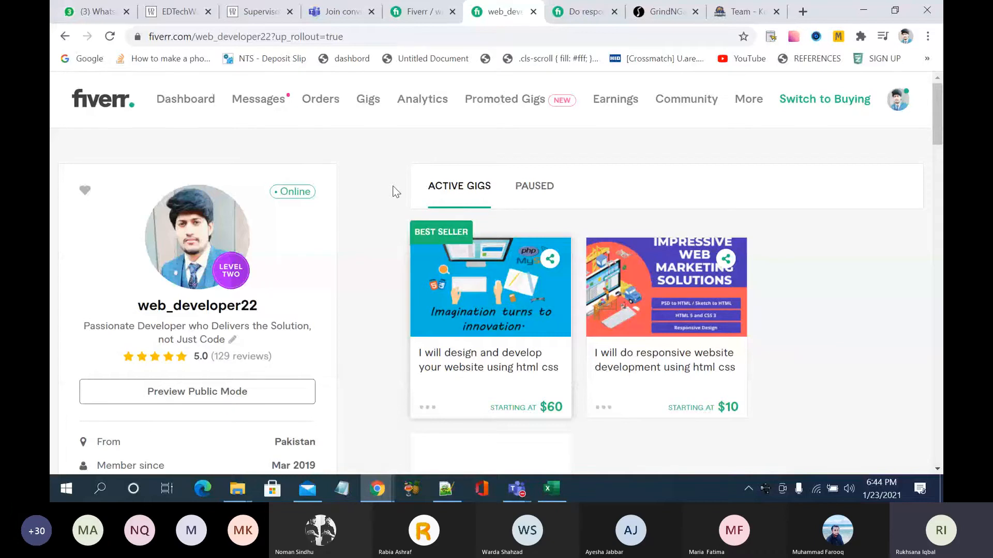
{"action": "left_click", "coordinate": [663, 11]}
{"action": "left_click", "coordinate": [767, 120]}
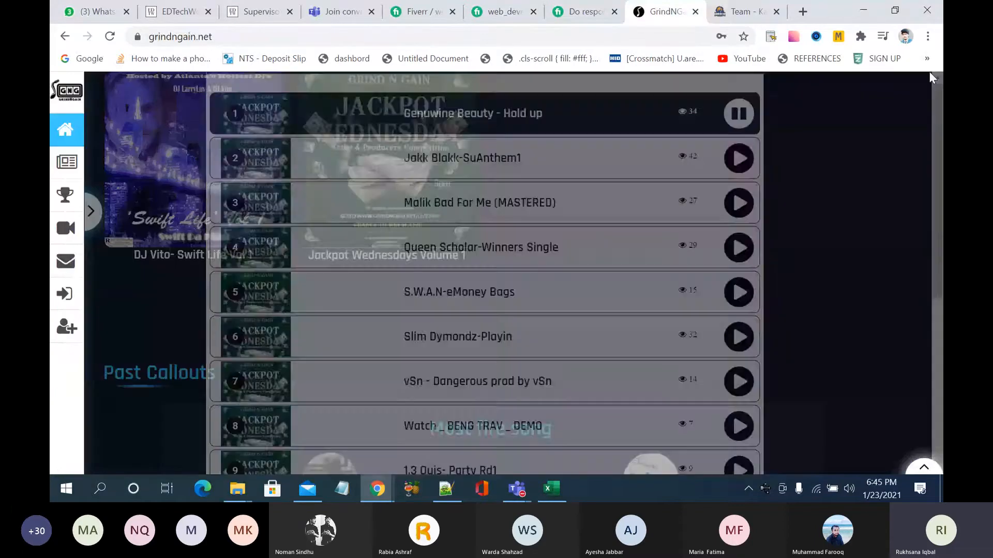
Step: Shrink the browser window to a narrow, phone-like width to check the Albums section's responsive layout, and maximize it again
{"action": "left_click", "coordinate": [892, 13]}
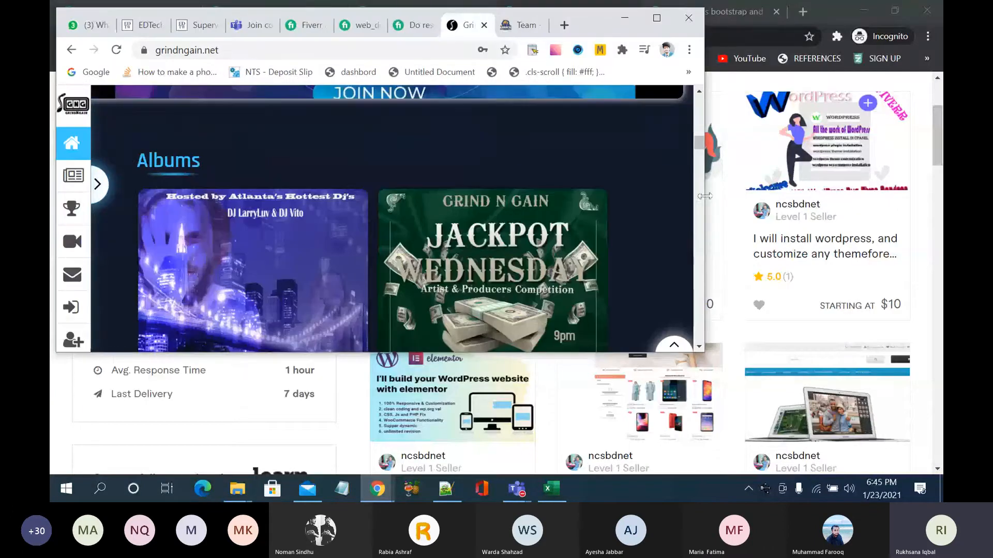
{"action": "left_click_drag", "start_coordinate": [697, 280], "coordinate": [404, 243]}
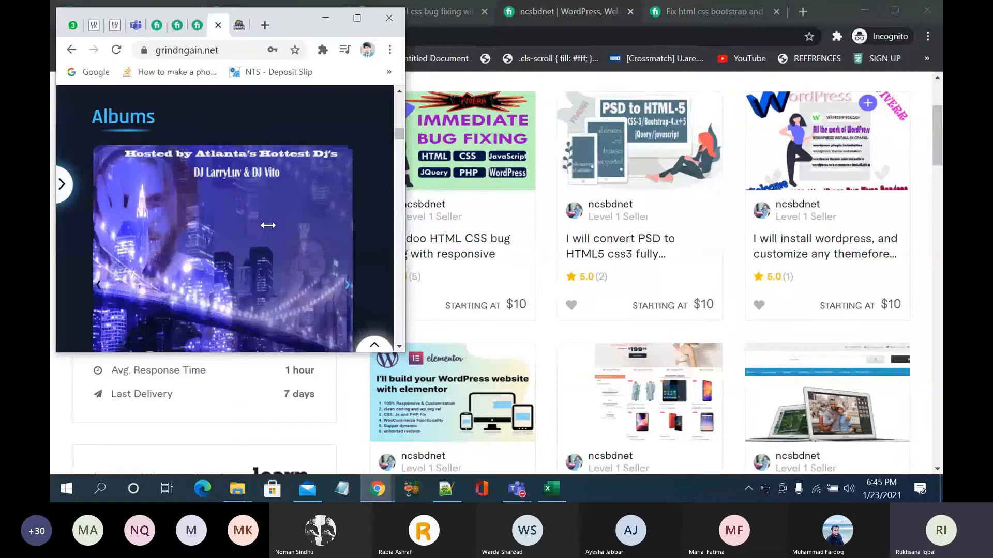
{"action": "left_click", "coordinate": [375, 344]}
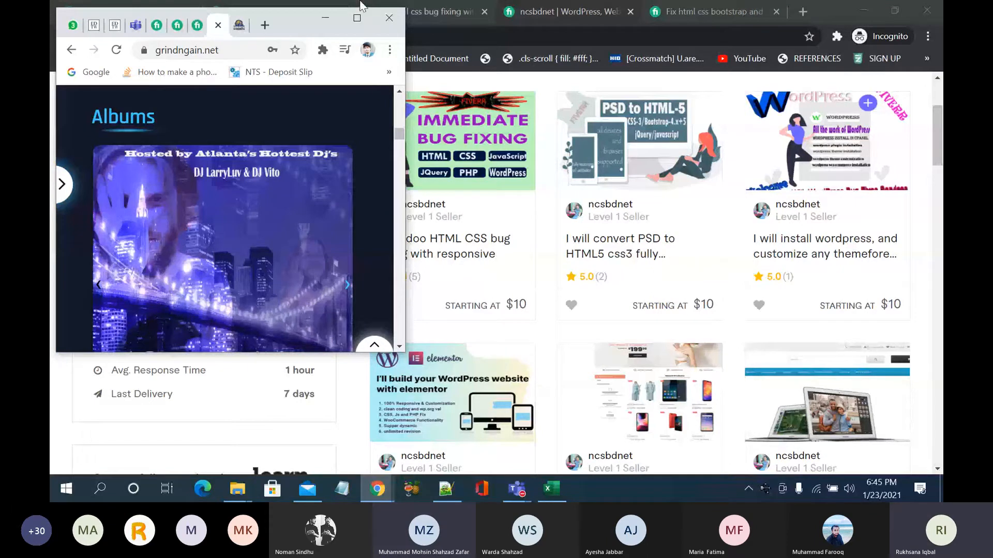
{"action": "left_click", "coordinate": [357, 18]}
Step: Go back to the top of the GrindNGain home page and switch through the banner carousel's slides
{"action": "scroll", "coordinate": [569, 288], "scroll_direction": "down", "scroll_amount": 4}
{"action": "scroll", "coordinate": [569, 288], "scroll_direction": "up", "scroll_amount": 15}
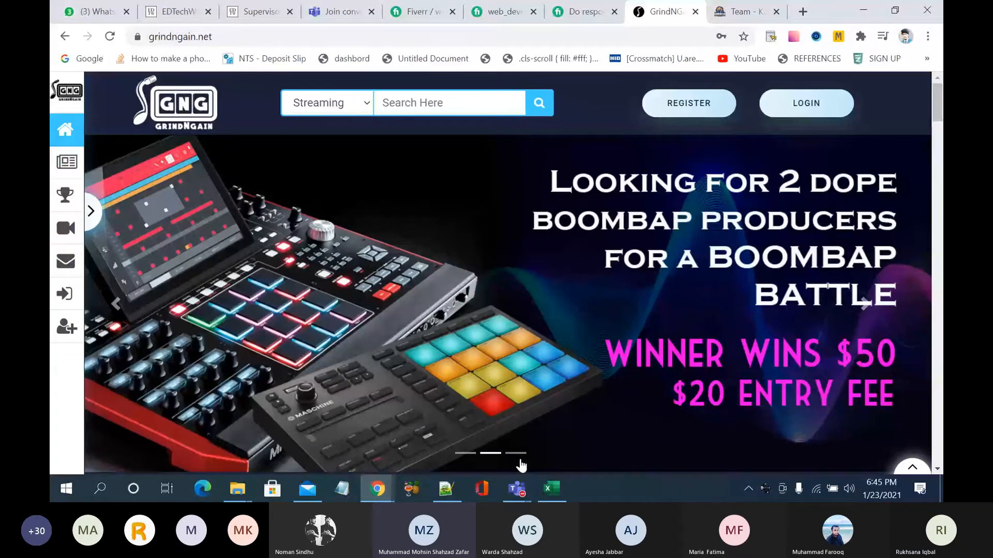
{"action": "left_click", "coordinate": [520, 461]}
{"action": "left_click", "coordinate": [473, 458]}
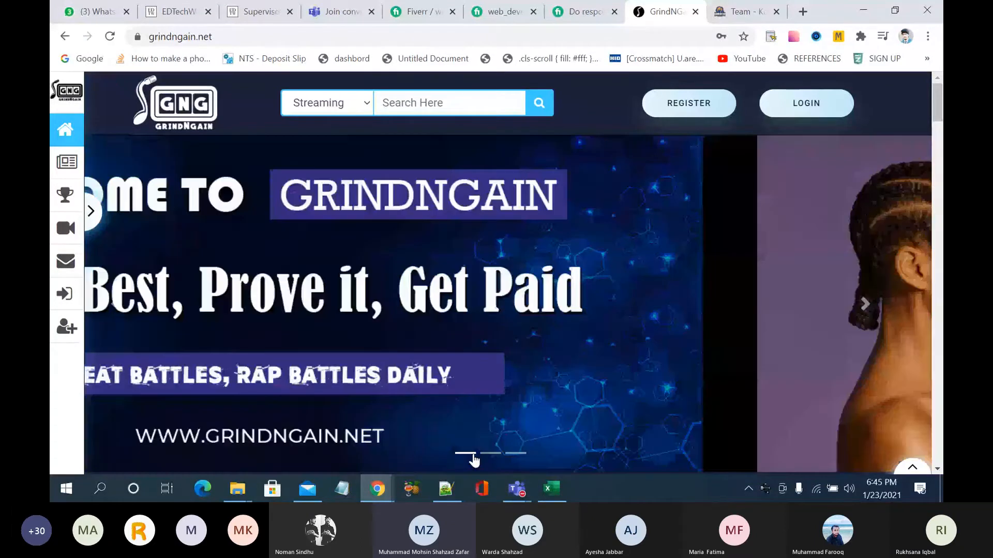
{"action": "left_click", "coordinate": [490, 457]}
{"action": "left_click", "coordinate": [515, 457]}
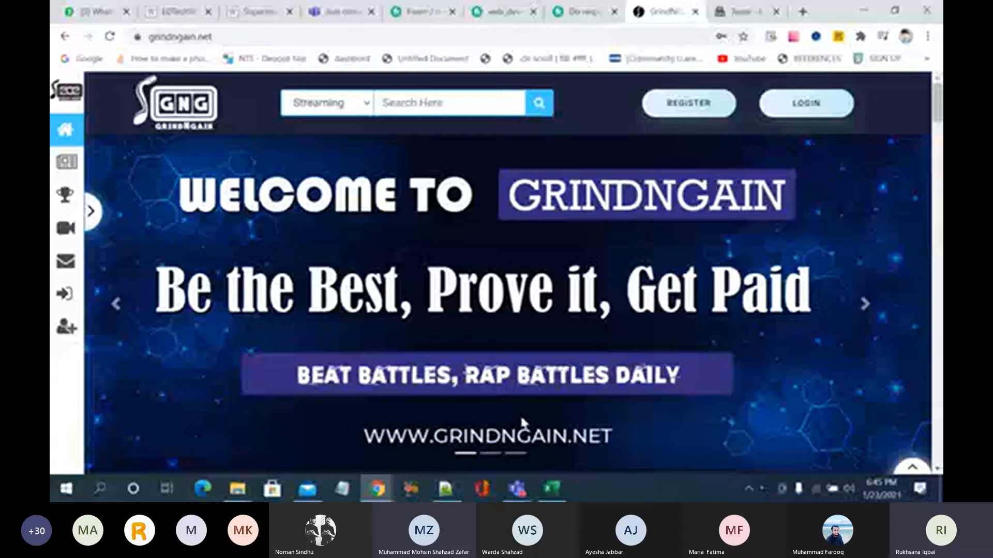
Step: Examine the GrindNGain home page's sections from Albums through Famous Callouts Detail to the FAQ, and return to the top
{"action": "scroll", "coordinate": [521, 422], "scroll_direction": "down", "scroll_amount": 4}
{"action": "scroll", "coordinate": [521, 421], "scroll_direction": "down", "scroll_amount": 8}
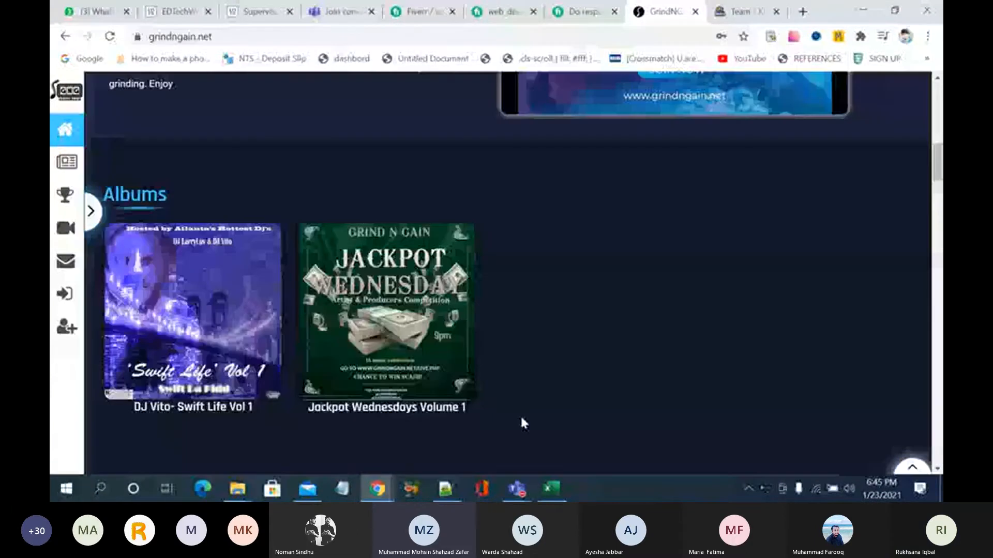
{"action": "scroll", "coordinate": [521, 419], "scroll_direction": "down", "scroll_amount": 5}
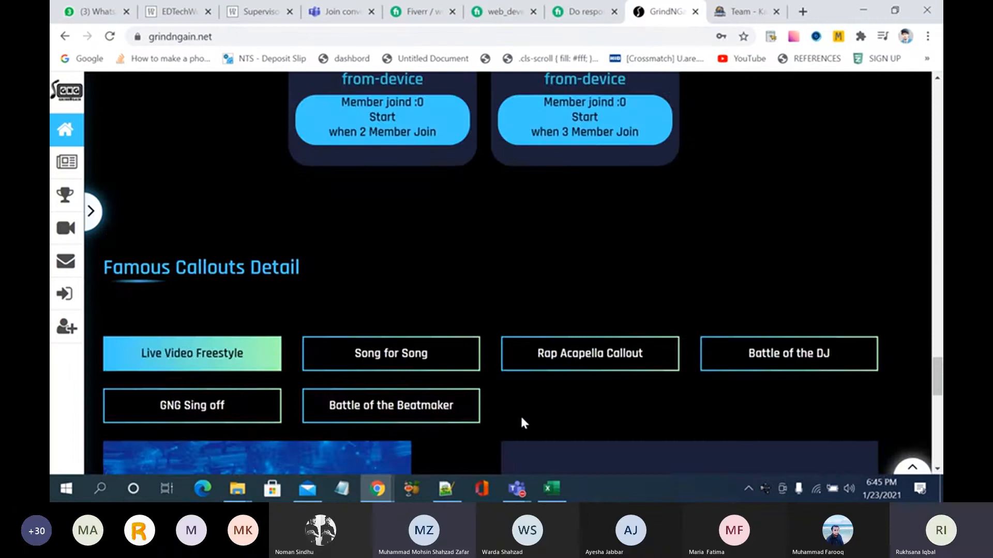
{"action": "scroll", "coordinate": [521, 420], "scroll_direction": "down", "scroll_amount": 5}
{"action": "scroll", "coordinate": [522, 423], "scroll_direction": "down", "scroll_amount": 5}
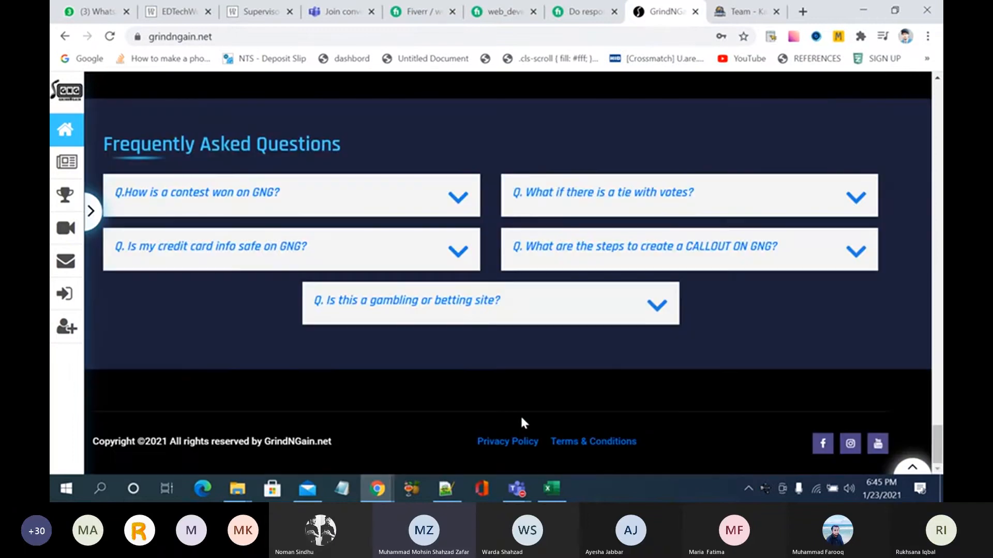
{"action": "key", "text": "Home"}
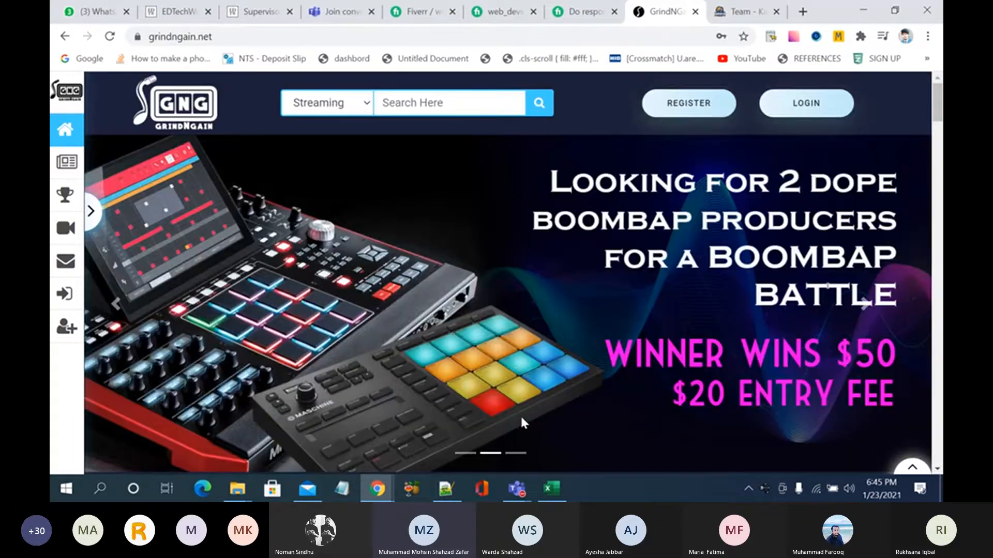
Step: Show the search bar's type options by selecting User and switching back to Streaming
{"action": "left_click", "coordinate": [368, 110]}
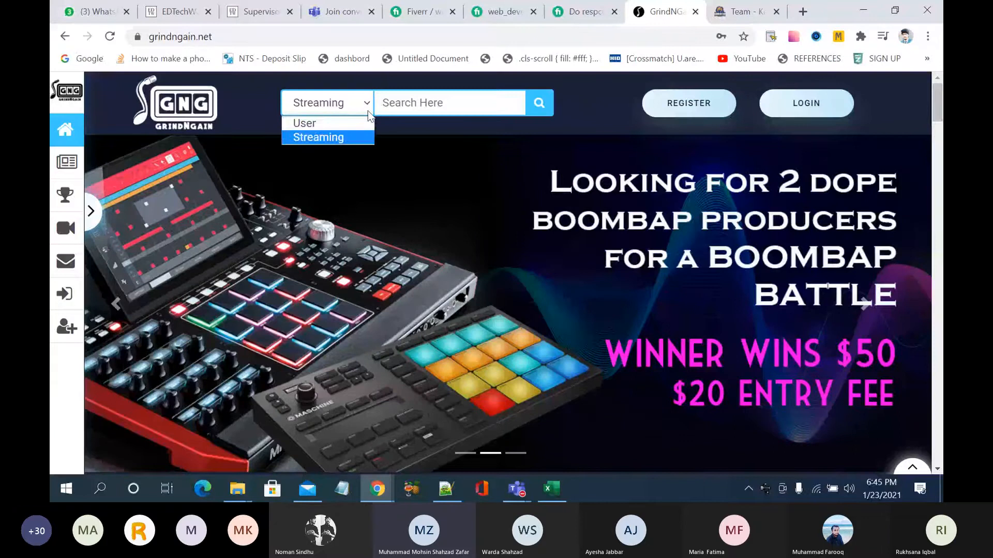
{"action": "left_click", "coordinate": [362, 119]}
{"action": "left_click", "coordinate": [371, 104]}
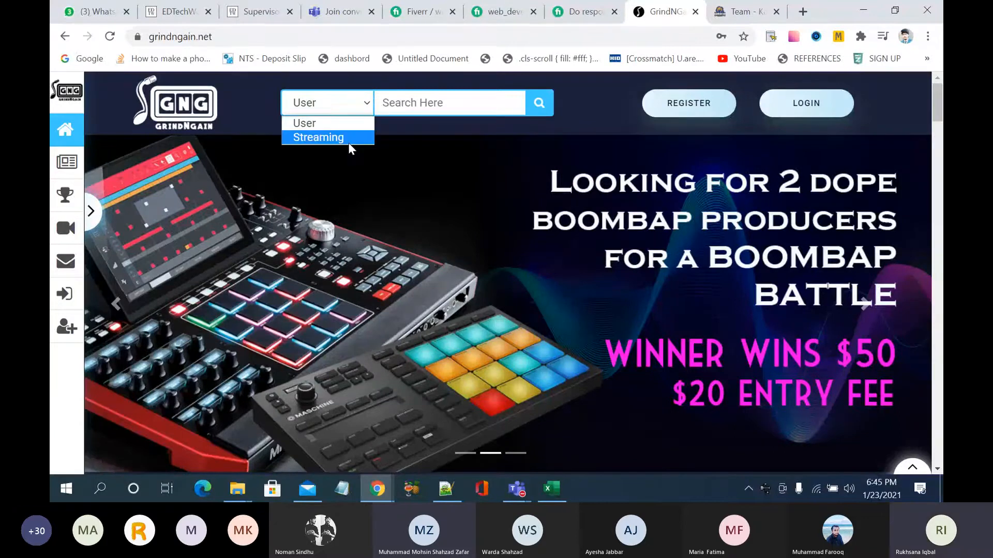
{"action": "left_click", "coordinate": [349, 138]}
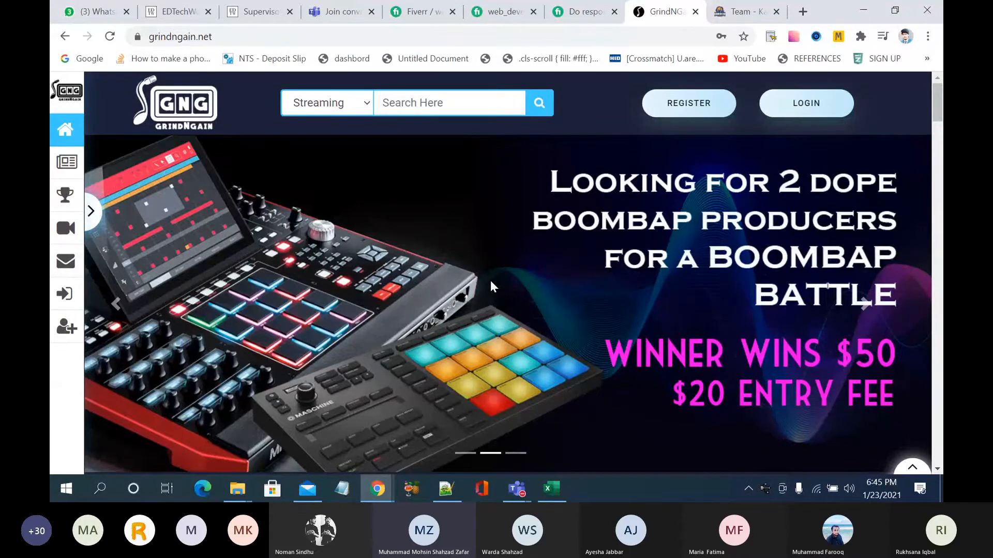
Step: Alternate the home page banner between its second and third slides, and look over the page down to Past Callouts
{"action": "left_click", "coordinate": [516, 454]}
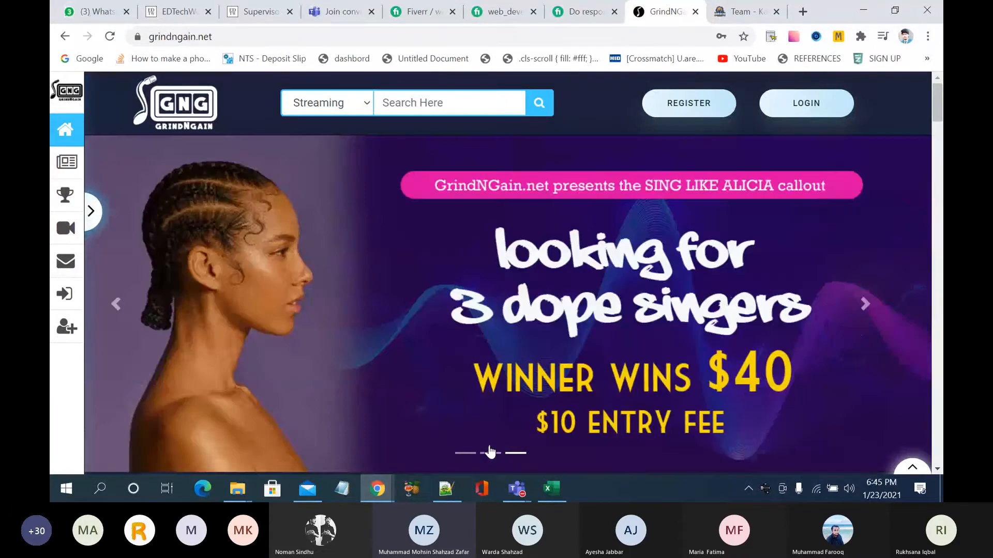
{"action": "left_click", "coordinate": [490, 453]}
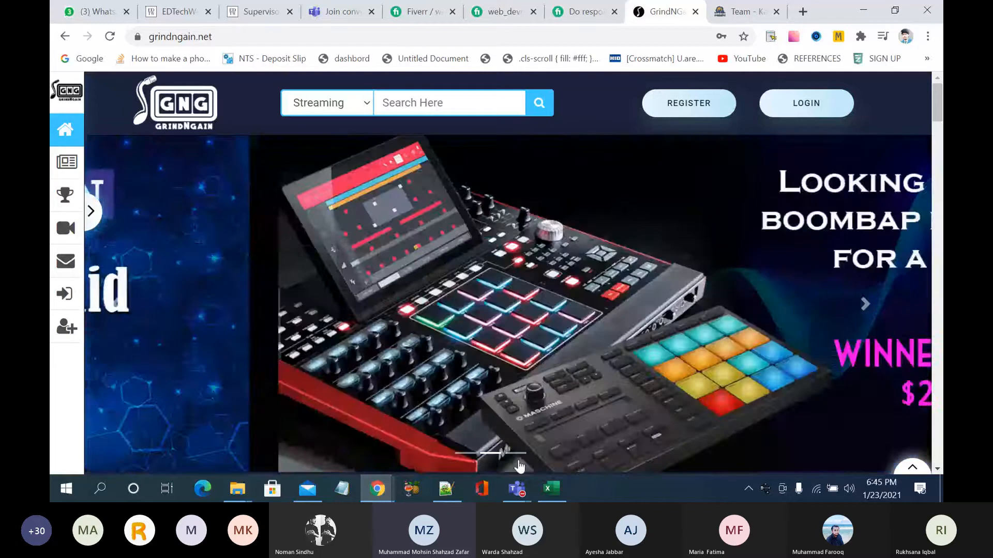
{"action": "left_click", "coordinate": [517, 455]}
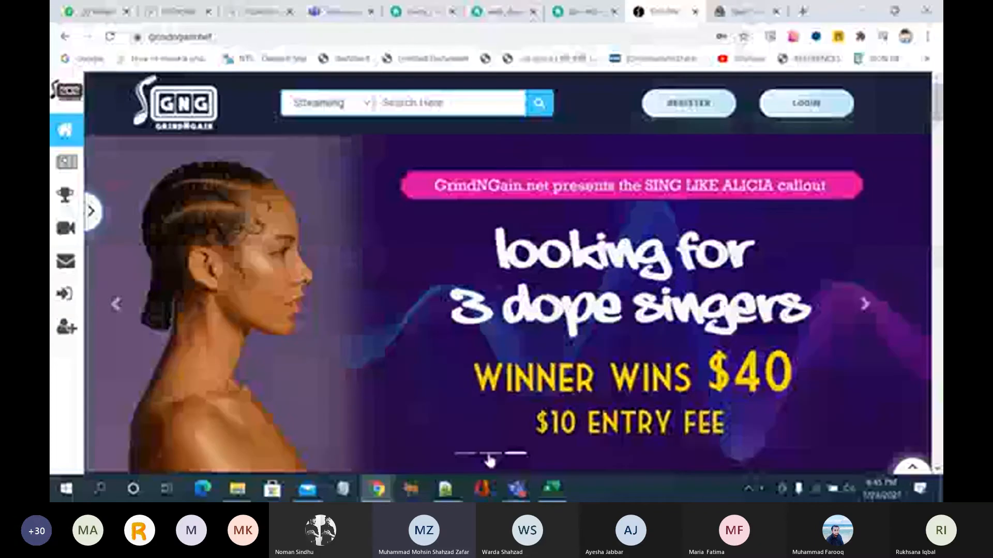
{"action": "left_click", "coordinate": [489, 455]}
{"action": "left_click", "coordinate": [516, 455]}
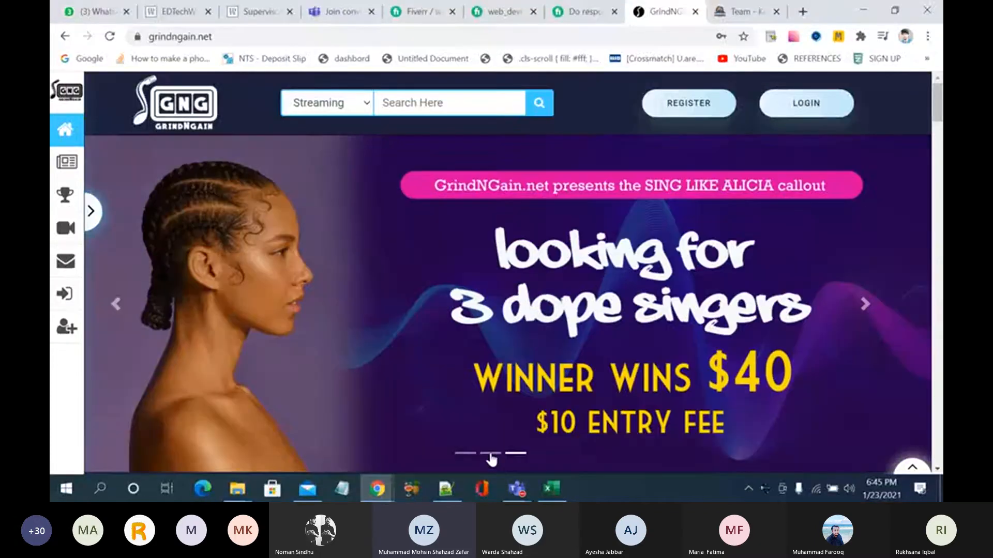
{"action": "left_click", "coordinate": [490, 455]}
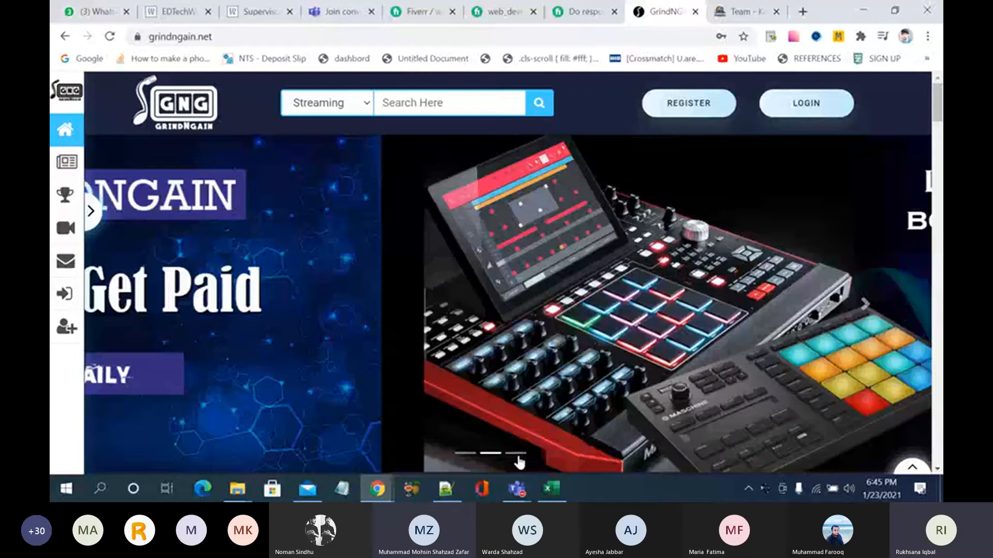
{"action": "left_click", "coordinate": [517, 455]}
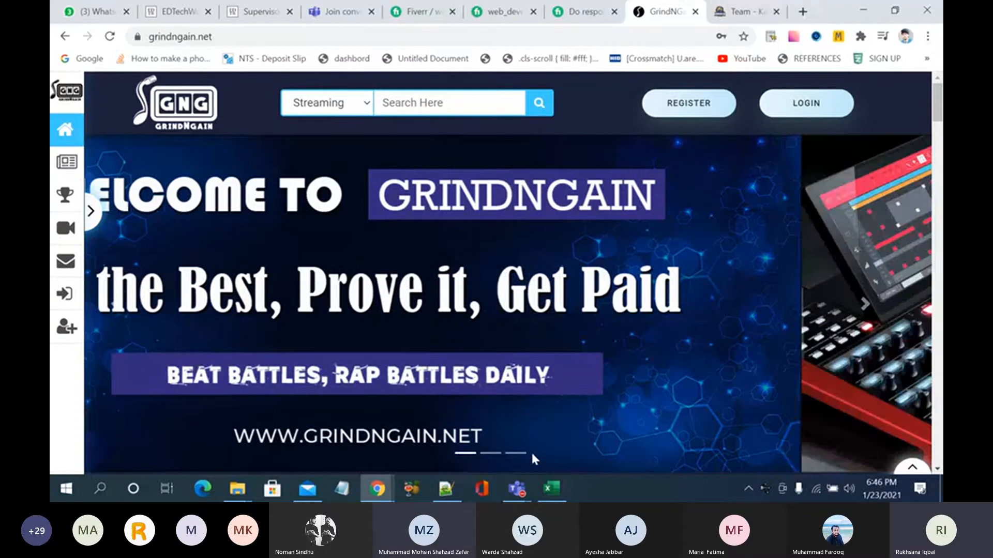
{"action": "scroll", "coordinate": [544, 439], "scroll_direction": "down", "scroll_amount": 10}
{"action": "scroll", "coordinate": [547, 444], "scroll_direction": "down", "scroll_amount": 5}
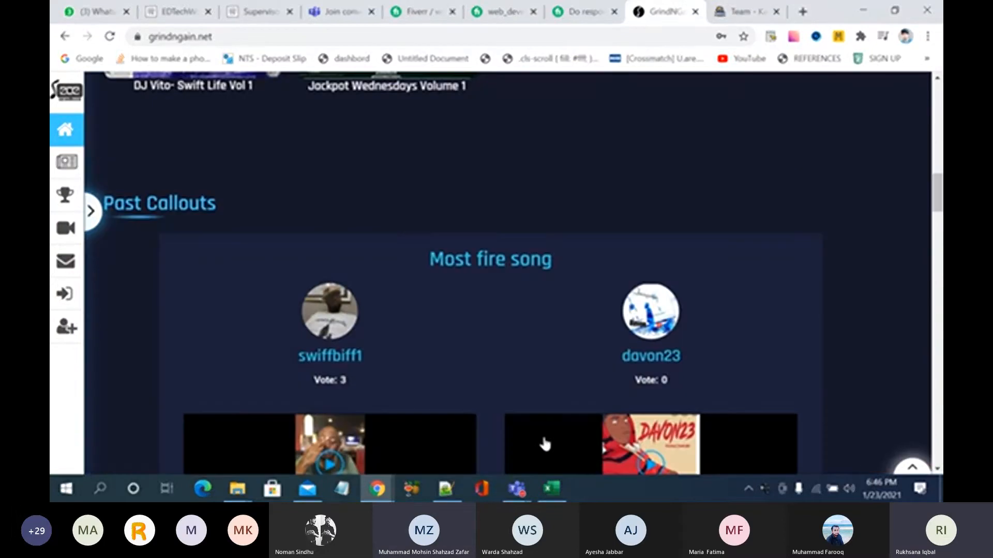
{"action": "scroll", "coordinate": [545, 444], "scroll_direction": "up", "scroll_amount": 10}
{"action": "scroll", "coordinate": [544, 444], "scroll_direction": "up", "scroll_amount": 3}
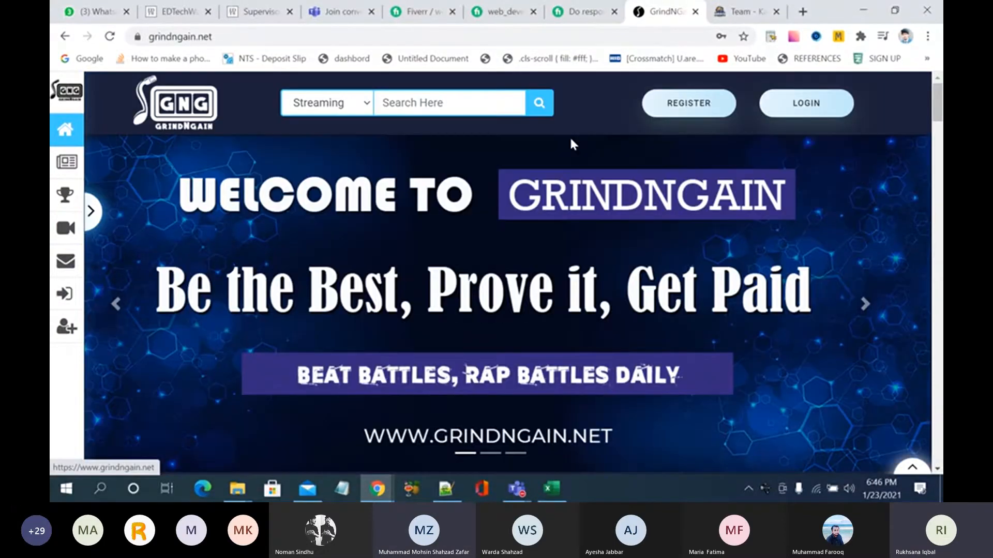
Step: View the Fiverr gig on responsive website development using html css, and switch to the seller profile's active gigs
{"action": "key", "text": "ctrl+shift+Tab"}
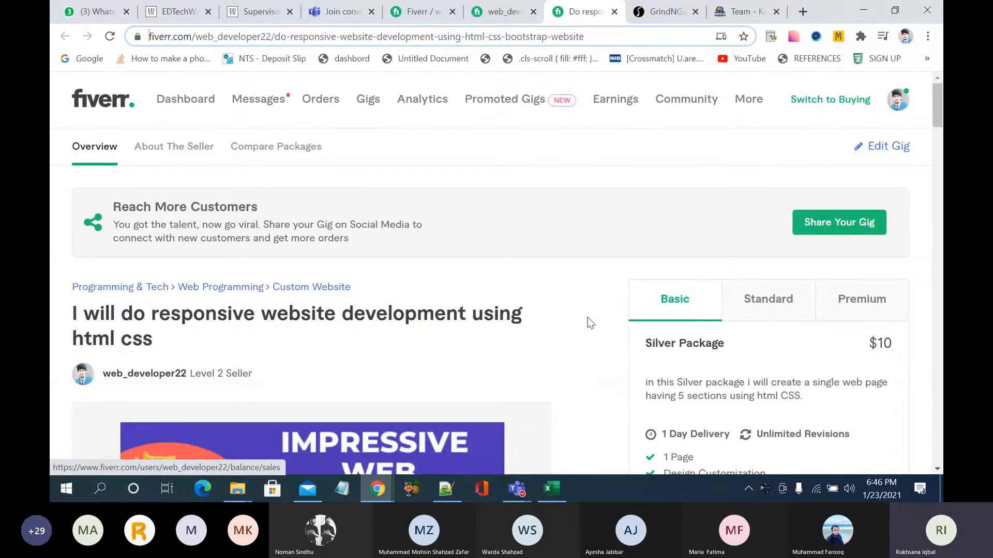
{"action": "scroll", "coordinate": [590, 322], "scroll_direction": "down", "scroll_amount": 1}
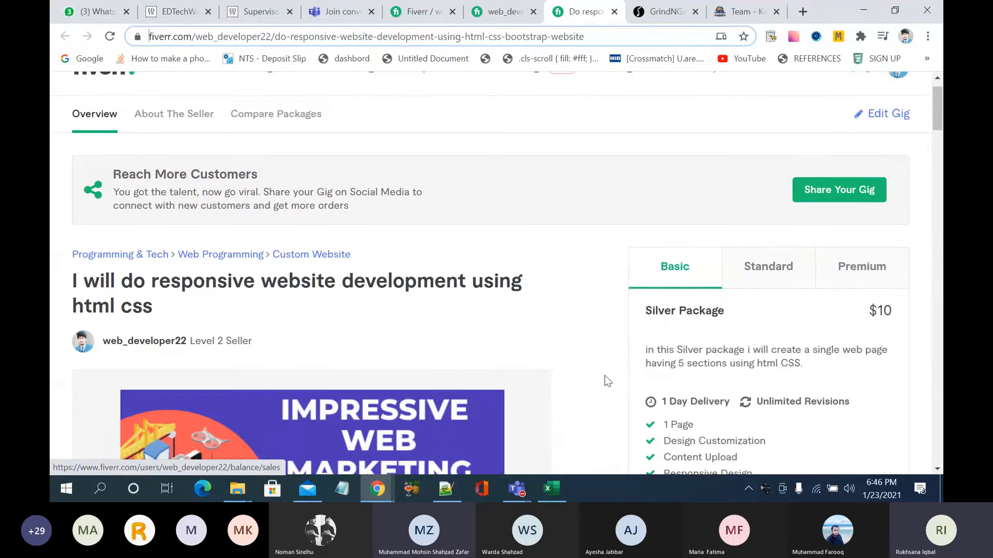
{"action": "left_click", "coordinate": [500, 20]}
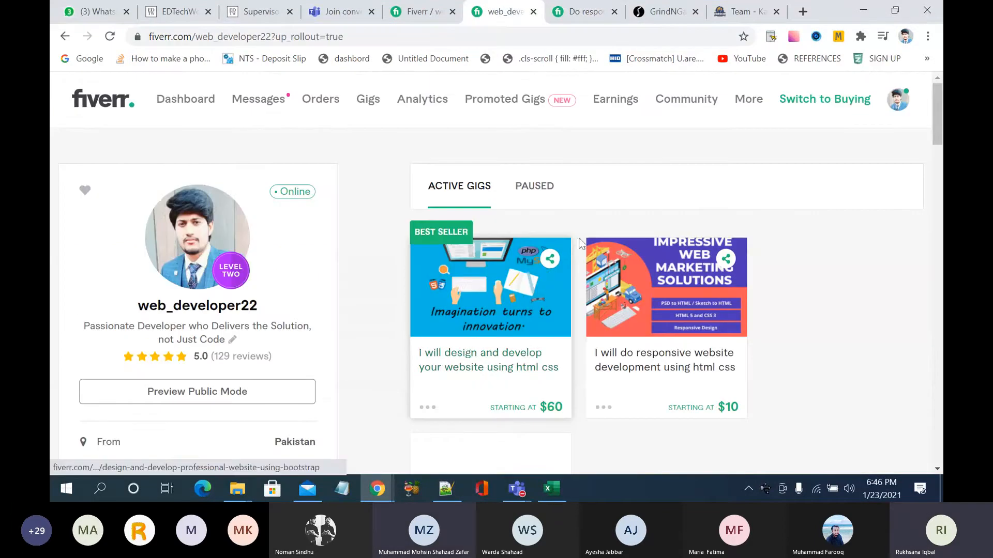
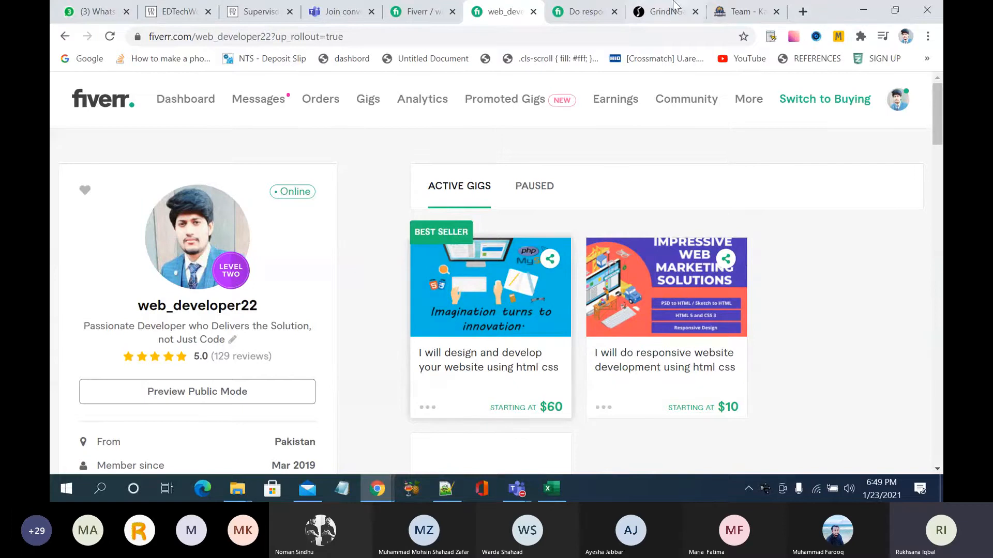
Step: Switch to the incognito browser window and show the top of Fiverr's "html css" search results
{"action": "mouse_move", "coordinate": [380, 485]}
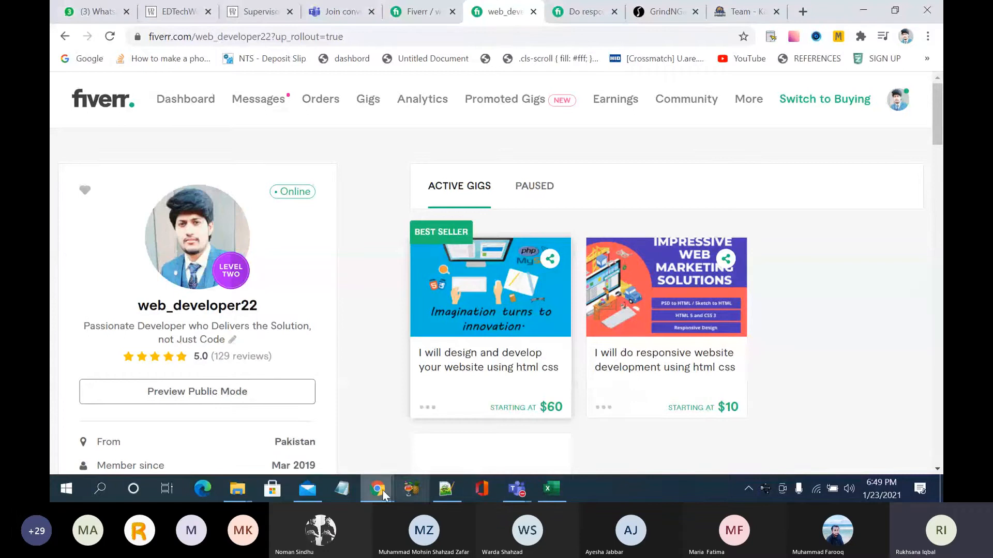
{"action": "left_click", "coordinate": [443, 441]}
{"action": "scroll", "coordinate": [336, 139], "scroll_direction": "up", "scroll_amount": 1}
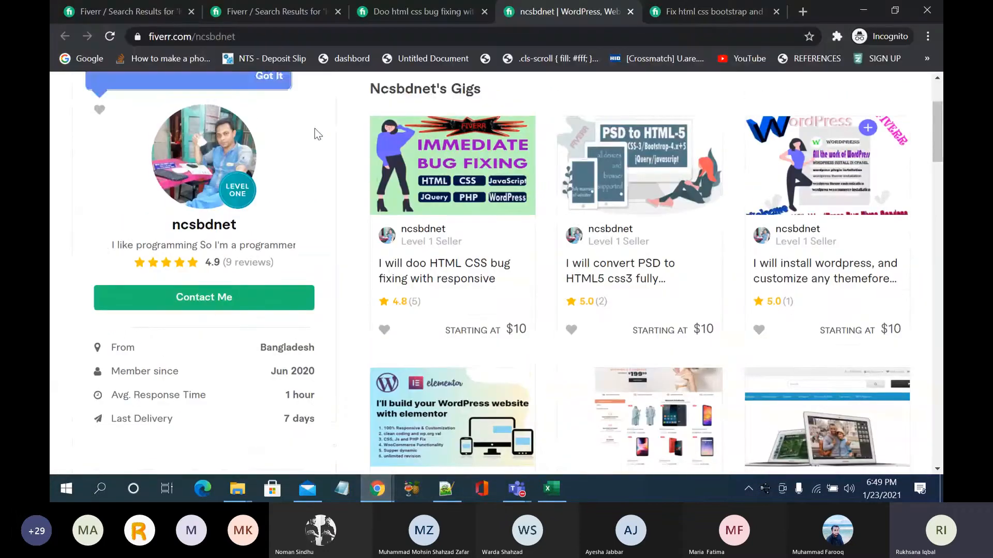
{"action": "key", "text": "ctrl+1"}
{"action": "scroll", "coordinate": [224, 185], "scroll_direction": "up", "scroll_amount": 10}
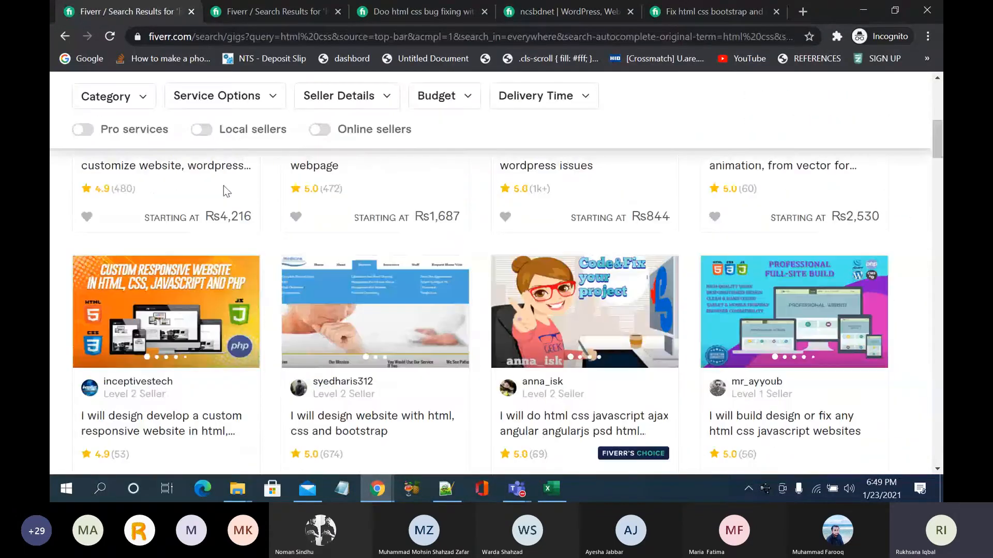
{"action": "mouse_move", "coordinate": [677, 147]}
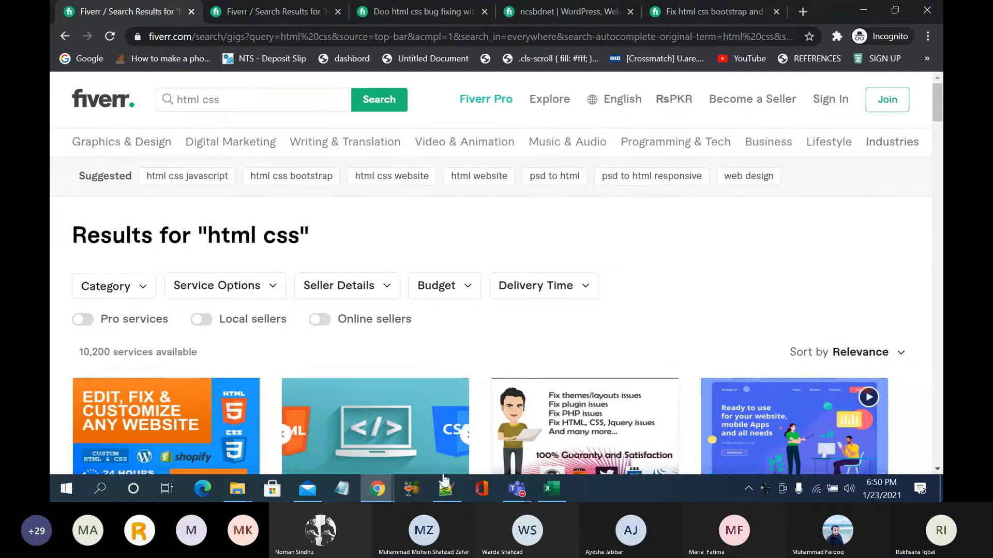
Step: Return to the html css bug fixing gig's edit page and enable all three packages, dismissing the Gig Packages introduction
{"action": "mouse_move", "coordinate": [377, 489]}
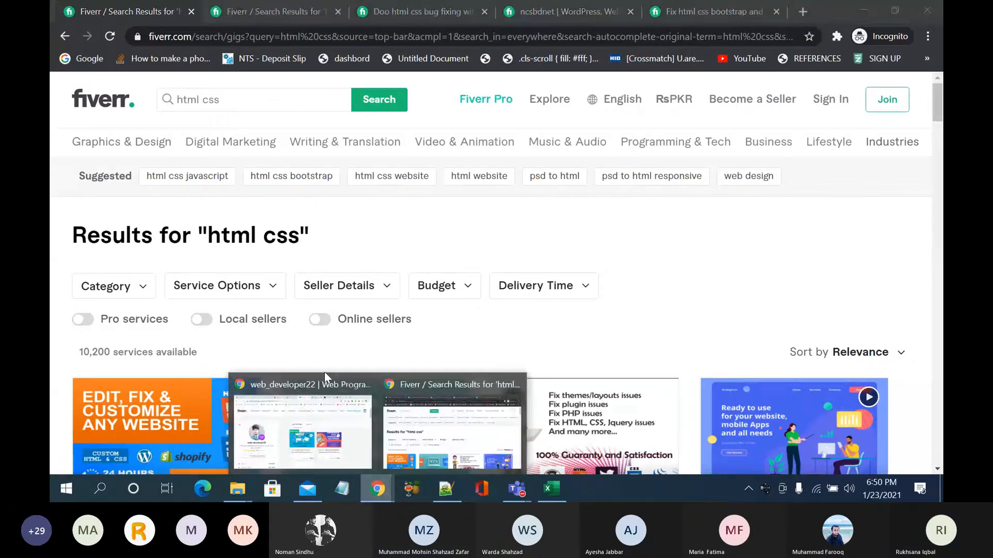
{"action": "left_click", "coordinate": [320, 412]}
{"action": "left_click", "coordinate": [416, 11]}
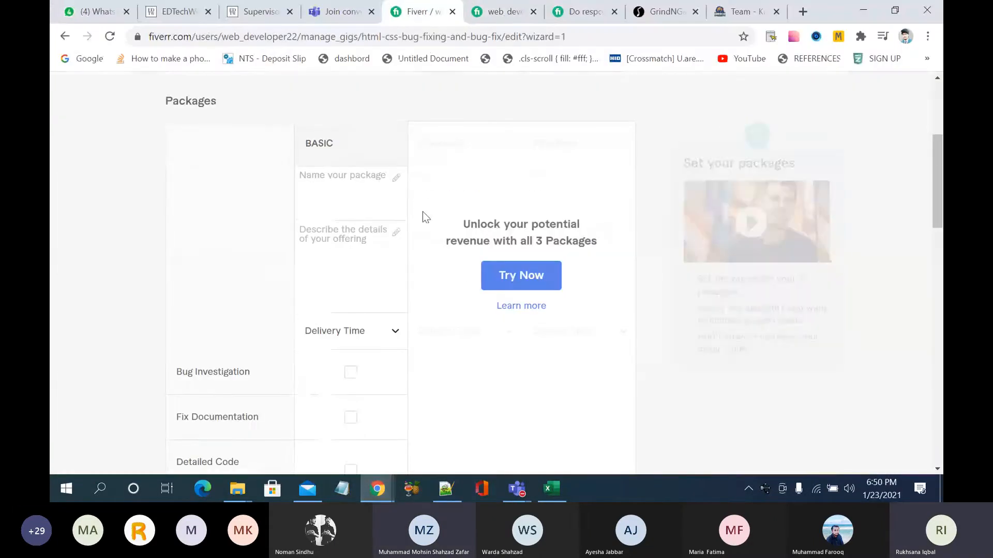
{"action": "left_click", "coordinate": [513, 282]}
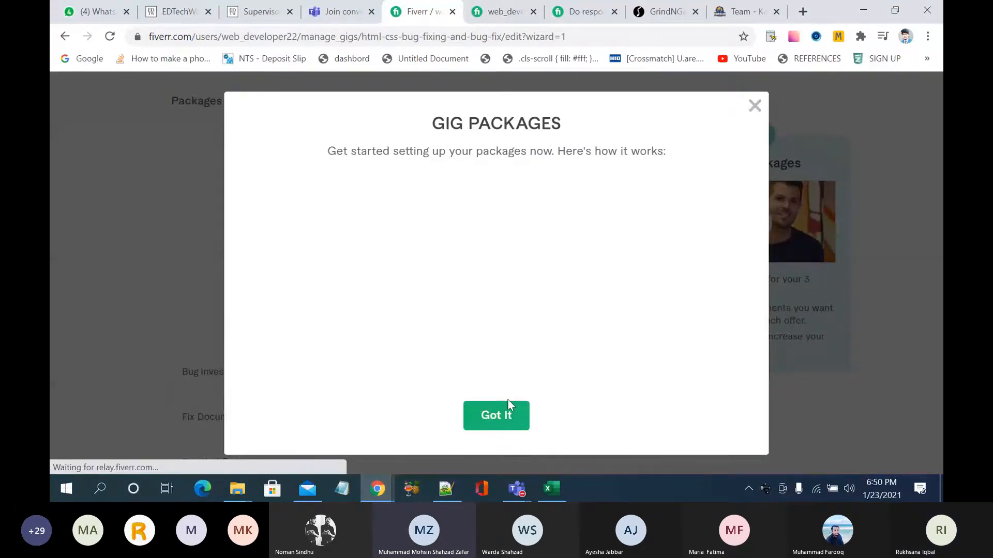
{"action": "left_click", "coordinate": [507, 401]}
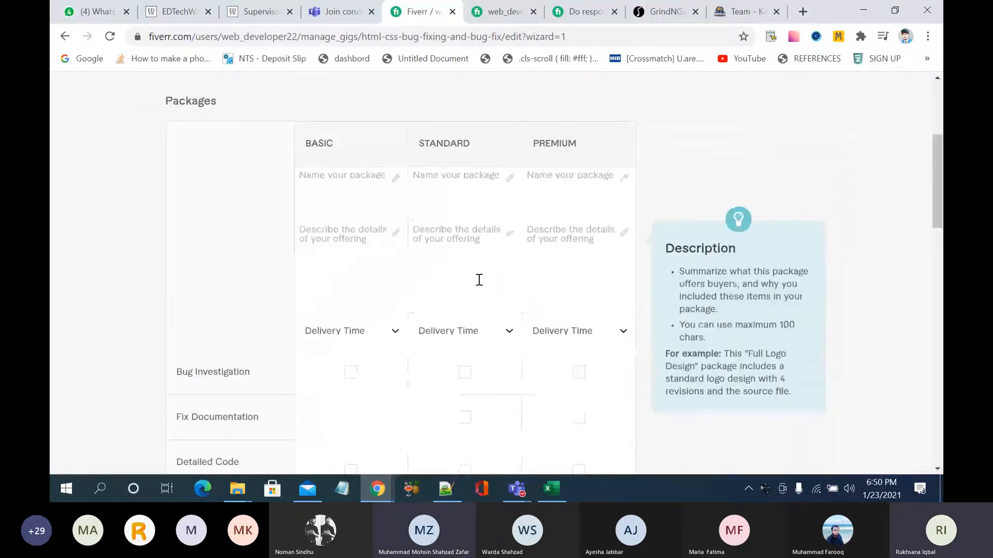
Step: Name the gig's Basic package "Silver Package"
{"action": "scroll", "coordinate": [355, 193], "scroll_direction": "up", "scroll_amount": 2}
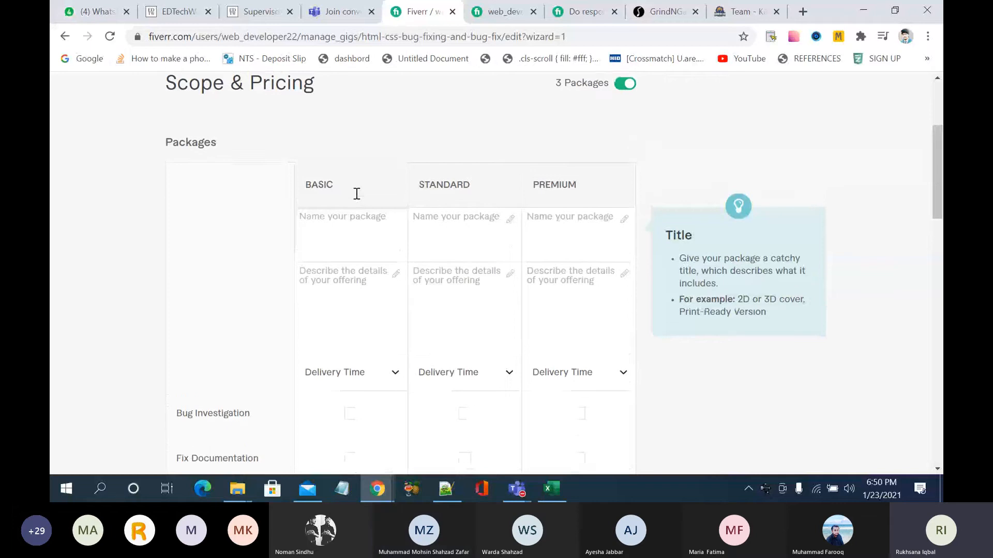
{"action": "type", "text": "s"}
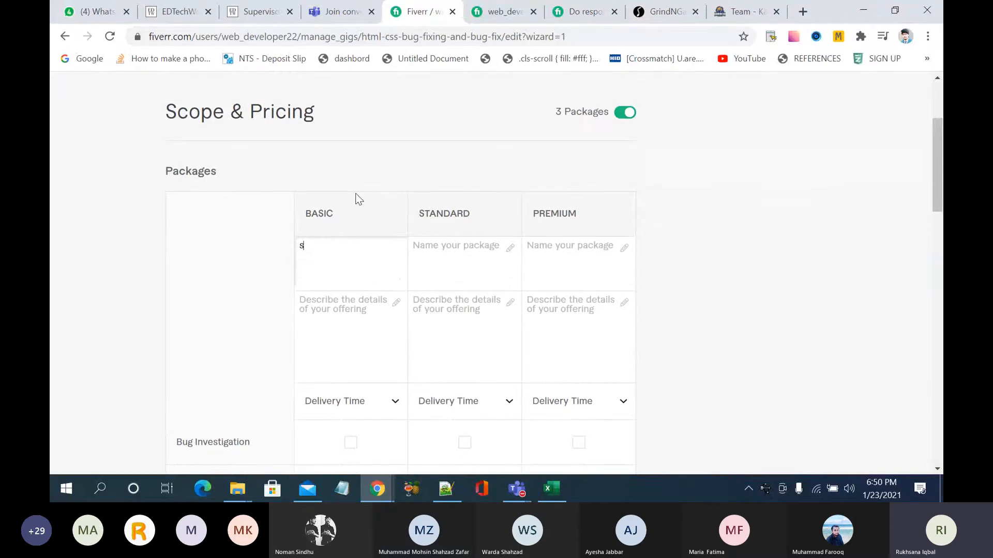
{"action": "type", "text": "ilver "}
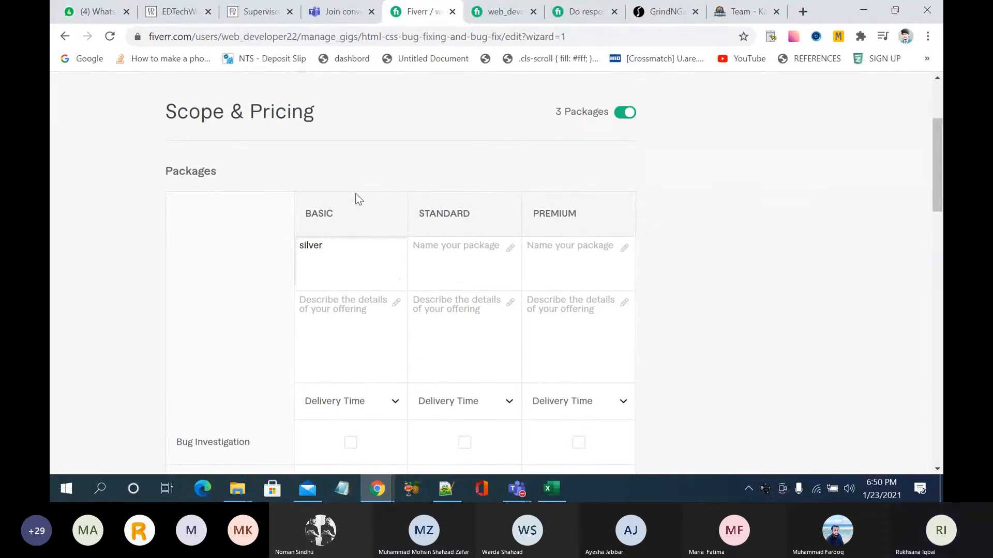
{"action": "type", "text": "p"}
{"action": "key", "text": "BackSpace"}
{"action": "type", "text": "P"}
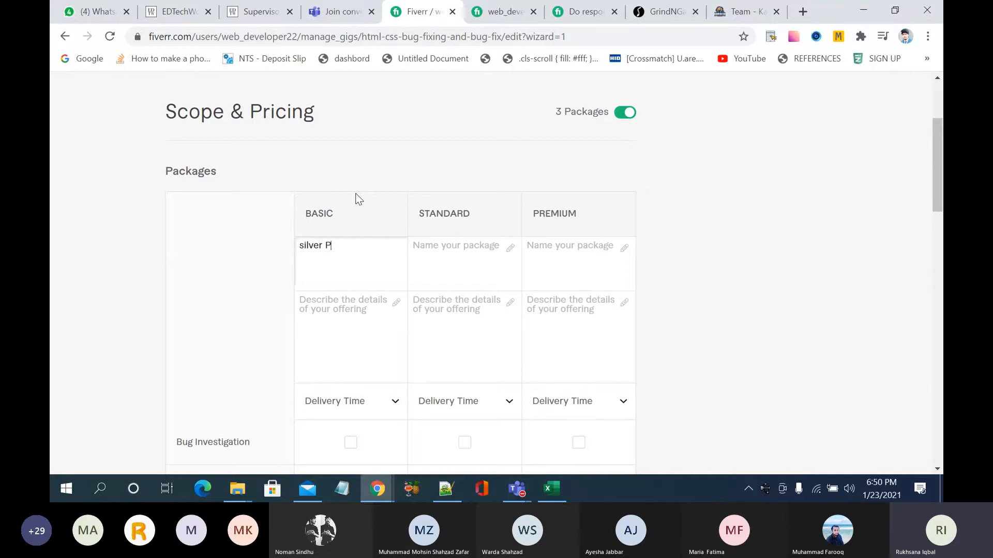
{"action": "type", "text": "ackage"}
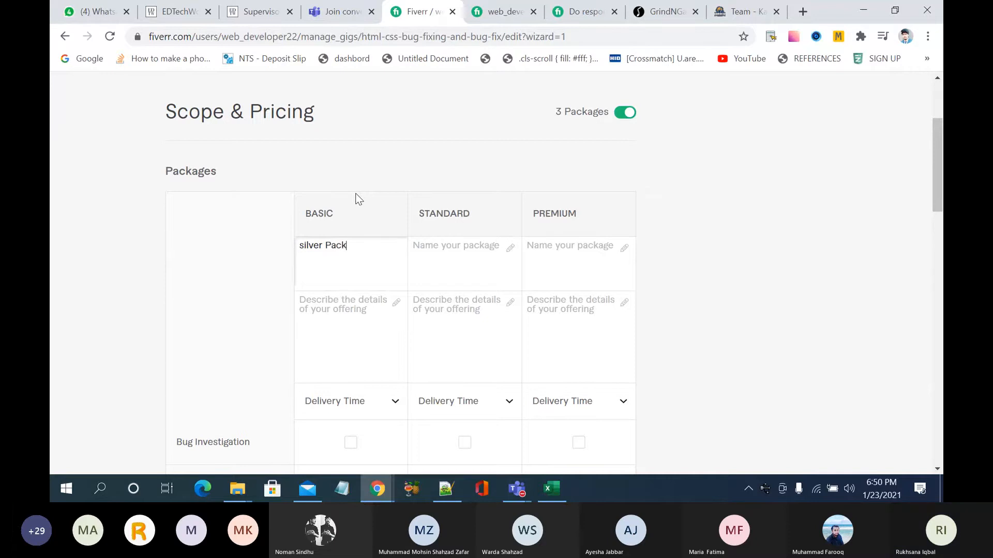
{"action": "key", "text": "Left"}
{"action": "key", "text": "Left"}
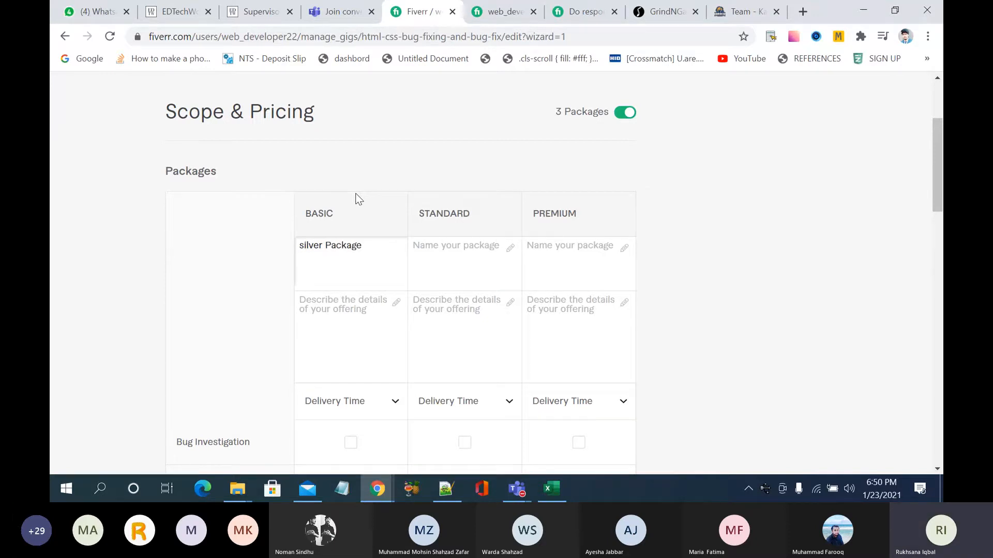
{"action": "key", "text": "BackSpace"}
{"action": "type", "text": "S"}
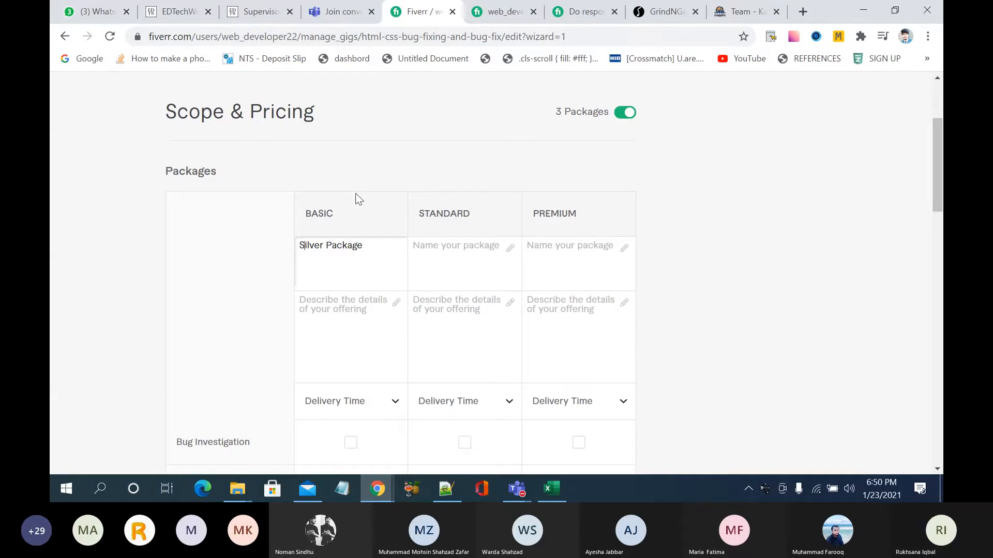
Step: Open the "I will doo HTML CSS bug fixing with responsive" gig in the incognito window and view its Basic and Standard packages
{"action": "mouse_move", "coordinate": [382, 268]}
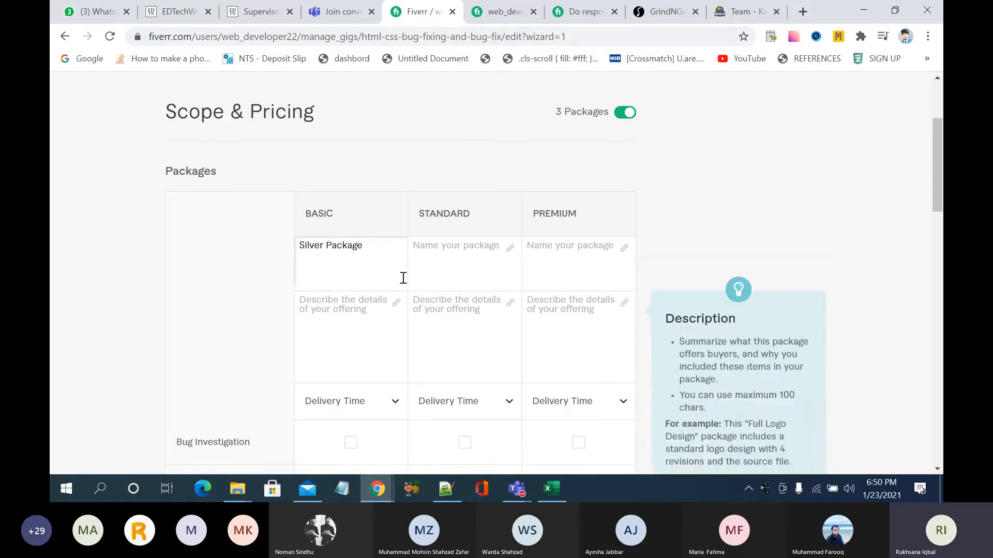
{"action": "mouse_move", "coordinate": [377, 489]}
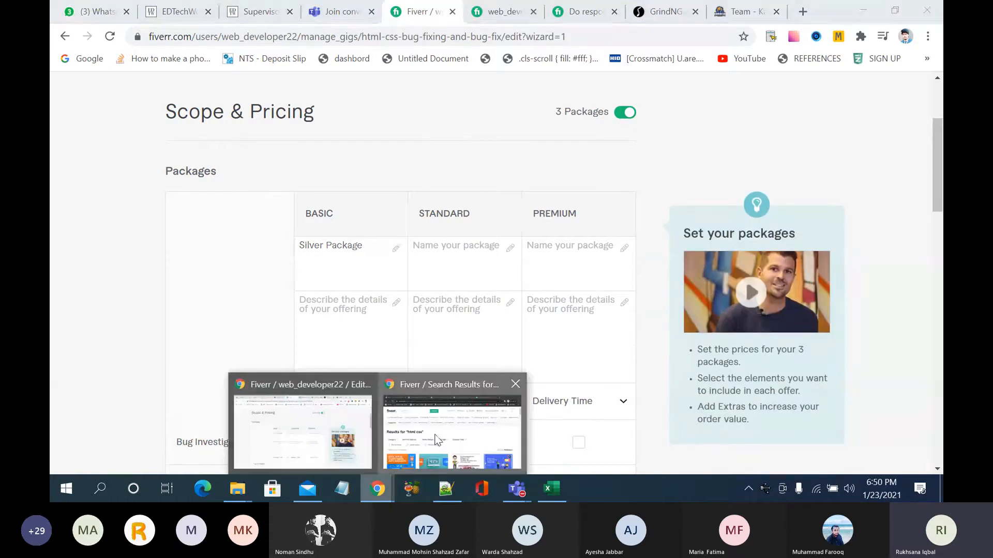
{"action": "left_click", "coordinate": [433, 436]}
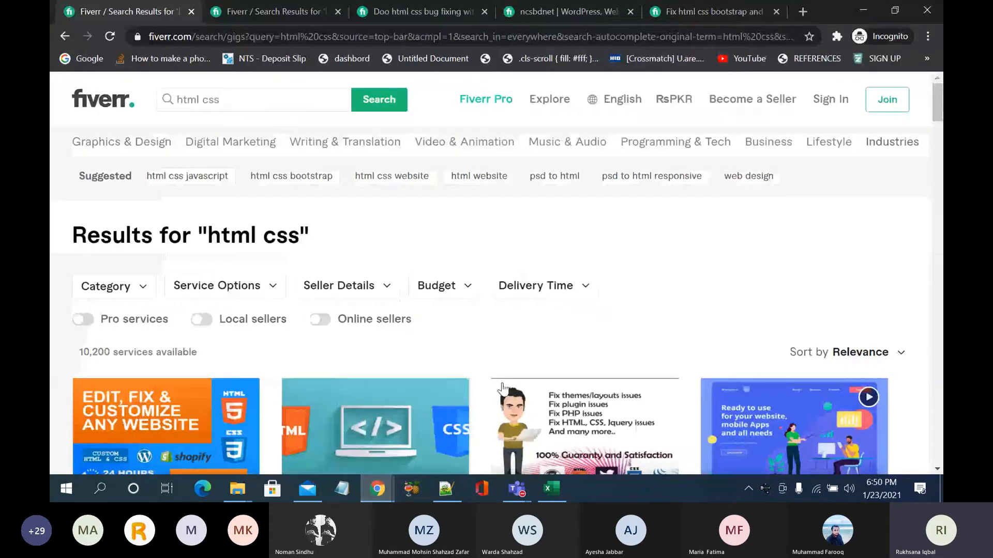
{"action": "left_click", "coordinate": [411, 12]}
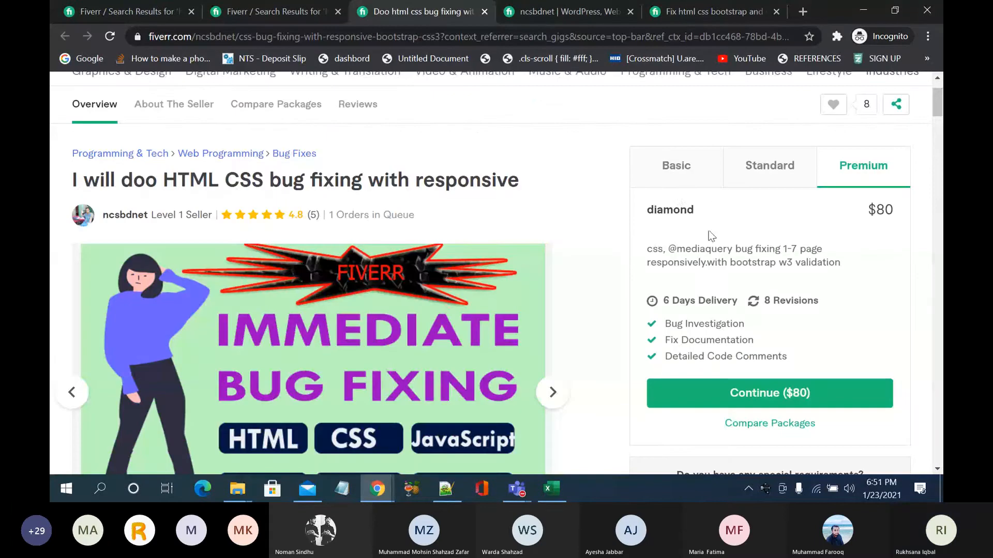
{"action": "left_click", "coordinate": [690, 175]}
{"action": "left_click", "coordinate": [776, 179]}
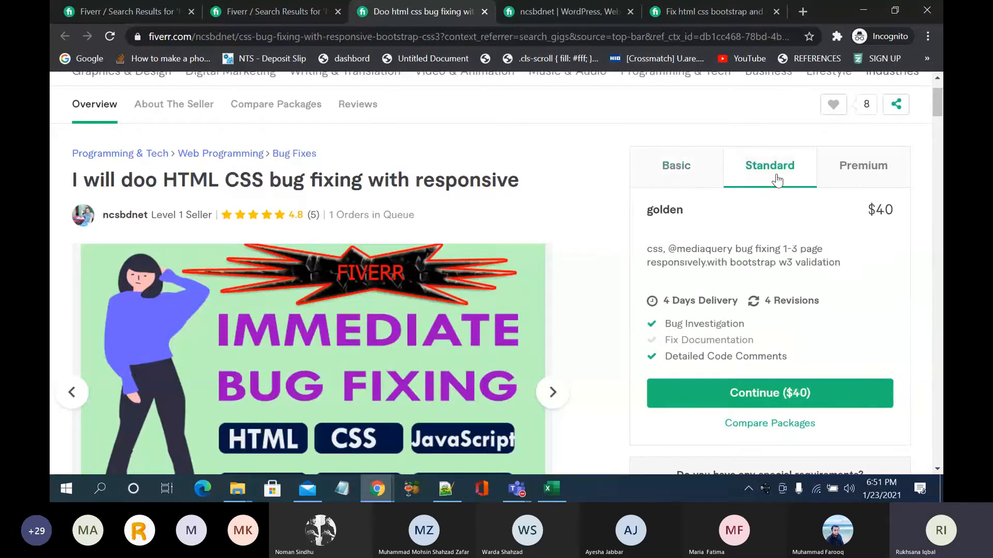
Step: View the Premium package of the "I will doo HTML CSS bug fixing" gig and its seller's profile, dismissing the Save to list tip
{"action": "left_click", "coordinate": [855, 184]}
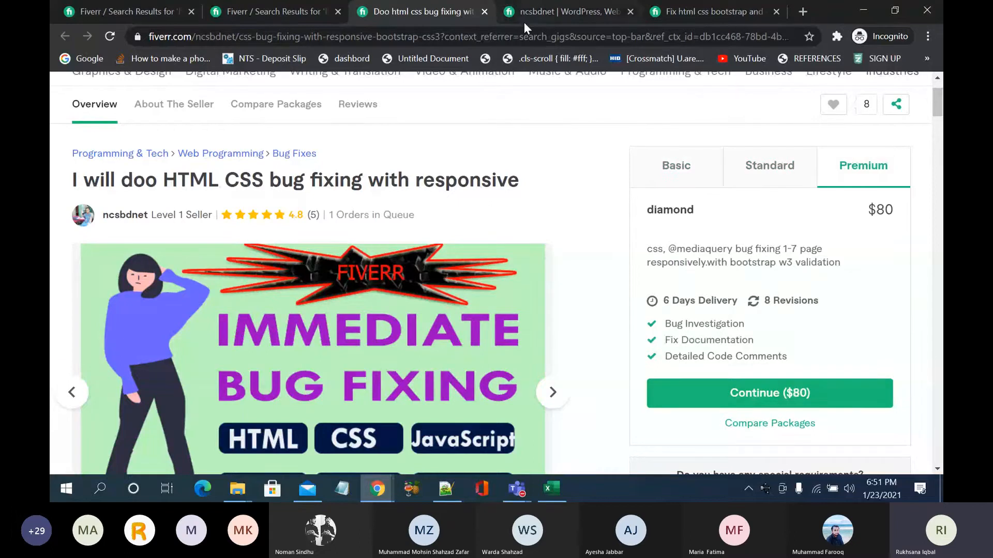
{"action": "left_click", "coordinate": [546, 21]}
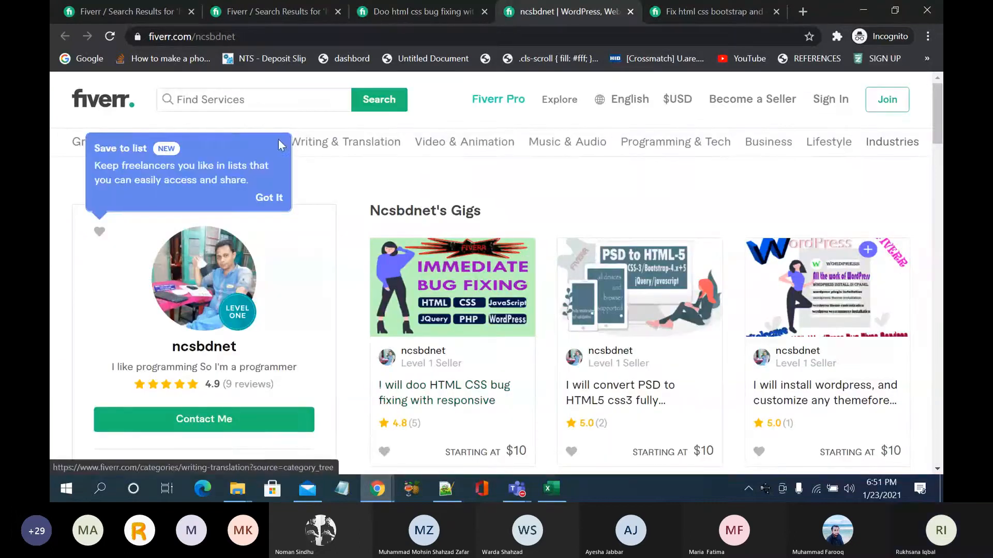
{"action": "left_click", "coordinate": [269, 198]}
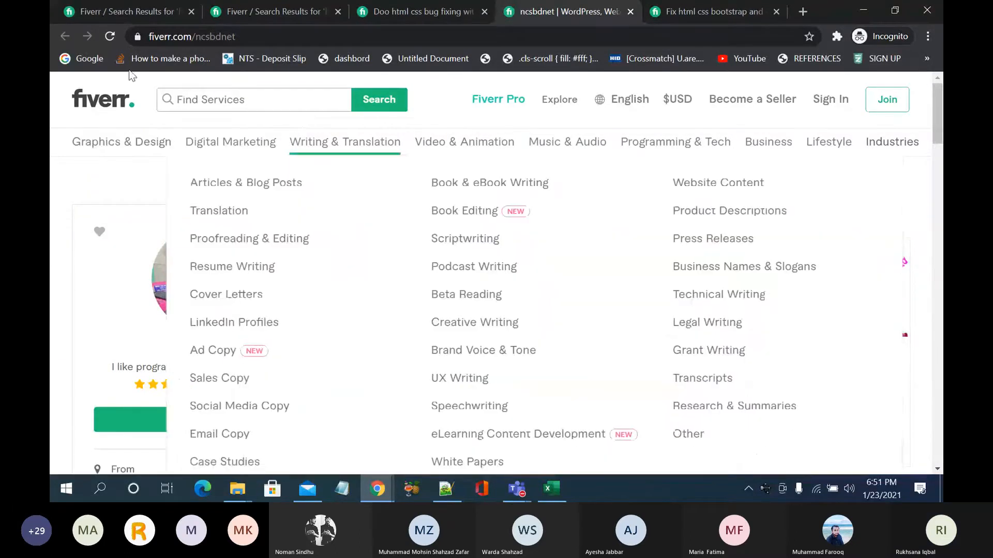
Step: Close the seller's profile and view the Standard and Premium packages of the "Fix html css bootstrap" gig
{"action": "left_click", "coordinate": [630, 13]}
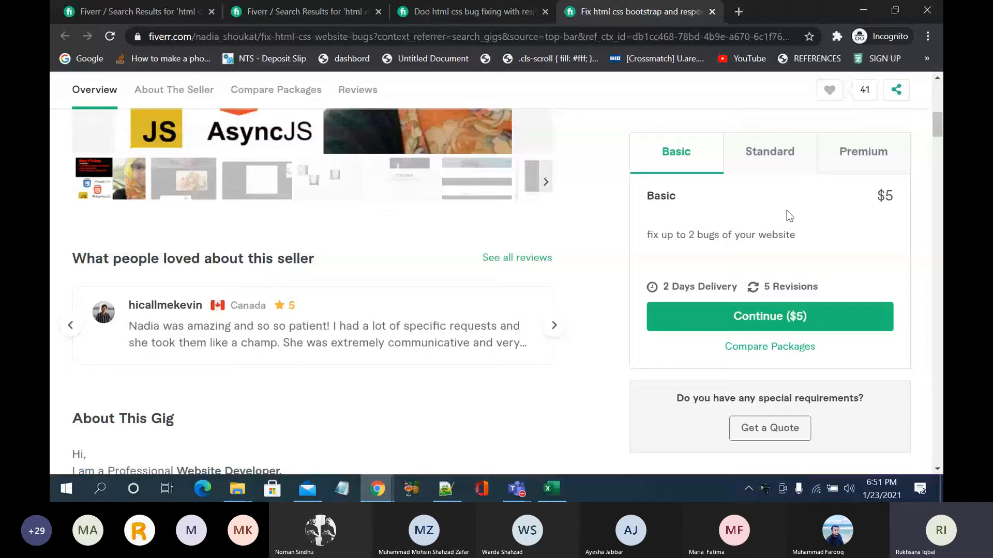
{"action": "left_click", "coordinate": [780, 158]}
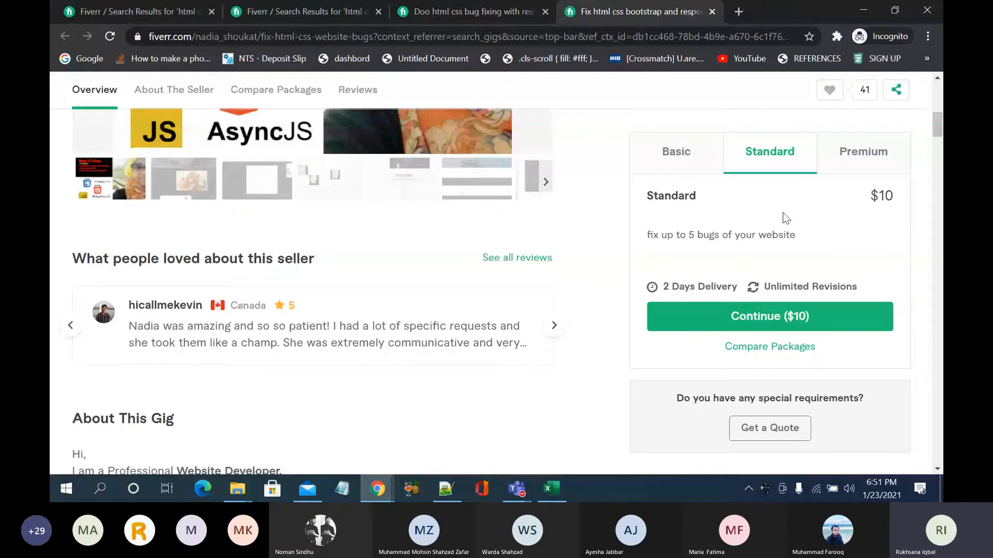
{"action": "left_click", "coordinate": [866, 167]}
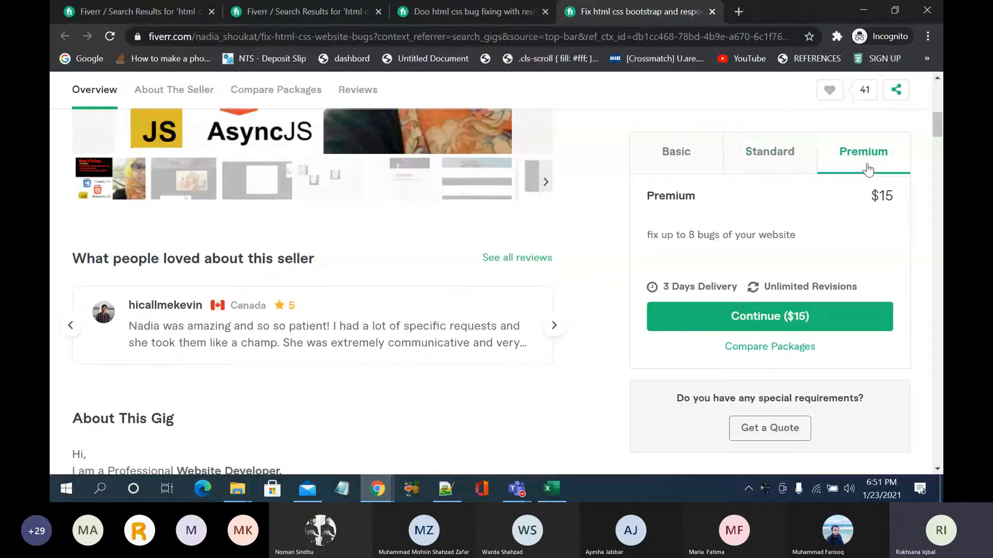
Step: From the "html css issues" results, open the web development with jquery fixes gig and the joomla, html, css fixing gig in new tabs
{"action": "left_click", "coordinate": [439, 11]}
{"action": "left_click", "coordinate": [301, 8]}
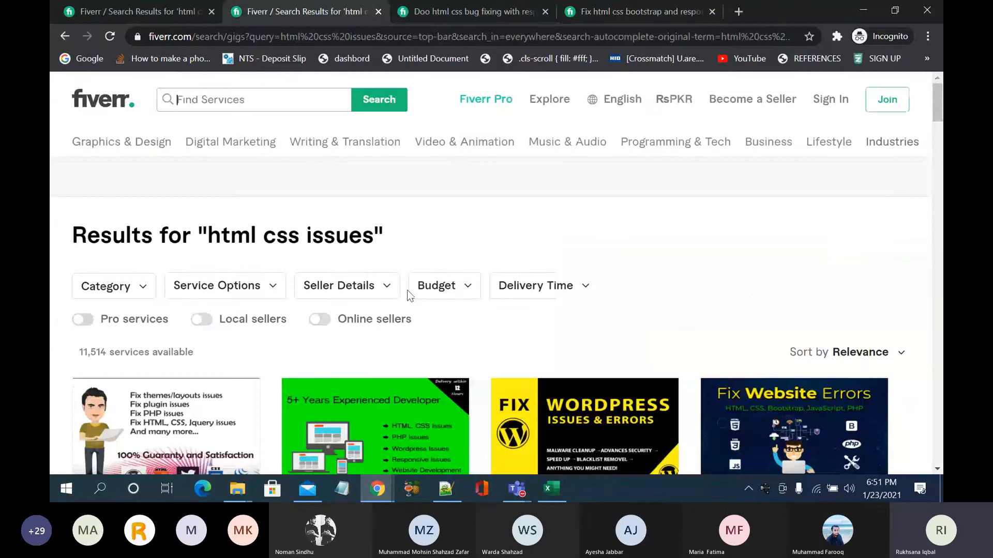
{"action": "scroll", "coordinate": [409, 294], "scroll_direction": "down", "scroll_amount": 5}
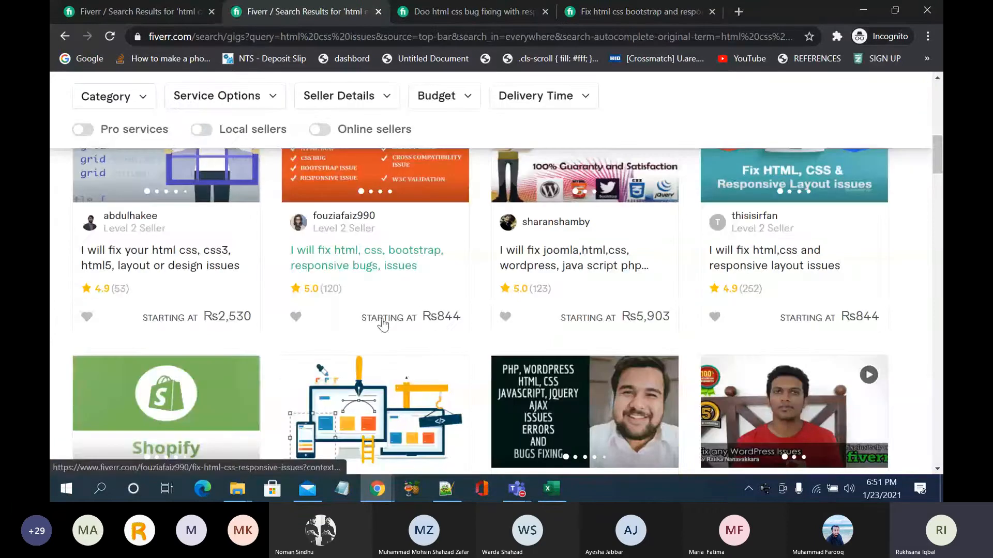
{"action": "scroll", "coordinate": [383, 324], "scroll_direction": "down", "scroll_amount": 5}
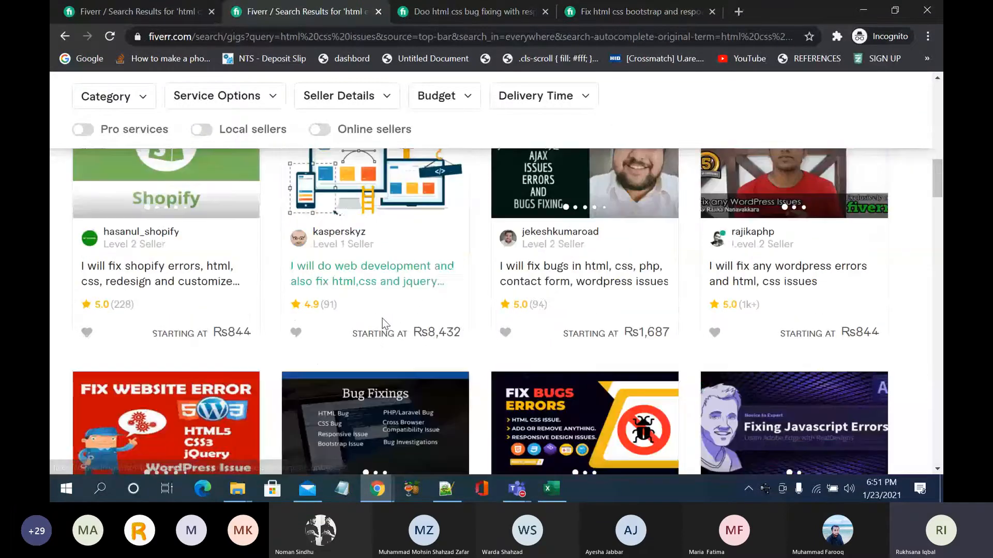
{"action": "right_click", "coordinate": [383, 281]}
{"action": "left_click", "coordinate": [420, 289]}
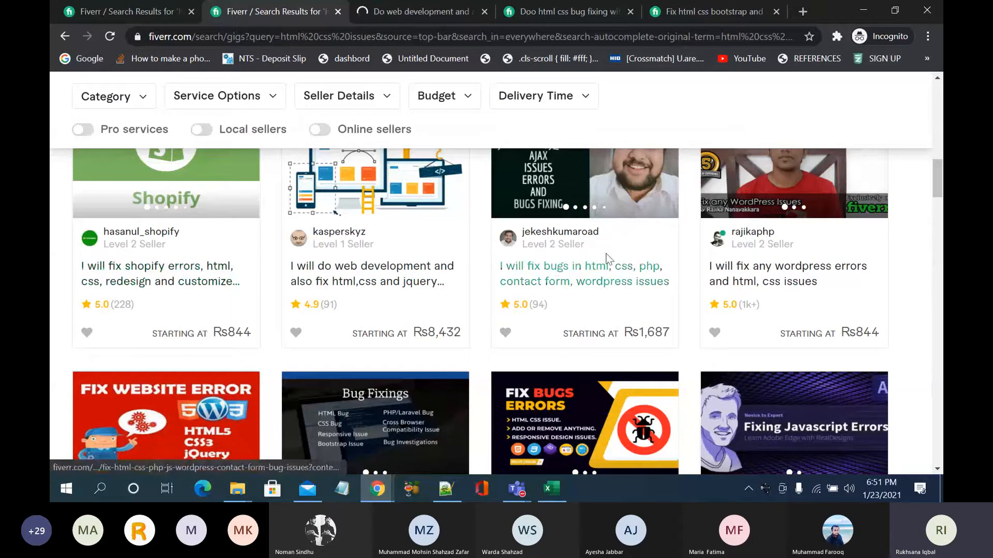
{"action": "scroll", "coordinate": [609, 257], "scroll_direction": "up", "scroll_amount": 4}
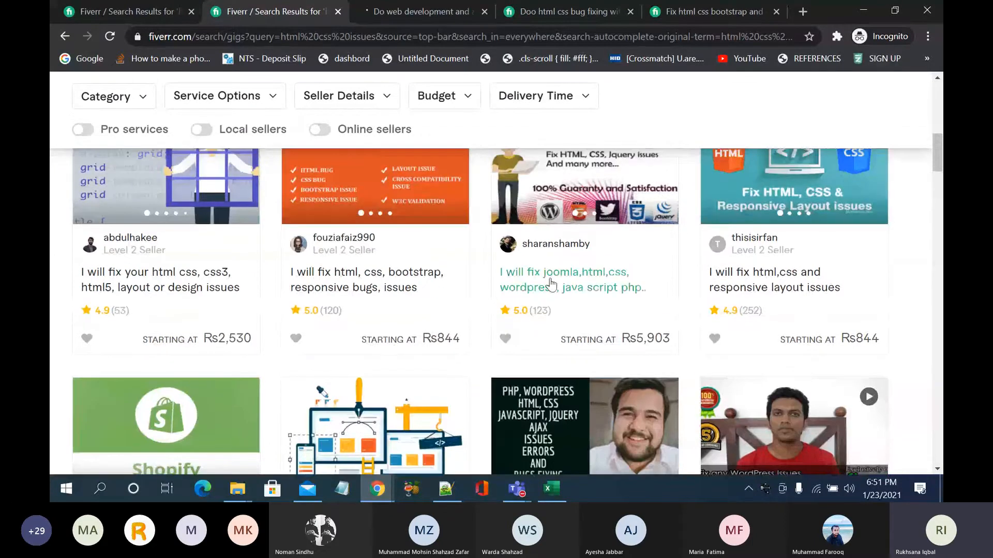
{"action": "right_click", "coordinate": [552, 283]}
{"action": "left_click", "coordinate": [623, 292]}
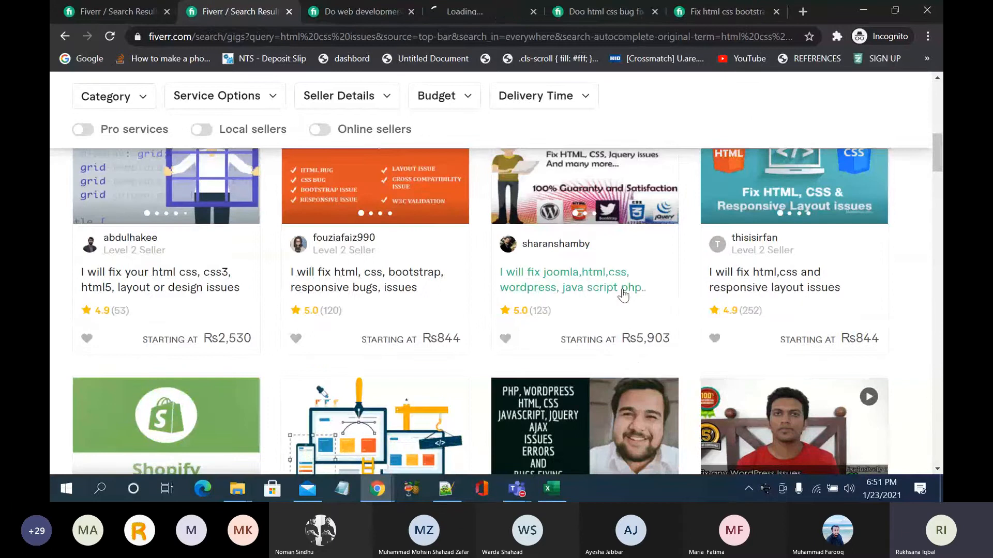
Step: View the Basic, Standard and Premium packages of the "I will fix joomla,html,css, wordpress, java script php issues for u" gig
{"action": "left_click", "coordinate": [523, 7]}
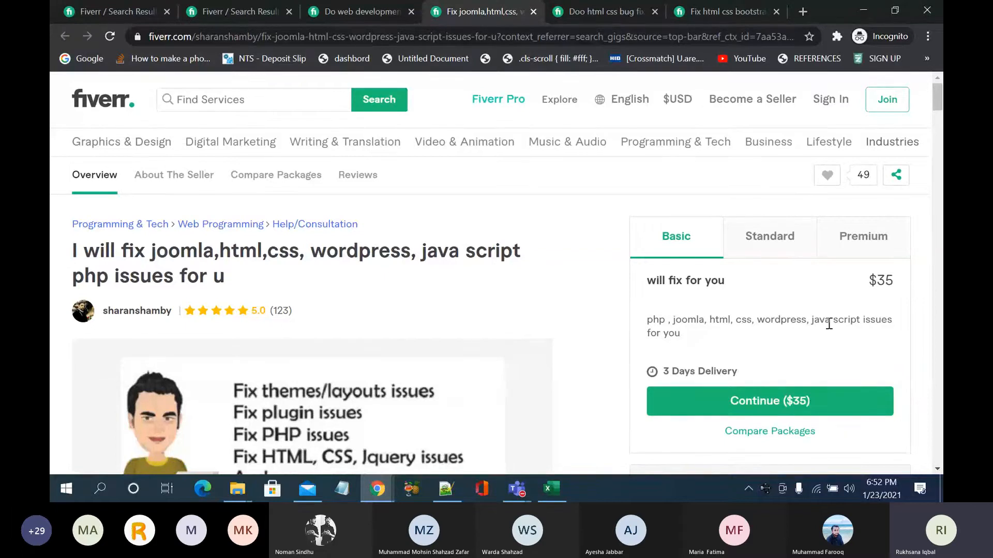
{"action": "left_click", "coordinate": [770, 239]}
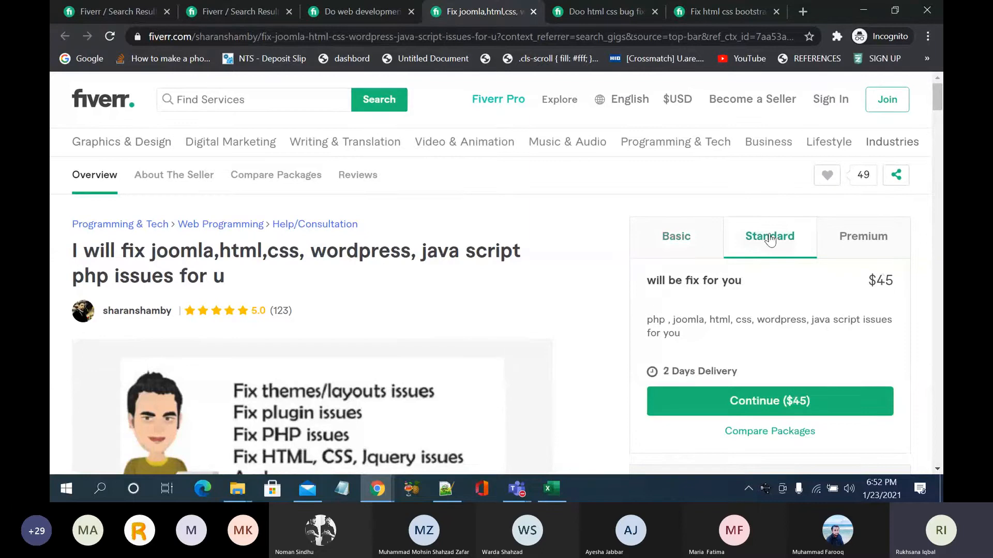
{"action": "left_click", "coordinate": [859, 238]}
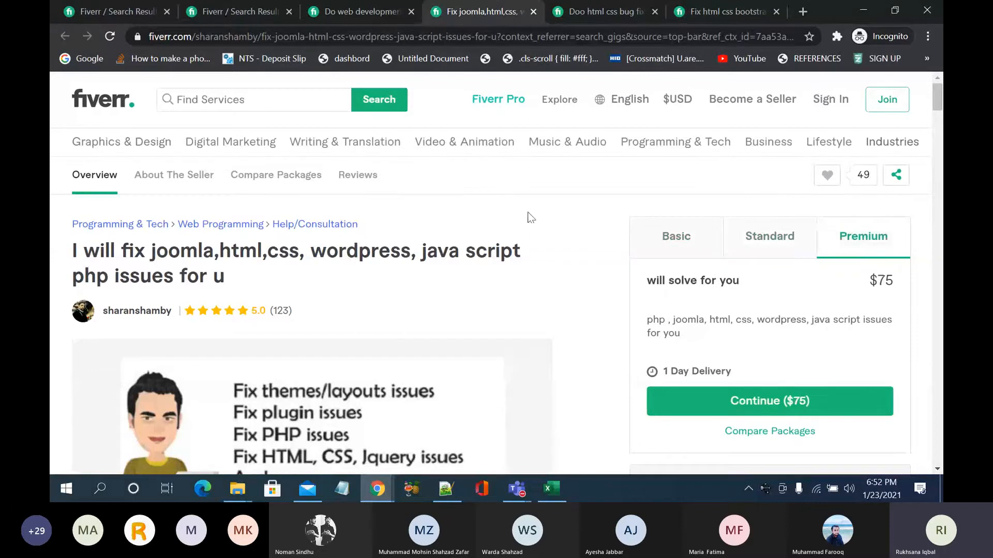
Step: Return to the "Fix html css bootstrap" gig and view its Basic package
{"action": "left_click", "coordinate": [617, 9]}
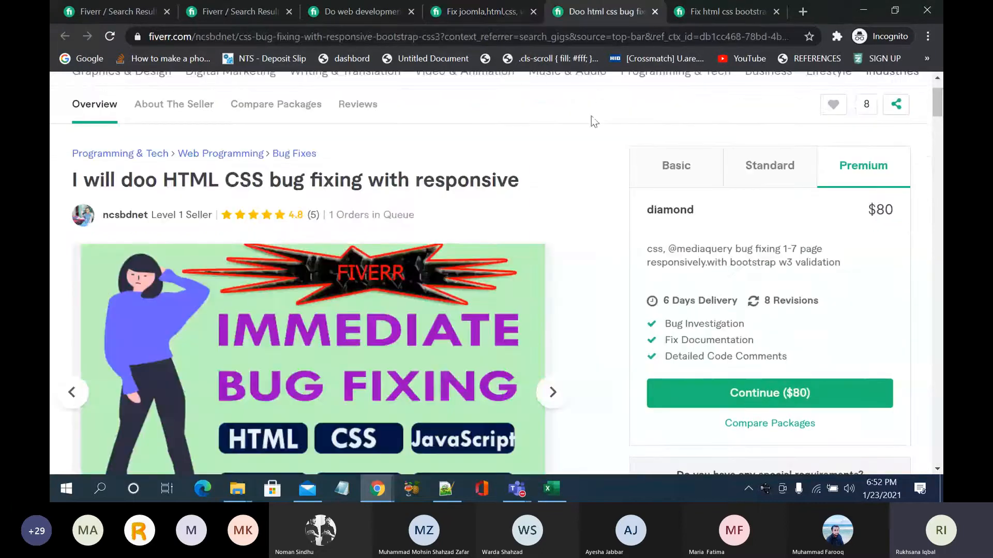
{"action": "left_click", "coordinate": [728, 13]}
{"action": "left_click", "coordinate": [693, 172]}
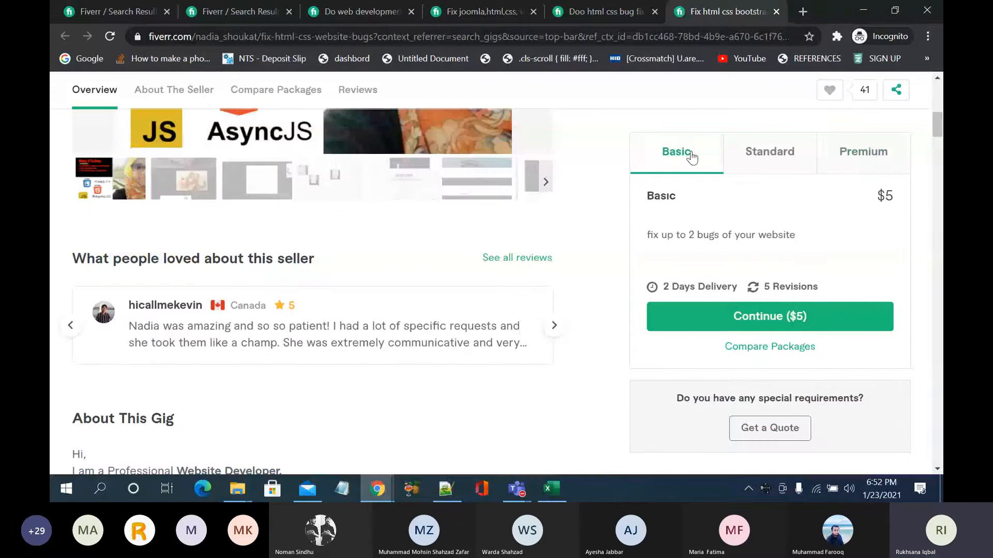
Step: Compare the Basic, Standard and Premium packages of the "I will doo HTML CSS bug fixing with responsive" gig
{"action": "left_click", "coordinate": [614, 17]}
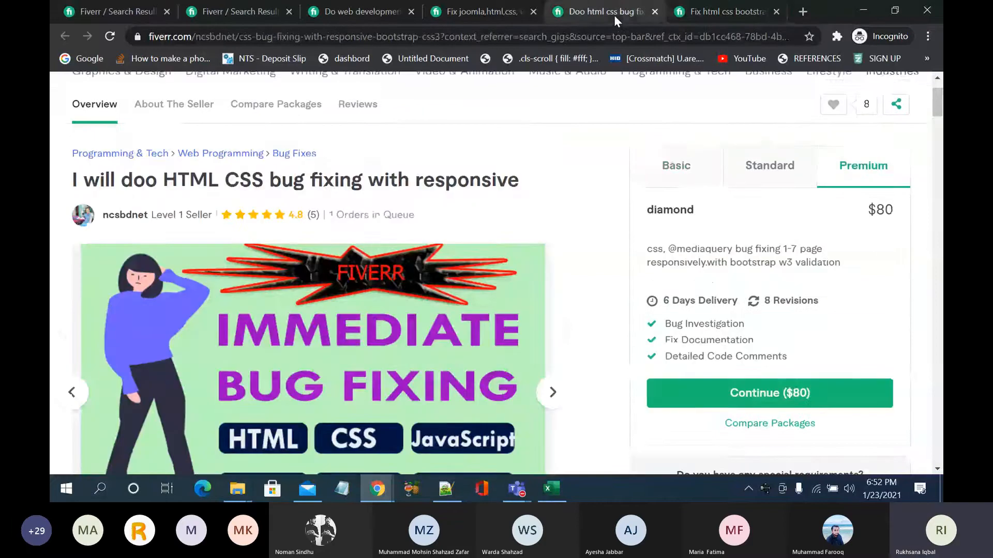
{"action": "left_click", "coordinate": [681, 175]}
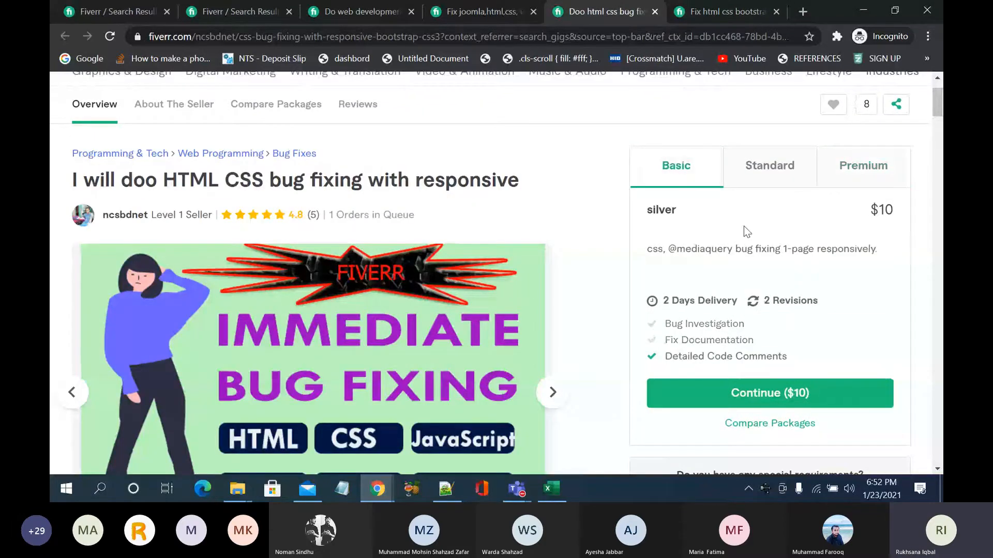
{"action": "left_click", "coordinate": [771, 173]}
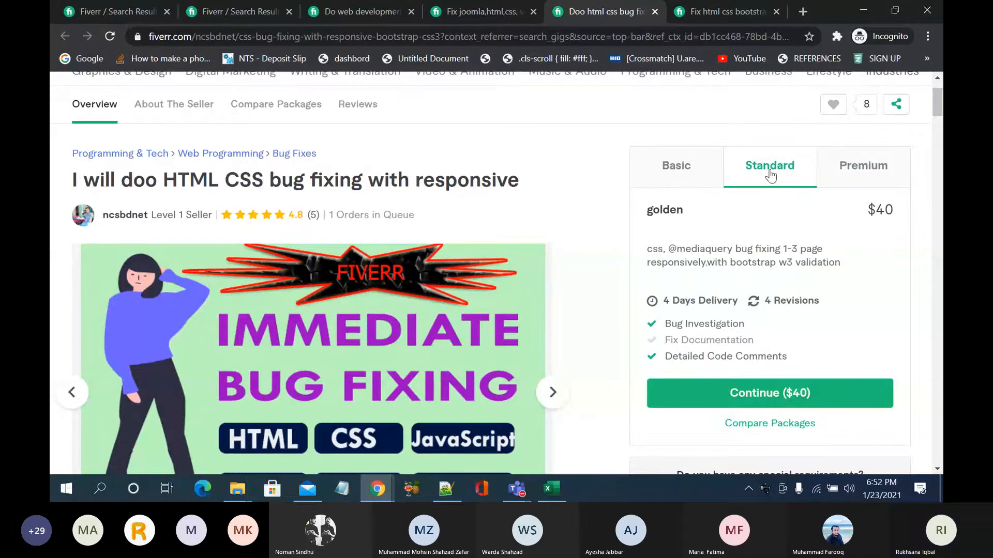
{"action": "left_click", "coordinate": [843, 165]}
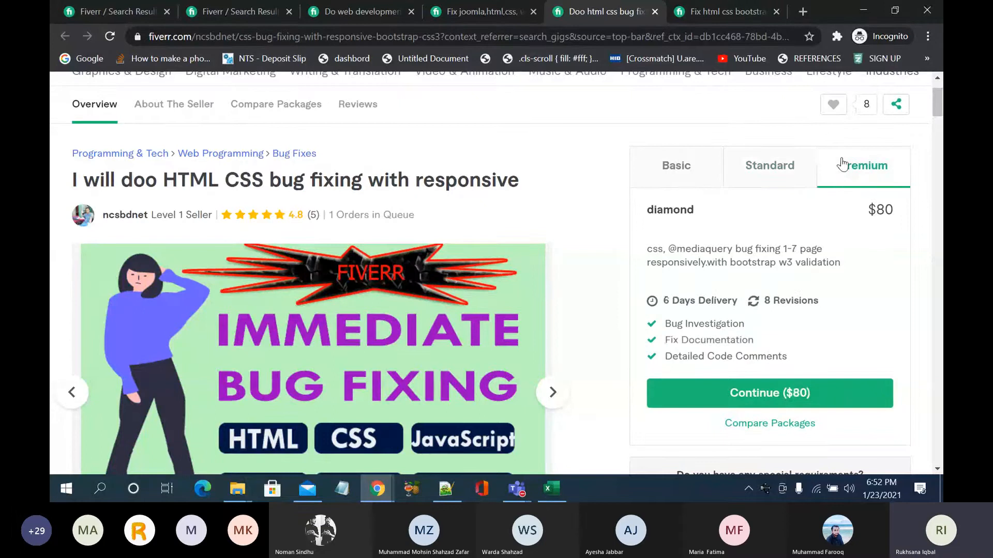
Step: Look over the "I will do web development and also fix html,css and jquery issues" gig and its Basic package
{"action": "left_click", "coordinate": [356, 16]}
{"action": "scroll", "coordinate": [492, 289], "scroll_direction": "down", "scroll_amount": 2}
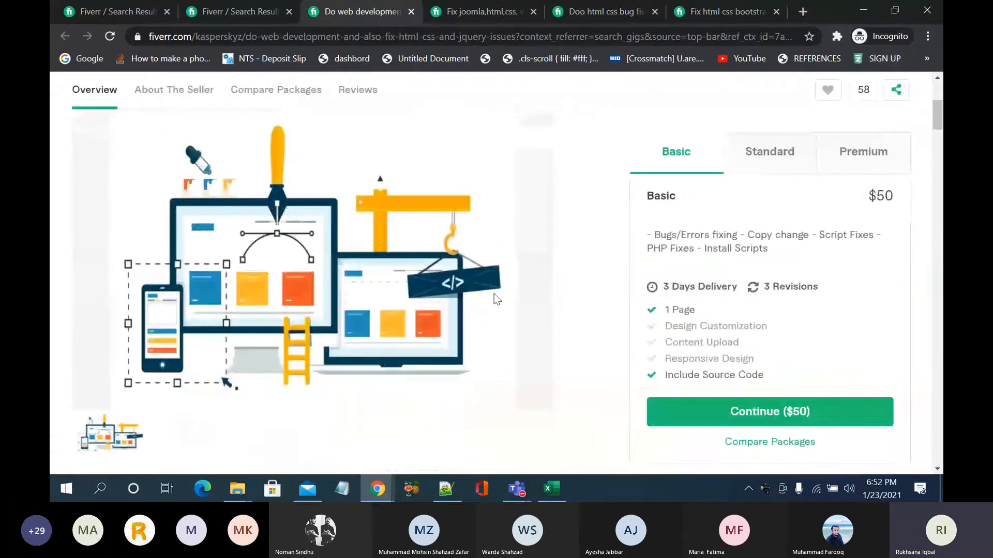
{"action": "scroll", "coordinate": [495, 294], "scroll_direction": "down", "scroll_amount": 1}
{"action": "scroll", "coordinate": [417, 307], "scroll_direction": "up", "scroll_amount": 5}
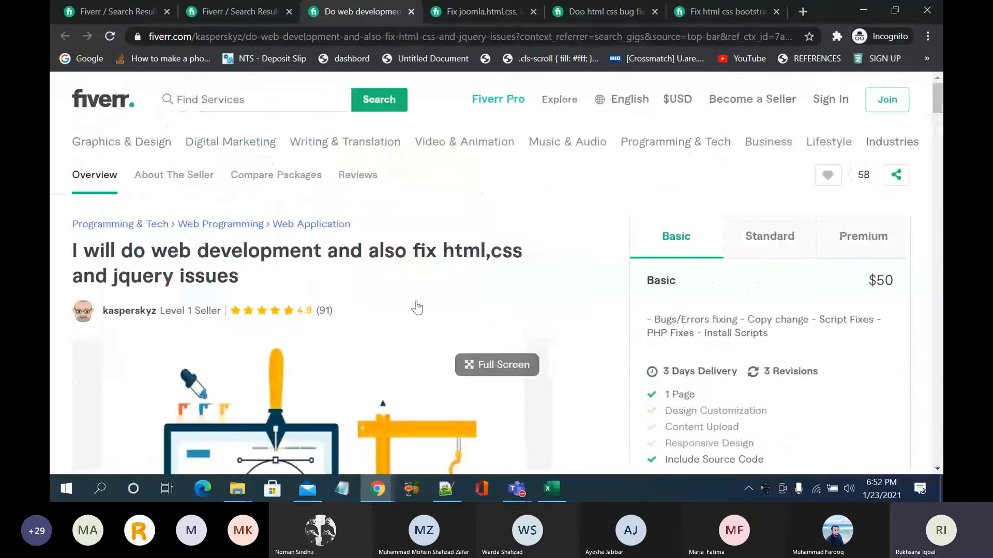
Step: Return to the "html css issues" search results and set the display currency to United States Dollar (USD)
{"action": "left_click", "coordinate": [481, 12]}
{"action": "left_click", "coordinate": [212, 11]}
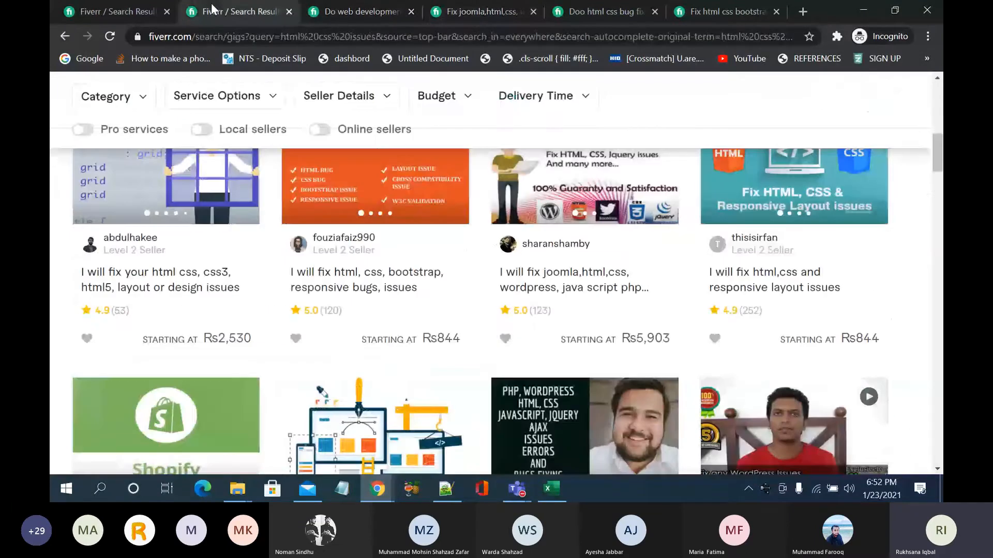
{"action": "scroll", "coordinate": [370, 334], "scroll_direction": "up", "scroll_amount": 2}
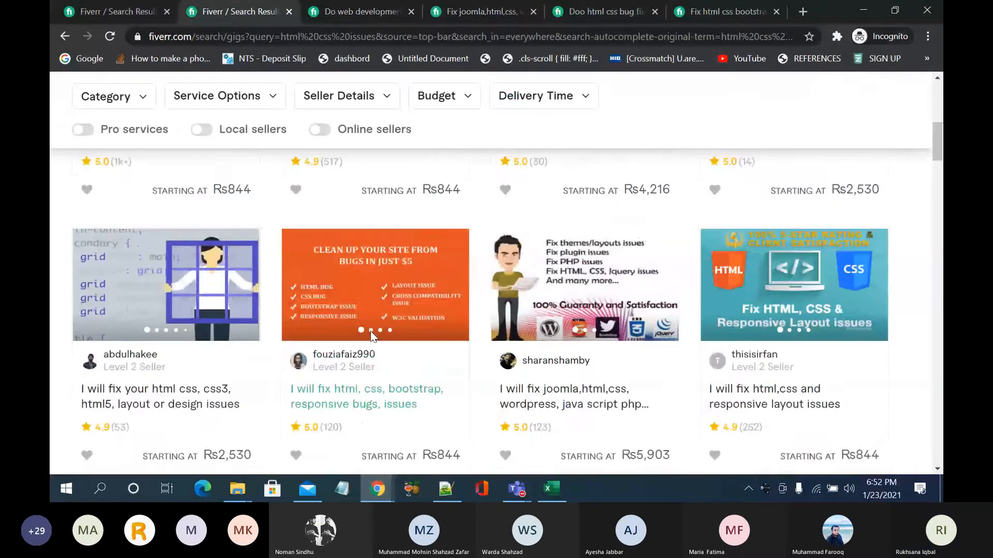
{"action": "scroll", "coordinate": [370, 331], "scroll_direction": "up", "scroll_amount": 2}
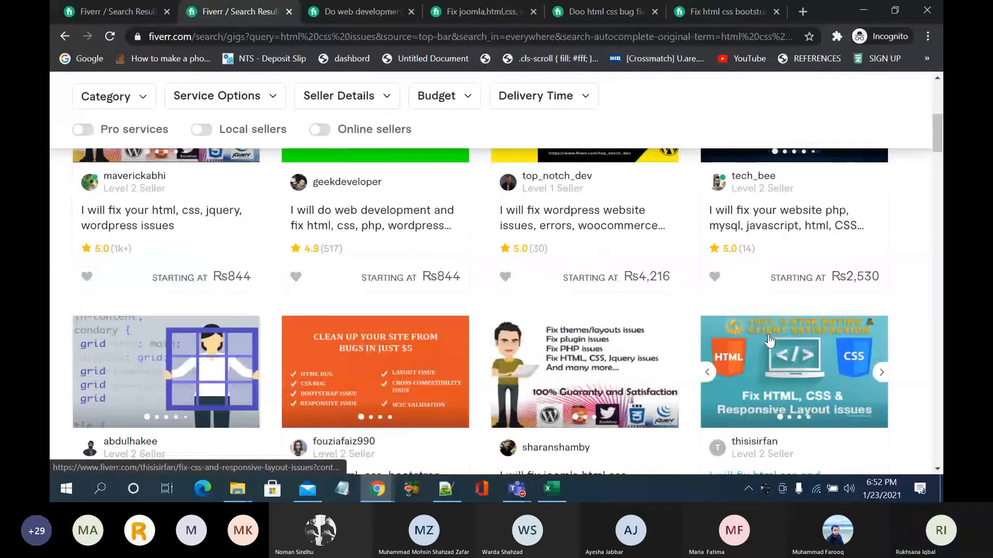
{"action": "key", "text": "End"}
{"action": "left_click", "coordinate": [859, 446]}
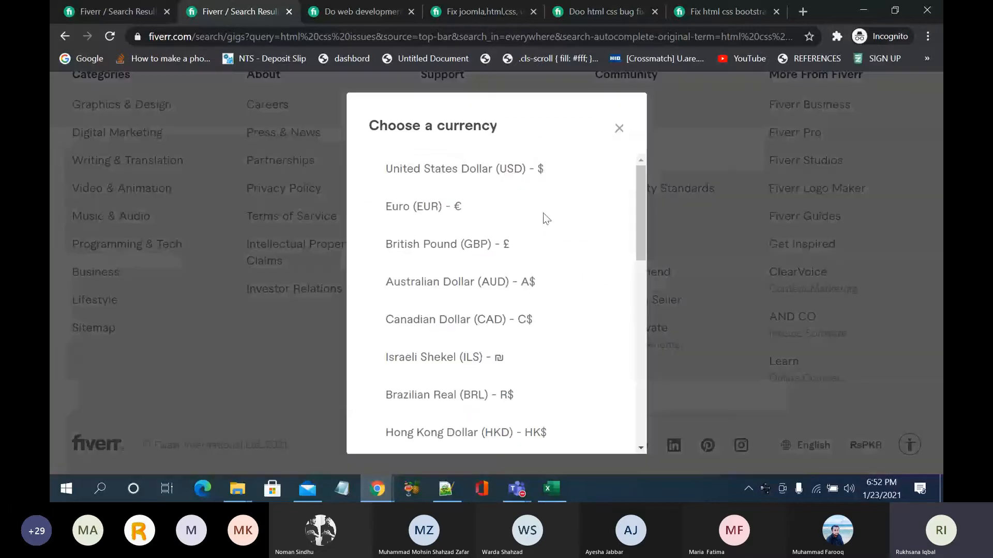
{"action": "left_click", "coordinate": [511, 171]}
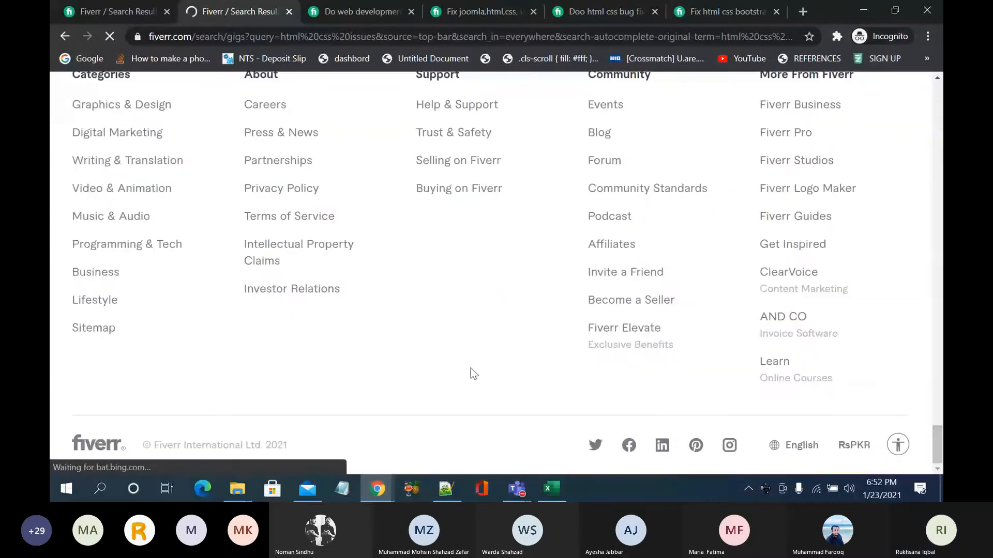
Step: Open the "I will do web development and fix html, css, php, wordpress issues" gig in a new tab and view its Basic package
{"action": "scroll", "coordinate": [498, 327], "scroll_direction": "down", "scroll_amount": 2}
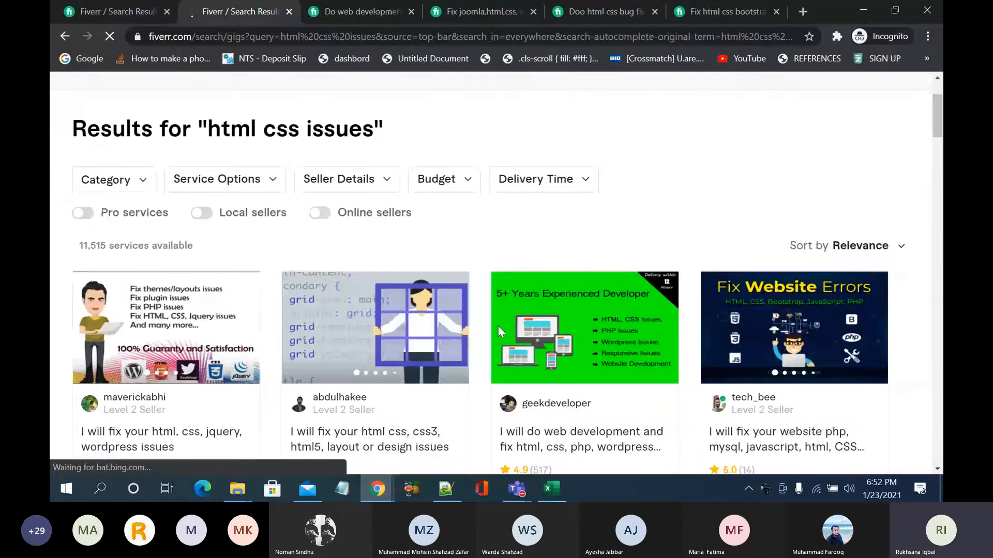
{"action": "scroll", "coordinate": [498, 327], "scroll_direction": "down", "scroll_amount": 3}
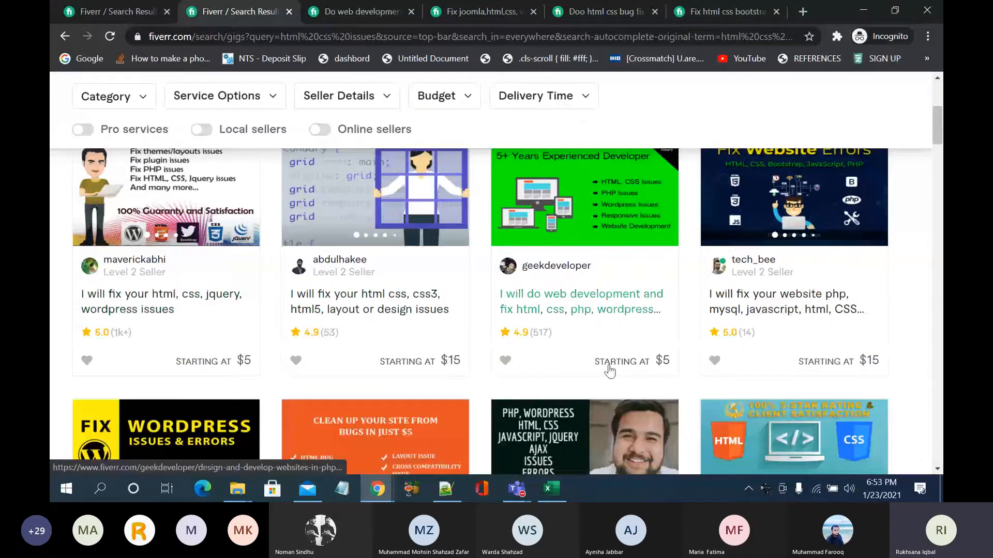
{"action": "middle_click", "coordinate": [600, 298]}
{"action": "left_click", "coordinate": [300, 10]}
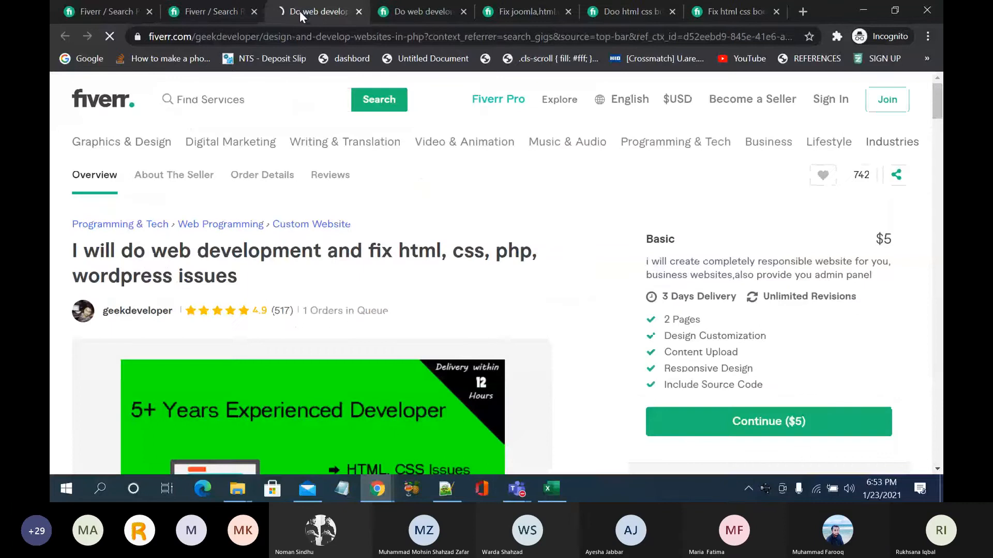
{"action": "scroll", "coordinate": [816, 332], "scroll_direction": "down", "scroll_amount": 1}
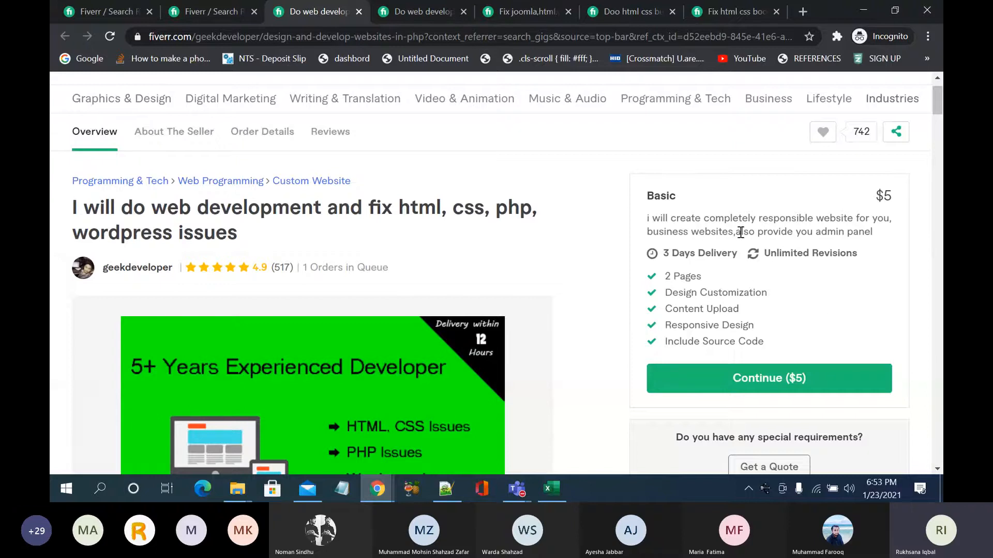
{"action": "scroll", "coordinate": [775, 279], "scroll_direction": "down", "scroll_amount": 1}
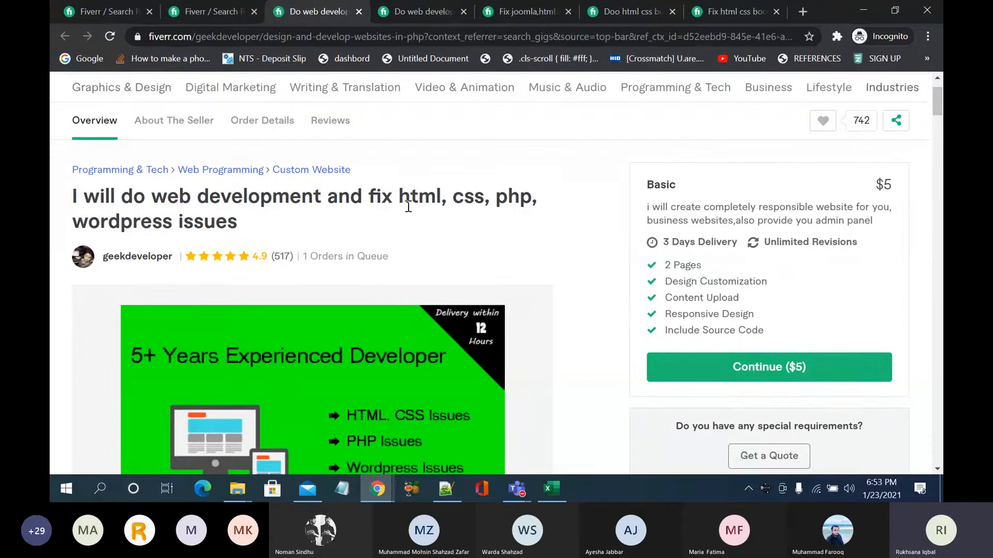
Step: Highlight the gig's title text from "web development" through "wordpress issues" and clear the selection
{"action": "double_click", "coordinate": [171, 198]}
{"action": "left_click_drag", "start_coordinate": [217, 200], "coordinate": [262, 223]}
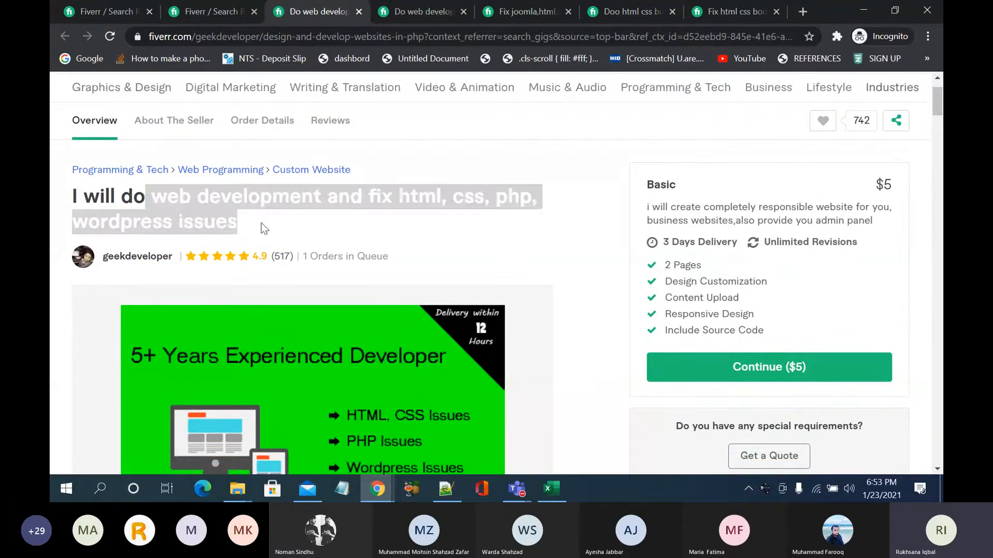
{"action": "left_click", "coordinate": [335, 221]}
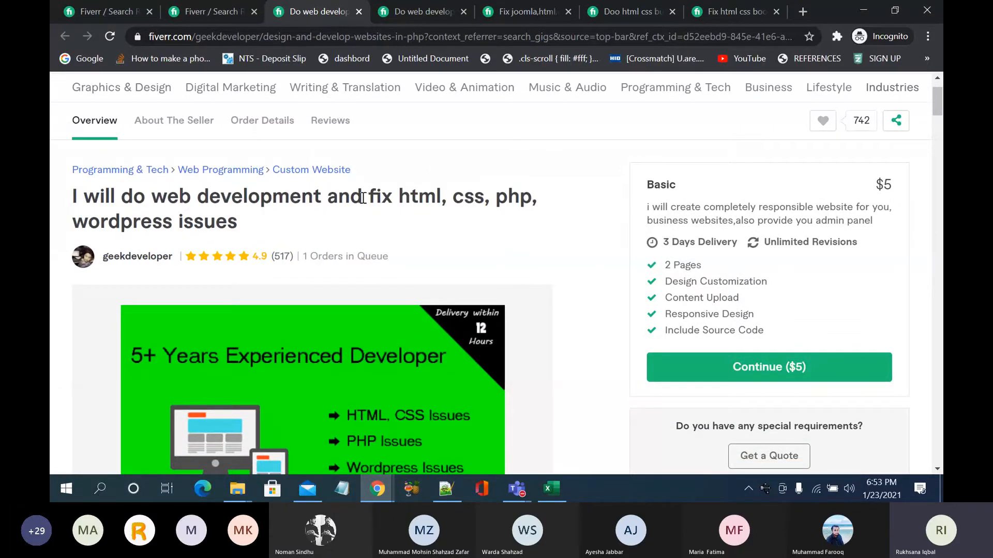
Step: Open the "I will fix html,css and responsive layout issues" gig from the "html css issues" search results in a new tab
{"action": "left_click", "coordinate": [235, 10]}
{"action": "scroll", "coordinate": [821, 321], "scroll_direction": "down", "scroll_amount": 5}
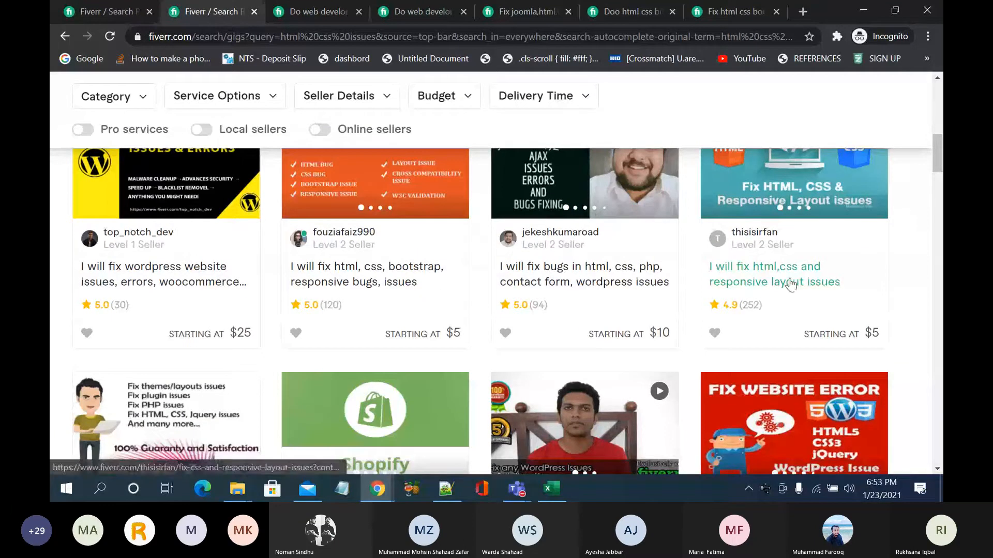
{"action": "right_click", "coordinate": [791, 284]}
{"action": "left_click", "coordinate": [791, 290]}
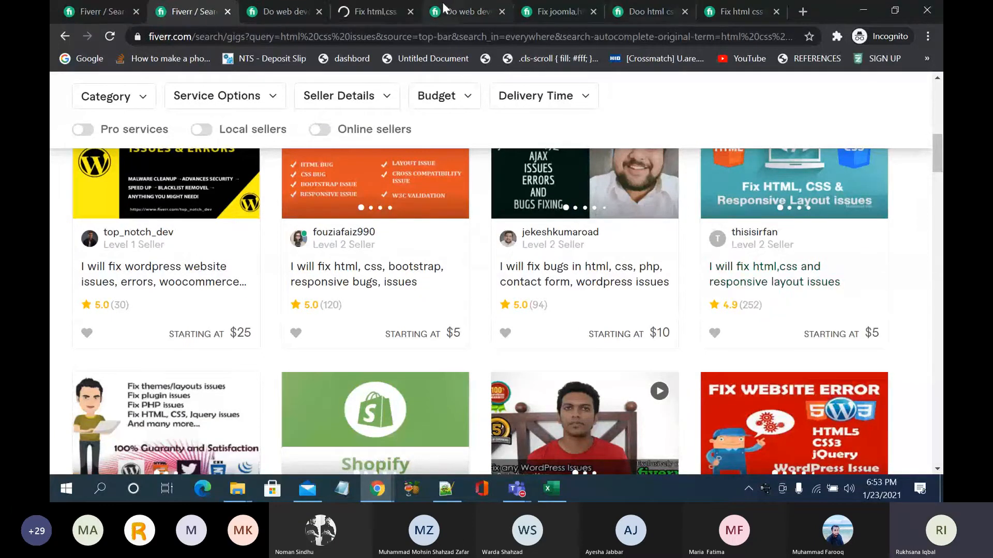
{"action": "left_click", "coordinate": [372, 11]}
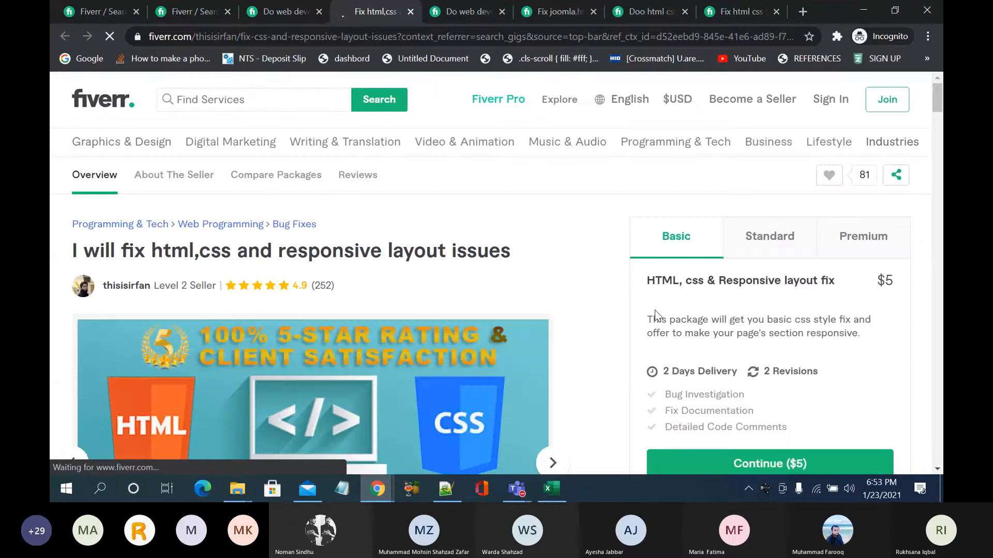
Step: Compare the descriptions, prices, delivery times and included features of this gig's Basic, Standard and Premium packages
{"action": "scroll", "coordinate": [719, 324], "scroll_direction": "down", "scroll_amount": 1}
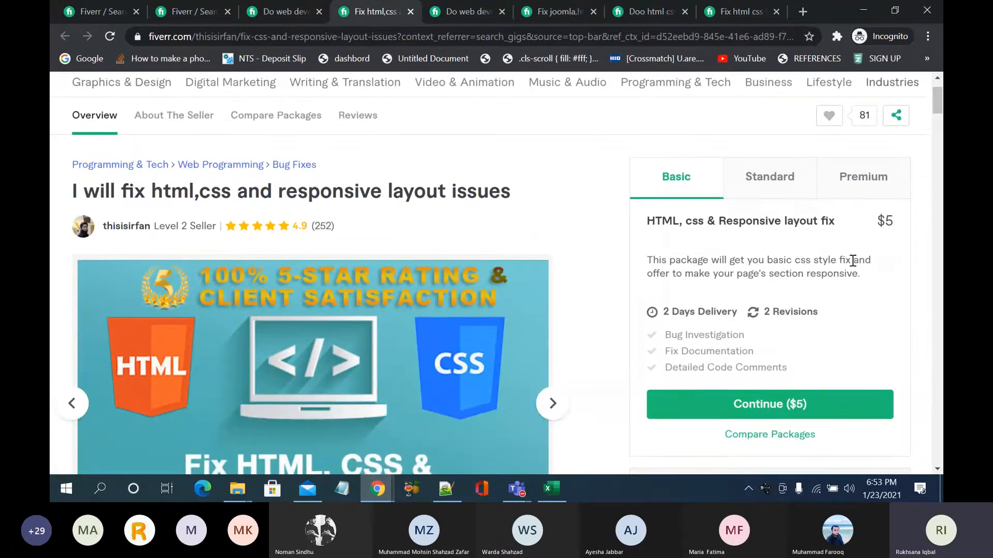
{"action": "left_click_drag", "start_coordinate": [852, 260], "coordinate": [811, 260]}
{"action": "left_click", "coordinate": [875, 273]}
{"action": "left_click", "coordinate": [773, 191]}
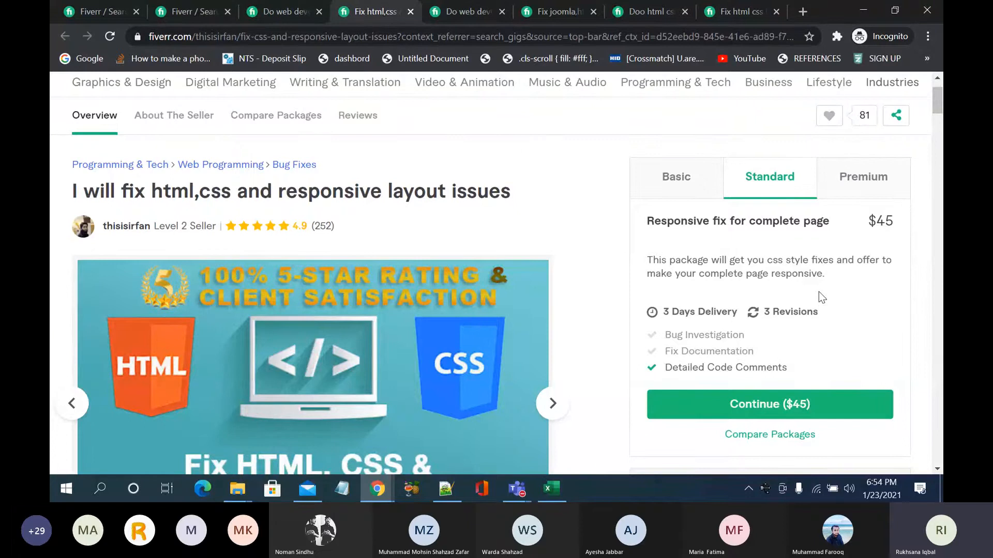
{"action": "left_click", "coordinate": [856, 196]}
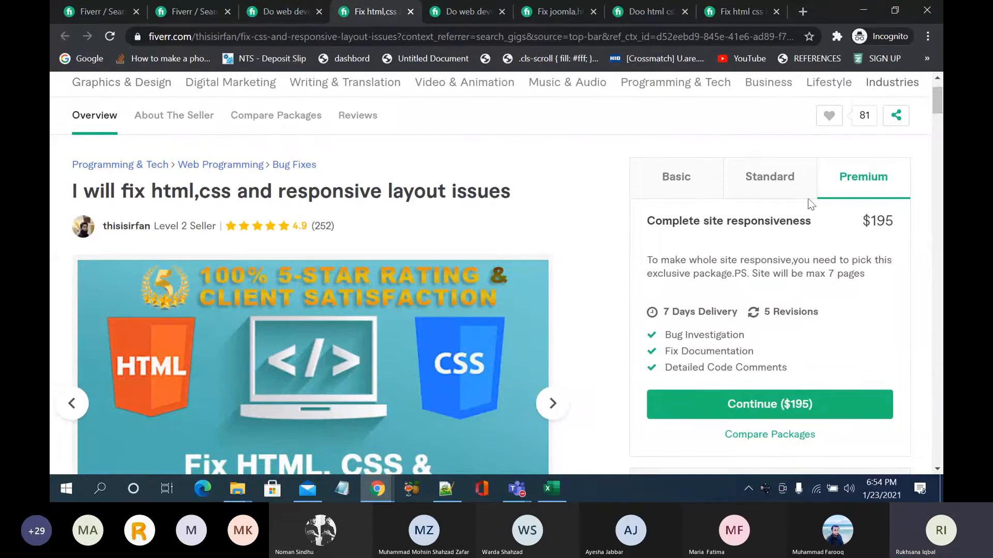
{"action": "left_click", "coordinate": [765, 192]}
{"action": "left_click", "coordinate": [682, 188]}
{"action": "left_click", "coordinate": [769, 188]}
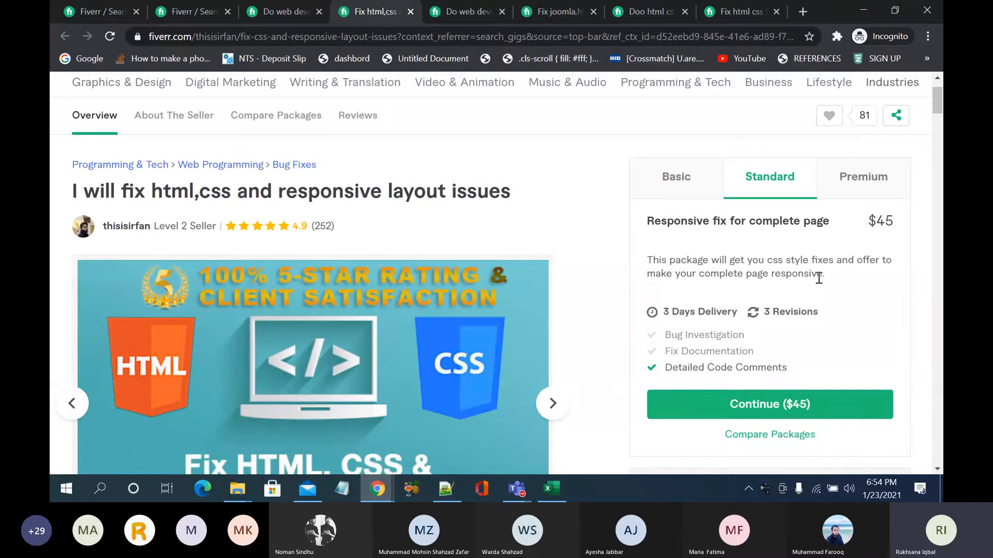
{"action": "left_click", "coordinate": [852, 192]}
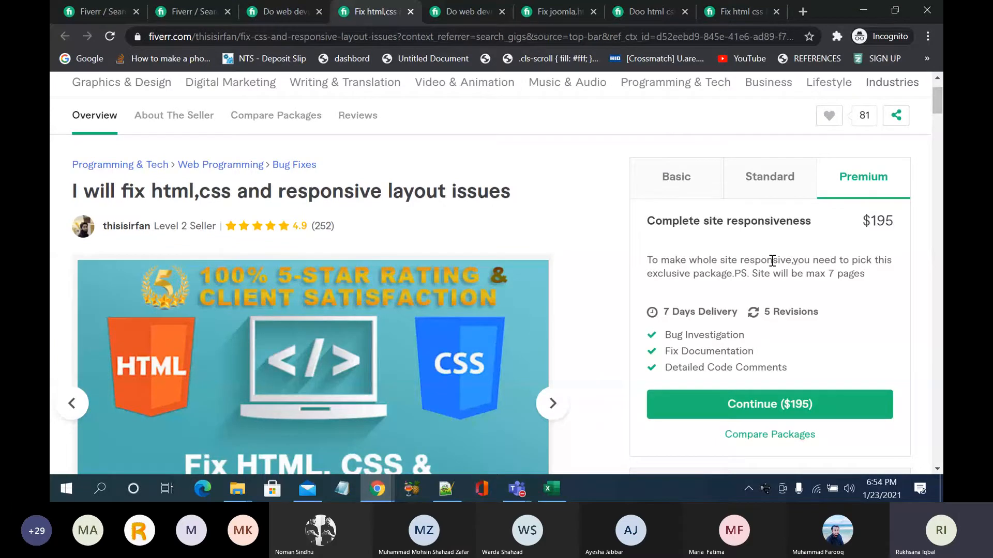
Step: Switch back to the browser window with the HTML CSS bug fixing gig's Scope & Pricing form
{"action": "mouse_move", "coordinate": [378, 488]}
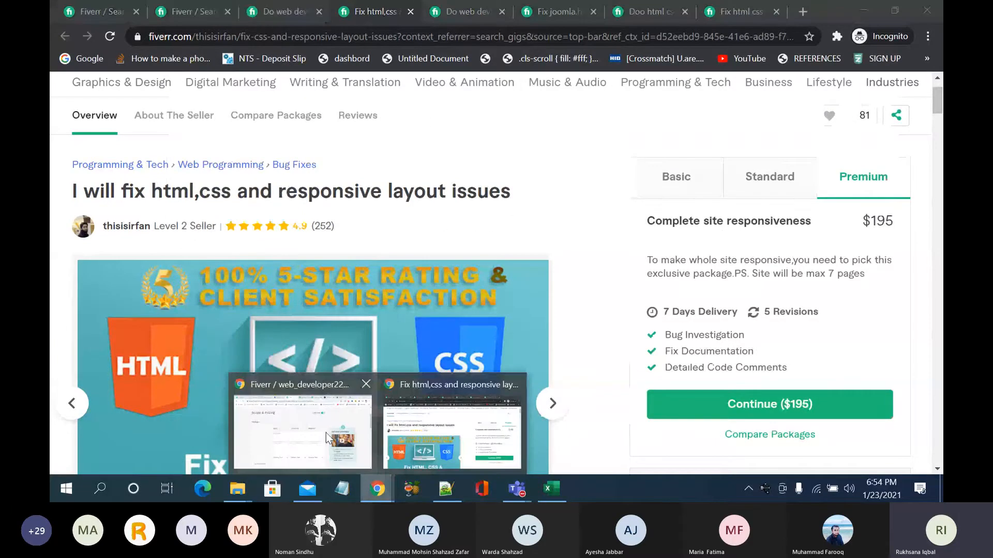
{"action": "left_click", "coordinate": [326, 433]}
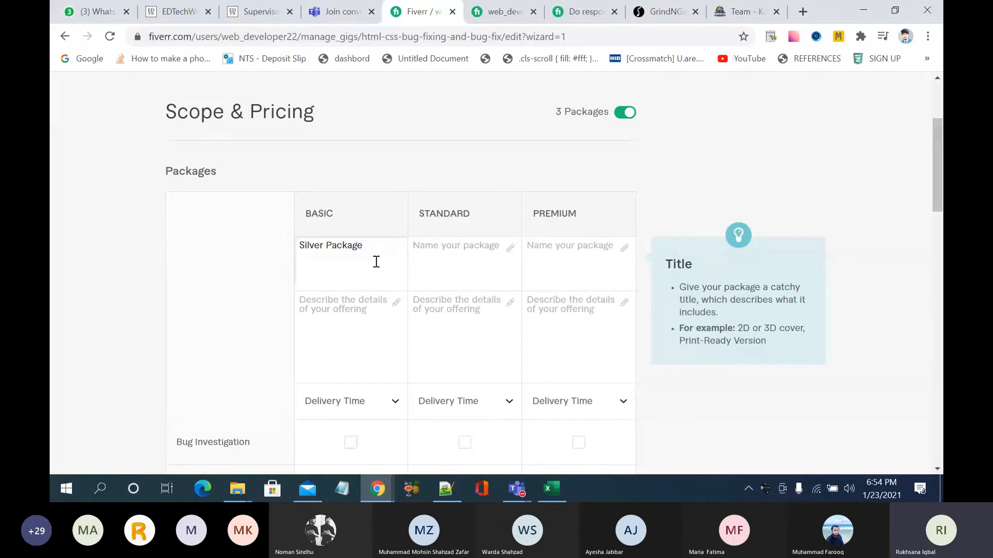
{"action": "left_click", "coordinate": [448, 253]}
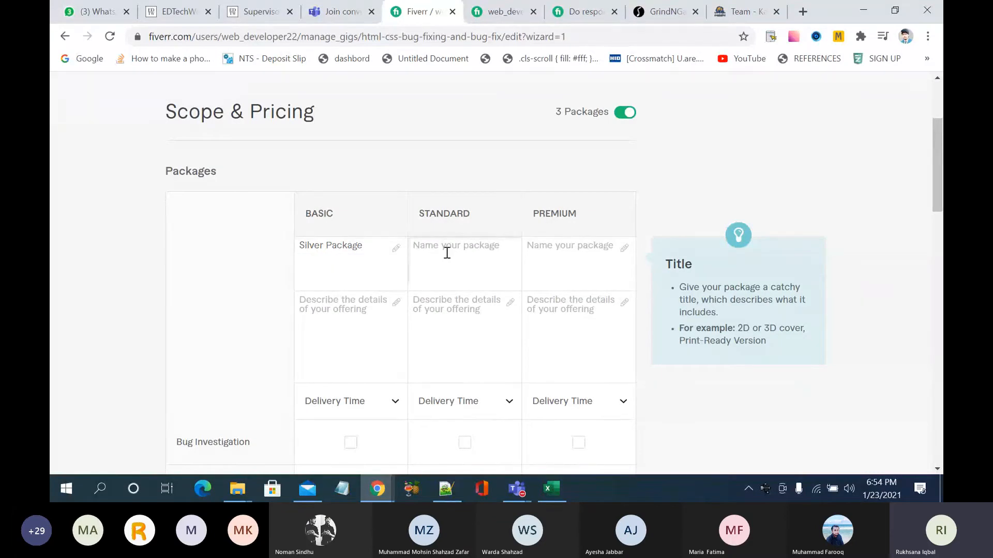
Step: Describe the Basic package as "in this package i will fix maximum 2 issues related to html and css"
{"action": "left_click", "coordinate": [360, 310]}
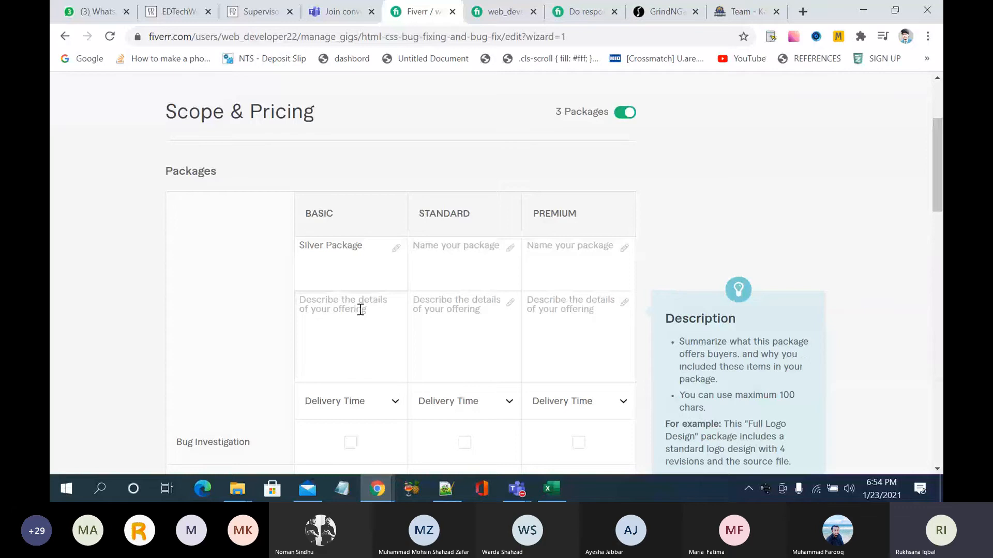
{"action": "type", "text": "i t"}
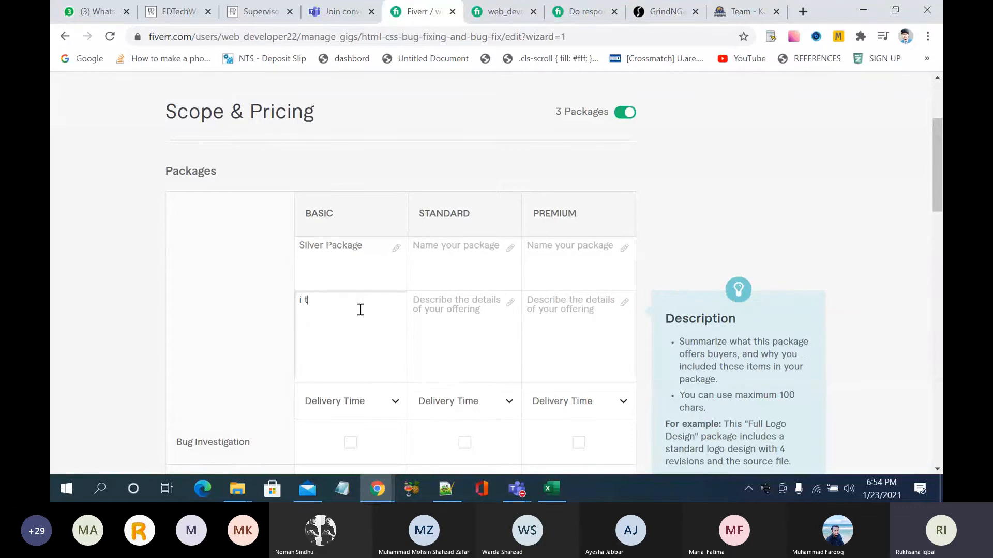
{"action": "key", "text": "BackSpace"}
{"action": "key", "text": "BackSpace"}
{"action": "key", "text": "BackSpace"}
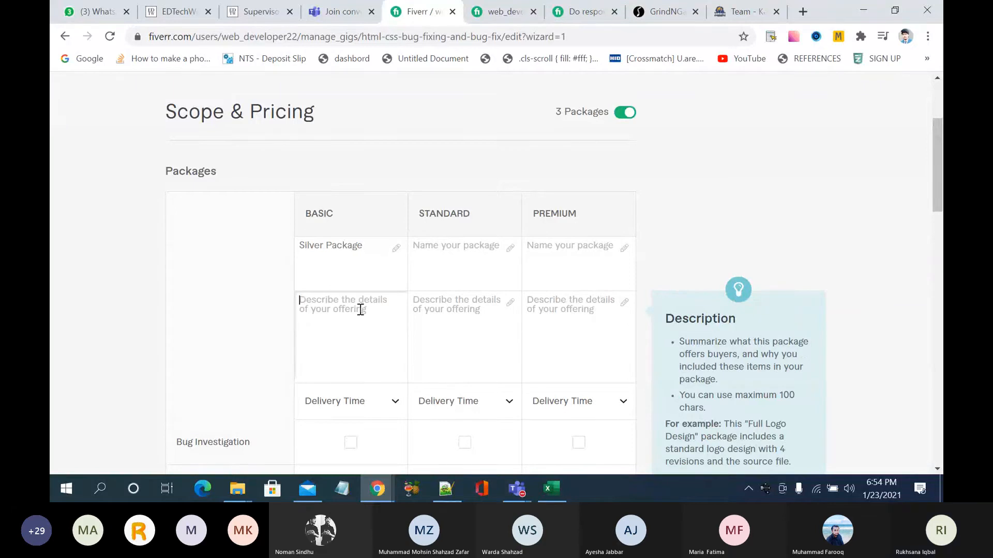
{"action": "type", "text": "in ti"}
{"action": "key", "text": "BackSpace"}
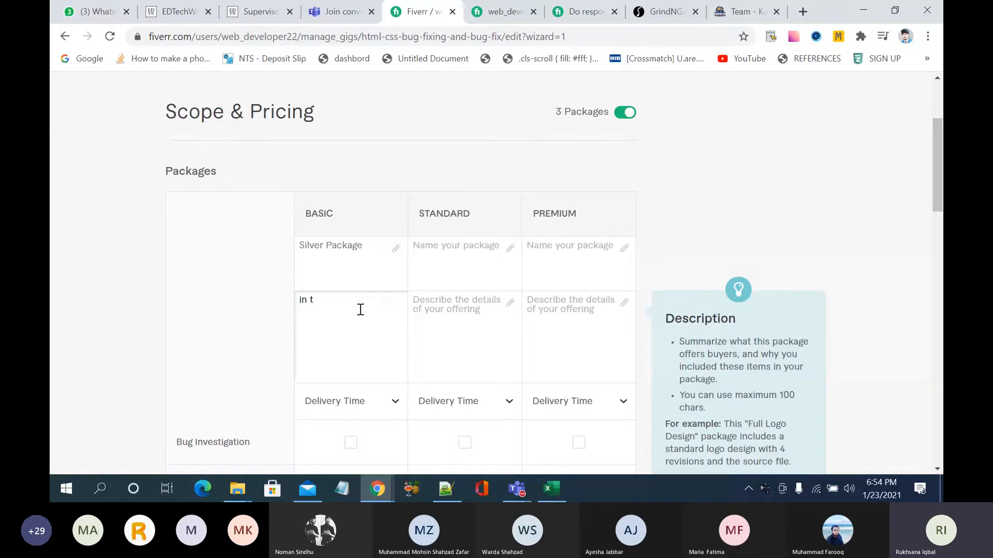
{"action": "type", "text": "his package you will ge"}
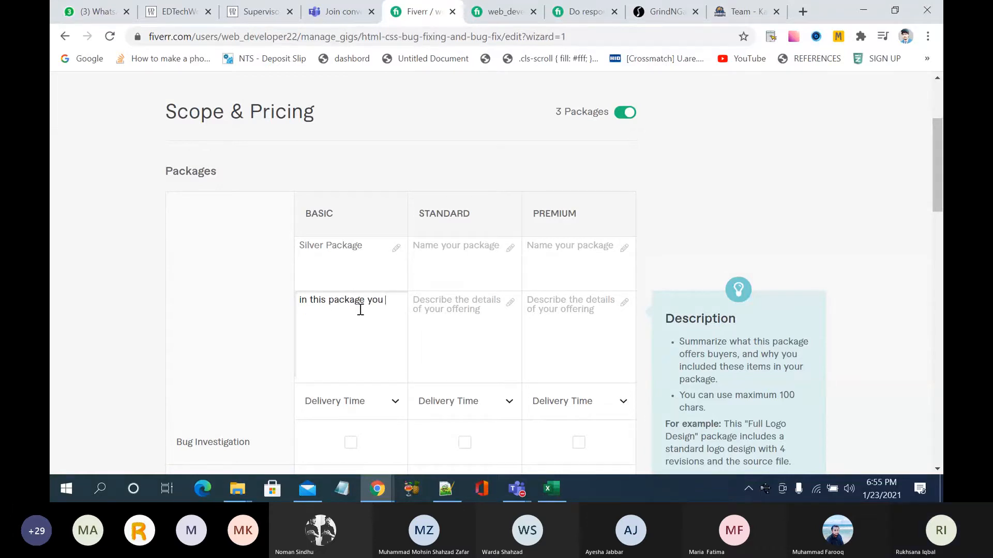
{"action": "type", "text": "t"}
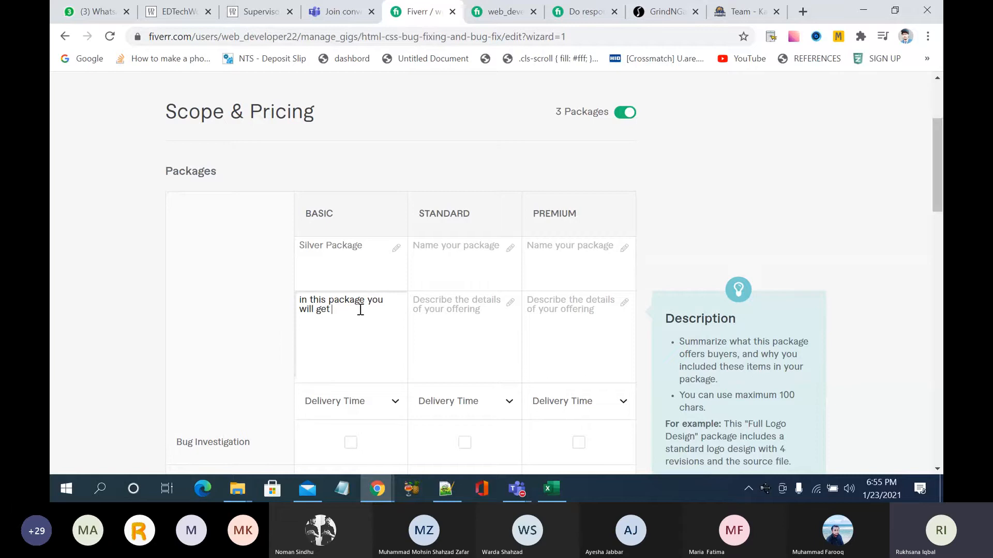
{"action": "key", "text": "BackSpace"}
{"action": "key", "text": "BackSpace"}
{"action": "key", "text": "BackSpace"}
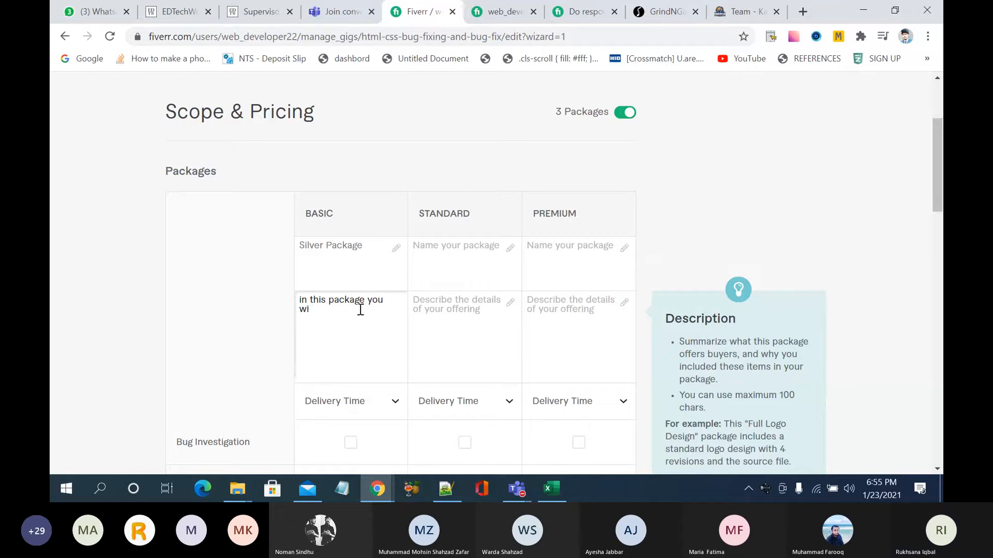
{"action": "key", "text": "BackSpace"}
{"action": "key", "text": "BackSpace"}
{"action": "key", "text": "BackSpace"}
{"action": "key", "text": "BackSpace"}
{"action": "key", "text": "BackSpace"}
{"action": "key", "text": "BackSpace"}
{"action": "type", "text": "i w"}
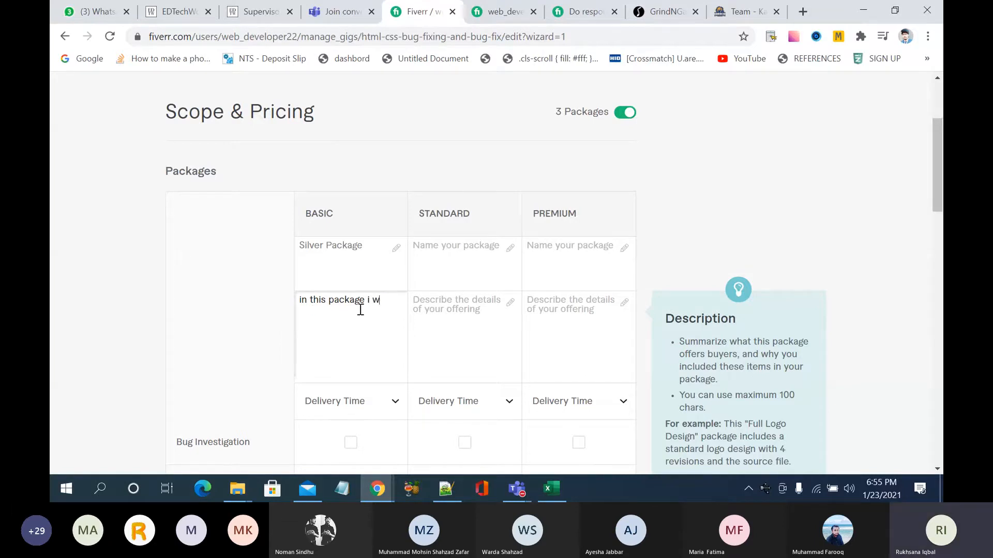
{"action": "type", "text": "i"}
{"action": "key", "text": "BackSpace"}
{"action": "type", "text": "o"}
{"action": "key", "text": "BackSpace"}
{"action": "type", "text": "ill max"}
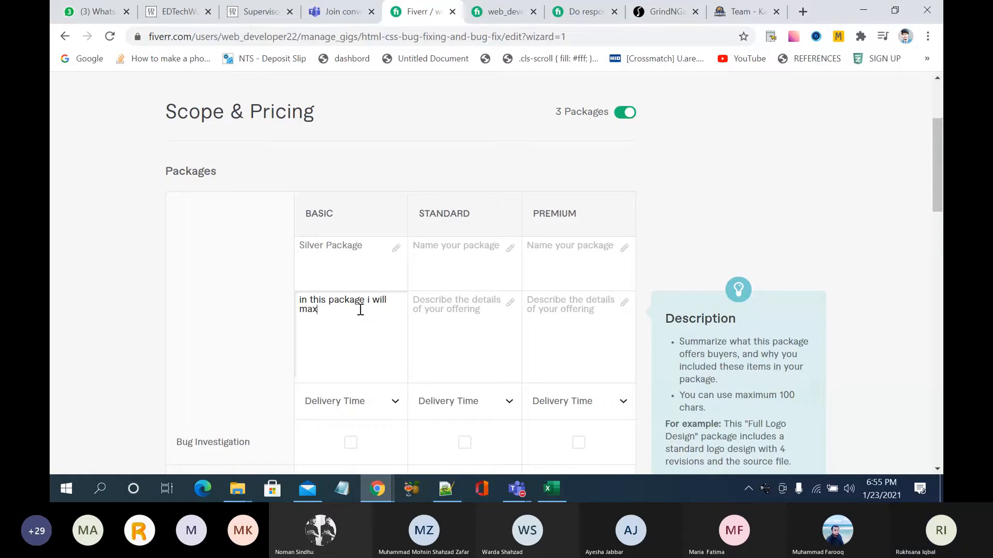
{"action": "key", "text": "BackSpace"}
{"action": "key", "text": "BackSpace"}
{"action": "key", "text": "BackSpace"}
{"action": "type", "text": "fix mam"}
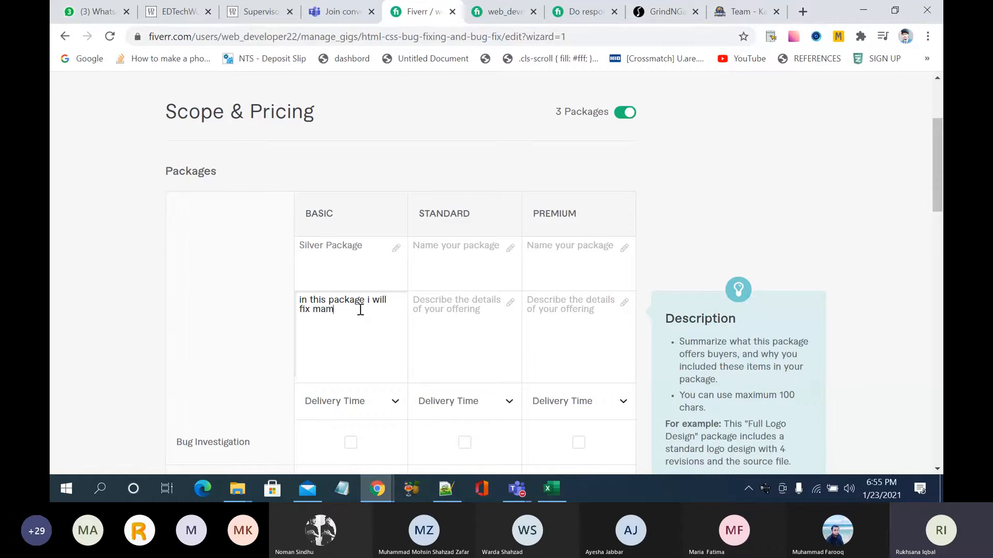
{"action": "key", "text": "BackSpace"}
{"action": "type", "text": "xi"}
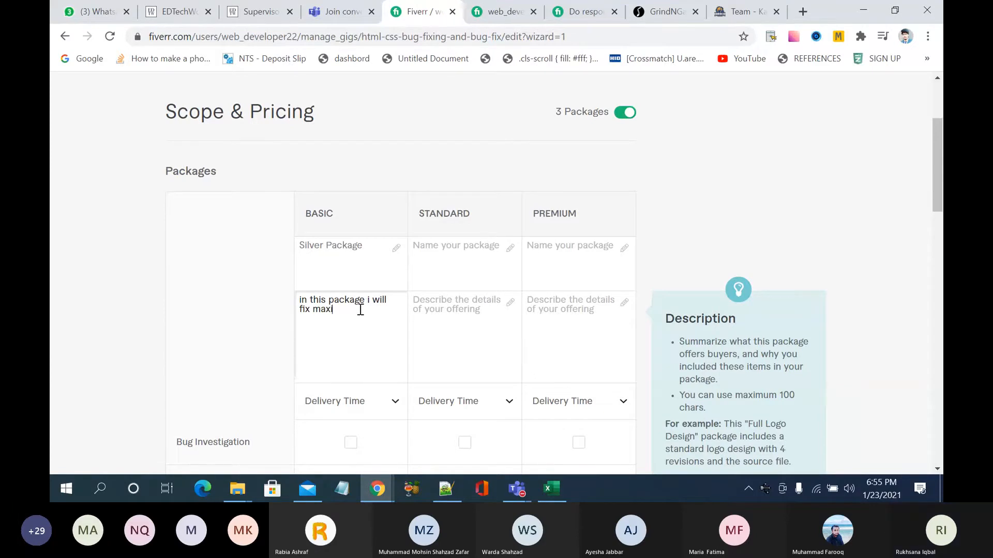
{"action": "type", "text": "mum"}
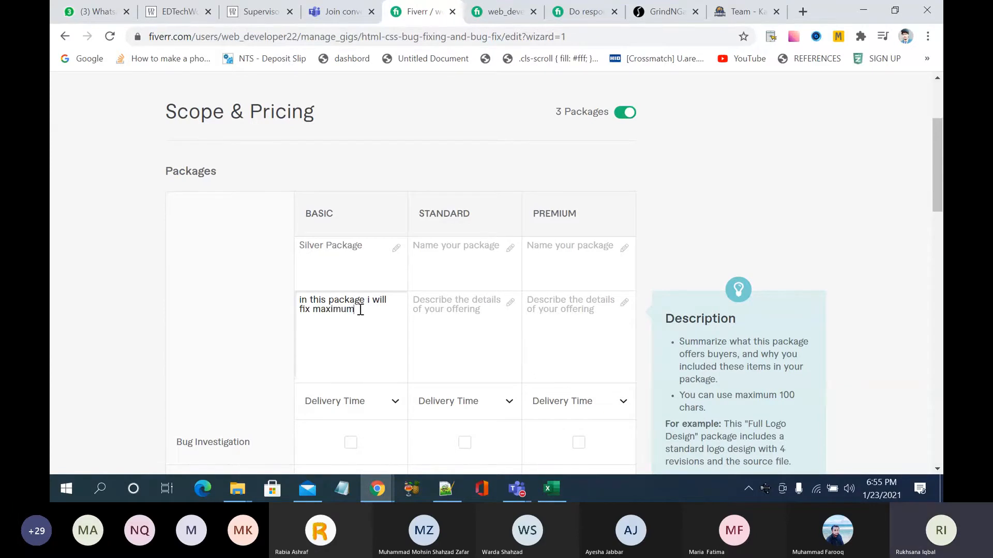
{"action": "type", "text": " 2 iss"}
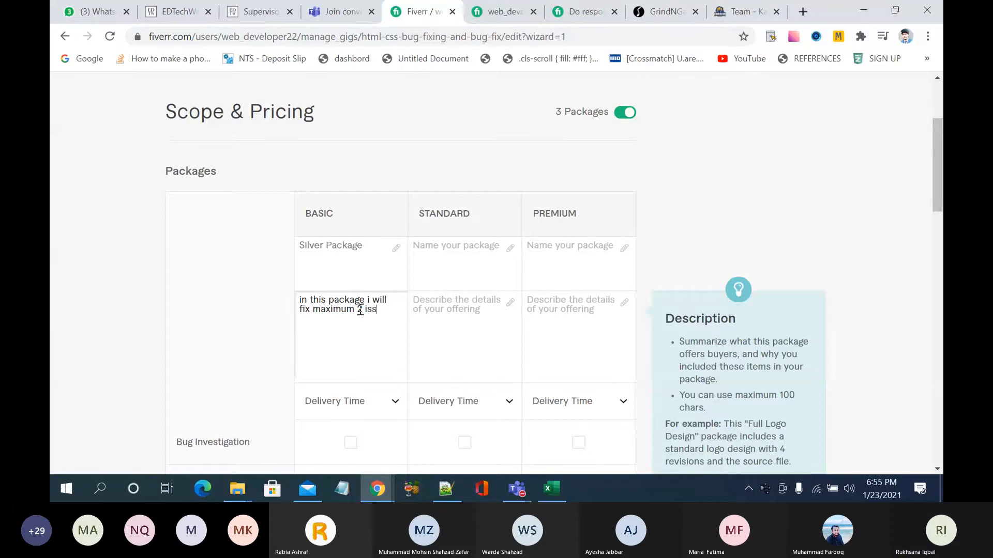
{"action": "type", "text": "ues relat"}
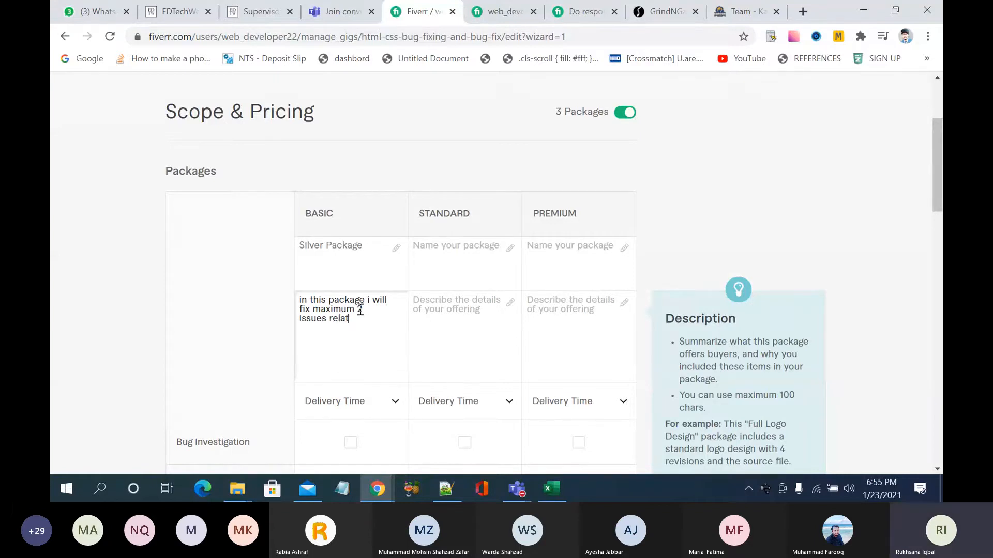
{"action": "type", "text": "ed to html and css"}
Step: Set the Basic package's delivery time to 1 day Delivery
{"action": "scroll", "coordinate": [364, 355], "scroll_direction": "down", "scroll_amount": 2}
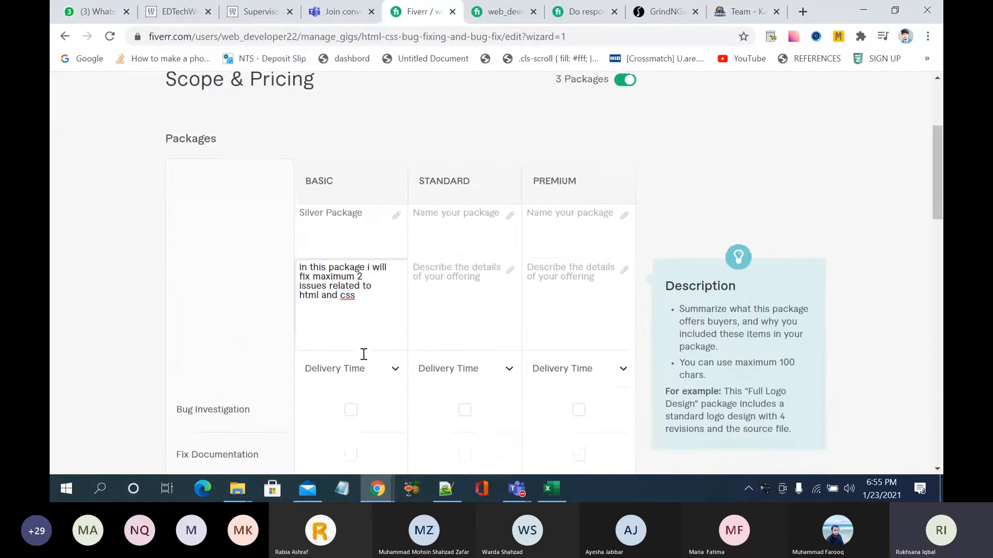
{"action": "left_click", "coordinate": [383, 301]}
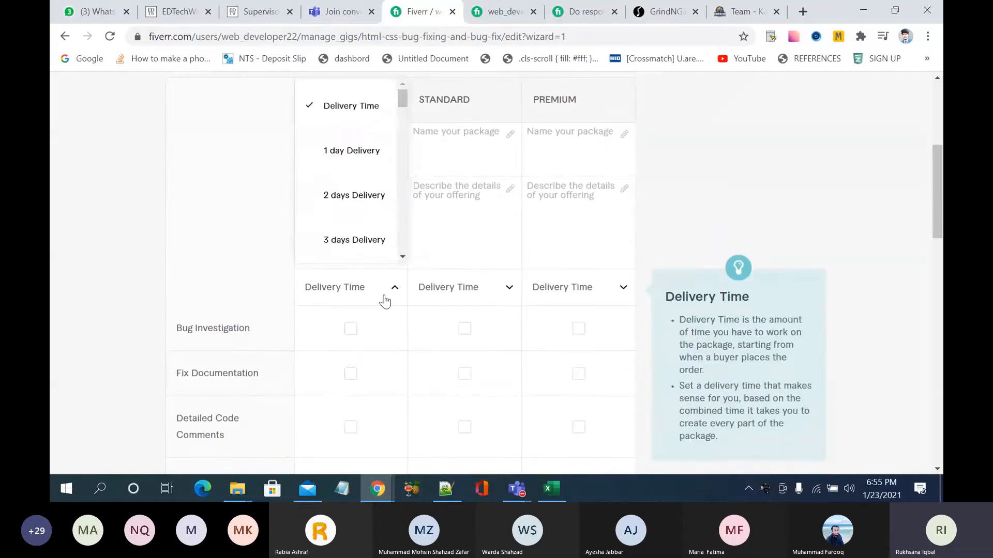
{"action": "left_click", "coordinate": [357, 149]}
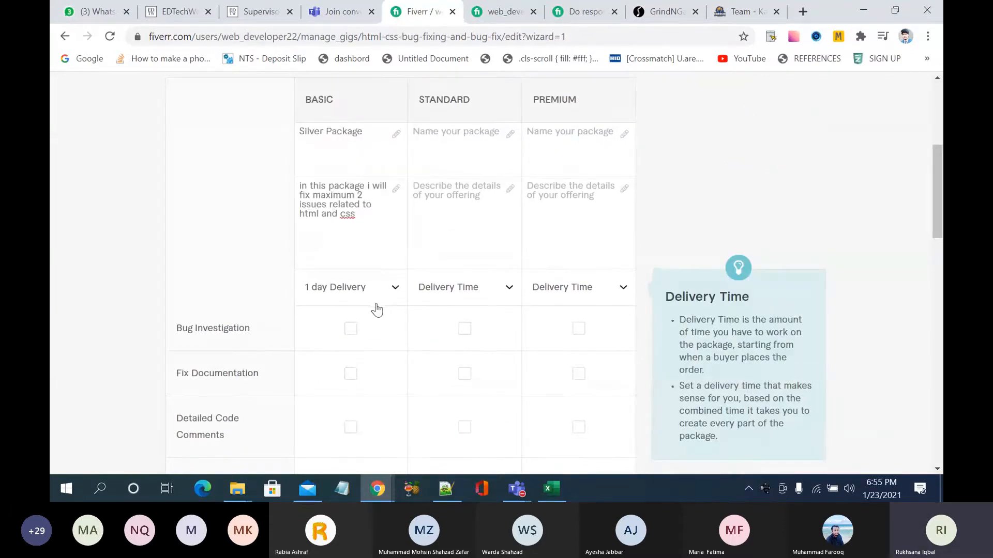
Step: Include Bug Investigation and Detailed Code Comments in the Basic package, leaving Fix Documentation unselected
{"action": "scroll", "coordinate": [377, 339], "scroll_direction": "down", "scroll_amount": 1}
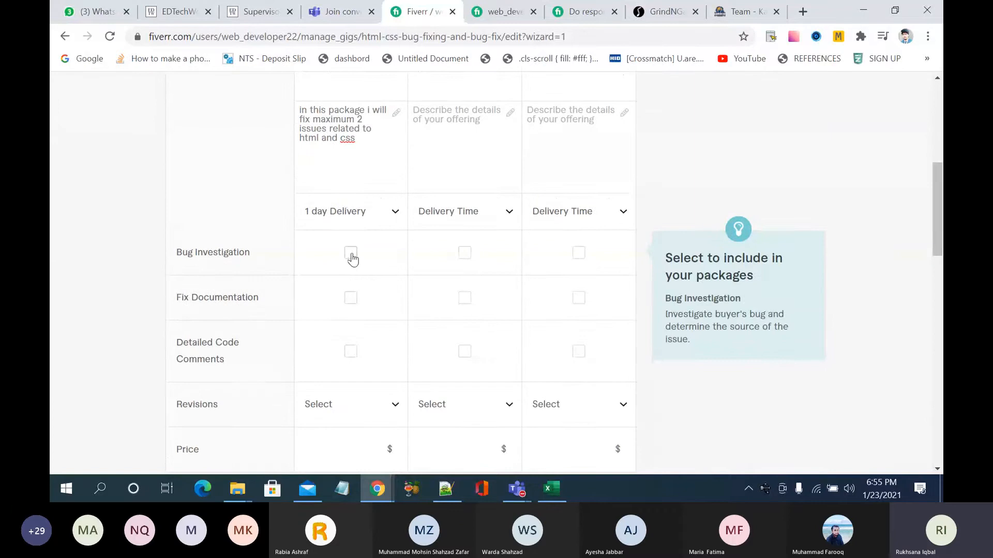
{"action": "left_click", "coordinate": [351, 254]}
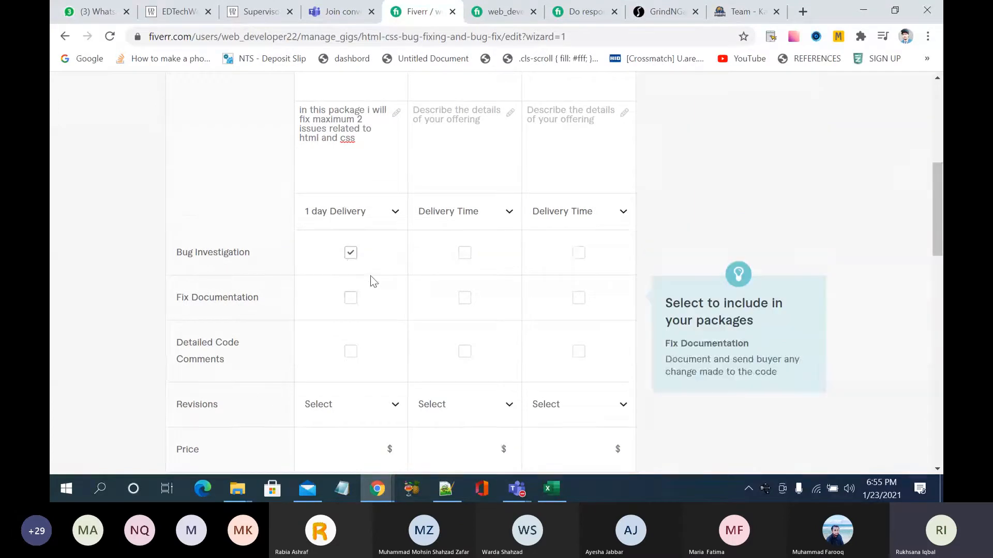
{"action": "scroll", "coordinate": [371, 275], "scroll_direction": "down", "scroll_amount": 1}
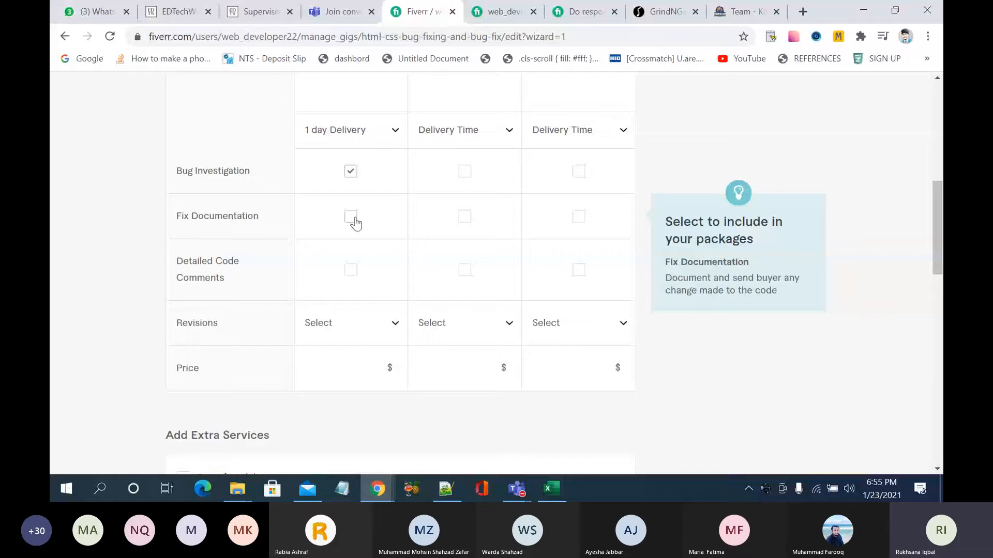
{"action": "left_click", "coordinate": [351, 217]}
{"action": "left_click", "coordinate": [356, 223]}
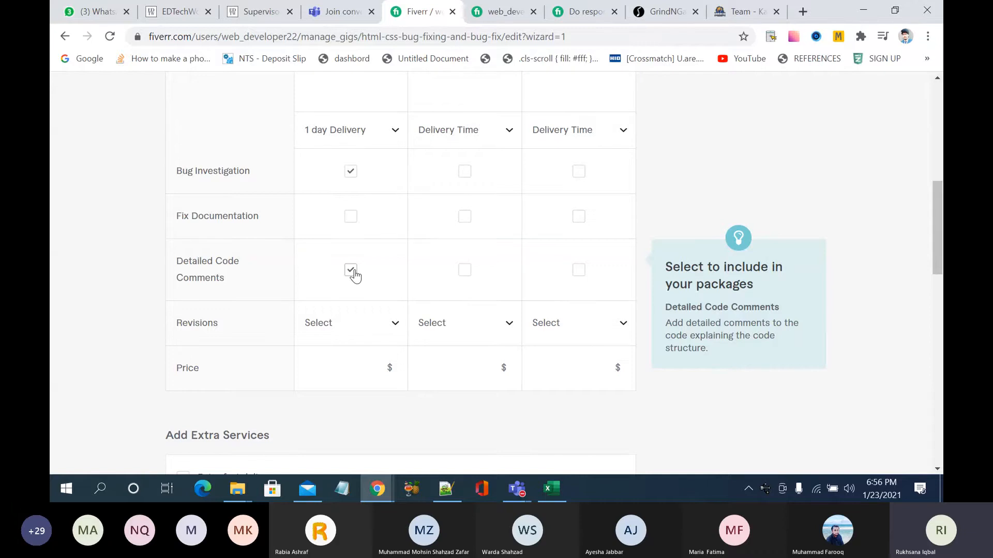
Step: Set the Basic package's number of revisions to Unlimited
{"action": "left_click", "coordinate": [379, 320]}
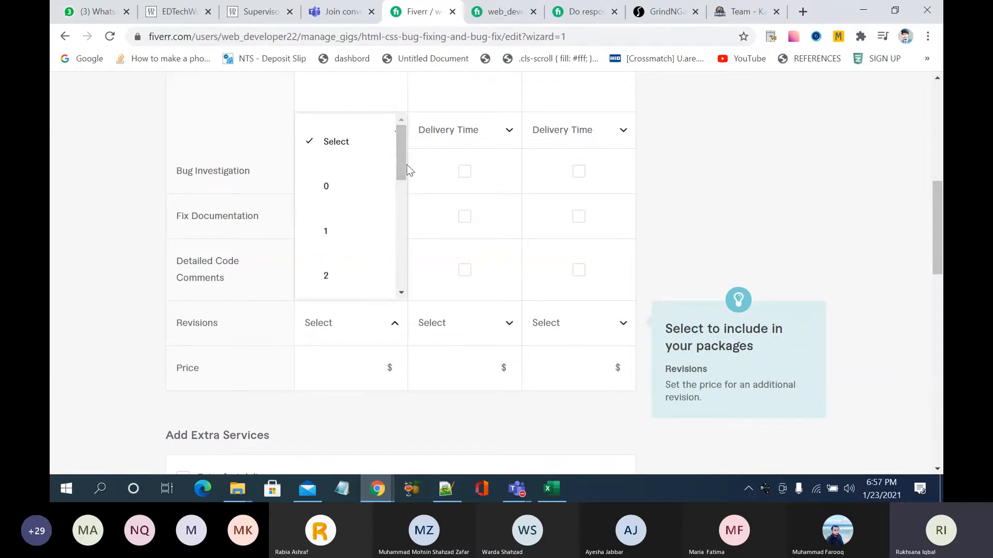
{"action": "left_click_drag", "start_coordinate": [401, 151], "coordinate": [399, 295]}
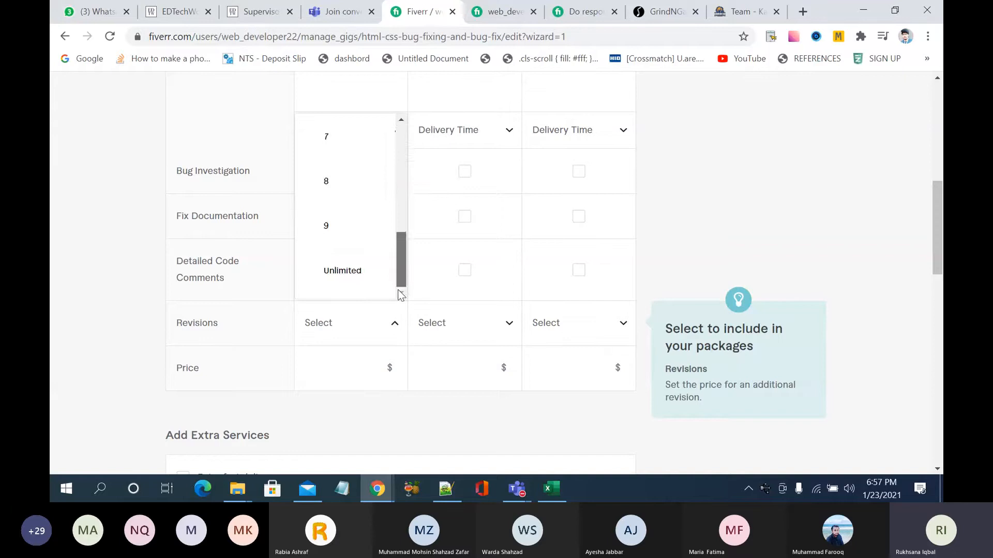
{"action": "left_click", "coordinate": [339, 272]}
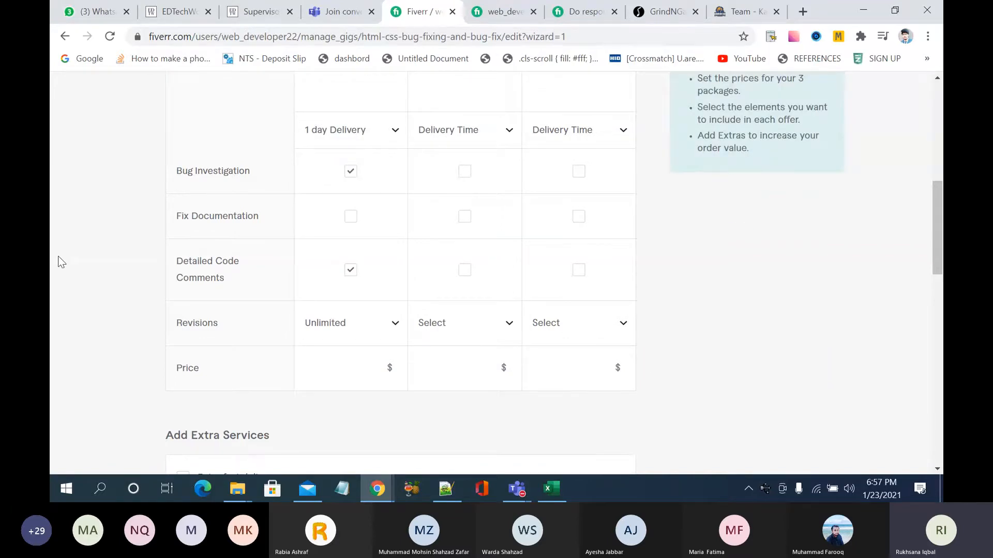
Step: Set the Basic package's price to $5
{"action": "left_click", "coordinate": [366, 373]}
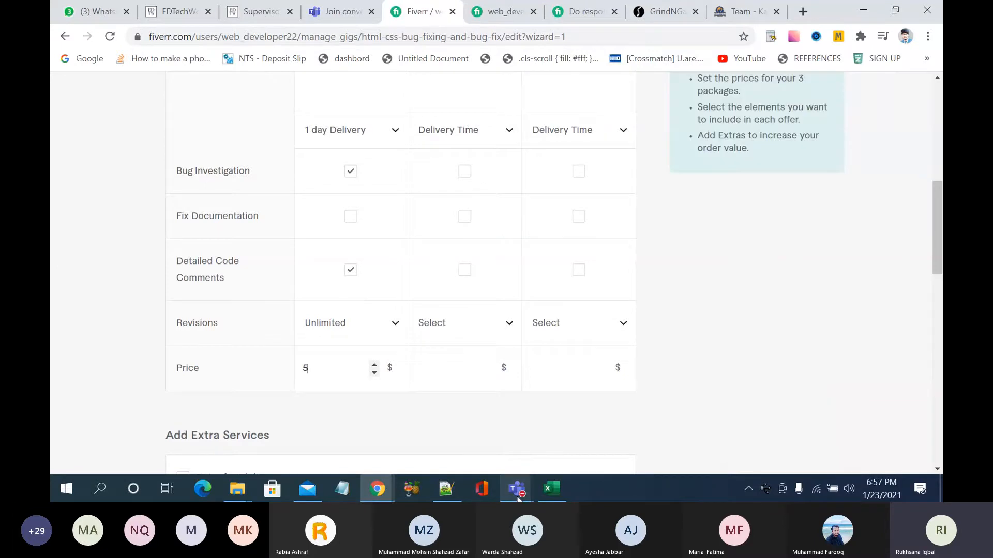
Step: Switch to the Microsoft Teams meeting, admit the person waiting in the lobby, and return to the gig's pricing page in the browser
{"action": "mouse_move", "coordinate": [517, 488]}
{"action": "left_click", "coordinate": [684, 398]}
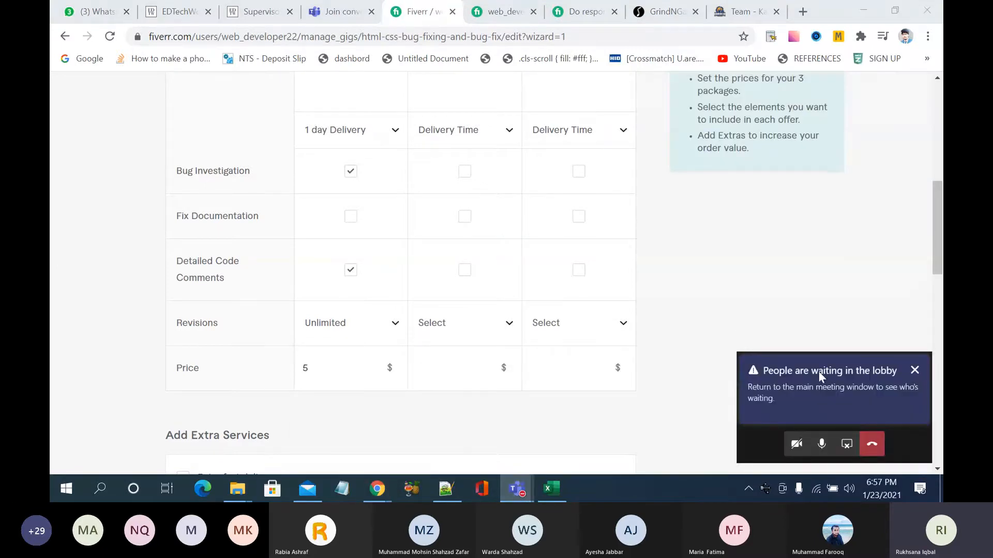
{"action": "left_click", "coordinate": [818, 371]}
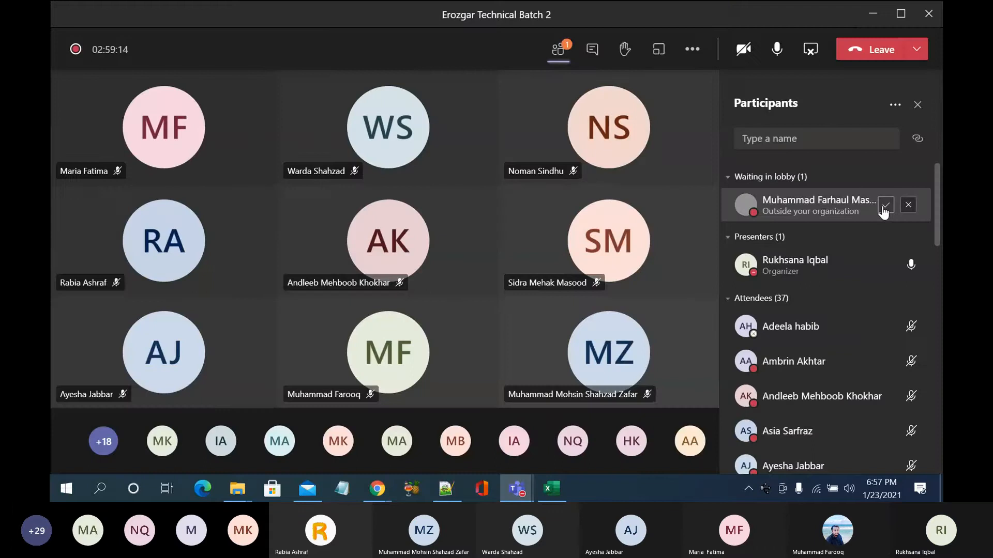
{"action": "left_click", "coordinate": [882, 206]}
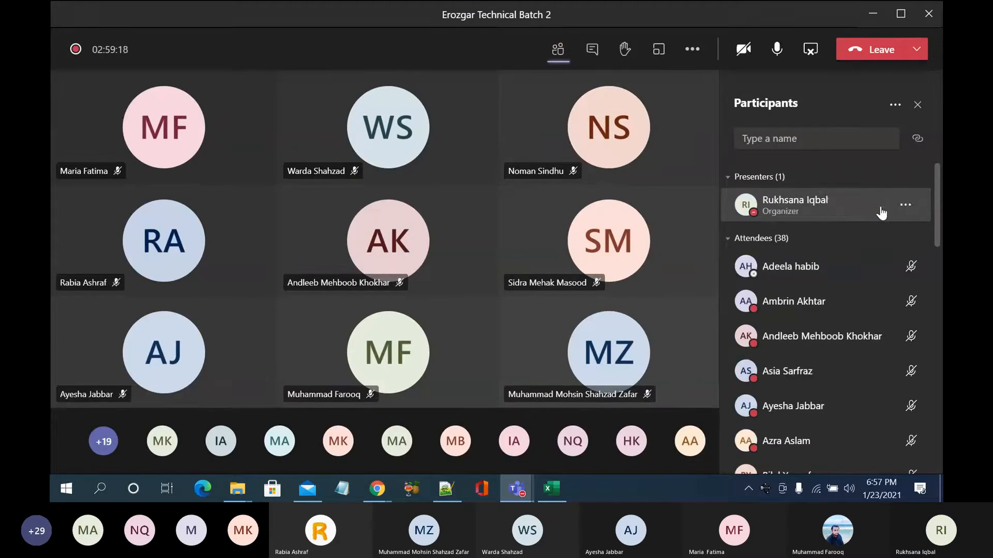
{"action": "left_click", "coordinate": [873, 14]}
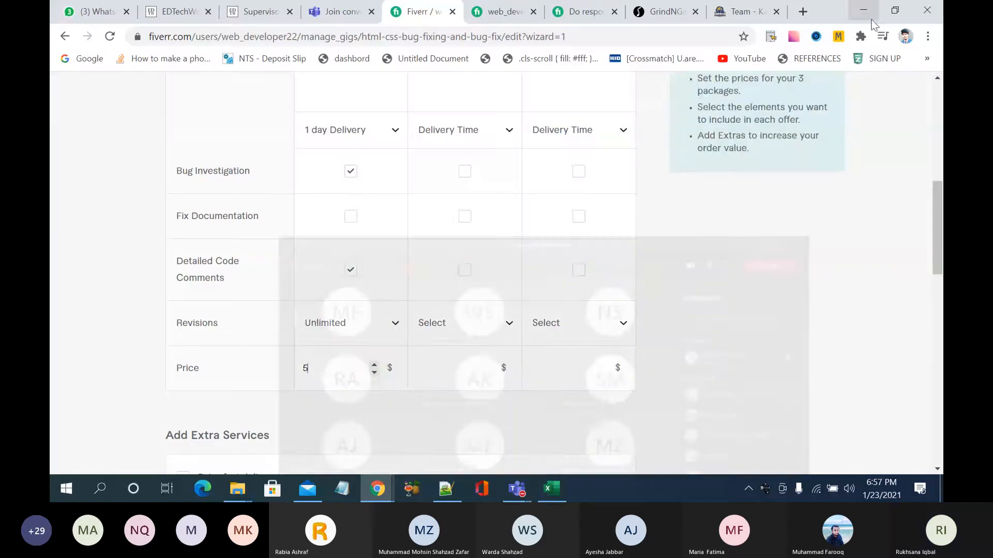
Step: Name the Standard package "Gold Package"
{"action": "scroll", "coordinate": [438, 416], "scroll_direction": "down", "scroll_amount": 2}
{"action": "scroll", "coordinate": [437, 416], "scroll_direction": "up", "scroll_amount": 4}
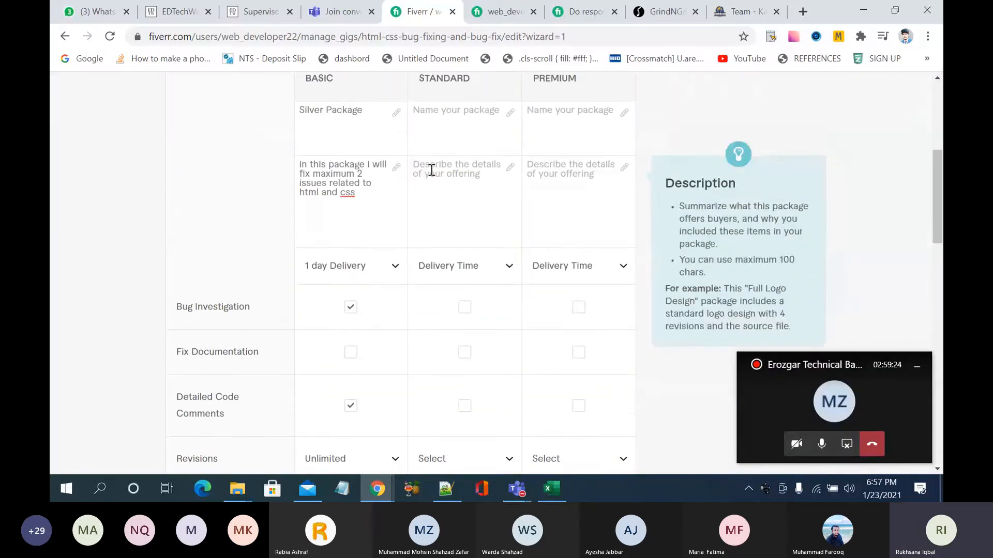
{"action": "left_click", "coordinate": [437, 174]}
{"action": "left_click", "coordinate": [437, 122]}
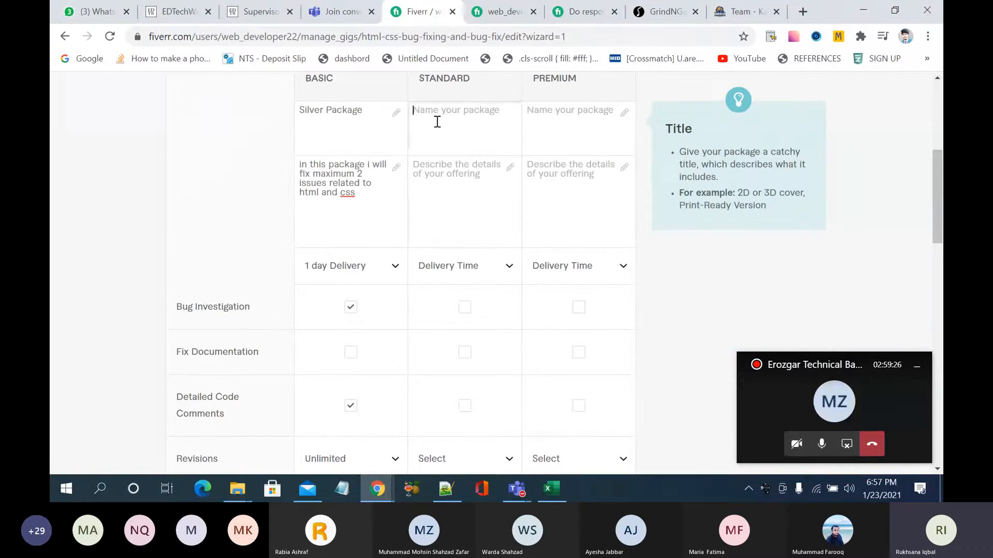
{"action": "type", "text": "Gold Package"}
Step: Describe the Standard package as "in this Package you will 5 sections fixes related html css and responsive"
{"action": "left_click", "coordinate": [459, 164]}
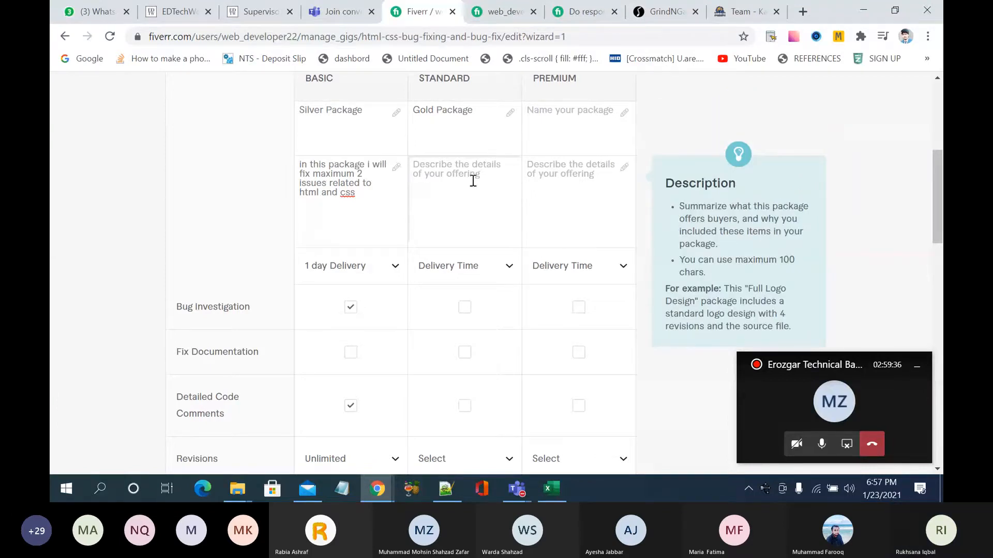
{"action": "type", "text": "in"}
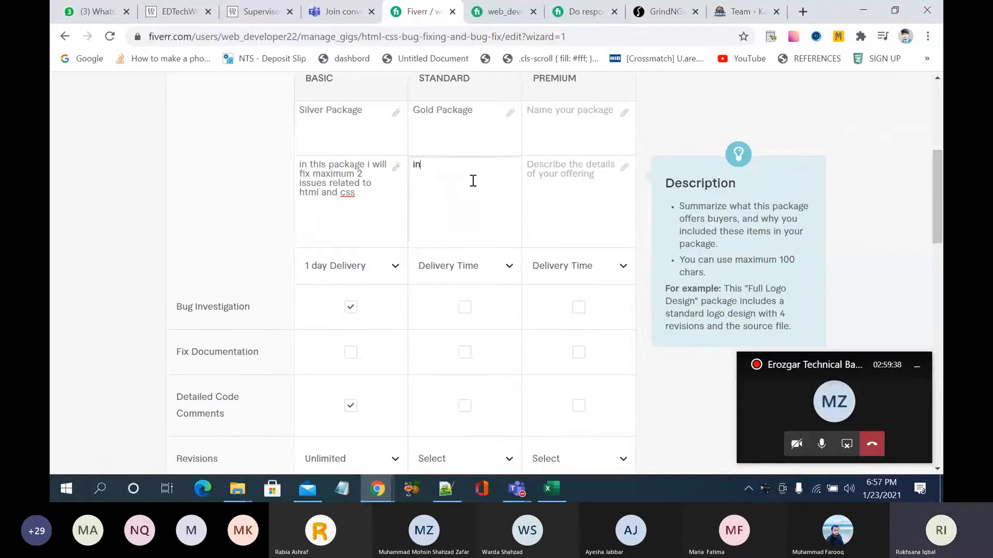
{"action": "type", "text": " this Package you will"}
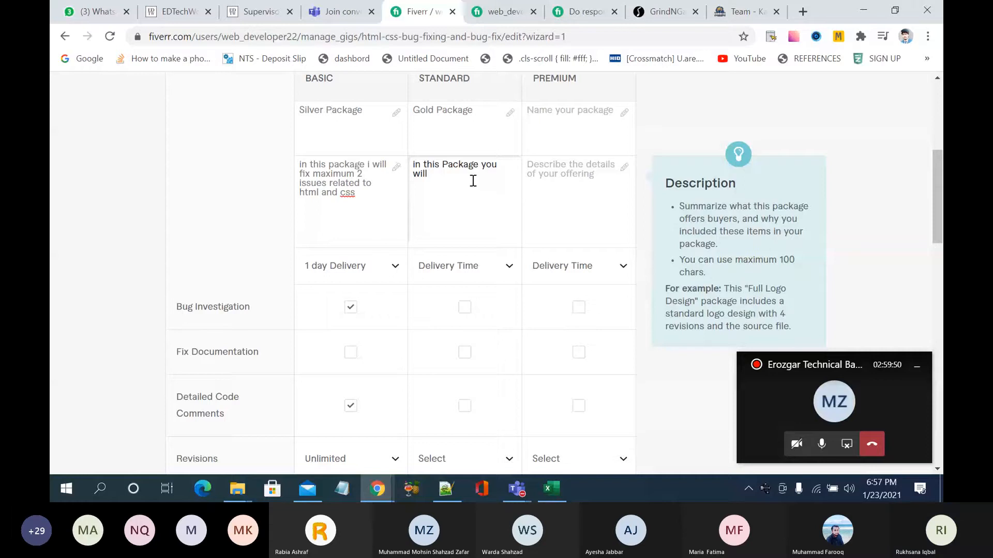
{"action": "type", "text": " 3 sections"}
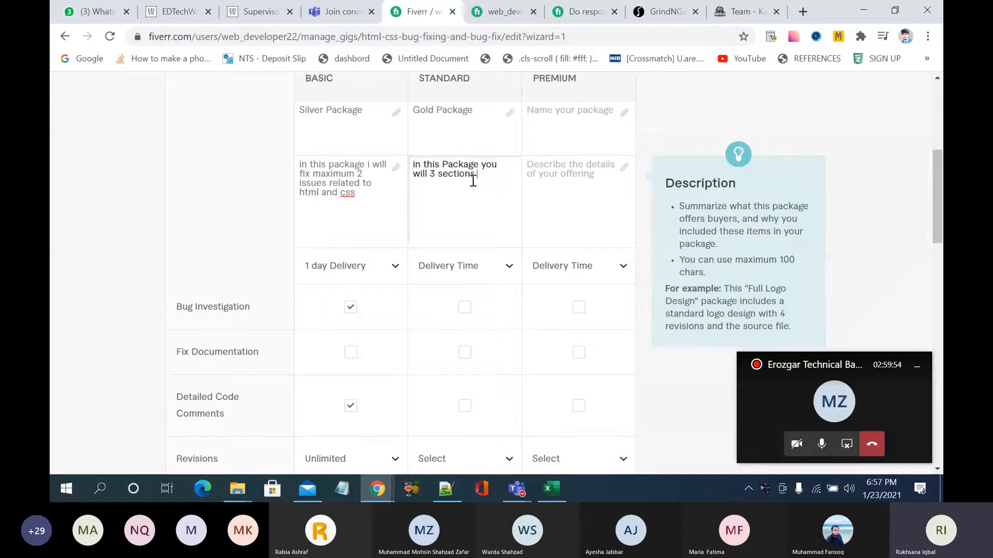
{"action": "type", "text": " fixes related html css and res"}
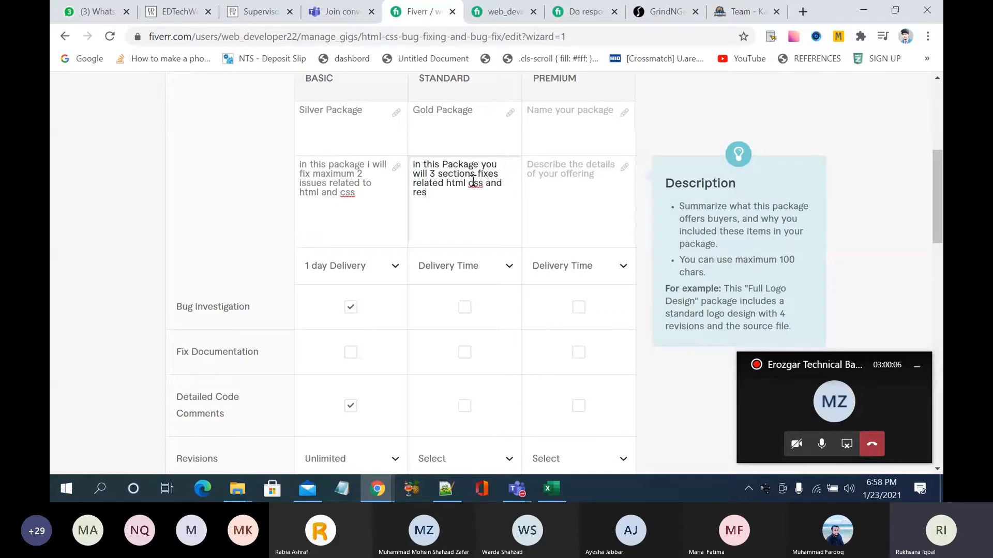
{"action": "type", "text": "ponsive"}
{"action": "key", "text": "BackSpace"}
{"action": "type", "text": "5"}
Step: Replace the Standard description's wording after "in this Package" with "i will fix 3 small issue"
{"action": "left_click_drag", "start_coordinate": [481, 165], "coordinate": [501, 189]}
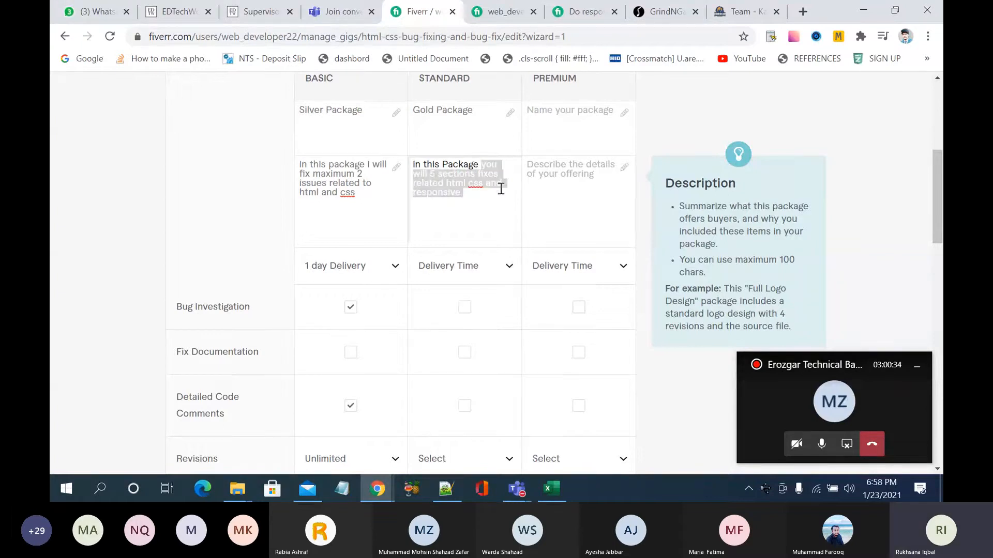
{"action": "key", "text": "BackSpace"}
{"action": "type", "text": "i will fix"}
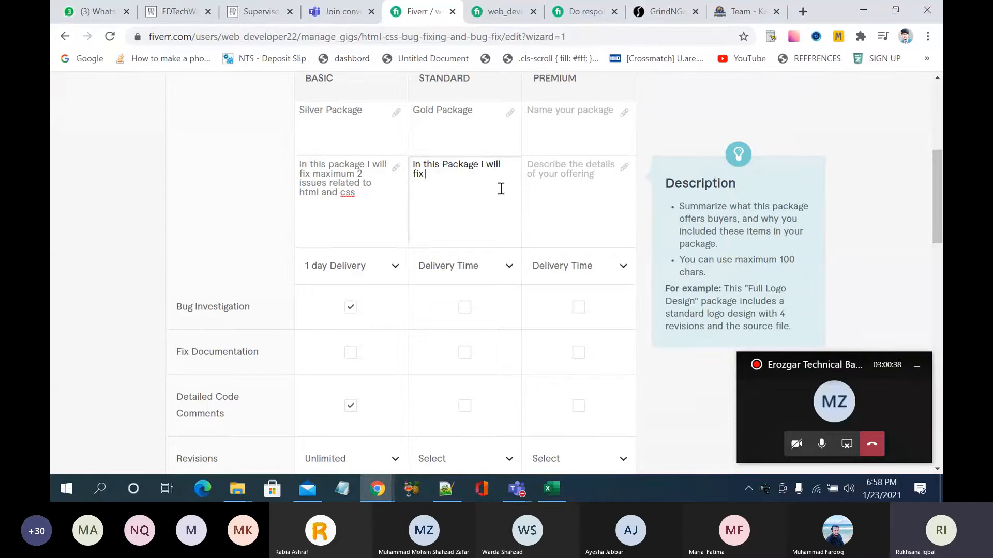
{"action": "type", "text": " 3"}
{"action": "key", "text": "BackSpace"}
{"action": "type", "text": "2"}
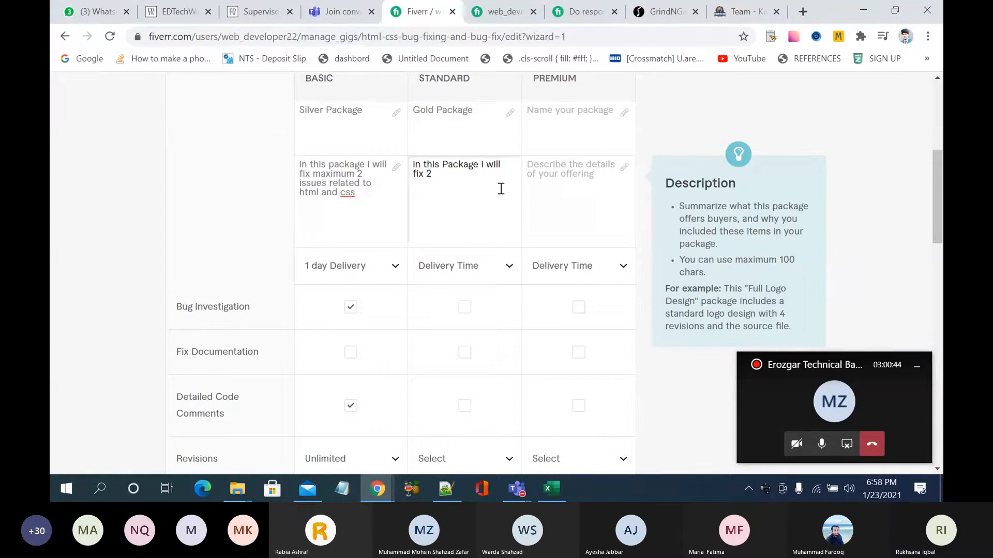
{"action": "key", "text": "BackSpace"}
{"action": "type", "text": "3"}
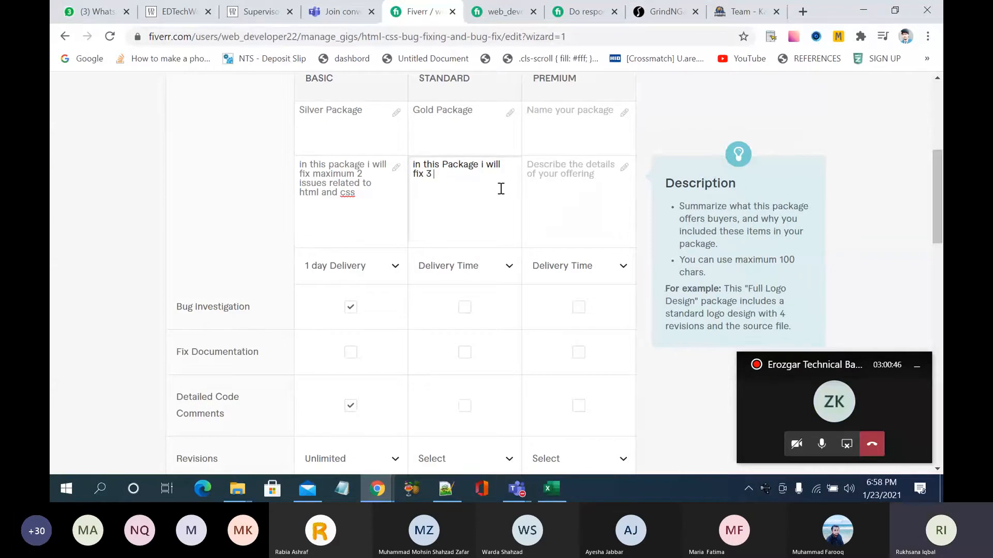
{"action": "type", "text": " small issue"}
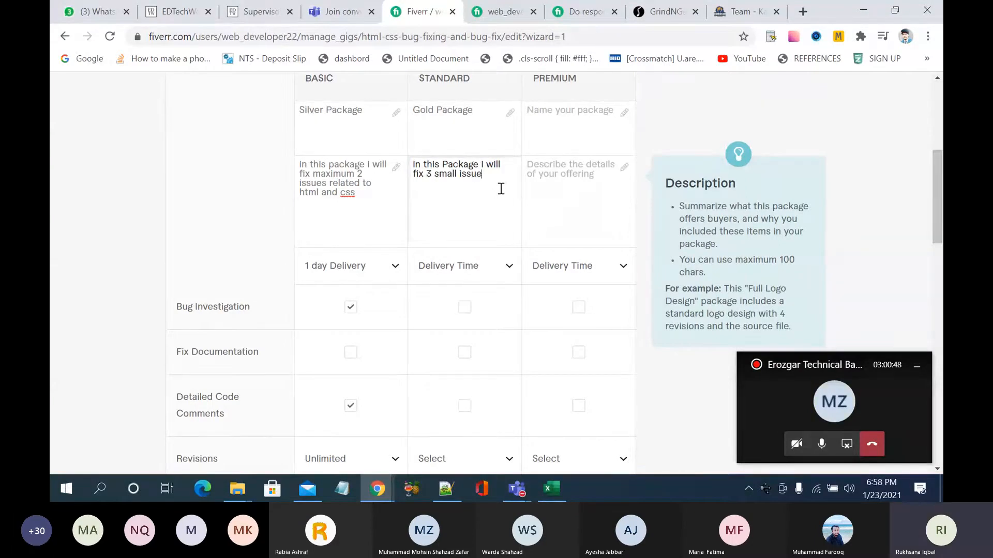
Step: Extend the Standard package's description with "and 2 responsive issues."
{"action": "type", "text": " and 2 responsv"}
{"action": "key", "text": "BackSpace"}
{"action": "type", "text": "ive "}
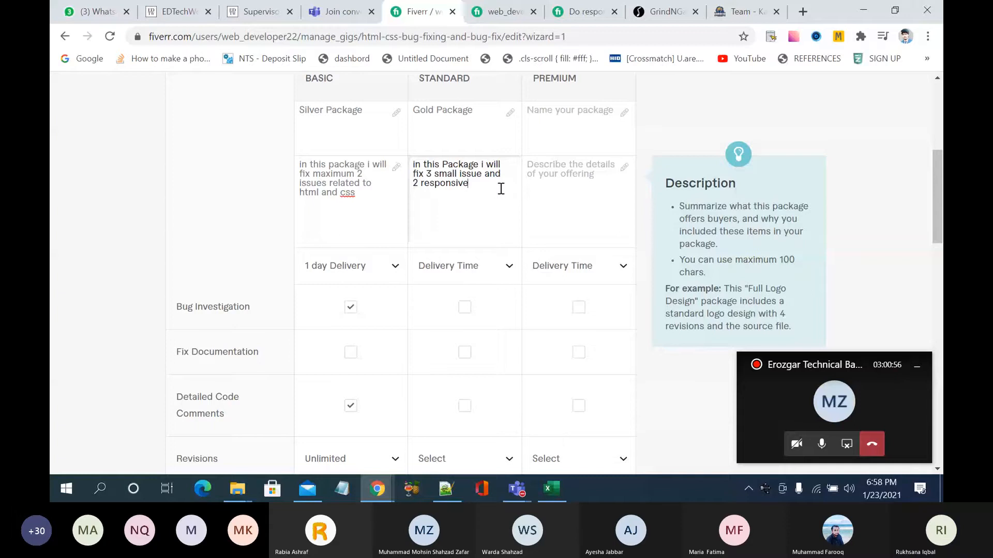
{"action": "type", "text": "issues"}
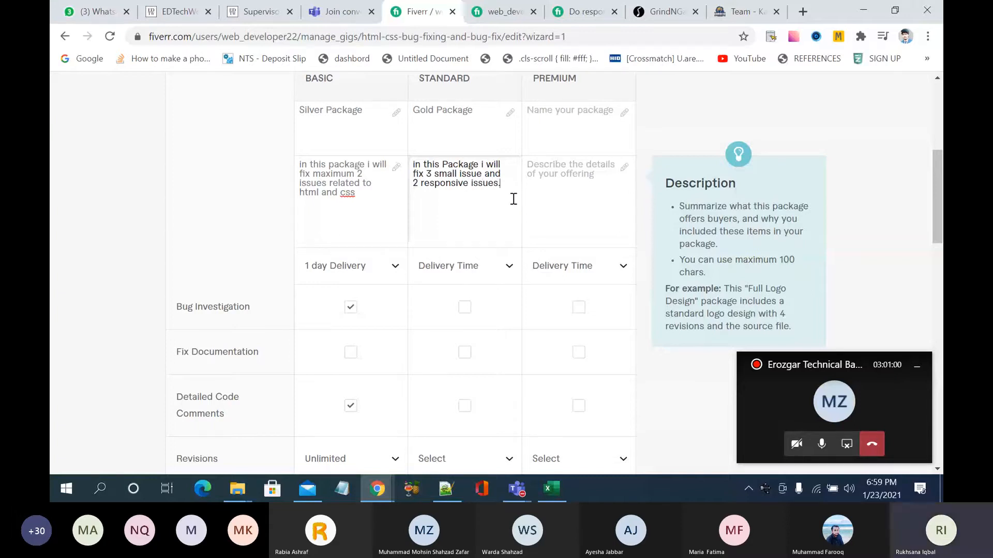
{"action": "type", "text": "."}
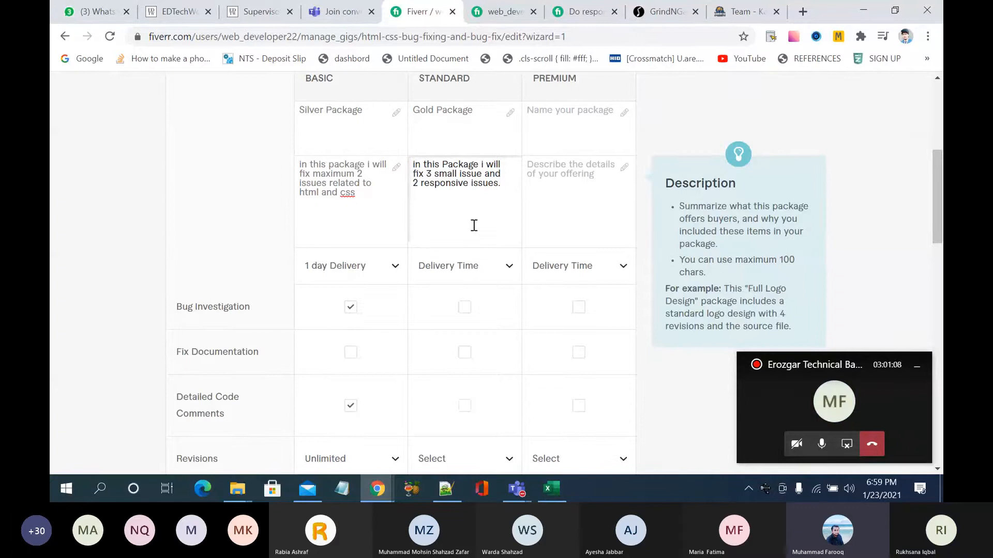
Step: Switch to the grindngain.net home page and examine its sections from the welcome banner through albums, music and blog posts to the open callouts
{"action": "left_click", "coordinate": [670, 13]}
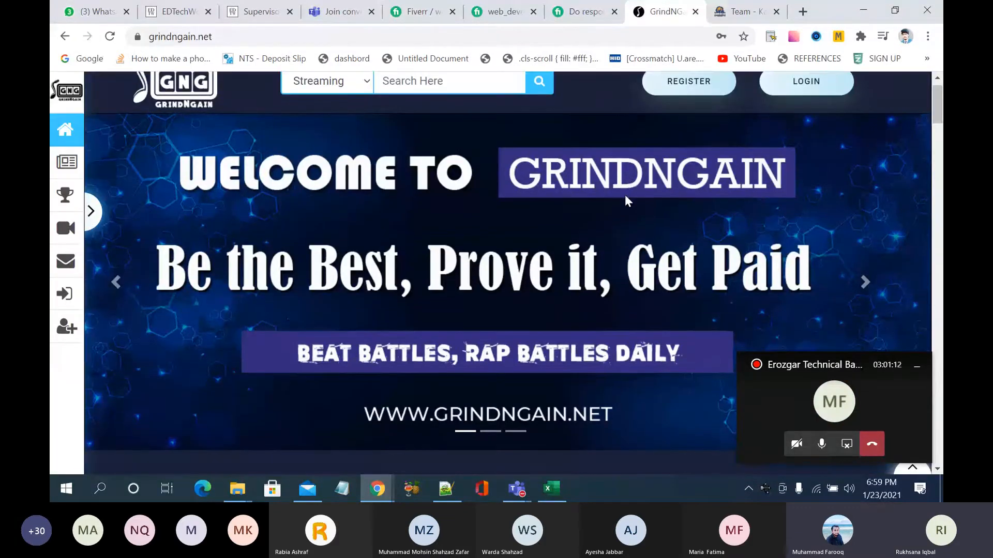
{"action": "scroll", "coordinate": [603, 102], "scroll_direction": "up", "scroll_amount": 1}
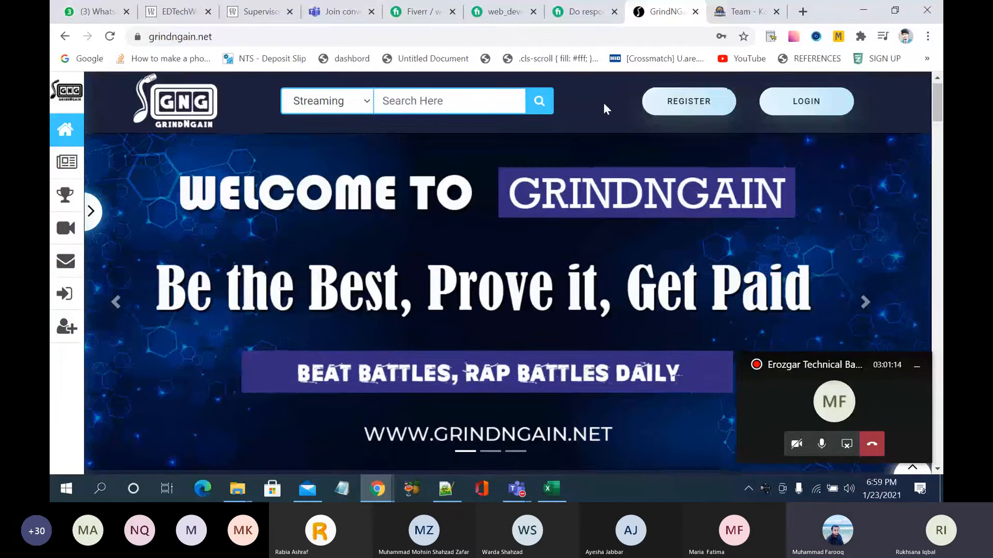
{"action": "scroll", "coordinate": [603, 102], "scroll_direction": "down", "scroll_amount": 3}
{"action": "scroll", "coordinate": [656, 161], "scroll_direction": "down", "scroll_amount": 4}
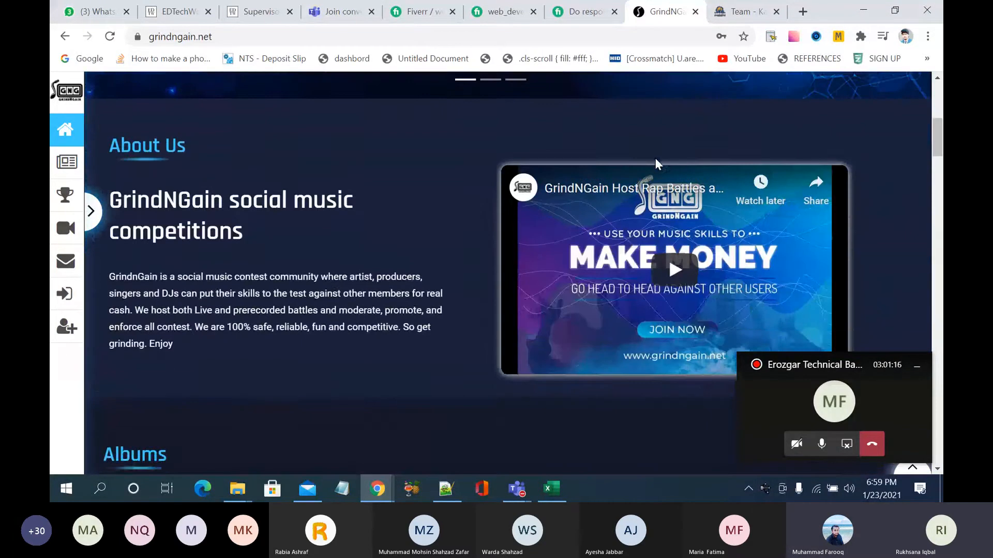
{"action": "scroll", "coordinate": [655, 162], "scroll_direction": "down", "scroll_amount": 2}
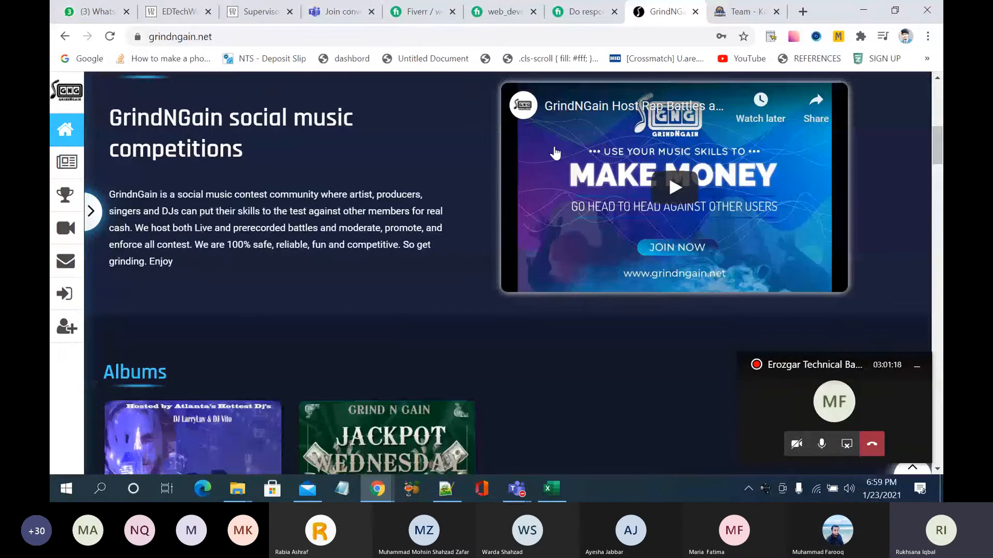
{"action": "scroll", "coordinate": [555, 153], "scroll_direction": "down", "scroll_amount": 4}
{"action": "scroll", "coordinate": [161, 175], "scroll_direction": "down", "scroll_amount": 3}
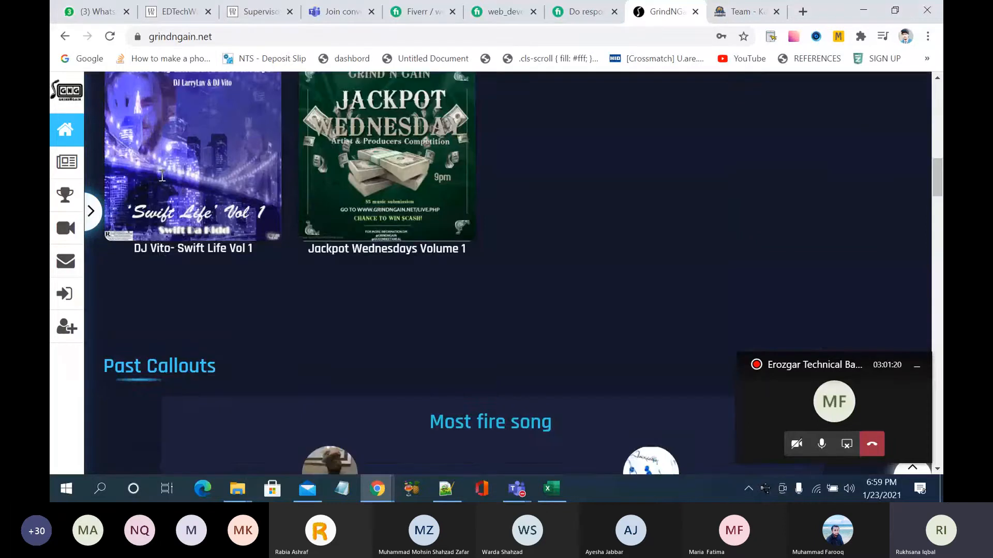
{"action": "scroll", "coordinate": [162, 175], "scroll_direction": "down", "scroll_amount": 4}
{"action": "scroll", "coordinate": [224, 173], "scroll_direction": "down", "scroll_amount": 2}
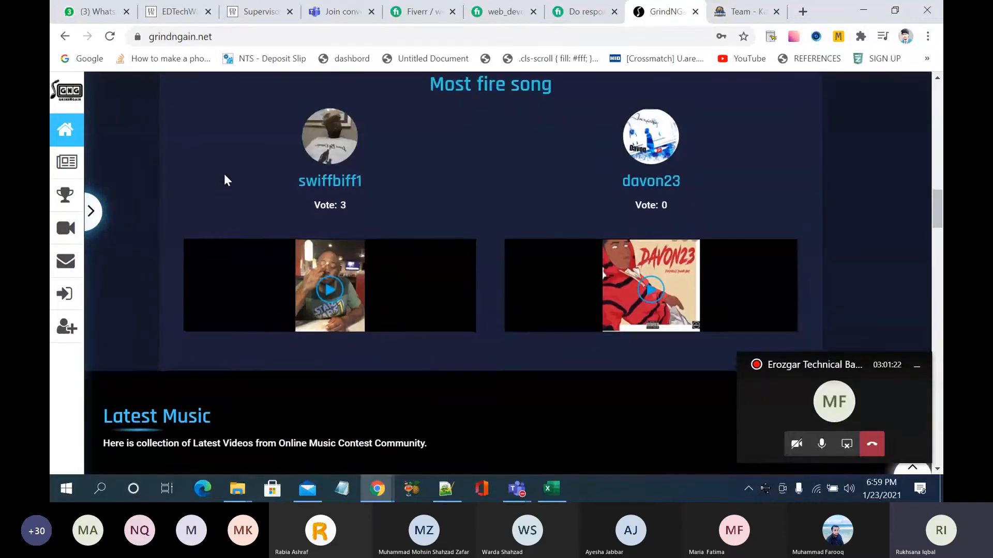
{"action": "scroll", "coordinate": [224, 176], "scroll_direction": "down", "scroll_amount": 4}
{"action": "scroll", "coordinate": [270, 230], "scroll_direction": "down", "scroll_amount": 6}
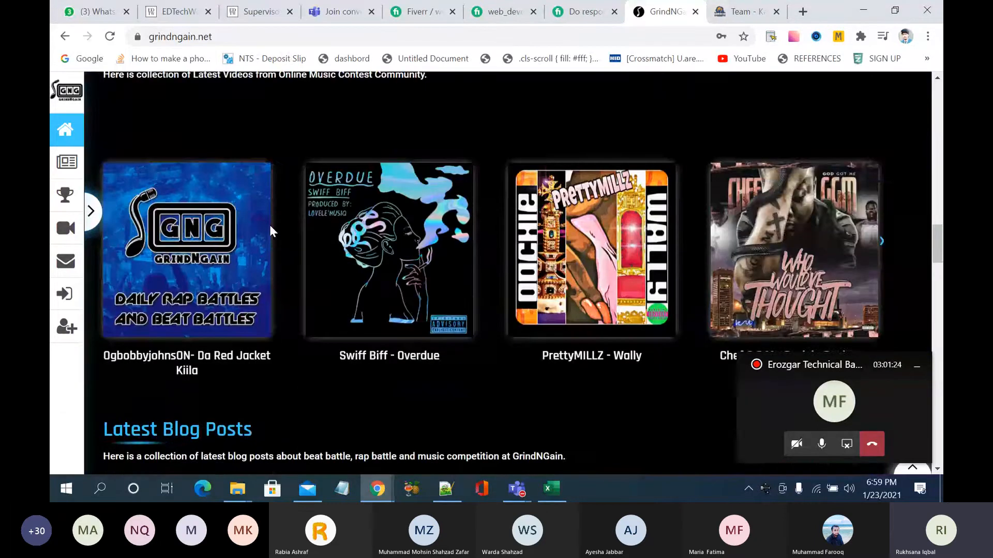
{"action": "scroll", "coordinate": [270, 230], "scroll_direction": "down", "scroll_amount": 1}
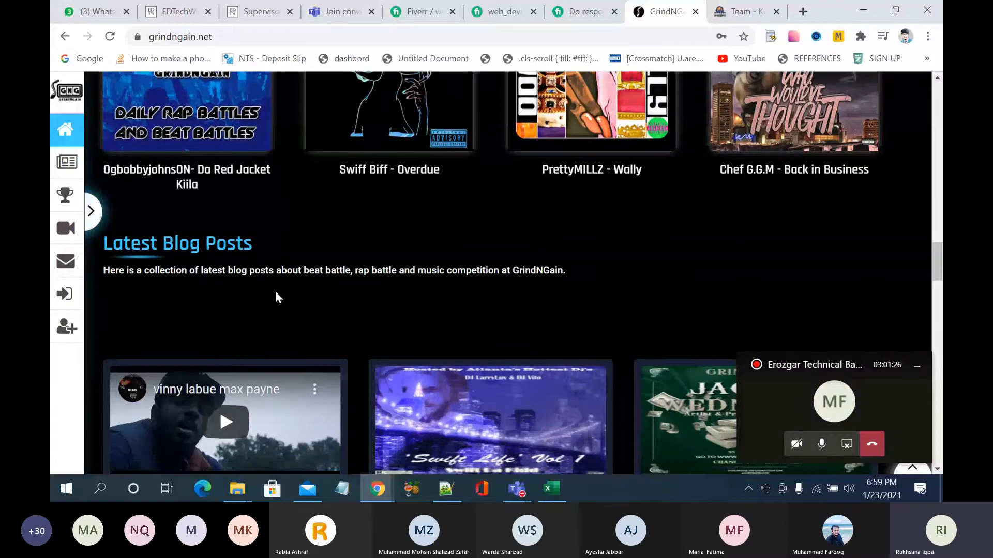
{"action": "scroll", "coordinate": [275, 296], "scroll_direction": "down", "scroll_amount": 5}
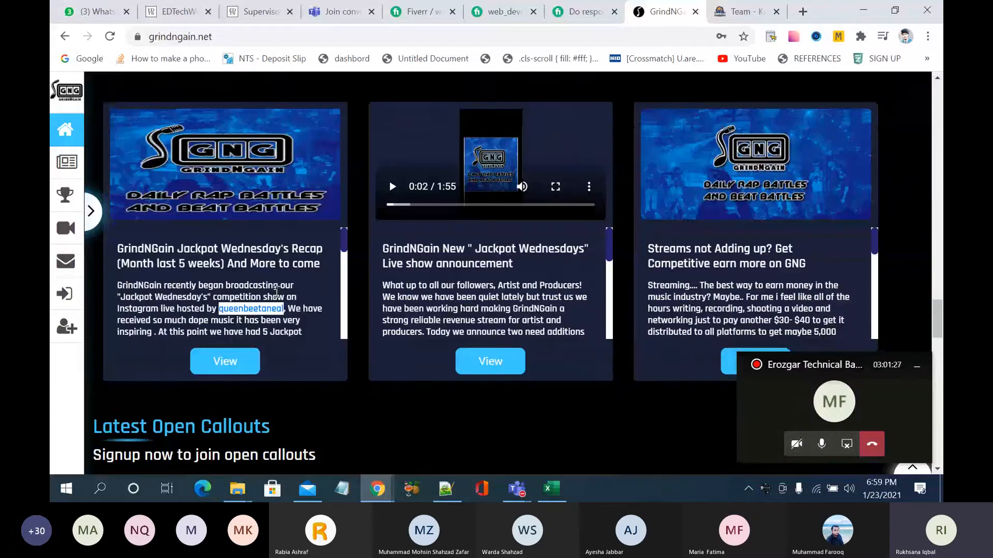
{"action": "scroll", "coordinate": [276, 295], "scroll_direction": "down", "scroll_amount": 7}
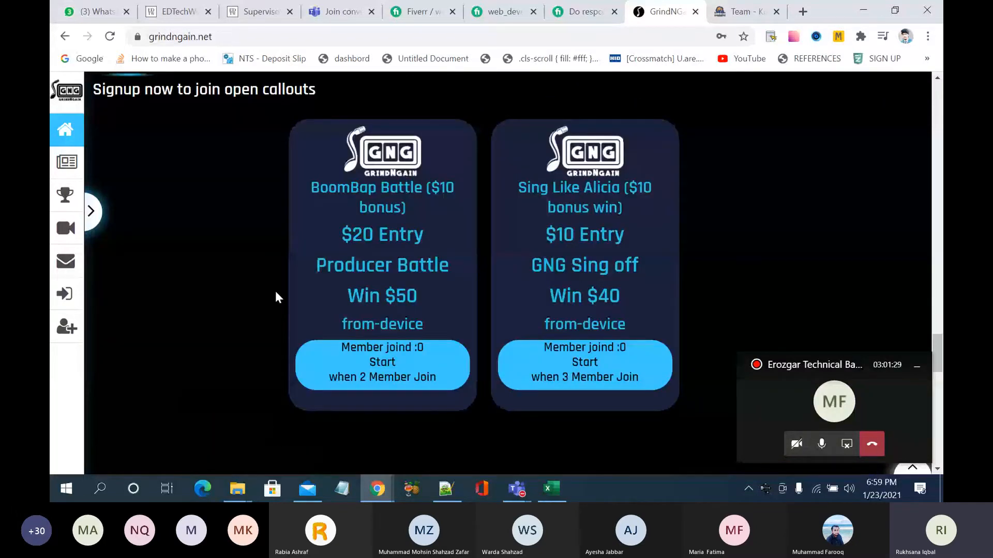
Step: View the Song for Song battle details on the GrindNGain home page and look back over its sections up to the banner
{"action": "scroll", "coordinate": [276, 291], "scroll_direction": "down", "scroll_amount": 8}
{"action": "left_click", "coordinate": [413, 142]}
{"action": "left_click", "coordinate": [458, 91]}
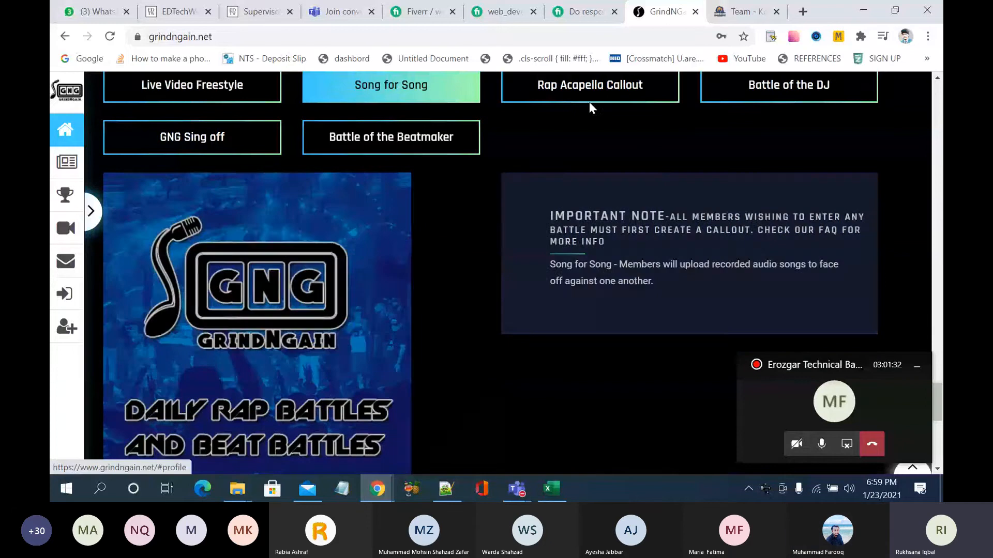
{"action": "scroll", "coordinate": [612, 143], "scroll_direction": "down", "scroll_amount": 15}
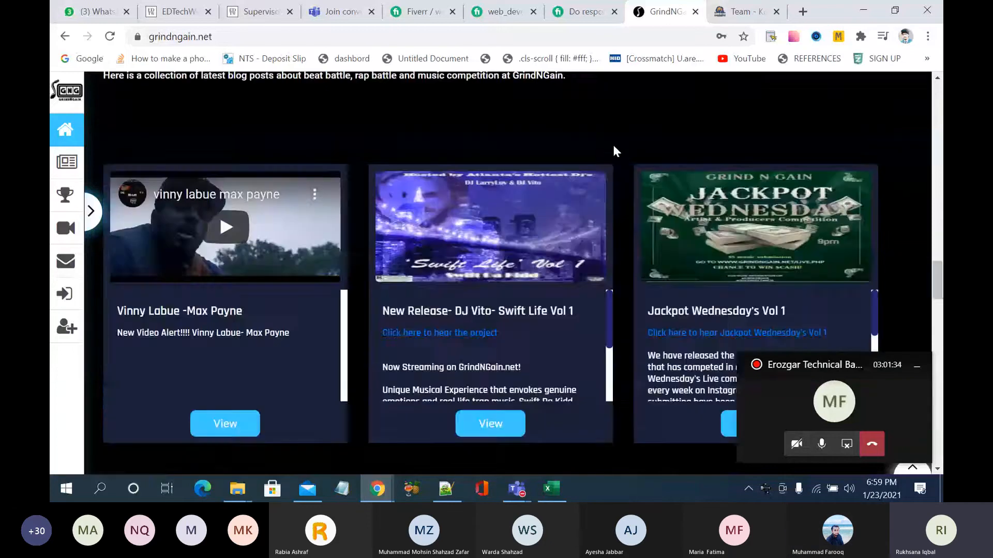
{"action": "scroll", "coordinate": [614, 151], "scroll_direction": "up", "scroll_amount": 10}
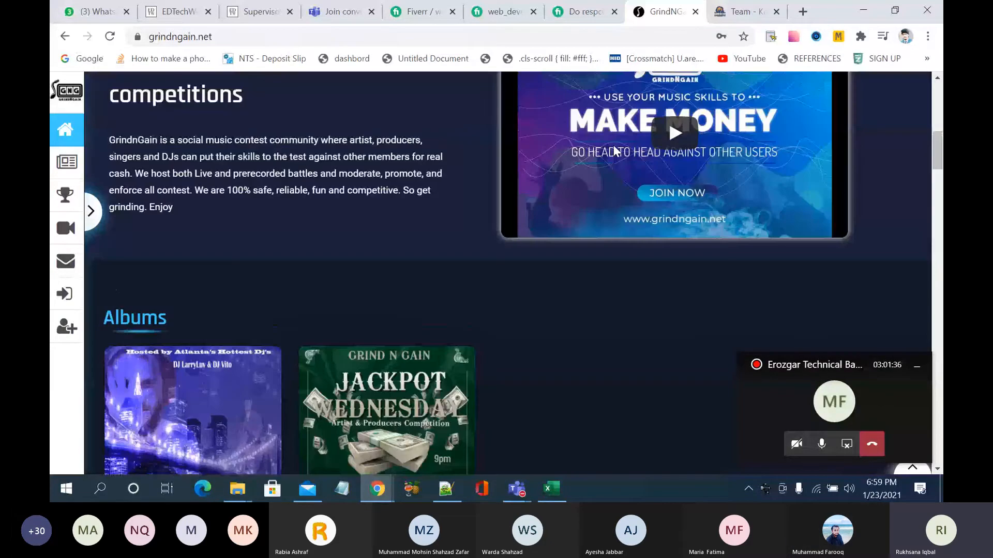
{"action": "scroll", "coordinate": [614, 151], "scroll_direction": "up", "scroll_amount": 8}
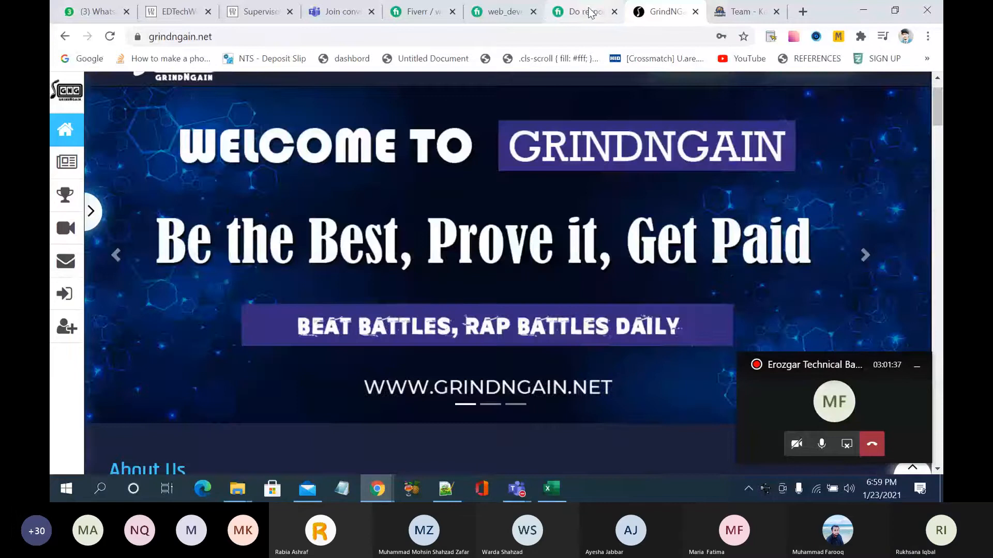
{"action": "left_click", "coordinate": [590, 12]}
{"action": "left_click", "coordinate": [341, 12]}
{"action": "left_click", "coordinate": [517, 490]}
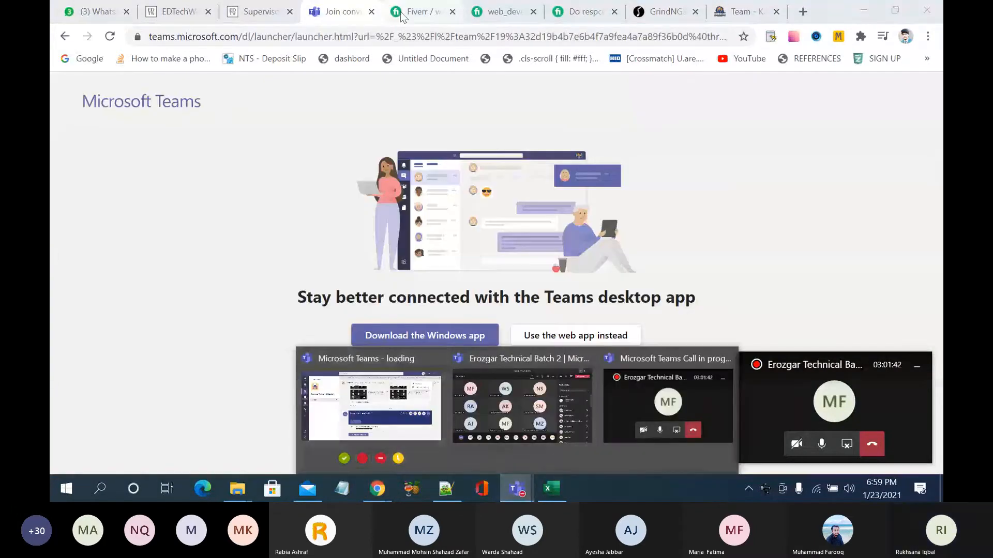
Step: Return to the Fiverr gig editor and reword the Standard description's ending to "2 sections responsive issues" without the period
{"action": "left_click", "coordinate": [416, 12]}
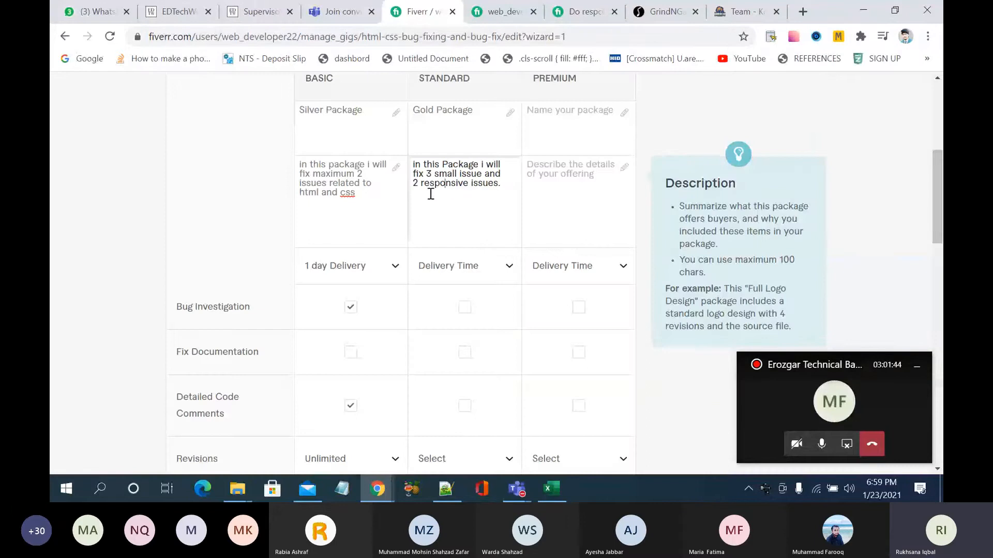
{"action": "left_click", "coordinate": [358, 193]}
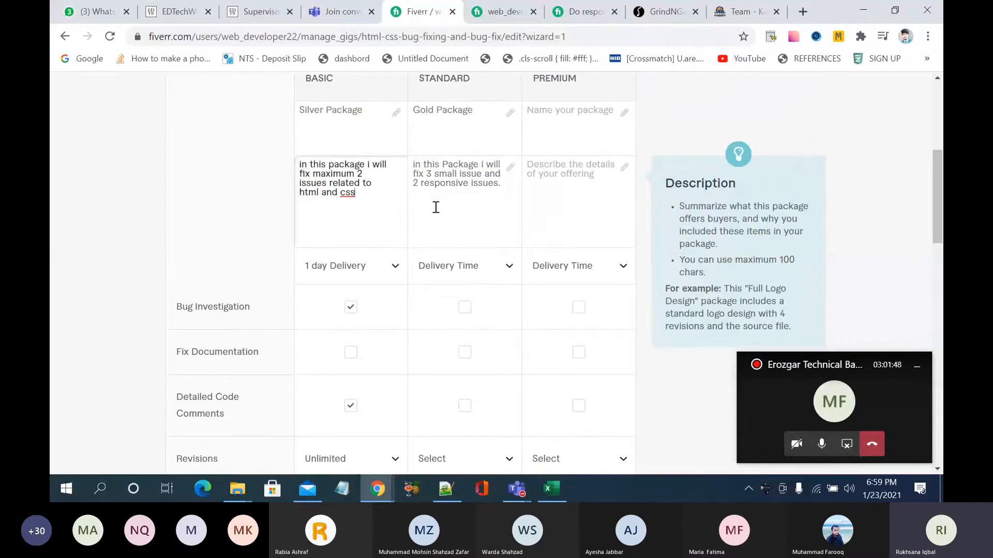
{"action": "left_click", "coordinate": [504, 185]}
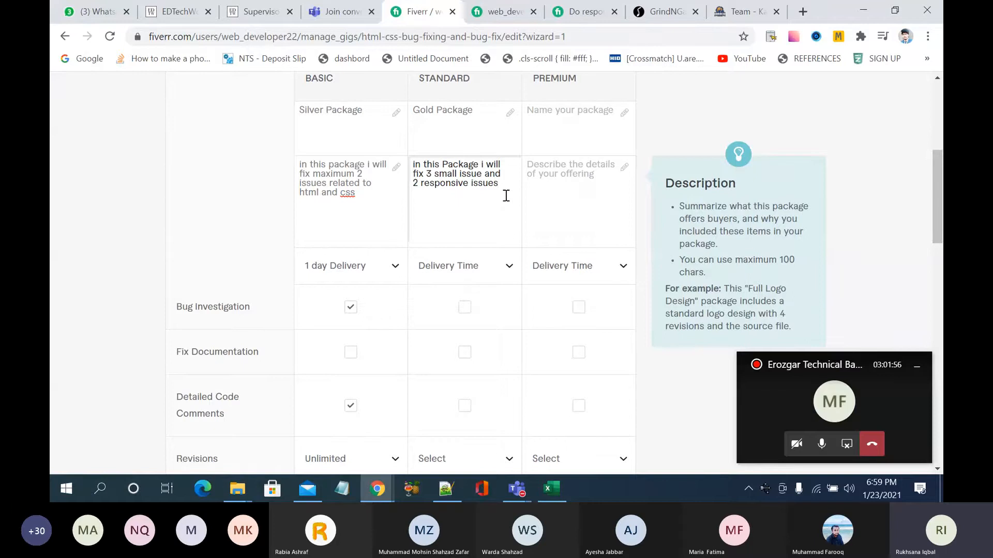
{"action": "left_click", "coordinate": [420, 184]}
{"action": "type", "text": "sections"}
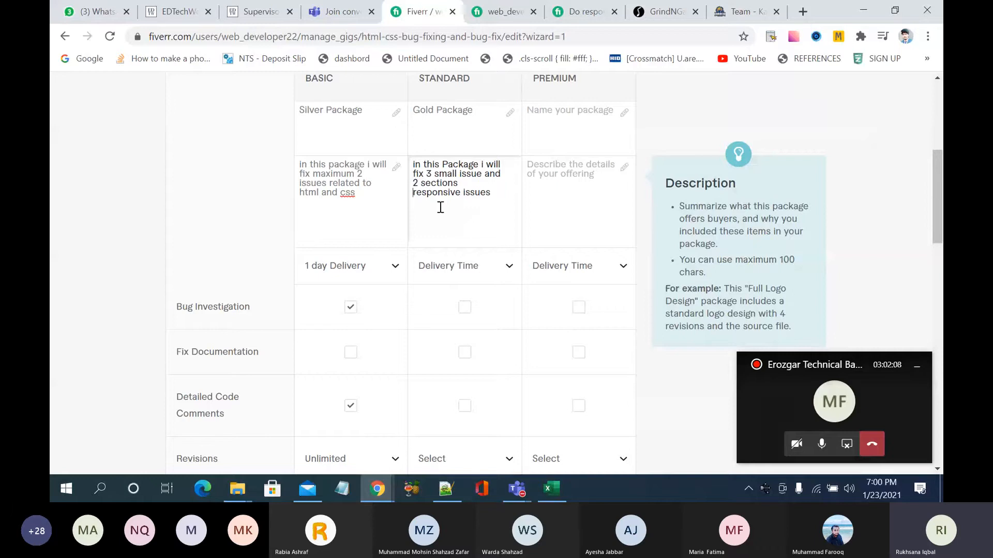
Step: Set the Standard package's delivery time to 3 days
{"action": "scroll", "coordinate": [442, 205], "scroll_direction": "down", "scroll_amount": 1}
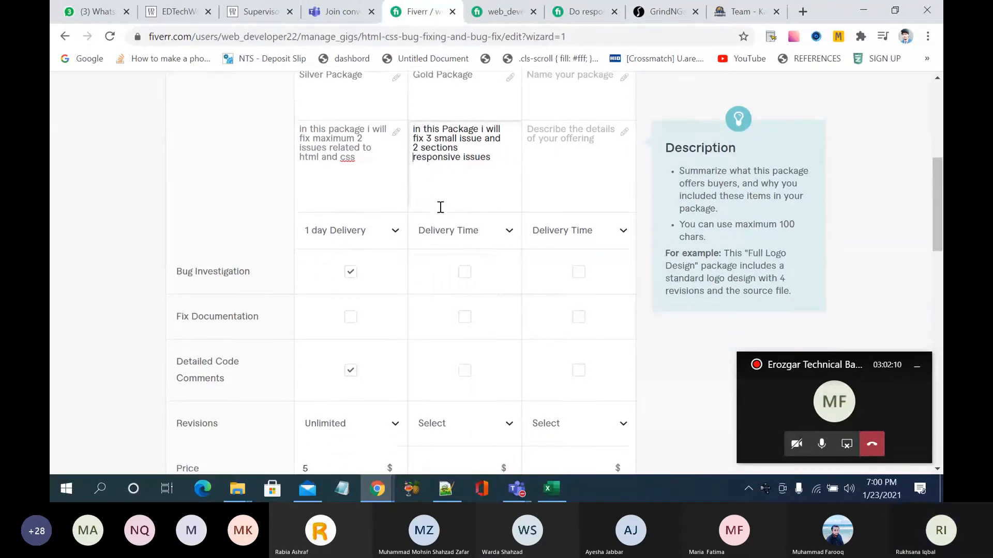
{"action": "left_click", "coordinate": [510, 228]}
{"action": "left_click", "coordinate": [472, 368]}
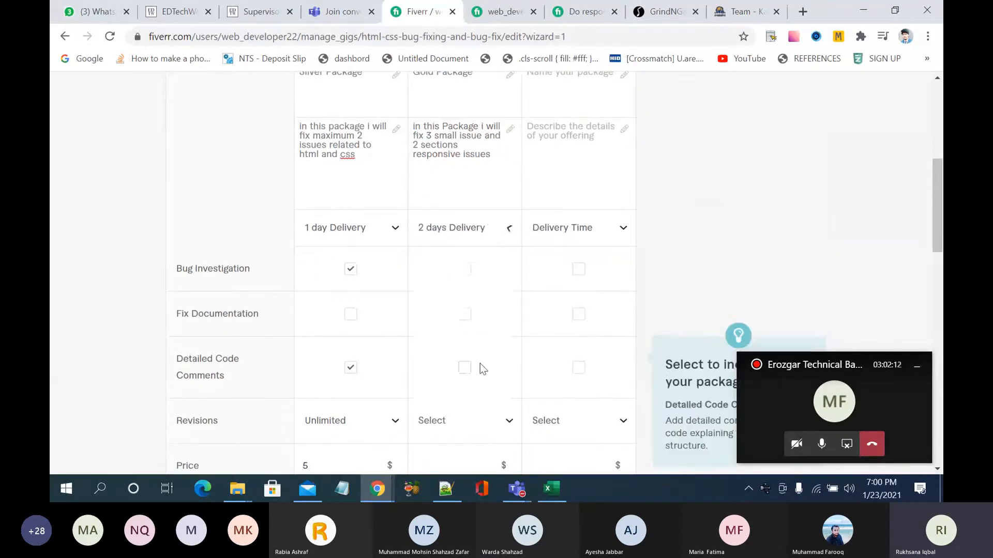
{"action": "scroll", "coordinate": [480, 364], "scroll_direction": "down", "scroll_amount": 1}
{"action": "scroll", "coordinate": [477, 198], "scroll_direction": "down", "scroll_amount": 7}
{"action": "scroll", "coordinate": [476, 198], "scroll_direction": "up", "scroll_amount": 7}
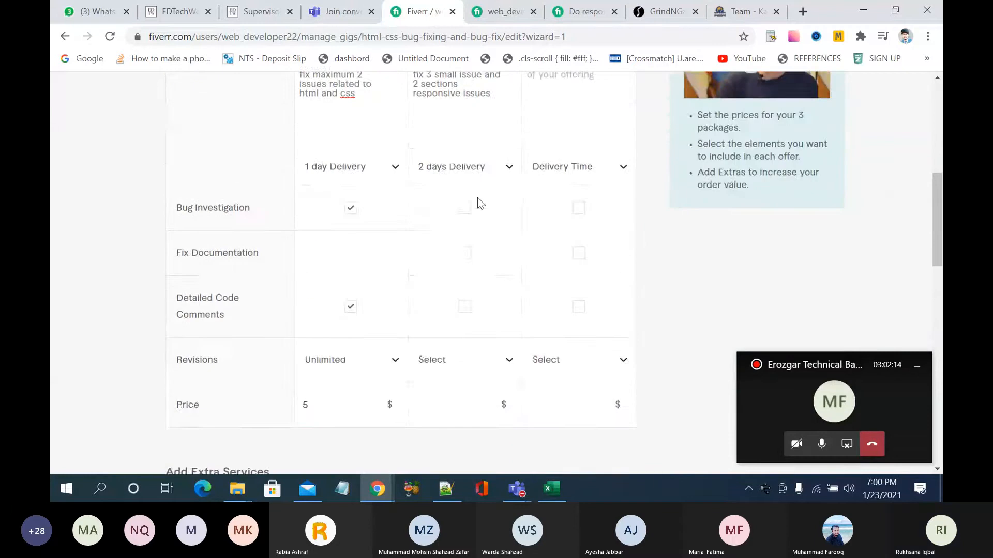
{"action": "left_click", "coordinate": [494, 212]}
{"action": "left_click", "coordinate": [473, 377]}
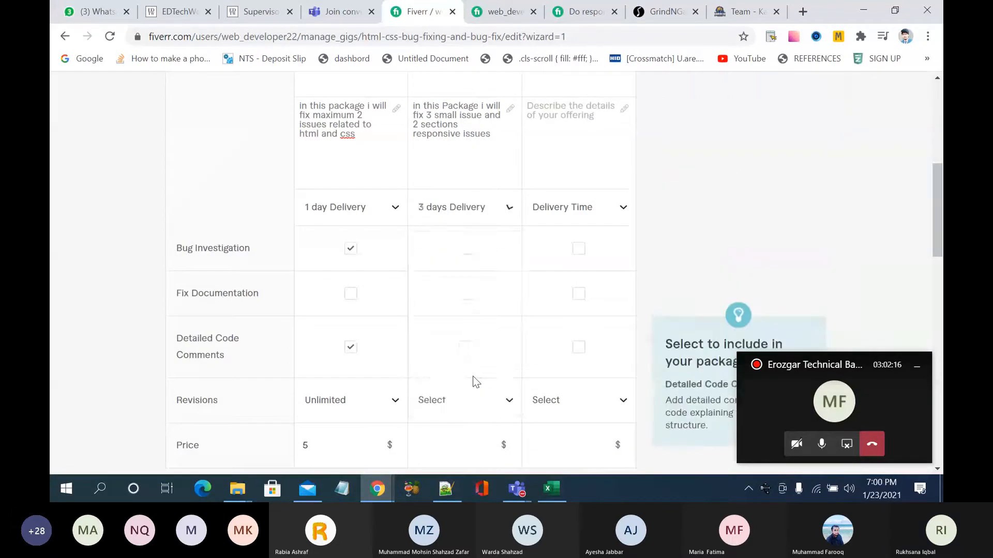
Step: Set the Standard package's price to $10
{"action": "scroll", "coordinate": [473, 377], "scroll_direction": "down", "scroll_amount": 3}
{"action": "left_click", "coordinate": [467, 268]}
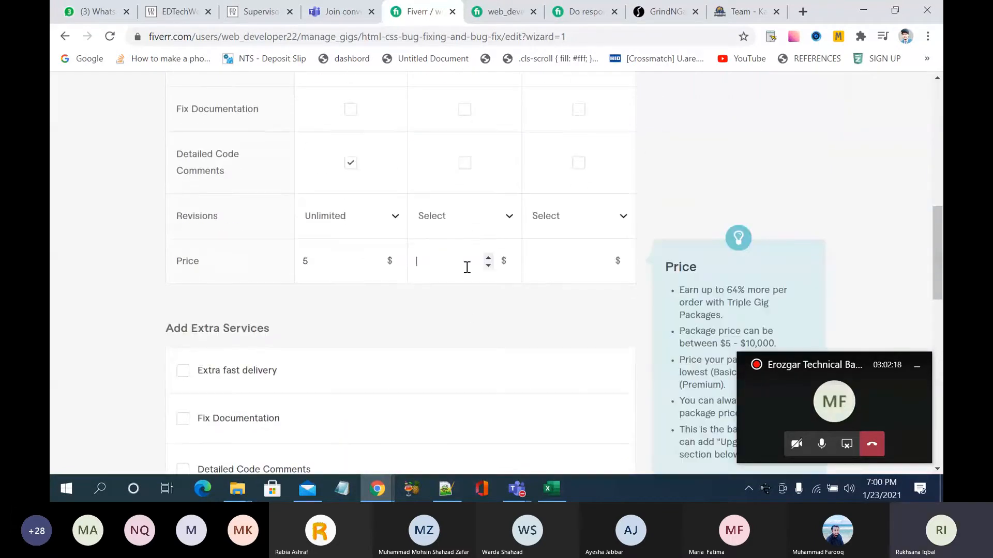
{"action": "type", "text": "10"}
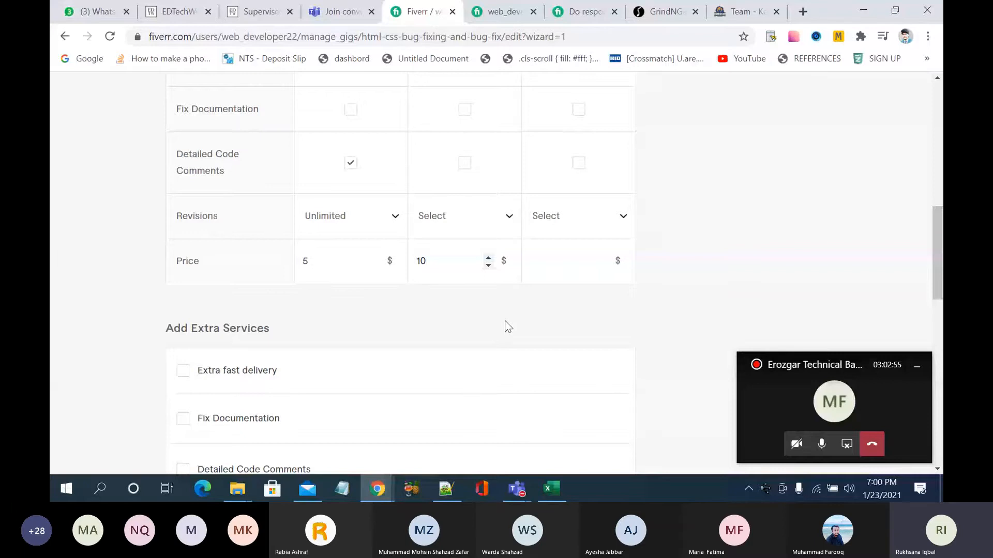
Step: Include Bug Investigation and Detailed Code Comments in the Standard package
{"action": "scroll", "coordinate": [505, 321], "scroll_direction": "up", "scroll_amount": 8}
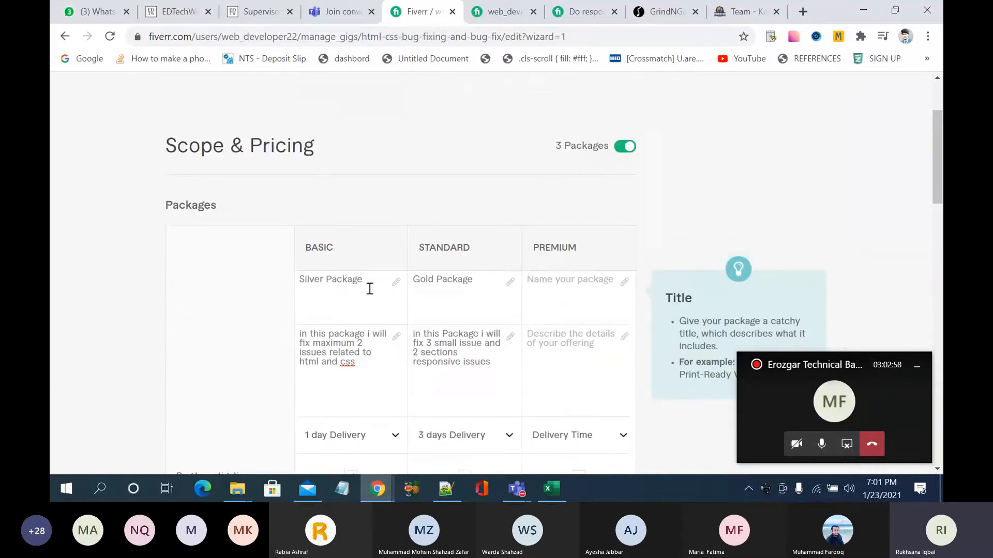
{"action": "scroll", "coordinate": [370, 289], "scroll_direction": "down", "scroll_amount": 2}
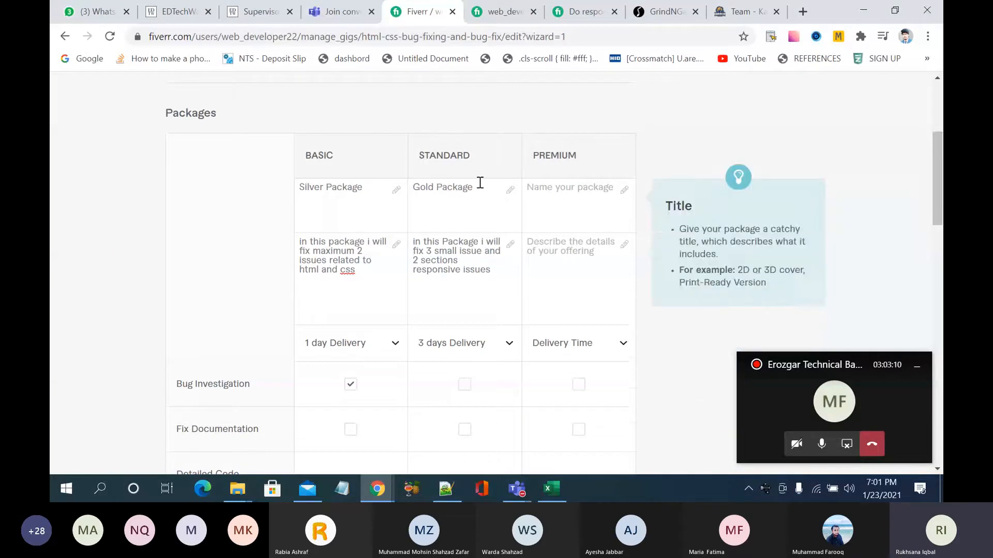
{"action": "scroll", "coordinate": [380, 285], "scroll_direction": "down", "scroll_amount": 2}
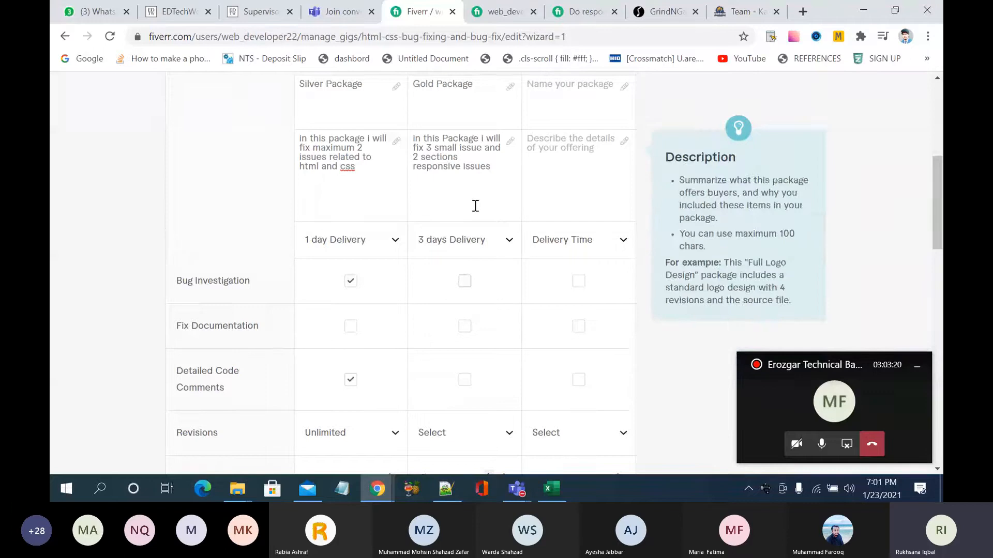
{"action": "left_click", "coordinate": [465, 282]}
{"action": "scroll", "coordinate": [502, 344], "scroll_direction": "down", "scroll_amount": 1}
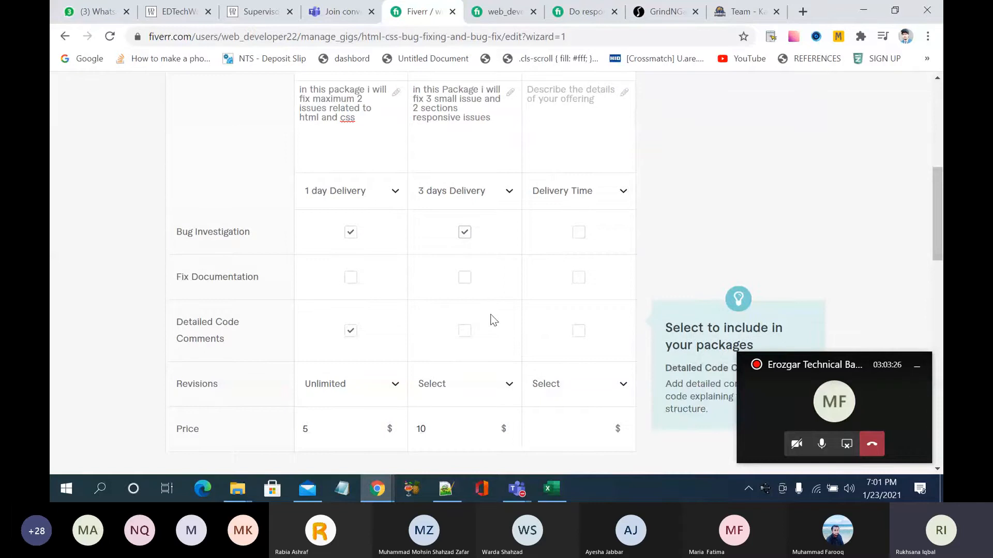
{"action": "scroll", "coordinate": [493, 320], "scroll_direction": "down", "scroll_amount": 1}
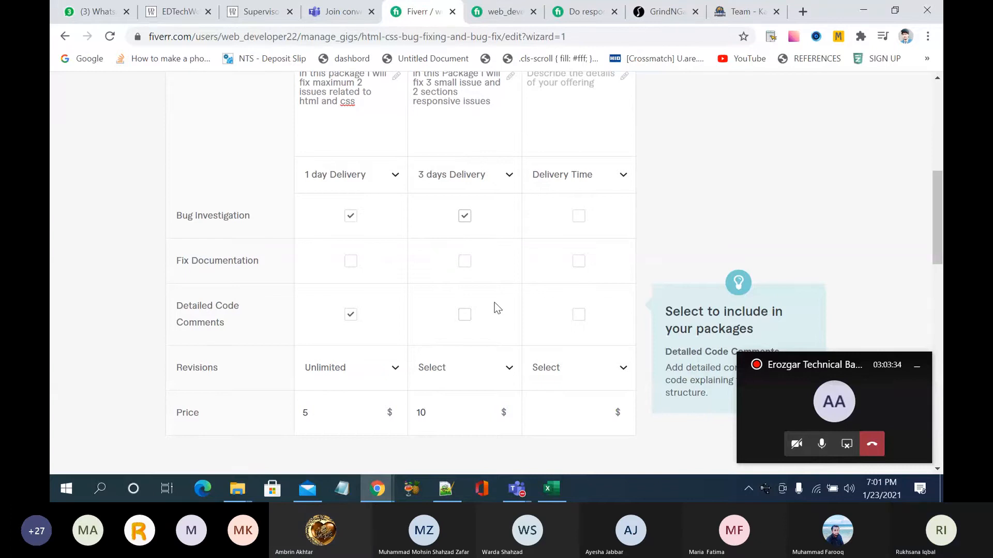
{"action": "scroll", "coordinate": [483, 281], "scroll_direction": "down", "scroll_amount": 1}
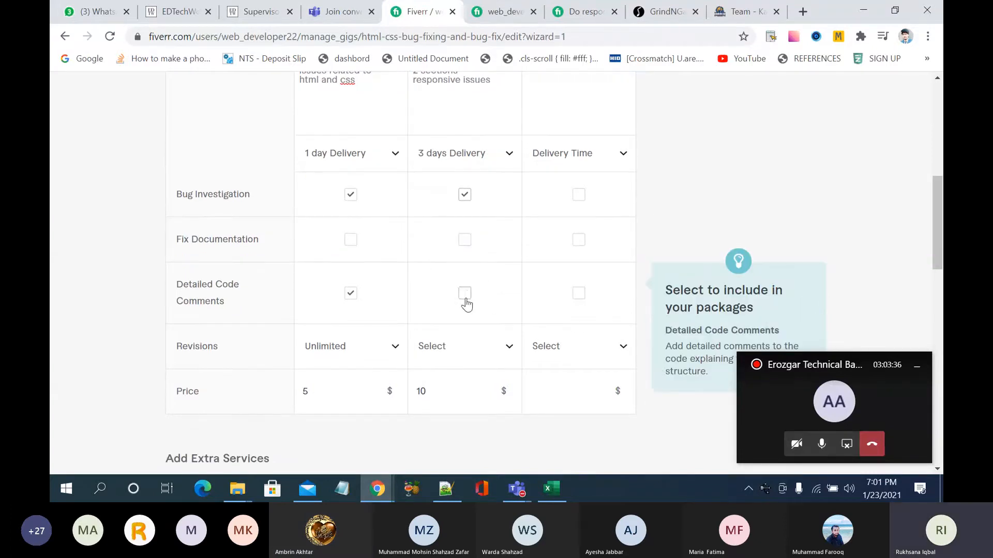
{"action": "scroll", "coordinate": [465, 302], "scroll_direction": "down", "scroll_amount": 2}
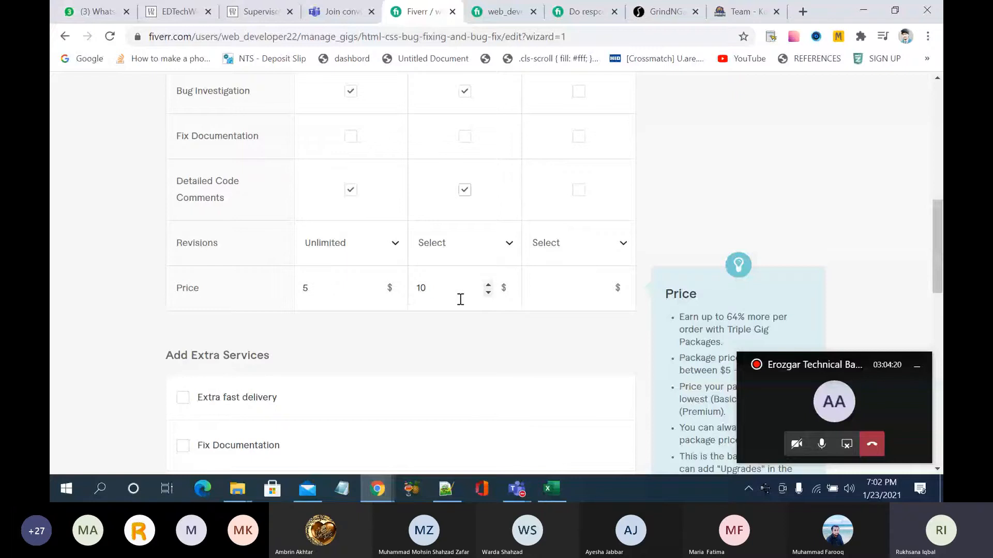
Step: Name the Premium tier "Premium Package"
{"action": "scroll", "coordinate": [284, 248], "scroll_direction": "down", "scroll_amount": 3}
{"action": "scroll", "coordinate": [459, 206], "scroll_direction": "up", "scroll_amount": 7}
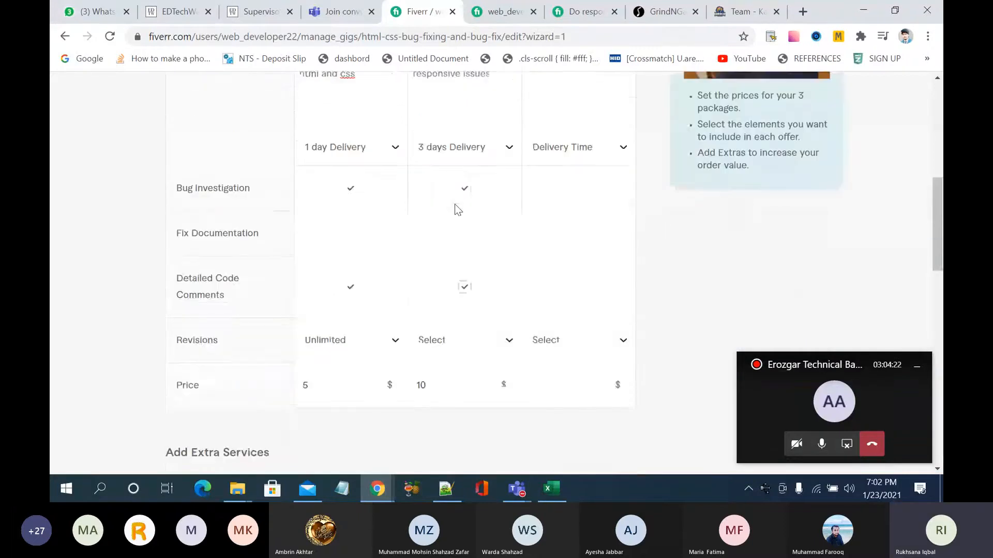
{"action": "left_click", "coordinate": [556, 95]}
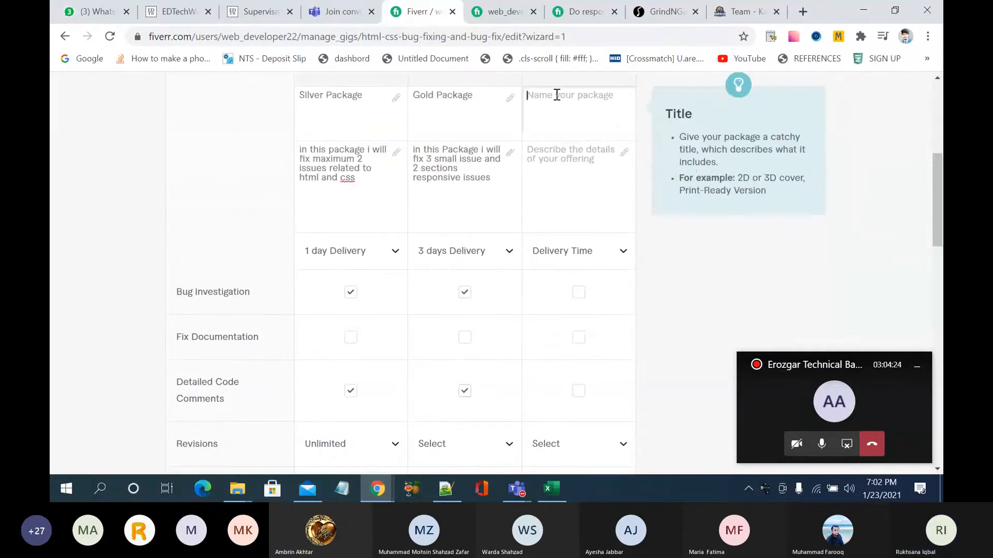
{"action": "scroll", "coordinate": [557, 94], "scroll_direction": "up", "scroll_amount": 1}
{"action": "left_click", "coordinate": [558, 98]}
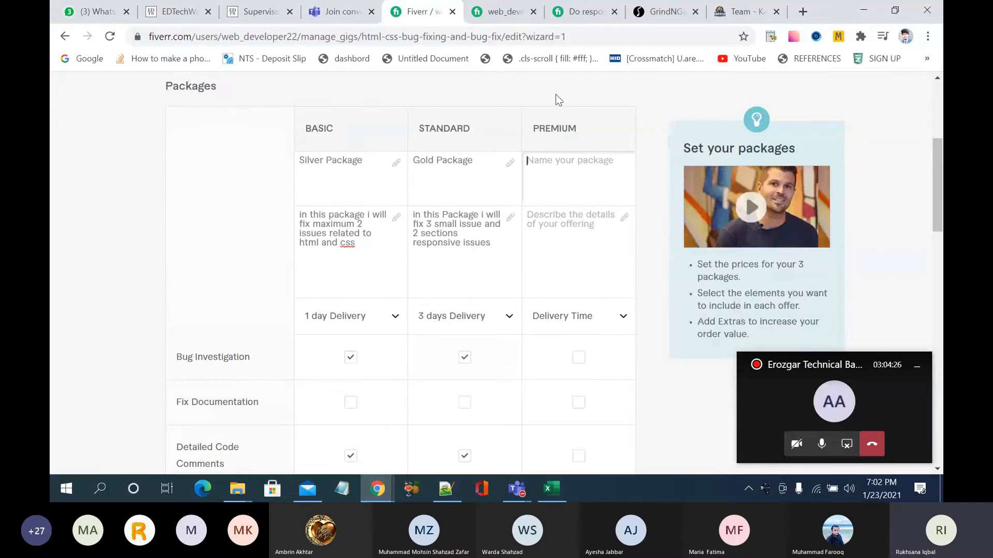
{"action": "type", "text": "Premium"}
{"action": "type", "text": "Pakc"}
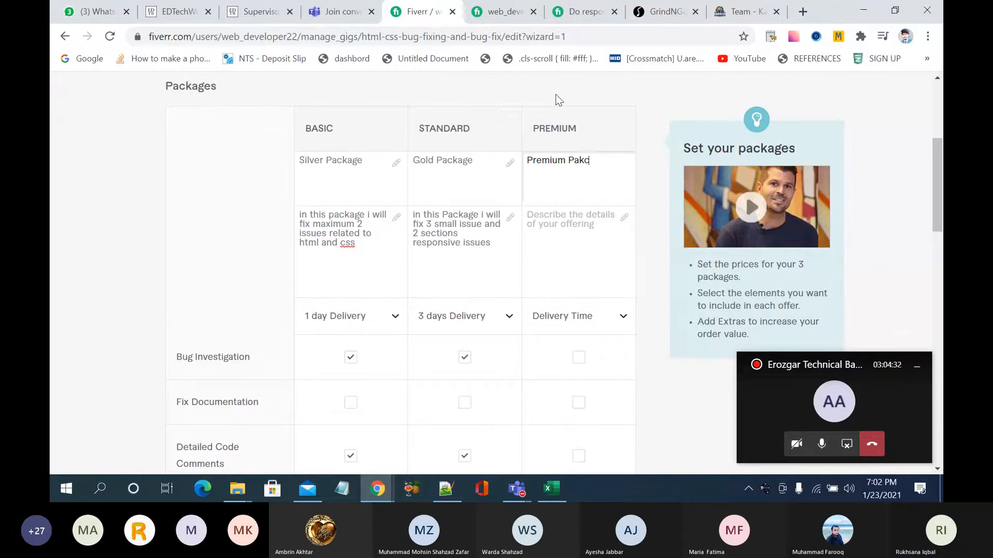
{"action": "key", "text": "BackSpace"}
{"action": "key", "text": "BackSpace"}
{"action": "type", "text": "ckage"}
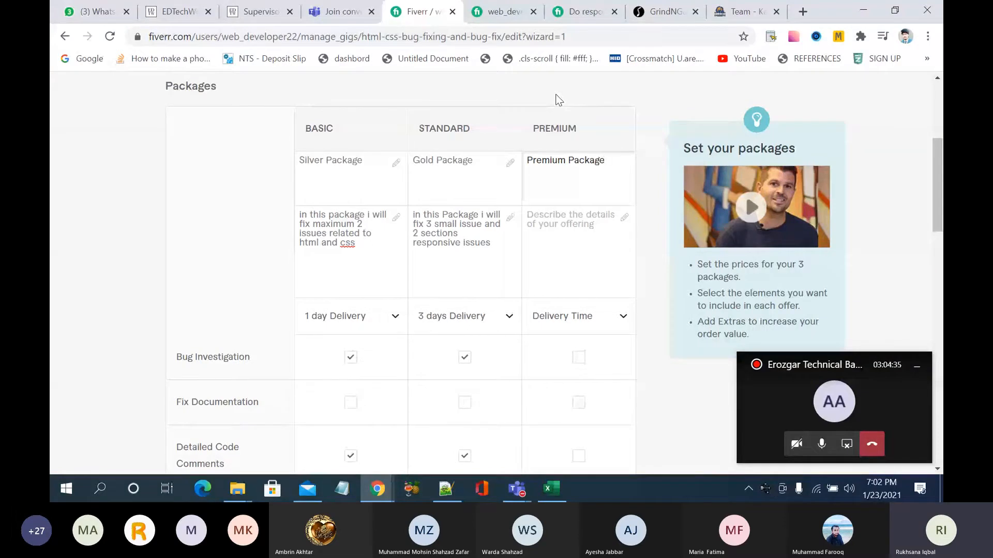
Step: Begin the Premium package's description with "in this package i will fix any issue"
{"action": "left_click", "coordinate": [569, 235]}
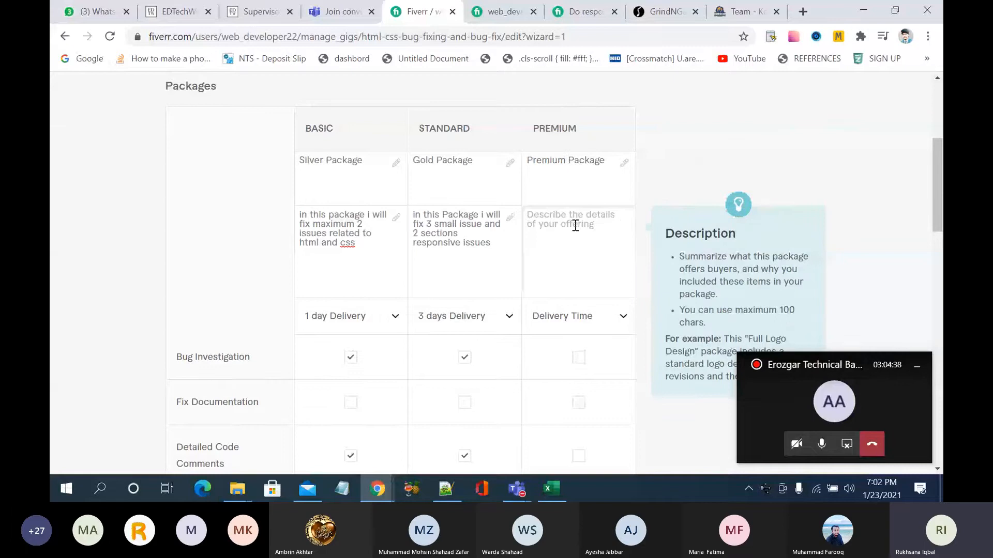
{"action": "type", "text": "in this package"}
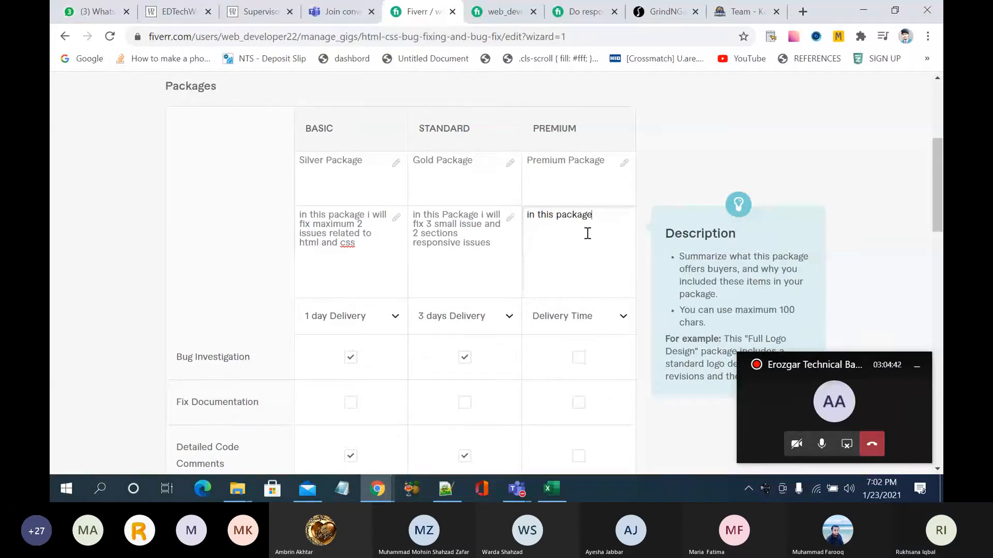
{"action": "type", "text": " i will"}
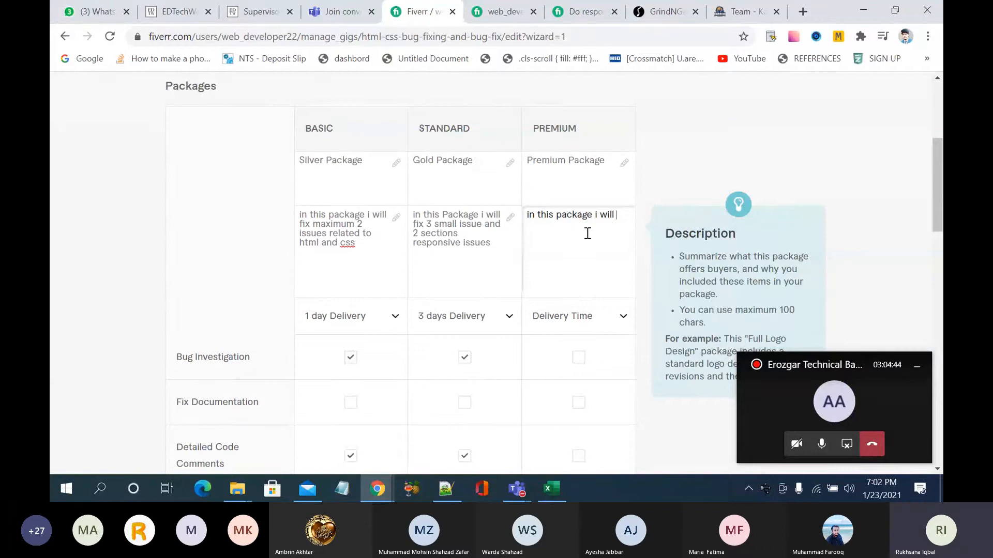
{"action": "type", "text": " fix "}
{"action": "type", "text": "each ty"}
{"action": "type", "text": "po"}
{"action": "key", "text": "BackSpace"}
{"action": "type", "text": "e"}
{"action": "key", "text": "BackSpace"}
{"action": "key", "text": "BackSpace"}
{"action": "key", "text": "BackSpace"}
{"action": "key", "text": "BackSpace"}
{"action": "key", "text": "BackSpace"}
{"action": "key", "text": "BackSpace"}
{"action": "key", "text": "BackSpace"}
{"action": "key", "text": "BackSpace"}
{"action": "key", "text": "BackSpace"}
{"action": "type", "text": "any issue"}
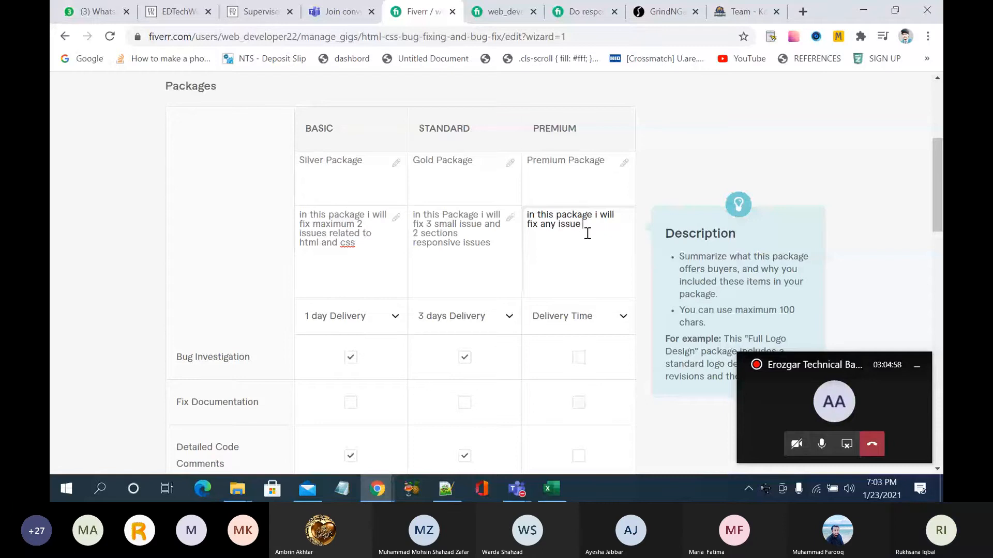
Step: Continue the Premium description with "in your webpage related to html css and responsive design"
{"action": "type", "text": " in you"}
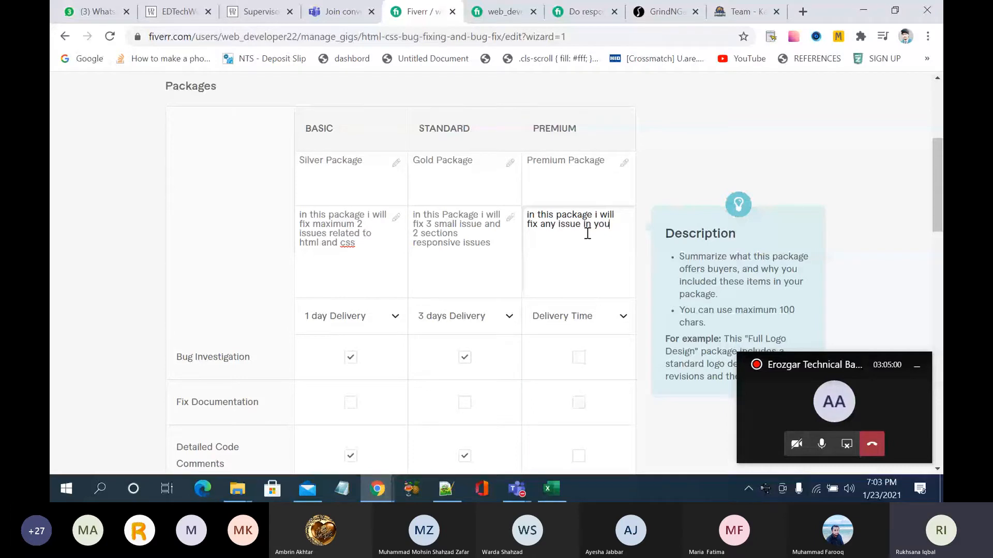
{"action": "type", "text": "r web page"}
{"action": "left_click", "coordinate": [549, 234]}
{"action": "key", "text": "BackSpace"}
{"action": "left_click", "coordinate": [588, 252]}
{"action": "type", "text": "related to ht"}
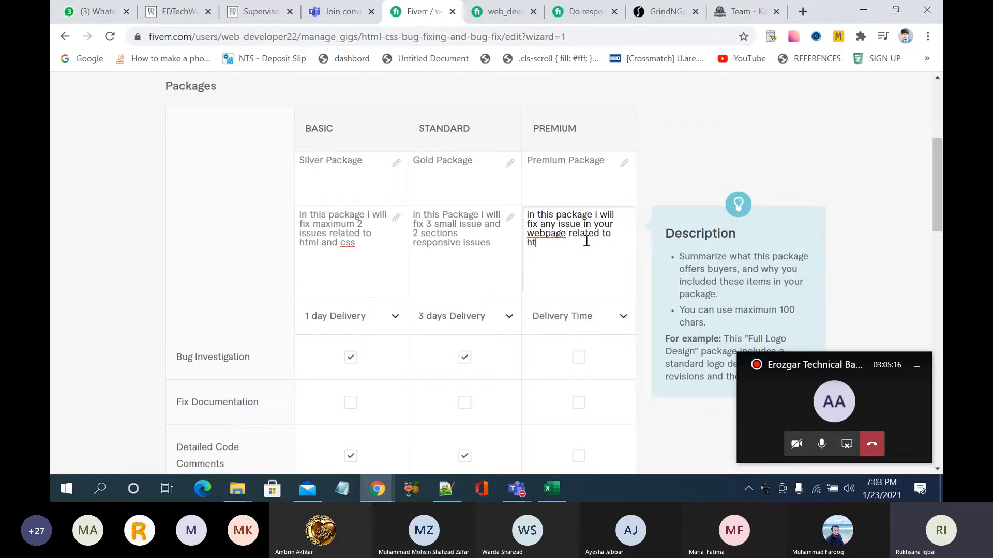
{"action": "type", "text": "ml css and responsi"}
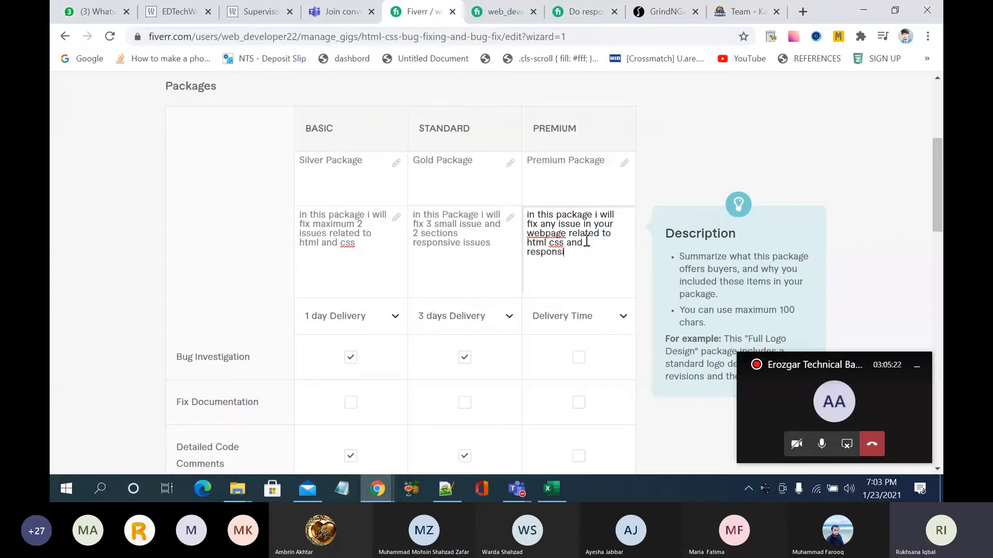
{"action": "type", "text": "ve design"}
Step: Correct the flagged word "webpage" in the Premium description to "web page" using the spelling suggestion
{"action": "left_click", "coordinate": [567, 233]}
{"action": "scroll", "coordinate": [576, 266], "scroll_direction": "down", "scroll_amount": 1}
{"action": "right_click", "coordinate": [549, 176]}
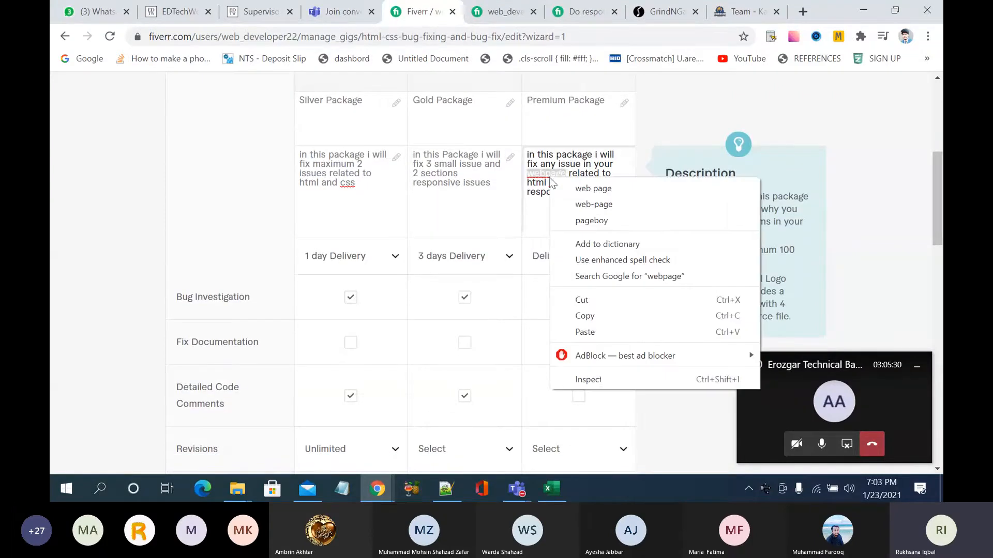
{"action": "left_click", "coordinate": [594, 189]}
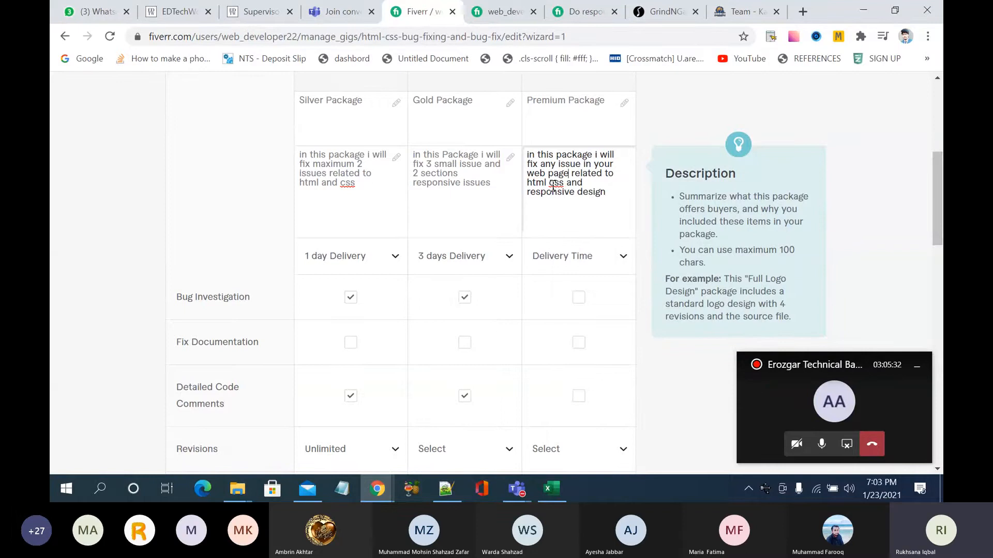
Step: Try the spelling suggestion "CSS" in the Premium description, and restore the lowercase "css"
{"action": "right_click", "coordinate": [552, 183]}
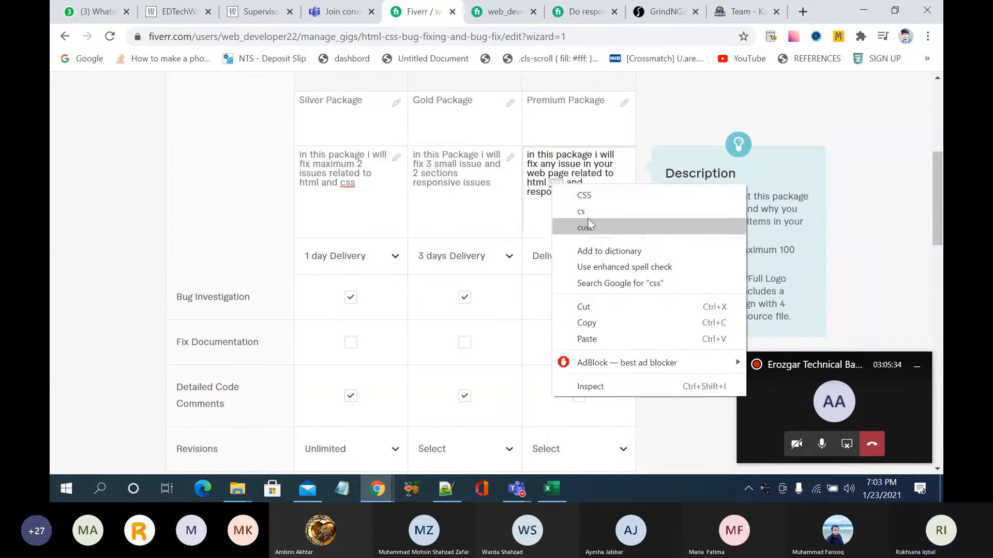
{"action": "left_click", "coordinate": [606, 202]}
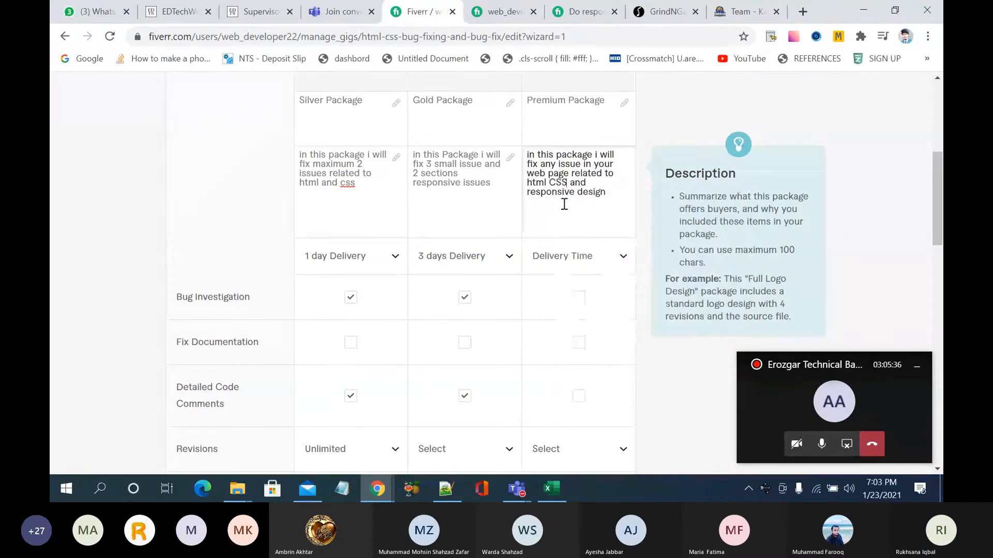
{"action": "left_click", "coordinate": [614, 195]}
{"action": "left_click", "coordinate": [568, 184]}
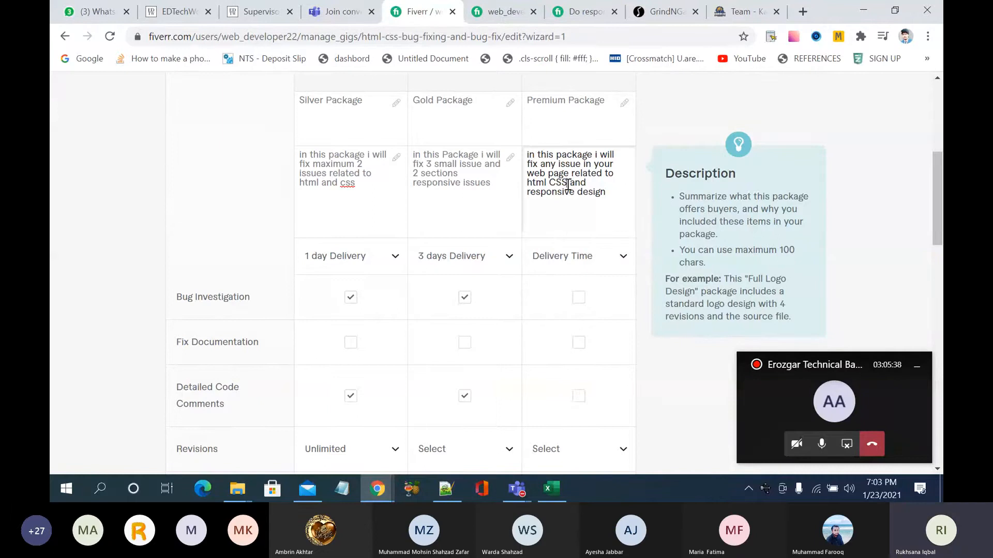
{"action": "key", "text": "BackSpace"}
{"action": "key", "text": "BackSpace"}
{"action": "key", "text": "BackSpace"}
{"action": "type", "text": "css"}
Step: Set the Premium package's delivery time to 5 days and include Bug Investigation and Fix Documentation in it
{"action": "scroll", "coordinate": [570, 216], "scroll_direction": "down", "scroll_amount": 1}
{"action": "scroll", "coordinate": [570, 216], "scroll_direction": "down", "scroll_amount": 1}
{"action": "left_click", "coordinate": [609, 173]}
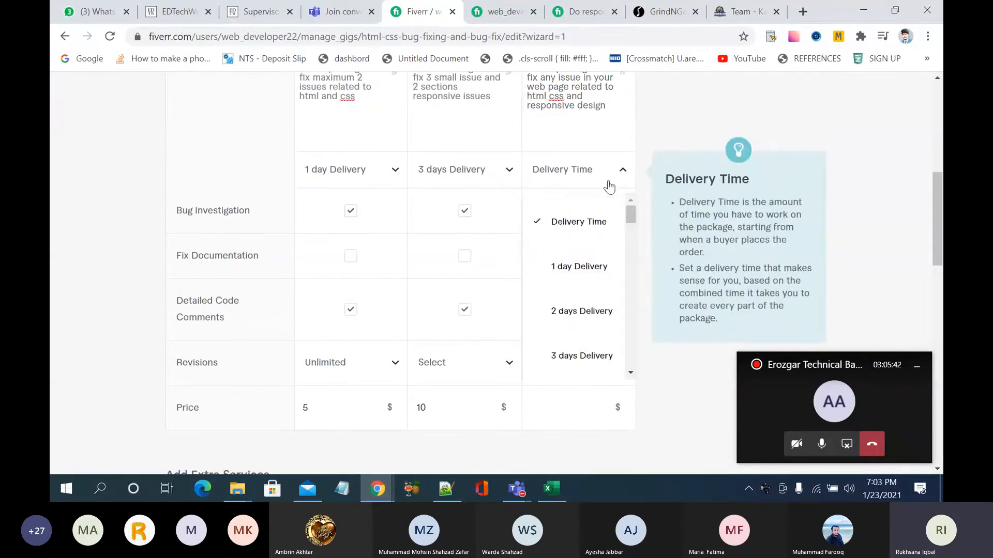
{"action": "scroll", "coordinate": [591, 318], "scroll_direction": "down", "scroll_amount": 2}
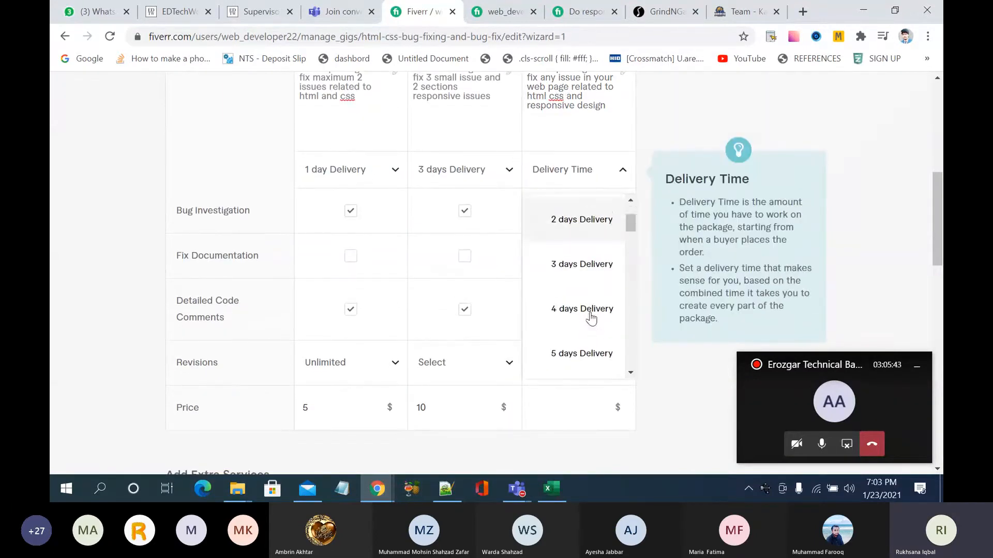
{"action": "left_click", "coordinate": [583, 341]}
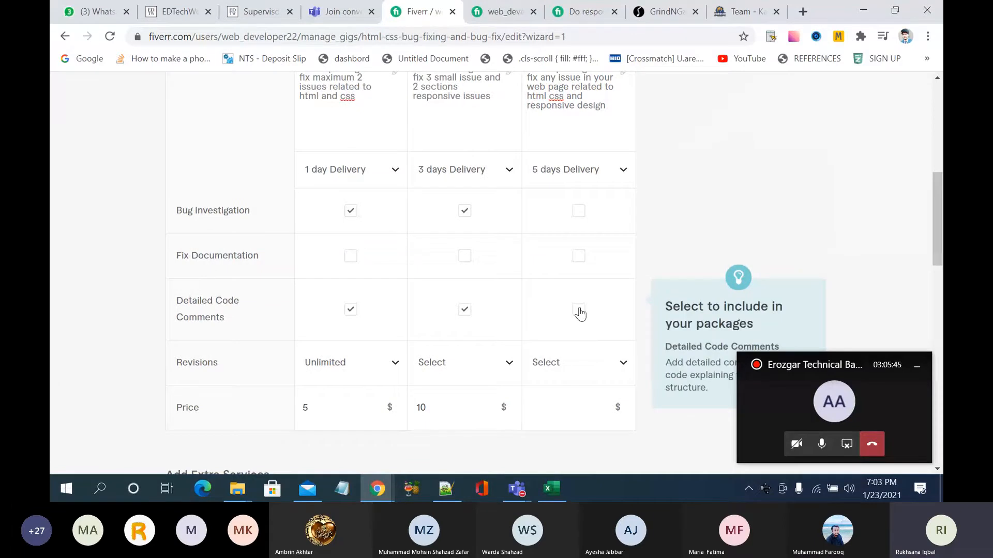
{"action": "left_click", "coordinate": [578, 212]}
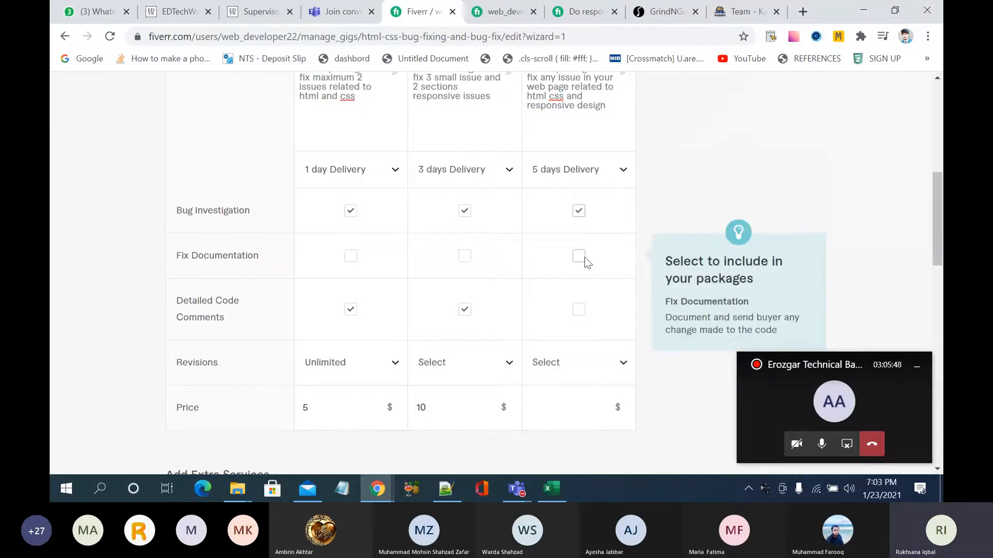
{"action": "scroll", "coordinate": [584, 256], "scroll_direction": "down", "scroll_amount": 1}
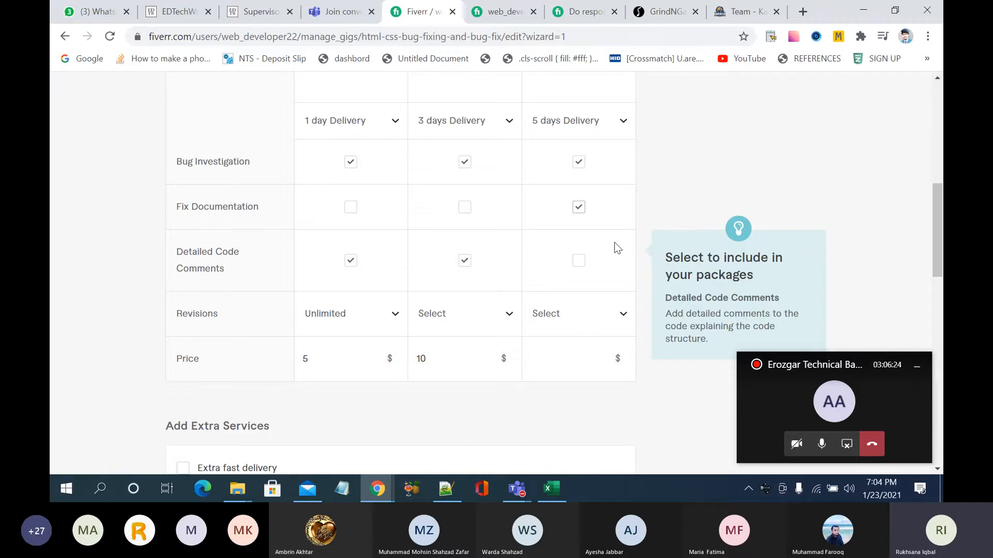
Step: Include Fix Documentation in the Basic and Standard packages as well
{"action": "left_click", "coordinate": [464, 207]}
{"action": "left_click", "coordinate": [349, 215]}
{"action": "left_click", "coordinate": [356, 217]}
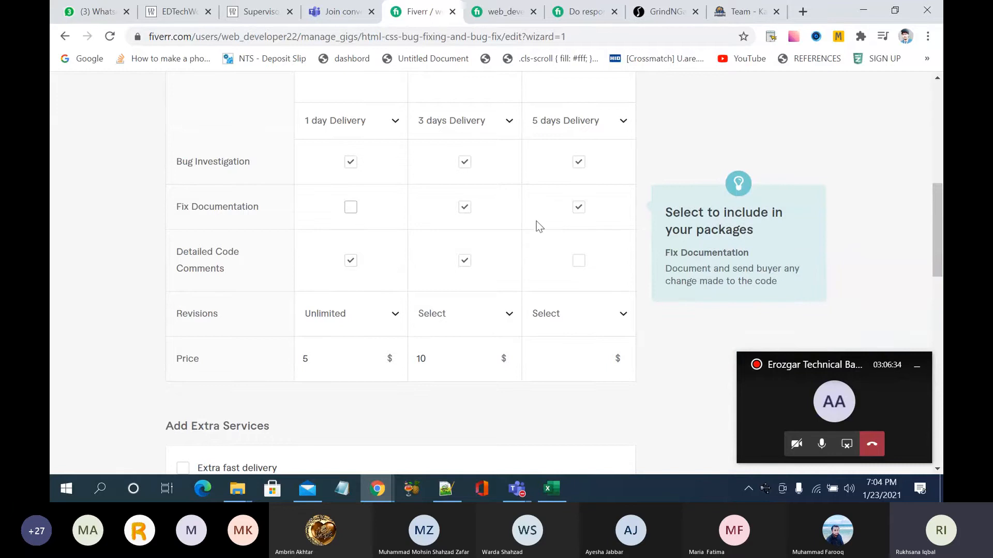
{"action": "left_click", "coordinate": [469, 217]}
{"action": "left_click", "coordinate": [359, 210]}
{"action": "left_click", "coordinate": [359, 207]}
{"action": "left_click", "coordinate": [465, 209]}
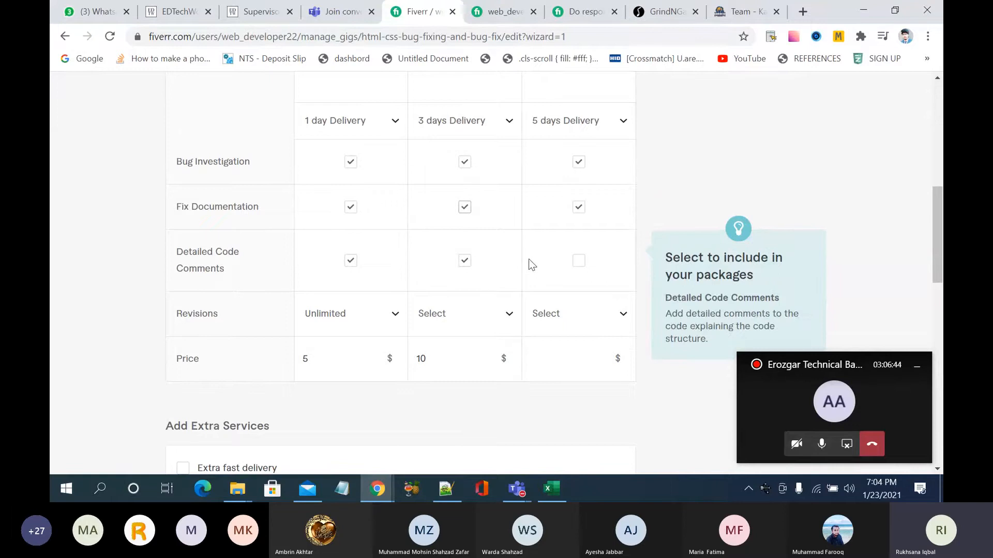
Step: Enable the Extra fast delivery option in the gig's extra services
{"action": "scroll", "coordinate": [531, 265], "scroll_direction": "down", "scroll_amount": 1}
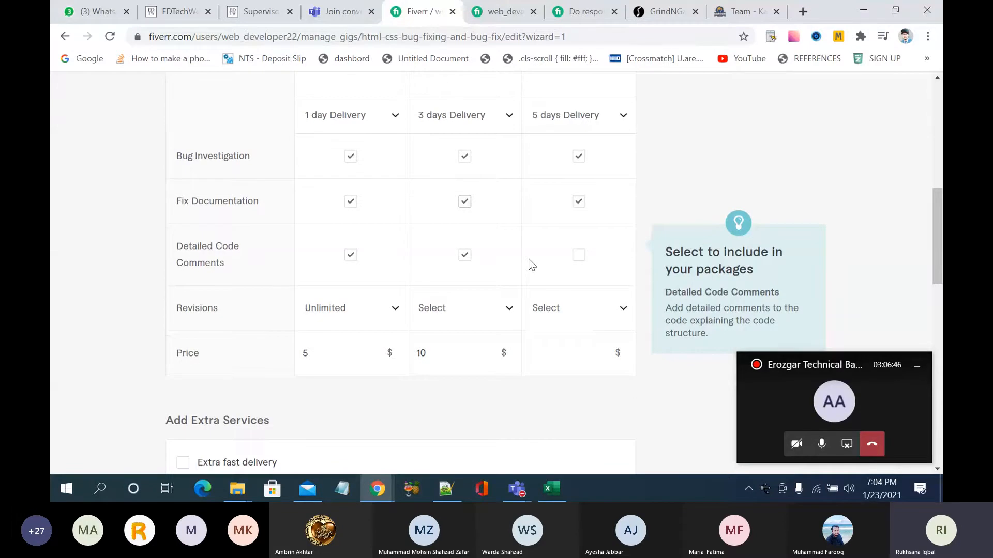
{"action": "scroll", "coordinate": [531, 265], "scroll_direction": "down", "scroll_amount": 3}
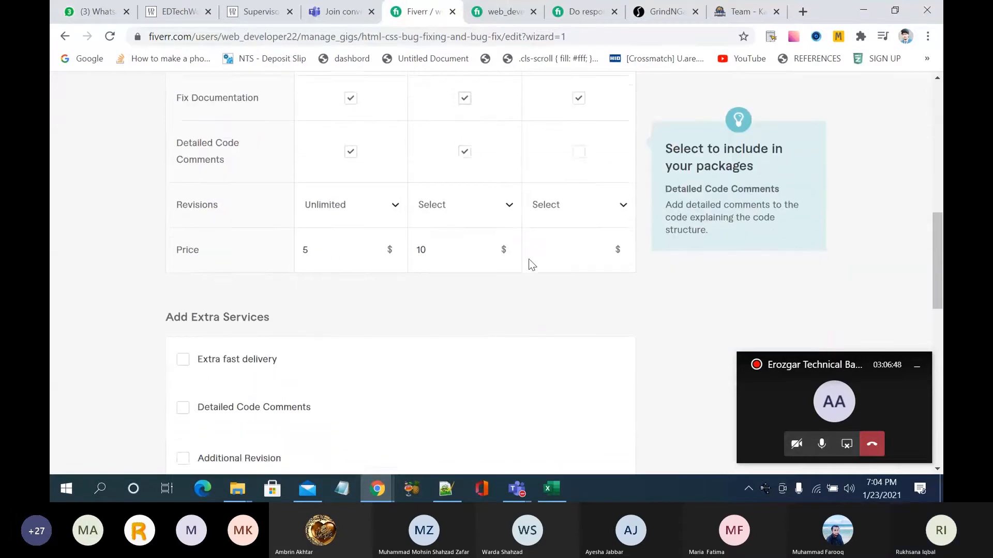
{"action": "scroll", "coordinate": [531, 264], "scroll_direction": "down", "scroll_amount": 1}
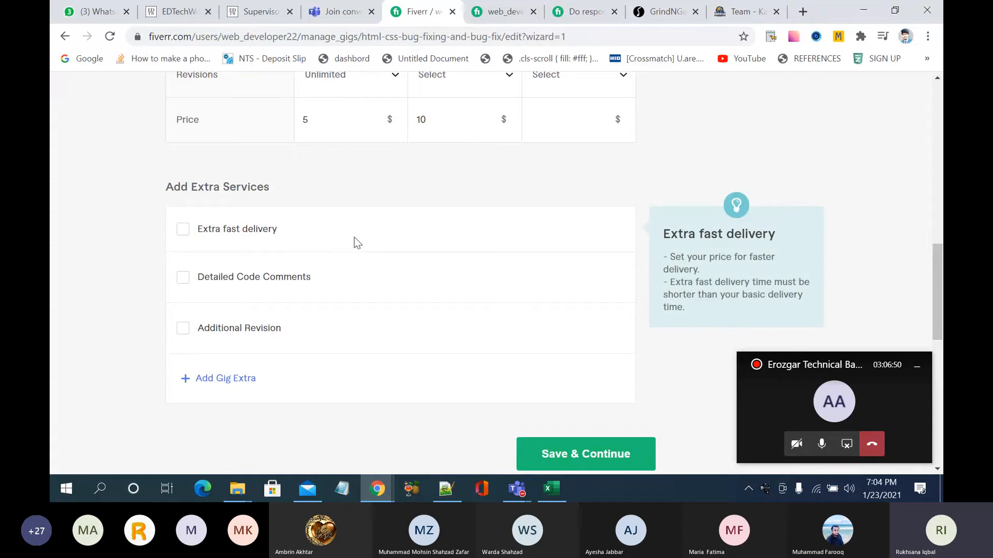
{"action": "left_click", "coordinate": [247, 231]}
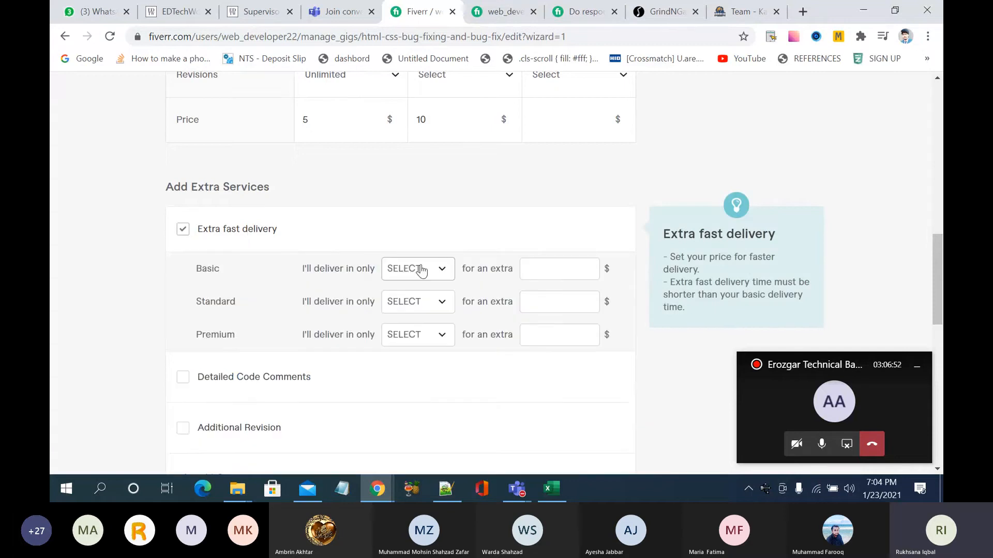
{"action": "scroll", "coordinate": [422, 270], "scroll_direction": "up", "scroll_amount": 1}
{"action": "scroll", "coordinate": [421, 270], "scroll_direction": "up", "scroll_amount": 5}
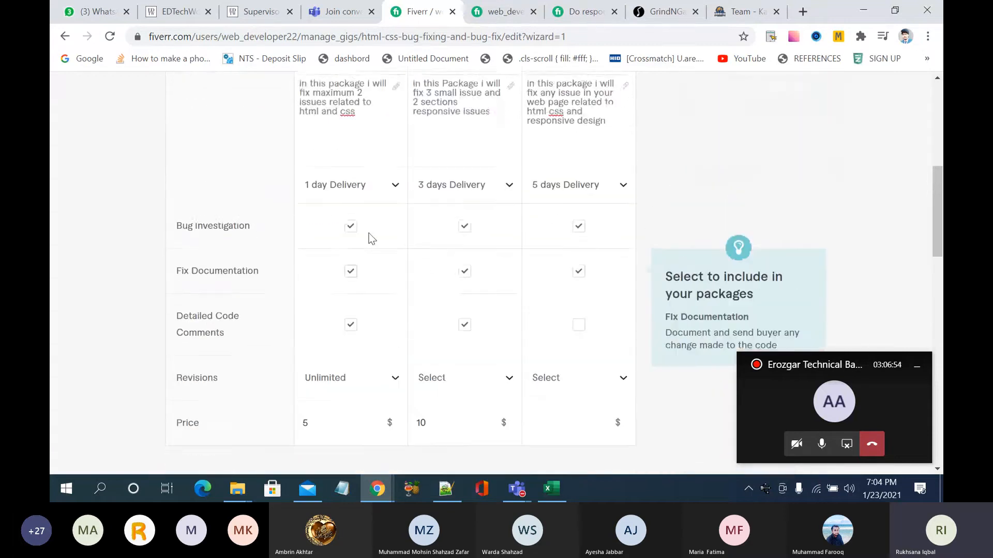
{"action": "scroll", "coordinate": [369, 237], "scroll_direction": "down", "scroll_amount": 6}
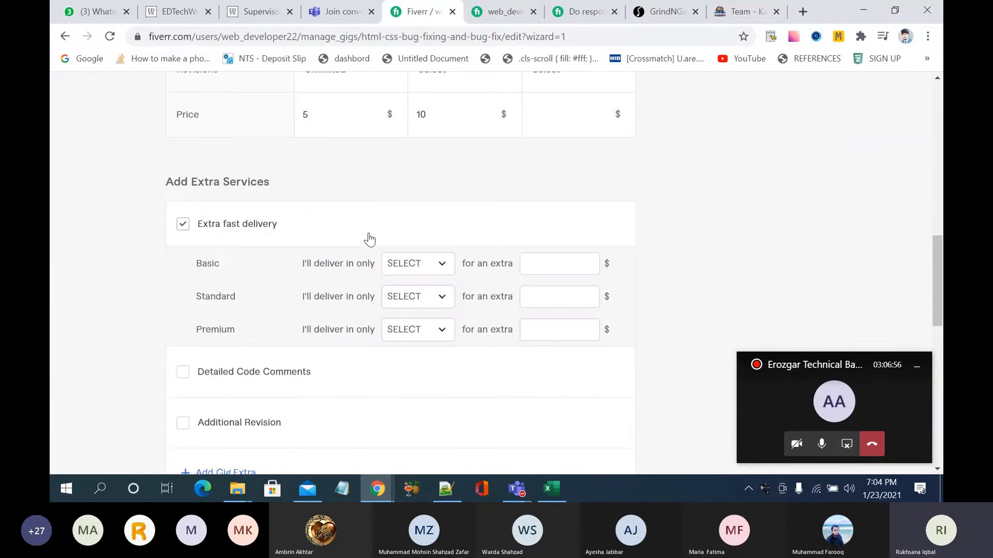
{"action": "left_click", "coordinate": [442, 264]}
{"action": "left_click", "coordinate": [468, 219]}
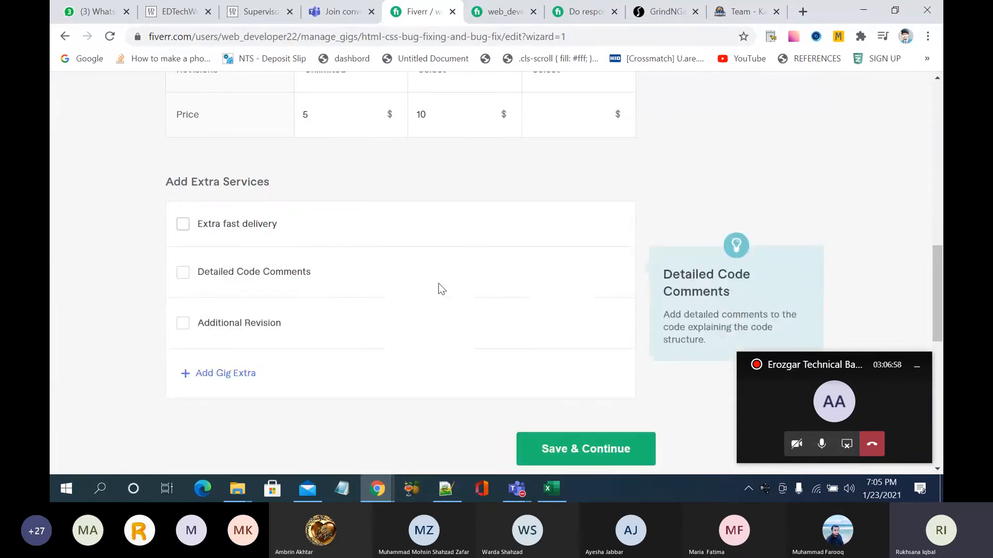
{"action": "left_click", "coordinate": [203, 226]}
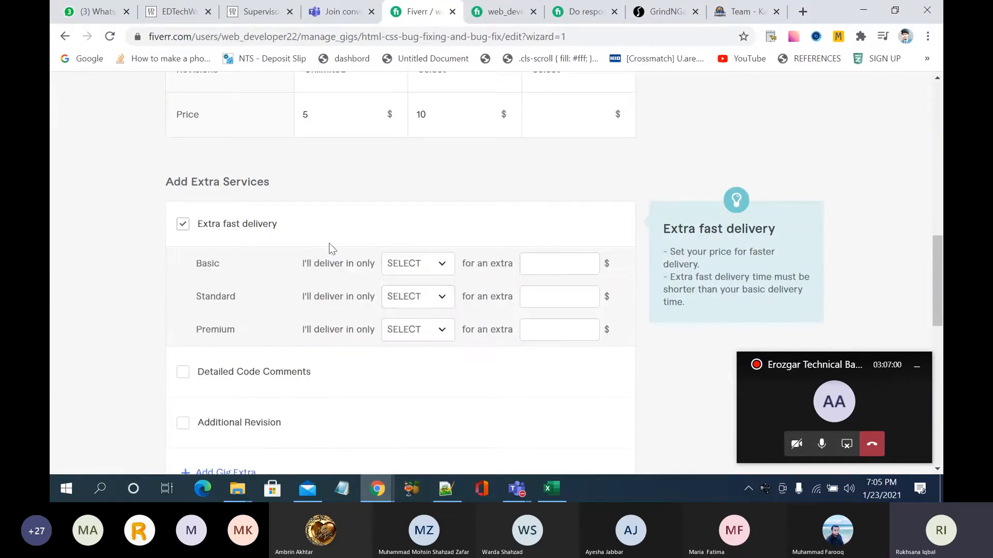
Step: Offer extra fast delivery for the Standard package in 2 days for an extra $5
{"action": "left_click", "coordinate": [423, 305]}
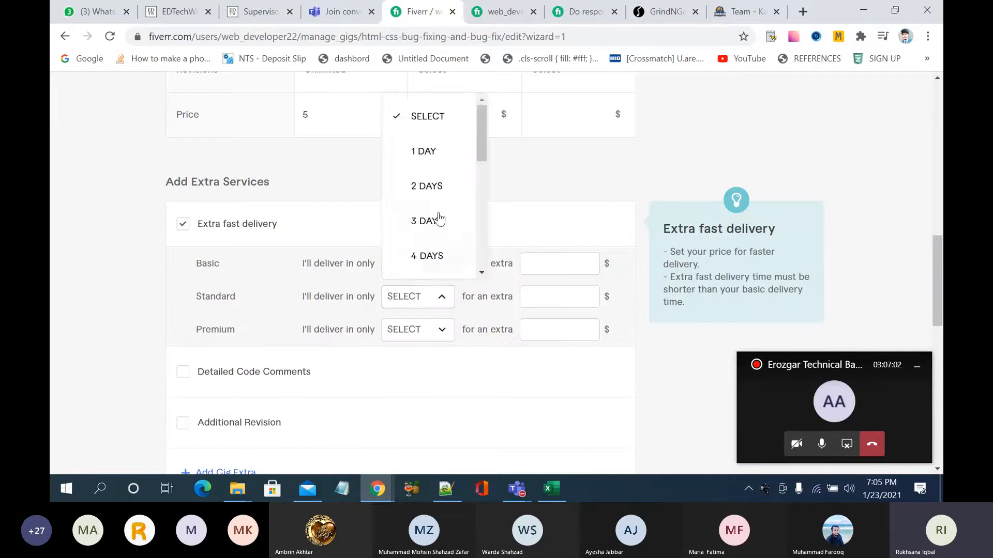
{"action": "left_click", "coordinate": [449, 189]}
{"action": "left_click", "coordinate": [559, 297]}
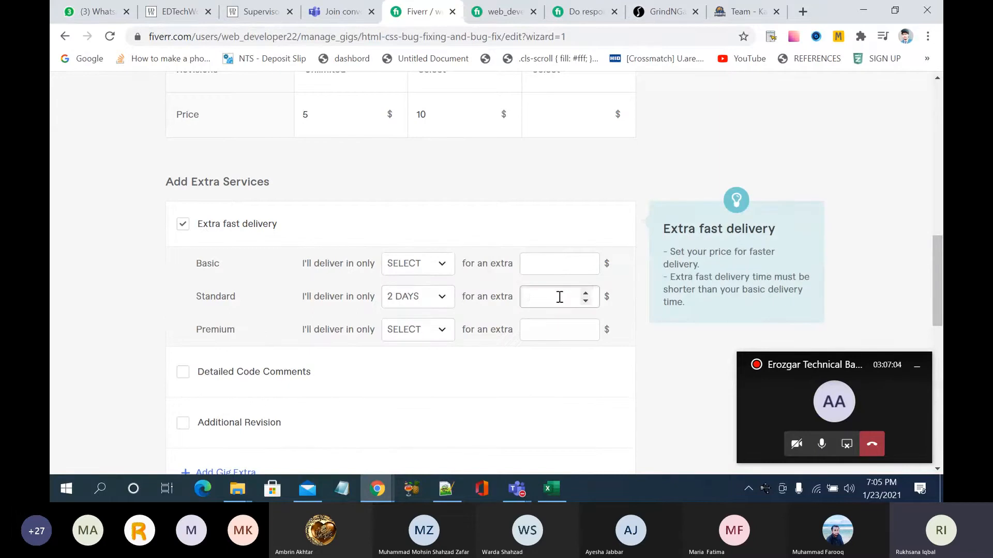
{"action": "type", "text": "5"}
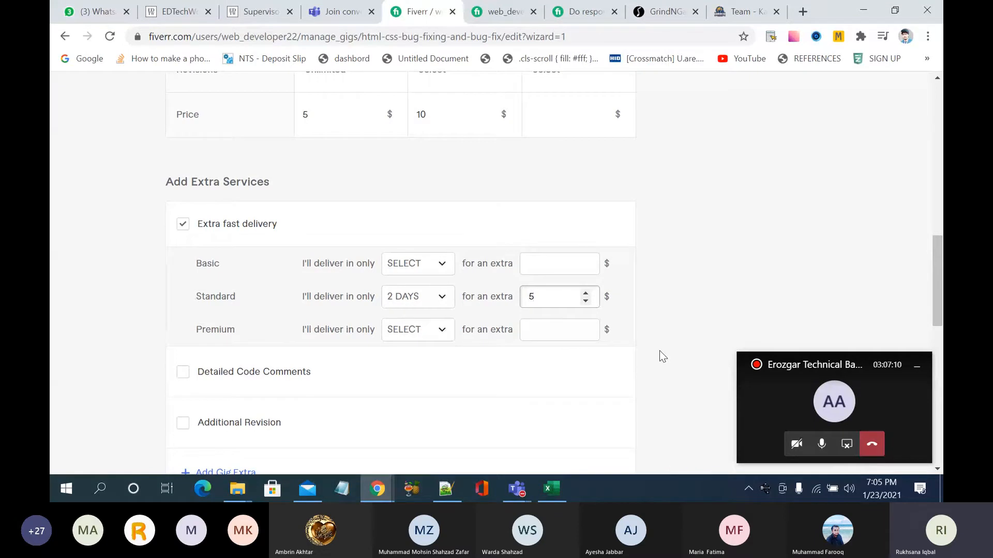
Step: Offer extra fast delivery for the Premium package in 3 days for an extra $10
{"action": "scroll", "coordinate": [660, 351], "scroll_direction": "down", "scroll_amount": 2}
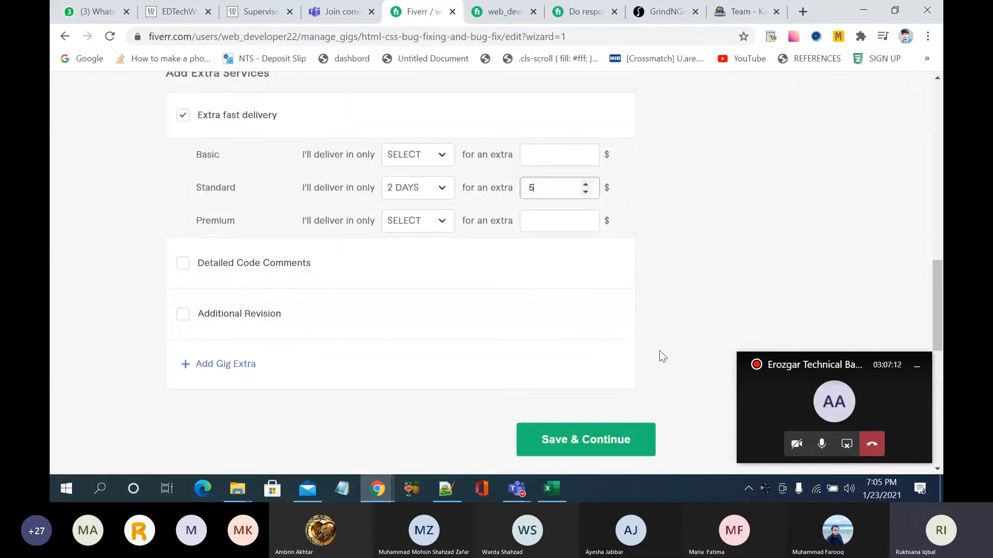
{"action": "left_click", "coordinate": [422, 230]}
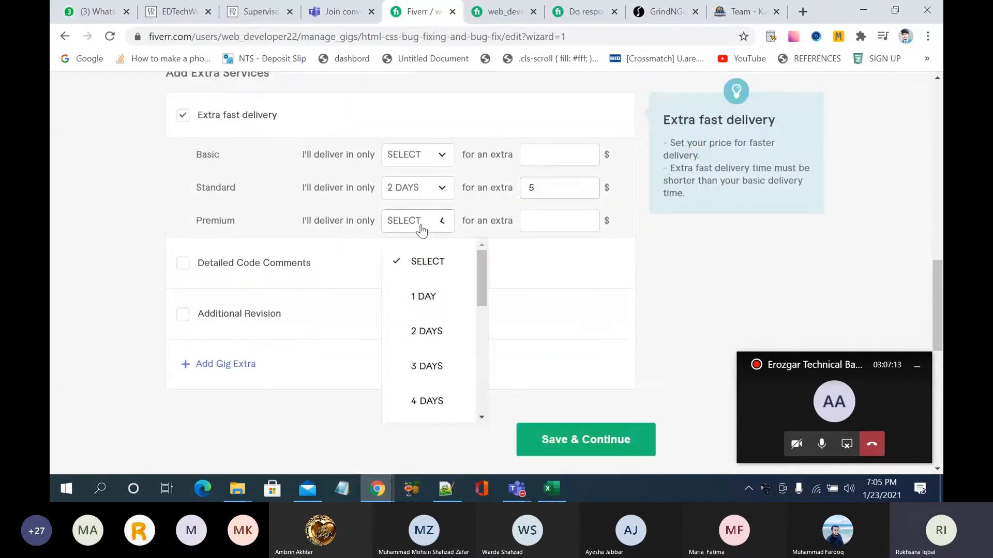
{"action": "left_click", "coordinate": [429, 368]}
{"action": "left_click", "coordinate": [538, 222]}
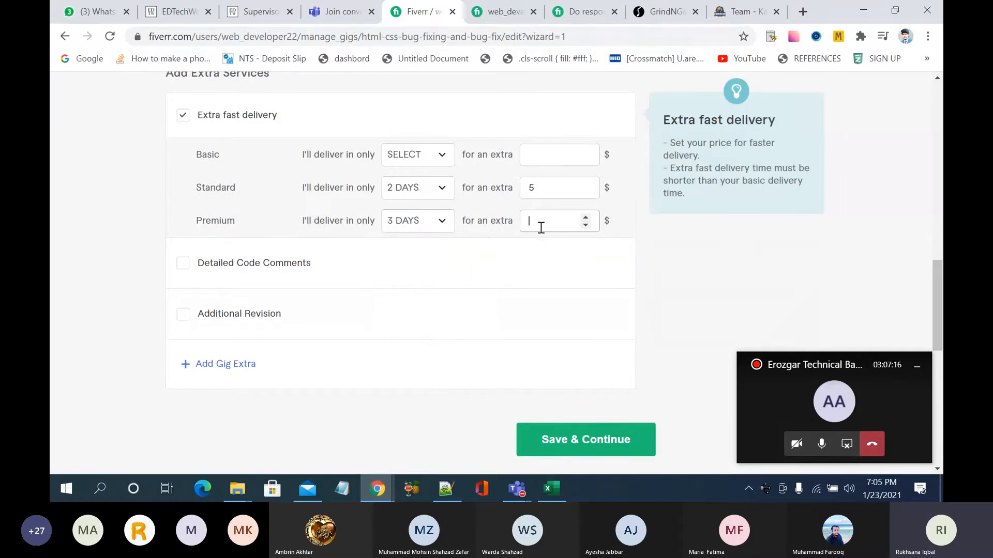
{"action": "type", "text": "20"}
{"action": "key", "text": "BackSpace"}
{"action": "key", "text": "BackSpace"}
{"action": "type", "text": "10"}
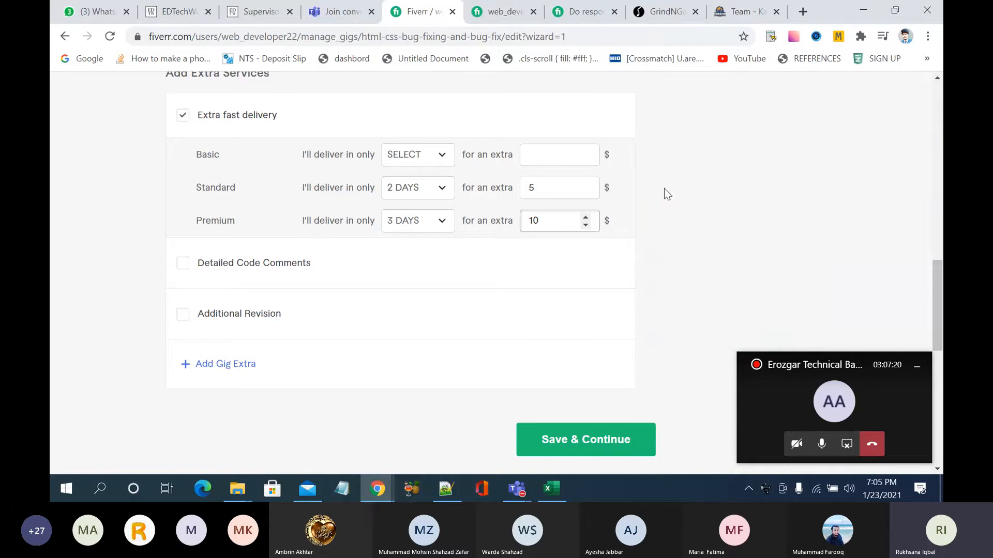
{"action": "left_click", "coordinate": [664, 188]}
{"action": "scroll", "coordinate": [512, 298], "scroll_direction": "down", "scroll_amount": 2}
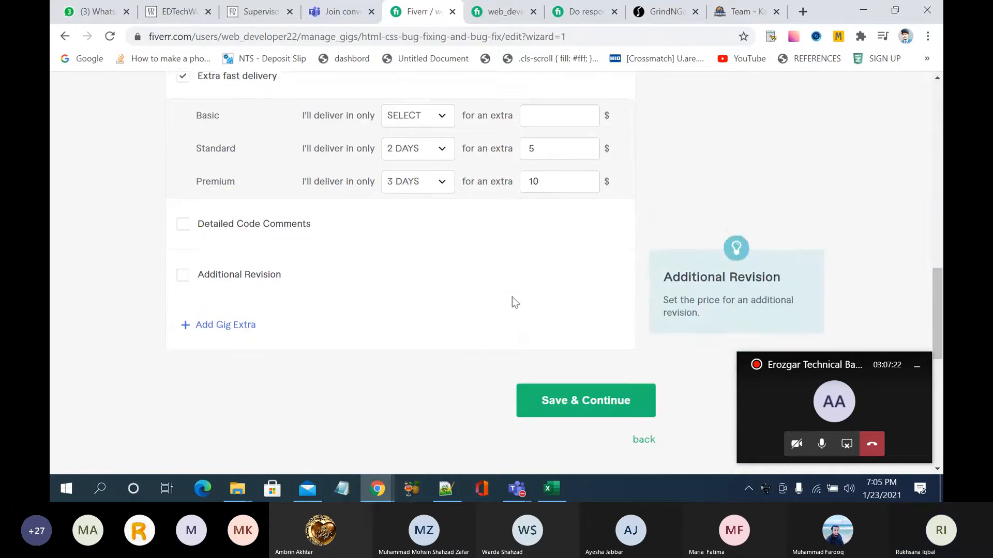
{"action": "left_click", "coordinate": [183, 195]}
{"action": "left_click", "coordinate": [183, 196]}
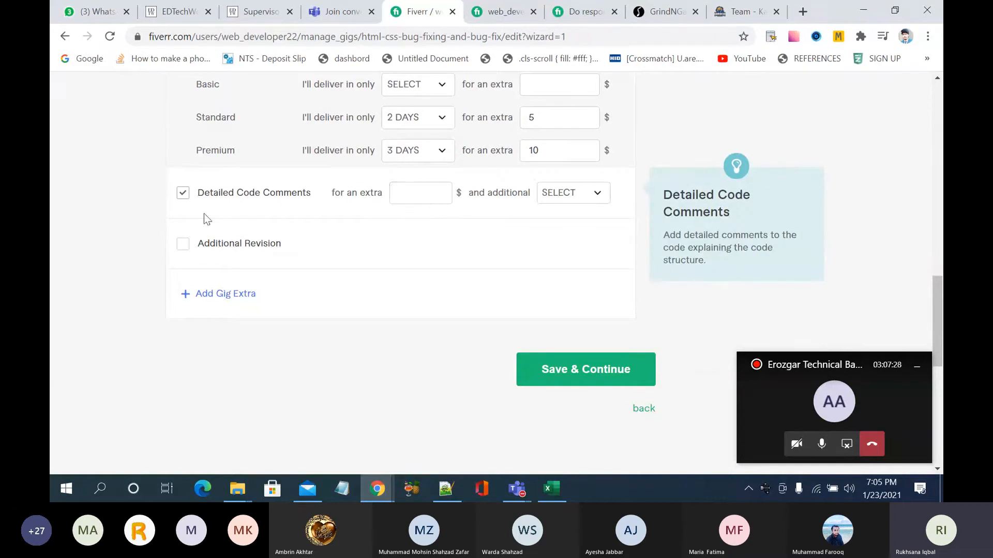
{"action": "left_click", "coordinate": [185, 197]}
Step: Set the revisions of the Standard and Premium packages to Unlimited
{"action": "scroll", "coordinate": [350, 290], "scroll_direction": "up", "scroll_amount": 5}
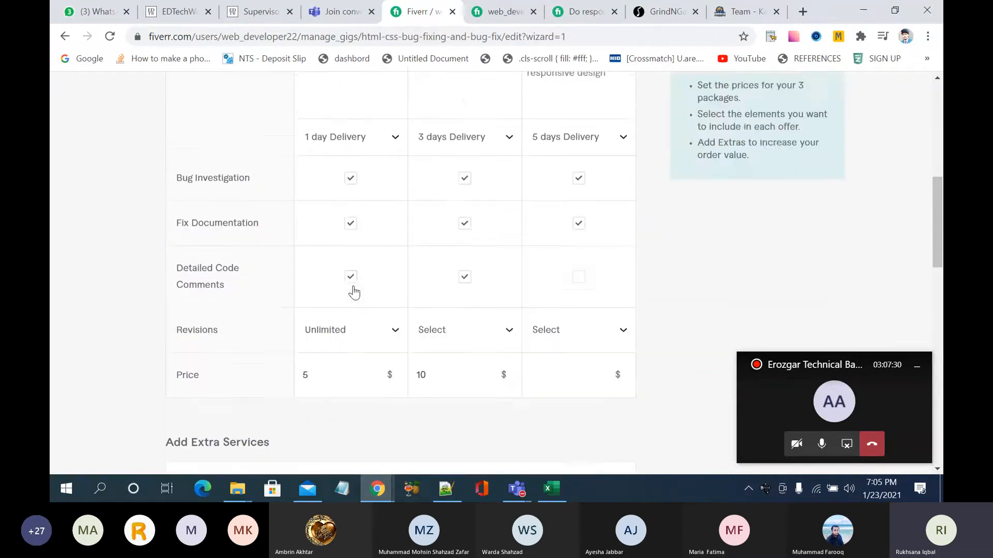
{"action": "scroll", "coordinate": [353, 286], "scroll_direction": "down", "scroll_amount": 1}
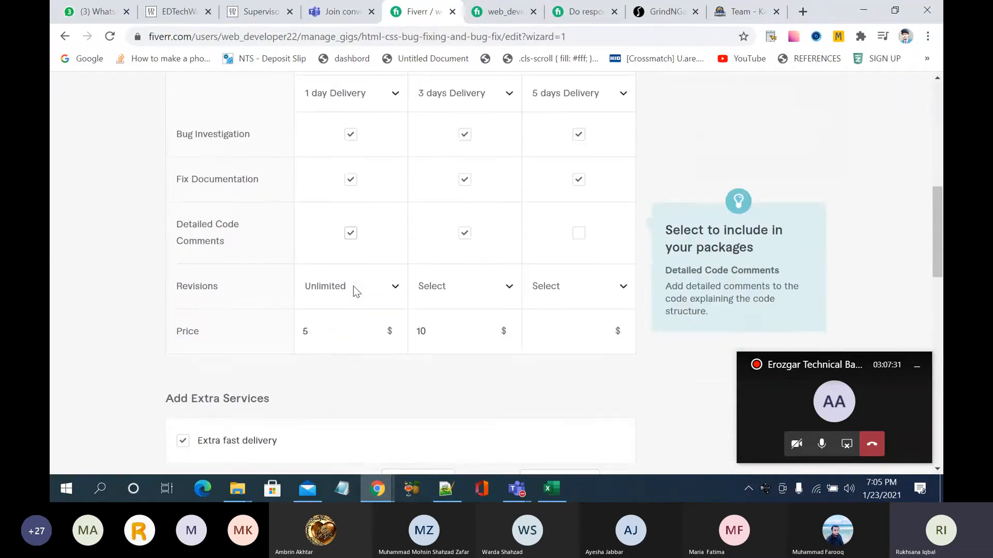
{"action": "left_click", "coordinate": [481, 285]}
{"action": "left_click_drag", "start_coordinate": [515, 136], "coordinate": [515, 246]}
{"action": "left_click", "coordinate": [473, 236]}
{"action": "left_click", "coordinate": [579, 289]}
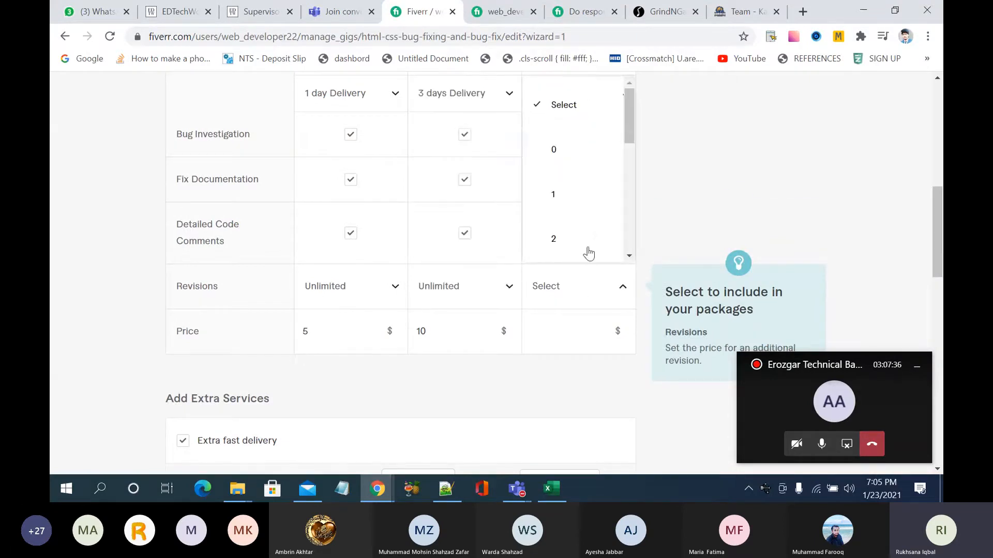
{"action": "scroll", "coordinate": [595, 229], "scroll_direction": "down", "scroll_amount": 5}
{"action": "left_click", "coordinate": [593, 228]}
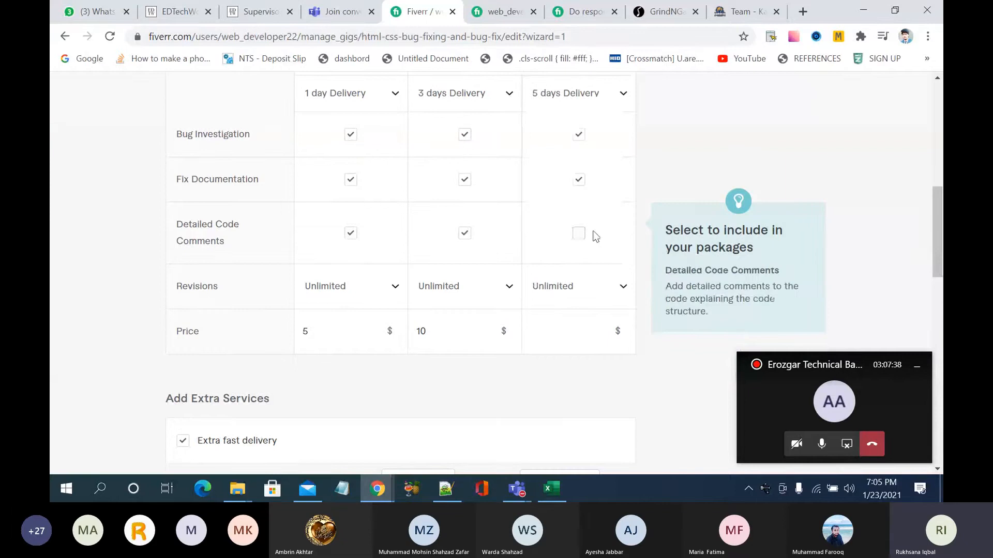
Step: Include Detailed Code Comments in the Premium package and check which extra services are offered
{"action": "left_click", "coordinate": [579, 234]}
{"action": "scroll", "coordinate": [553, 343], "scroll_direction": "down", "scroll_amount": 3}
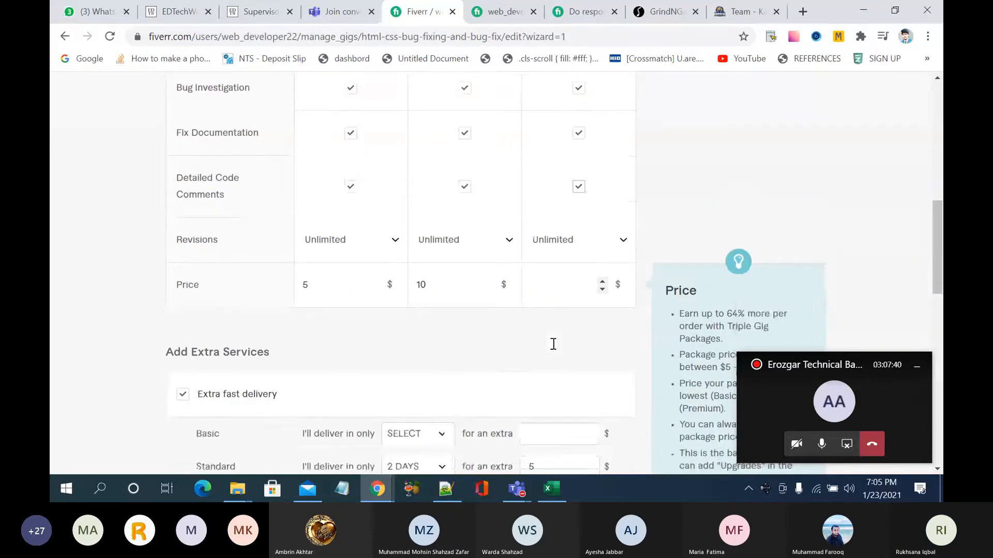
{"action": "scroll", "coordinate": [552, 344], "scroll_direction": "down", "scroll_amount": 2}
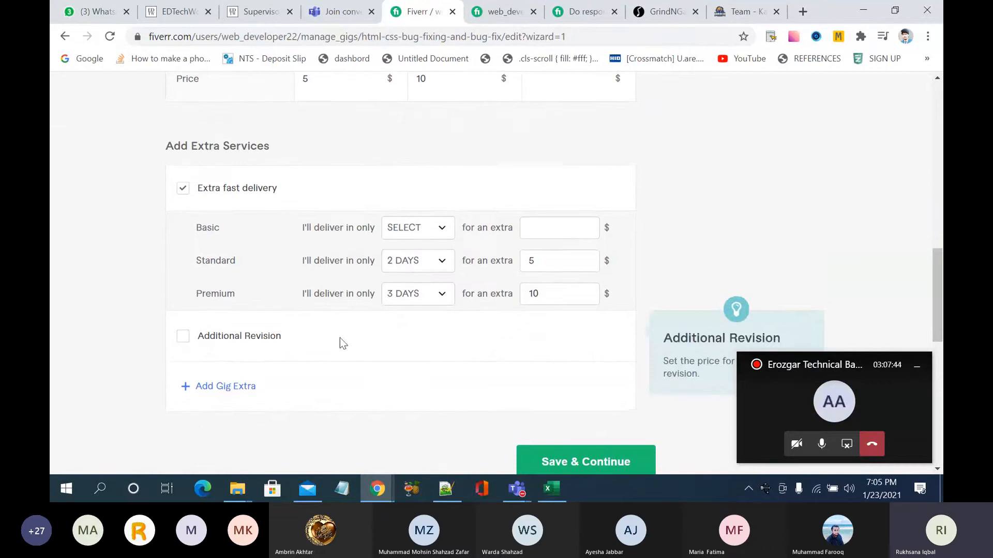
{"action": "scroll", "coordinate": [340, 337], "scroll_direction": "up", "scroll_amount": 5}
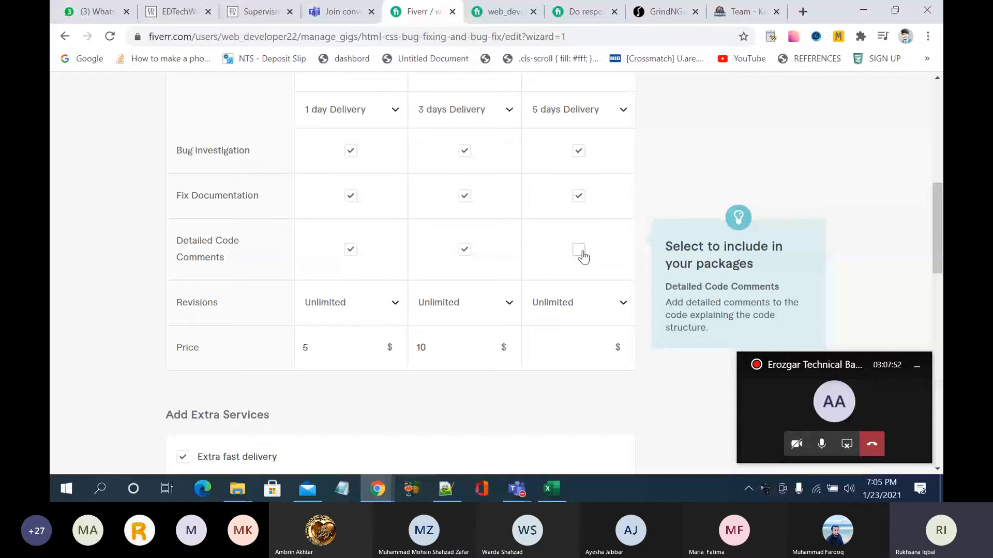
{"action": "left_click", "coordinate": [579, 250]}
Step: Set the Premium package's price to $15
{"action": "scroll", "coordinate": [574, 253], "scroll_direction": "down", "scroll_amount": 2}
{"action": "left_click", "coordinate": [571, 247]}
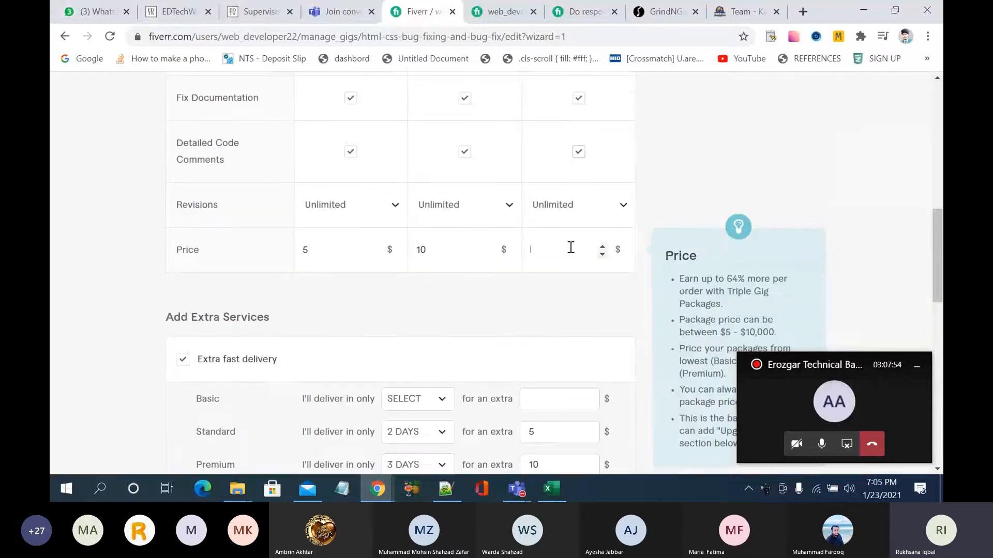
{"action": "type", "text": "15"}
{"action": "scroll", "coordinate": [576, 295], "scroll_direction": "down", "scroll_amount": 4}
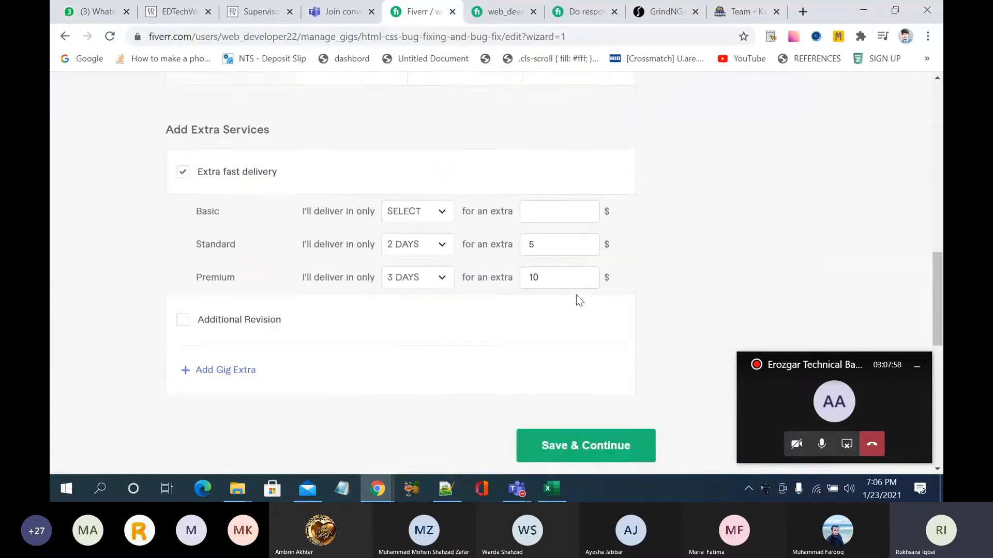
{"action": "left_click", "coordinate": [558, 258]}
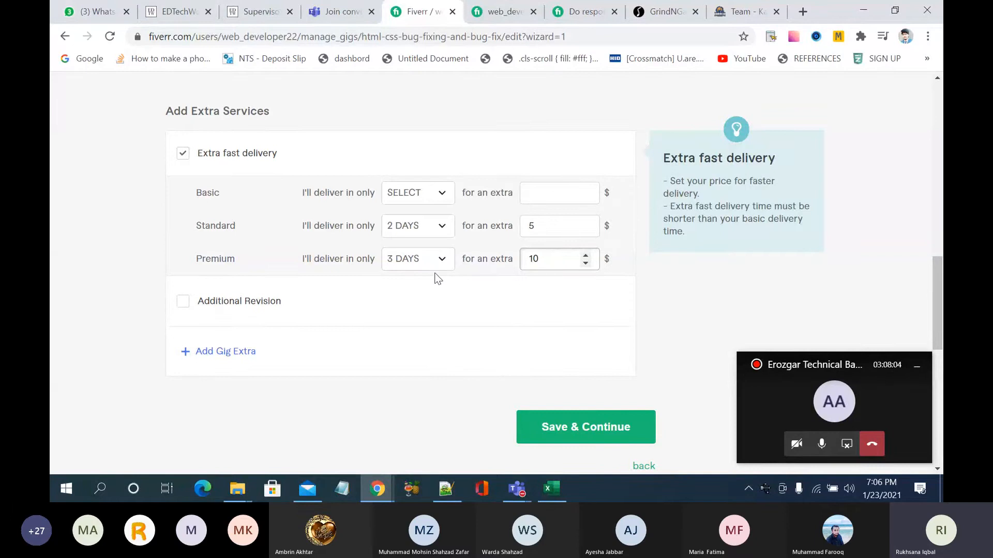
{"action": "scroll", "coordinate": [437, 279], "scroll_direction": "down", "scroll_amount": 1}
{"action": "scroll", "coordinate": [506, 286], "scroll_direction": "down", "scroll_amount": 2}
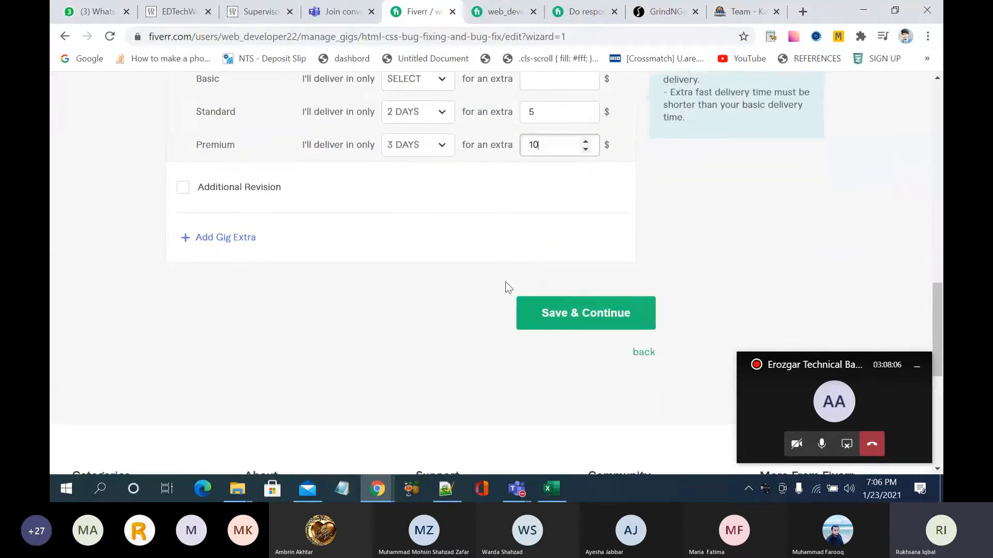
Step: Save the package pricing, continue to the Description & FAQ stage and start editing the gig description
{"action": "left_click", "coordinate": [551, 317]}
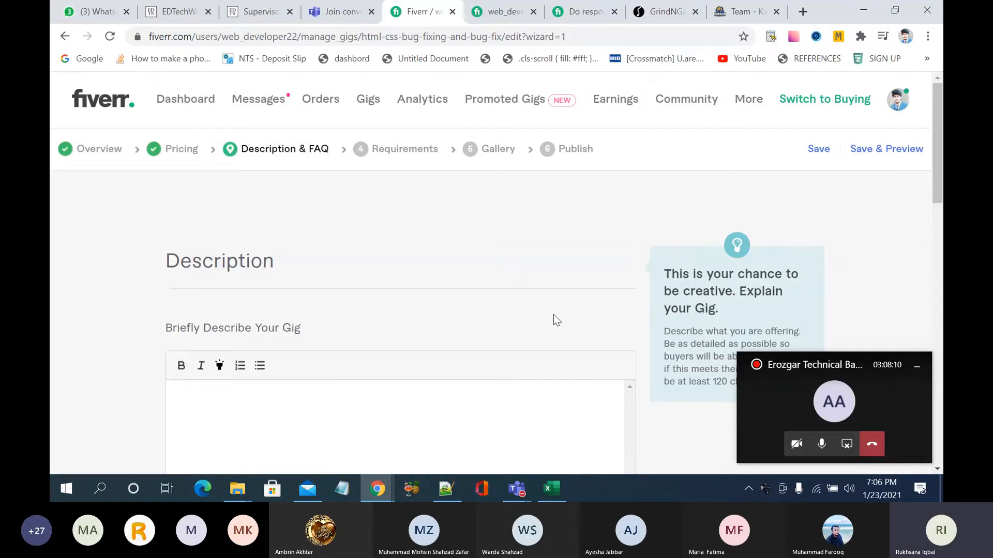
{"action": "scroll", "coordinate": [433, 308], "scroll_direction": "down", "scroll_amount": 3}
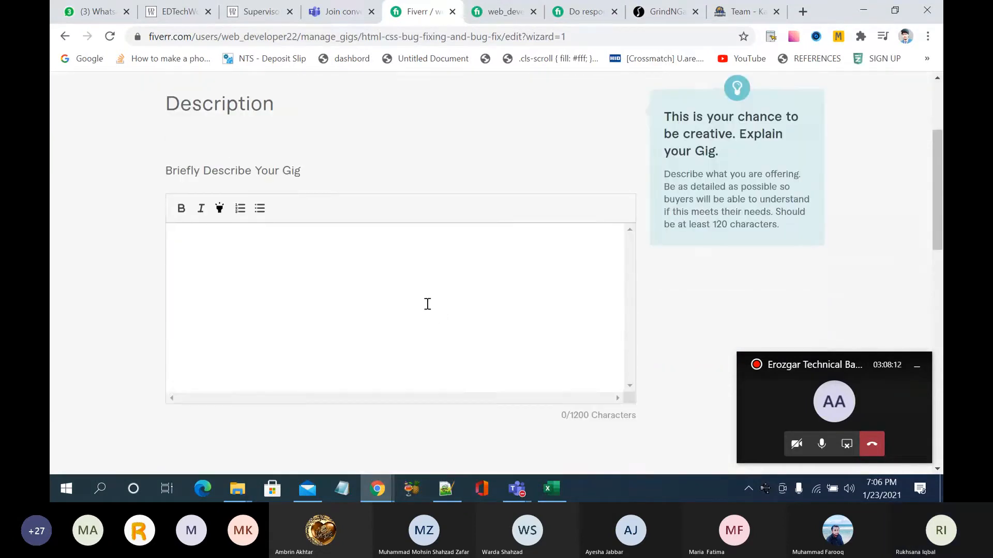
{"action": "left_click", "coordinate": [390, 278]}
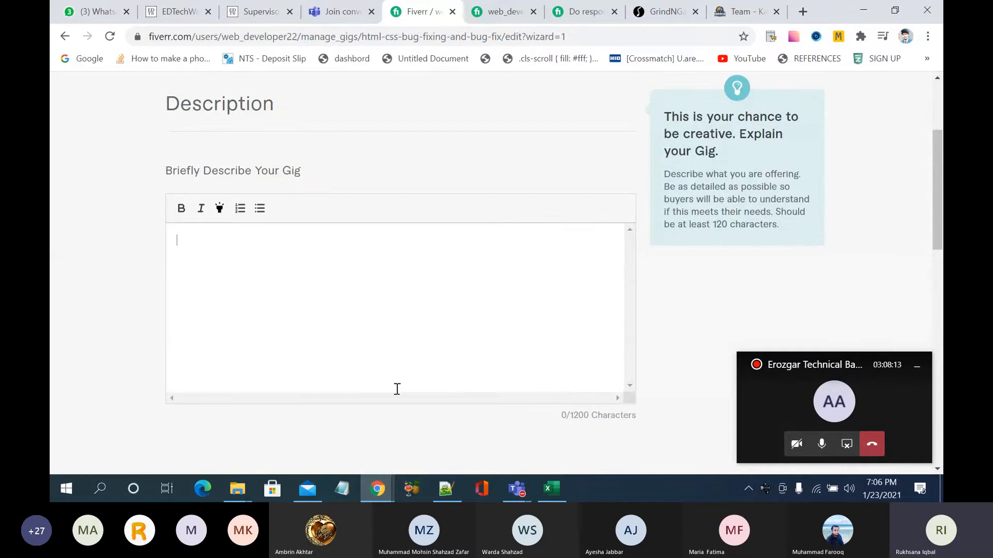
Step: Switch to the incognito browser window and read the description of the competing gig on web development and html, css and jquery issues
{"action": "key", "text": "alt+Tab"}
{"action": "left_click", "coordinate": [476, 11]}
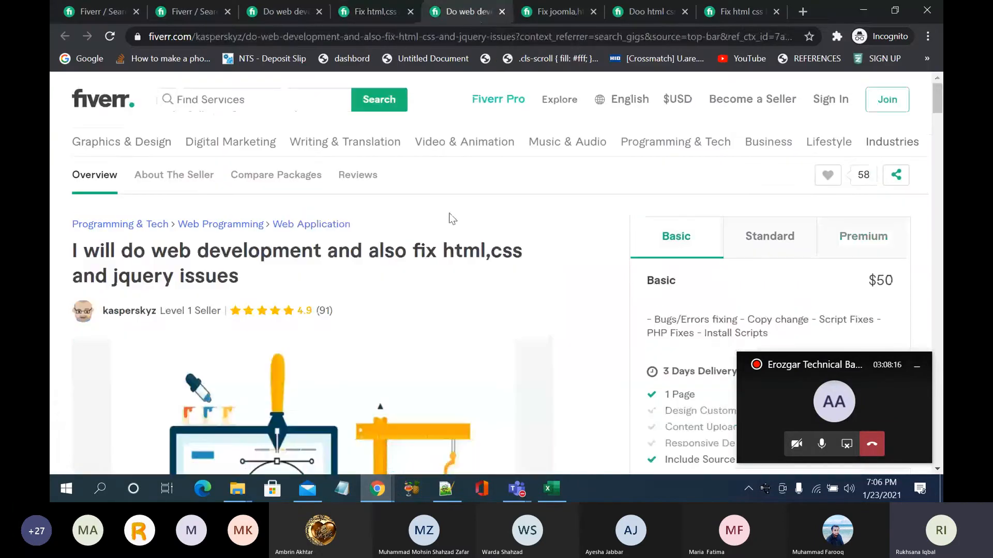
{"action": "scroll", "coordinate": [449, 220], "scroll_direction": "down", "scroll_amount": 8}
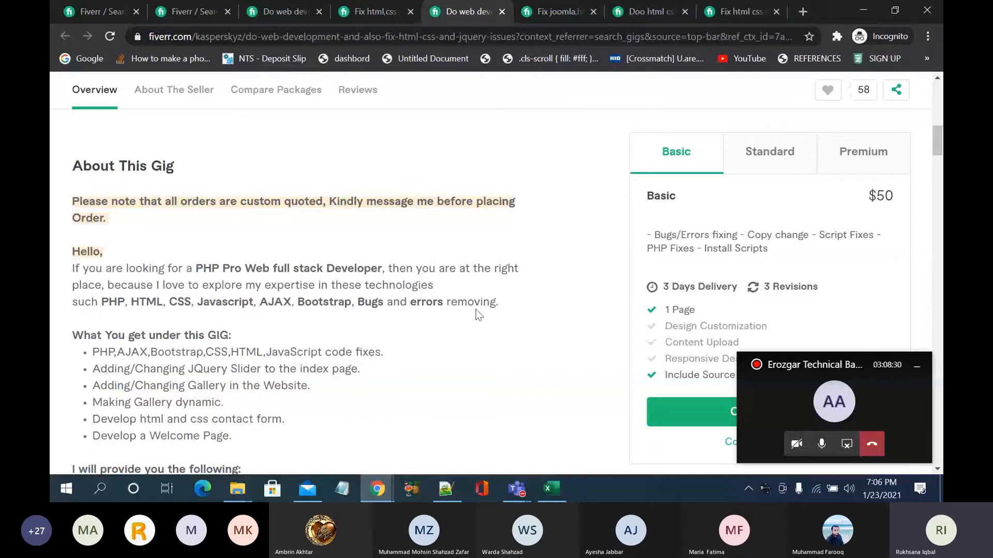
{"action": "scroll", "coordinate": [478, 314], "scroll_direction": "down", "scroll_amount": 1}
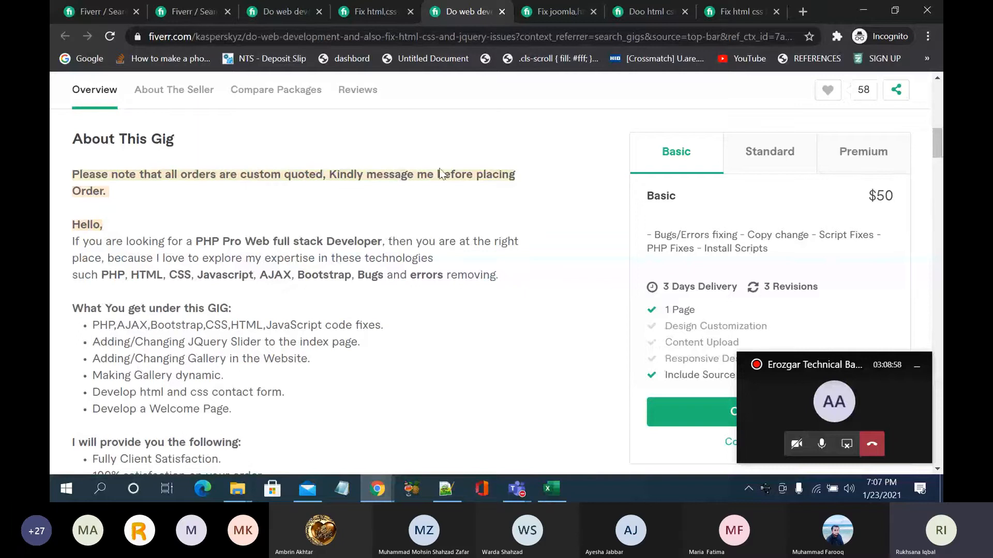
{"action": "left_click", "coordinate": [917, 365]}
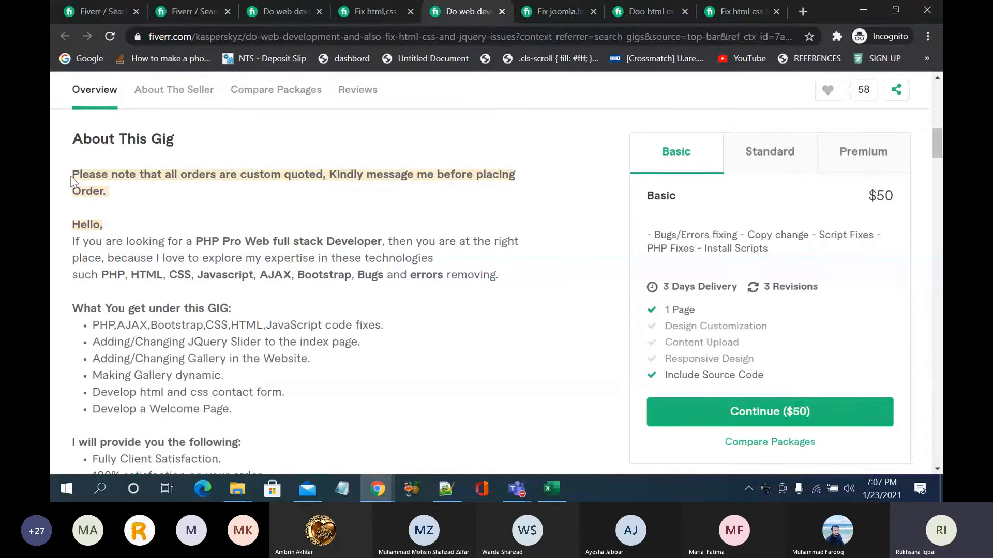
{"action": "left_click_drag", "start_coordinate": [73, 181], "coordinate": [252, 282]}
{"action": "left_click", "coordinate": [252, 282]}
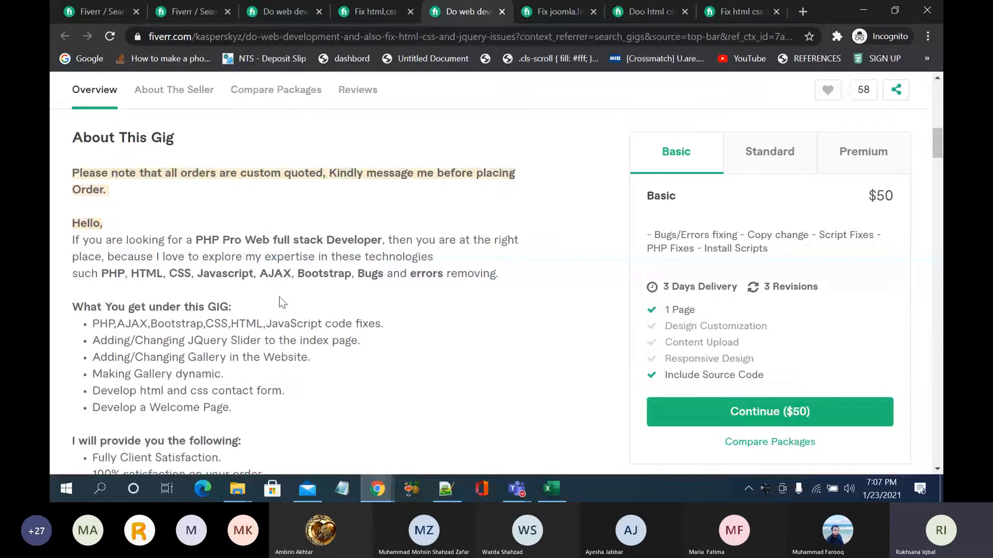
{"action": "scroll", "coordinate": [279, 298], "scroll_direction": "down", "scroll_amount": 1}
{"action": "scroll", "coordinate": [279, 303], "scroll_direction": "down", "scroll_amount": 1}
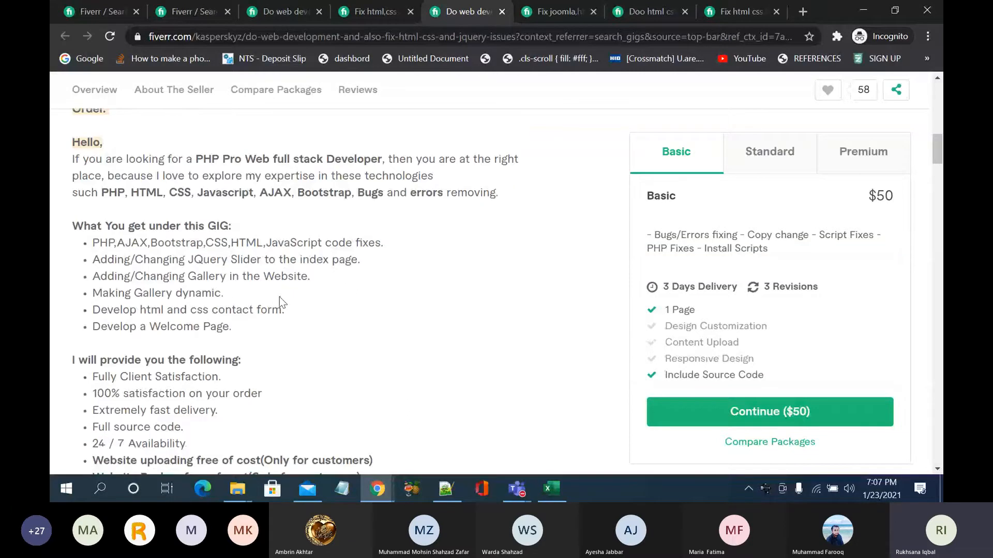
{"action": "scroll", "coordinate": [279, 297], "scroll_direction": "down", "scroll_amount": 1}
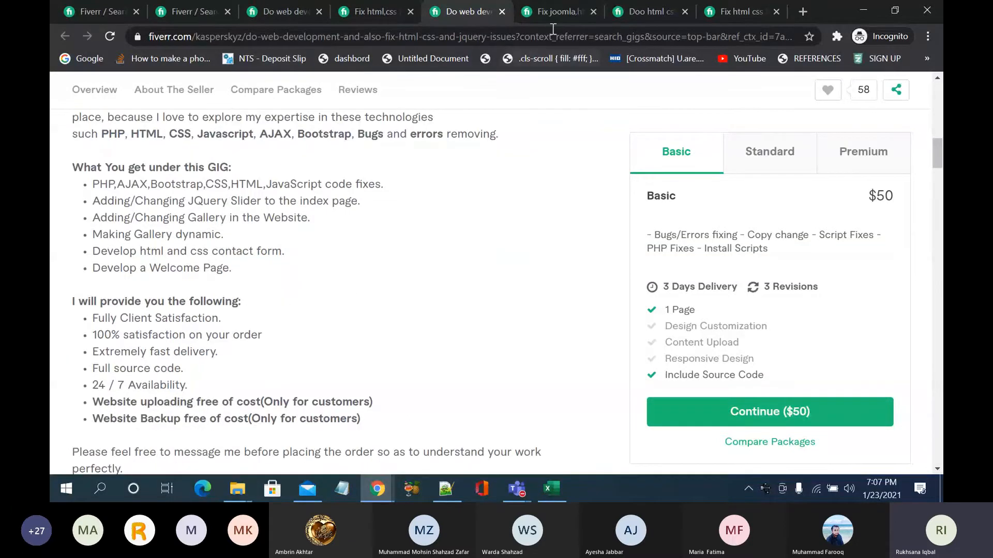
Step: Read the About This Gig section of the competing gig on HTML CSS bug fixing with responsive, including its bug list and hiring reasons
{"action": "left_click", "coordinate": [566, 11]}
{"action": "left_click", "coordinate": [634, 12]}
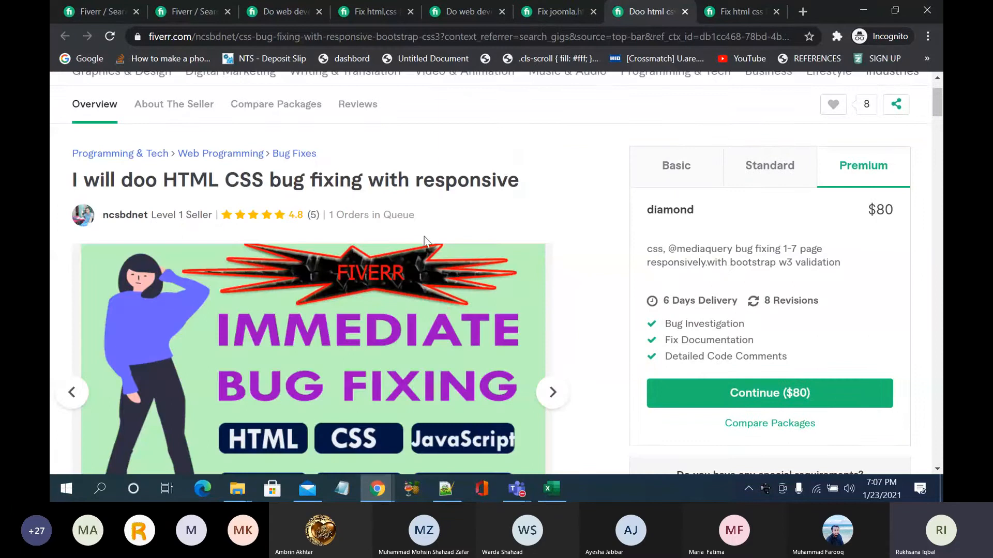
{"action": "scroll", "coordinate": [424, 237], "scroll_direction": "down", "scroll_amount": 5}
{"action": "scroll", "coordinate": [424, 237], "scroll_direction": "down", "scroll_amount": 4}
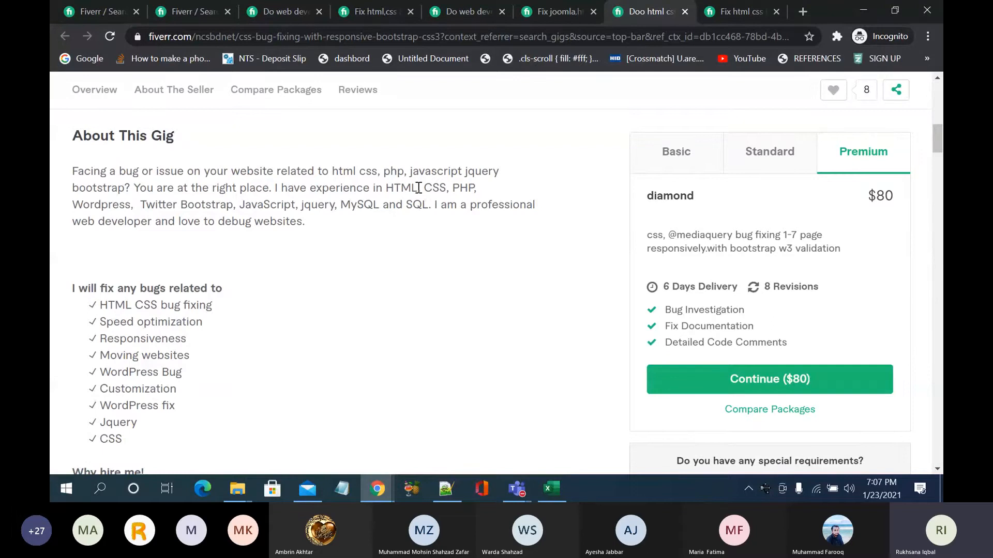
{"action": "left_click_drag", "start_coordinate": [447, 189], "coordinate": [379, 192]}
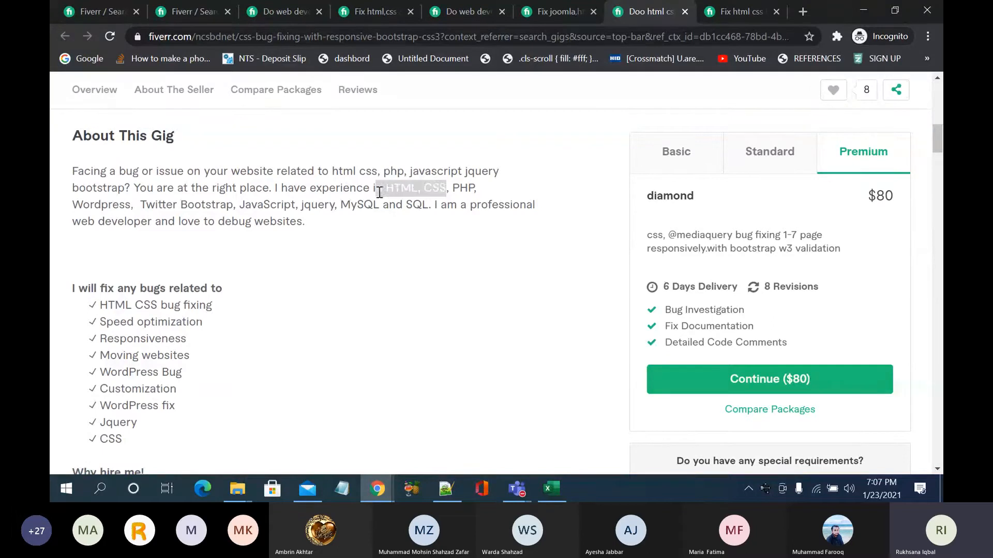
{"action": "left_click", "coordinate": [405, 240]}
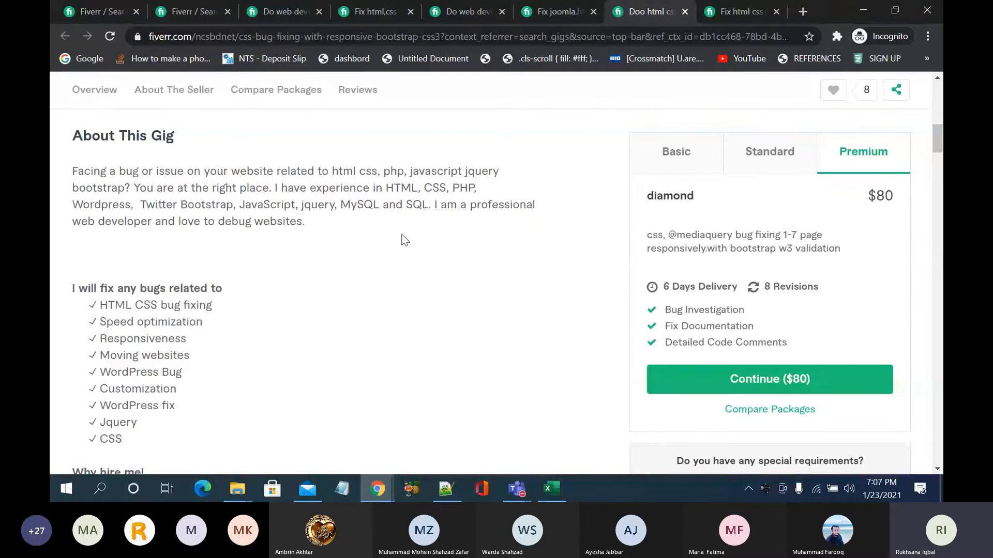
{"action": "scroll", "coordinate": [361, 253], "scroll_direction": "down", "scroll_amount": 1}
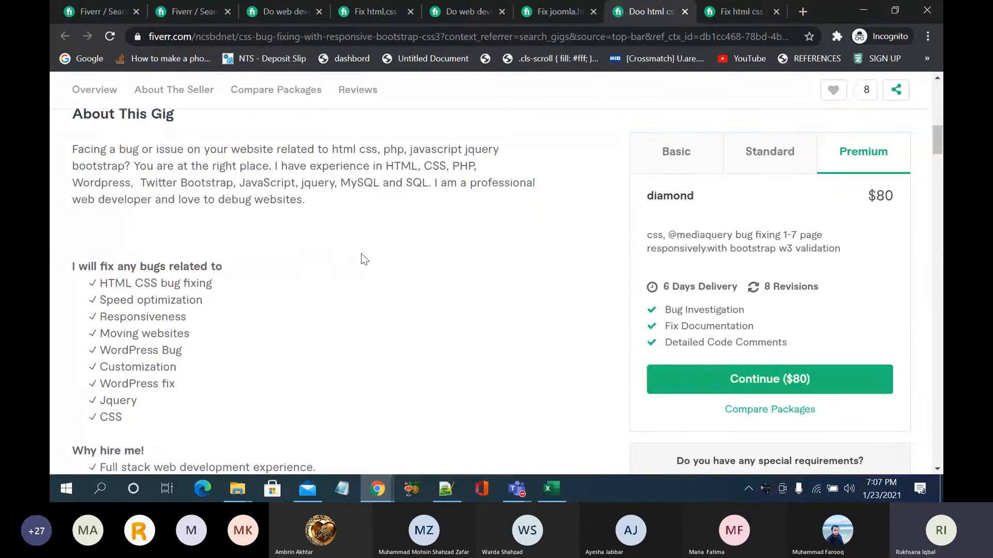
{"action": "scroll", "coordinate": [361, 260], "scroll_direction": "down", "scroll_amount": 1}
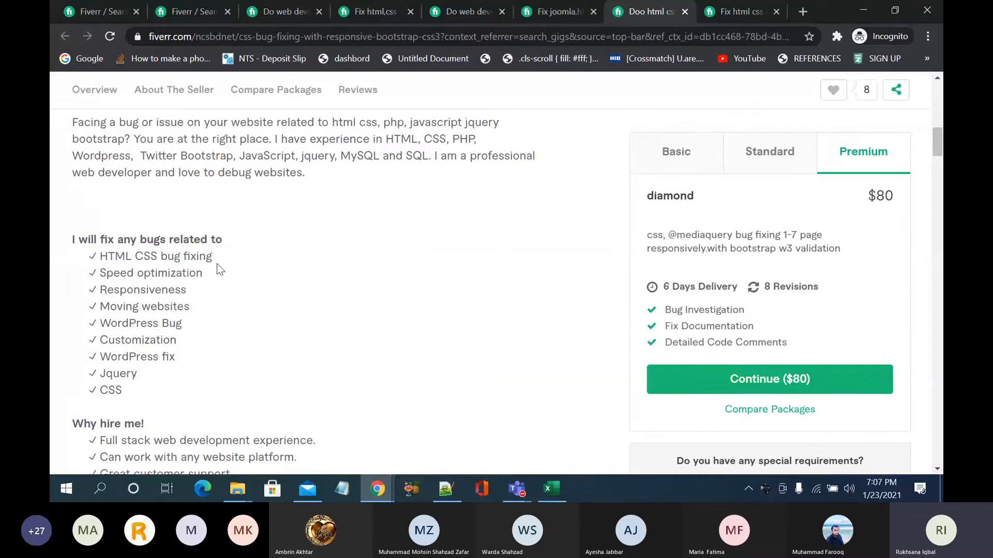
{"action": "scroll", "coordinate": [220, 269], "scroll_direction": "down", "scroll_amount": 1}
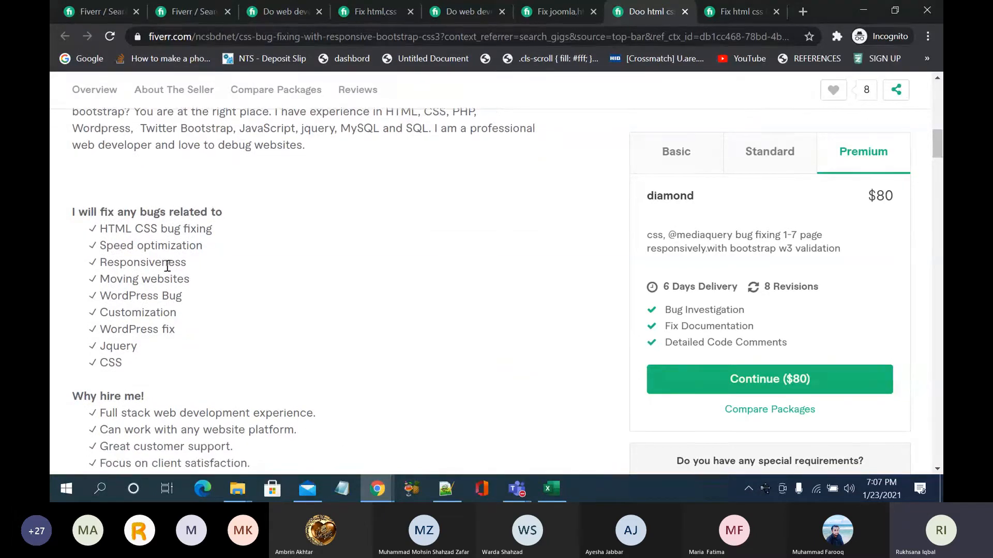
{"action": "scroll", "coordinate": [186, 291], "scroll_direction": "down", "scroll_amount": 3}
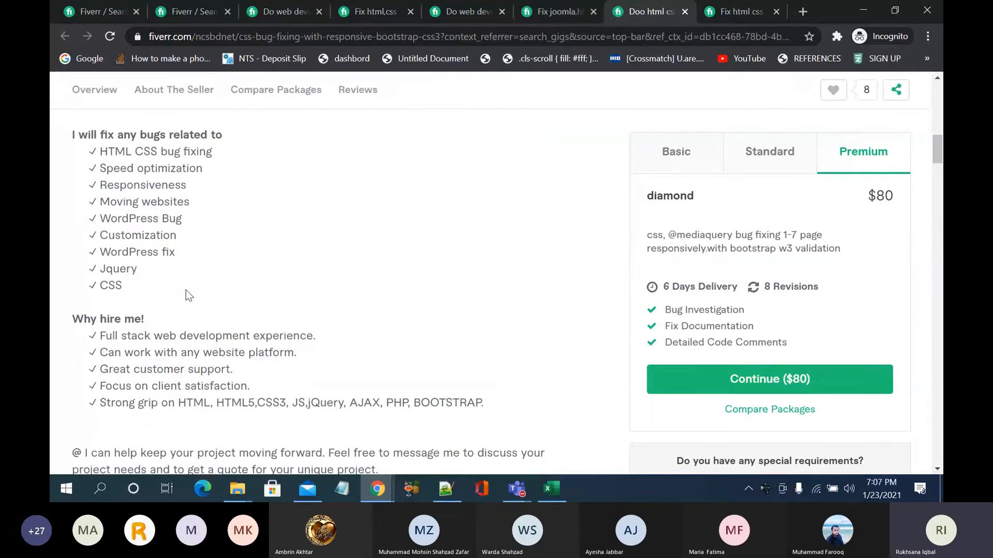
{"action": "scroll", "coordinate": [186, 295], "scroll_direction": "down", "scroll_amount": 2}
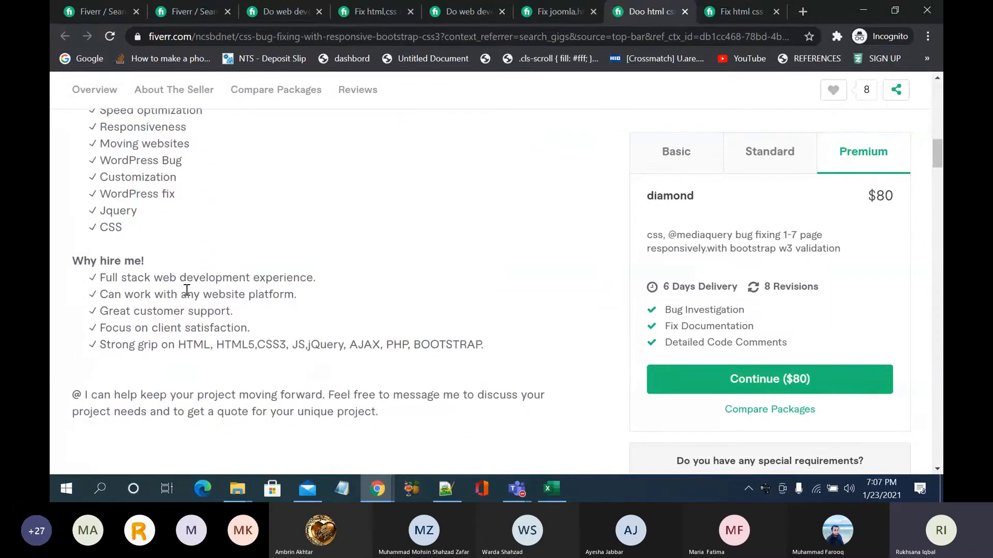
{"action": "scroll", "coordinate": [187, 292], "scroll_direction": "down", "scroll_amount": 2}
{"action": "scroll", "coordinate": [188, 290], "scroll_direction": "up", "scroll_amount": 1}
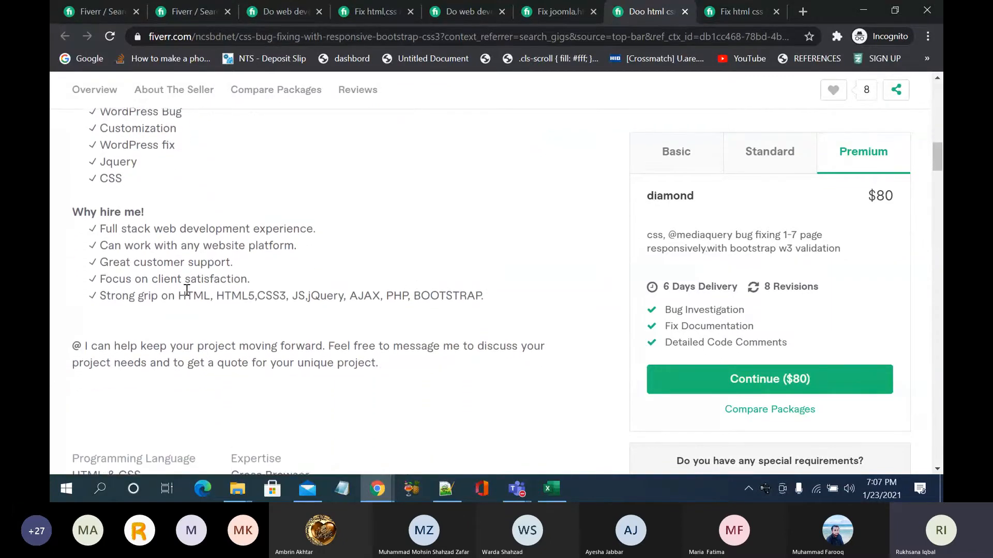
Step: Examine the description of the competing gig that fixes joomla, html, css, wordpress, java script and php issues, from greeting to closing
{"action": "left_click", "coordinate": [550, 16]}
{"action": "scroll", "coordinate": [346, 338], "scroll_direction": "down", "scroll_amount": 3}
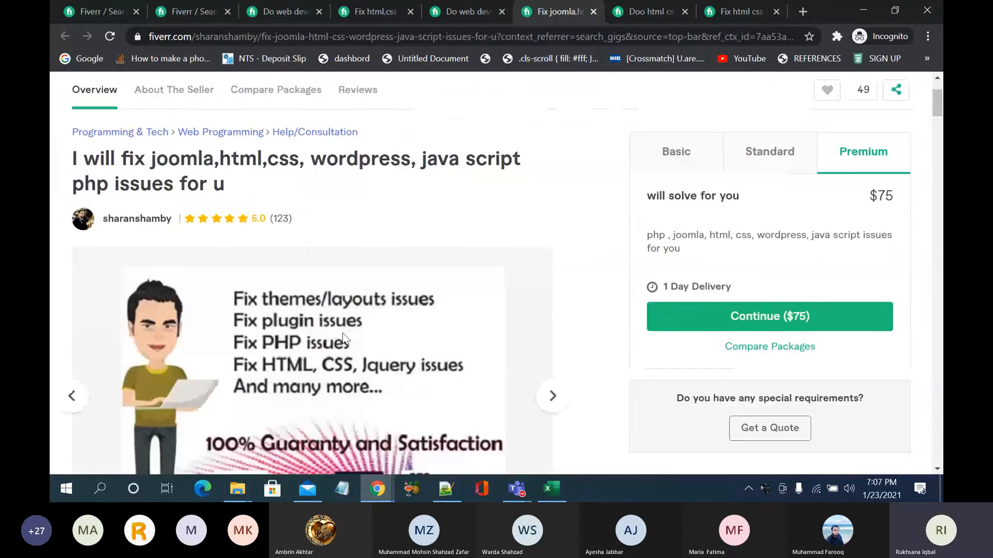
{"action": "scroll", "coordinate": [345, 338], "scroll_direction": "down", "scroll_amount": 1}
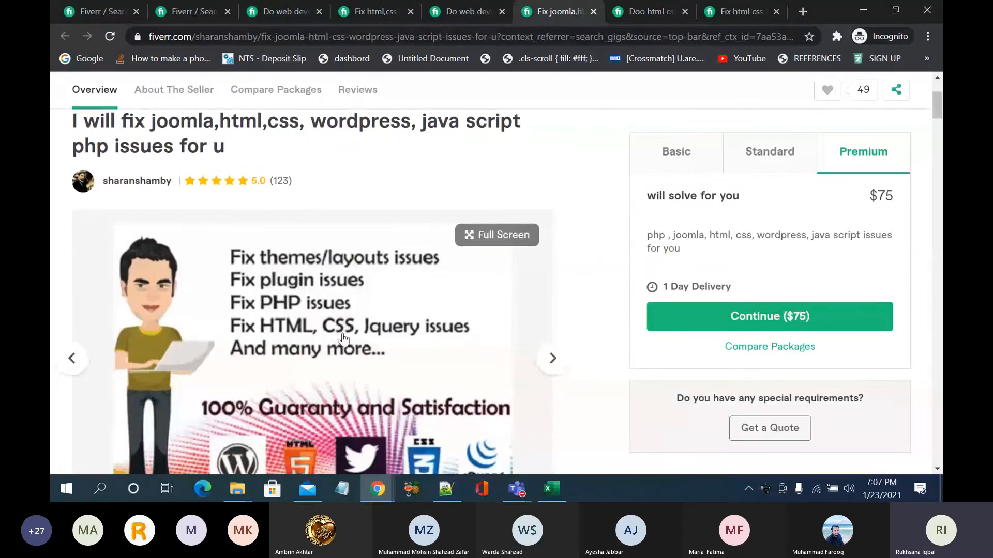
{"action": "scroll", "coordinate": [343, 339], "scroll_direction": "down", "scroll_amount": 5}
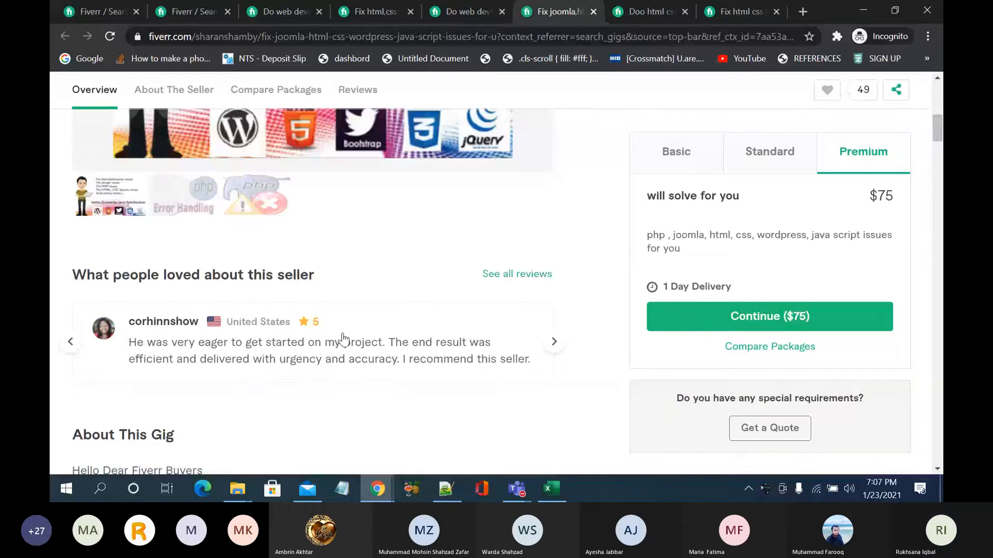
{"action": "scroll", "coordinate": [343, 339], "scroll_direction": "down", "scroll_amount": 4}
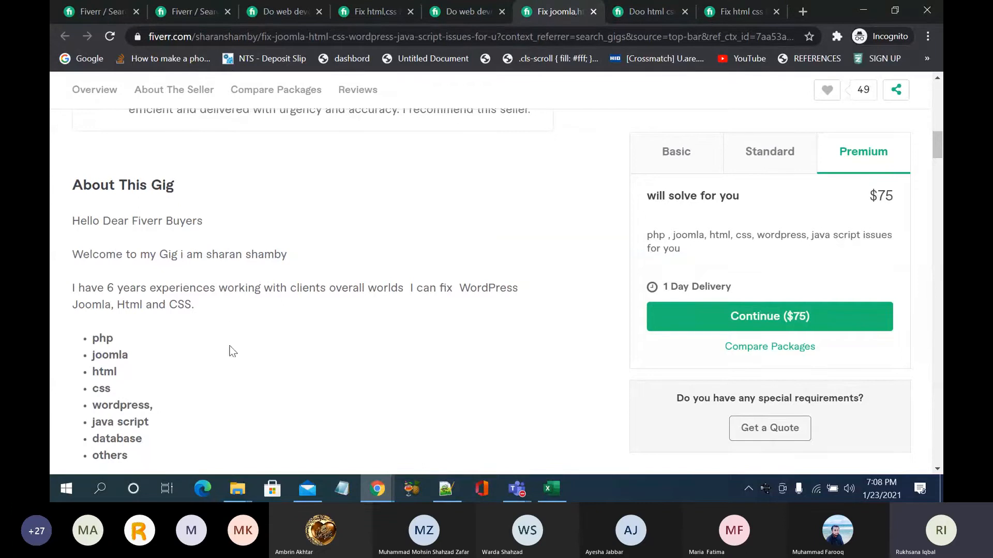
{"action": "scroll", "coordinate": [233, 352], "scroll_direction": "down", "scroll_amount": 1}
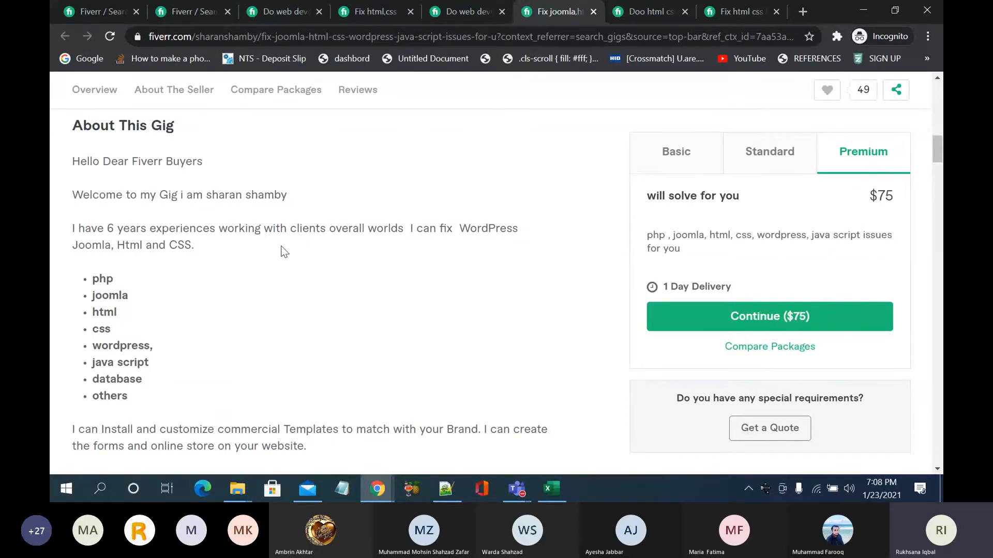
{"action": "scroll", "coordinate": [284, 252], "scroll_direction": "down", "scroll_amount": 3}
{"action": "scroll", "coordinate": [284, 252], "scroll_direction": "up", "scroll_amount": 2}
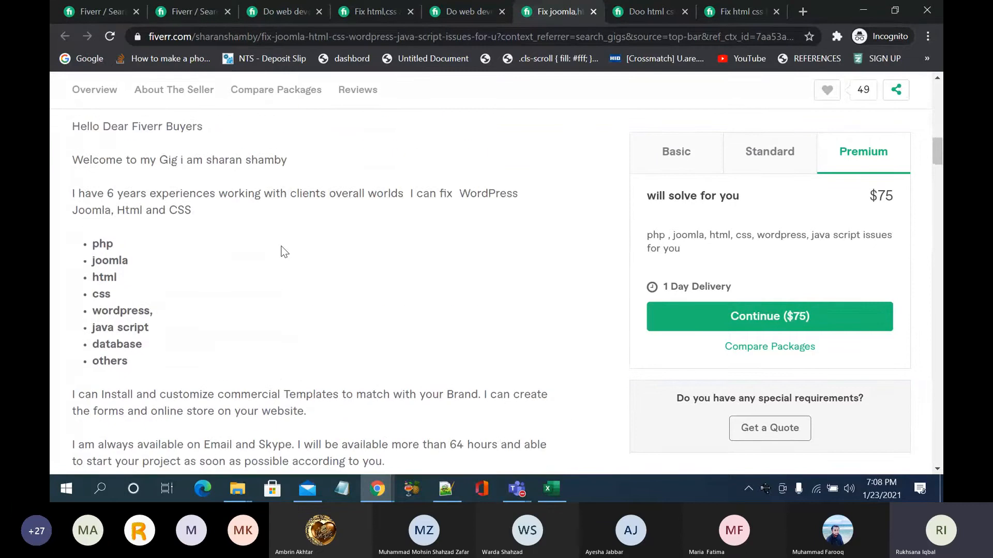
{"action": "scroll", "coordinate": [284, 252], "scroll_direction": "up", "scroll_amount": 1}
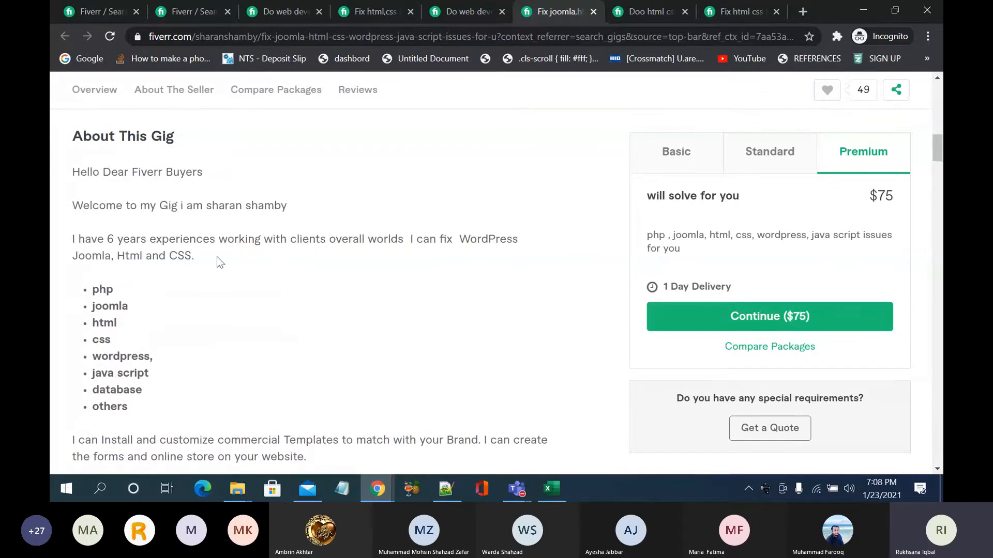
{"action": "scroll", "coordinate": [217, 256], "scroll_direction": "down", "scroll_amount": 4}
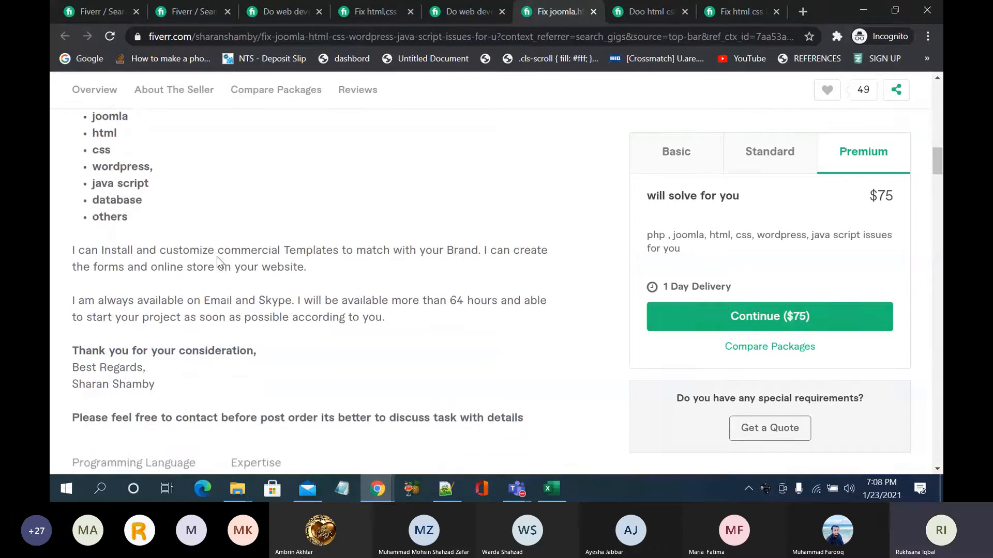
{"action": "scroll", "coordinate": [216, 256], "scroll_direction": "down", "scroll_amount": 2}
{"action": "scroll", "coordinate": [217, 261], "scroll_direction": "up", "scroll_amount": 4}
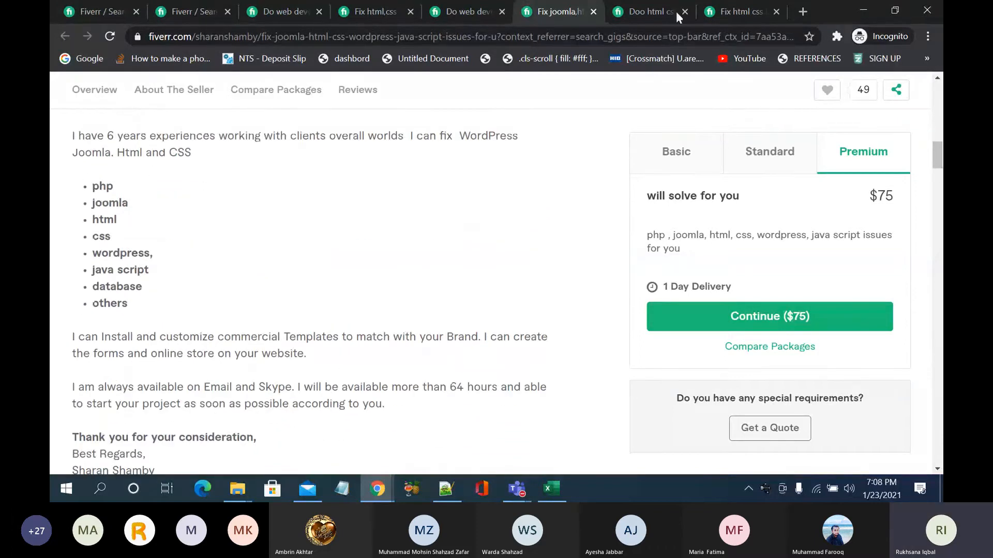
Step: Examine the services, platform expertise, notes and bonus offer in the description of the competing gig on fixing html css website bugs
{"action": "left_click", "coordinate": [644, 13]}
{"action": "scroll", "coordinate": [316, 310], "scroll_direction": "up", "scroll_amount": 3}
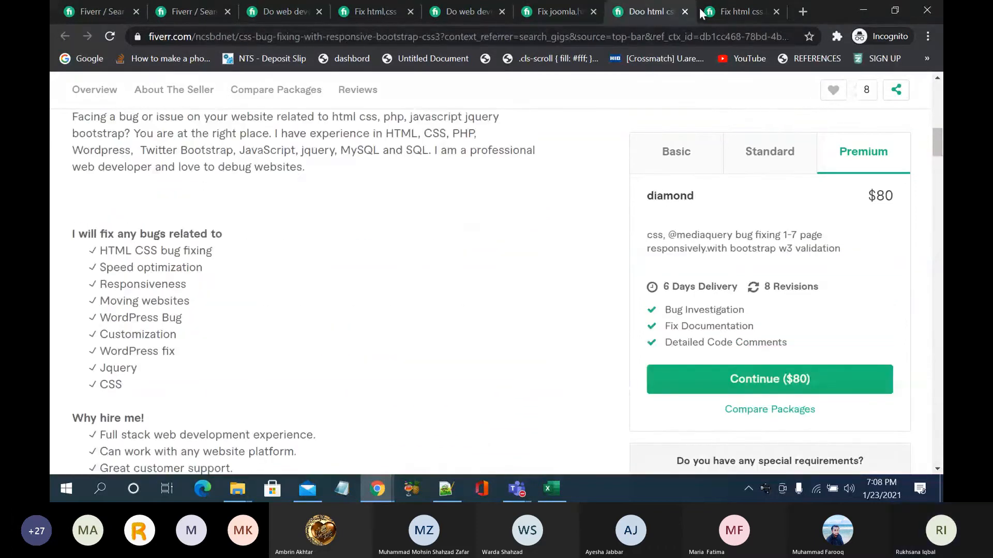
{"action": "key", "text": "ctrl+Tab"}
{"action": "scroll", "coordinate": [315, 345], "scroll_direction": "down", "scroll_amount": 5}
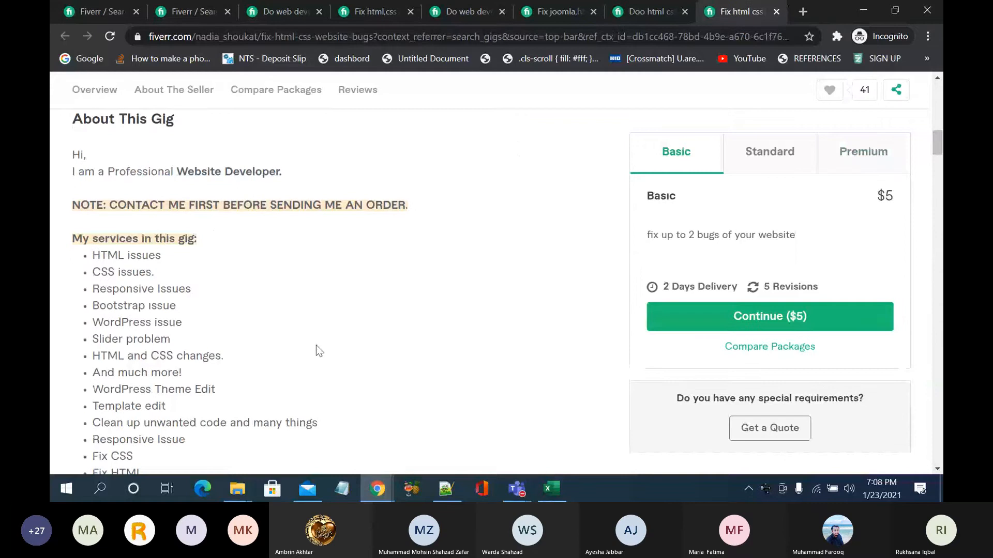
{"action": "scroll", "coordinate": [187, 247], "scroll_direction": "down", "scroll_amount": 1}
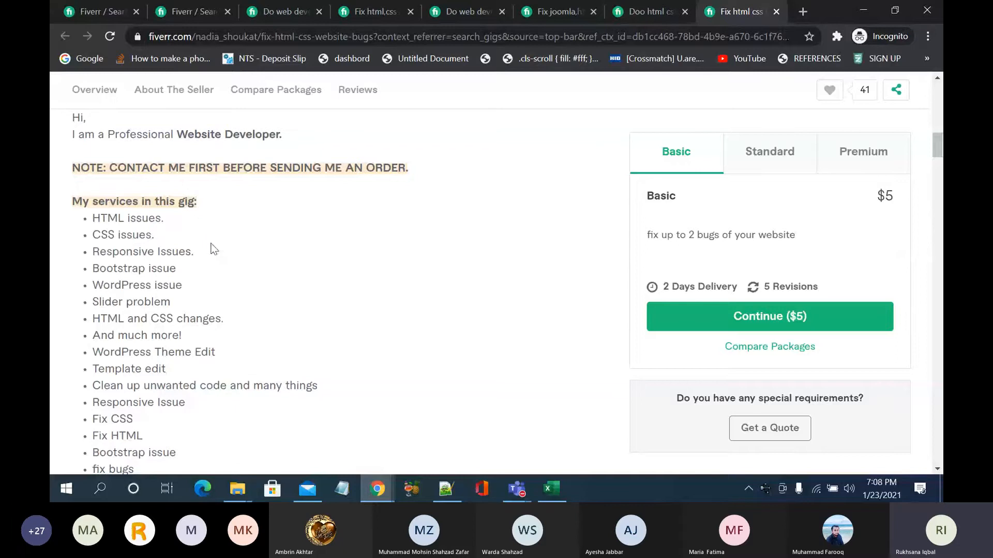
{"action": "scroll", "coordinate": [214, 249], "scroll_direction": "up", "scroll_amount": 1}
{"action": "scroll", "coordinate": [214, 249], "scroll_direction": "down", "scroll_amount": 4}
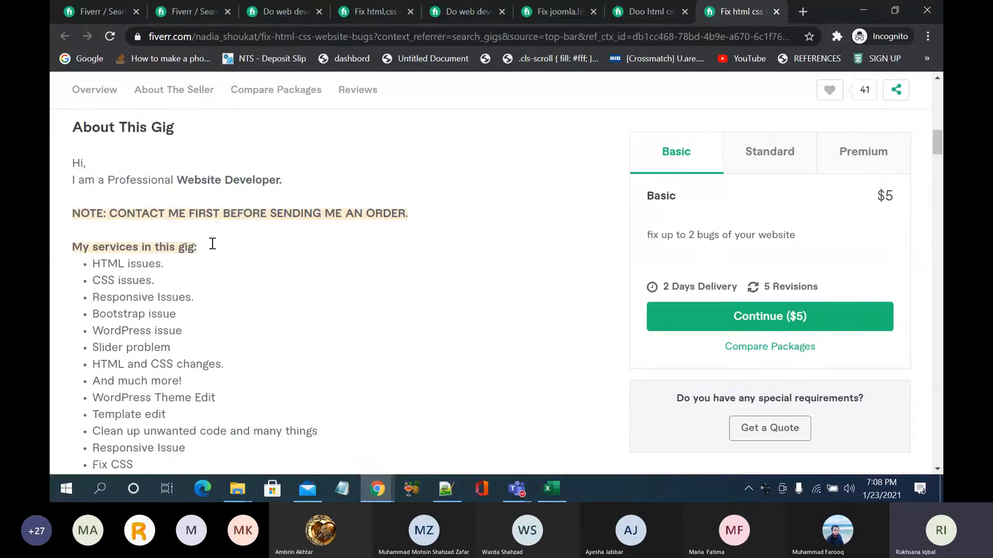
{"action": "scroll", "coordinate": [214, 248], "scroll_direction": "down", "scroll_amount": 4}
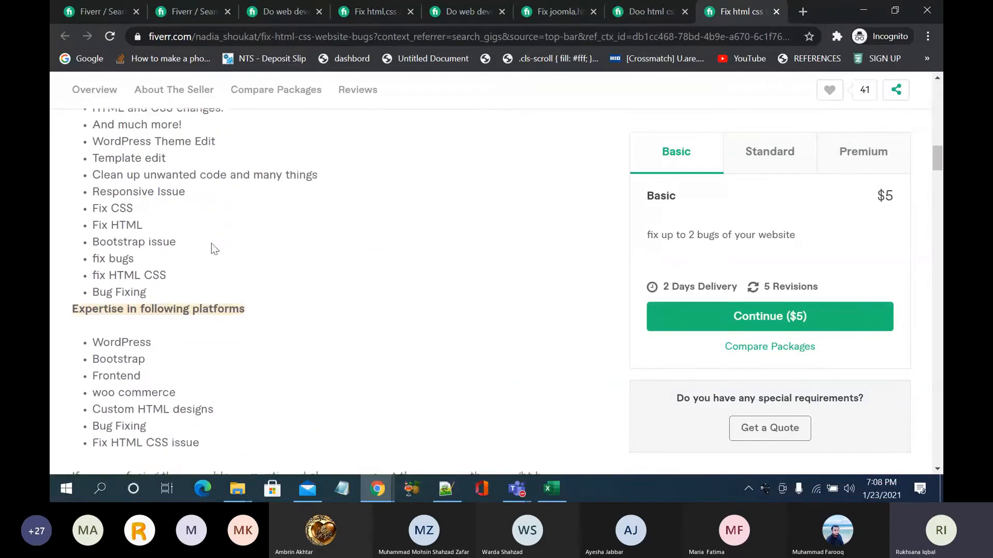
{"action": "scroll", "coordinate": [214, 249], "scroll_direction": "down", "scroll_amount": 2}
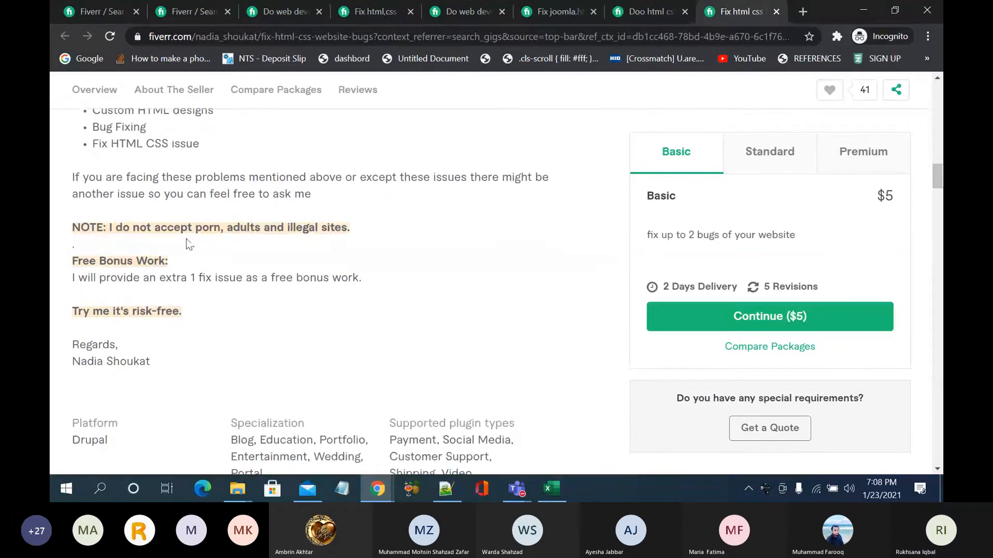
Step: Reread the competing gig on fixing html css website bugs, from its bonus offer back up to its services list and greeting
{"action": "scroll", "coordinate": [212, 245], "scroll_direction": "down", "scroll_amount": 1}
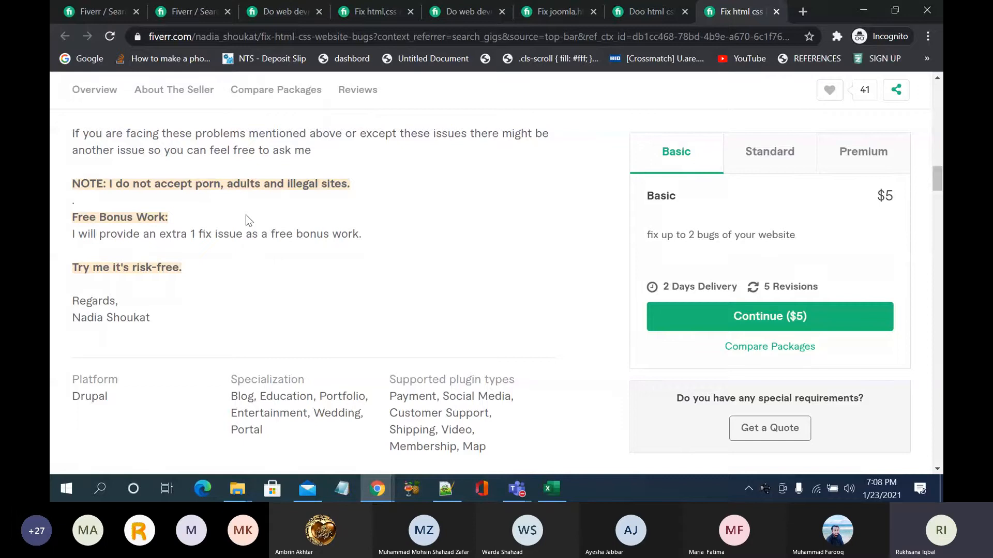
{"action": "scroll", "coordinate": [246, 215], "scroll_direction": "down", "scroll_amount": 1}
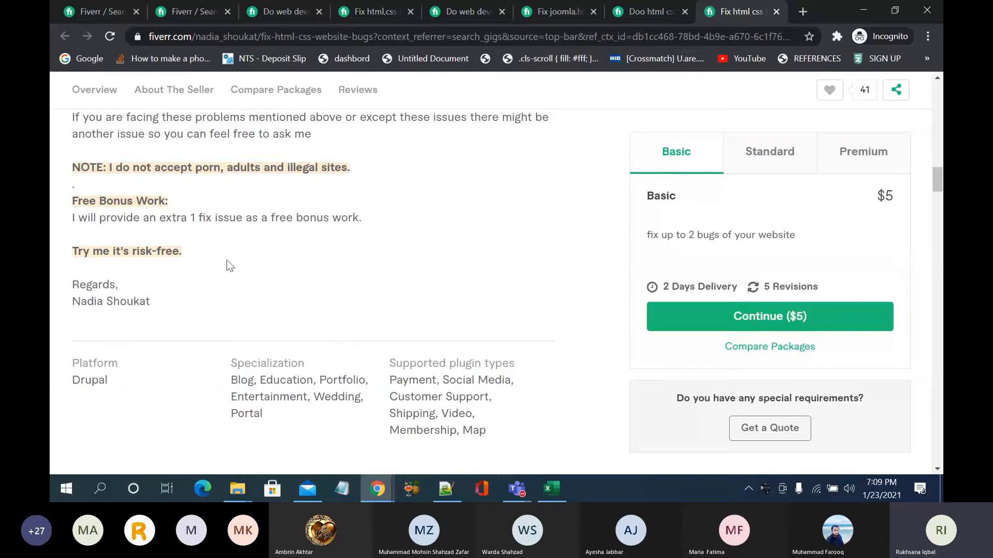
{"action": "scroll", "coordinate": [228, 265], "scroll_direction": "up", "scroll_amount": 5}
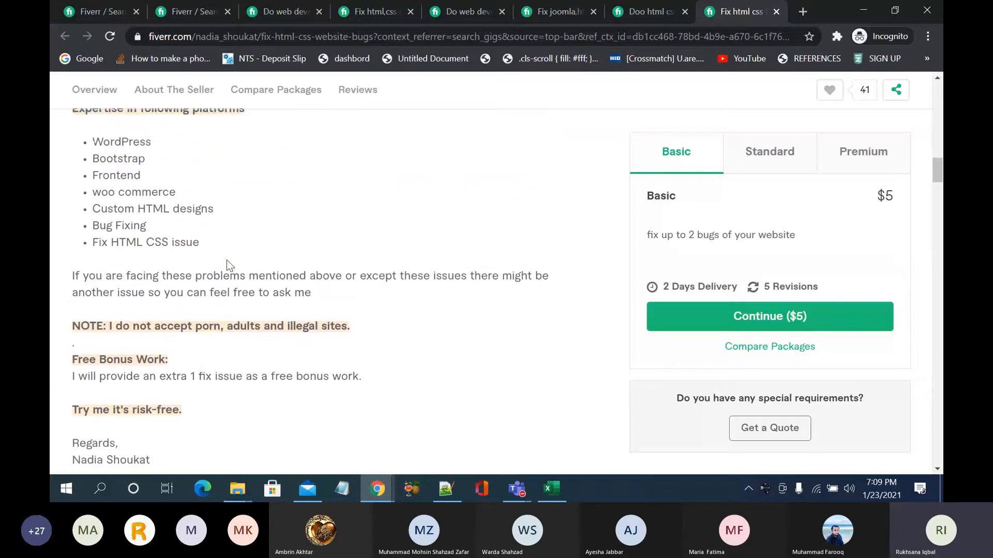
{"action": "scroll", "coordinate": [228, 265], "scroll_direction": "up", "scroll_amount": 3}
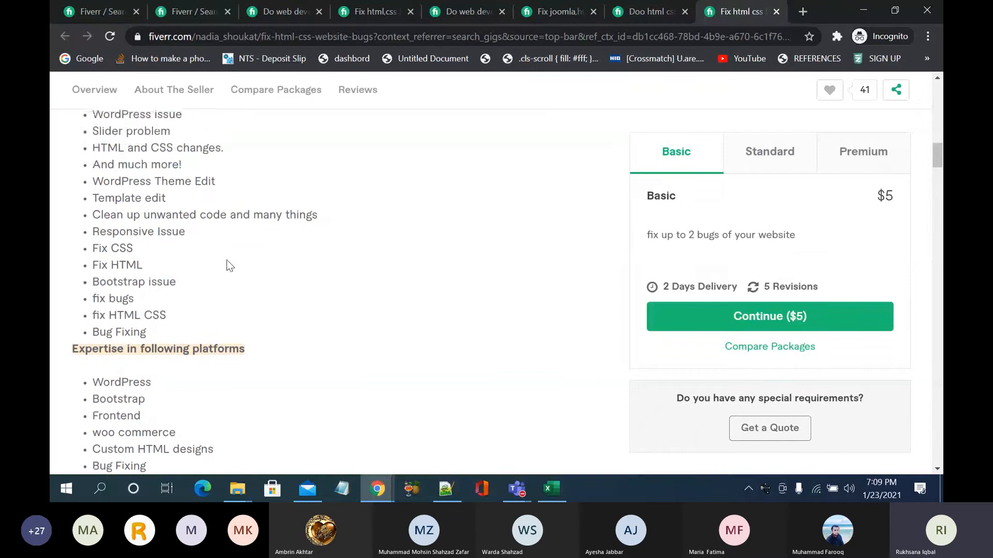
{"action": "scroll", "coordinate": [226, 265], "scroll_direction": "up", "scroll_amount": 4}
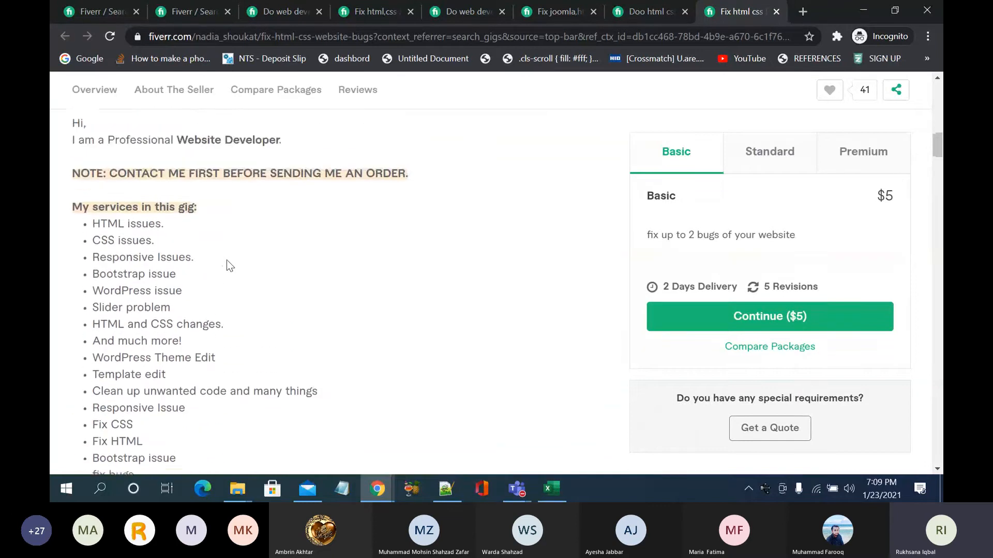
Step: Review the competing descriptions on web development with html, css, php, wordpress issues and on joomla issues for reusable wording
{"action": "left_click", "coordinate": [291, 16]}
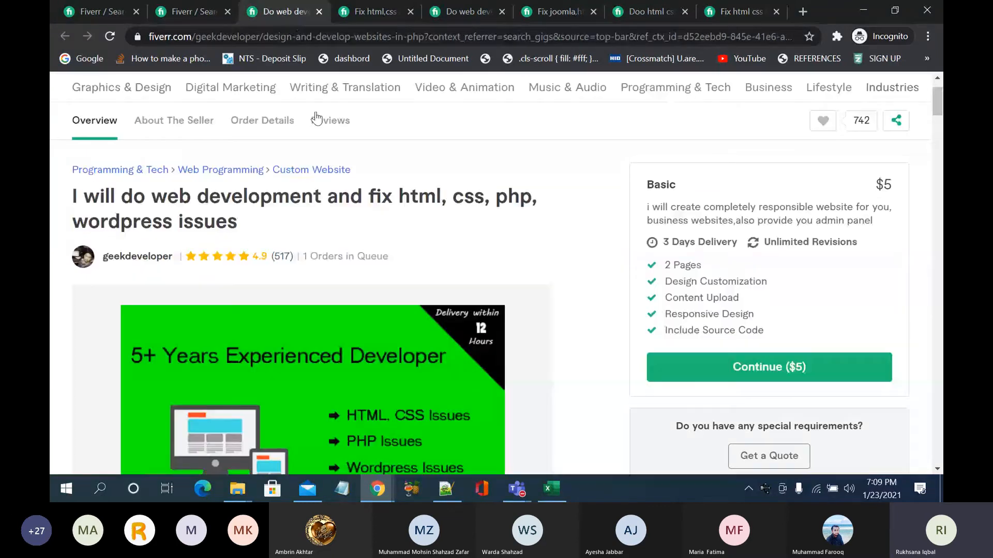
{"action": "scroll", "coordinate": [324, 157], "scroll_direction": "down", "scroll_amount": 5}
{"action": "scroll", "coordinate": [324, 156], "scroll_direction": "down", "scroll_amount": 4}
{"action": "right_click", "coordinate": [325, 157]}
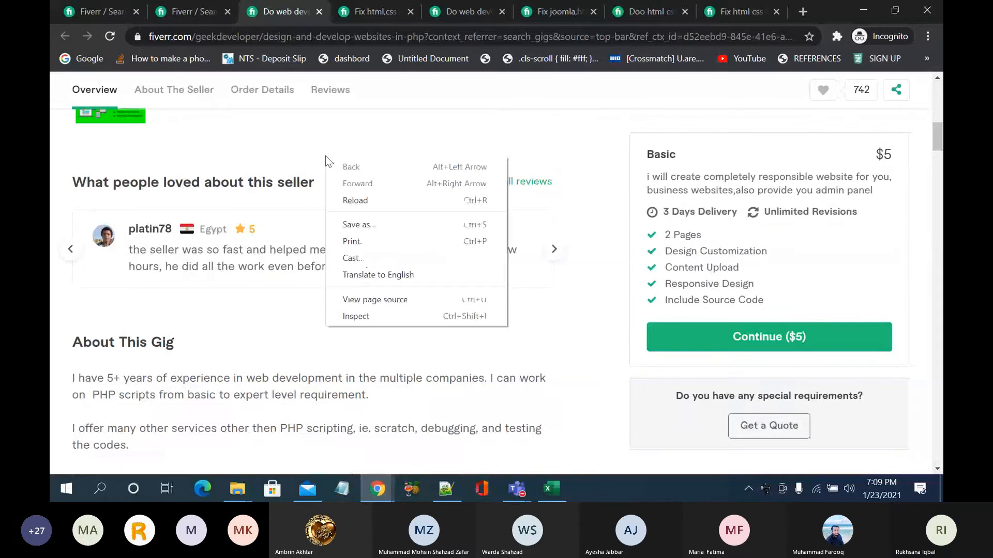
{"action": "key", "text": "Escape"}
{"action": "scroll", "coordinate": [247, 382], "scroll_direction": "down", "scroll_amount": 2}
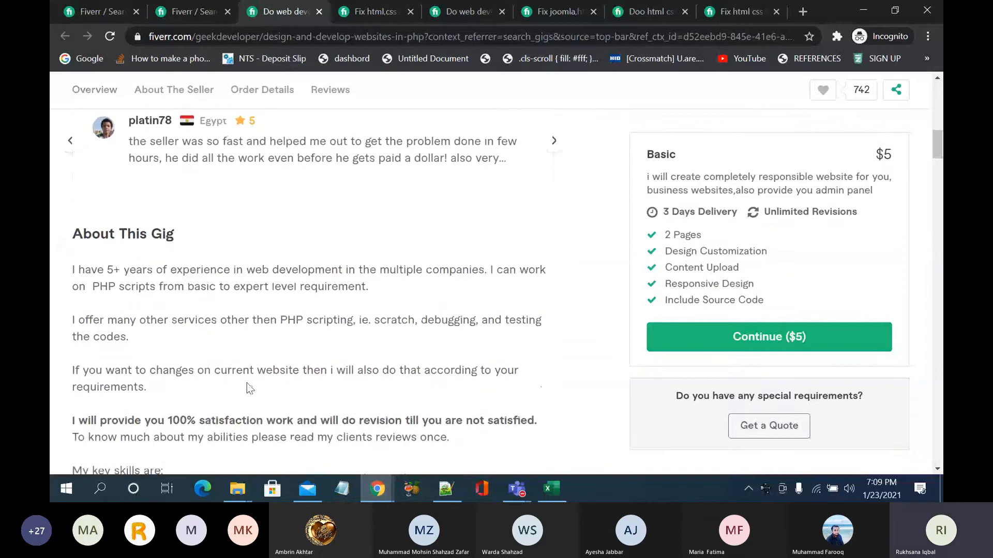
{"action": "scroll", "coordinate": [246, 382], "scroll_direction": "down", "scroll_amount": 1}
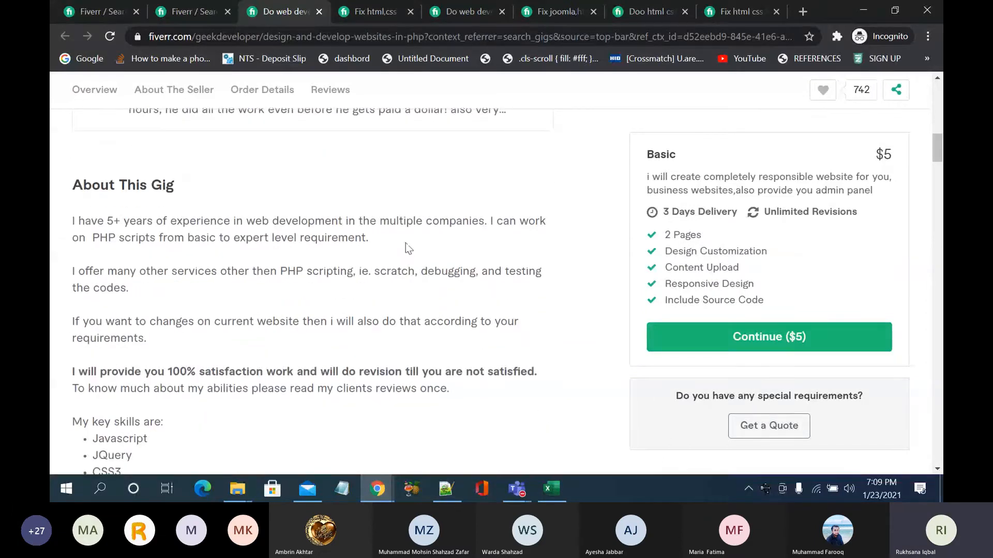
{"action": "scroll", "coordinate": [406, 249], "scroll_direction": "down", "scroll_amount": 3}
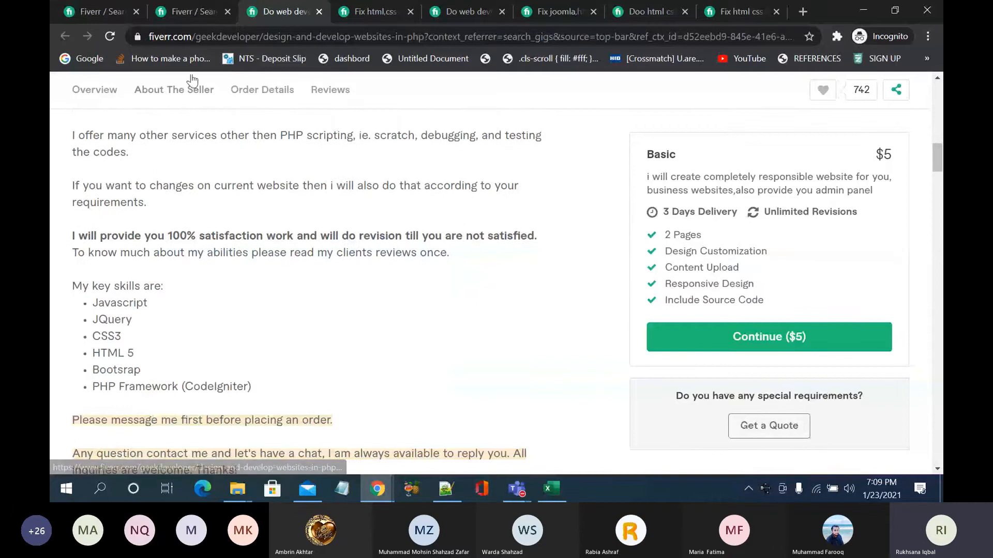
{"action": "left_click", "coordinate": [201, 1]}
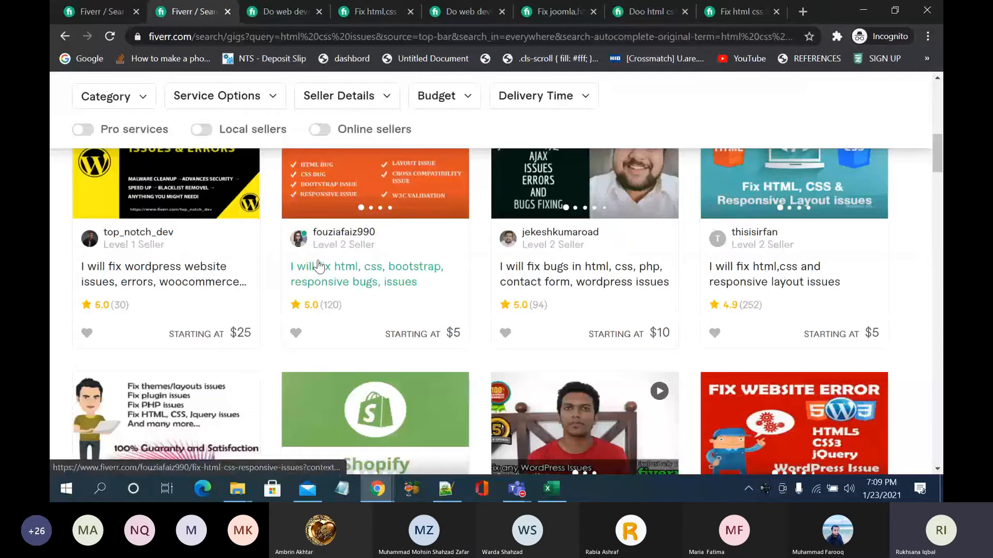
{"action": "left_click", "coordinate": [547, 20]}
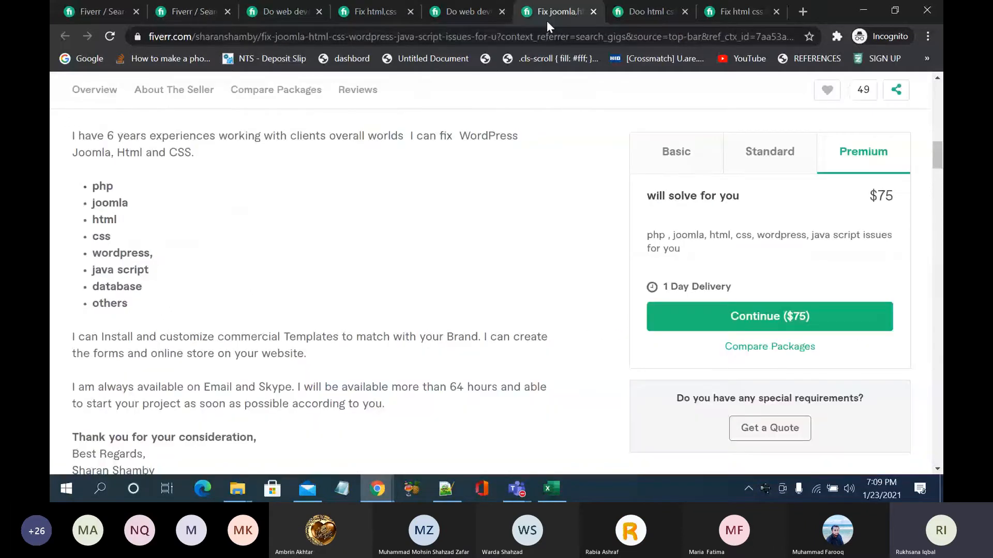
{"action": "scroll", "coordinate": [624, 89], "scroll_direction": "up", "scroll_amount": 2}
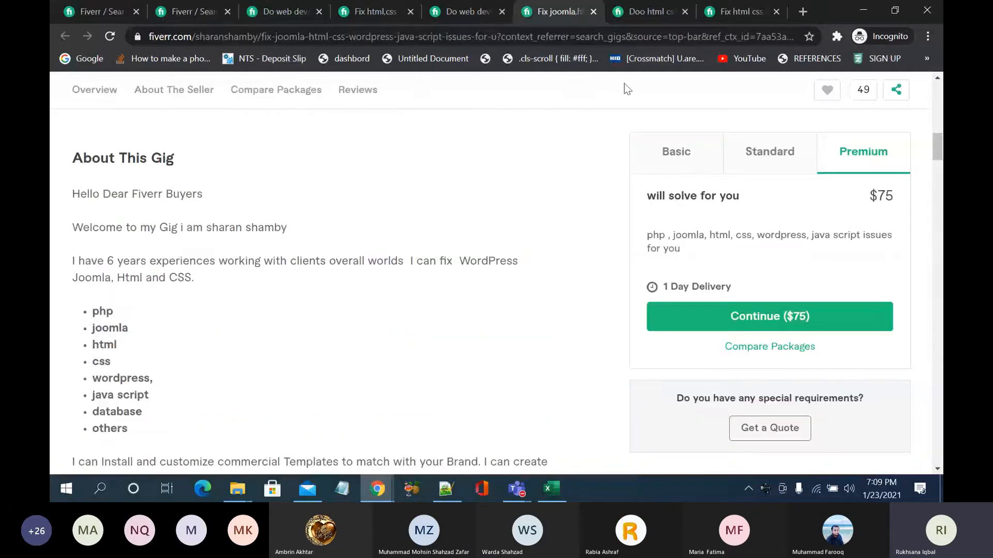
Step: Copy the opening About This Gig paragraph from the competing gig on HTML CSS bug fixing with responsive
{"action": "left_click", "coordinate": [656, 22]}
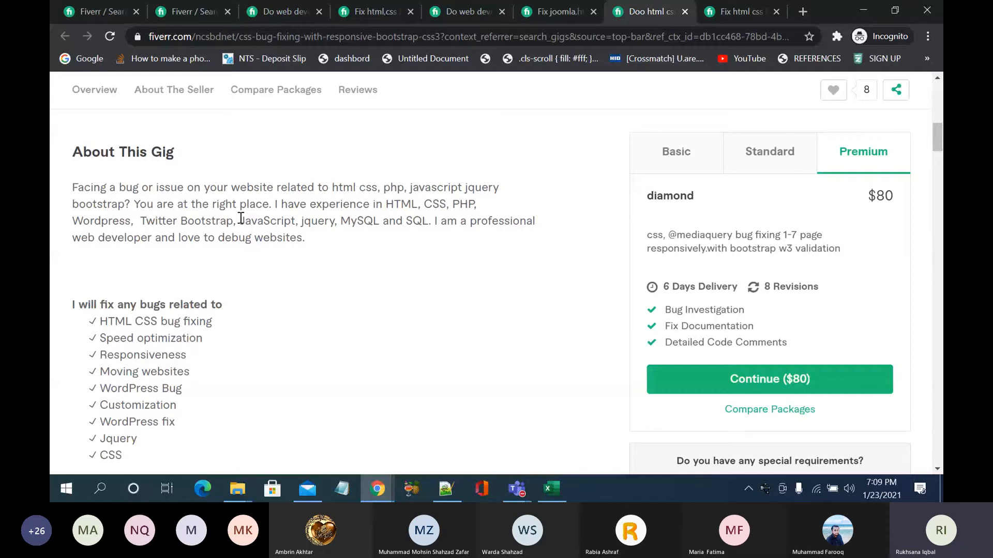
{"action": "left_click_drag", "start_coordinate": [73, 187], "coordinate": [310, 242]}
{"action": "key", "text": "ctrl+c"}
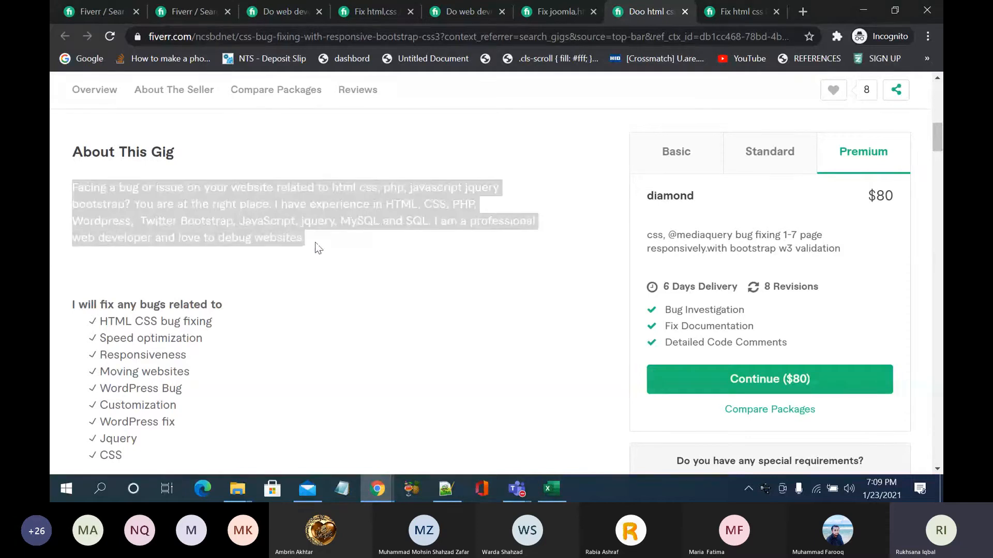
Step: Open a new blank document in Word and paste the copied gig paragraph into it
{"action": "mouse_move", "coordinate": [519, 484]}
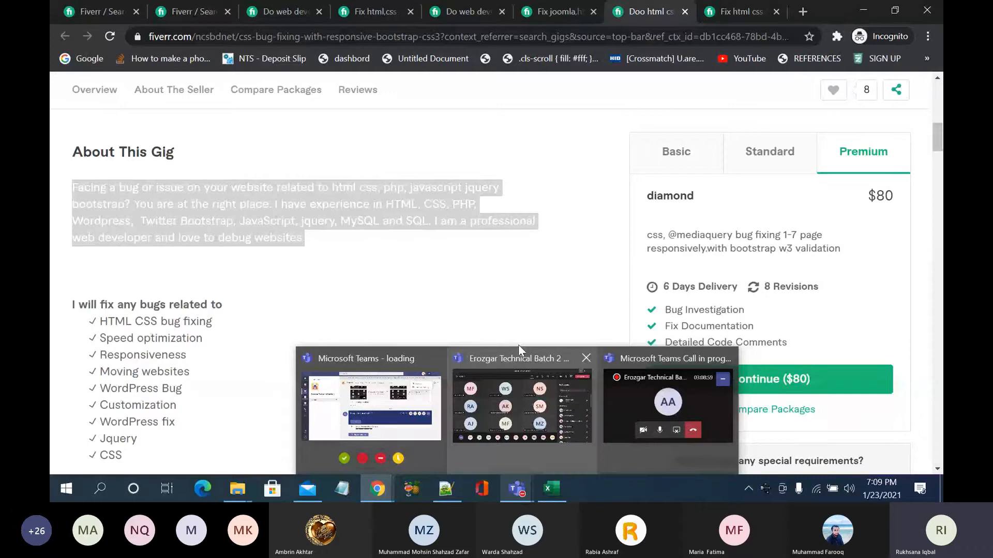
{"action": "key", "text": "super"}
{"action": "type", "text": "word"}
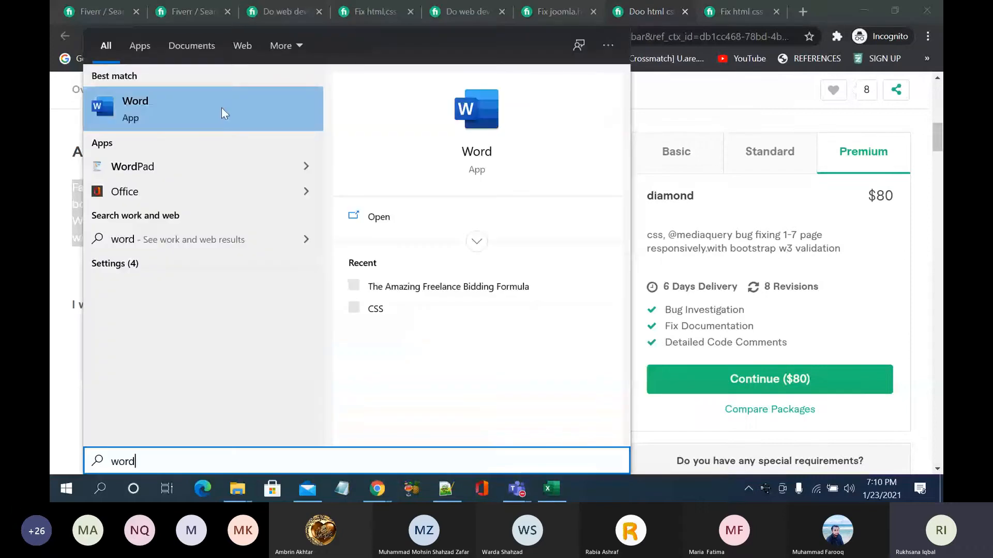
{"action": "left_click", "coordinate": [222, 108]}
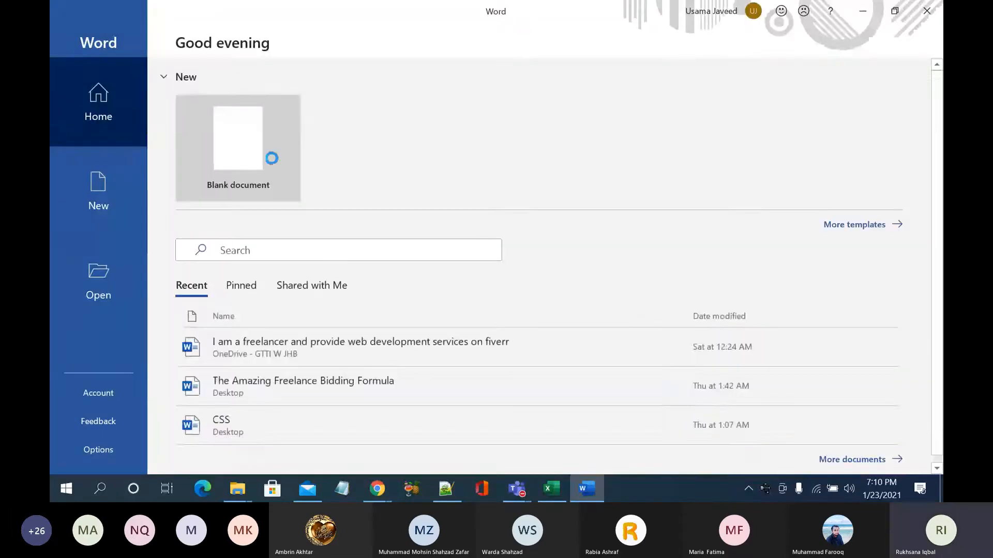
{"action": "left_click", "coordinate": [272, 159]}
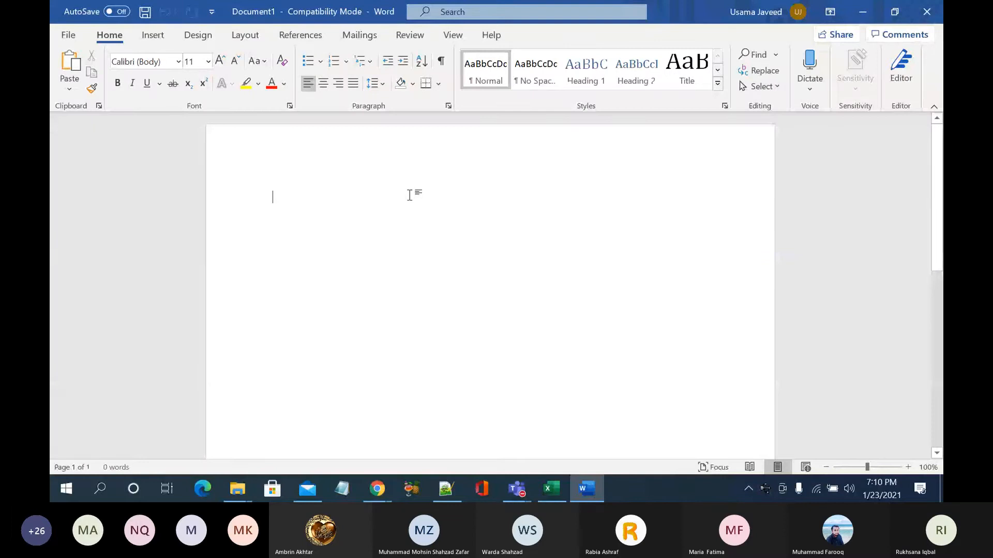
{"action": "key", "text": "ctrl+v"}
{"action": "left_click", "coordinate": [343, 254]}
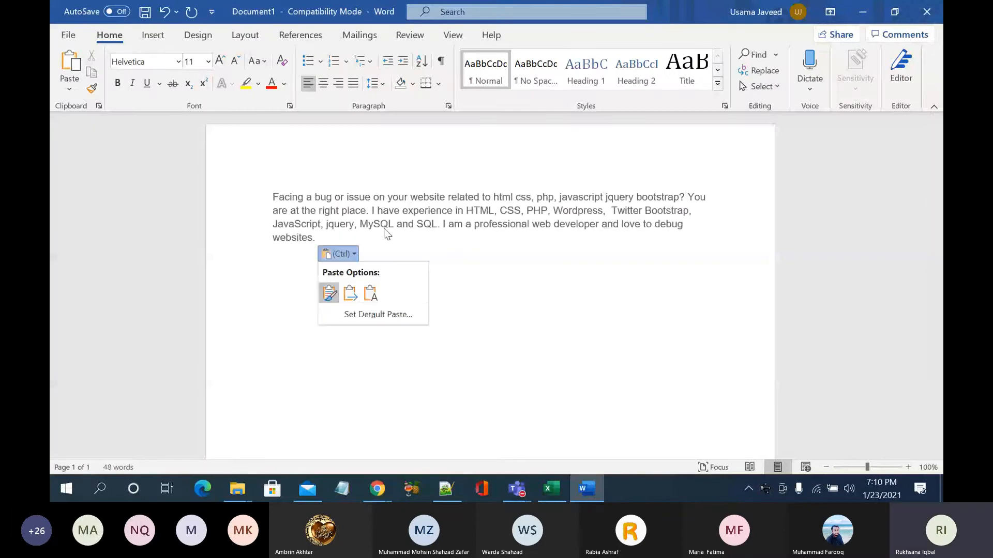
{"action": "left_click", "coordinate": [404, 239]}
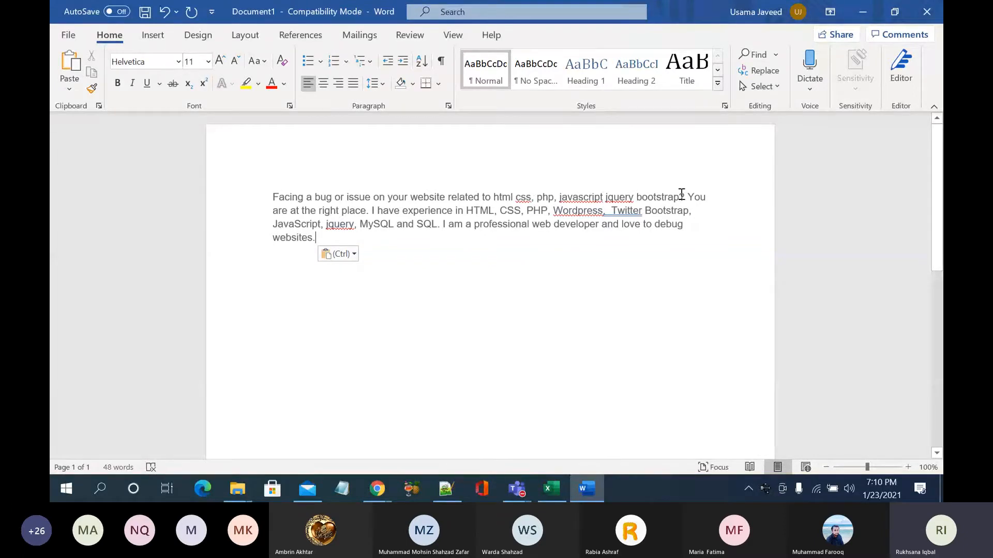
Step: Remove "javascript jquery" from the opening question of the pasted paragraph and make that question bold
{"action": "left_click_drag", "start_coordinate": [636, 198], "coordinate": [557, 200]}
{"action": "key", "text": "Delete"}
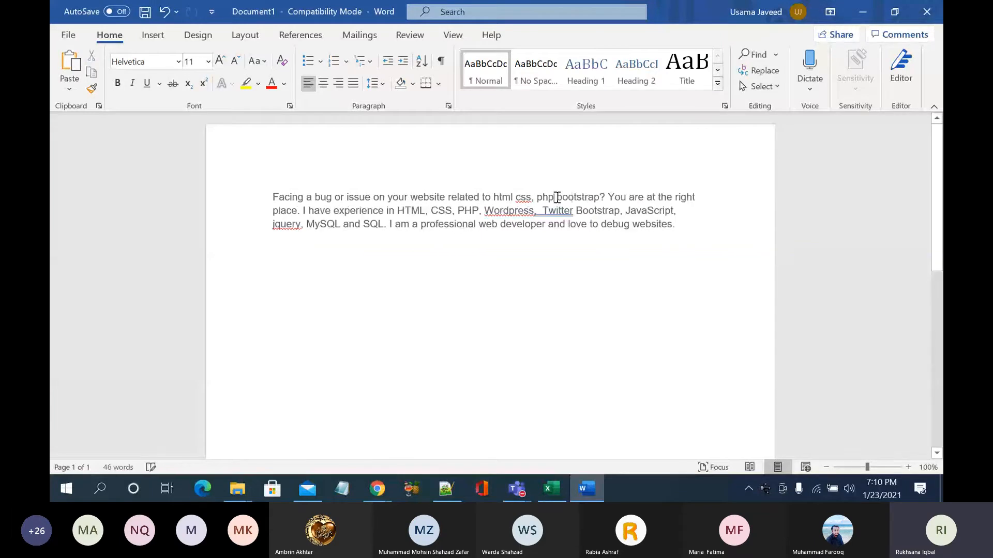
{"action": "left_click_drag", "start_coordinate": [609, 200], "coordinate": [250, 195]}
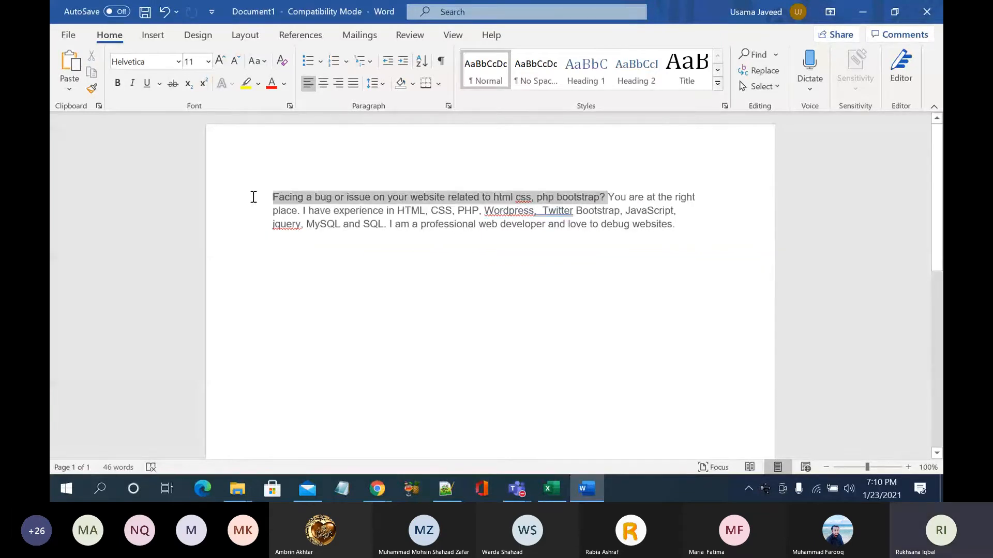
{"action": "left_click", "coordinate": [117, 82]}
{"action": "left_click", "coordinate": [578, 189]}
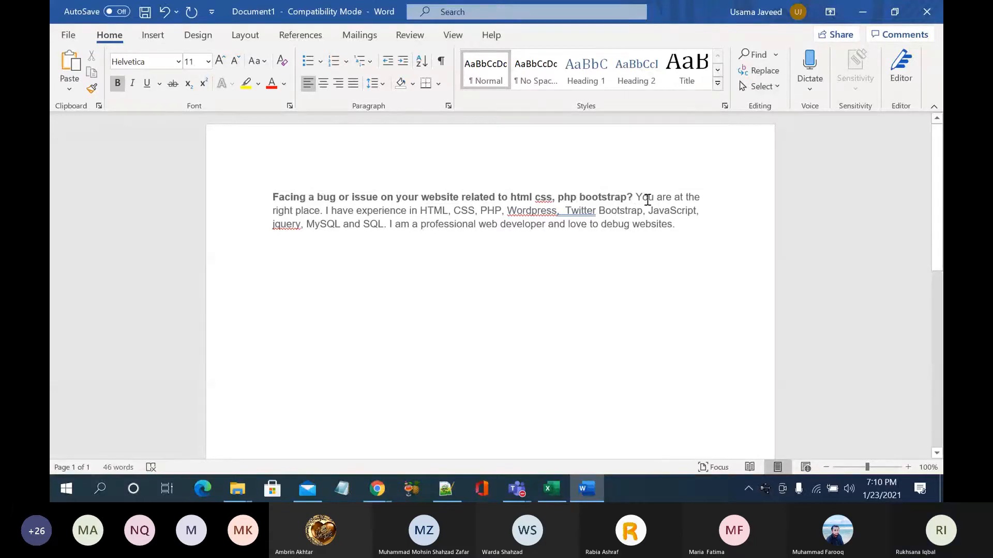
Step: Add the greeting "Hi!" and, on its own line, "Welcome My html css bug fixing Services" above the paragraph
{"action": "left_click", "coordinate": [271, 197]}
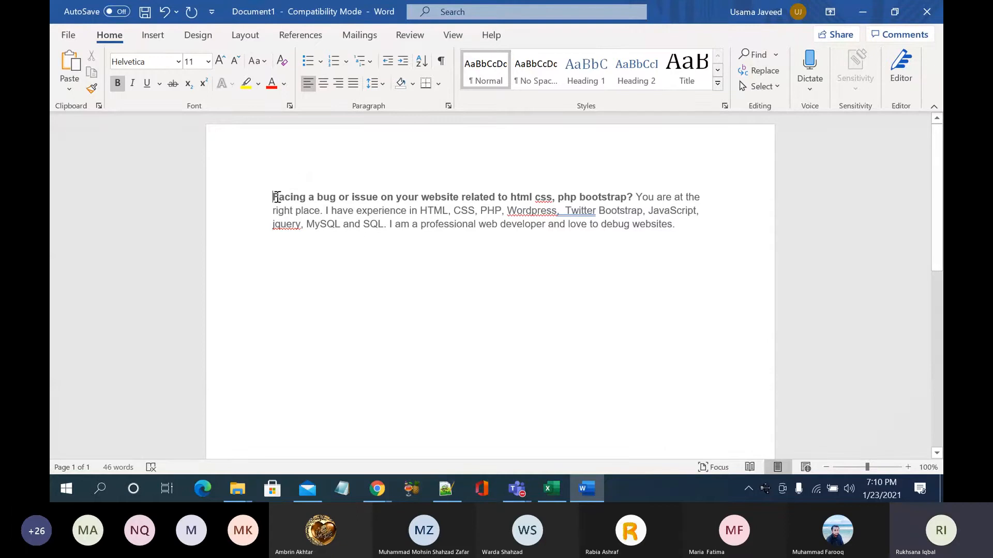
{"action": "key", "text": "Return"}
{"action": "key", "text": "Up"}
{"action": "type", "text": "Hi"}
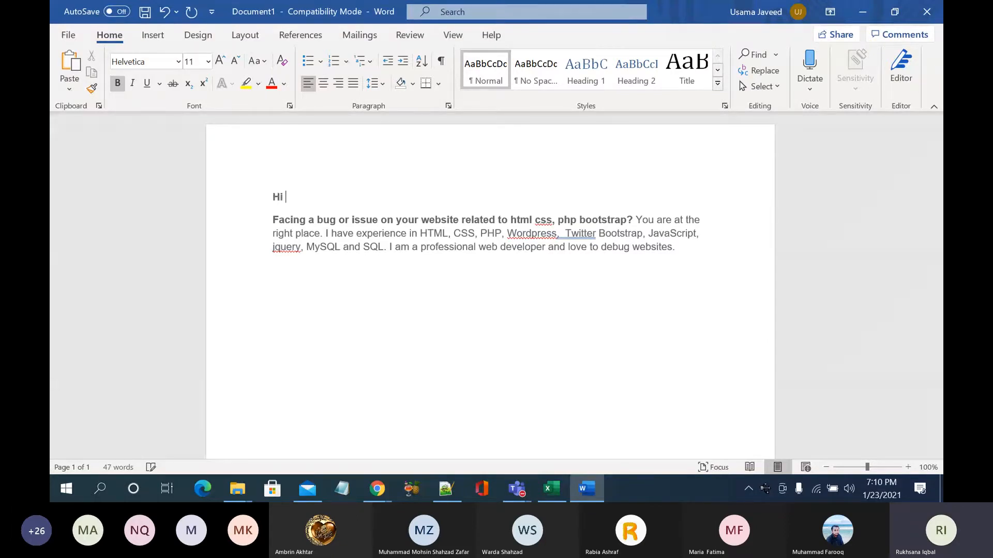
{"action": "key", "text": "BackSpace"}
{"action": "type", "text": "! Welcome My html css bug fix"}
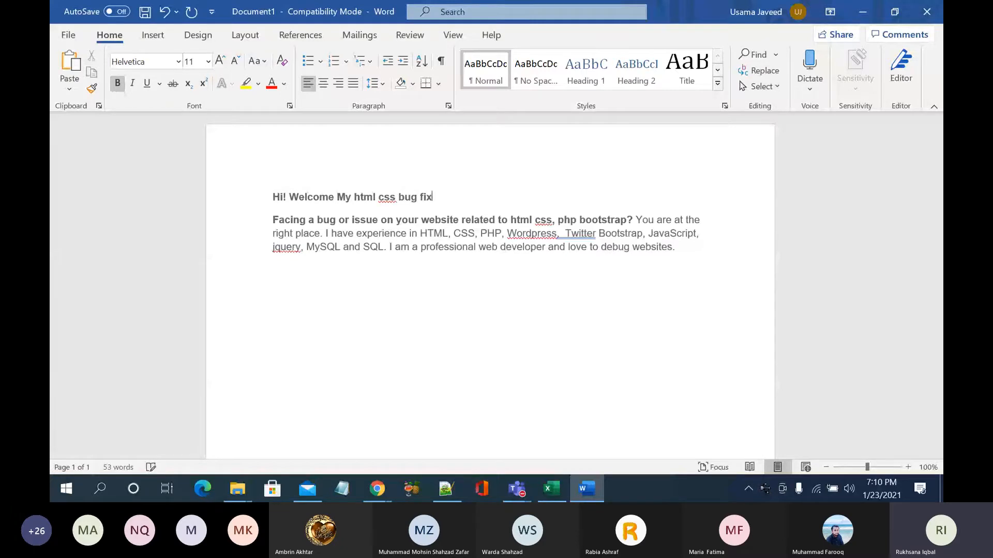
{"action": "type", "text": "ing Services"}
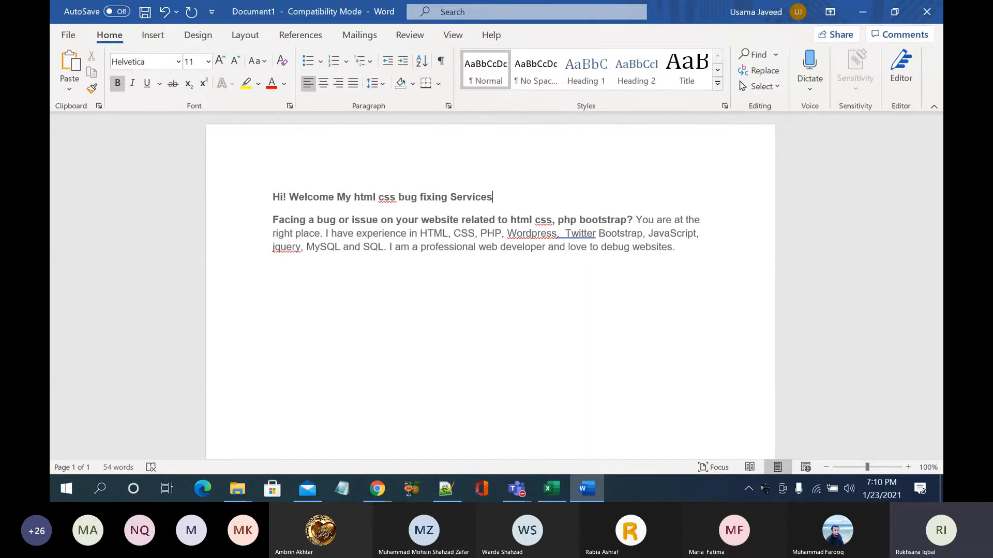
{"action": "left_click", "coordinate": [290, 200]}
{"action": "key", "text": "Return"}
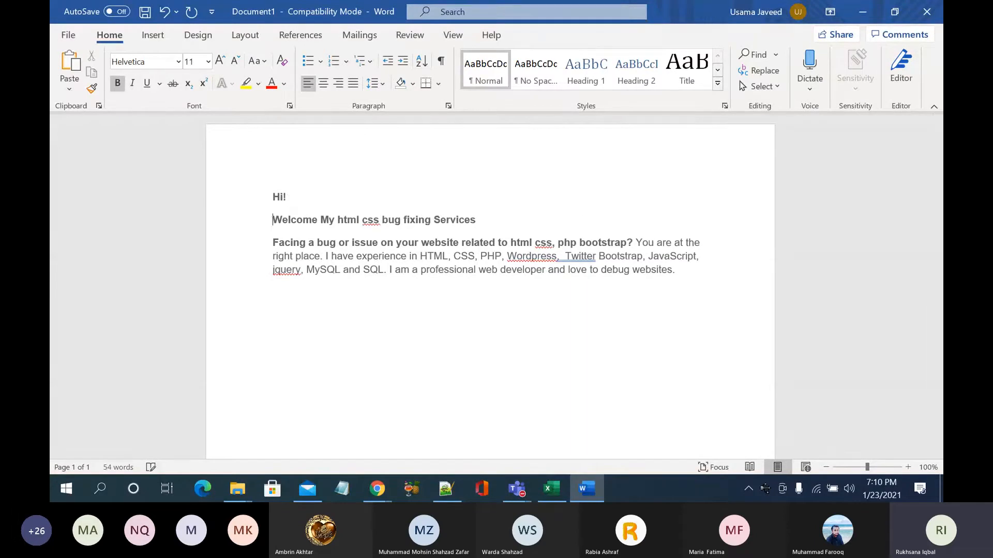
Step: Insert "Are you" before "Facing" at the start of the bold question
{"action": "left_click", "coordinate": [276, 242]}
{"action": "type", "text": "Are"}
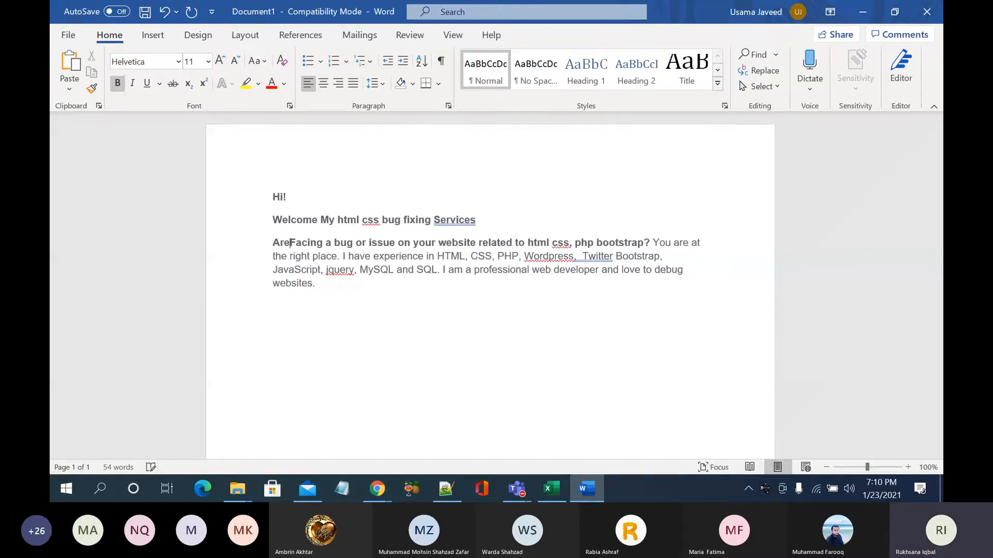
{"action": "type", "text": " you"}
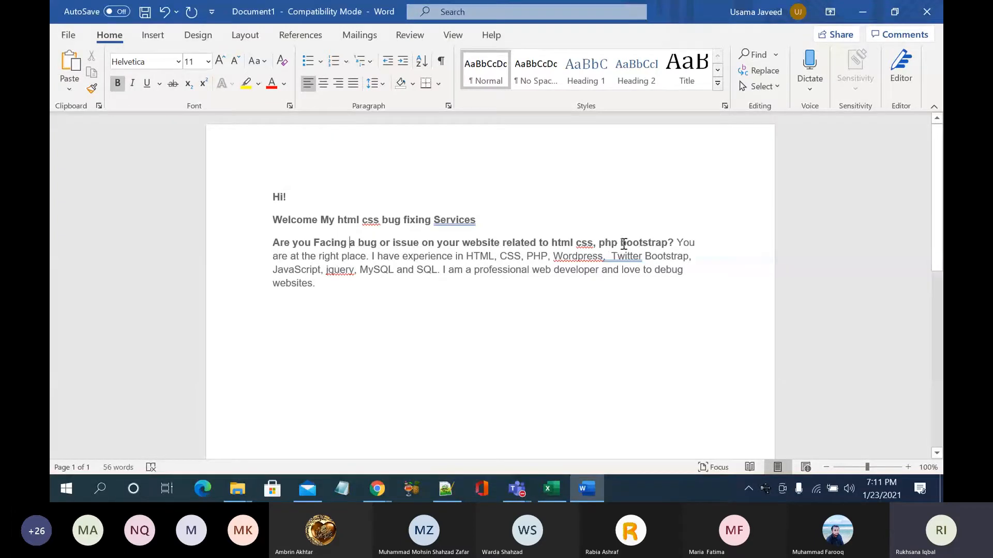
Step: Delete ", php bootstrap" from the end of the bold question, keeping its question mark
{"action": "double_click", "coordinate": [606, 243]}
{"action": "key", "text": "BackSpace"}
{"action": "key", "text": "BackSpace"}
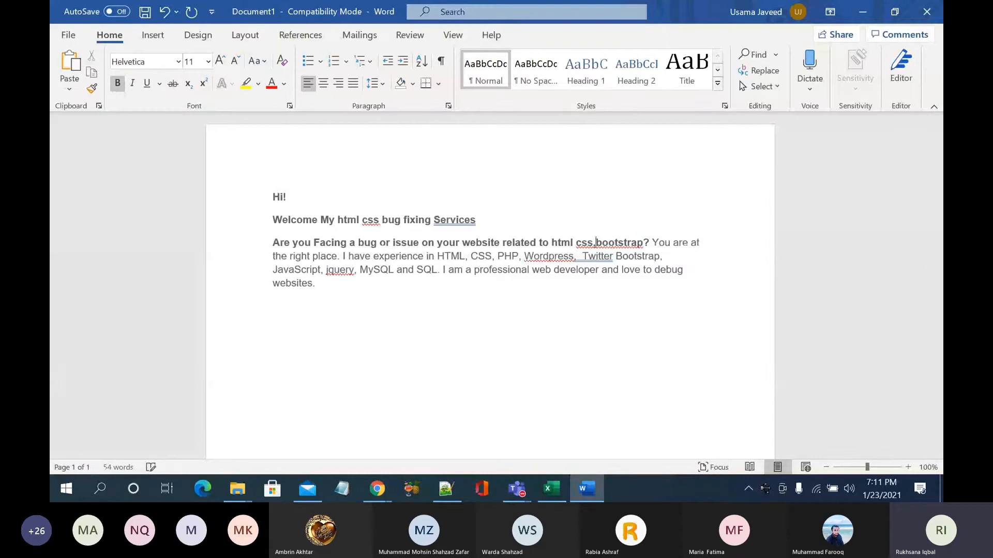
{"action": "key", "text": "BackSpace"}
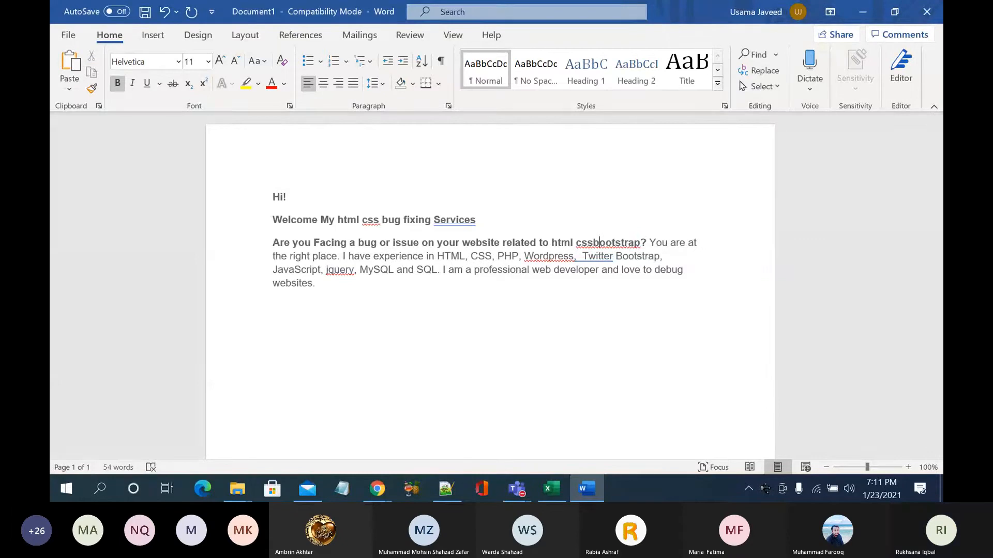
{"action": "left_click", "coordinate": [642, 243]}
{"action": "key", "text": "BackSpace"}
{"action": "key", "text": "BackSpace"}
{"action": "key", "text": "BackSpace"}
{"action": "key", "text": "BackSpace"}
{"action": "key", "text": "BackSpace"}
{"action": "key", "text": "BackSpace"}
{"action": "key", "text": "BackSpace"}
{"action": "key", "text": "BackSpace"}
{"action": "key", "text": "BackSpace"}
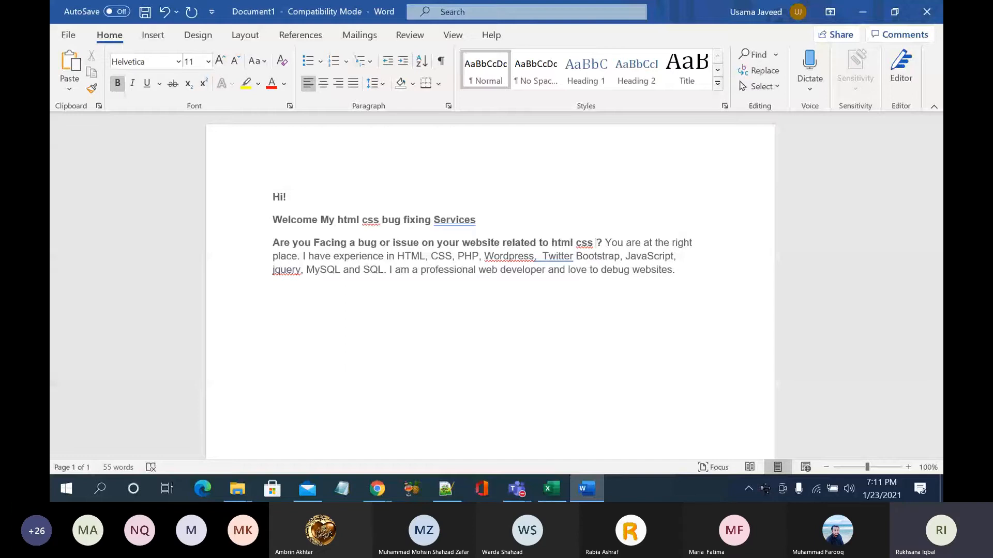
Step: Add "and responsive design" before the bold question's question mark and start a new paragraph at "You are at the right place"
{"action": "type", "text": "and respon"}
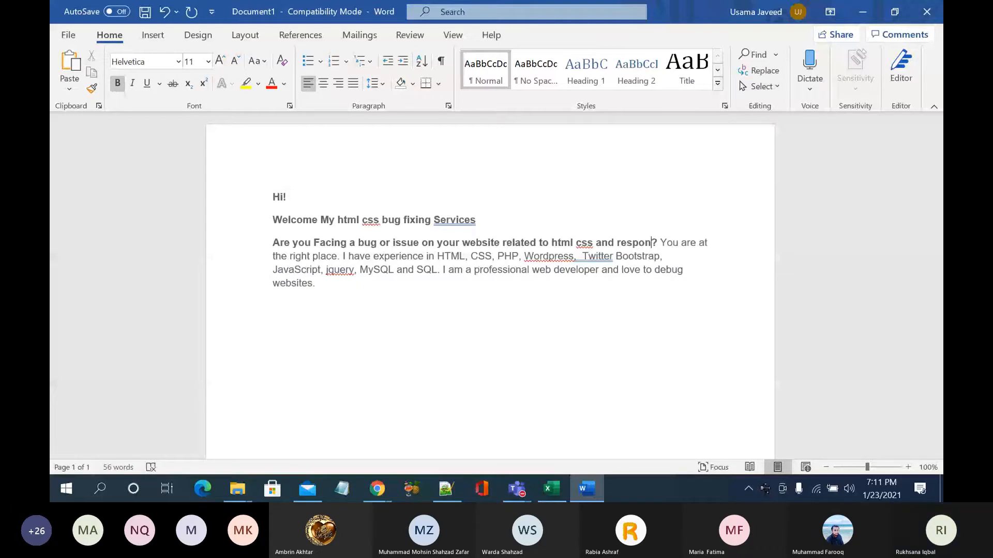
{"action": "type", "text": "s"}
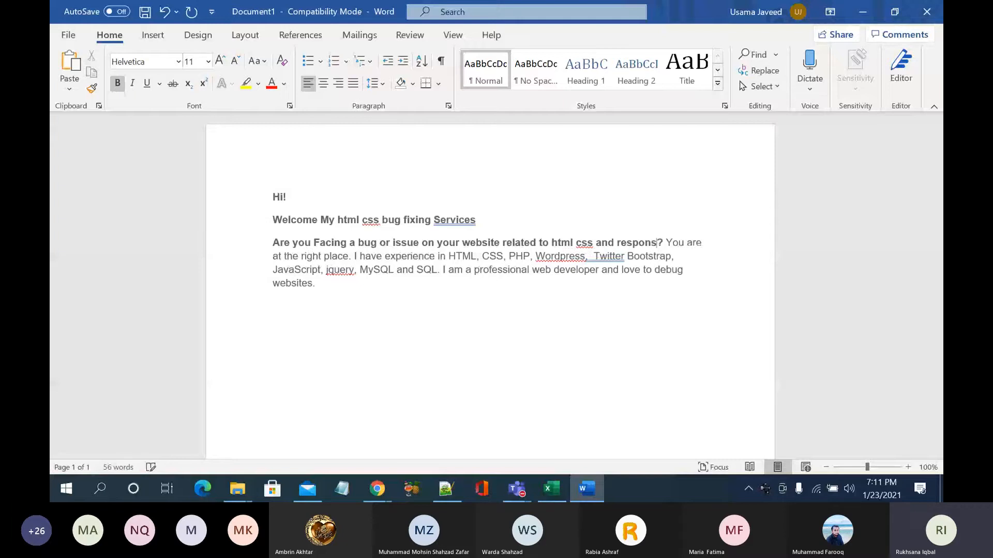
{"action": "type", "text": "ive de"}
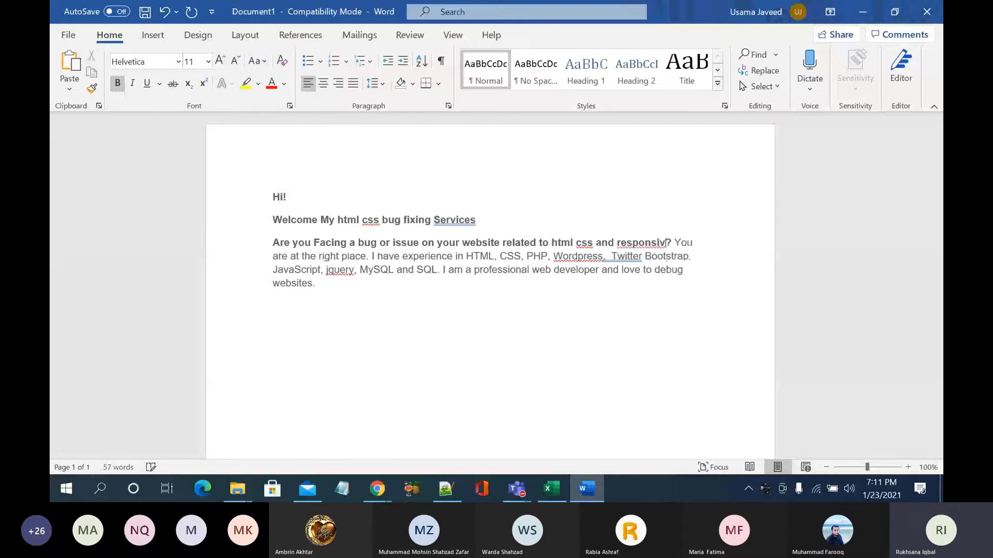
{"action": "type", "text": "s"}
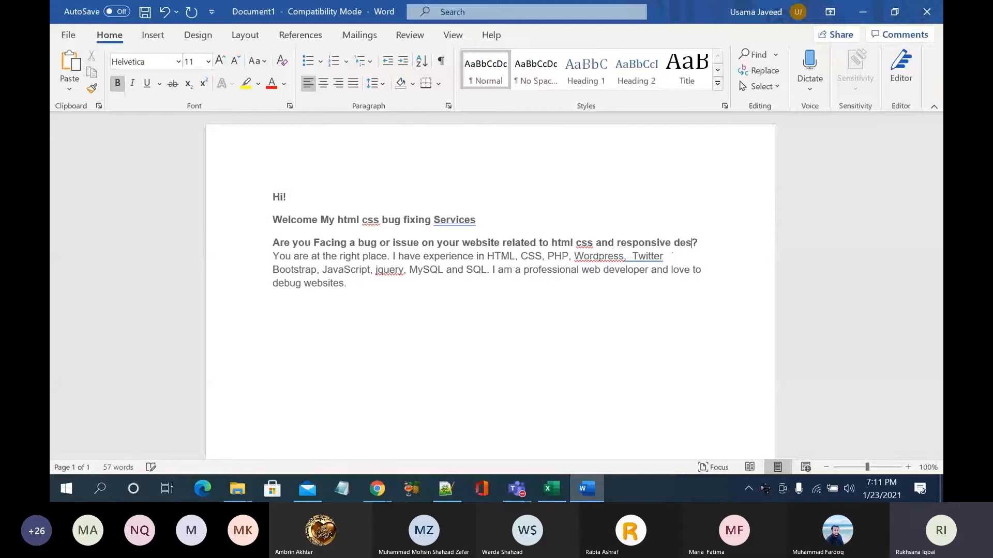
{"action": "type", "text": "ign"}
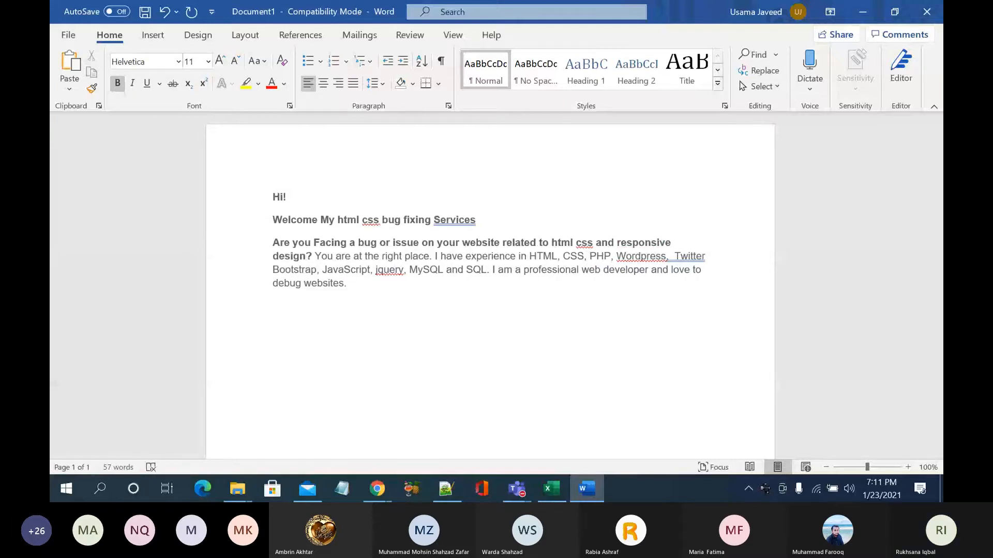
{"action": "left_click", "coordinate": [314, 256]}
{"action": "key", "text": "Return"}
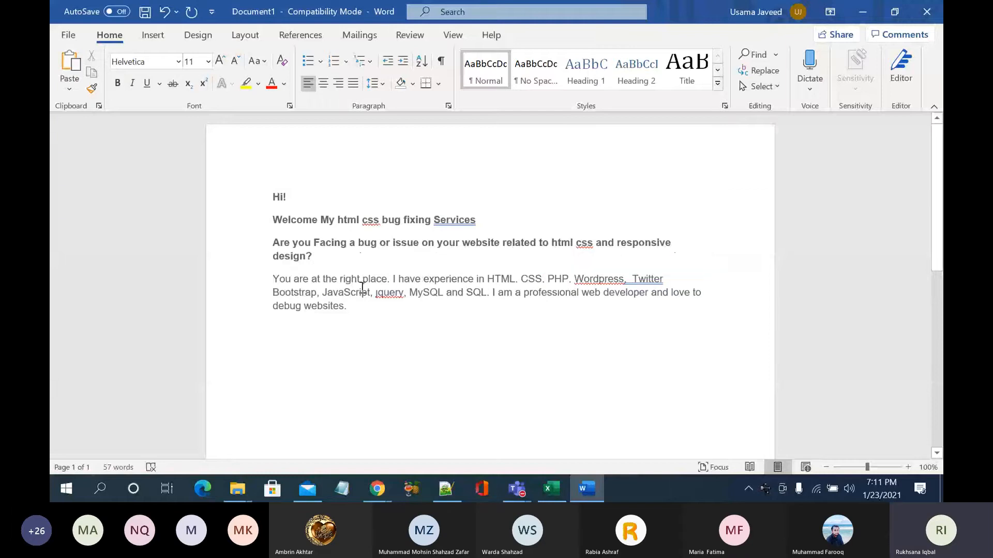
Step: Delete PHP, Wordpress, Twitter, JavaScript, jquery, MySQL and SQL from the experience sentence, leaving only HTML, CSS, Bootstrap
{"action": "scroll", "coordinate": [403, 308], "scroll_direction": "down", "scroll_amount": 1}
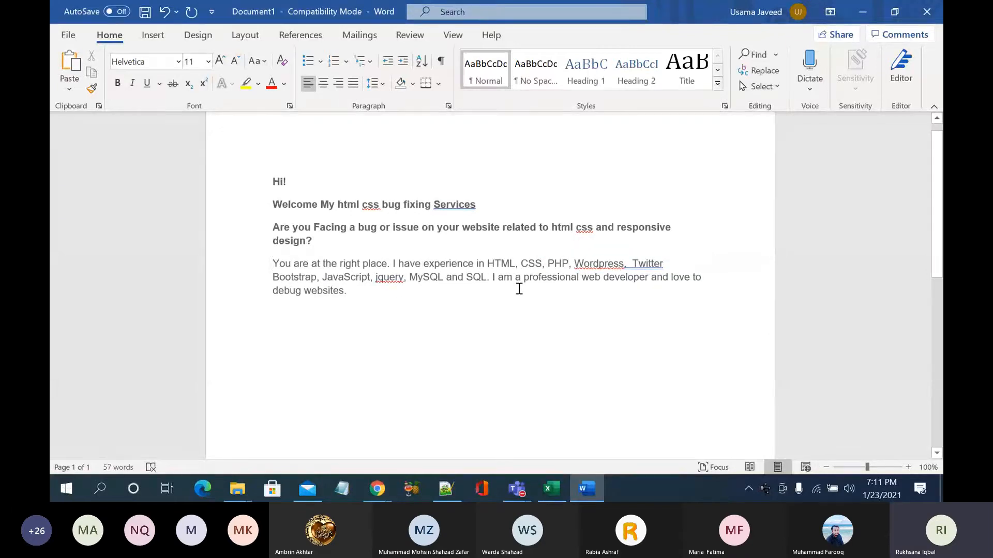
{"action": "left_click_drag", "start_coordinate": [555, 262], "coordinate": [672, 261]}
{"action": "key", "text": "BackSpace"}
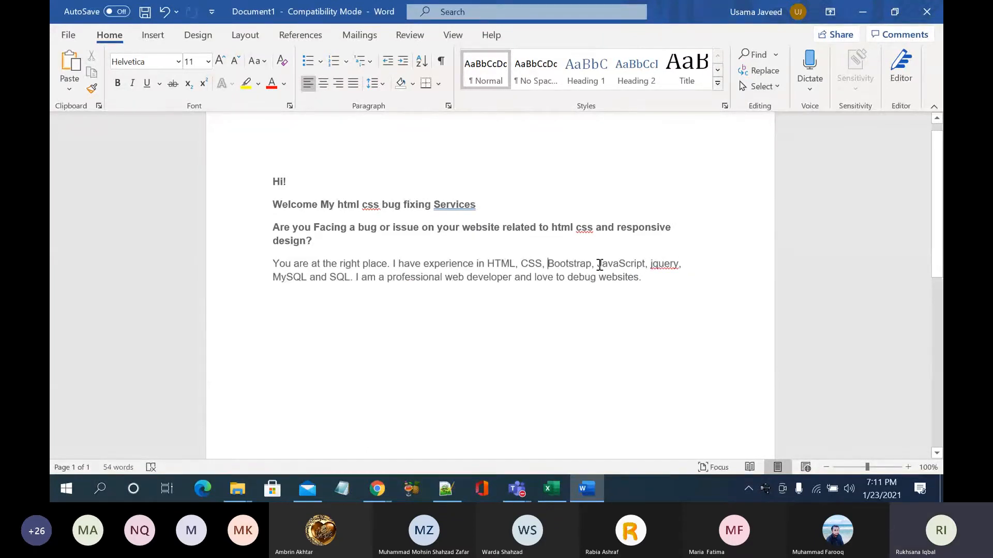
{"action": "left_click_drag", "start_coordinate": [593, 264], "coordinate": [690, 262]}
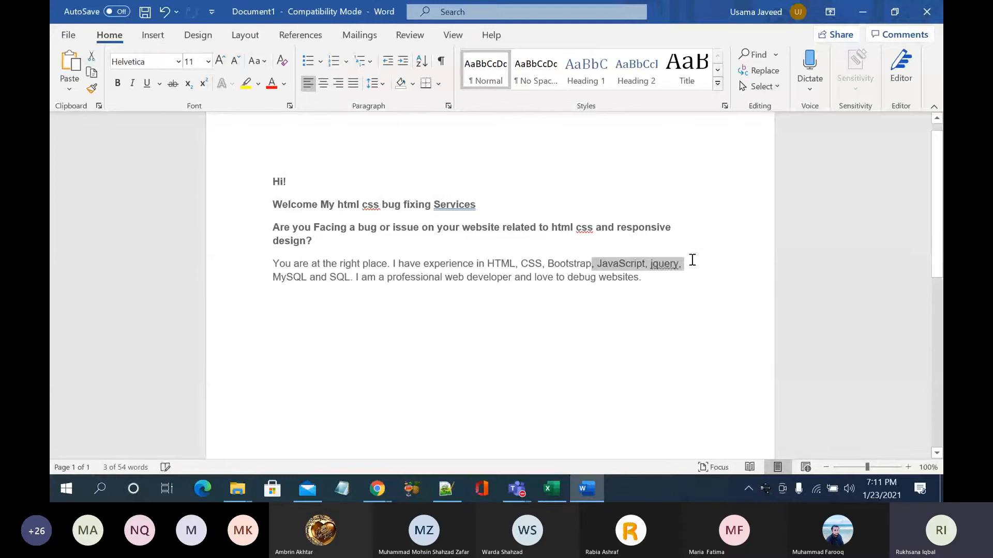
{"action": "key", "text": "BackSpace"}
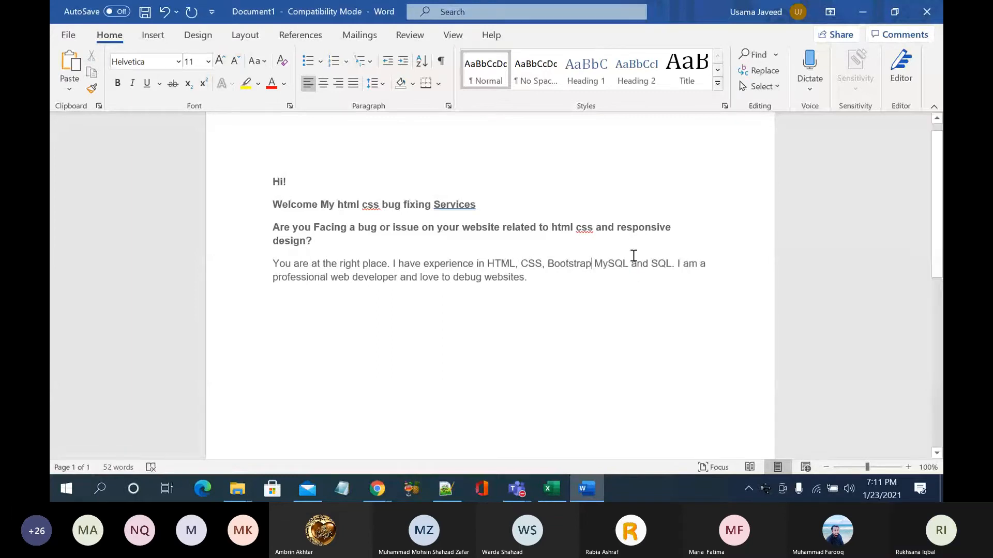
{"action": "left_click_drag", "start_coordinate": [594, 263], "coordinate": [671, 263]}
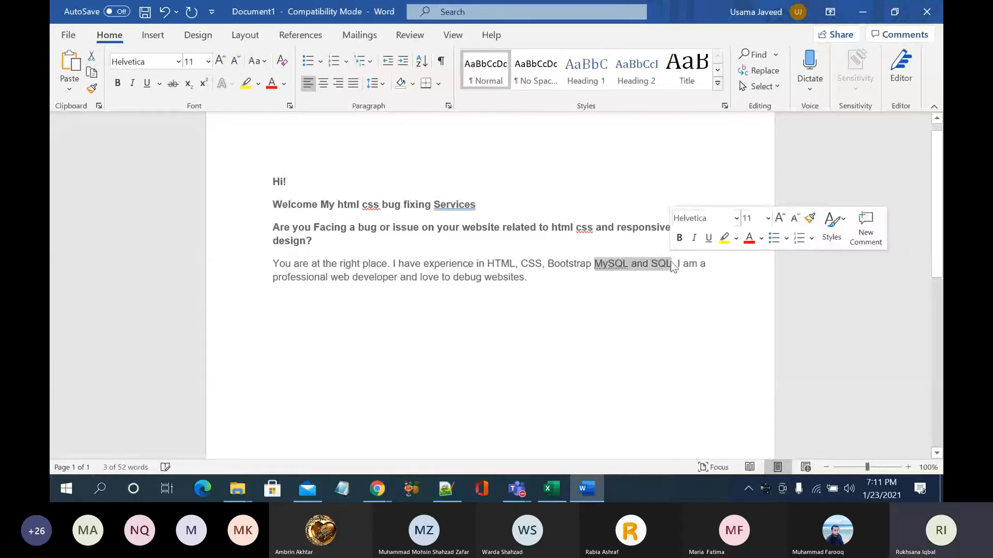
{"action": "key", "text": "BackSpace"}
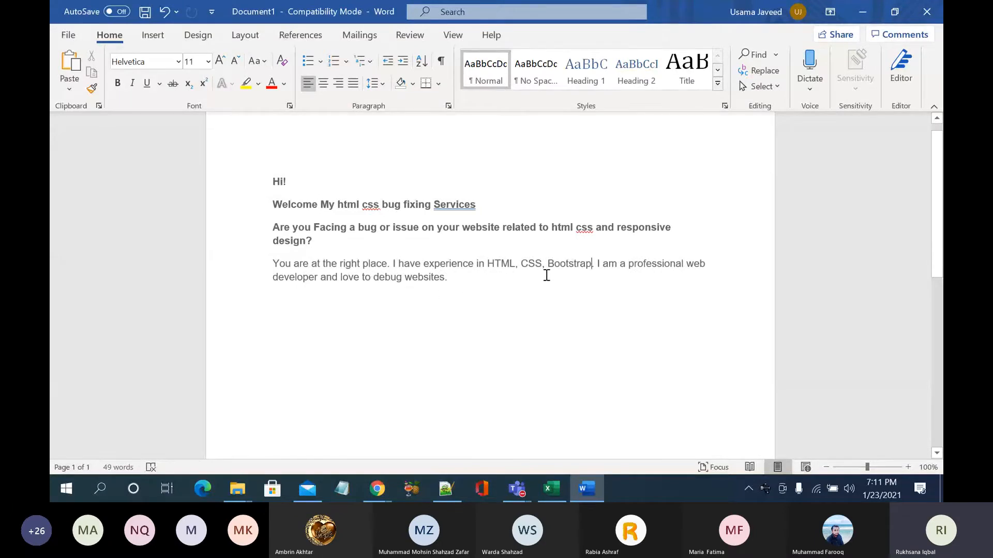
Step: End the sentence after "Bootstrap" with a period, keeping "I am a professional web developer" in the same paragraph
{"action": "type", "text": "."}
{"action": "key", "text": "Return"}
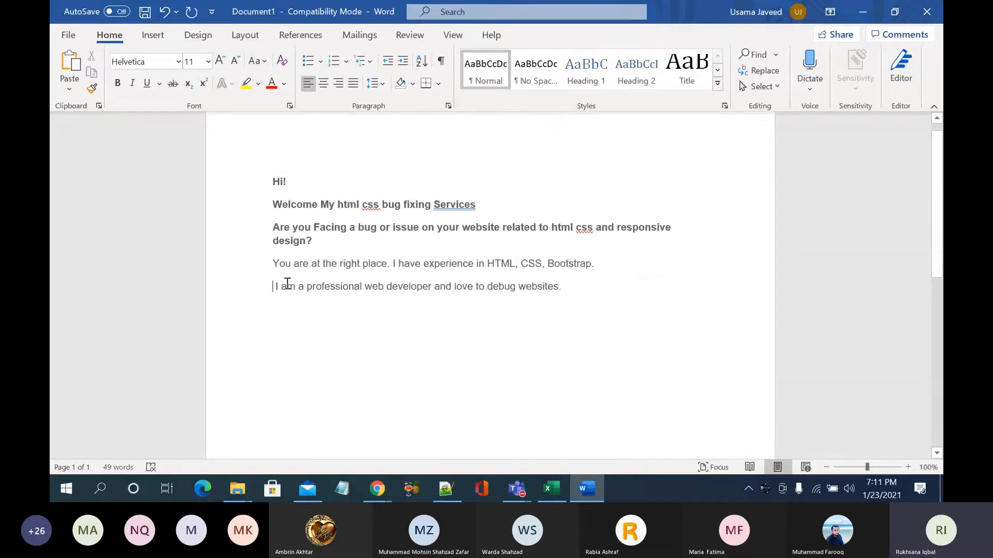
{"action": "key", "text": "BackSpace"}
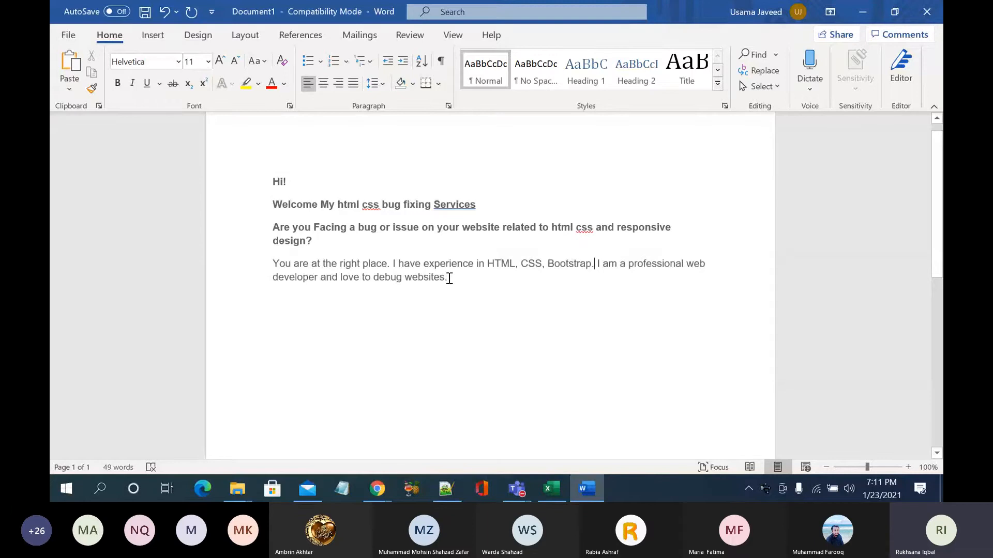
Step: Copy the whole draft text from the Word document and paste it into the Fiverr gig's description in Chrome
{"action": "left_click_drag", "start_coordinate": [448, 278], "coordinate": [272, 184]}
{"action": "key", "text": "ctrl+c"}
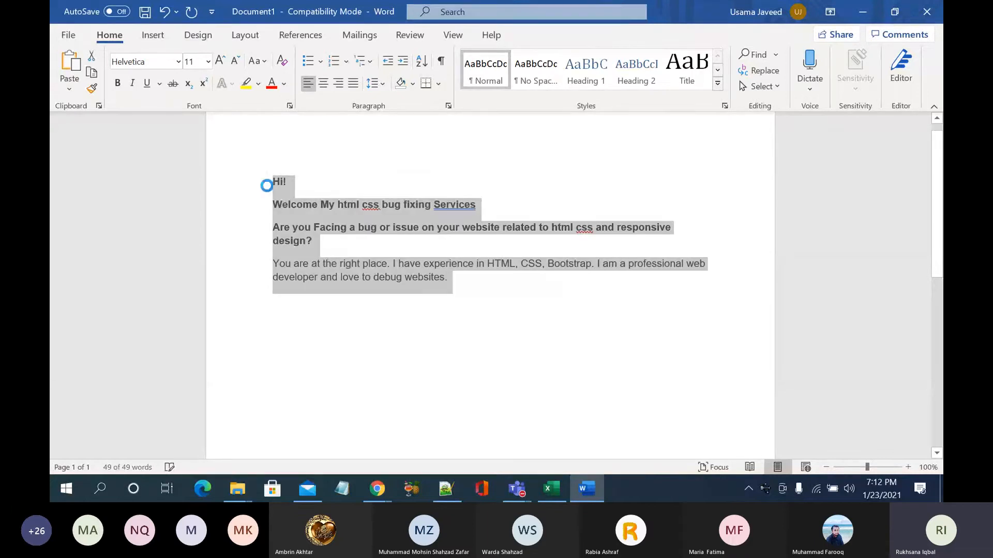
{"action": "left_click", "coordinate": [377, 488]}
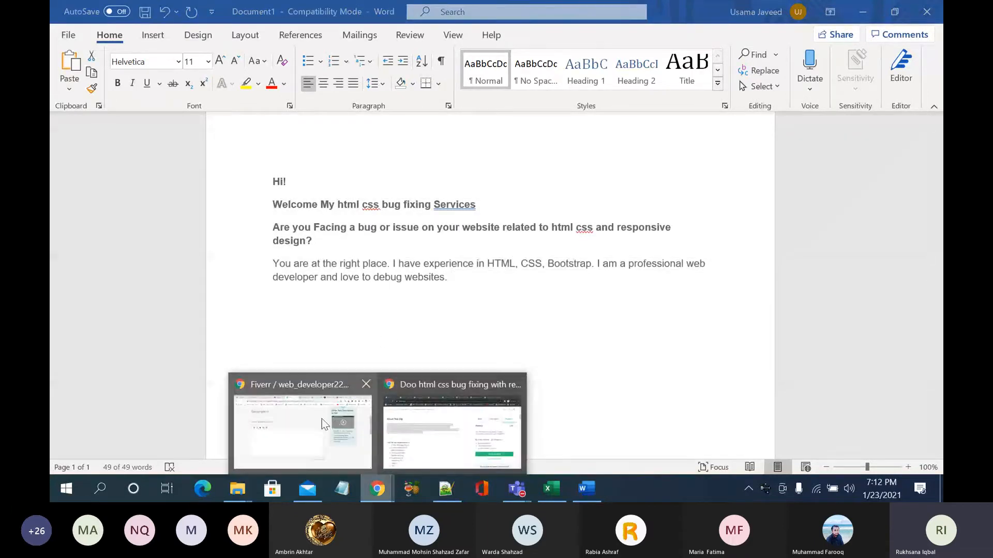
{"action": "left_click", "coordinate": [322, 419]}
{"action": "left_click", "coordinate": [310, 254]}
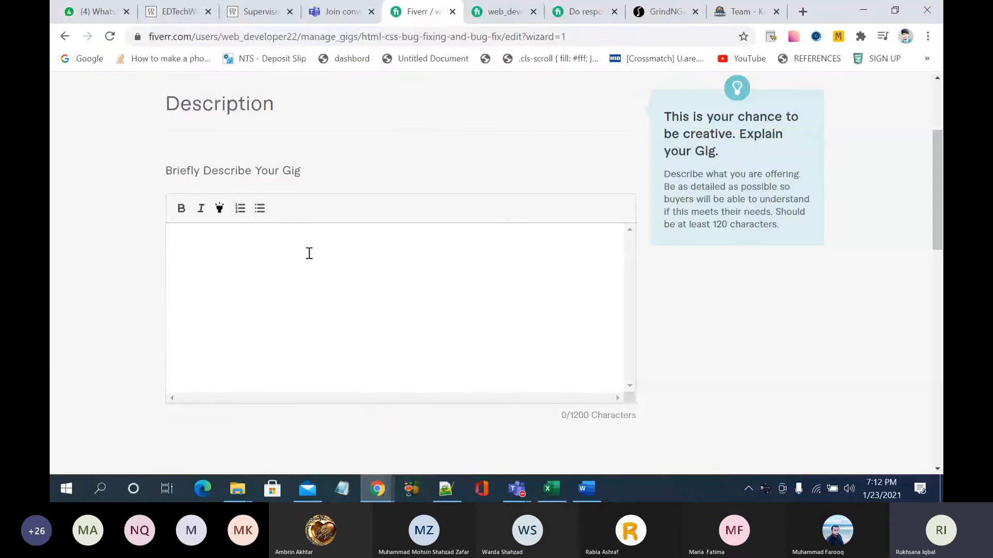
{"action": "key", "text": "ctrl+v"}
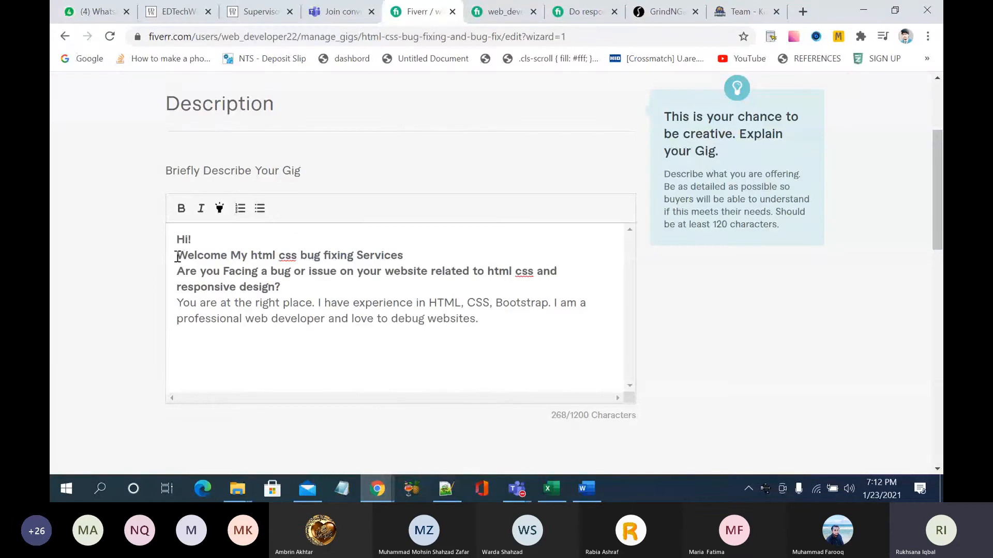
Step: Remove the bold from the line "Welcome My html css bug fixing Services" and end it with a period
{"action": "left_click_drag", "start_coordinate": [177, 255], "coordinate": [420, 257]}
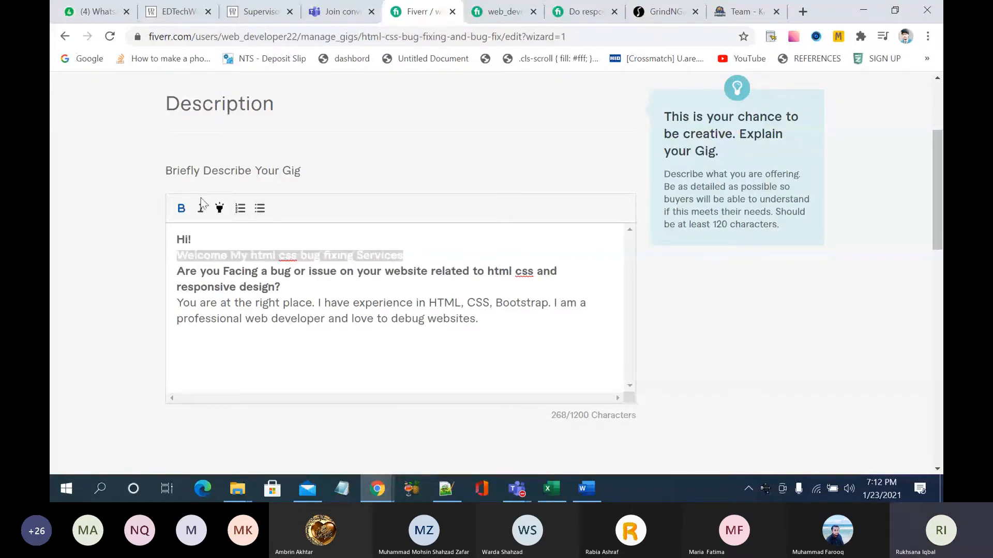
{"action": "left_click", "coordinate": [179, 208]}
{"action": "left_click", "coordinate": [537, 284]}
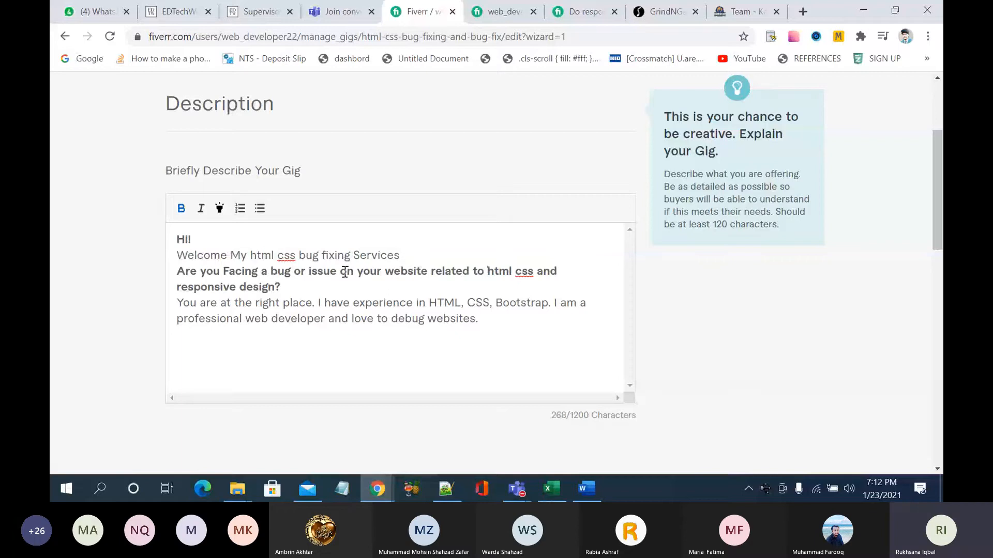
{"action": "left_click", "coordinate": [402, 261]}
{"action": "type", "text": "."}
{"action": "left_click", "coordinate": [306, 275]}
Step: Make the phrase "html css bug fixing" bold in the welcome line of the description
{"action": "left_click_drag", "start_coordinate": [250, 255], "coordinate": [349, 257]}
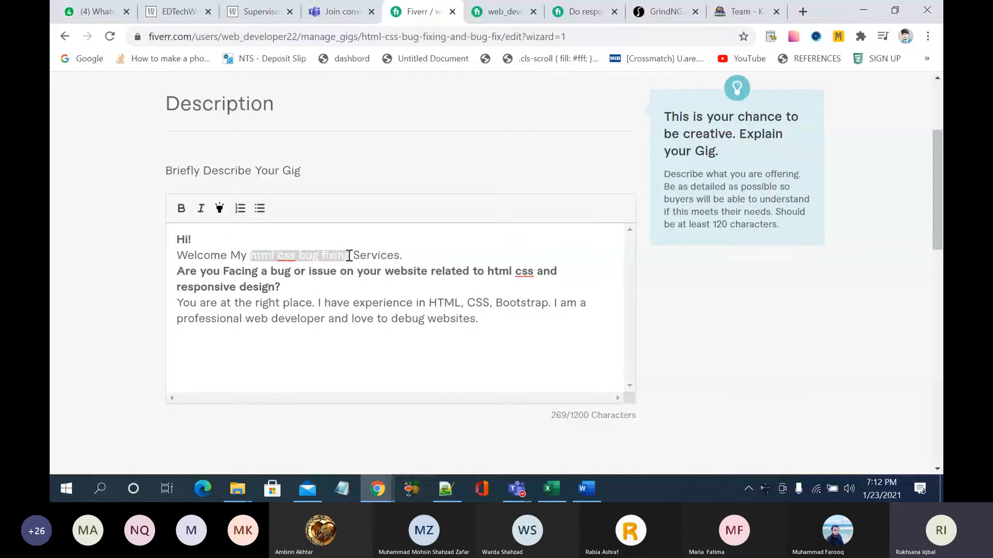
{"action": "left_click", "coordinate": [181, 209]}
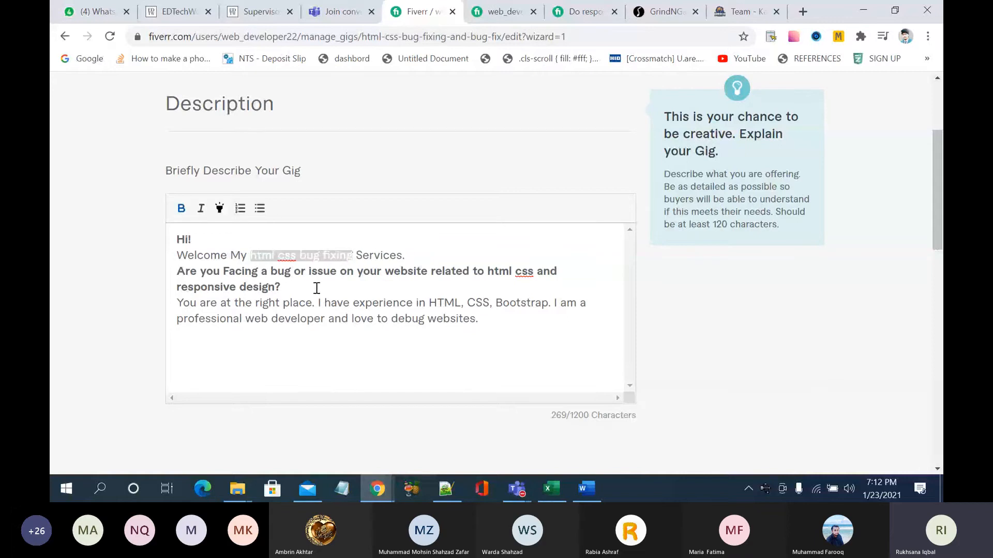
{"action": "left_click", "coordinate": [289, 286]}
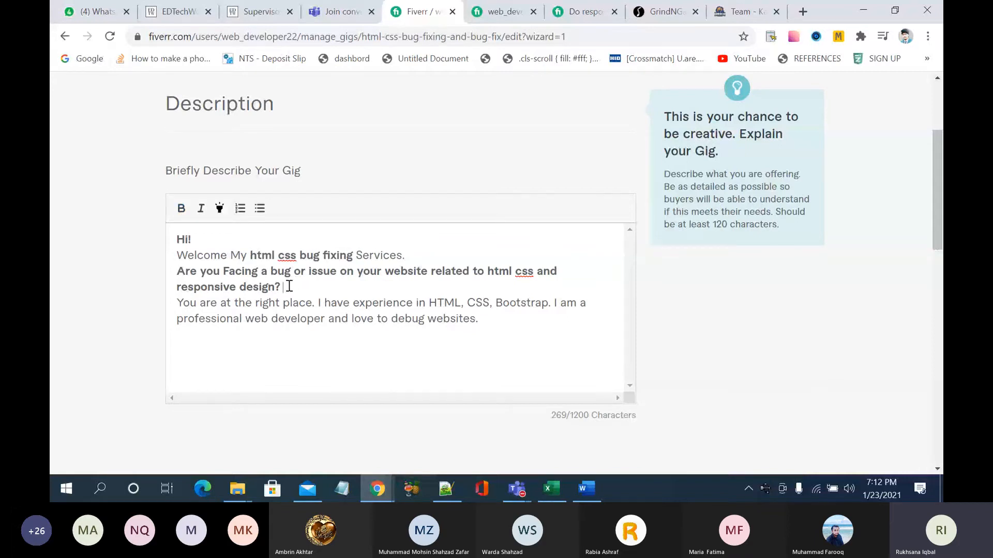
Step: Remove the bold from the question beginning "Are you Facing a bug or issue on your website"
{"action": "left_click", "coordinate": [181, 209]}
{"action": "left_click", "coordinate": [367, 289]}
{"action": "left_click_drag", "start_coordinate": [288, 284], "coordinate": [177, 271]}
{"action": "left_click", "coordinate": [181, 208]}
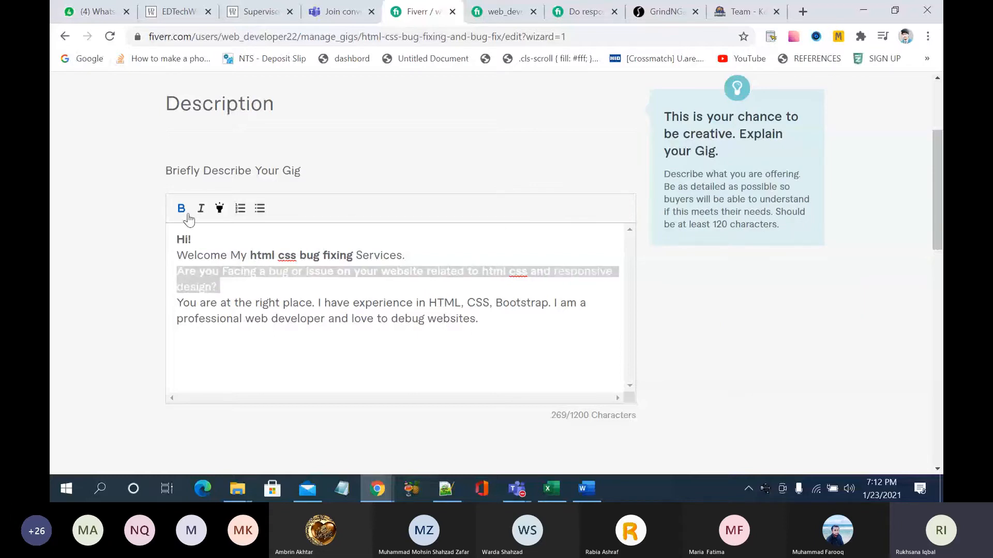
{"action": "left_click", "coordinate": [300, 306]}
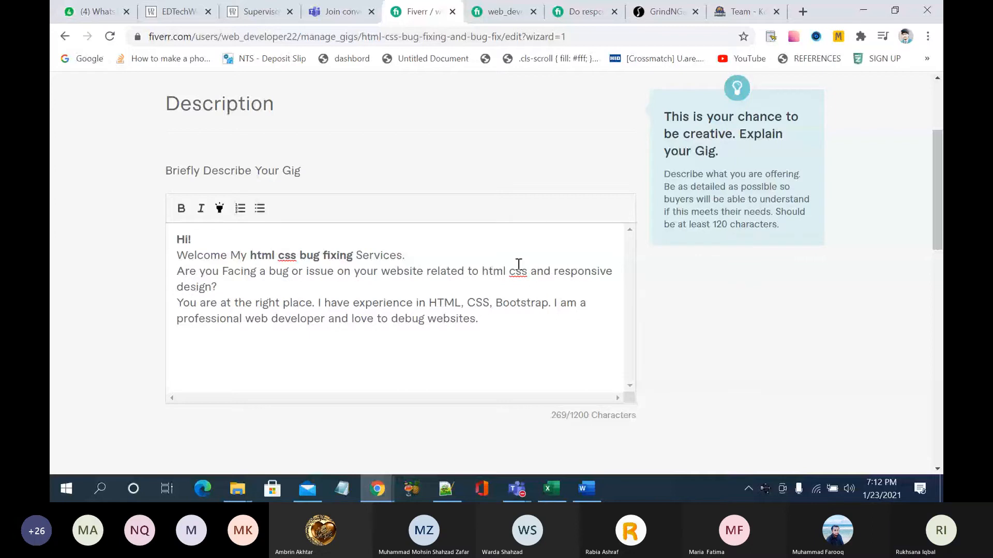
Step: Make "html css and responsive design" bold in the question, leaving the question mark unbolded
{"action": "left_click_drag", "start_coordinate": [481, 271], "coordinate": [589, 284]}
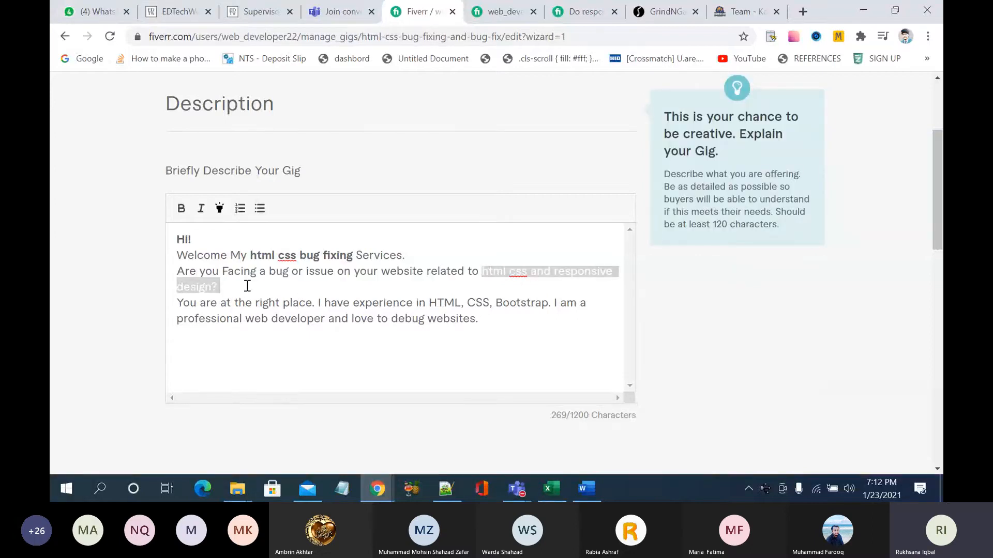
{"action": "left_click_drag", "start_coordinate": [248, 286], "coordinate": [215, 288]}
{"action": "left_click", "coordinate": [181, 211]}
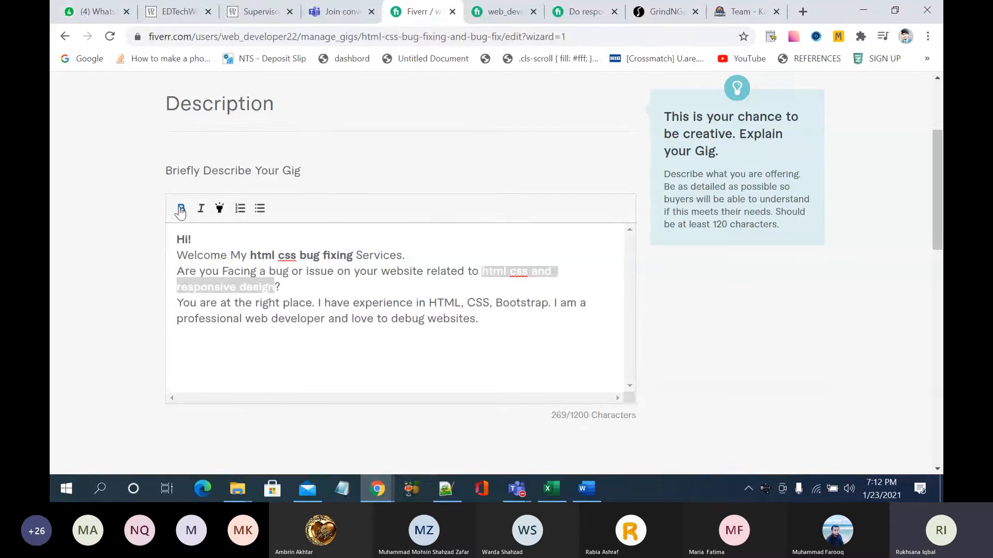
{"action": "left_click", "coordinate": [386, 286]}
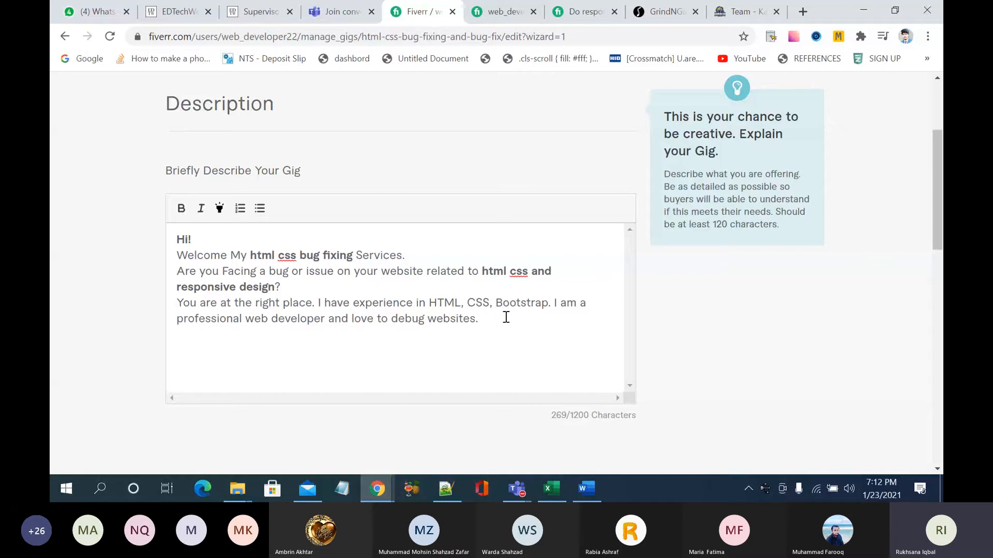
Step: Replace "HTML, CSS, Bootstrap" in the experience sentence with the bold phrase "html css bug fixing" copied from the welcome line
{"action": "left_click", "coordinate": [472, 305]}
{"action": "left_click_drag", "start_coordinate": [430, 305], "coordinate": [548, 305]}
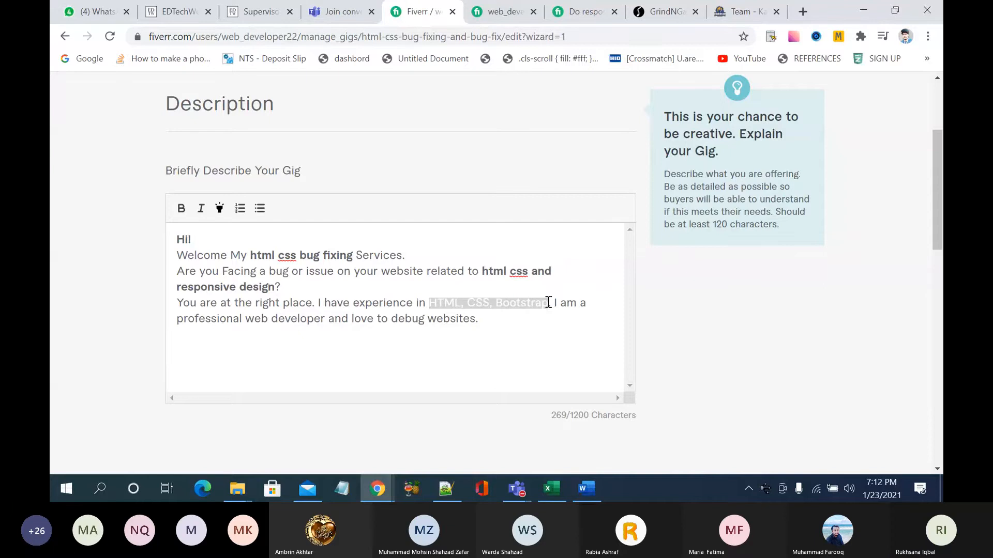
{"action": "left_click_drag", "start_coordinate": [353, 255], "coordinate": [255, 260]}
{"action": "key", "text": "ctrl+c"}
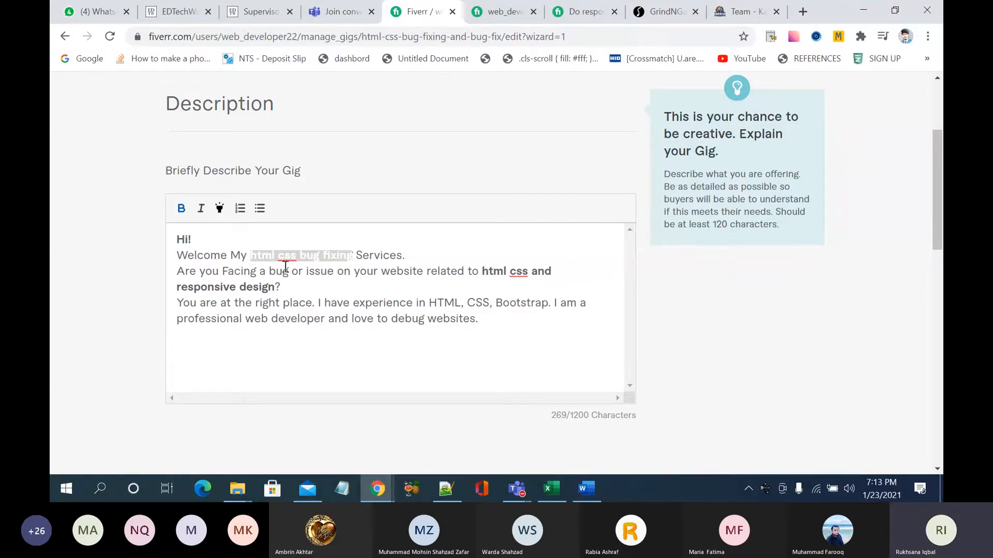
{"action": "left_click_drag", "start_coordinate": [549, 303], "coordinate": [429, 305]}
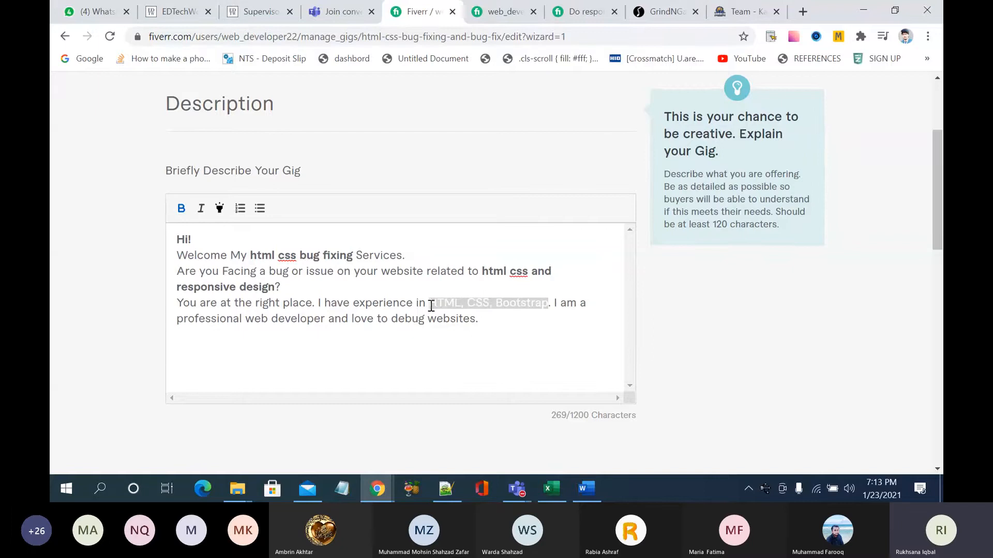
{"action": "left_click", "coordinate": [430, 306]}
{"action": "key", "text": "ctrl+v"}
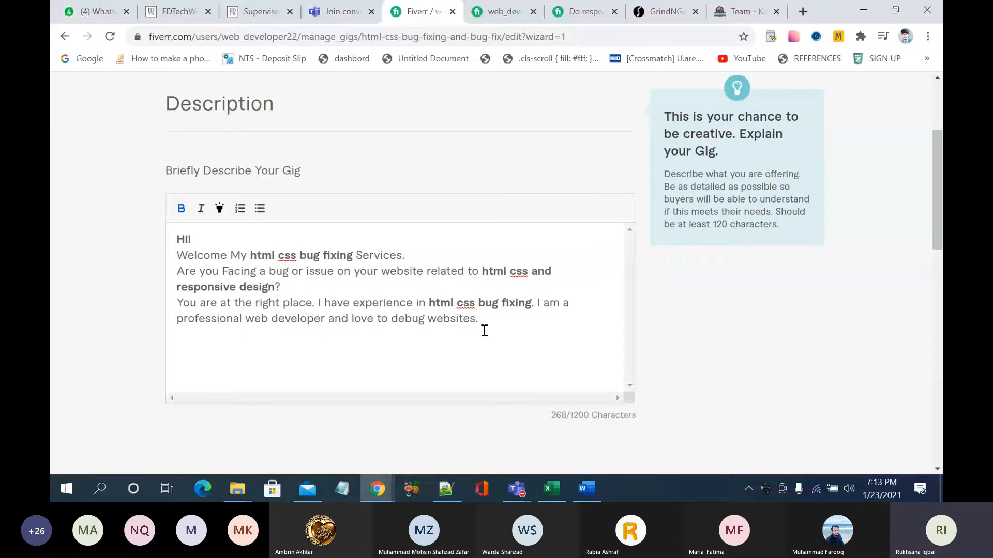
Step: Insert "having 2+ year experience" before "and love to debug websites" in the description's last sentence
{"action": "left_click_drag", "start_coordinate": [479, 319], "coordinate": [330, 320]}
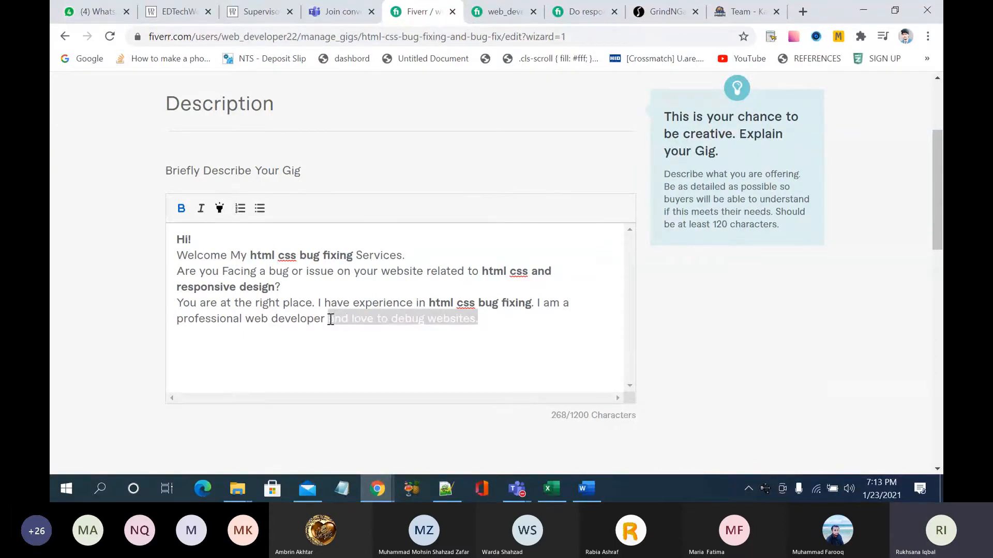
{"action": "left_click", "coordinate": [331, 319]}
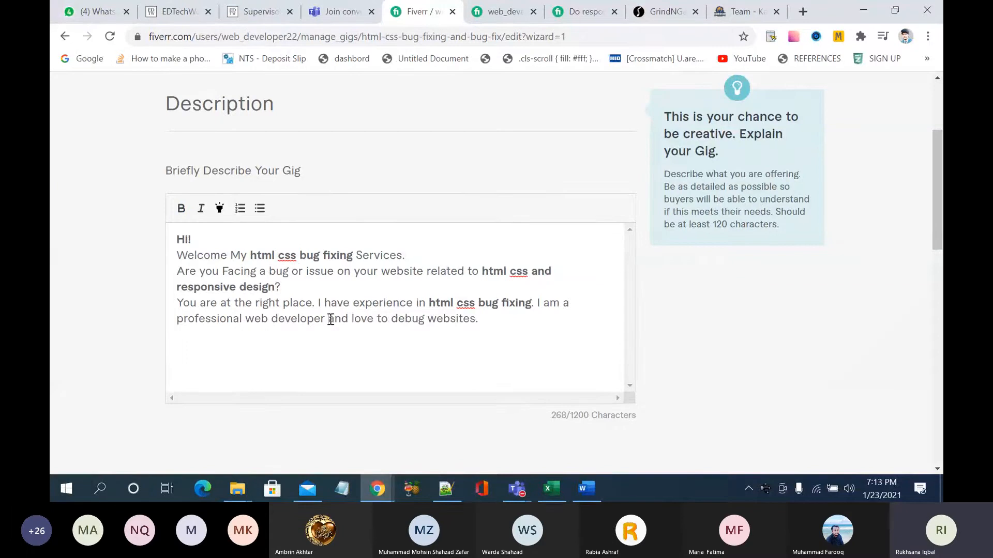
{"action": "type", "text": "having 2"}
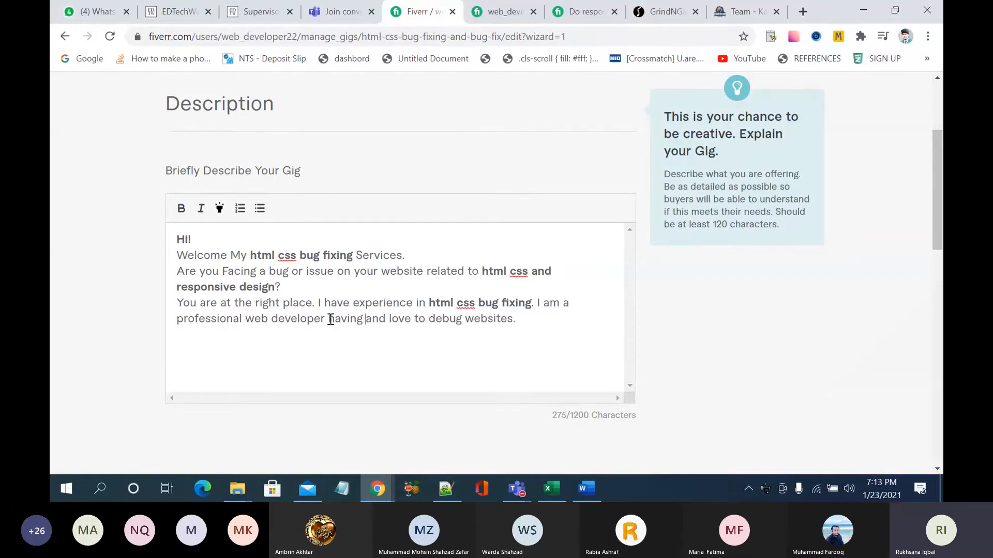
{"action": "type", "text": "+ year"}
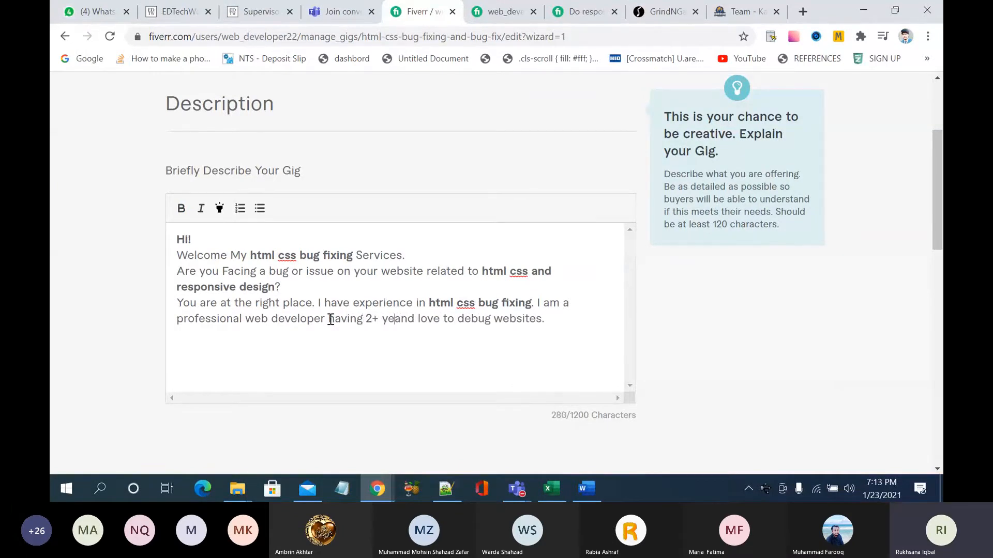
{"action": "type", "text": " exper"}
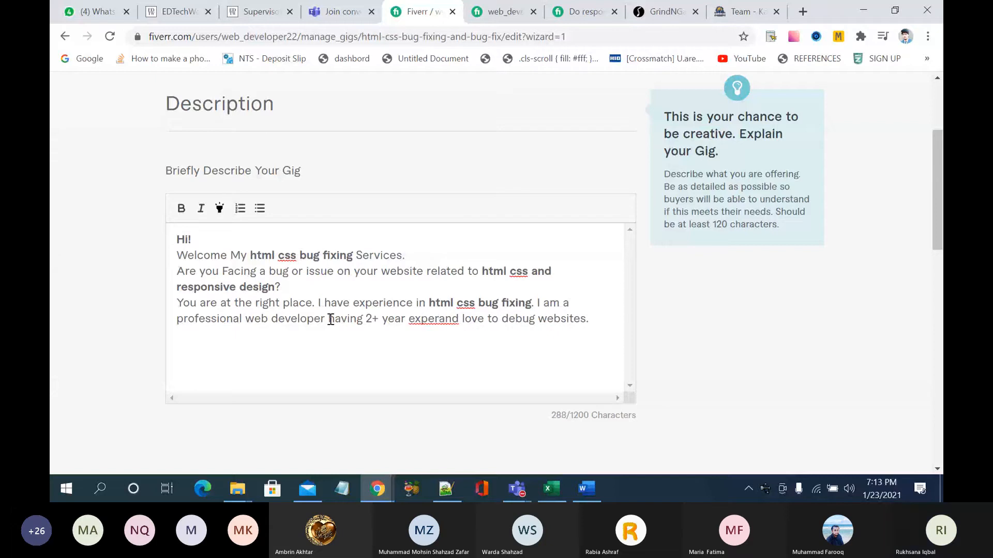
{"action": "type", "text": "ence"}
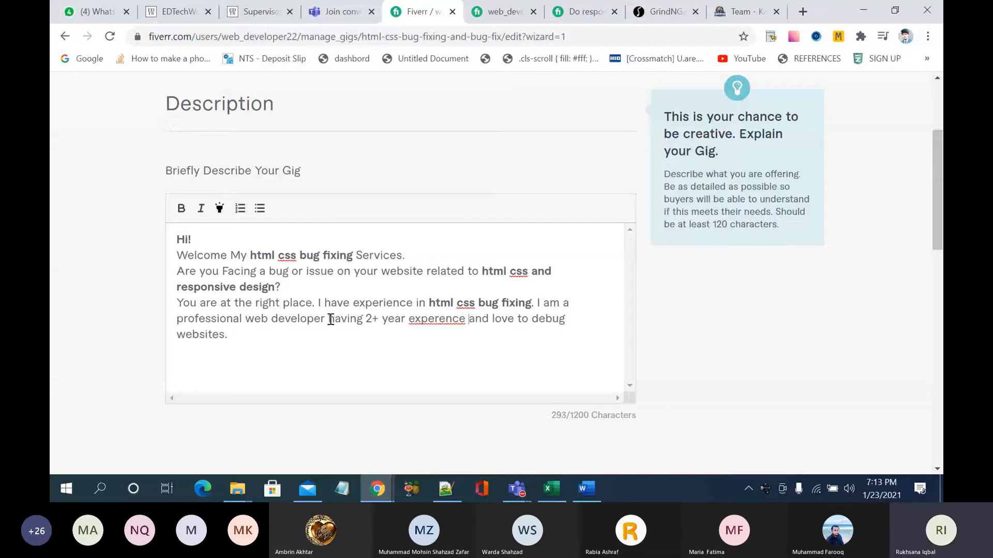
{"action": "key", "text": "BackSpace"}
{"action": "key", "text": "BackSpace"}
{"action": "key", "text": "BackSpace"}
{"action": "key", "text": "BackSpace"}
{"action": "key", "text": "BackSpace"}
{"action": "type", "text": "i"}
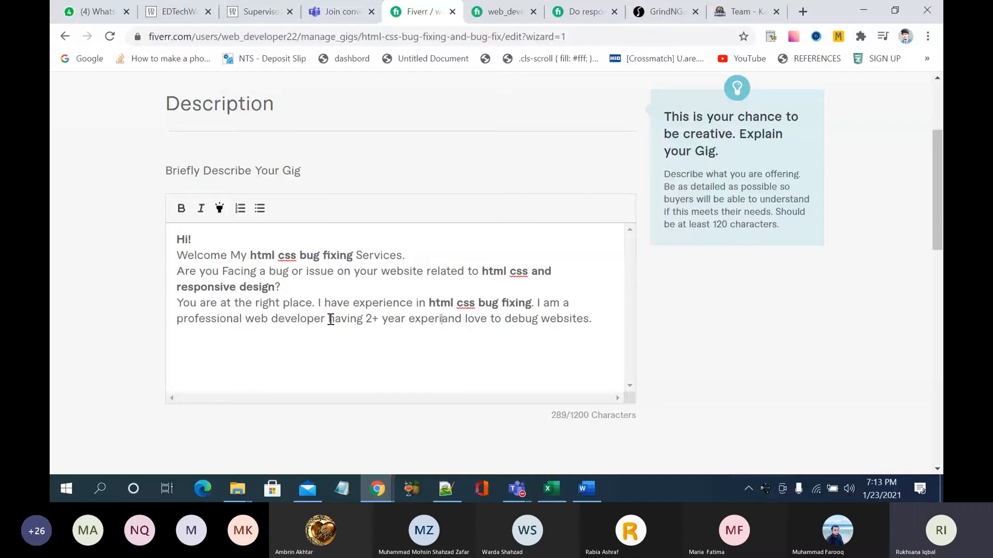
{"action": "type", "text": "ence"}
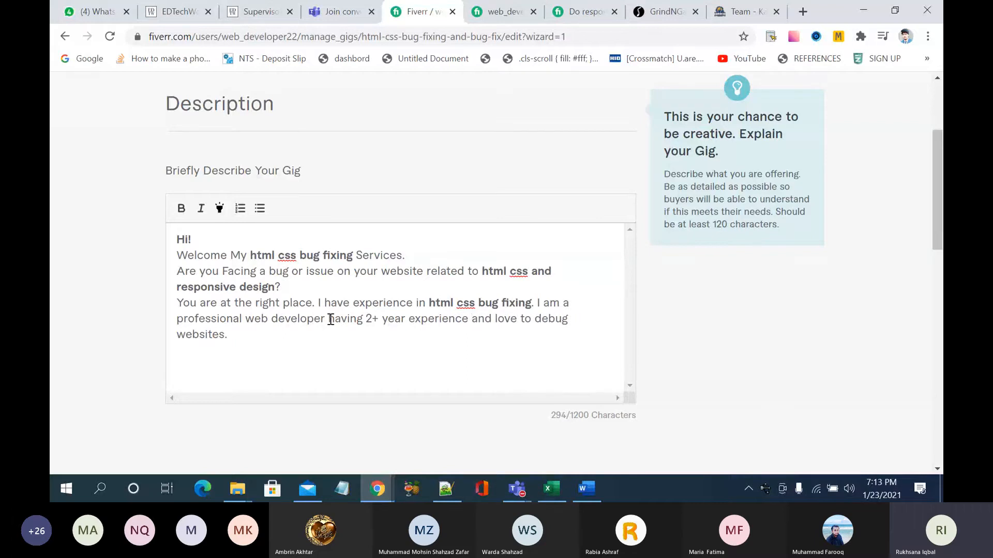
{"action": "left_click", "coordinate": [240, 339]}
{"action": "scroll", "coordinate": [280, 347], "scroll_direction": "down", "scroll_amount": 1}
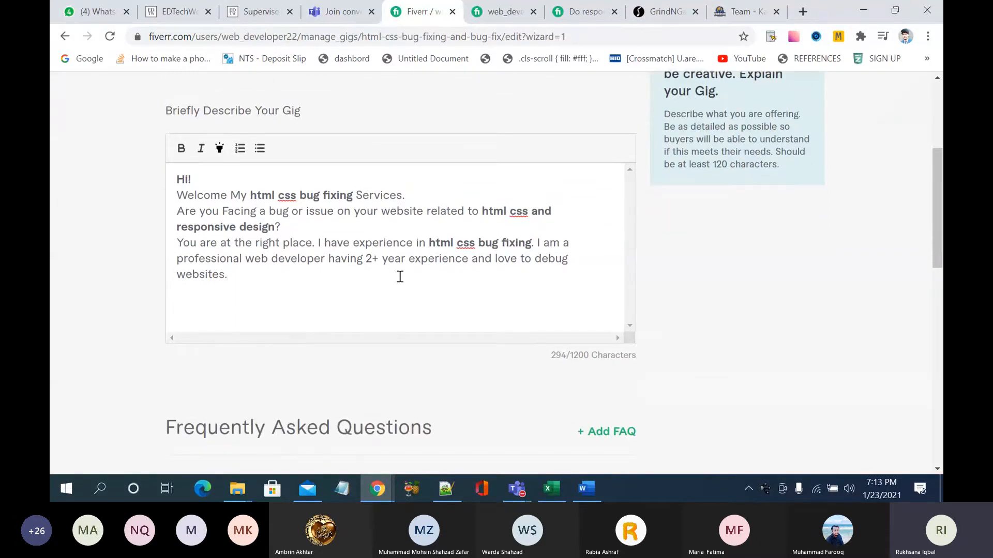
{"action": "right_click", "coordinate": [468, 245]}
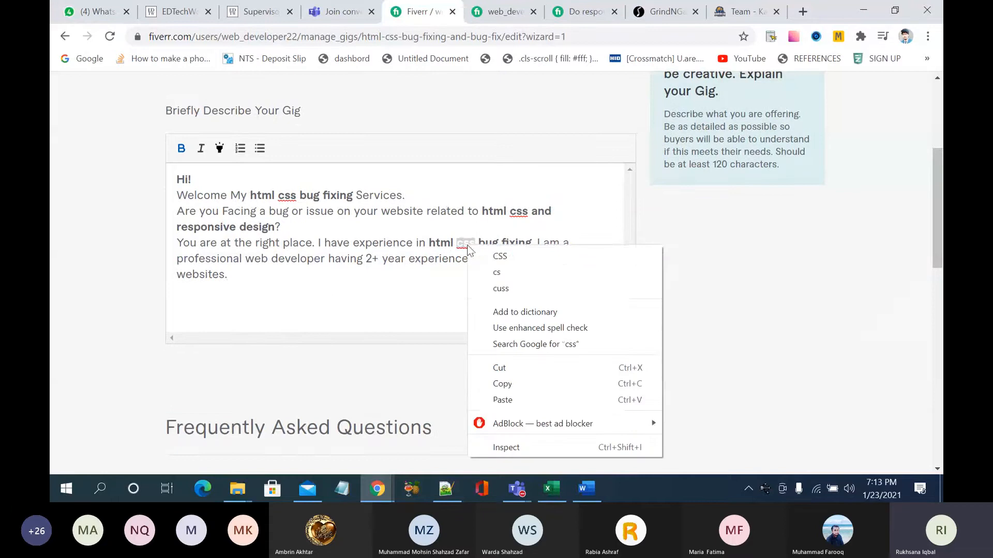
{"action": "left_click", "coordinate": [387, 281]}
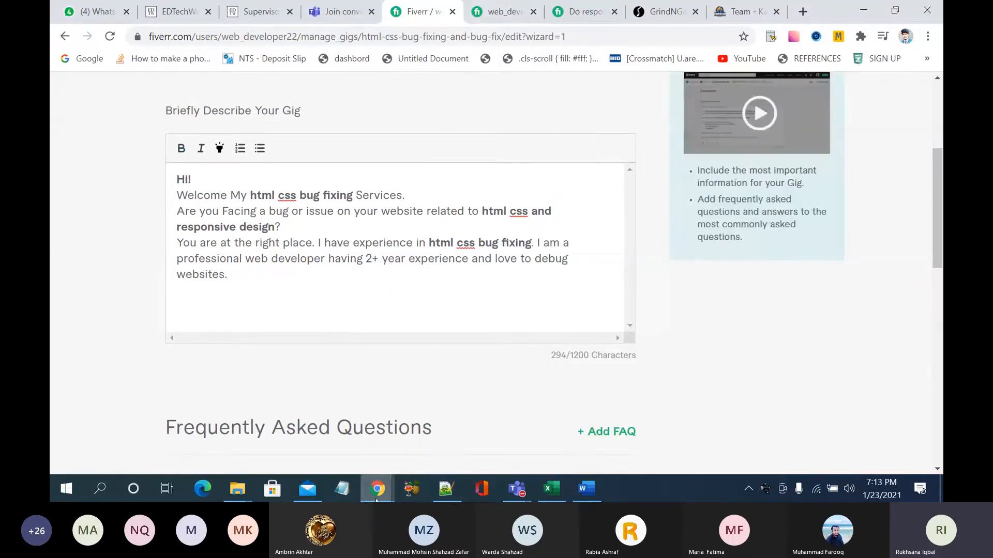
Step: Switch to the competing gigs and examine the description layouts of the CSS bug-fixing, Joomla and web development gigs
{"action": "mouse_move", "coordinate": [378, 499]}
{"action": "left_click", "coordinate": [455, 424]}
{"action": "scroll", "coordinate": [464, 309], "scroll_direction": "down", "scroll_amount": 1}
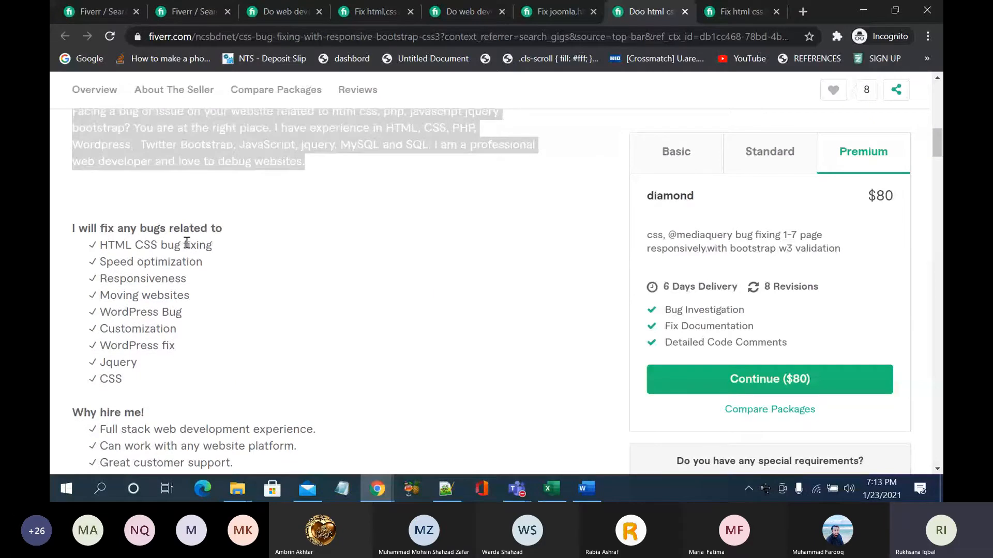
{"action": "left_click", "coordinate": [563, 7]}
{"action": "scroll", "coordinate": [381, 383], "scroll_direction": "down", "scroll_amount": 1}
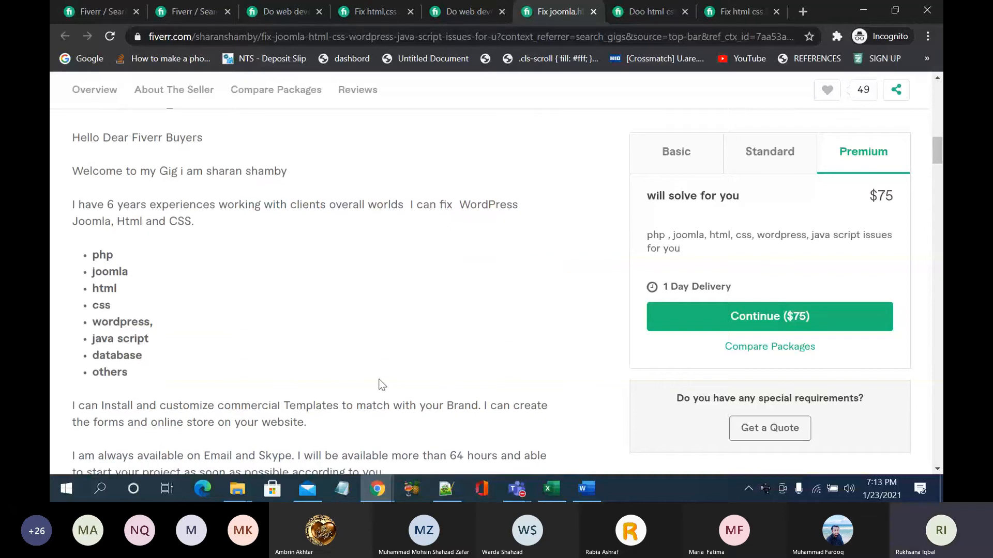
{"action": "scroll", "coordinate": [358, 376], "scroll_direction": "down", "scroll_amount": 4}
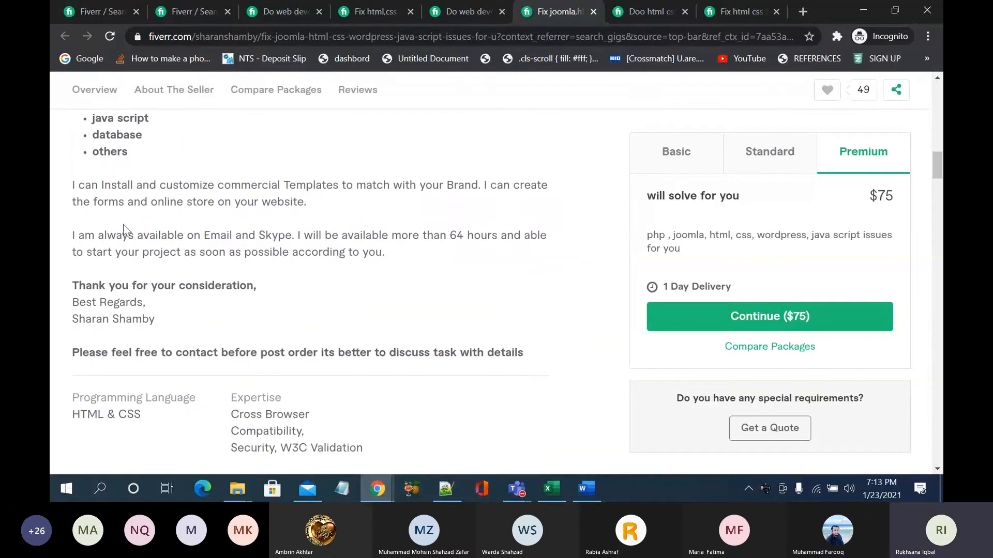
{"action": "left_click_drag", "start_coordinate": [217, 202], "coordinate": [340, 225]}
{"action": "left_click", "coordinate": [339, 225]}
{"action": "left_click", "coordinate": [448, 16]}
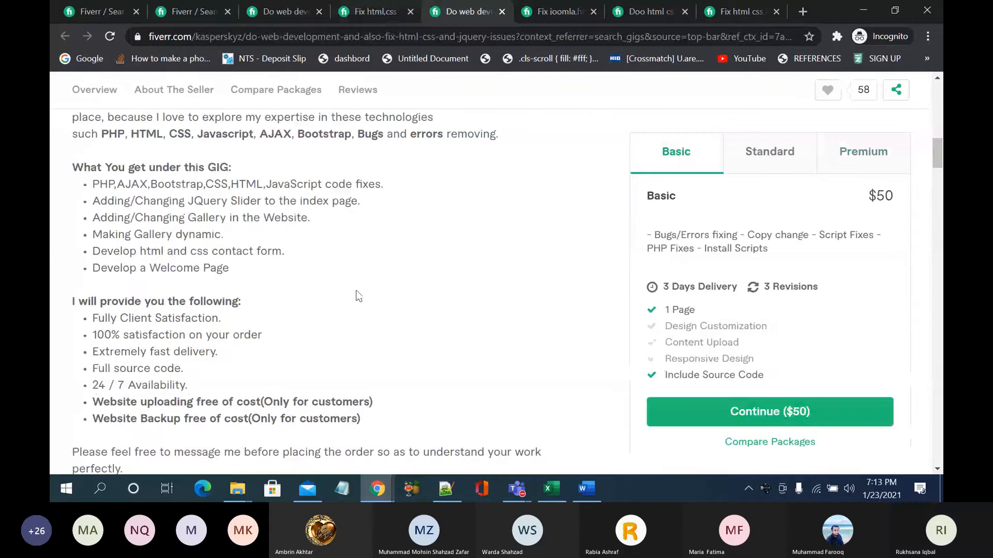
{"action": "scroll", "coordinate": [358, 295], "scroll_direction": "down", "scroll_amount": 1}
{"action": "scroll", "coordinate": [356, 295], "scroll_direction": "up", "scroll_amount": 1}
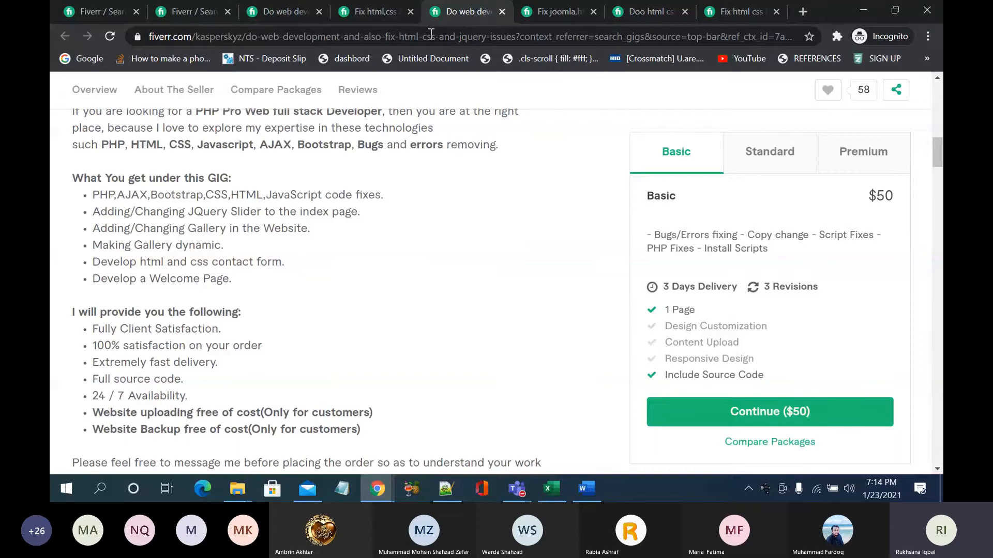
Step: Examine the introduction, numbered service list and "Why Hire Me?" section of the HTML, CSS and responsive layout gig
{"action": "left_click", "coordinate": [360, 15]}
{"action": "scroll", "coordinate": [288, 257], "scroll_direction": "down", "scroll_amount": 10}
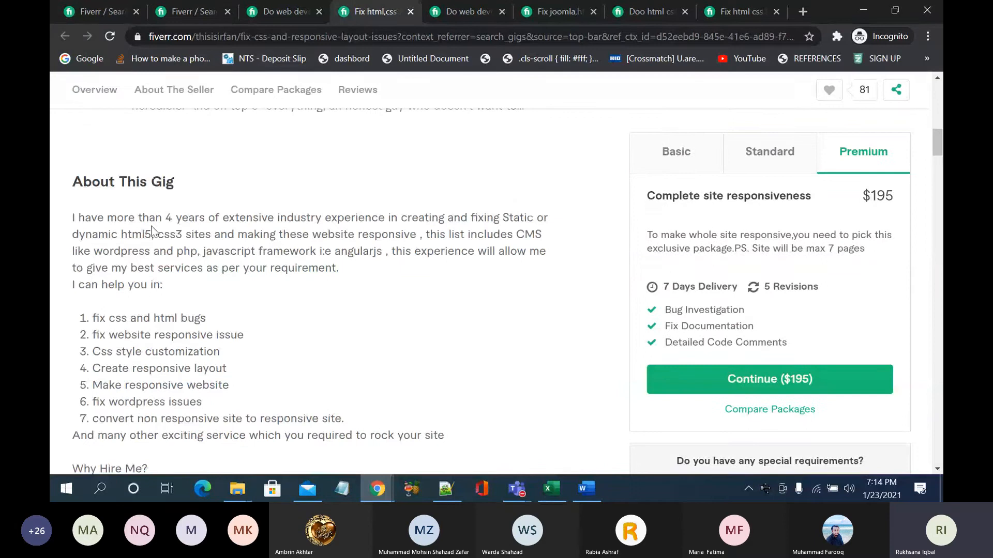
{"action": "scroll", "coordinate": [268, 289], "scroll_direction": "down", "scroll_amount": 3}
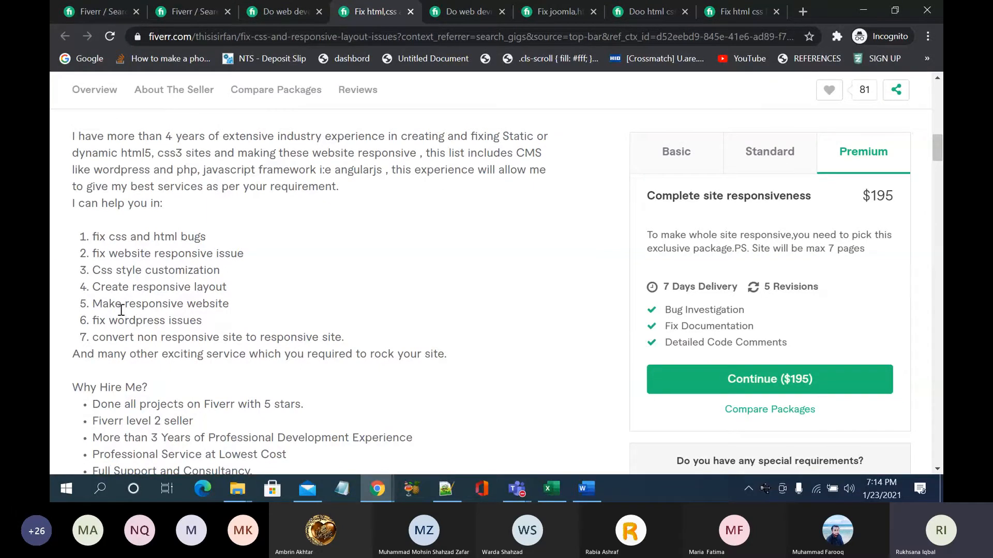
{"action": "left_click_drag", "start_coordinate": [102, 288], "coordinate": [243, 279]}
{"action": "left_click", "coordinate": [229, 291]}
{"action": "left_click", "coordinate": [243, 279]}
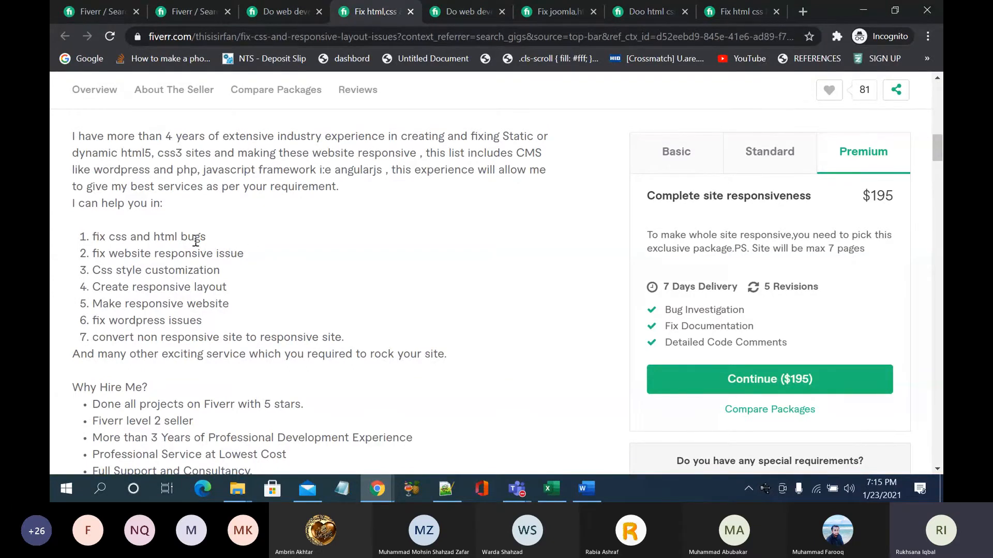
{"action": "scroll", "coordinate": [247, 255], "scroll_direction": "down", "scroll_amount": 1}
{"action": "scroll", "coordinate": [247, 255], "scroll_direction": "down", "scroll_amount": 3}
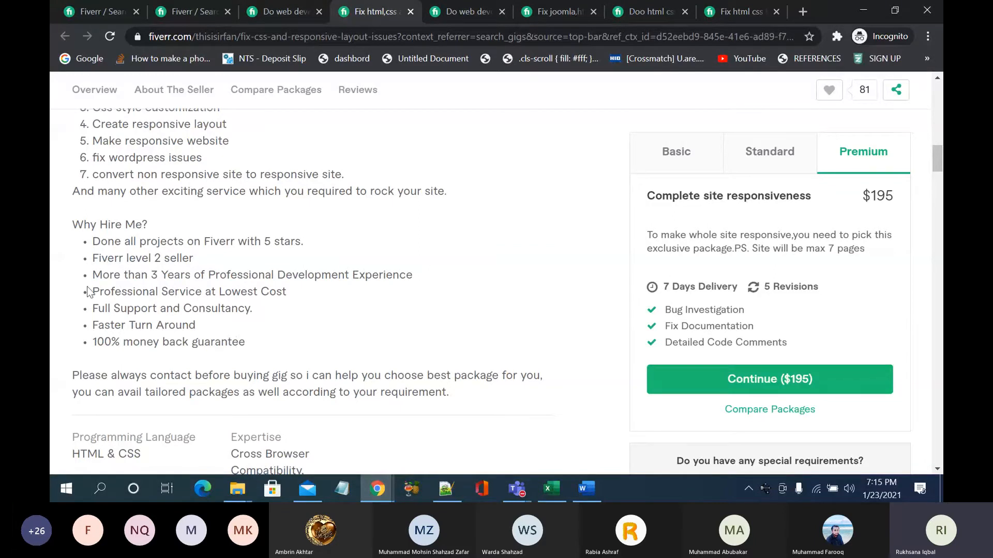
Step: Copy the "Why Hire Me?" heading and its bullet list from the gig into the Word document, a few lines below the introduction
{"action": "left_click_drag", "start_coordinate": [74, 225], "coordinate": [307, 344]}
{"action": "key", "text": "ctrl+c"}
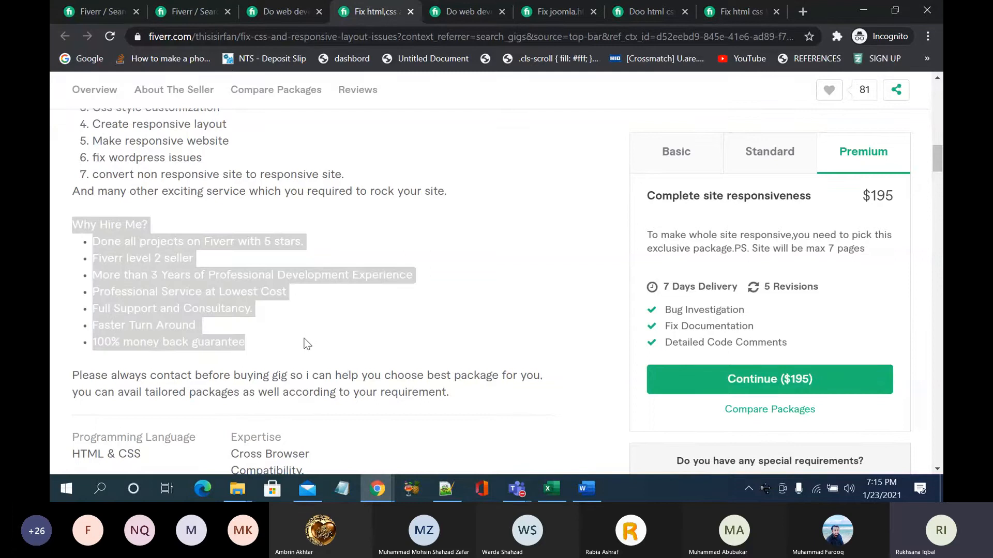
{"action": "left_click", "coordinate": [552, 489]}
{"action": "left_click", "coordinate": [587, 488]}
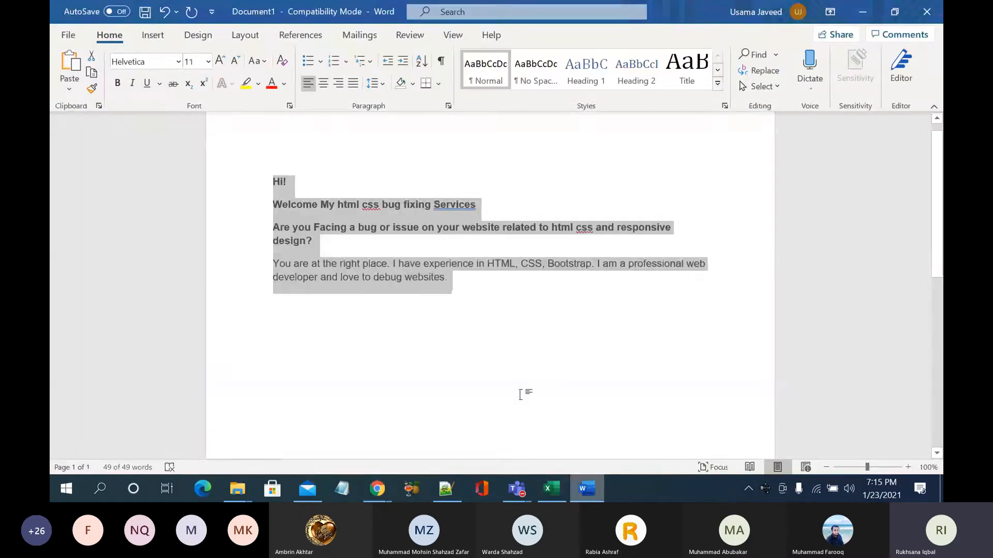
{"action": "left_click", "coordinate": [495, 278]}
{"action": "key", "text": "Return"}
{"action": "key", "text": "Return"}
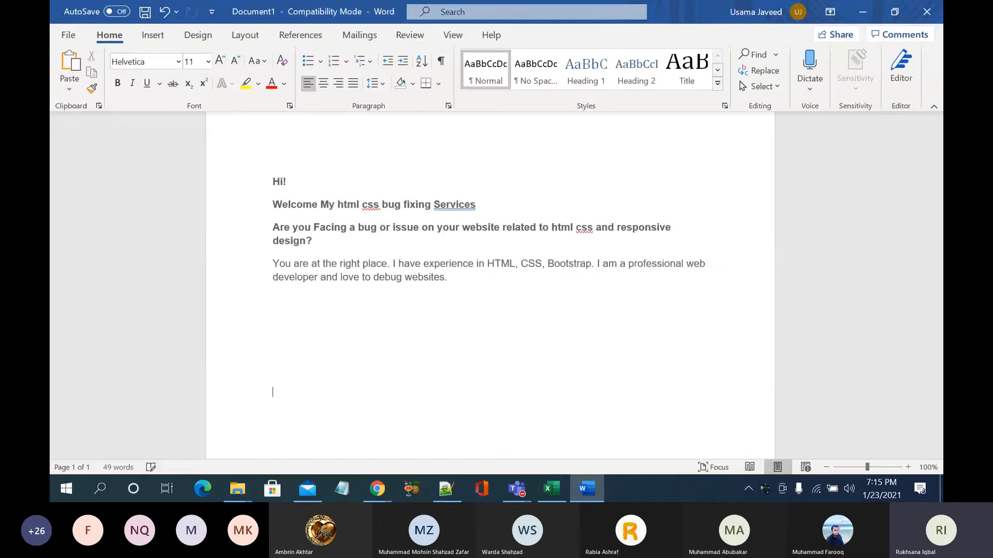
{"action": "key", "text": "ctrl+v"}
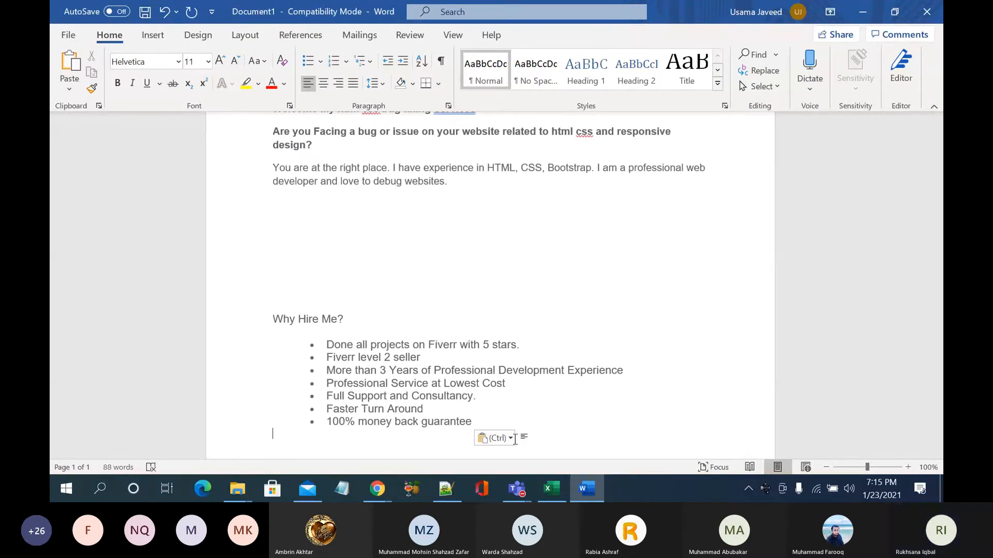
Step: Delete the bullets "Done all projects on Fiverr with 5 stars." and "Fiverr level 2 seller" from the "Why Hire Me?" list
{"action": "left_click_drag", "start_coordinate": [316, 344], "coordinate": [636, 371]}
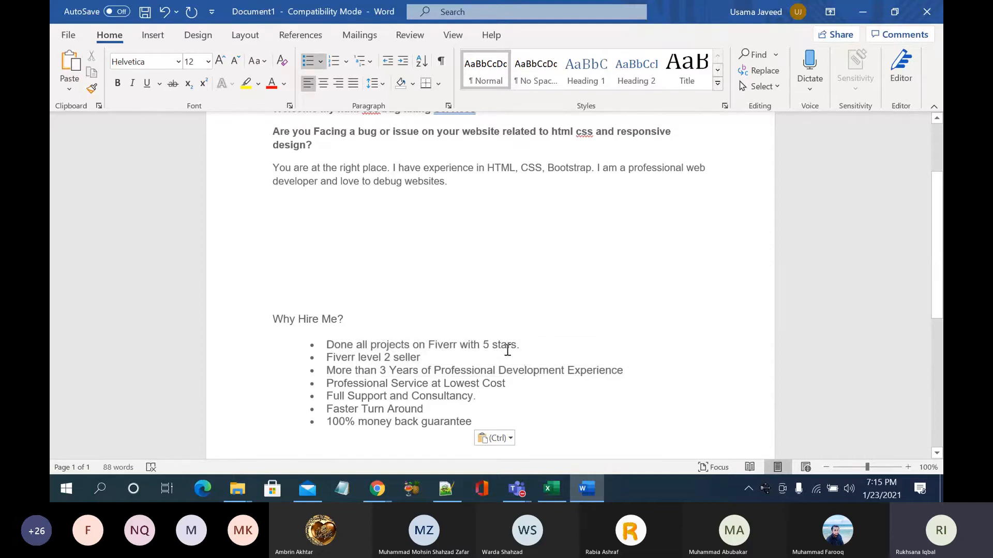
{"action": "left_click_drag", "start_coordinate": [427, 357], "coordinate": [236, 345]}
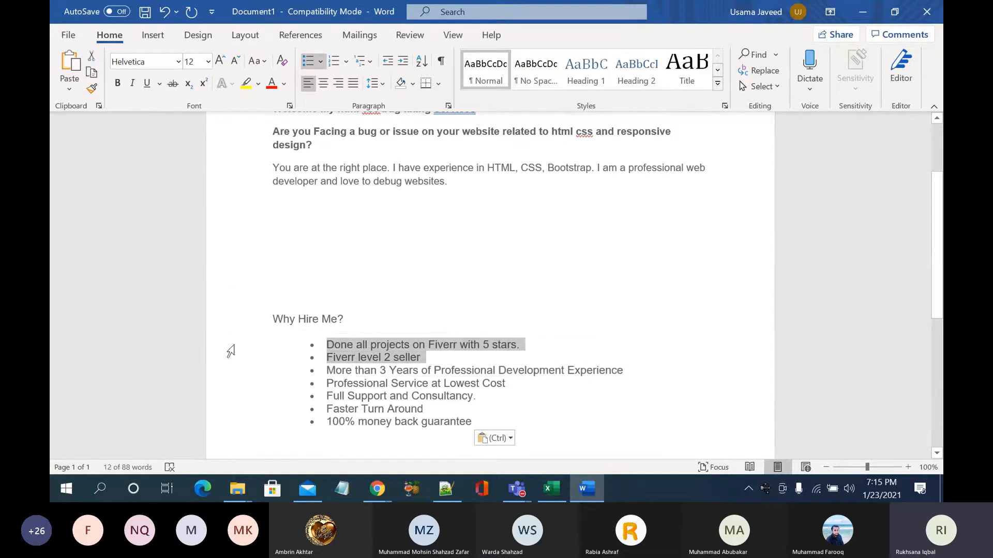
{"action": "key", "text": "BackSpace"}
{"action": "key", "text": "BackSpace"}
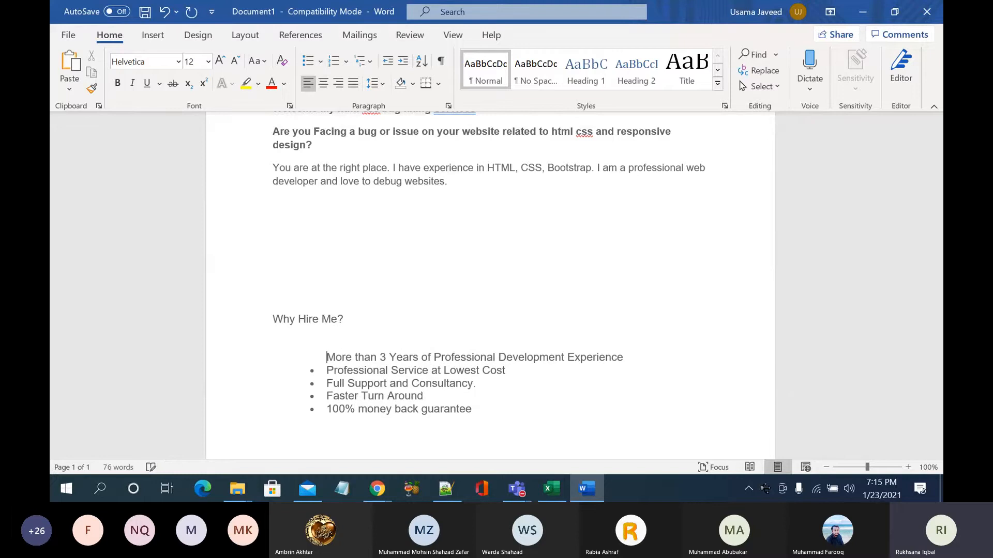
{"action": "key", "text": "ctrl+z"}
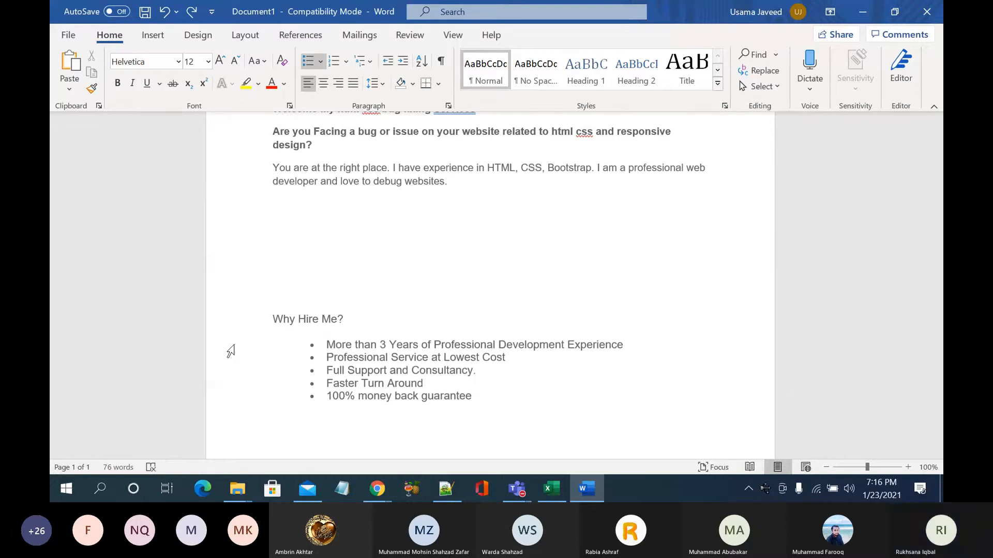
Step: Set the experience bullet to "More than 2 Years" and place the cursor on the blank line under the introduction
{"action": "left_click", "coordinate": [386, 346]}
{"action": "key", "text": "BackSpace"}
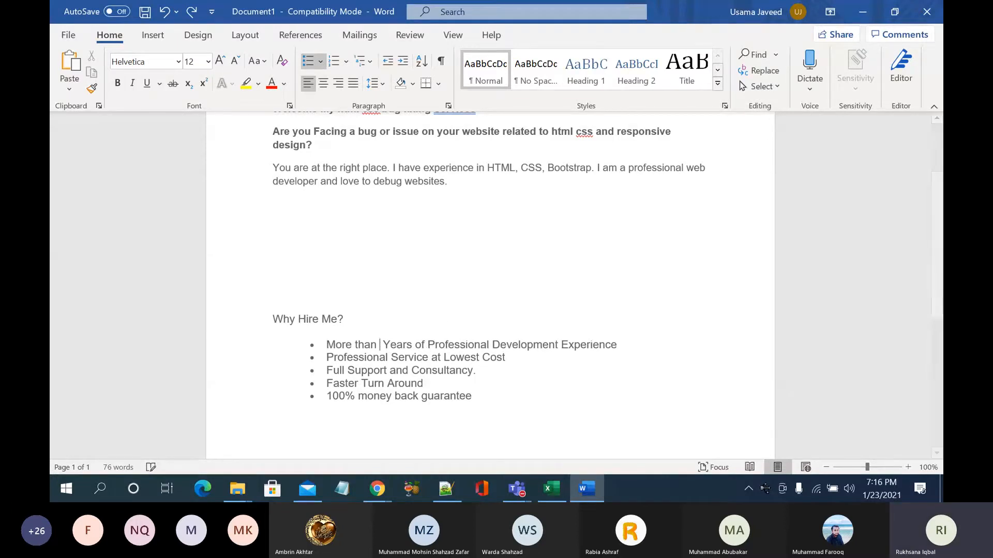
{"action": "type", "text": "2"}
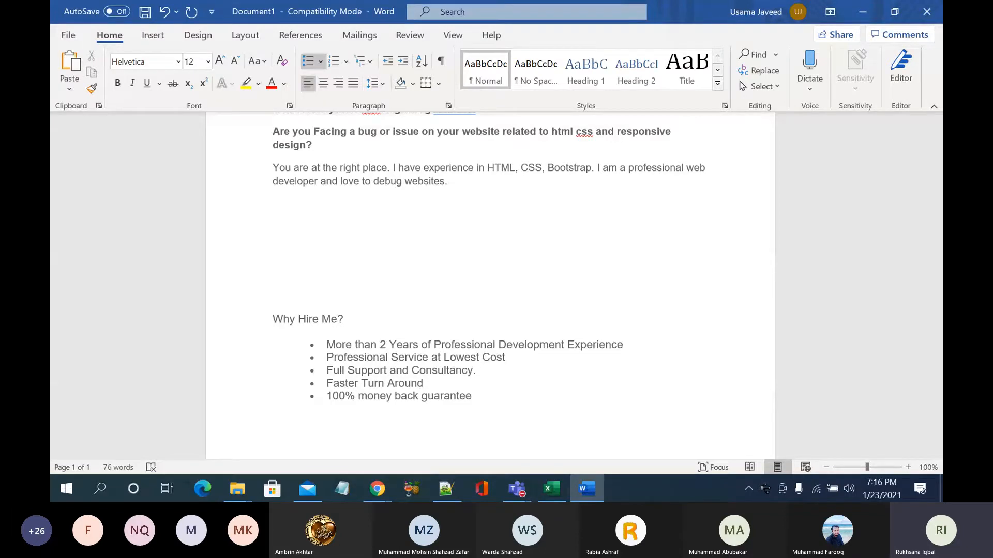
{"action": "left_click", "coordinate": [298, 205]}
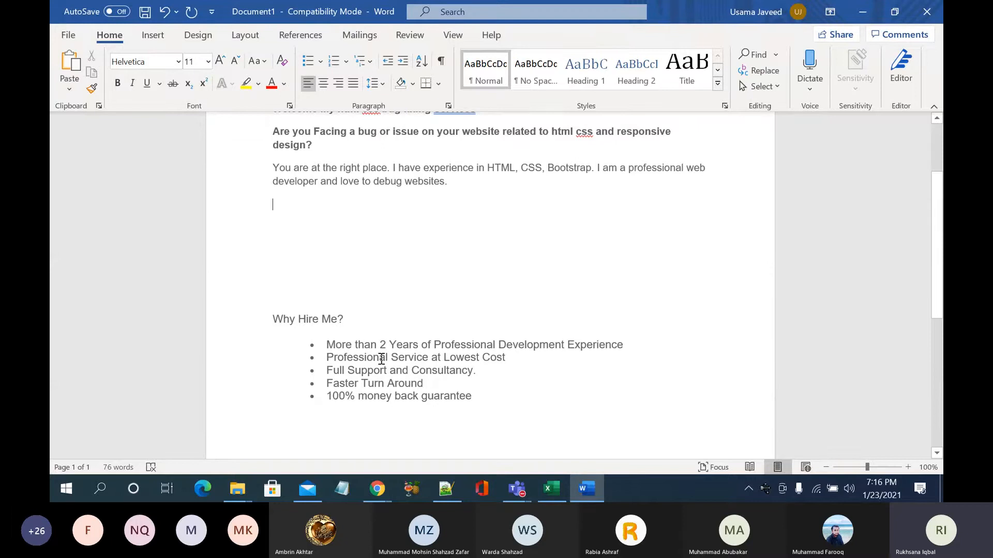
Step: Switch to the competing gigs in Chrome and compare how they introduce and list the services offered
{"action": "left_click", "coordinate": [377, 491]}
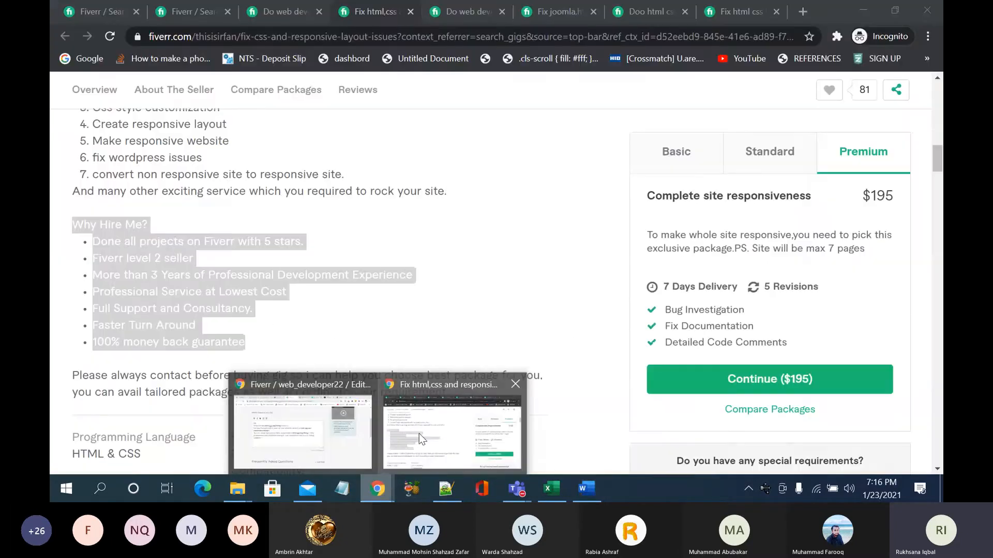
{"action": "left_click", "coordinate": [436, 437]}
{"action": "left_click", "coordinate": [313, 171]}
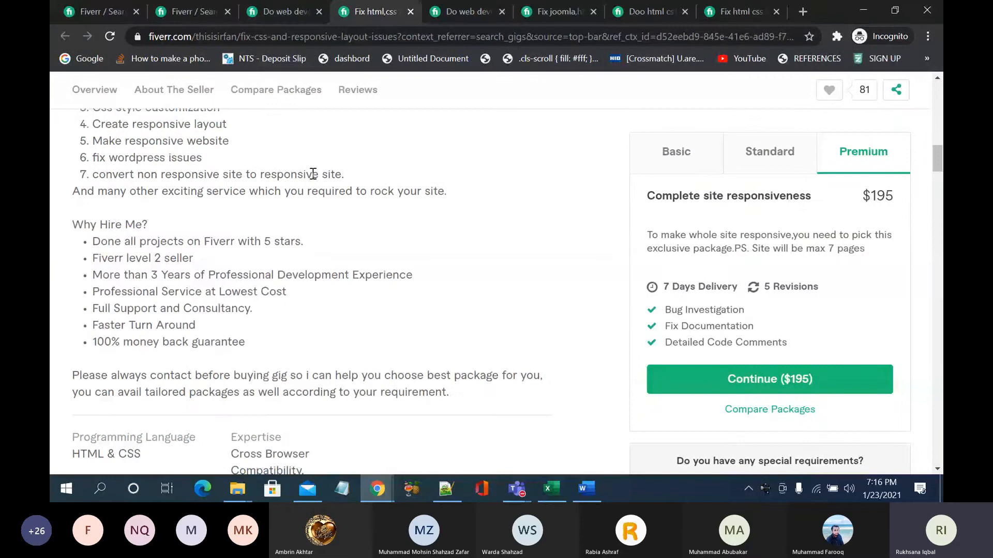
{"action": "left_click", "coordinate": [208, 11]}
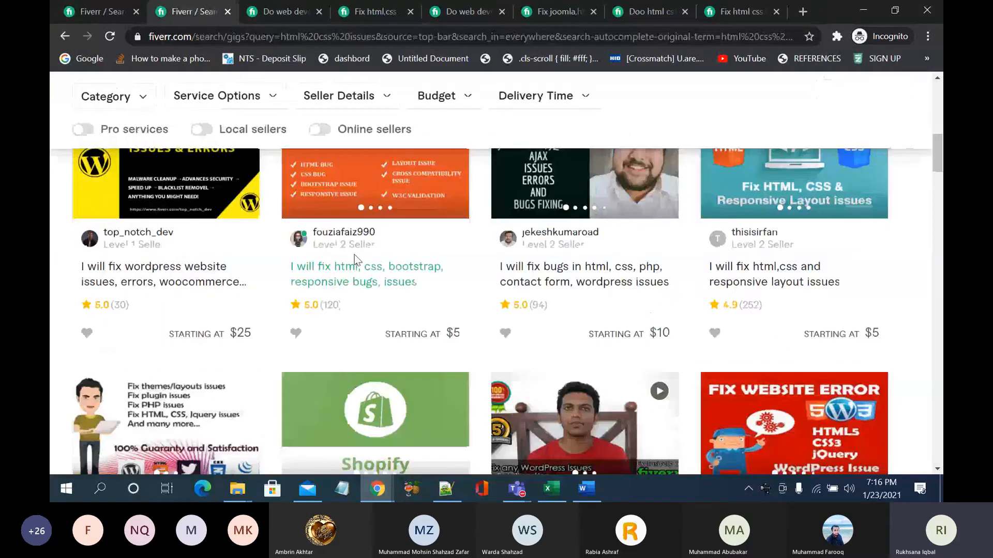
{"action": "key", "text": "ctrl+Tab"}
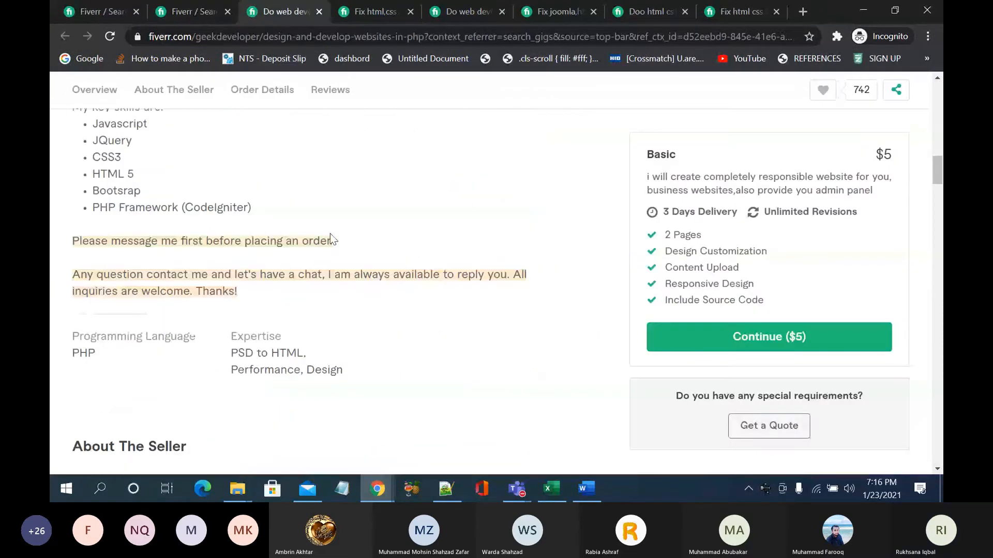
{"action": "scroll", "coordinate": [331, 239], "scroll_direction": "up", "scroll_amount": 4}
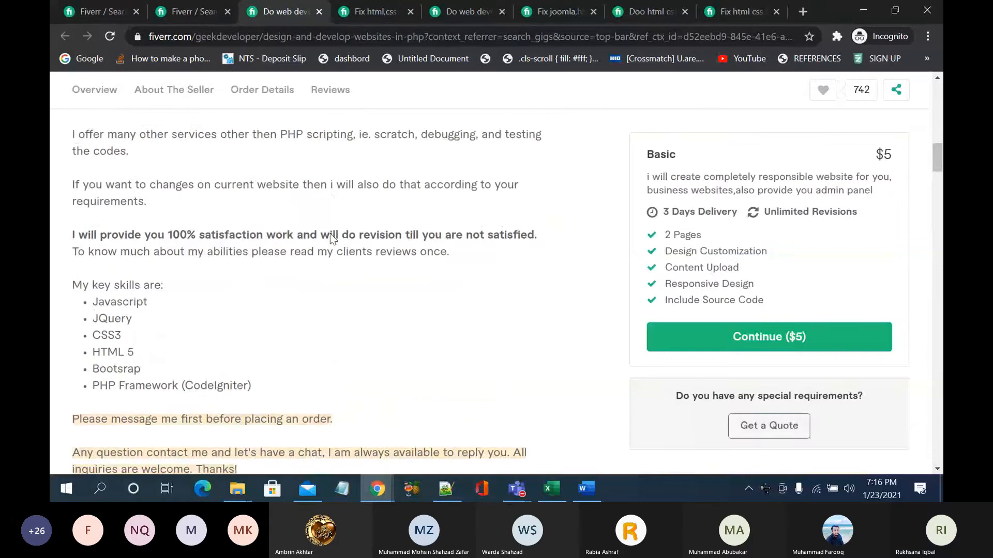
{"action": "scroll", "coordinate": [330, 234], "scroll_direction": "up", "scroll_amount": 2}
{"action": "left_click", "coordinate": [378, 15]}
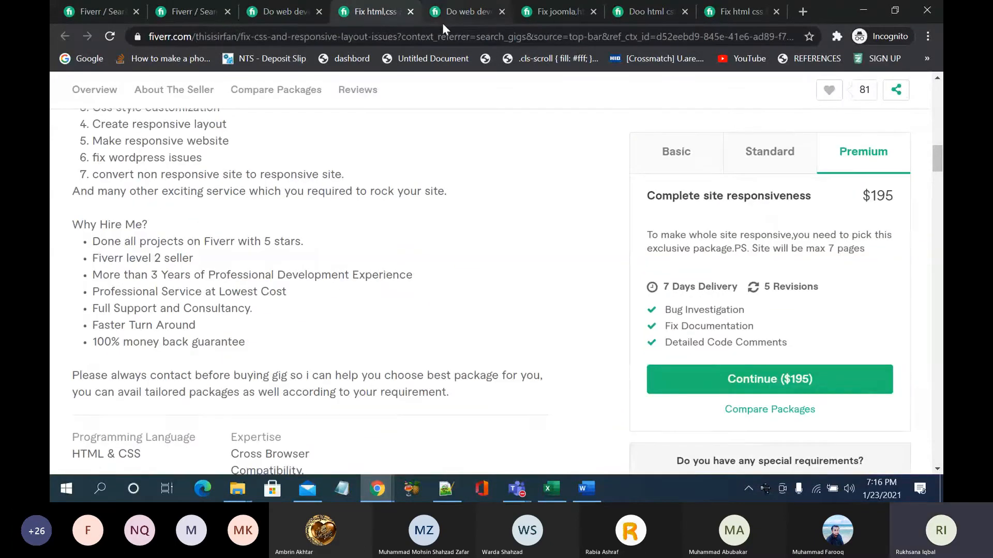
{"action": "scroll", "coordinate": [401, 232], "scroll_direction": "up", "scroll_amount": 3}
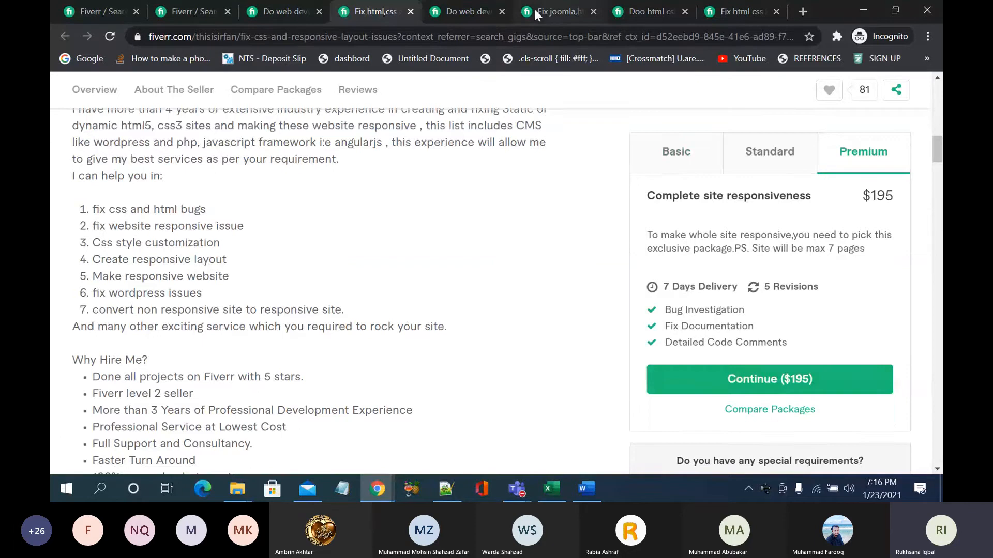
{"action": "left_click", "coordinate": [461, 18]}
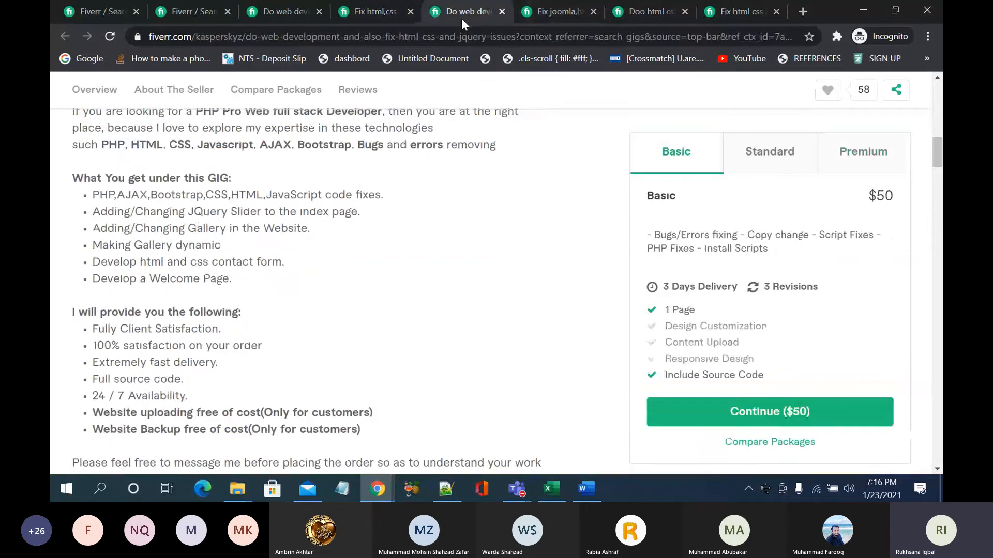
{"action": "left_click", "coordinate": [639, 16]}
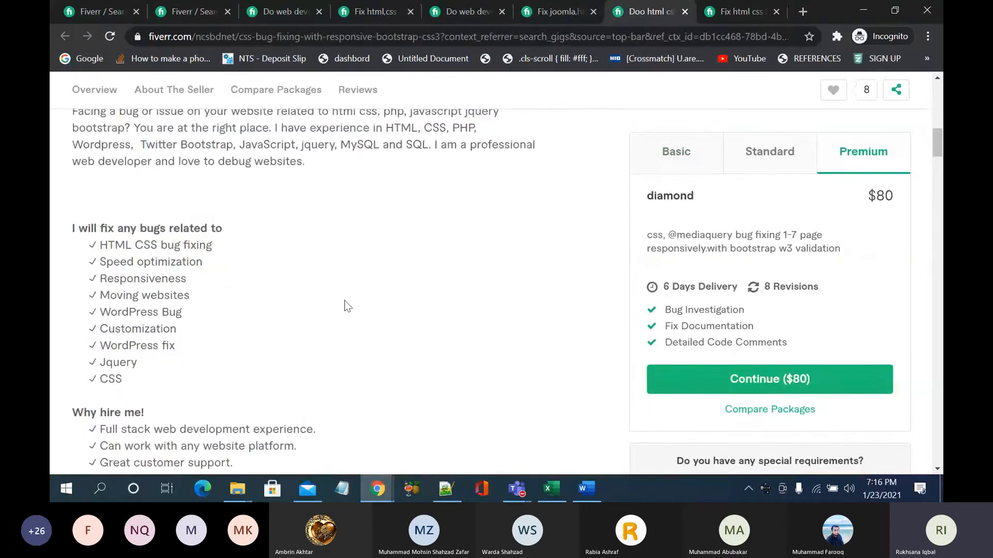
{"action": "scroll", "coordinate": [344, 299], "scroll_direction": "down", "scroll_amount": 1}
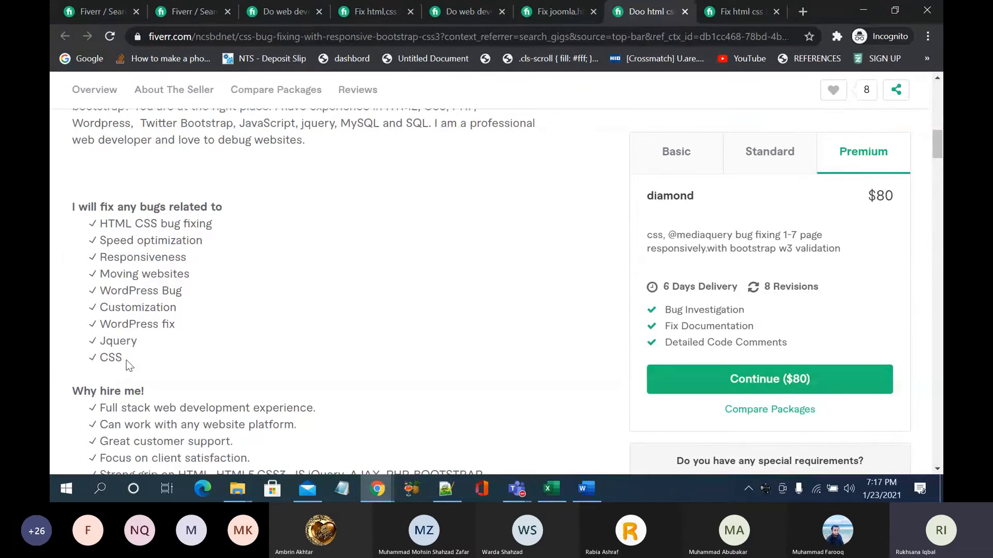
{"action": "scroll", "coordinate": [126, 360], "scroll_direction": "down", "scroll_amount": 1}
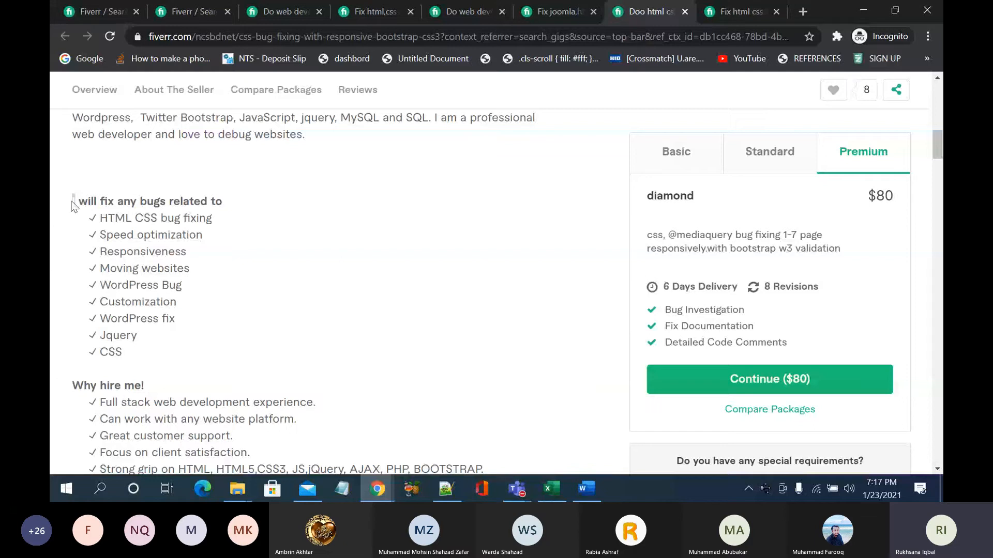
Step: Copy the heading "I will fix any bugs related to" from the CSS bug-fixing gig into the Word document below the introduction
{"action": "left_click_drag", "start_coordinate": [73, 201], "coordinate": [228, 204]}
{"action": "key", "text": "ctrl+c"}
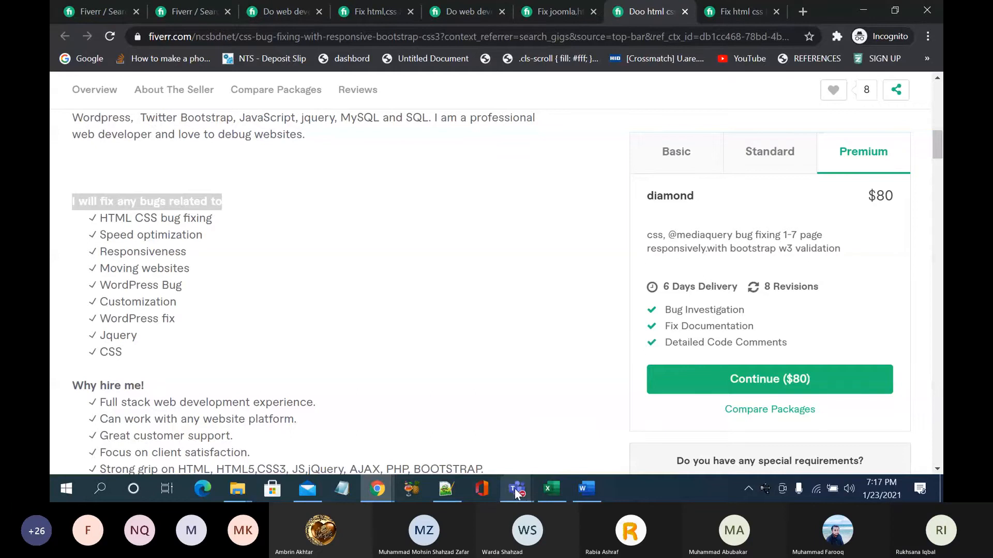
{"action": "mouse_move", "coordinate": [516, 491]}
{"action": "left_click", "coordinate": [520, 411]}
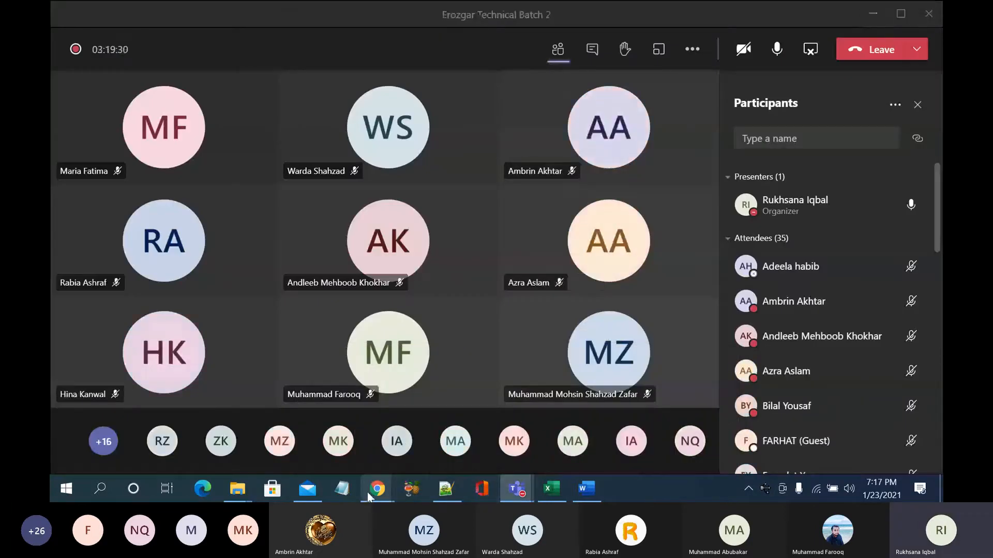
{"action": "left_click", "coordinate": [587, 499]}
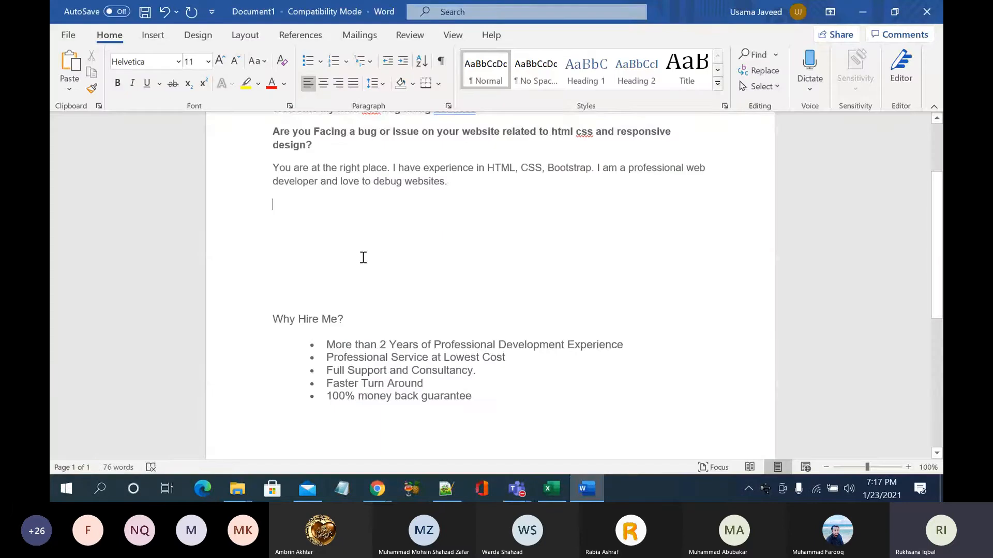
{"action": "key", "text": "ctrl+v"}
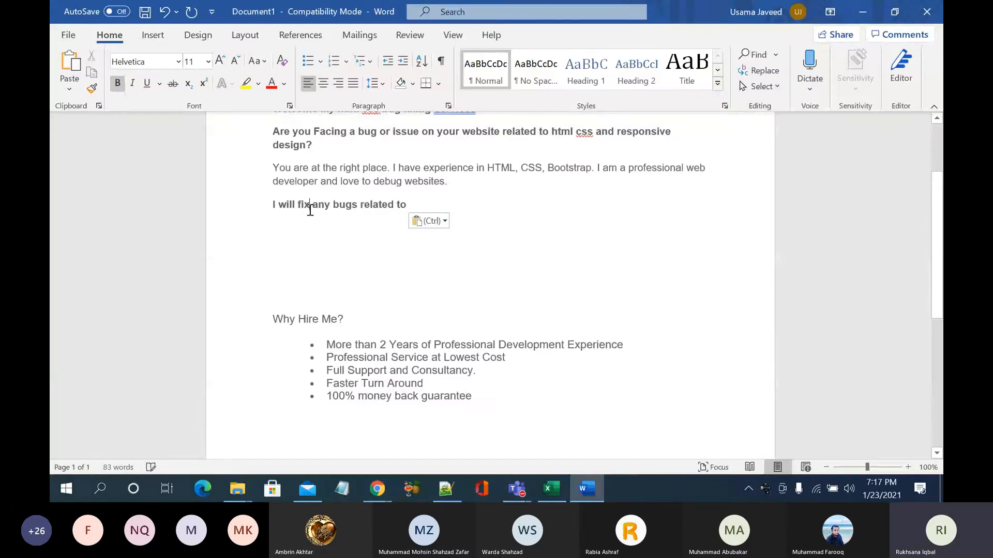
Step: Try replacing "fix" with "help you" in the heading "I will fix any bugs related to", and undo the rewording
{"action": "left_click", "coordinate": [330, 205]}
{"action": "double_click", "coordinate": [305, 206]}
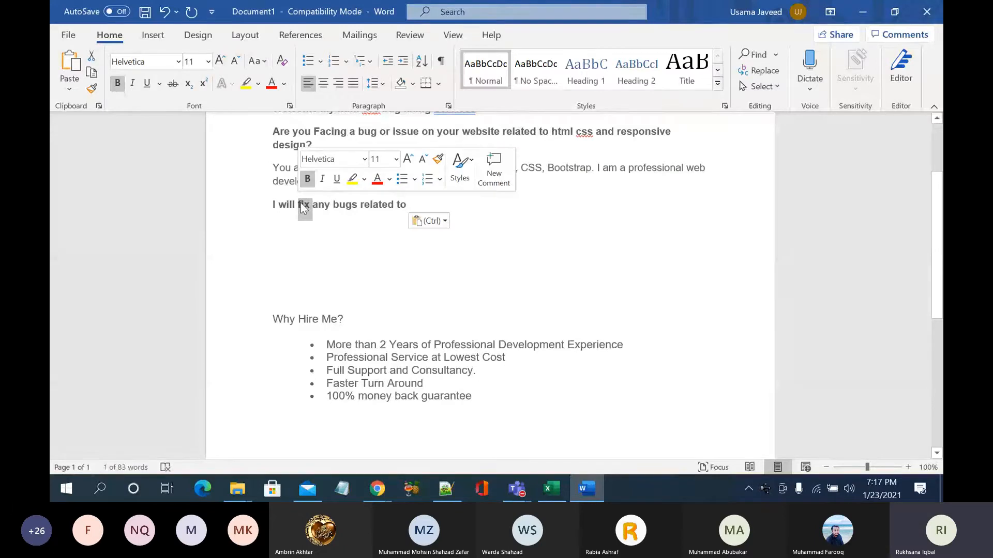
{"action": "key", "text": "Delete"}
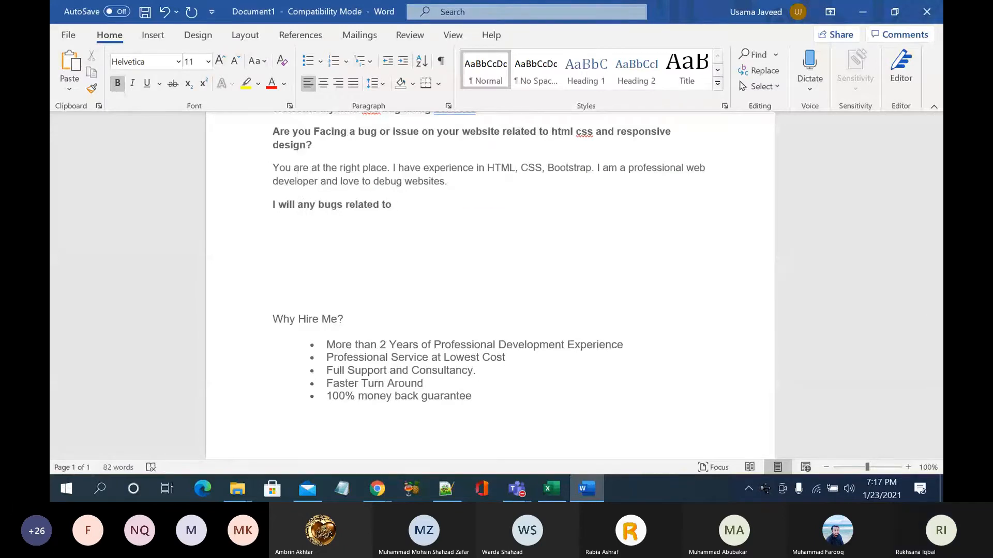
{"action": "type", "text": "help "}
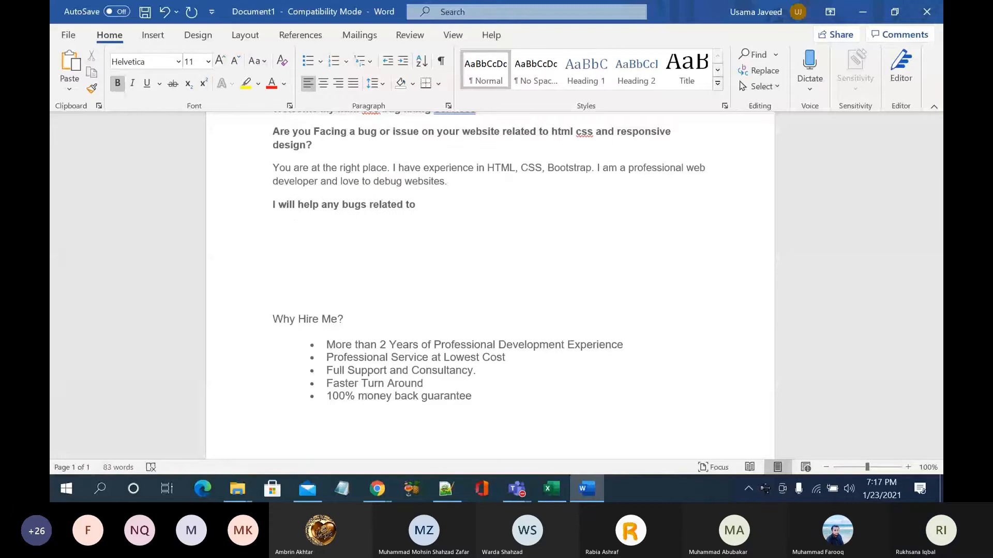
{"action": "type", "text": "you"}
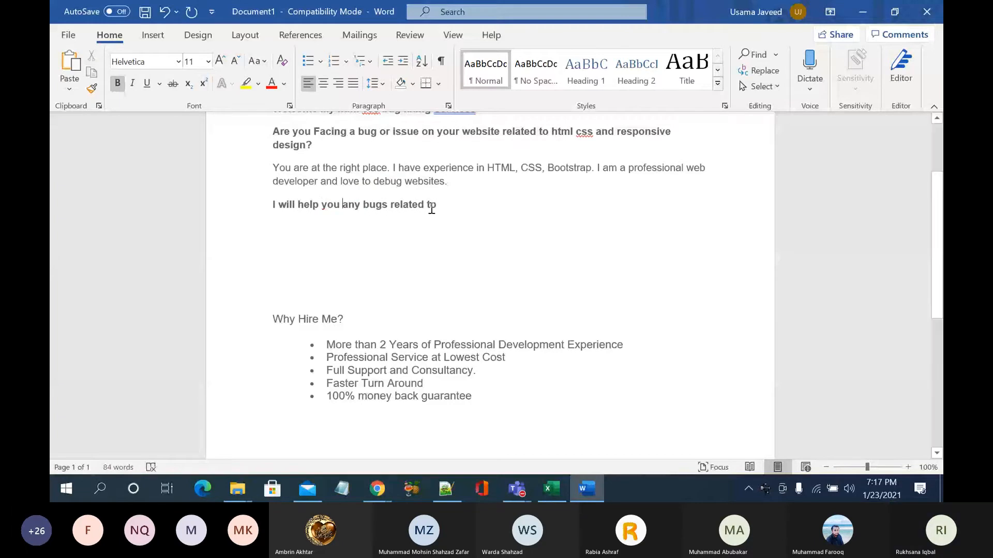
{"action": "key", "text": "ctrl+z"}
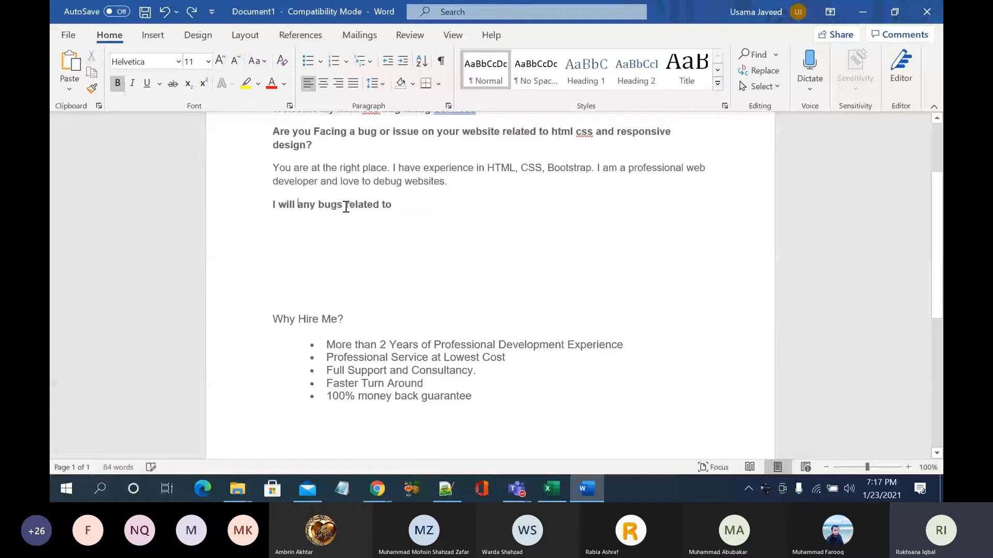
{"action": "key", "text": "ctrl+z"}
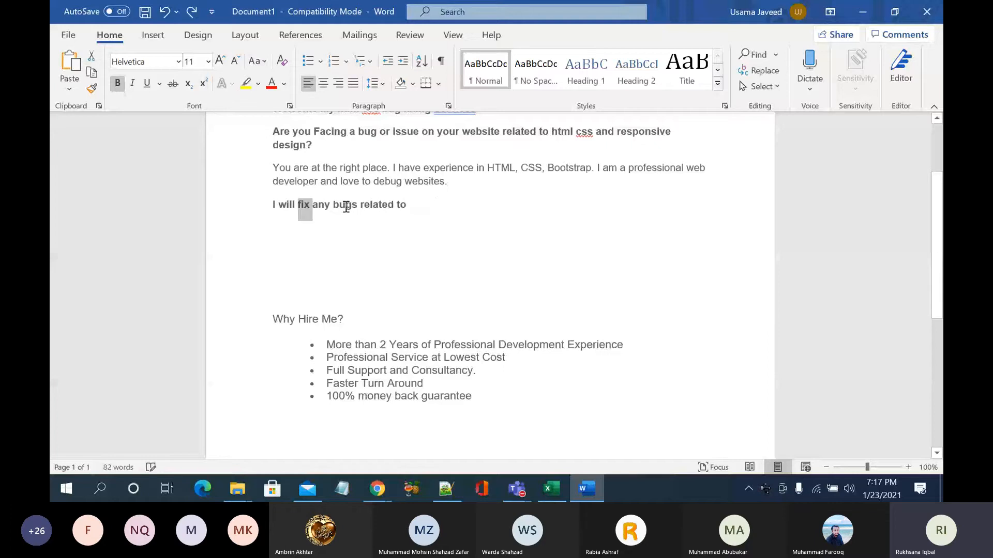
Step: Add a colon at the end of the heading "I will fix any bugs related to"
{"action": "left_click", "coordinate": [346, 206]}
{"action": "left_click", "coordinate": [427, 206]}
{"action": "type", "text": ":"}
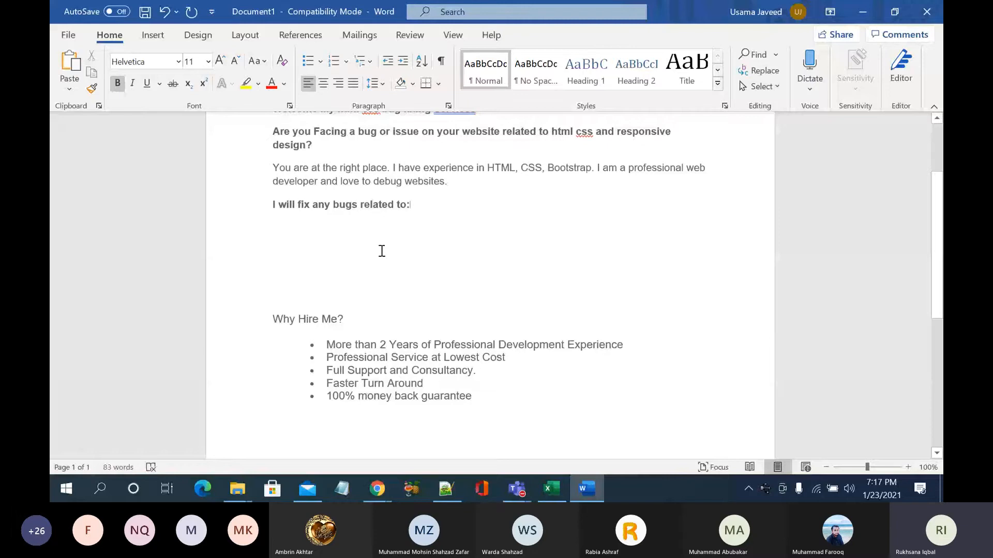
Step: Copy the service "HTML CSS bug fixing" from the CSS bug-fixing gig in Chrome onto a new line below the heading in Word
{"action": "left_click", "coordinate": [379, 491]}
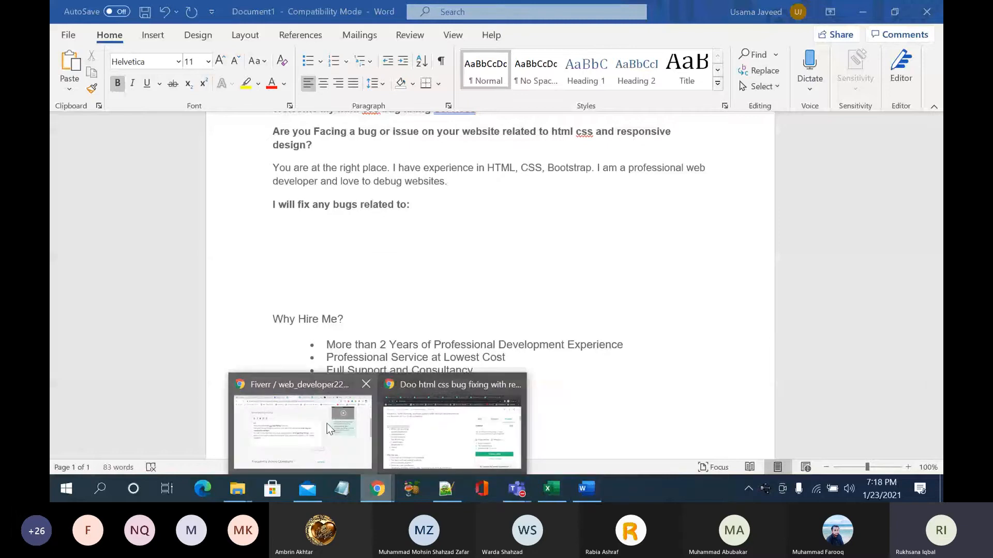
{"action": "left_click", "coordinate": [439, 429]}
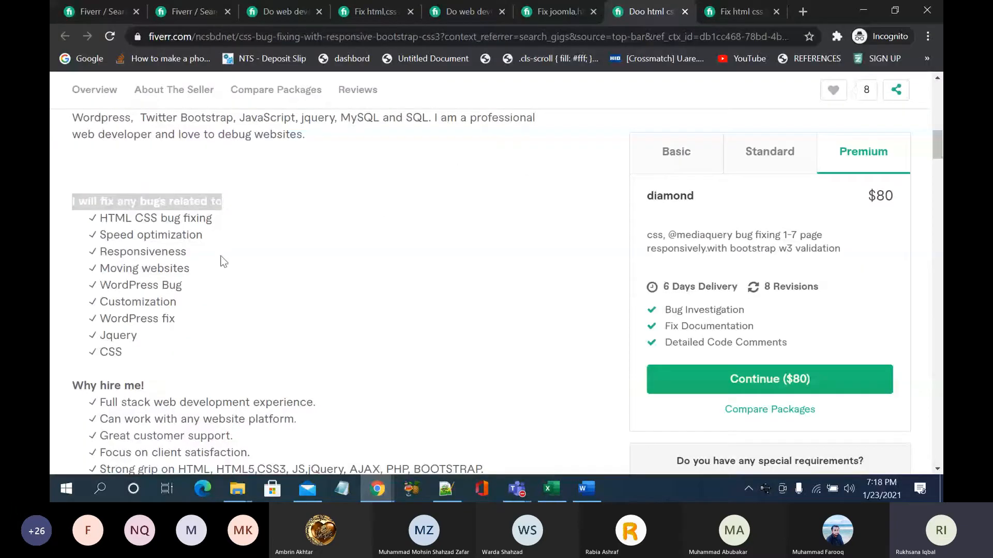
{"action": "left_click", "coordinate": [143, 239]}
{"action": "triple_click", "coordinate": [108, 218]}
{"action": "key", "text": "ctrl+c"}
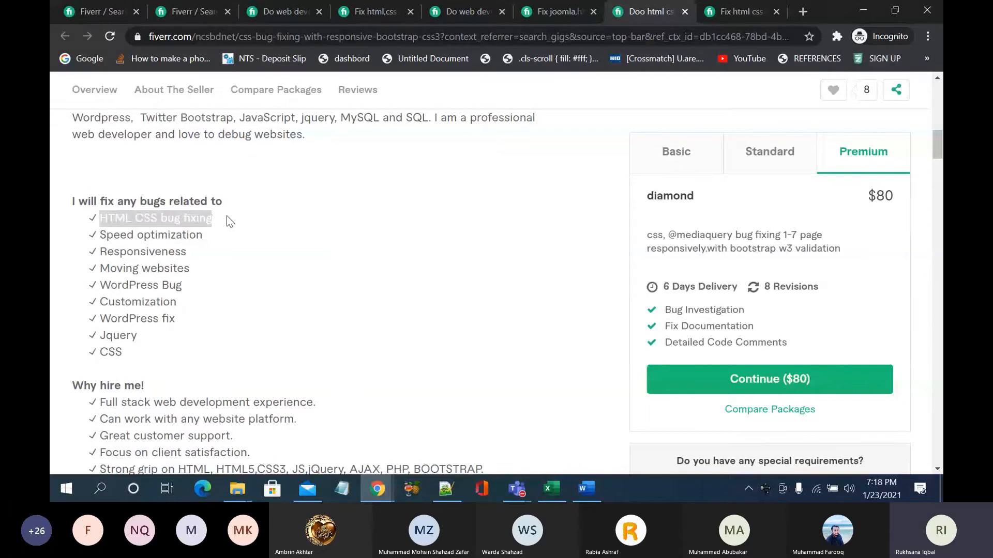
{"action": "left_click", "coordinate": [445, 489]}
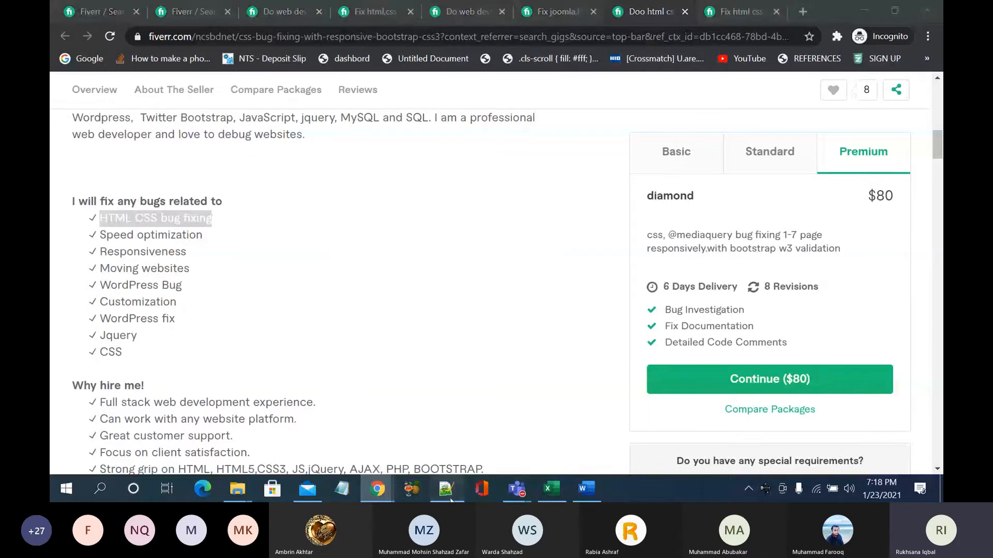
{"action": "left_click", "coordinate": [389, 492]}
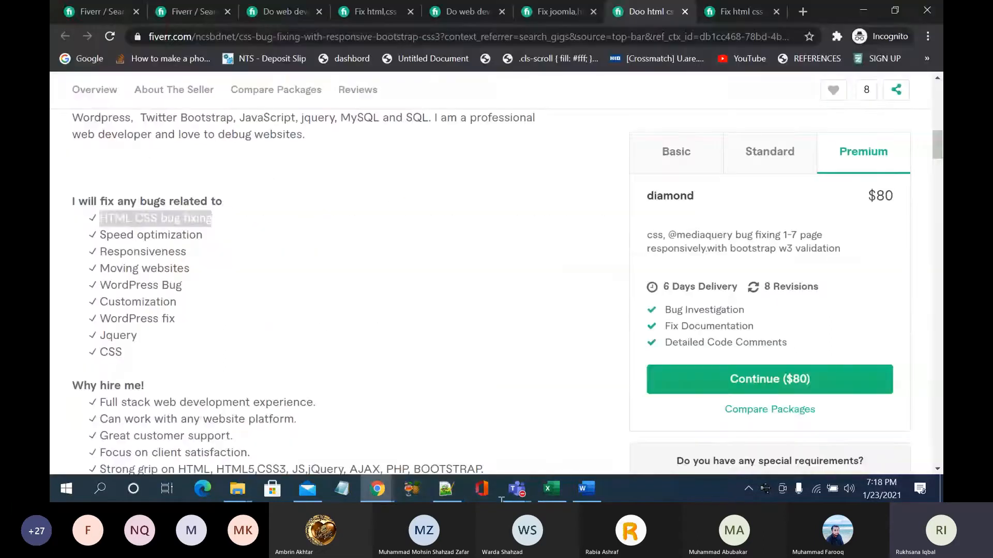
{"action": "left_click", "coordinate": [598, 490]}
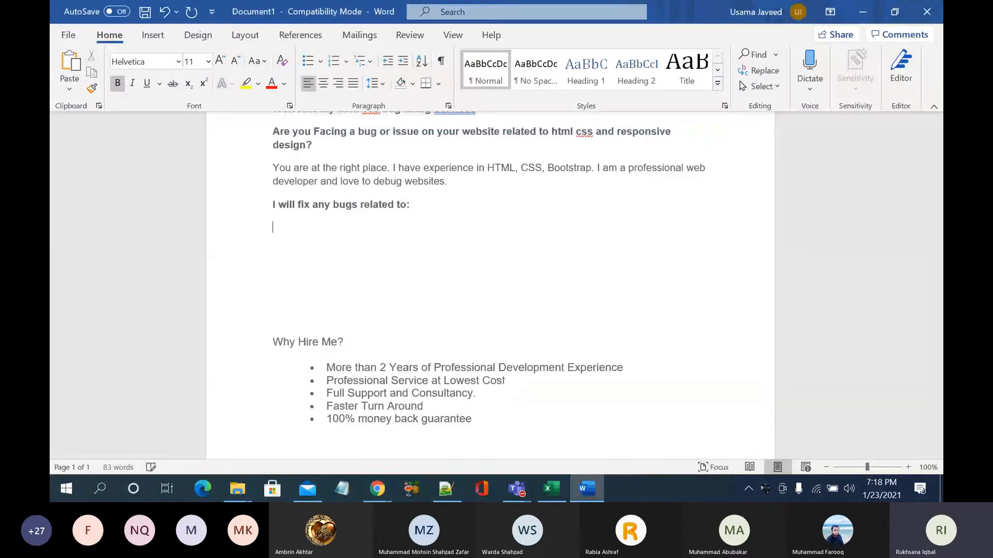
{"action": "key", "text": "ctrl+v"}
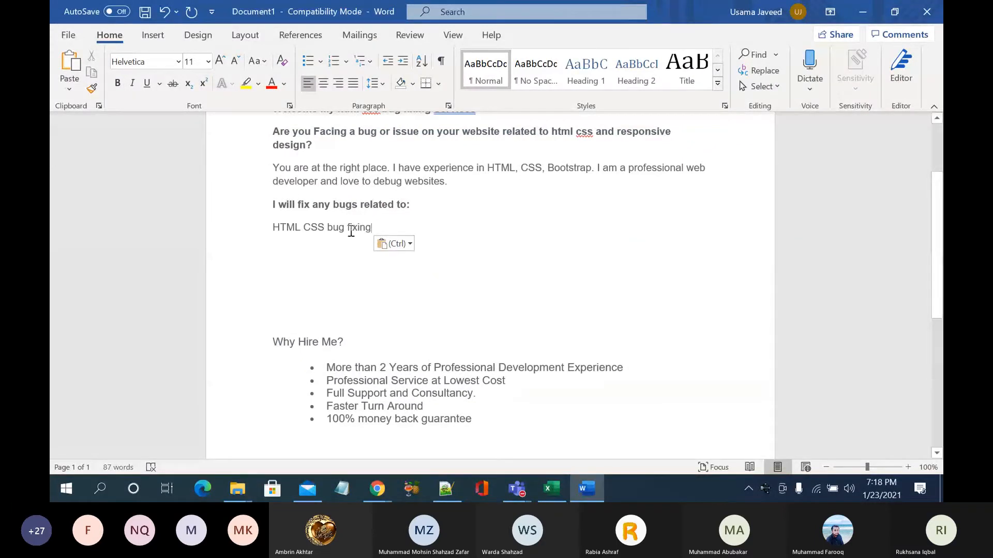
Step: Replace "HTML CSS" in the first service line so that it reads "Html css bug fixing"
{"action": "left_click", "coordinate": [350, 236]}
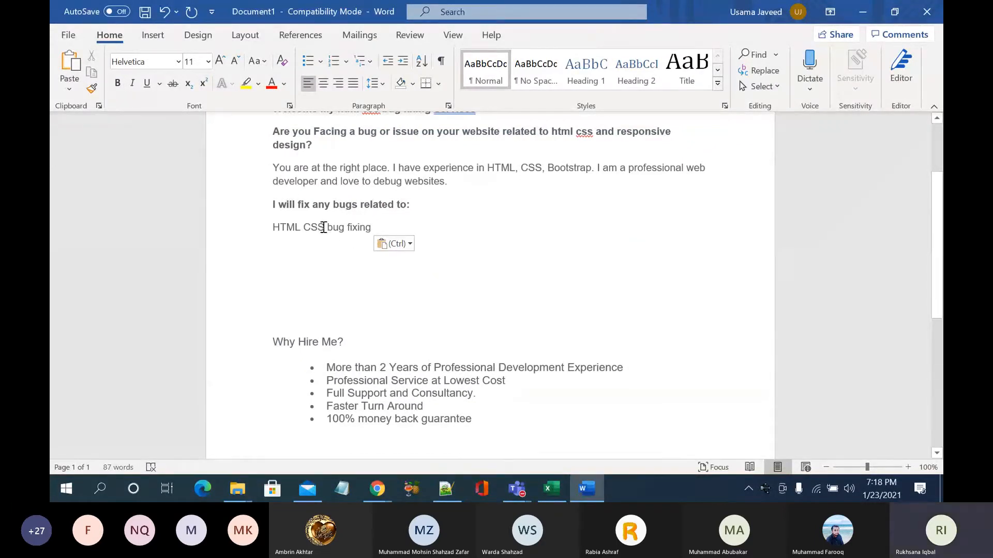
{"action": "left_click_drag", "start_coordinate": [321, 226], "coordinate": [255, 223]}
{"action": "key", "text": "BackSpace"}
{"action": "type", "text": "html css"}
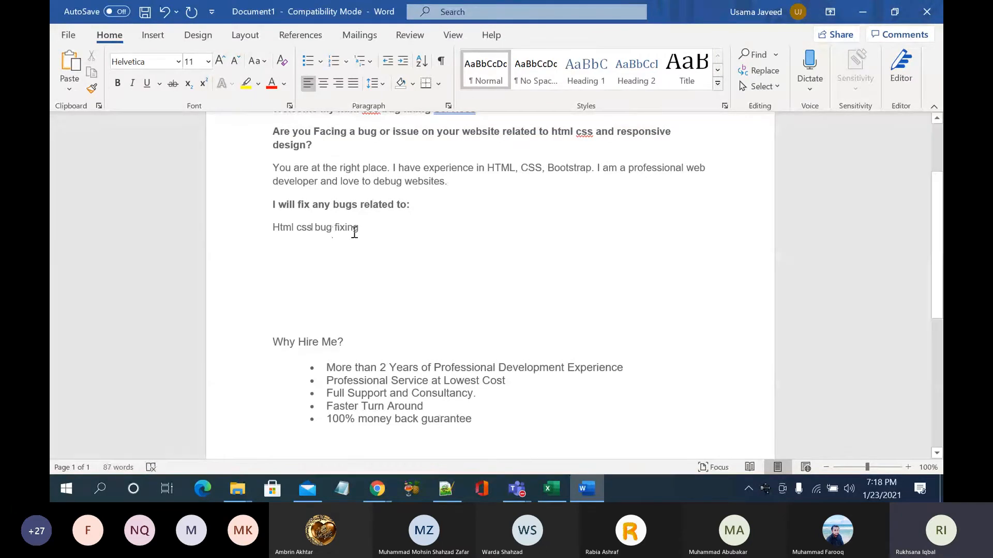
Step: Copy "Speed optimization" from the competing gig in Chrome into Word as the second service line
{"action": "mouse_move", "coordinate": [377, 489]}
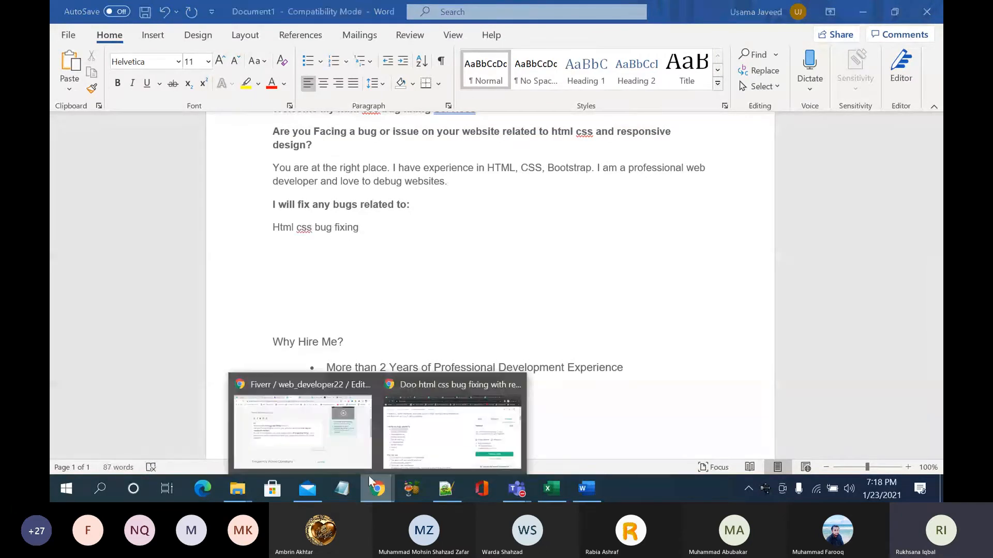
{"action": "left_click", "coordinate": [349, 449]}
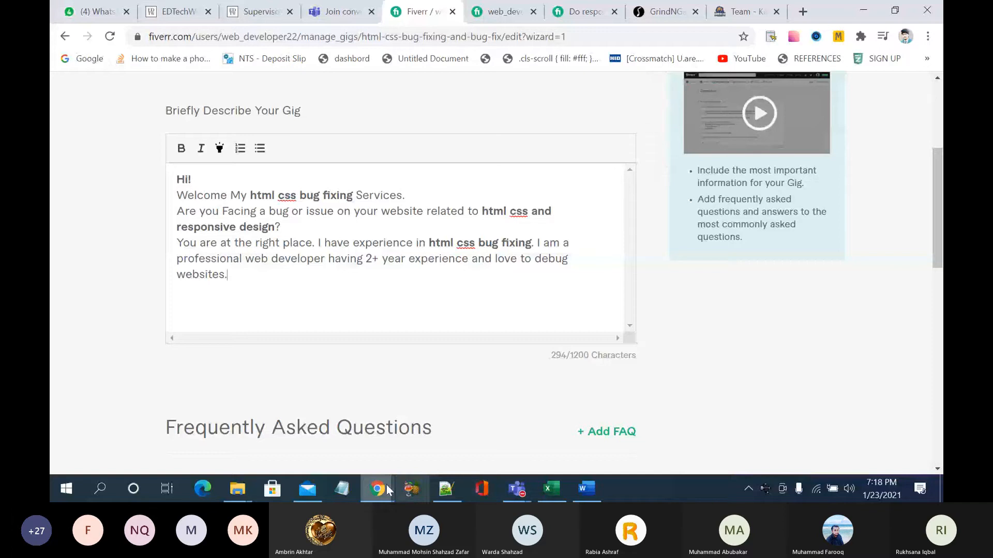
{"action": "left_click", "coordinate": [442, 402]}
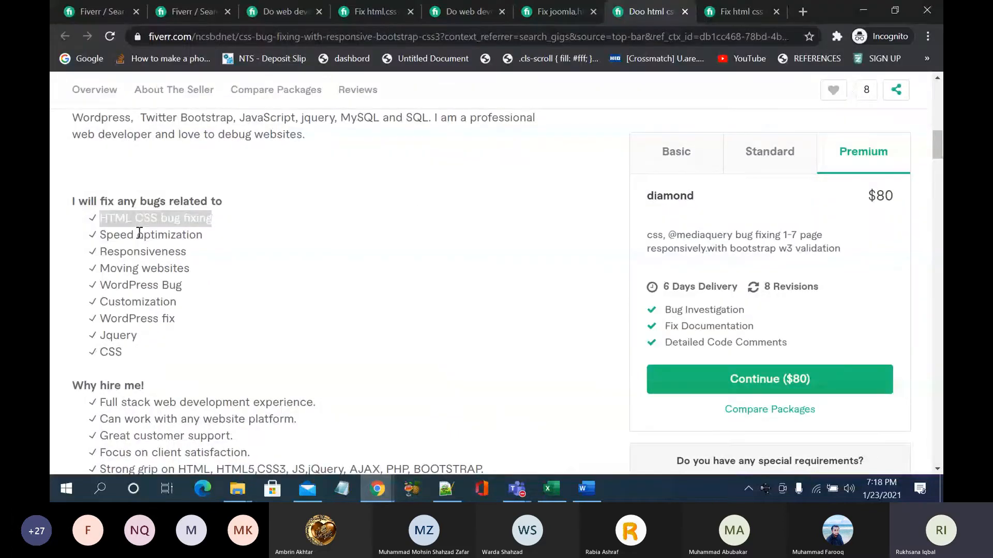
{"action": "left_click_drag", "start_coordinate": [103, 235], "coordinate": [217, 235]}
{"action": "key", "text": "ctrl+c"}
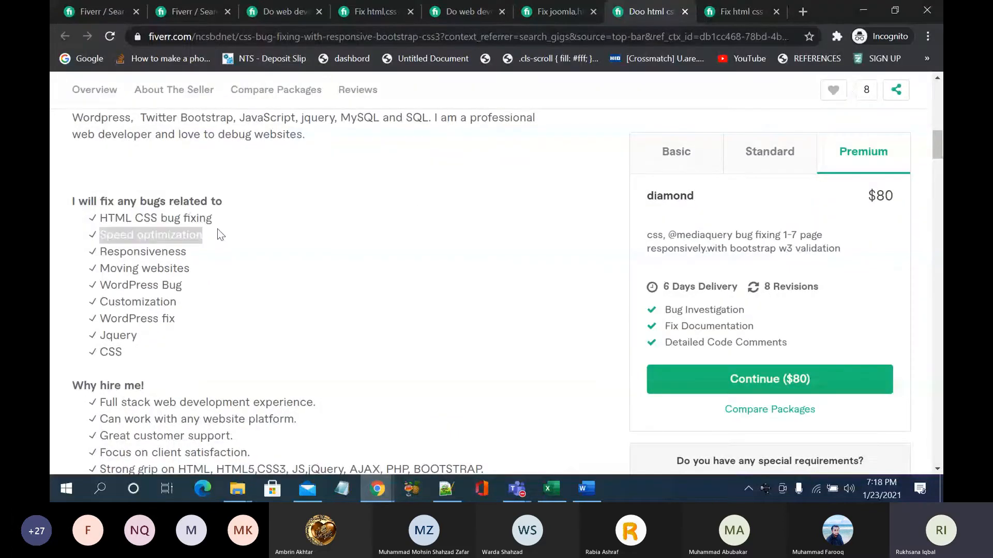
{"action": "mouse_move", "coordinate": [400, 480]}
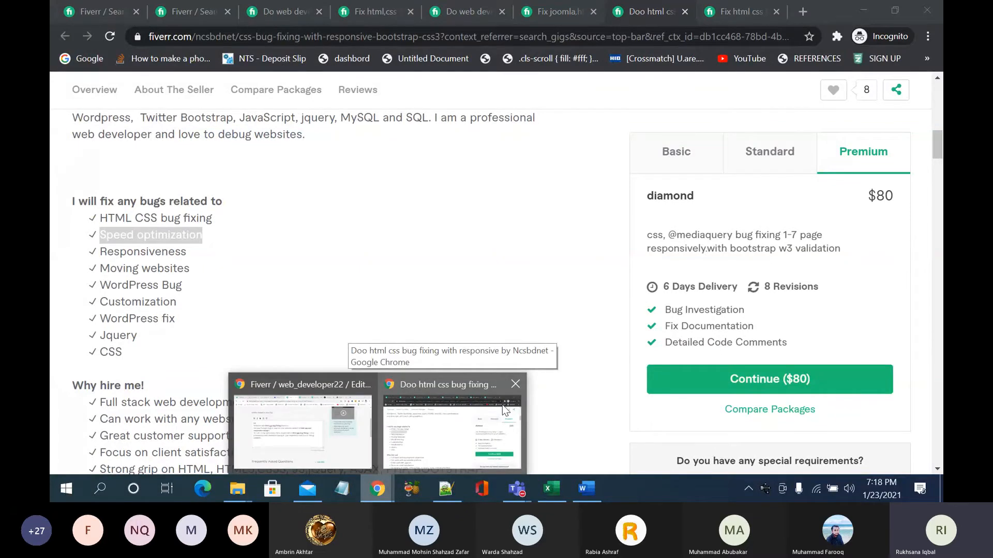
{"action": "left_click", "coordinate": [463, 415]}
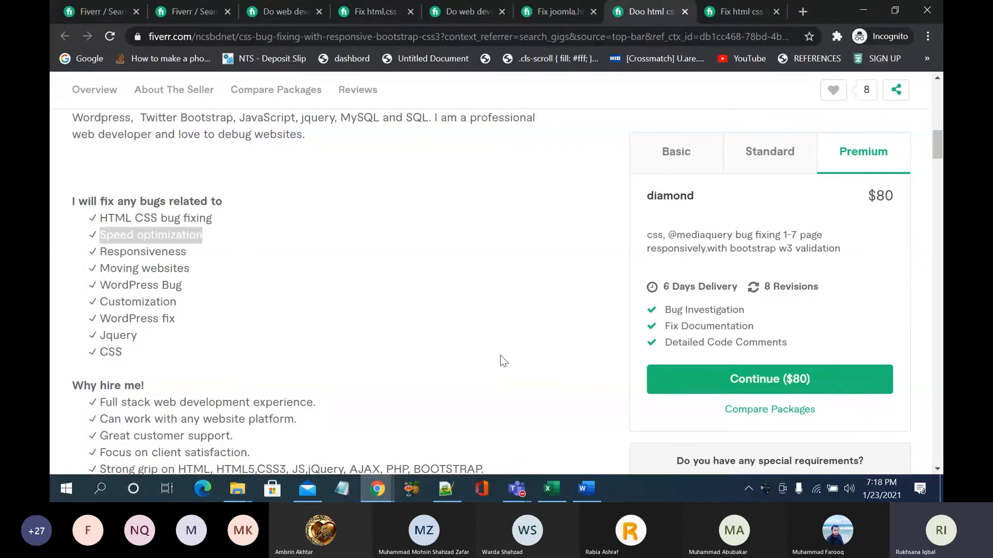
{"action": "left_click", "coordinate": [589, 490]}
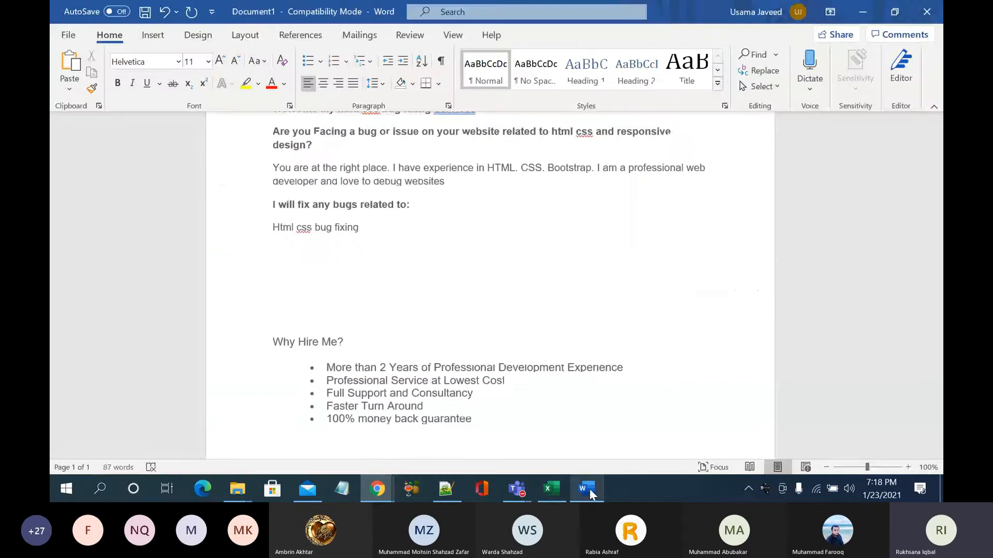
{"action": "left_click", "coordinate": [388, 262]}
{"action": "key", "text": "Return"}
{"action": "key", "text": "ctrl+v"}
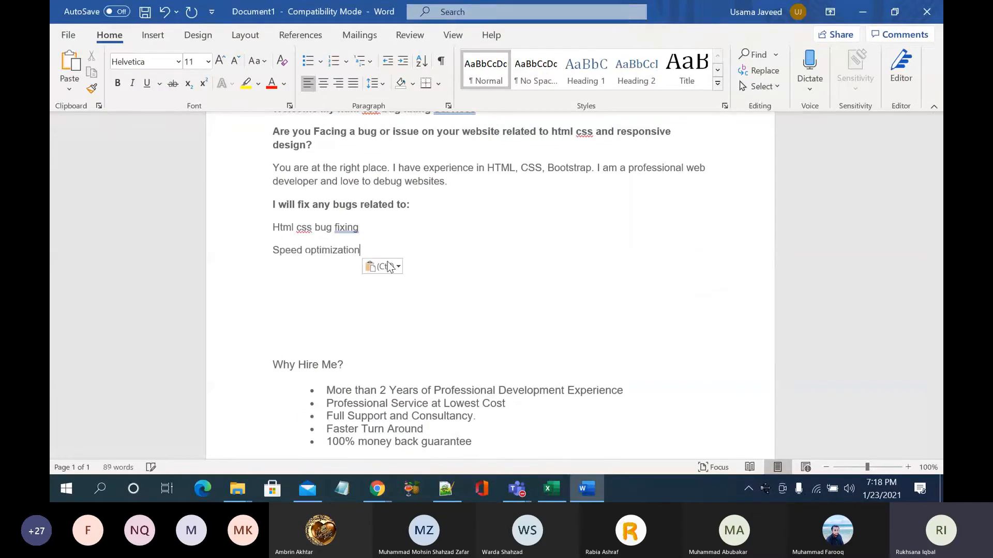
Step: Copy "Responsiveness" from the competing gig in Chrome into the Word document below "Speed optimization"
{"action": "left_click", "coordinate": [328, 273]}
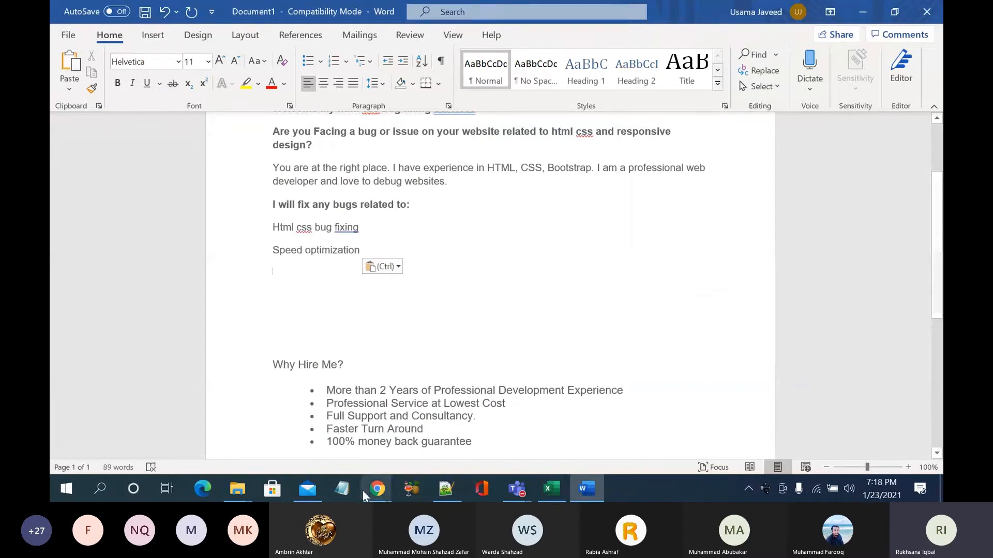
{"action": "left_click", "coordinate": [378, 489]}
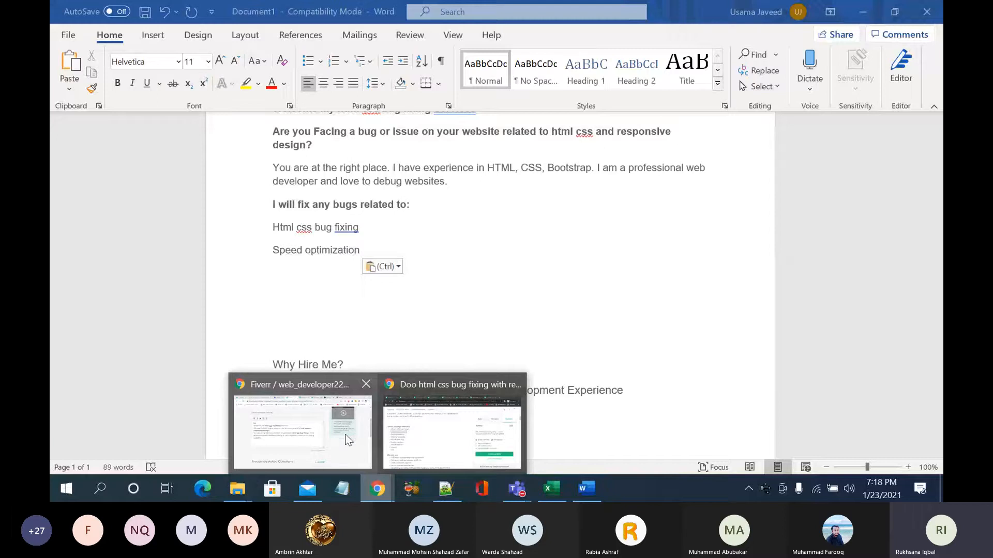
{"action": "left_click", "coordinate": [414, 405]}
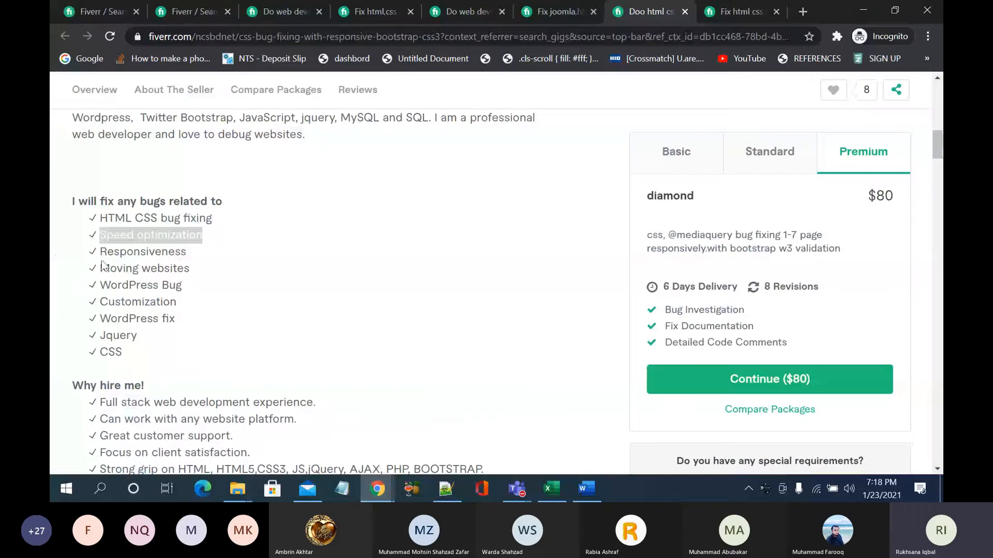
{"action": "left_click_drag", "start_coordinate": [101, 251], "coordinate": [194, 256]}
{"action": "key", "text": "ctrl+c"}
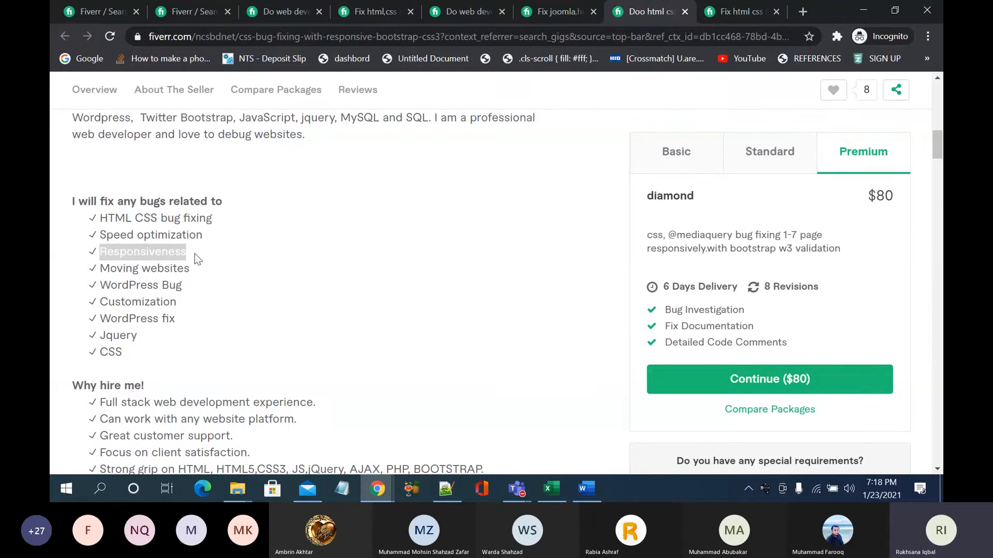
{"action": "left_click", "coordinate": [446, 489]}
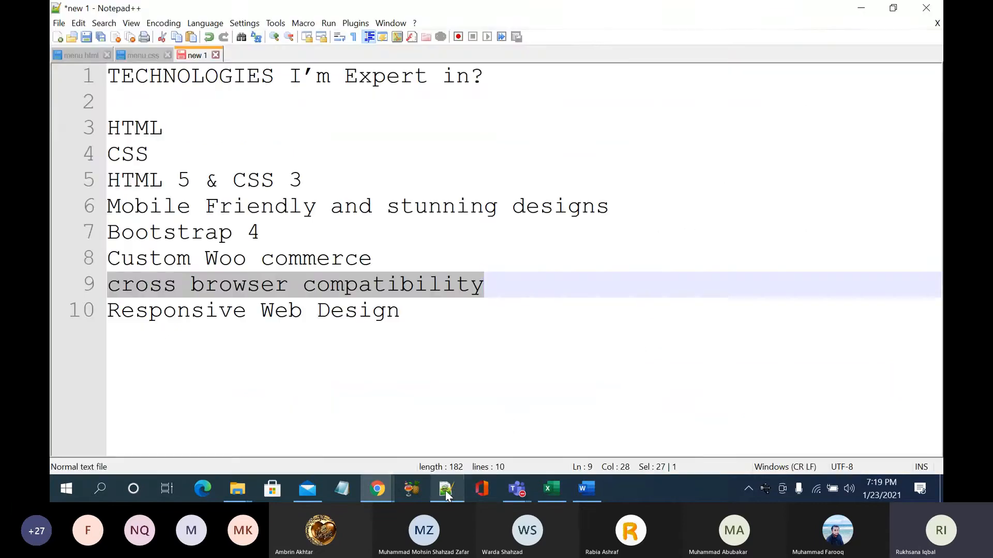
{"action": "left_click", "coordinate": [593, 484]}
{"action": "key", "text": "ctrl+v"}
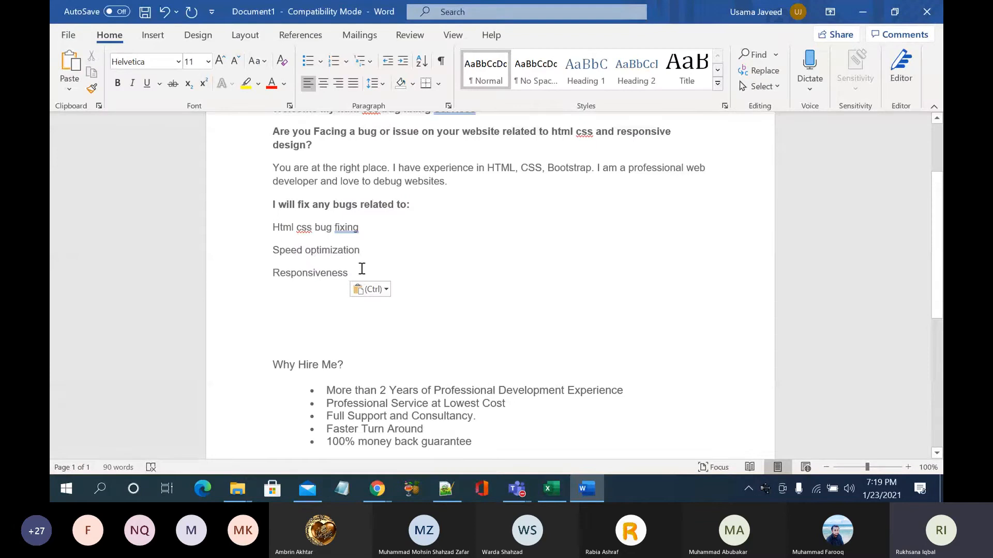
Step: Reword the "Responsiveness" line as "Responsive issues"
{"action": "key", "text": "BackSpace"}
{"action": "key", "text": "BackSpace"}
{"action": "key", "text": "BackSpace"}
{"action": "key", "text": "BackSpace"}
{"action": "key", "text": "BackSpace"}
{"action": "key", "text": "BackSpace"}
{"action": "key", "text": "BackSpace"}
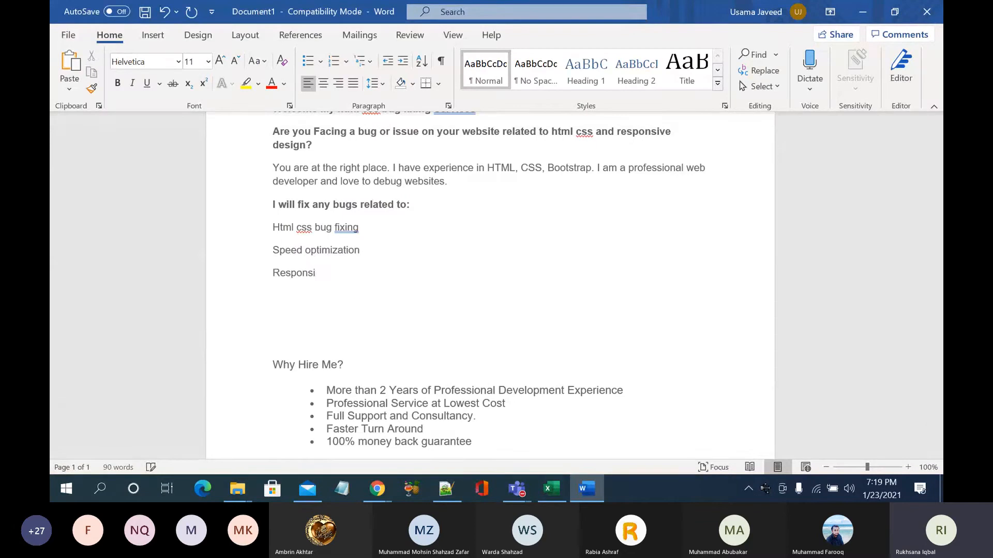
{"action": "type", "text": "ve issues"}
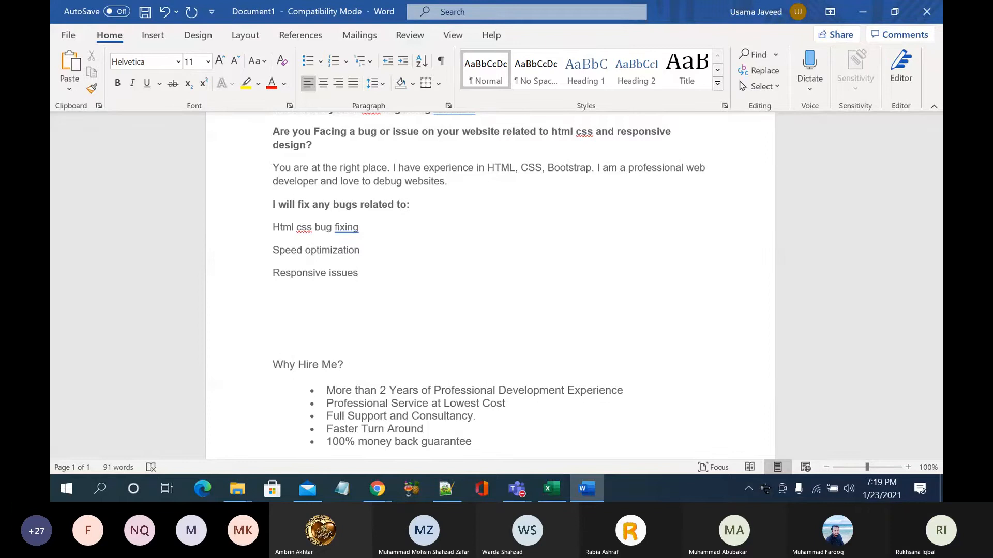
Step: Copy "Customization" from the competing gig in Chrome into the Word document below "Responsive issues"
{"action": "left_click", "coordinate": [382, 490]}
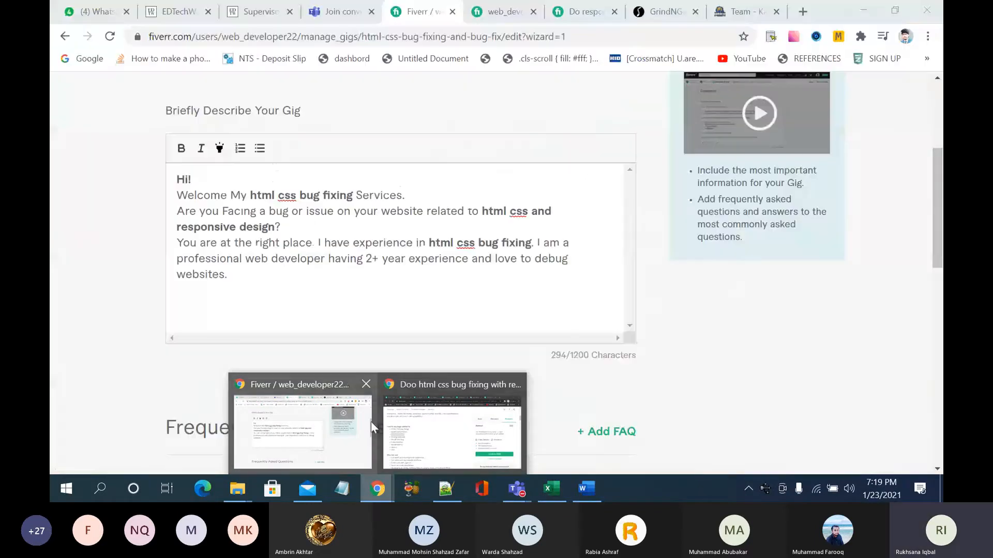
{"action": "left_click", "coordinate": [388, 421]}
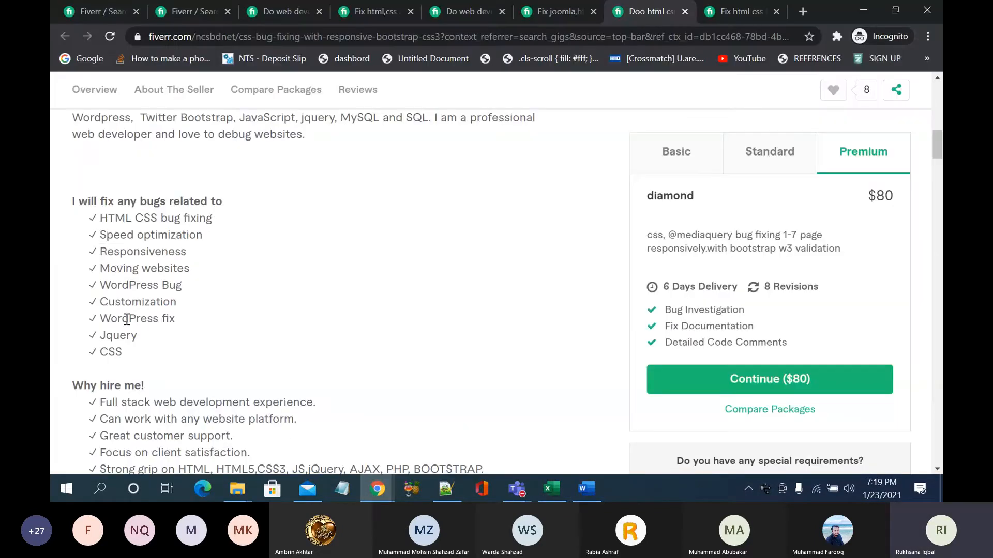
{"action": "left_click_drag", "start_coordinate": [101, 302], "coordinate": [187, 305]}
{"action": "key", "text": "ctrl+c"}
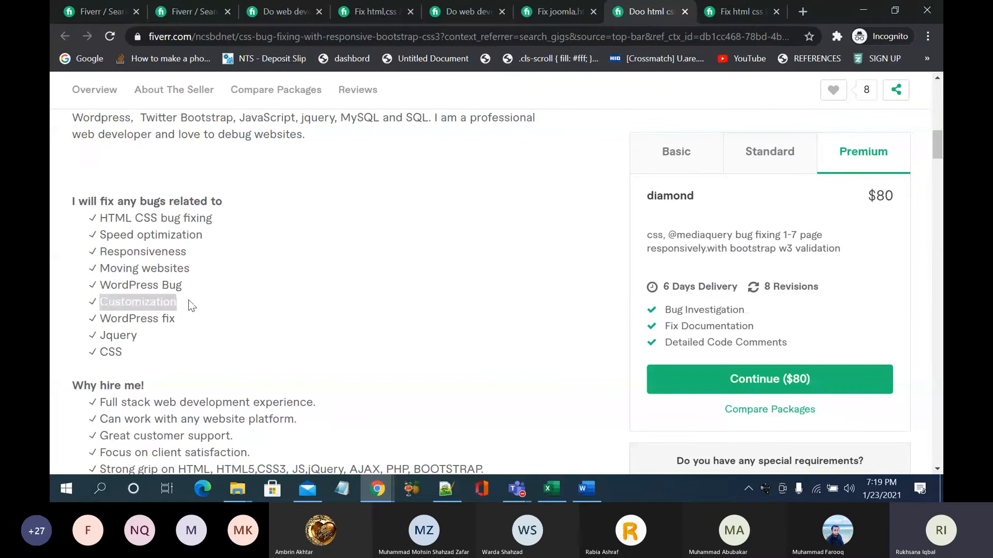
{"action": "left_click", "coordinate": [611, 484]}
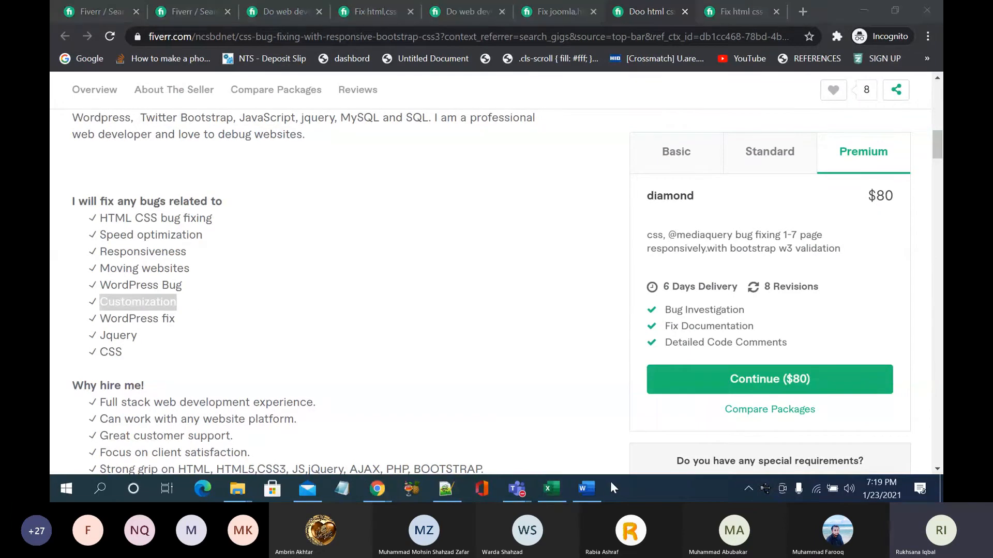
{"action": "left_click", "coordinate": [586, 489]}
{"action": "key", "text": "ctrl+v"}
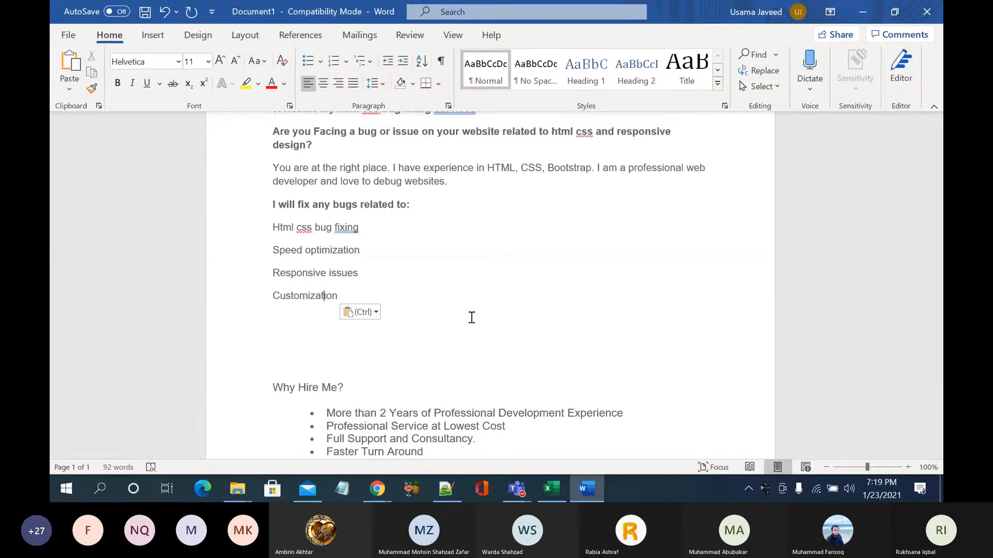
Step: Put "CSS" in capitals before the pasted word so that the line reads "CSS Customization"
{"action": "key", "text": "Left"}
{"action": "key", "text": "Left"}
{"action": "key", "text": "Left"}
{"action": "key", "text": "Home"}
{"action": "type", "text": "Css"}
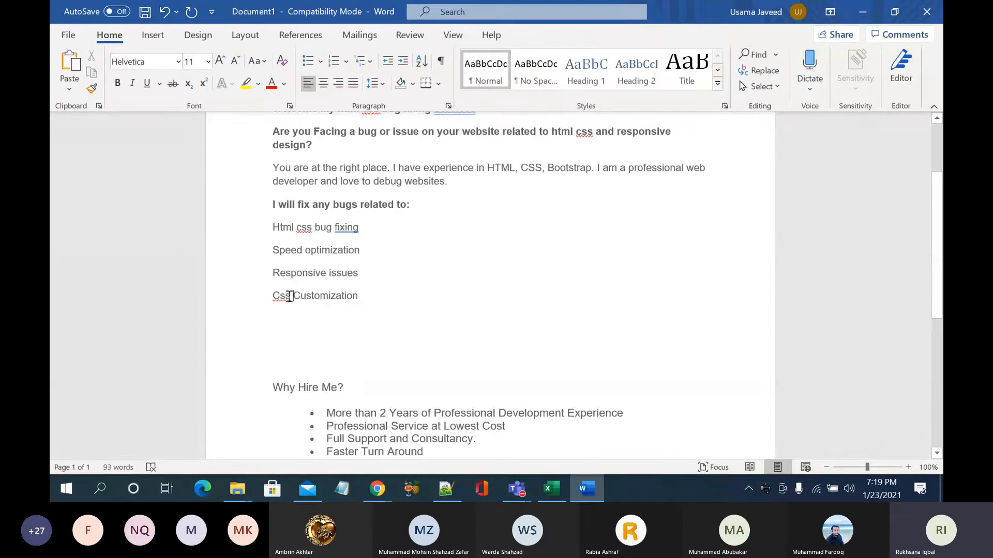
{"action": "left_click", "coordinate": [285, 295]}
{"action": "key", "text": "Delete"}
{"action": "key", "text": "BackSpace"}
{"action": "key", "text": "BackSpace"}
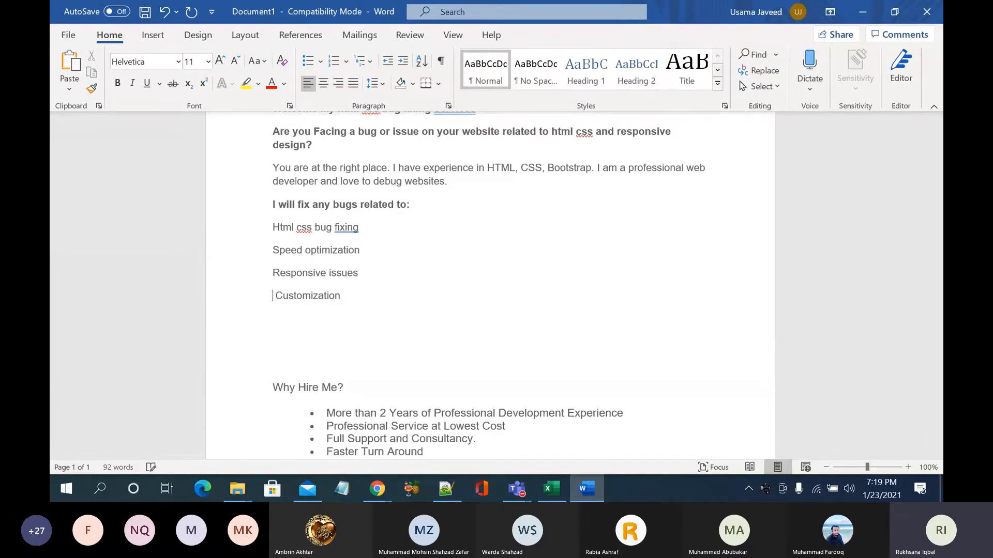
{"action": "type", "text": "CSS"}
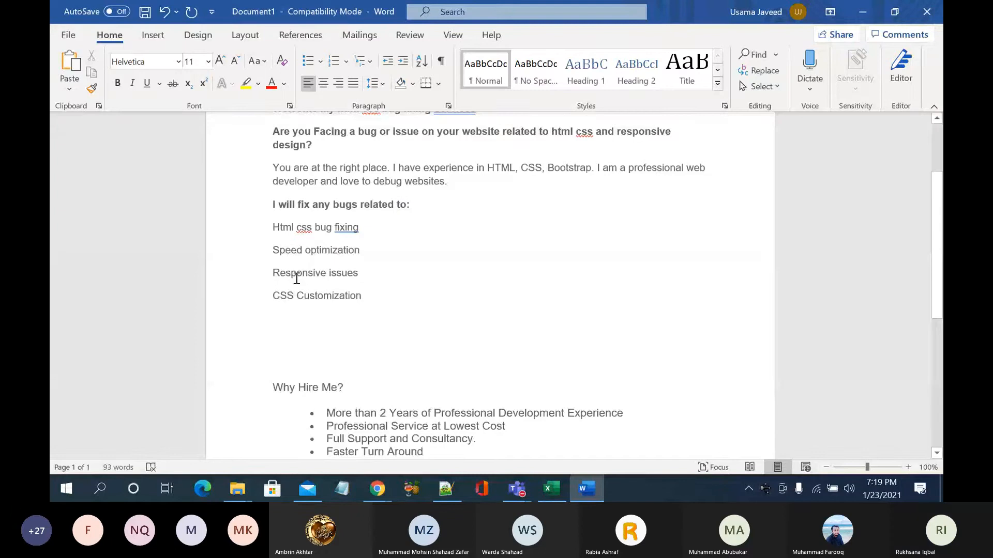
Step: Capitalize "Html css" in the first service line as "HTML CSS"
{"action": "left_click_drag", "start_coordinate": [314, 228], "coordinate": [260, 226]}
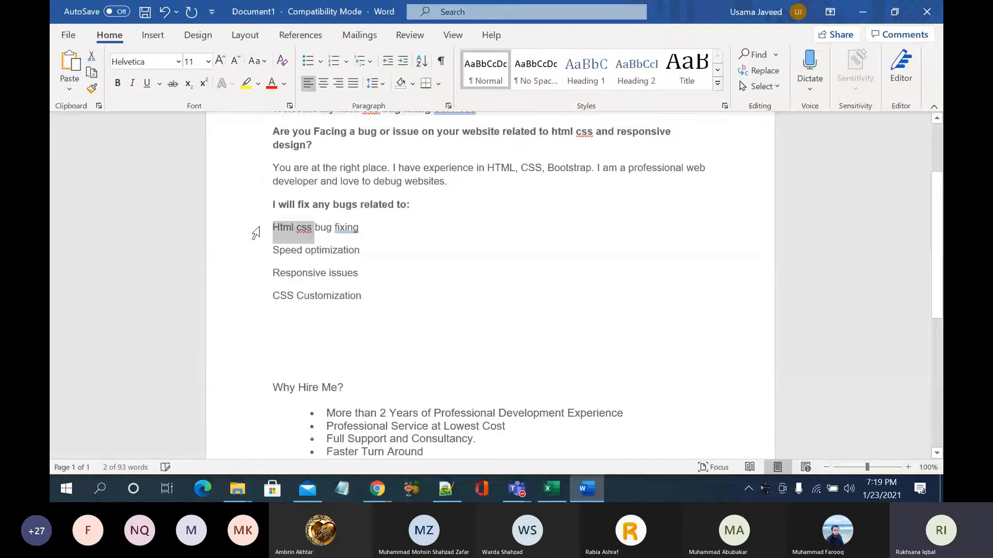
{"action": "type", "text": "HTML C"}
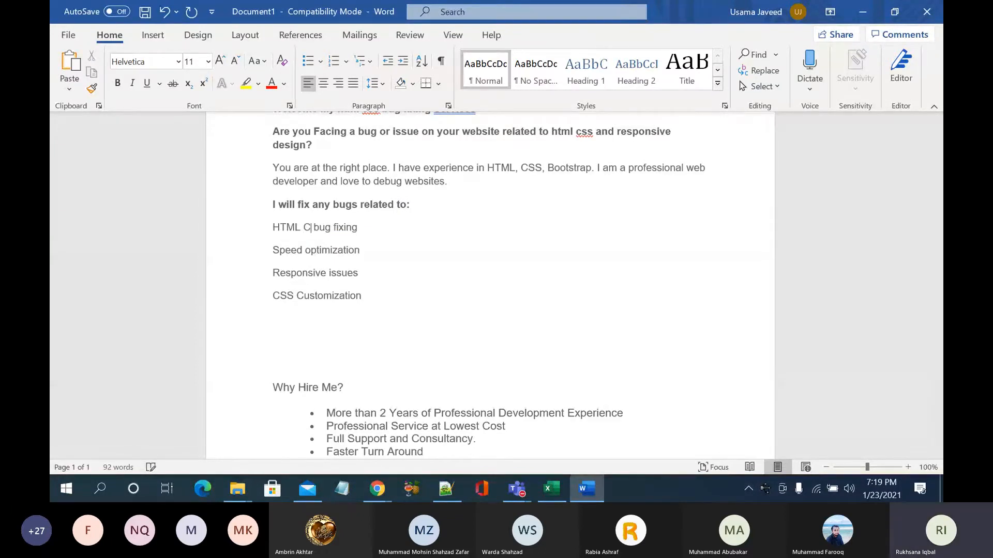
{"action": "type", "text": "SS"}
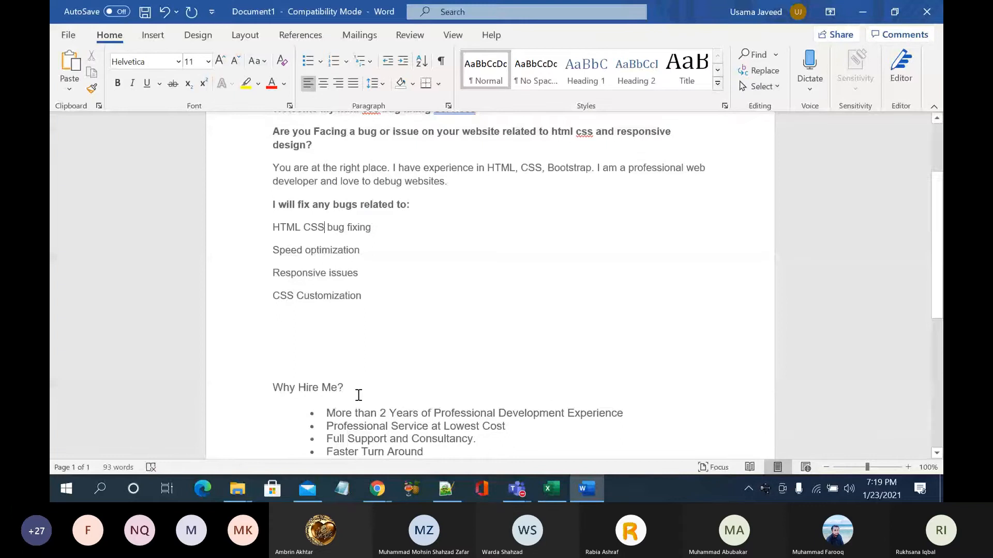
Step: Copy "convert non responsive site to responsive site." from the competing responsive-layout gig in Chrome into Word below "CSS Customization"
{"action": "mouse_move", "coordinate": [377, 489]}
{"action": "left_click", "coordinate": [430, 437]}
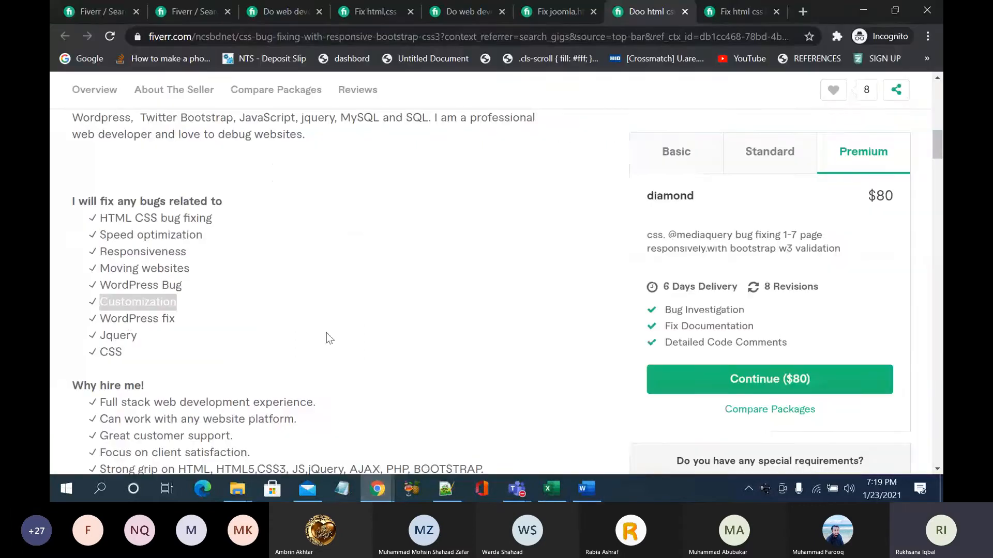
{"action": "left_click", "coordinate": [129, 337]}
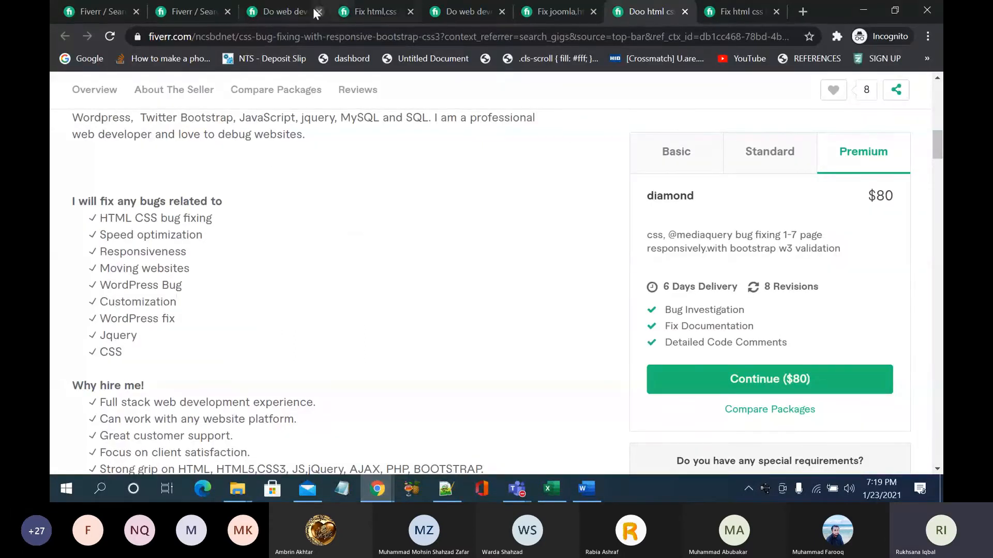
{"action": "left_click", "coordinate": [296, 14]}
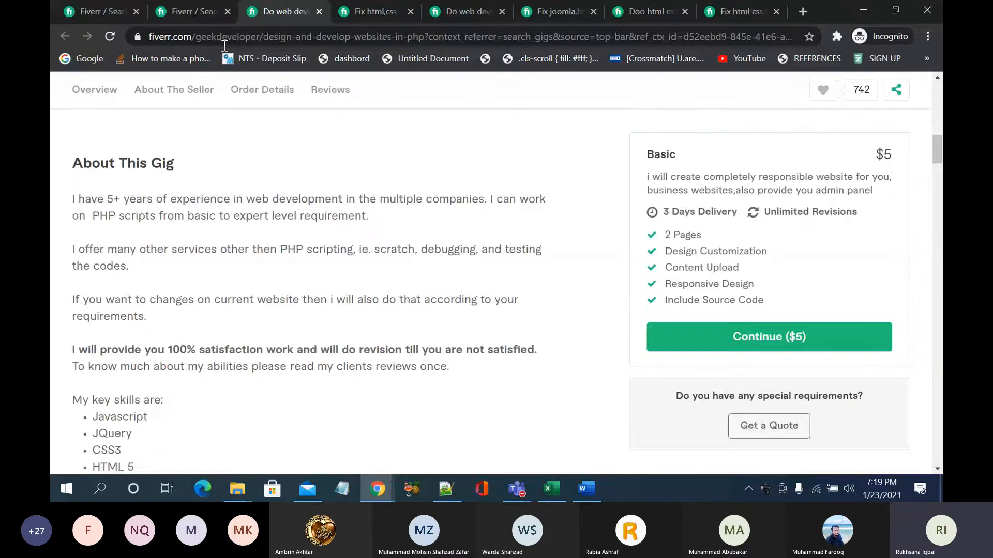
{"action": "scroll", "coordinate": [303, 196], "scroll_direction": "down", "scroll_amount": 1}
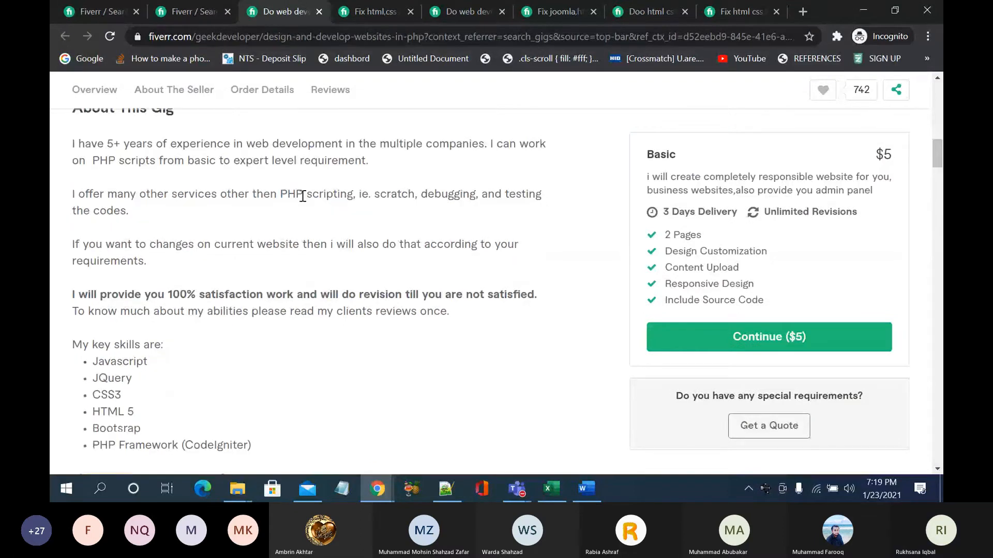
{"action": "left_click", "coordinate": [361, 13]}
{"action": "scroll", "coordinate": [320, 242], "scroll_direction": "down", "scroll_amount": 1}
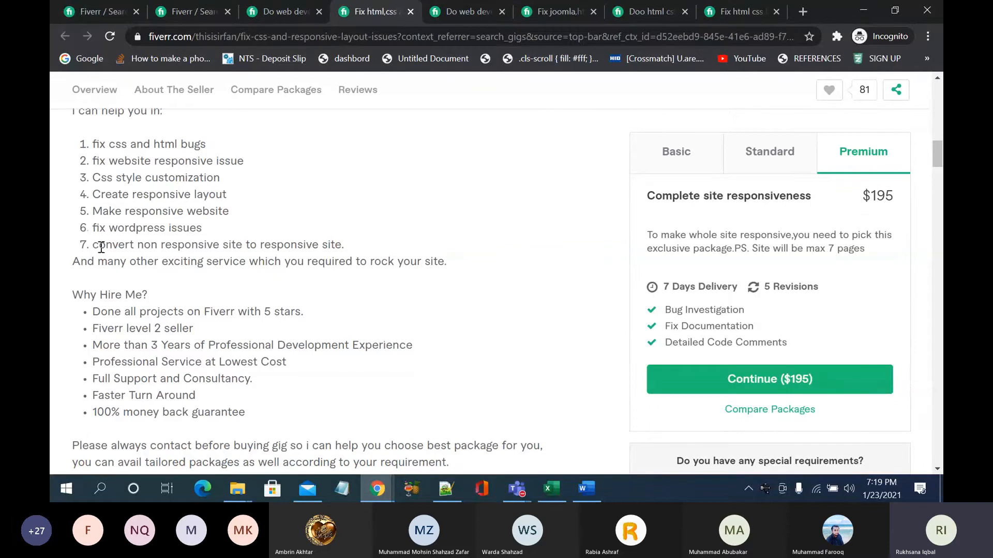
{"action": "left_click_drag", "start_coordinate": [94, 245], "coordinate": [366, 252]}
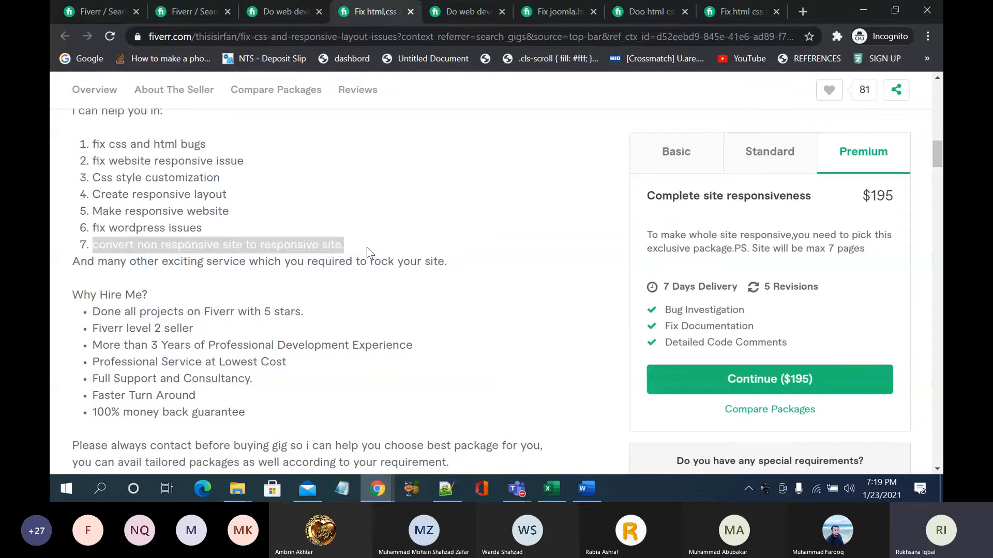
{"action": "left_click", "coordinate": [586, 489]}
{"action": "left_click", "coordinate": [428, 303]}
{"action": "key", "text": "Return"}
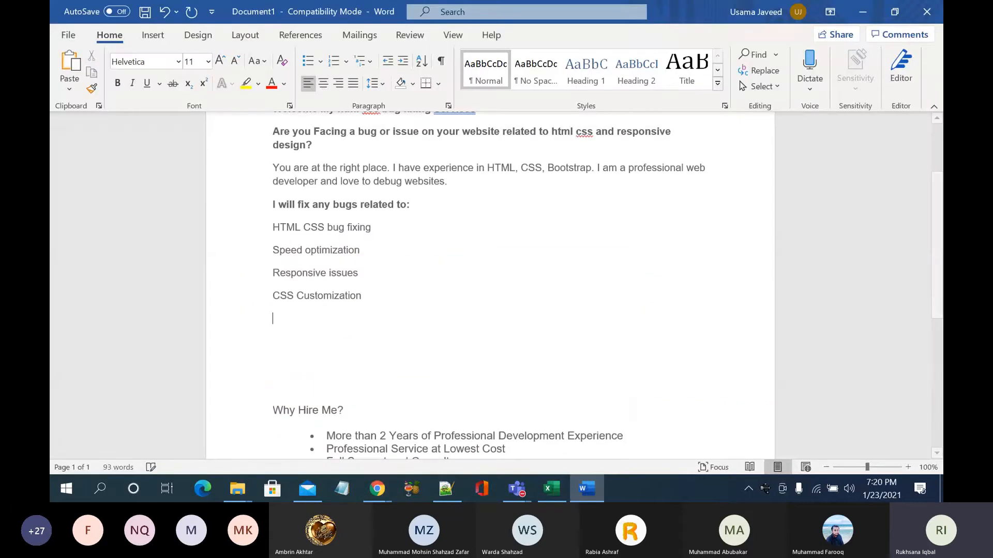
{"action": "type", "text": "convert non responsive site to responsive site."}
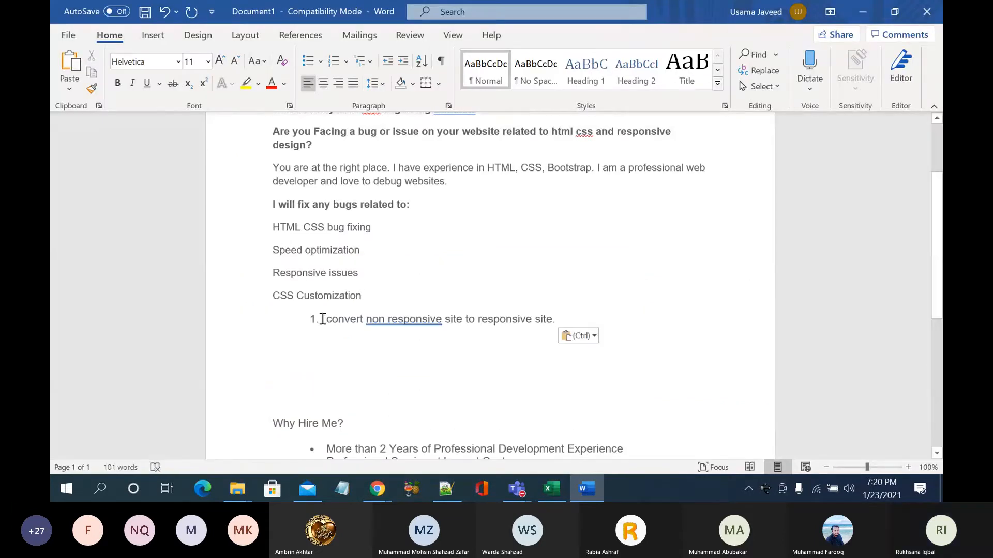
Step: Remove the numbering from the pasted conversion line, keep it on its own line and capitalize its first word as "Convert"
{"action": "left_click", "coordinate": [324, 319]}
{"action": "key", "text": "BackSpace"}
{"action": "key", "text": "BackSpace"}
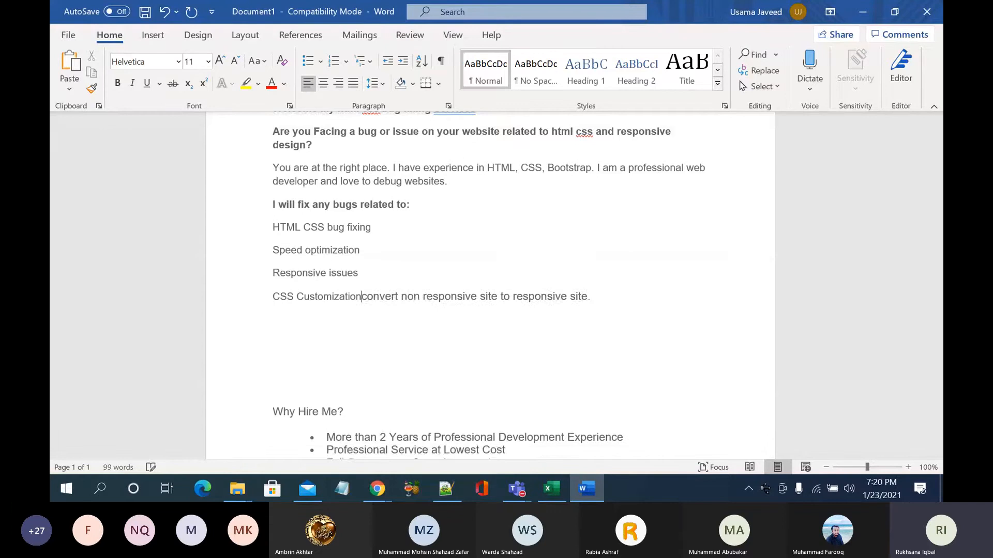
{"action": "key", "text": "Return"}
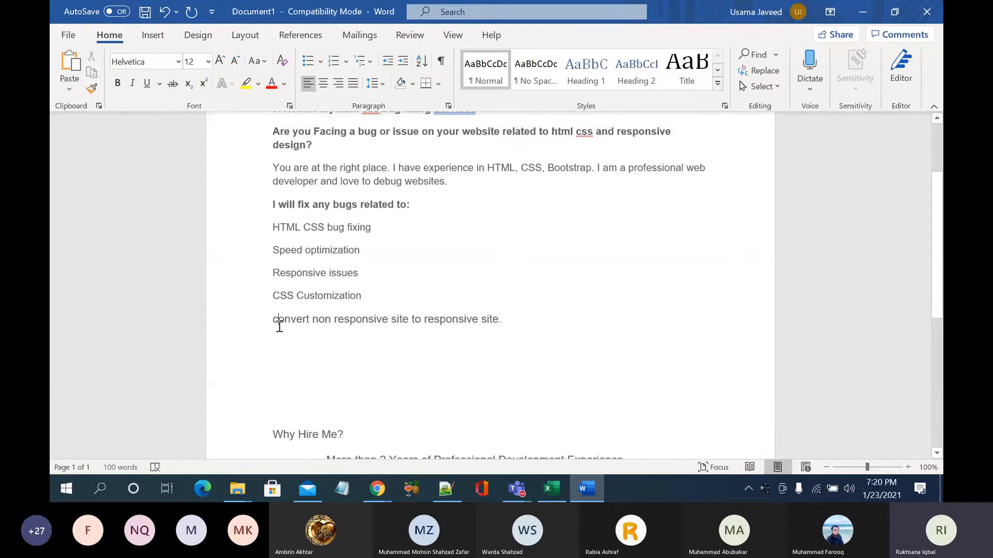
{"action": "key", "text": "Delete"}
{"action": "type", "text": "C"}
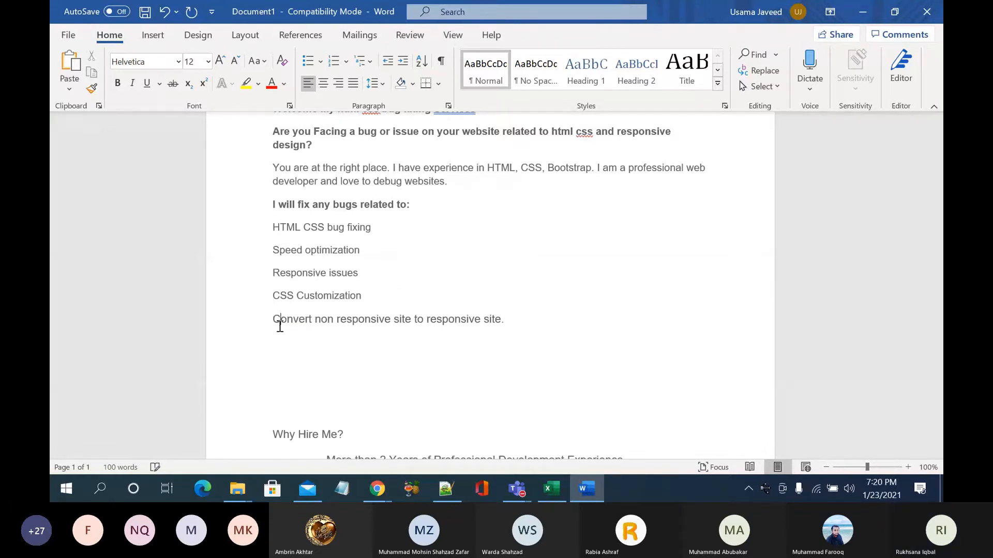
Step: Check the competing gig in Chrome and the technologies list in Notepad++, and add "Browser compatibility" as the last service line in Word
{"action": "mouse_move", "coordinate": [376, 488]}
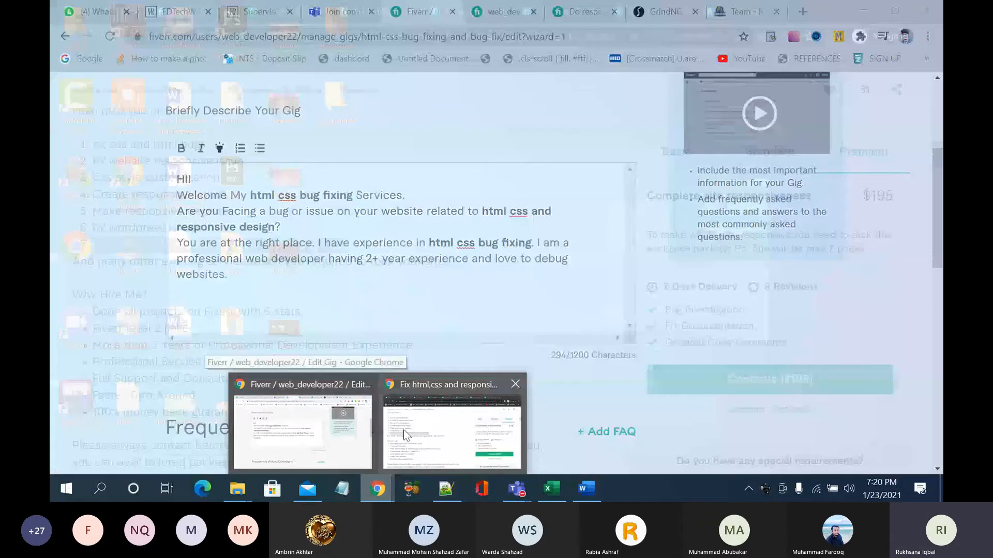
{"action": "left_click", "coordinate": [403, 430]}
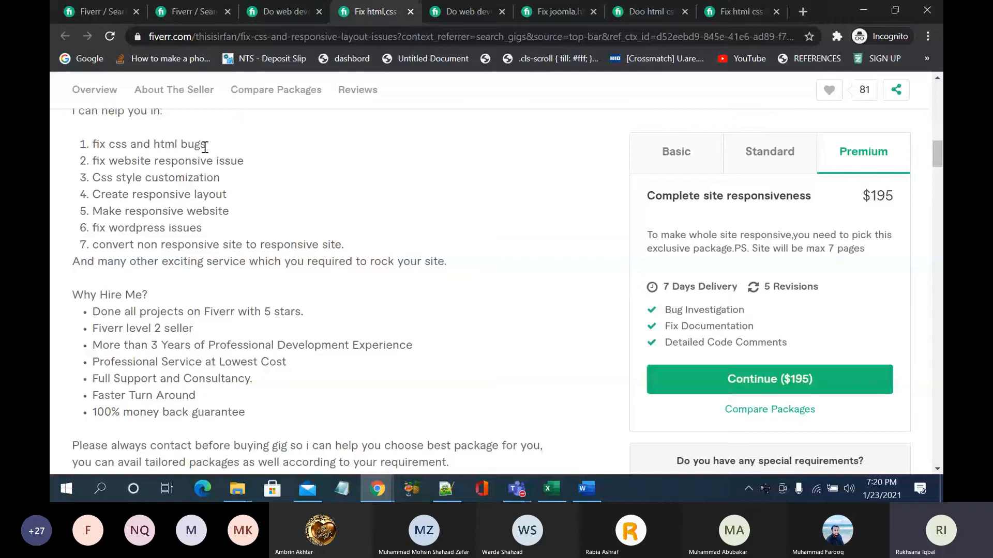
{"action": "left_click", "coordinate": [448, 490]}
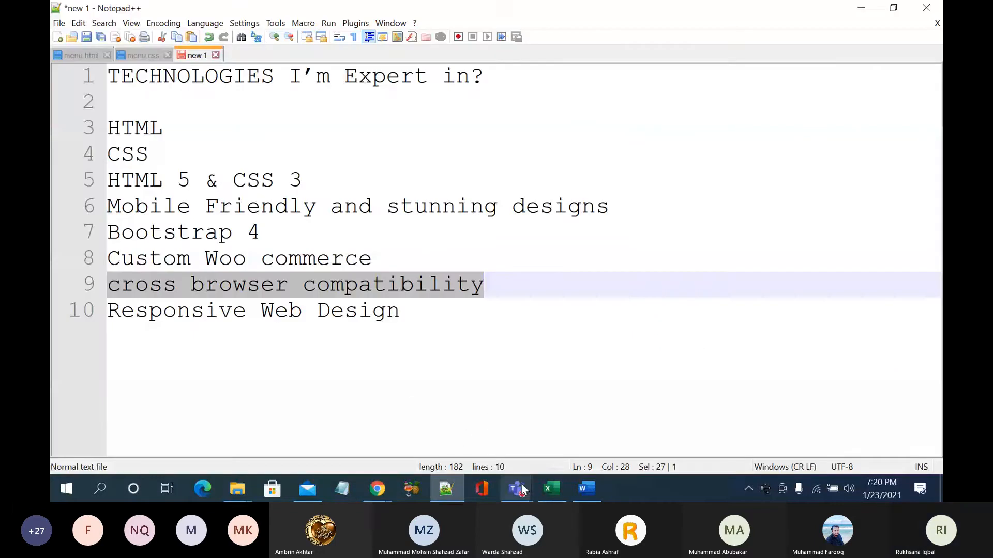
{"action": "left_click", "coordinate": [586, 488]}
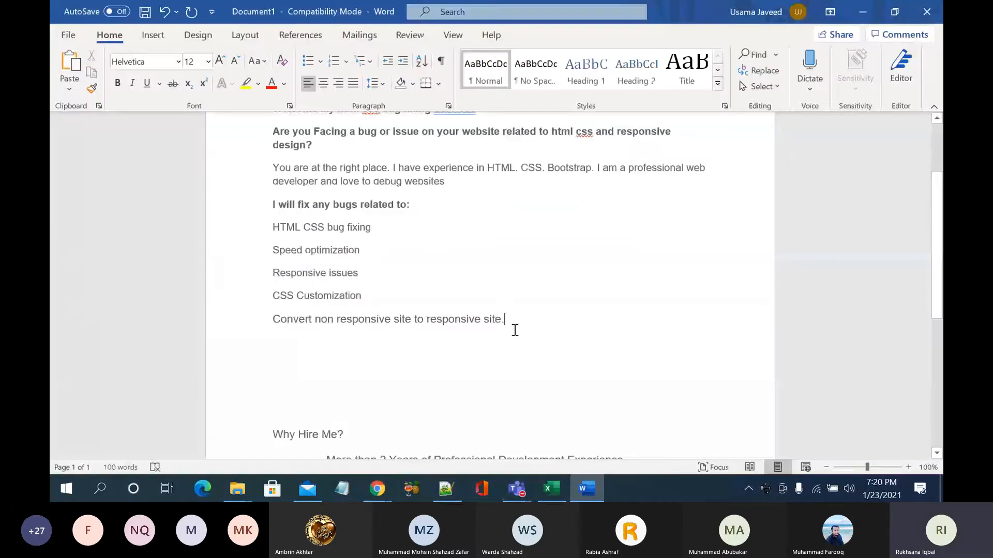
{"action": "key", "text": "Return"}
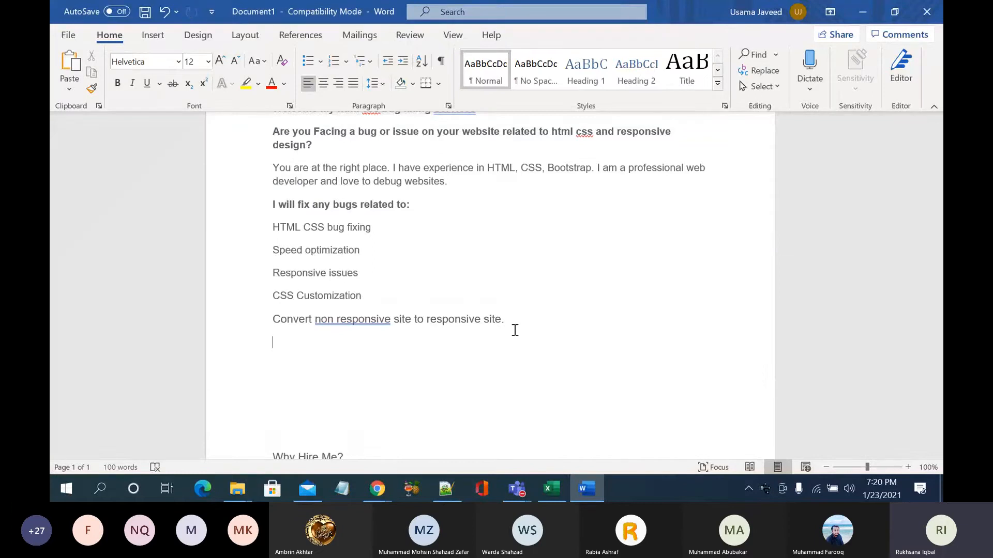
{"action": "type", "text": "Br"}
{"action": "type", "text": "owser co"}
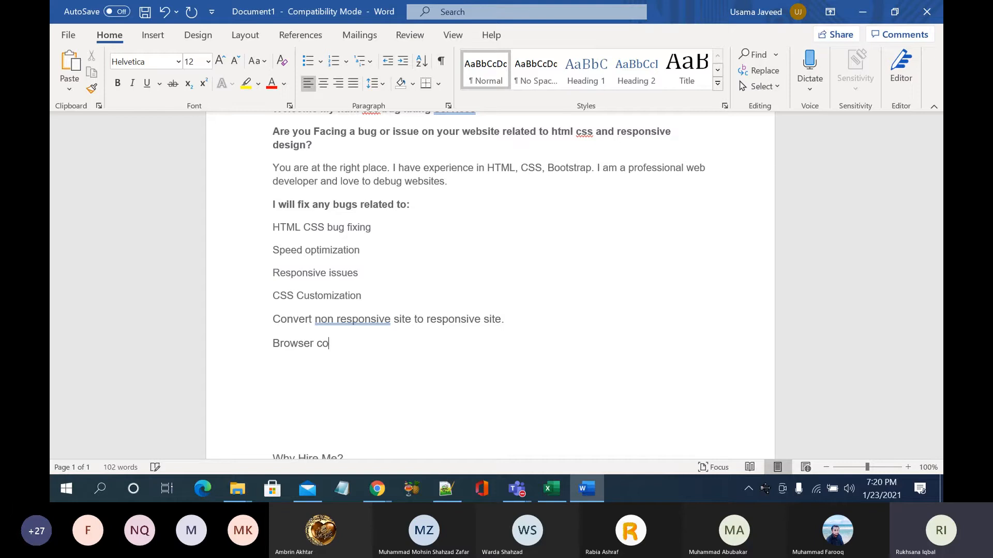
{"action": "type", "text": "mpet"}
{"action": "type", "text": "ibility"}
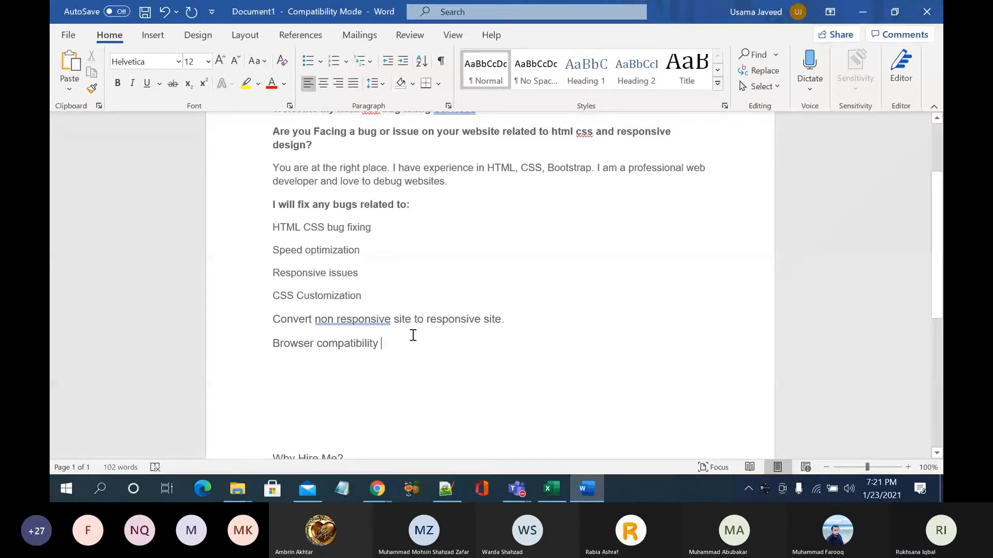
{"action": "key", "text": "Return"}
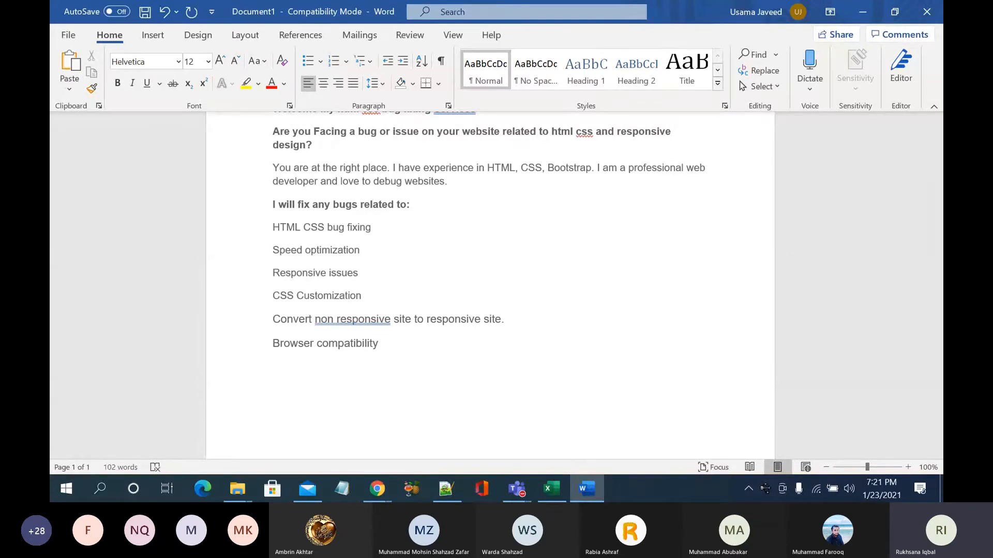
Step: Check the competing gig in Chrome, then copy the "I will fix any bugs related to:" section from Word to the end of the Fiverr description
{"action": "mouse_move", "coordinate": [384, 485]}
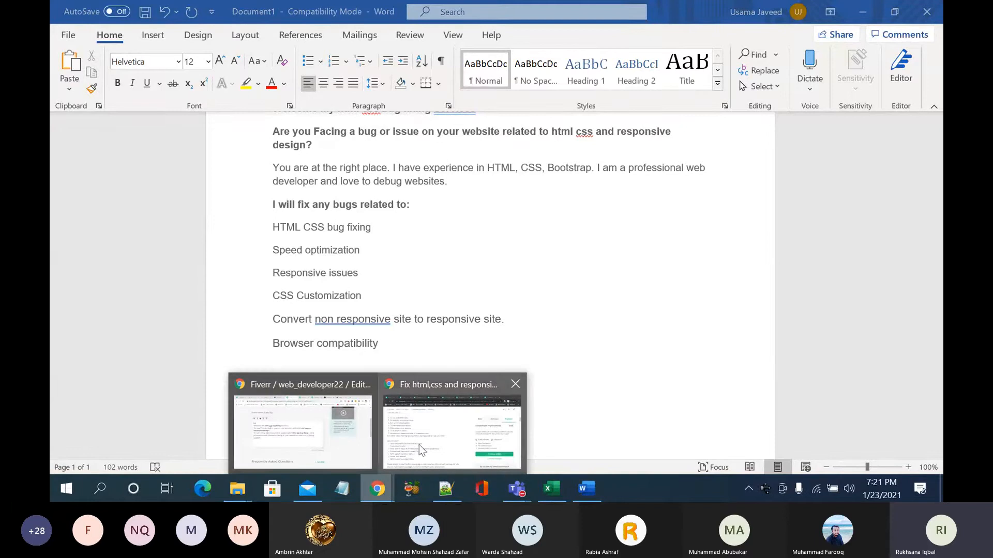
{"action": "left_click", "coordinate": [439, 429]}
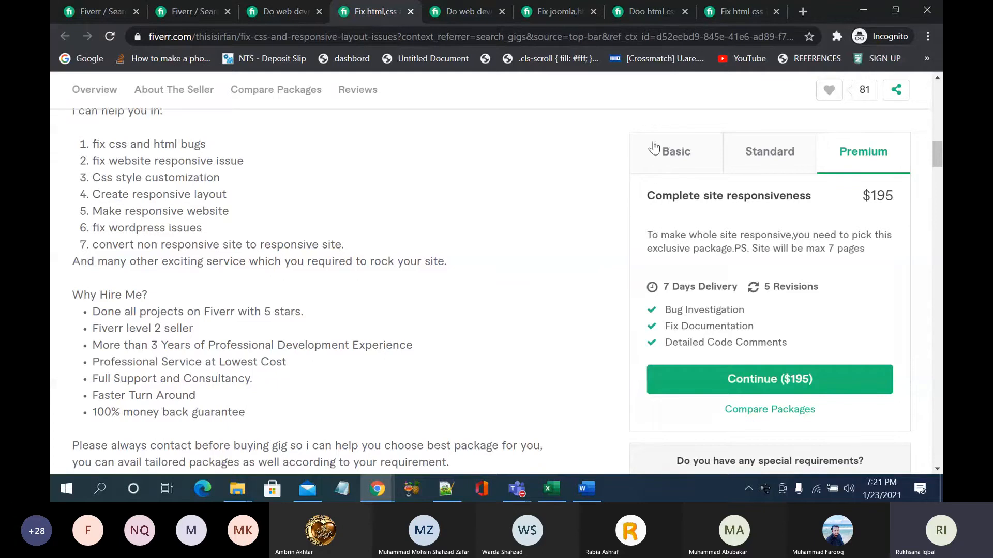
{"action": "left_click", "coordinate": [593, 491]}
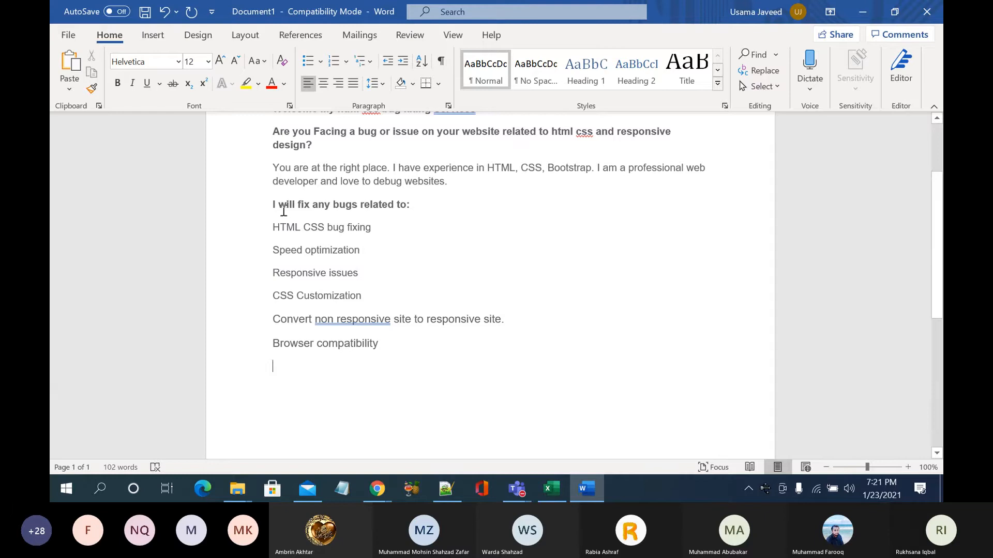
{"action": "left_click", "coordinate": [275, 228]}
{"action": "left_click_drag", "start_coordinate": [271, 204], "coordinate": [393, 348]}
{"action": "key", "text": "ctrl+c"}
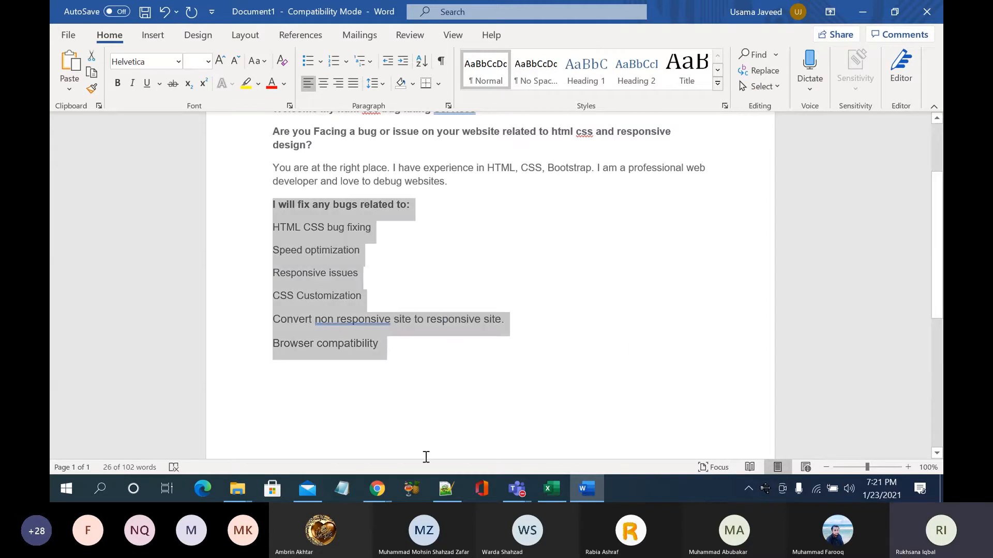
{"action": "left_click", "coordinate": [381, 492]}
{"action": "left_click", "coordinate": [325, 404]}
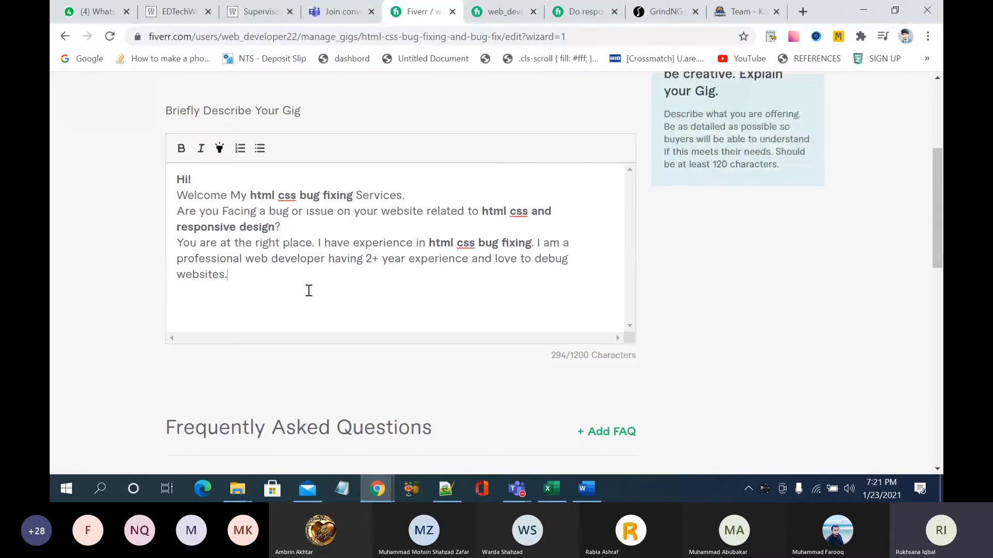
{"action": "key", "text": "Return"}
{"action": "key", "text": "Return"}
{"action": "key", "text": "ctrl+v"}
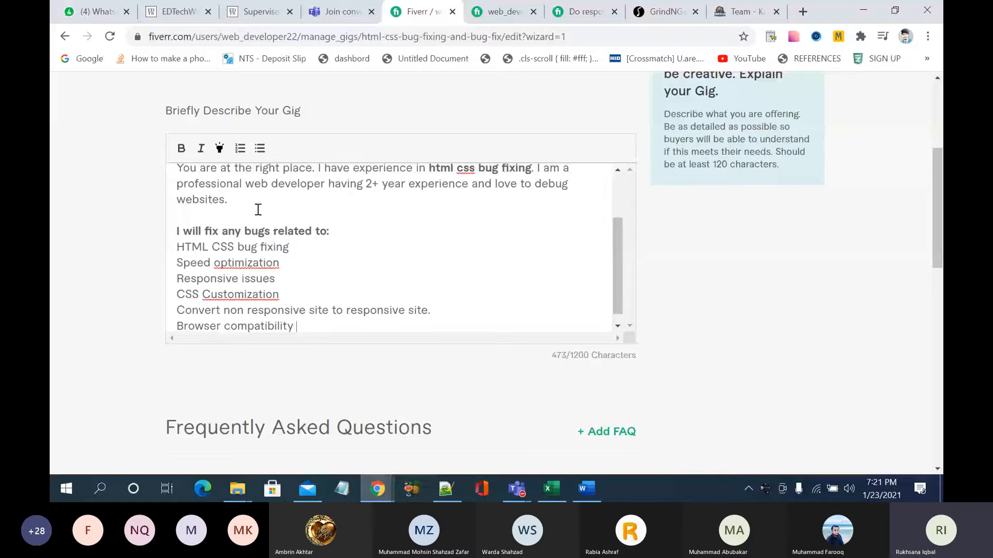
Step: Capitalize the second words of the service lines in the Fiverr description as "Speed Optimization" and "Responsive Issues"
{"action": "left_click", "coordinate": [221, 264]}
{"action": "key", "text": "BackSpace"}
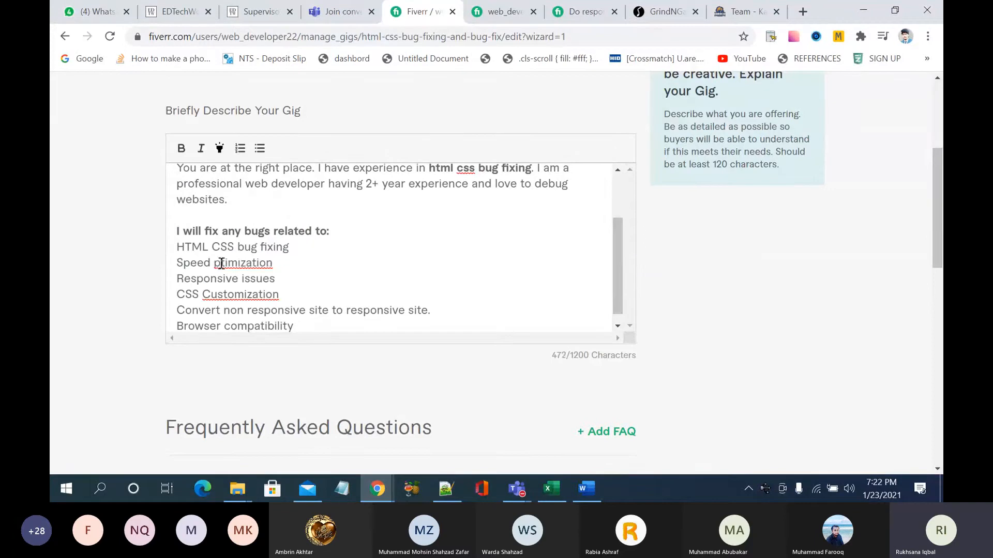
{"action": "type", "text": "O"}
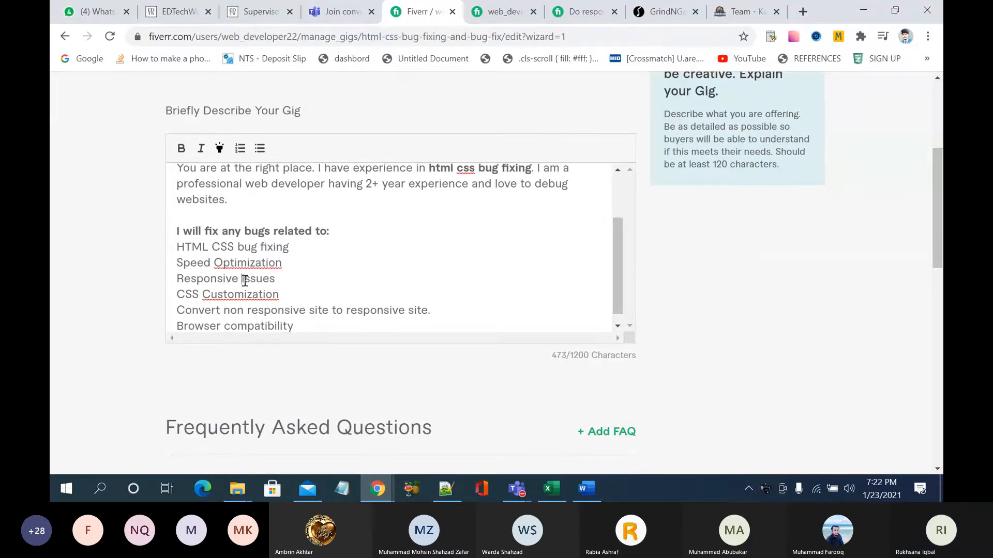
{"action": "double_click", "coordinate": [247, 280]}
{"action": "type", "text": "Issues"}
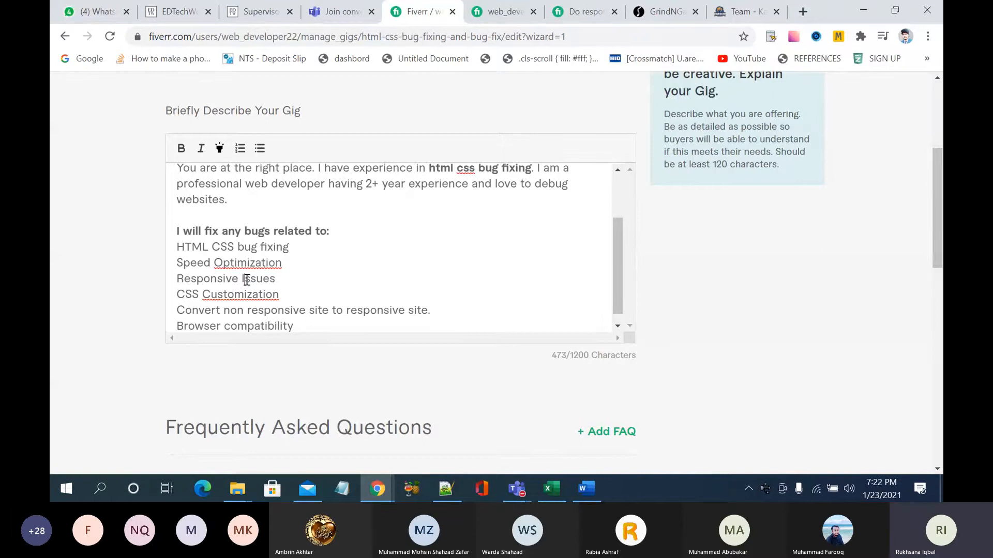
Step: Try to look up the flagged word "Customization" from the CSS service line with a Google search in a new tab
{"action": "scroll", "coordinate": [261, 279], "scroll_direction": "down", "scroll_amount": 1}
{"action": "left_click", "coordinate": [259, 284]}
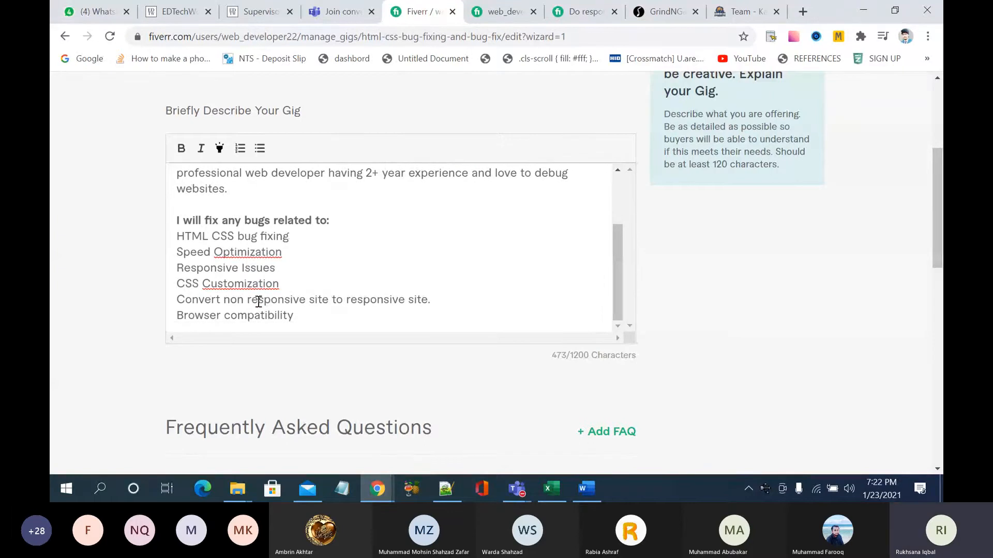
{"action": "left_click_drag", "start_coordinate": [279, 284], "coordinate": [210, 283]}
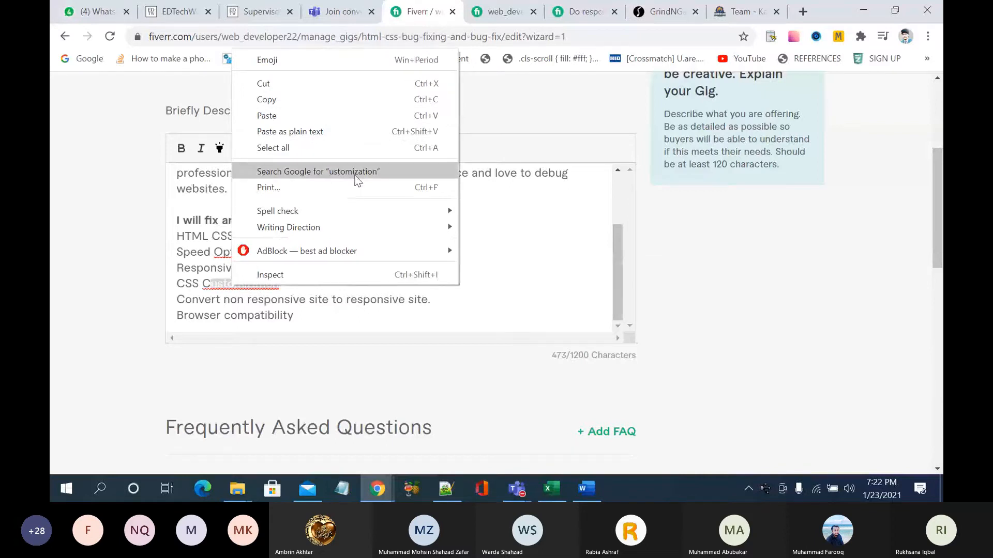
{"action": "key", "text": "Escape"}
{"action": "left_click_drag", "start_coordinate": [202, 284], "coordinate": [282, 286]}
{"action": "key", "text": "ctrl+c"}
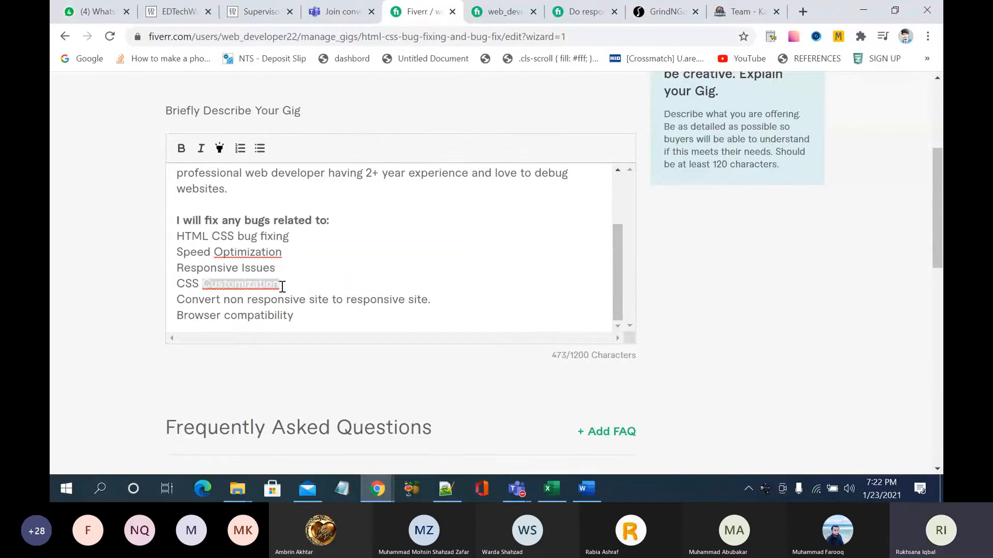
{"action": "right_click", "coordinate": [259, 283]}
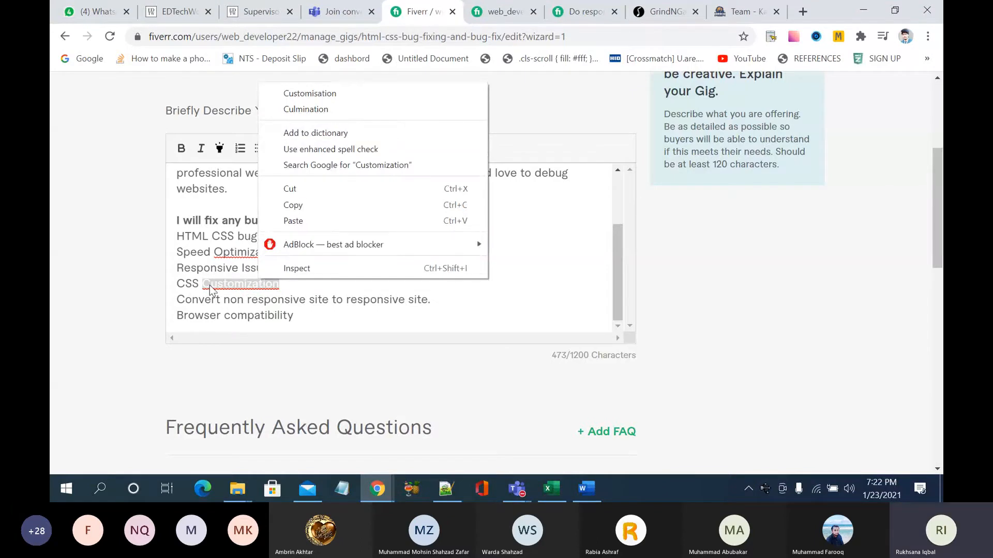
{"action": "left_click", "coordinate": [802, 11]}
{"action": "key", "text": "ctrl+v"}
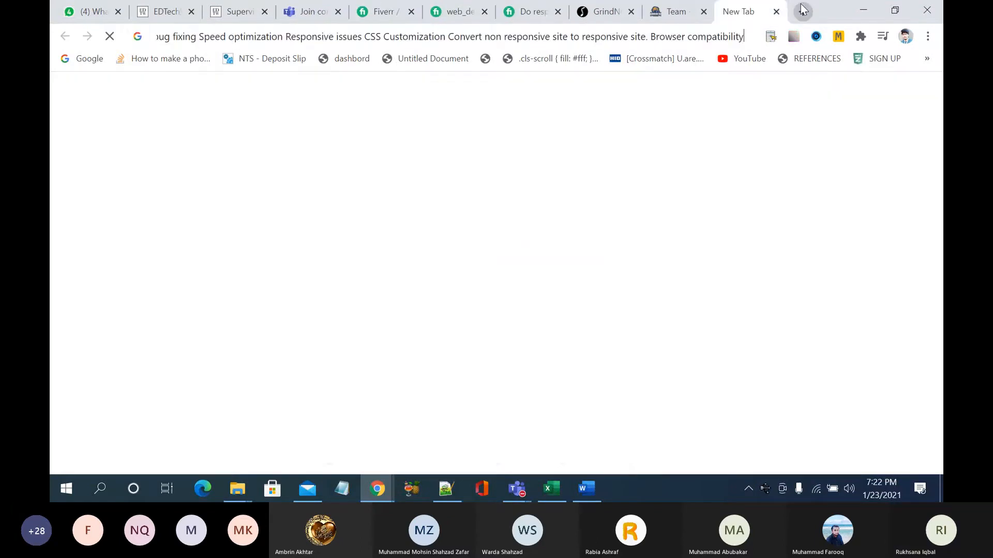
{"action": "key", "text": "Return"}
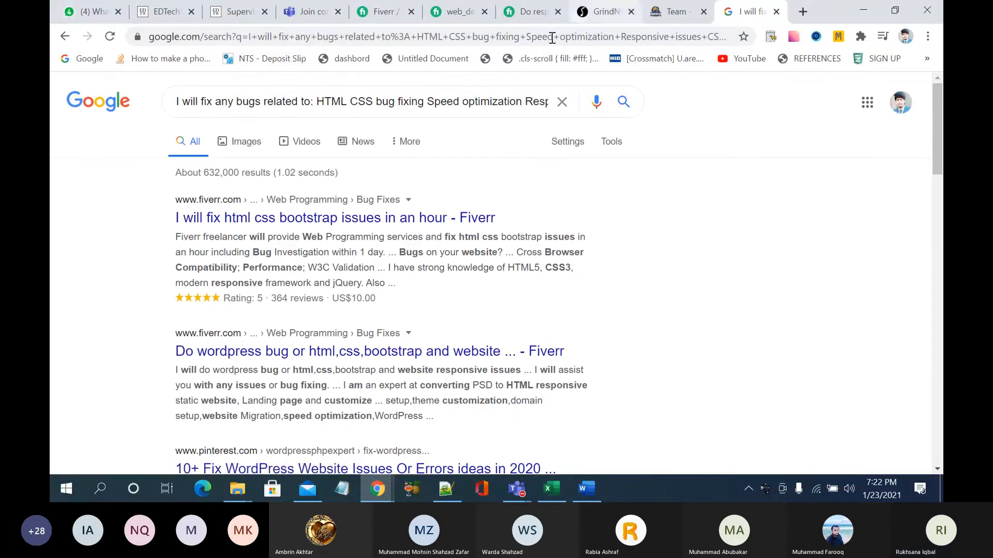
Step: Return to the Fiverr description, select "Customization" in the CSS line and search Google for that word
{"action": "left_click", "coordinate": [380, 16]}
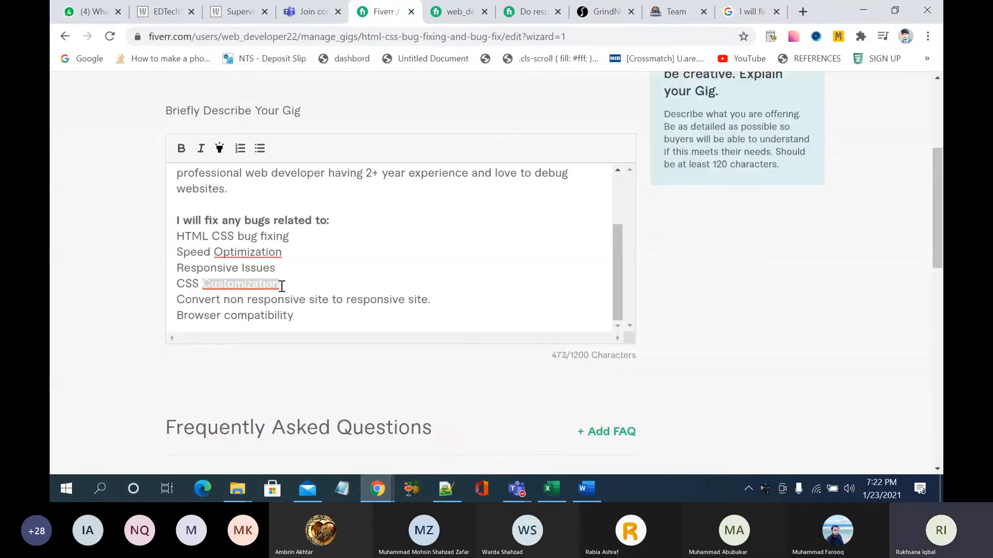
{"action": "left_click_drag", "start_coordinate": [282, 286], "coordinate": [204, 286]}
{"action": "left_click", "coordinate": [753, 11]}
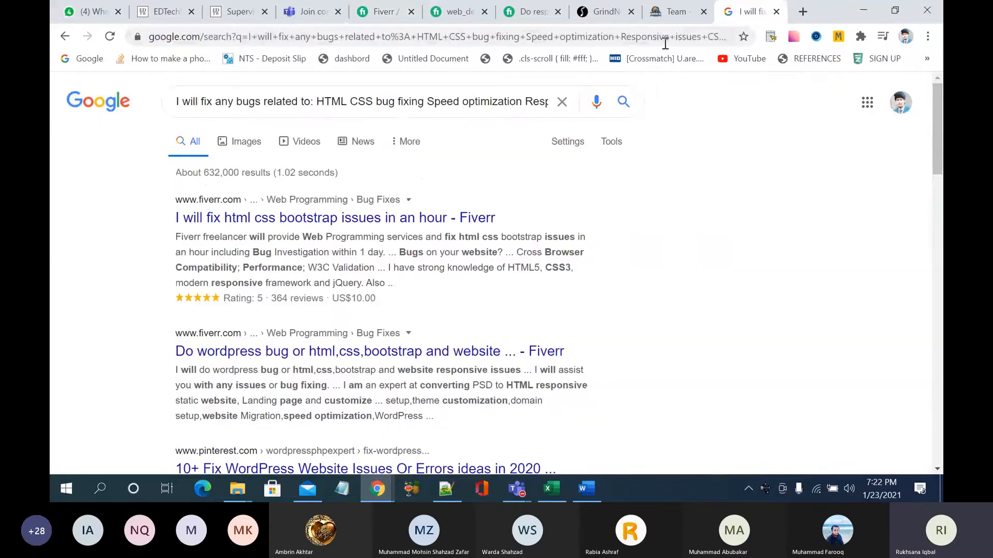
{"action": "left_click", "coordinate": [665, 37]}
{"action": "key", "text": "ctrl+v"}
{"action": "key", "text": "Return"}
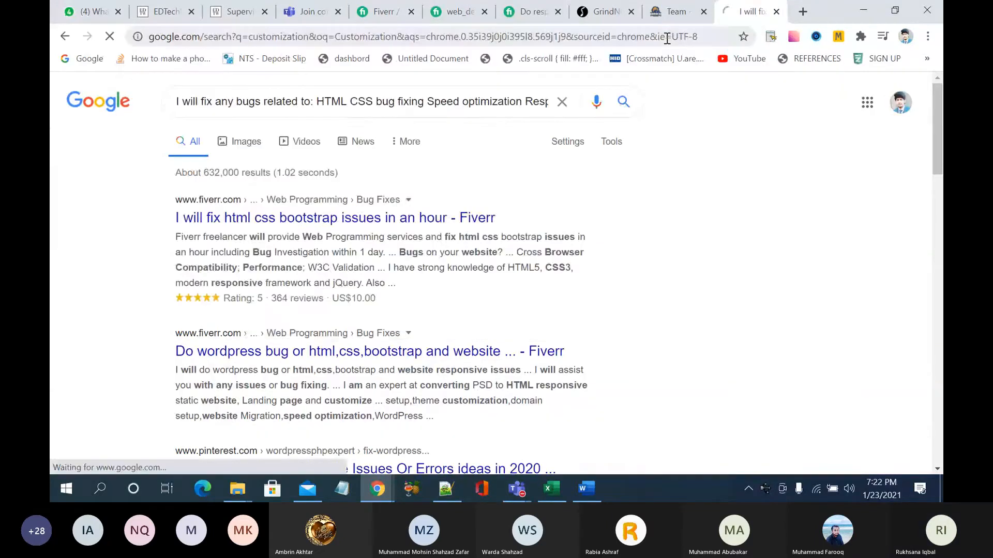
Step: Replace the word after "CSS" in the Fiverr description with the spelling from Google's dictionary, capitalized as "Customization"
{"action": "mouse_move", "coordinate": [347, 298]}
{"action": "left_mouse_down"}
{"action": "mouse_move", "coordinate": [223, 294]}
{"action": "mouse_move", "coordinate": [345, 291]}
{"action": "left_mouse_up"}
{"action": "key", "text": "ctrl+c"}
{"action": "left_click", "coordinate": [222, 289]}
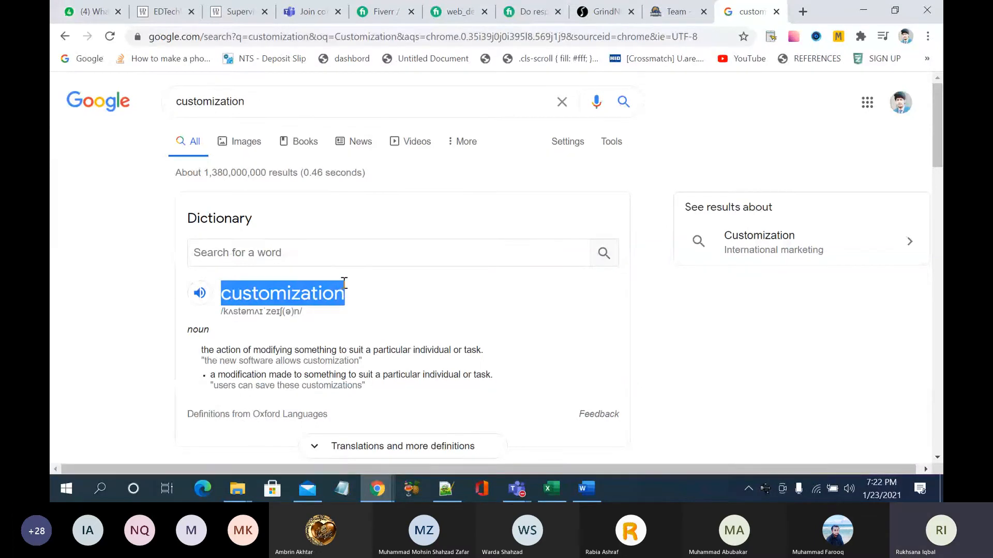
{"action": "left_click", "coordinate": [382, 11]}
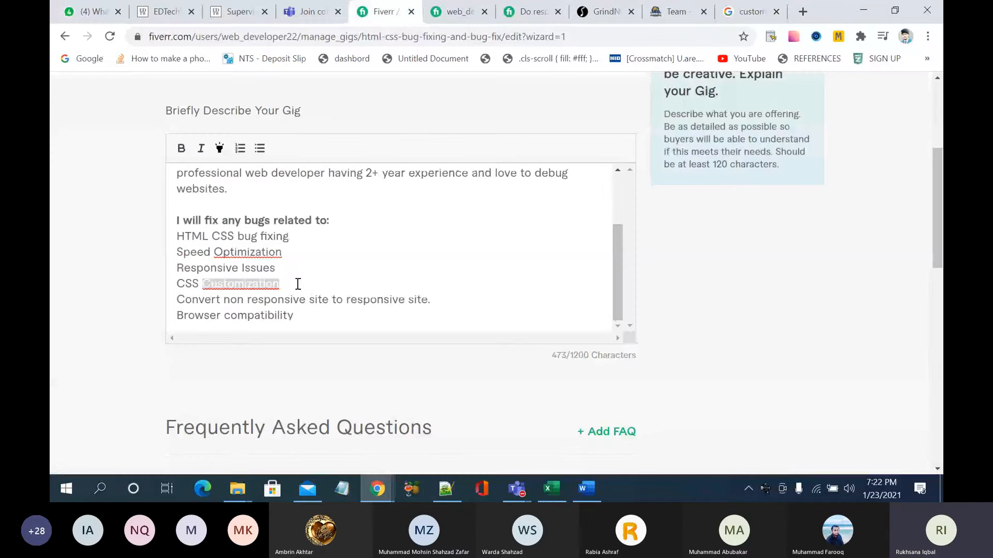
{"action": "key", "text": "ctrl+v"}
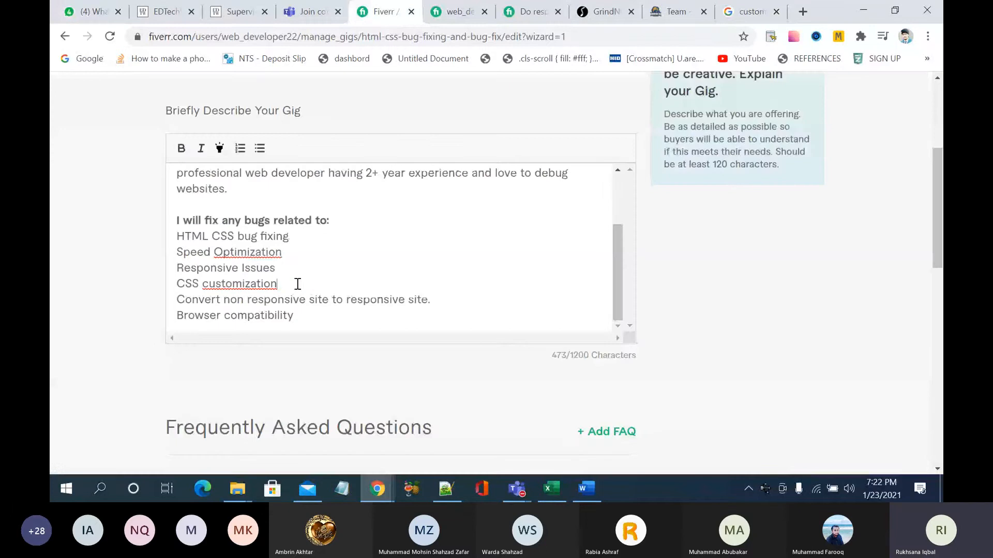
{"action": "left_click", "coordinate": [207, 286]}
{"action": "key", "text": "BackSpace"}
{"action": "type", "text": "C"}
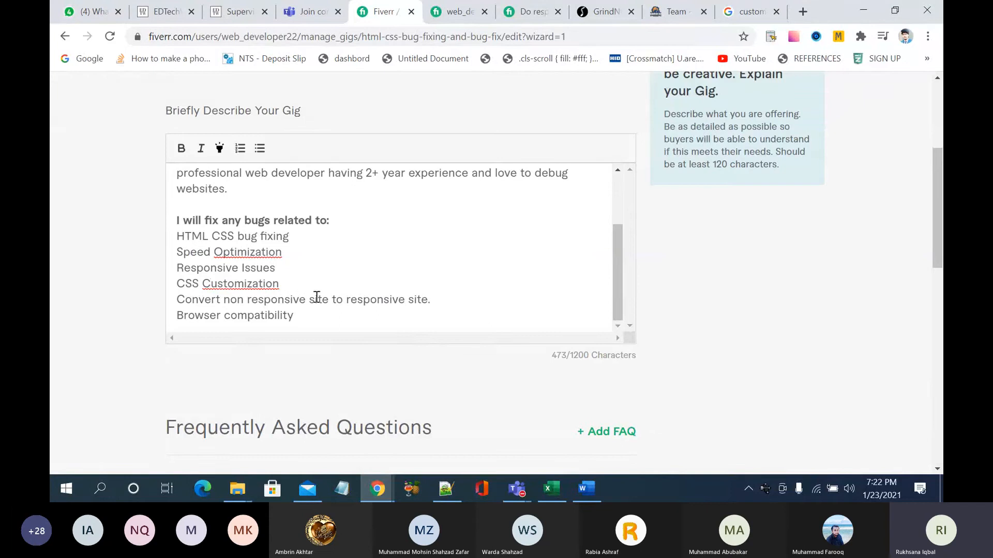
Step: Format the six service lines from "HTML CSS bug fixing" to "Browser compatibility" as a bulleted list in regular weight
{"action": "scroll", "coordinate": [328, 303], "scroll_direction": "down", "scroll_amount": 1}
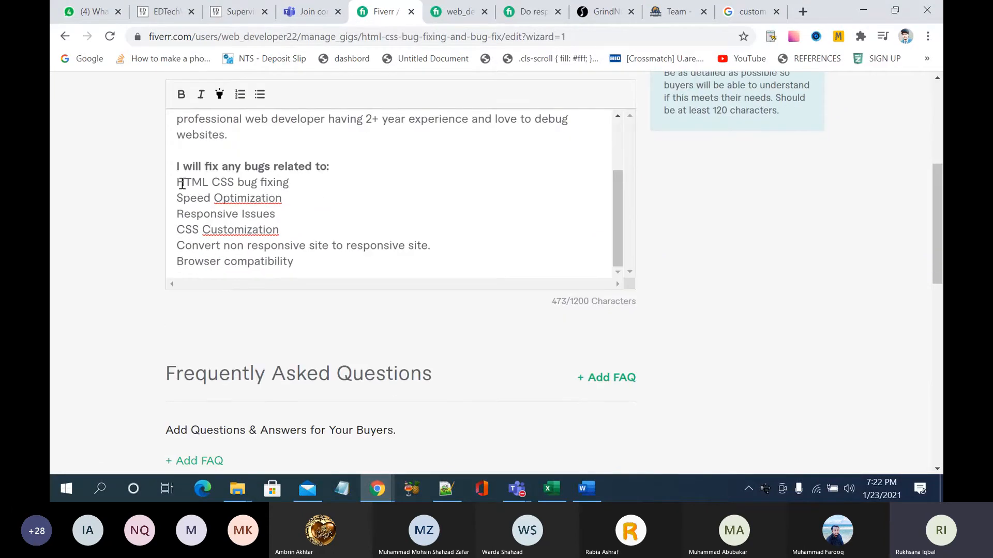
{"action": "left_click_drag", "start_coordinate": [177, 184], "coordinate": [308, 261]}
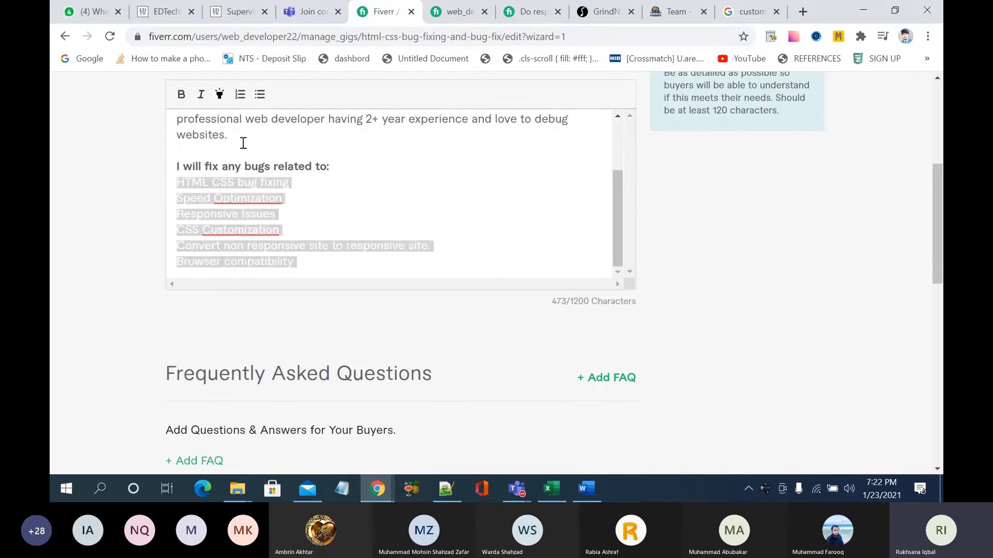
{"action": "left_click", "coordinate": [184, 97]}
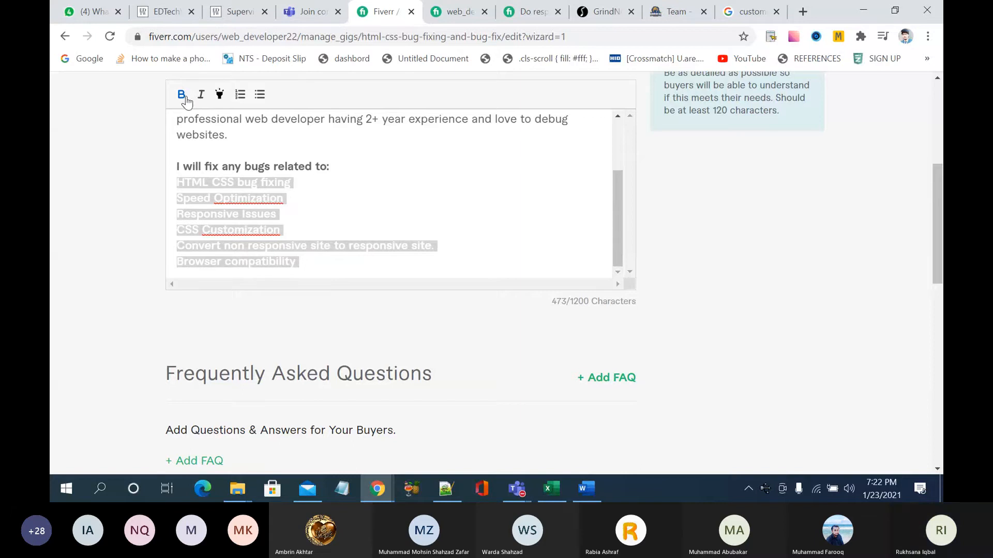
{"action": "left_click", "coordinate": [184, 98]}
{"action": "left_click", "coordinate": [240, 94]}
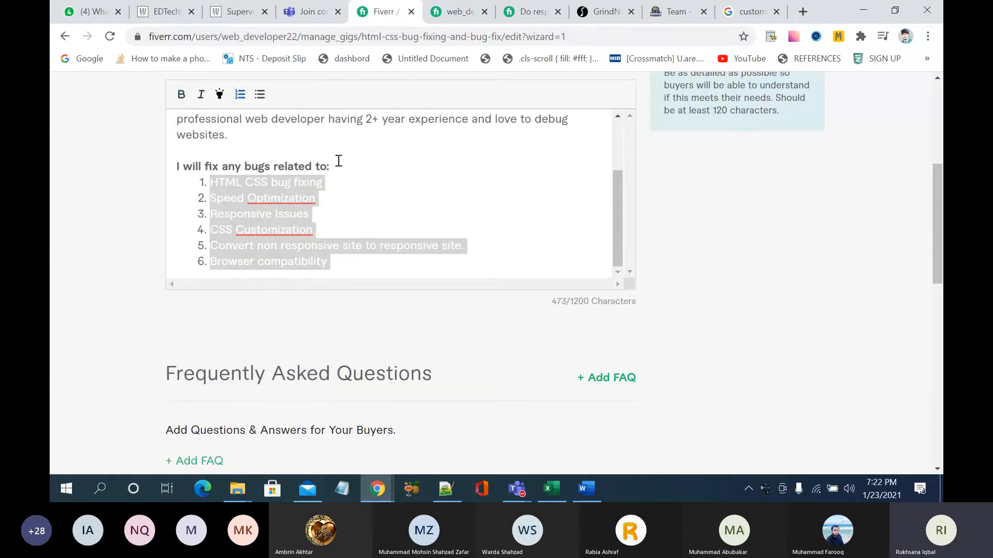
{"action": "left_click", "coordinate": [260, 95]}
{"action": "left_click", "coordinate": [382, 185]}
{"action": "scroll", "coordinate": [381, 185], "scroll_direction": "down", "scroll_amount": 1}
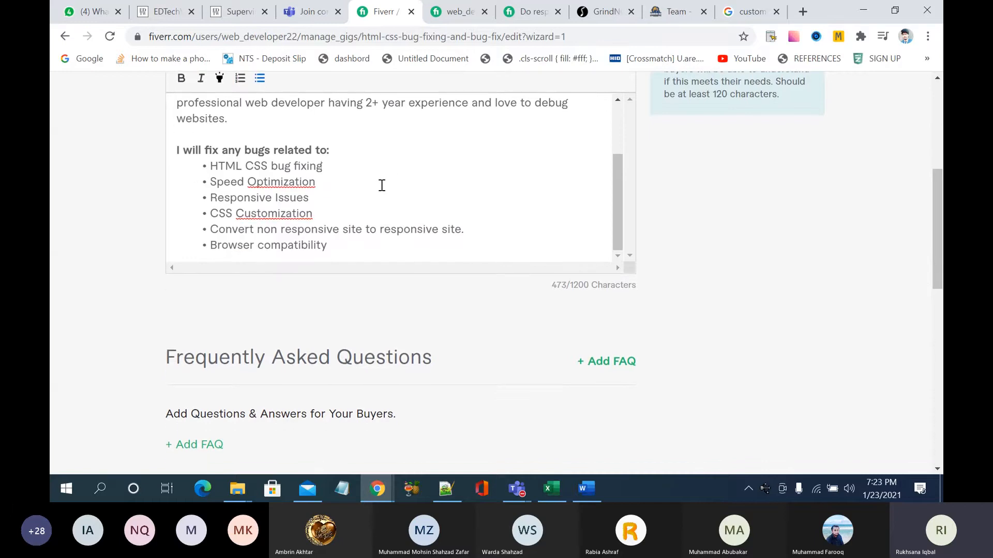
{"action": "key", "text": "Return"}
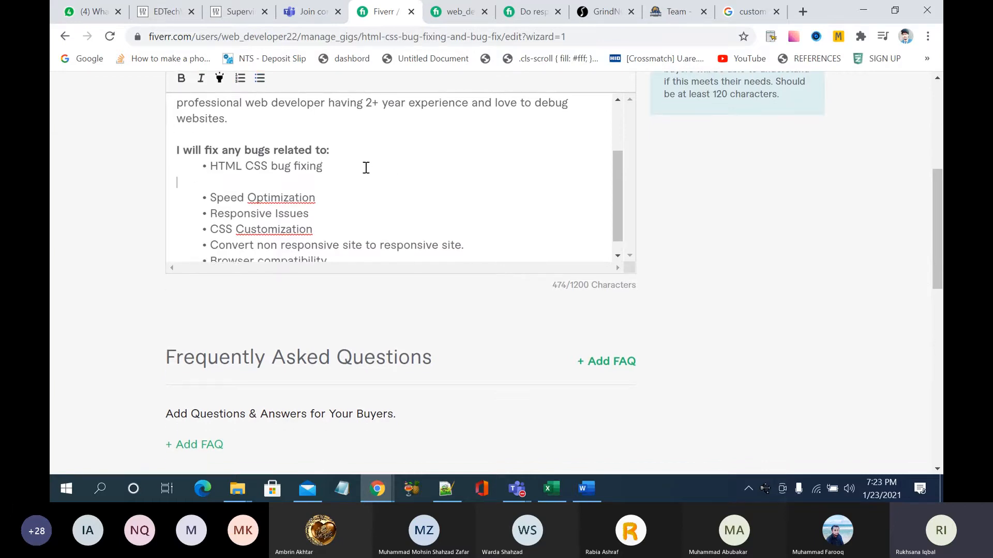
{"action": "key", "text": "BackSpace"}
Step: Add an empty line without a bullet below "Browser compatibility" in the Fiverr description
{"action": "scroll", "coordinate": [371, 231], "scroll_direction": "down", "scroll_amount": 1}
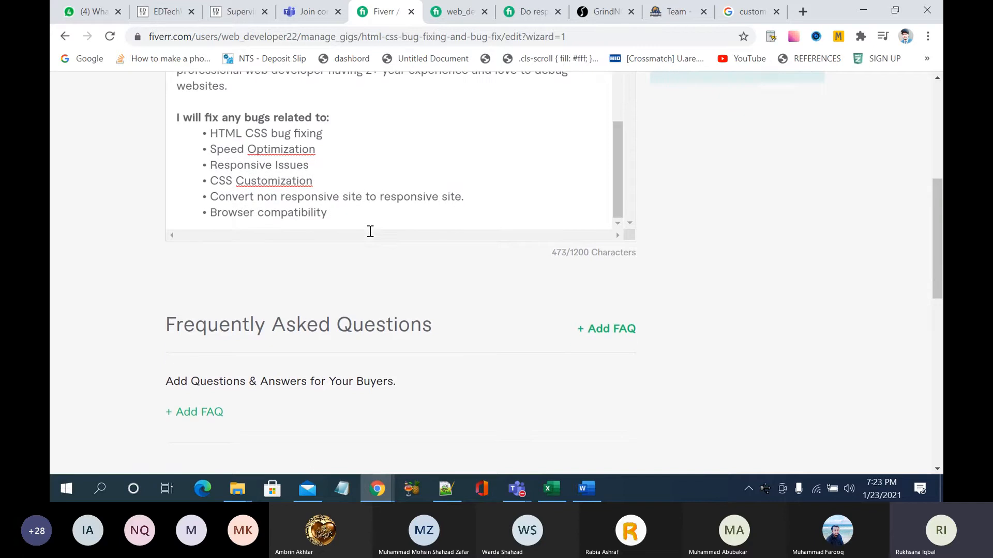
{"action": "left_click", "coordinate": [359, 219]}
{"action": "key", "text": "Return"}
{"action": "key", "text": "BackSpace"}
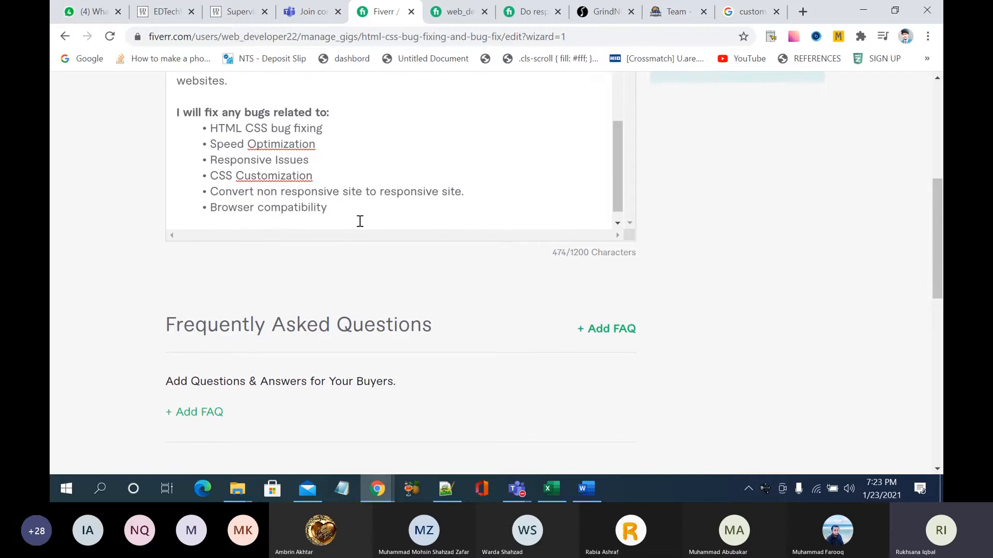
{"action": "scroll", "coordinate": [360, 221], "scroll_direction": "down", "scroll_amount": 1}
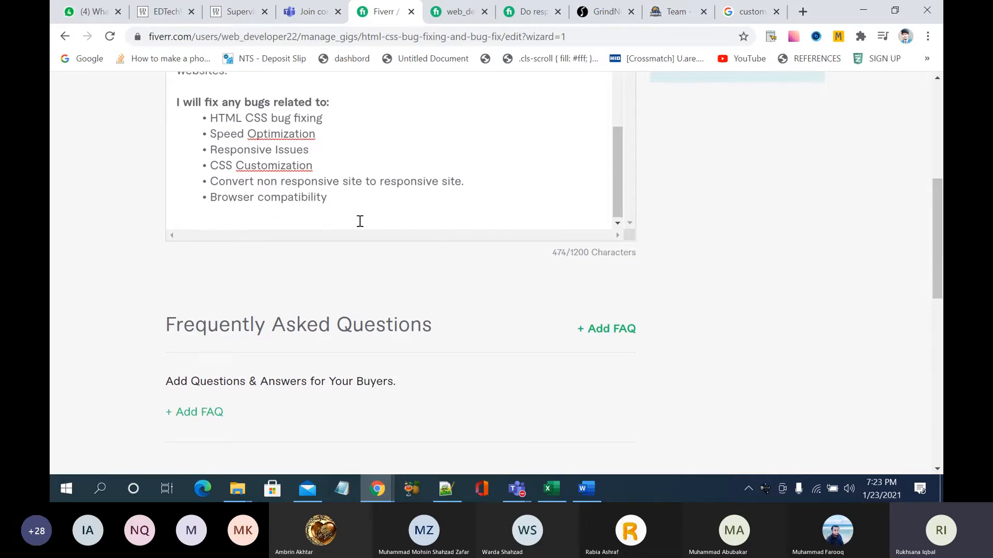
Step: Copy the "Why Hire Me?" heading and its five points from Word into the Fiverr description below the services list
{"action": "left_click", "coordinate": [586, 489]}
{"action": "scroll", "coordinate": [527, 337], "scroll_direction": "down", "scroll_amount": 4}
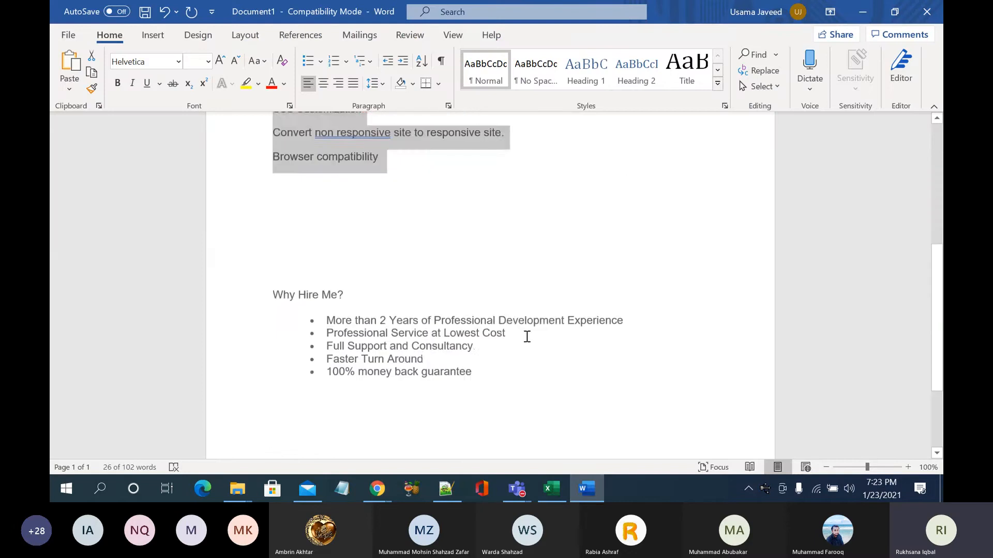
{"action": "scroll", "coordinate": [527, 336], "scroll_direction": "down", "scroll_amount": 2}
{"action": "left_click_drag", "start_coordinate": [274, 197], "coordinate": [479, 275]}
{"action": "left_click", "coordinate": [586, 496]}
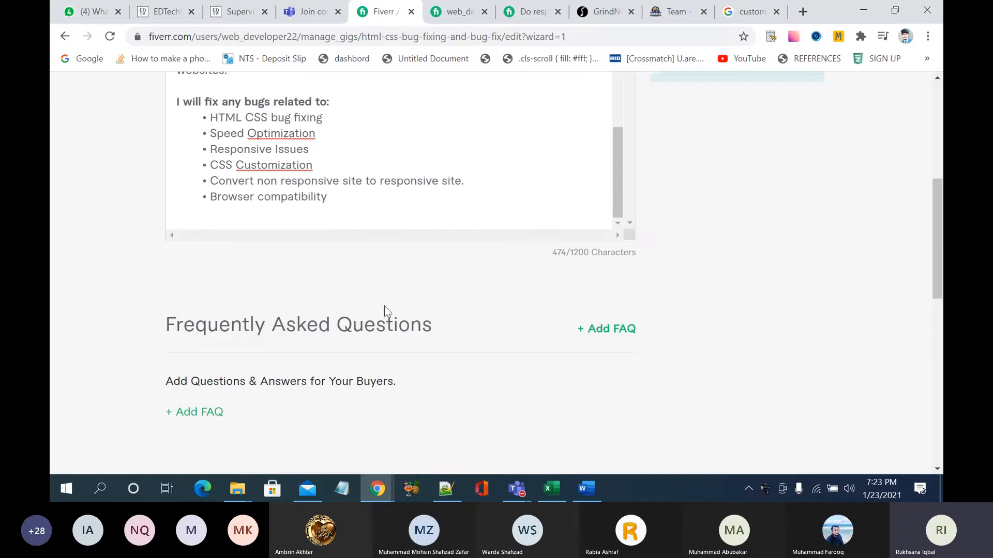
{"action": "key", "text": "ctrl+v"}
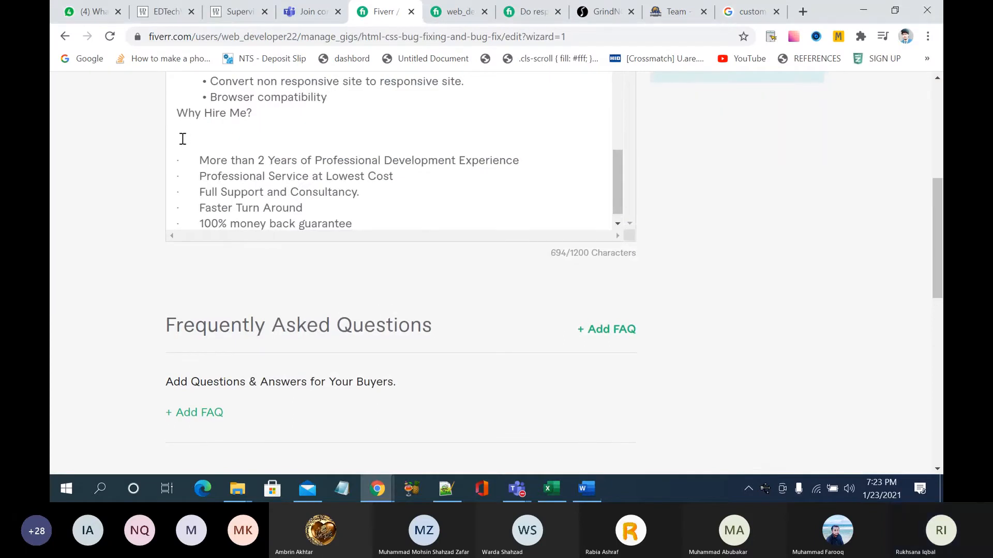
Step: Remove the pasted dot, the spaces and the extra blank line before "More than 2 Years of Professional Development Experience"
{"action": "left_click", "coordinate": [196, 161]}
{"action": "key", "text": "BackSpace"}
{"action": "key", "text": "BackSpace"}
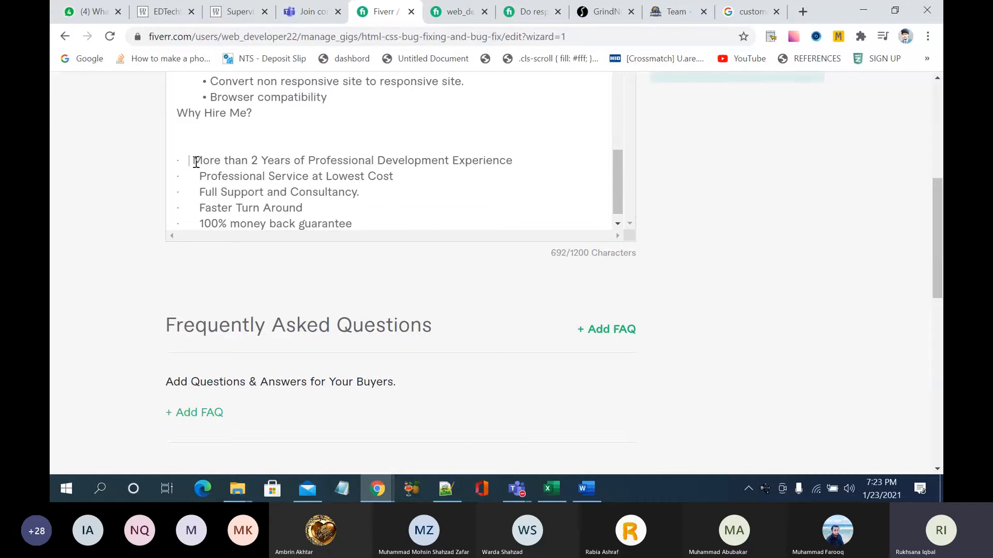
{"action": "key", "text": "BackSpace"}
{"action": "key", "text": "BackSpace"}
{"action": "key", "text": "BackSpace"}
{"action": "key", "text": "BackSpace"}
{"action": "key", "text": "BackSpace"}
{"action": "key", "text": "BackSpace"}
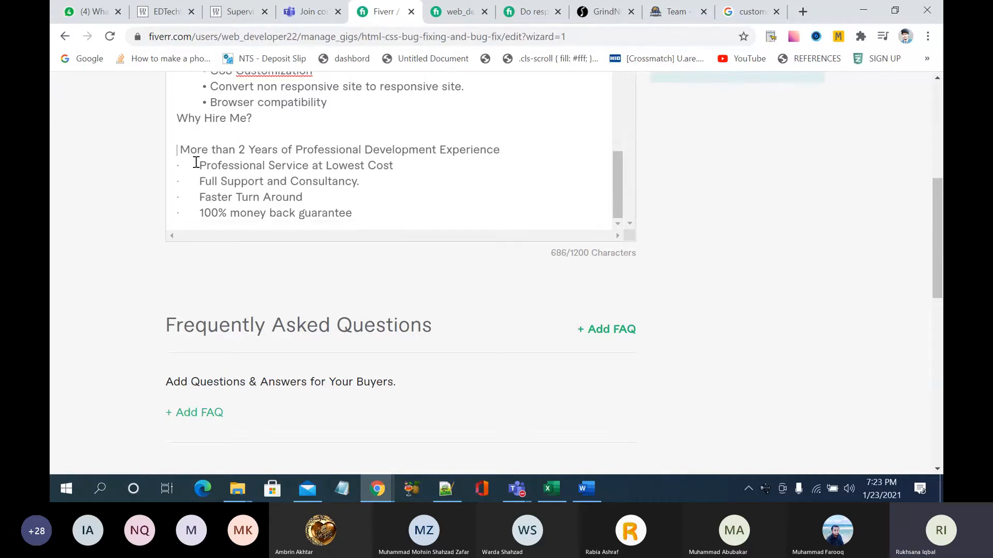
Step: Remove the pasted dots and leading spaces before "100% money back guarantee" and "Faster Turn Around"
{"action": "left_click", "coordinate": [200, 214]}
{"action": "key", "text": "BackSpace"}
{"action": "key", "text": "BackSpace"}
{"action": "key", "text": "BackSpace"}
{"action": "key", "text": "BackSpace"}
{"action": "key", "text": "BackSpace"}
{"action": "key", "text": "BackSpace"}
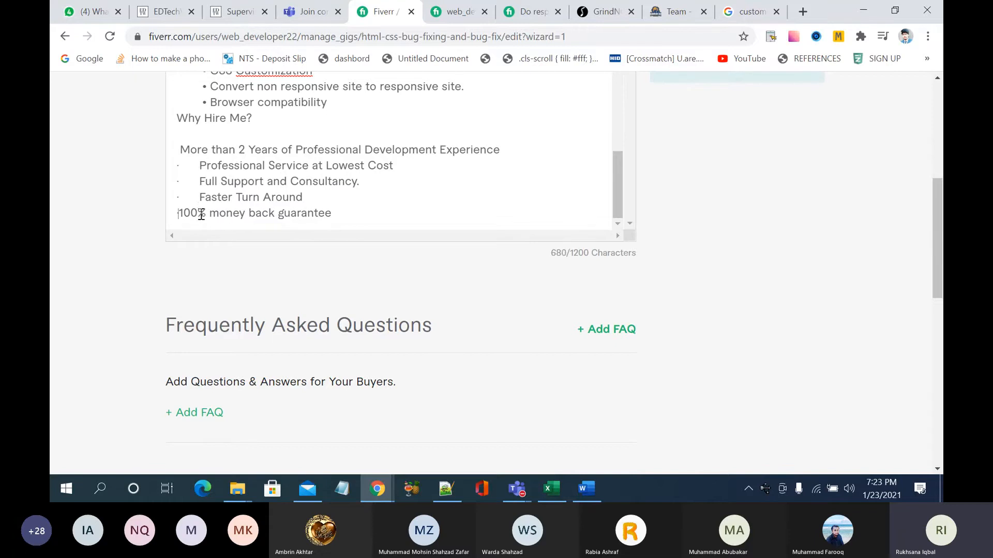
{"action": "key", "text": "BackSpace"}
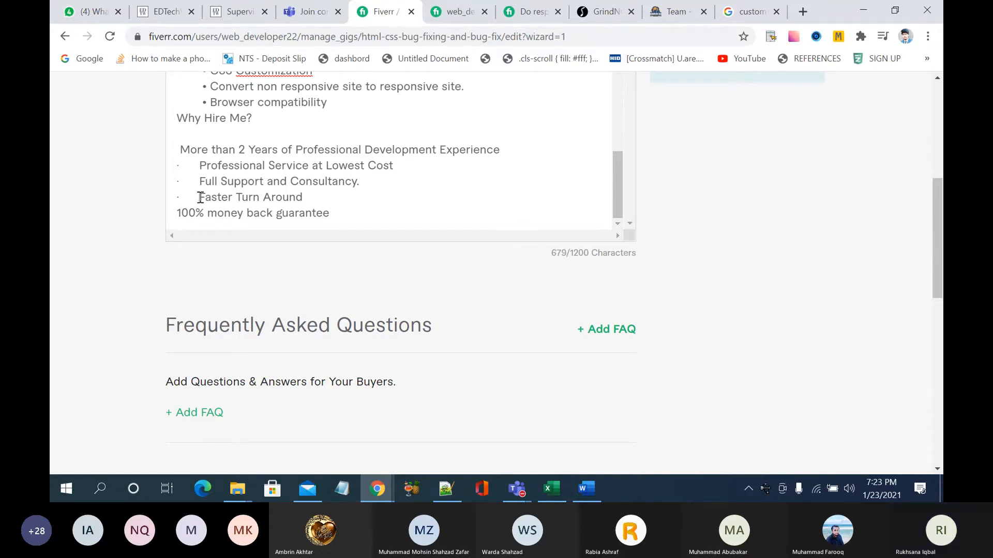
{"action": "left_click", "coordinate": [200, 198]}
{"action": "key", "text": "BackSpace"}
{"action": "key", "text": "BackSpace"}
{"action": "key", "text": "BackSpace"}
{"action": "key", "text": "BackSpace"}
{"action": "key", "text": "BackSpace"}
{"action": "key", "text": "BackSpace"}
{"action": "key", "text": "BackSpace"}
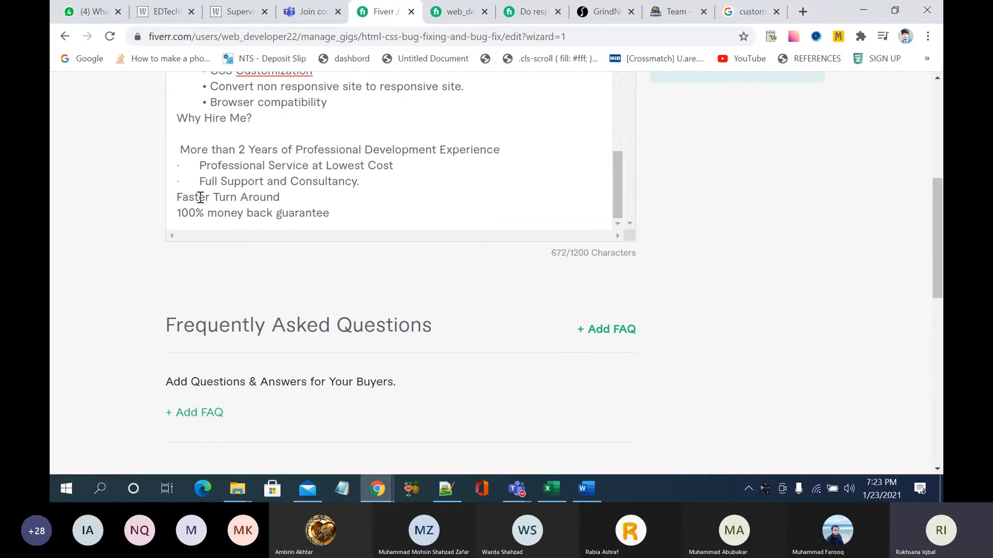
Step: Remove the pasted dots and leading spaces before "Full Support and Consultancy." and "Professional Service at Lowest Cost"
{"action": "left_click", "coordinate": [200, 181]}
{"action": "key", "text": "BackSpace"}
{"action": "key", "text": "BackSpace"}
{"action": "key", "text": "BackSpace"}
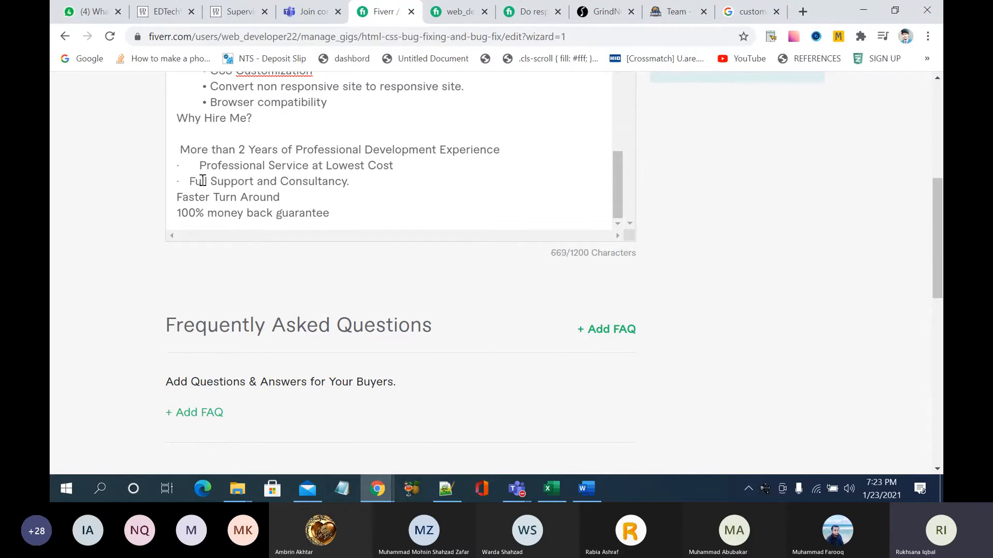
{"action": "key", "text": "BackSpace"}
{"action": "key", "text": "BackSpace"}
{"action": "key", "text": "BackSpace"}
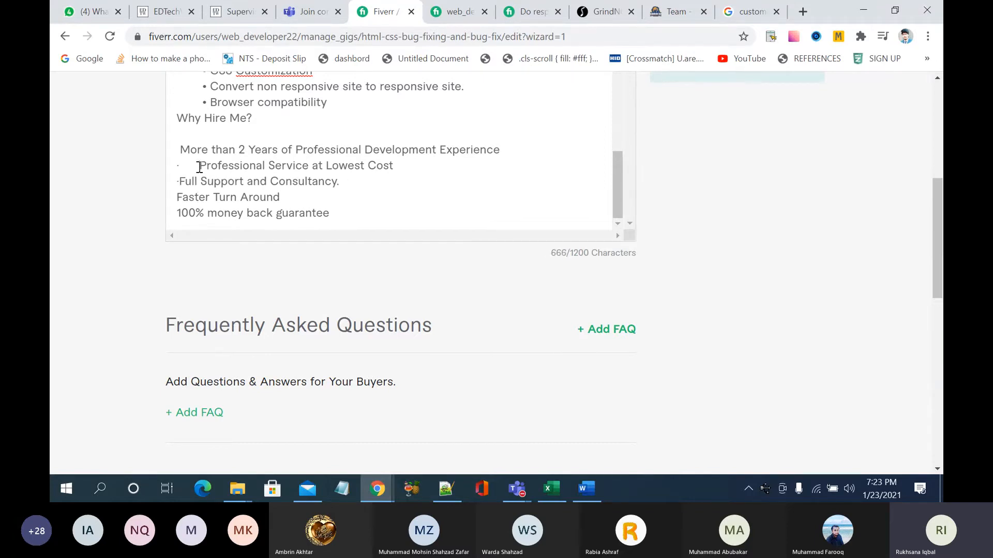
{"action": "left_click", "coordinate": [199, 166]}
{"action": "key", "text": "BackSpace"}
{"action": "key", "text": "BackSpace"}
{"action": "key", "text": "BackSpace"}
{"action": "key", "text": "BackSpace"}
{"action": "key", "text": "BackSpace"}
{"action": "key", "text": "BackSpace"}
{"action": "key", "text": "BackSpace"}
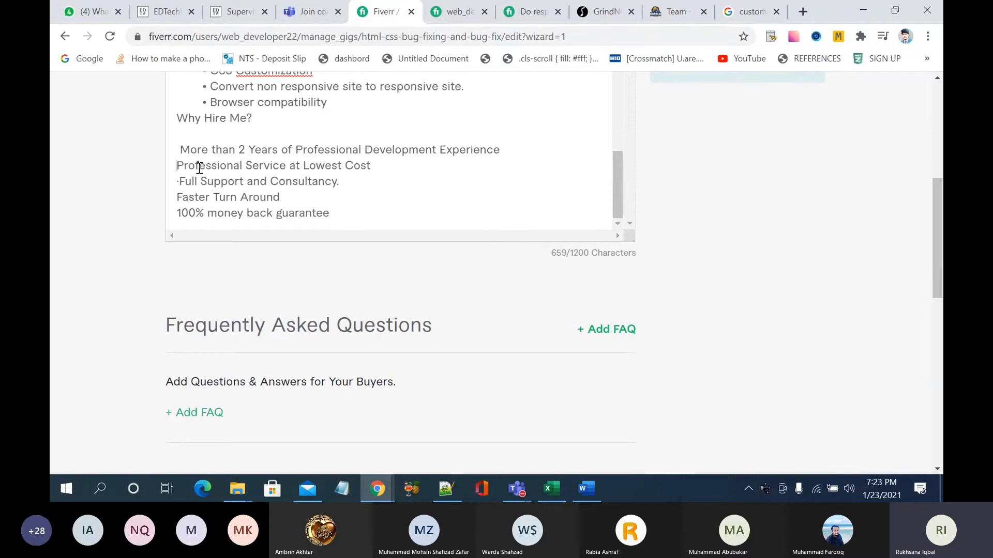
{"action": "left_click", "coordinate": [180, 183]}
{"action": "key", "text": "BackSpace"}
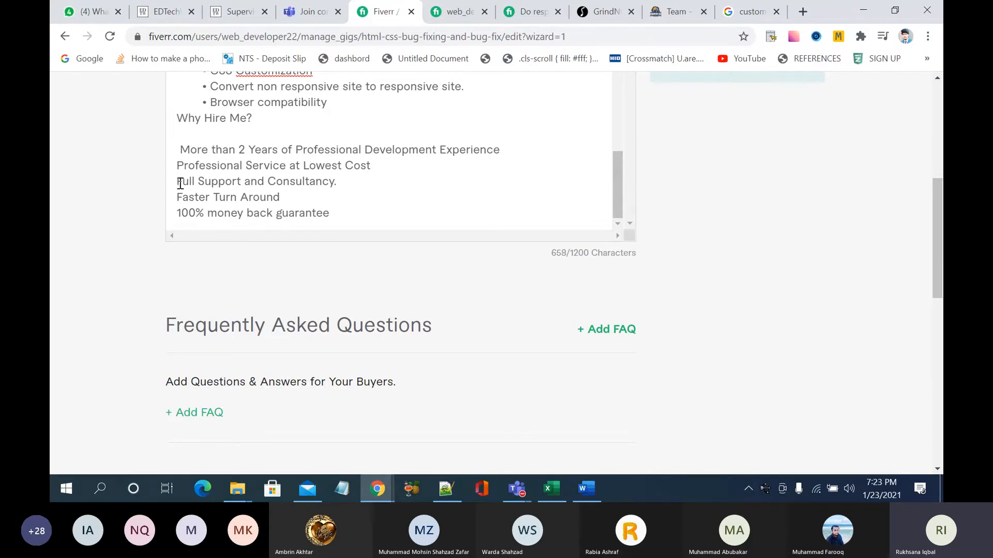
{"action": "type", "text": "*"}
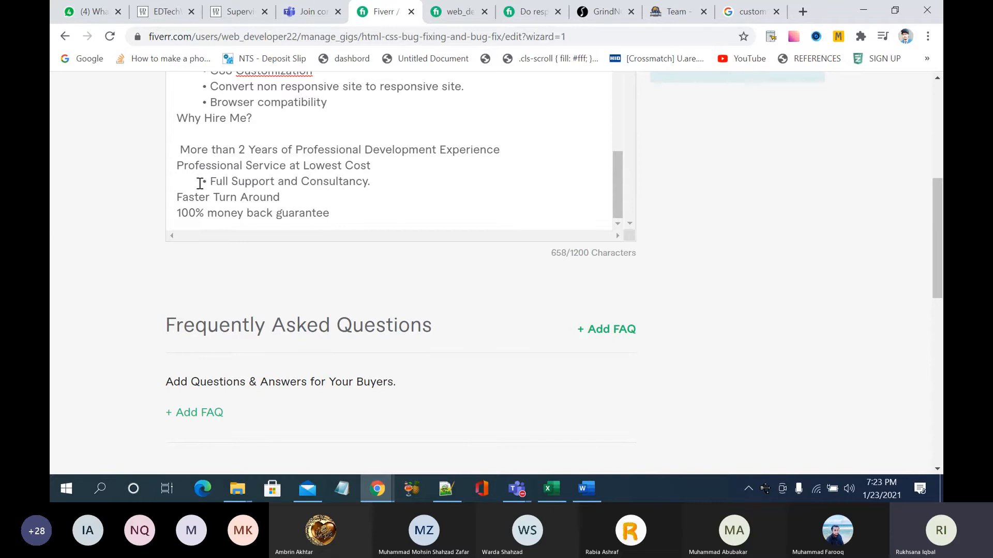
{"action": "key", "text": "BackSpace"}
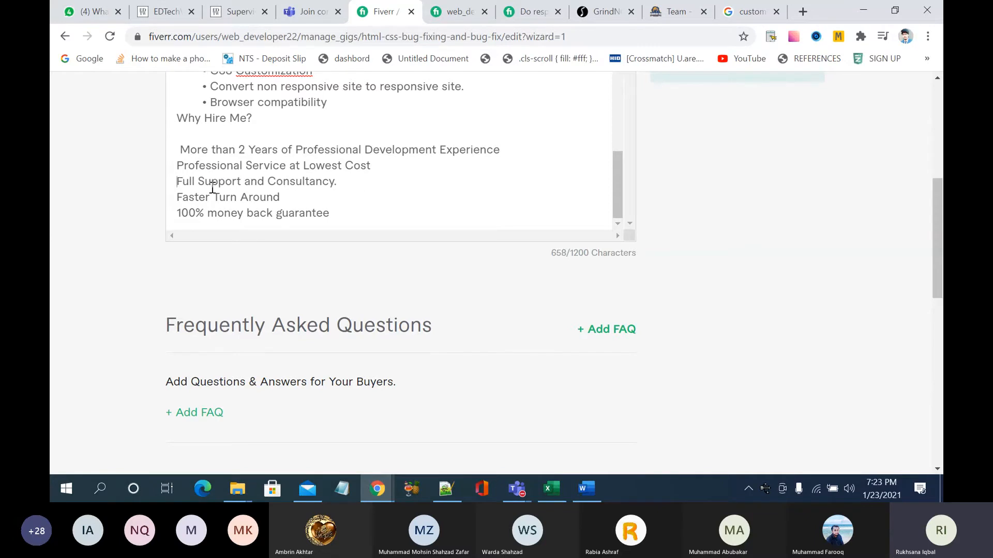
{"action": "type", "text": "*"}
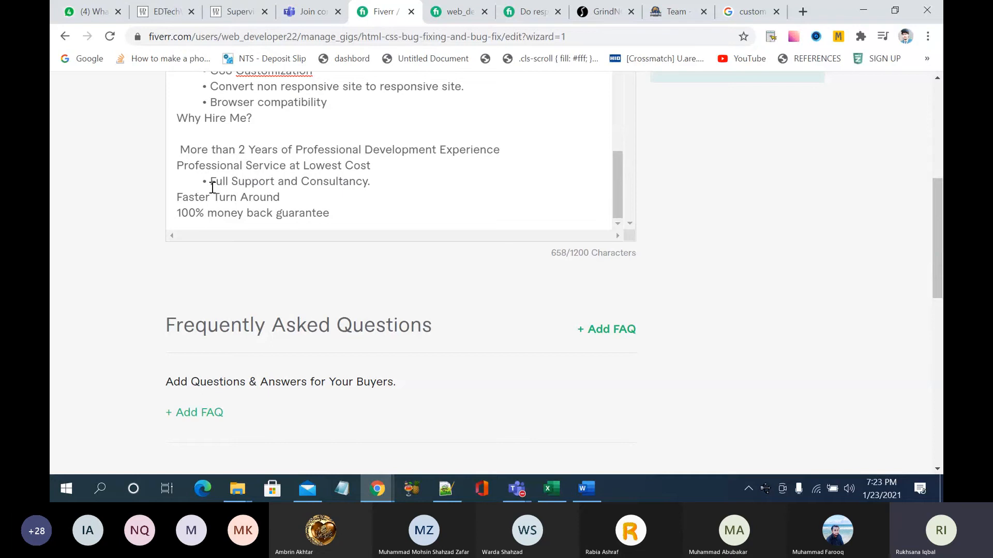
{"action": "key", "text": "ctrl+z"}
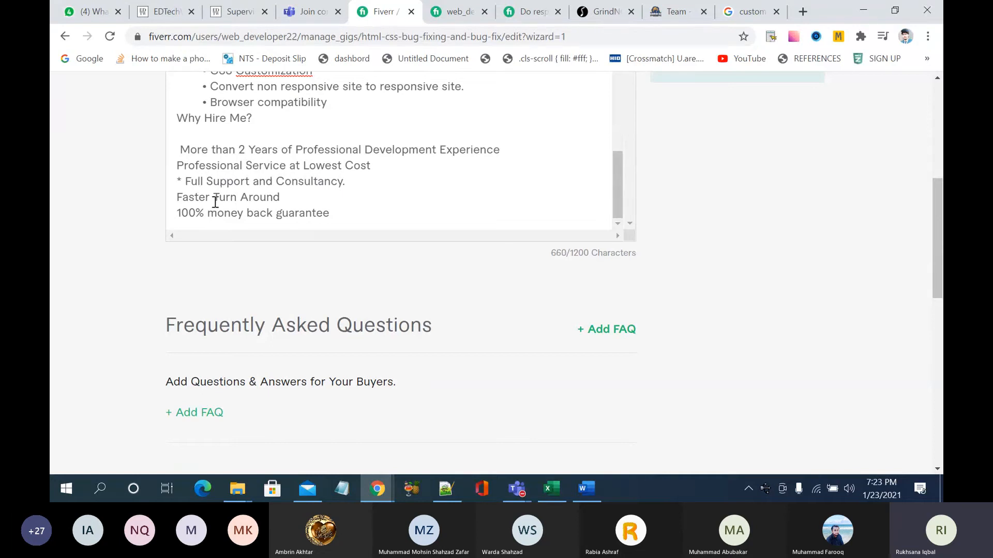
{"action": "key", "text": "BackSpace"}
{"action": "key", "text": "BackSpace"}
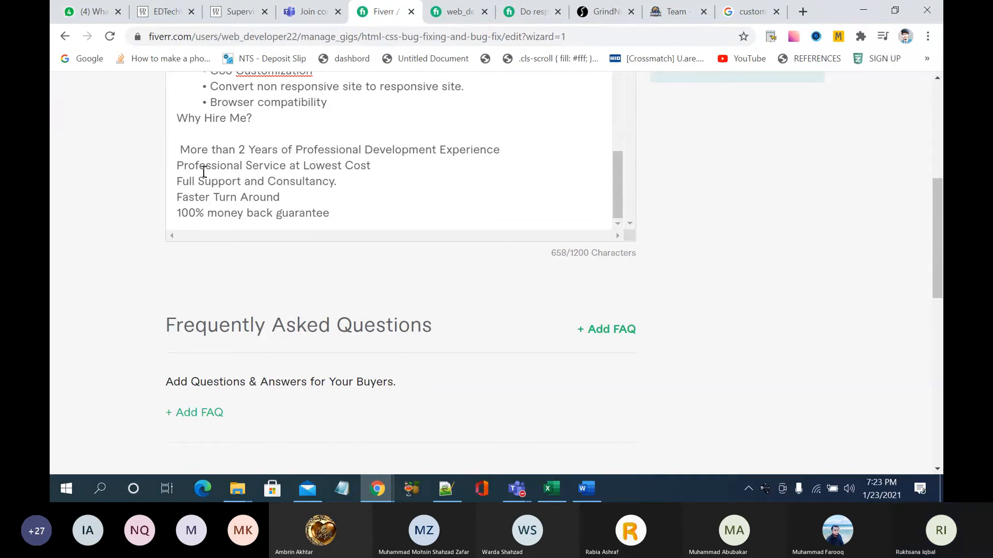
Step: Delete the blank line below the "Why Hire Me?" heading and insert an empty line without a bullet above it
{"action": "left_click", "coordinate": [183, 146]}
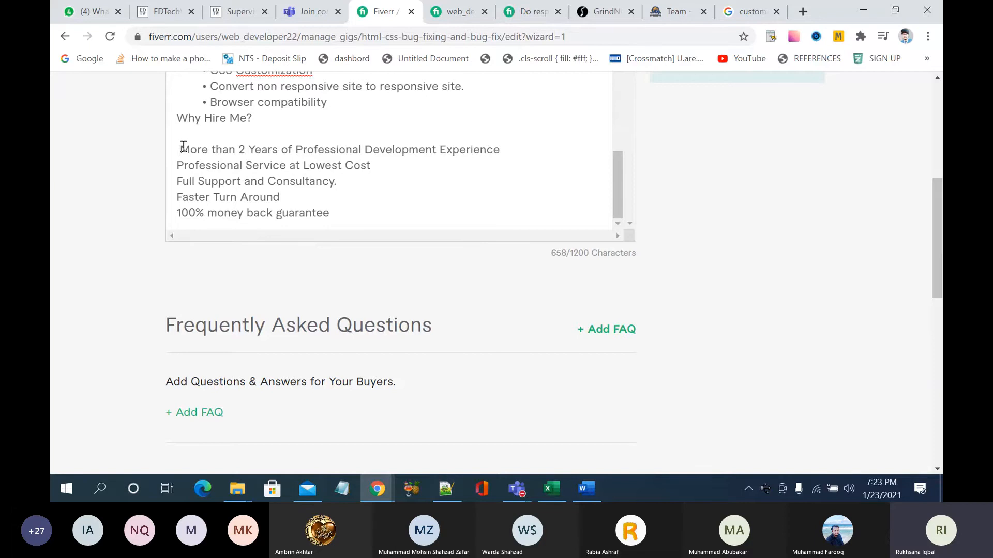
{"action": "key", "text": "BackSpace"}
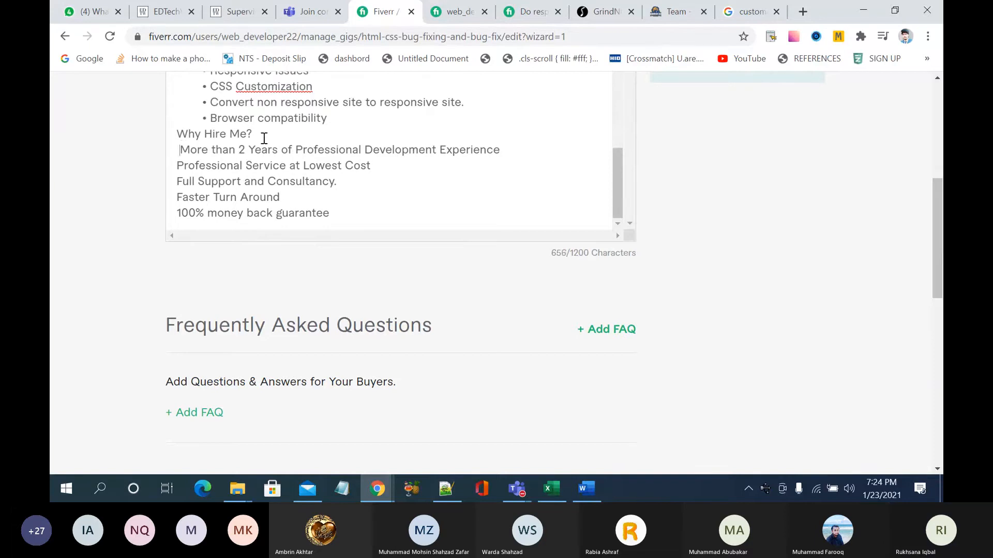
{"action": "left_click", "coordinate": [334, 119]}
{"action": "key", "text": "Return"}
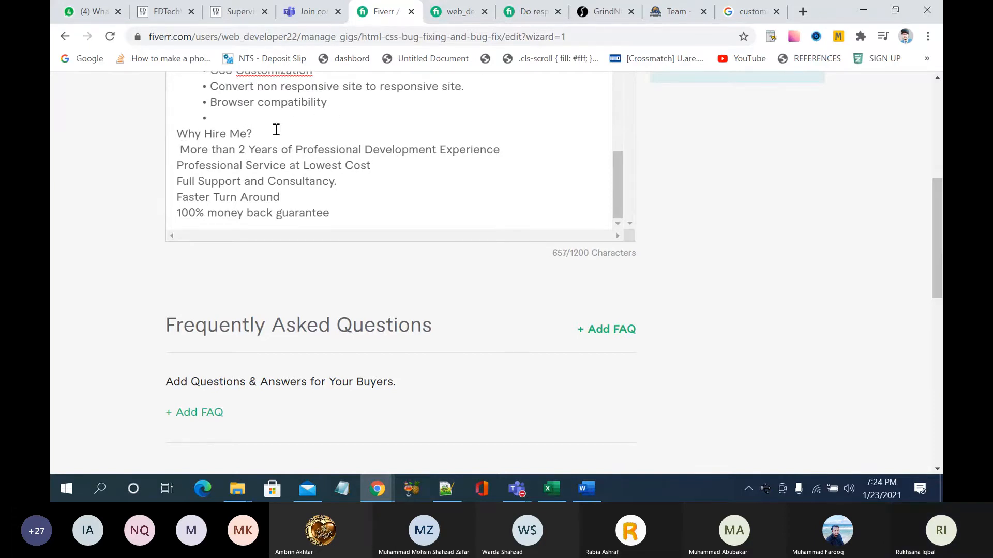
{"action": "key", "text": "BackSpace"}
Step: Make the "Why Hire Me?" heading in the gig description bold
{"action": "left_click_drag", "start_coordinate": [255, 133], "coordinate": [177, 132]}
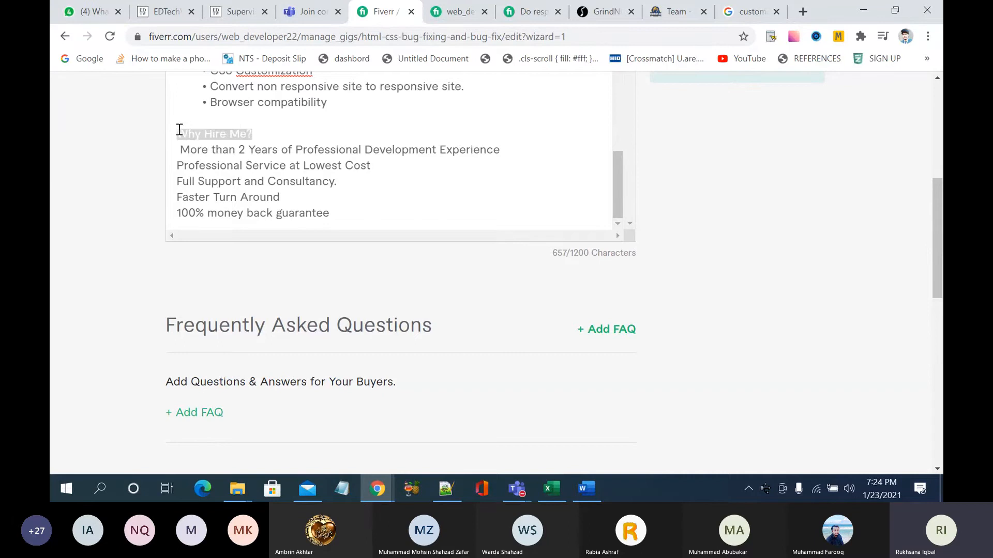
{"action": "scroll", "coordinate": [255, 155], "scroll_direction": "up", "scroll_amount": 1}
{"action": "scroll", "coordinate": [254, 155], "scroll_direction": "up", "scroll_amount": 5}
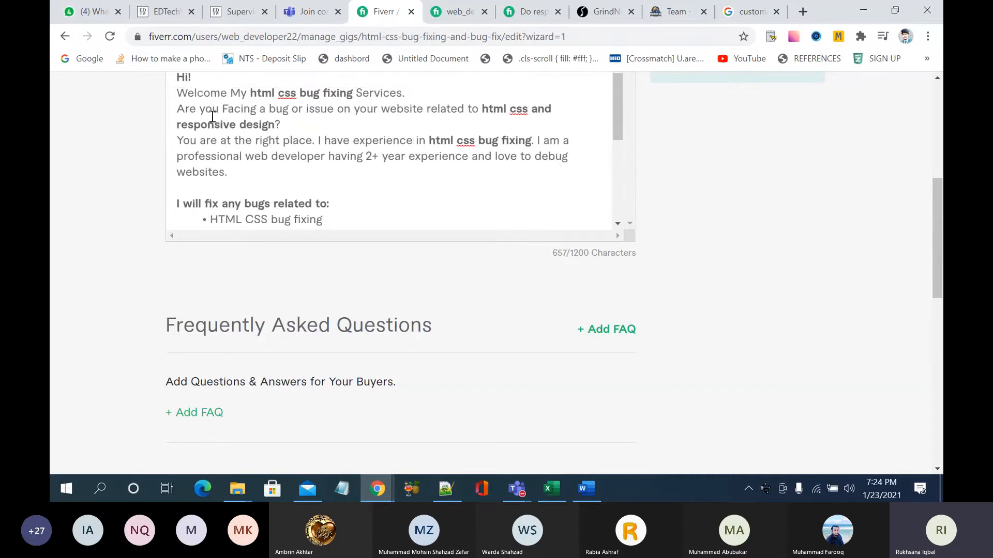
{"action": "scroll", "coordinate": [215, 119], "scroll_direction": "up", "scroll_amount": 6}
{"action": "scroll", "coordinate": [199, 384], "scroll_direction": "down", "scroll_amount": 5}
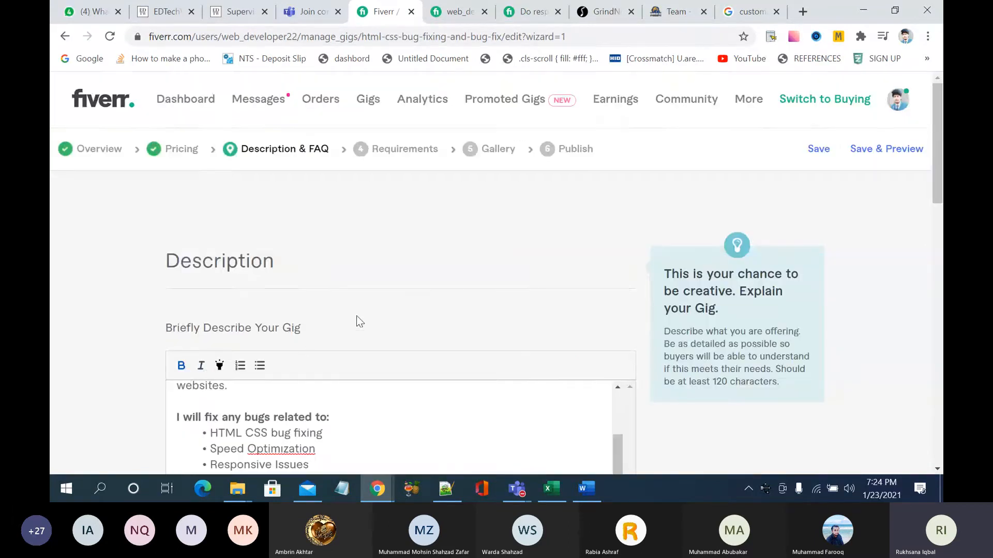
{"action": "scroll", "coordinate": [354, 321], "scroll_direction": "down", "scroll_amount": 7}
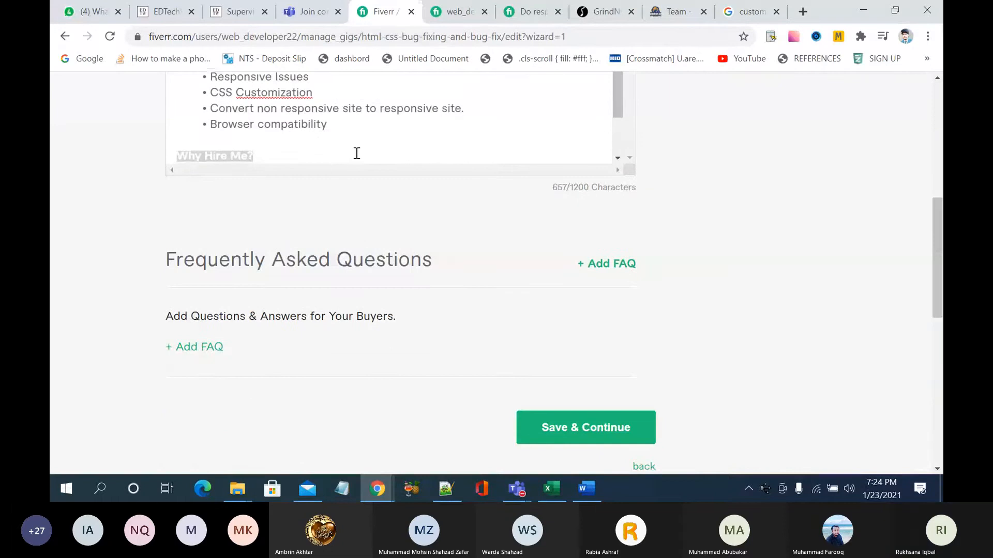
Step: Remove the space before "More than 2 Years" and format the five points under "Why Hire Me?" as a bulleted list
{"action": "scroll", "coordinate": [355, 152], "scroll_direction": "down", "scroll_amount": 2}
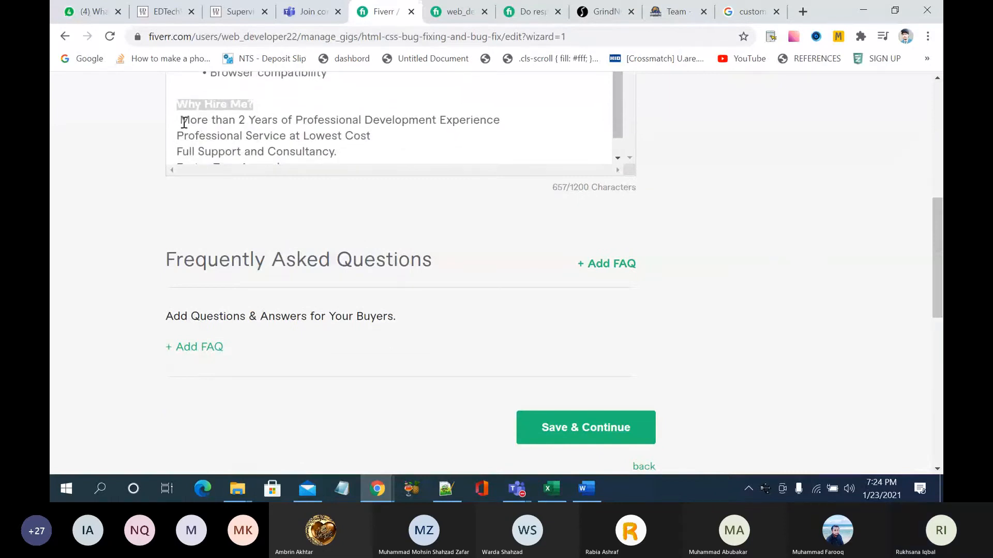
{"action": "left_click", "coordinate": [180, 122]}
{"action": "key", "text": "BackSpace"}
{"action": "left_click_drag", "start_coordinate": [177, 121], "coordinate": [342, 146]}
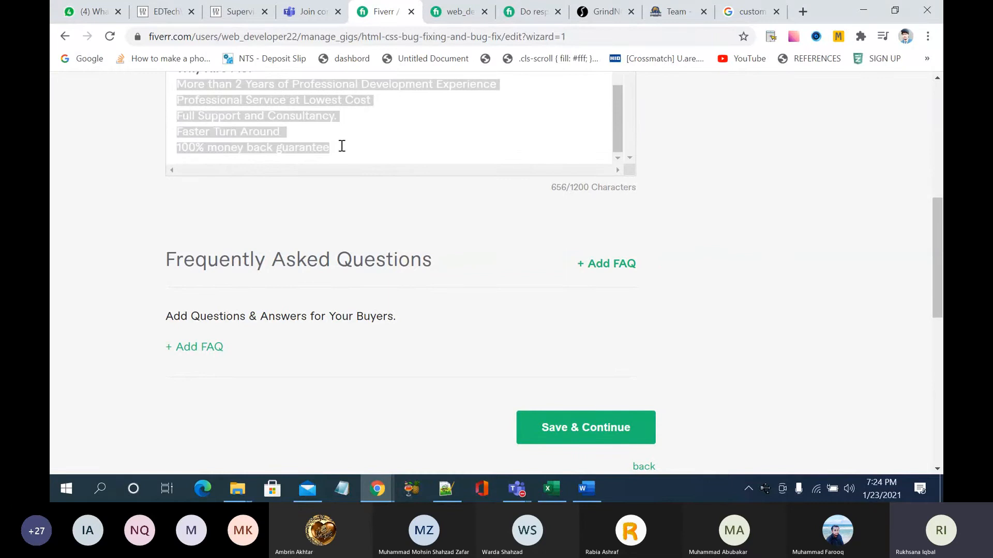
{"action": "scroll", "coordinate": [342, 146], "scroll_direction": "up", "scroll_amount": 5}
{"action": "scroll", "coordinate": [353, 217], "scroll_direction": "up", "scroll_amount": 2}
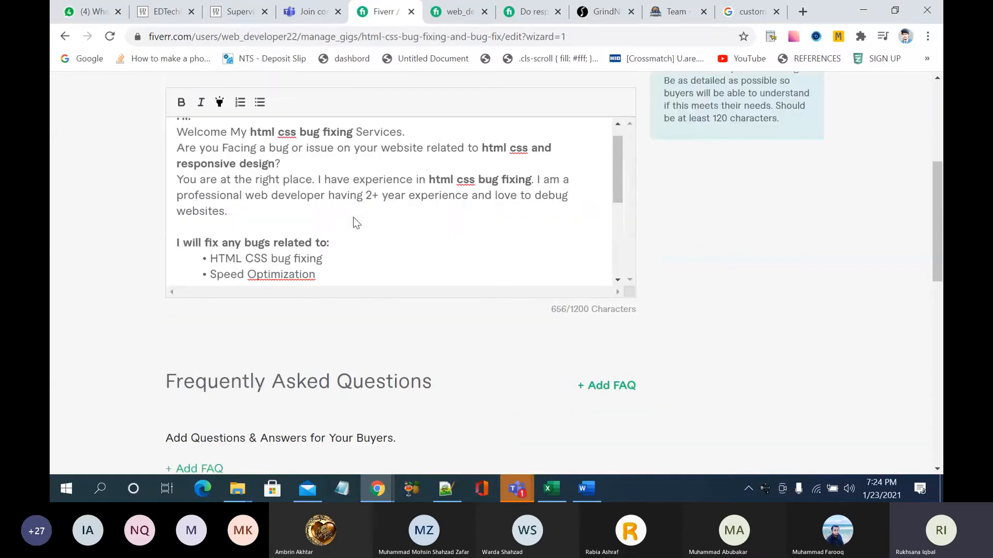
{"action": "scroll", "coordinate": [353, 217], "scroll_direction": "up", "scroll_amount": 2}
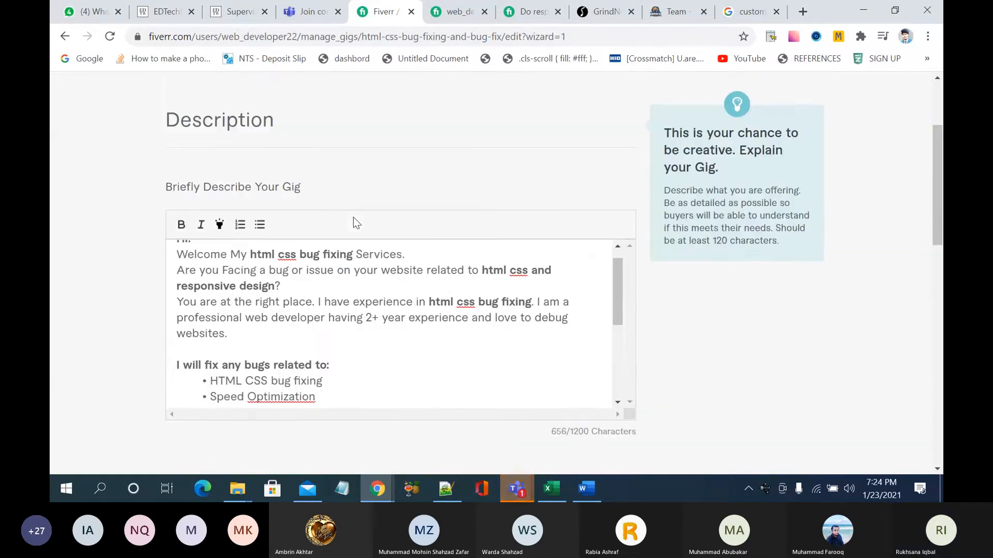
{"action": "left_click", "coordinate": [258, 227]}
{"action": "scroll", "coordinate": [358, 213], "scroll_direction": "down", "scroll_amount": 2}
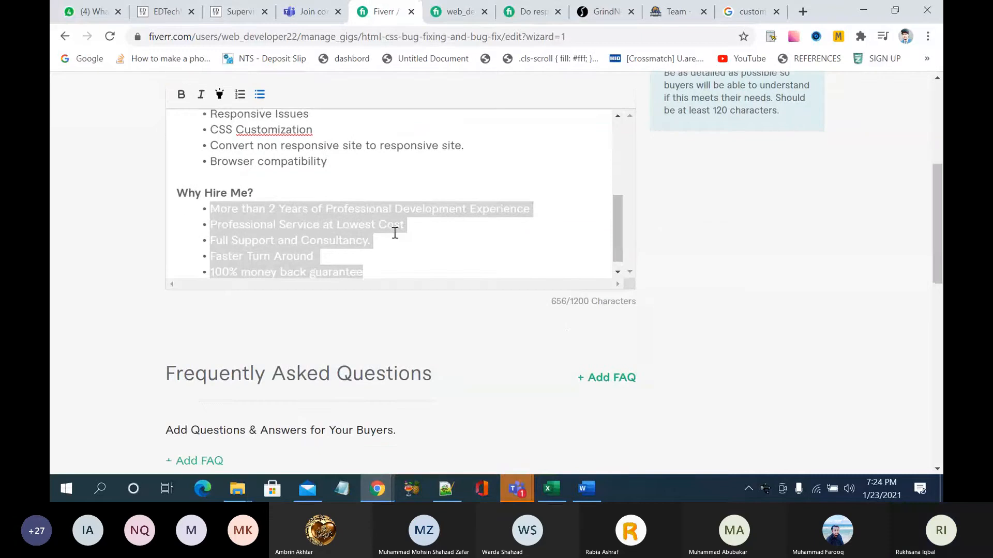
{"action": "scroll", "coordinate": [394, 234], "scroll_direction": "down", "scroll_amount": 1}
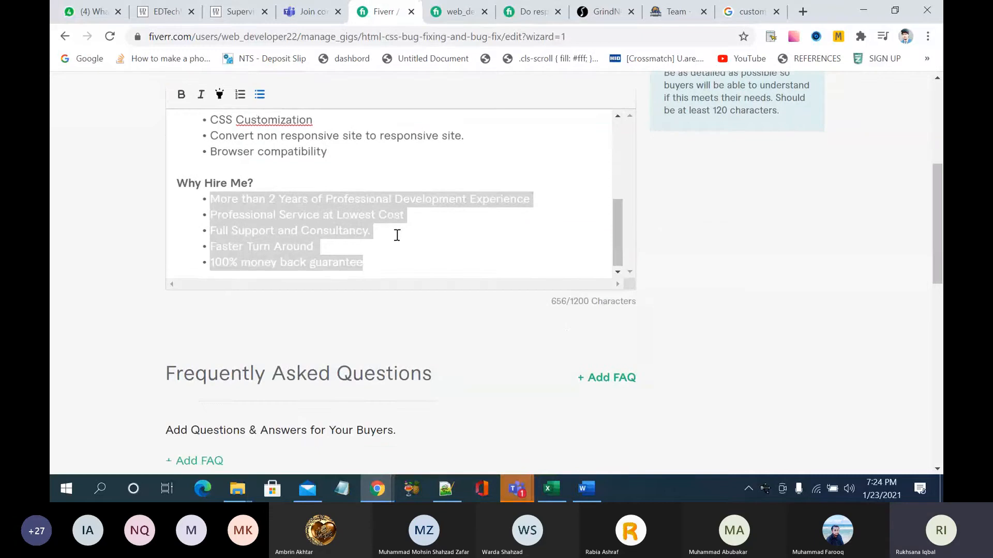
Step: Add a bullet reading "Delivery on -time" below "100% money back guarantee"
{"action": "left_click", "coordinate": [401, 273]}
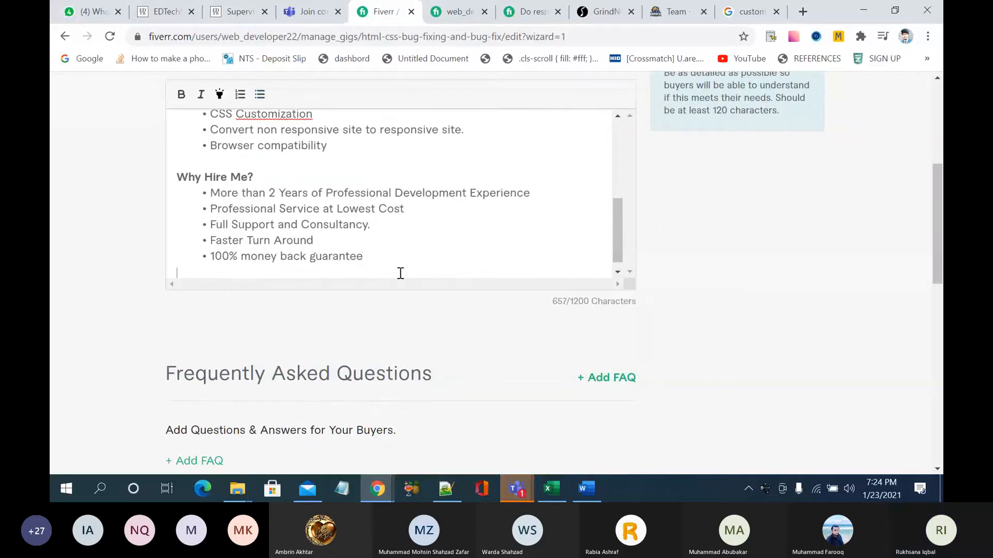
{"action": "key", "text": "Return"}
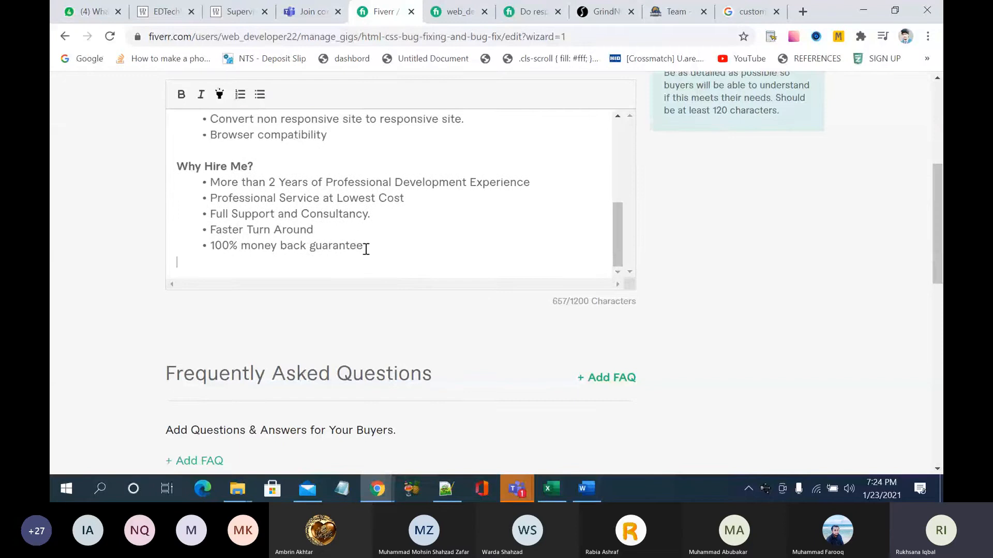
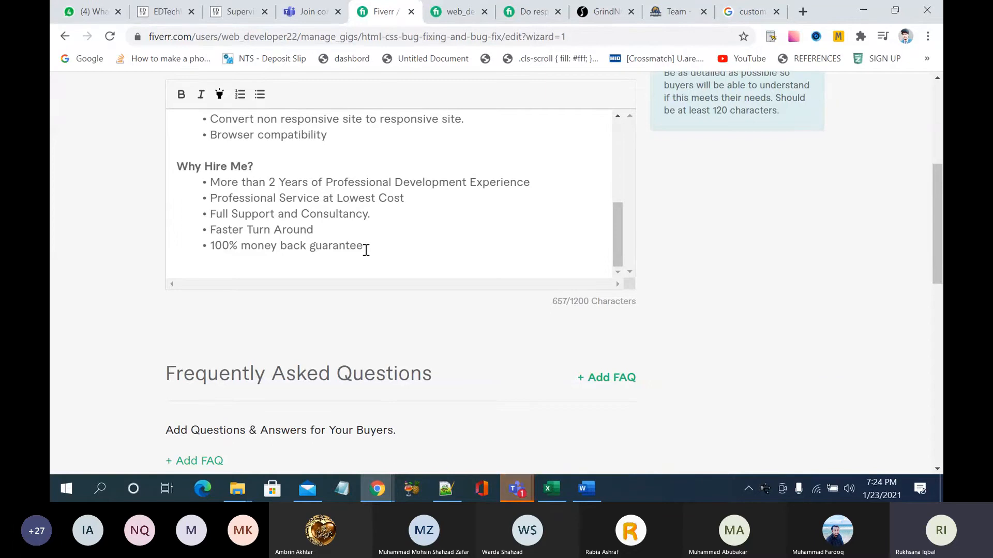
{"action": "key", "text": "ctrl+d"}
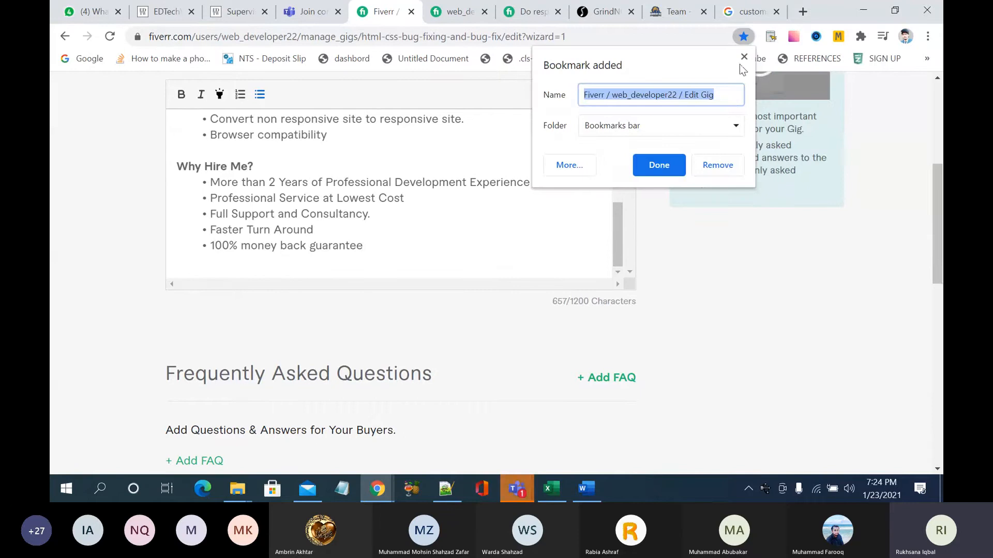
{"action": "left_click", "coordinate": [742, 59]}
{"action": "key", "text": "Return"}
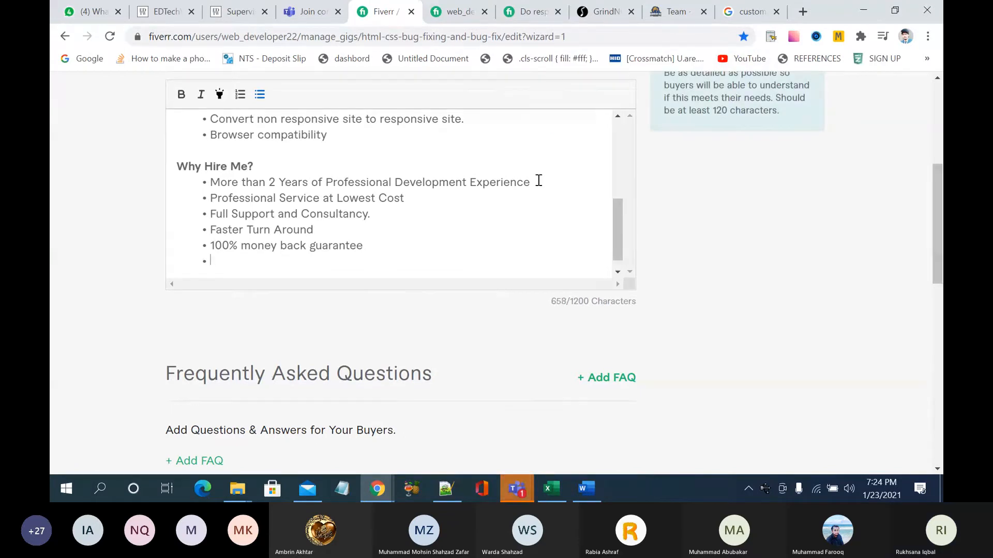
{"action": "type", "text": "Del"}
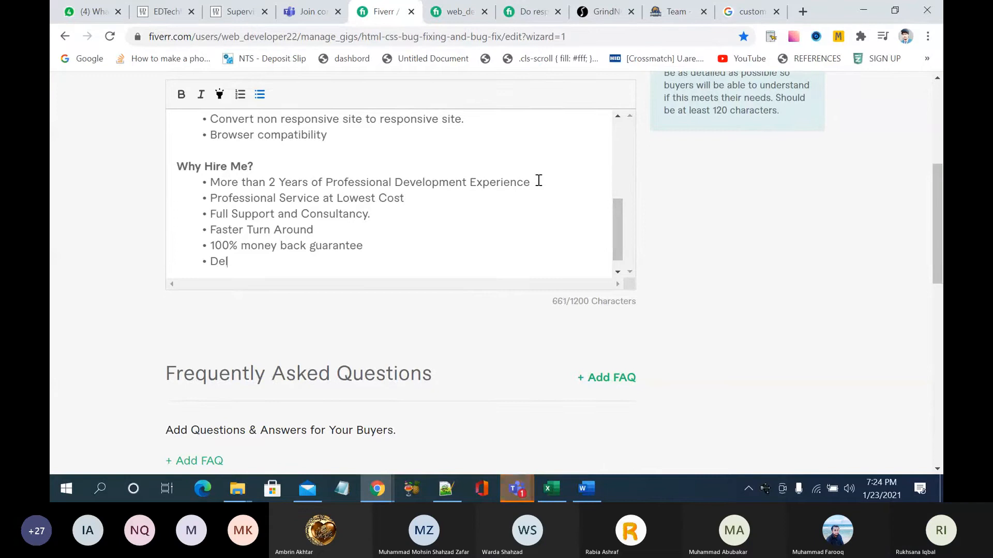
{"action": "type", "text": "ivery on -time"}
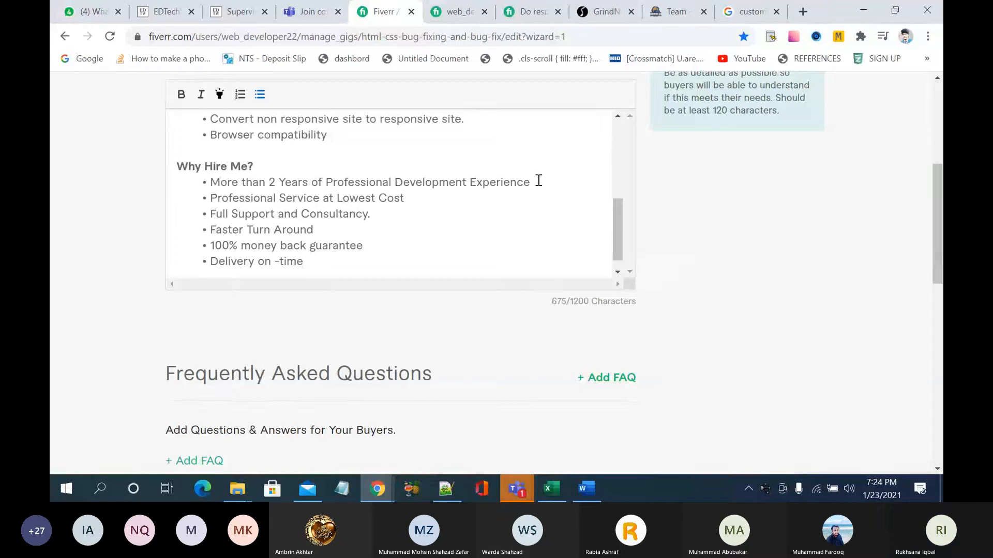
Step: Correct the last bullet under "Why Hire Me?" so that it reads "Delivery on-Time"
{"action": "key", "text": "BackSpace"}
{"action": "key", "text": "BackSpace"}
{"action": "key", "text": "BackSpace"}
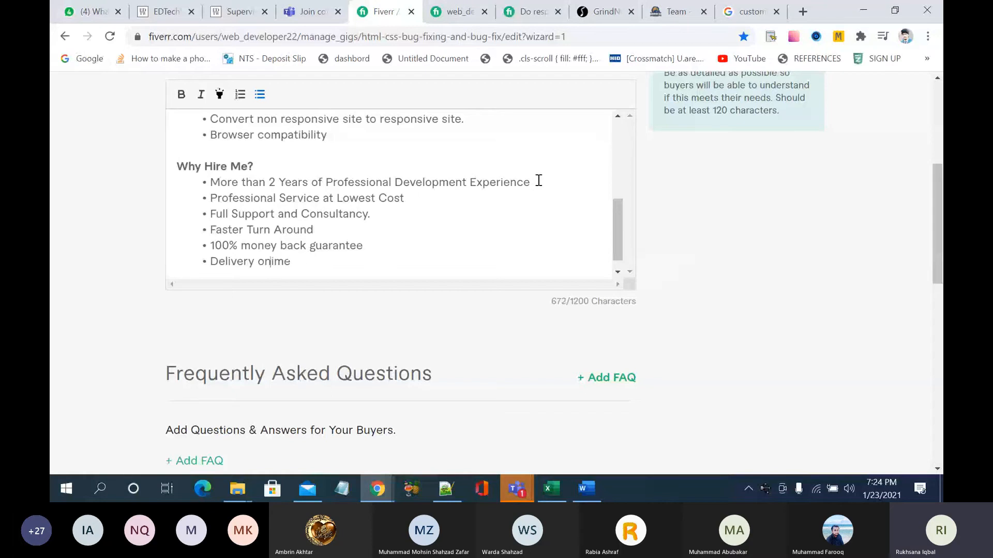
{"action": "type", "text": "-T"}
{"action": "key", "text": "BackSpace"}
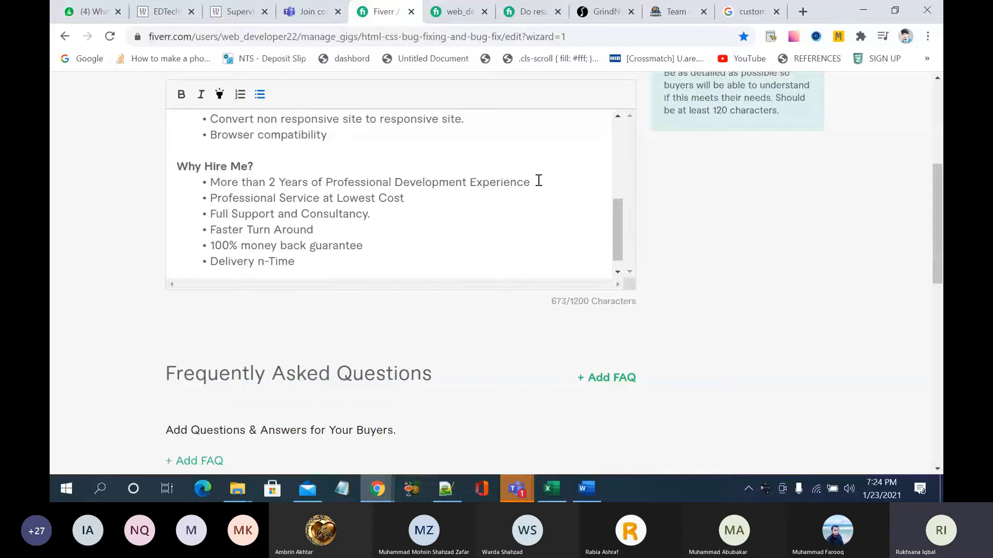
{"action": "type", "text": "O"}
{"action": "key", "text": "BackSpace"}
{"action": "type", "text": "o"}
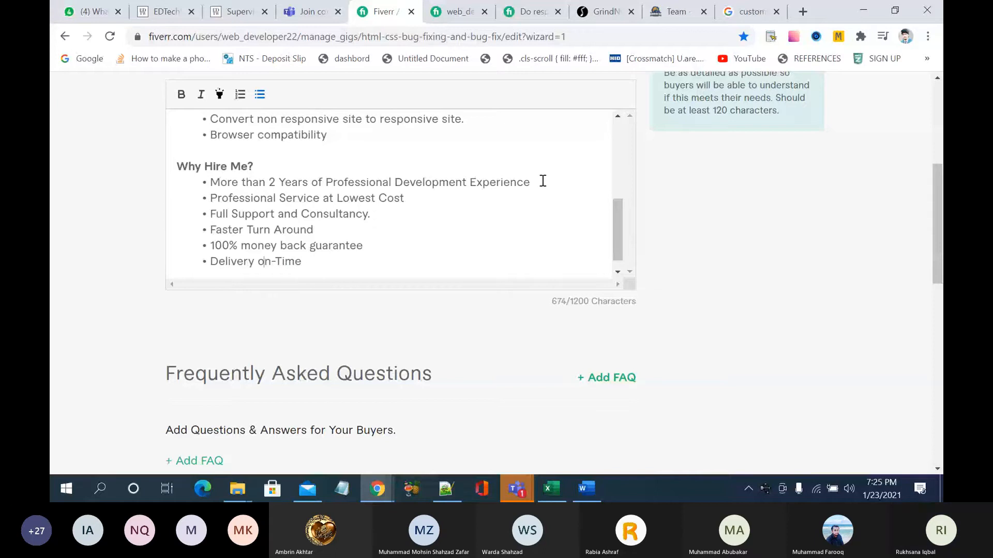
Step: Add a bullet reading "Unlimited Revisions till your Satisfaction" below "Delivery on-Time"
{"action": "left_click", "coordinate": [371, 260]}
{"action": "key", "text": "Return"}
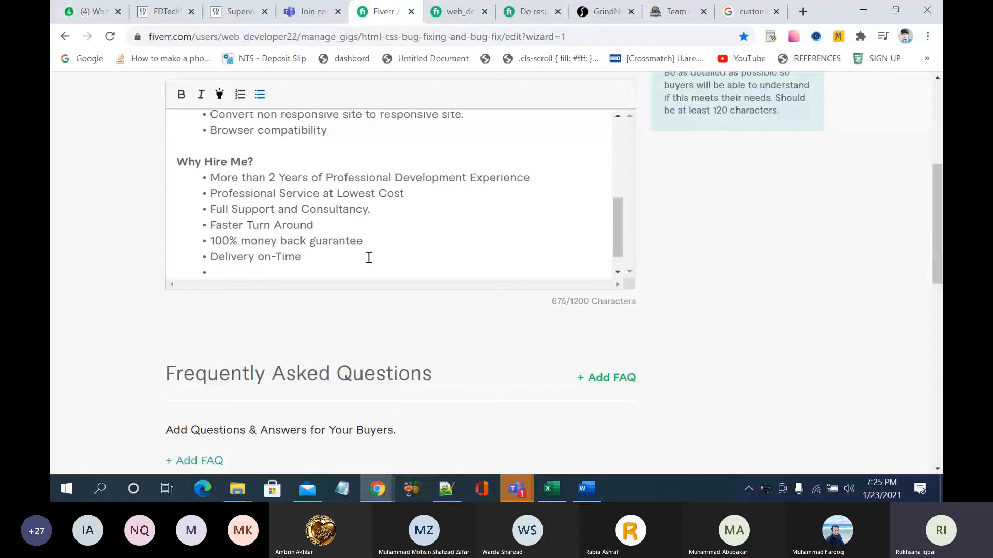
{"action": "type", "text": "Unlimi"}
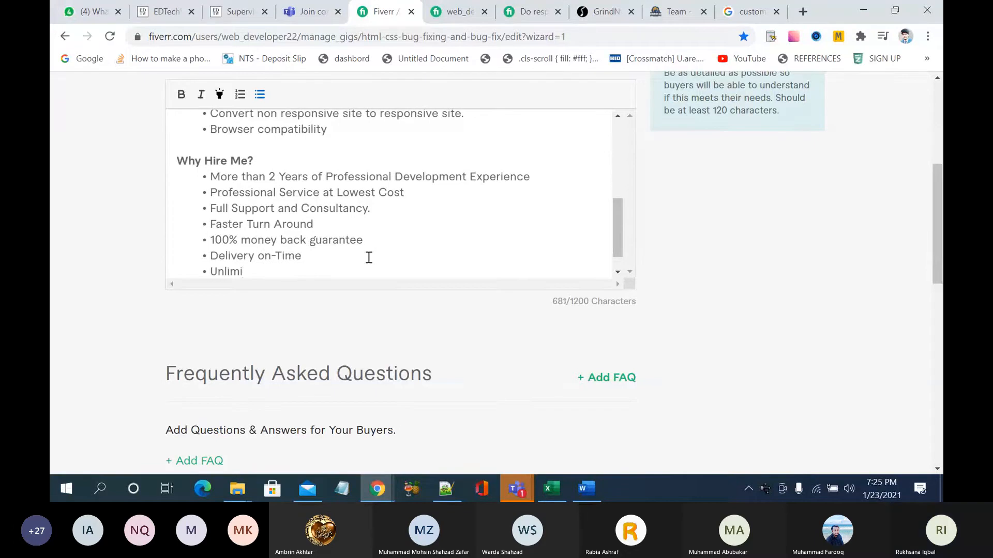
{"action": "type", "text": "ted"}
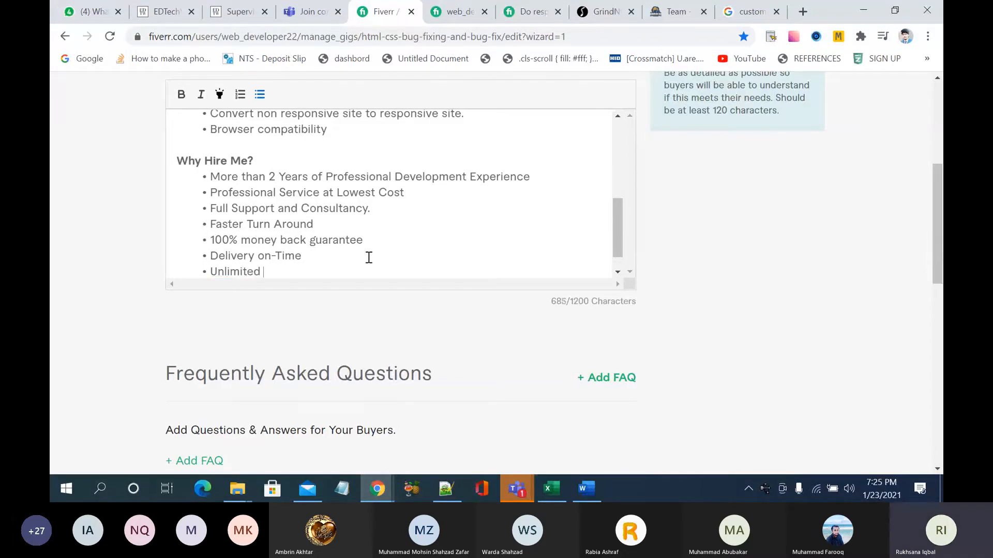
{"action": "scroll", "coordinate": [368, 258], "scroll_direction": "down", "scroll_amount": 1}
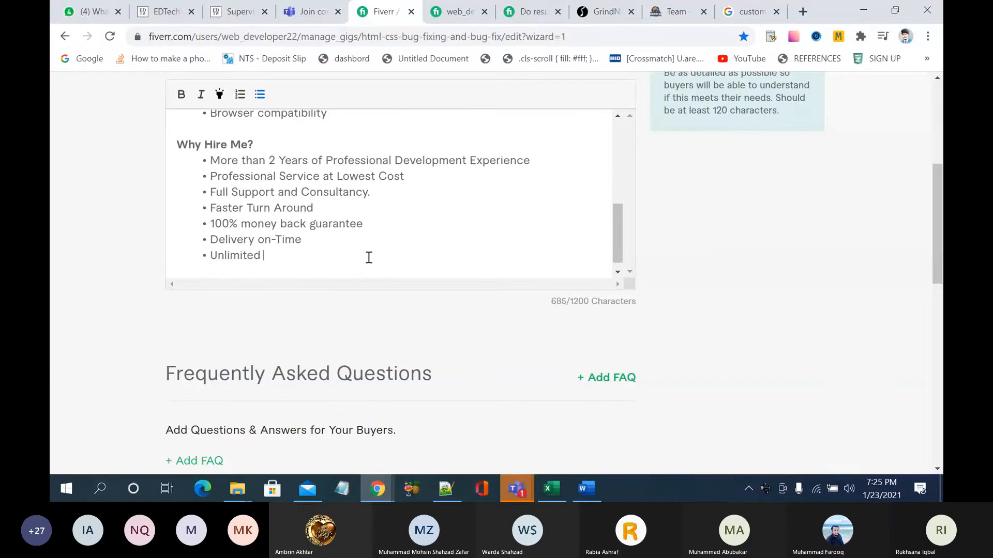
{"action": "type", "text": "ed til"}
{"action": "key", "text": "BackSpace"}
{"action": "key", "text": "BackSpace"}
{"action": "key", "text": "BackSpace"}
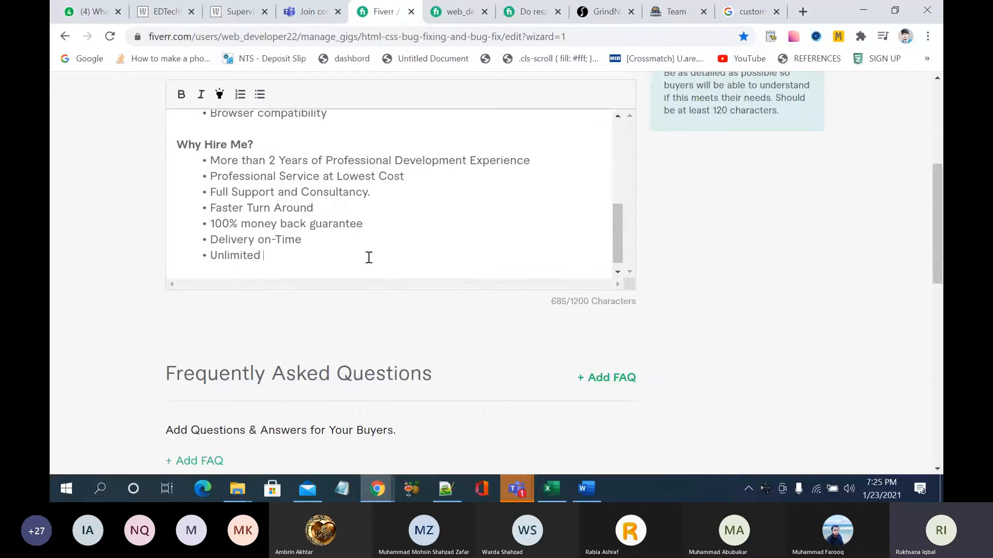
{"action": "type", "text": "re"}
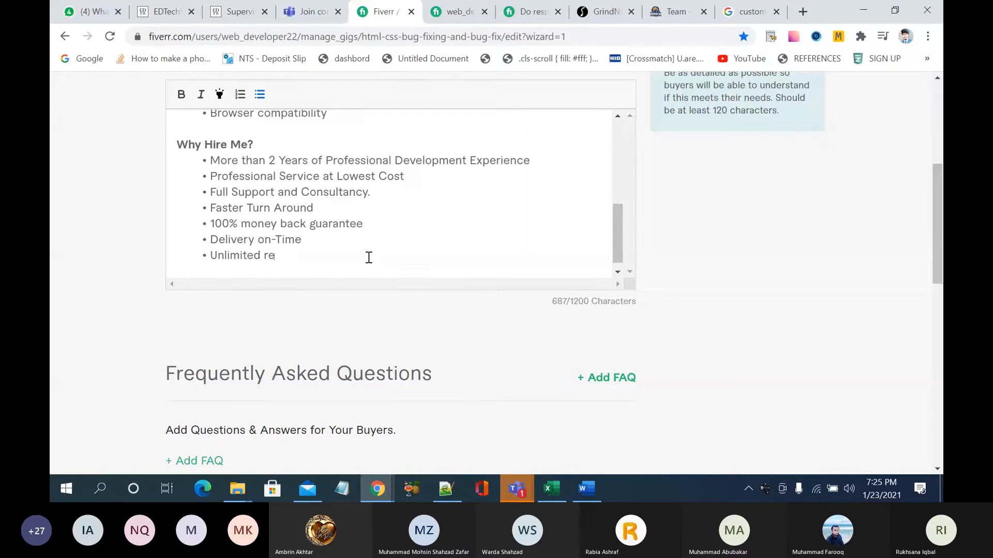
{"action": "key", "text": "BackSpace"}
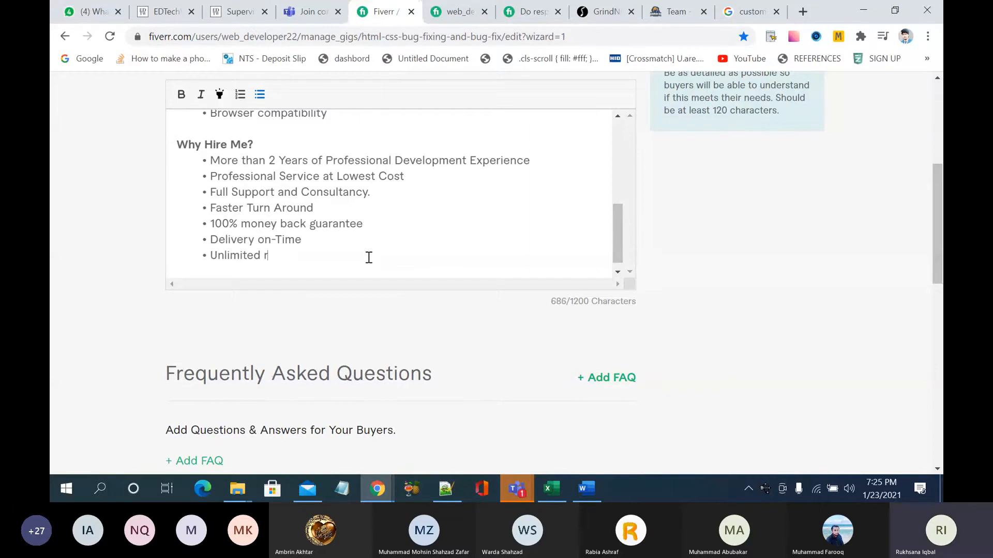
{"action": "type", "text": "Revisio"}
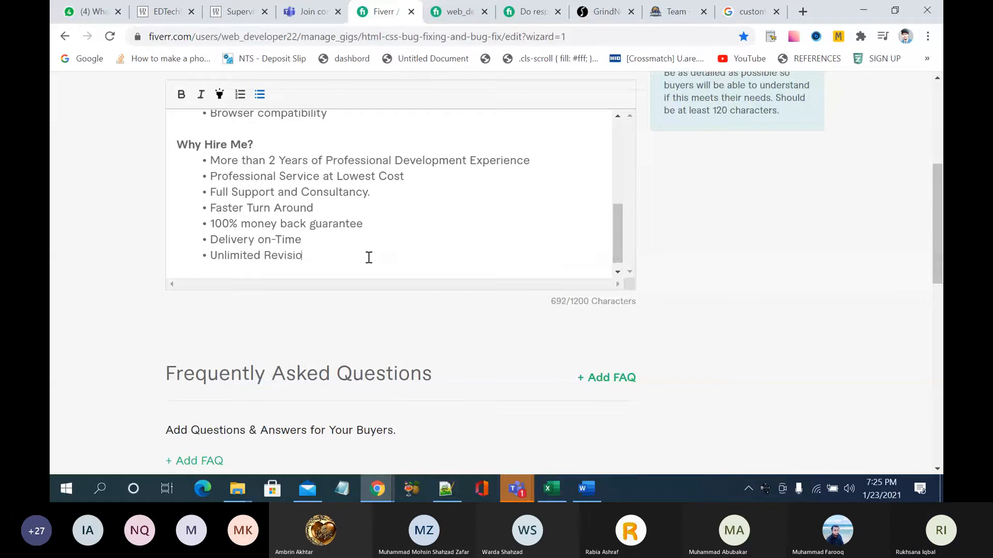
{"action": "type", "text": "ns till your sa"}
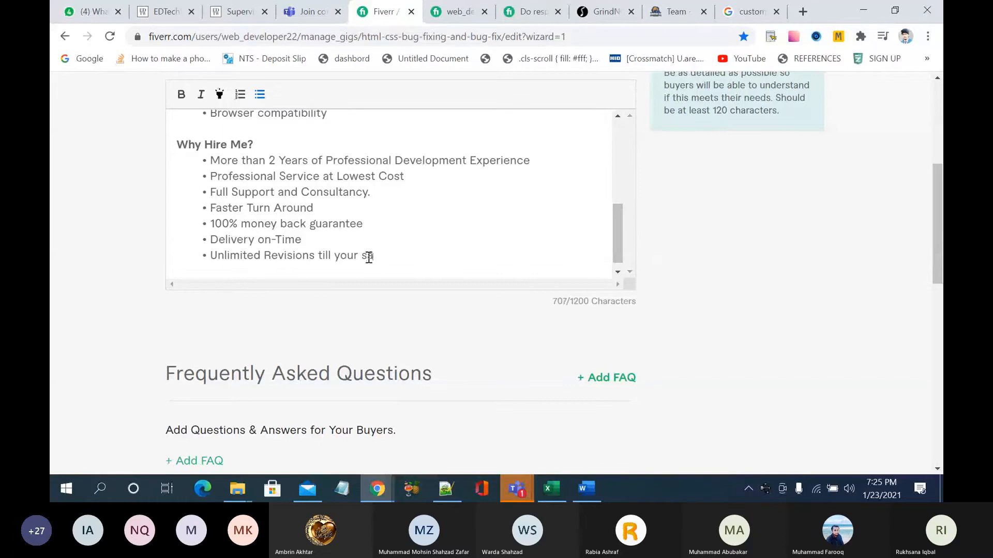
{"action": "type", "text": "ti"}
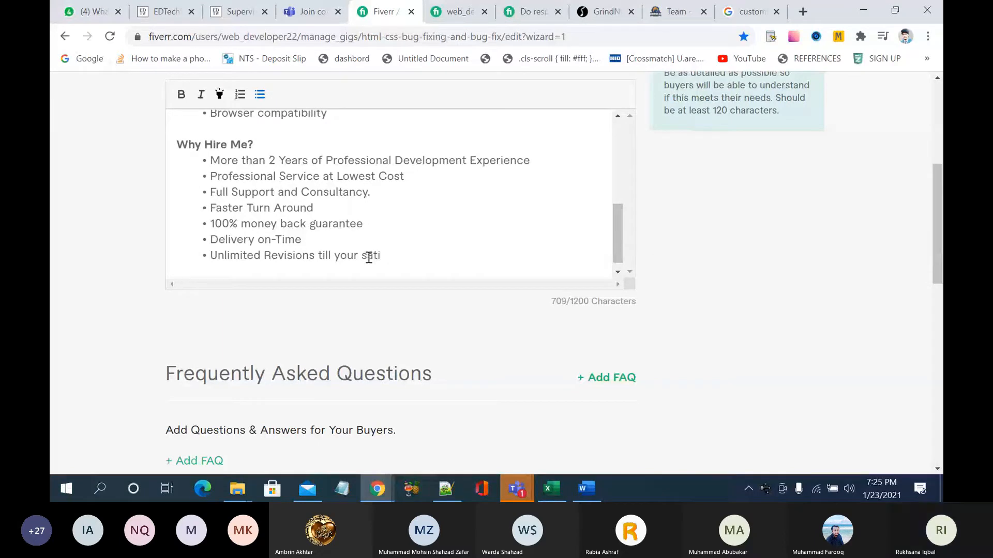
{"action": "type", "text": "s"}
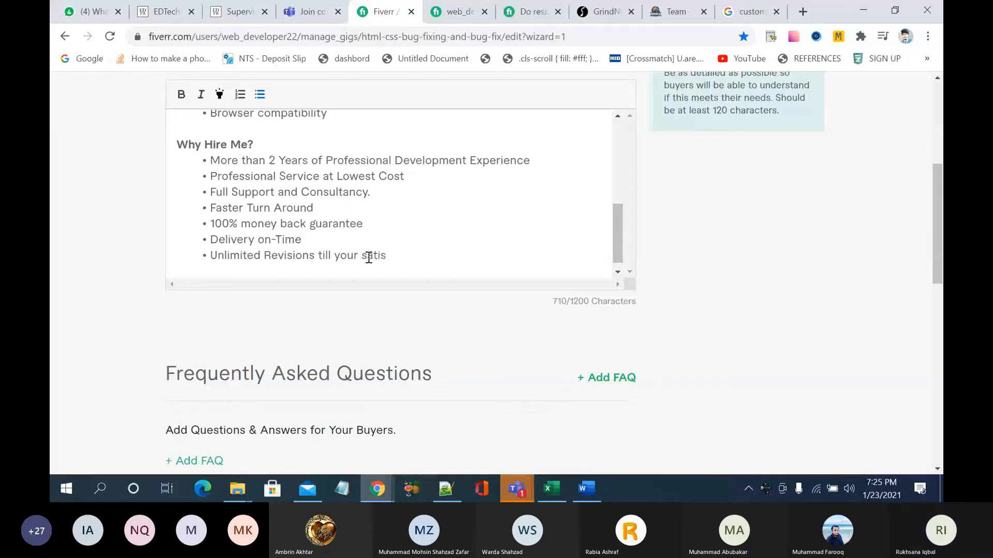
{"action": "type", "text": "faction"}
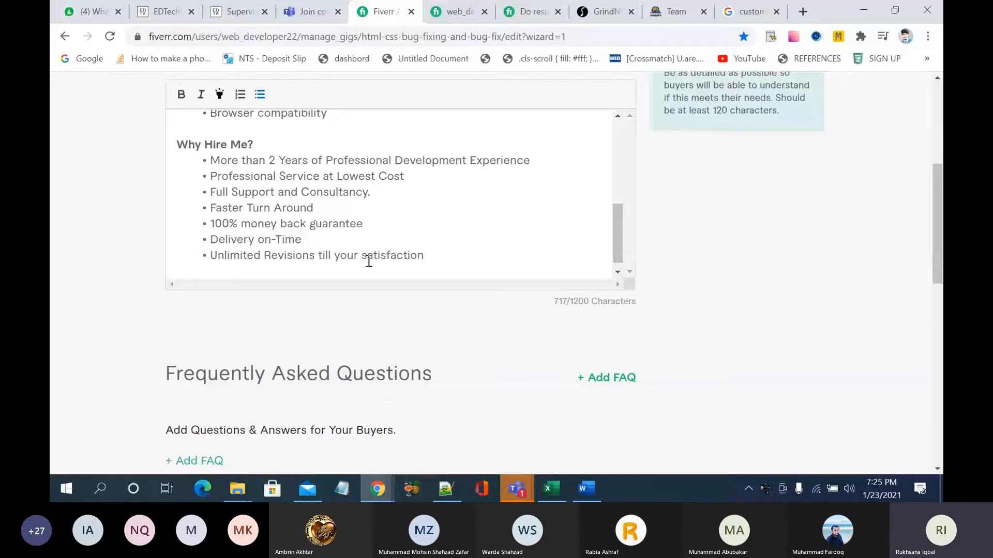
{"action": "double_click", "coordinate": [368, 259]}
{"action": "left_click", "coordinate": [367, 256]}
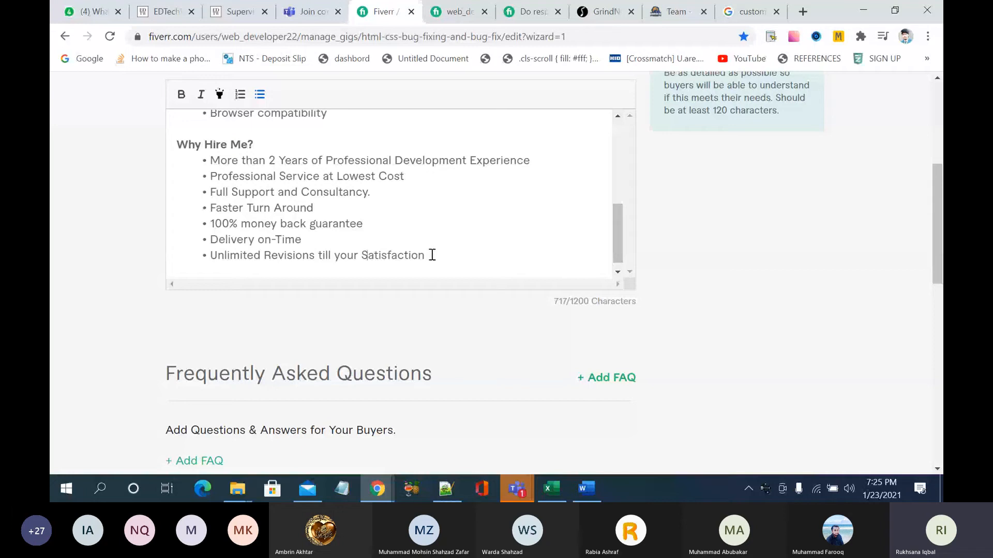
Step: Move the "Unlimited Revisions till your Satisfaction" bullet to directly below "Professional Service at Lowest Cost"
{"action": "left_click_drag", "start_coordinate": [432, 255], "coordinate": [186, 249]}
{"action": "key", "text": "ctrl+c"}
{"action": "key", "text": "BackSpace"}
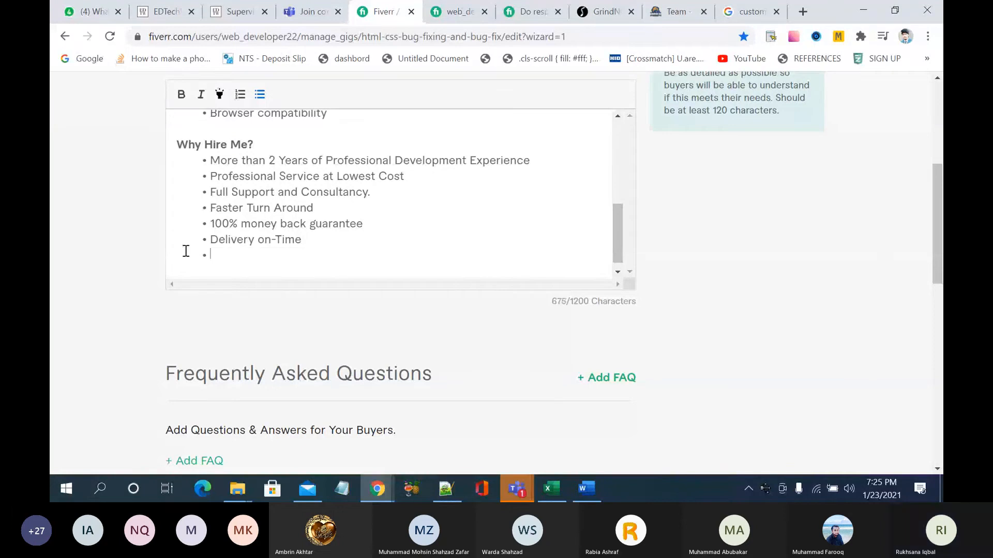
{"action": "left_click", "coordinate": [412, 178]}
{"action": "key", "text": "Return"}
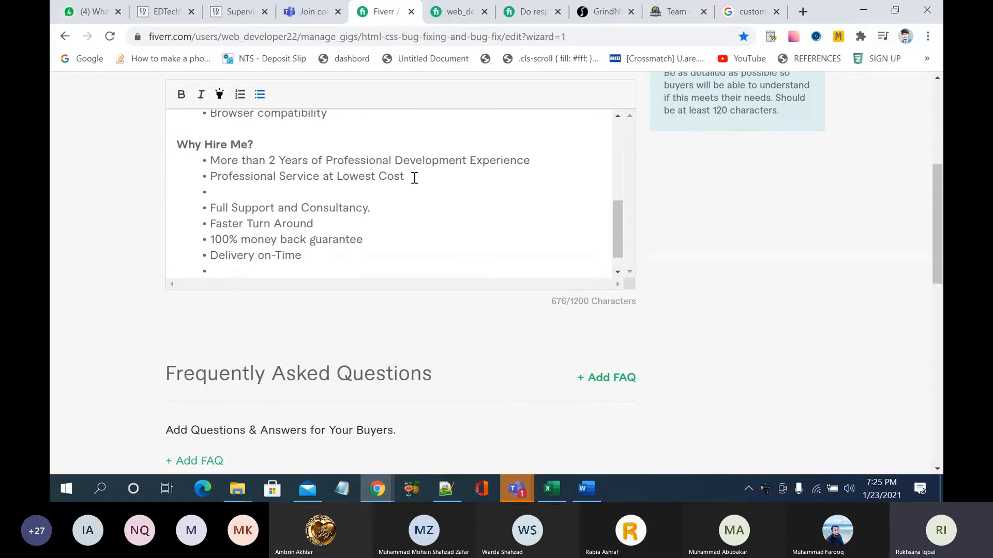
{"action": "key", "text": "ctrl+v"}
{"action": "key", "text": "Return"}
{"action": "key", "text": "Delete"}
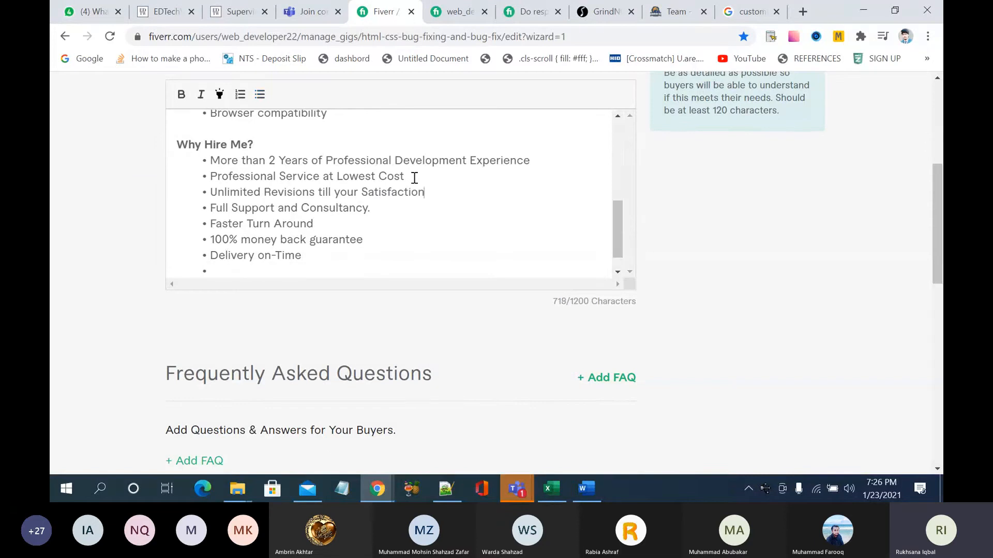
Step: Move the "100% money back guarantee" bullet to directly below "Full Support and Consultancy." without leaving an empty bullet
{"action": "left_click_drag", "start_coordinate": [378, 241], "coordinate": [190, 242]}
{"action": "key", "text": "ctrl+c"}
{"action": "key", "text": "Delete"}
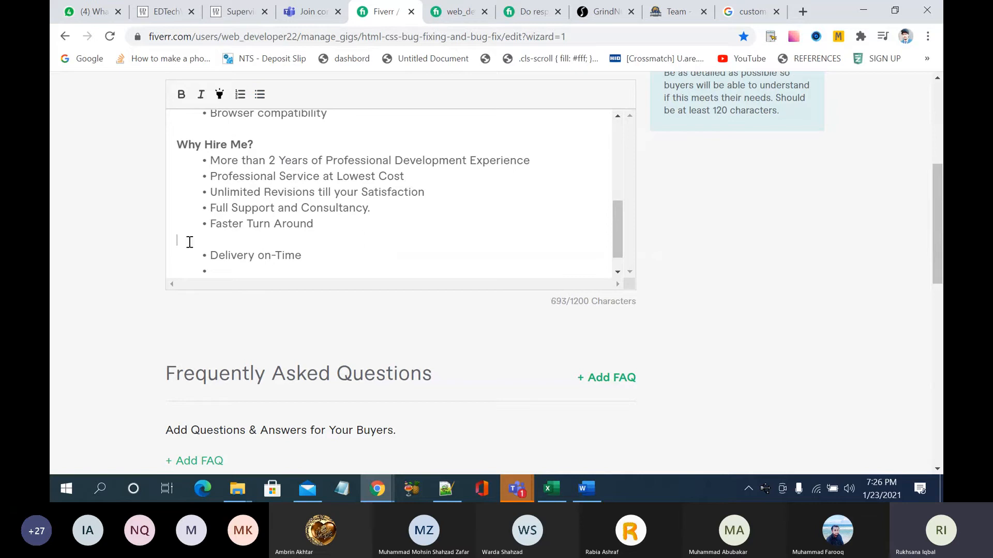
{"action": "key", "text": "Delete"}
{"action": "left_click", "coordinate": [385, 204]}
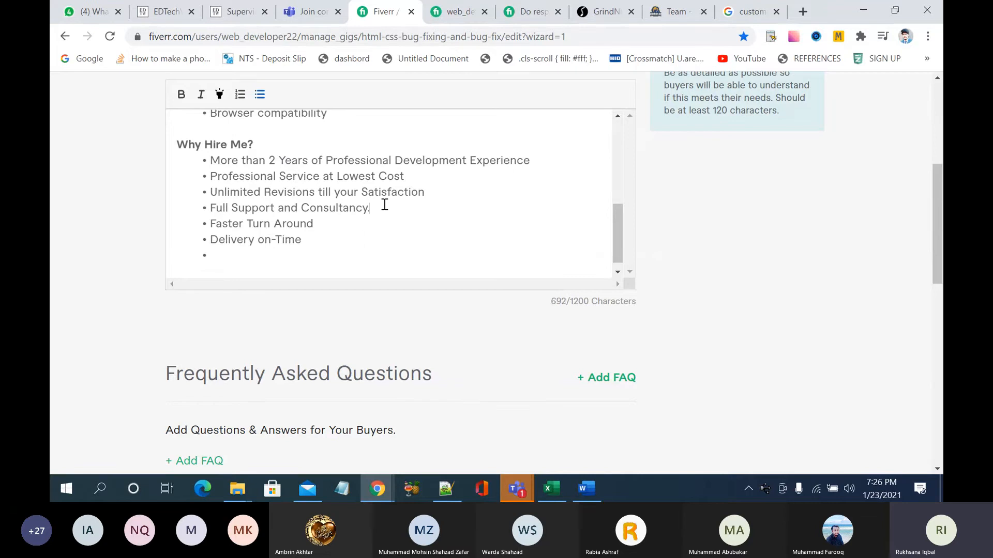
{"action": "key", "text": "Return"}
{"action": "key", "text": "ctrl+v"}
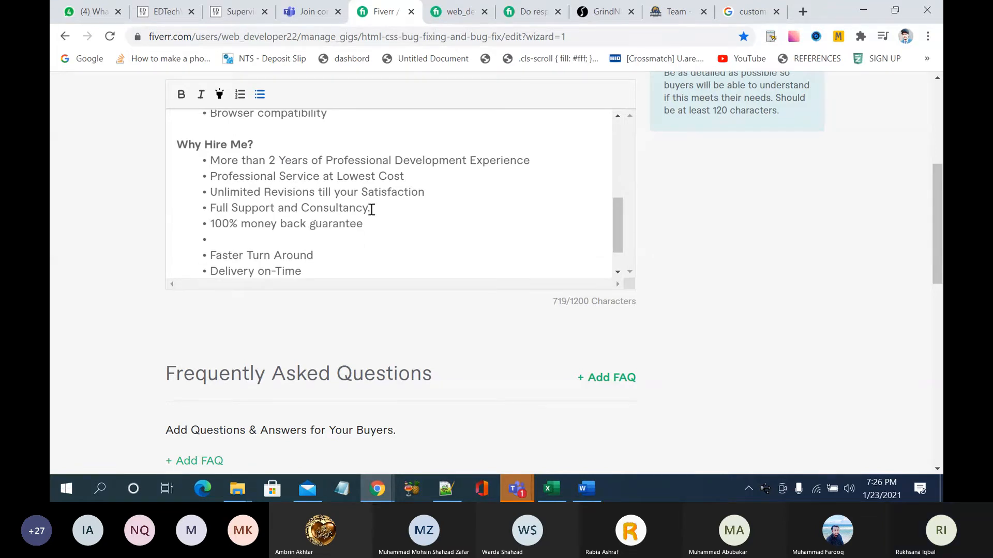
{"action": "key", "text": "Delete"}
Step: Remove the empty bullet at the end of the list and start a new line without a bullet below "Delivery on-Time"
{"action": "scroll", "coordinate": [404, 224], "scroll_direction": "down", "scroll_amount": 1}
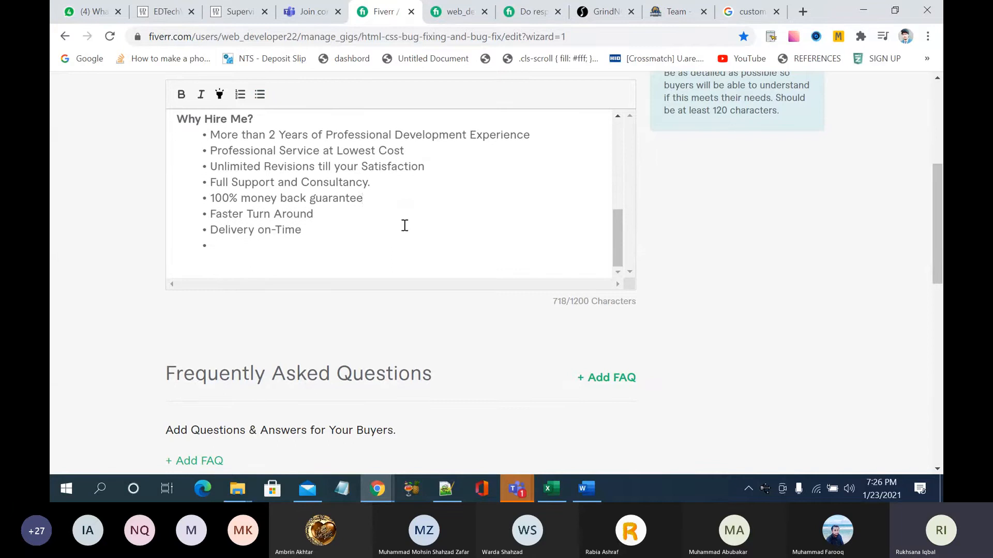
{"action": "left_click", "coordinate": [262, 253]}
{"action": "key", "text": "BackSpace"}
{"action": "key", "text": "BackSpace"}
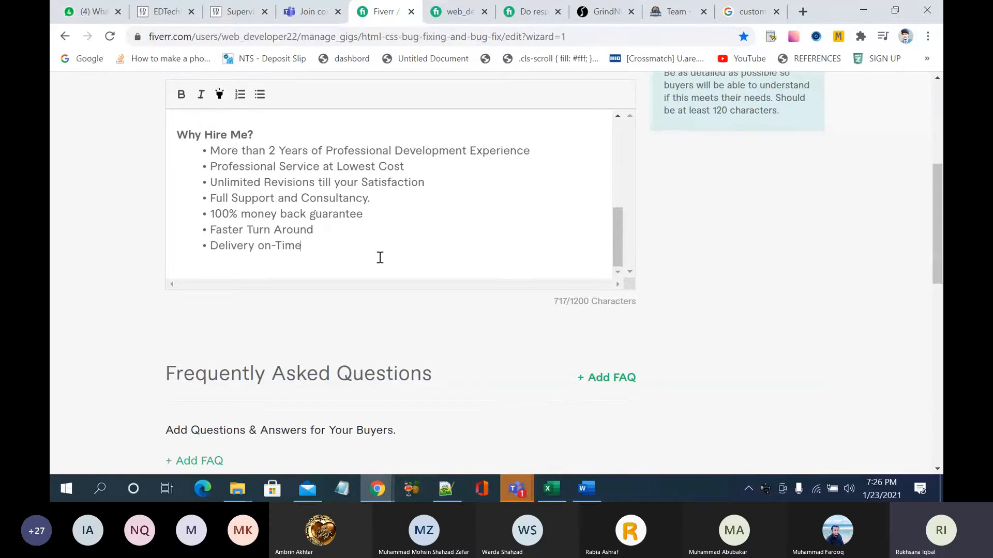
{"action": "key", "text": "Return"}
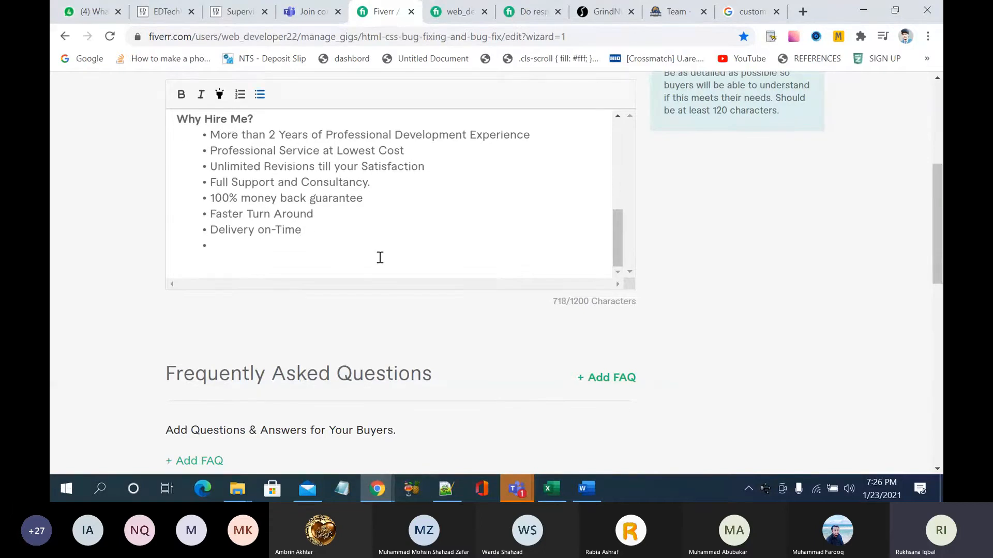
{"action": "key", "text": "Return"}
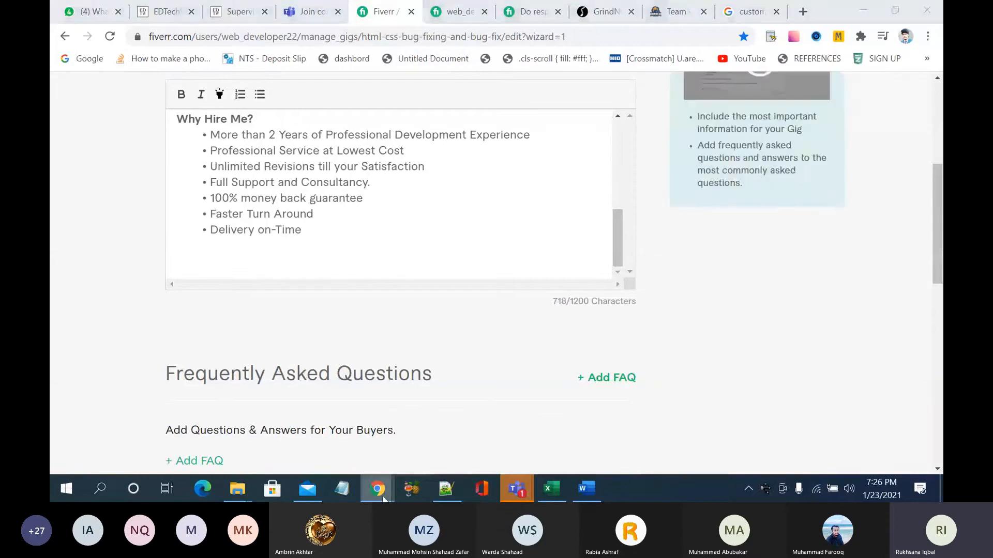
Step: Examine how the competitors' HTML/CSS fixing gigs end their descriptions, including closing notes and contact requests
{"action": "mouse_move", "coordinate": [377, 489]}
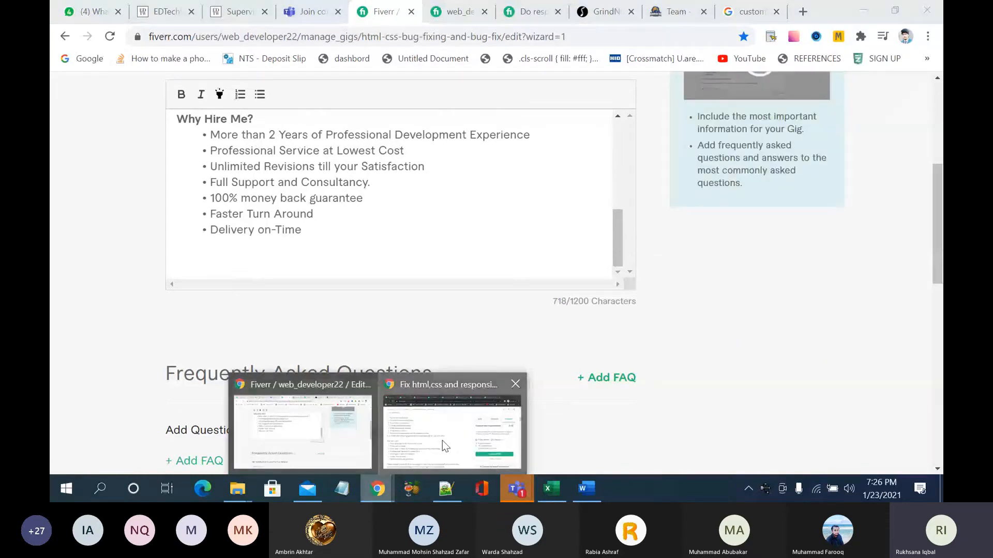
{"action": "left_click", "coordinate": [442, 440]}
{"action": "scroll", "coordinate": [478, 374], "scroll_direction": "down", "scroll_amount": 8}
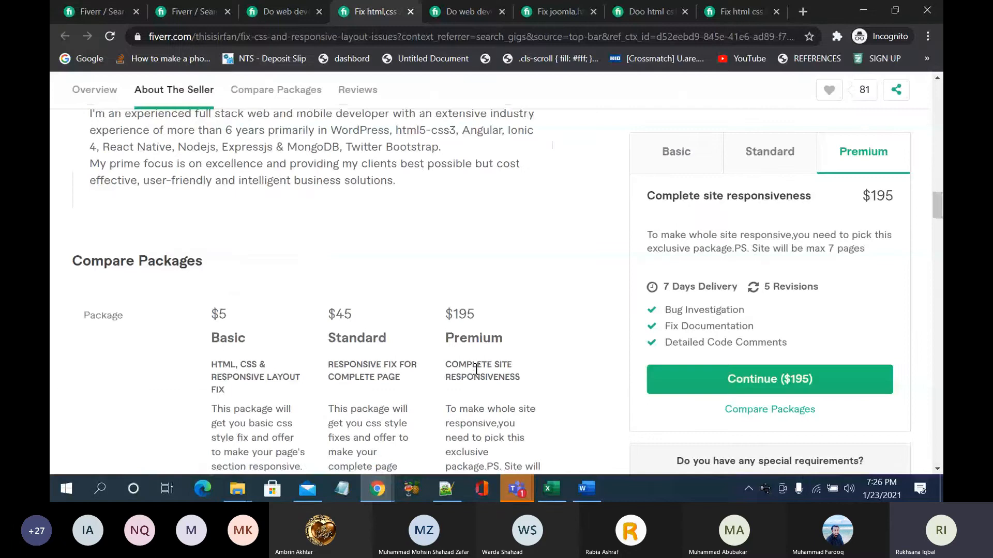
{"action": "scroll", "coordinate": [476, 369], "scroll_direction": "down", "scroll_amount": 5}
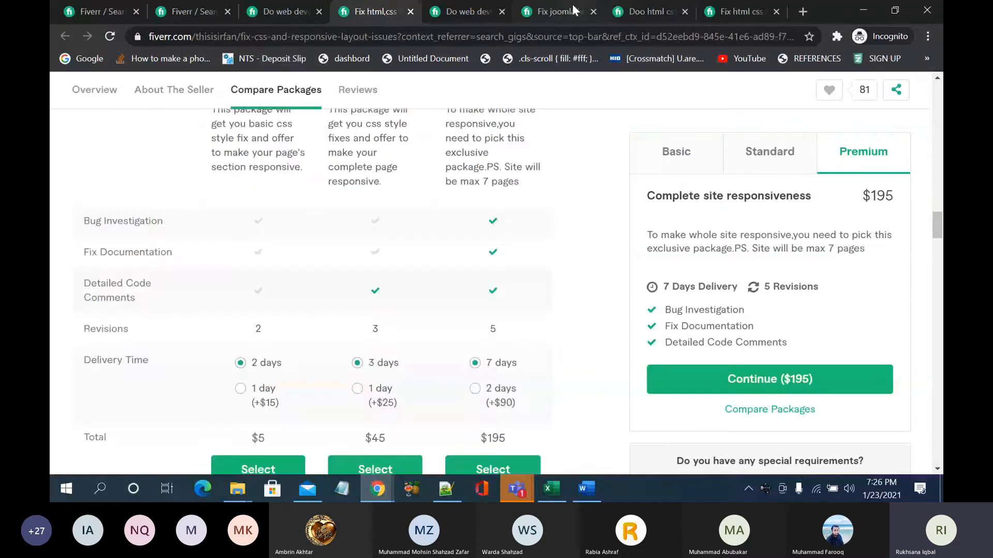
{"action": "left_click", "coordinate": [572, 10]}
{"action": "scroll", "coordinate": [465, 328], "scroll_direction": "down", "scroll_amount": 2}
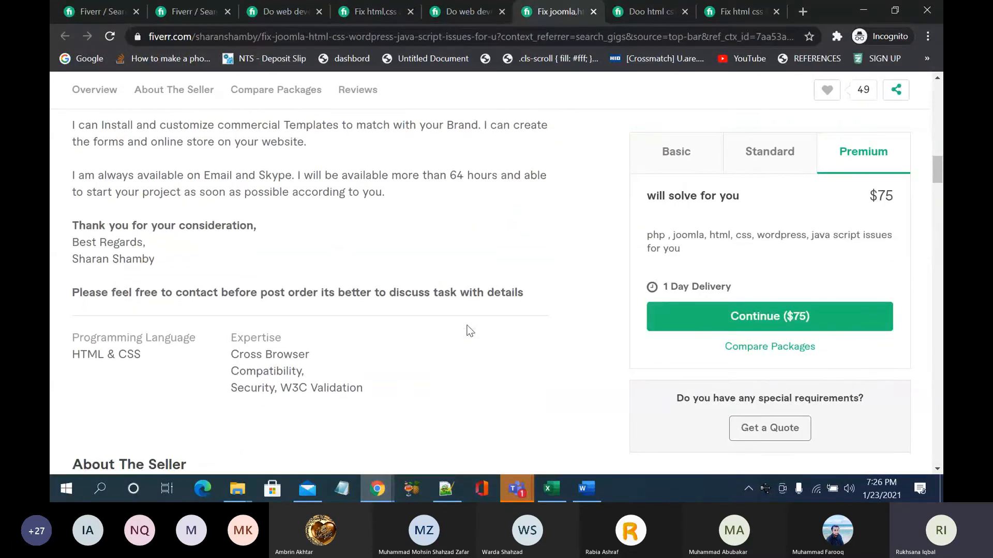
{"action": "scroll", "coordinate": [269, 239], "scroll_direction": "up", "scroll_amount": 1}
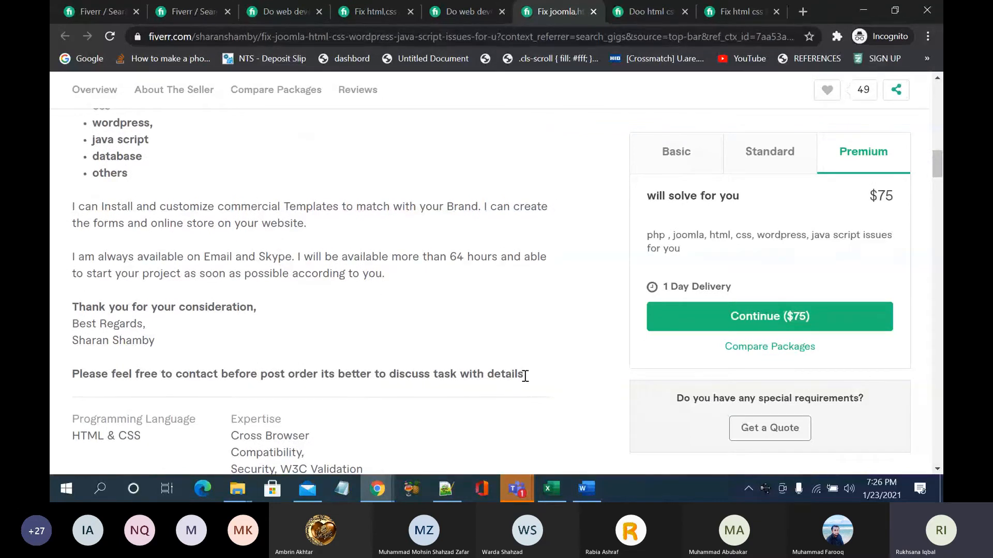
{"action": "left_click_drag", "start_coordinate": [524, 373], "coordinate": [120, 370]}
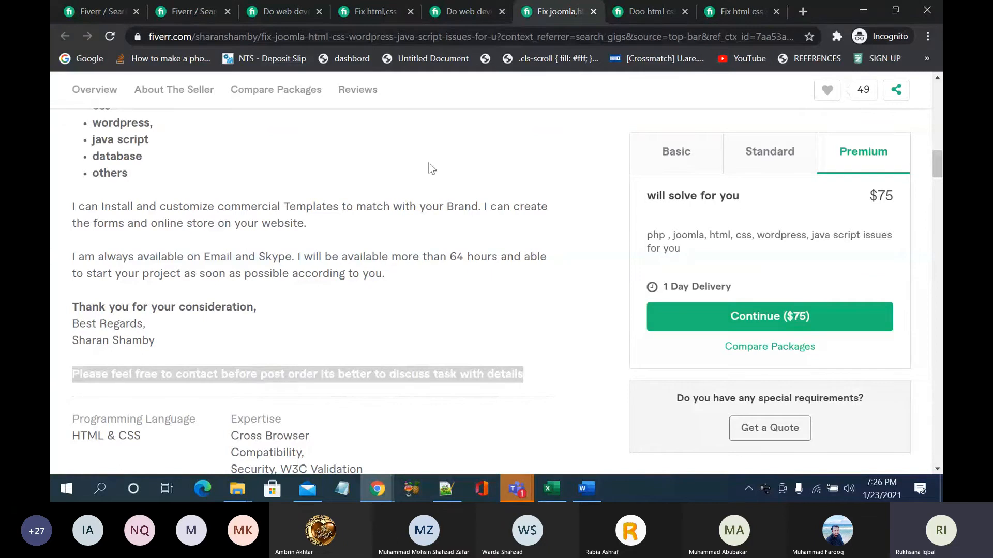
{"action": "left_click", "coordinate": [646, 11]}
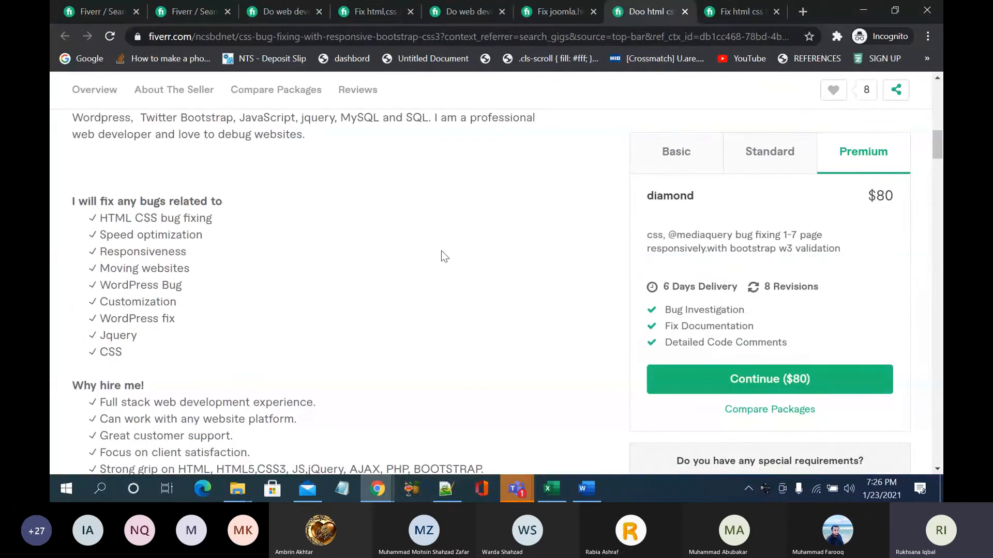
{"action": "scroll", "coordinate": [443, 257], "scroll_direction": "down", "scroll_amount": 5}
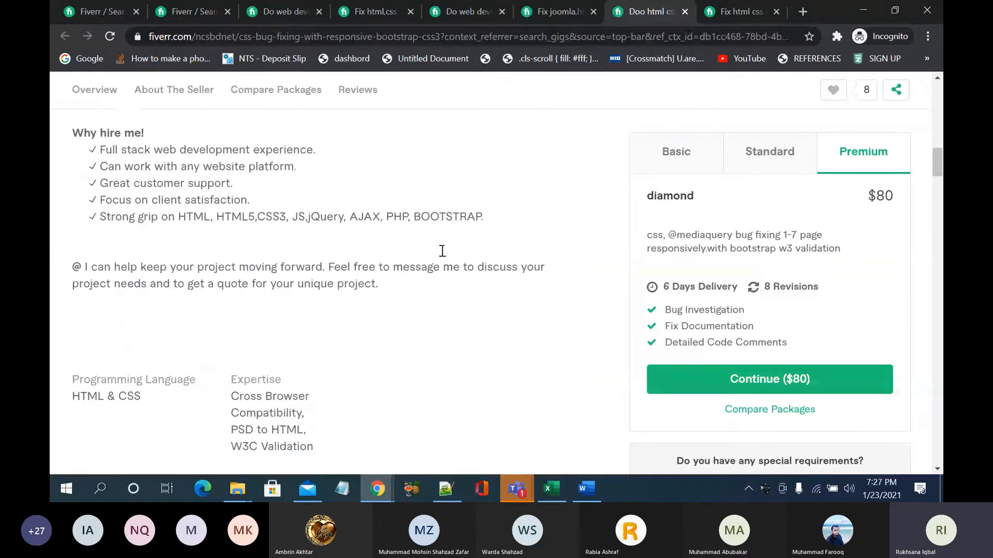
Step: Copy the "Free Bonus Work:" heading and its sentence from the last open competitor gig and return to the gig description being edited
{"action": "left_click", "coordinate": [737, 17]}
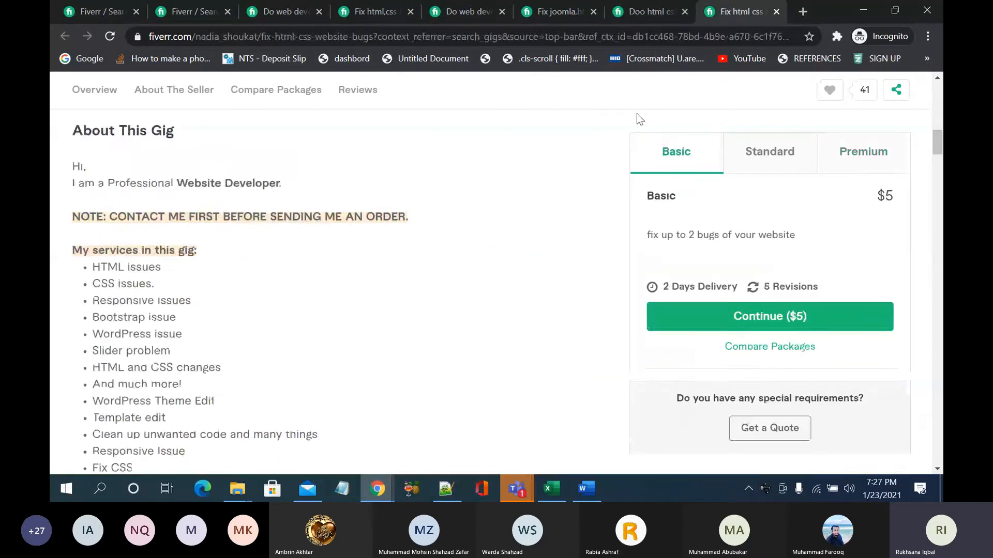
{"action": "scroll", "coordinate": [493, 243], "scroll_direction": "down", "scroll_amount": 5}
{"action": "scroll", "coordinate": [494, 244], "scroll_direction": "down", "scroll_amount": 5}
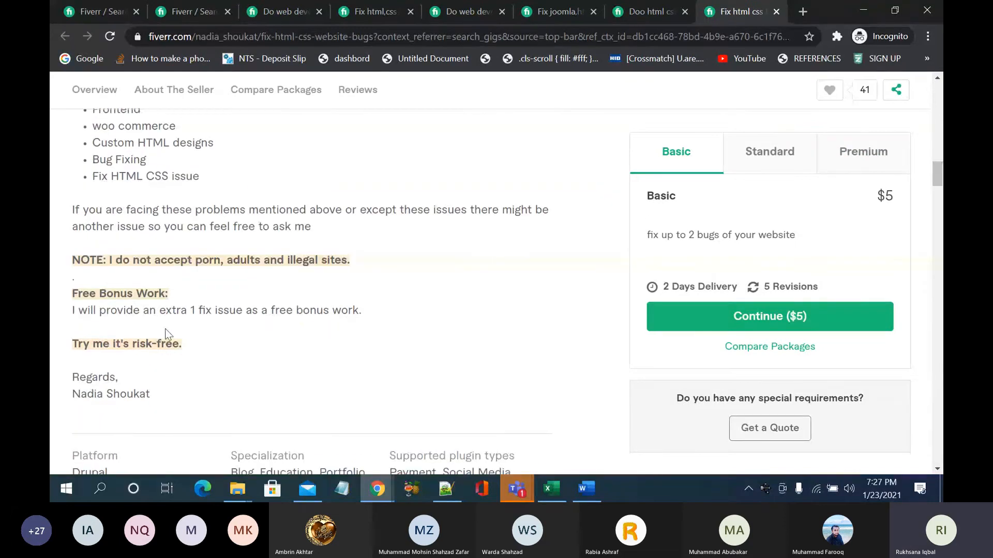
{"action": "left_click_drag", "start_coordinate": [362, 312], "coordinate": [68, 302]}
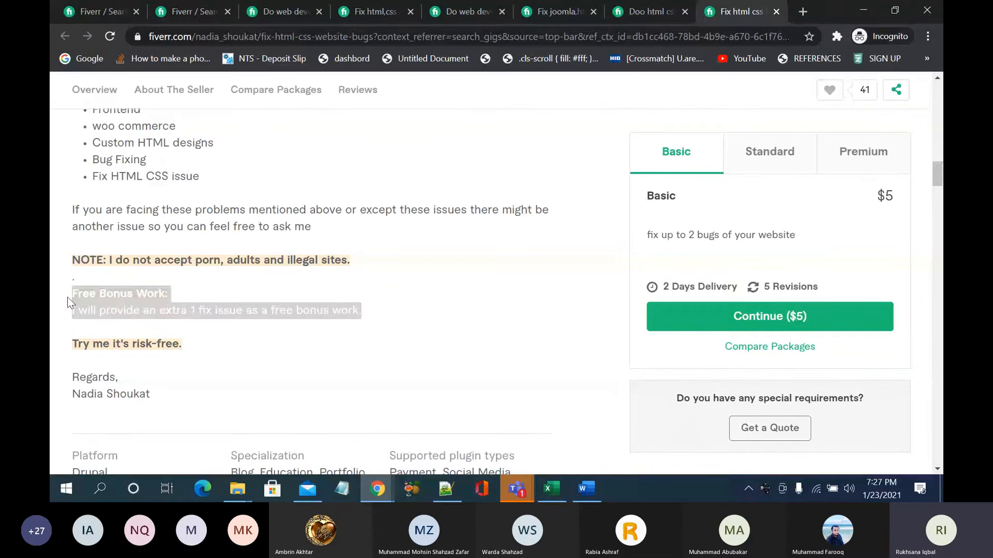
{"action": "mouse_move", "coordinate": [517, 486]}
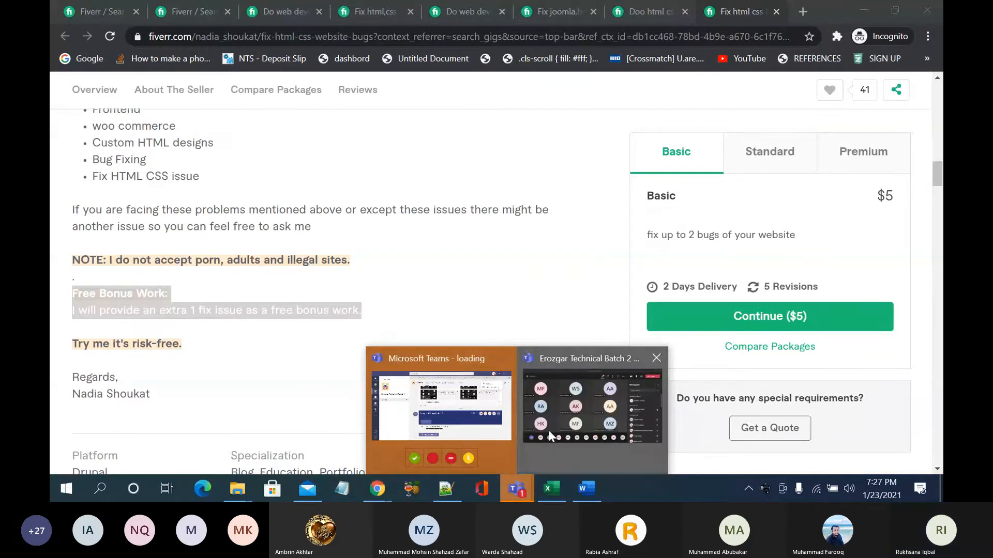
{"action": "mouse_move", "coordinate": [384, 491]}
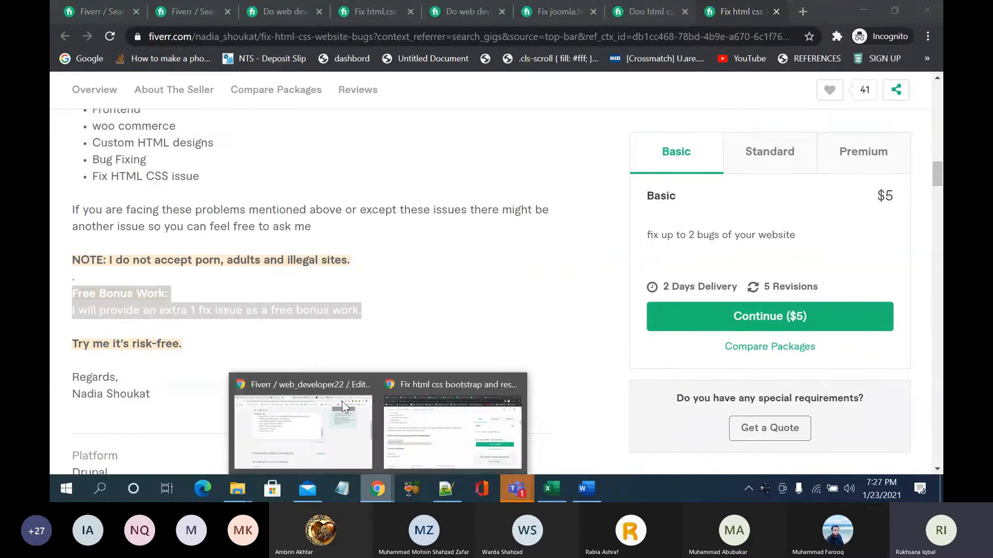
{"action": "left_click", "coordinate": [344, 407]}
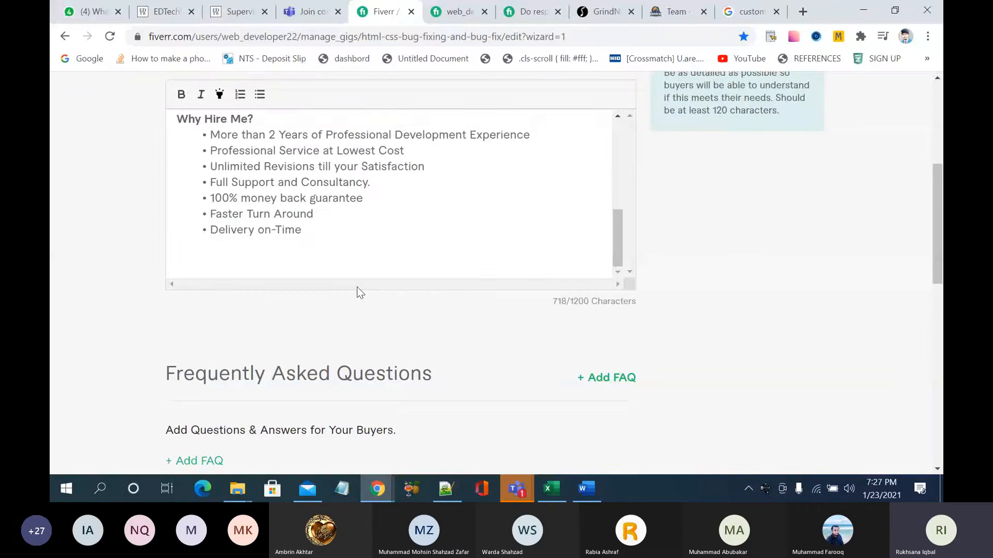
{"action": "scroll", "coordinate": [357, 290], "scroll_direction": "up", "scroll_amount": 3}
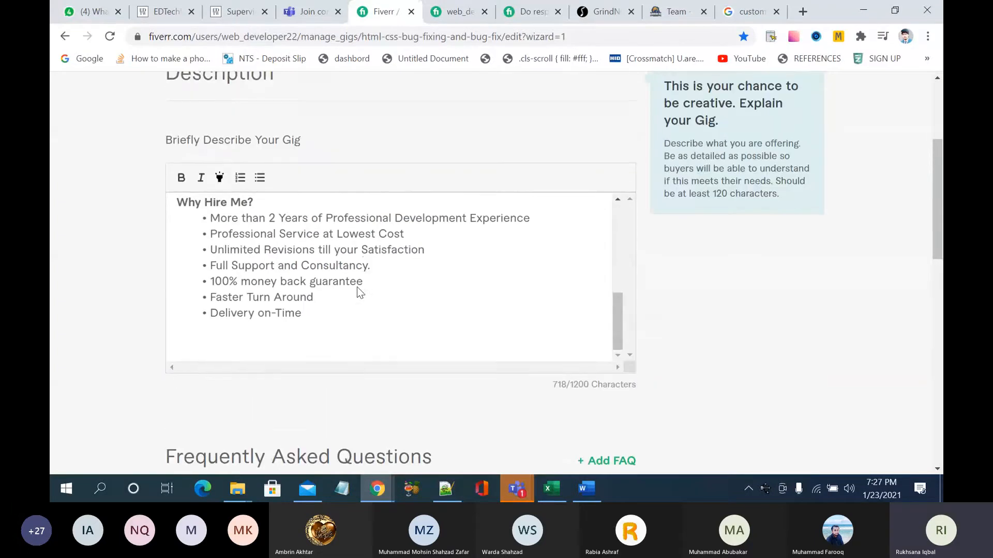
{"action": "scroll", "coordinate": [385, 297], "scroll_direction": "up", "scroll_amount": 1}
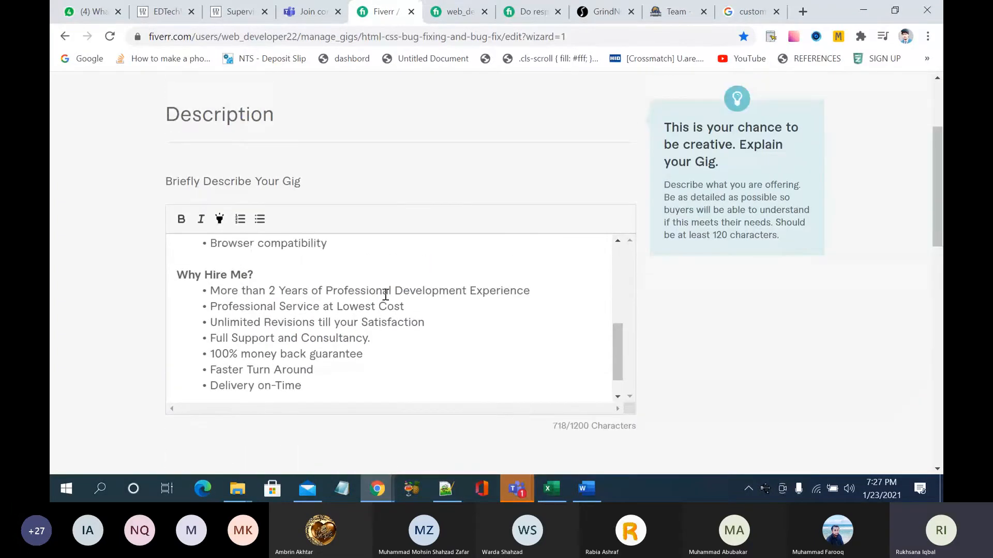
{"action": "scroll", "coordinate": [368, 321], "scroll_direction": "up", "scroll_amount": 5}
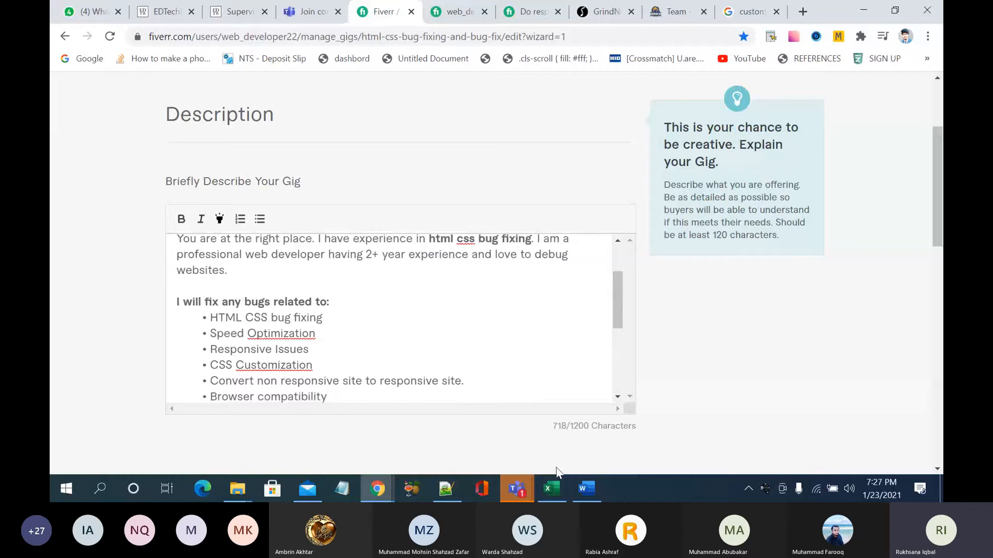
Step: Switch to the Microsoft Teams meeting, admit the guest waiting in the lobby, and return to the gig description
{"action": "mouse_move", "coordinate": [517, 488]}
{"action": "left_click", "coordinate": [571, 416]}
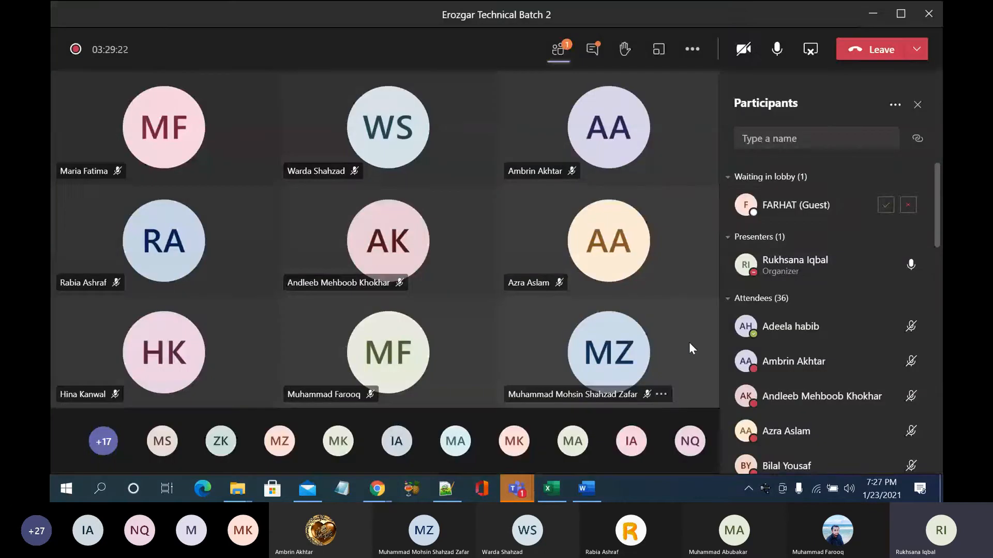
{"action": "left_click", "coordinate": [886, 206]}
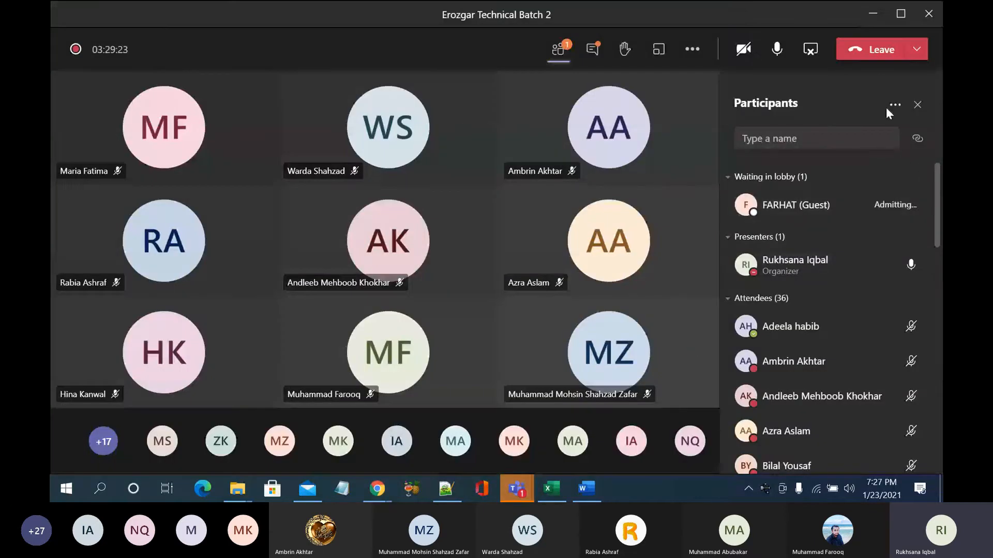
{"action": "left_click", "coordinate": [873, 15]}
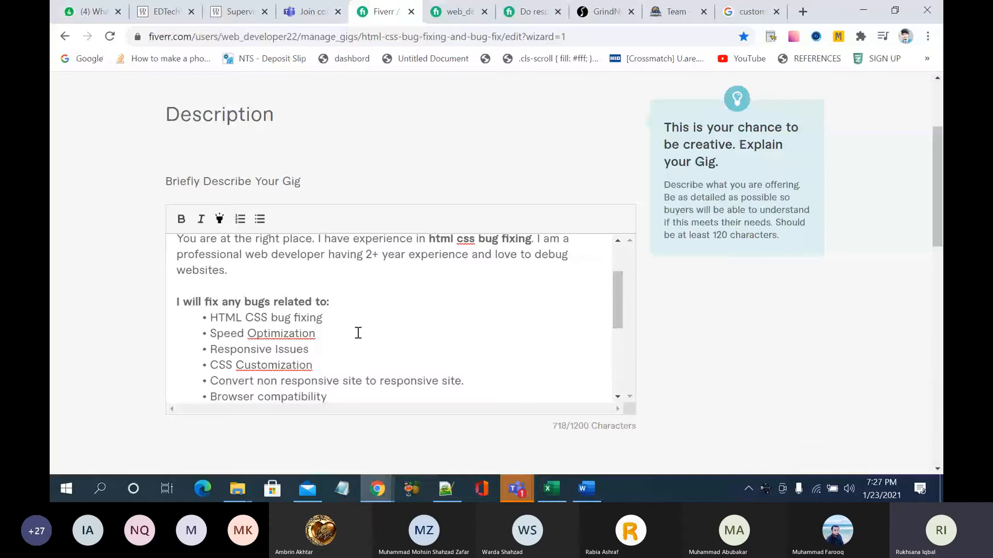
Step: Insert the copied "Free Bonus Work:" text between "Browser compatibility" and "Why Hire Me?", followed by a blank line
{"action": "scroll", "coordinate": [281, 305], "scroll_direction": "down", "scroll_amount": 3}
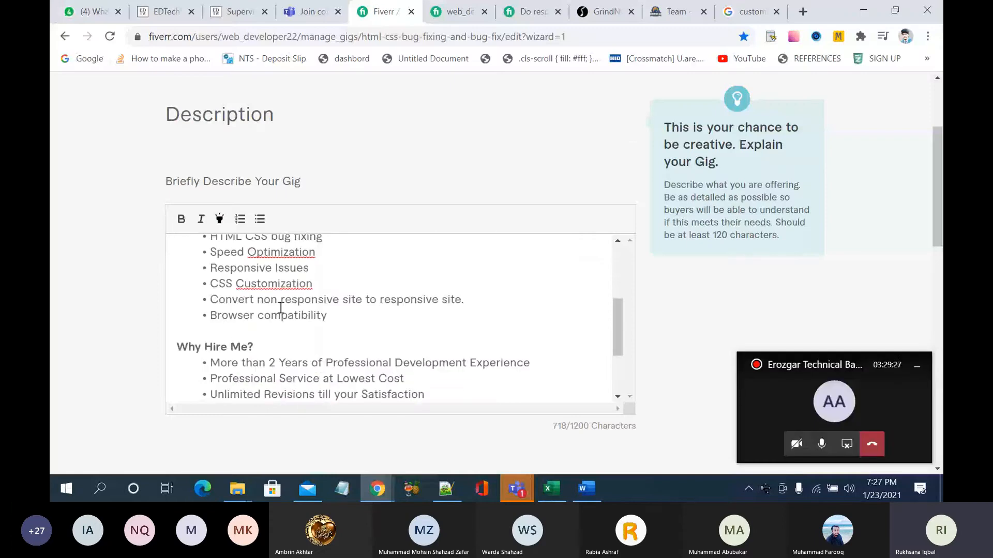
{"action": "left_click", "coordinate": [227, 330]}
{"action": "type", "text": "Free Bonus Work: I will provide an extra 1 fix issue as a free bonus work."}
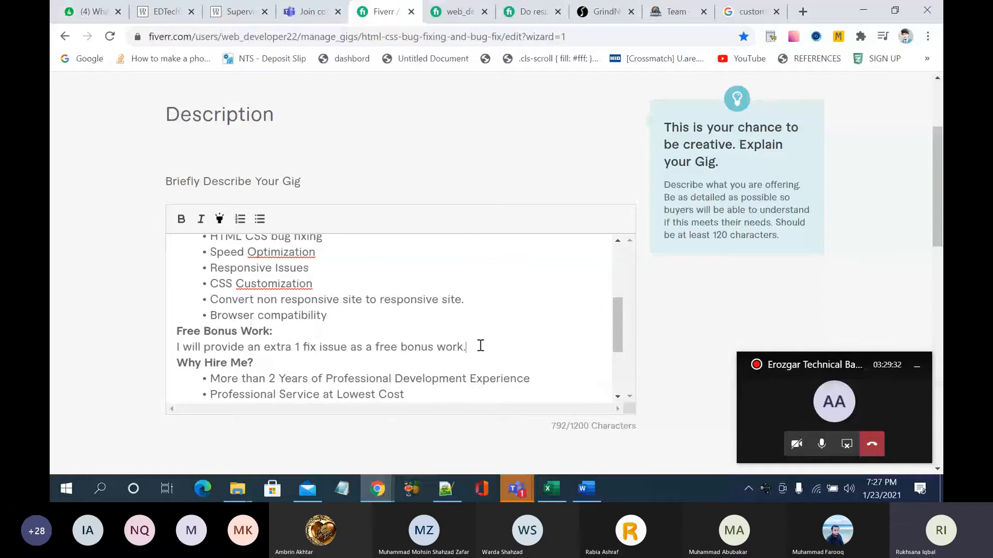
{"action": "key", "text": "Return"}
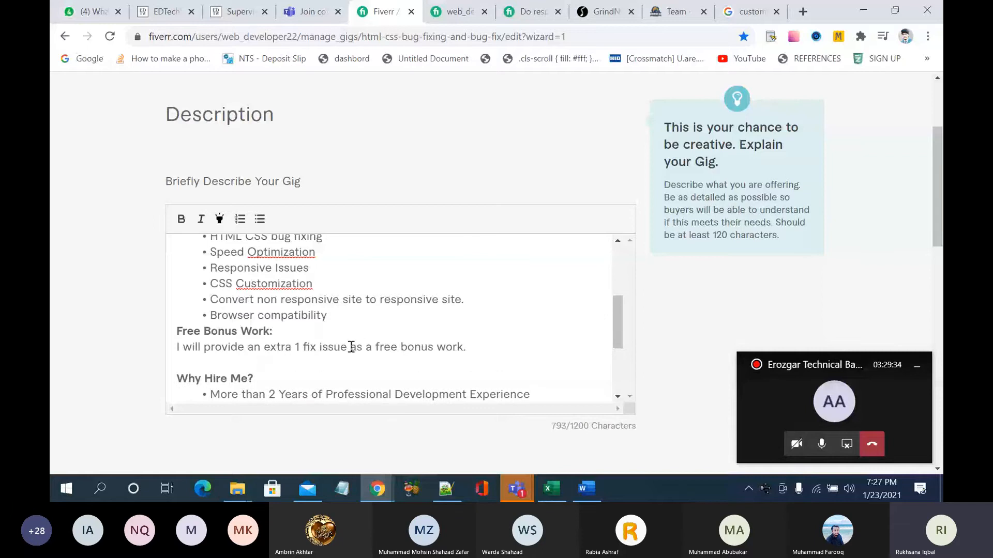
Step: Move the "Free Bonus Work:" heading and its sentence to directly below the "Delivery on-Time" bullet
{"action": "left_click_drag", "start_coordinate": [481, 347], "coordinate": [172, 340]}
{"action": "key", "text": "ctrl+c"}
{"action": "key", "text": "BackSpace"}
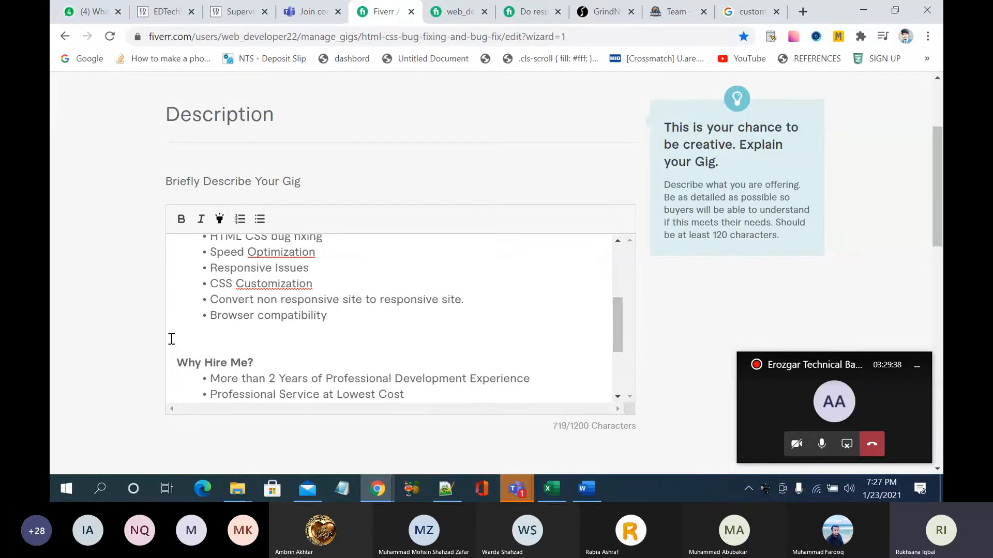
{"action": "scroll", "coordinate": [406, 332], "scroll_direction": "down", "scroll_amount": 3}
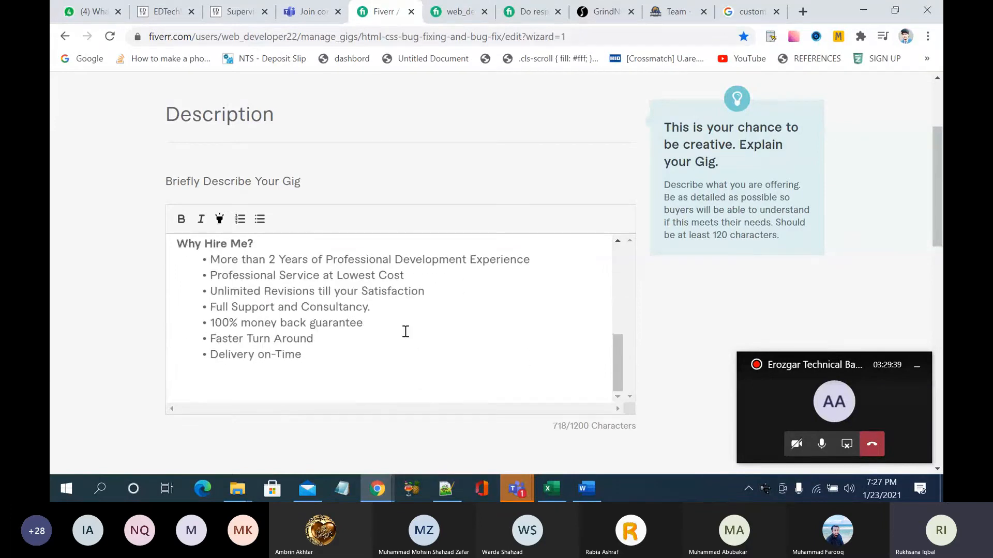
{"action": "left_click", "coordinate": [332, 369]}
{"action": "key", "text": "ctrl+v"}
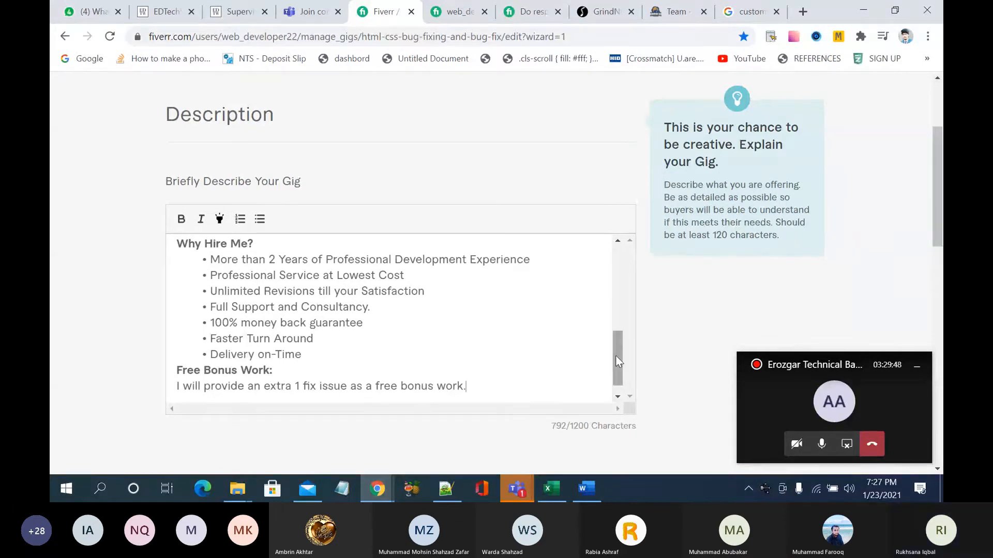
Step: Highlight the sentence "I will provide an extra 1 fix issue as a free bonus work." in the description
{"action": "left_click_drag", "start_coordinate": [473, 385], "coordinate": [167, 367]}
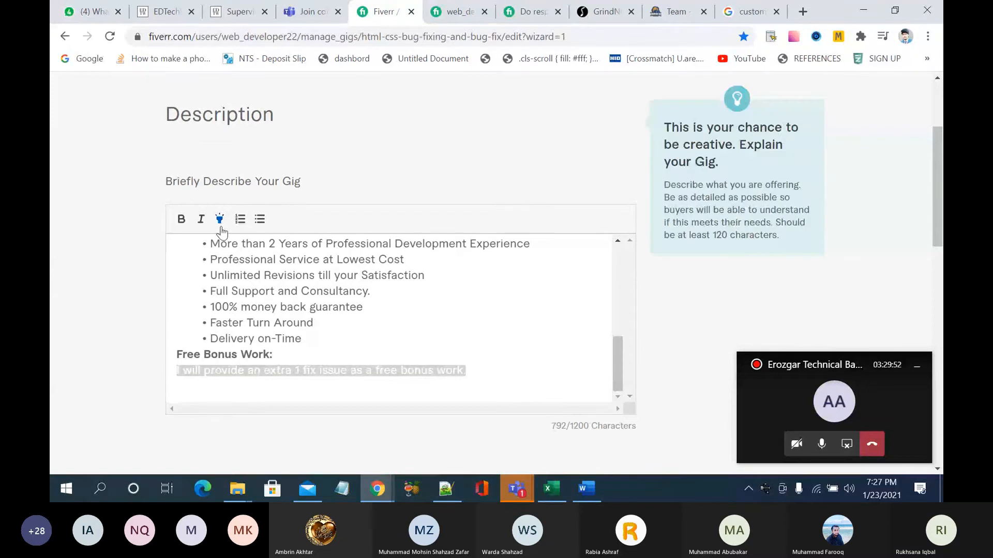
{"action": "left_click", "coordinate": [498, 372]}
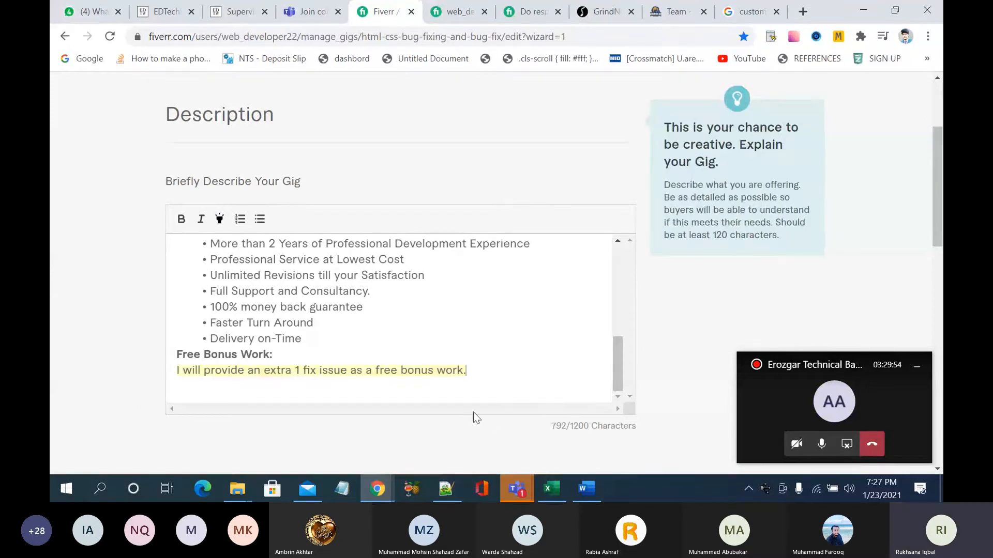
{"action": "scroll", "coordinate": [499, 364], "scroll_direction": "down", "scroll_amount": 2}
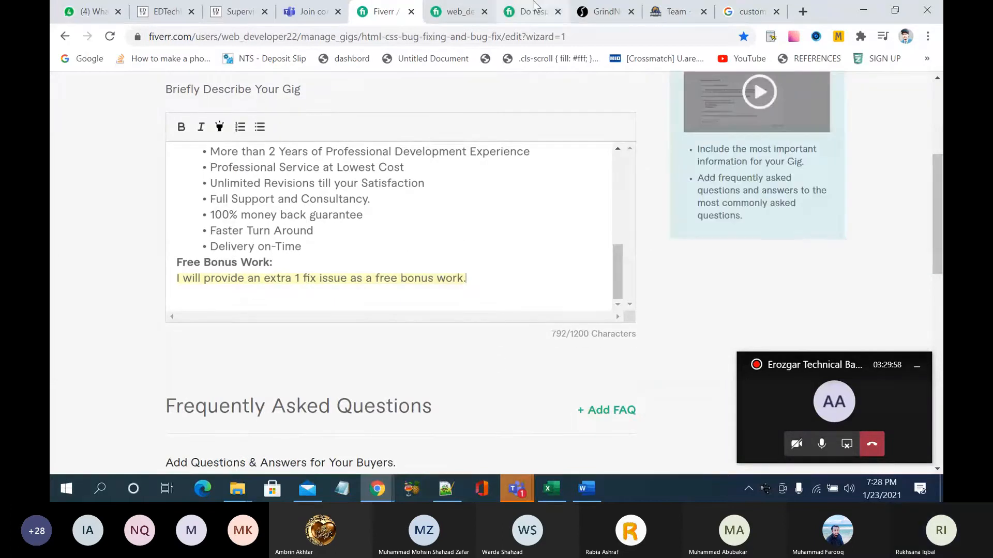
Step: Copy the note about custom-quoted orders and messaging before ordering from the competitor's "Do web development" gig, and return to the gig description
{"action": "mouse_move", "coordinate": [377, 488]}
{"action": "left_click", "coordinate": [442, 415]}
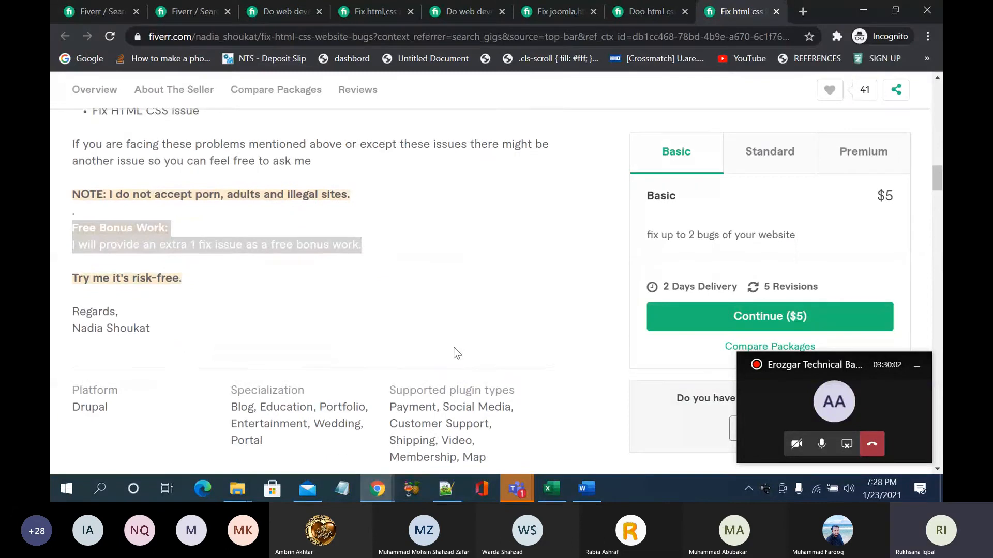
{"action": "scroll", "coordinate": [455, 350], "scroll_direction": "down", "scroll_amount": 2}
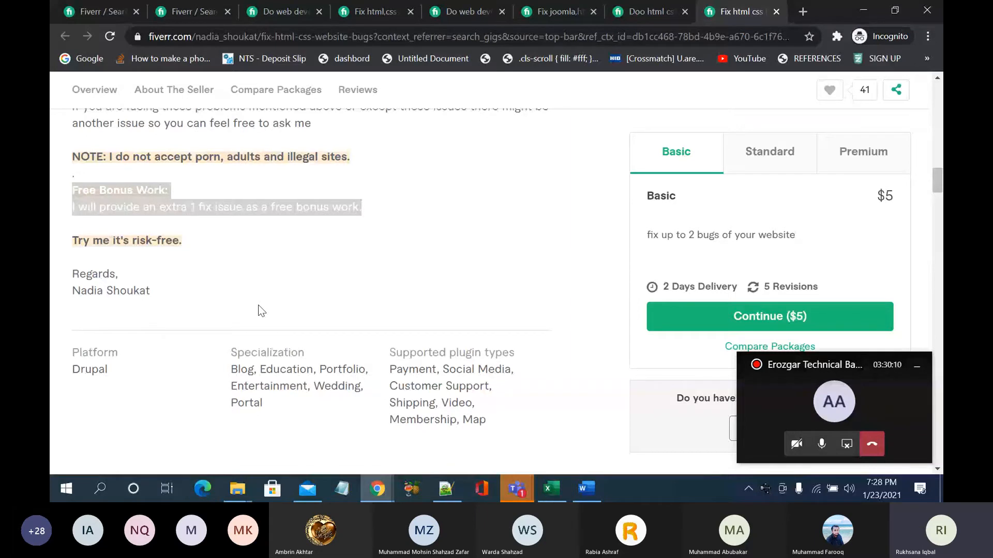
{"action": "scroll", "coordinate": [261, 310], "scroll_direction": "up", "scroll_amount": 2}
{"action": "scroll", "coordinate": [261, 310], "scroll_direction": "up", "scroll_amount": 1}
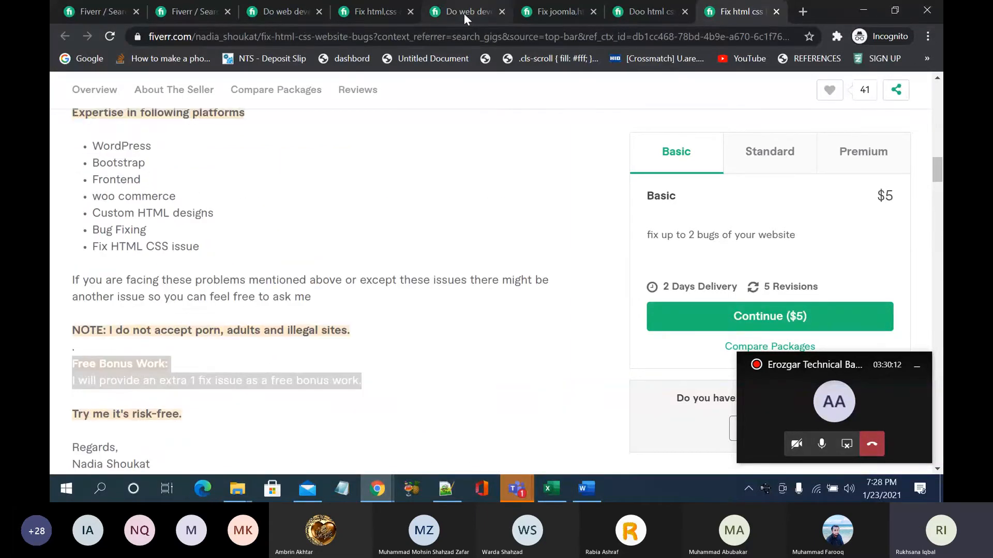
{"action": "left_click", "coordinate": [464, 11]}
{"action": "scroll", "coordinate": [391, 233], "scroll_direction": "down", "scroll_amount": 3}
{"action": "scroll", "coordinate": [392, 233], "scroll_direction": "down", "scroll_amount": 1}
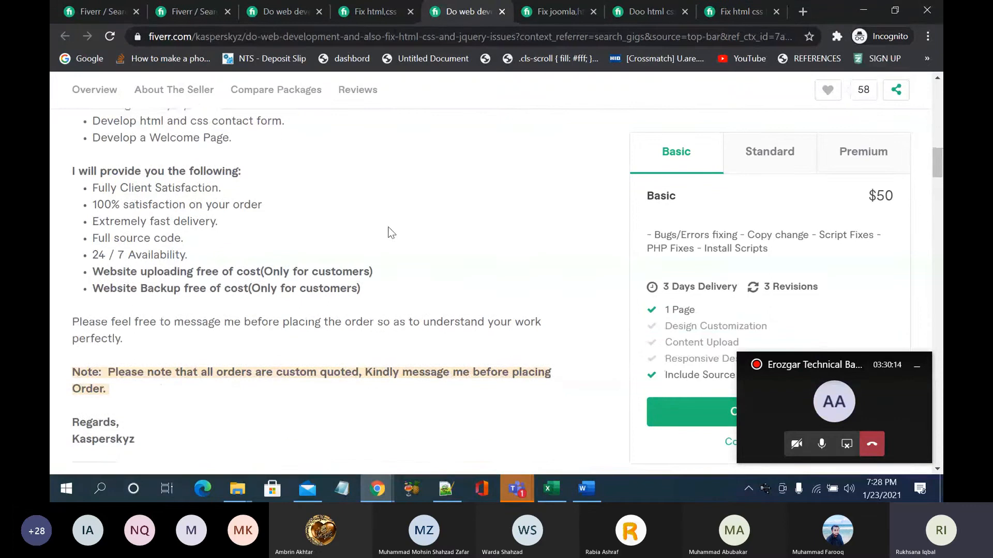
{"action": "left_click_drag", "start_coordinate": [75, 376], "coordinate": [133, 396]}
{"action": "key", "text": "ctrl+c"}
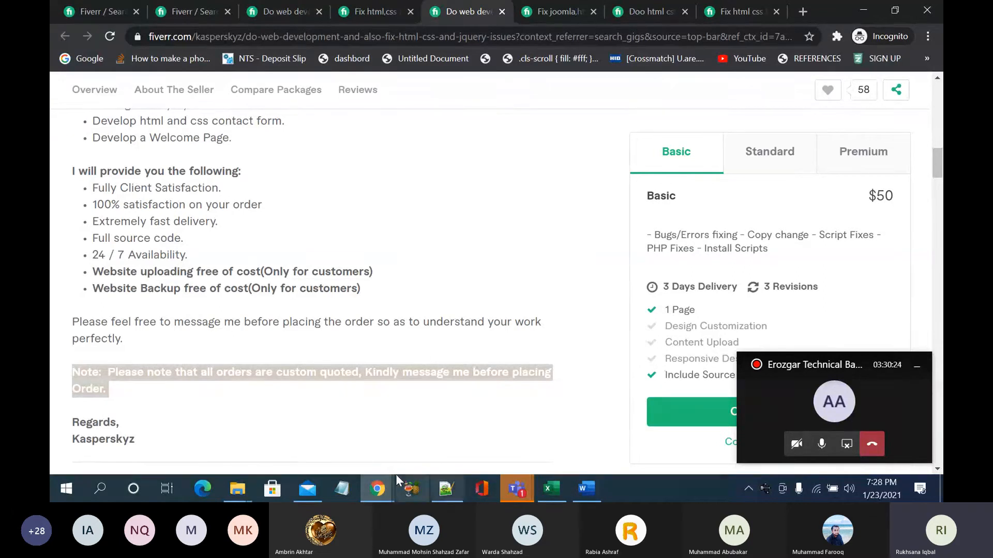
{"action": "left_click", "coordinate": [377, 487]}
{"action": "left_click", "coordinate": [362, 454]}
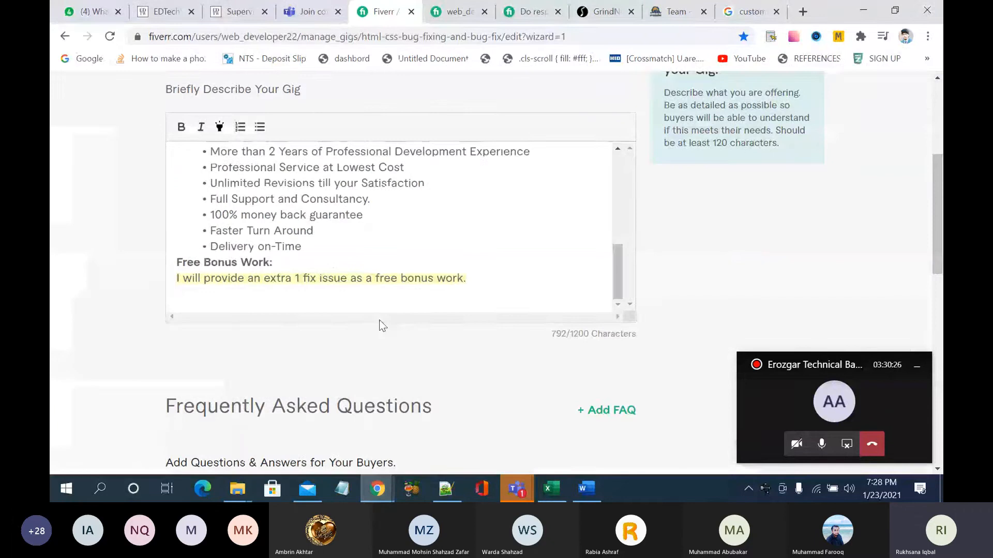
Step: Insert the copied "Note:" about custom-quoted orders below the free bonus sentence, with a blank line between them
{"action": "left_click", "coordinate": [377, 290]}
{"action": "key", "text": "ctrl+v"}
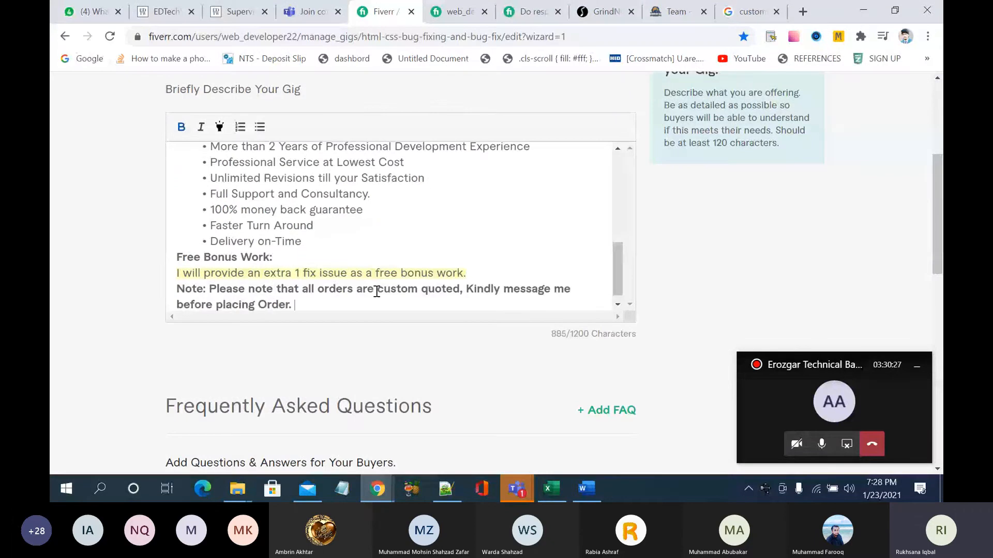
{"action": "scroll", "coordinate": [331, 287], "scroll_direction": "down", "scroll_amount": 1}
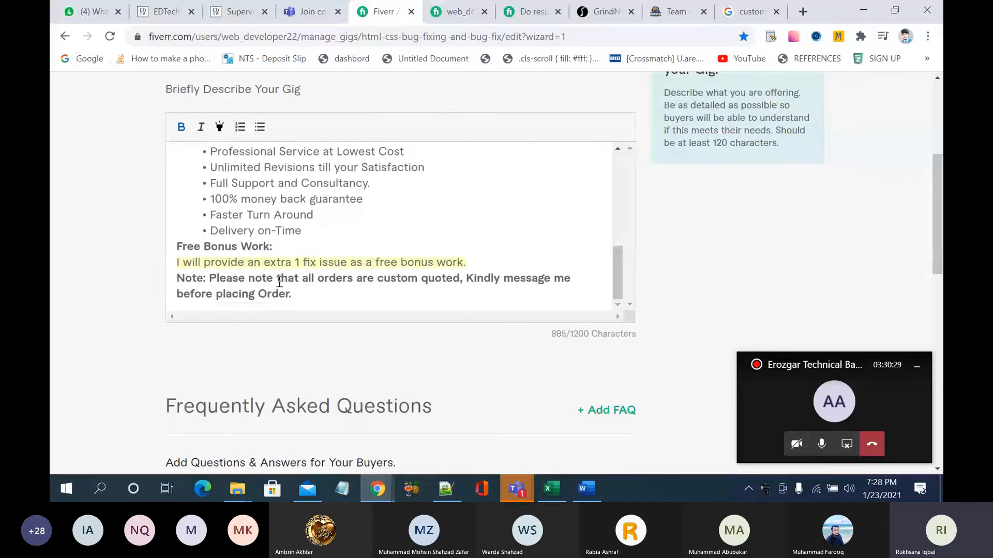
{"action": "left_click", "coordinate": [491, 266]}
{"action": "key", "text": "Return"}
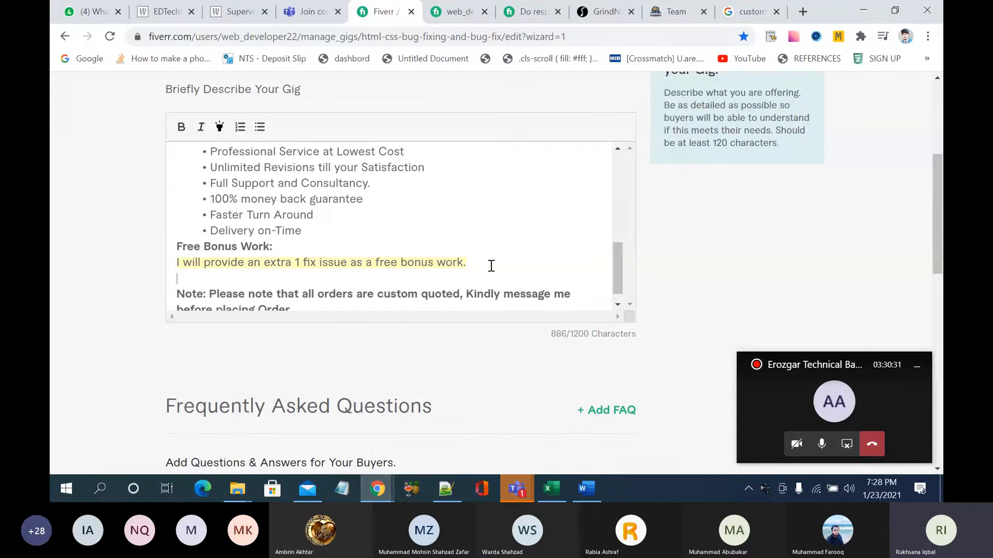
{"action": "scroll", "coordinate": [492, 266], "scroll_direction": "down", "scroll_amount": 1}
Step: Add the closing line "Thankyou" directly below the note and remove its bold formatting
{"action": "left_click", "coordinate": [381, 293]}
{"action": "key", "text": "Return"}
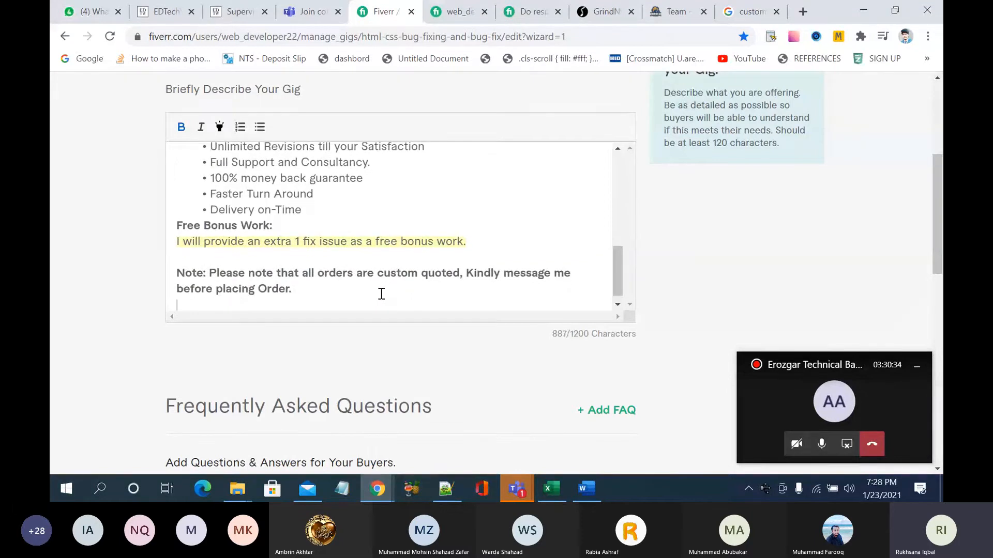
{"action": "scroll", "coordinate": [381, 294], "scroll_direction": "down", "scroll_amount": 1}
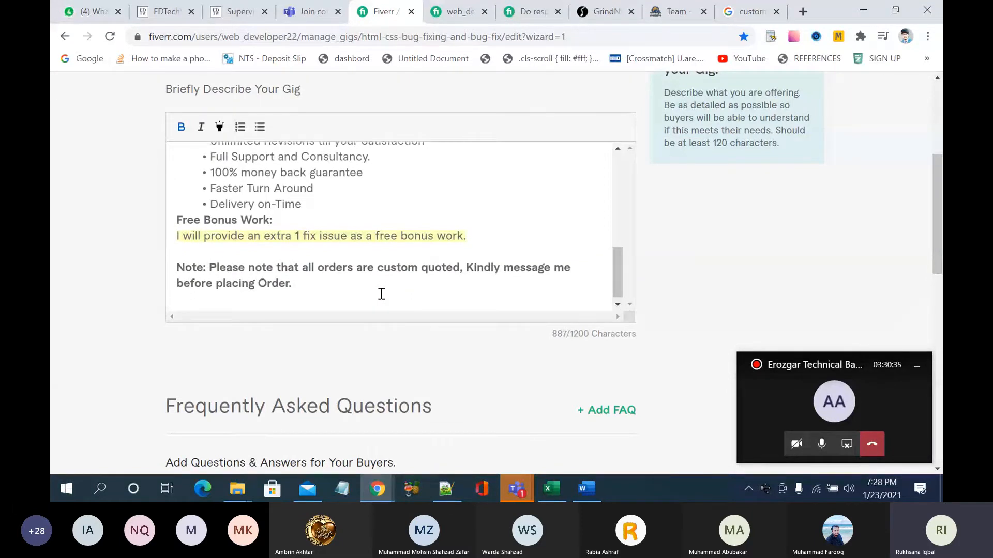
{"action": "scroll", "coordinate": [331, 284], "scroll_direction": "down", "scroll_amount": 1}
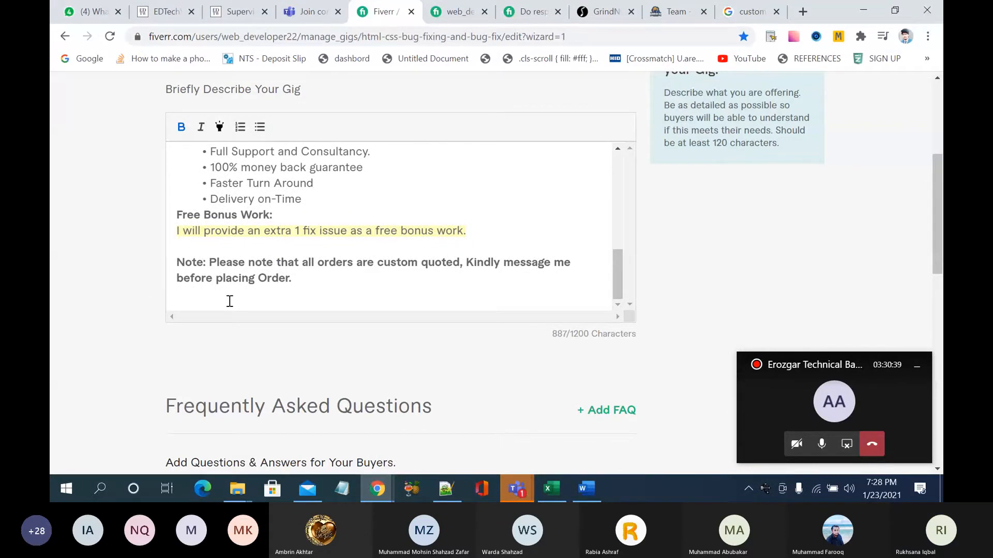
{"action": "type", "text": "Thankyou"}
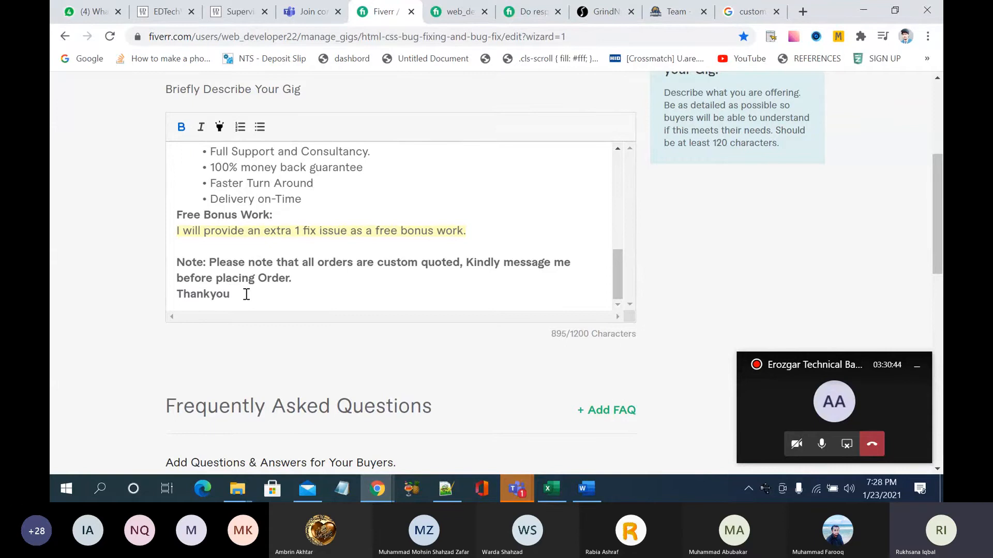
{"action": "left_click_drag", "start_coordinate": [237, 295], "coordinate": [169, 291]}
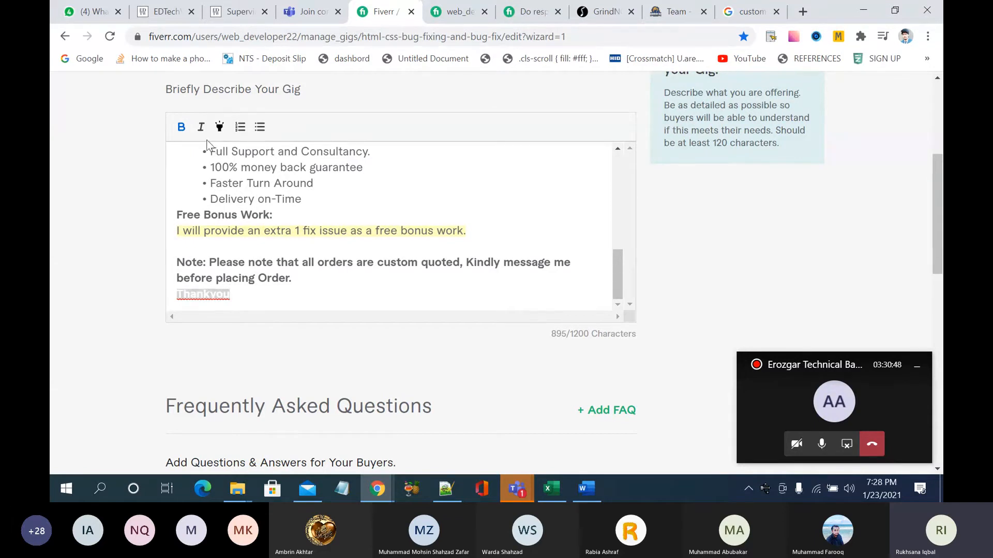
{"action": "left_click", "coordinate": [181, 137]}
Step: Highlight the whole custom-quoted orders note and insert a blank line between it and "Thankyou"
{"action": "left_click_drag", "start_coordinate": [291, 278], "coordinate": [173, 265]}
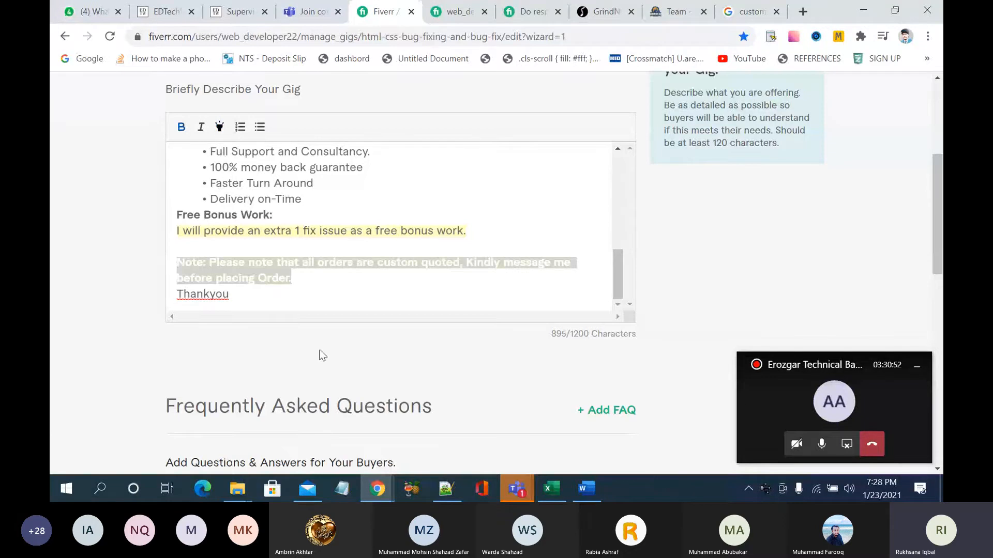
{"action": "left_click", "coordinate": [309, 281]}
{"action": "key", "text": "Return"}
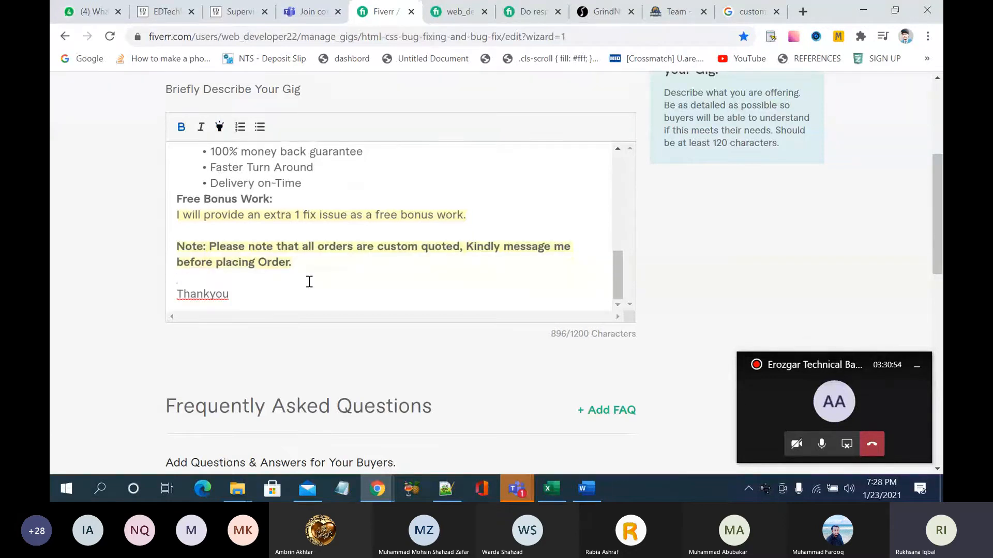
Step: Sign off the description with the seller's full name and a period on a new line below "Thankyou"
{"action": "left_click", "coordinate": [276, 292]}
{"action": "key", "text": "Return"}
{"action": "type", "text": "M"}
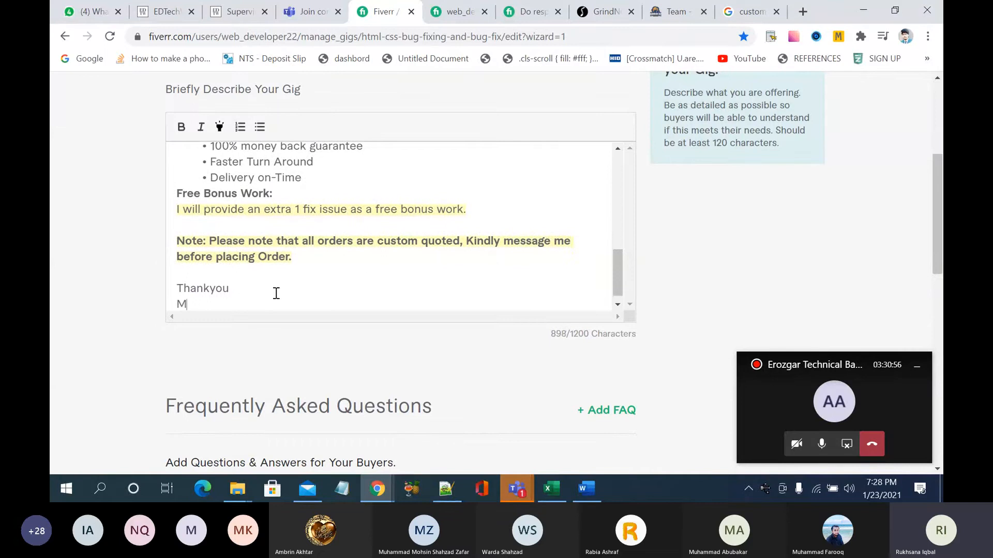
{"action": "type", "text": "uhammad Bilal"}
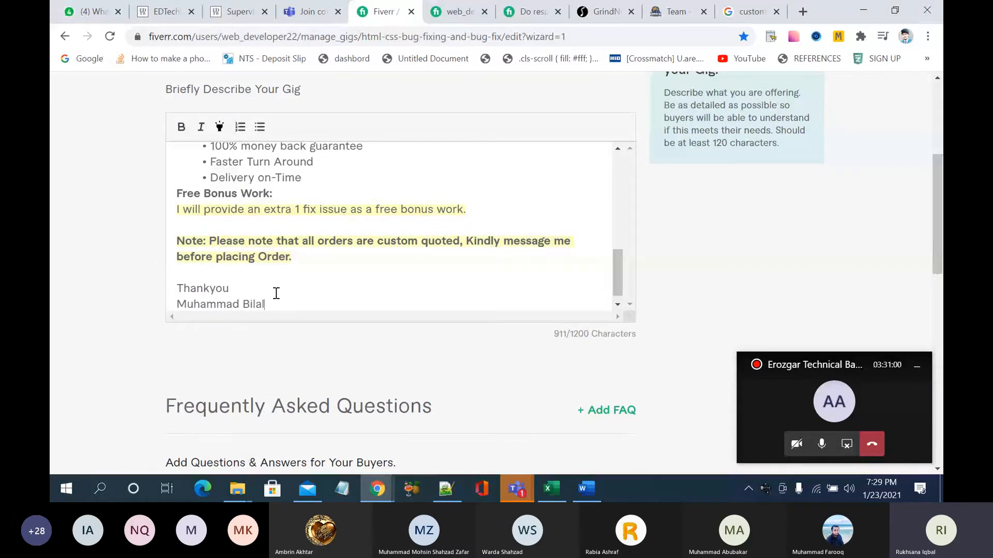
{"action": "scroll", "coordinate": [277, 293], "scroll_direction": "down", "scroll_amount": 1}
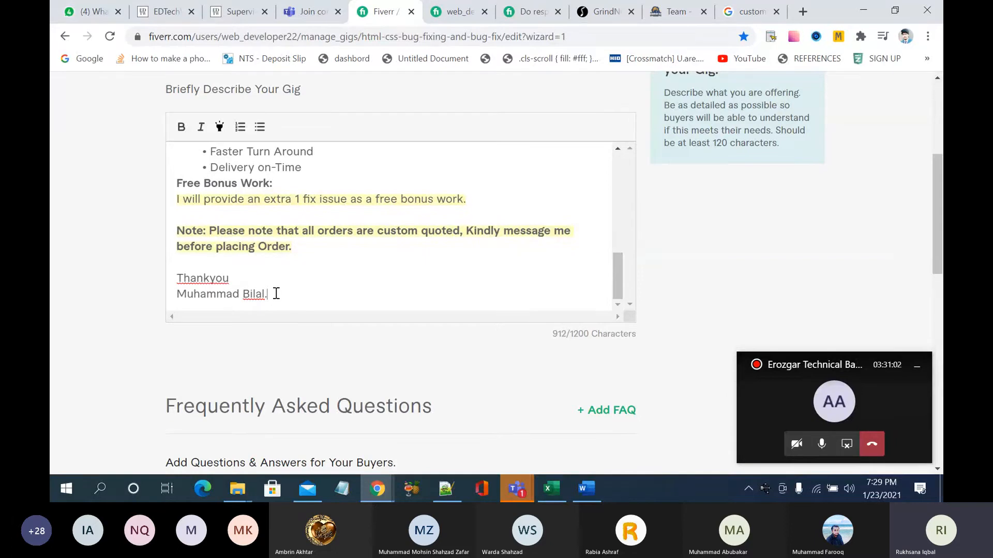
Step: Change the description's opening greeting to "Hi Respected Buyers !" and add a blank line below it
{"action": "scroll", "coordinate": [313, 267], "scroll_direction": "up", "scroll_amount": 7}
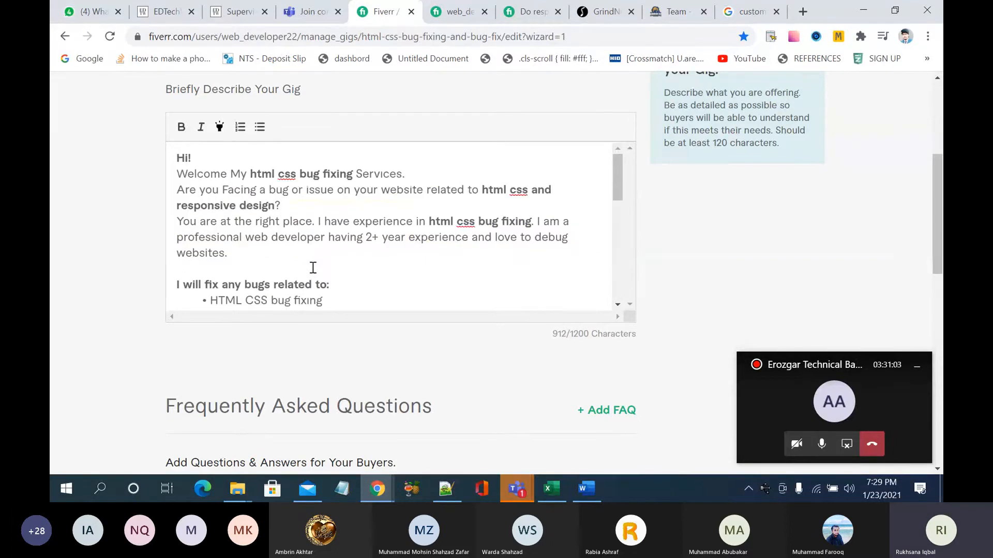
{"action": "left_click", "coordinate": [207, 157]}
{"action": "type", "text": "R"}
{"action": "key", "text": "BackSpace"}
{"action": "key", "text": "BackSpace"}
{"action": "key", "text": "BackSpace"}
{"action": "key", "text": "BackSpace"}
{"action": "type", "text": "Respected Buyers"}
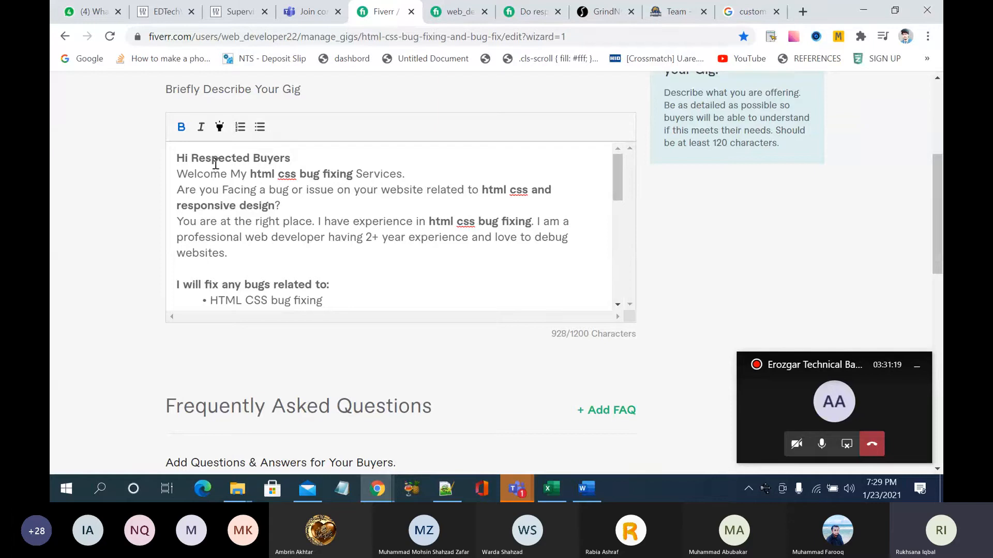
{"action": "type", "text": " !!"}
{"action": "key", "text": "Return"}
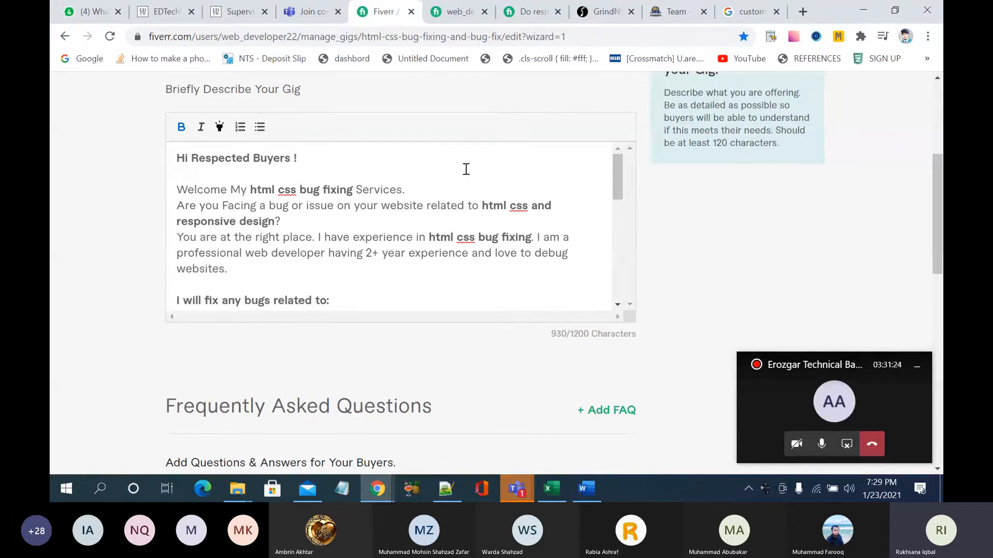
{"action": "left_click", "coordinate": [408, 272]}
{"action": "scroll", "coordinate": [341, 260], "scroll_direction": "down", "scroll_amount": 7}
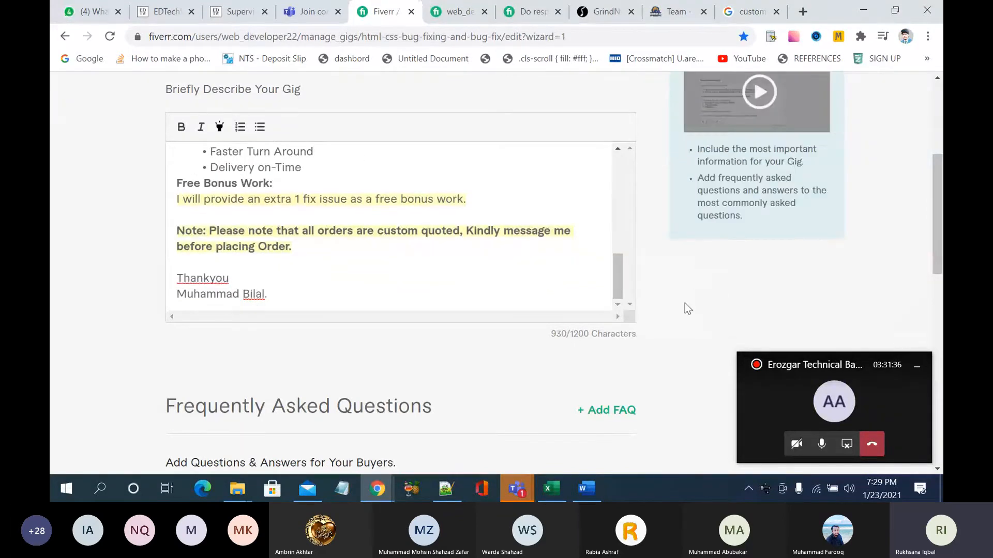
{"action": "scroll", "coordinate": [685, 303], "scroll_direction": "down", "scroll_amount": 1}
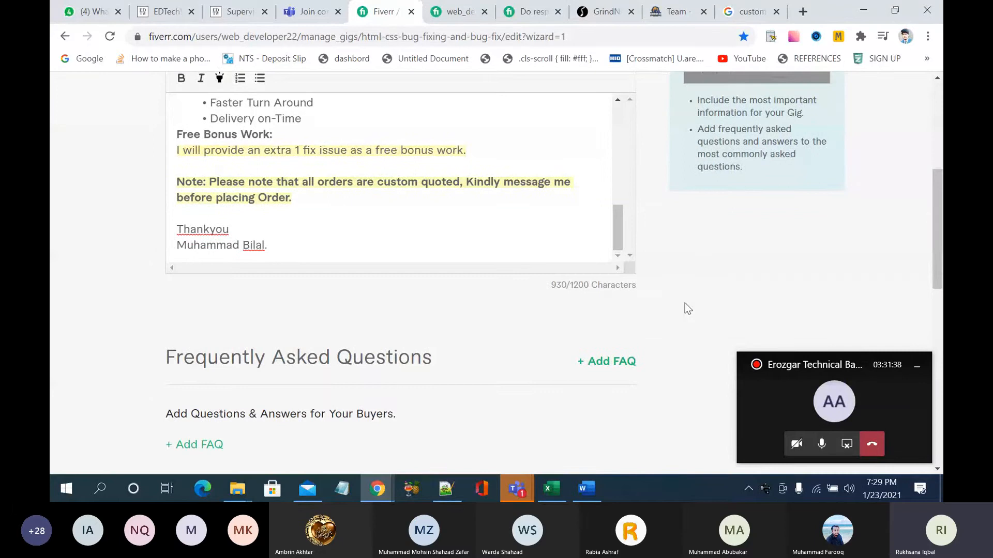
{"action": "scroll", "coordinate": [685, 303], "scroll_direction": "down", "scroll_amount": 1}
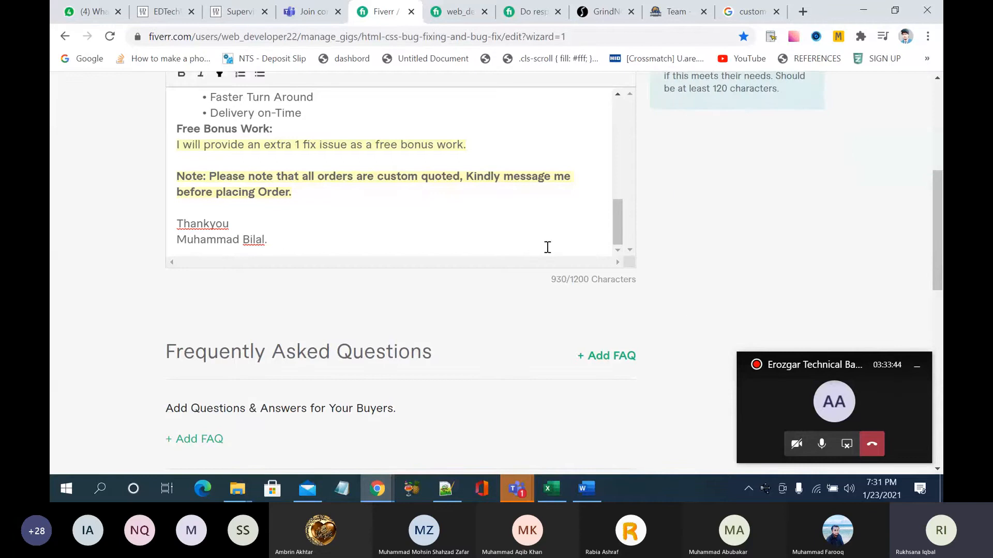
Step: Shorten the opening greeting to "Hi!" and delete the blank line between it and the welcome sentence
{"action": "scroll", "coordinate": [547, 245], "scroll_direction": "up", "scroll_amount": 3}
{"action": "scroll", "coordinate": [547, 246], "scroll_direction": "up", "scroll_amount": 5}
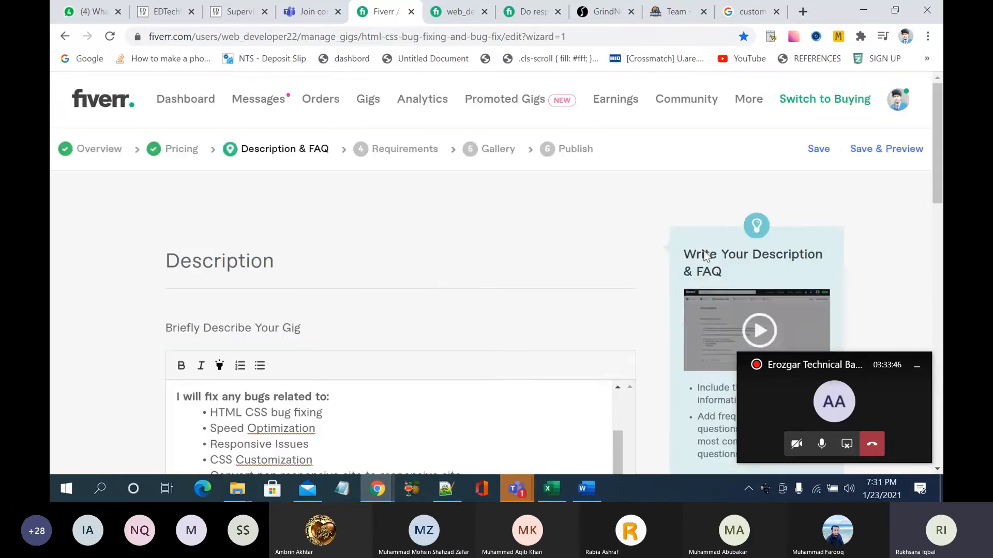
{"action": "scroll", "coordinate": [479, 335], "scroll_direction": "down", "scroll_amount": 2}
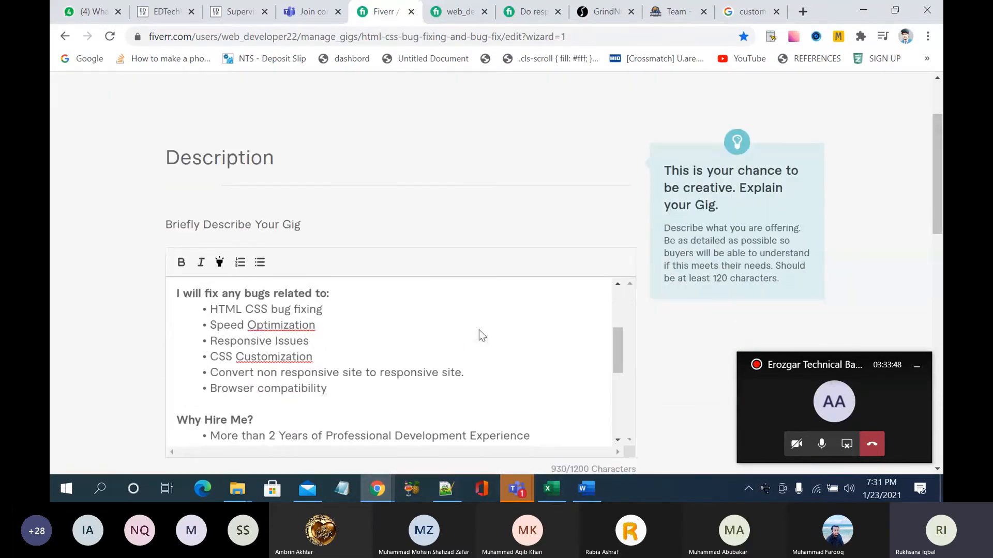
{"action": "scroll", "coordinate": [455, 345], "scroll_direction": "up", "scroll_amount": 3}
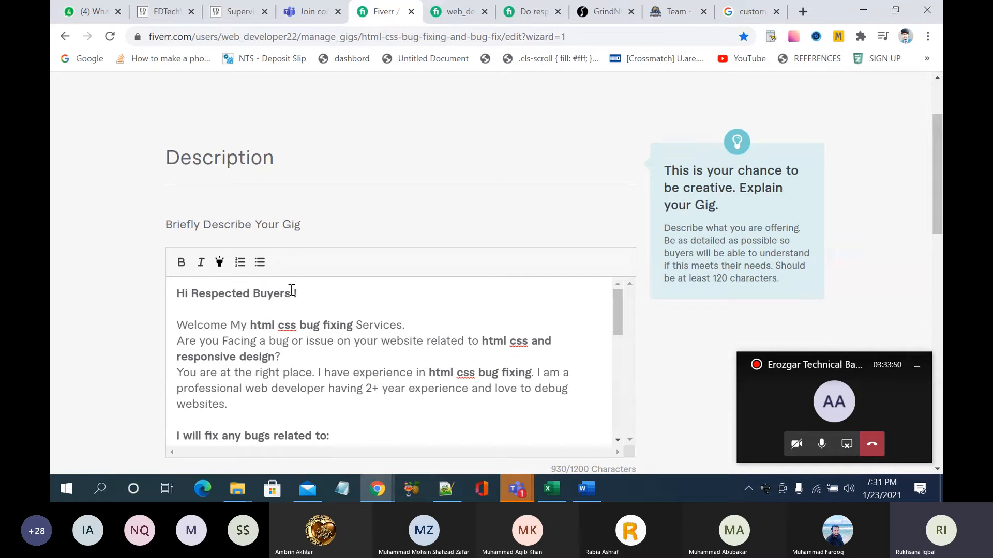
{"action": "left_click_drag", "start_coordinate": [291, 294], "coordinate": [192, 293]}
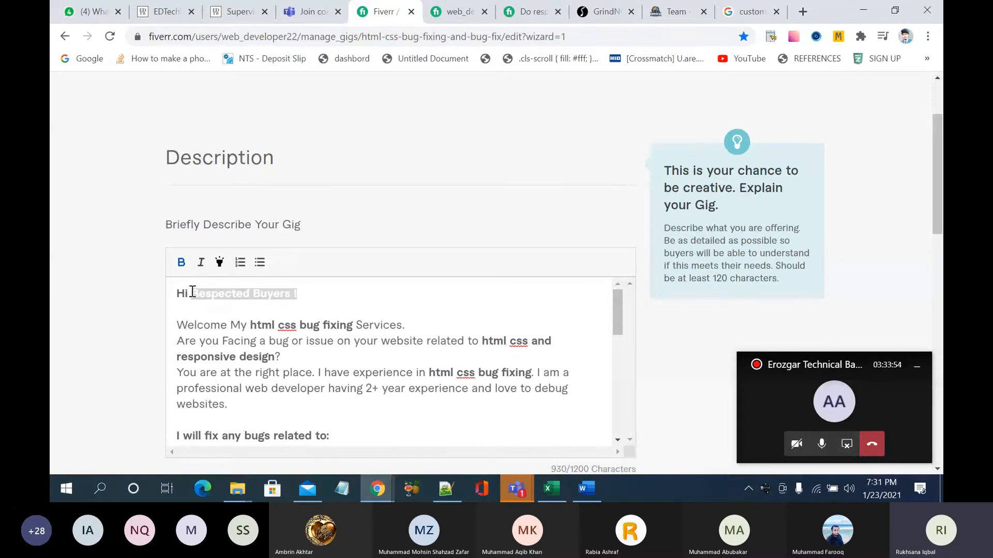
{"action": "key", "text": "BackSpace"}
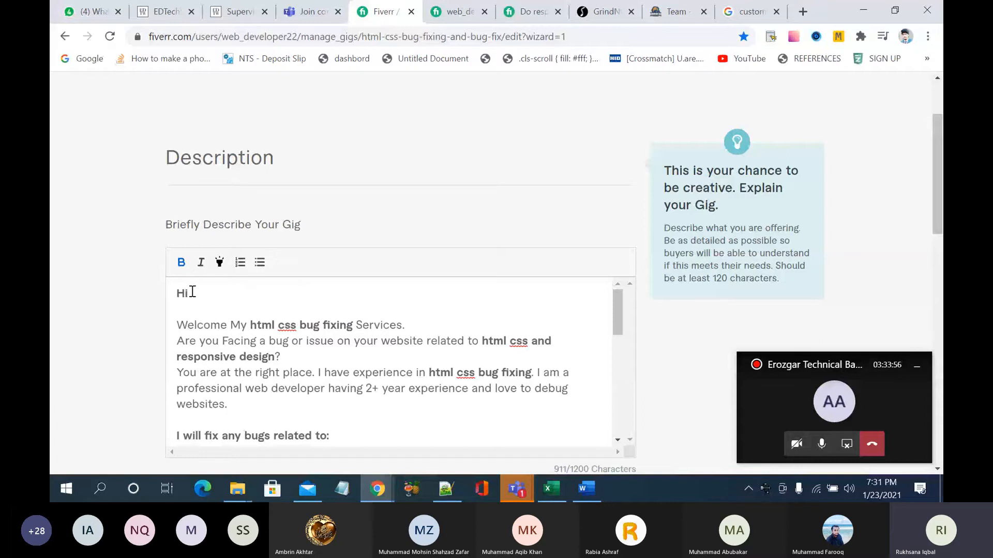
{"action": "type", "text": "!"}
{"action": "left_click", "coordinate": [178, 311]}
{"action": "key", "text": "BackSpace"}
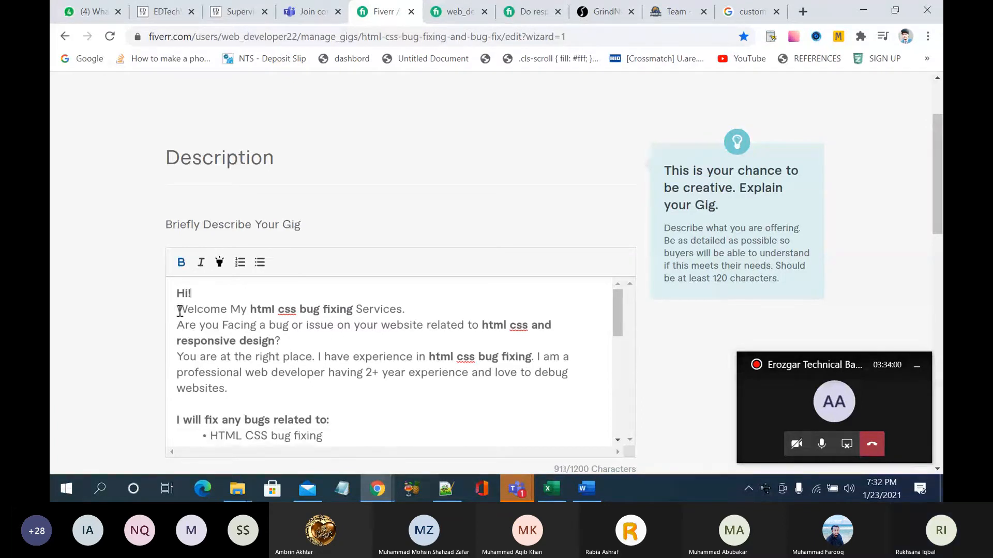
Step: Open a blank question-and-answer entry in the gig's Frequently Asked Questions section
{"action": "scroll", "coordinate": [179, 310], "scroll_direction": "down", "scroll_amount": 5}
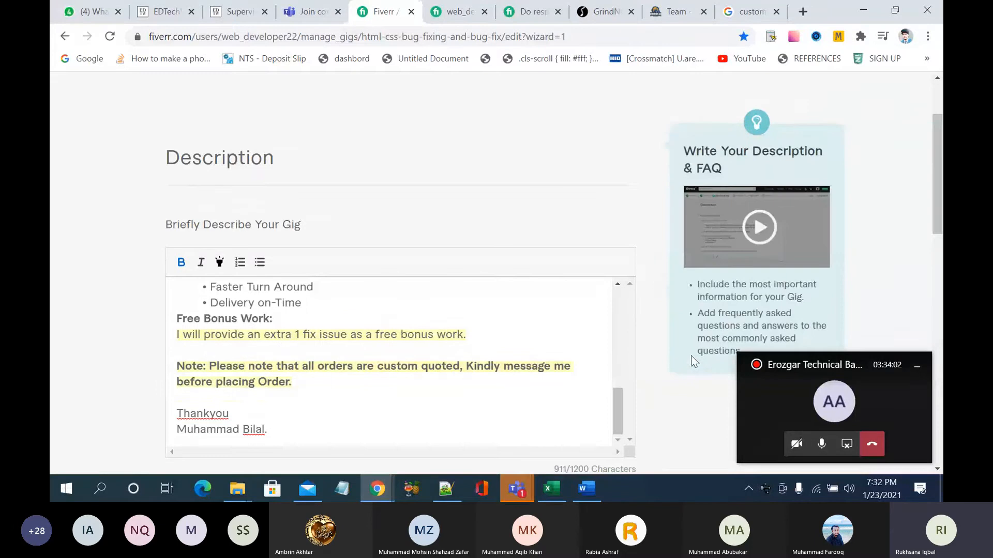
{"action": "scroll", "coordinate": [694, 361], "scroll_direction": "down", "scroll_amount": 6}
{"action": "scroll", "coordinate": [694, 362], "scroll_direction": "down", "scroll_amount": 2}
{"action": "mouse_move", "coordinate": [314, 209]}
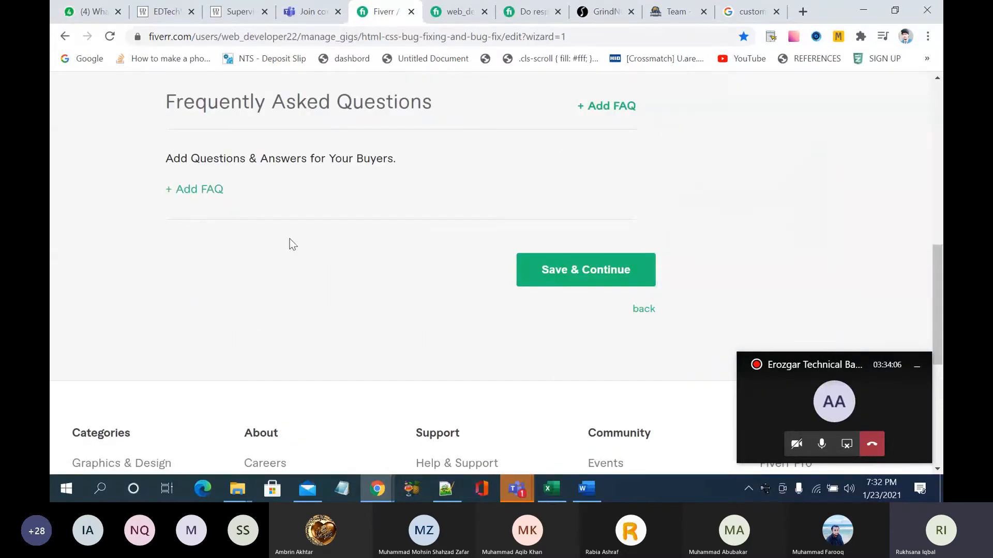
{"action": "left_click", "coordinate": [207, 190]}
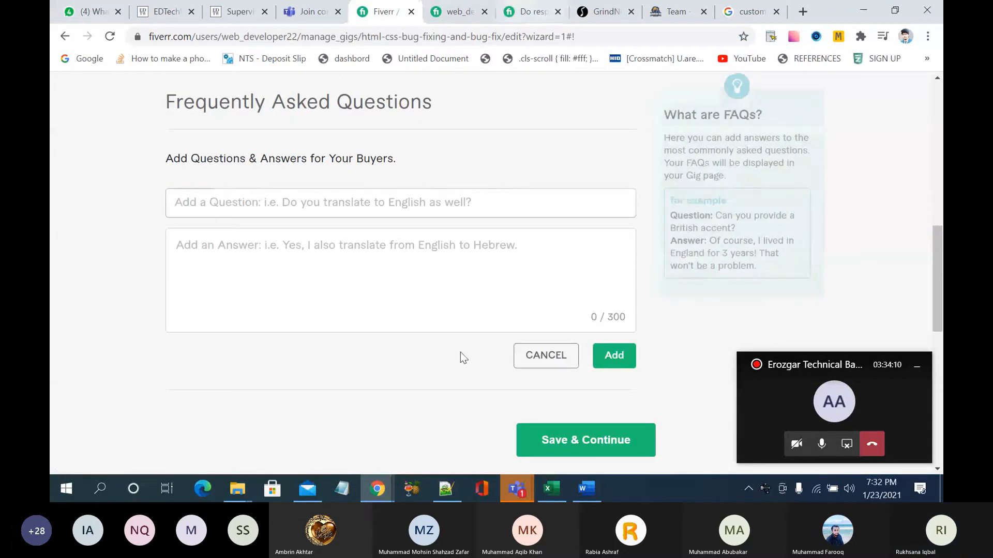
Step: Look through the competitor's "Do web development" gig for an FAQ section to use as a reference
{"action": "mouse_move", "coordinate": [380, 483]}
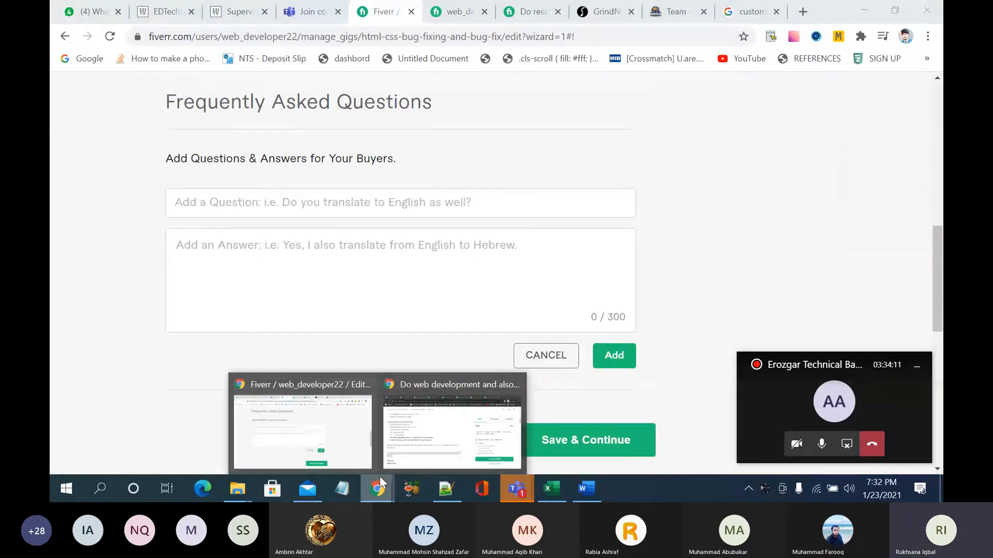
{"action": "left_click", "coordinate": [433, 425]}
{"action": "scroll", "coordinate": [415, 349], "scroll_direction": "down", "scroll_amount": 20}
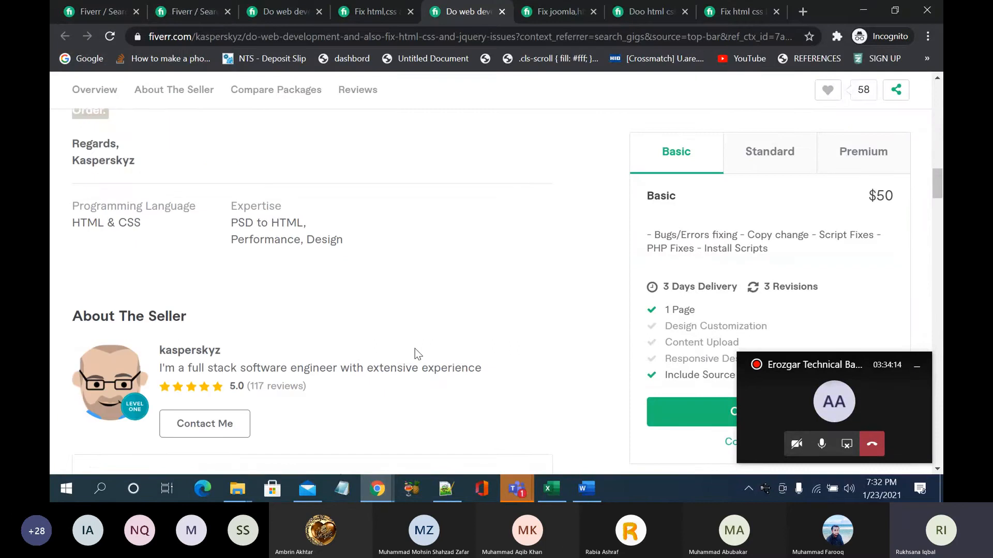
{"action": "scroll", "coordinate": [415, 349], "scroll_direction": "down", "scroll_amount": 15}
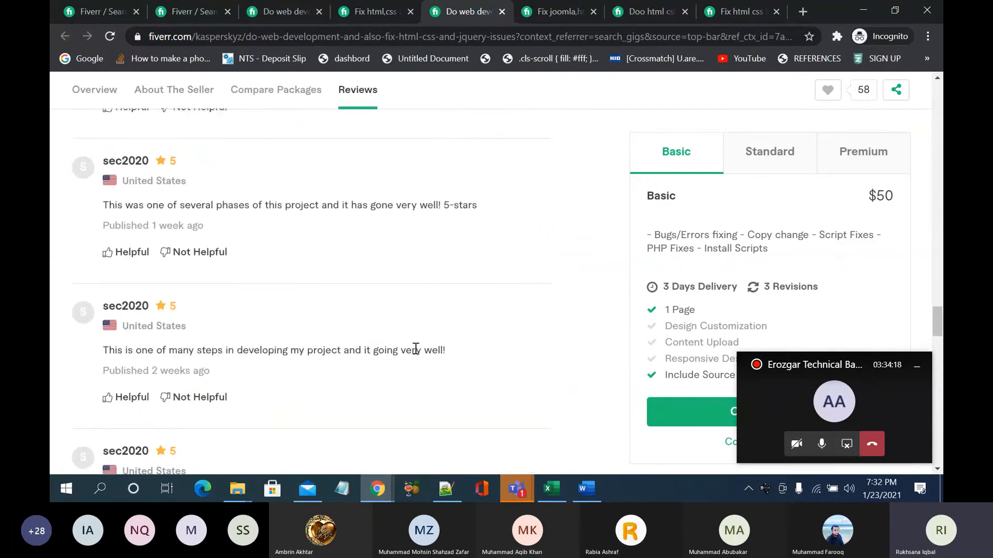
{"action": "scroll", "coordinate": [416, 349], "scroll_direction": "up", "scroll_amount": 10}
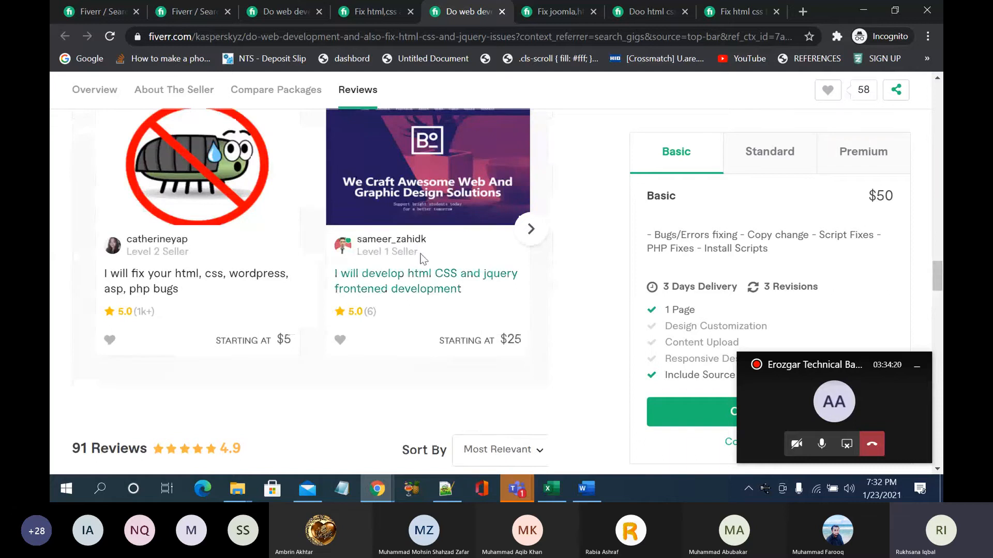
Step: In the competitor's HTML/CSS fixing gig, show the FAQ answer to "Do you have experience in creating fancy transition affects?"
{"action": "left_click", "coordinate": [375, 12]}
{"action": "scroll", "coordinate": [406, 274], "scroll_direction": "down", "scroll_amount": 10}
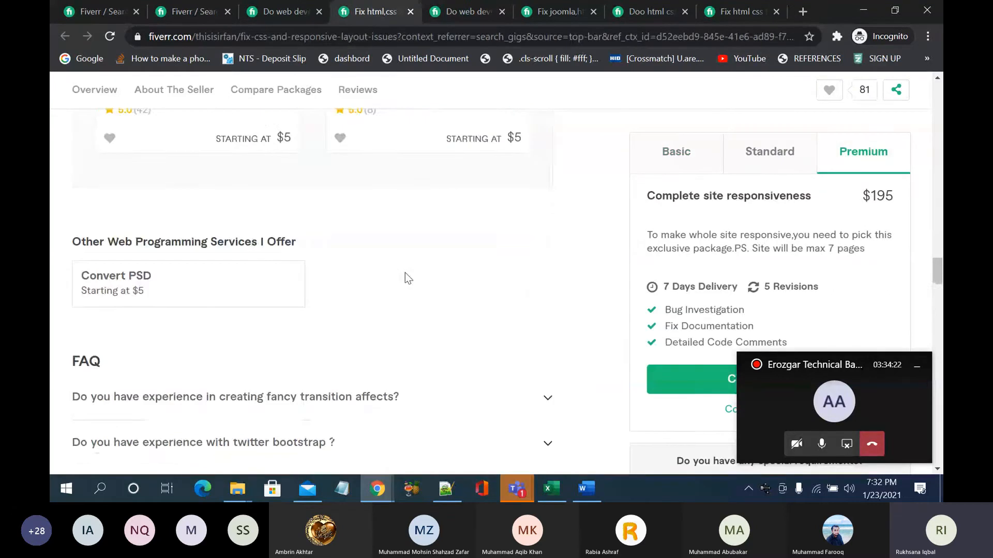
{"action": "scroll", "coordinate": [405, 277], "scroll_direction": "up", "scroll_amount": 4}
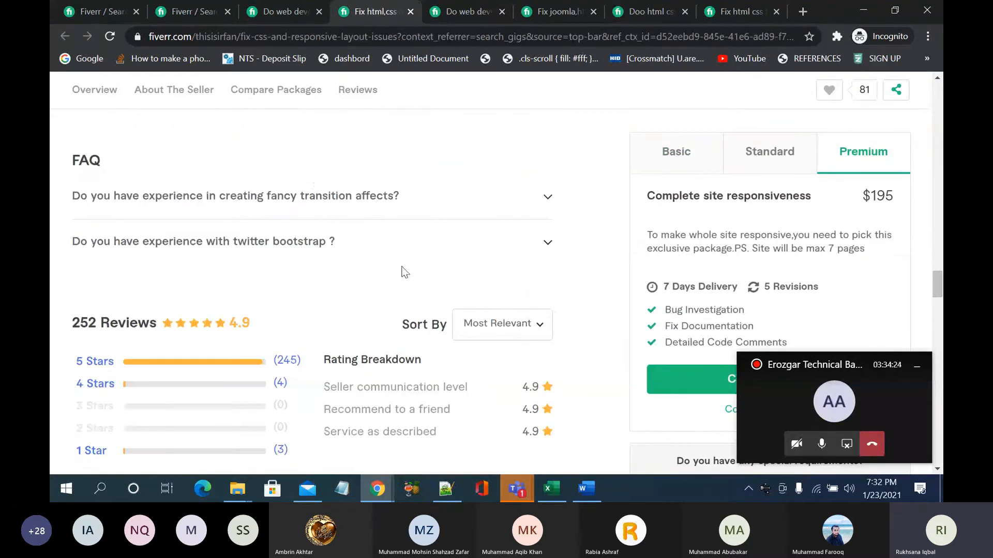
{"action": "left_click", "coordinate": [316, 199]}
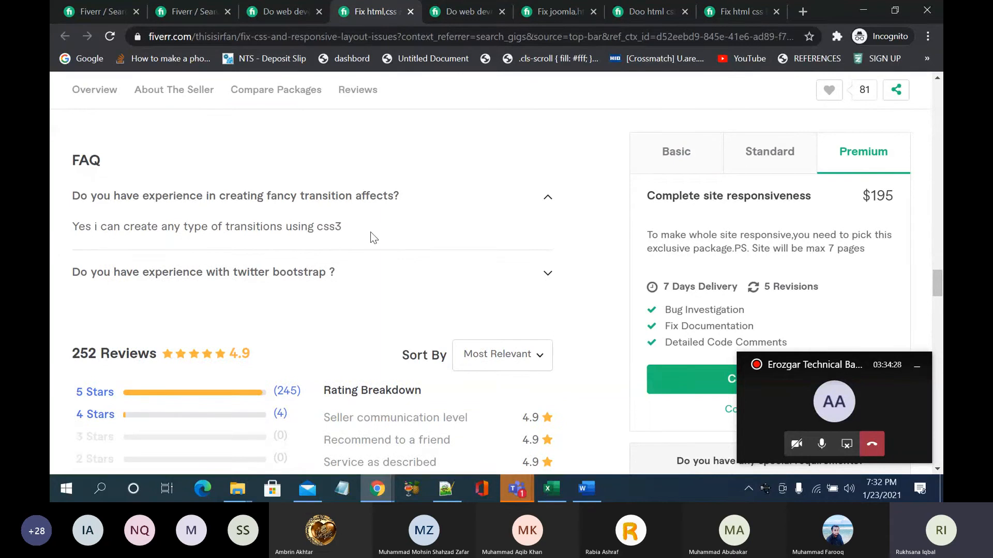
Step: Show the competitor's FAQ answer about Twitter Bootstrap experience, and check both "Do web development" gigs for an FAQ section
{"action": "left_click", "coordinate": [367, 269]}
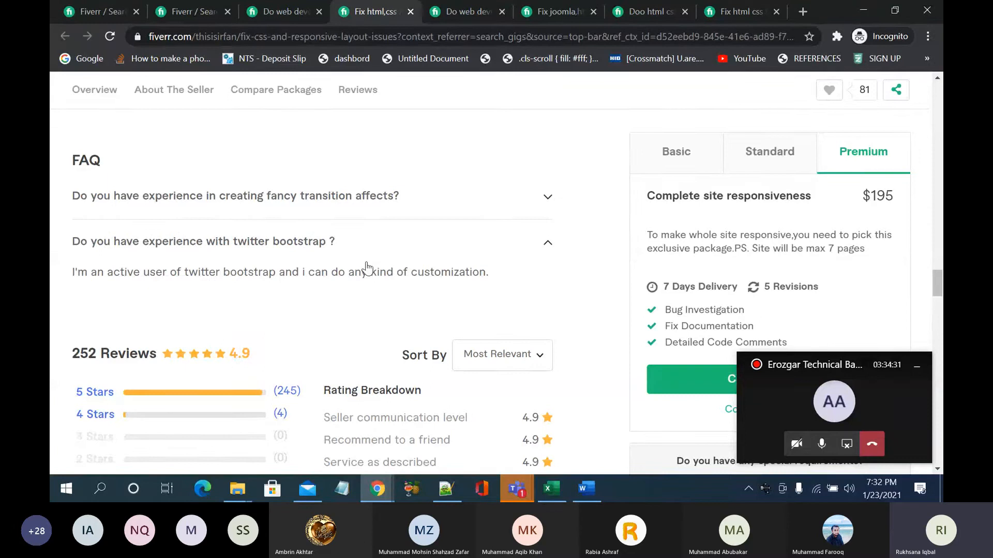
{"action": "left_click", "coordinate": [283, 12]}
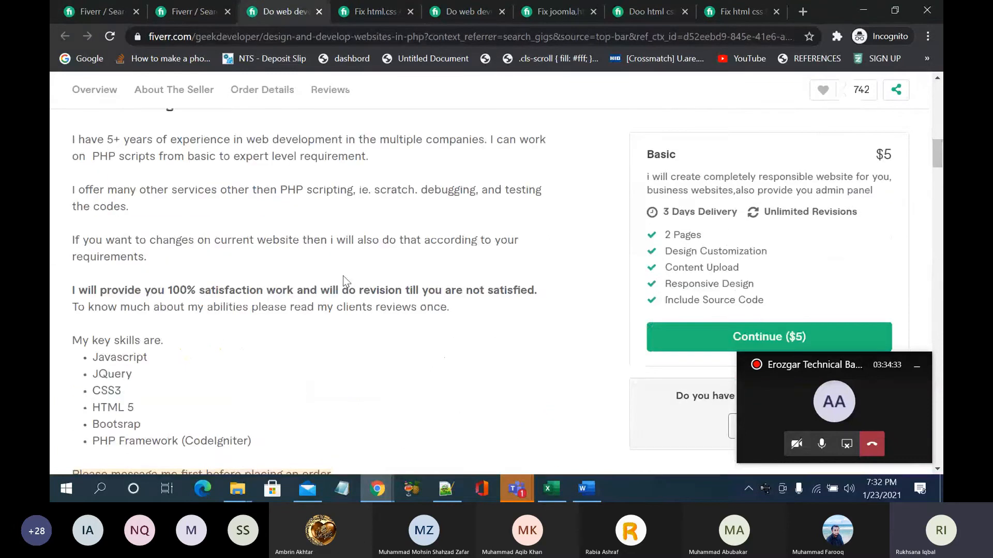
{"action": "scroll", "coordinate": [343, 275], "scroll_direction": "down", "scroll_amount": 10}
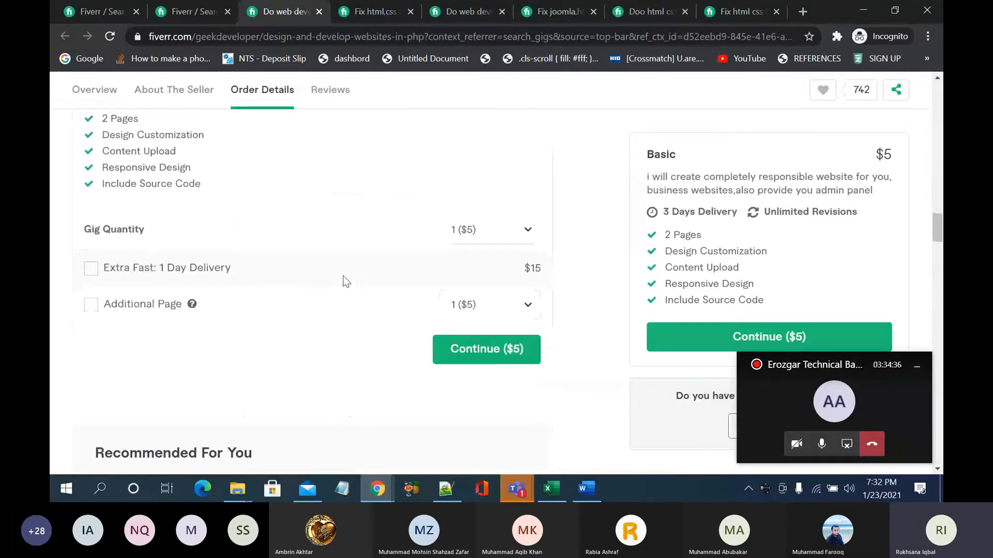
{"action": "scroll", "coordinate": [343, 276], "scroll_direction": "down", "scroll_amount": 10}
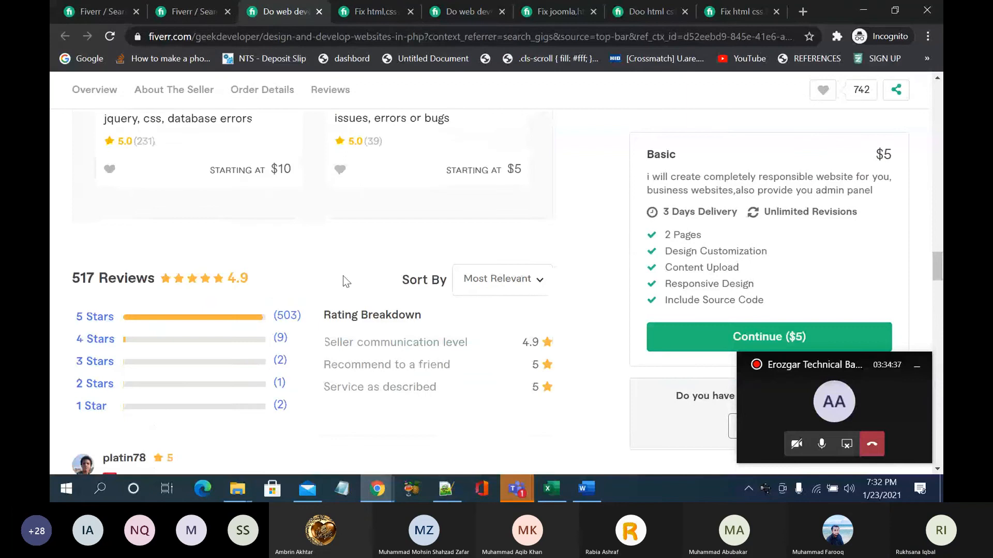
{"action": "scroll", "coordinate": [343, 282], "scroll_direction": "down", "scroll_amount": 15}
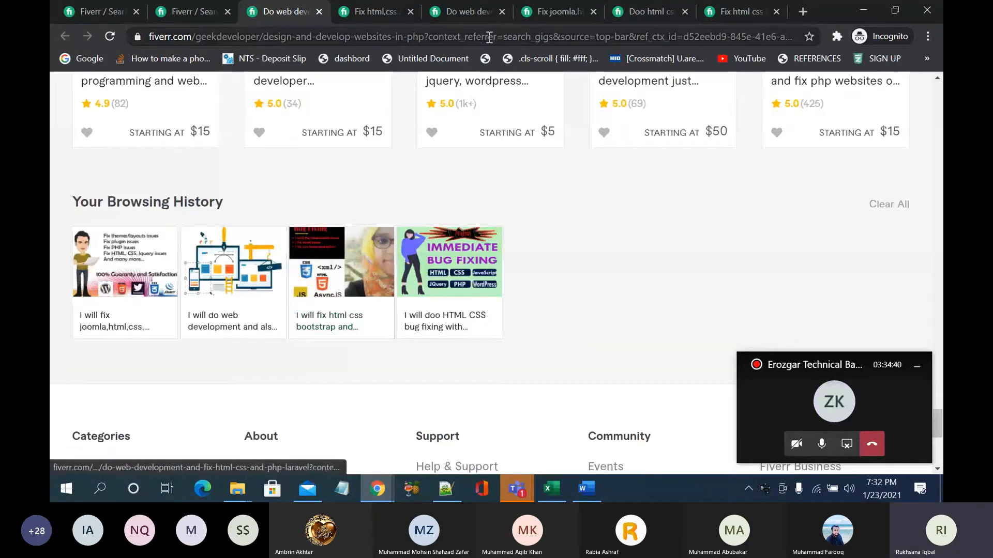
{"action": "left_click", "coordinate": [468, 12]}
{"action": "scroll", "coordinate": [353, 333], "scroll_direction": "down", "scroll_amount": 5}
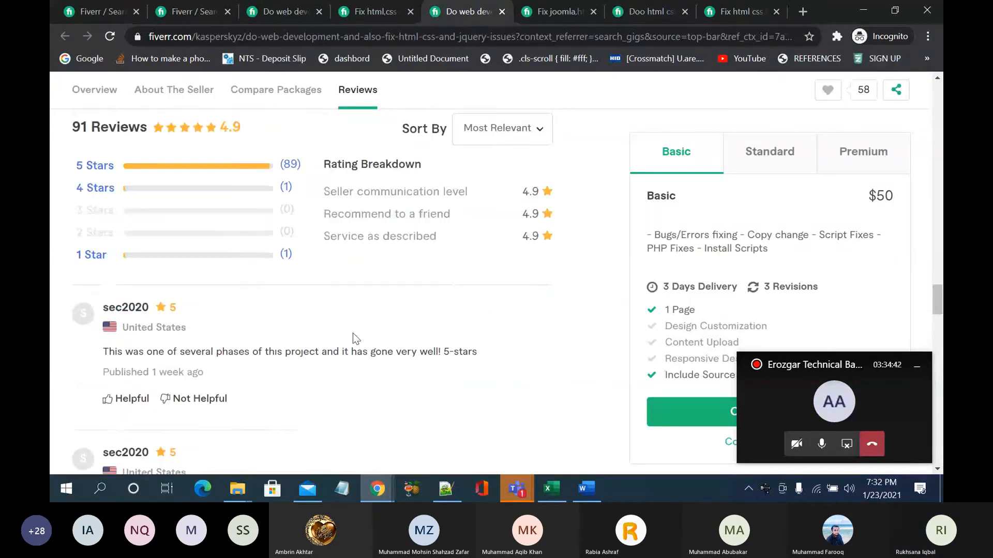
{"action": "scroll", "coordinate": [352, 334], "scroll_direction": "down", "scroll_amount": 10}
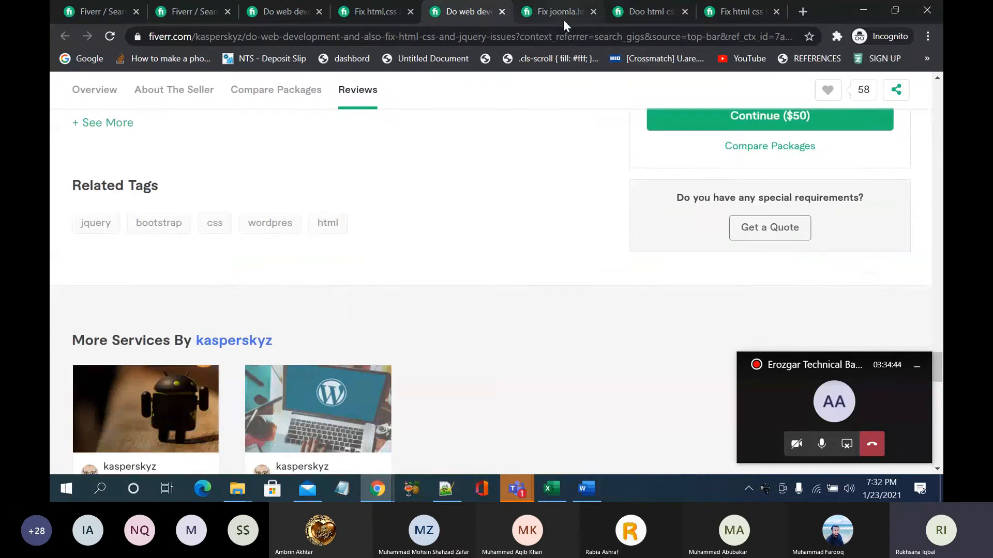
Step: Look through the competitors' Joomla fixing gig and "Doo html css" bug fixing gig for an FAQ section
{"action": "left_click", "coordinate": [561, 13]}
{"action": "scroll", "coordinate": [404, 365], "scroll_direction": "down", "scroll_amount": 8}
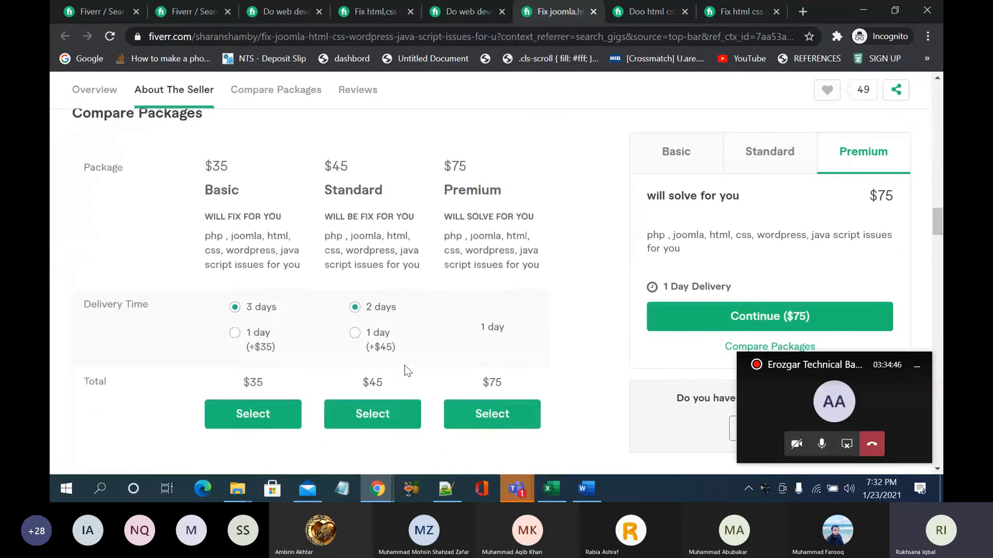
{"action": "scroll", "coordinate": [404, 365], "scroll_direction": "down", "scroll_amount": 6}
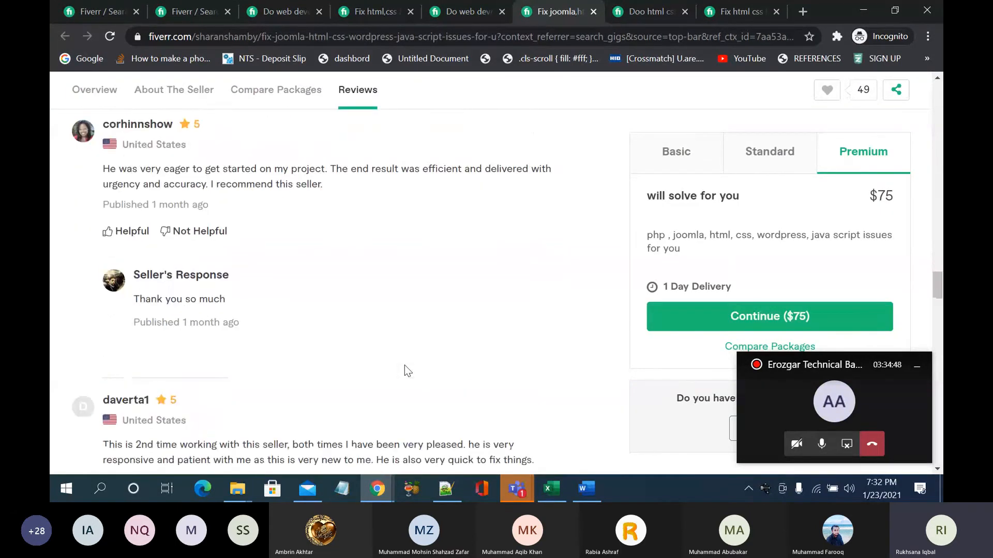
{"action": "scroll", "coordinate": [404, 365], "scroll_direction": "down", "scroll_amount": 10}
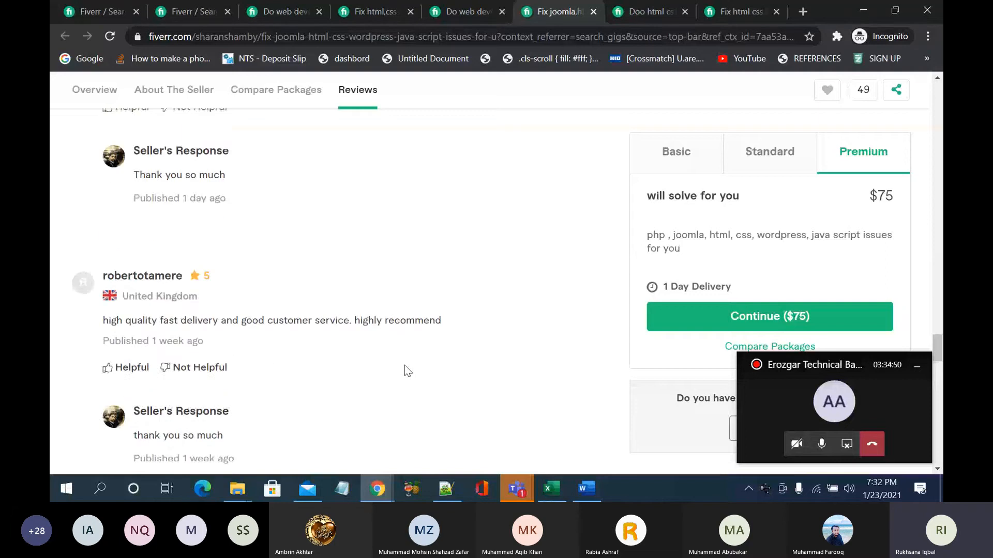
{"action": "scroll", "coordinate": [404, 365], "scroll_direction": "down", "scroll_amount": 8}
{"action": "left_click", "coordinate": [647, 13]}
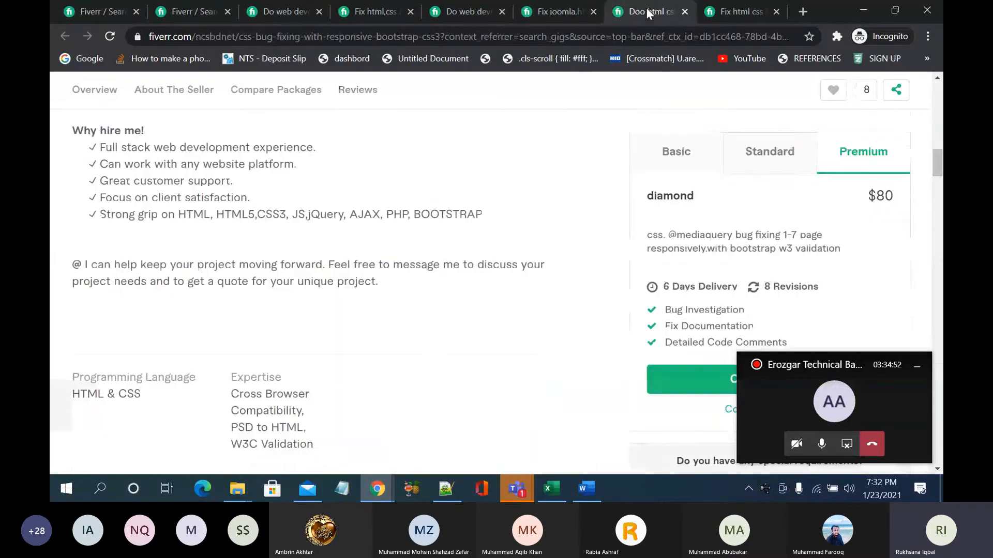
{"action": "scroll", "coordinate": [460, 308], "scroll_direction": "down", "scroll_amount": 6}
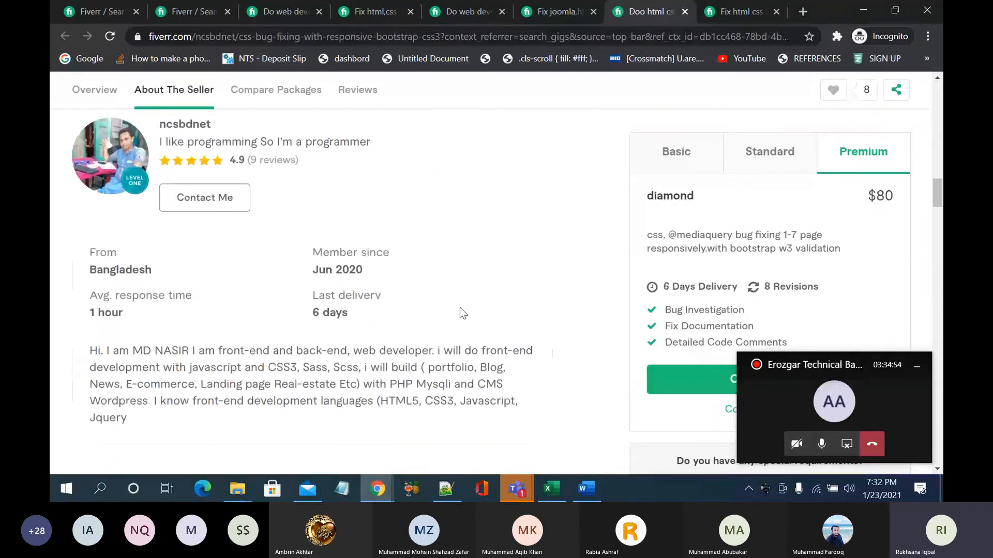
{"action": "scroll", "coordinate": [461, 308], "scroll_direction": "down", "scroll_amount": 8}
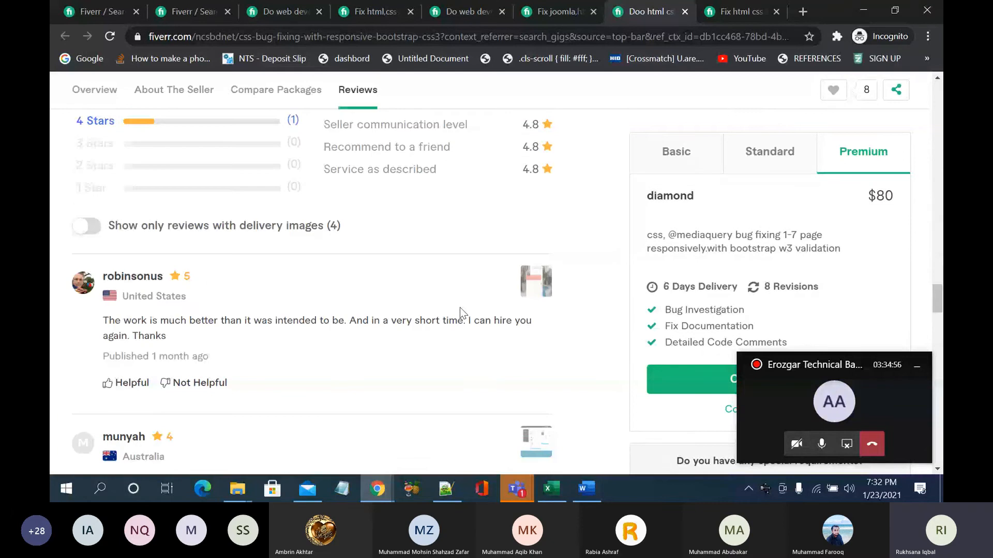
{"action": "scroll", "coordinate": [460, 307], "scroll_direction": "down", "scroll_amount": 5}
Step: In the competitor's HTML CSS website bugs gig, show the FAQ answer to "Before placing an order contact you is necessary?" and review the other questions
{"action": "left_click", "coordinate": [731, 9]}
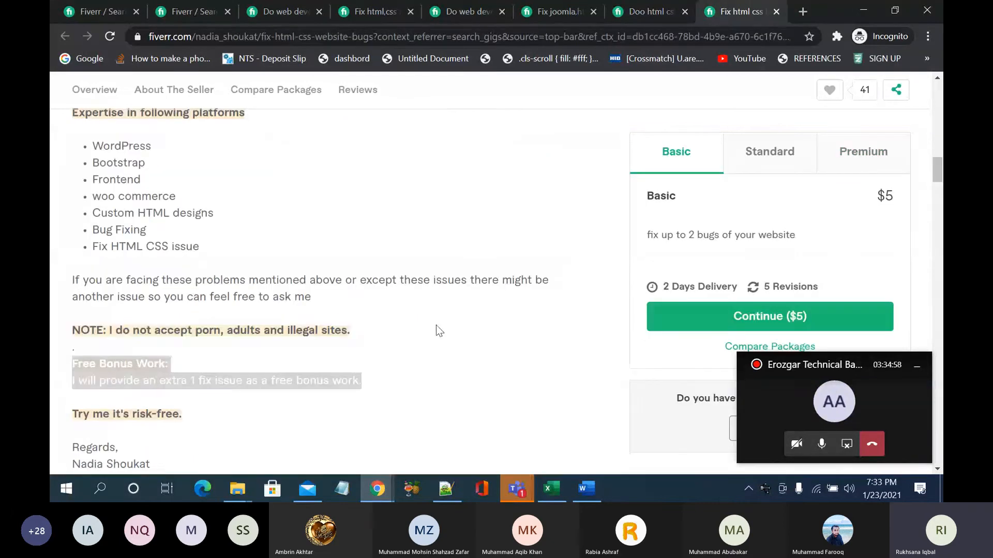
{"action": "scroll", "coordinate": [436, 326], "scroll_direction": "down", "scroll_amount": 8}
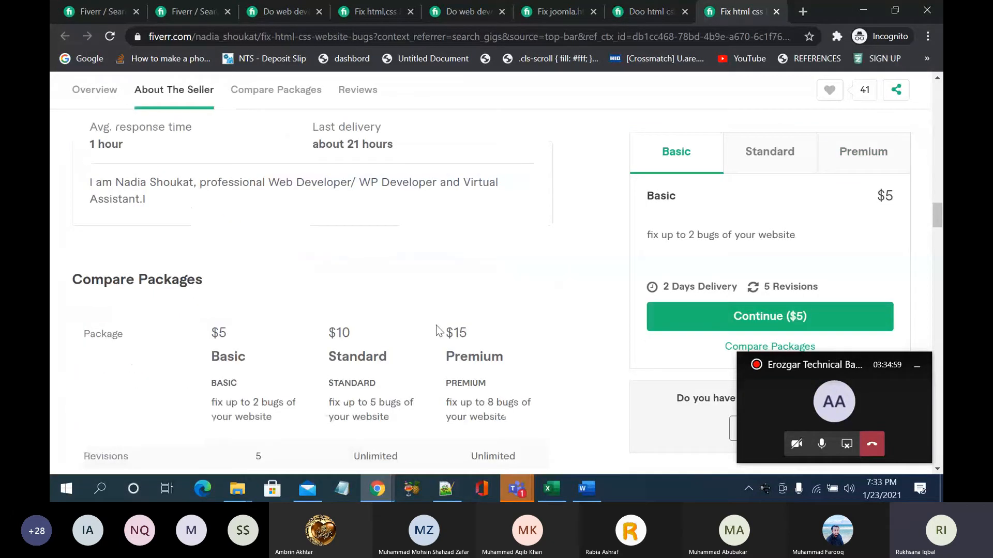
{"action": "scroll", "coordinate": [437, 330], "scroll_direction": "down", "scroll_amount": 6}
{"action": "scroll", "coordinate": [438, 330], "scroll_direction": "down", "scroll_amount": 3}
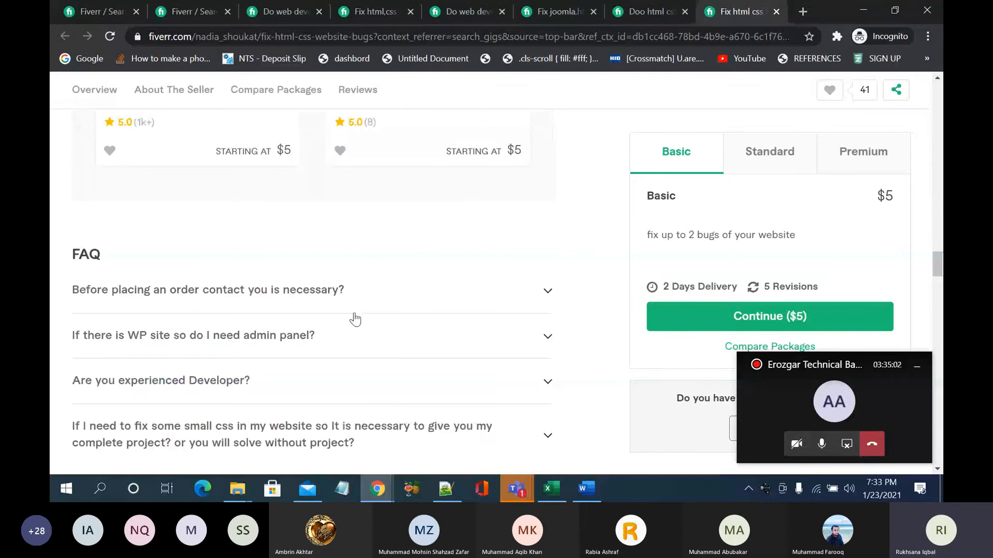
{"action": "left_click", "coordinate": [341, 312]}
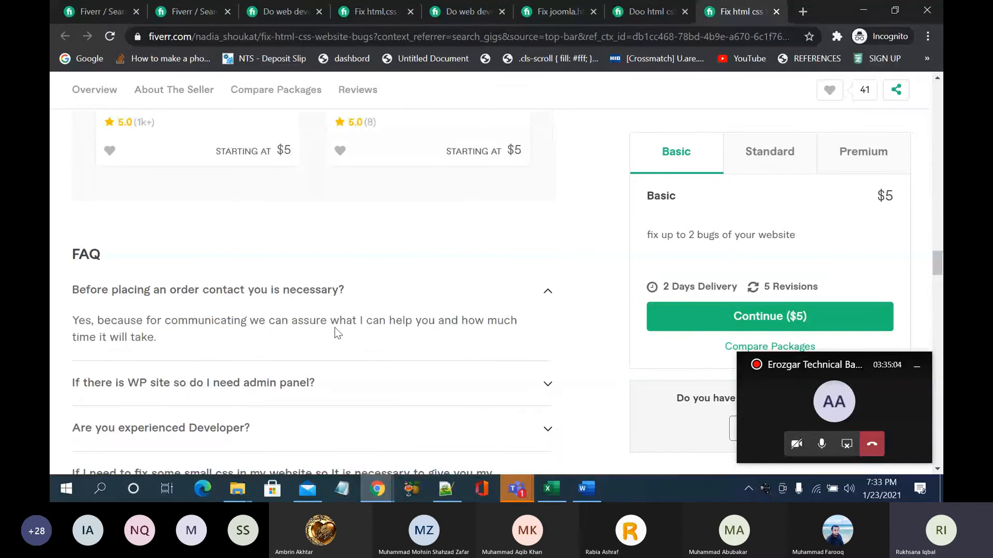
{"action": "scroll", "coordinate": [329, 333], "scroll_direction": "down", "scroll_amount": 1}
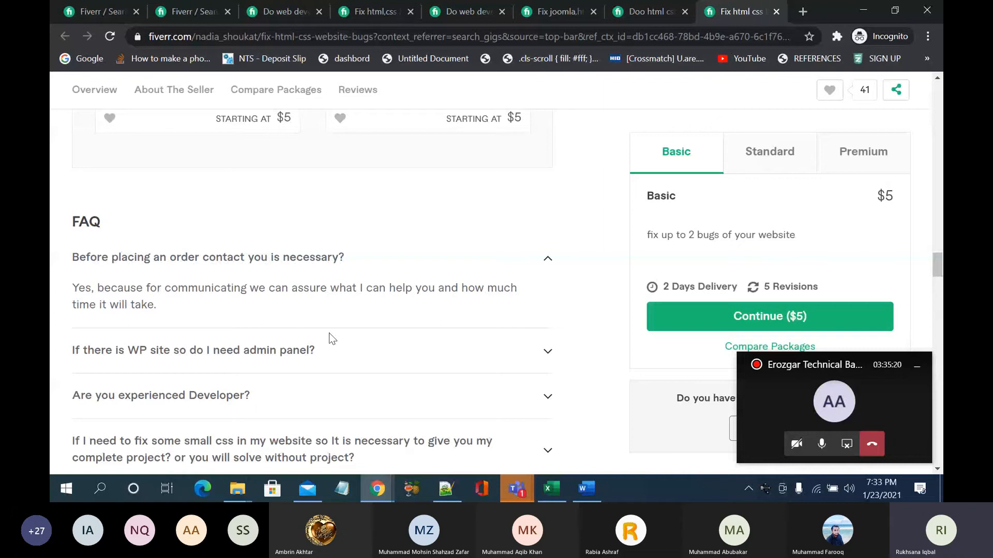
{"action": "triple_click", "coordinate": [73, 262]}
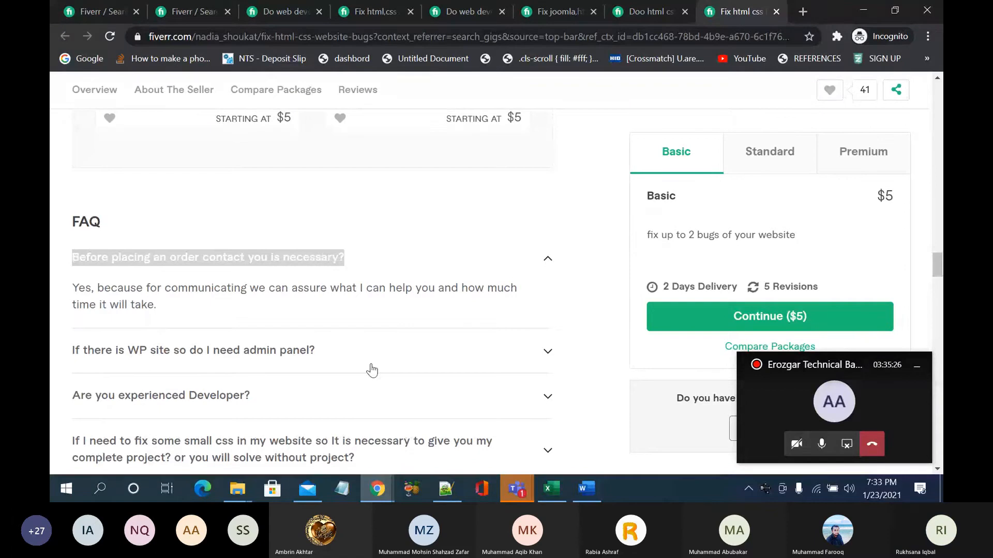
{"action": "scroll", "coordinate": [371, 368], "scroll_direction": "down", "scroll_amount": 1}
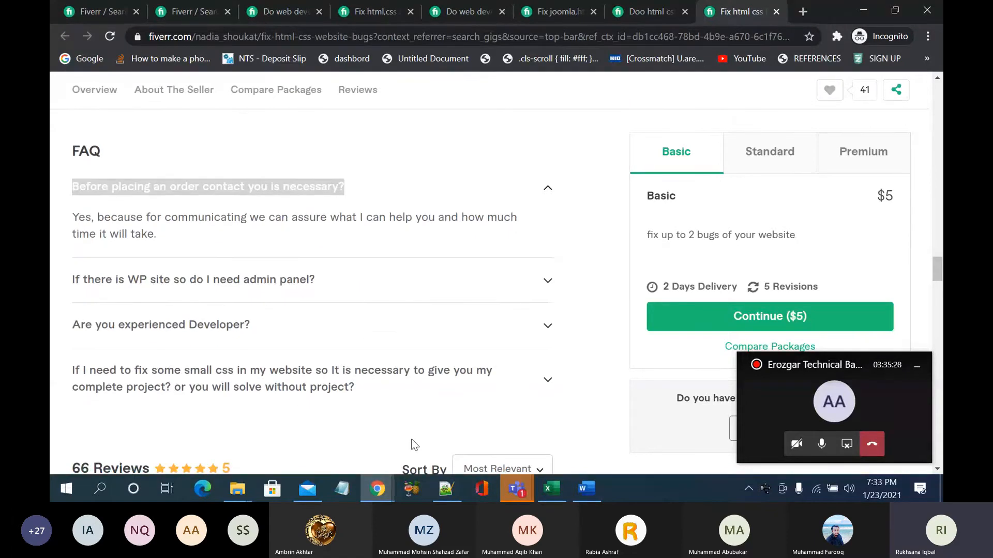
Step: Return to the gig being edited and enter "What you need to Proceed?" as the new FAQ question
{"action": "left_click", "coordinate": [378, 489]}
{"action": "left_click", "coordinate": [346, 430]}
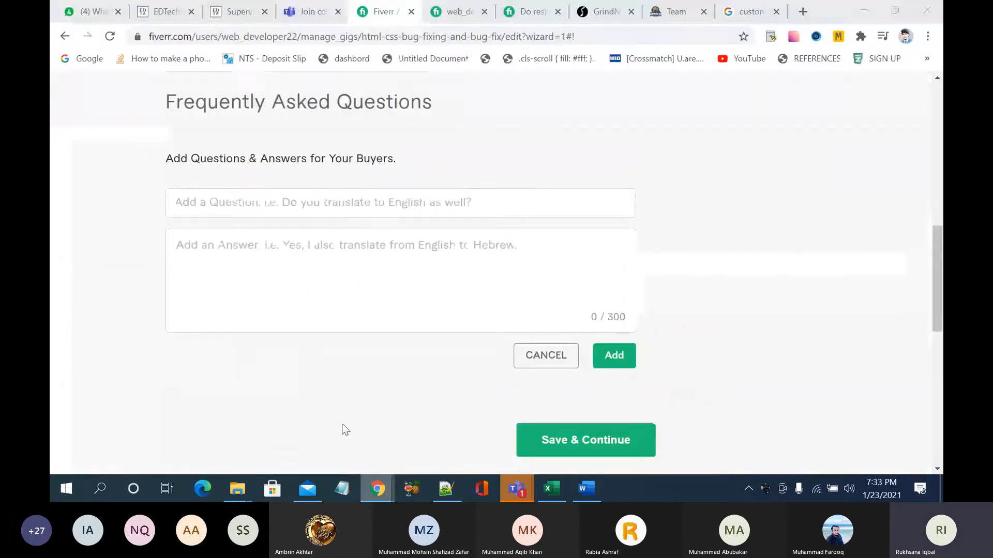
{"action": "left_click", "coordinate": [349, 201]}
{"action": "type", "text": "What "}
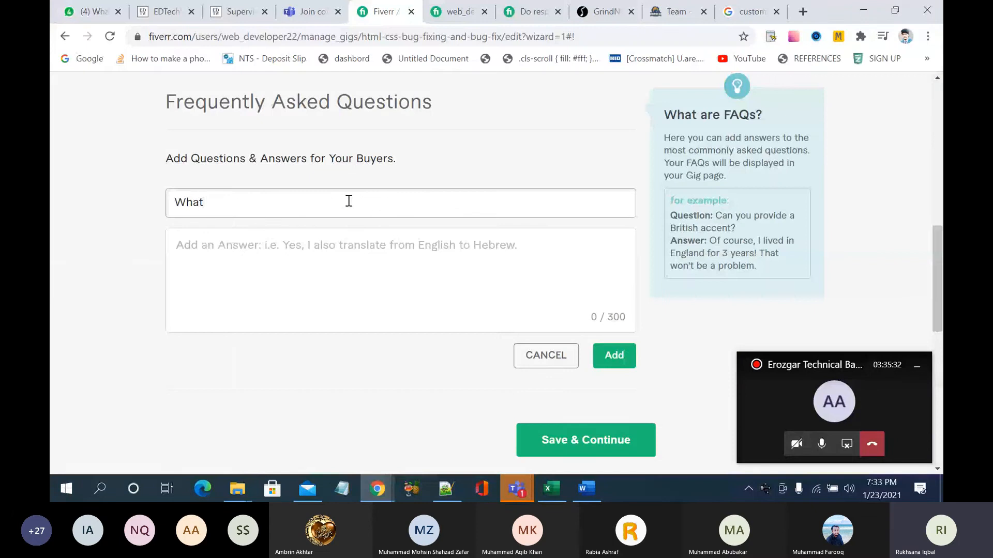
{"action": "type", "text": "you need to"}
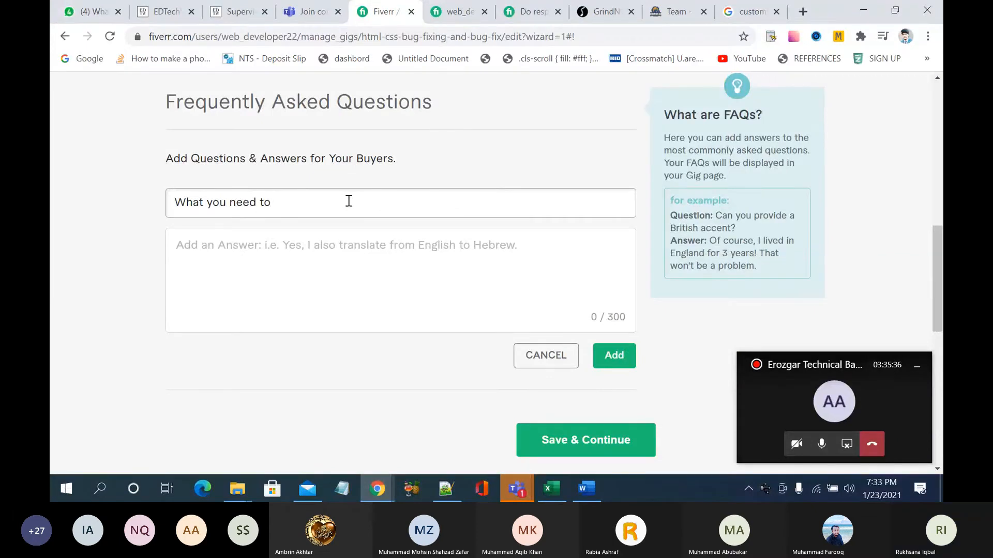
{"action": "type", "text": " prod"}
{"action": "key", "text": "BackSpace"}
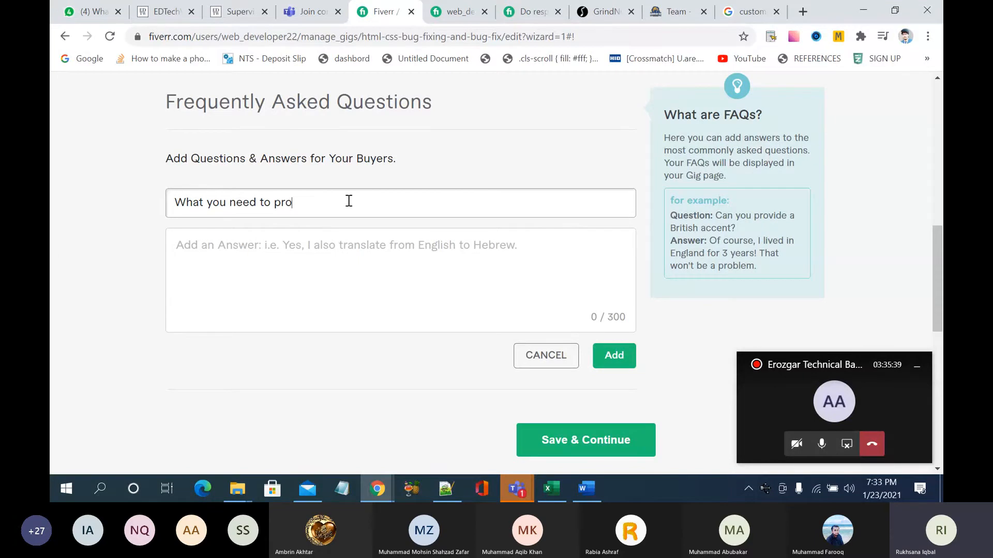
{"action": "type", "text": "ceed forward"}
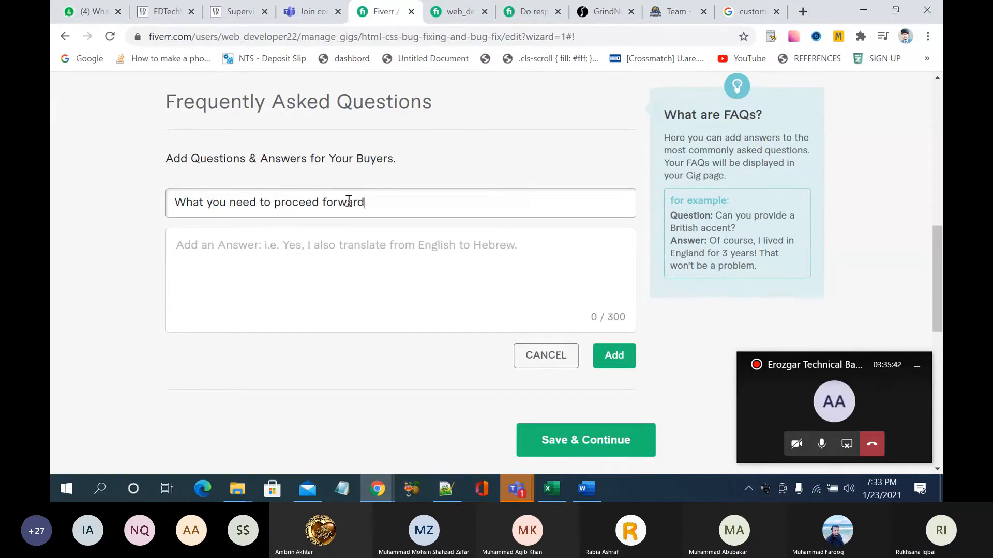
{"action": "key", "text": "BackSpace"}
{"action": "key", "text": "BackSpace"}
{"action": "key", "text": "BackSpace"}
{"action": "key", "text": "BackSpace"}
{"action": "key", "text": "BackSpace"}
{"action": "key", "text": "BackSpace"}
{"action": "key", "text": "BackSpace"}
{"action": "key", "text": "BackSpace"}
{"action": "key", "text": "BackSpace"}
{"action": "type", "text": "d"}
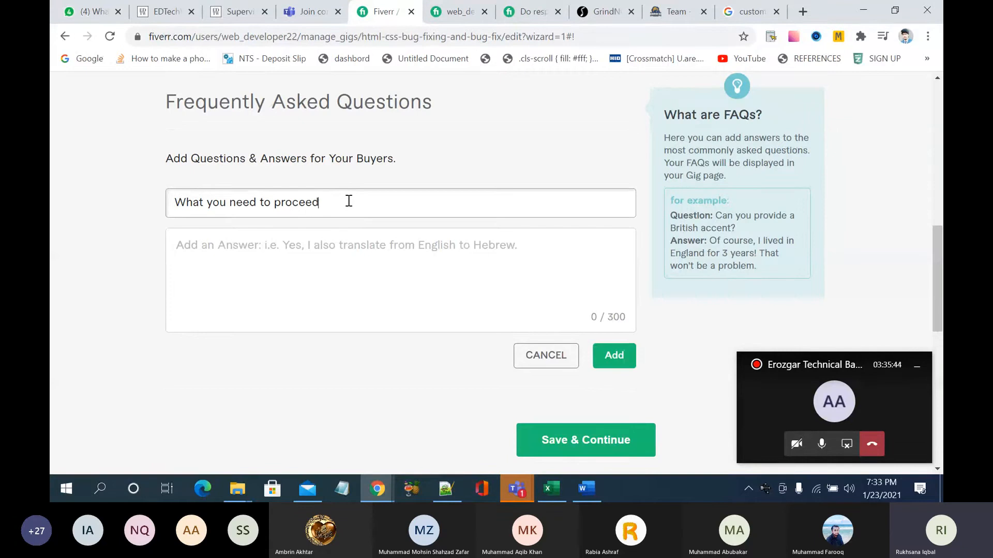
{"action": "key", "text": "Left"}
{"action": "key", "text": "Left"}
{"action": "key", "text": "Left"}
{"action": "key", "text": "Left"}
{"action": "key", "text": "Left"}
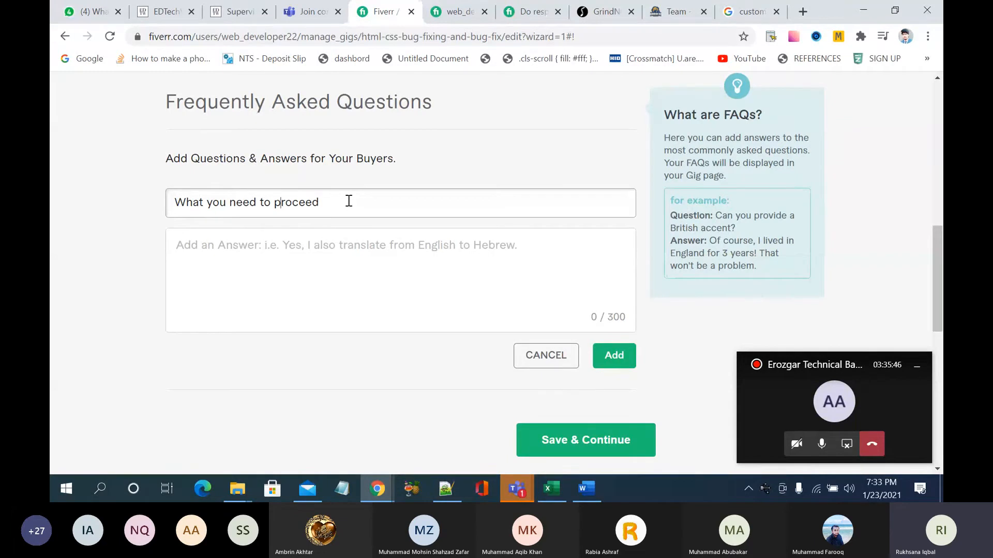
{"action": "key", "text": "BackSpace"}
{"action": "type", "text": "P"}
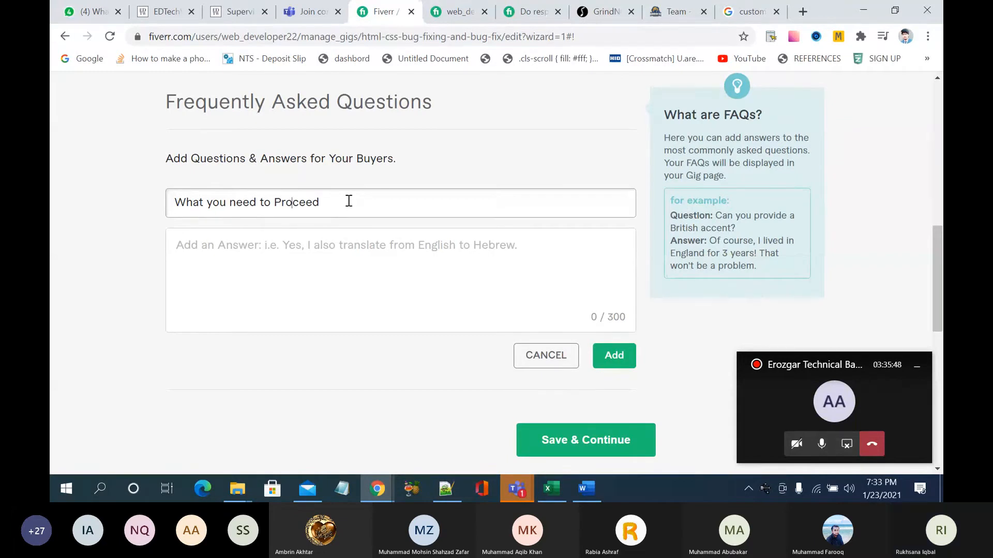
{"action": "key", "text": "Right"}
{"action": "key", "text": "Right"}
{"action": "key", "text": "Right"}
{"action": "key", "text": "Right"}
{"action": "key", "text": "Right"}
{"action": "key", "text": "Right"}
{"action": "type", "text": "?"}
Step: Begin the FAQ answer with "i just need the url of your website and"
{"action": "left_click", "coordinate": [451, 272]}
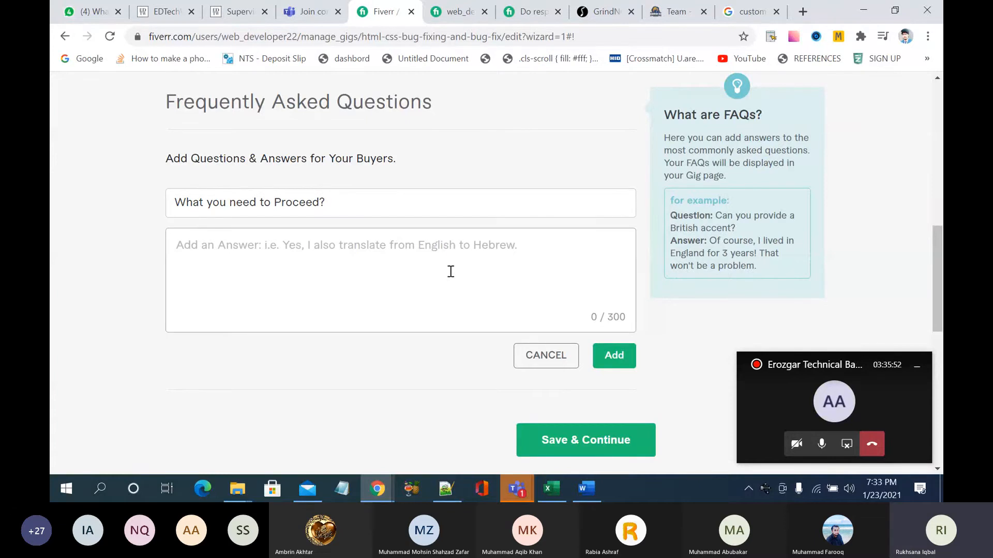
{"action": "type", "text": "i just need the f"}
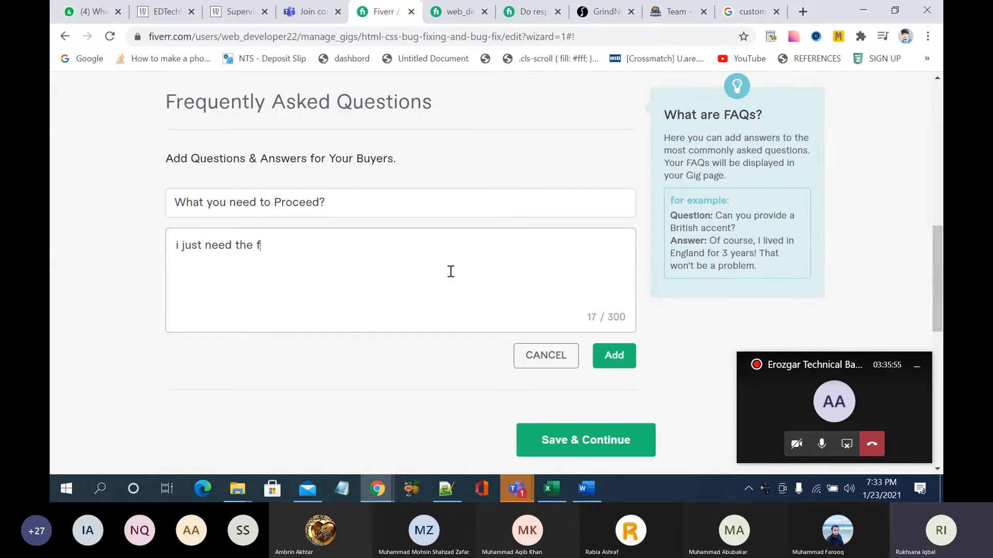
{"action": "key", "text": "BackSpace"}
{"action": "type", "text": "url of your webs"}
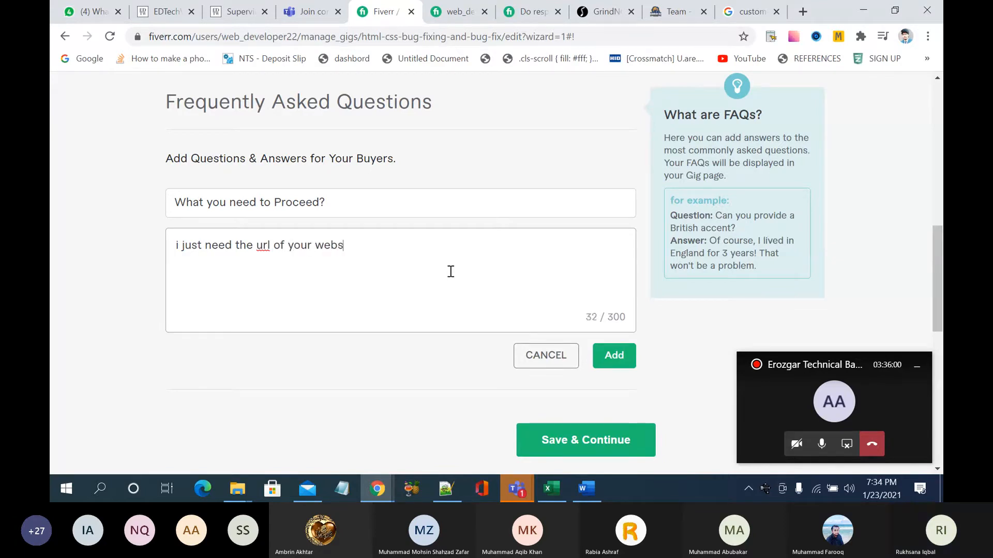
{"action": "type", "text": "ite and "}
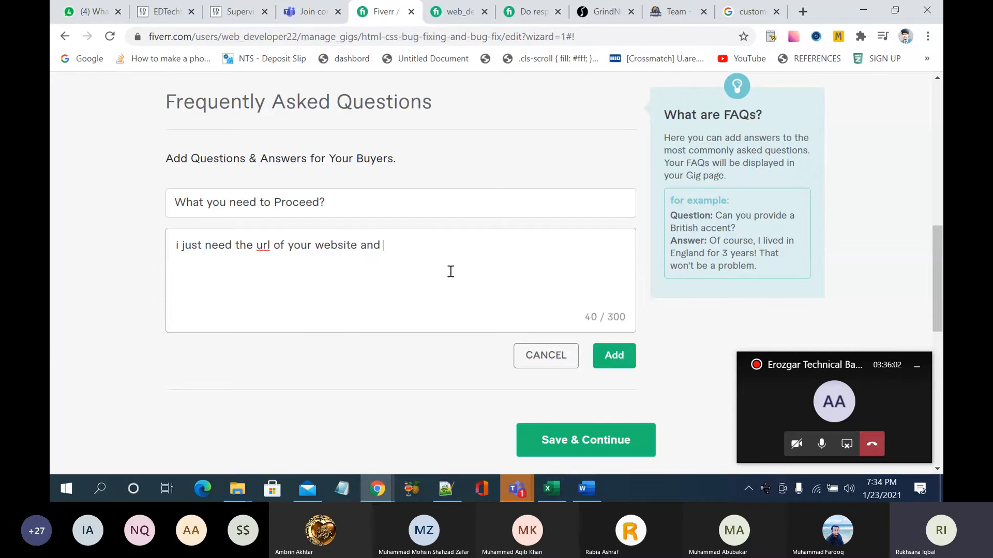
Step: Continue the FAQ answer with "a documentation file", correcting the spelling of "documentation"
{"action": "type", "text": "a d"}
{"action": "key", "text": "BackSpace"}
{"action": "type", "text": "d"}
{"action": "key", "text": "BackSpace"}
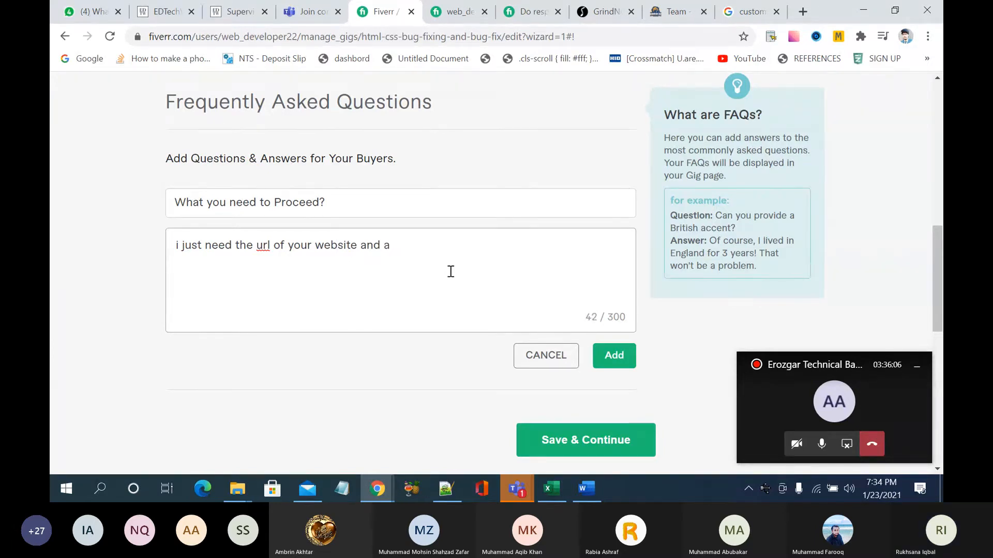
{"action": "type", "text": "do"}
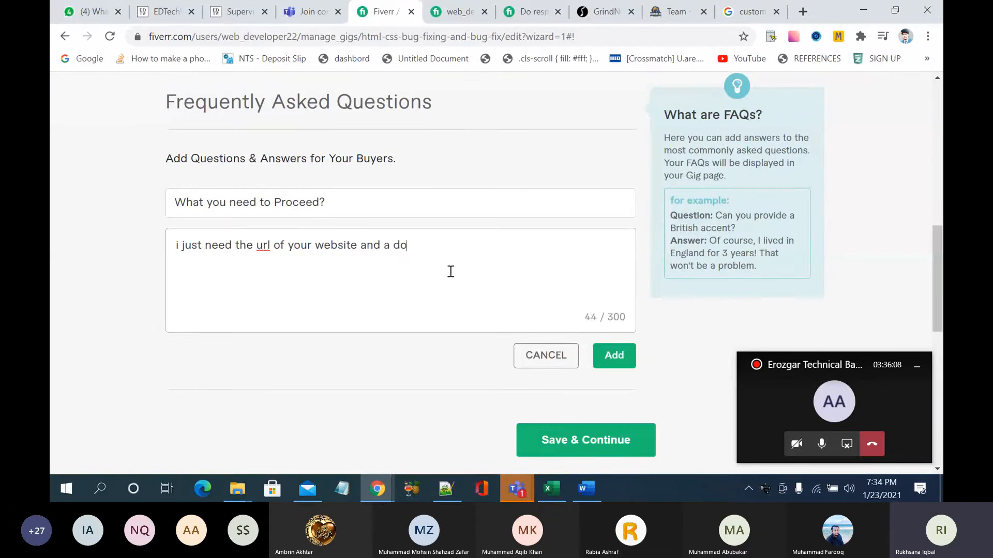
{"action": "type", "text": "cumention file"}
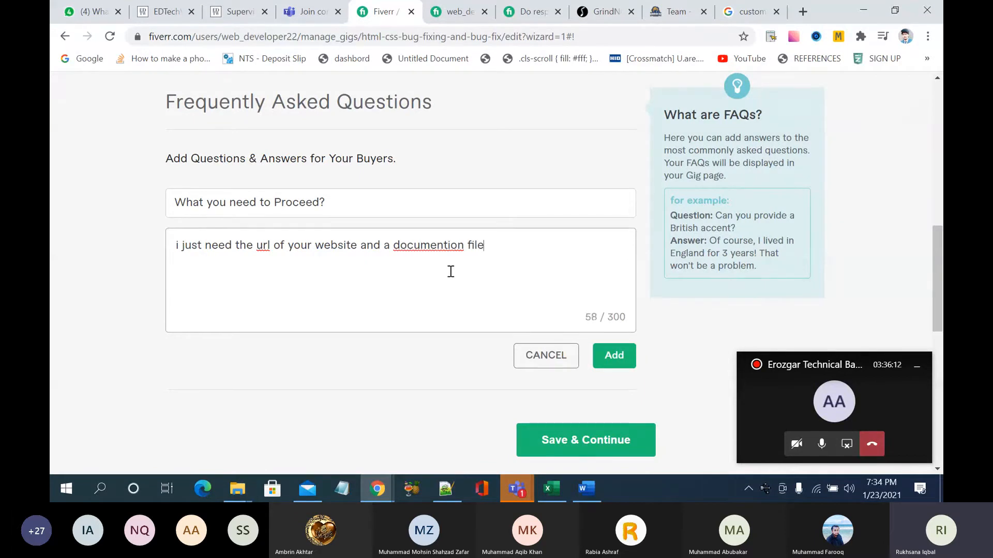
{"action": "key", "text": "Left"}
{"action": "key", "text": "Left"}
{"action": "key", "text": "Left"}
{"action": "key", "text": "Left"}
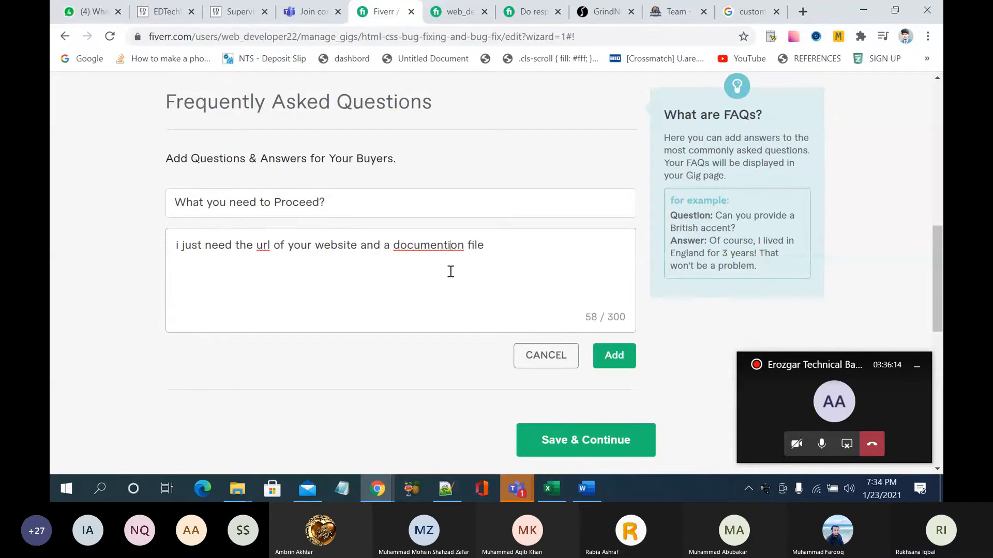
{"action": "type", "text": "at"}
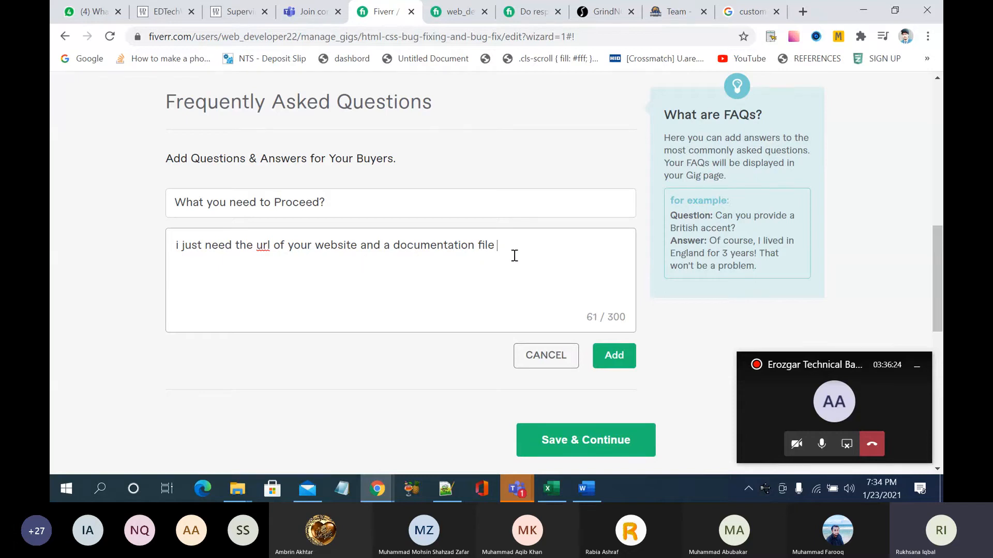
Step: Extend the FAQ answer with the word "about" after "documentation file"
{"action": "type", "text": "t"}
{"action": "type", "text": "hats"}
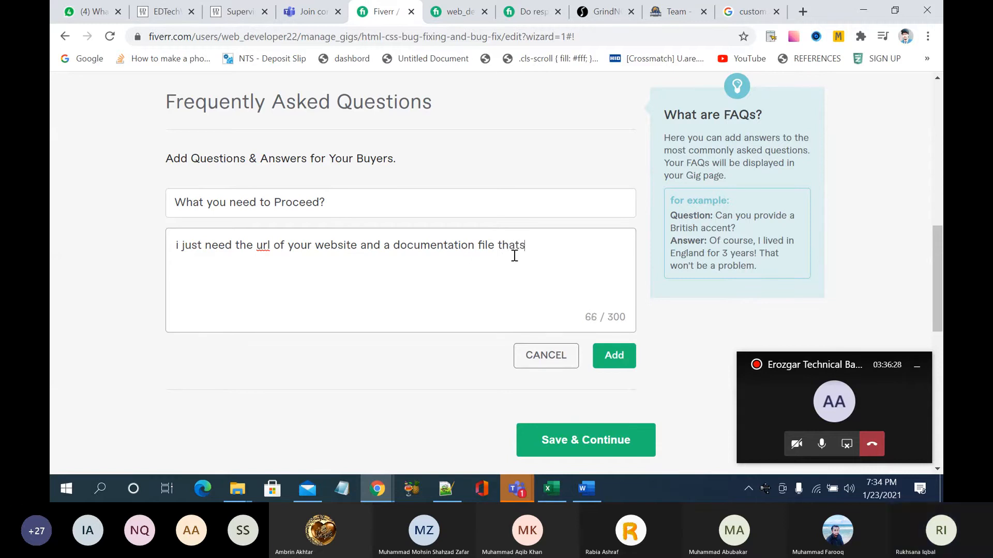
{"action": "type", "text": " ex"}
{"action": "key", "text": "BackSpace"}
{"action": "key", "text": "BackSpace"}
{"action": "key", "text": "BackSpace"}
{"action": "key", "text": "BackSpace"}
{"action": "key", "text": "BackSpace"}
{"action": "key", "text": "BackSpace"}
{"action": "key", "text": "BackSpace"}
{"action": "key", "text": "BackSpace"}
{"action": "type", "text": "about "}
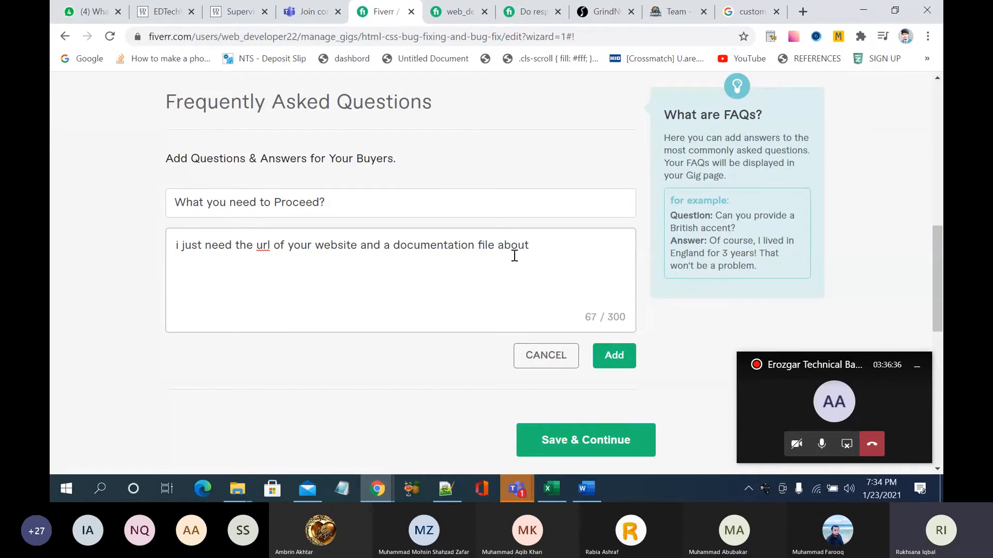
{"action": "type", "text": "your bugs"}
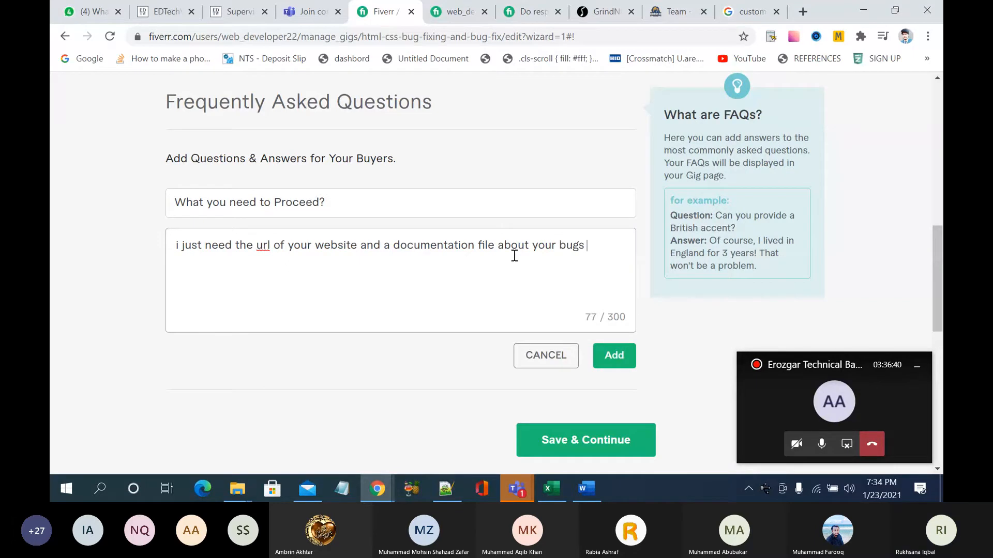
{"action": "key", "text": "BackSpace"}
{"action": "key", "text": "BackSpace"}
{"action": "key", "text": "BackSpace"}
{"action": "key", "text": "BackSpace"}
{"action": "key", "text": "BackSpace"}
{"action": "type", "text": "i"}
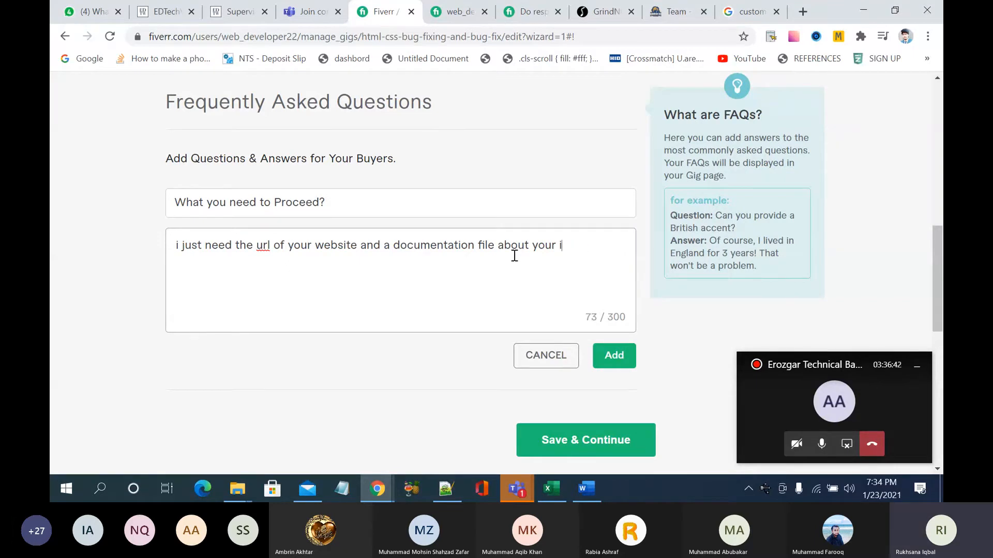
{"action": "key", "text": "BackSpace"}
{"action": "key", "text": "BackSpace"}
{"action": "key", "text": "BackSpace"}
{"action": "key", "text": "BackSpace"}
{"action": "key", "text": "BackSpace"}
{"action": "key", "text": "BackSpace"}
Step: Complete the answer with "issues or bugs in your website." and add the question and answer to the gig's FAQ
{"action": "type", "text": "issues or "}
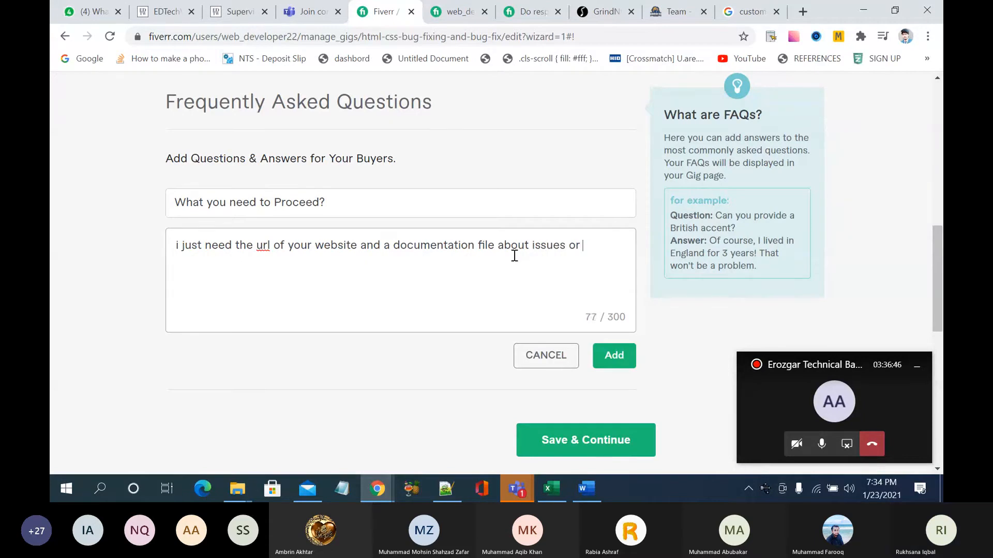
{"action": "type", "text": "bugs in "}
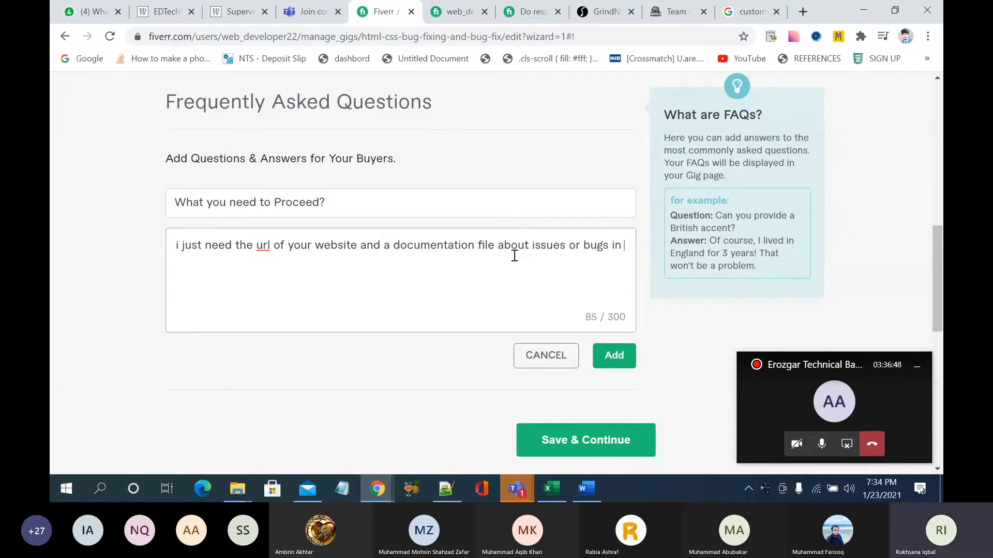
{"action": "type", "text": "your website"}
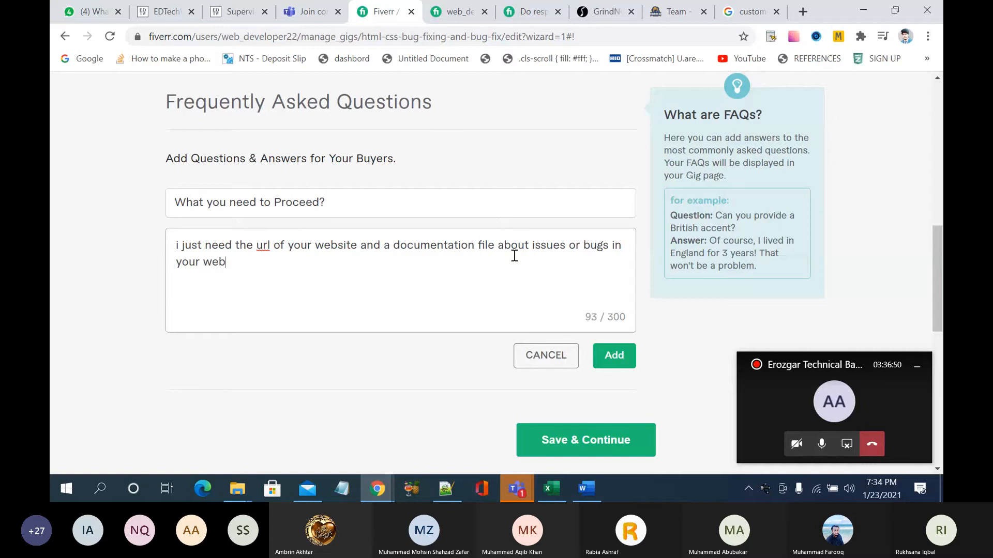
{"action": "key", "text": "BackSpace"}
{"action": "key", "text": "BackSpace"}
{"action": "key", "text": "BackSpace"}
{"action": "type", "text": "o"}
{"action": "key", "text": "BackSpace"}
{"action": "type", "text": "ite."}
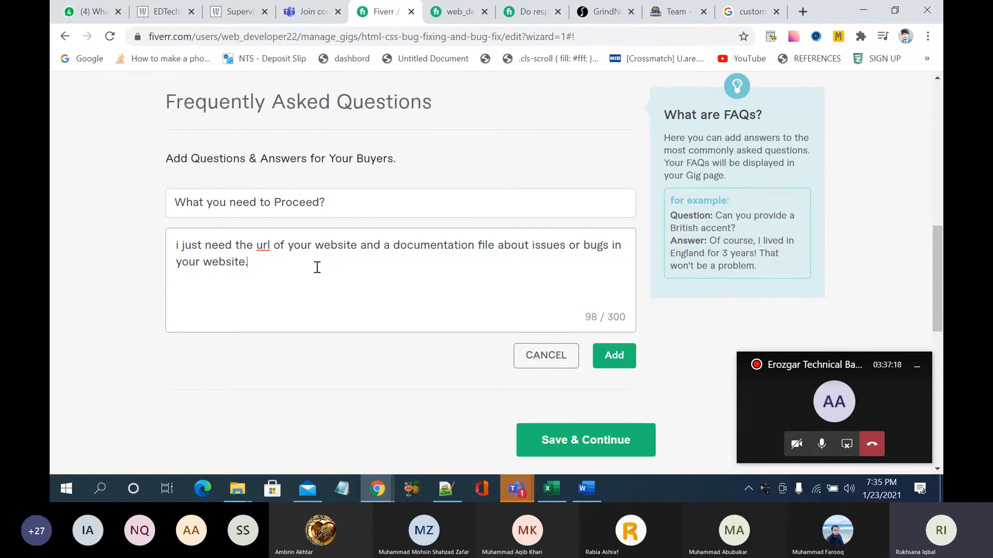
{"action": "left_click", "coordinate": [614, 356]}
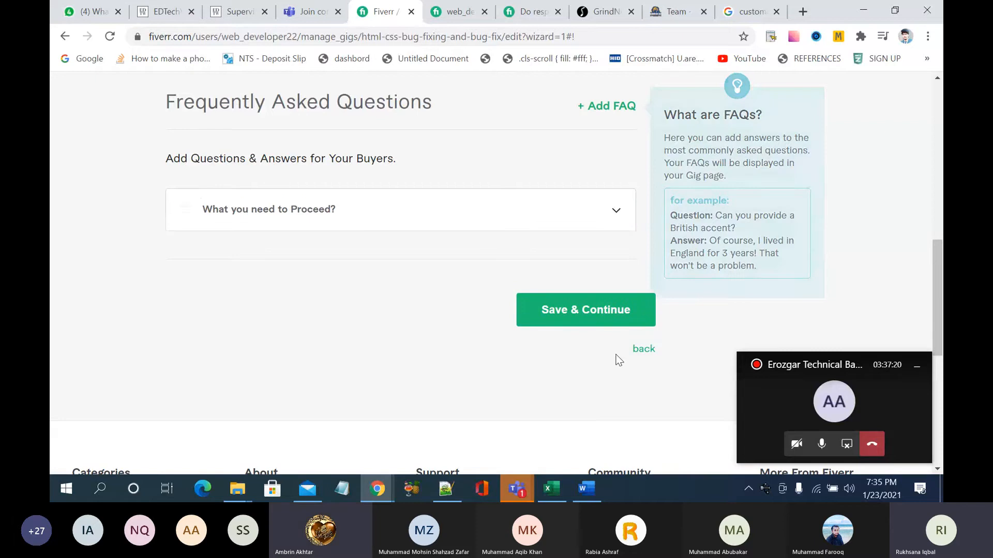
Step: Review the answer of the "What you need to Proceed?" entry, update it, and save the page to continue to Requirements
{"action": "left_click", "coordinate": [551, 223]}
{"action": "left_click", "coordinate": [550, 223]}
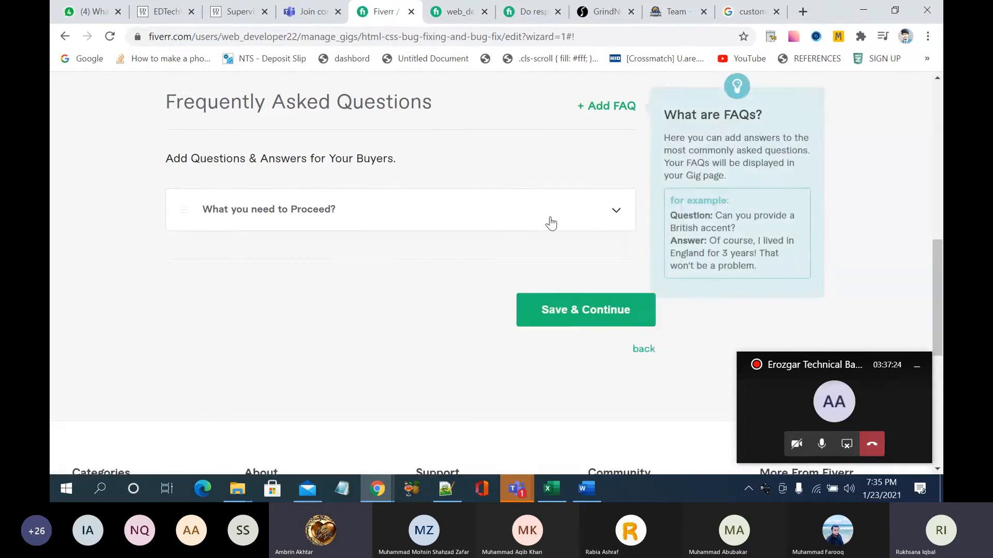
{"action": "left_click", "coordinate": [613, 218]}
{"action": "left_click", "coordinate": [334, 320]}
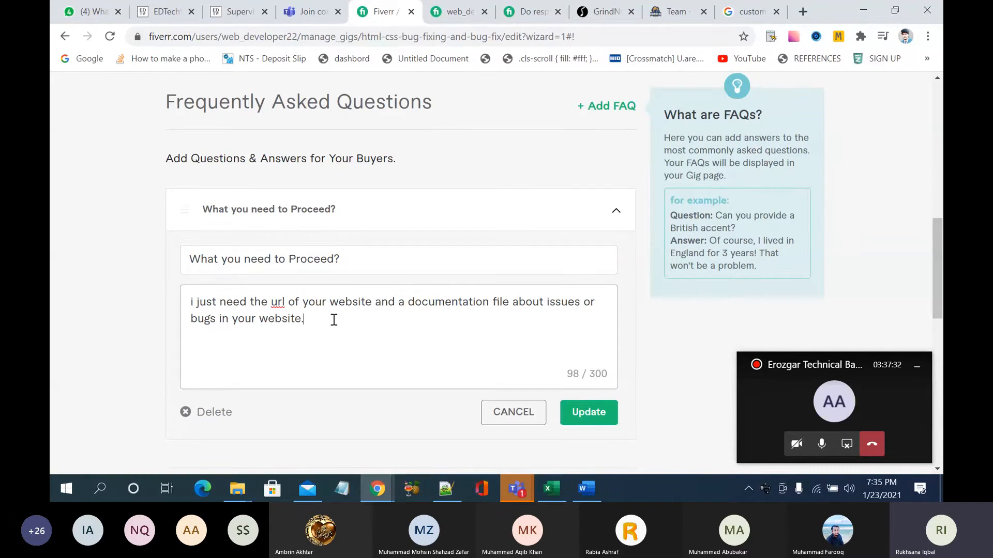
{"action": "left_click", "coordinate": [600, 412]}
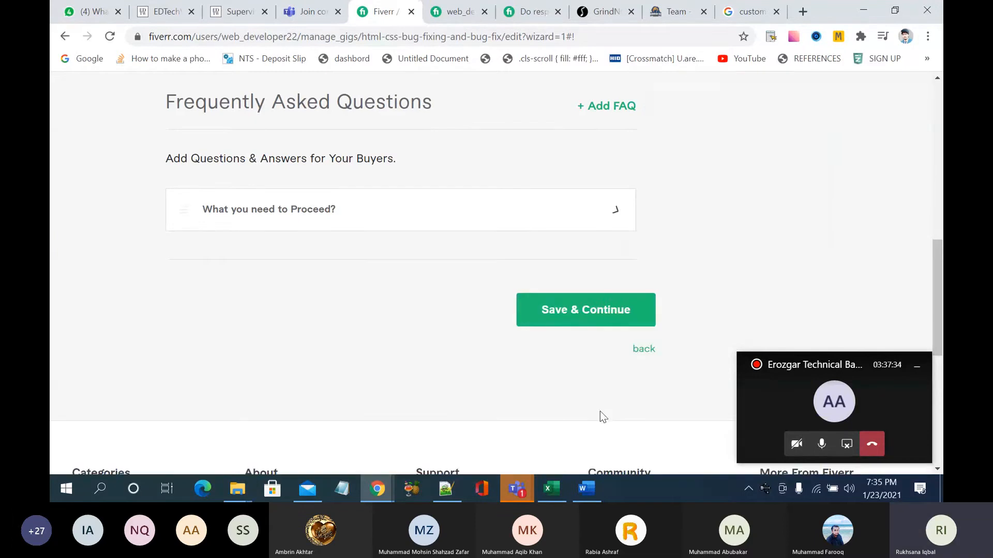
{"action": "left_click", "coordinate": [600, 312]}
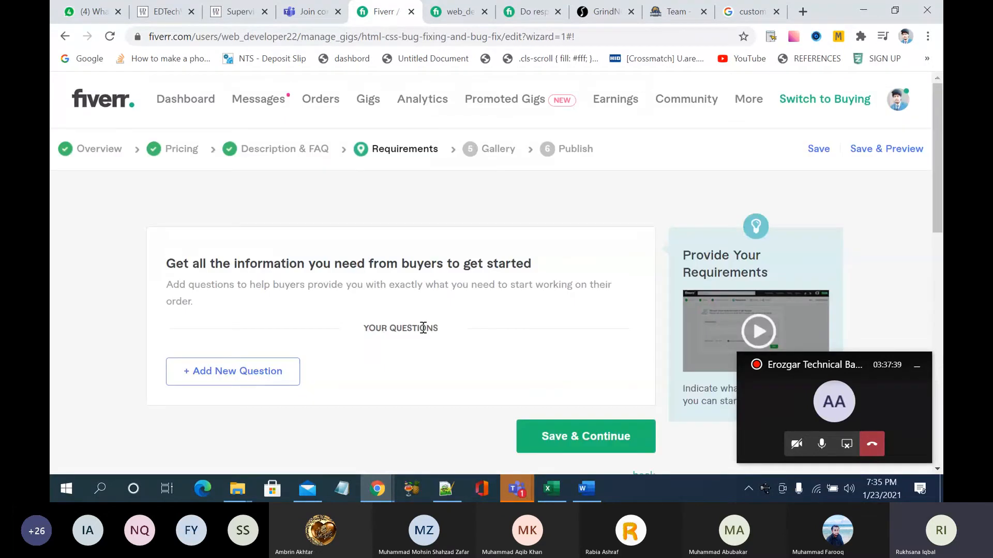
Step: Return to Description & FAQ and start another FAQ entry
{"action": "left_click", "coordinate": [286, 153]}
{"action": "scroll", "coordinate": [354, 266], "scroll_direction": "down", "scroll_amount": 15}
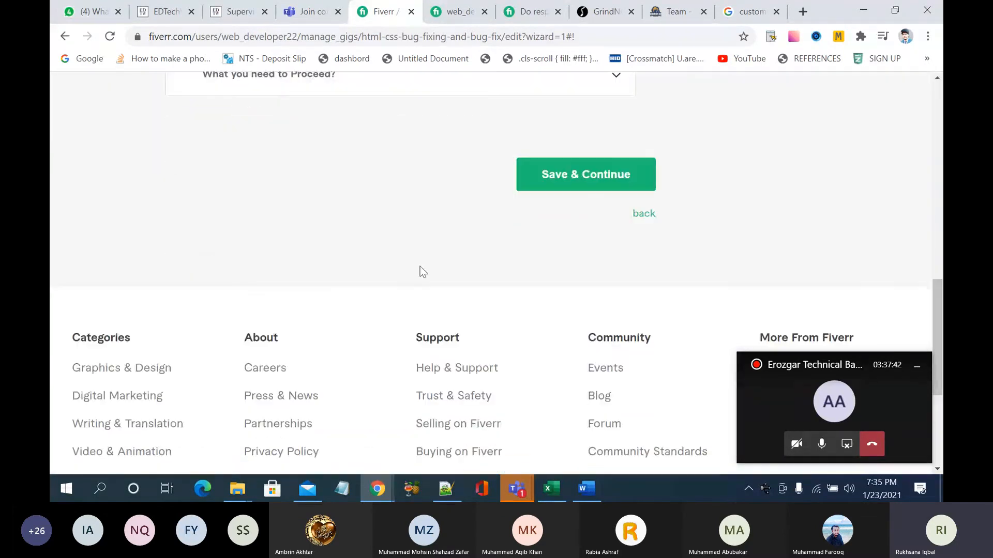
{"action": "scroll", "coordinate": [420, 302], "scroll_direction": "up", "scroll_amount": 4}
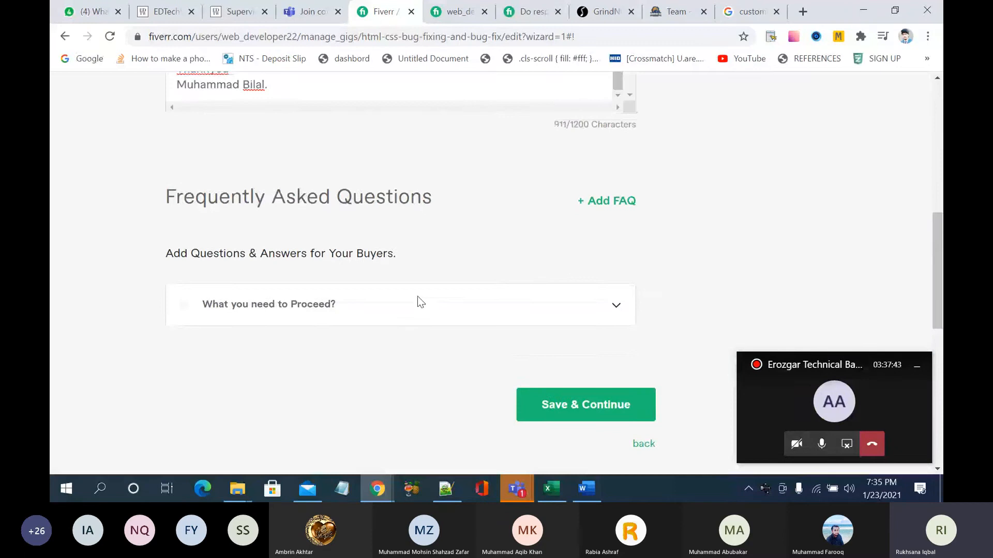
{"action": "left_click", "coordinate": [595, 202]}
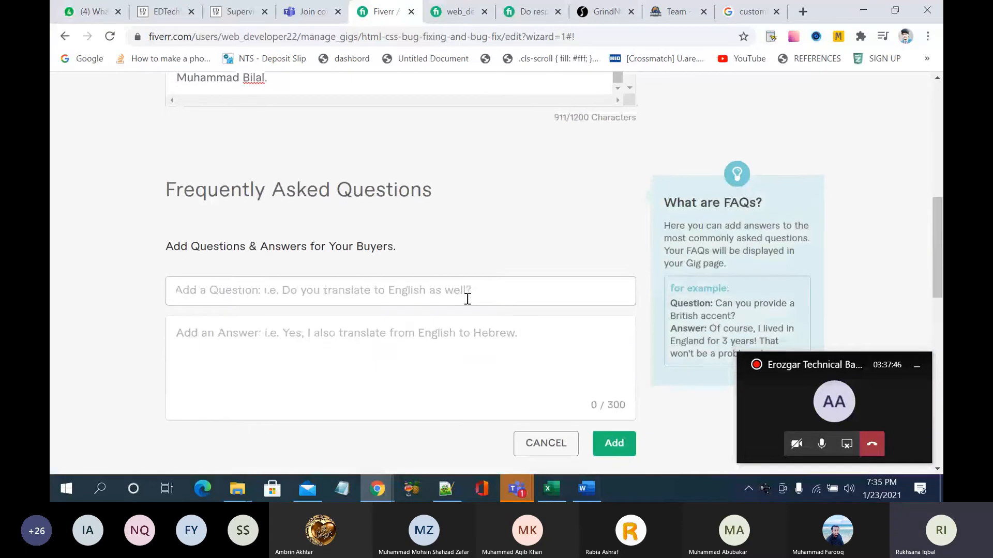
{"action": "scroll", "coordinate": [466, 289], "scroll_direction": "down", "scroll_amount": 1}
{"action": "left_click", "coordinate": [464, 237]}
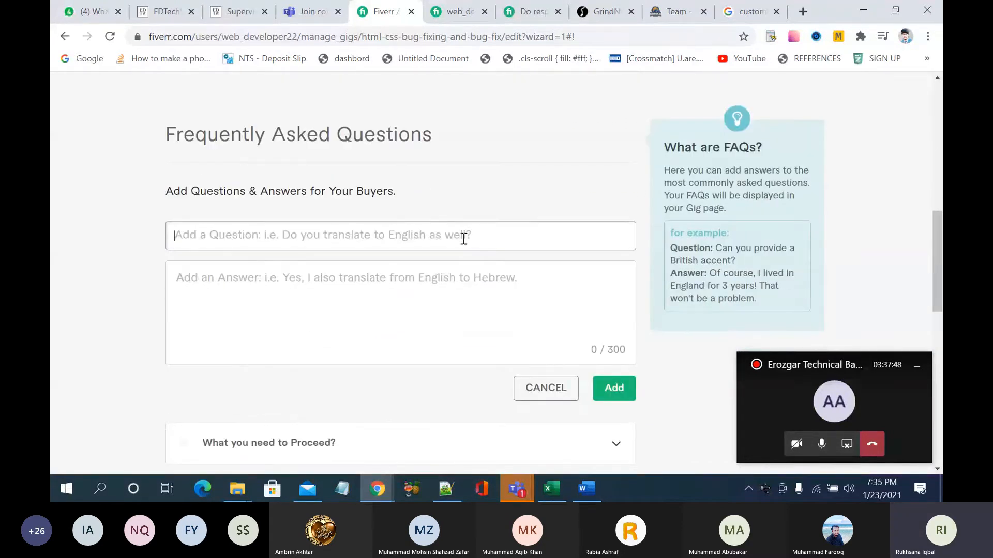
Step: Draft "is it necessory" in the question field and cut the text for a spelling check
{"action": "type", "text": "is"}
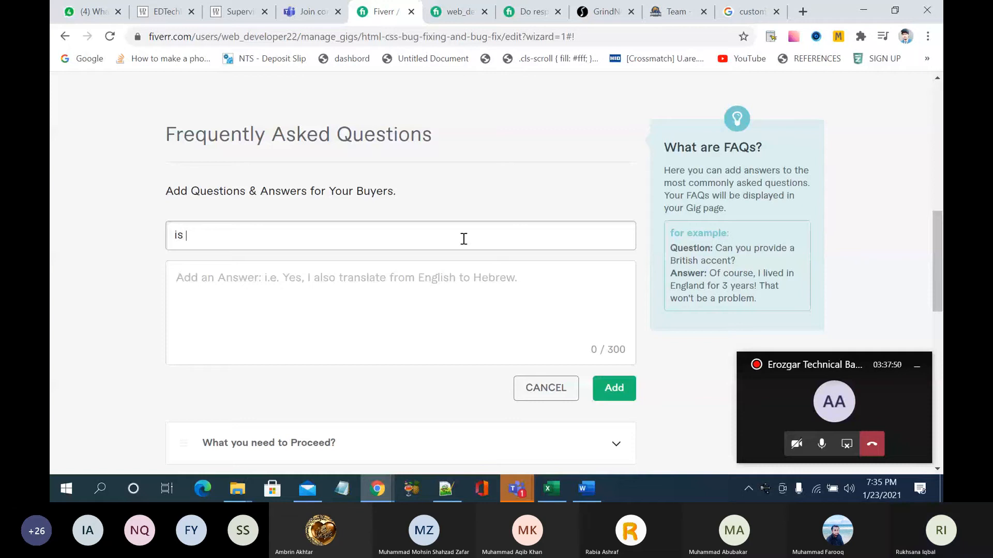
{"action": "type", "text": " it"}
{"action": "type", "text": "ned"}
{"action": "type", "text": "essory"}
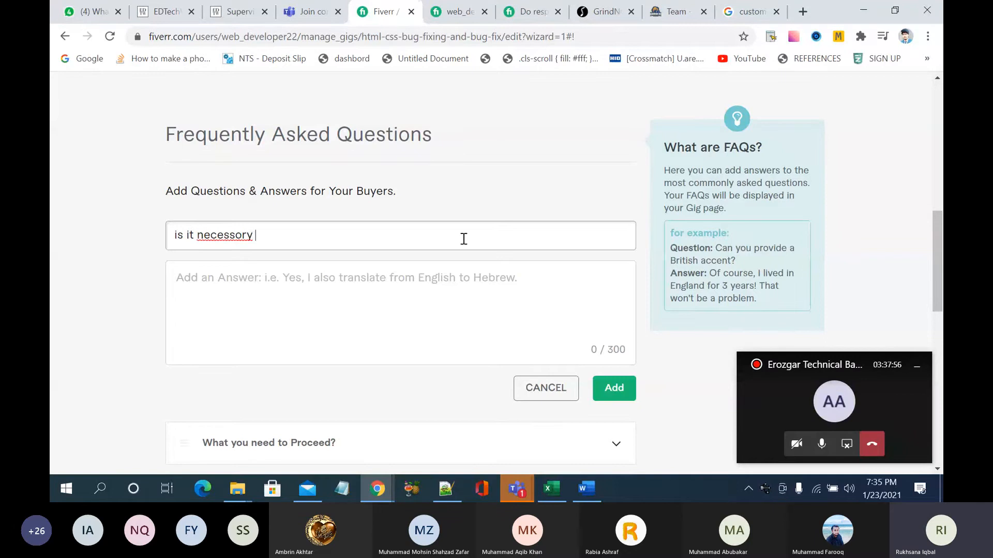
{"action": "key", "text": "ctrl+a"}
{"action": "key", "text": "ctrl+c"}
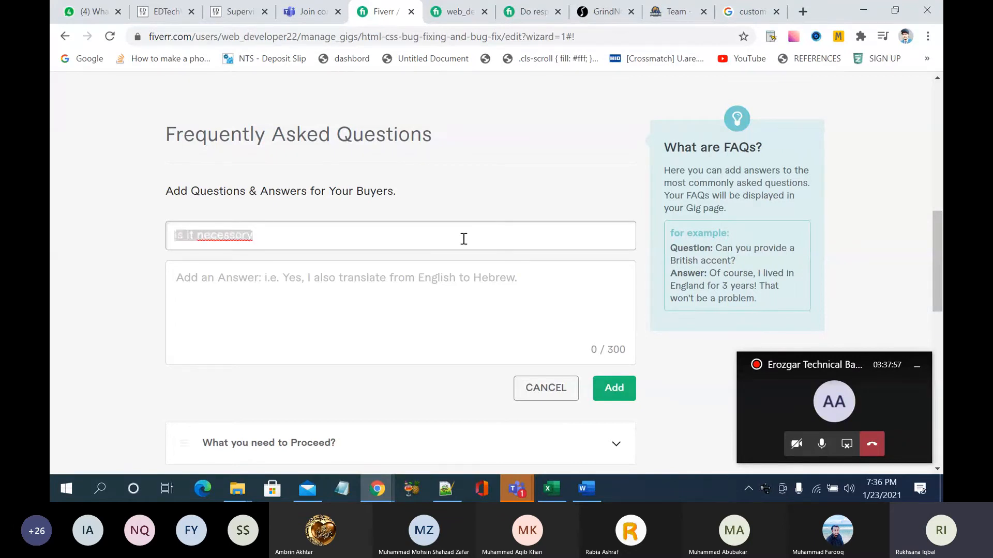
Step: Search Google for "eng to urdu" in a new browser tab and paste the drafted text into the English-to-Urdu translator
{"action": "left_click", "coordinate": [803, 12]}
{"action": "type", "text": "eng"}
{"action": "key", "text": "Return"}
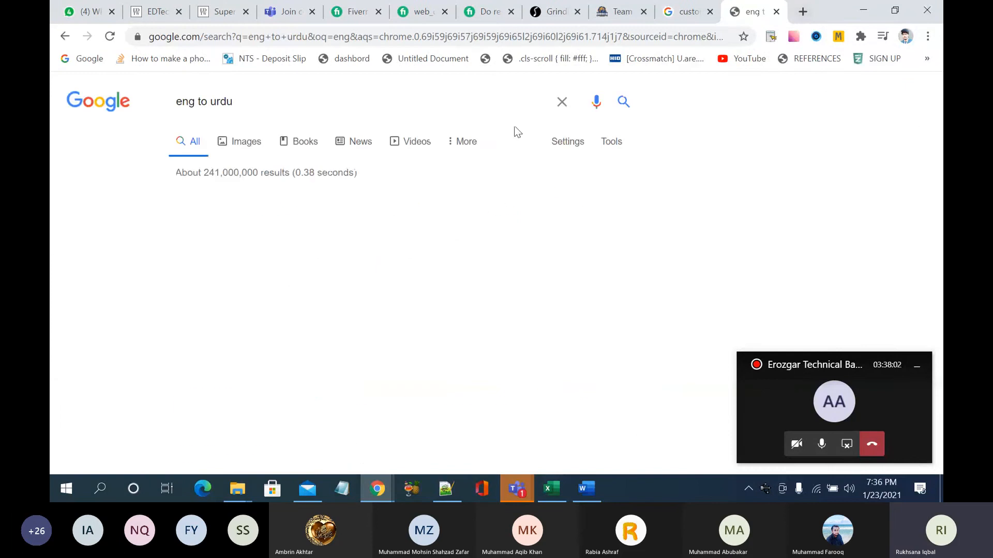
{"action": "left_click", "coordinate": [292, 252]}
{"action": "key", "text": "ctrl+v"}
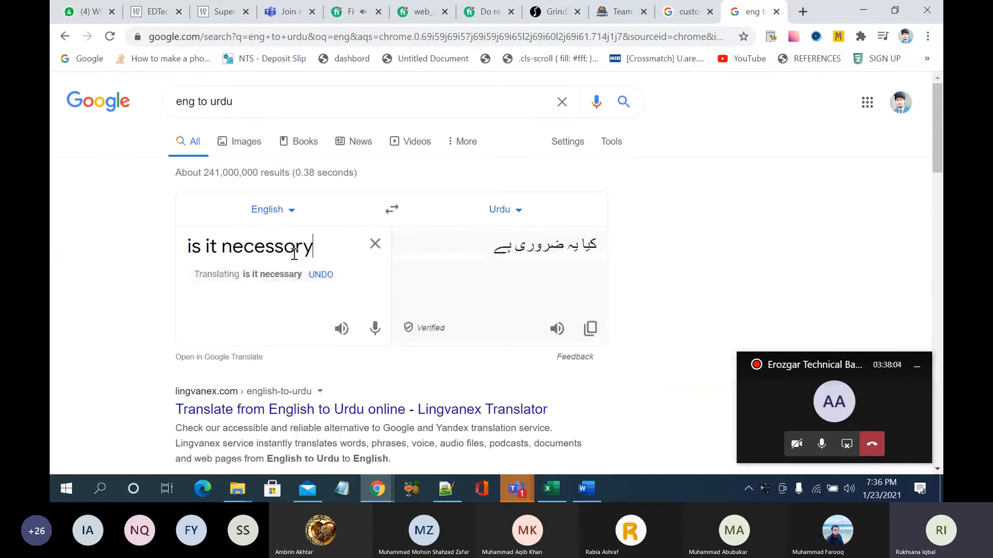
Step: Correct the spelling in the translator and complete the text as "is it necessary to send cpanel details?"
{"action": "left_click", "coordinate": [277, 275]}
{"action": "type", "text": "to"}
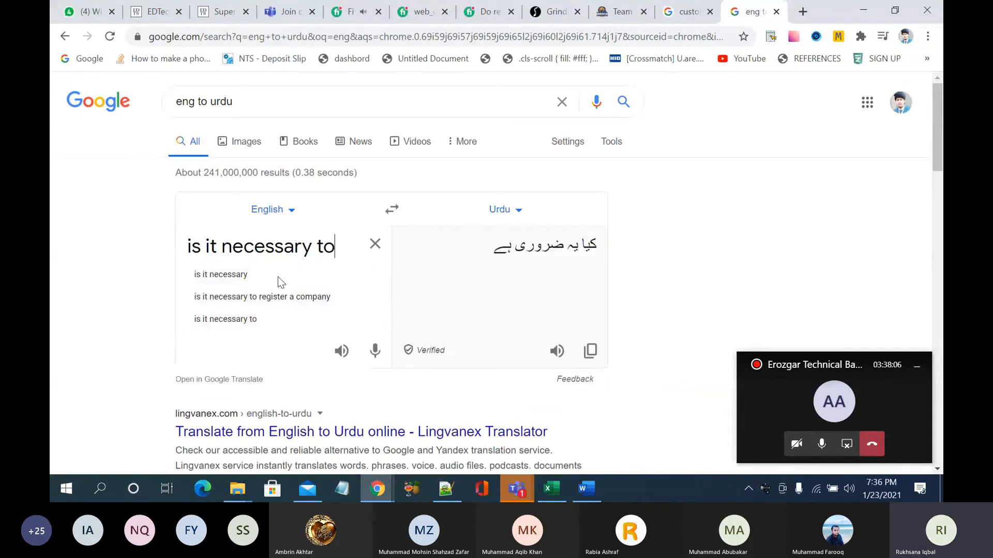
{"action": "type", "text": " send c pan"}
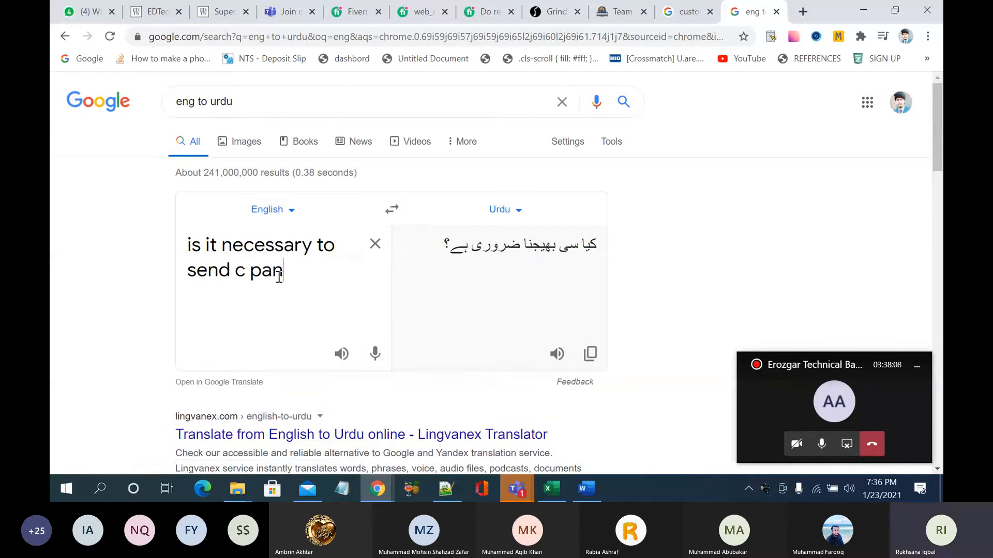
{"action": "type", "text": "el details"}
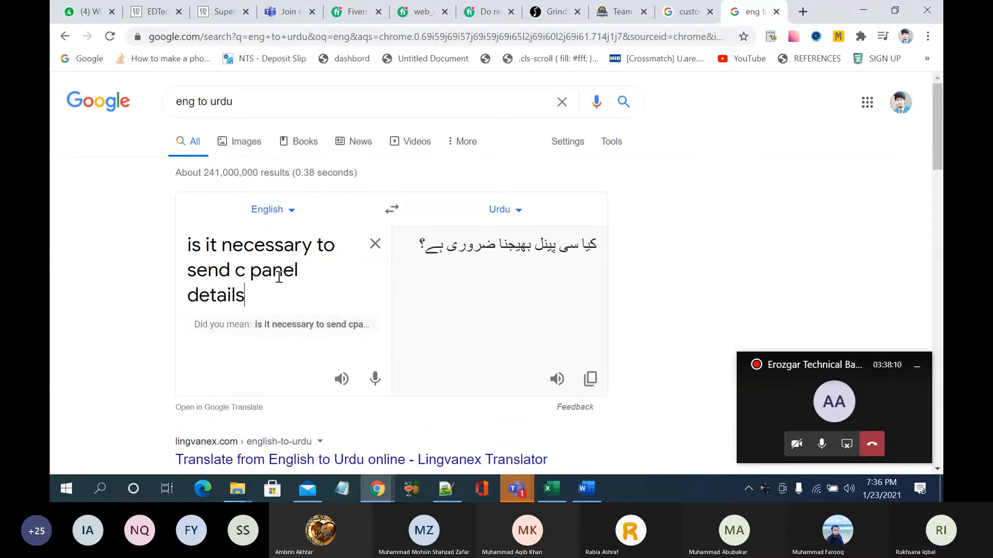
{"action": "type", "text": "?"}
{"action": "left_click", "coordinate": [280, 326]}
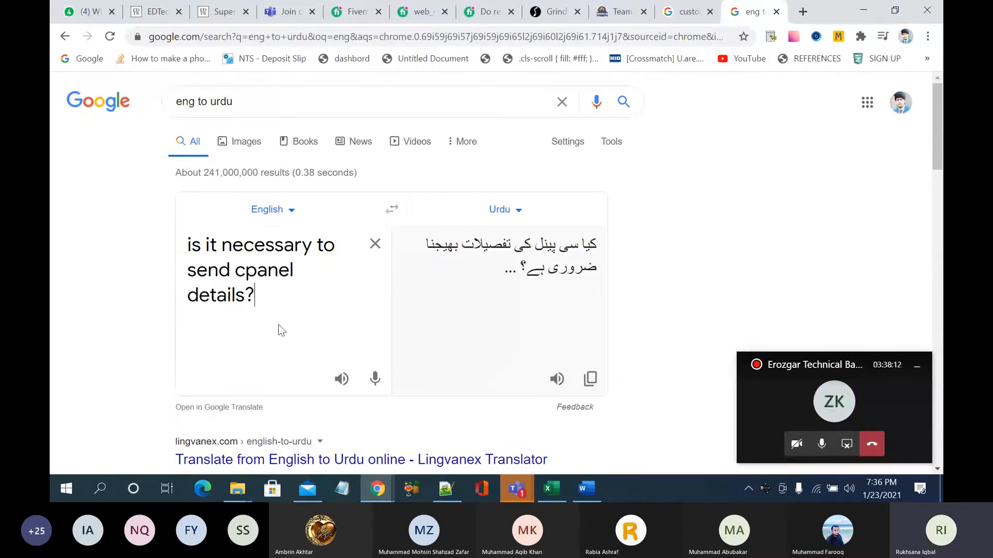
Step: Move "is it necessary to send cpanel details?" from the translator into the gig's new FAQ question, and minimize the floating call window
{"action": "left_click_drag", "start_coordinate": [260, 293], "coordinate": [181, 248]}
{"action": "key", "text": "ctrl+c"}
{"action": "key", "text": "BackSpace"}
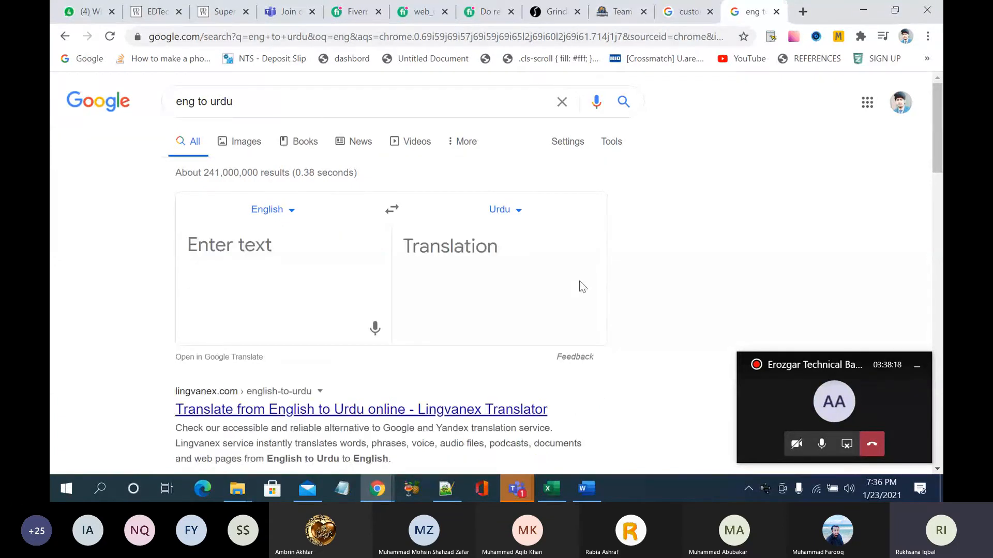
{"action": "left_click", "coordinate": [682, 13]}
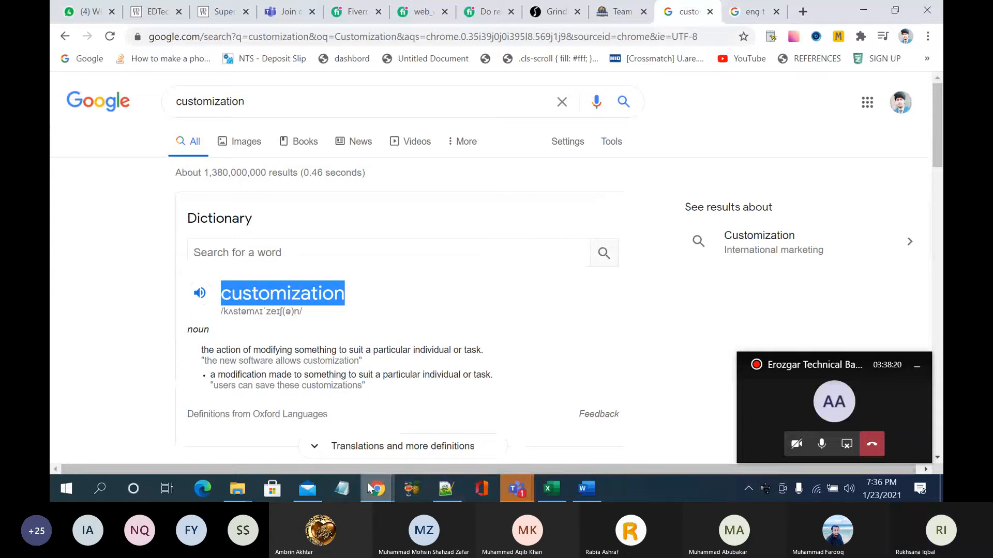
{"action": "left_click", "coordinate": [351, 12]}
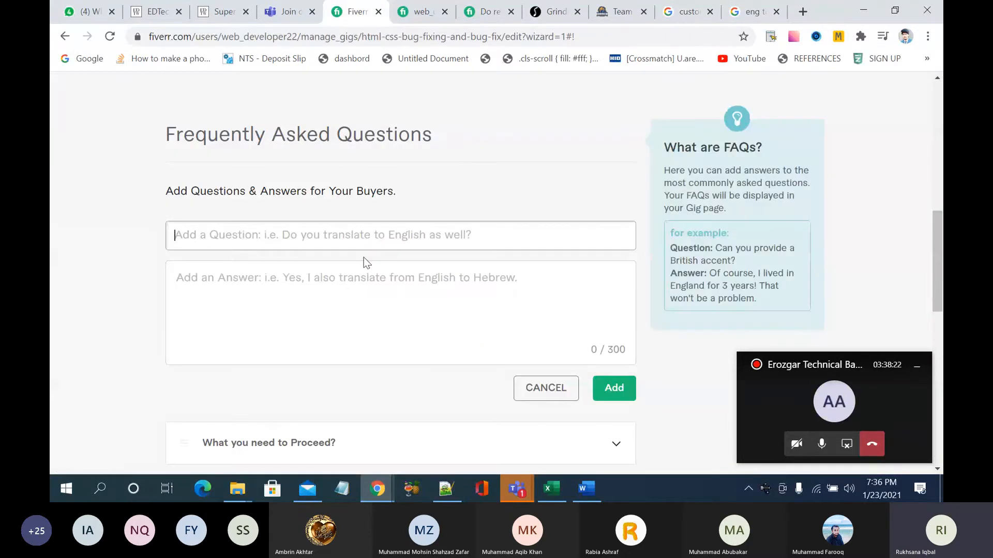
{"action": "key", "text": "ctrl+v"}
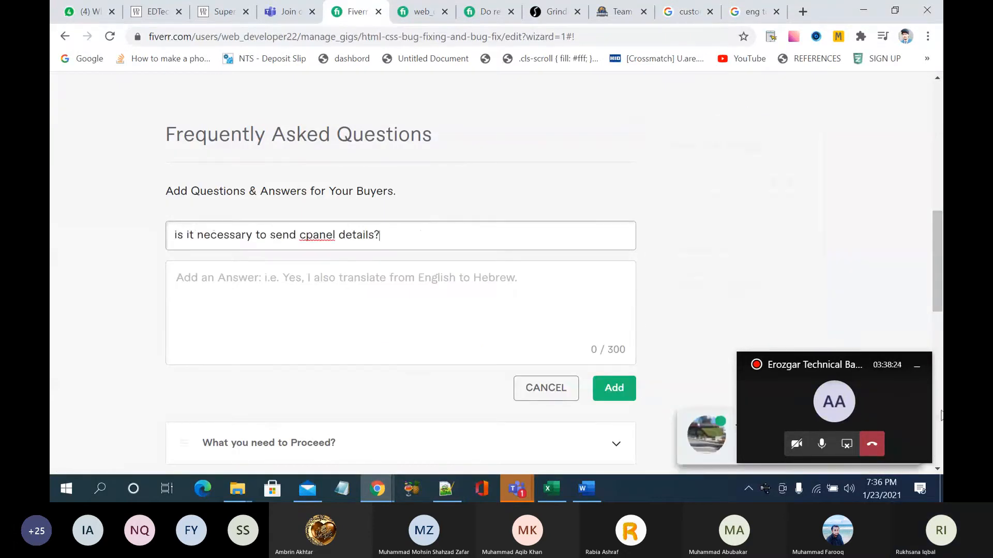
{"action": "left_click", "coordinate": [916, 365]}
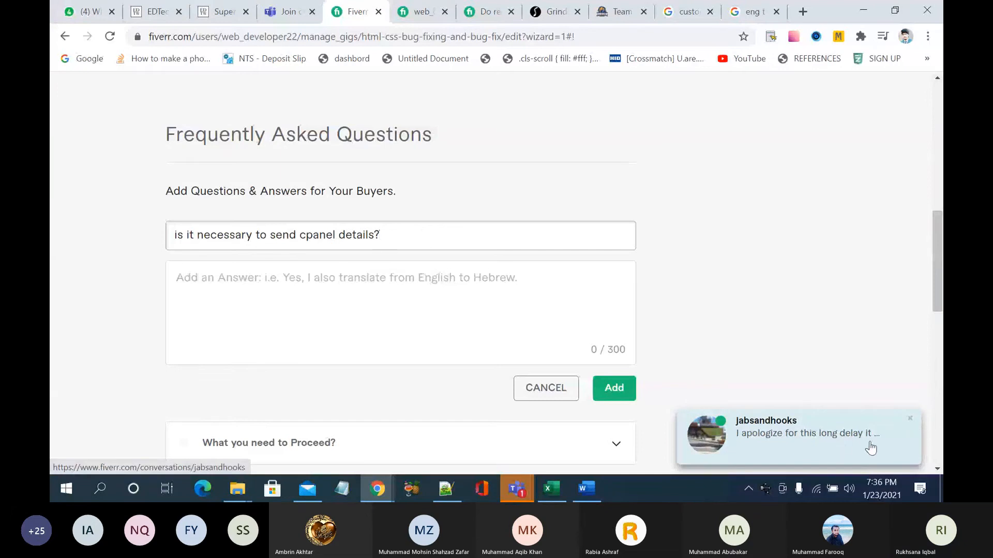
Step: Answer the cPanel details FAQ with "yes its necessary to send but if you have created ftp its also good ."
{"action": "left_click", "coordinate": [396, 284]}
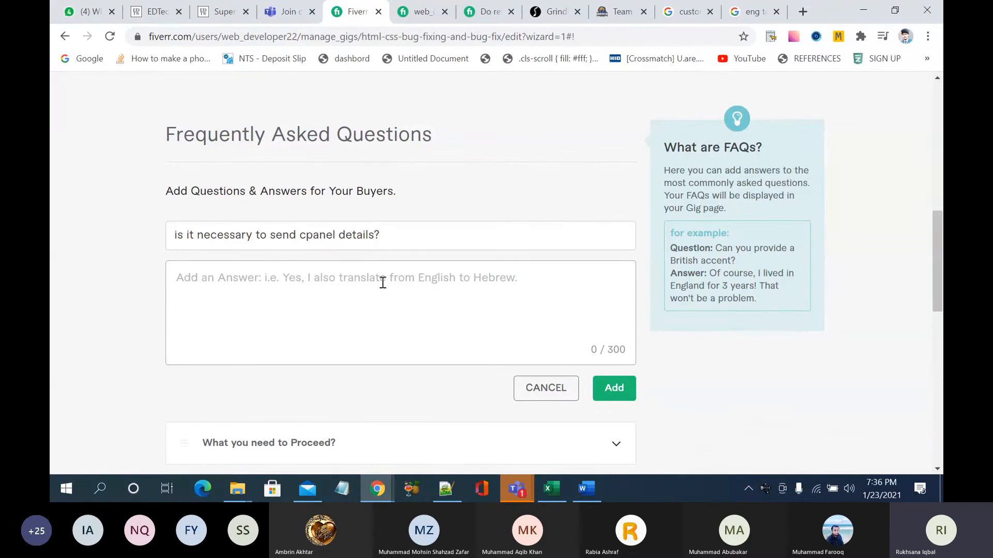
{"action": "type", "text": "yes "}
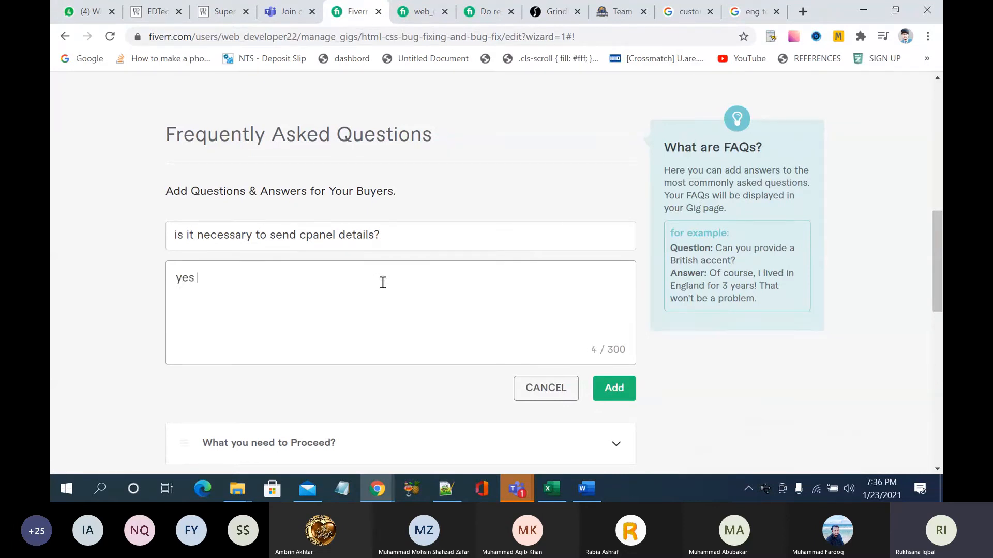
{"action": "type", "text": "its ne"}
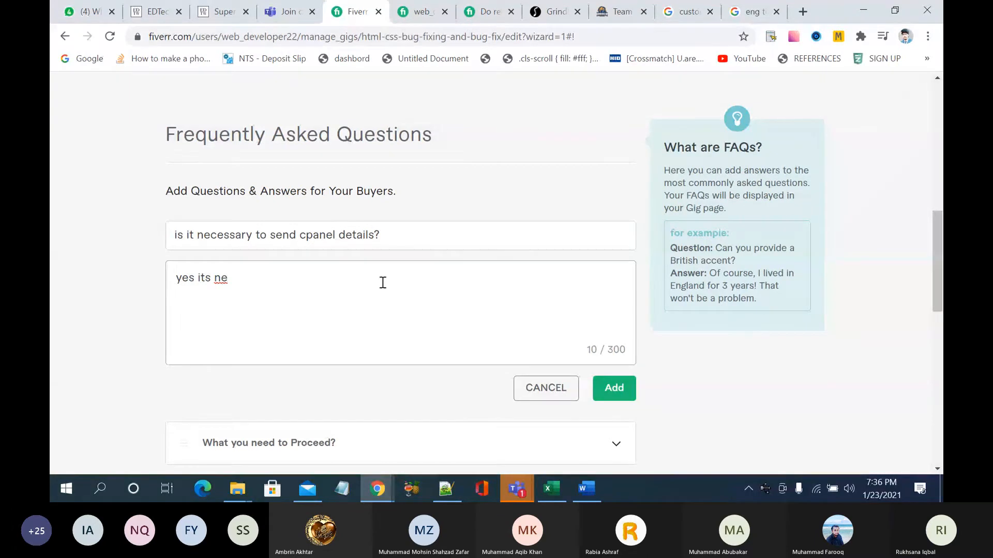
{"action": "type", "text": "cessary "}
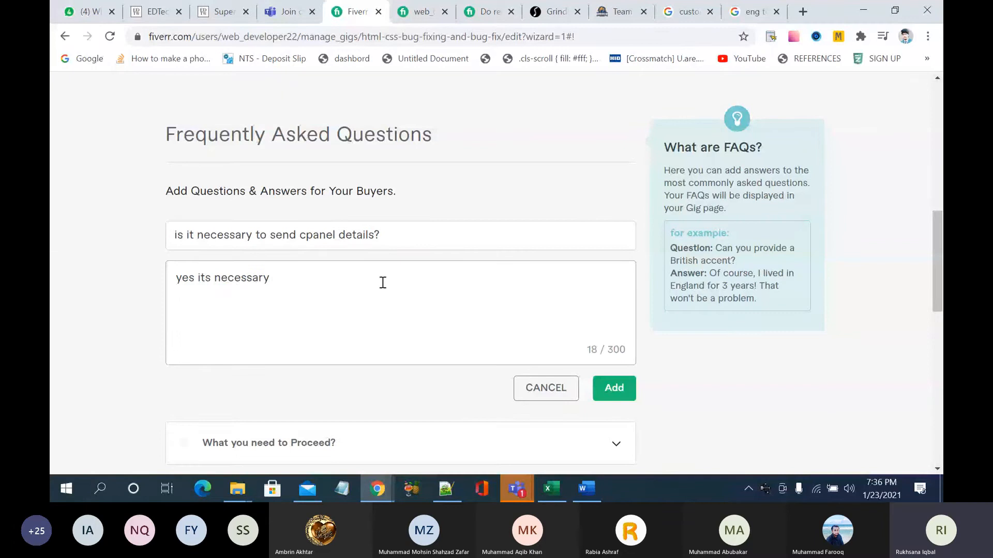
{"action": "type", "text": "to sen"}
{"action": "key", "text": "BackSpace"}
{"action": "type", "text": "d but if"}
{"action": "key", "text": "BackSpace"}
{"action": "key", "text": "BackSpace"}
{"action": "key", "text": "BackSpace"}
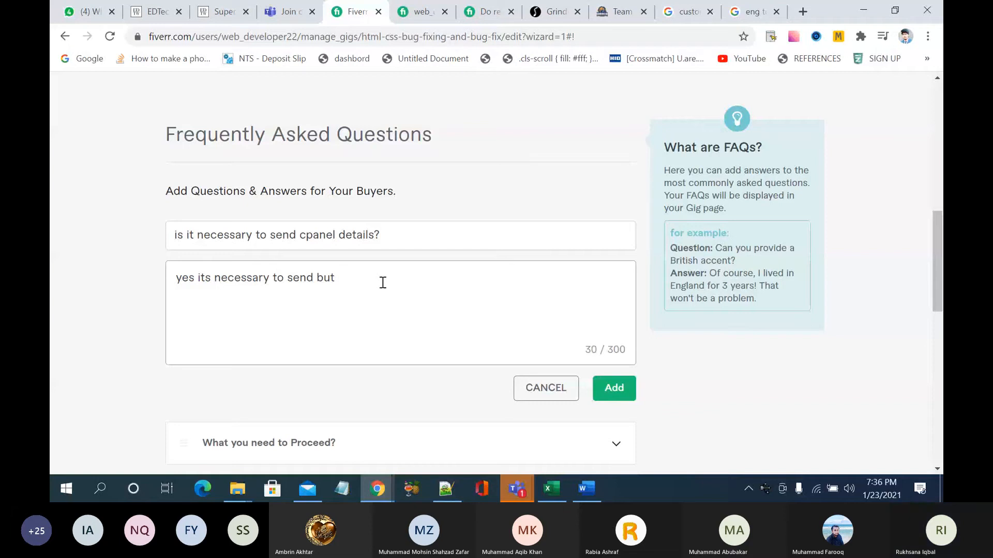
{"action": "type", "text": "if you have"}
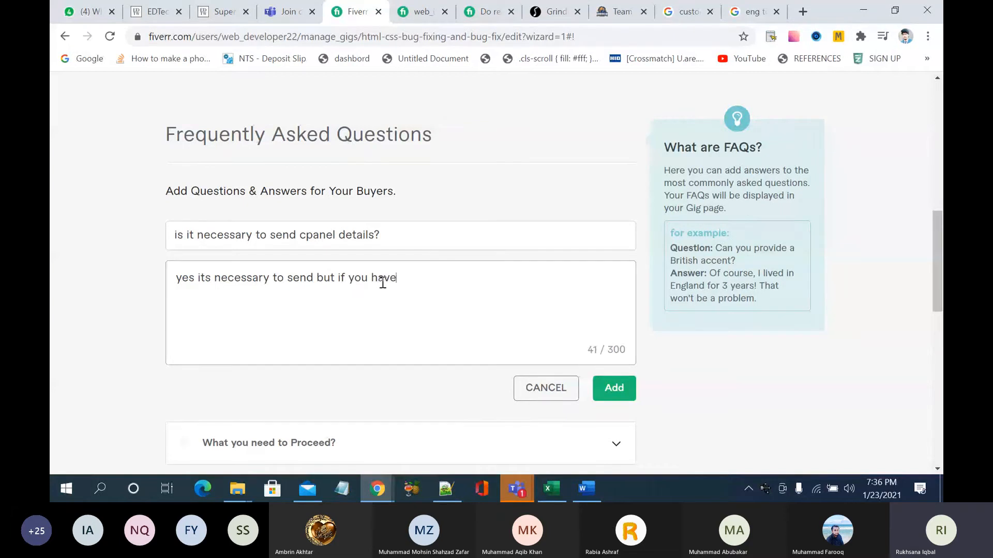
{"action": "type", "text": " qreated ft"}
{"action": "type", "text": "p a"}
{"action": "key", "text": "BackSpace"}
{"action": "type", "text": "its"}
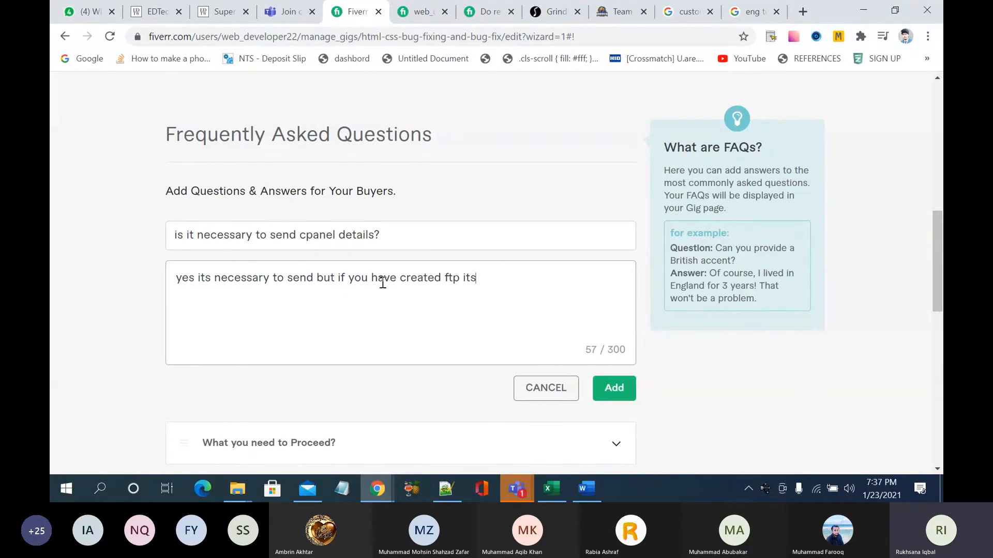
{"action": "type", "text": " also goo"}
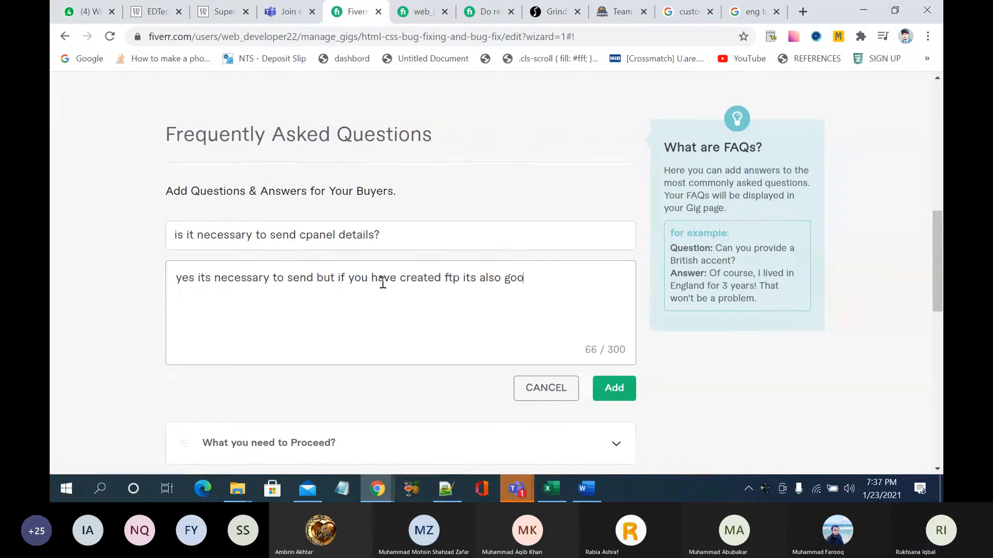
{"action": "type", "text": "d ."}
Step: Continue the answer on a new line with "so you can just send me ftp details." and add the FAQ to the gig
{"action": "key", "text": "Return"}
{"action": "type", "text": "so"}
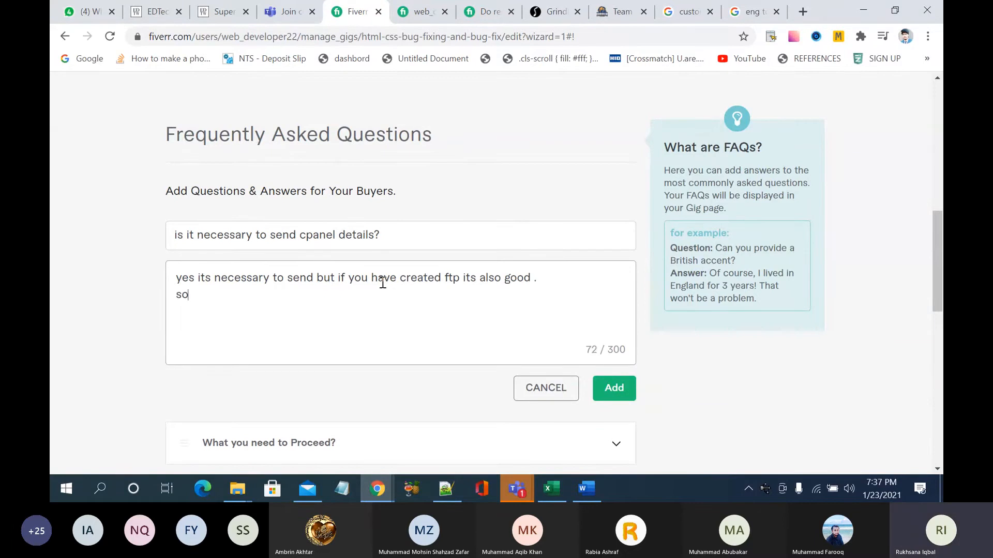
{"action": "type", "text": " you can"}
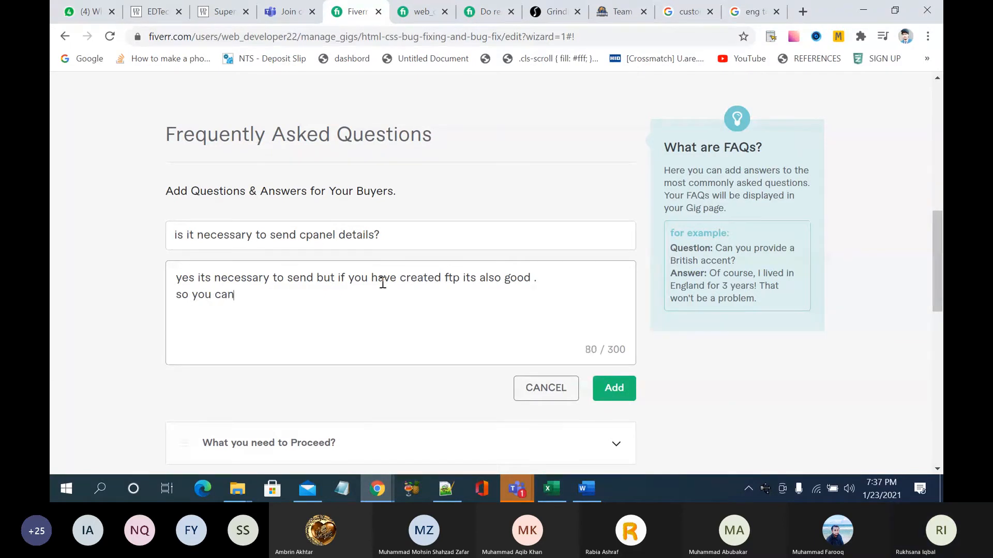
{"action": "type", "text": "t ju"}
{"action": "key", "text": "BackSpace"}
{"action": "key", "text": "BackSpace"}
{"action": "key", "text": "BackSpace"}
{"action": "key", "text": "BackSpace"}
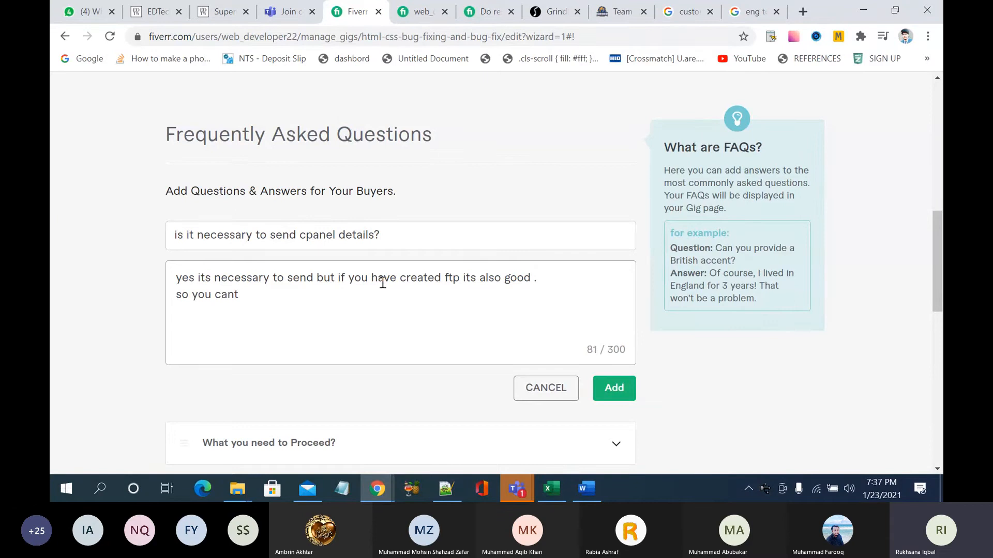
{"action": "type", "text": "just send"}
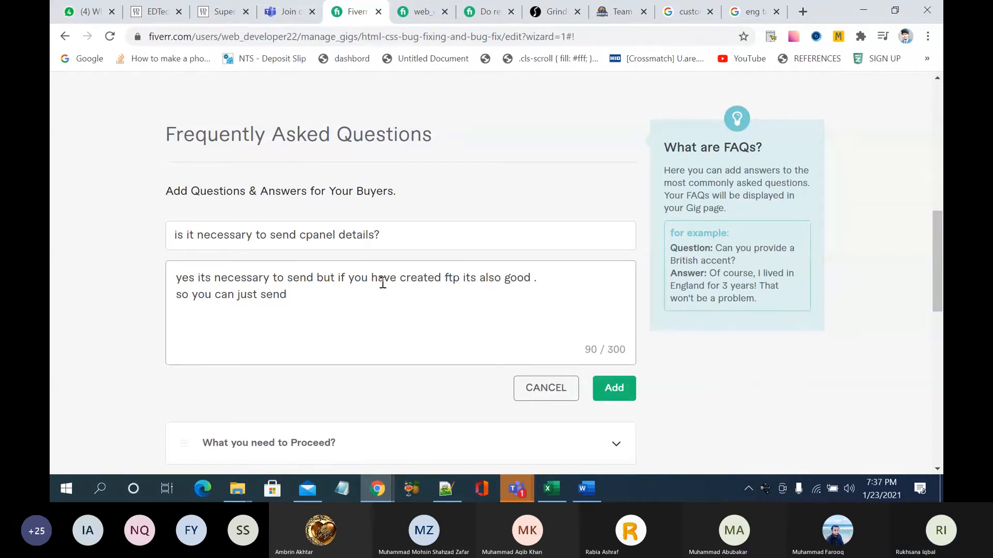
{"action": "type", "text": "mt"}
{"action": "key", "text": "BackSpace"}
{"action": "type", "text": "e"}
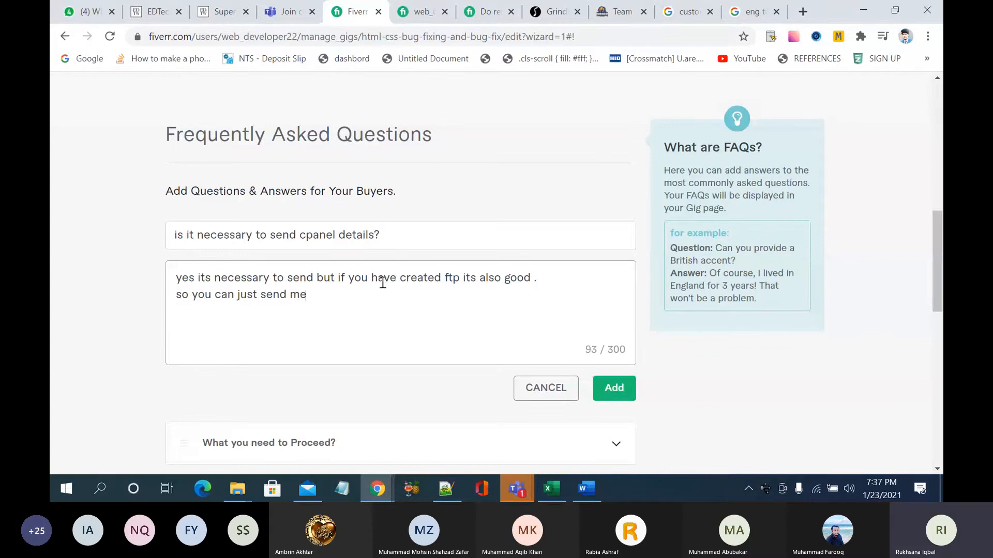
{"action": "type", "text": " ftp details."}
{"action": "left_click", "coordinate": [612, 390]}
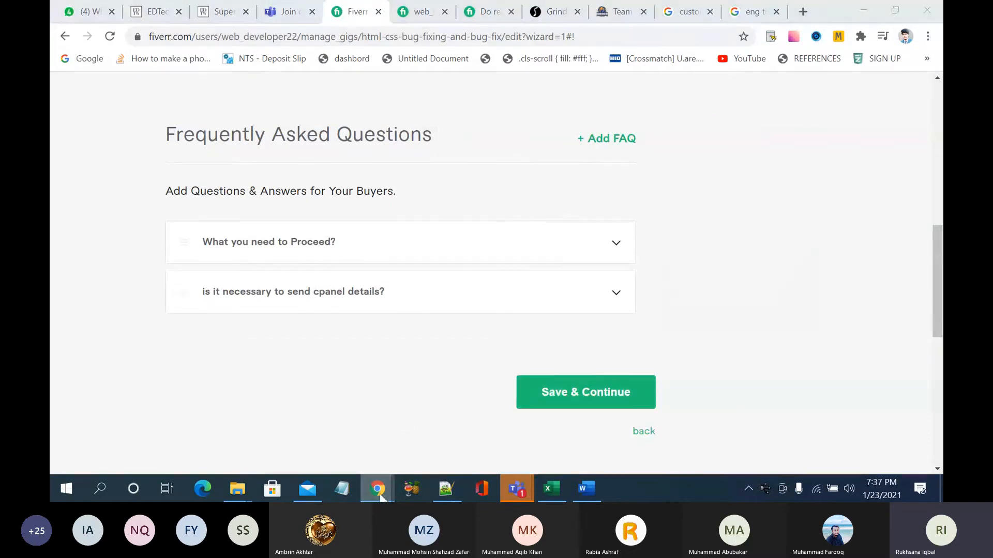
Step: Switch to the incognito browser window and copy the FAQ question "Before placing an order contact you is necessary?" from the reference gig
{"action": "mouse_move", "coordinate": [377, 489]}
{"action": "left_click", "coordinate": [465, 427]}
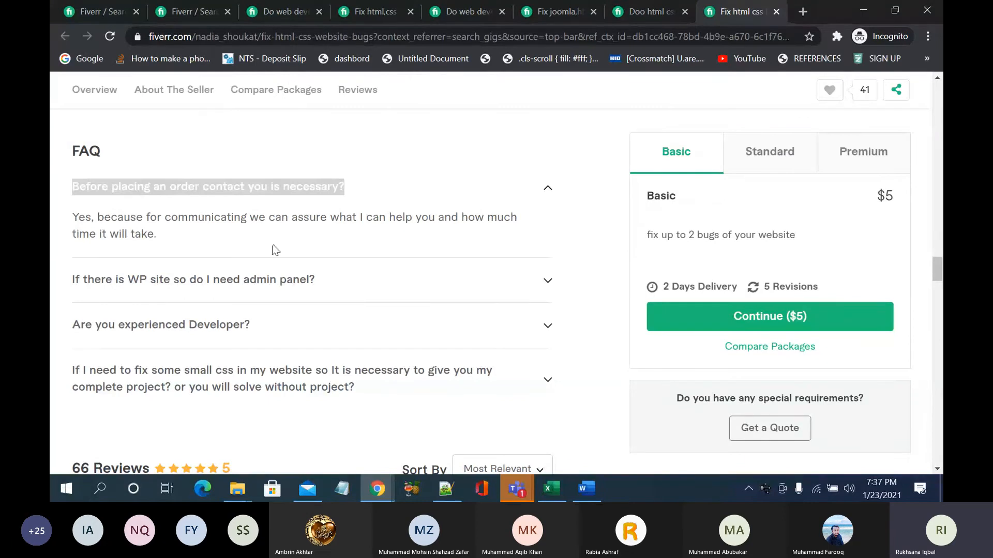
{"action": "left_click", "coordinate": [186, 212]}
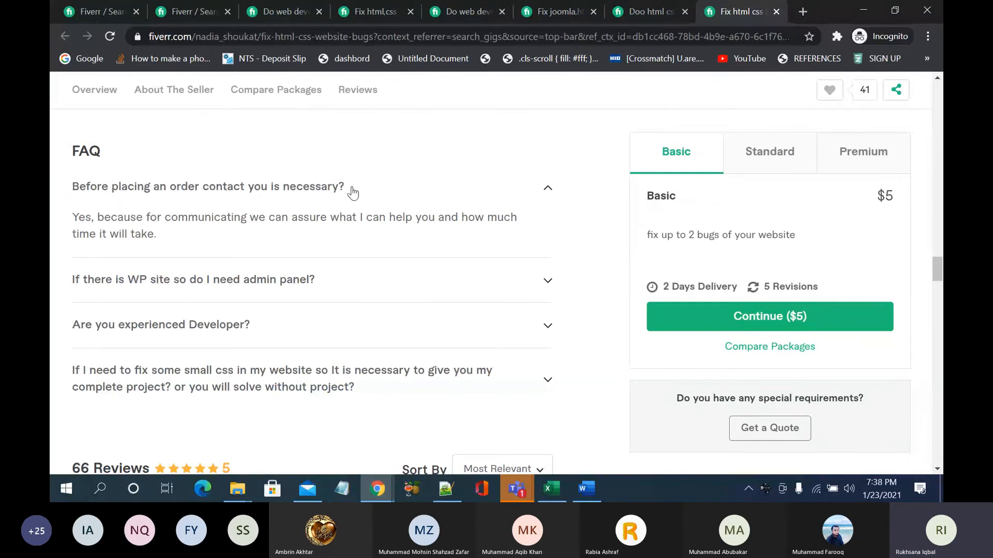
{"action": "triple_click", "coordinate": [74, 192]}
{"action": "key", "text": "ctrl+c"}
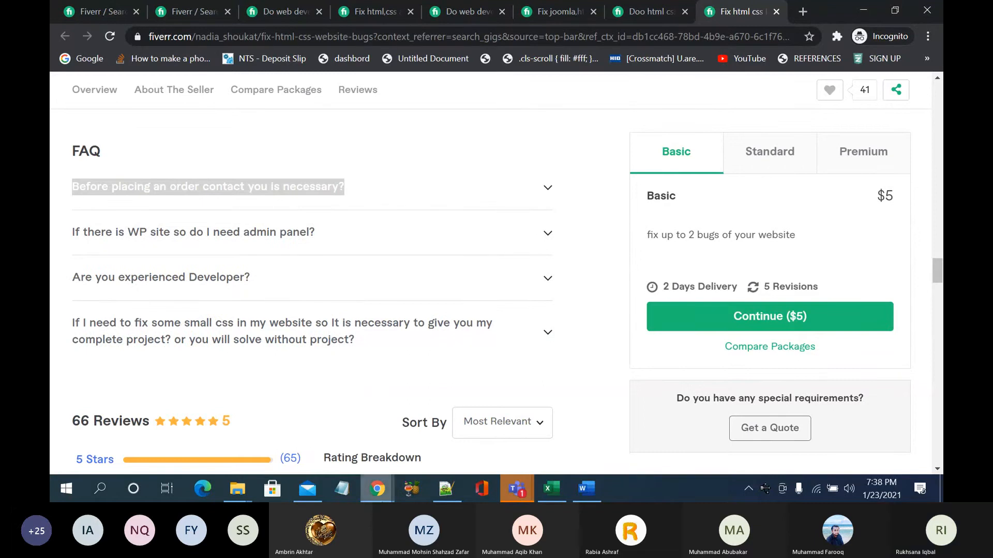
Step: Return to the gig editor and start a new FAQ with the question "Before placing an order contact you is necessary?"
{"action": "mouse_move", "coordinate": [386, 492]}
{"action": "left_click", "coordinate": [339, 420]}
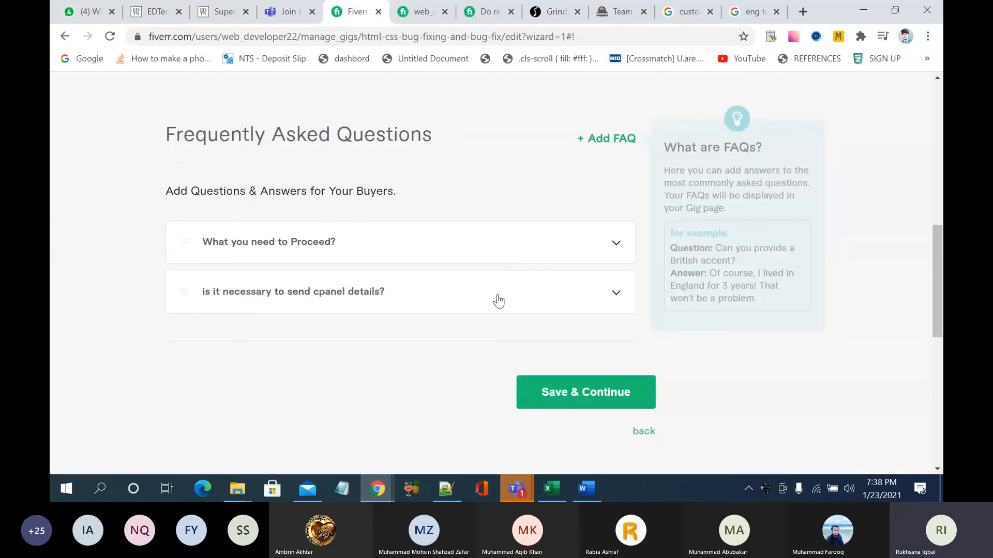
{"action": "left_click", "coordinate": [608, 149]}
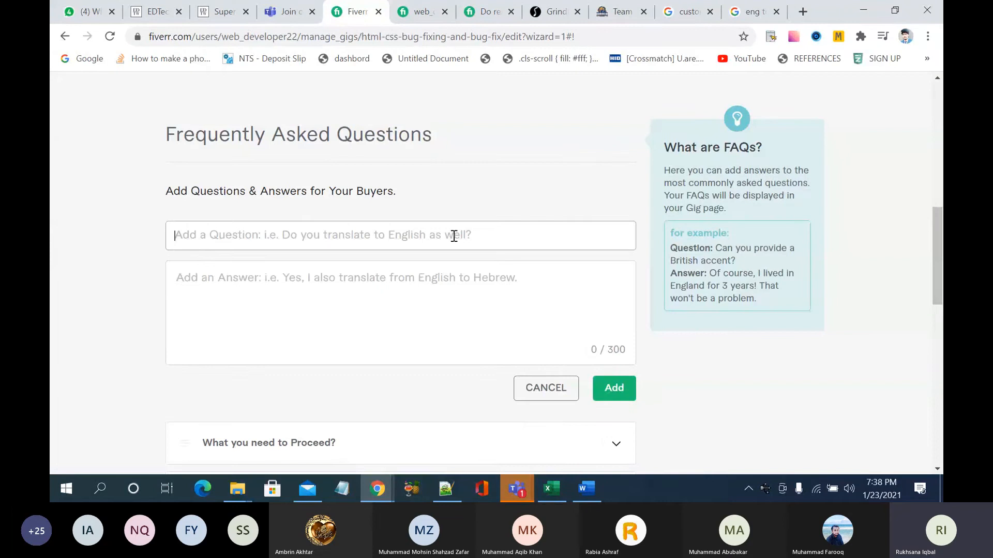
{"action": "left_click", "coordinate": [454, 236]}
{"action": "key", "text": "ctrl+v"}
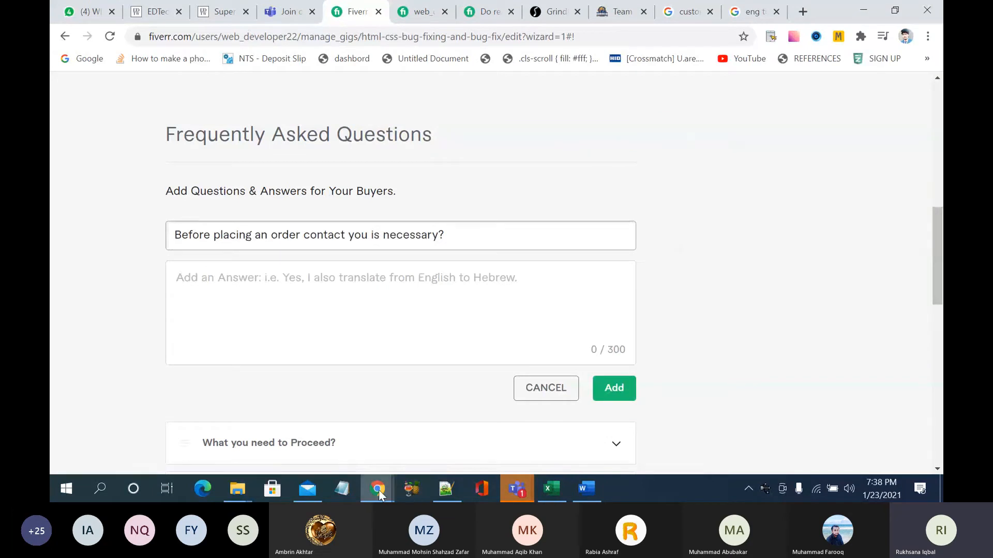
Step: In the reference gig, select for copying the answer "Yes, because for communicating we can assure what I can help you and how much time it will take."
{"action": "mouse_move", "coordinate": [378, 489]}
{"action": "left_click", "coordinate": [446, 437]}
{"action": "left_click", "coordinate": [432, 181]}
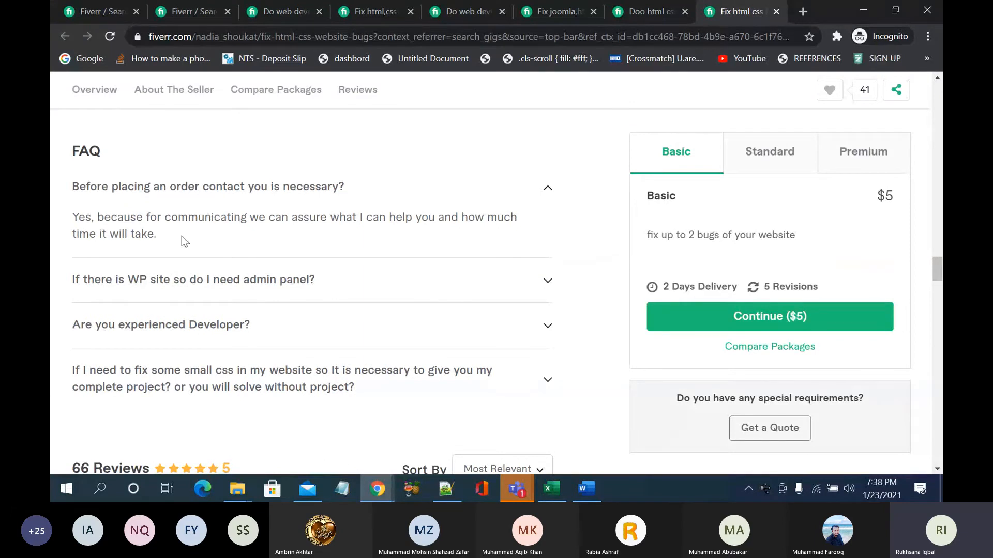
{"action": "left_click_drag", "start_coordinate": [182, 236], "coordinate": [122, 222]}
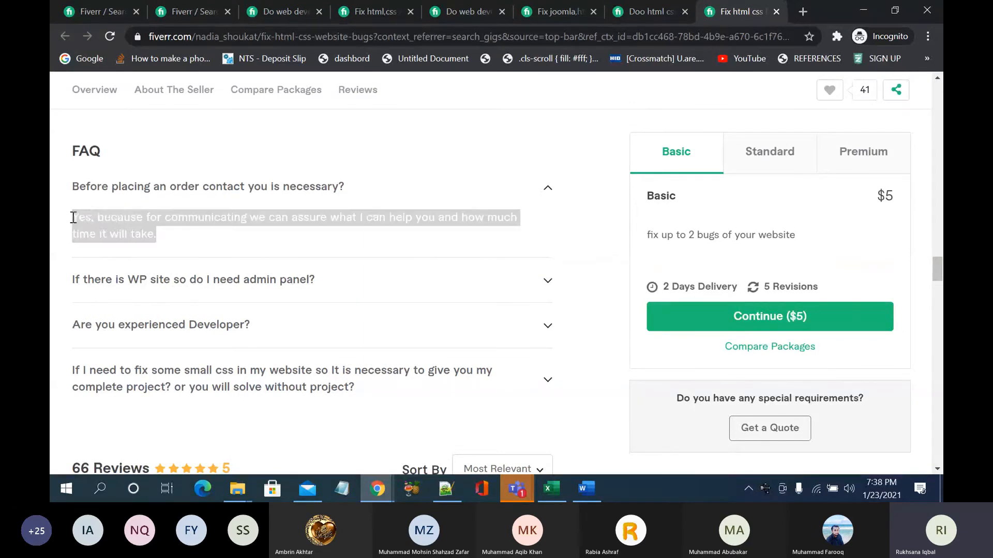
Step: Paste the copied answer into the new FAQ in the gig editor, add it, and continue to the Requirements stage
{"action": "left_click", "coordinate": [376, 487]}
{"action": "left_click", "coordinate": [348, 438]}
{"action": "left_click", "coordinate": [424, 284]}
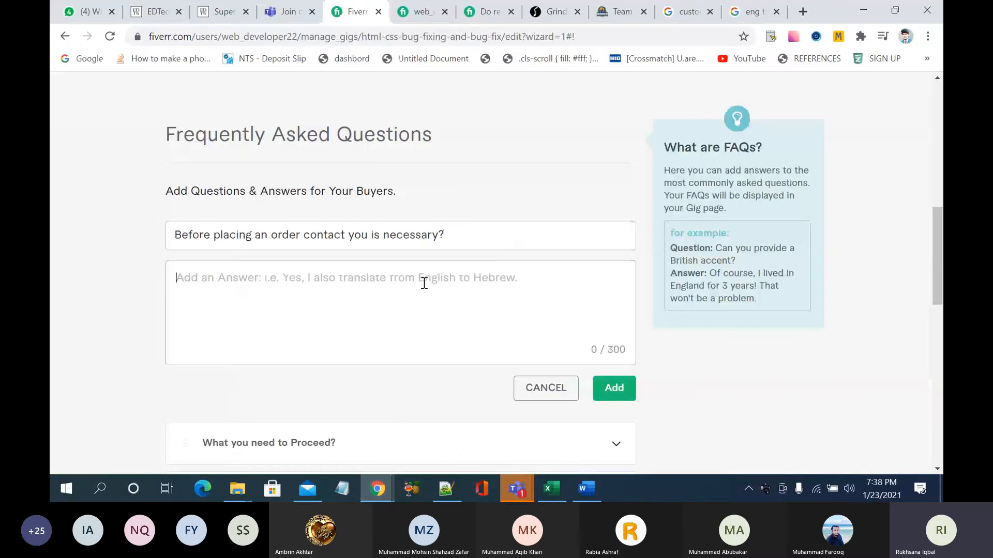
{"action": "type", "text": "Yes, because for communicating we can assure what I can help you and how mucn time it will take."}
{"action": "left_click", "coordinate": [610, 388]}
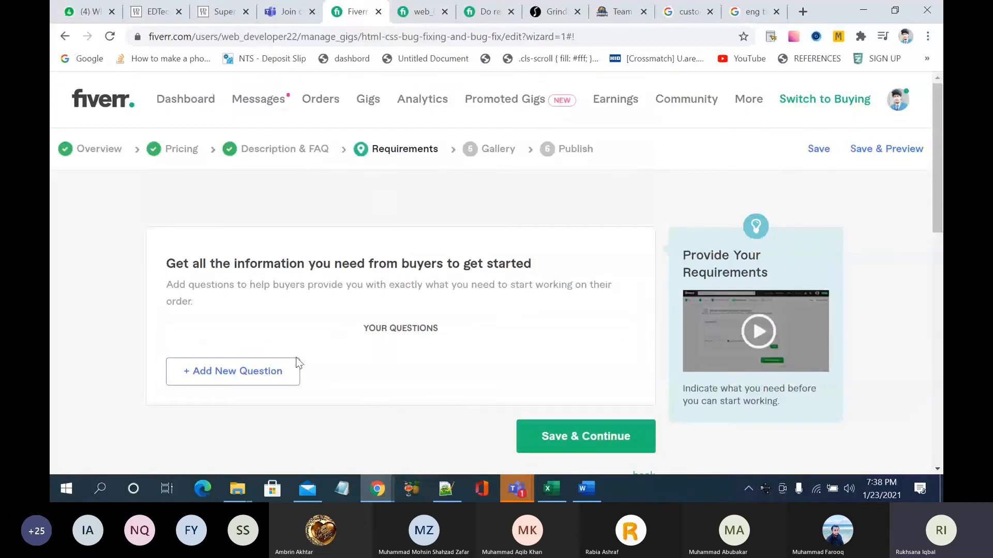
Step: Add a required free-text buyer question reading "Please send me url of your website"
{"action": "scroll", "coordinate": [297, 362], "scroll_direction": "down", "scroll_amount": 1}
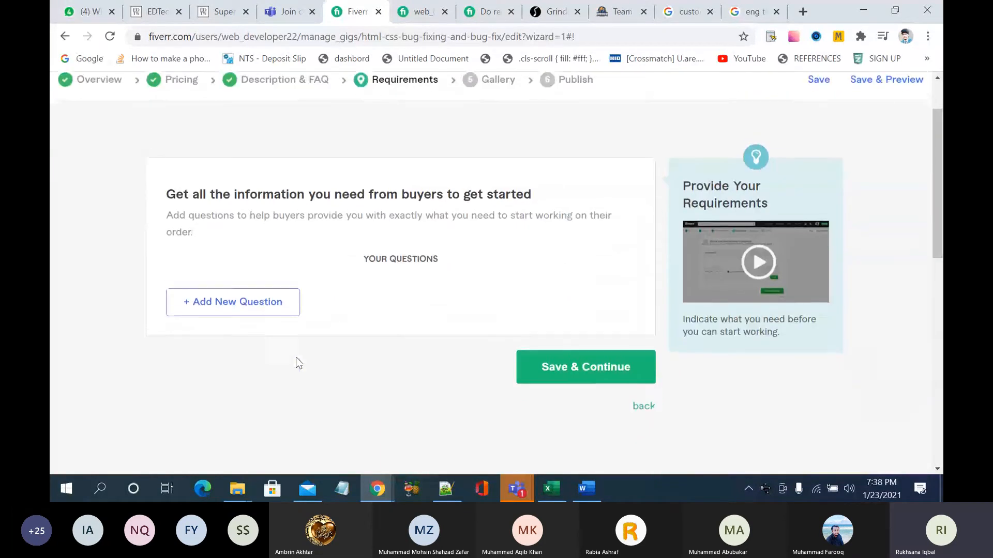
{"action": "left_click", "coordinate": [265, 303]}
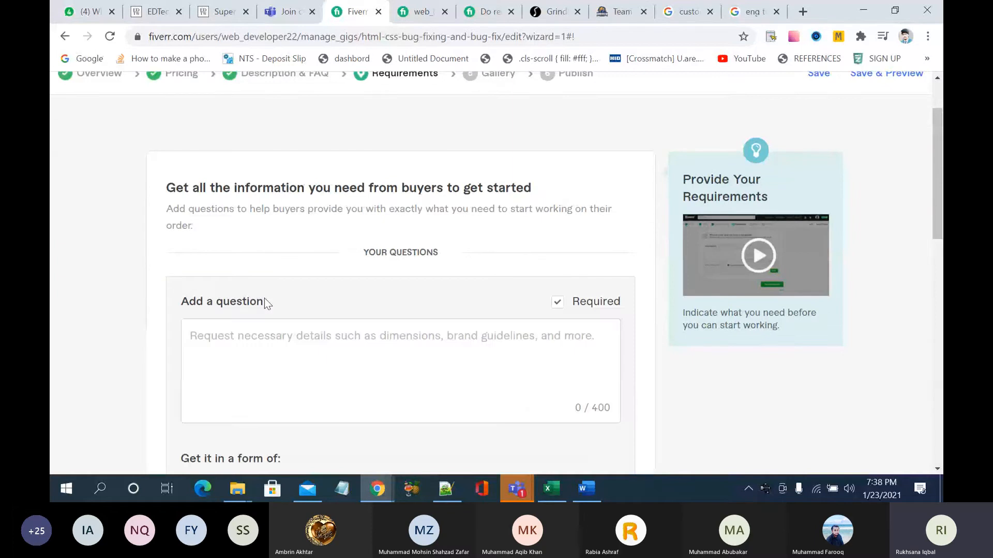
{"action": "left_click", "coordinate": [325, 336]}
{"action": "type", "text": "P"}
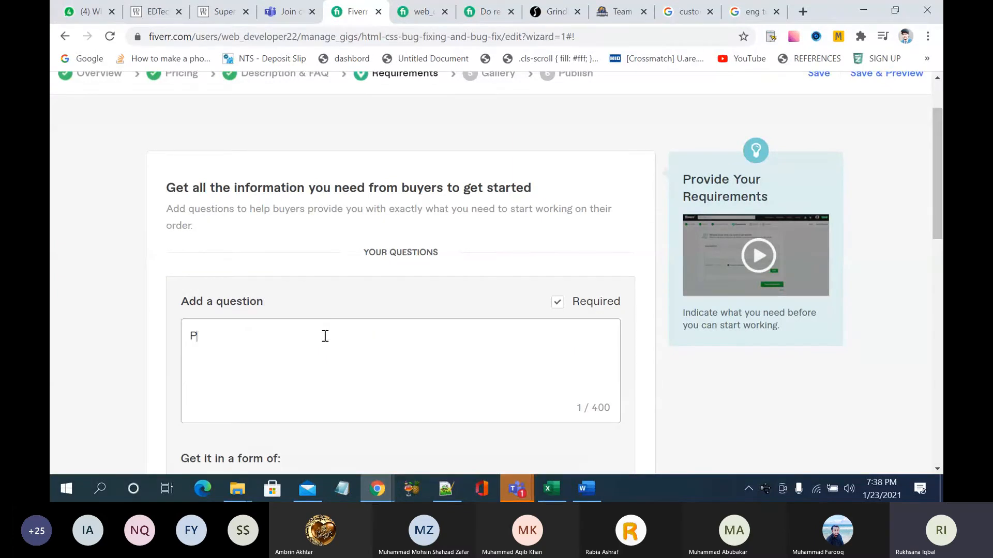
{"action": "type", "text": "lease send me ur"}
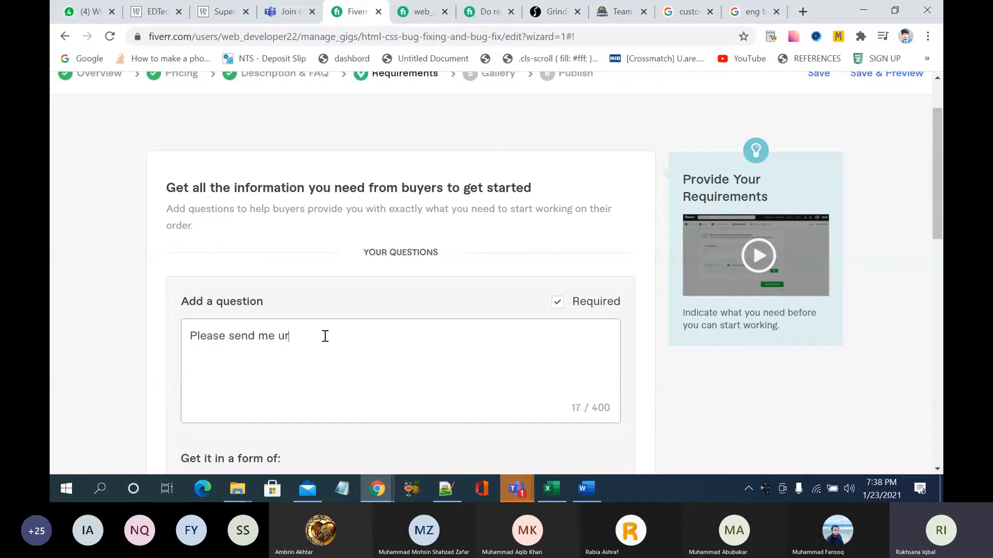
{"action": "type", "text": "l of your website"}
{"action": "scroll", "coordinate": [325, 336], "scroll_direction": "down", "scroll_amount": 2}
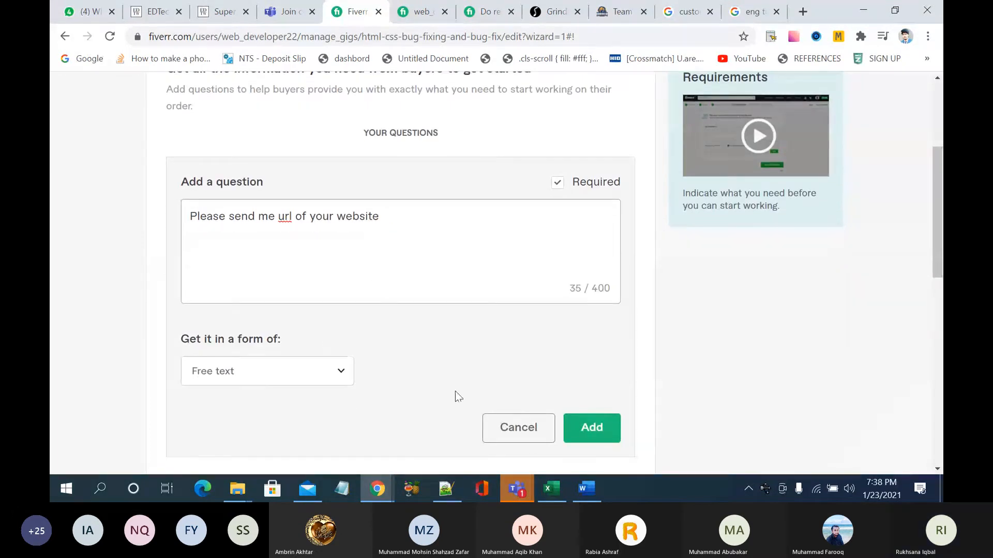
{"action": "left_click", "coordinate": [331, 371]}
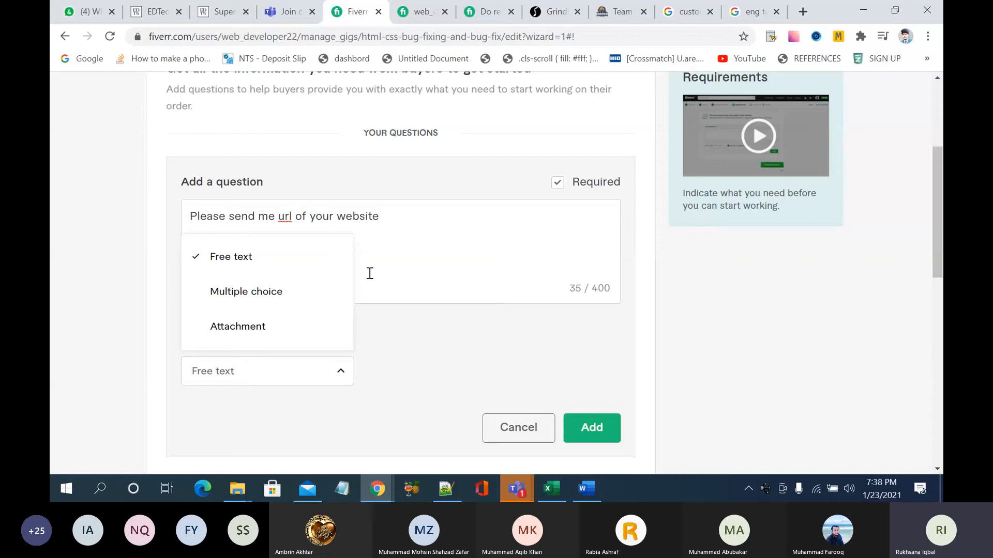
{"action": "left_click", "coordinate": [409, 240]}
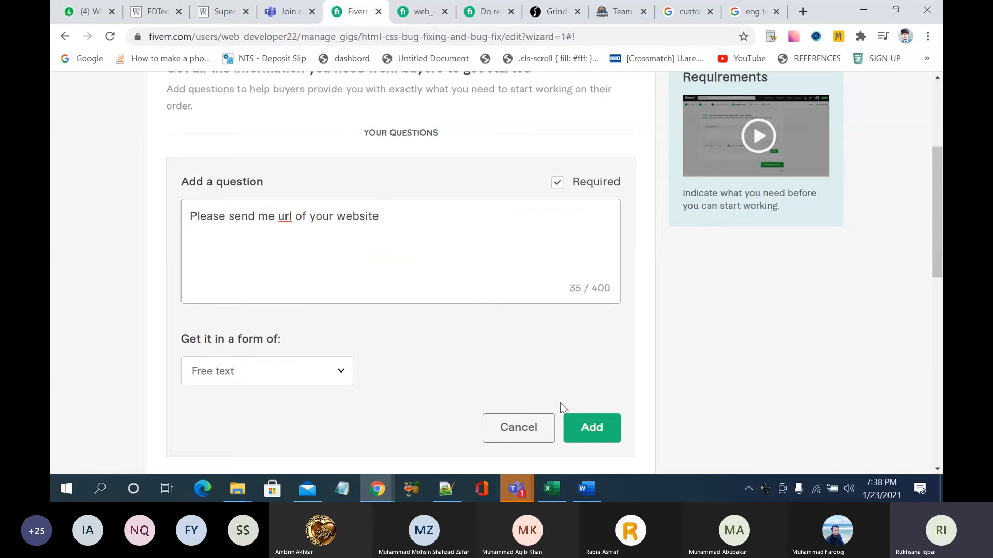
{"action": "left_click", "coordinate": [593, 430]}
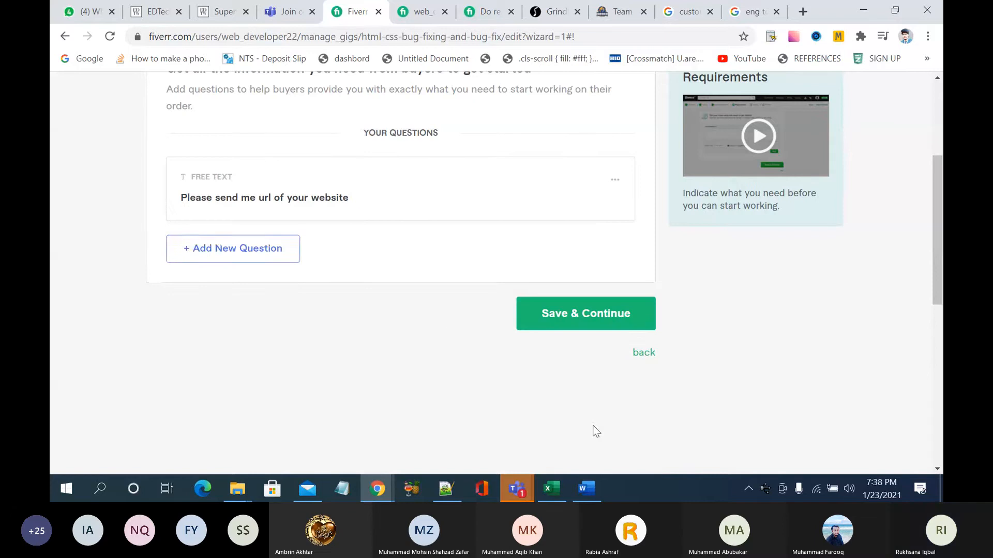
Step: Start a new required buyer question reading "Please send me written file of your requirement."
{"action": "left_click", "coordinate": [251, 249]}
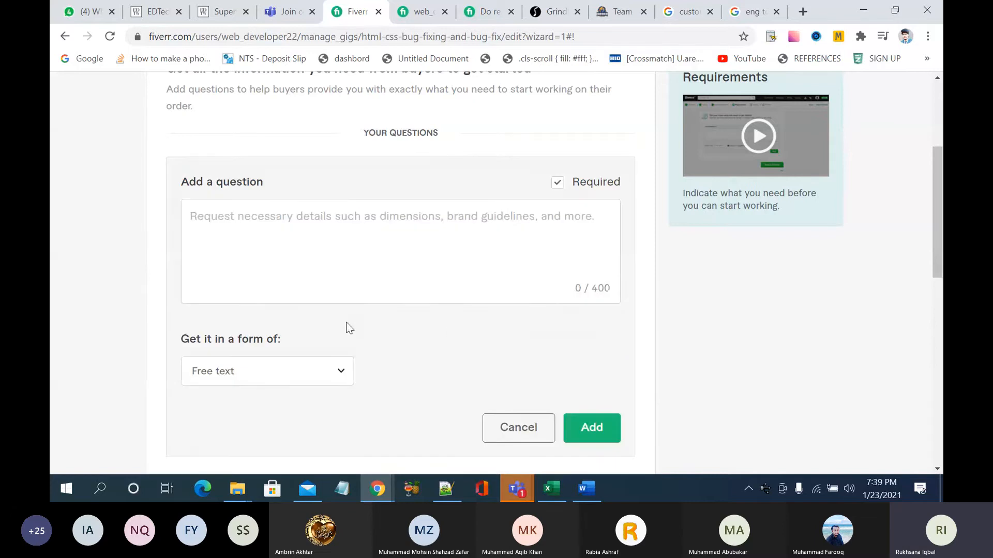
{"action": "left_click", "coordinate": [389, 266]}
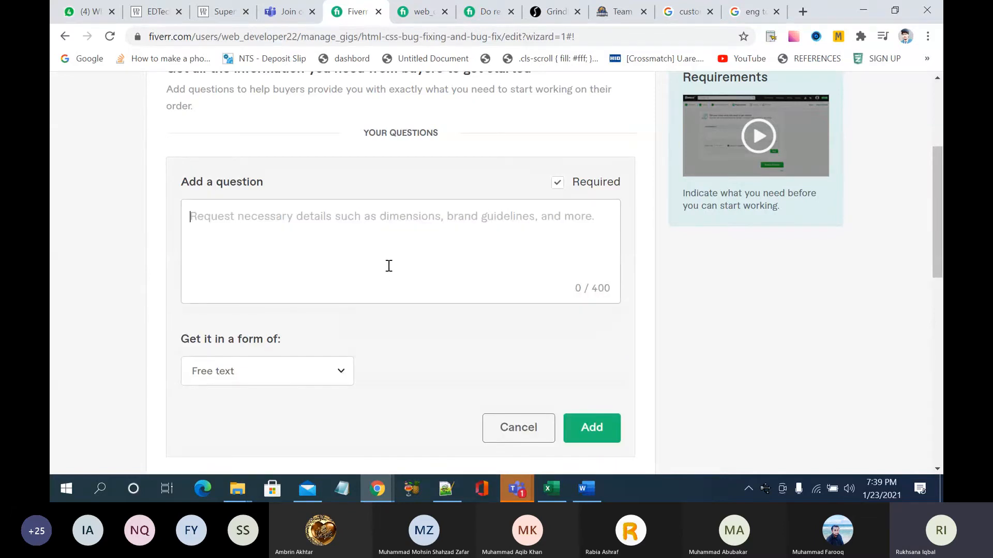
{"action": "type", "text": "Plea"}
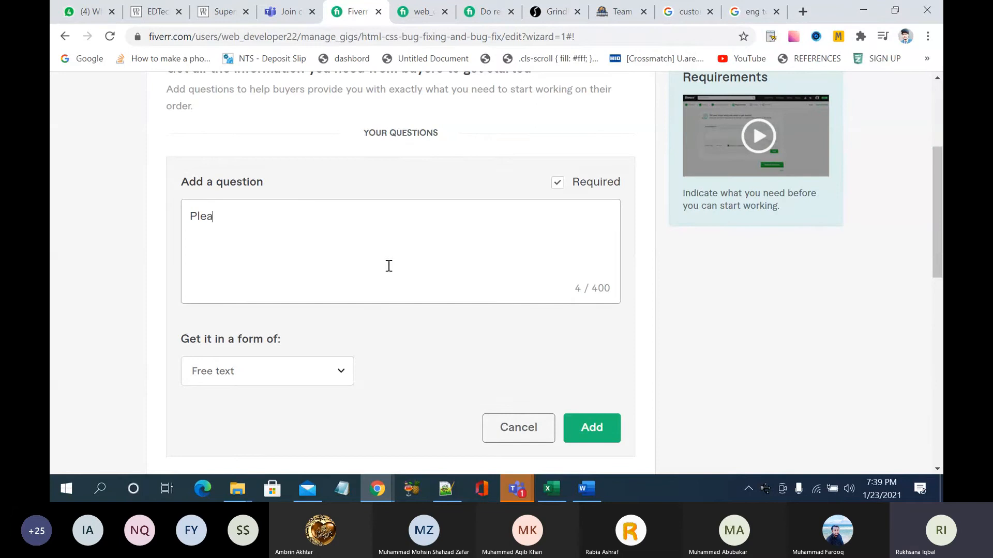
{"action": "type", "text": "se sen m"}
{"action": "key", "text": "BackSpace"}
{"action": "key", "text": "BackSpace"}
{"action": "type", "text": "d me writtne "}
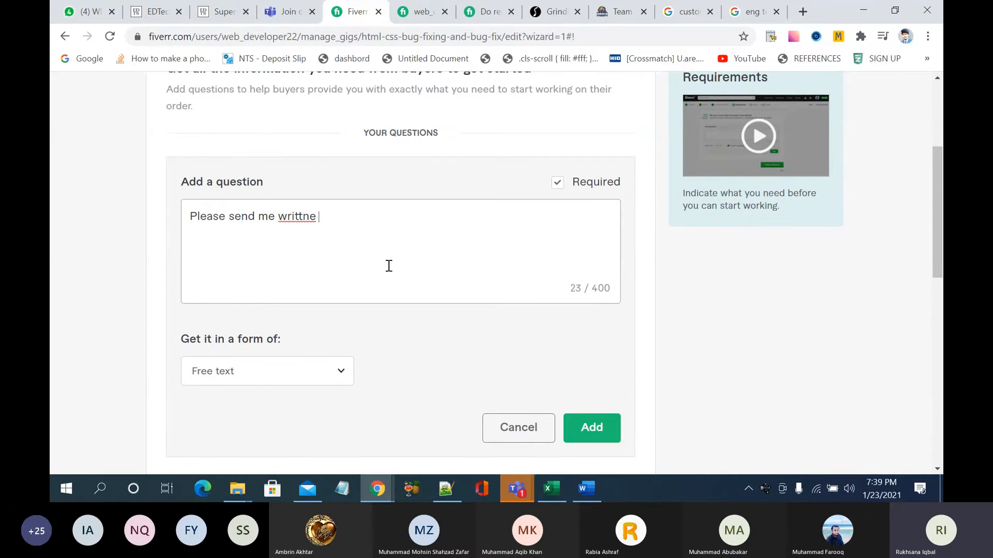
{"action": "type", "text": "files"}
{"action": "type", "text": "f yours"}
{"action": "key", "text": "BackSpace"}
{"action": "key", "text": "BackSpace"}
{"action": "key", "text": "BackSpace"}
{"action": "type", "text": "ur"}
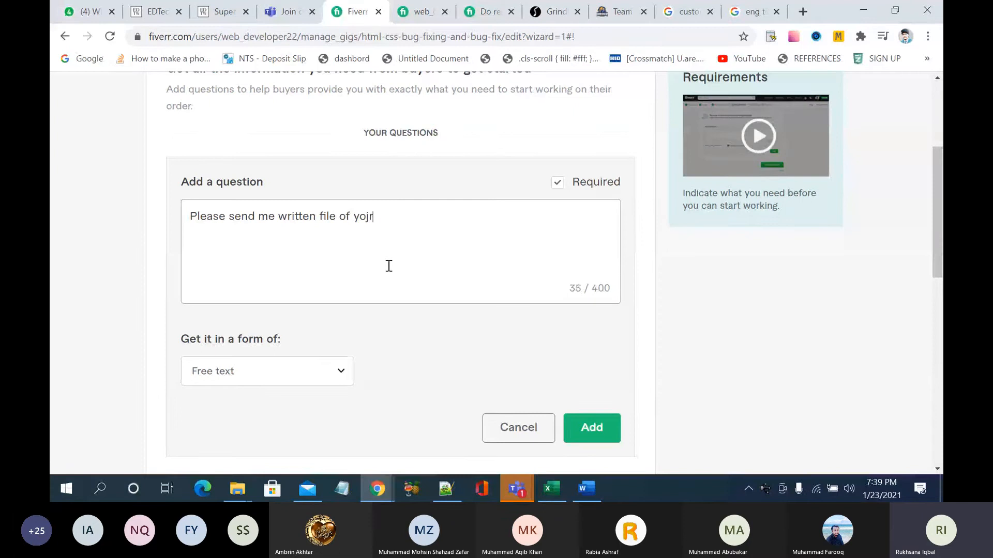
{"action": "key", "text": "BackSpace"}
{"action": "key", "text": "BackSpace"}
{"action": "type", "text": "ur re"}
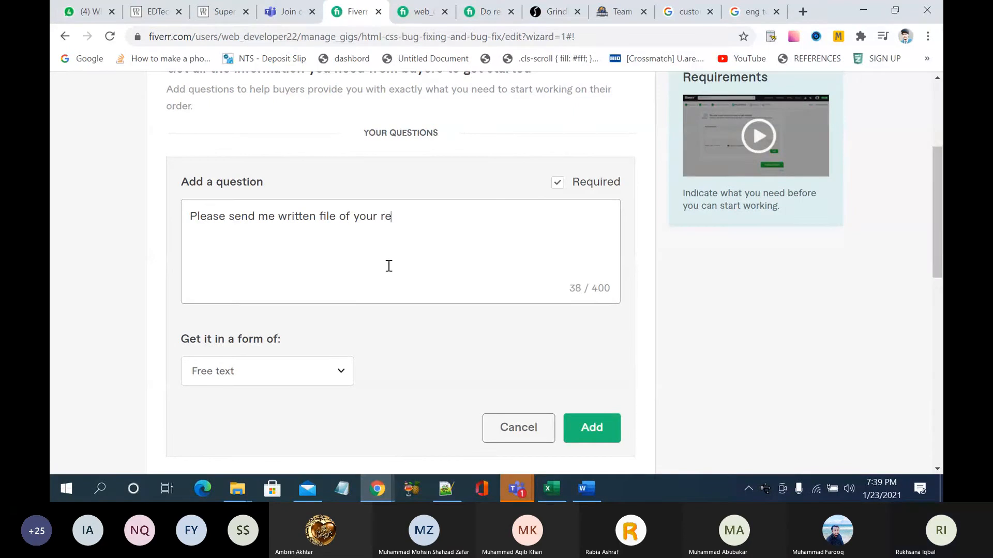
{"action": "type", "text": "quir"}
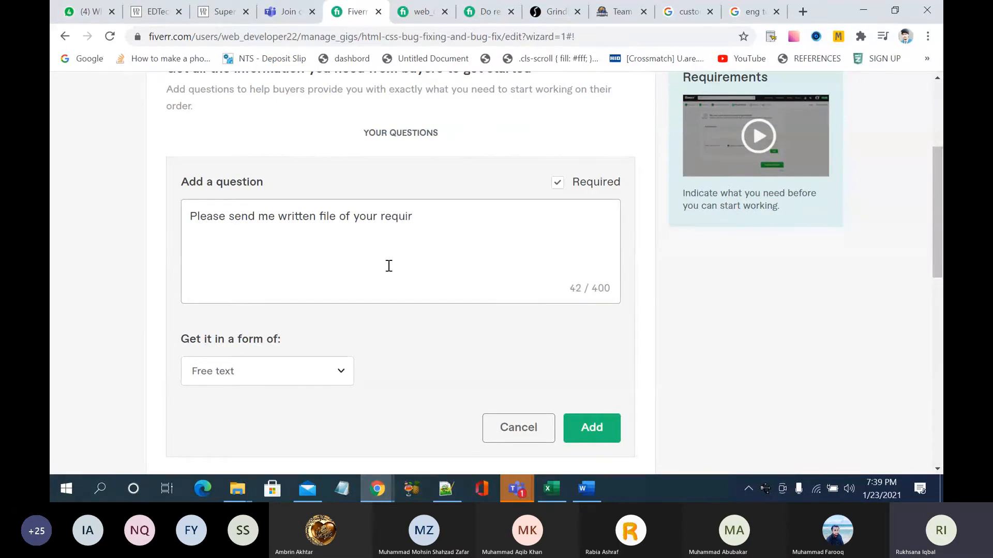
{"action": "type", "text": "emnet"}
{"action": "key", "text": "BackSpace"}
{"action": "key", "text": "BackSpace"}
{"action": "key", "text": "BackSpace"}
{"action": "type", "text": "nt wha"}
{"action": "key", "text": "BackSpace"}
{"action": "type", "text": "o"}
{"action": "key", "text": "BackSpace"}
{"action": "key", "text": "BackSpace"}
{"action": "key", "text": "BackSpace"}
{"action": "key", "text": "BackSpace"}
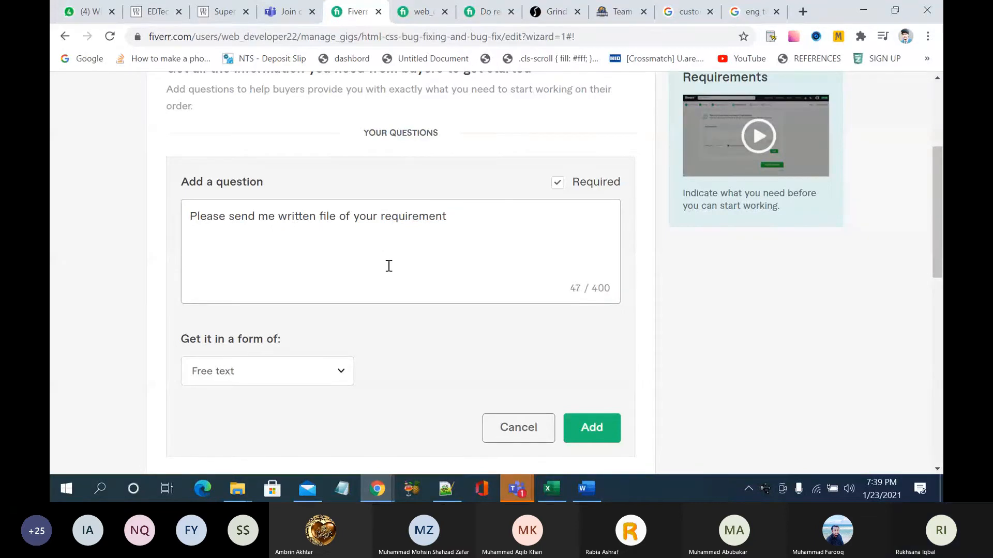
{"action": "type", "text": "thats"}
{"action": "key", "text": "BackSpace"}
{"action": "key", "text": "BackSpace"}
{"action": "key", "text": "BackSpace"}
{"action": "key", "text": "BackSpace"}
{"action": "key", "text": "BackSpace"}
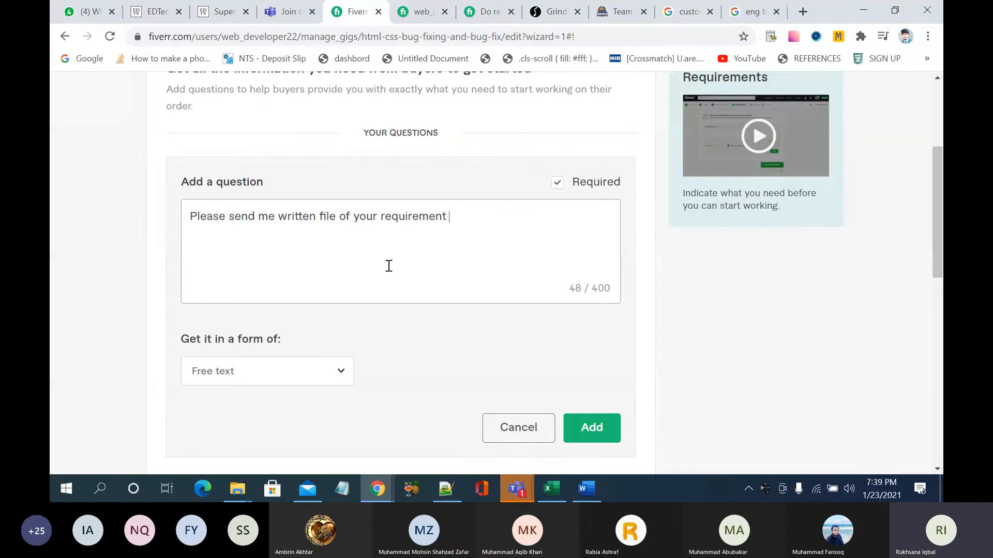
{"action": "key", "text": "BackSpace"}
{"action": "type", "text": "."}
Step: Add a second line to the question reading "so i can find the issue that you are facing in your website."
{"action": "key", "text": "Return"}
{"action": "type", "text": "so i cs"}
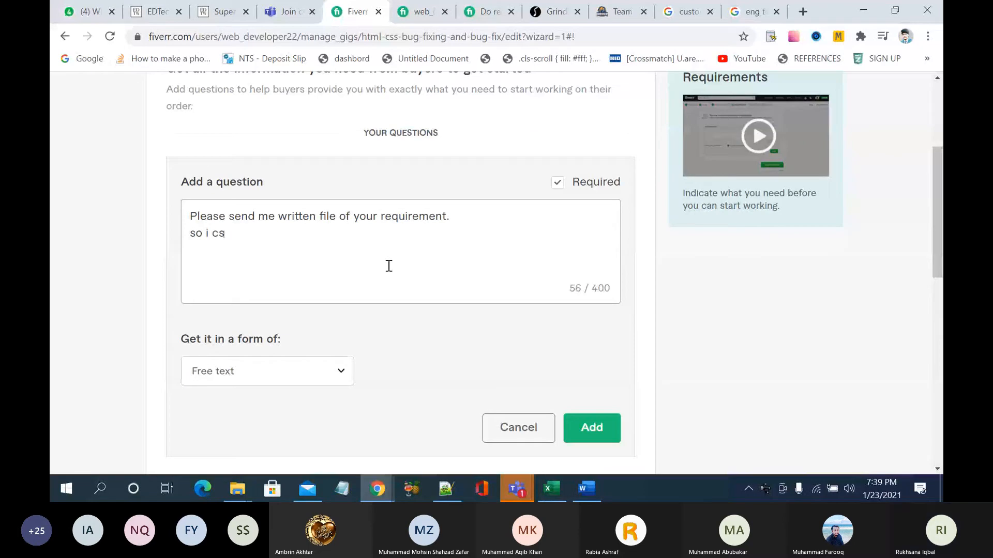
{"action": "type", "text": "a"}
{"action": "key", "text": "BackSpace"}
{"action": "key", "text": "BackSpace"}
{"action": "type", "text": "ant"}
{"action": "key", "text": "BackSpace"}
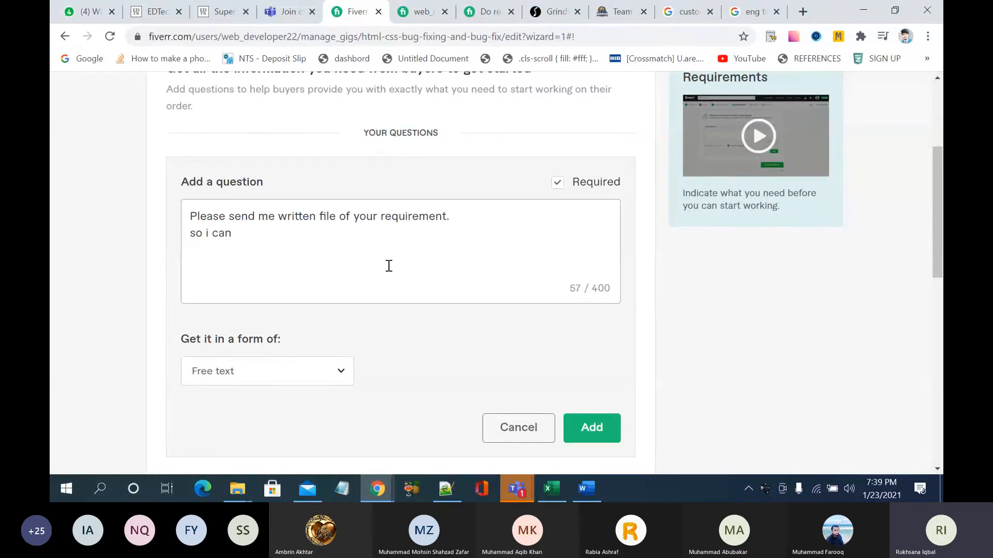
{"action": "type", "text": "d"}
{"action": "key", "text": "BackSpace"}
{"action": "type", "text": "f"}
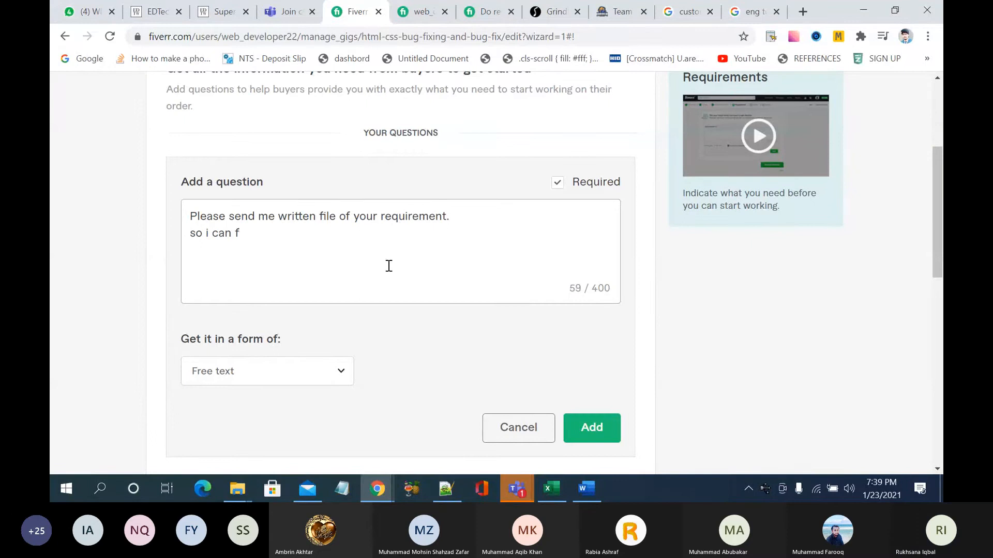
{"action": "type", "text": "ind the "}
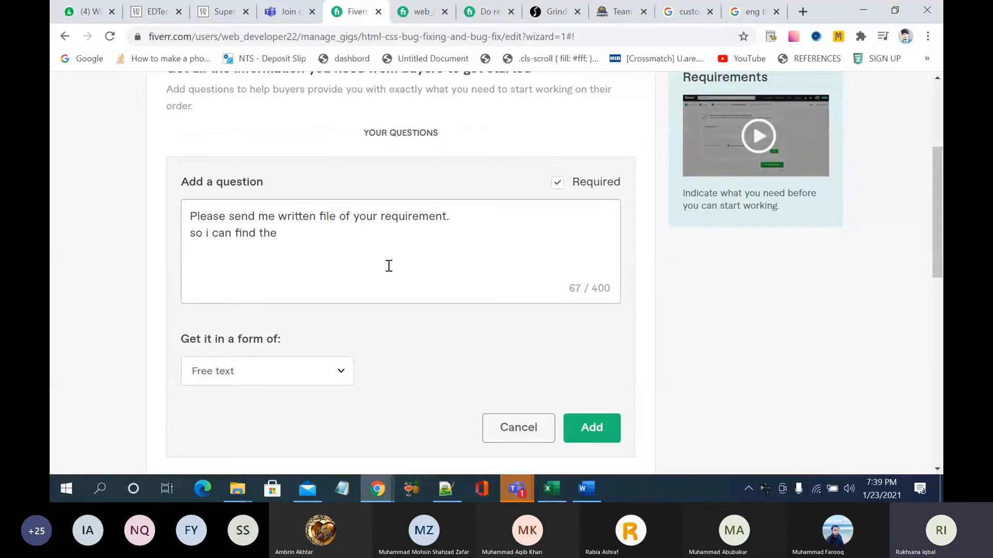
{"action": "type", "text": "issu"}
{"action": "key", "text": "BackSpace"}
{"action": "key", "text": "BackSpace"}
{"action": "key", "text": "BackSpace"}
{"action": "type", "text": "ss"}
{"action": "key", "text": "BackSpace"}
{"action": "type", "text": "sue the"}
{"action": "key", "text": "BackSpace"}
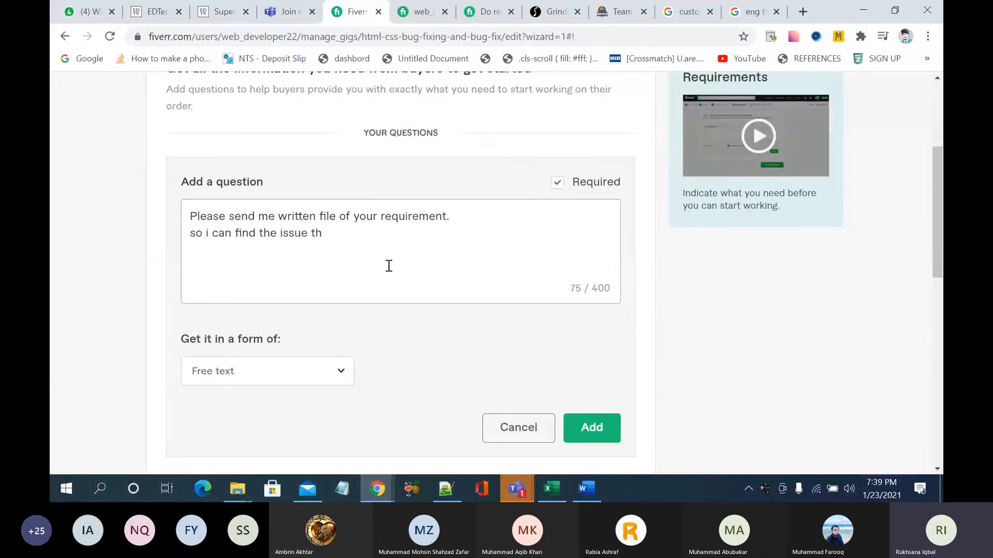
{"action": "type", "text": "at you are fac"}
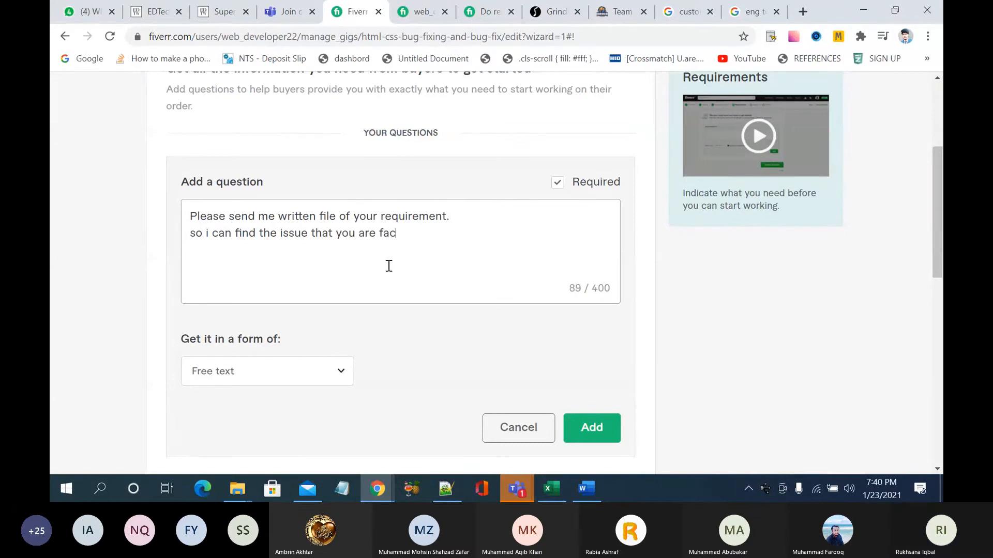
{"action": "type", "text": "ing in u"}
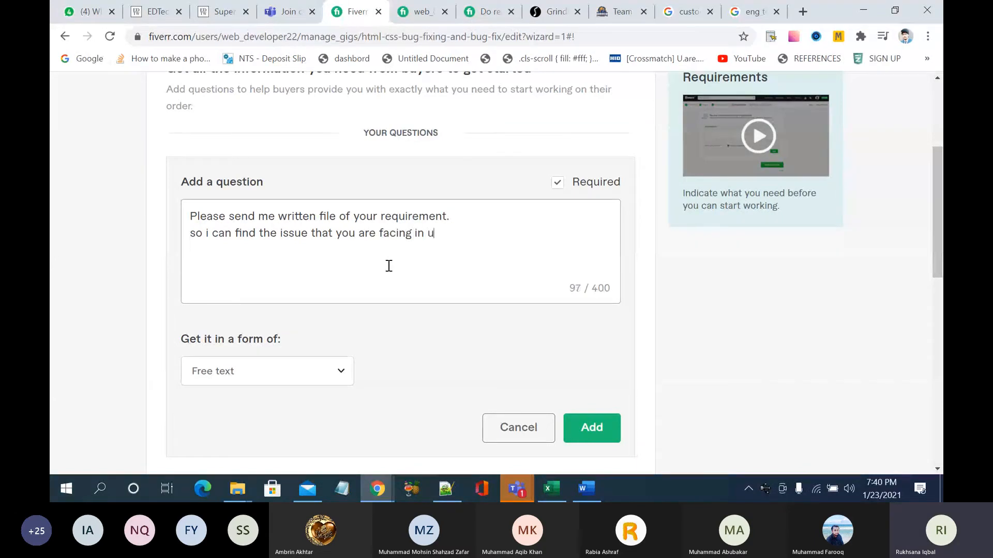
{"action": "key", "text": "BackSpace"}
{"action": "type", "text": "your website"}
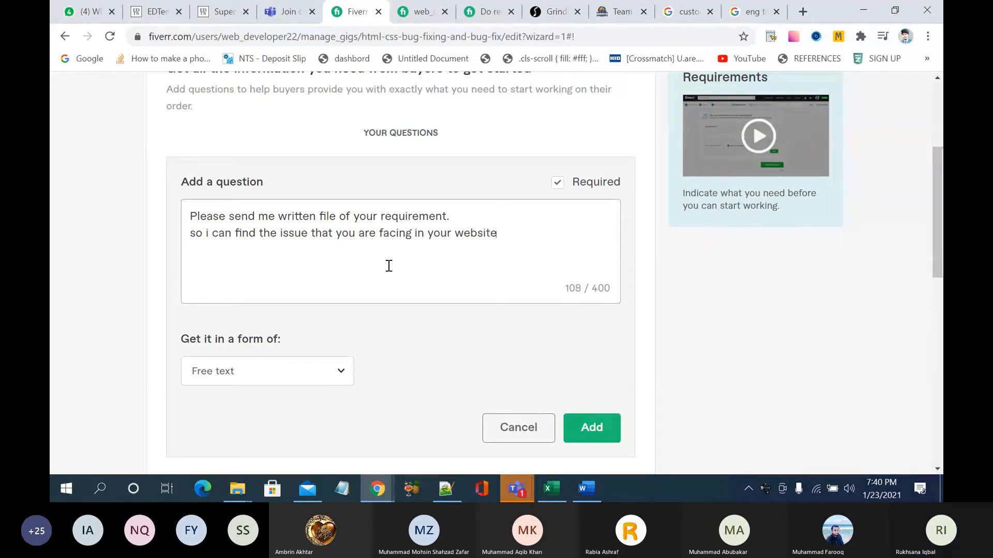
{"action": "type", "text": "."}
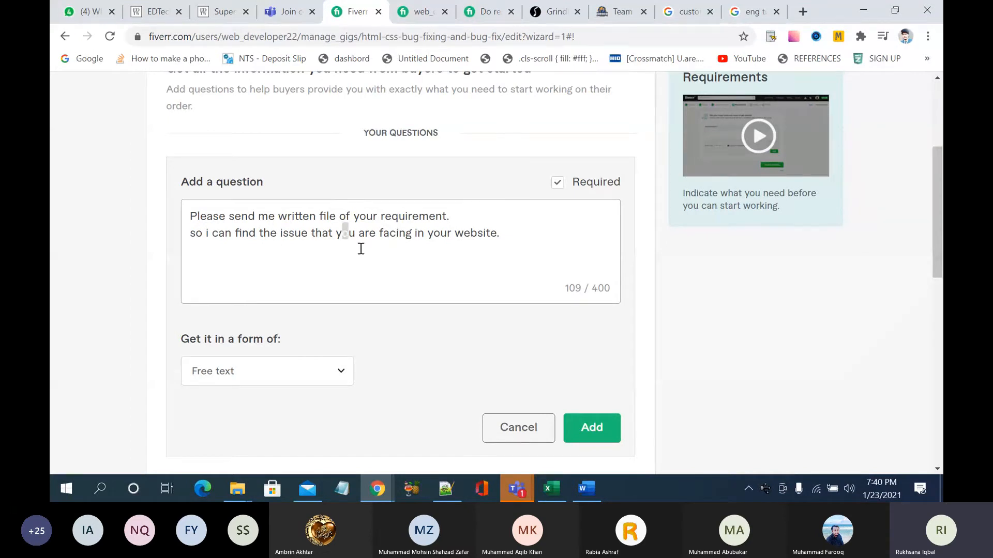
Step: Replace the word "find" with "fix" in the question's second line
{"action": "left_click", "coordinate": [375, 238]}
{"action": "double_click", "coordinate": [240, 235]}
{"action": "type", "text": "fix"}
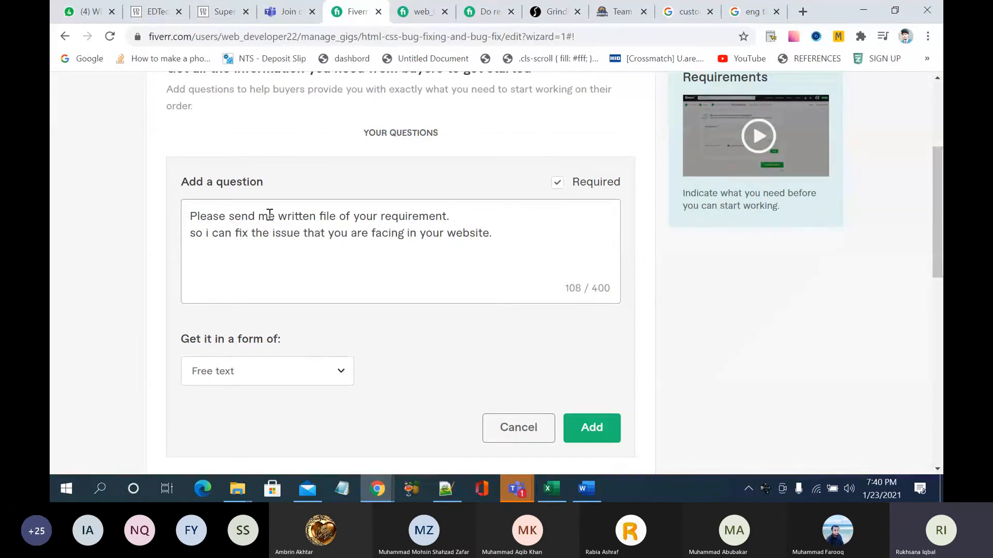
{"action": "left_click_drag", "start_coordinate": [191, 216], "coordinate": [453, 218]}
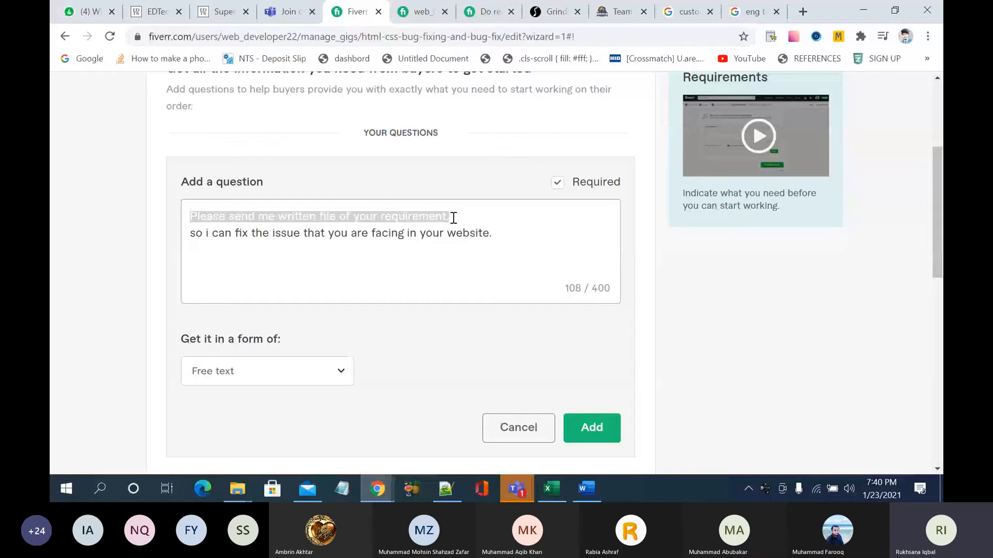
{"action": "left_click", "coordinate": [450, 277]}
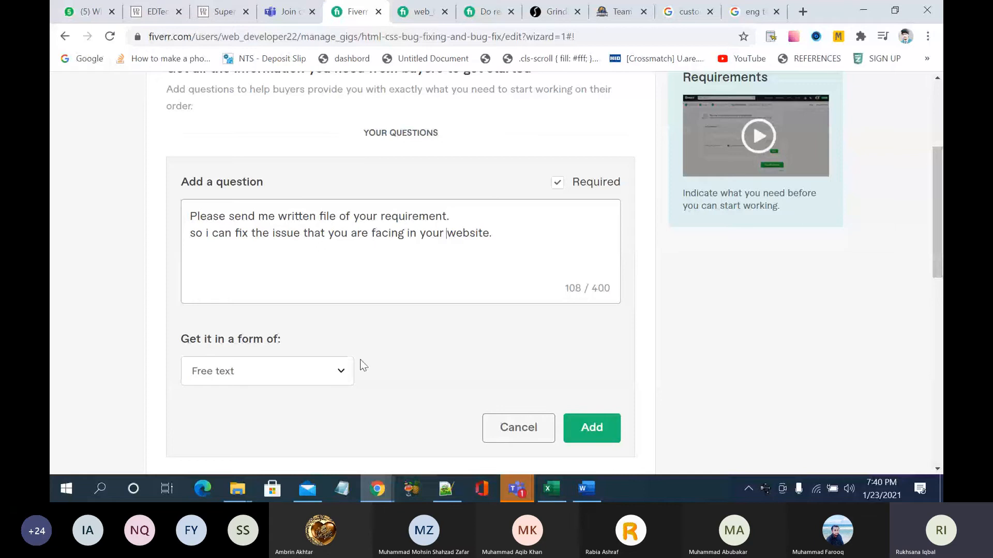
Step: Set the answer form to Free text and add the written requirement file question to the buyer questions
{"action": "left_click", "coordinate": [338, 371]}
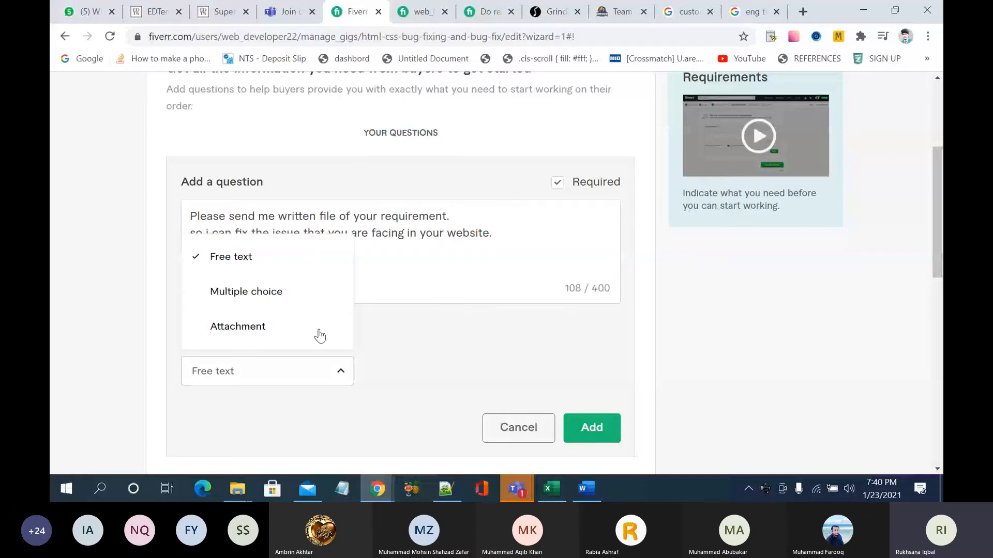
{"action": "left_click", "coordinate": [317, 333]}
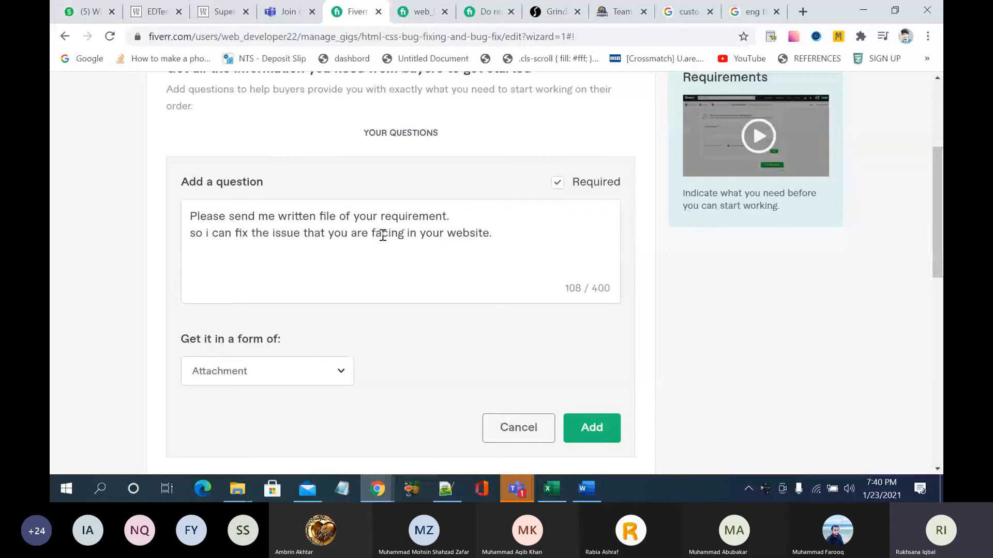
{"action": "left_click", "coordinate": [339, 371]}
{"action": "left_click", "coordinate": [264, 258]}
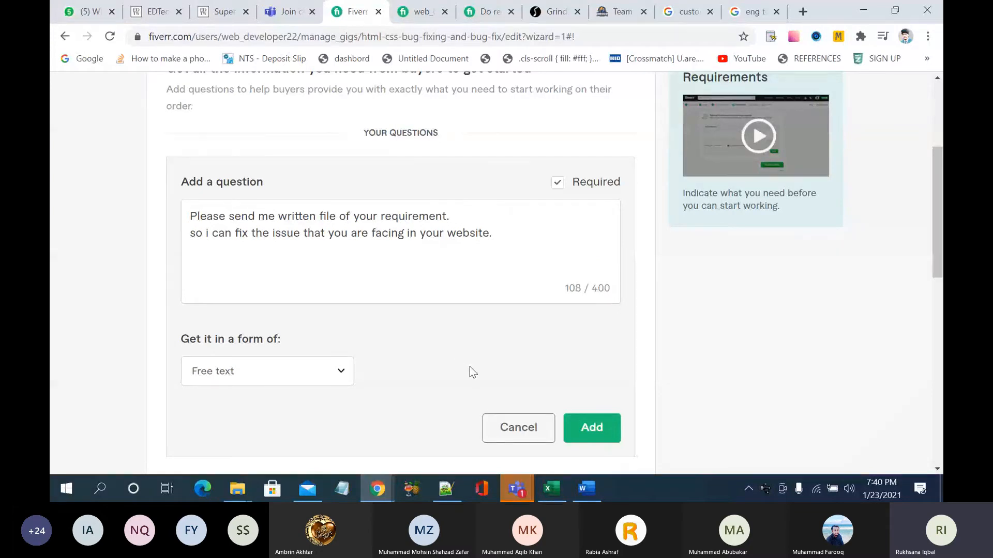
{"action": "left_click", "coordinate": [591, 429]}
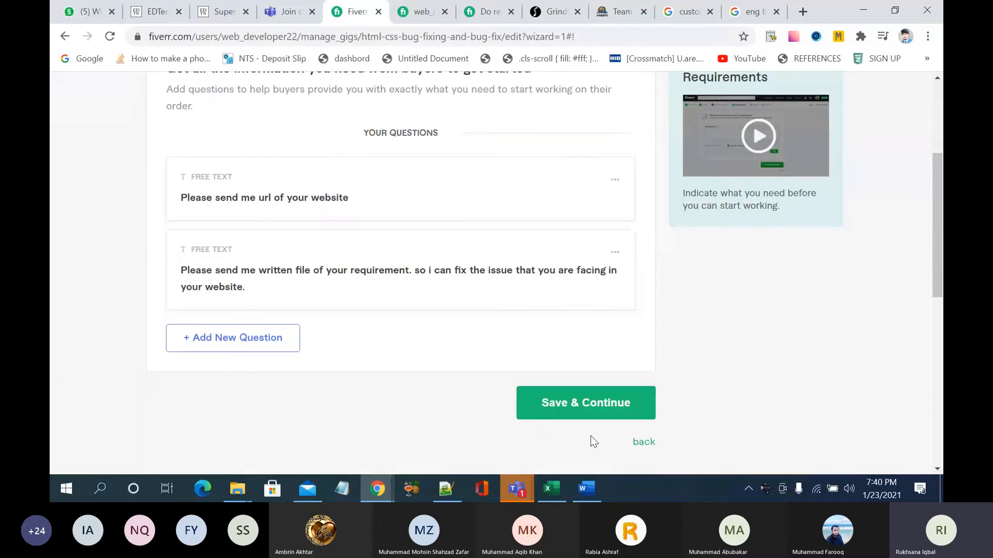
Step: Start another required buyer question reading "did you create an ftp?" with Multiple choice as its answer form
{"action": "left_click", "coordinate": [220, 343]}
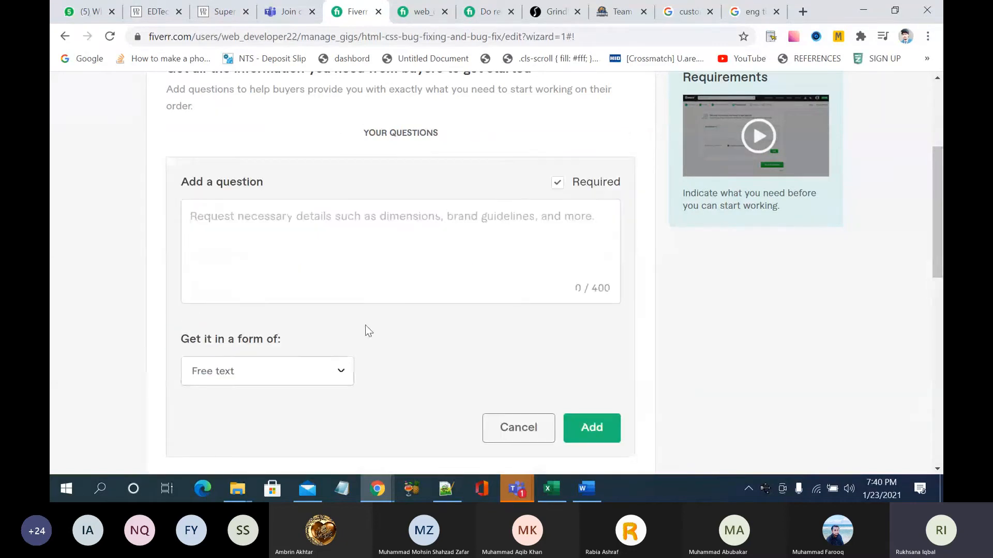
{"action": "scroll", "coordinate": [377, 314], "scroll_direction": "down", "scroll_amount": 1}
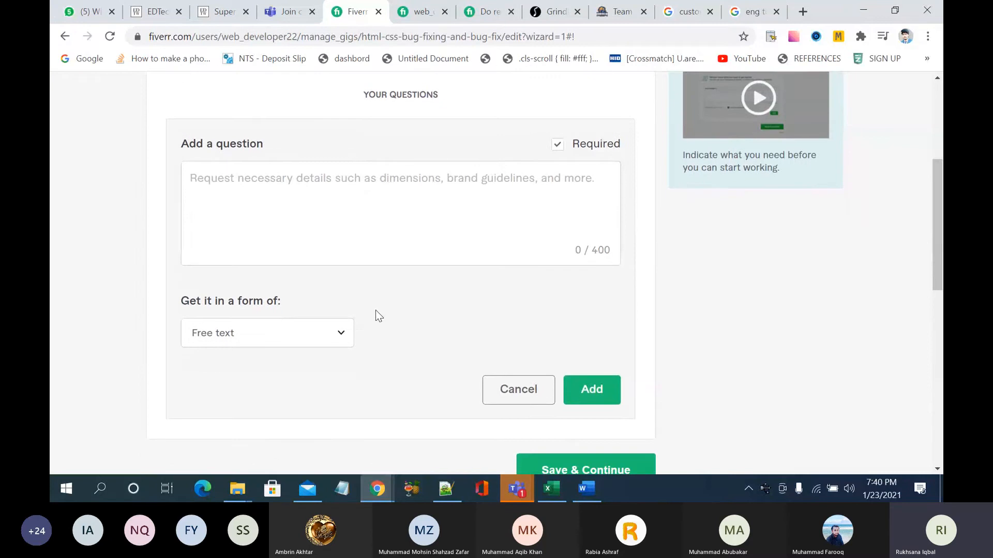
{"action": "left_click", "coordinate": [345, 238]}
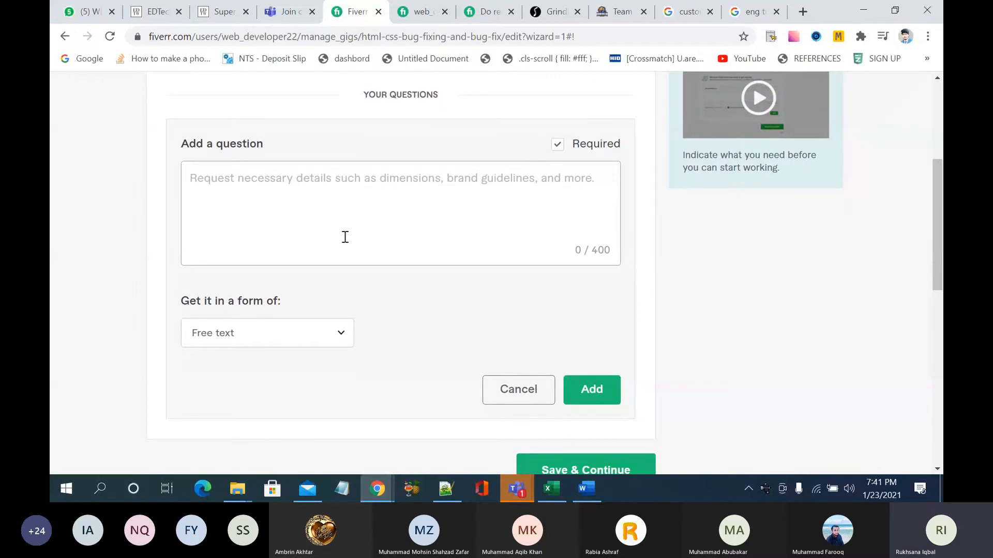
{"action": "type", "text": "did "}
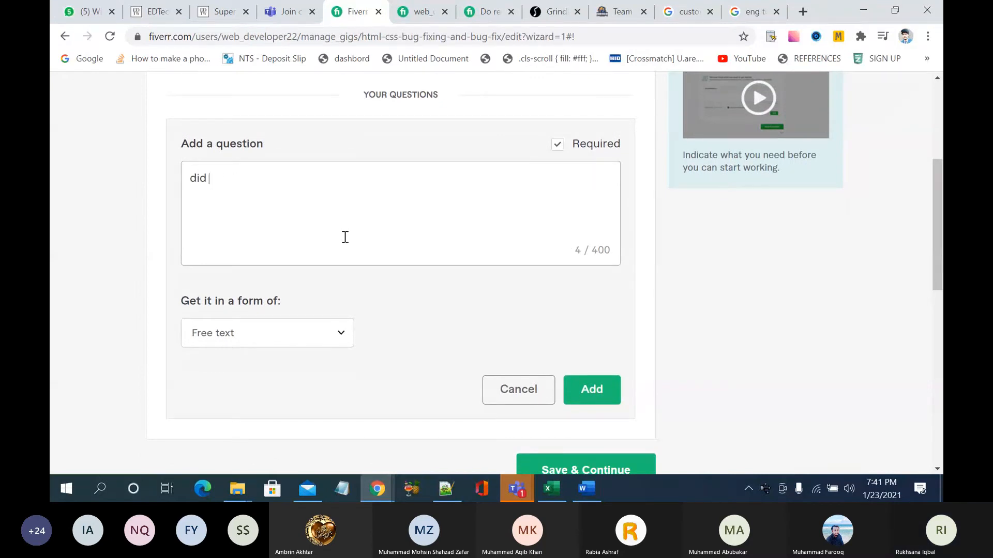
{"action": "type", "text": "you crea"}
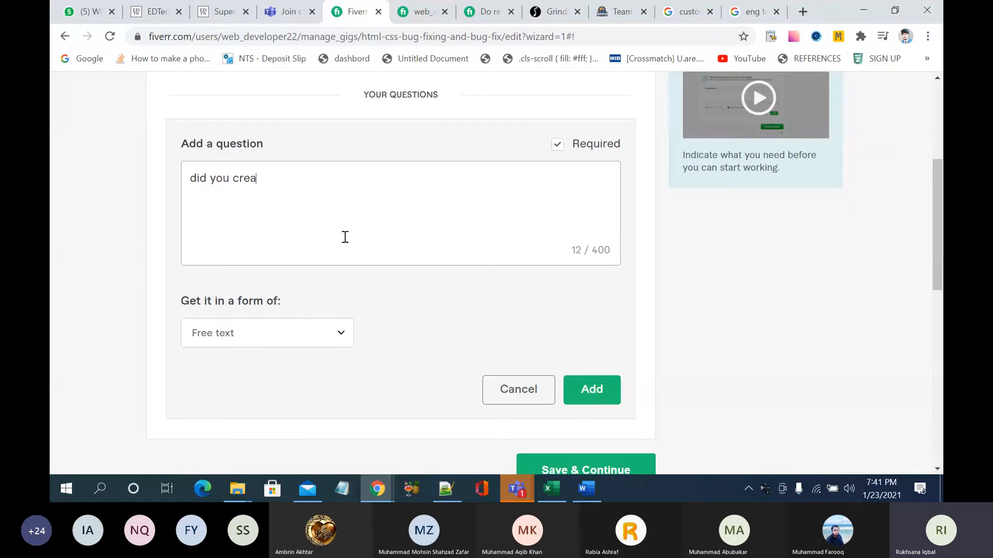
{"action": "type", "text": "te an  ftp?"}
{"action": "left_click", "coordinate": [305, 335]}
{"action": "left_click", "coordinate": [281, 263]}
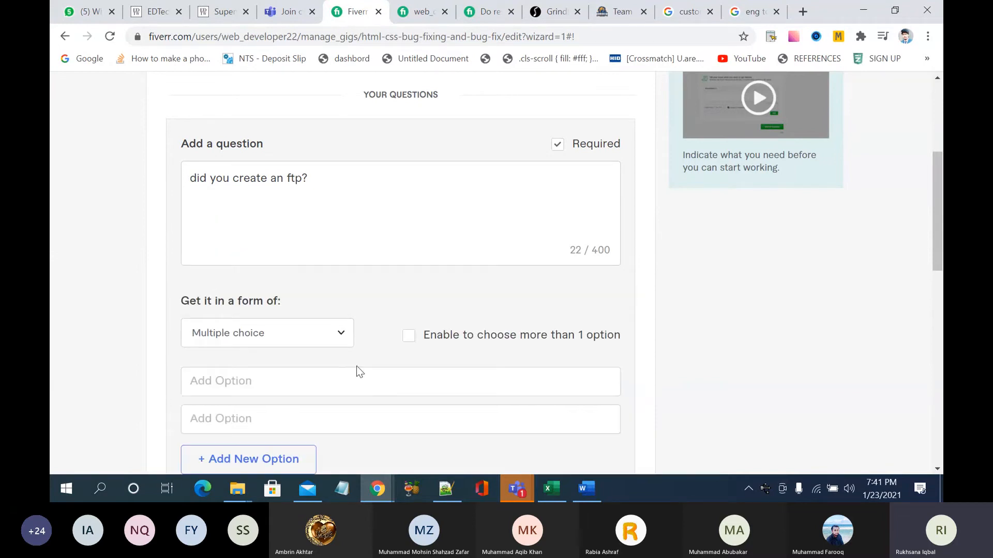
Step: Enter "Yes" and "No" as the two answer options of the ftp question
{"action": "scroll", "coordinate": [360, 372], "scroll_direction": "down", "scroll_amount": 1}
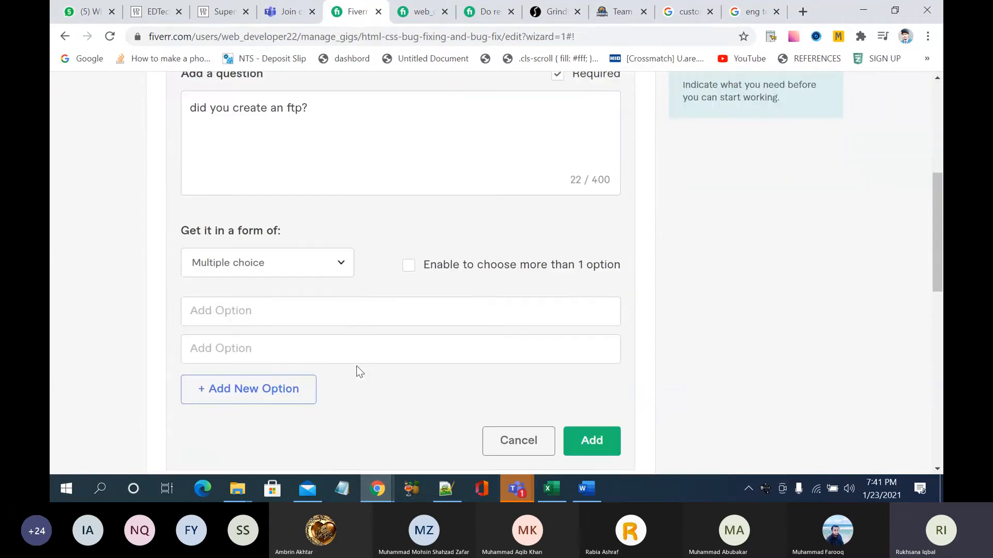
{"action": "left_click", "coordinate": [351, 324]}
{"action": "type", "text": "Yes"}
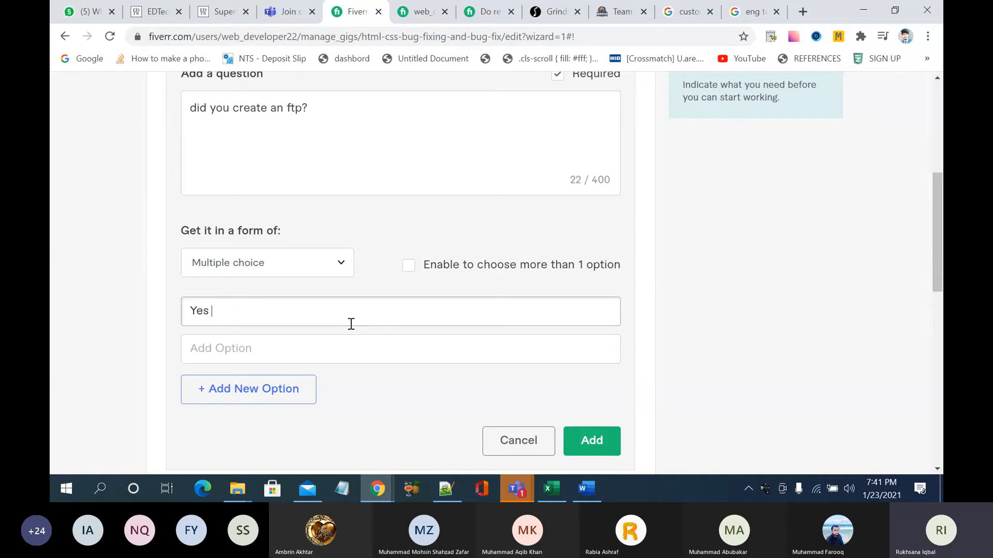
{"action": "left_click", "coordinate": [301, 348]}
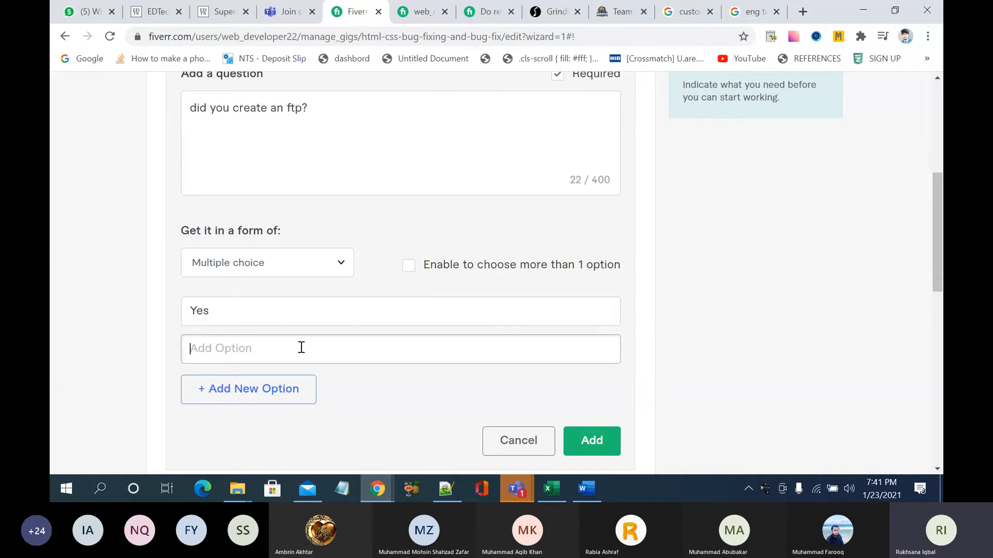
{"action": "type", "text": "Now"}
{"action": "key", "text": "BackSpace"}
{"action": "scroll", "coordinate": [354, 378], "scroll_direction": "down", "scroll_amount": 1}
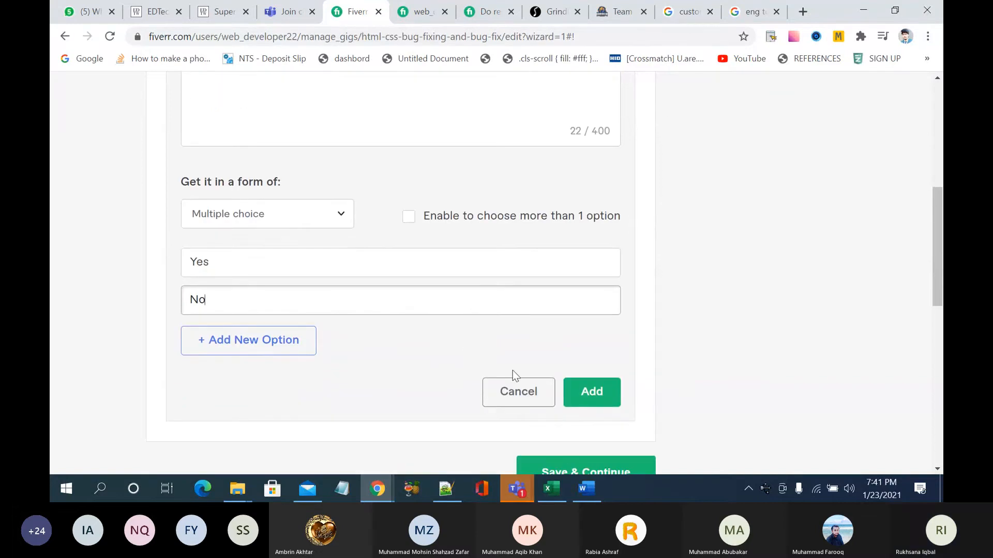
Step: Add a third answer option "i don't know what is this" and add the ftp question to the buyer questions
{"action": "left_click", "coordinate": [282, 345]}
{"action": "left_click", "coordinate": [288, 335]}
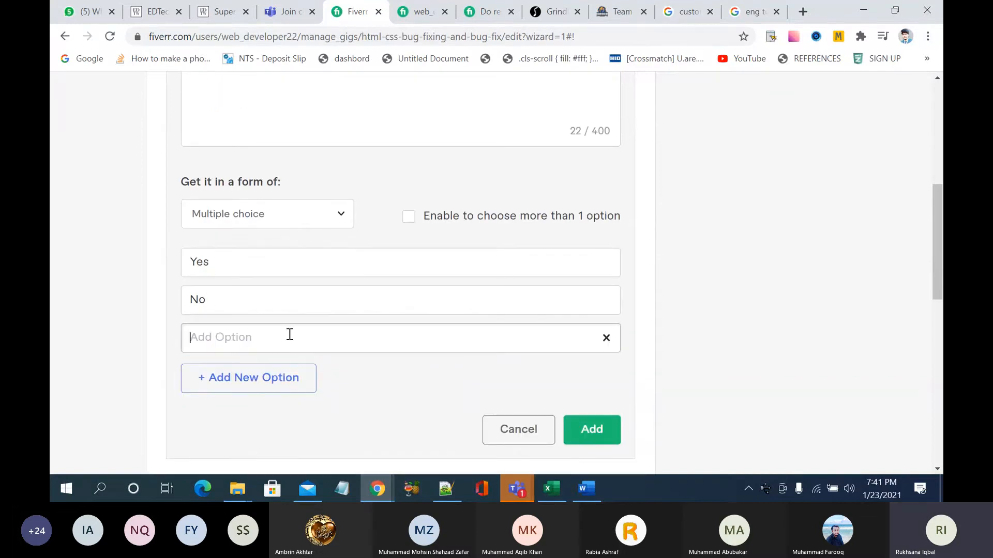
{"action": "type", "text": "i don't know what is this"}
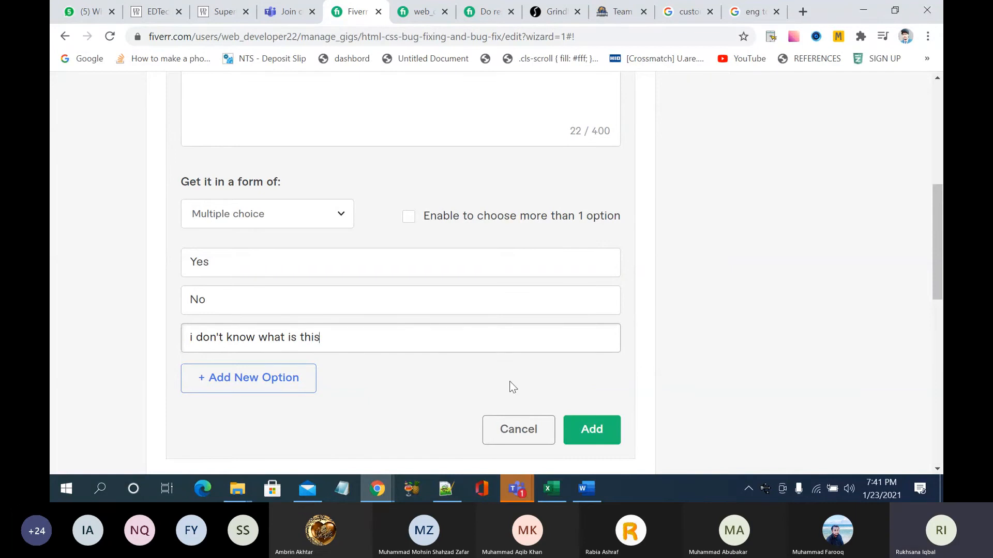
{"action": "left_click", "coordinate": [588, 433]}
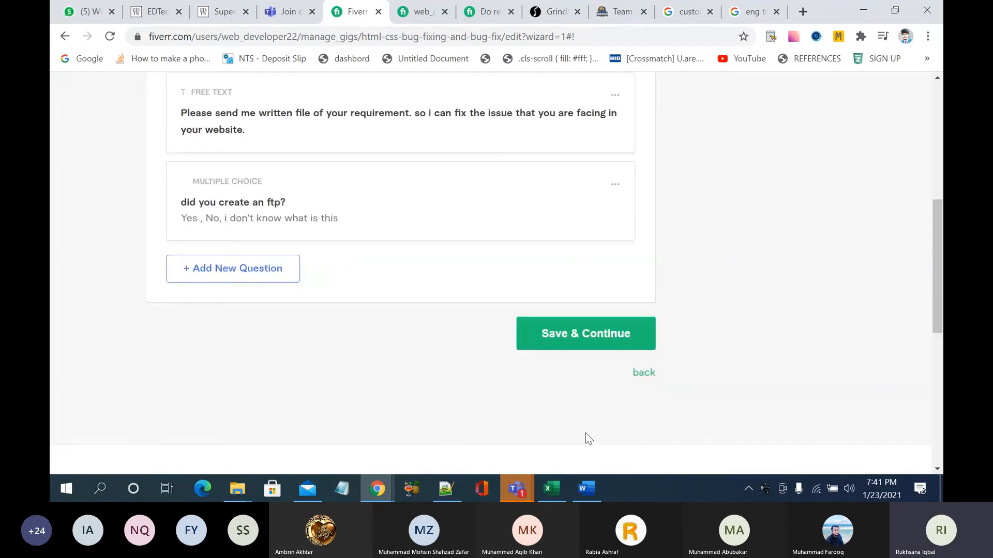
Step: Save the buyer requirements and continue to the gig gallery's photo section, rechecking the listed questions once along the way
{"action": "left_click", "coordinate": [567, 347]}
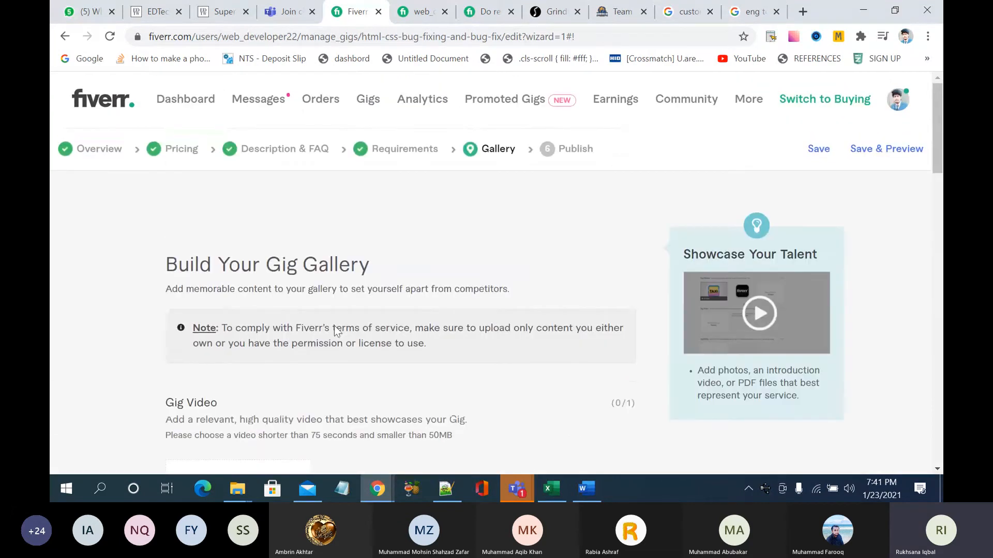
{"action": "scroll", "coordinate": [339, 334], "scroll_direction": "down", "scroll_amount": 1}
{"action": "left_click", "coordinate": [375, 125]}
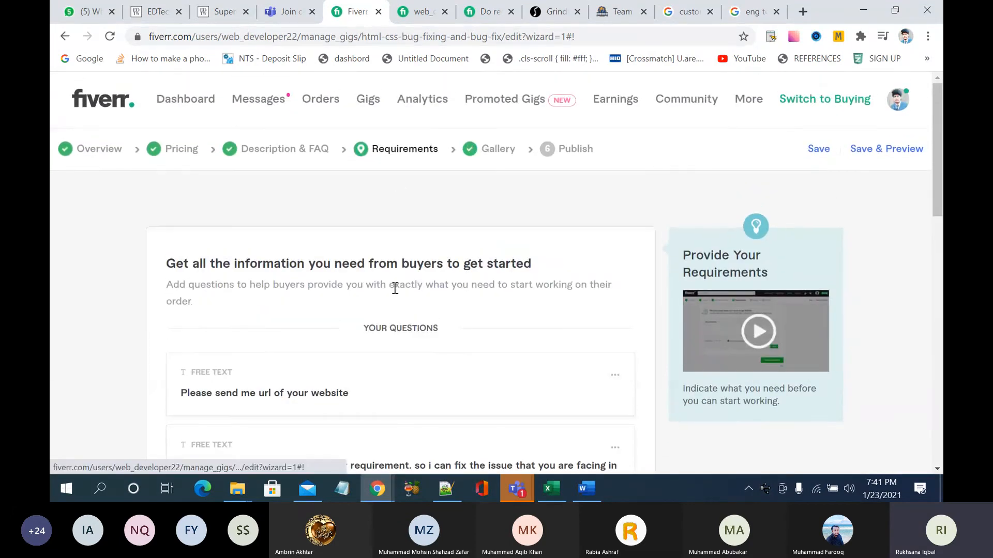
{"action": "scroll", "coordinate": [395, 288], "scroll_direction": "down", "scroll_amount": 5}
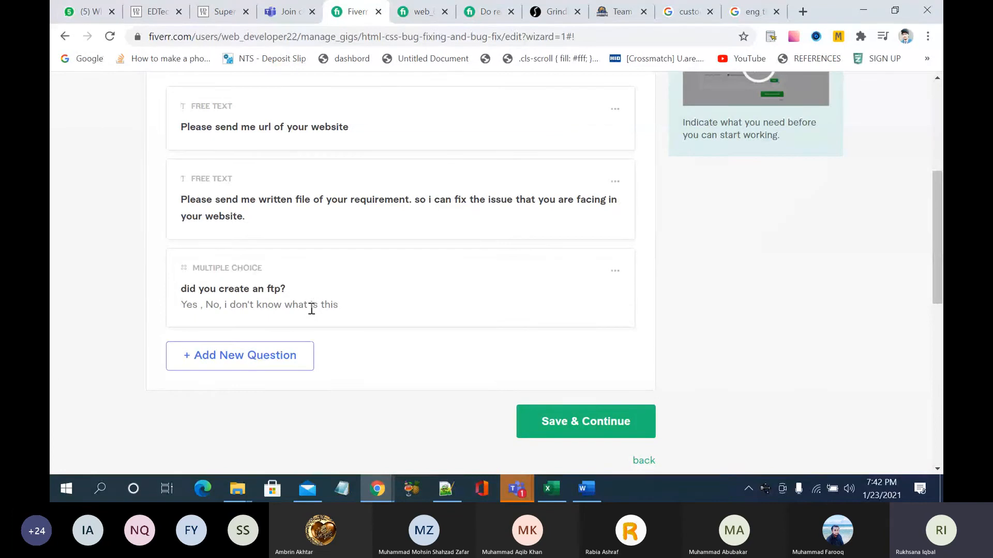
{"action": "left_click", "coordinate": [557, 428]}
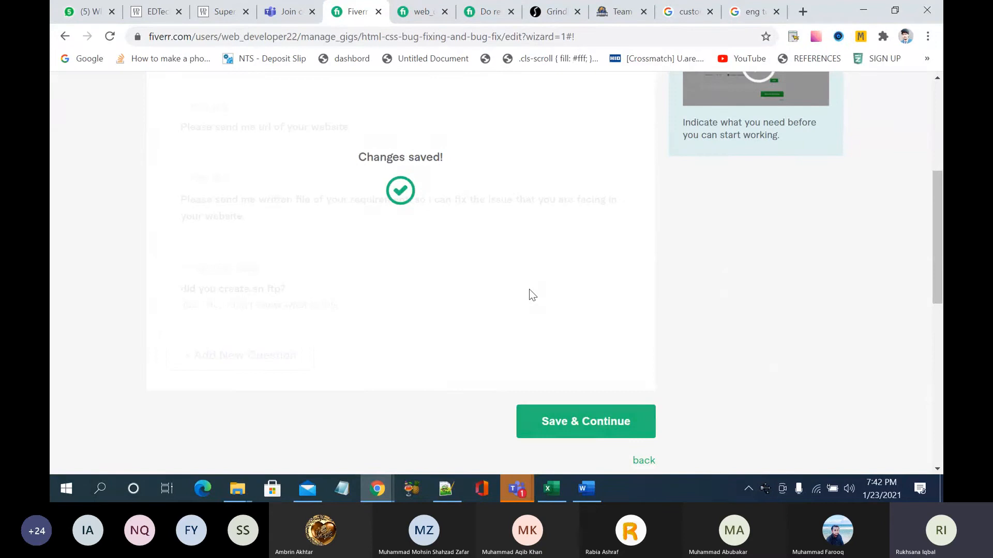
{"action": "scroll", "coordinate": [529, 289], "scroll_direction": "down", "scroll_amount": 4}
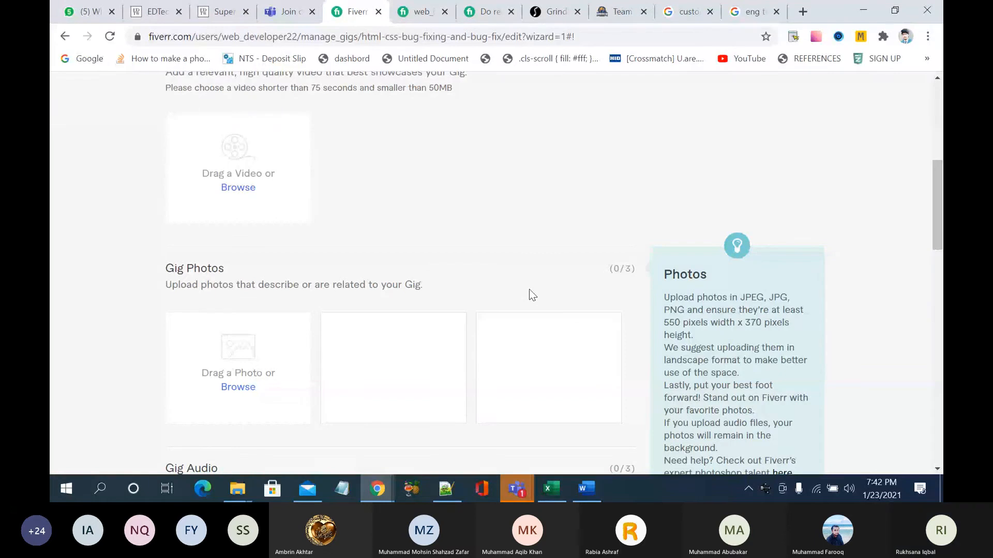
Step: Switch to the browser page with the English-to-Urdu translation results and open canva.com there
{"action": "left_click", "coordinate": [738, 15]}
{"action": "left_click", "coordinate": [701, 35]}
{"action": "type", "text": "can"}
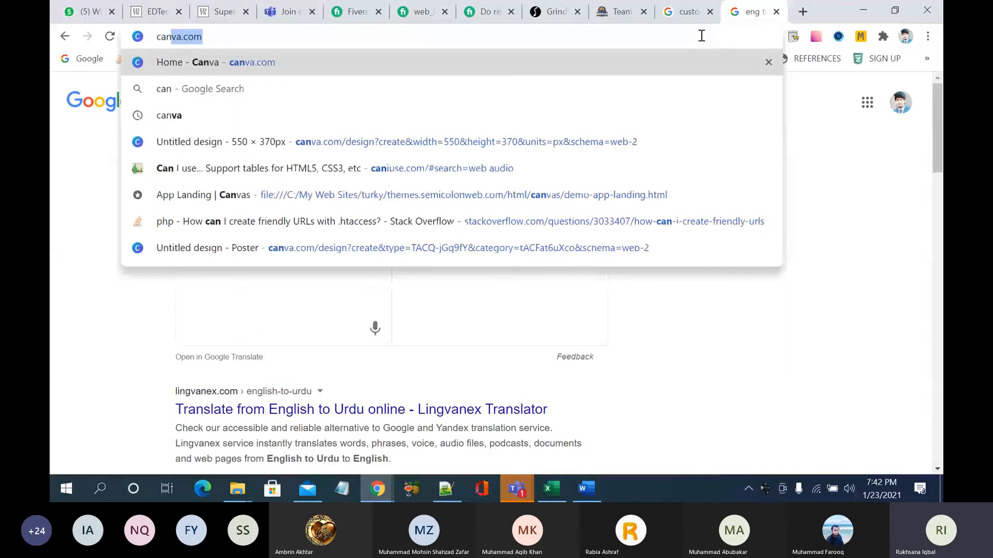
{"action": "key", "text": "Return"}
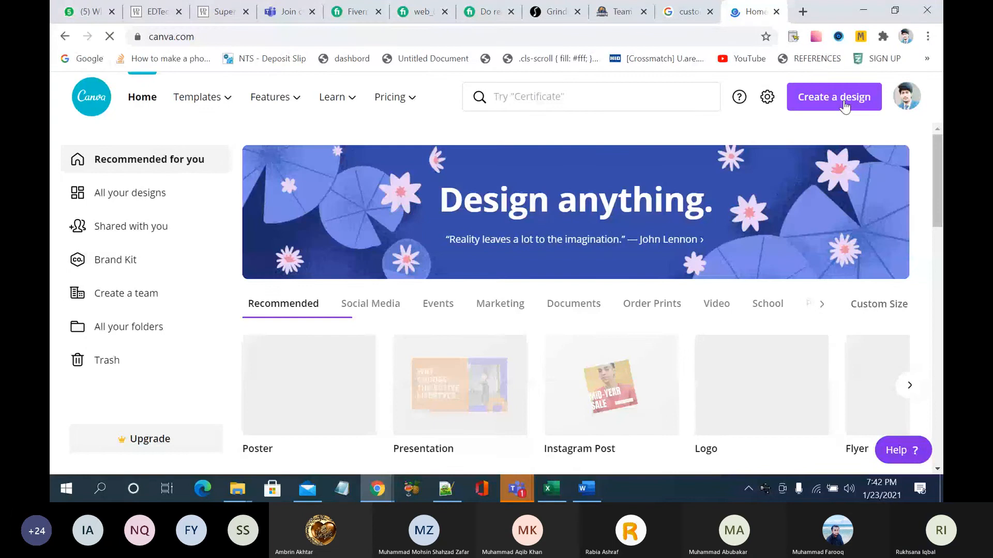
Step: Create a new custom-size design 550 px wide and 370 px high
{"action": "left_click", "coordinate": [844, 103]}
{"action": "left_click", "coordinate": [759, 173]}
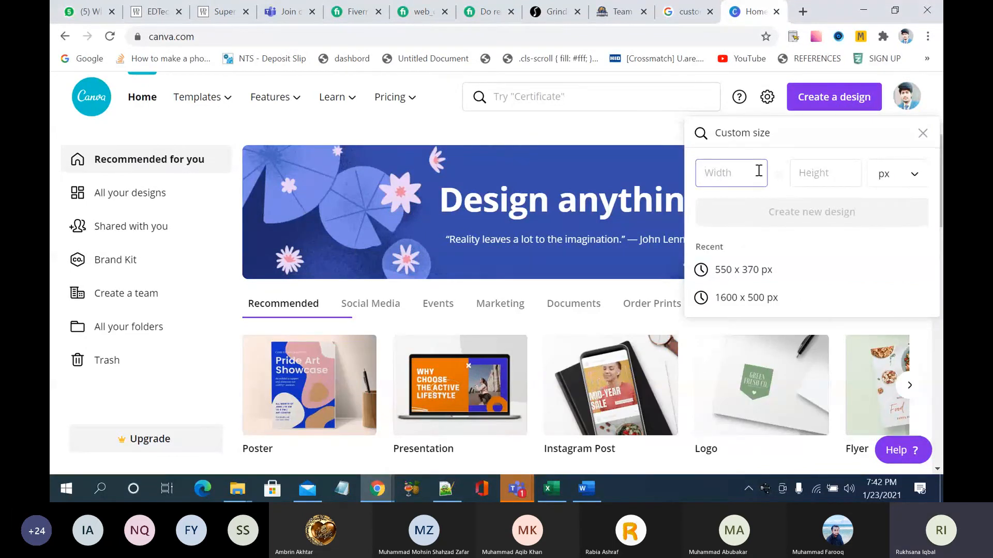
{"action": "type", "text": "505"}
{"action": "key", "text": "BackSpace"}
{"action": "key", "text": "BackSpace"}
{"action": "type", "text": "50"}
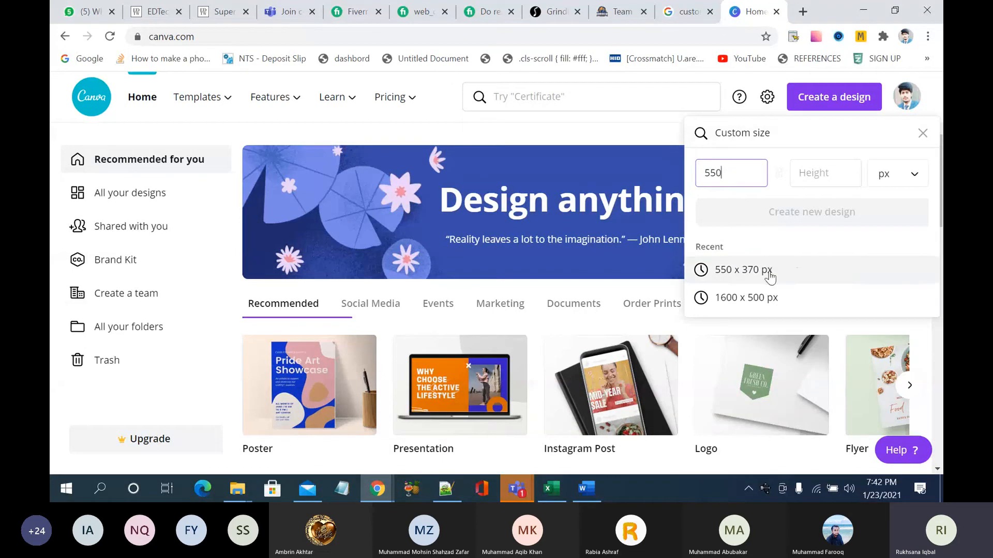
{"action": "left_click", "coordinate": [814, 174]}
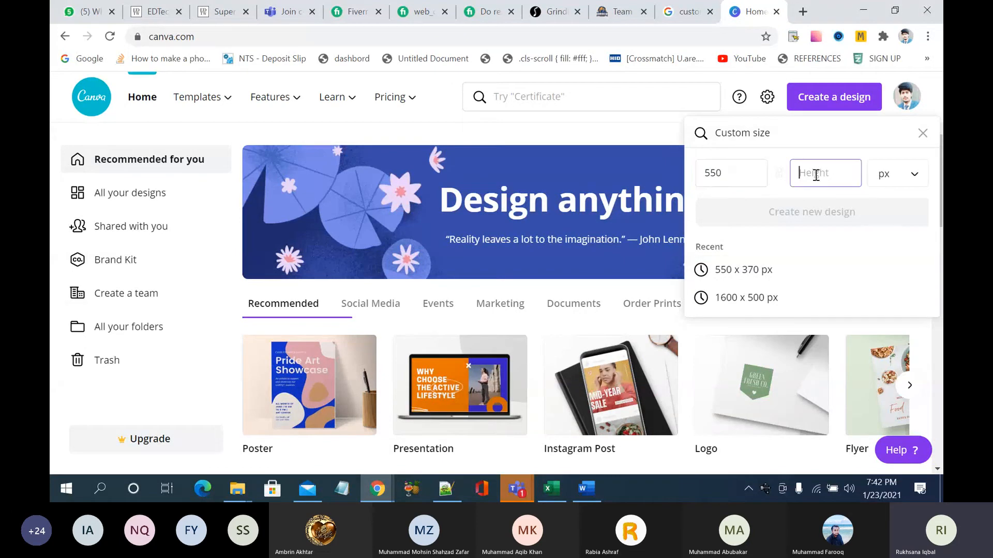
{"action": "type", "text": "3"}
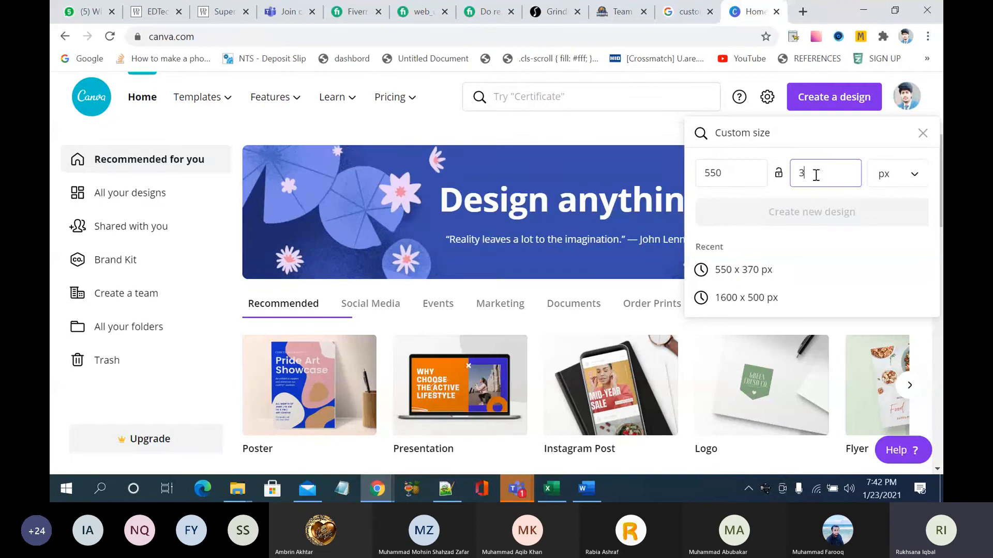
{"action": "type", "text": "70"}
{"action": "left_click", "coordinate": [838, 217]}
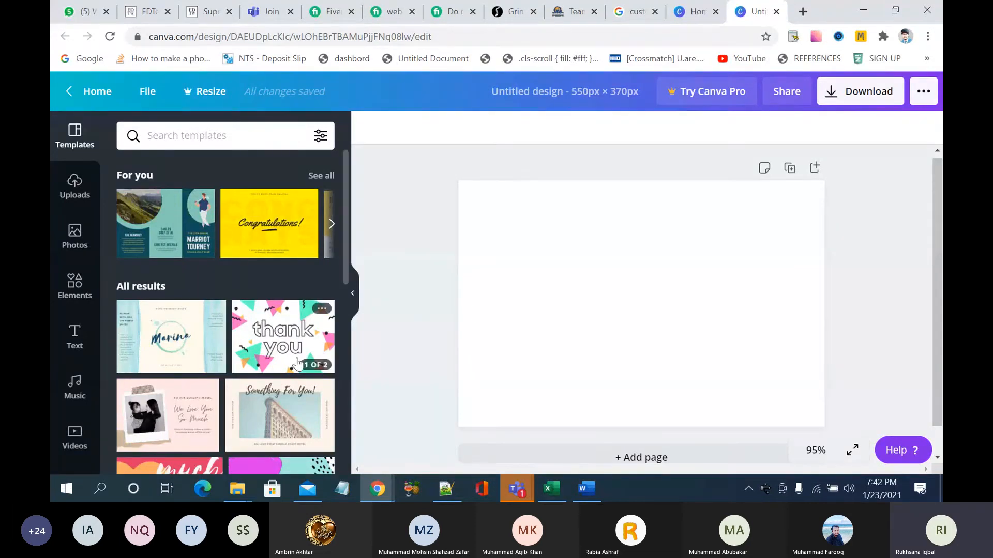
Step: Browse the design templates and apply the purple "Your safety is our concern" template to the blank page
{"action": "scroll", "coordinate": [298, 364], "scroll_direction": "down", "scroll_amount": 4}
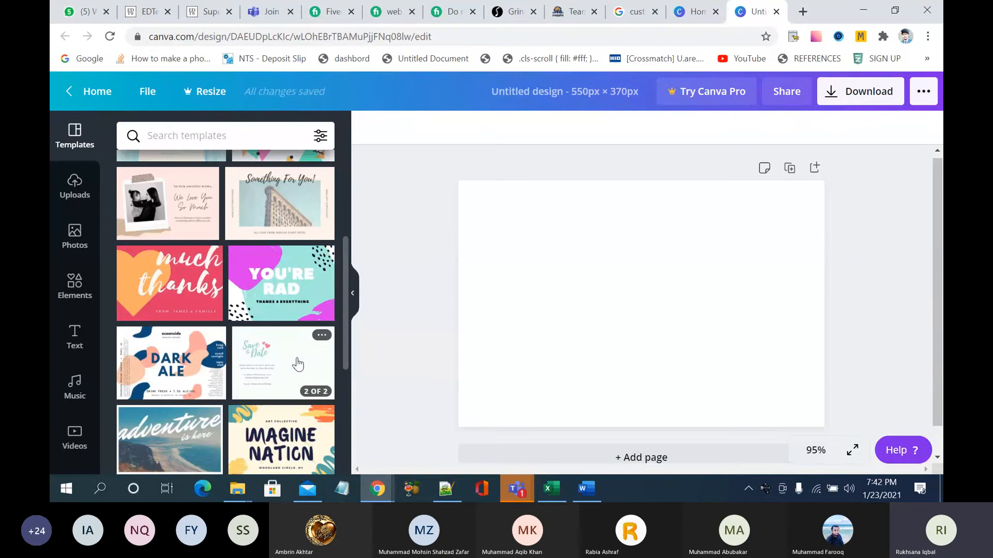
{"action": "scroll", "coordinate": [296, 365], "scroll_direction": "down", "scroll_amount": 4}
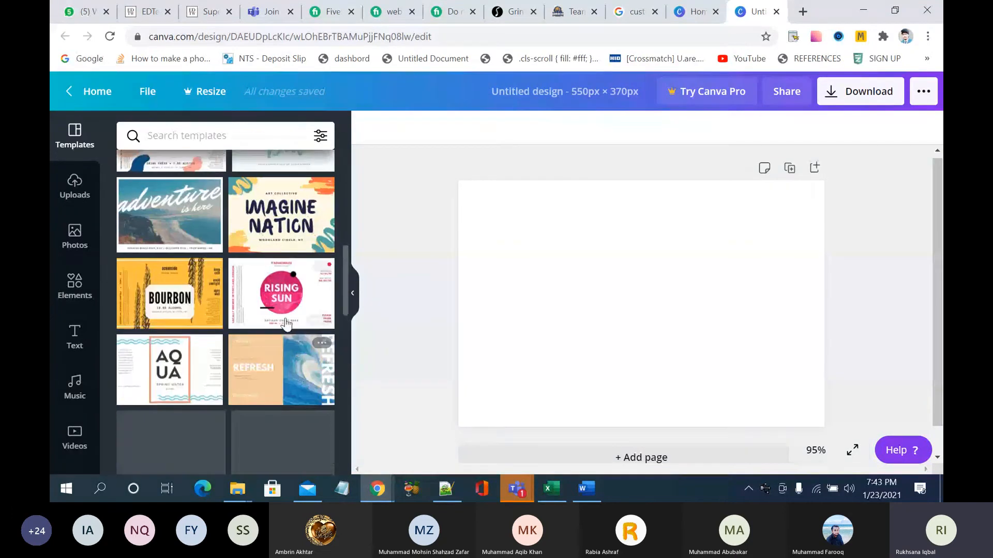
{"action": "scroll", "coordinate": [231, 355], "scroll_direction": "down", "scroll_amount": 3}
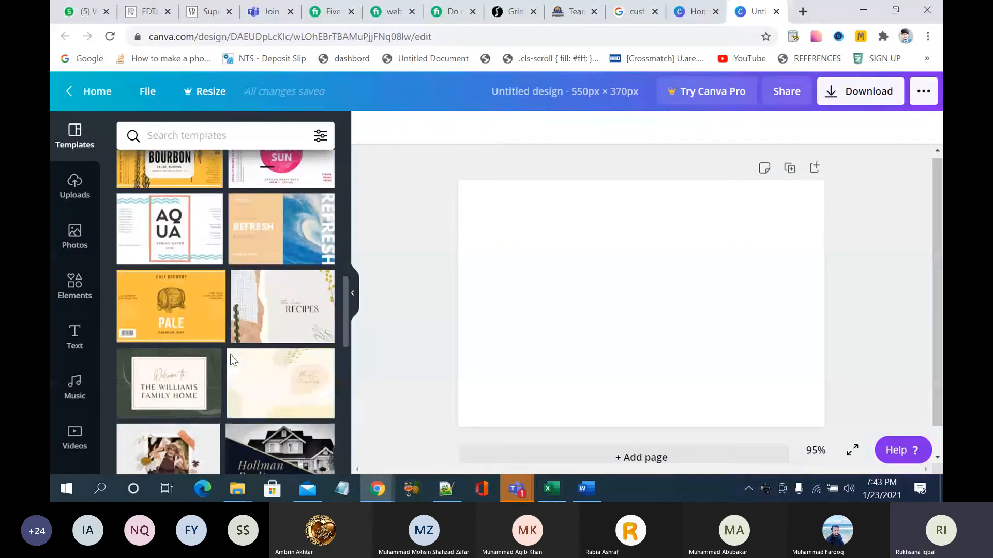
{"action": "scroll", "coordinate": [231, 354], "scroll_direction": "down", "scroll_amount": 1}
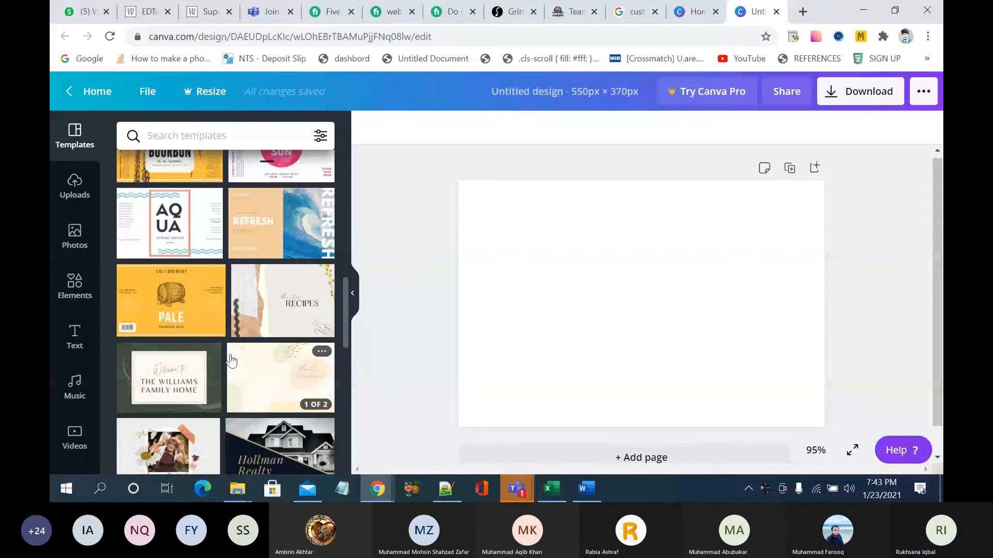
{"action": "scroll", "coordinate": [231, 360], "scroll_direction": "down", "scroll_amount": 8}
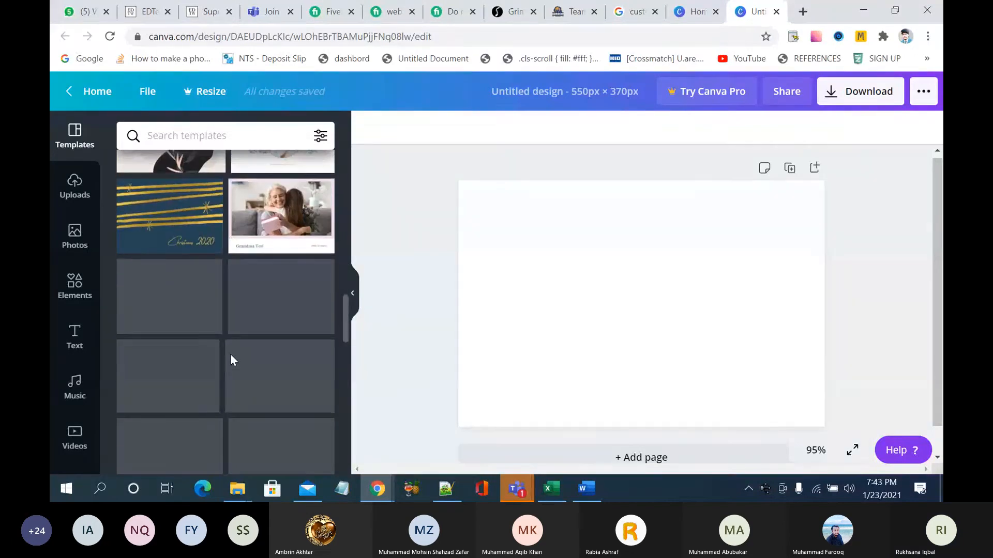
{"action": "scroll", "coordinate": [231, 357], "scroll_direction": "up", "scroll_amount": 5}
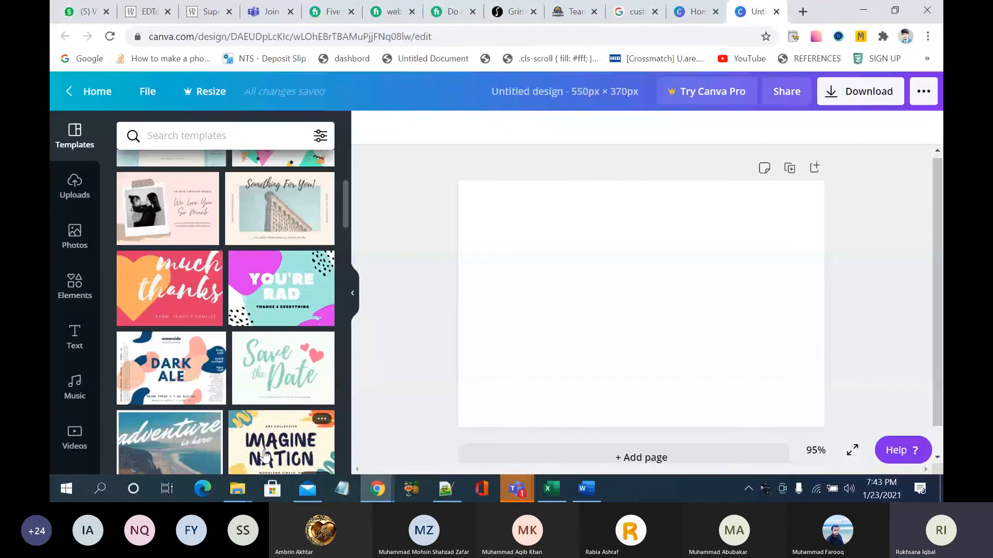
{"action": "scroll", "coordinate": [265, 455], "scroll_direction": "down", "scroll_amount": 3}
{"action": "scroll", "coordinate": [265, 455], "scroll_direction": "down", "scroll_amount": 1}
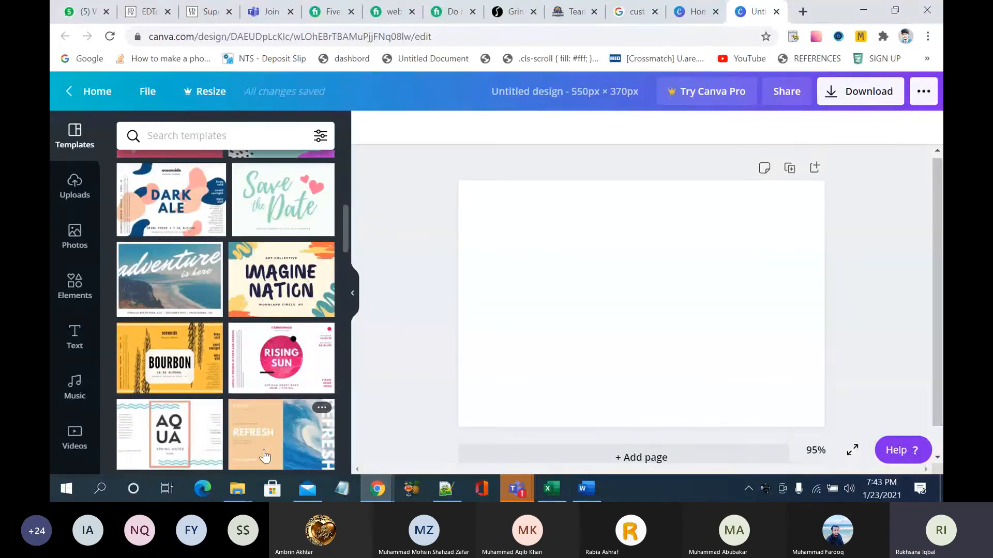
{"action": "scroll", "coordinate": [265, 456], "scroll_direction": "down", "scroll_amount": 5}
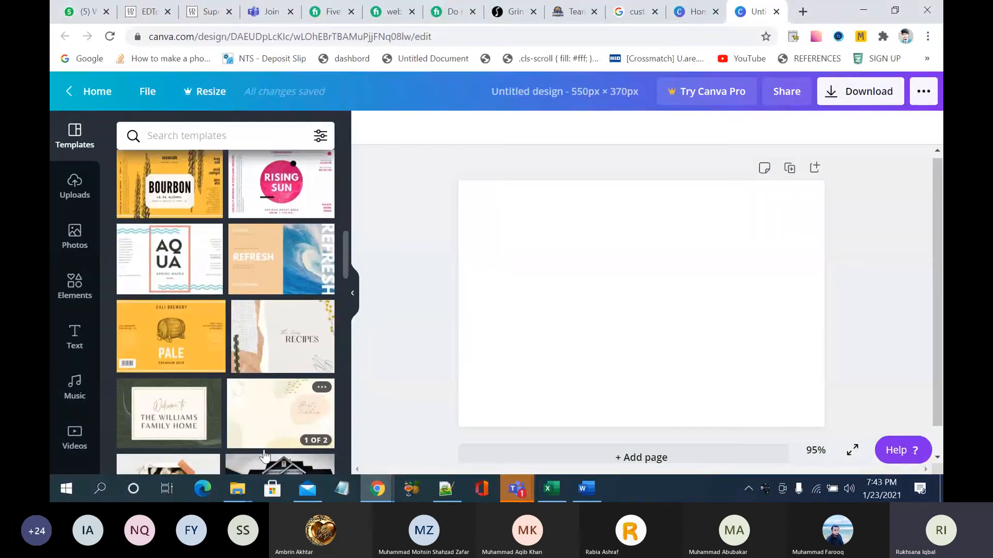
{"action": "scroll", "coordinate": [265, 456], "scroll_direction": "down", "scroll_amount": 10}
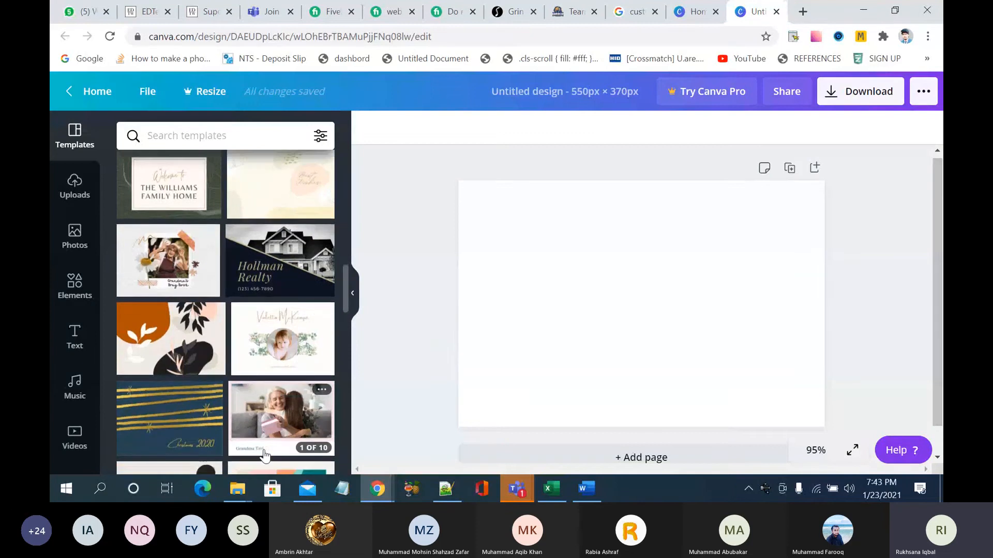
{"action": "scroll", "coordinate": [264, 449], "scroll_direction": "down", "scroll_amount": 2}
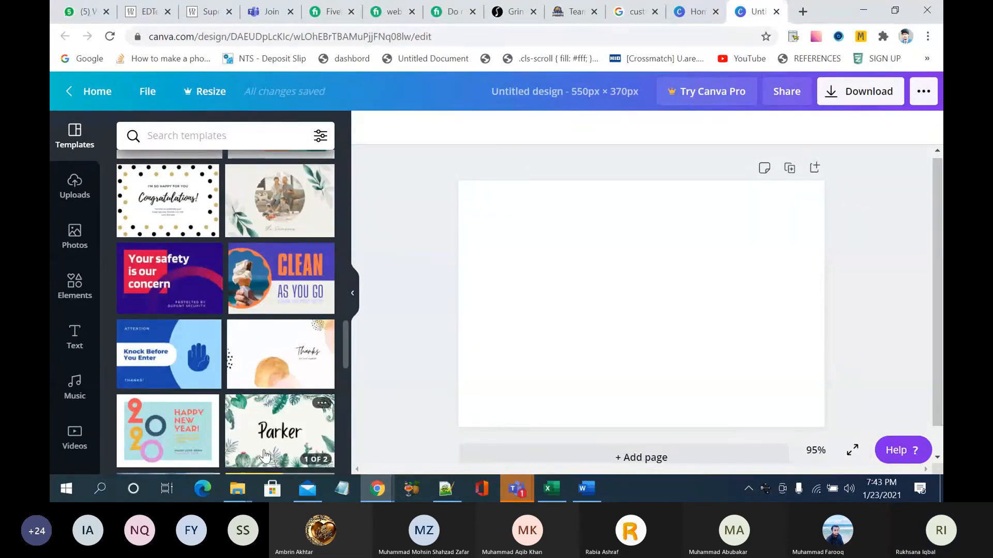
{"action": "scroll", "coordinate": [265, 456], "scroll_direction": "down", "scroll_amount": 1}
{"action": "left_click", "coordinate": [169, 245]}
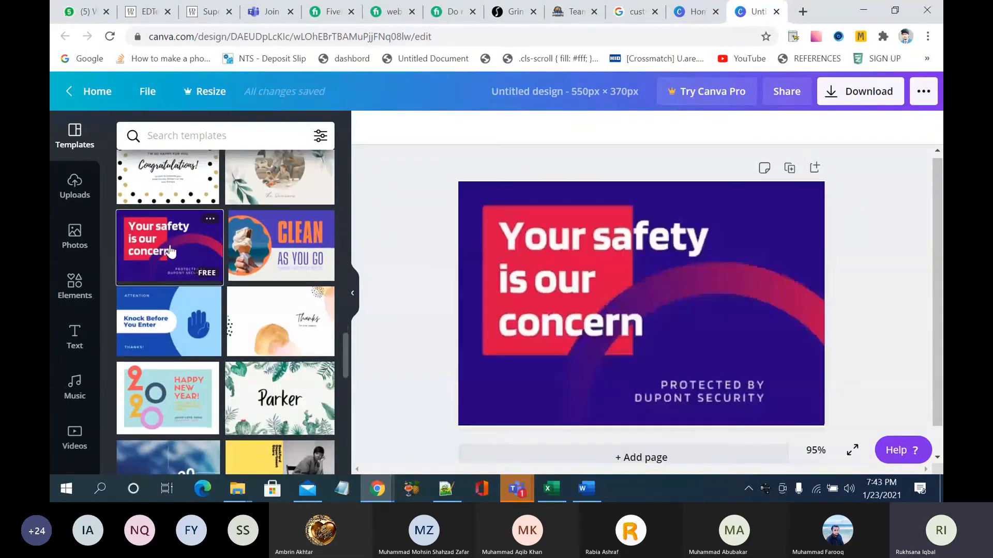
Step: Delete the curved arc graphic and the "Your safety is our concern" heading from the design
{"action": "left_click", "coordinate": [560, 304]}
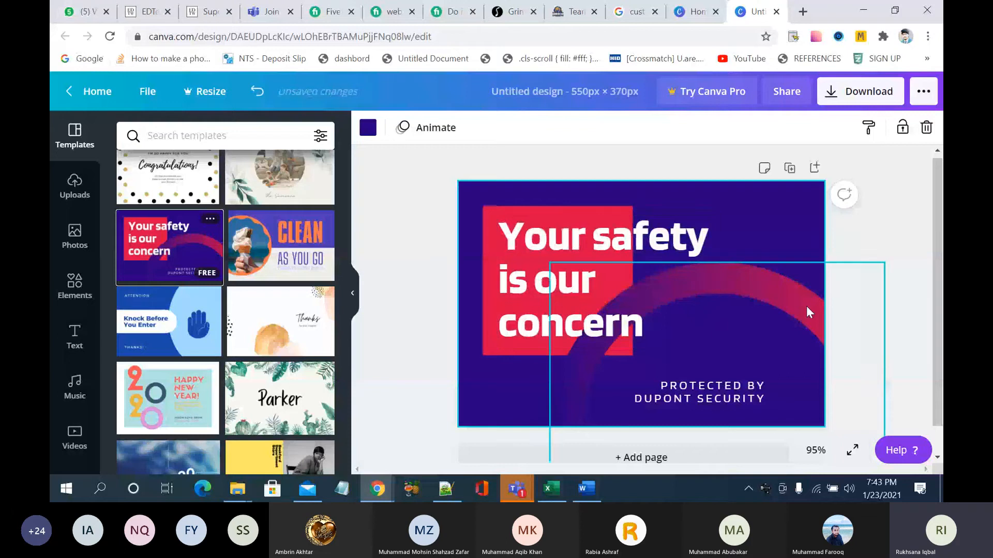
{"action": "left_click", "coordinate": [726, 297]}
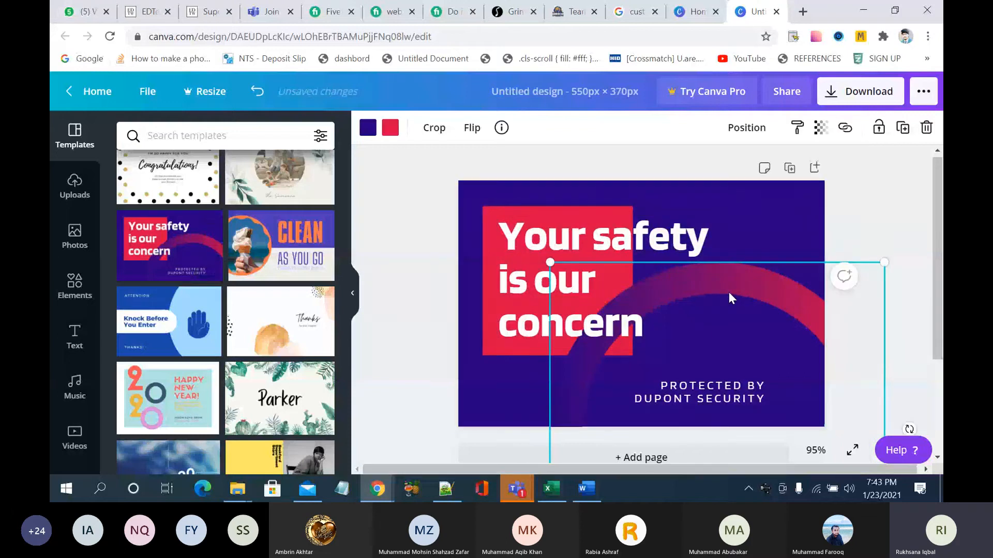
{"action": "right_click", "coordinate": [729, 294]}
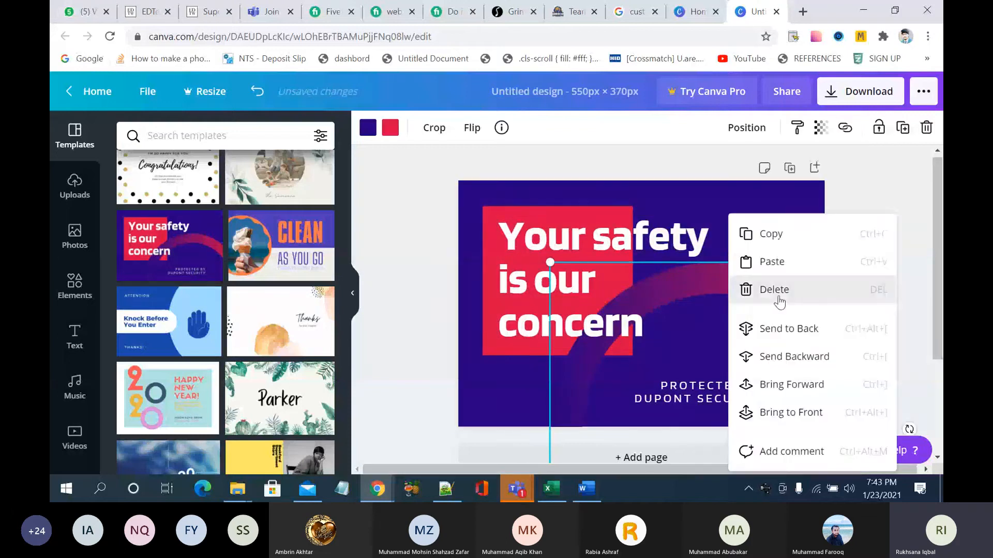
{"action": "left_click", "coordinate": [778, 298]}
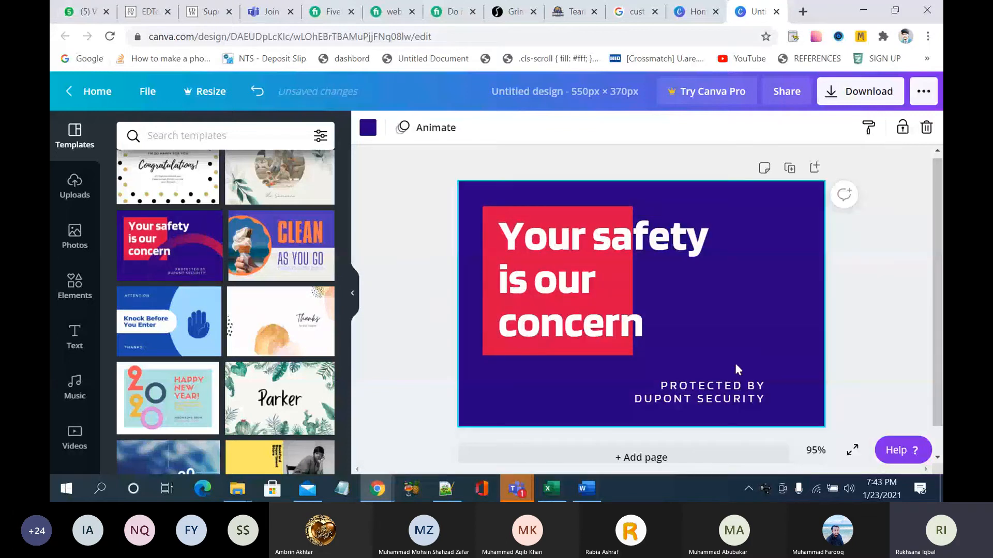
{"action": "left_click", "coordinate": [625, 278]}
{"action": "key", "text": "Delete"}
Step: Try several default colors on the red square and set its fill to the medium blue between light blue and dark blue
{"action": "left_click", "coordinate": [550, 309]}
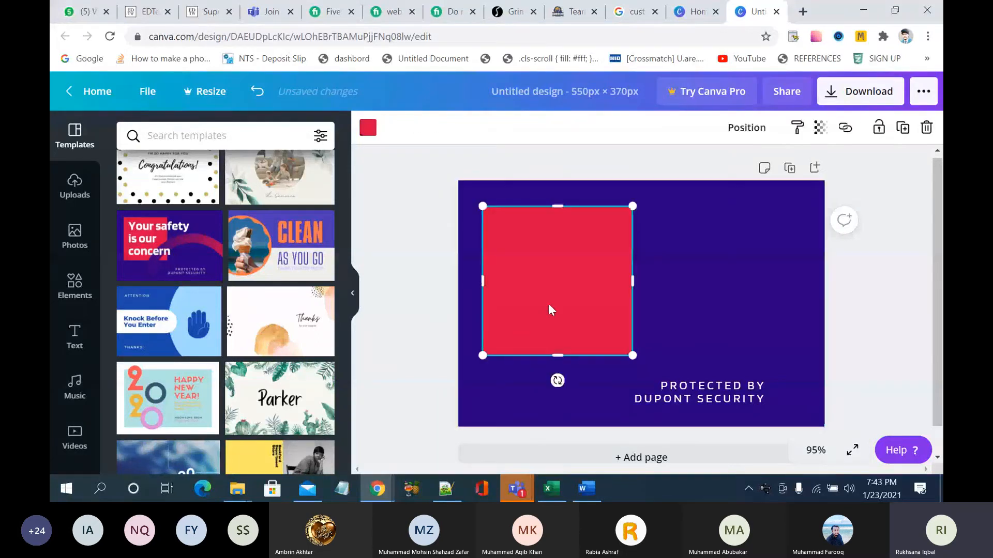
{"action": "left_click", "coordinate": [370, 130]}
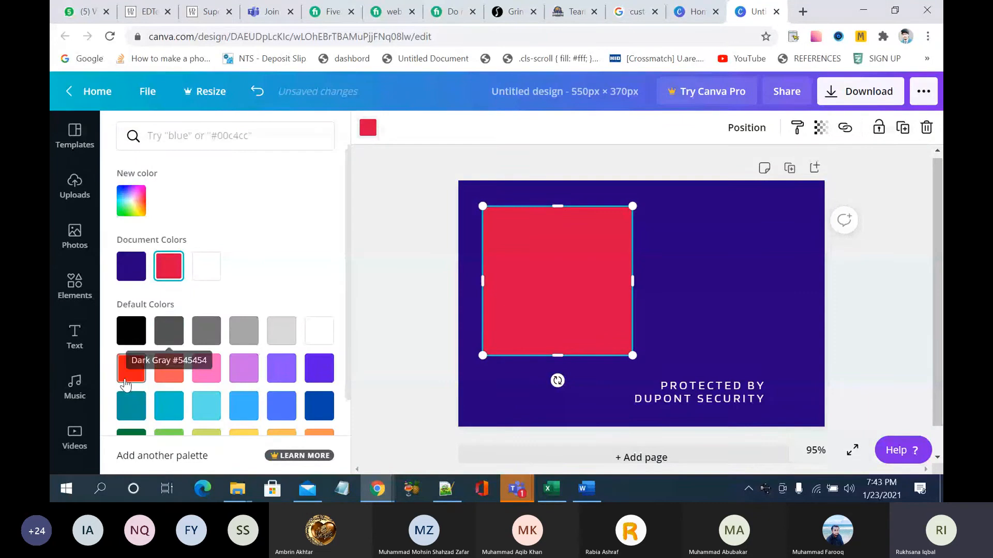
{"action": "left_click", "coordinate": [170, 370]}
{"action": "left_click", "coordinate": [246, 372]}
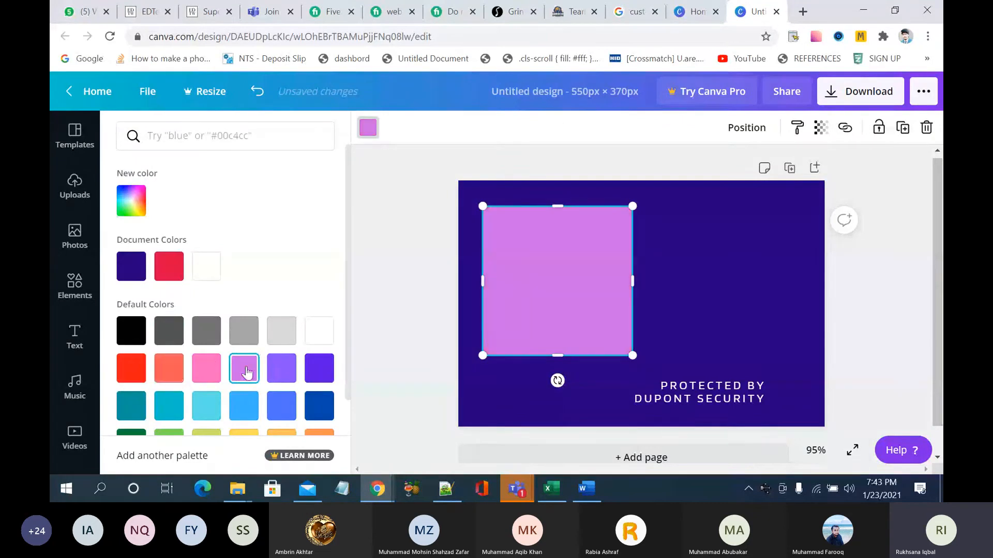
{"action": "left_click", "coordinate": [279, 371]}
{"action": "left_click", "coordinate": [244, 406]}
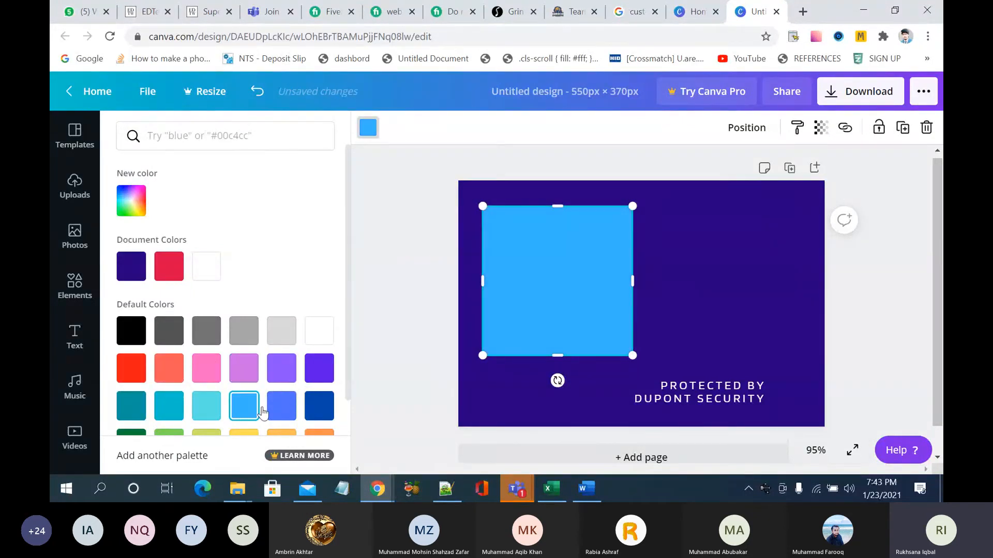
{"action": "left_click", "coordinate": [282, 406]}
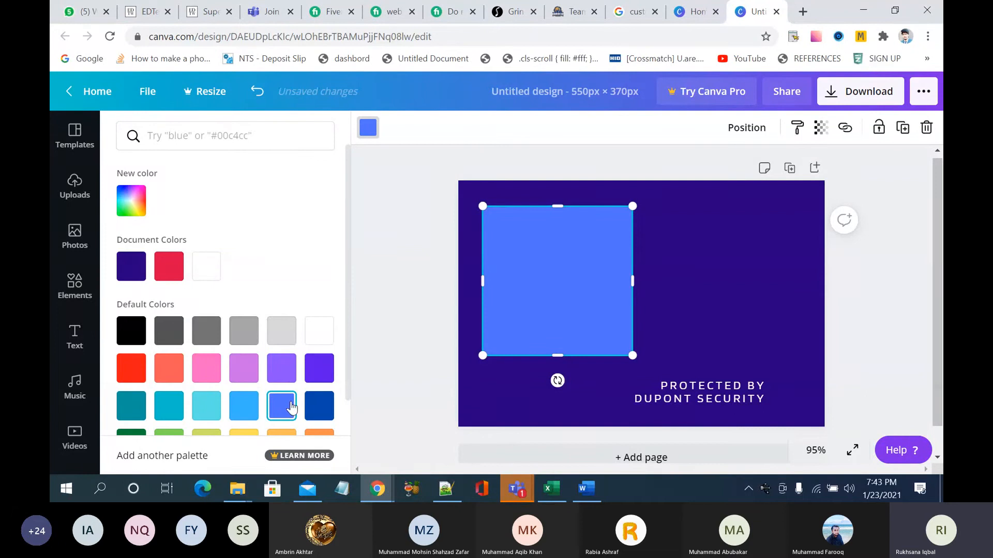
Step: Try the default red, coral and pink colors on the page background
{"action": "left_click", "coordinate": [678, 290]}
{"action": "left_click", "coordinate": [678, 289]}
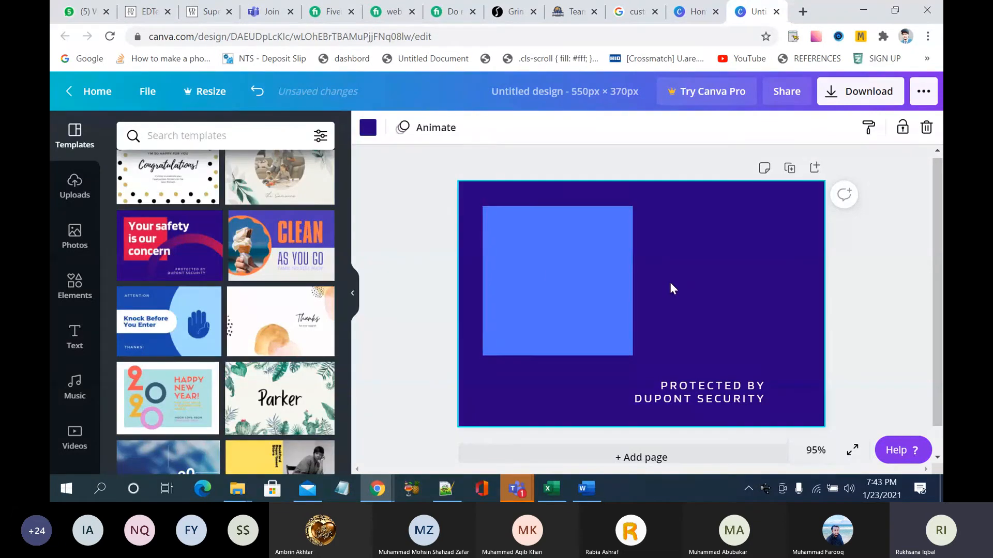
{"action": "left_click", "coordinate": [368, 127]}
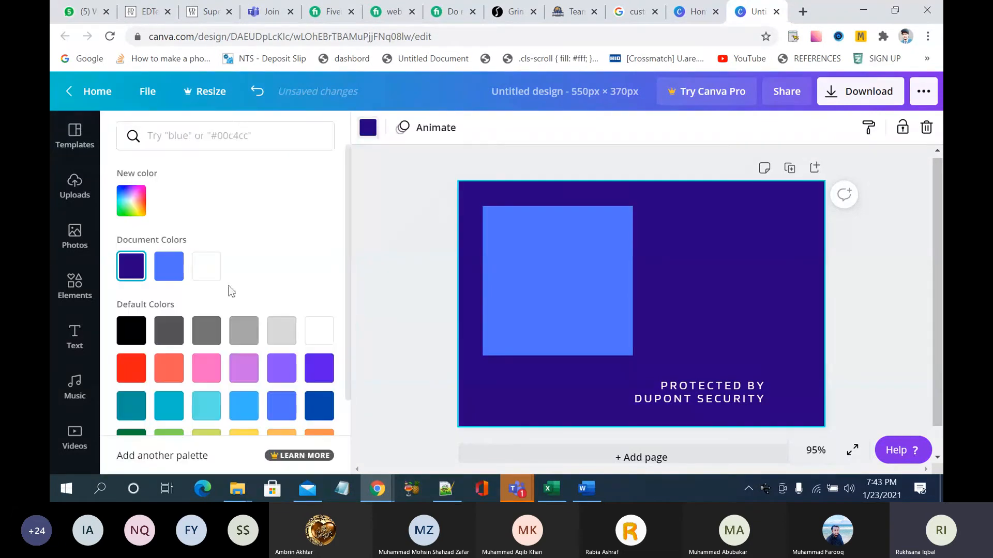
{"action": "left_click", "coordinate": [165, 363]}
{"action": "left_click", "coordinate": [131, 366]}
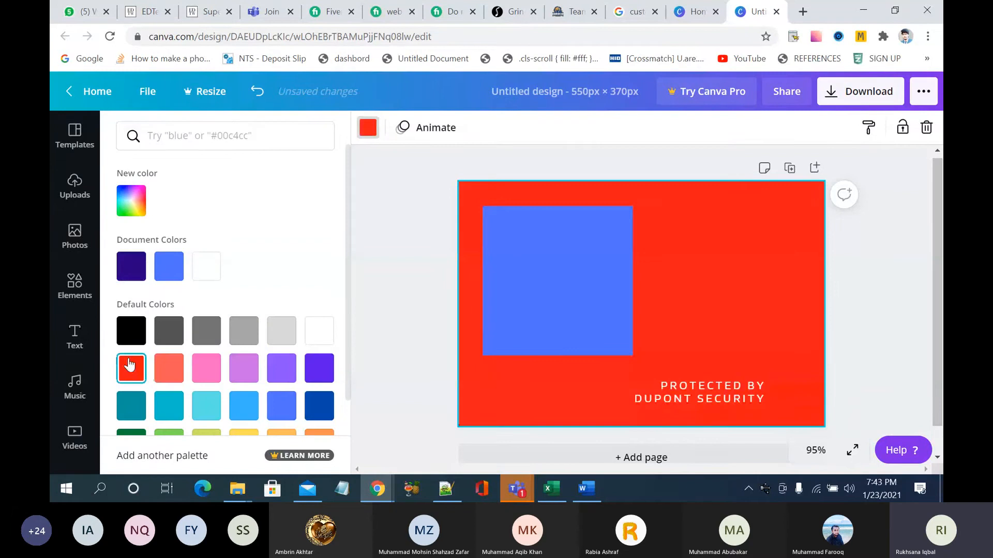
{"action": "left_click", "coordinate": [169, 368]}
{"action": "left_click", "coordinate": [207, 369]}
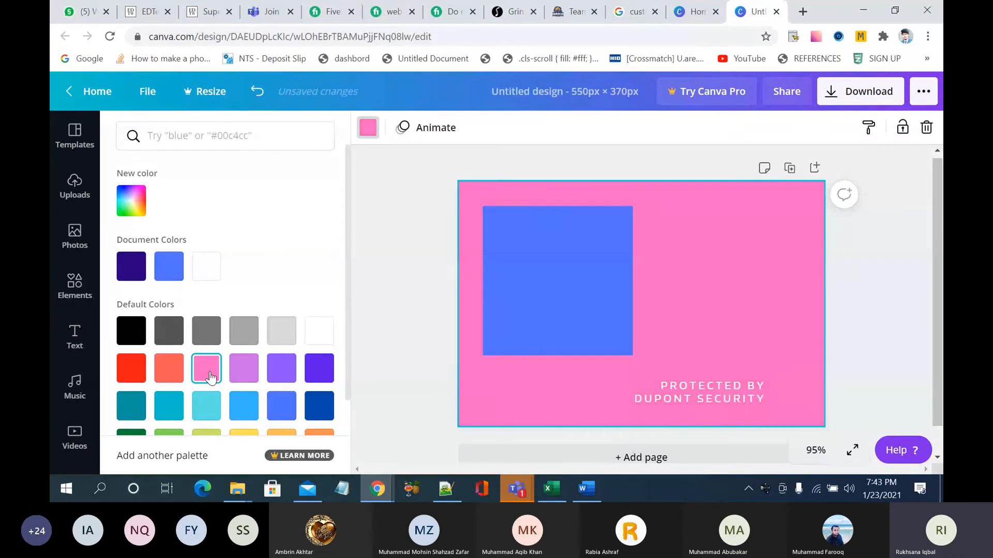
Step: Open colorpalettes.net in a new browser tab and browse the color palettes on its home page
{"action": "left_click", "coordinate": [802, 11]}
{"action": "type", "text": "colorpalettes.net"}
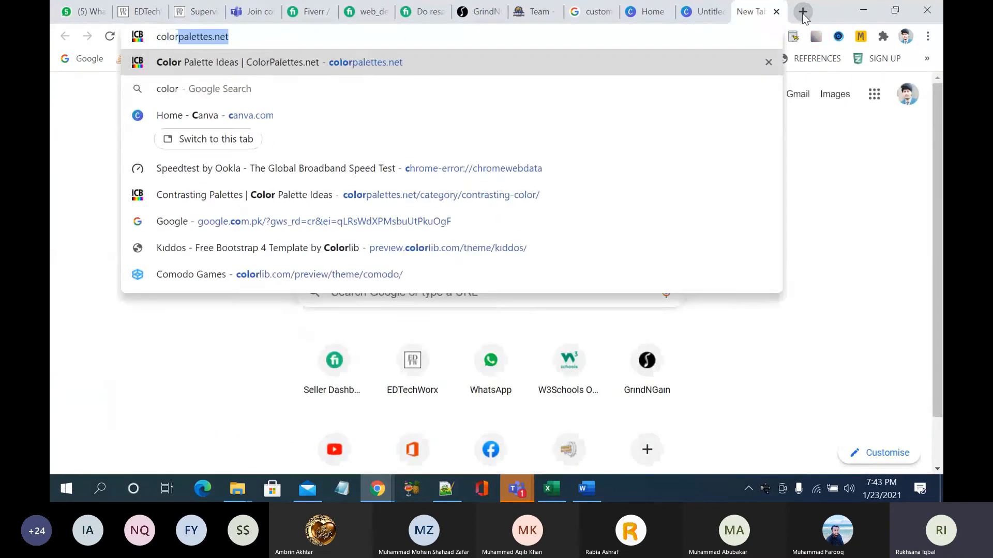
{"action": "key", "text": "Return"}
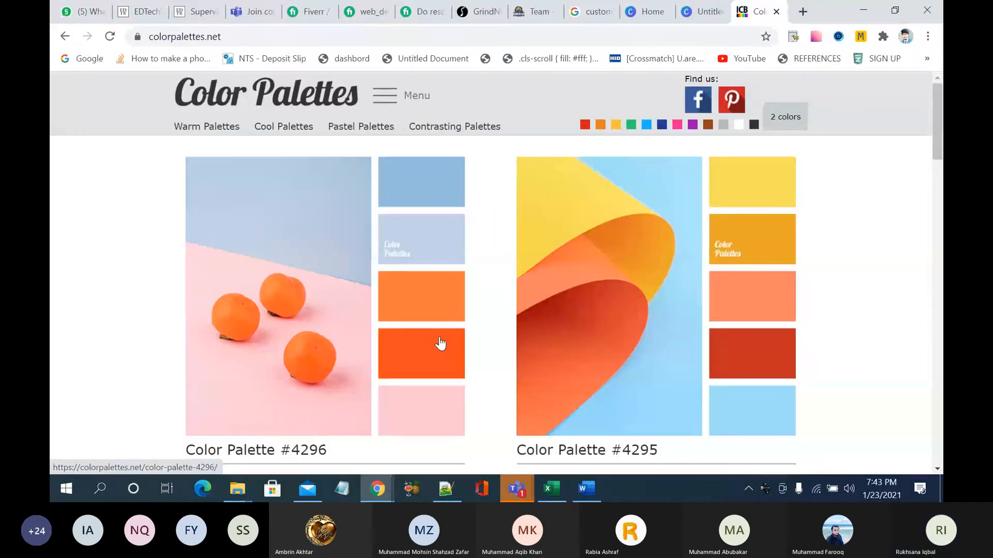
{"action": "scroll", "coordinate": [440, 343], "scroll_direction": "down", "scroll_amount": 1}
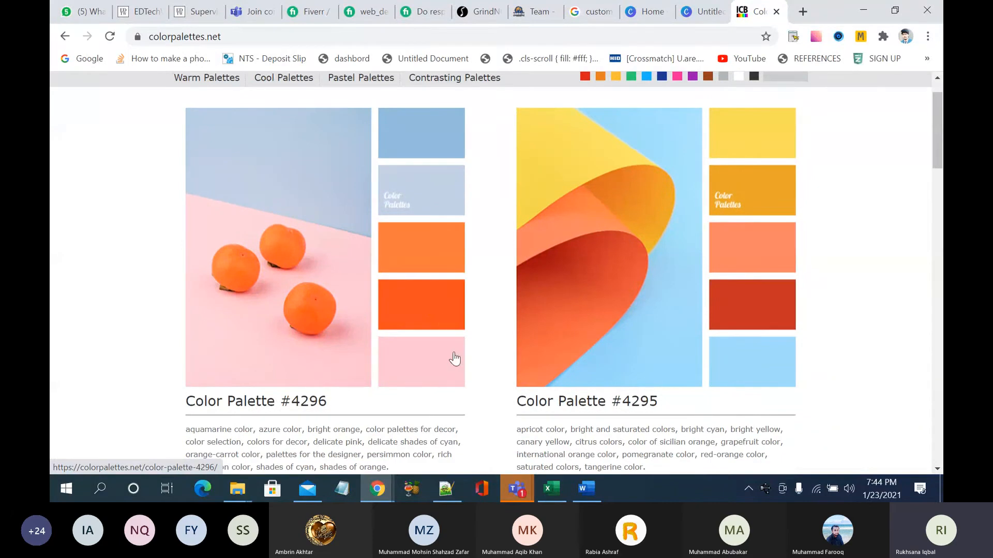
{"action": "scroll", "coordinate": [459, 376], "scroll_direction": "down", "scroll_amount": 1}
{"action": "scroll", "coordinate": [460, 376], "scroll_direction": "down", "scroll_amount": 2}
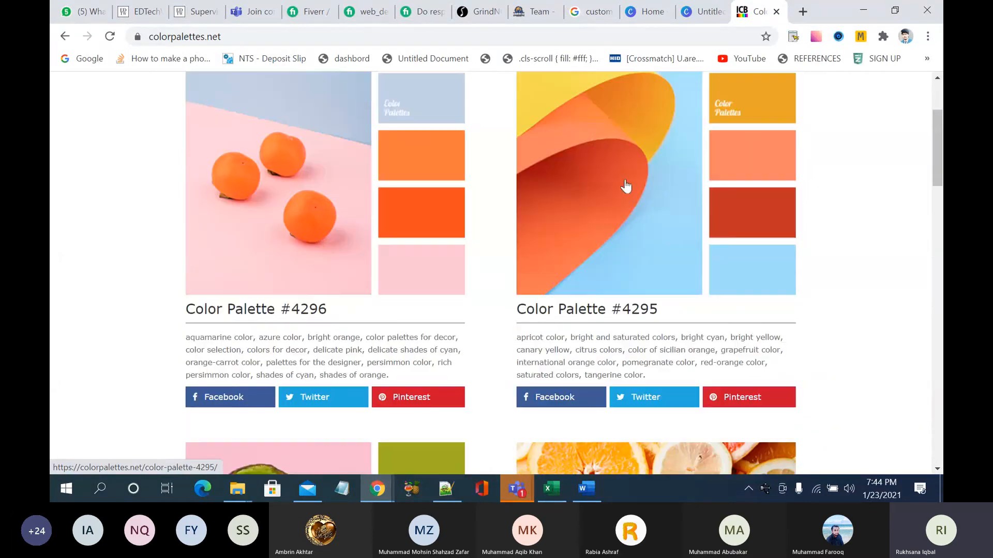
Step: Open Color Palette #4295 and look over its swatches and hex codes
{"action": "left_click", "coordinate": [663, 200]}
{"action": "scroll", "coordinate": [598, 284], "scroll_direction": "down", "scroll_amount": 3}
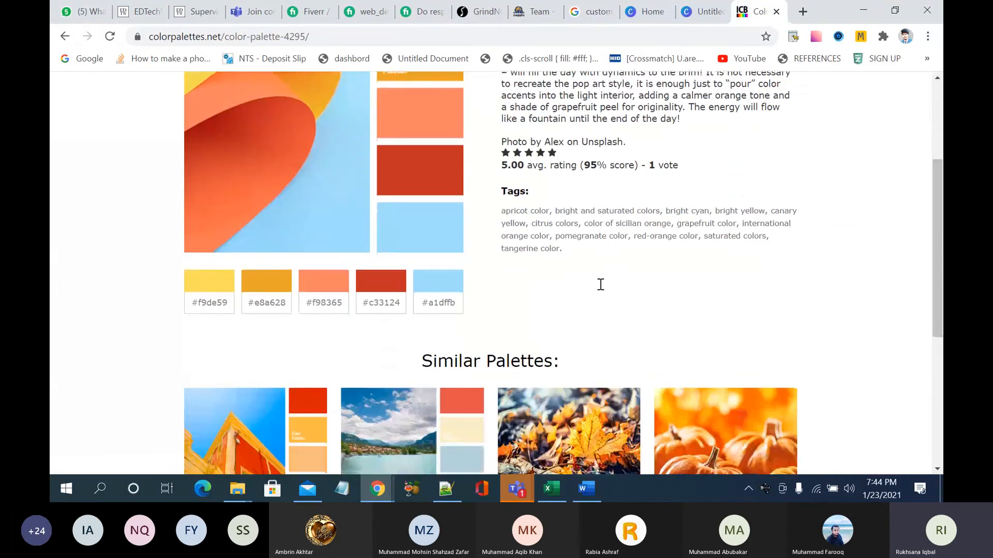
{"action": "scroll", "coordinate": [600, 284], "scroll_direction": "up", "scroll_amount": 1}
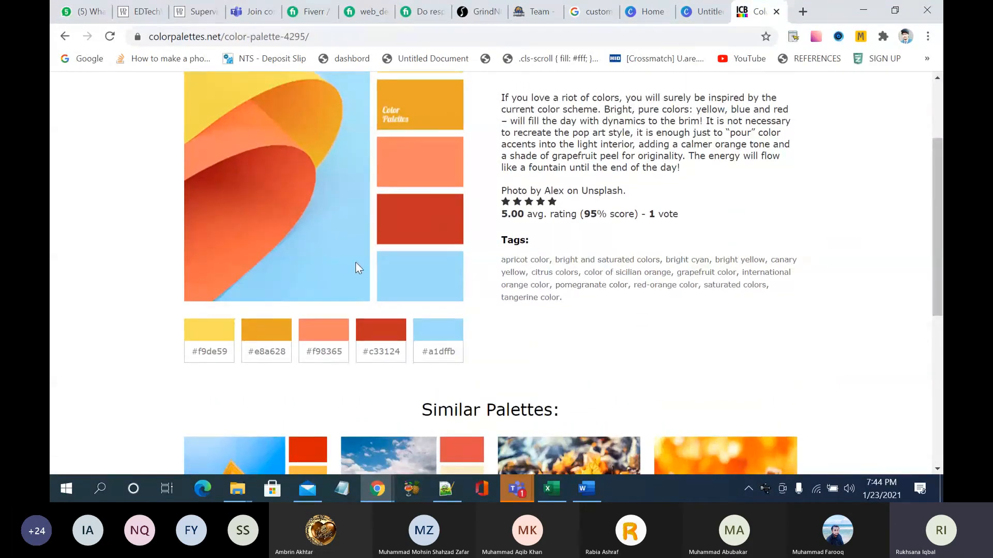
{"action": "scroll", "coordinate": [355, 262], "scroll_direction": "up", "scroll_amount": 2}
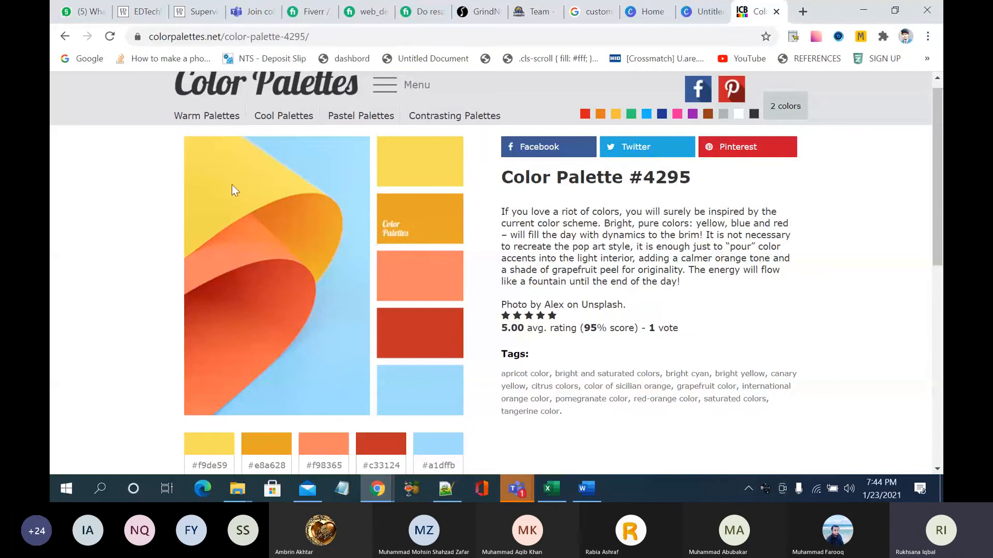
{"action": "scroll", "coordinate": [256, 262], "scroll_direction": "down", "scroll_amount": 2}
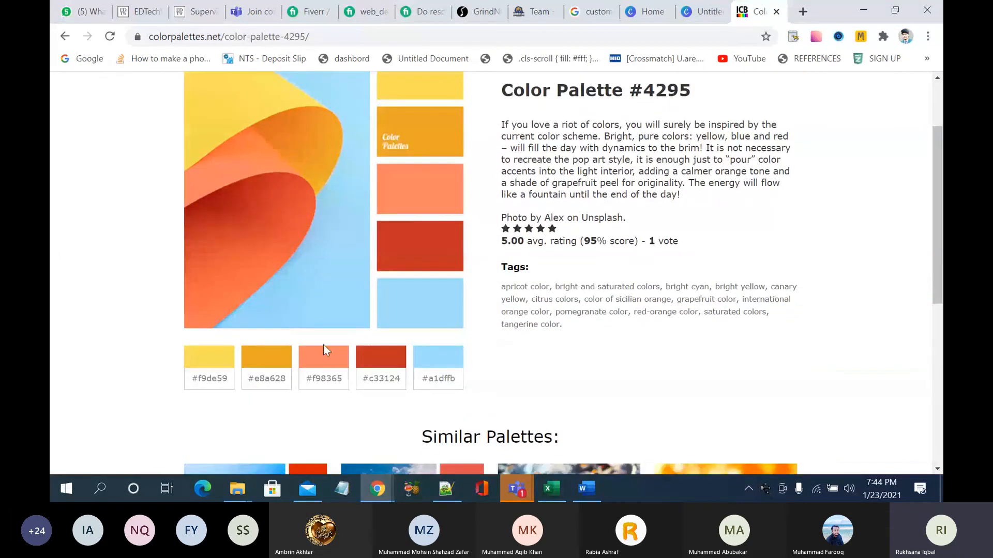
{"action": "scroll", "coordinate": [325, 363], "scroll_direction": "down", "scroll_amount": 1}
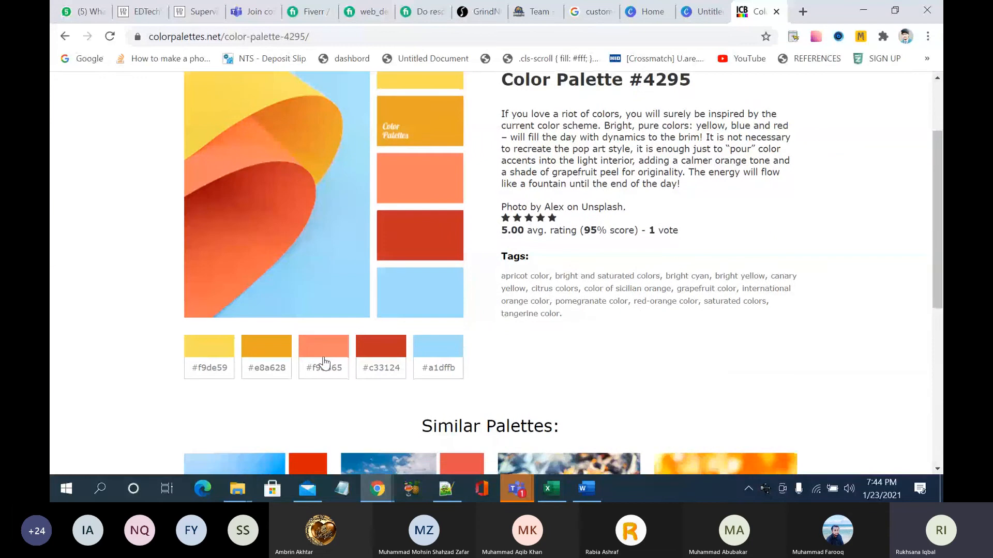
Step: Copy the hex code #f98365 from the palette and apply it to the Canva design's page background
{"action": "left_click", "coordinate": [304, 369]}
{"action": "key", "text": "ctrl+c"}
{"action": "left_click", "coordinate": [718, 17]}
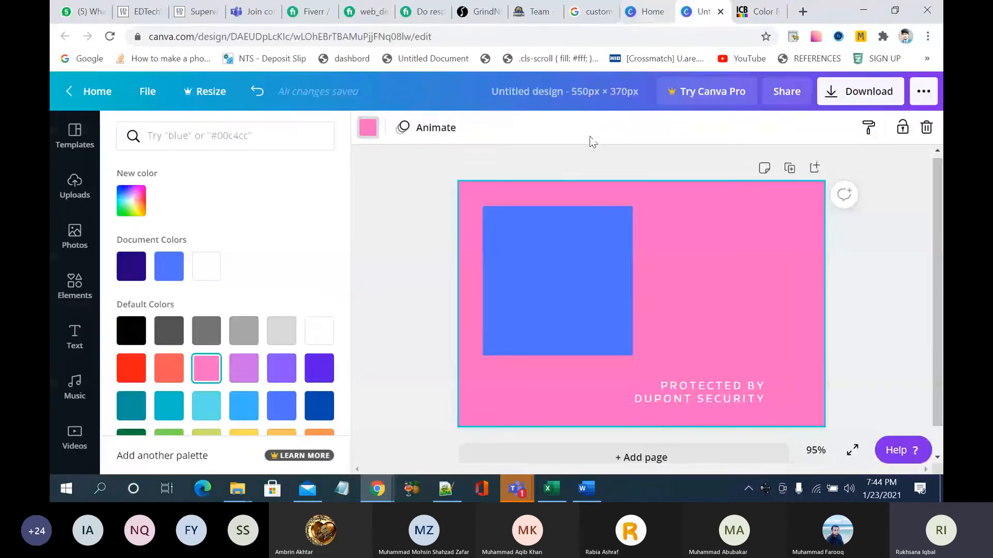
{"action": "left_click", "coordinate": [366, 136]}
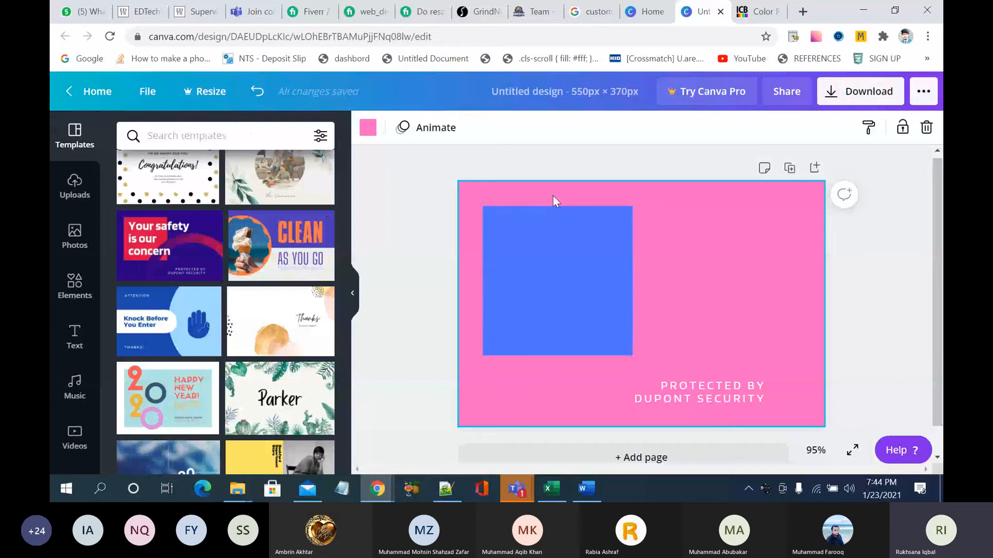
{"action": "left_click", "coordinate": [371, 135]}
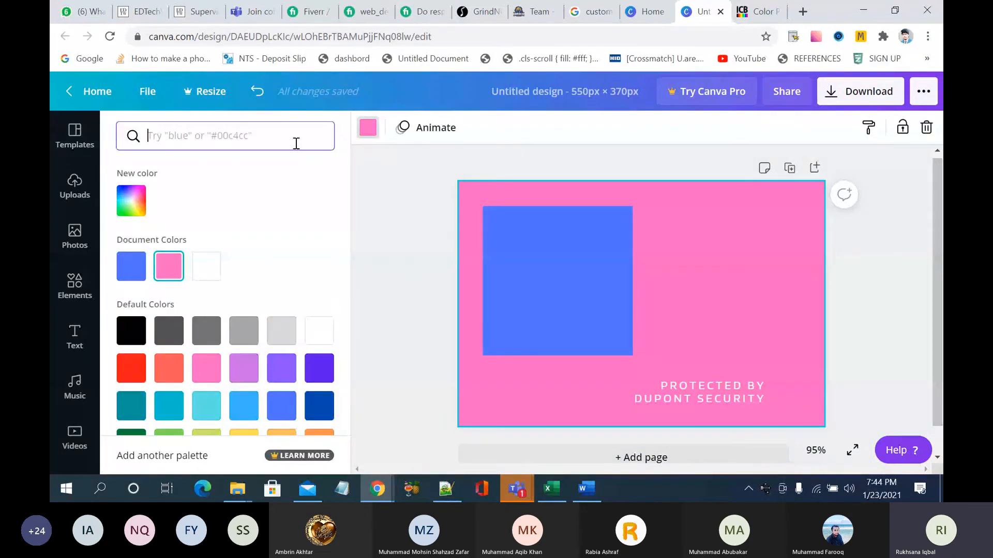
{"action": "key", "text": "ctrl+v"}
{"action": "left_click", "coordinate": [139, 201]}
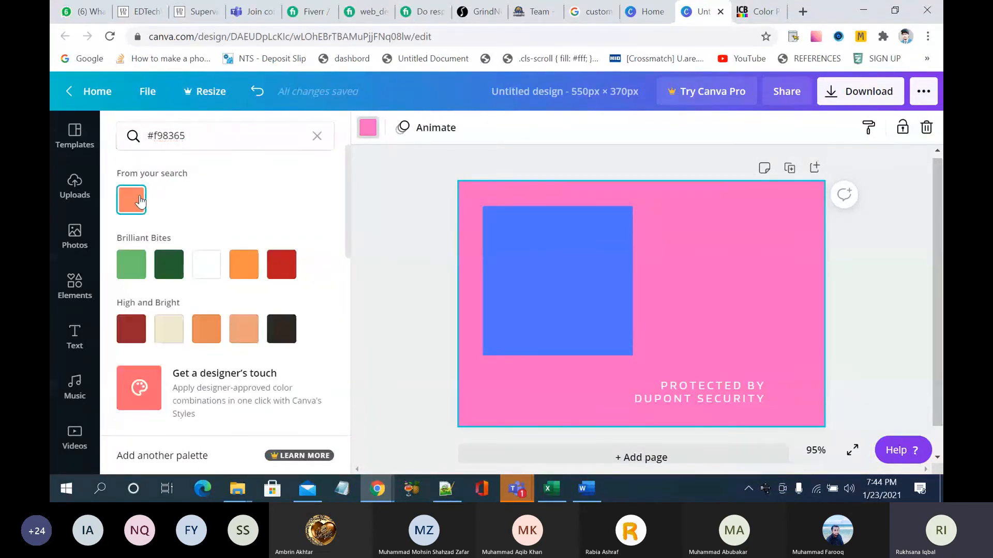
Step: Fill the blue square with #f9de59 copied from the palette page, and shift the "PROTECTED BY DUPONT SECURITY" text toward the page's right edge
{"action": "left_click", "coordinate": [548, 281]}
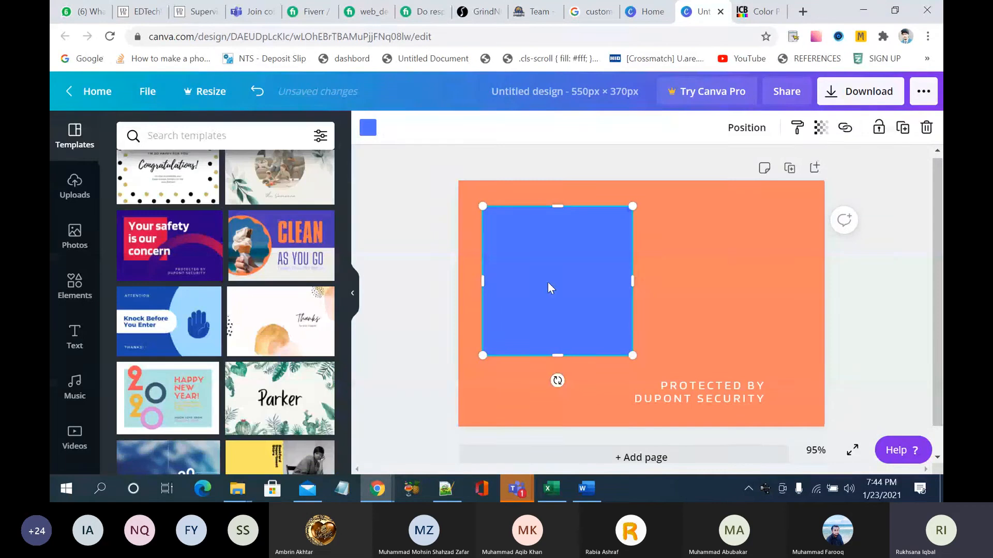
{"action": "left_click", "coordinate": [758, 14]}
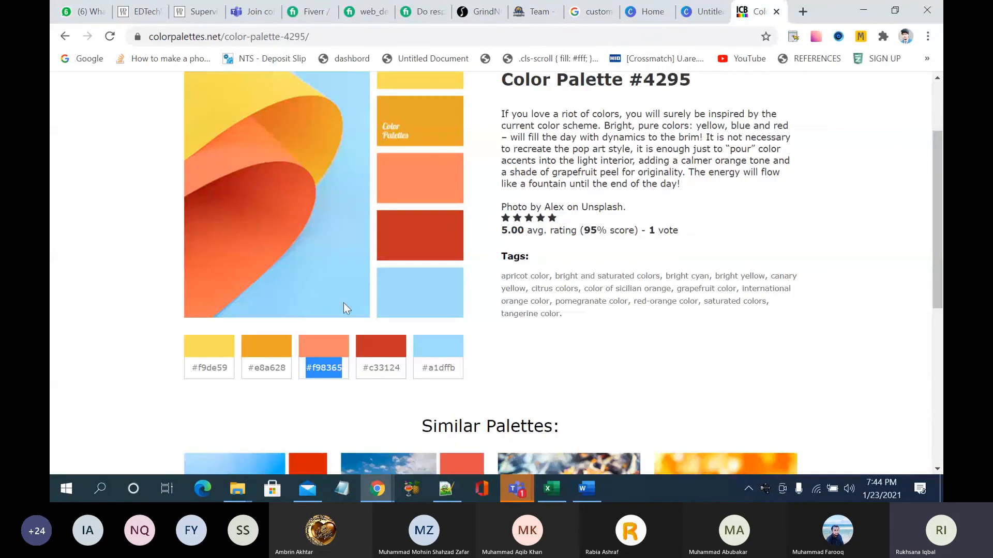
{"action": "left_click", "coordinate": [192, 376]}
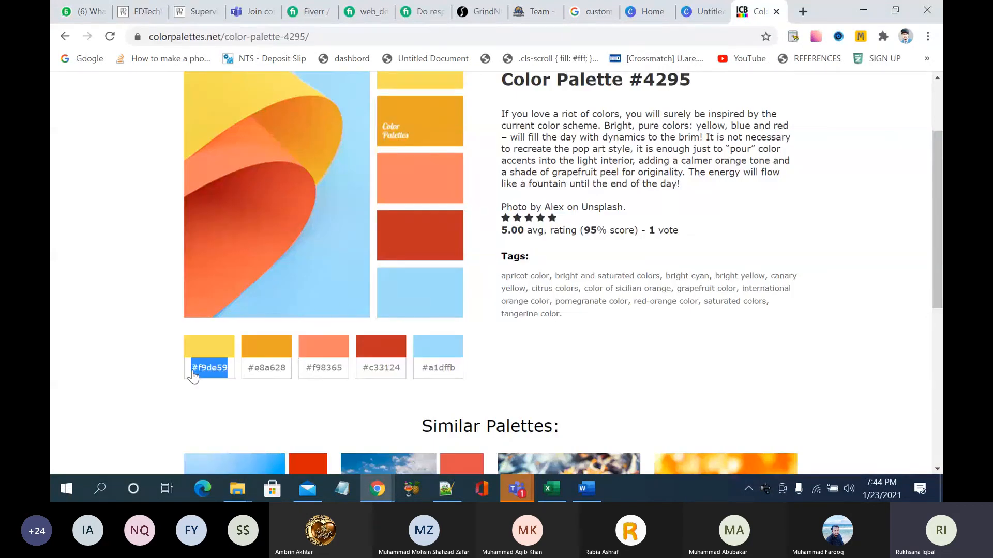
{"action": "left_click", "coordinate": [701, 13]}
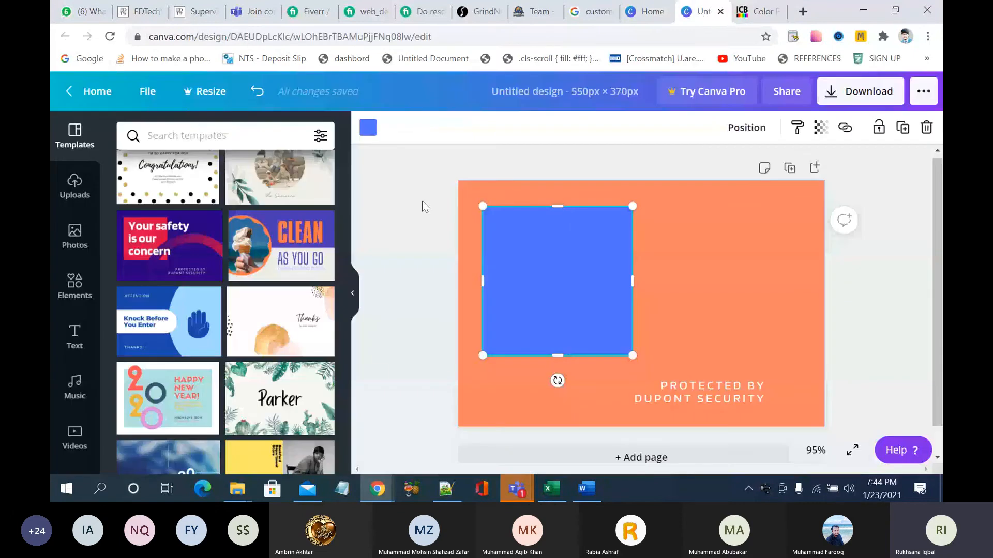
{"action": "left_click", "coordinate": [368, 127]}
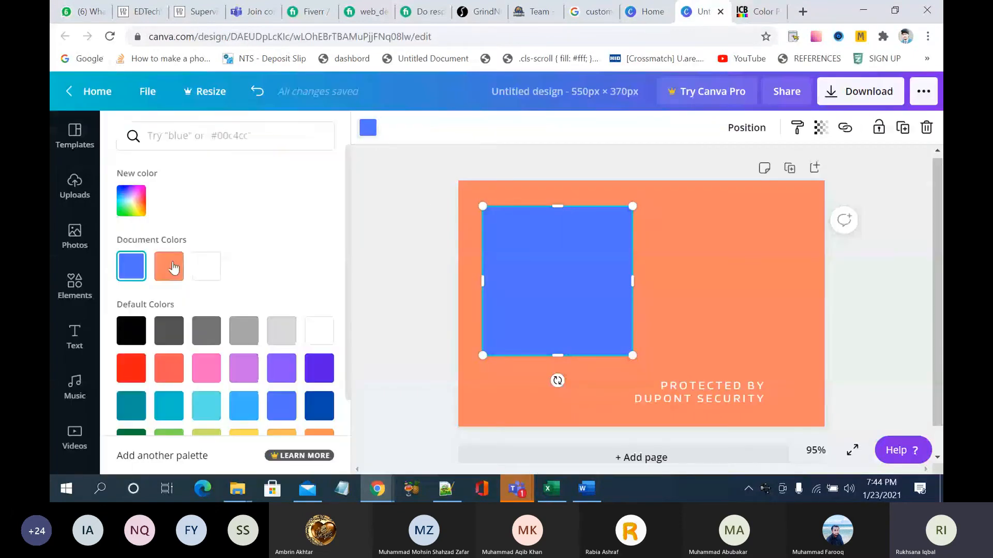
{"action": "left_click", "coordinate": [201, 143]}
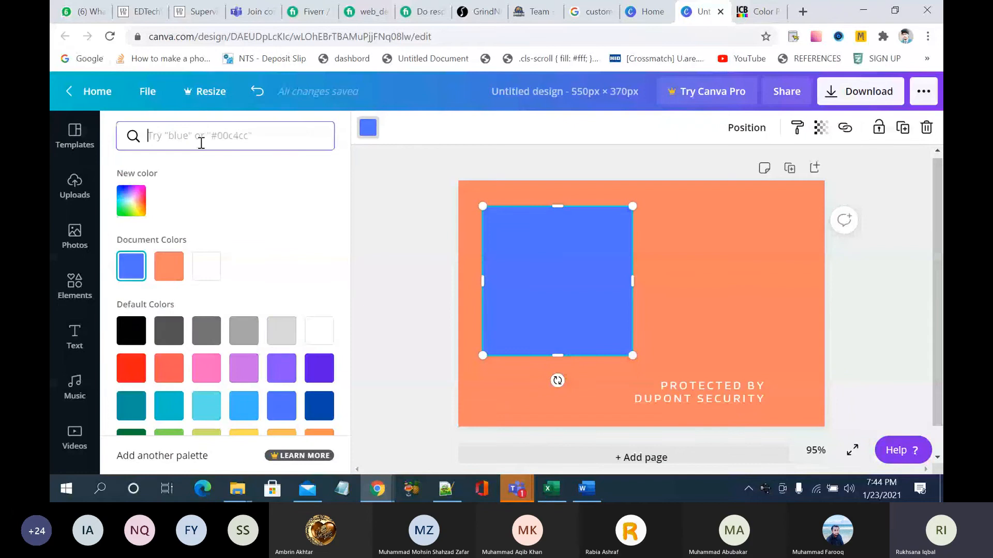
{"action": "key", "text": "ctrl+v"}
{"action": "key", "text": "Return"}
{"action": "left_click", "coordinate": [733, 268]}
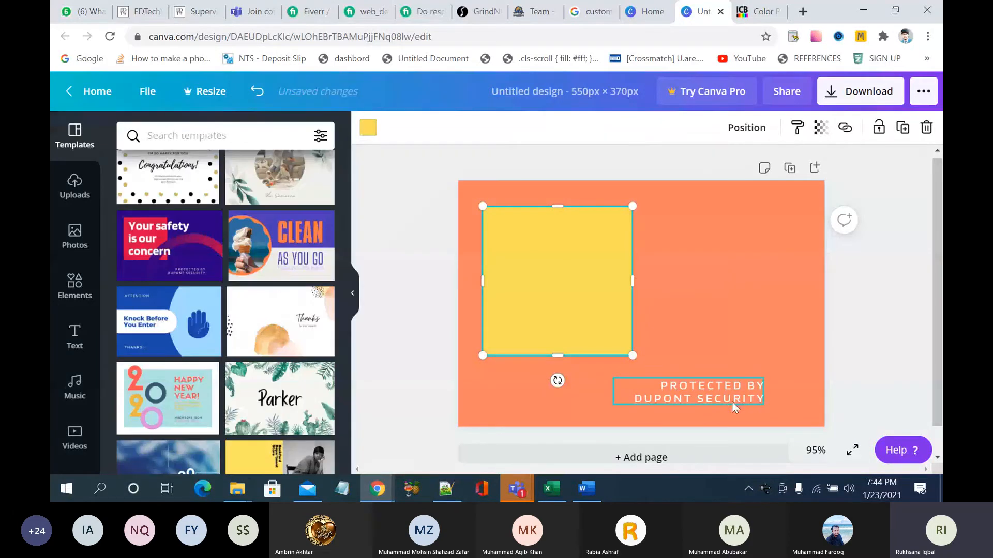
{"action": "left_click_drag", "start_coordinate": [738, 398], "coordinate": [776, 400]}
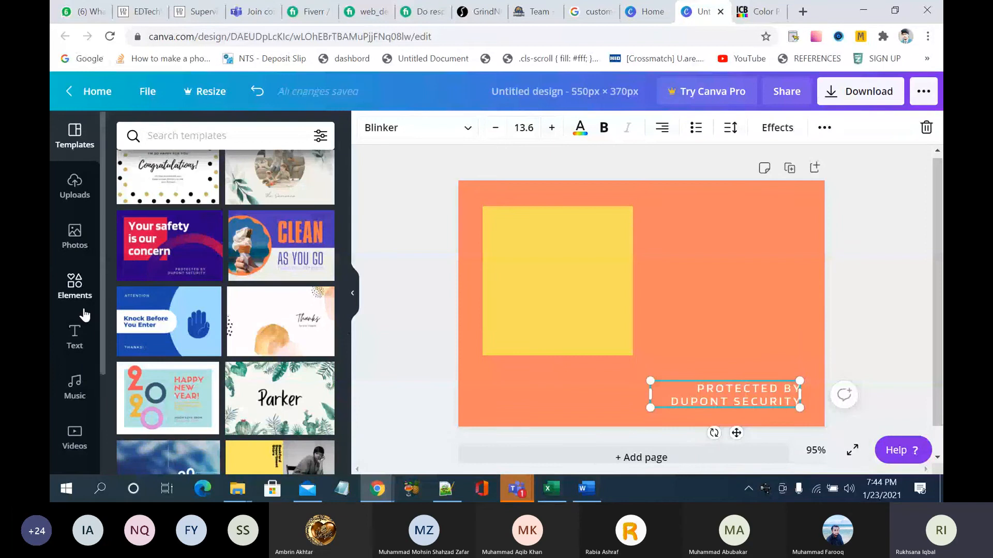
Step: Add a two-line heading reading "HTML CSS" and "ISSUE", and place it centered in the upper half of the yellow square
{"action": "left_click", "coordinate": [78, 334]}
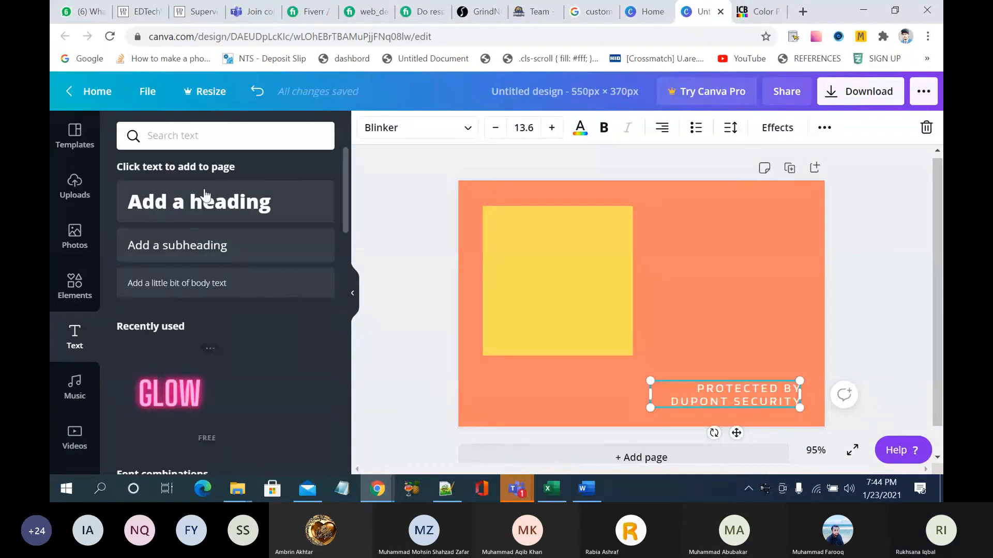
{"action": "left_click", "coordinate": [220, 199]}
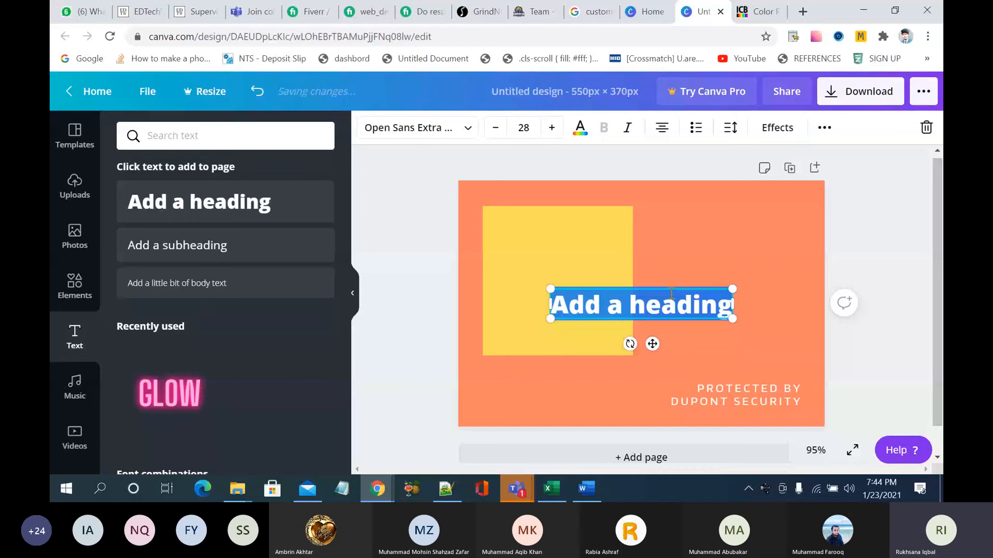
{"action": "key", "text": "BackSpace"}
{"action": "type", "text": "HT"}
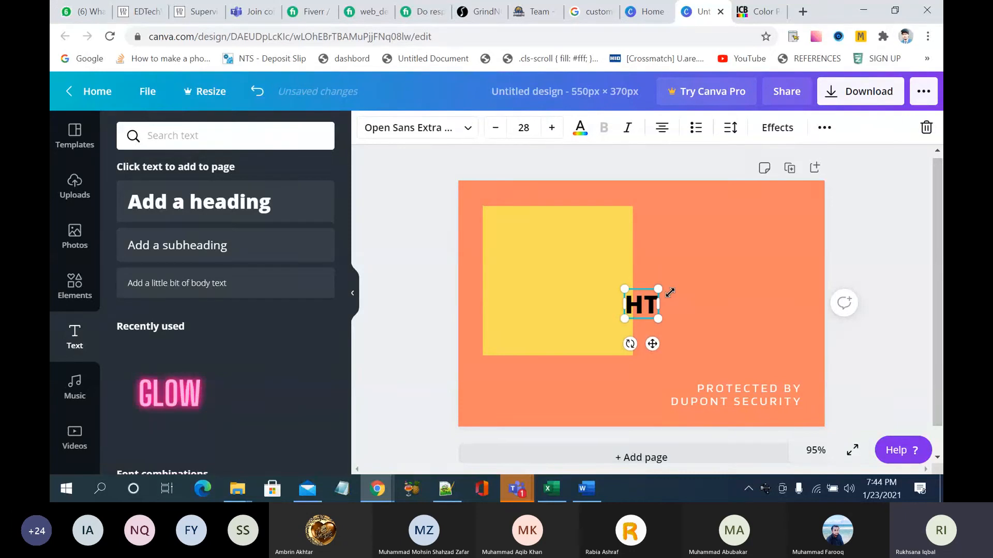
{"action": "type", "text": "ML CSS"}
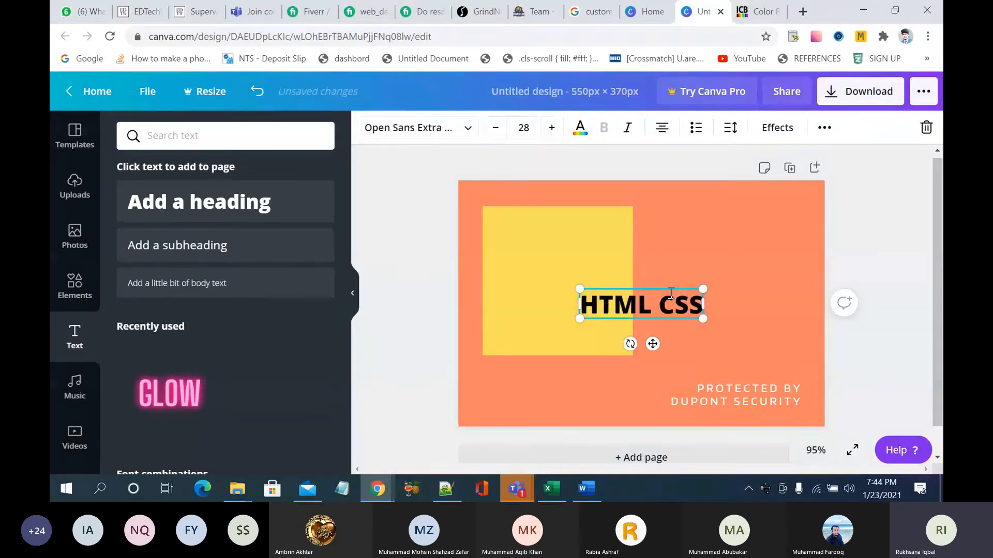
{"action": "key", "text": "Return"}
{"action": "type", "text": "Iss"}
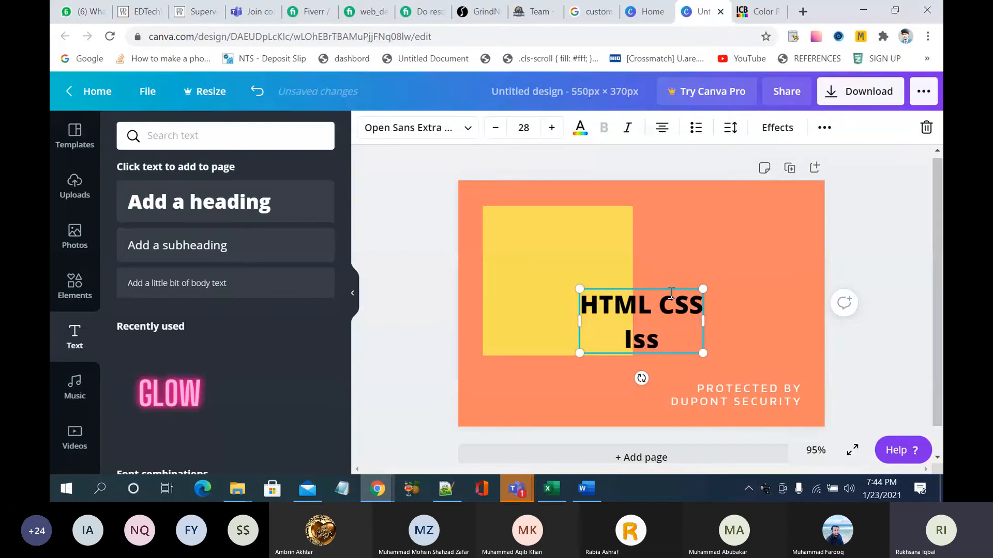
{"action": "key", "text": "BackSpace"}
{"action": "key", "text": "BackSpace"}
{"action": "type", "text": "SSUE"}
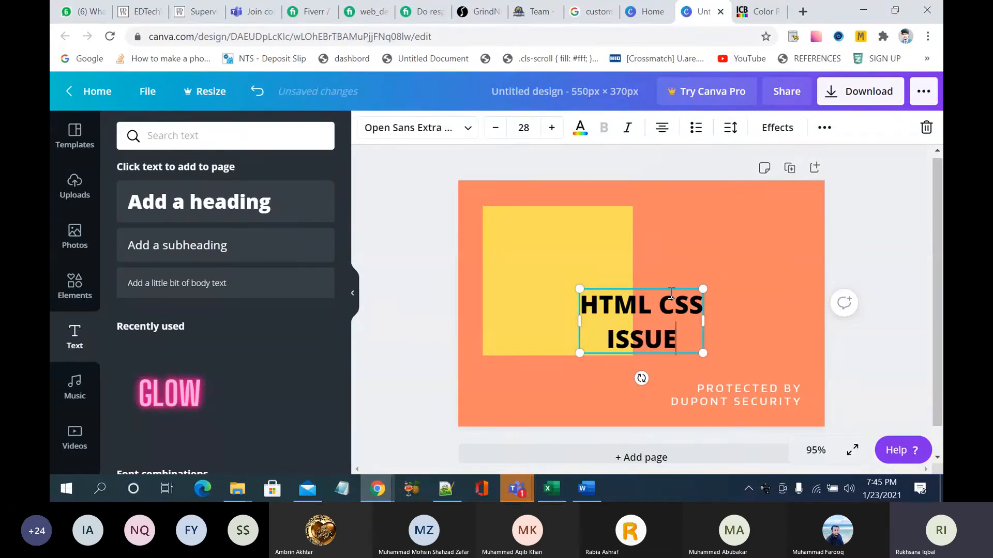
{"action": "left_click", "coordinate": [755, 264]}
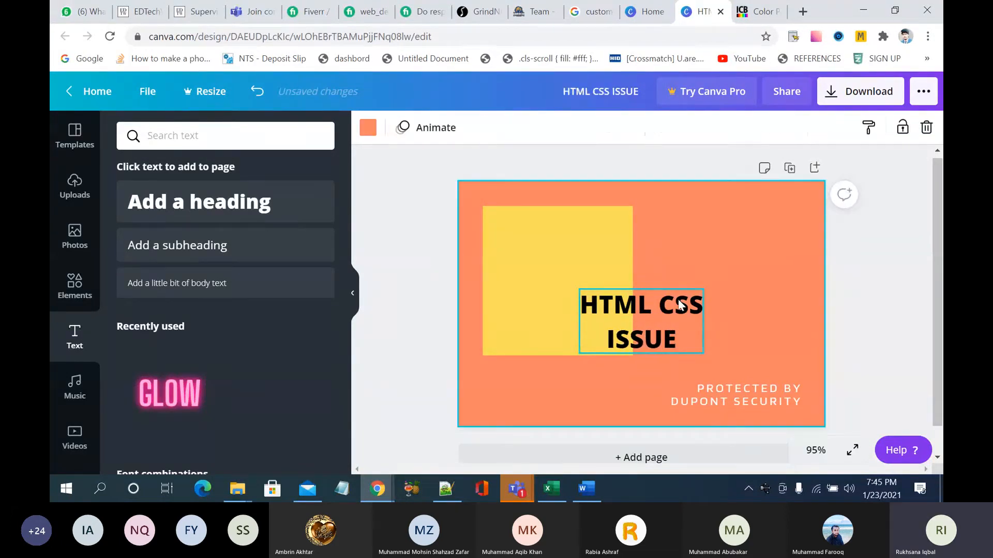
{"action": "left_click_drag", "start_coordinate": [677, 300], "coordinate": [584, 216]}
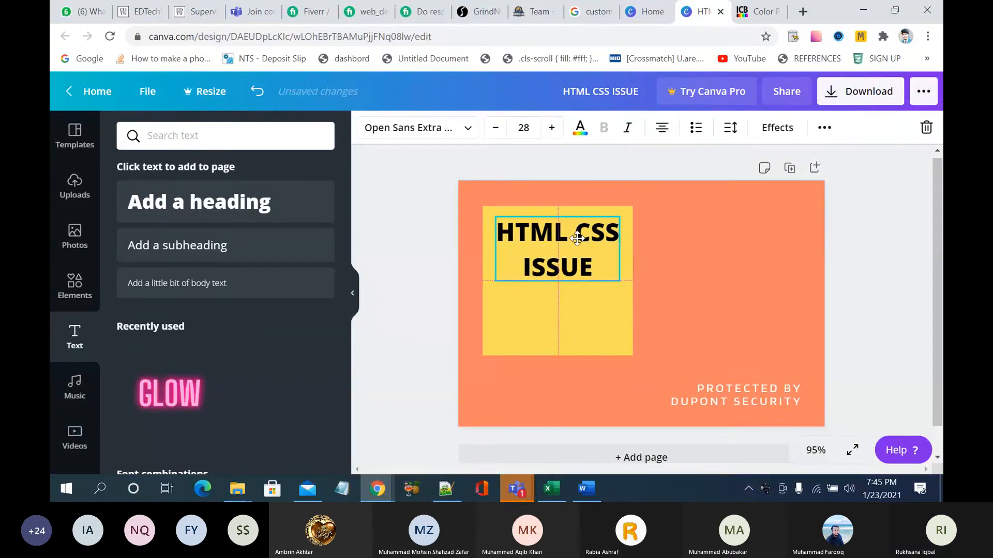
Step: Enlarge the word "ISSUE" in the heading to font size 39
{"action": "double_click", "coordinate": [595, 267]}
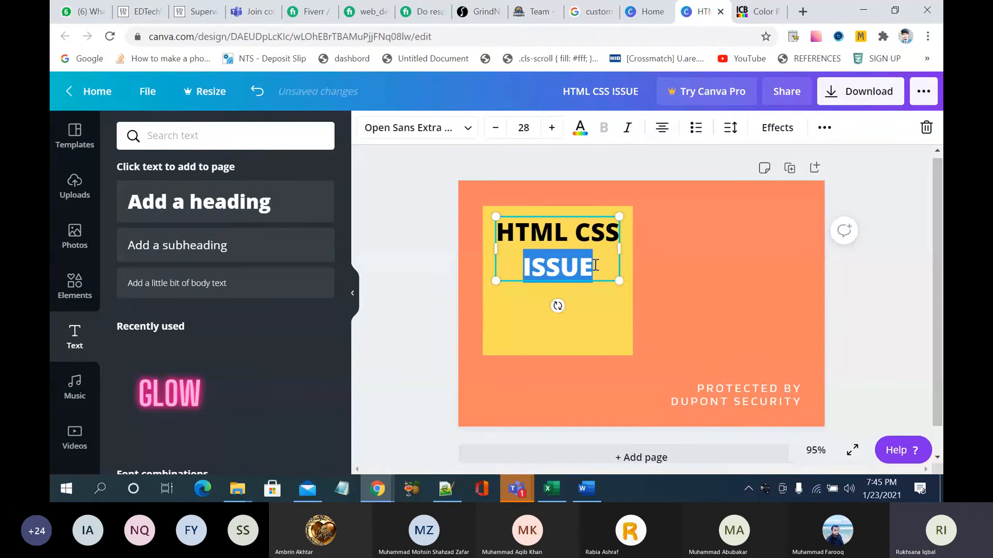
{"action": "left_click", "coordinate": [550, 131]}
{"action": "left_click", "coordinate": [551, 128]}
{"action": "left_click", "coordinate": [551, 128]}
{"action": "left_click", "coordinate": [552, 128]}
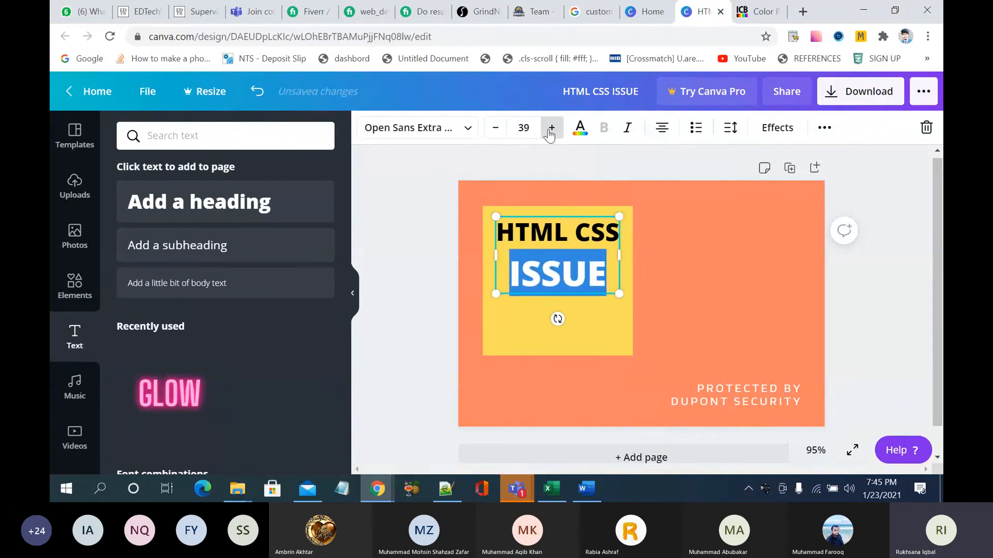
Step: Enlarge the word "ISSUE" in the heading to font size 50
{"action": "left_click", "coordinate": [551, 128]}
{"action": "left_click", "coordinate": [551, 128]}
{"action": "left_click", "coordinate": [551, 128]}
{"action": "left_click", "coordinate": [551, 127]}
{"action": "left_click", "coordinate": [551, 127]}
{"action": "left_click", "coordinate": [551, 128]}
{"action": "left_click", "coordinate": [551, 128]}
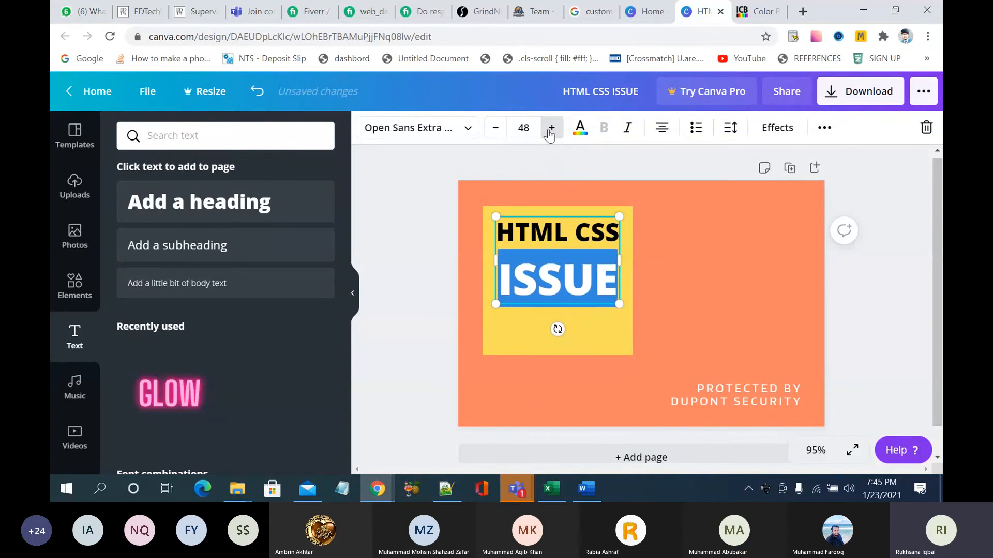
{"action": "left_click", "coordinate": [551, 128]}
{"action": "left_click", "coordinate": [552, 127]}
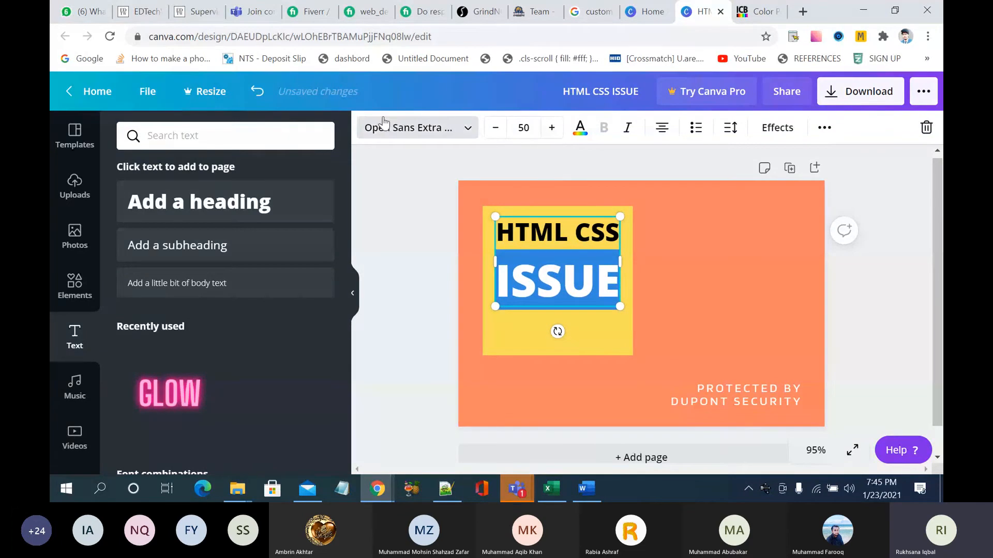
Step: Recolor the whole "HTML CSS ISSUE" heading bright red from the default colors
{"action": "left_click", "coordinate": [562, 280]}
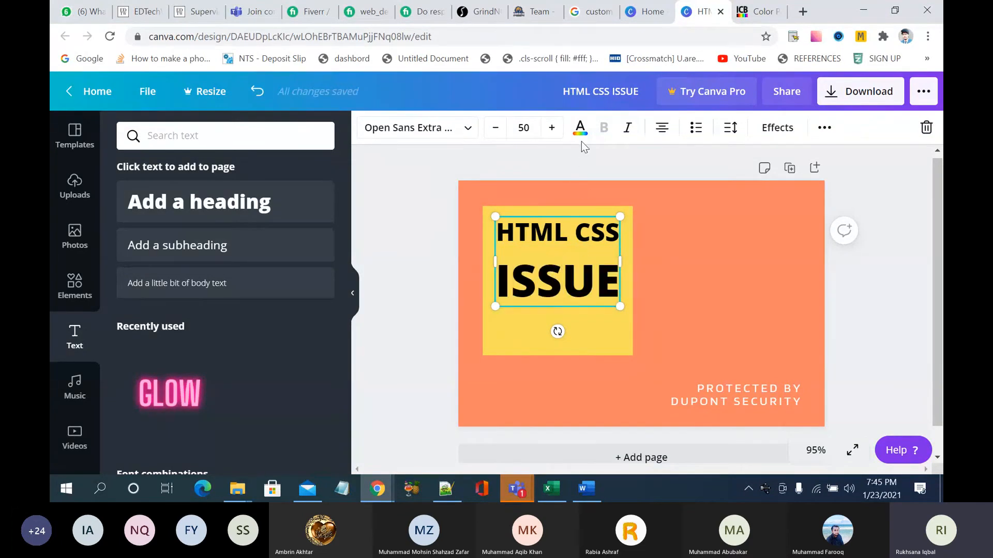
{"action": "left_click", "coordinate": [580, 128]}
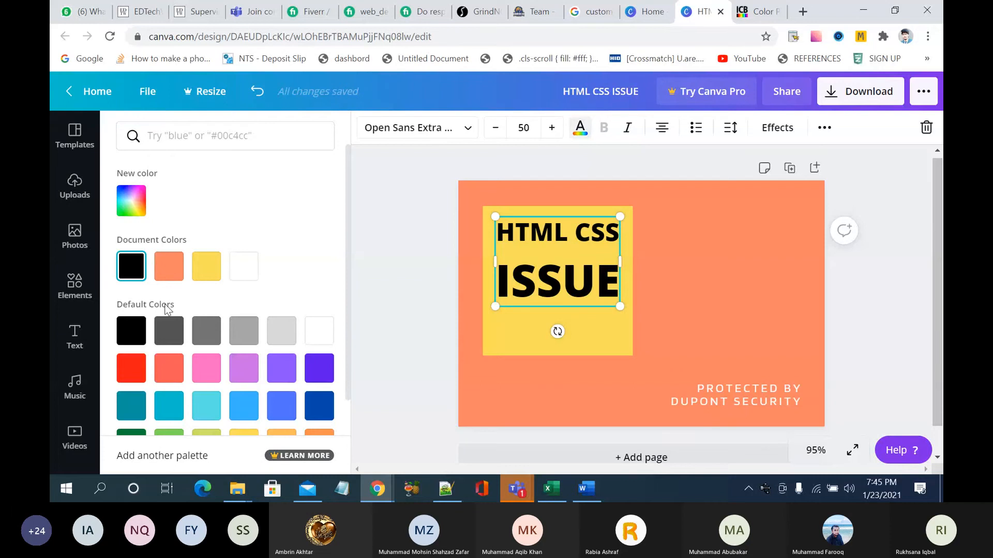
{"action": "left_click", "coordinate": [133, 368]}
{"action": "left_click", "coordinate": [541, 297]}
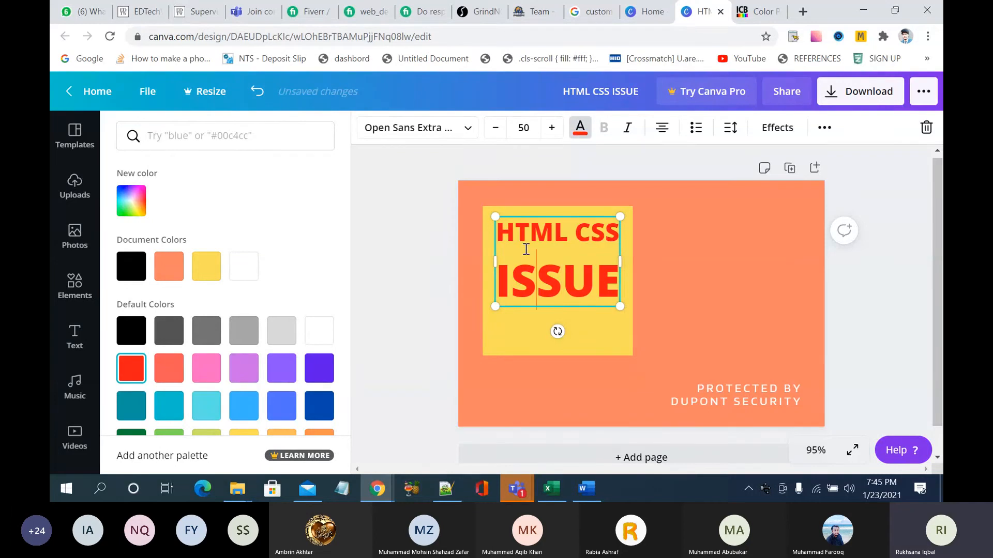
Step: Delete the "HTML CSS" line from the heading so that "ISSUE" is its only line
{"action": "left_click", "coordinate": [615, 232]}
{"action": "key", "text": "BackSpace"}
{"action": "key", "text": "BackSpace"}
{"action": "key", "text": "BackSpace"}
{"action": "key", "text": "BackSpace"}
{"action": "key", "text": "BackSpace"}
{"action": "key", "text": "BackSpace"}
{"action": "key", "text": "BackSpace"}
{"action": "key", "text": "BackSpace"}
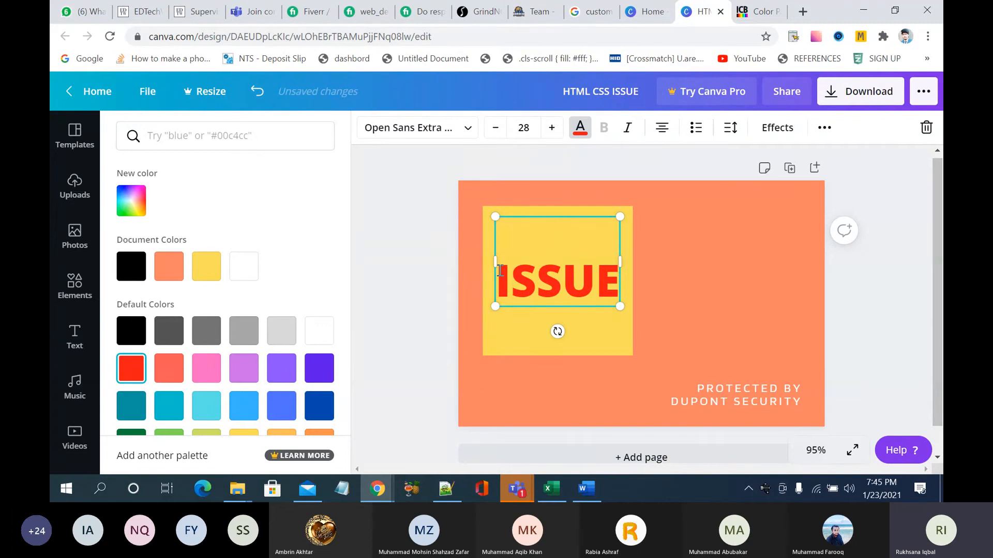
{"action": "key", "text": "Delete"}
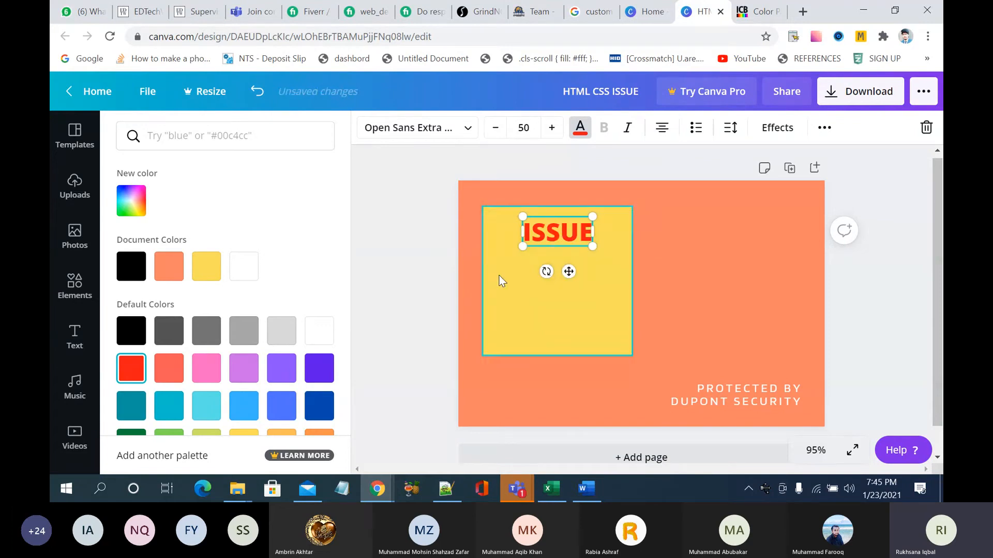
Step: Increase the "ISSUE" heading's font size to 66 and add a question mark after the word
{"action": "left_click", "coordinate": [551, 127]}
{"action": "left_click", "coordinate": [551, 128]}
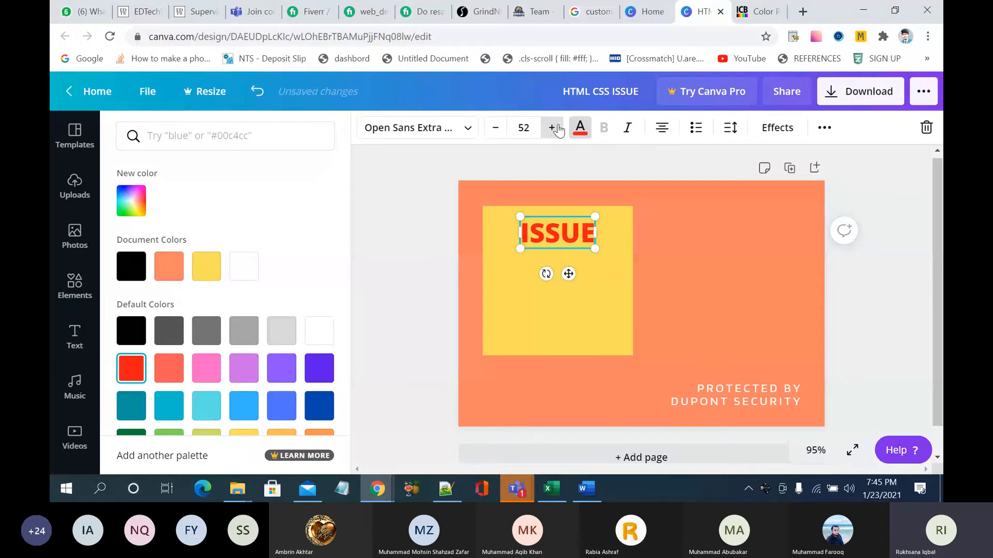
{"action": "left_click", "coordinate": [552, 128]}
{"action": "left_click", "coordinate": [552, 128]}
{"action": "left_click", "coordinate": [552, 127]}
{"action": "left_click", "coordinate": [552, 128]}
{"action": "left_click", "coordinate": [552, 128]}
{"action": "left_click", "coordinate": [551, 127]}
{"action": "left_click", "coordinate": [551, 128]}
{"action": "left_click", "coordinate": [552, 128]}
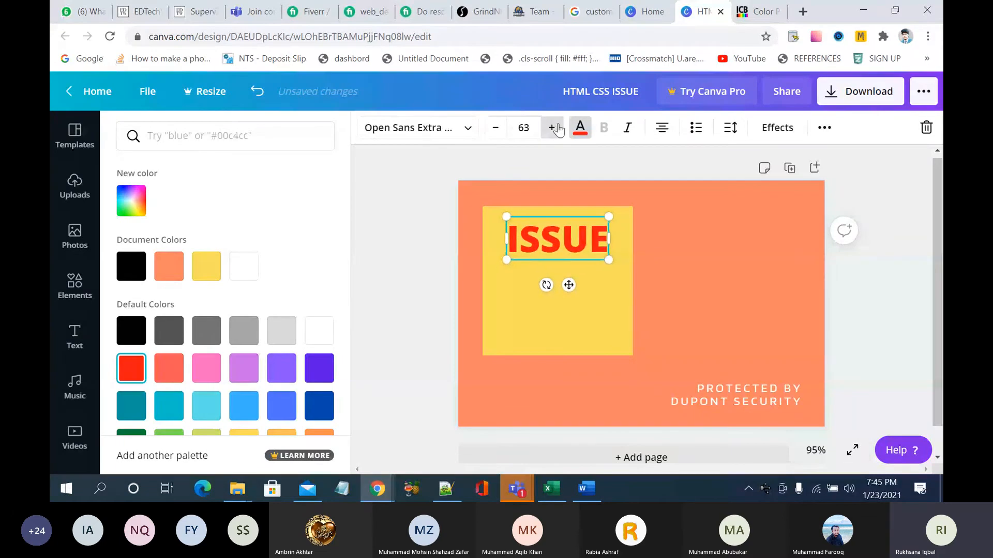
{"action": "left_click", "coordinate": [551, 128]}
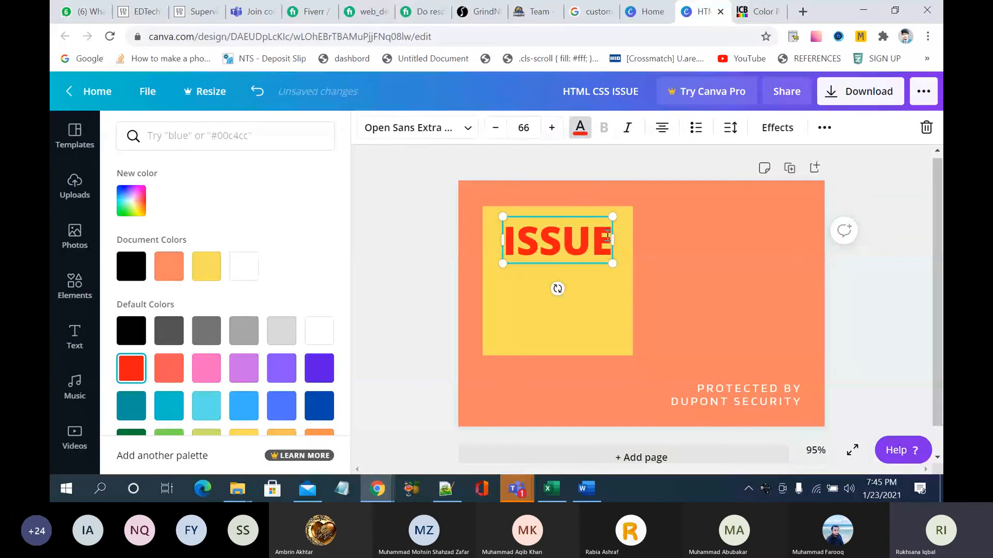
{"action": "type", "text": "?"}
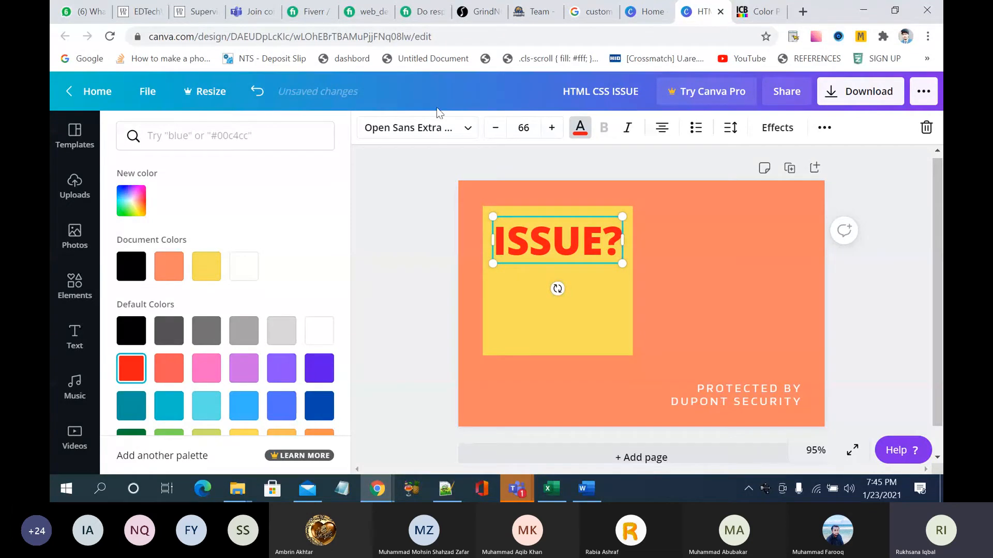
Step: Try Montserrat variants, Open Sans and Aileron Regular on the "ISSUE?" heading and settle on the Alegreya font
{"action": "left_click", "coordinate": [455, 128]}
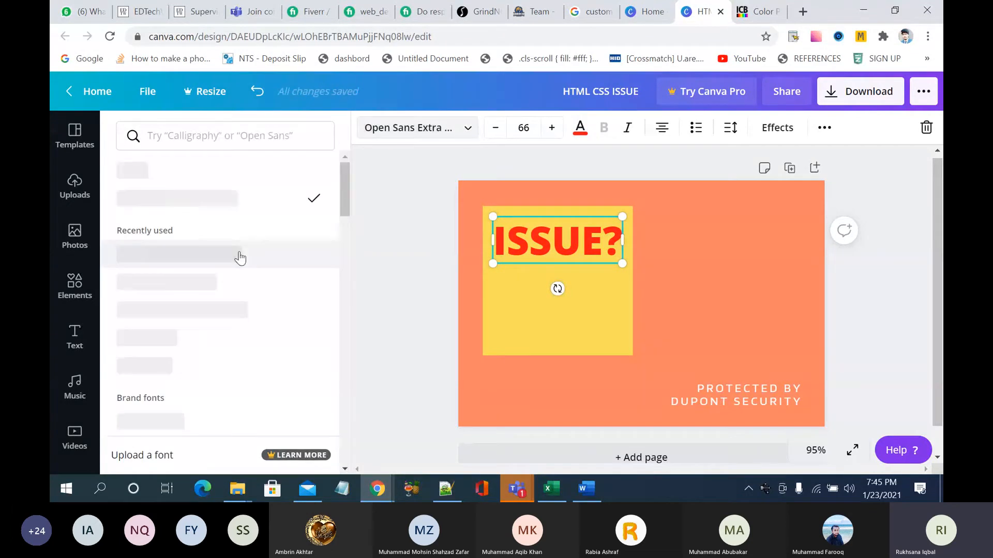
{"action": "left_click", "coordinate": [220, 315]}
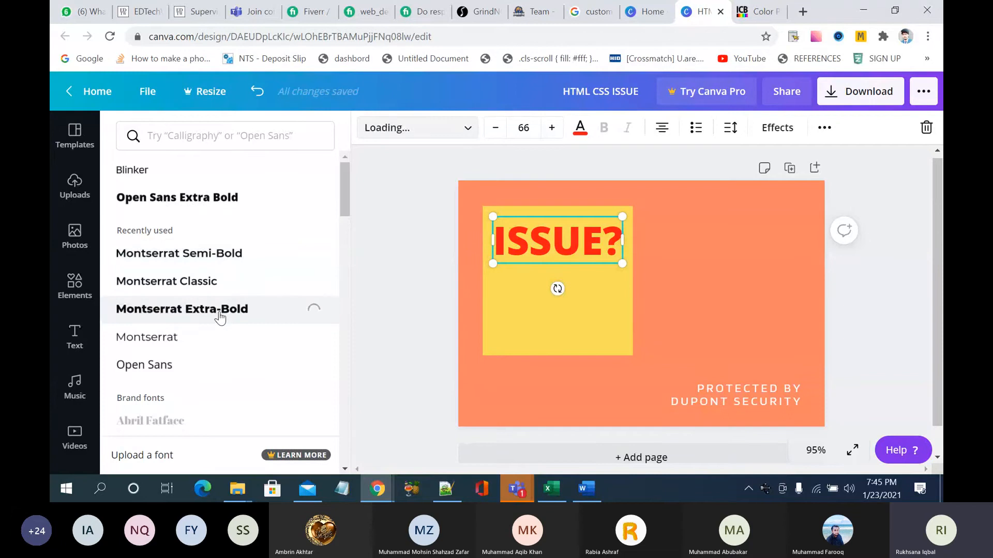
{"action": "left_click", "coordinate": [199, 289]}
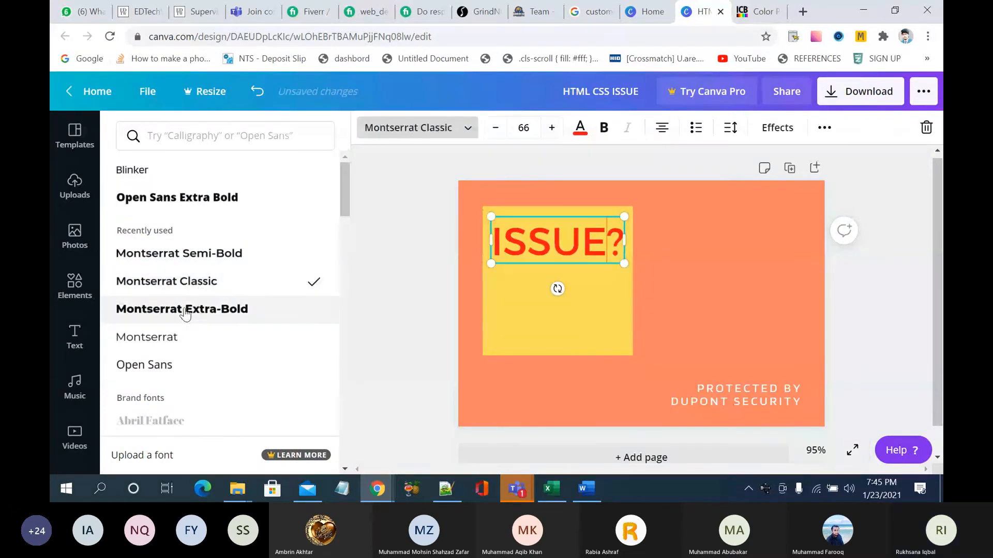
{"action": "left_click", "coordinate": [165, 342]}
{"action": "left_click", "coordinate": [165, 364]}
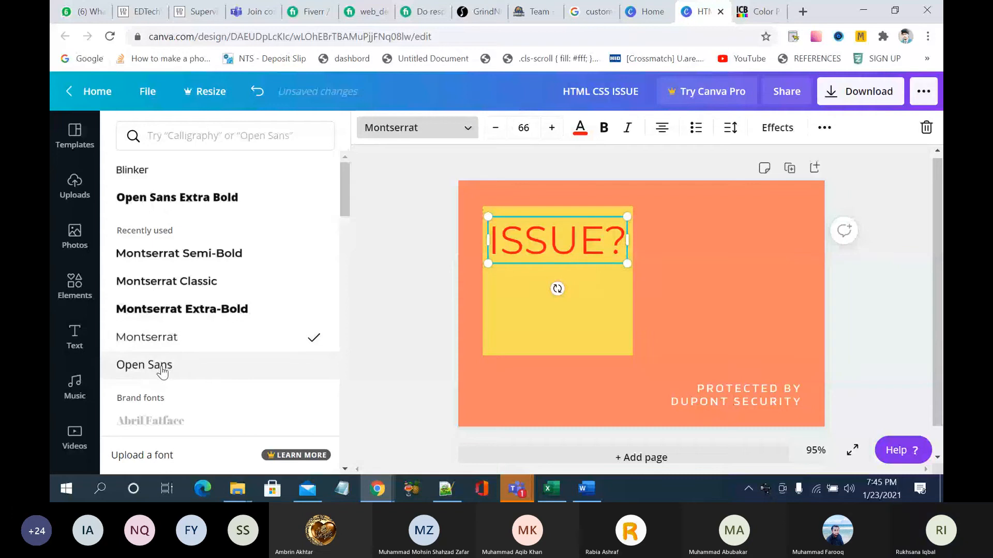
{"action": "scroll", "coordinate": [198, 344], "scroll_direction": "down", "scroll_amount": 4}
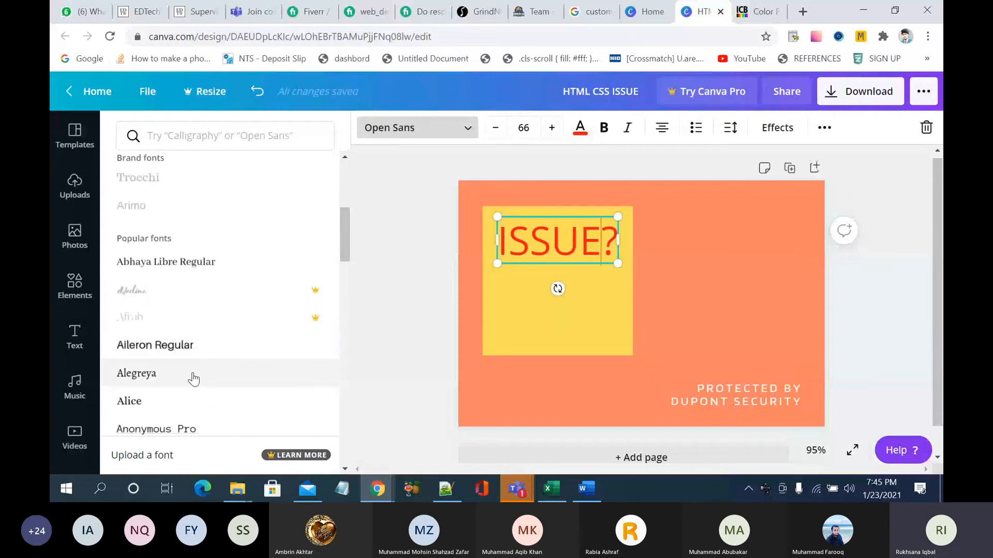
{"action": "left_click", "coordinate": [193, 379]}
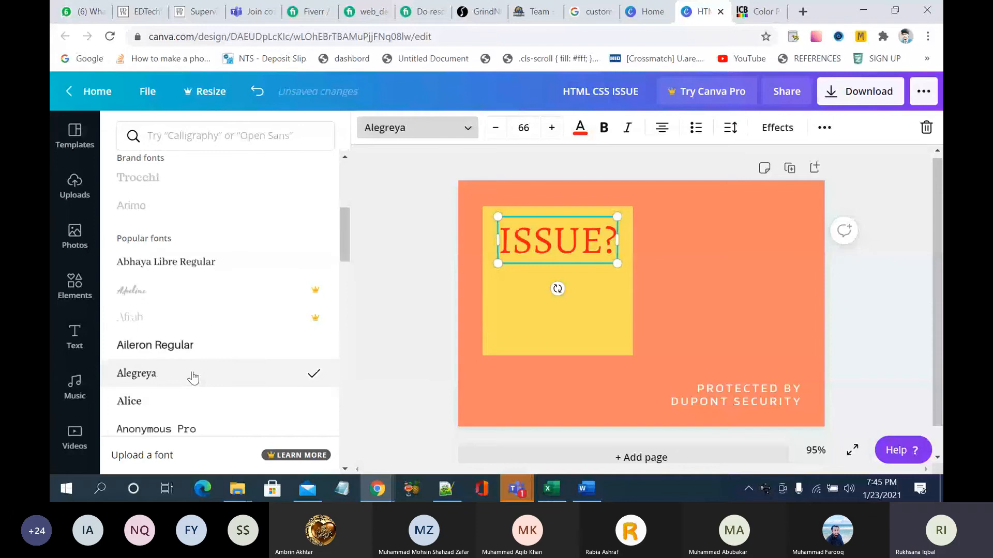
{"action": "left_click", "coordinate": [200, 347]}
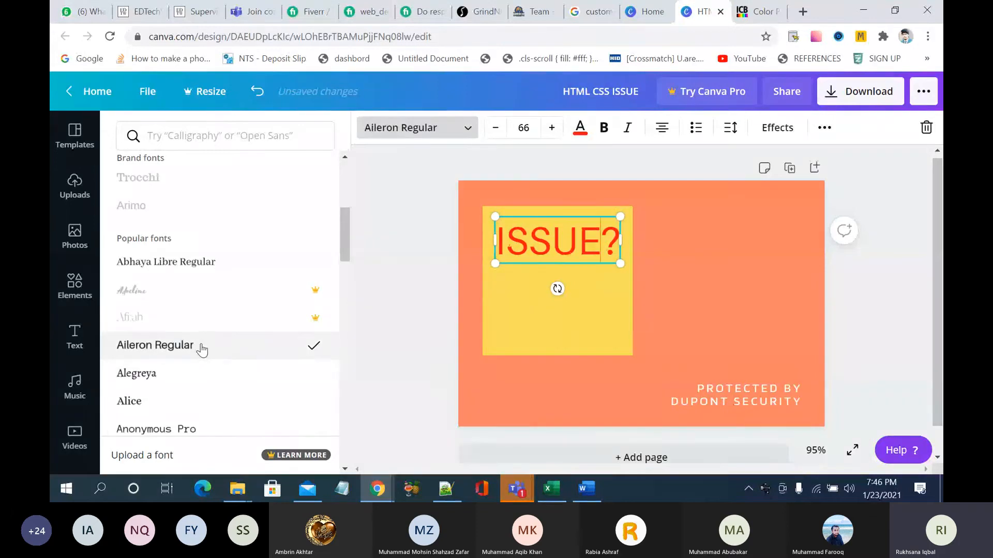
{"action": "left_click", "coordinate": [178, 380]}
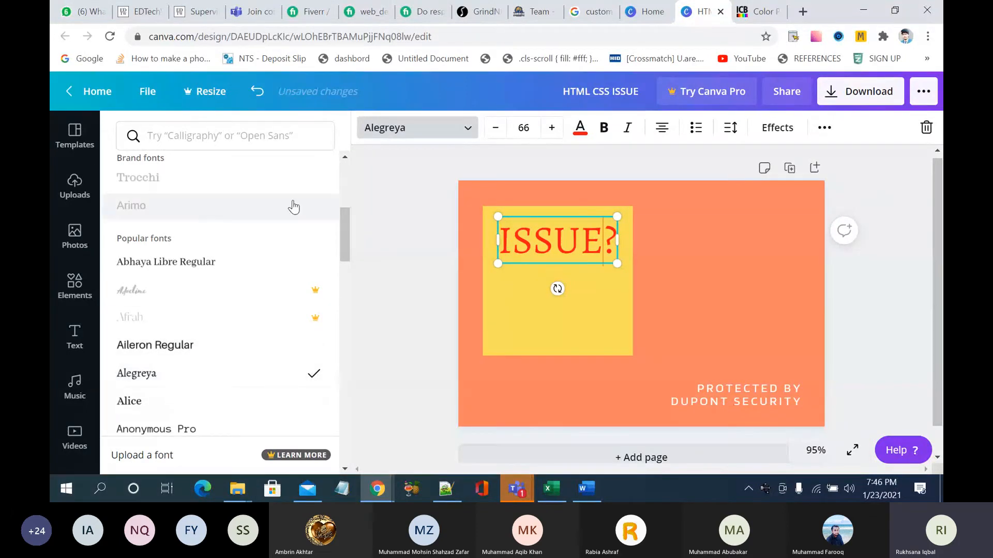
Step: Make all of the "ISSUE?" heading text bold
{"action": "left_click", "coordinate": [604, 128]}
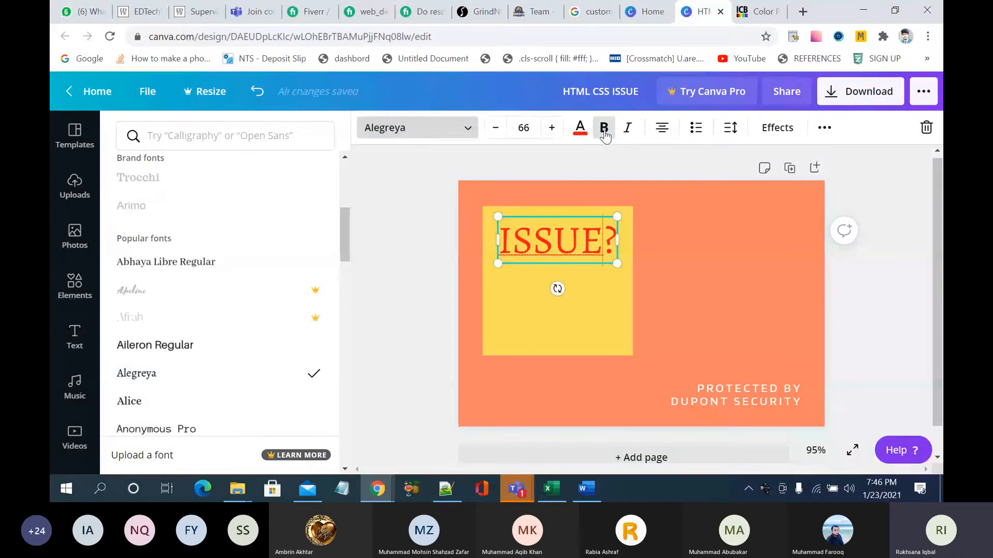
{"action": "triple_click", "coordinate": [606, 243]}
{"action": "left_click", "coordinate": [604, 134]}
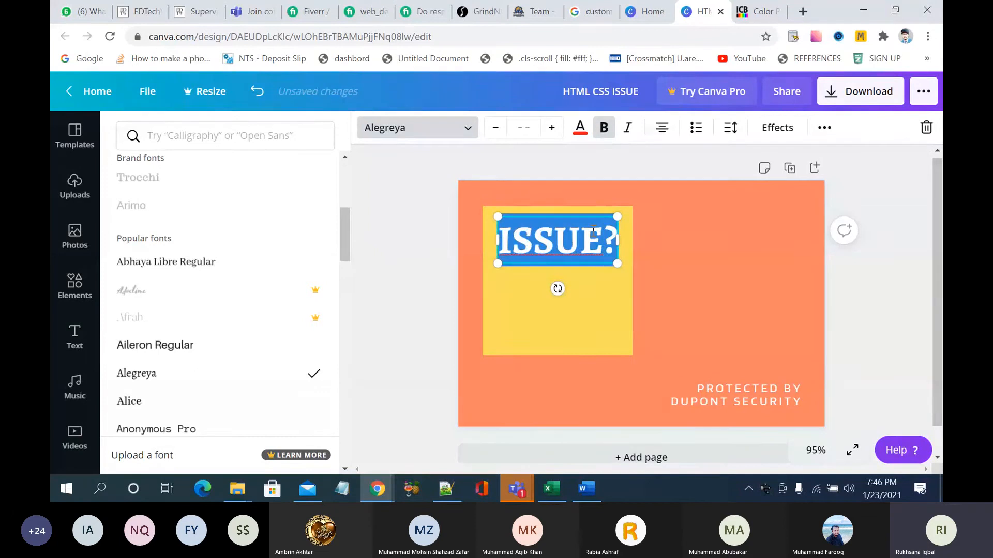
{"action": "left_click", "coordinate": [580, 242]}
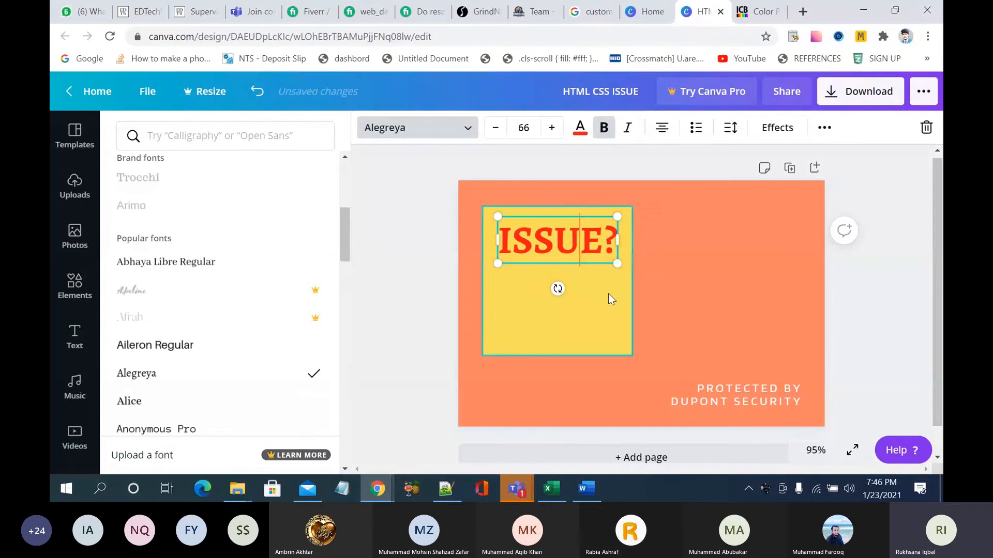
Step: Enlarge the "ISSUE?" heading to nearly the yellow square's full width and place it around the square's mid-height
{"action": "left_click", "coordinate": [545, 296]}
{"action": "left_click", "coordinate": [612, 249]}
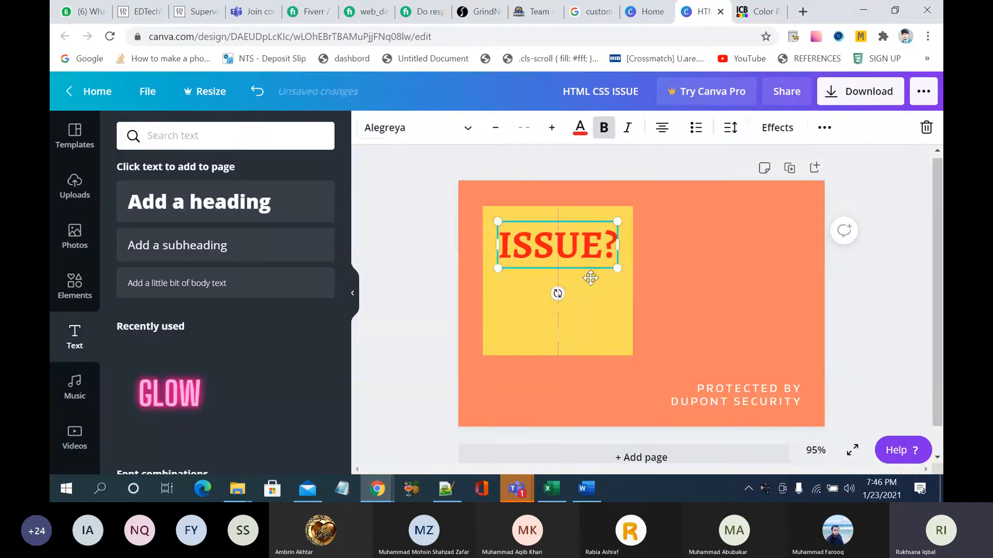
{"action": "left_click_drag", "start_coordinate": [612, 249], "coordinate": [611, 298]}
{"action": "left_click", "coordinate": [553, 130]}
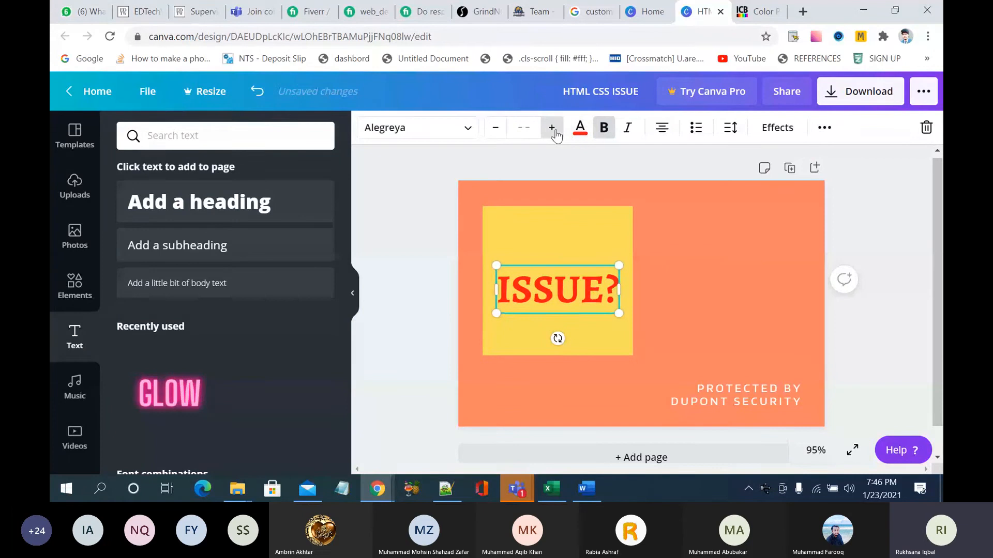
{"action": "left_click", "coordinate": [552, 129]}
{"action": "left_click", "coordinate": [553, 129]}
{"action": "left_click", "coordinate": [552, 129]}
{"action": "left_click", "coordinate": [554, 130]}
{"action": "left_click", "coordinate": [553, 131]}
{"action": "left_click", "coordinate": [553, 130]}
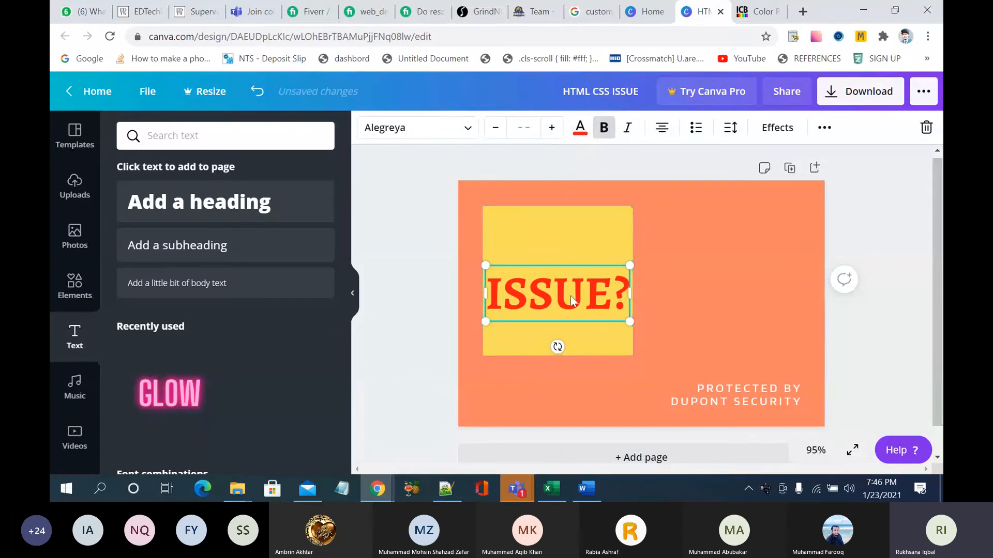
{"action": "left_click_drag", "start_coordinate": [571, 299], "coordinate": [572, 275]}
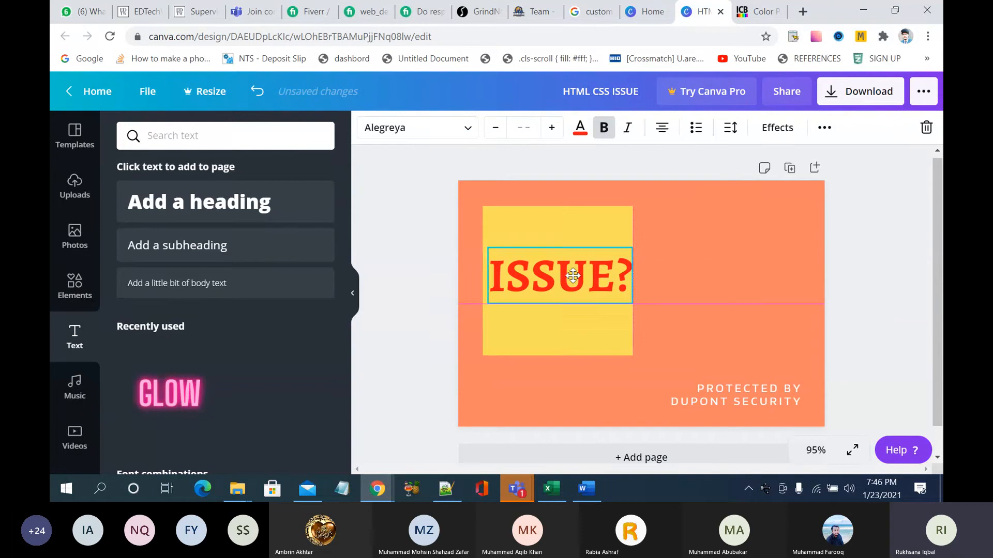
Step: Add a subheading reading "Are You facing an" above the "ISSUE?" heading inside the yellow square
{"action": "left_click", "coordinate": [542, 238]}
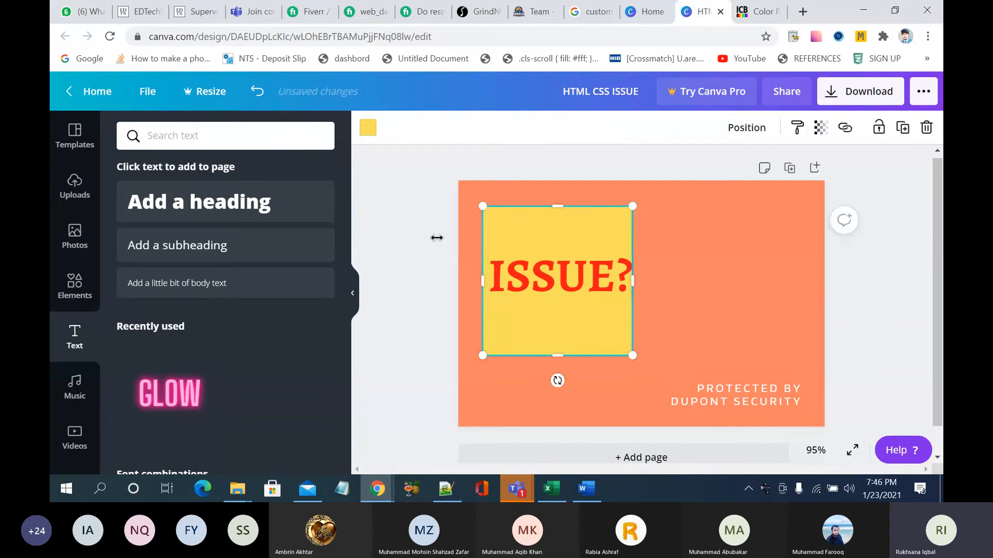
{"action": "left_click", "coordinate": [184, 245]}
{"action": "left_click", "coordinate": [640, 395]}
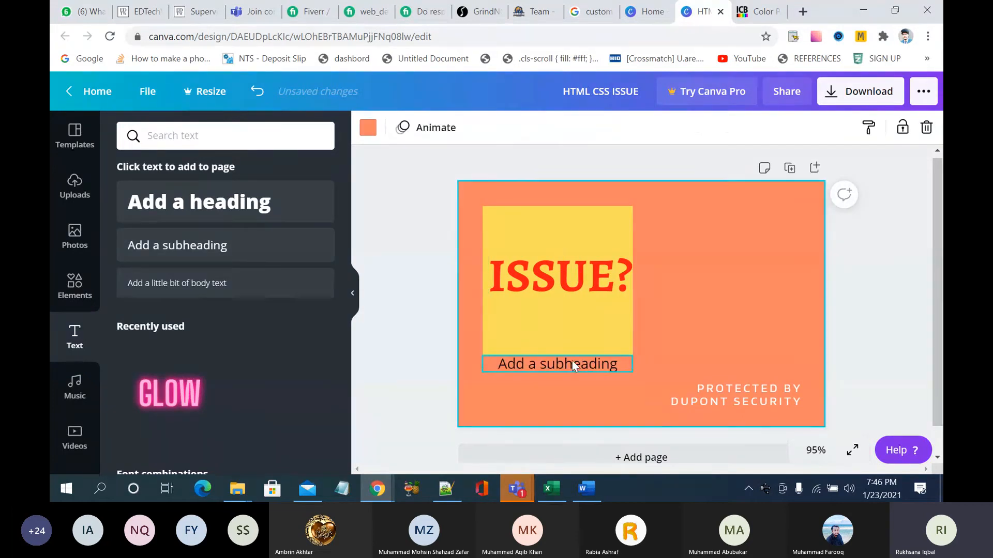
{"action": "left_click_drag", "start_coordinate": [572, 365], "coordinate": [580, 240]}
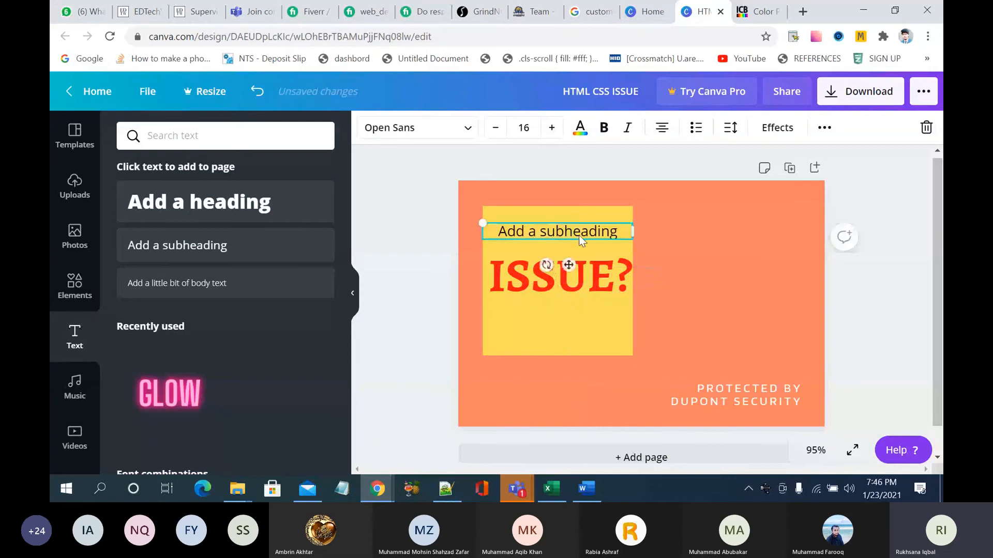
{"action": "left_click", "coordinate": [580, 235]}
{"action": "triple_click", "coordinate": [588, 230]}
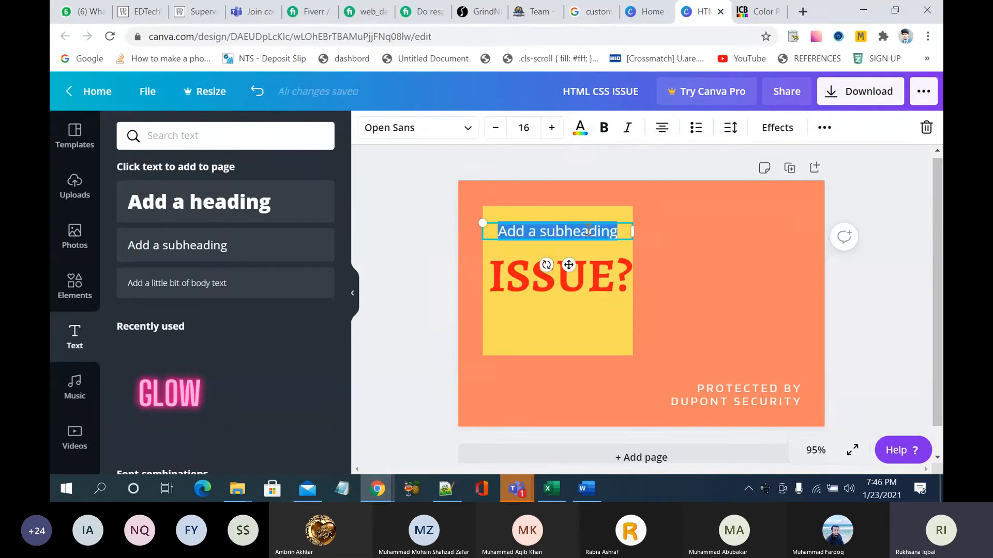
{"action": "key", "text": "BackSpace"}
{"action": "type", "text": "Are "}
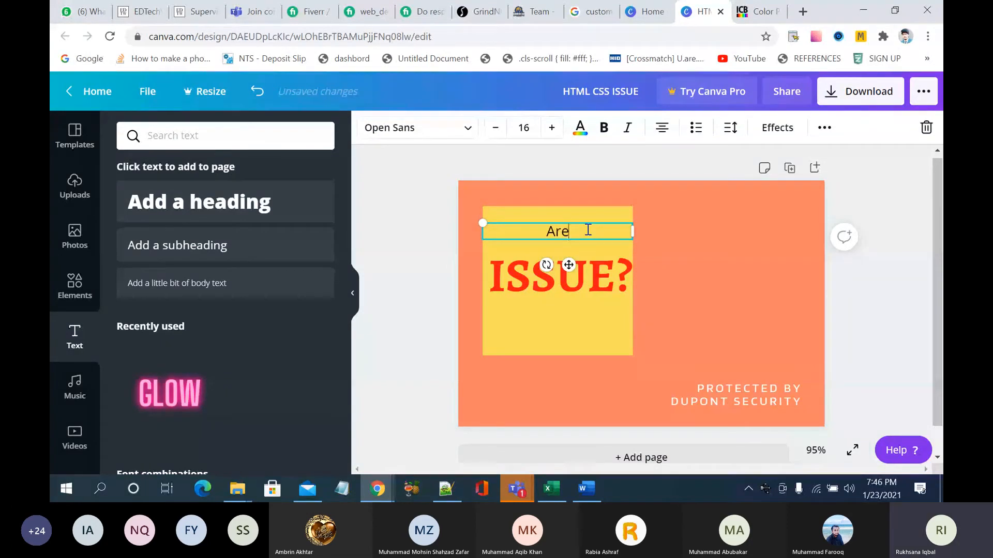
{"action": "type", "text": "You facing an"}
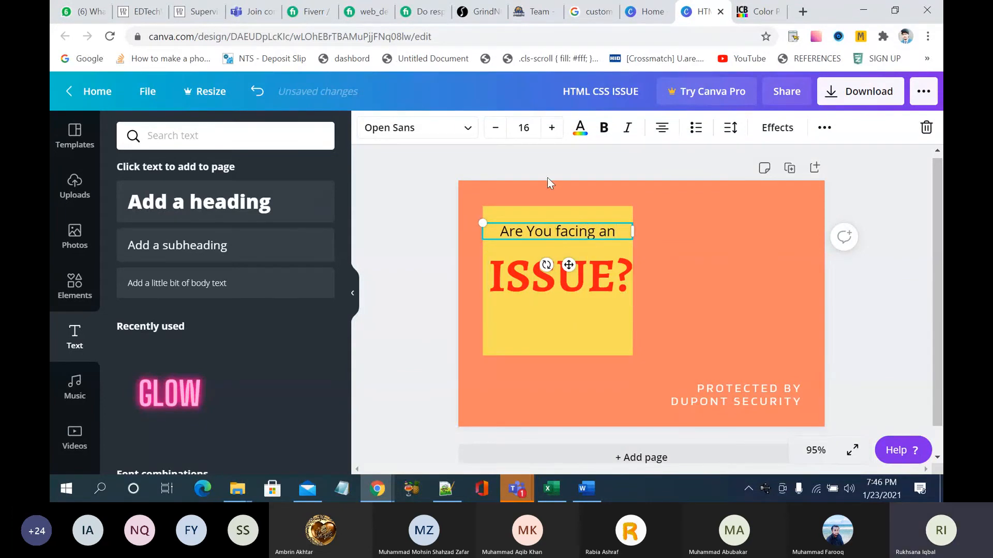
Step: Set the "Are You facing an" subheading's font size to 22 and move it up to the yellow square's upper edge
{"action": "left_click", "coordinate": [552, 127]}
{"action": "left_click", "coordinate": [553, 127]}
{"action": "left_click", "coordinate": [552, 128]}
{"action": "left_click", "coordinate": [552, 128]}
{"action": "left_click", "coordinate": [552, 128]}
{"action": "left_click", "coordinate": [552, 128]}
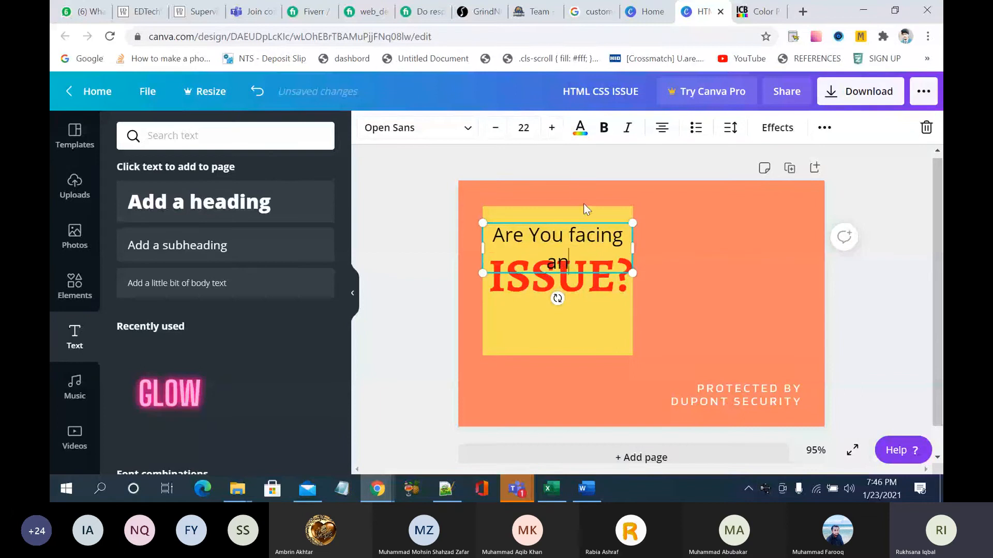
{"action": "left_click", "coordinate": [722, 255]}
{"action": "left_click_drag", "start_coordinate": [573, 234], "coordinate": [573, 220]}
Step: Change the "Are You facing an" subheading's font to Montserrat Classic
{"action": "left_click", "coordinate": [468, 129]}
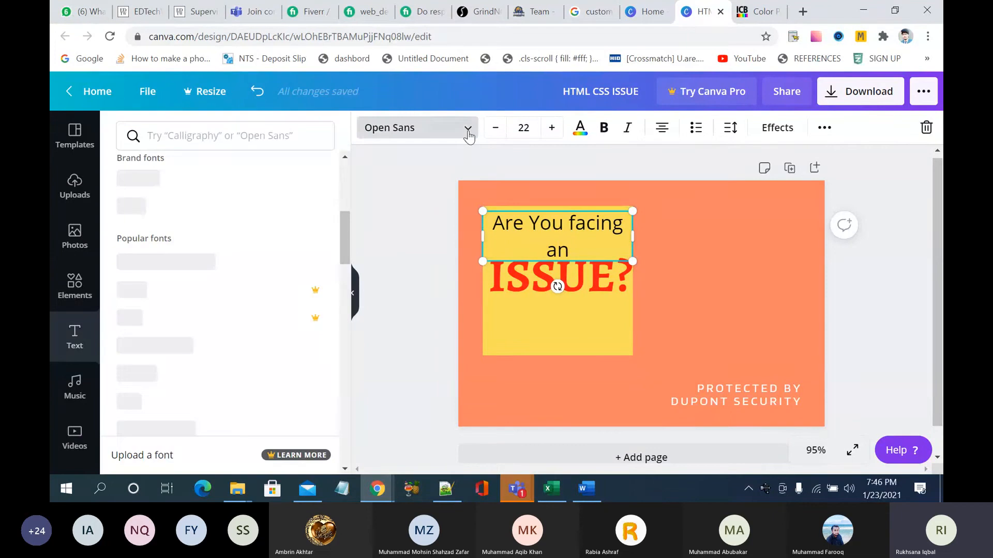
{"action": "scroll", "coordinate": [210, 287], "scroll_direction": "up", "scroll_amount": 5}
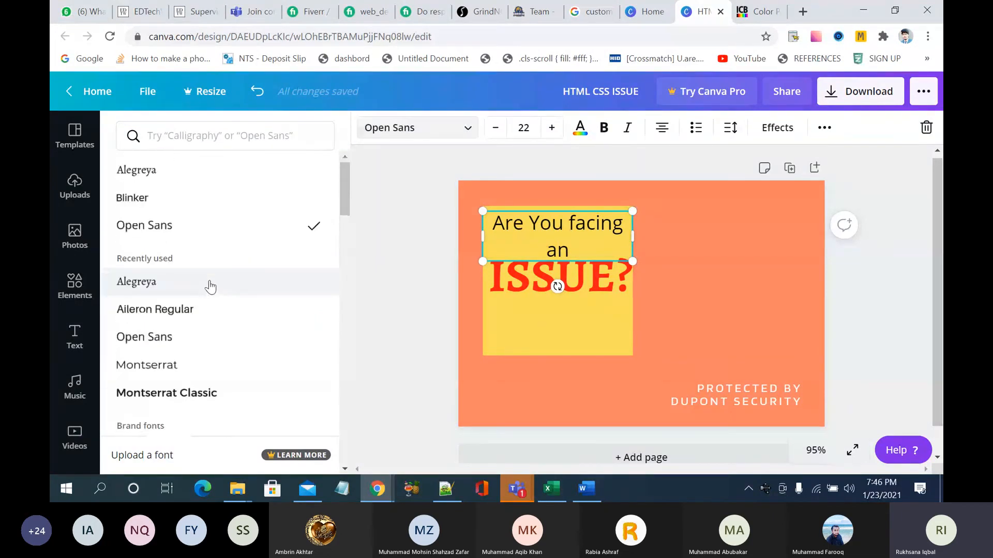
{"action": "left_click", "coordinate": [175, 393]}
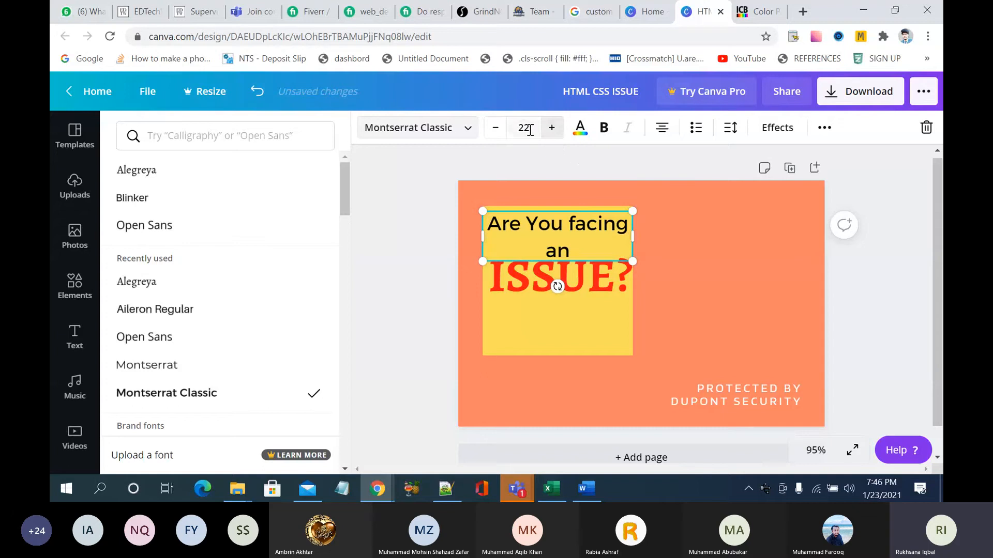
Step: Try red, dark gray and black as the "Are You facing an" subheading's text color
{"action": "left_click", "coordinate": [580, 127]}
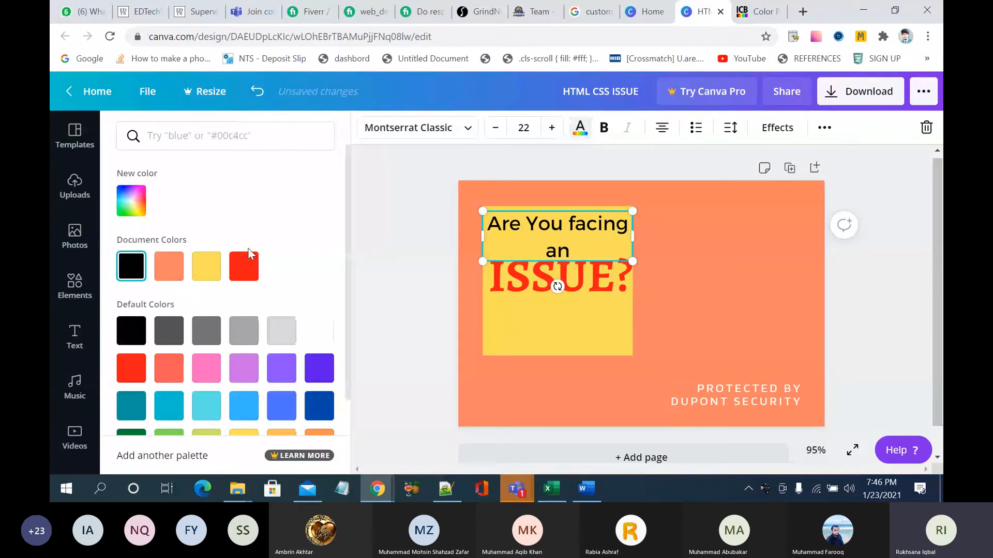
{"action": "left_click", "coordinate": [247, 265]}
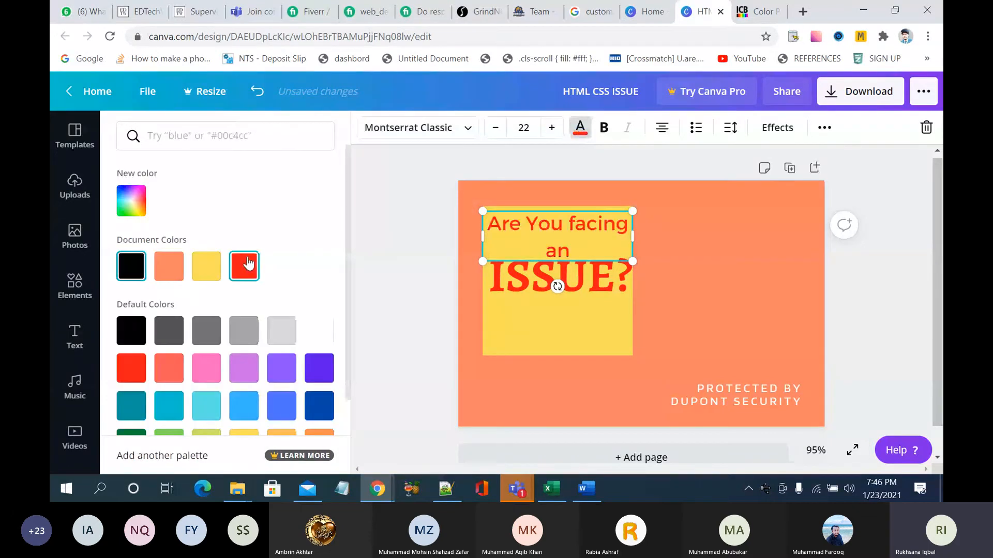
{"action": "left_click", "coordinate": [168, 334]}
{"action": "left_click", "coordinate": [131, 331]}
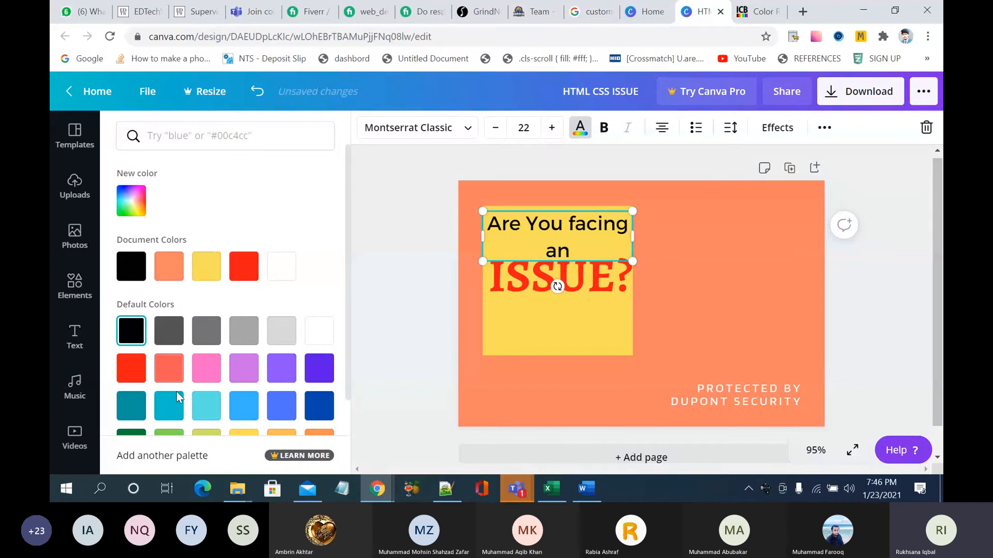
Step: Switch to the colorpalettes.net page and copy the light blue hex code #a1dffb from Color Palette #4295
{"action": "left_click", "coordinate": [759, 11]}
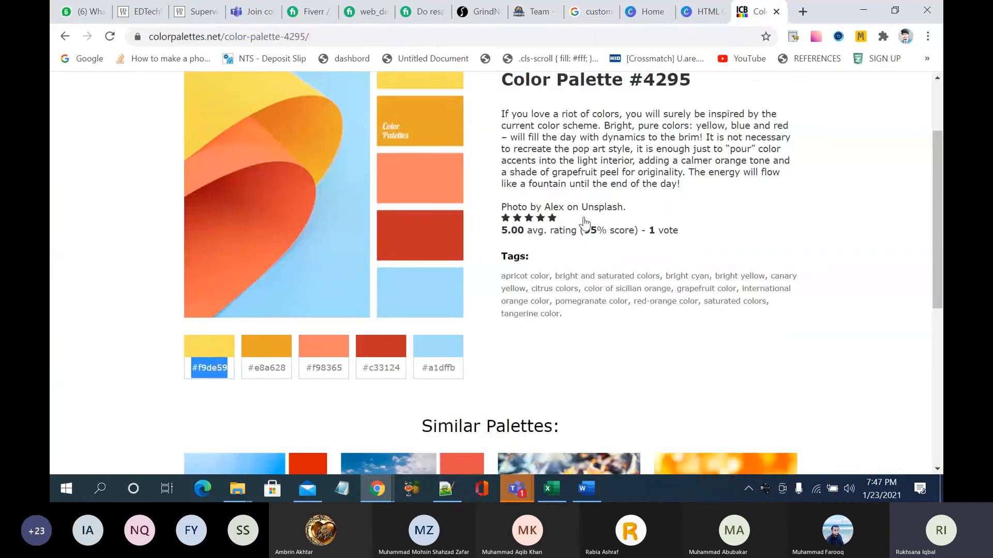
{"action": "left_click_drag", "start_coordinate": [403, 371], "coordinate": [366, 376]}
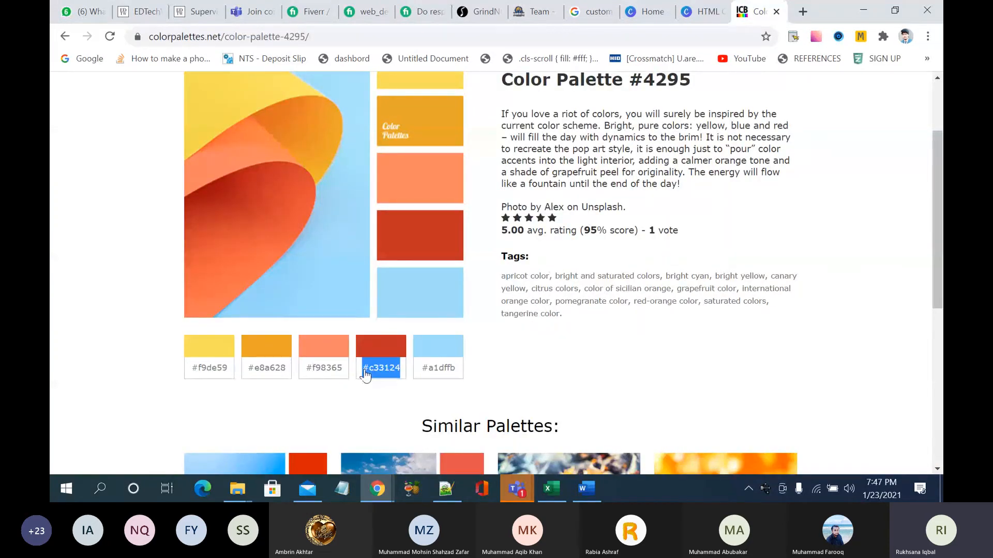
{"action": "left_click_drag", "start_coordinate": [457, 379], "coordinate": [422, 376]}
{"action": "key", "text": "ctrl+c"}
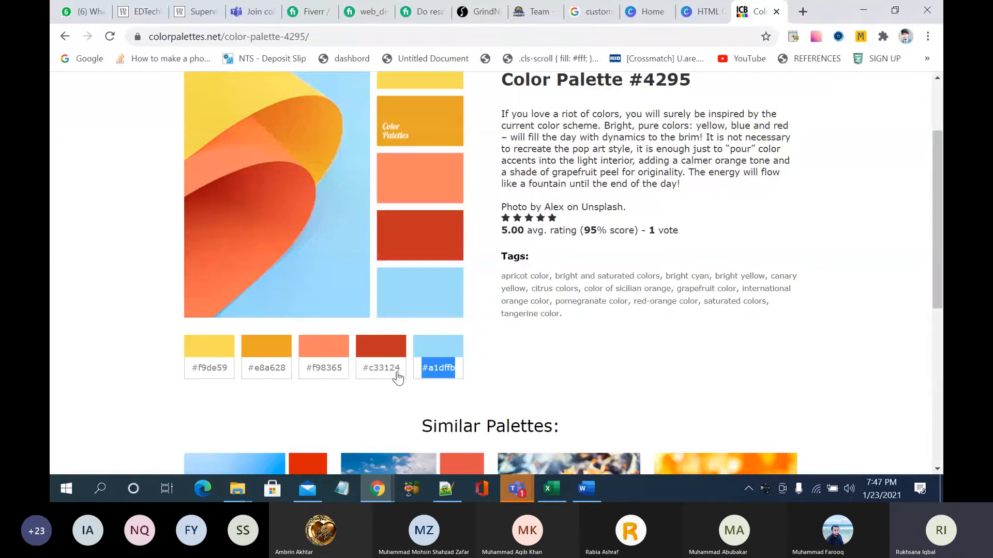
Step: Back in the Canva design, search the text colors for #a1dffb and apply it to the "Are You facing an" subheading
{"action": "left_click", "coordinate": [650, 18]}
{"action": "left_click", "coordinate": [703, 11]}
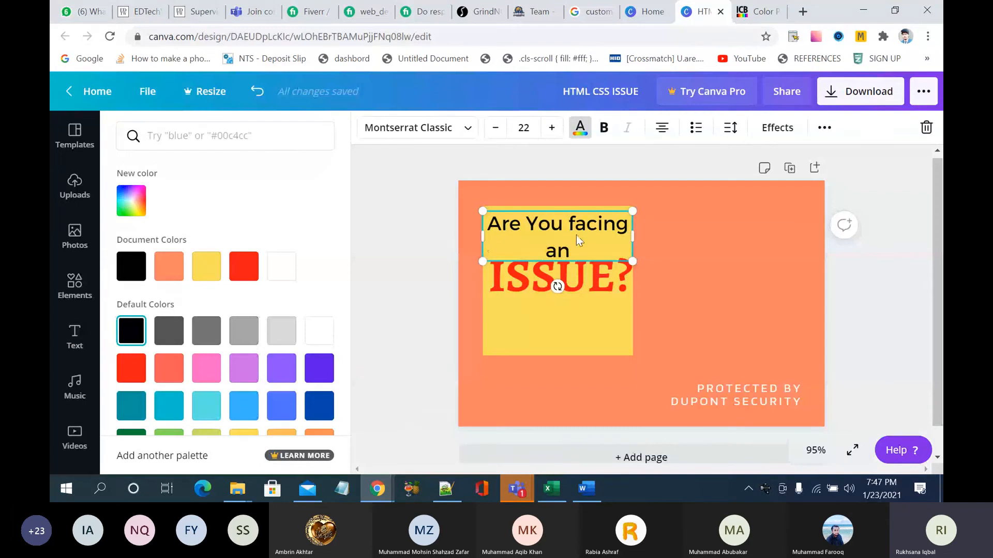
{"action": "left_click", "coordinate": [300, 135]}
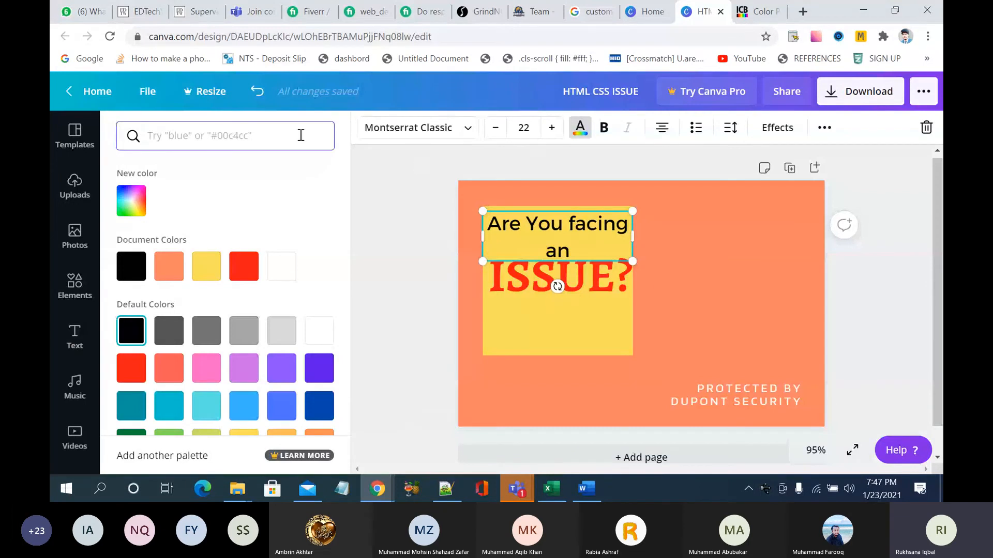
{"action": "key", "text": "ctrl+v"}
{"action": "left_click", "coordinate": [131, 199]}
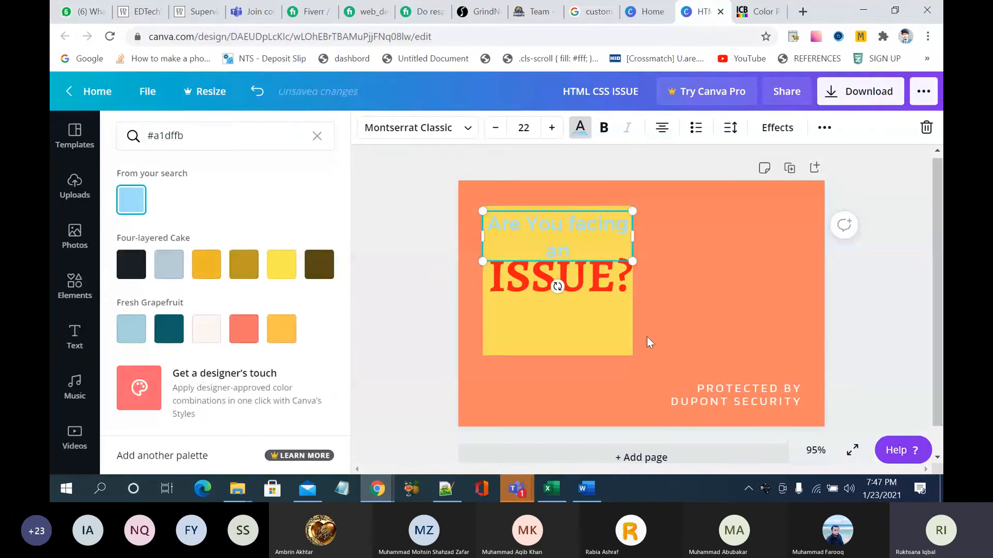
Step: Try suggested Four-layered Cake colors on the "Are You facing an" subheading and settle on the coral from Fresh Grapefruit
{"action": "left_click", "coordinate": [169, 265]}
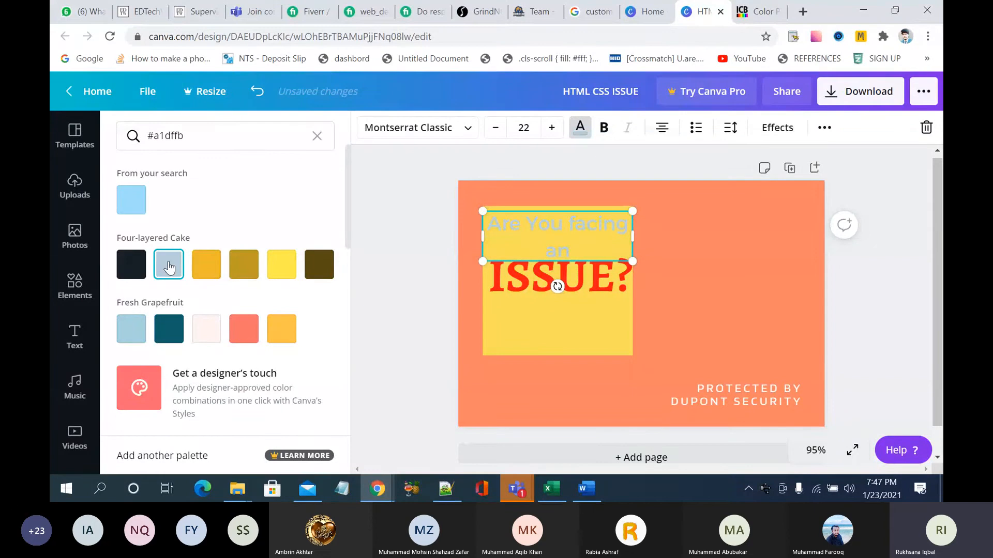
{"action": "left_click", "coordinate": [243, 265]}
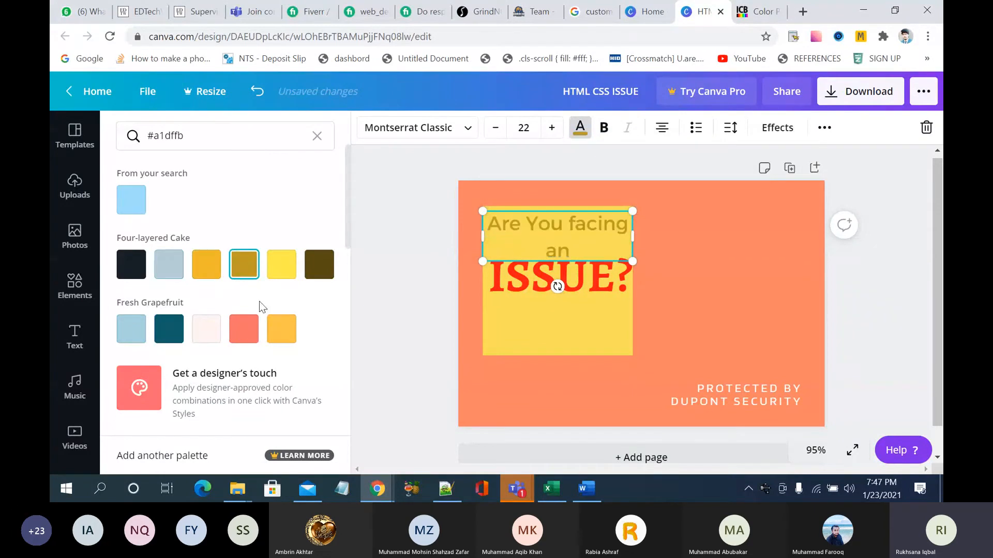
{"action": "left_click", "coordinate": [282, 275]}
{"action": "left_click", "coordinate": [243, 329]}
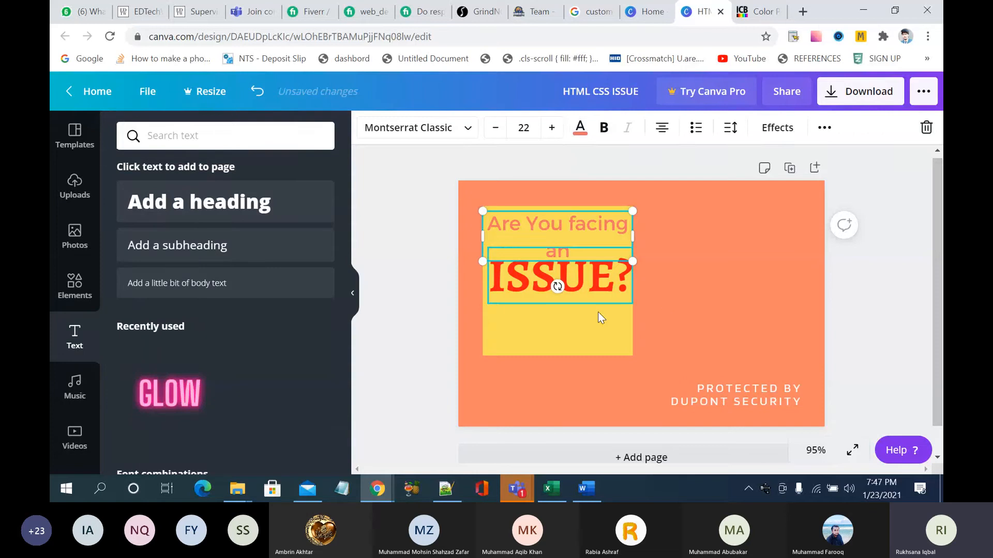
Step: Insert an empty line in the "Are You facing an" text box after "an"
{"action": "left_click", "coordinate": [598, 312]}
{"action": "left_click", "coordinate": [587, 250]}
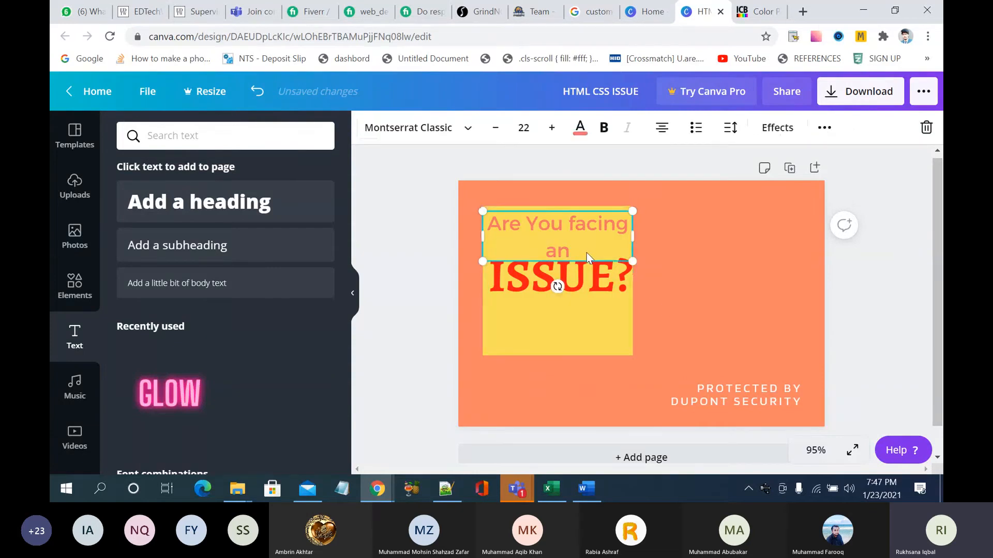
{"action": "key", "text": "Return"}
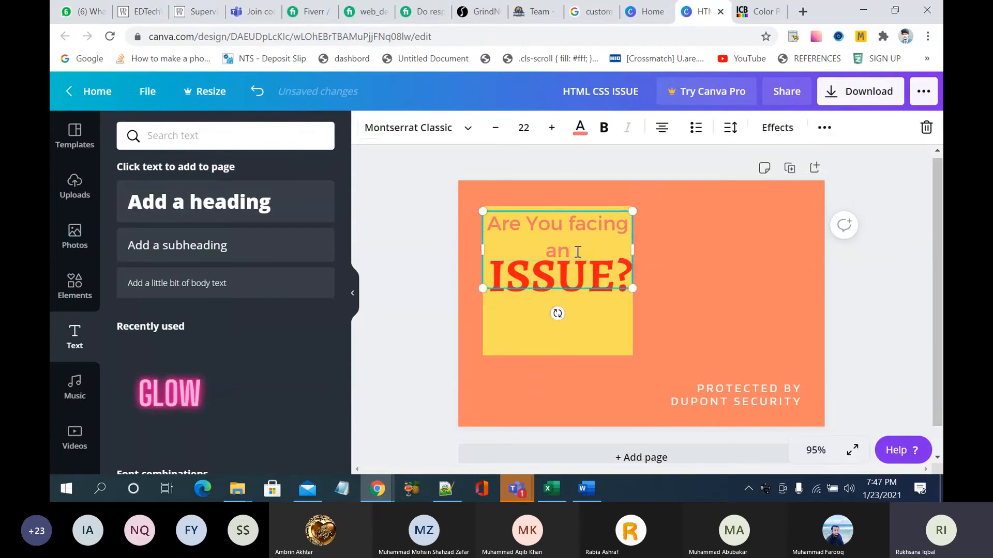
Step: Move the "Are You facing an" subheading up to the yellow square's upper edge and resize it slightly narrower than the square
{"action": "left_click", "coordinate": [686, 228]}
{"action": "left_click", "coordinate": [576, 265]}
{"action": "left_click", "coordinate": [591, 292]}
{"action": "left_click_drag", "start_coordinate": [593, 275], "coordinate": [632, 233]}
{"action": "left_click", "coordinate": [552, 127]}
{"action": "left_click", "coordinate": [552, 127]}
{"action": "left_click", "coordinate": [552, 128]}
{"action": "left_click", "coordinate": [552, 128]}
{"action": "left_click", "coordinate": [552, 128]}
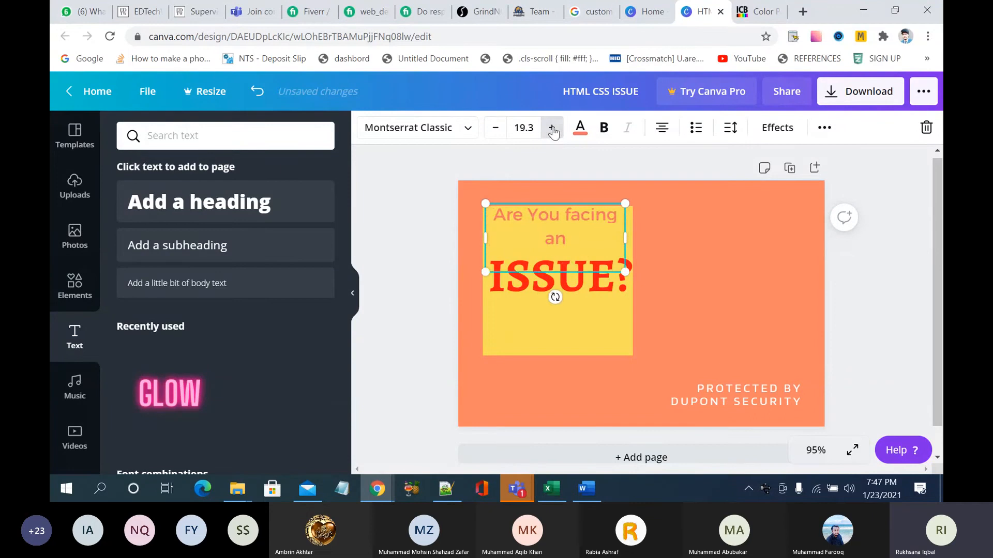
{"action": "left_click", "coordinate": [552, 128]}
{"action": "left_click", "coordinate": [670, 291]}
Step: Move the "ISSUE?" heading slightly down and extend the yellow square's lower edge a little downward
{"action": "left_click", "coordinate": [606, 286]}
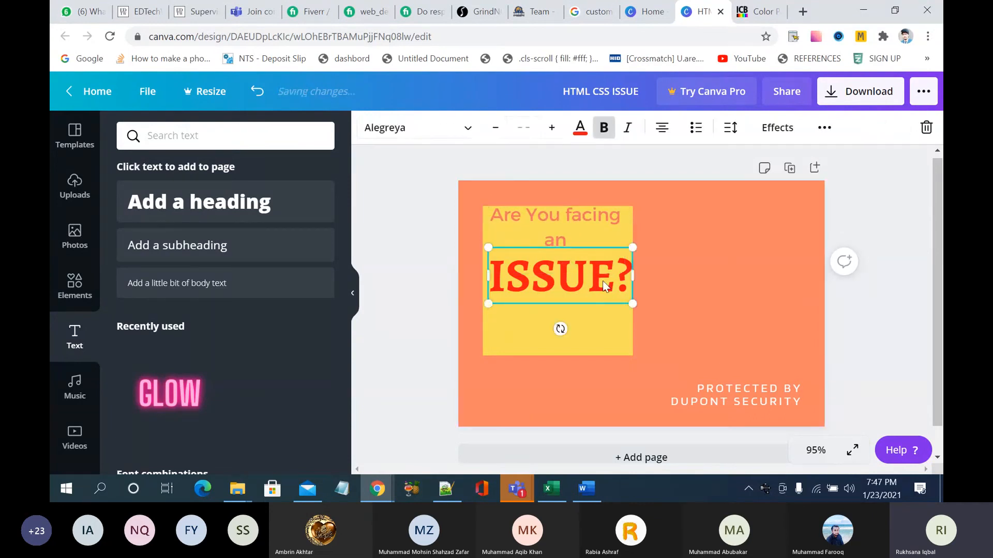
{"action": "left_click_drag", "start_coordinate": [605, 286], "coordinate": [602, 284]}
{"action": "left_click", "coordinate": [604, 325]}
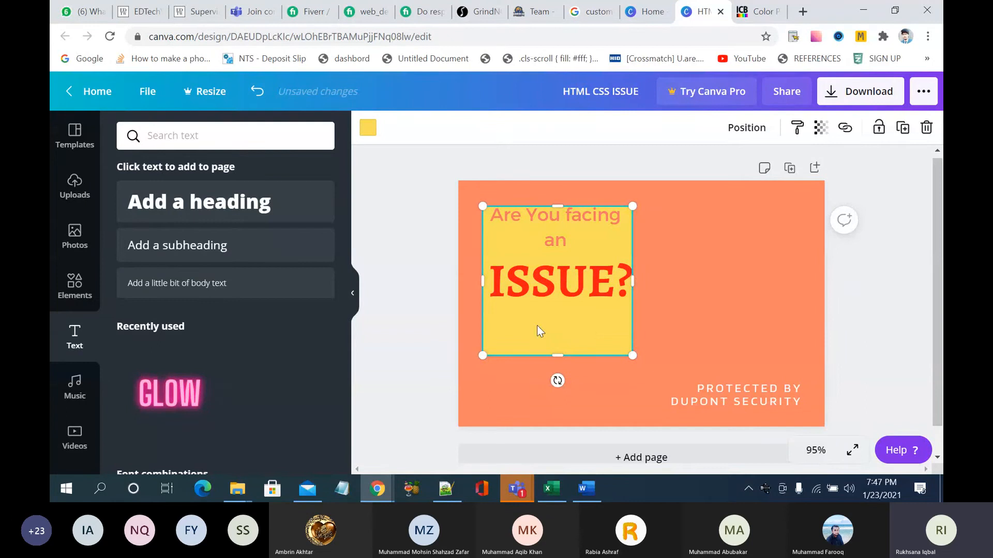
{"action": "mouse_move", "coordinate": [558, 356]}
{"action": "left_mouse_down"}
{"action": "mouse_move", "coordinate": [561, 305]}
{"action": "mouse_move", "coordinate": [566, 366]}
{"action": "left_mouse_up"}
Step: Add a subheading below "ISSUE?" reading "Releated to HTML and CSS", with a line break before "HTML"
{"action": "left_click", "coordinate": [563, 281]}
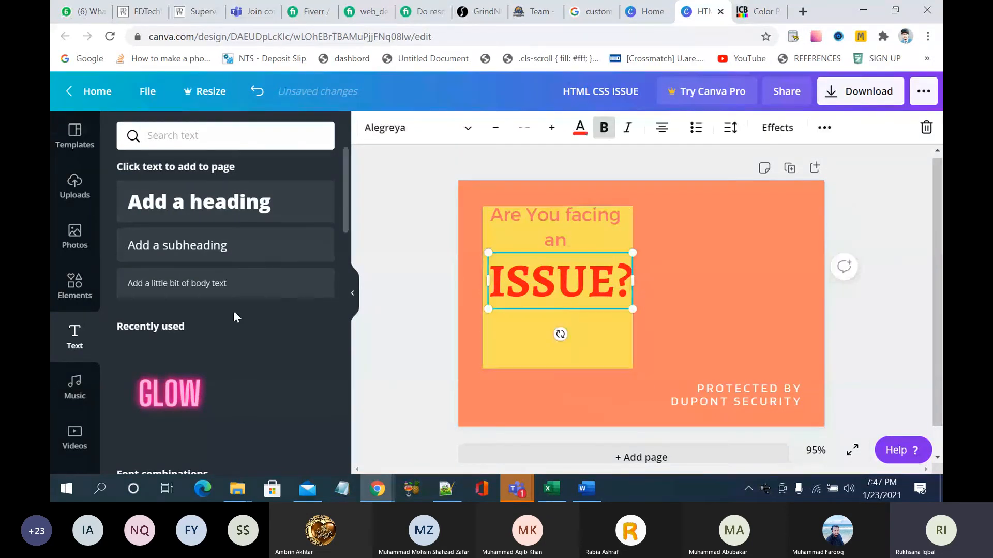
{"action": "left_click_drag", "start_coordinate": [217, 245], "coordinate": [569, 318]}
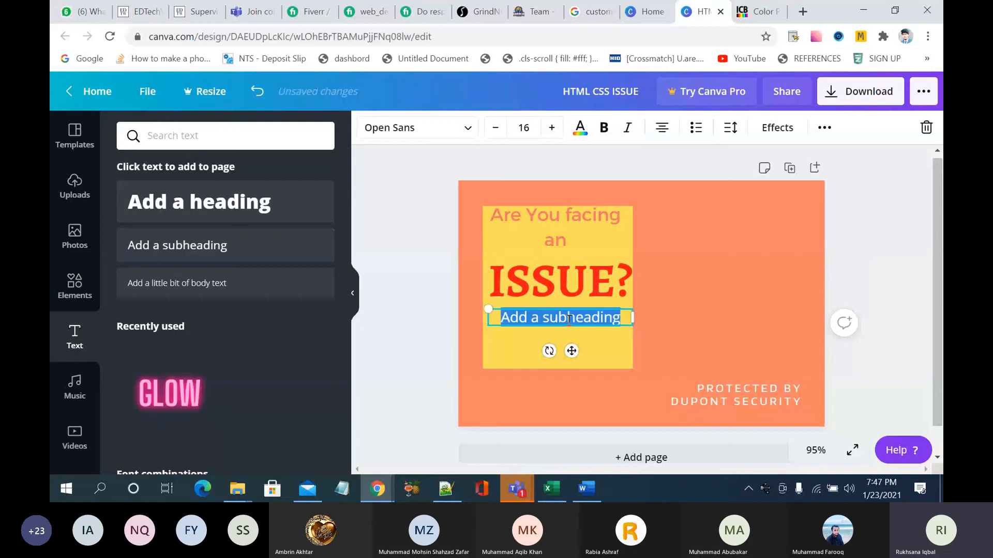
{"action": "type", "text": "Releate"}
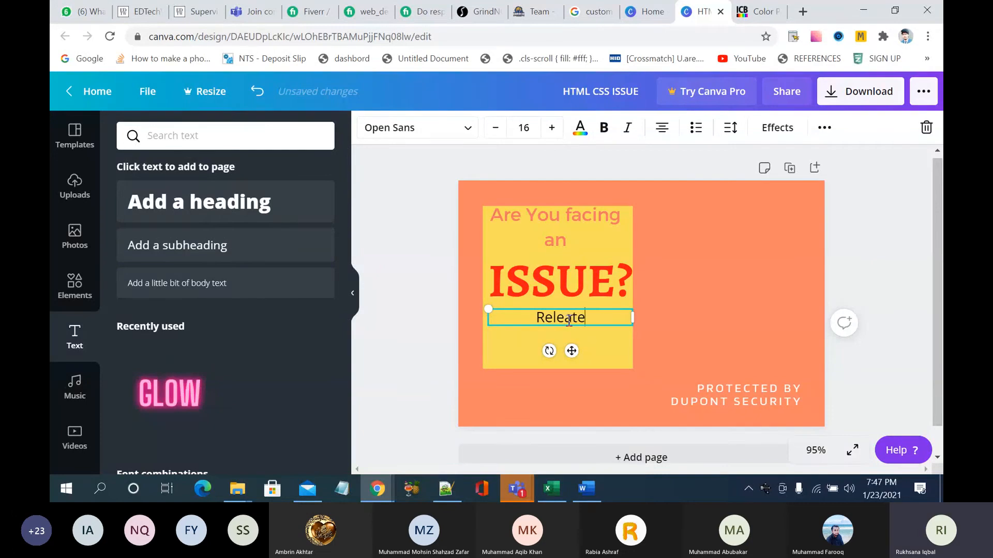
{"action": "type", "text": "d to HE"}
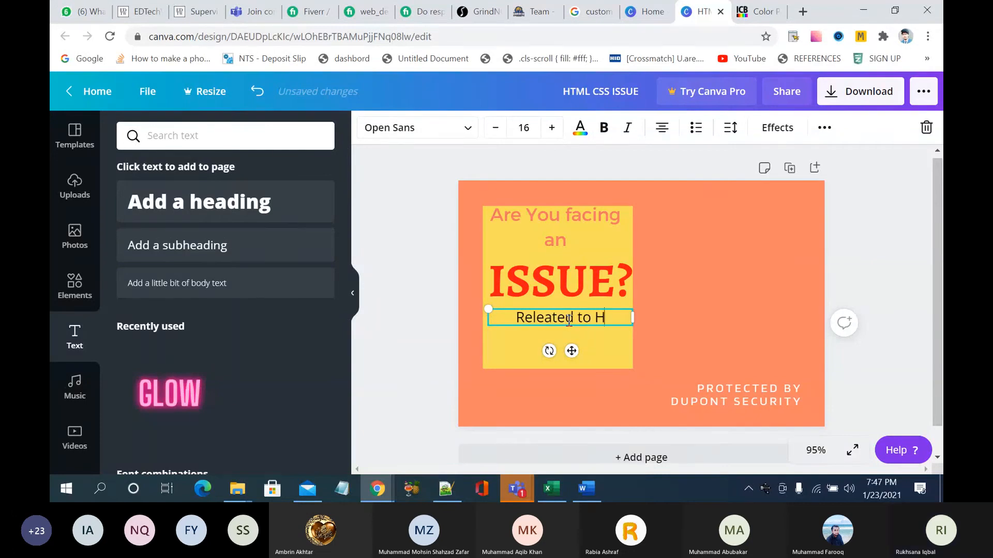
{"action": "key", "text": "BackSpace"}
{"action": "type", "text": "R"}
{"action": "key", "text": "BackSpace"}
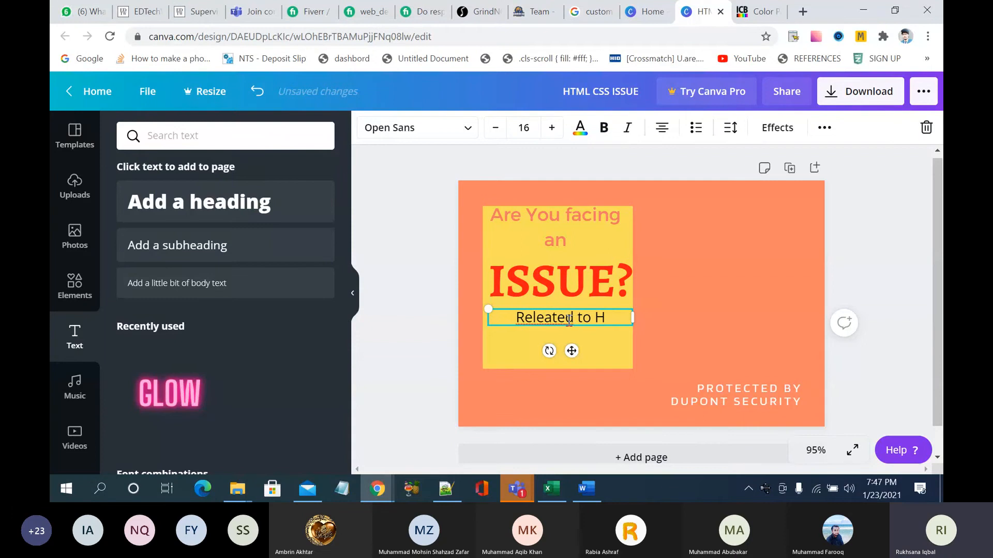
{"action": "type", "text": "TML a"}
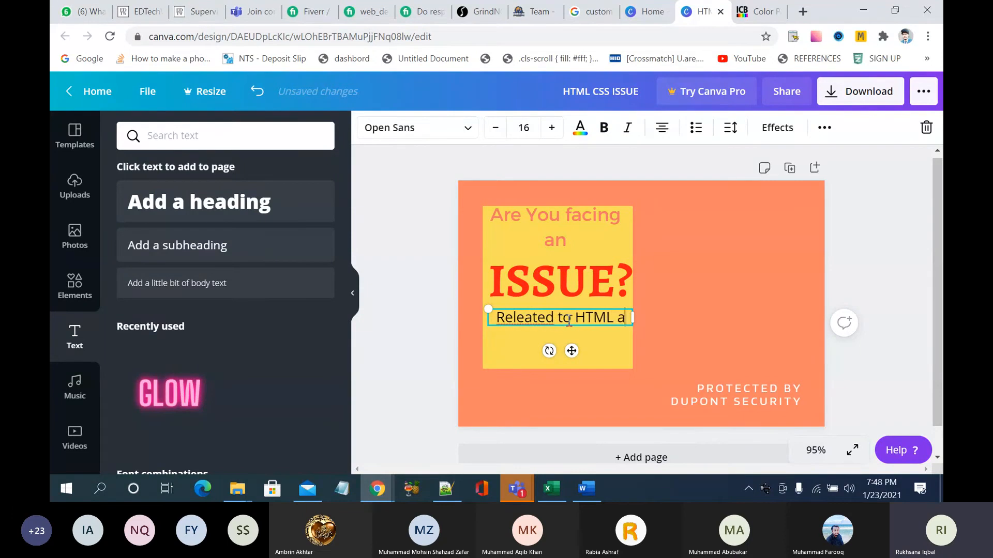
{"action": "type", "text": "nd CSS"}
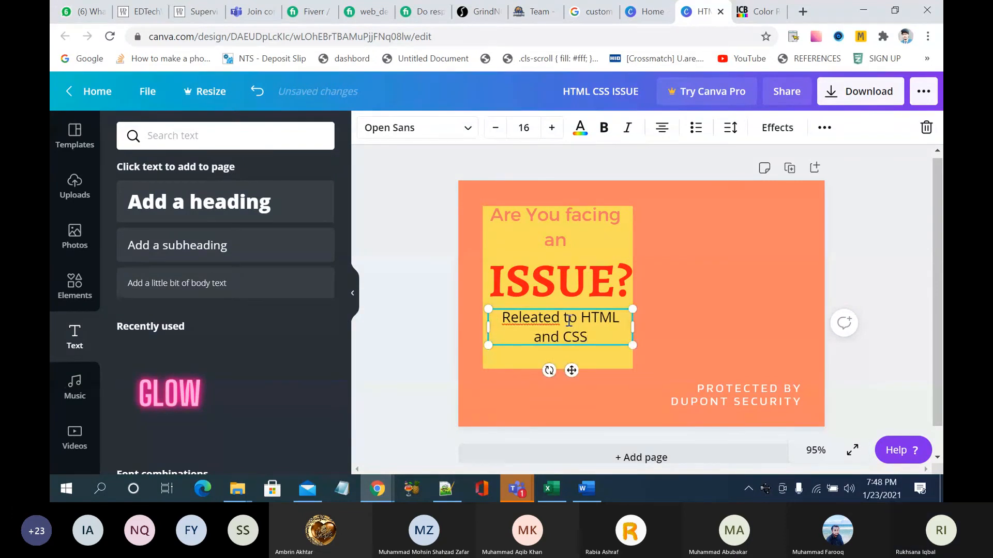
{"action": "left_click", "coordinate": [566, 338]}
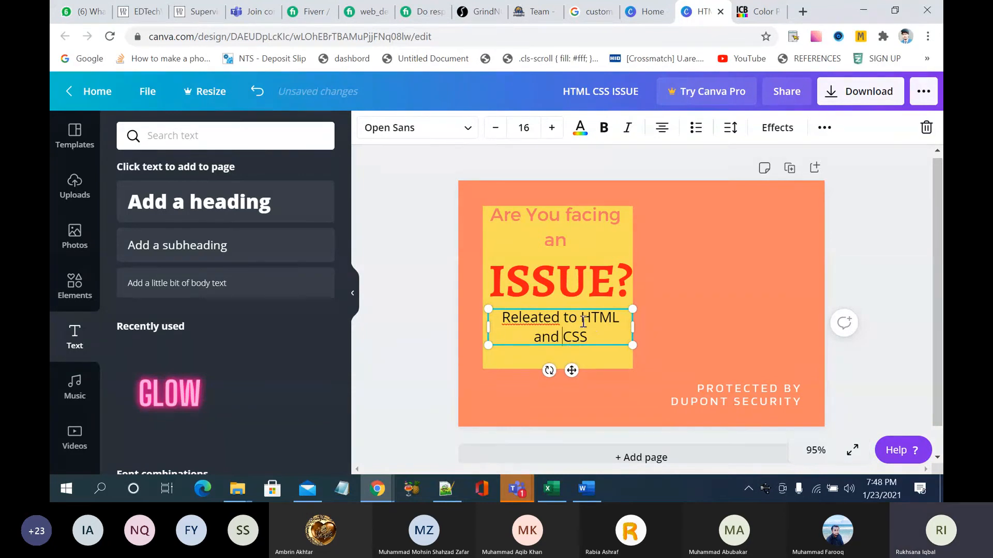
{"action": "key", "text": "Return"}
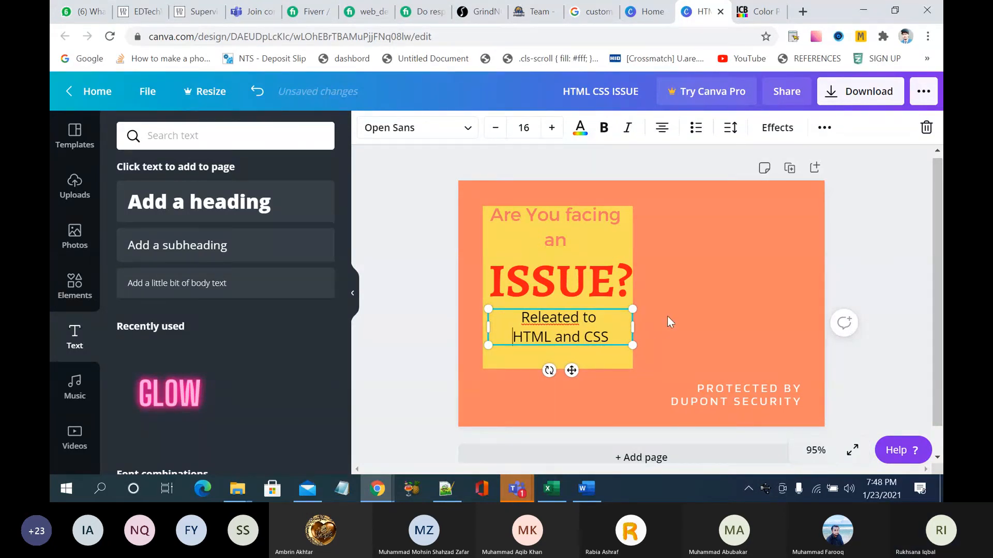
Step: Set the font size of both lines of the "Releated to HTML and CSS" subheading to 20
{"action": "left_click", "coordinate": [552, 128]}
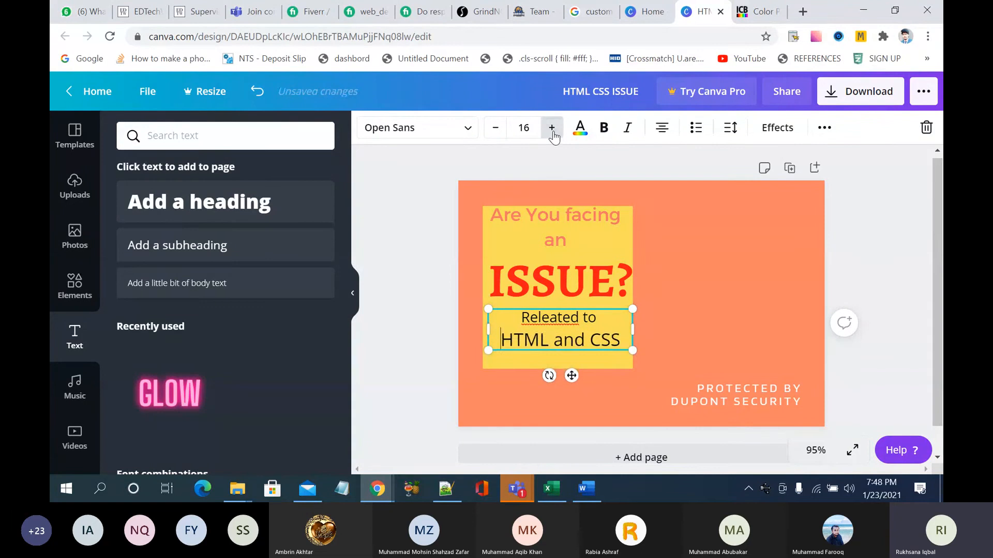
{"action": "left_click_drag", "start_coordinate": [506, 322], "coordinate": [620, 342]}
{"action": "left_click", "coordinate": [551, 129]}
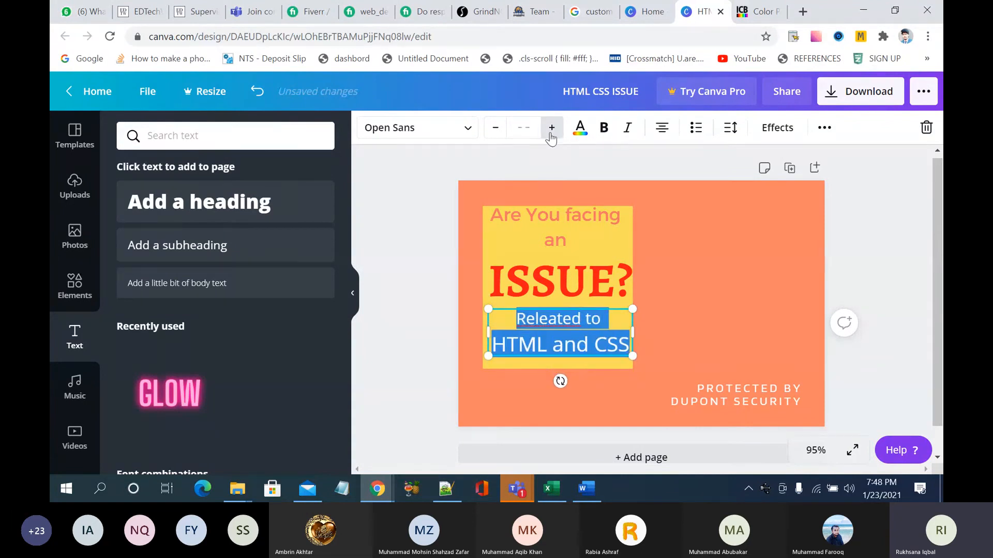
{"action": "left_click", "coordinate": [530, 124]}
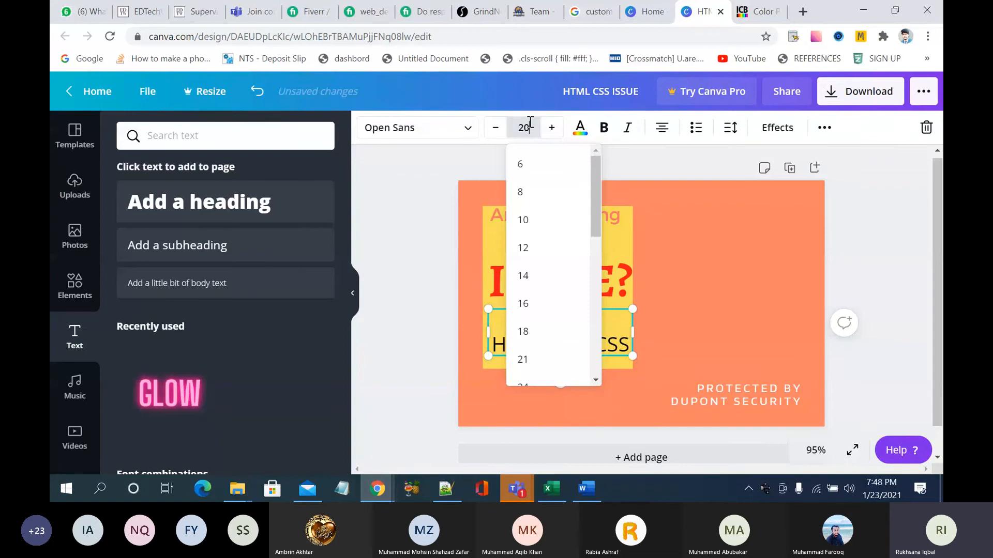
{"action": "left_click", "coordinate": [725, 292]}
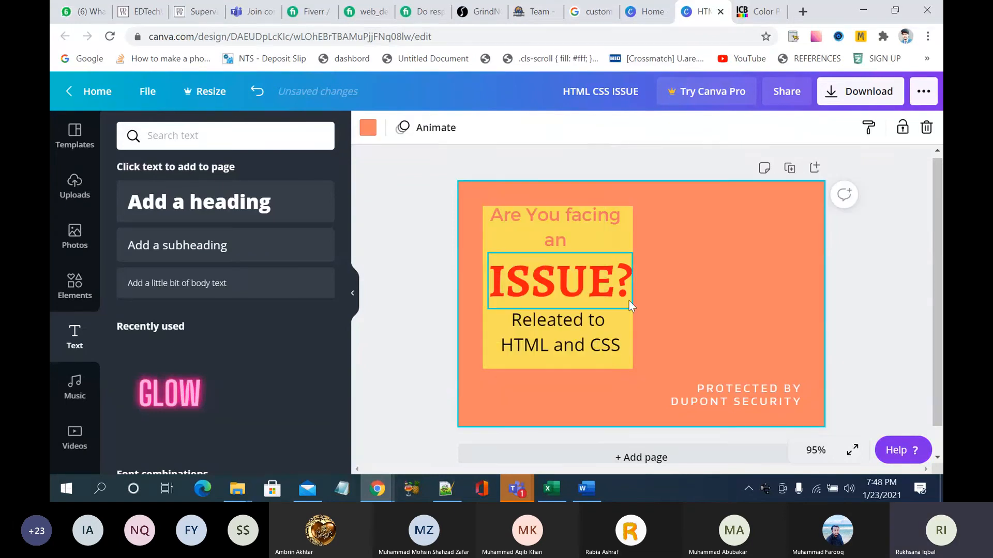
Step: Make the "Releated to HTML and CSS" subheading bold and color it the same red as "ISSUE?"
{"action": "left_click", "coordinate": [593, 327]}
{"action": "left_click", "coordinate": [603, 128]}
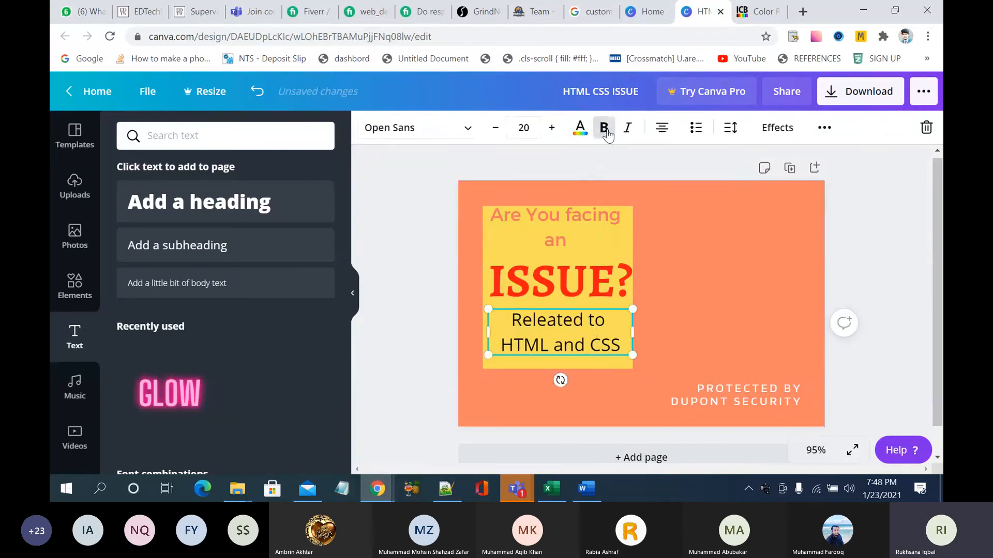
{"action": "left_click", "coordinate": [580, 128]}
{"action": "left_click", "coordinate": [281, 272]}
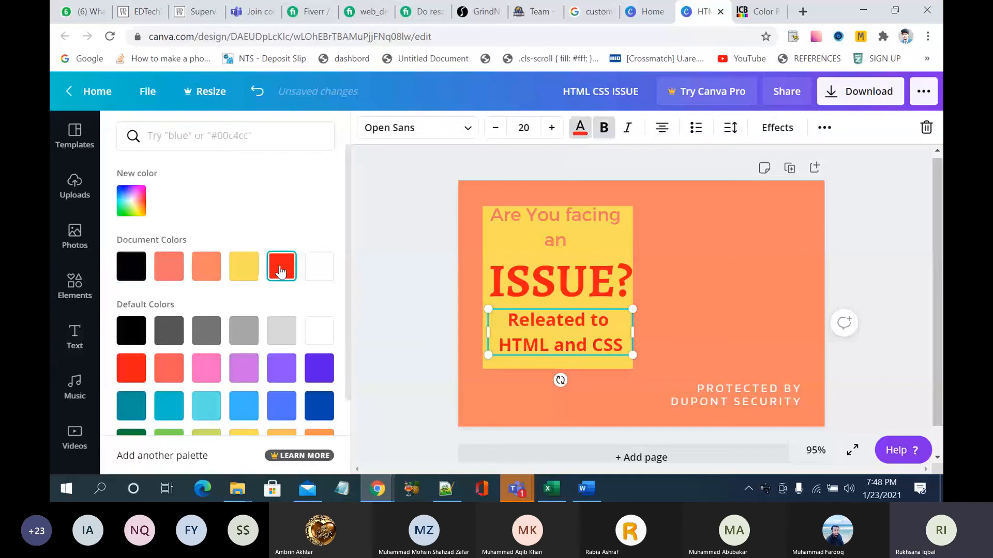
Step: Change the color of the "Releated to HTML and CSS" subheading to black
{"action": "key", "text": "Escape"}
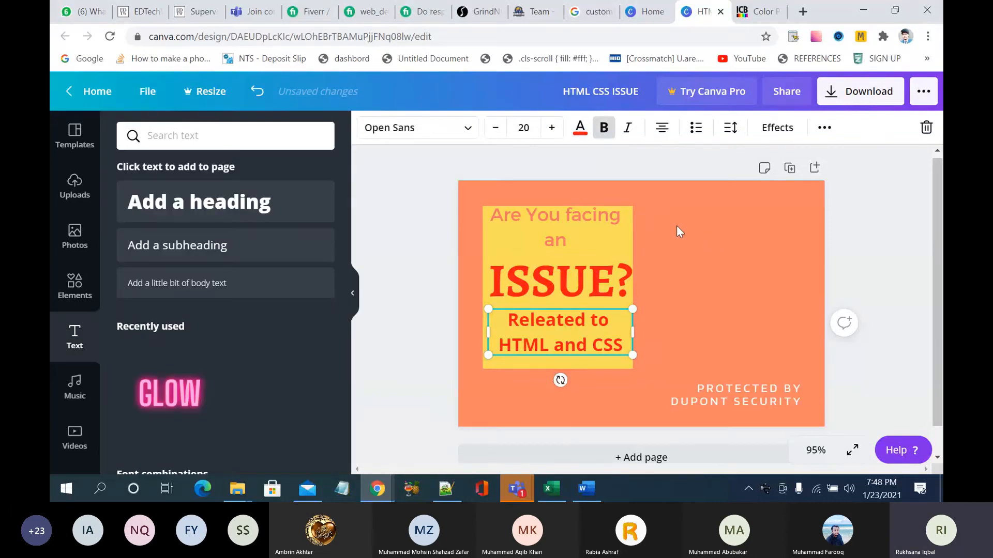
{"action": "left_click", "coordinate": [580, 127]}
{"action": "left_click", "coordinate": [131, 331]}
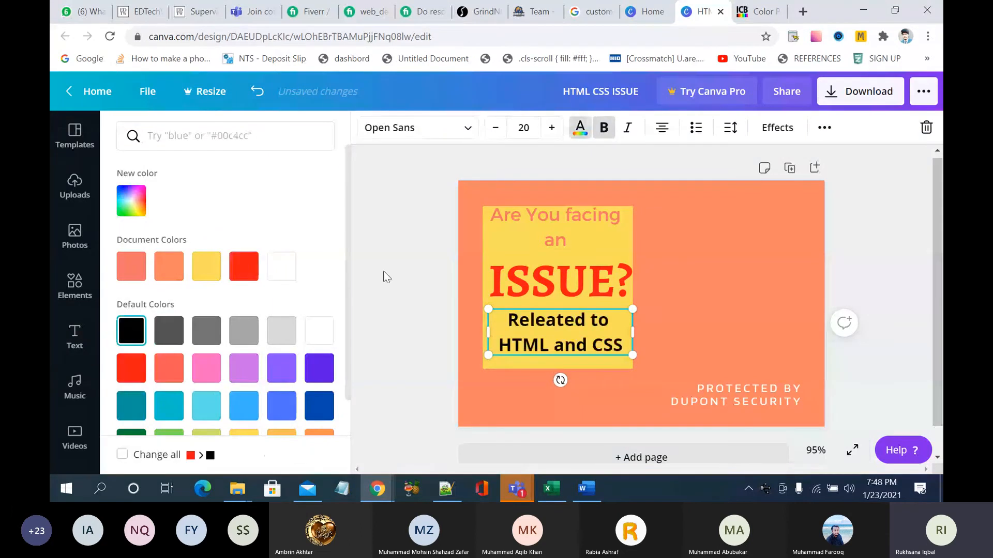
Step: Color both lines of the "Are You facing an" text black
{"action": "left_click", "coordinate": [571, 216]}
{"action": "left_click", "coordinate": [566, 213]}
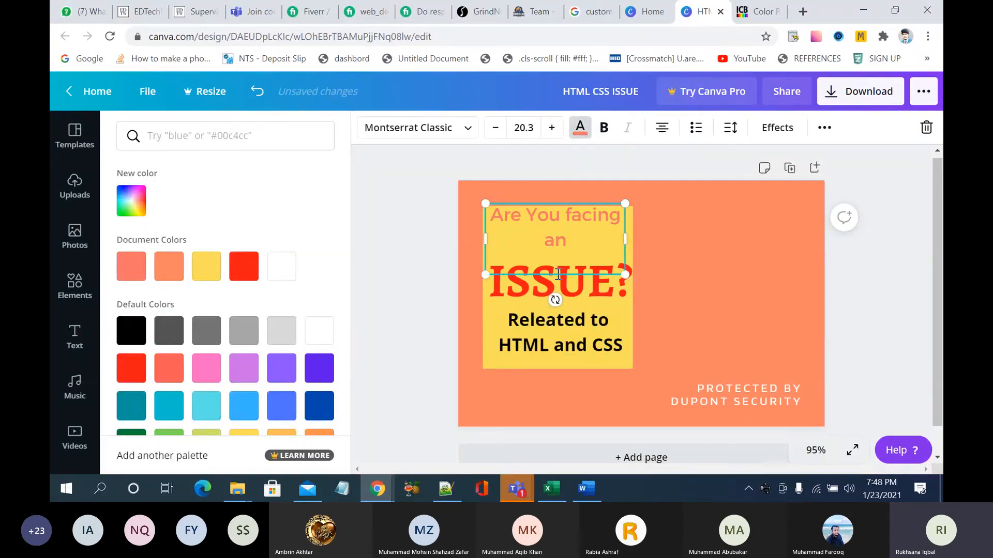
{"action": "left_click", "coordinate": [663, 268]}
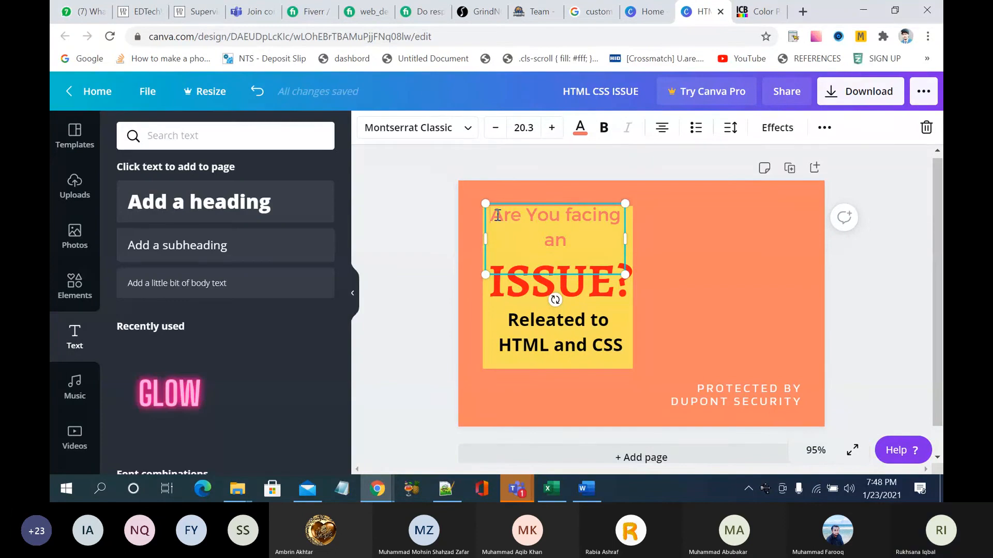
{"action": "left_click_drag", "start_coordinate": [499, 217], "coordinate": [582, 233]}
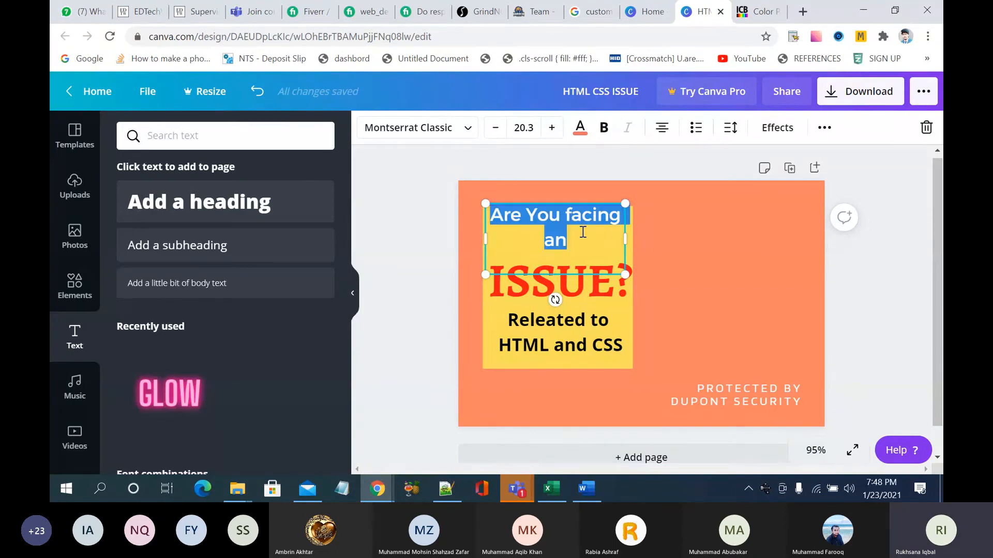
{"action": "left_click", "coordinate": [580, 128]}
{"action": "left_click", "coordinate": [135, 265]}
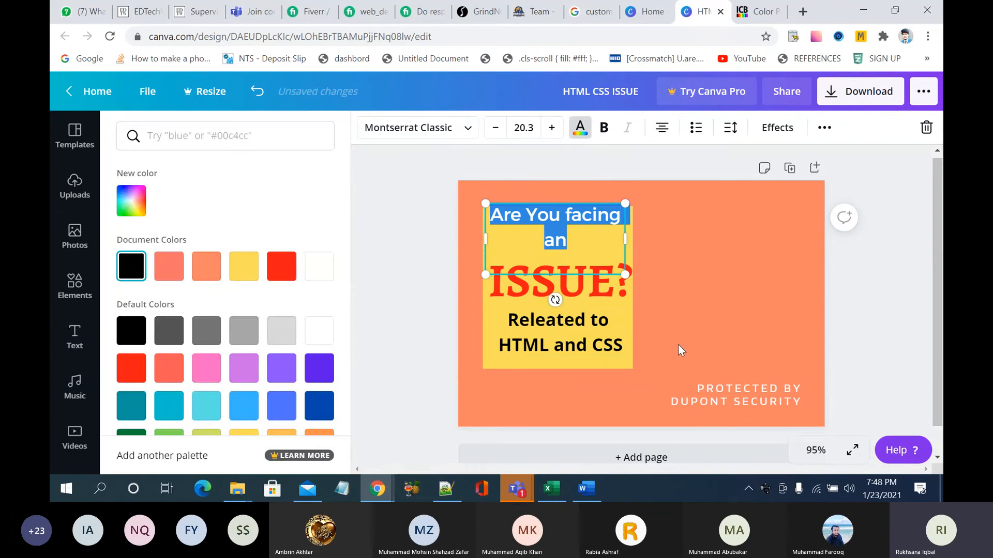
{"action": "left_click", "coordinate": [679, 331]}
{"action": "left_click", "coordinate": [681, 277]}
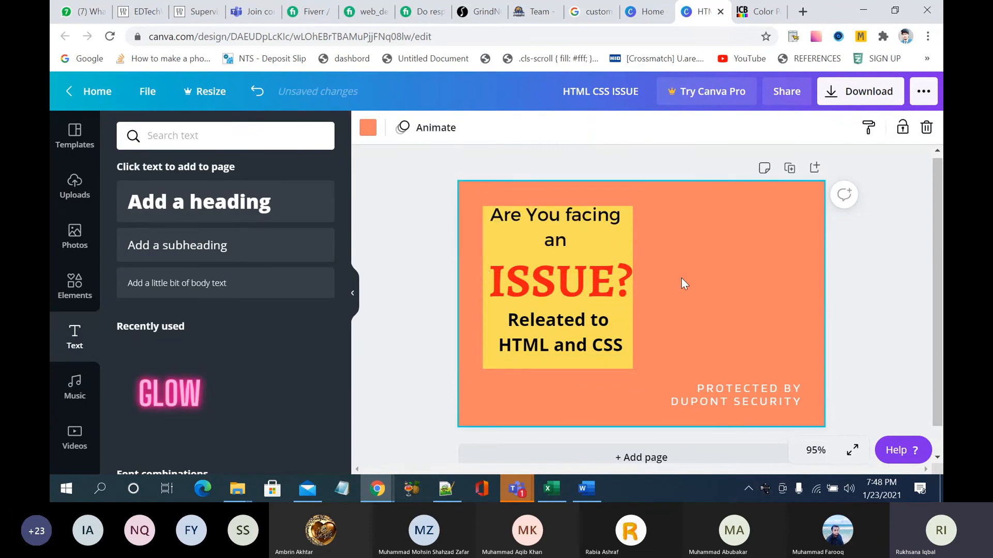
Step: Shrink the "Are You facing an" text to font size 16 and reposition it above "ISSUE?"
{"action": "left_click", "coordinate": [601, 216]}
{"action": "left_click_drag", "start_coordinate": [600, 216], "coordinate": [602, 232]}
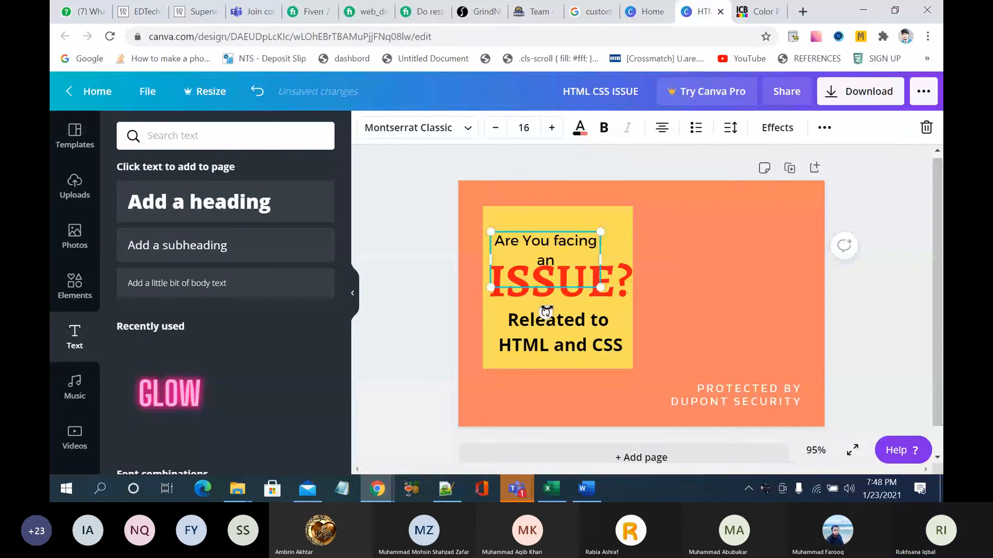
{"action": "left_click_drag", "start_coordinate": [545, 312], "coordinate": [546, 312]}
{"action": "left_click_drag", "start_coordinate": [560, 270], "coordinate": [574, 231]}
{"action": "key", "text": "ctrl+z"}
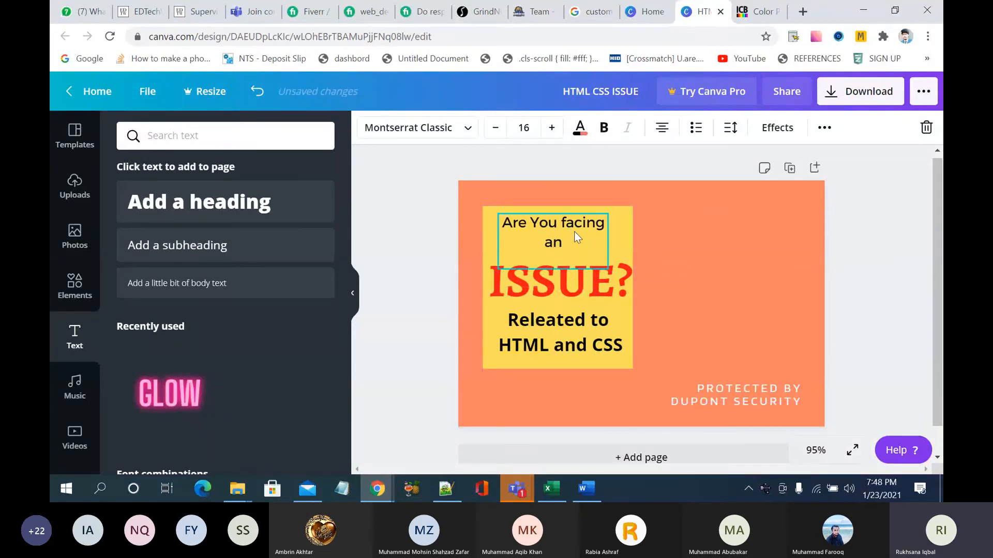
Step: Delete the "Are You facing an" text and put a new subheading reading "Are You Facing an" above "ISSUE?"
{"action": "right_click", "coordinate": [574, 231]}
{"action": "left_click", "coordinate": [613, 290]}
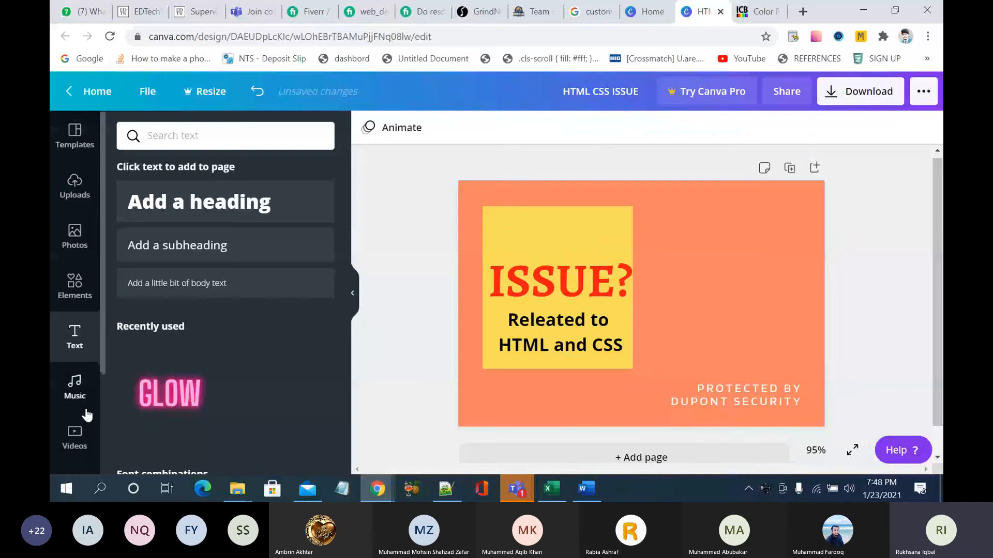
{"action": "left_click", "coordinate": [243, 255]}
{"action": "left_click", "coordinate": [705, 284]}
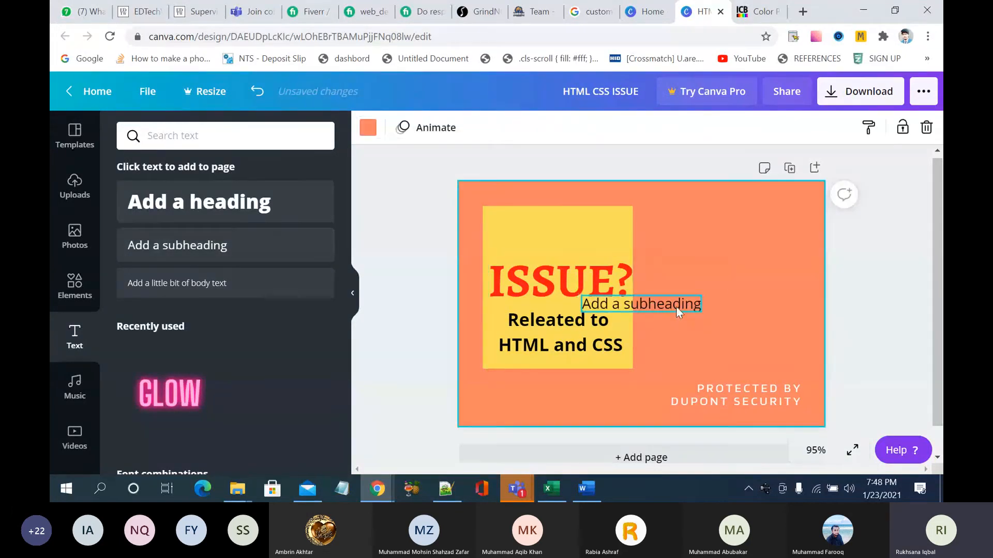
{"action": "left_click_drag", "start_coordinate": [675, 306], "coordinate": [591, 228]}
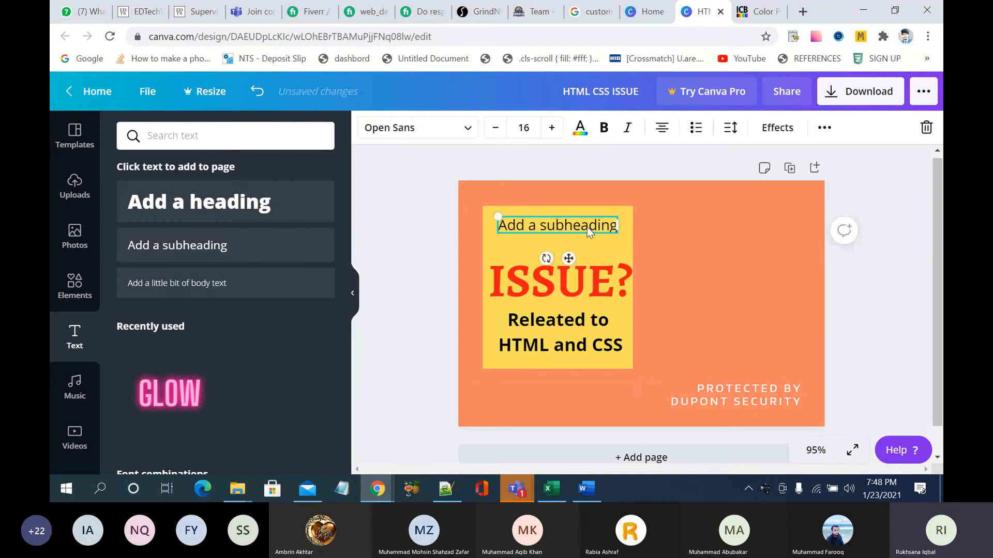
{"action": "left_click", "coordinate": [582, 226]}
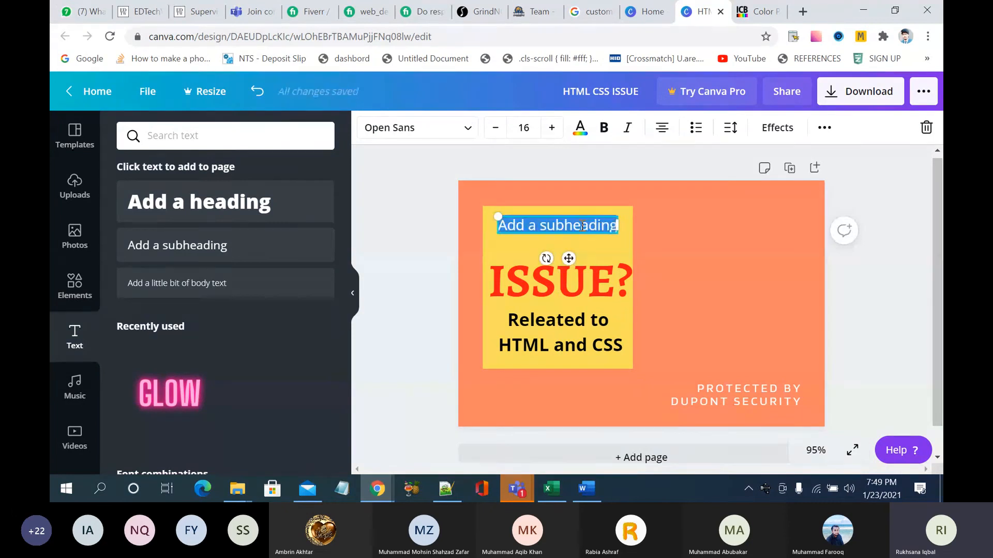
{"action": "type", "text": "Are Y"}
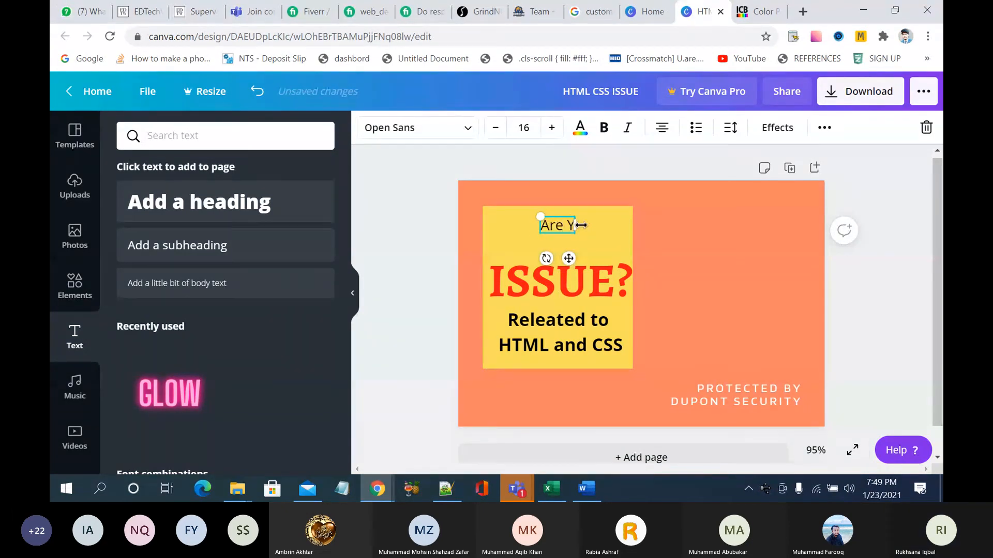
{"action": "type", "text": "ou Faci"}
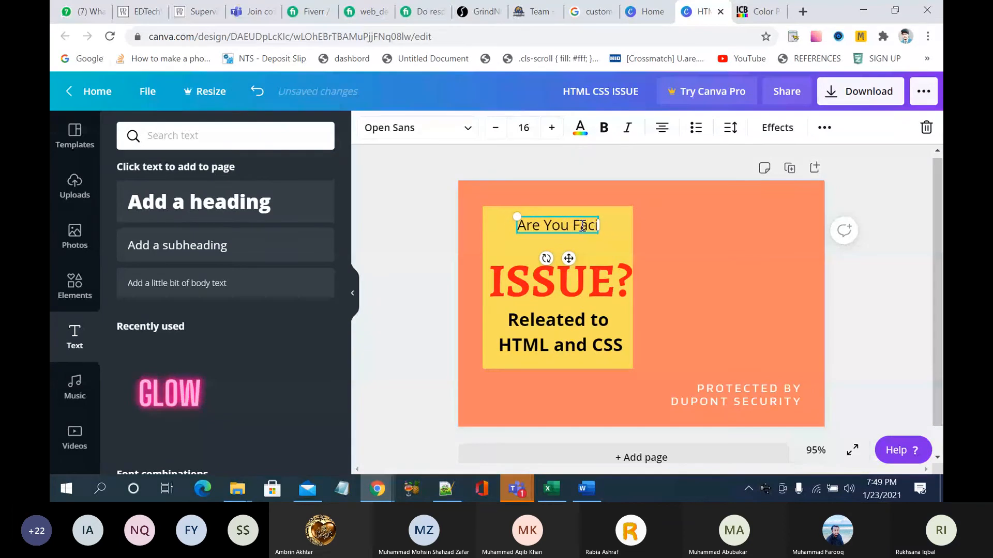
{"action": "type", "text": "ng an"}
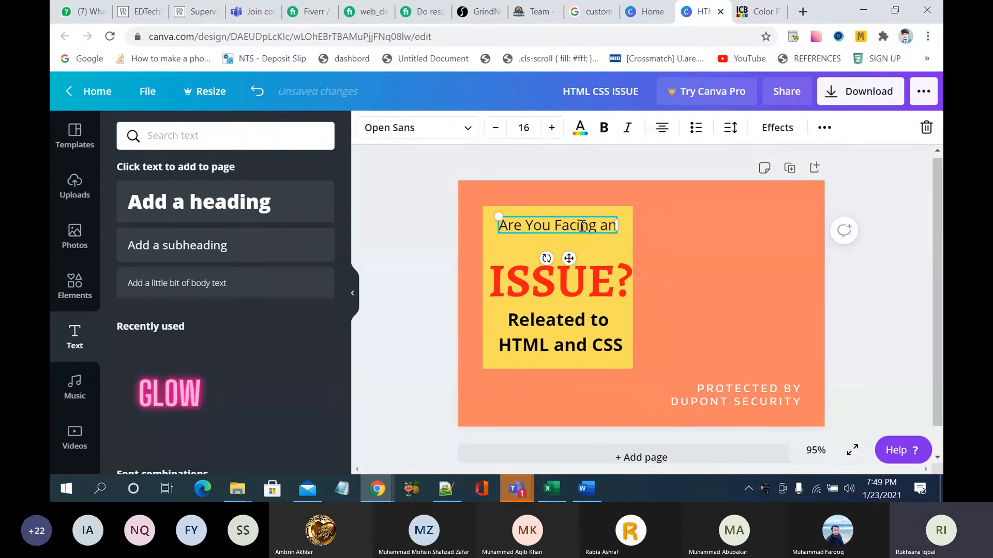
Step: Set the "Are You Facing an" subheading to font size 21 and break its line before "an"
{"action": "left_click", "coordinate": [551, 128]}
{"action": "left_click", "coordinate": [552, 128]}
{"action": "left_click", "coordinate": [552, 128]}
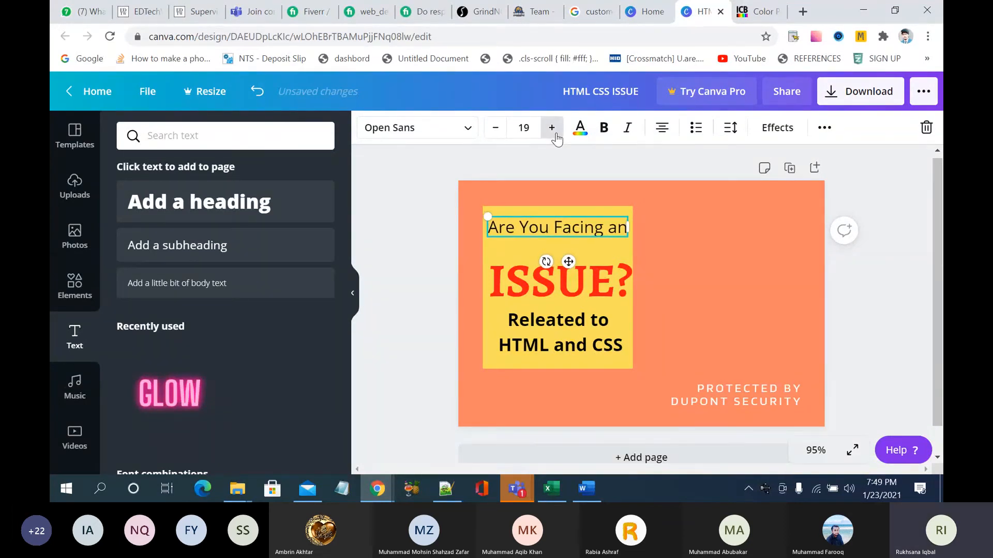
{"action": "left_click", "coordinate": [552, 128]}
{"action": "left_click", "coordinate": [551, 128]}
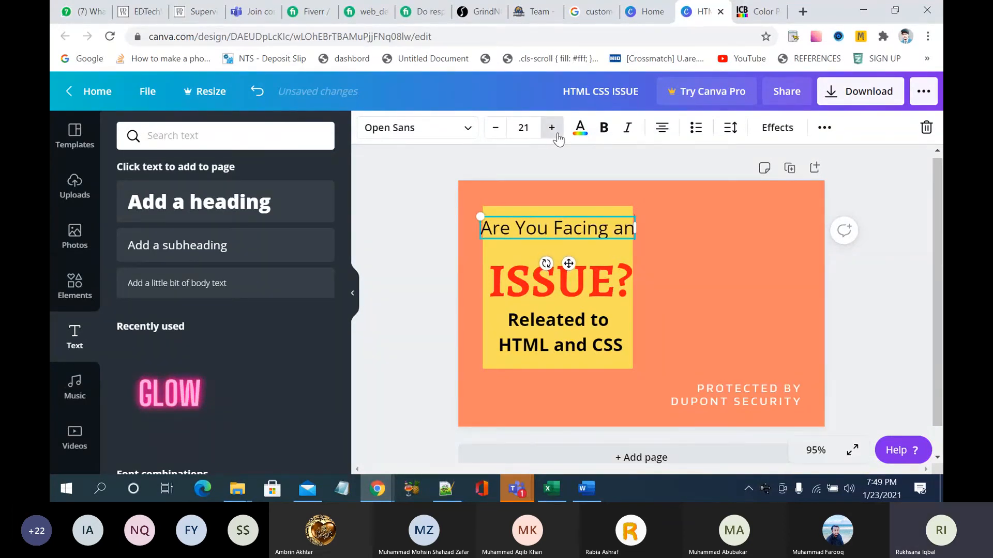
{"action": "left_click", "coordinate": [614, 228]}
{"action": "key", "text": "Return"}
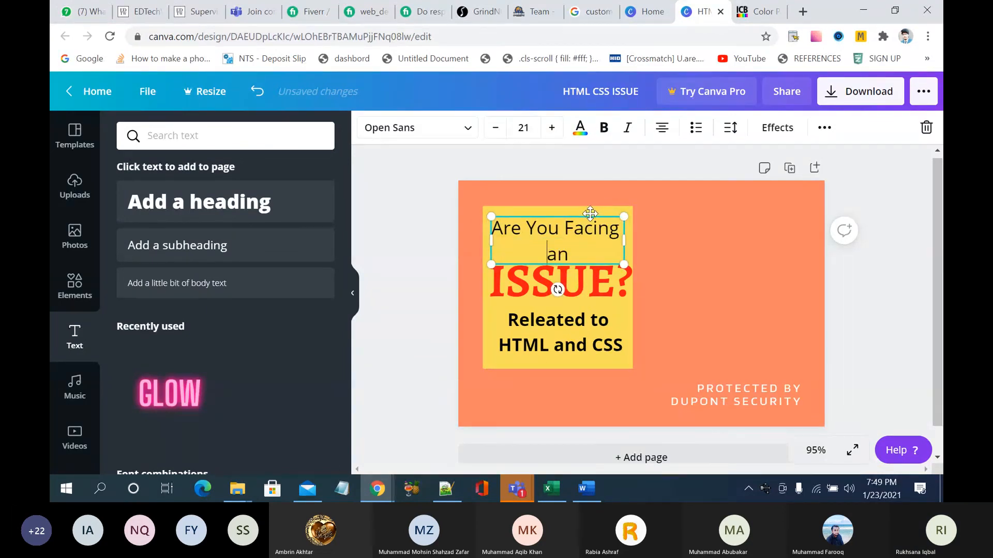
Step: Move the "Are You Facing an" subheading slightly up and make it bold
{"action": "left_click_drag", "start_coordinate": [590, 214], "coordinate": [589, 209]}
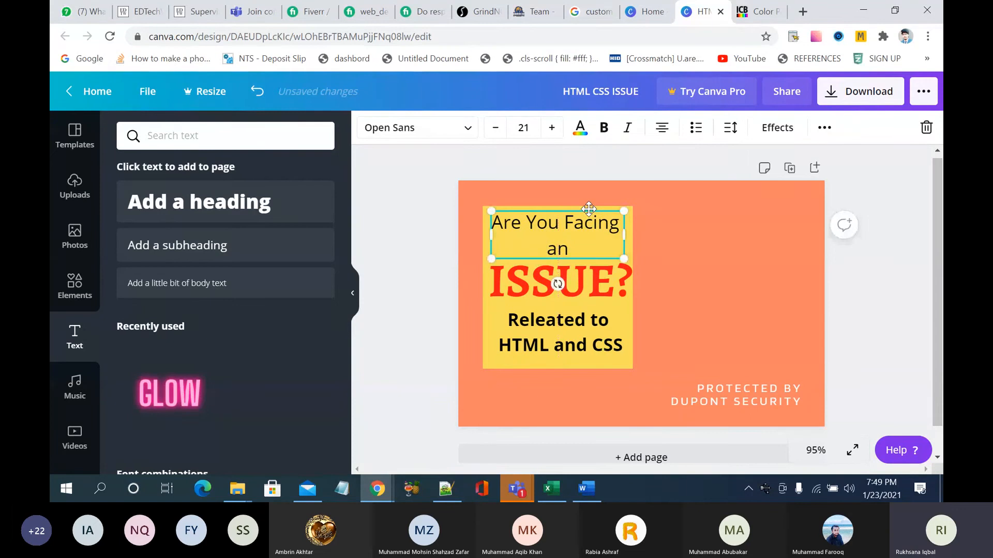
{"action": "left_click", "coordinate": [604, 127]}
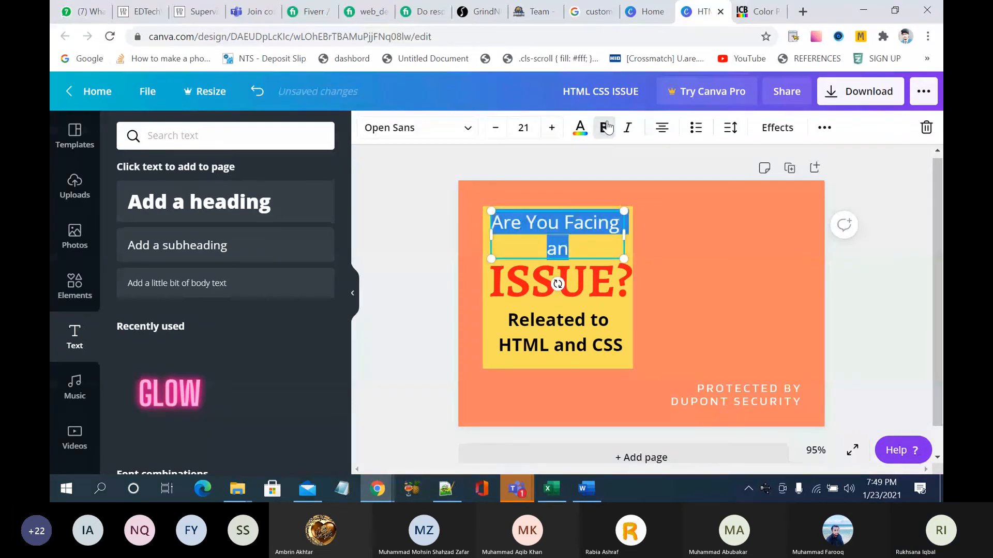
{"action": "left_click", "coordinate": [700, 316]}
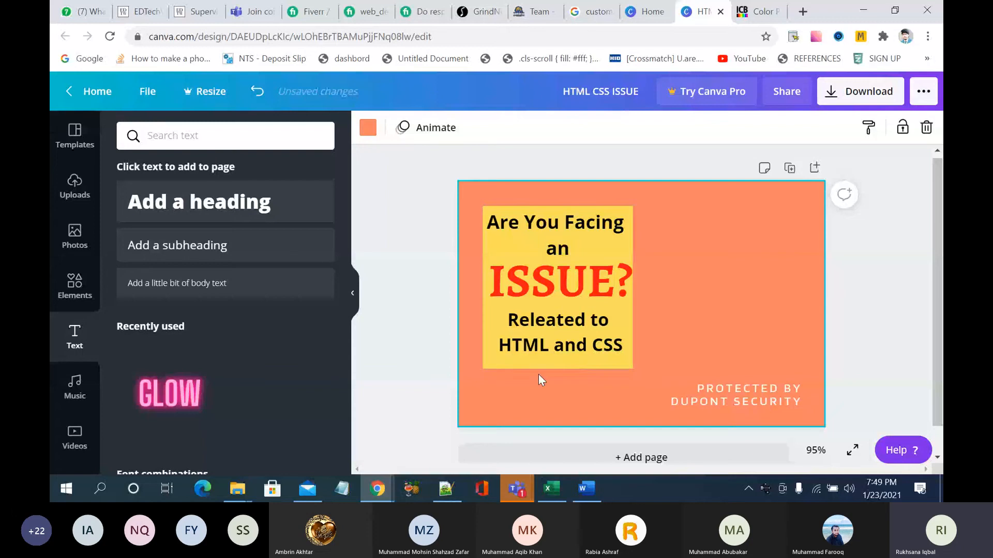
Step: Nudge all texts and the yellow square slightly up together
{"action": "key", "text": "ctrl+a"}
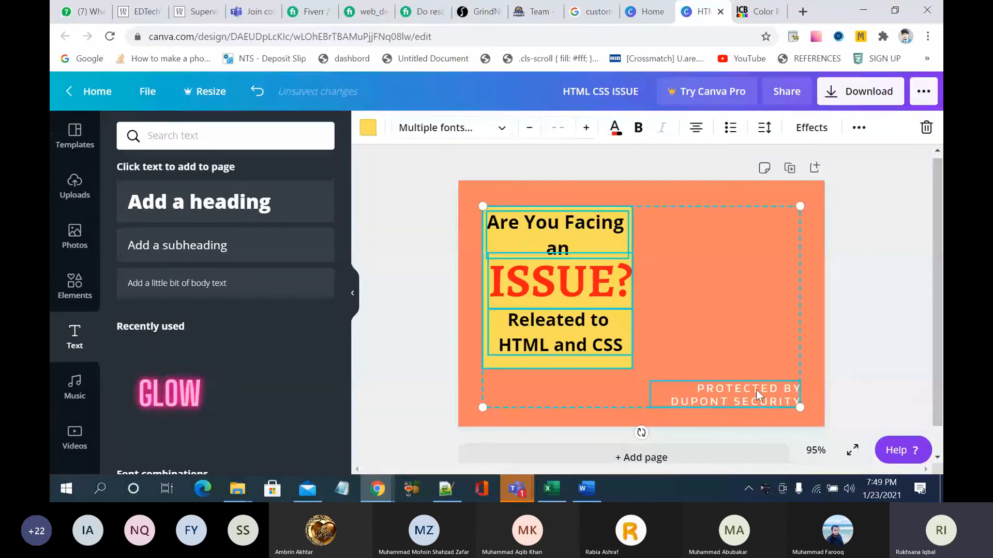
{"action": "left_click", "coordinate": [734, 318]}
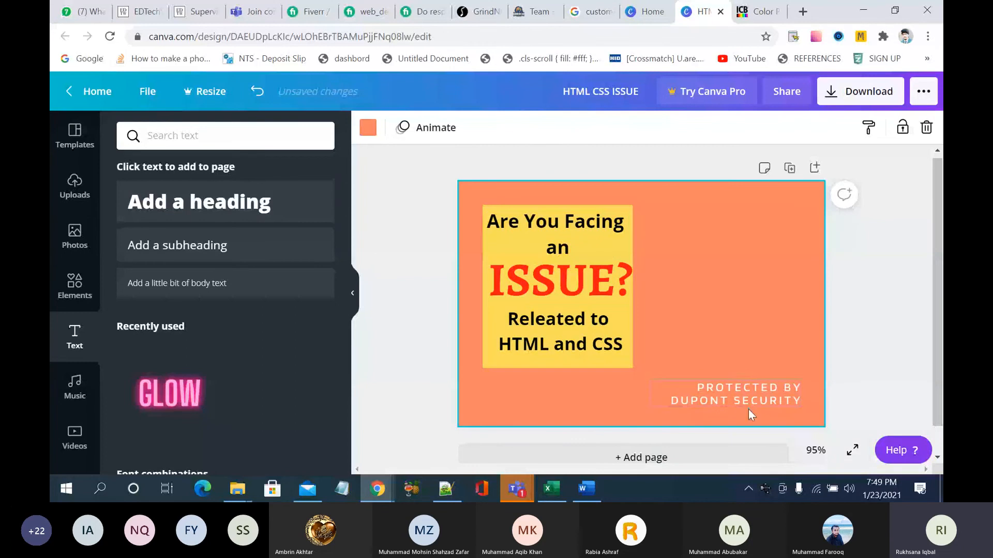
Step: Replace the "PROTECTED BY DUPONT SECURITY" text with "WEB_DEVELOPER22" and move it slightly down
{"action": "left_click", "coordinate": [752, 392]}
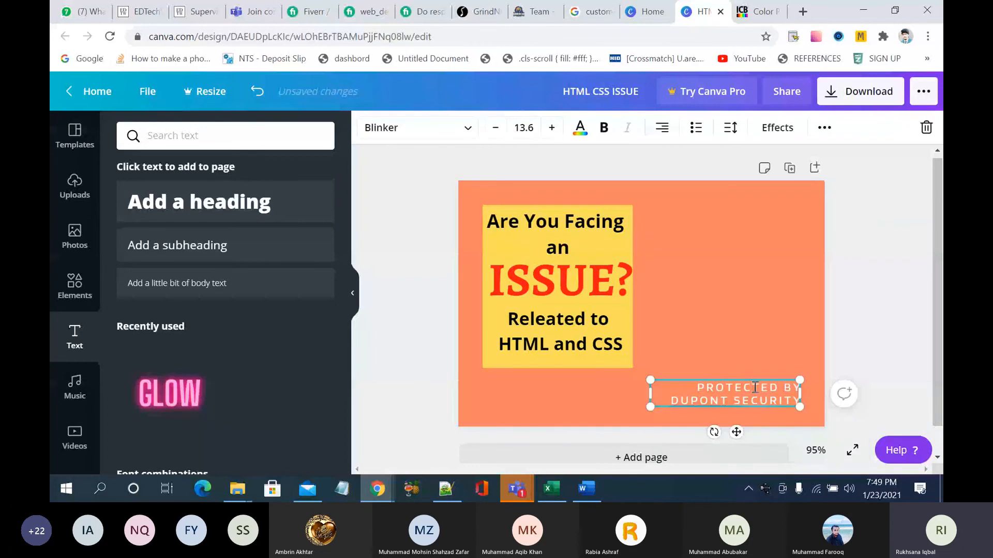
{"action": "left_click", "coordinate": [754, 387]}
{"action": "key", "text": "BackSpace"}
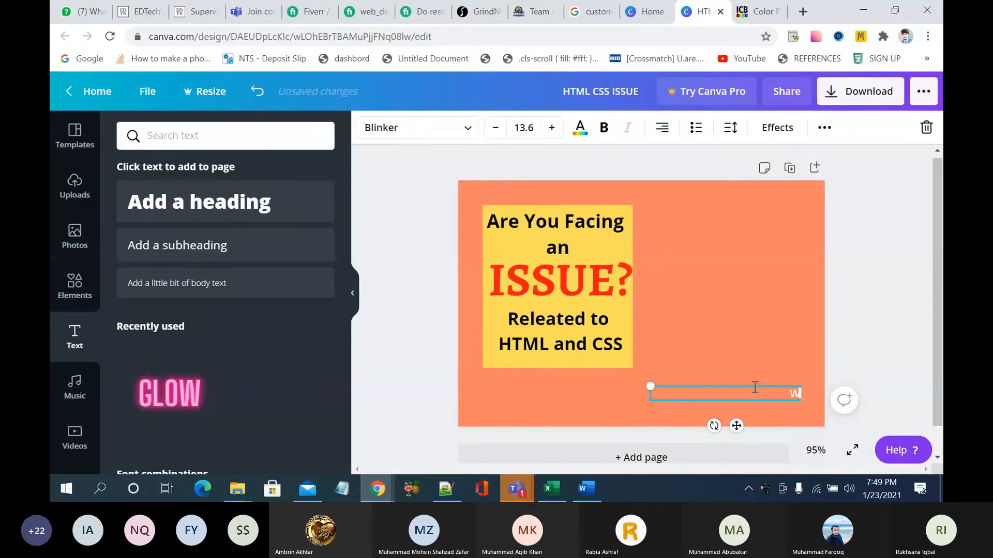
{"action": "key", "text": "BackSpace"}
{"action": "type", "text": "EB_D"}
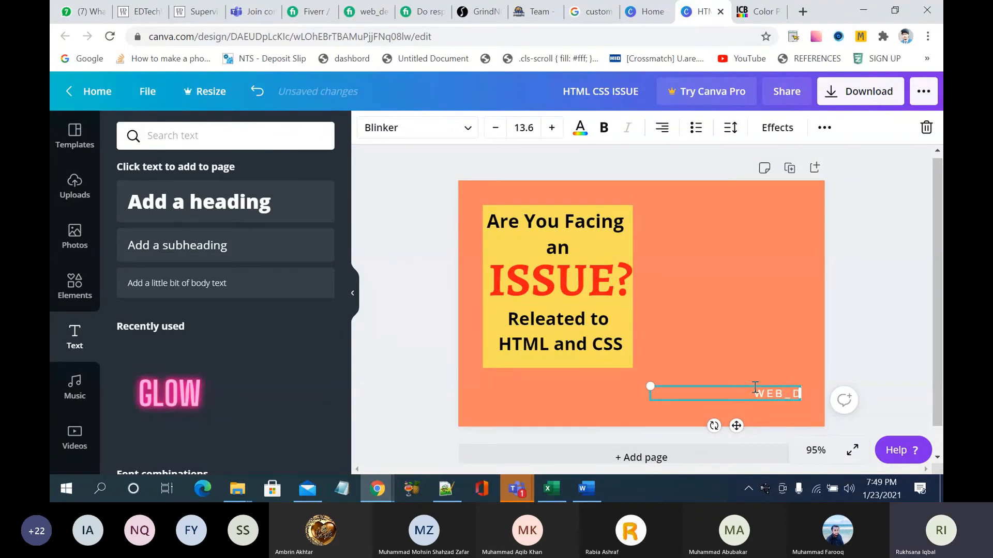
{"action": "type", "text": "EVELOPER22"}
{"action": "left_click", "coordinate": [766, 350]}
{"action": "left_click_drag", "start_coordinate": [759, 390], "coordinate": [761, 400]}
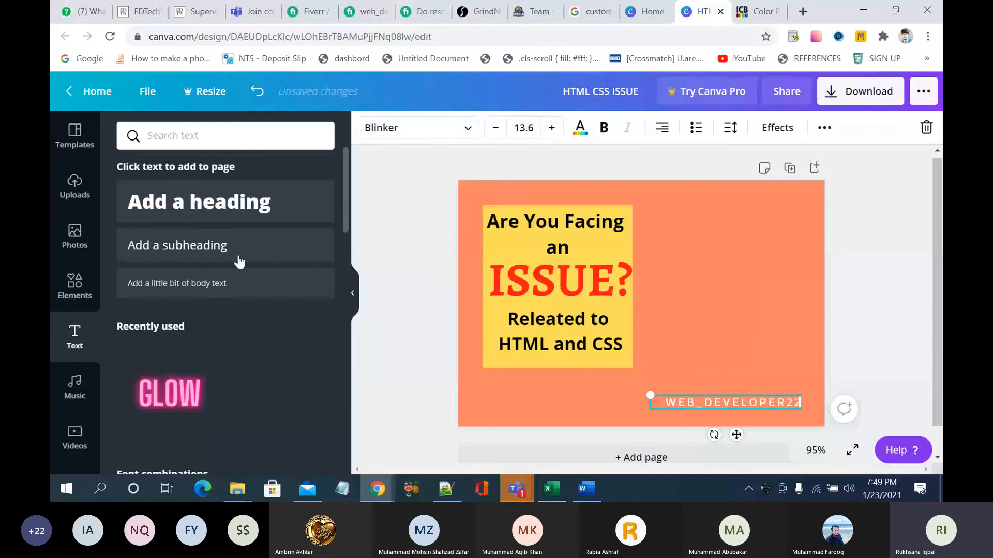
Step: Add a square shape, flatten it into a wide thin bar and place it to the right of the "Are You Facing an" text
{"action": "left_click", "coordinate": [77, 285]}
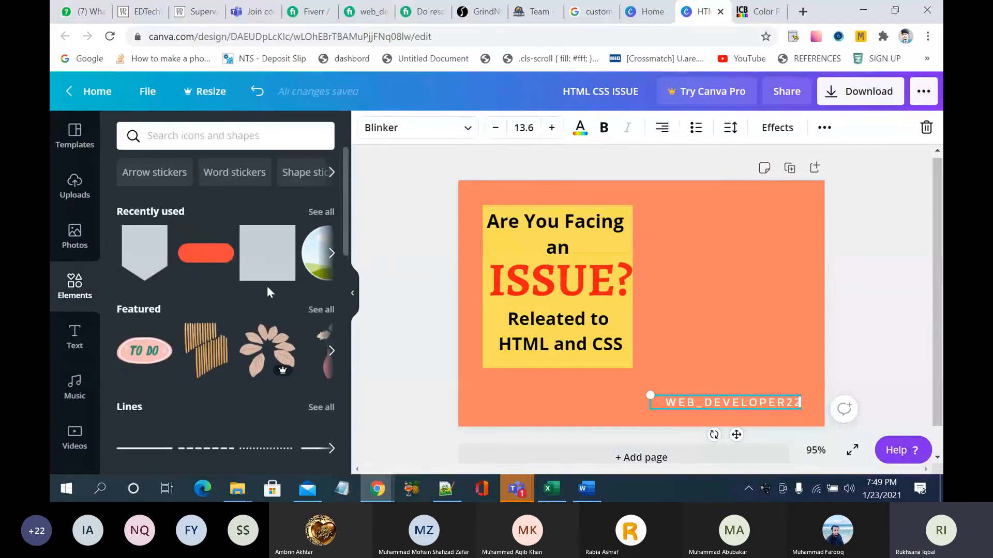
{"action": "scroll", "coordinate": [217, 331], "scroll_direction": "down", "scroll_amount": 5}
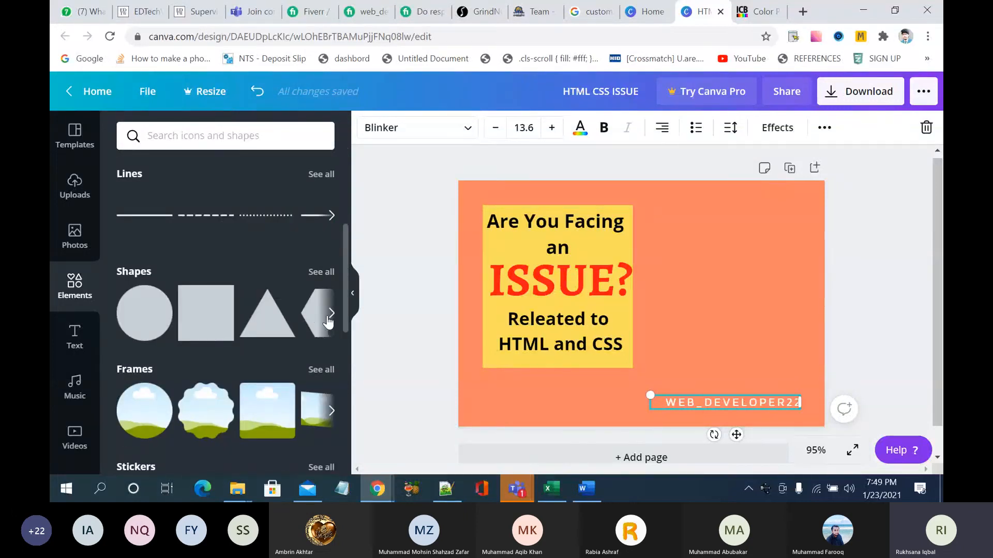
{"action": "left_click", "coordinate": [207, 317]}
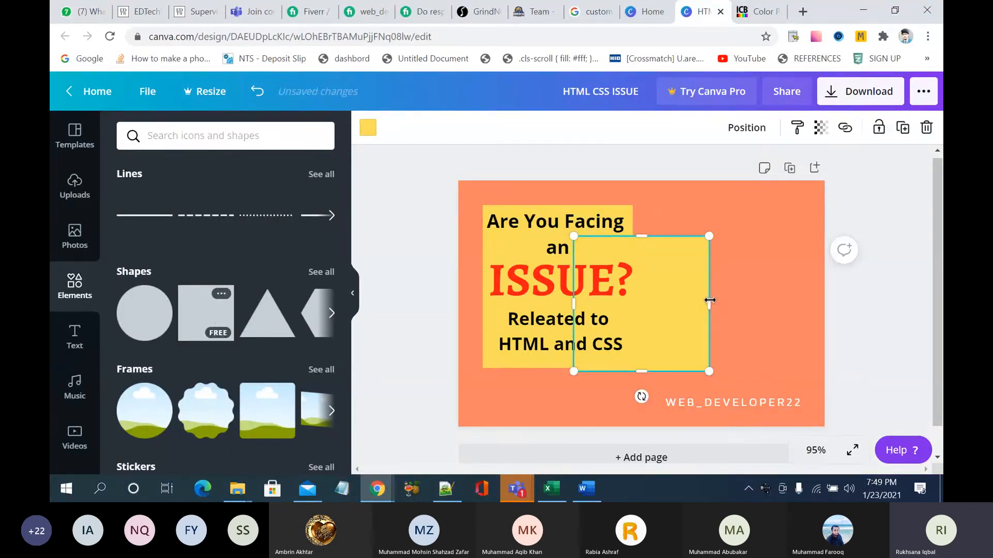
{"action": "left_click_drag", "start_coordinate": [648, 256], "coordinate": [817, 287]}
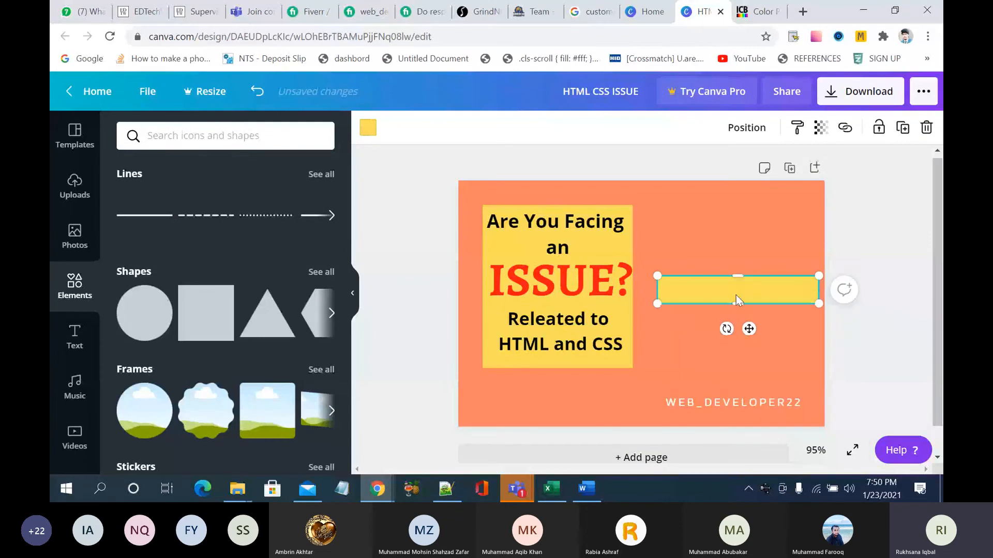
{"action": "left_click_drag", "start_coordinate": [736, 289], "coordinate": [730, 237]}
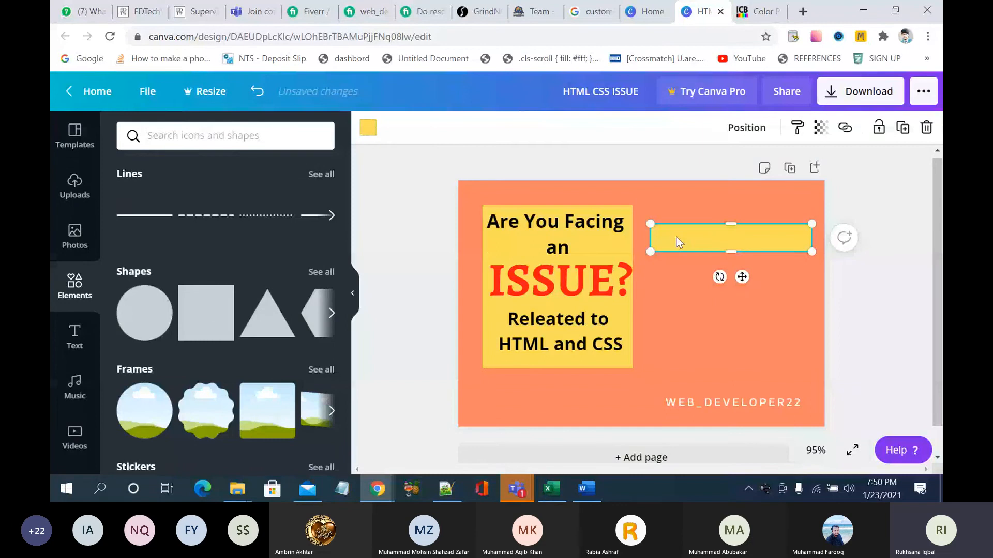
Step: Fill the thin bar with the same red as "ISSUE?"
{"action": "left_click", "coordinate": [368, 128]}
{"action": "left_click", "coordinate": [241, 265]}
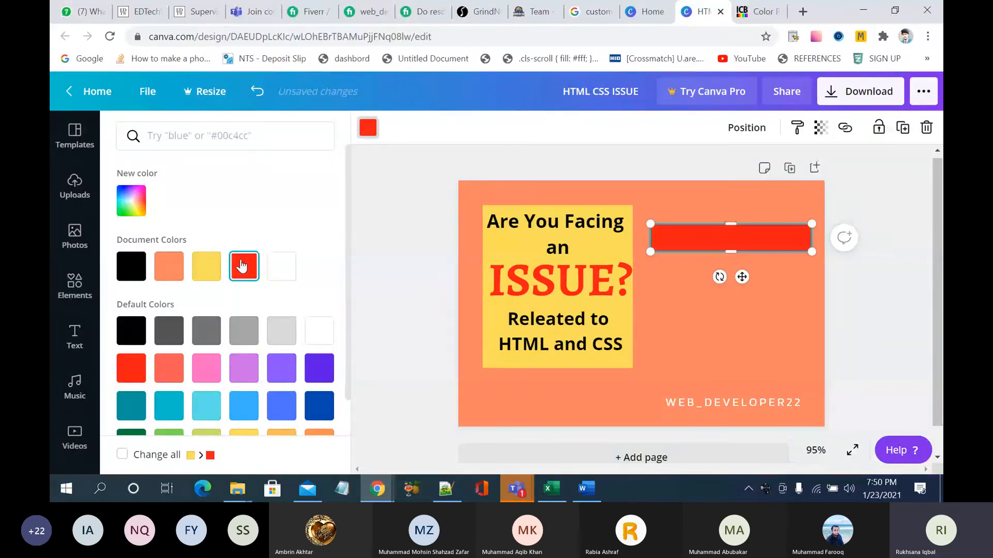
{"action": "left_click", "coordinate": [666, 334]}
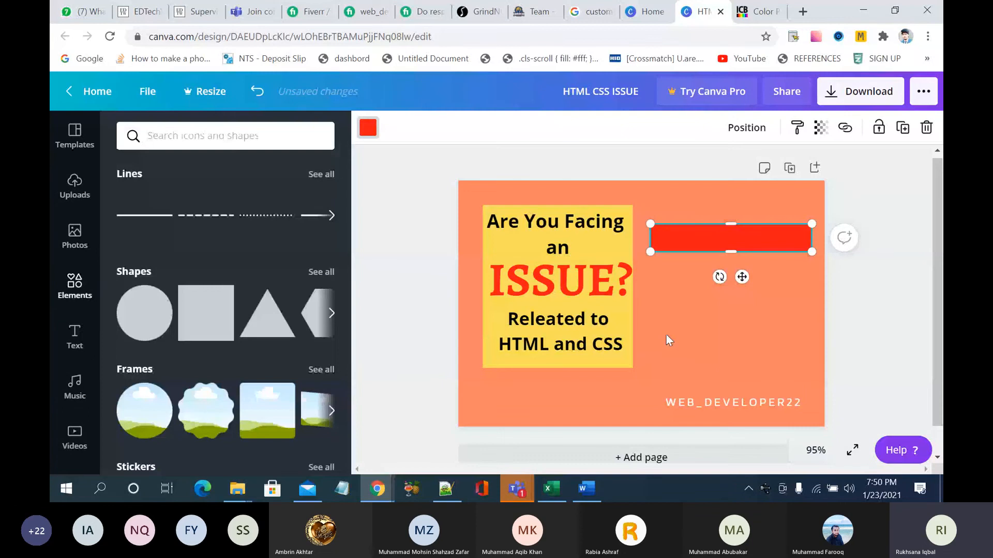
Step: Add a subheading text box, place it over the red bar and colour its text white
{"action": "left_click", "coordinate": [708, 311]}
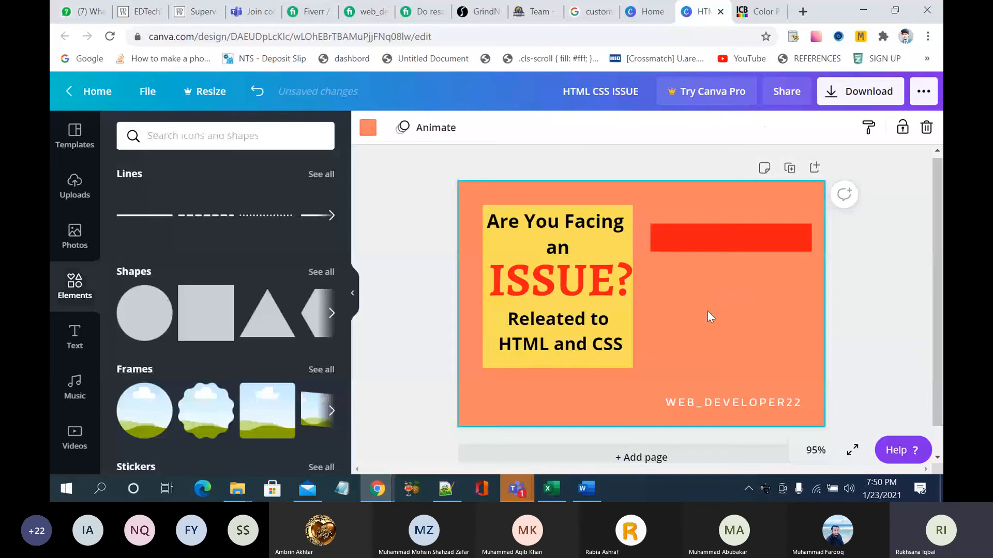
{"action": "left_click", "coordinate": [75, 336]}
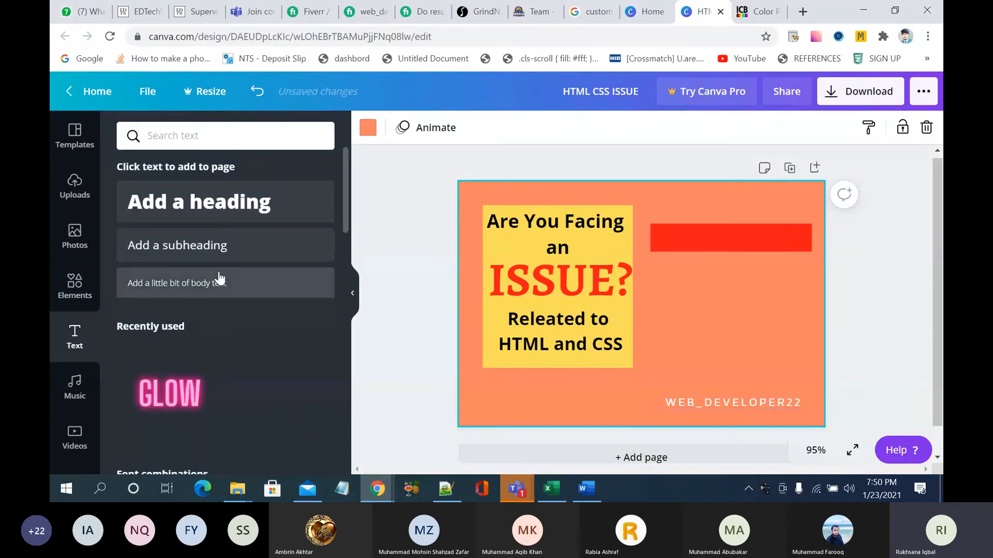
{"action": "left_click", "coordinate": [215, 246]}
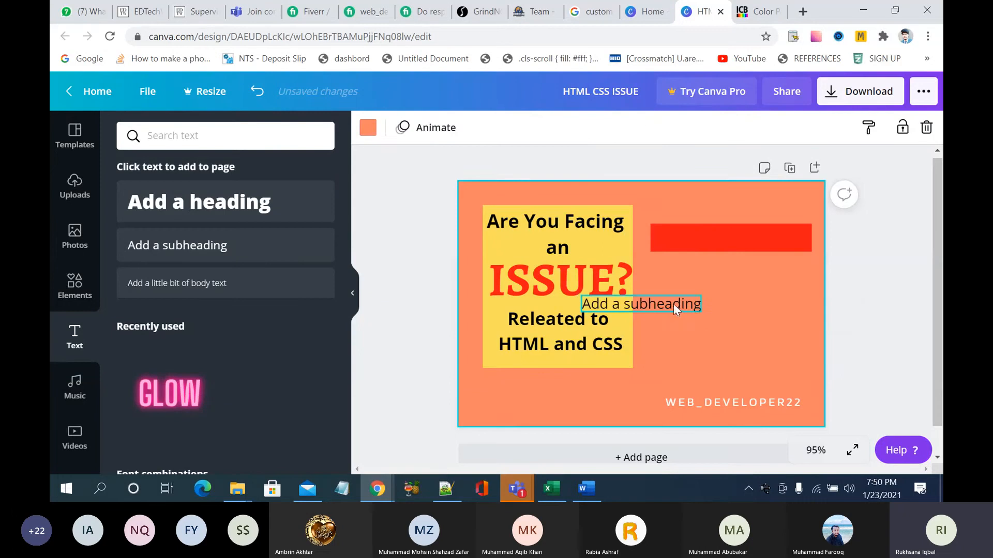
{"action": "left_click_drag", "start_coordinate": [674, 303], "coordinate": [743, 234]}
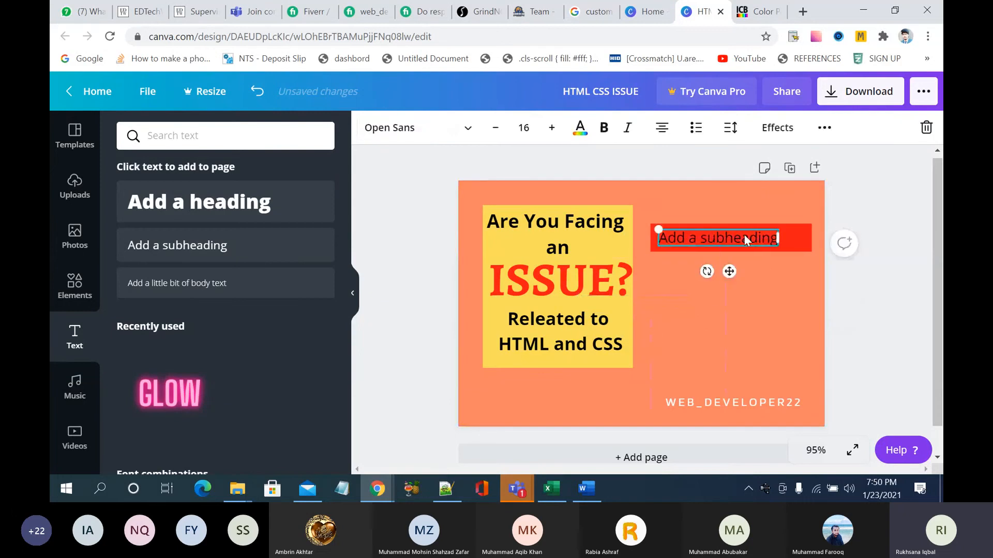
{"action": "left_click", "coordinate": [604, 127]}
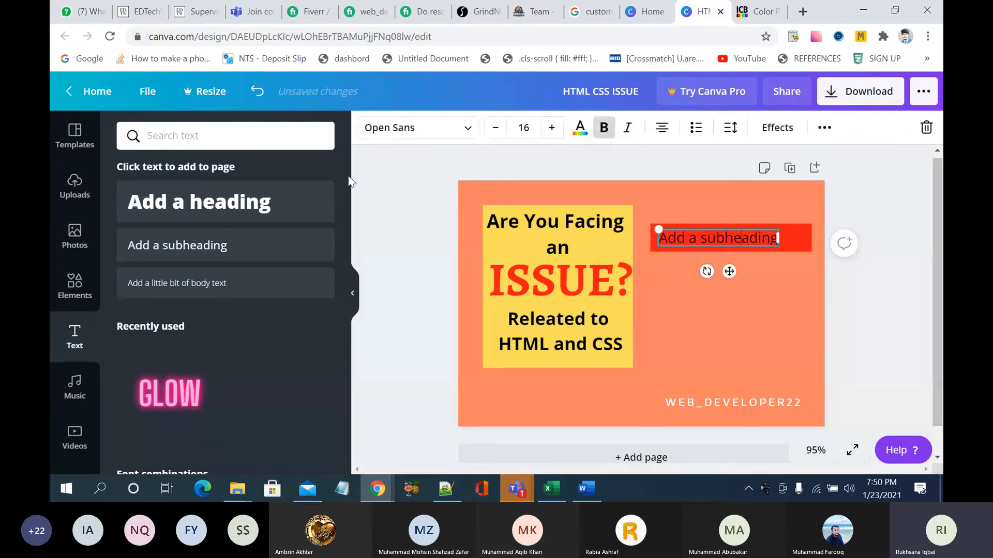
{"action": "left_click", "coordinate": [580, 127]}
{"action": "left_click", "coordinate": [277, 265]}
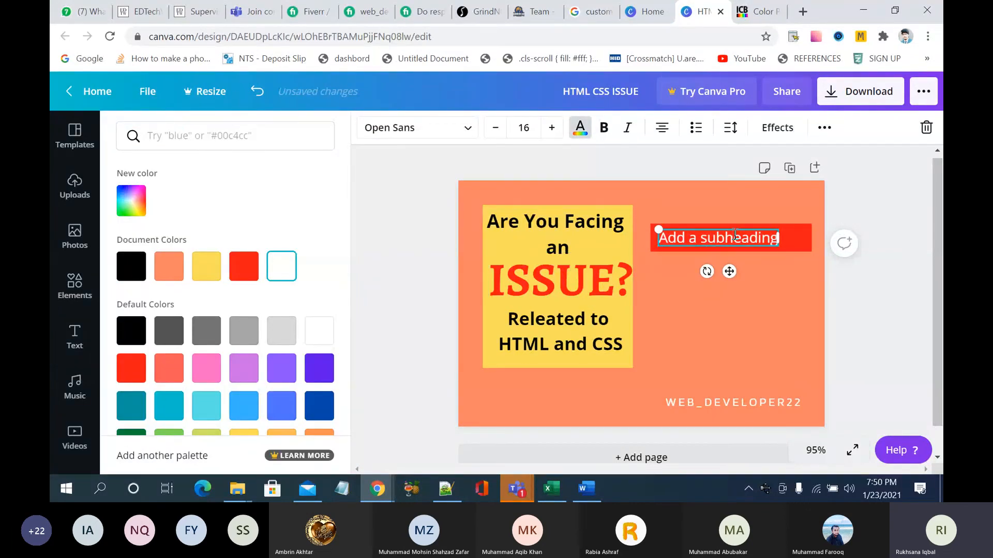
Step: Replace the placeholder text on the red bar with "HTML CSS Issues"
{"action": "key", "text": "BackSpace"}
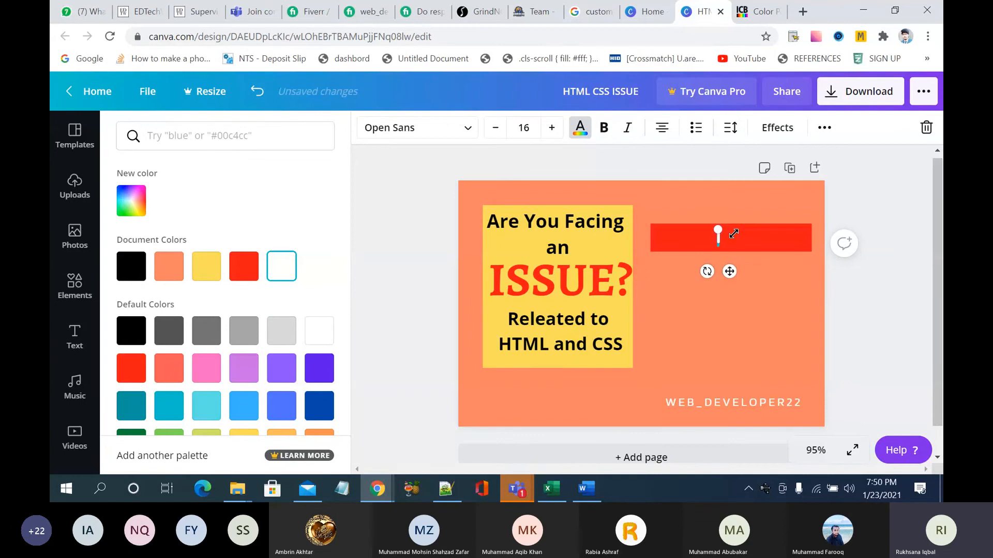
{"action": "type", "text": "HTMK"}
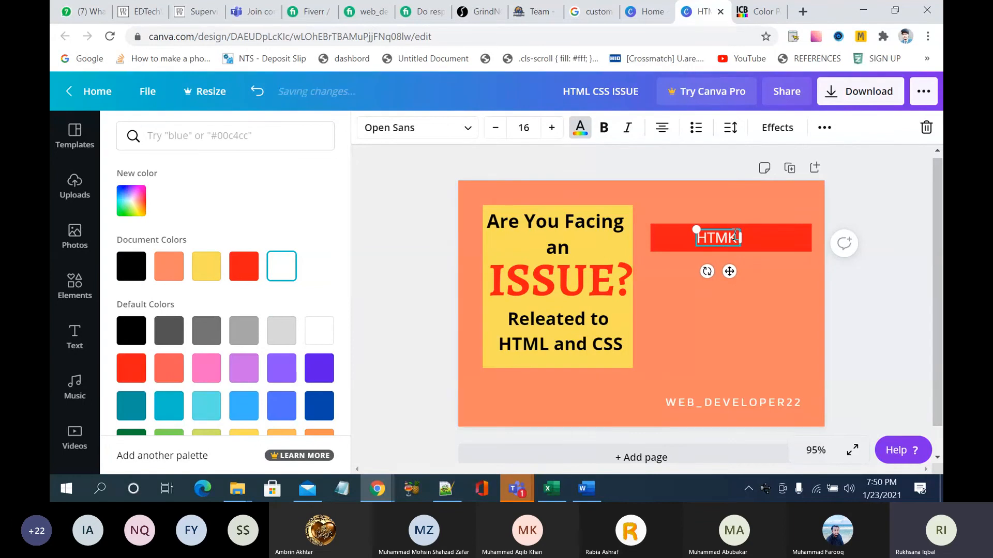
{"action": "key", "text": "BackSpace"}
{"action": "type", "text": "L"}
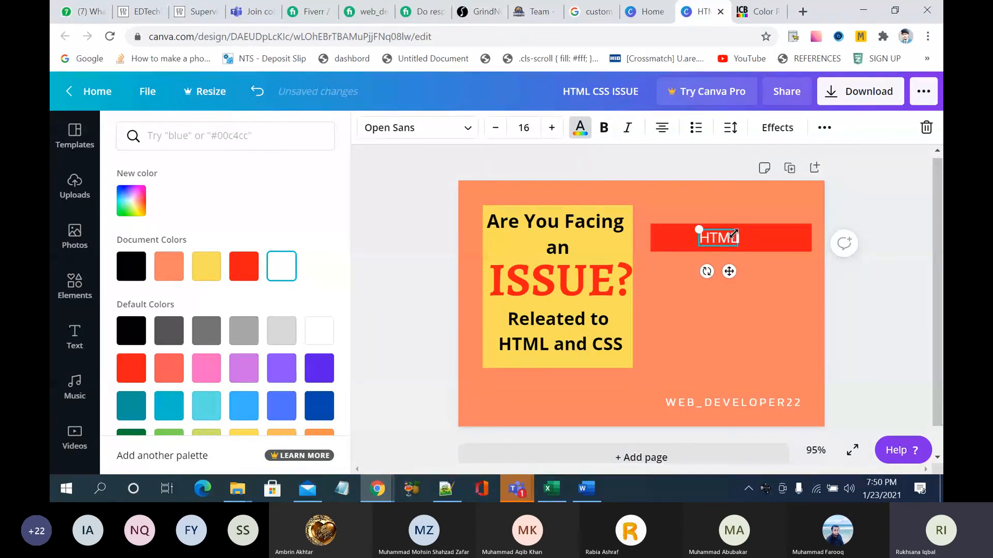
{"action": "type", "text": " CSS O"}
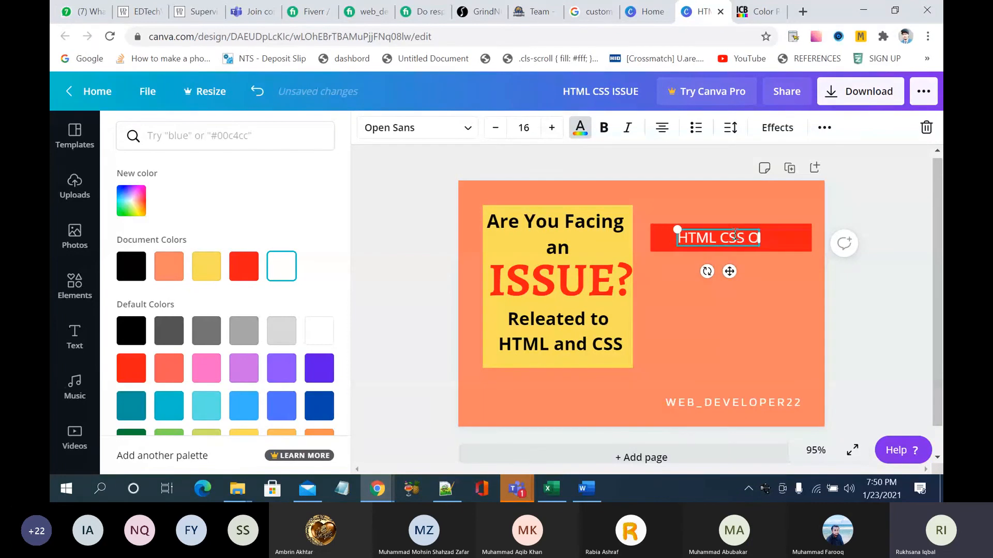
{"action": "key", "text": "BackSpace"}
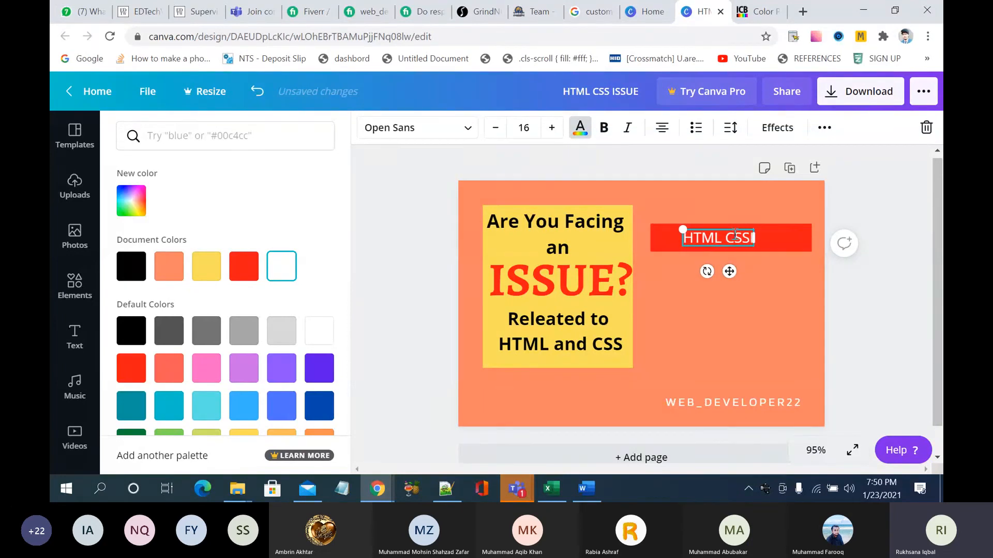
{"action": "type", "text": "Issues"}
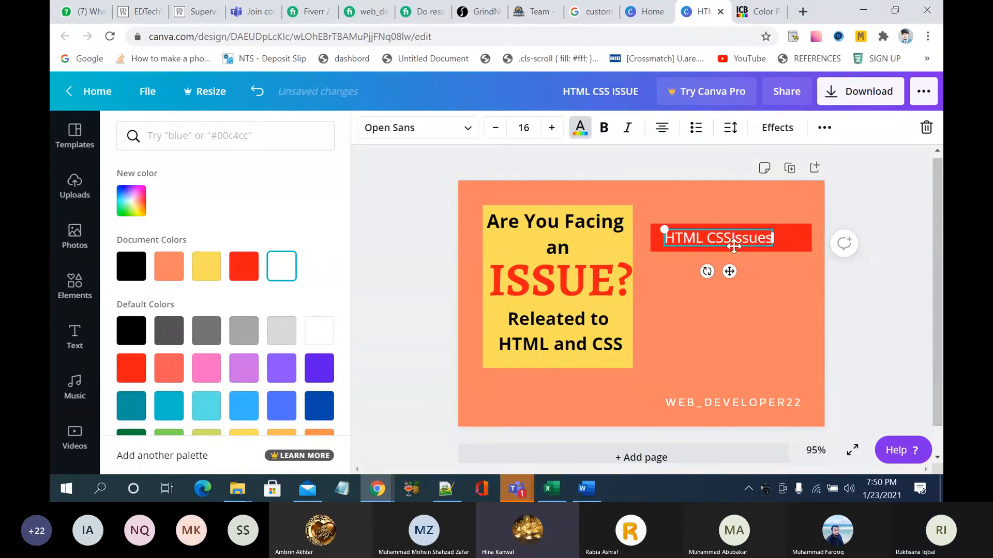
{"action": "left_click", "coordinate": [733, 239]}
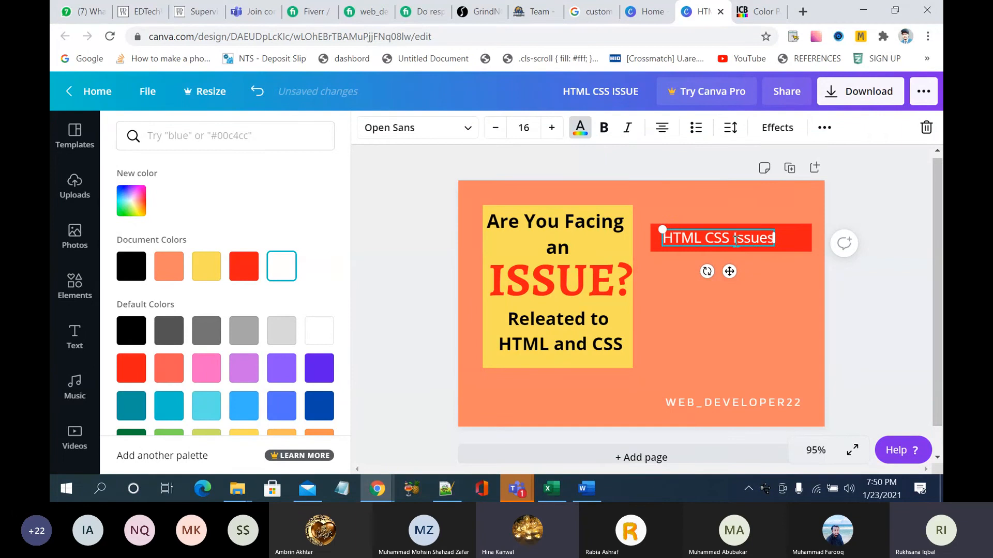
{"action": "left_click", "coordinate": [790, 273]}
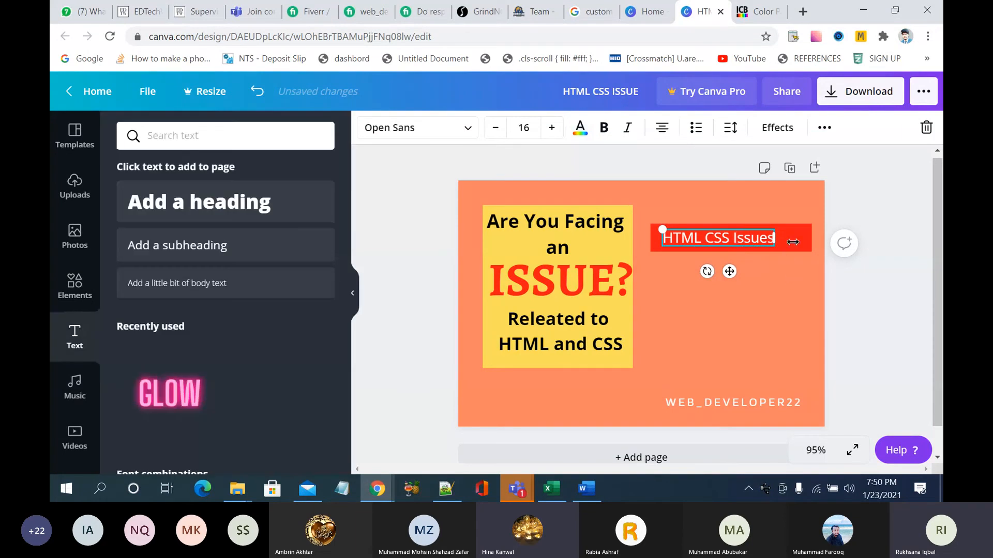
{"action": "left_click", "coordinate": [775, 288]}
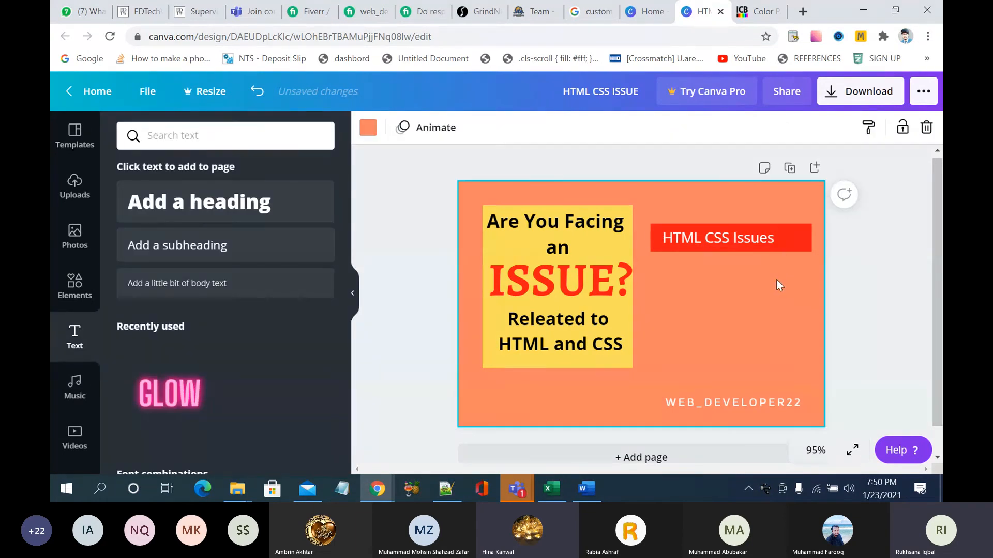
Step: Change "CSS" to lowercase "css" in the red bar's text
{"action": "left_click", "coordinate": [758, 239]}
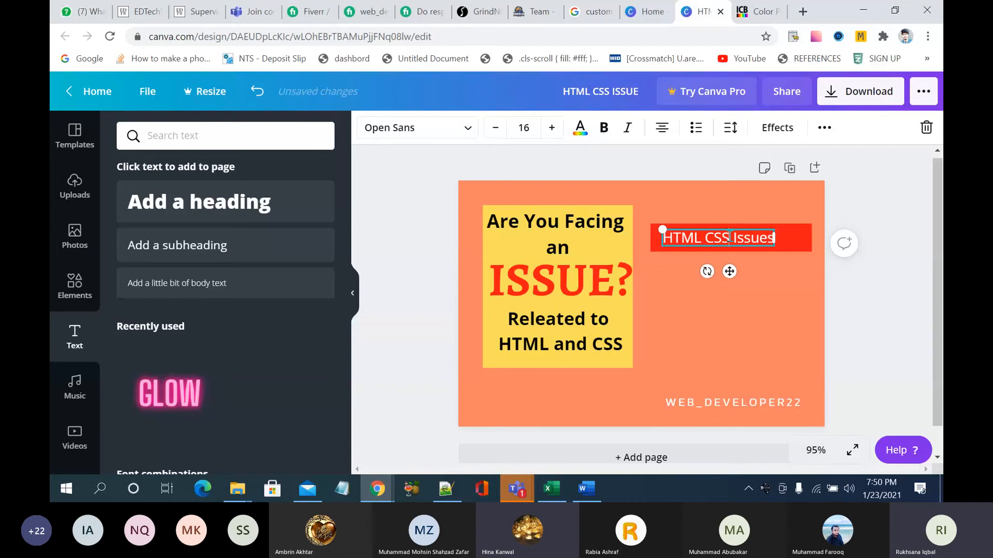
{"action": "left_click", "coordinate": [730, 236]}
{"action": "key", "text": "BackSpace"}
{"action": "key", "text": "BackSpace"}
{"action": "key", "text": "BackSpace"}
{"action": "type", "text": "cd"}
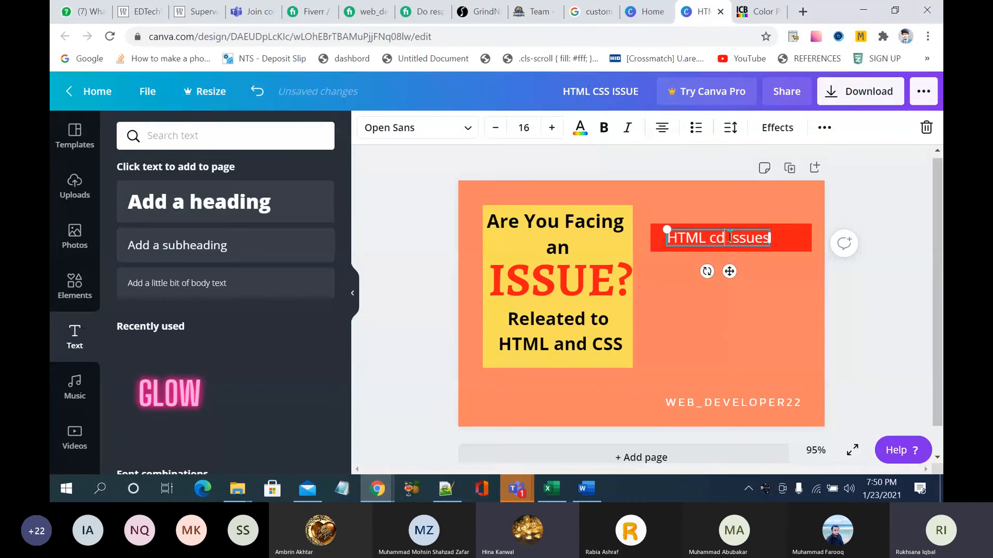
{"action": "key", "text": "BackSpace"}
{"action": "type", "text": "ss"}
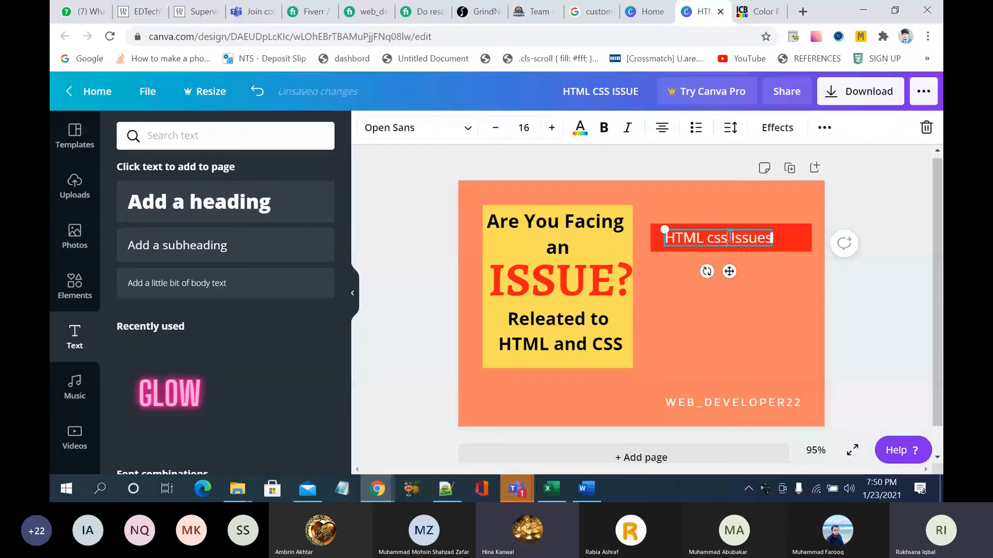
Step: Replace "HTML" with "html and" so the red bar's text reads "html and css Issues"
{"action": "key", "text": "Left"}
{"action": "key", "text": "Left"}
{"action": "key", "text": "Left"}
{"action": "key", "text": "Left"}
{"action": "key", "text": "BackSpace"}
{"action": "key", "text": "BackSpace"}
{"action": "key", "text": "BackSpace"}
{"action": "key", "text": "BackSpace"}
{"action": "type", "text": "htm"}
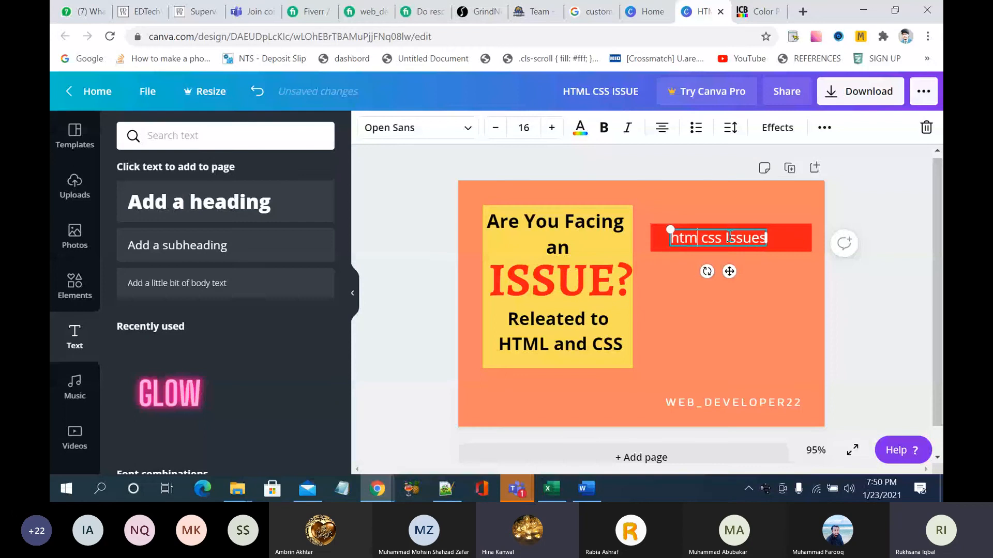
{"action": "type", "text": "l and"}
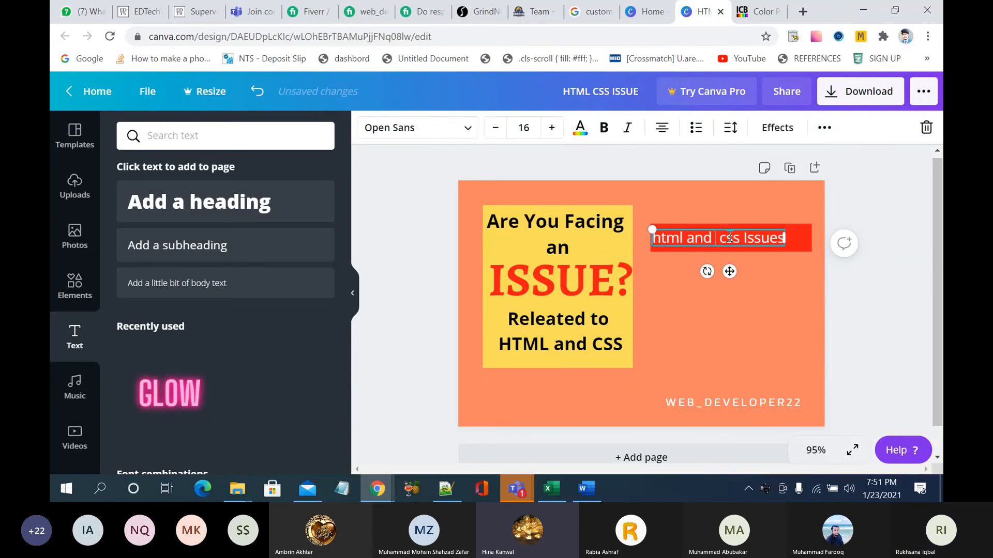
{"action": "key", "text": "BackSpace"}
{"action": "left_click", "coordinate": [736, 315]}
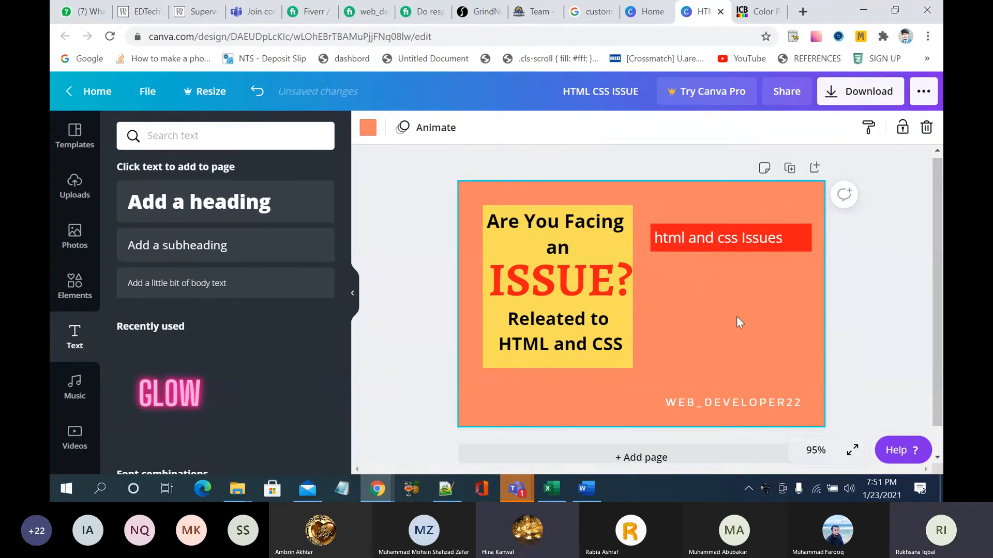
{"action": "left_click", "coordinate": [625, 351]}
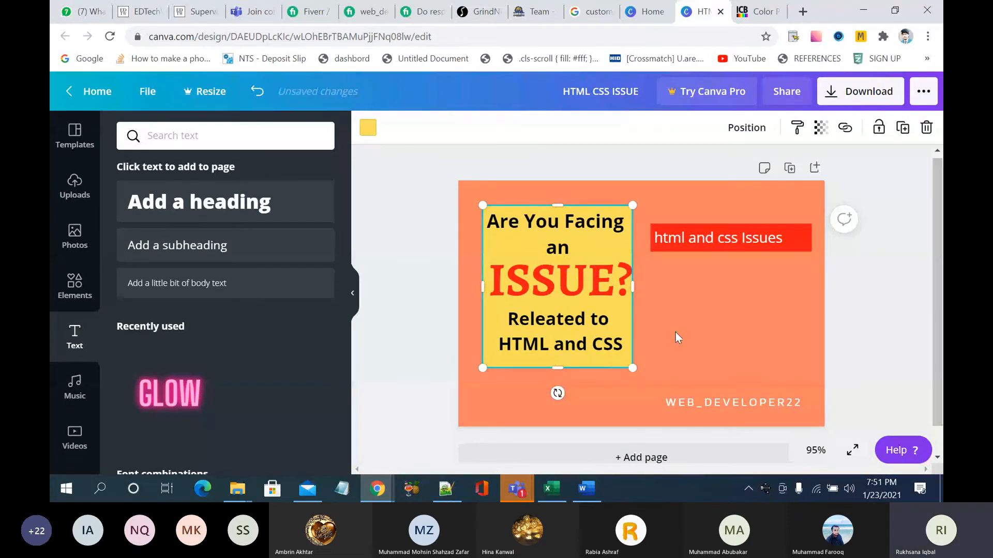
{"action": "left_click", "coordinate": [674, 334]}
{"action": "left_click", "coordinate": [494, 212]}
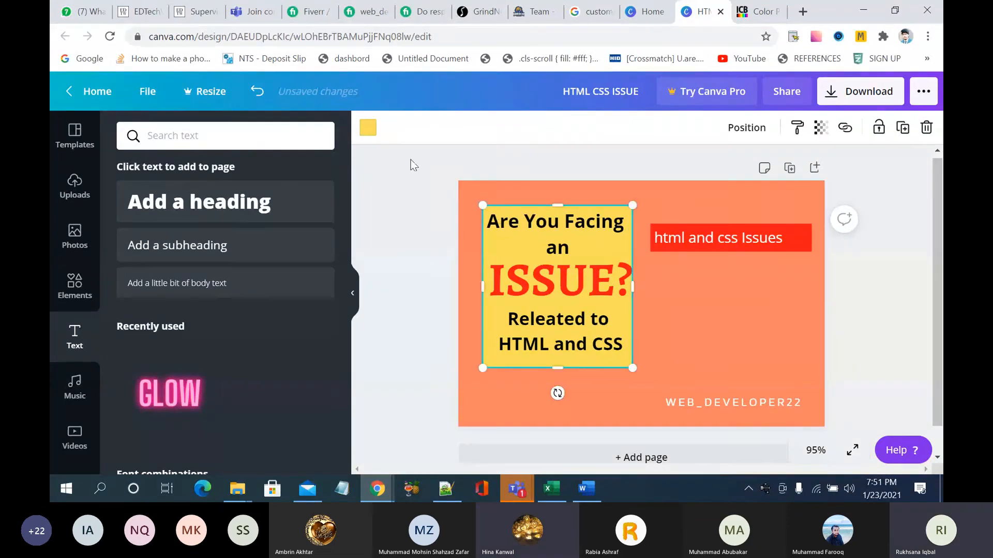
{"action": "left_click", "coordinate": [367, 127]}
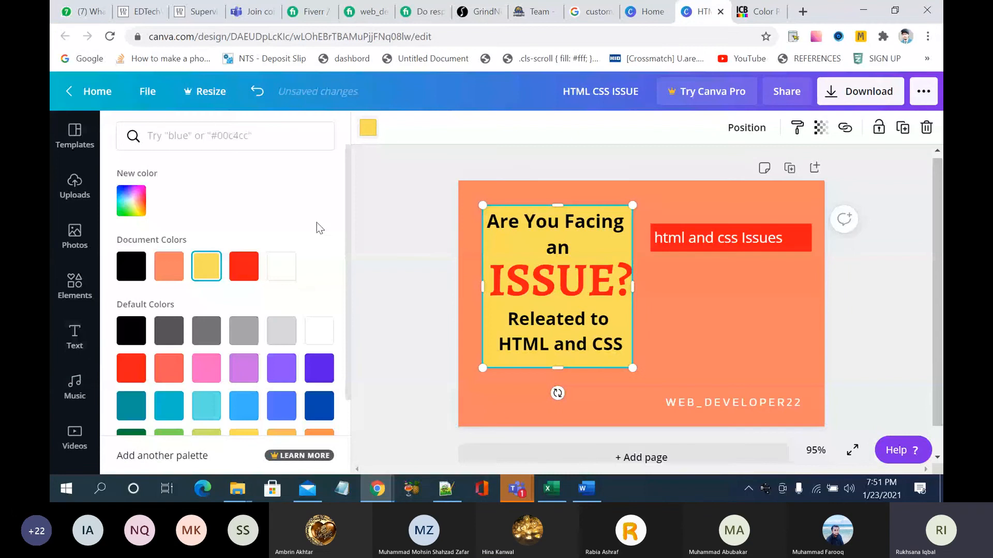
{"action": "left_click", "coordinate": [75, 336]}
Step: Add a square shape, shrink it and place it just below the red bar
{"action": "left_click", "coordinate": [79, 296]}
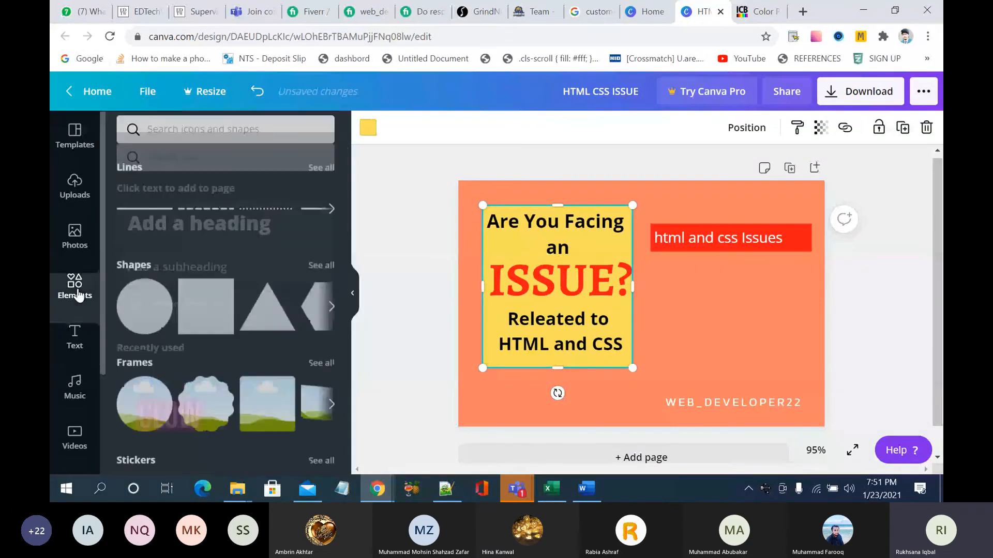
{"action": "left_click", "coordinate": [207, 320]}
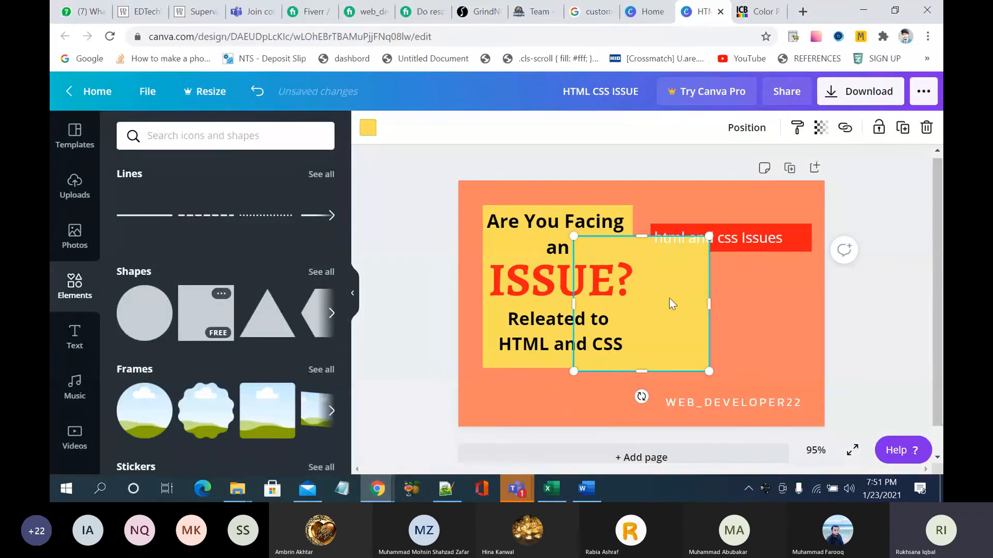
{"action": "left_click_drag", "start_coordinate": [656, 317], "coordinate": [736, 333]}
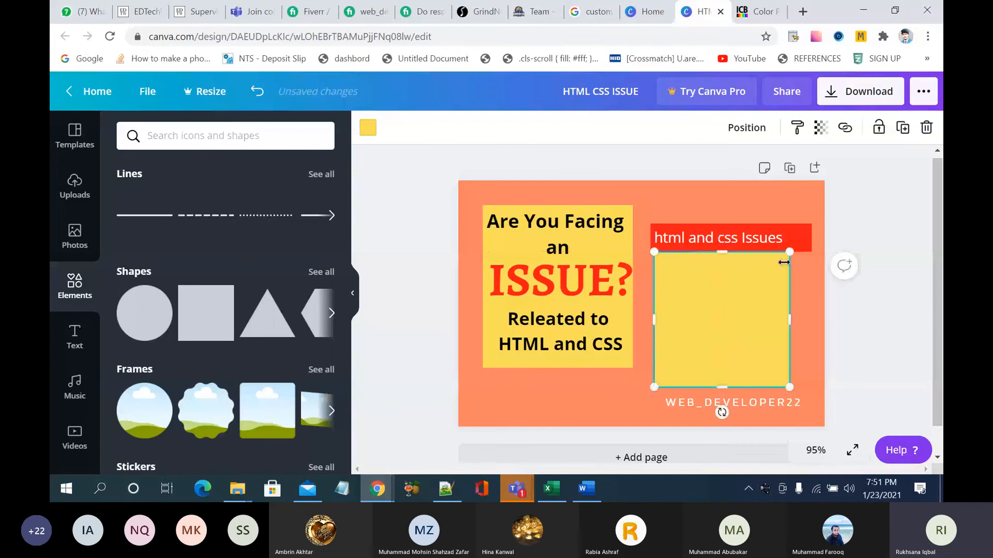
{"action": "left_click_drag", "start_coordinate": [788, 264], "coordinate": [759, 295]}
{"action": "left_click_drag", "start_coordinate": [709, 323], "coordinate": [724, 307]}
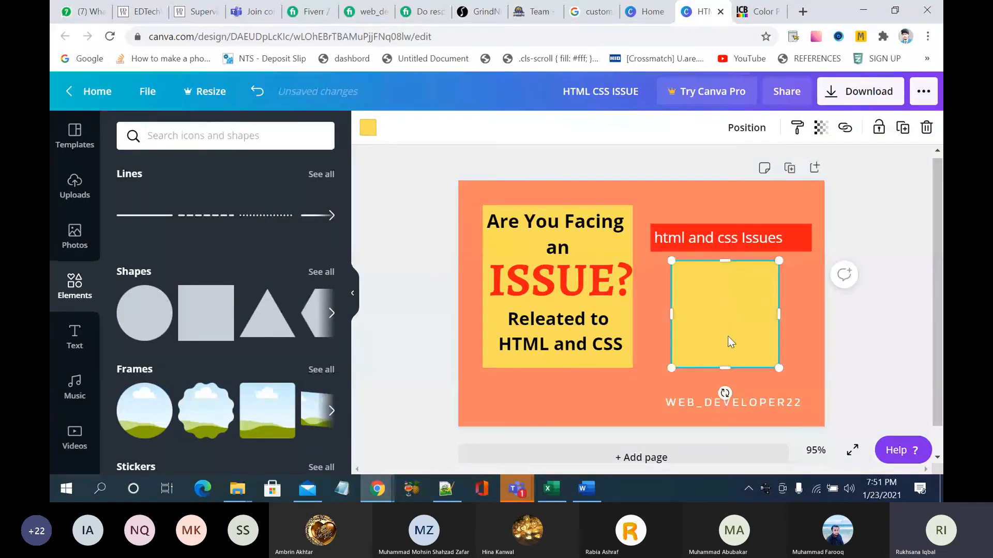
Step: Try red, orange and pink fills on the square below the red bar and delete the square
{"action": "left_click", "coordinate": [367, 127]}
{"action": "left_click", "coordinate": [244, 267]}
{"action": "left_click", "coordinate": [160, 275]}
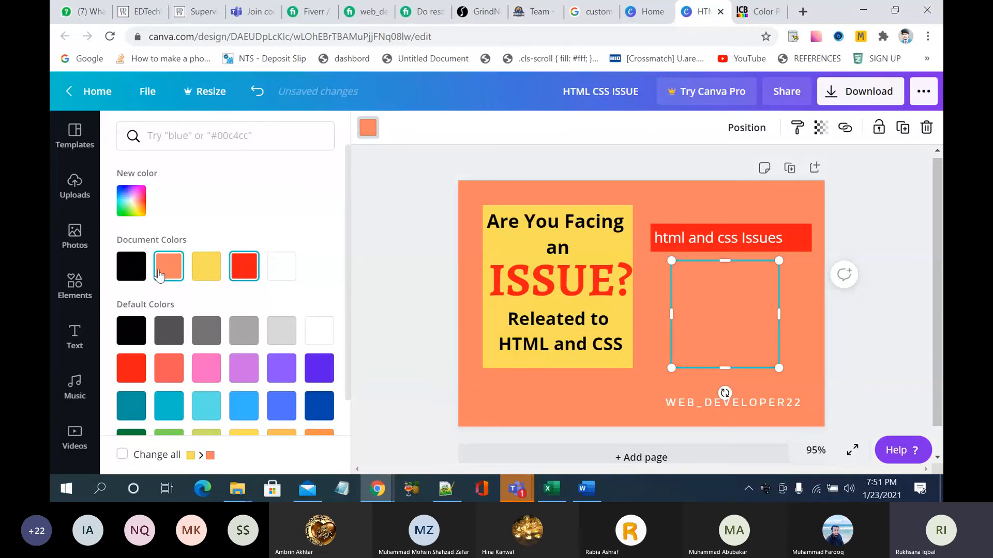
{"action": "left_click", "coordinate": [207, 369]}
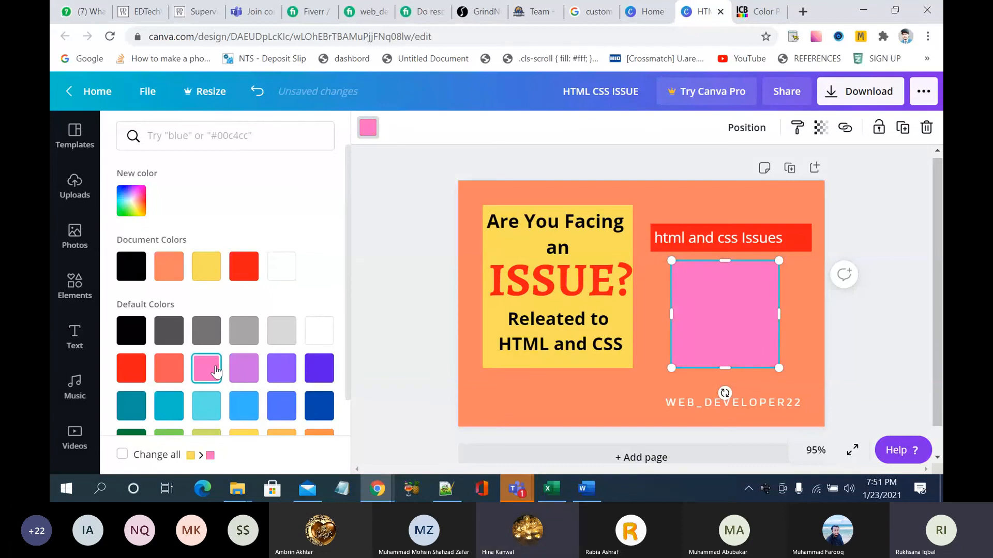
{"action": "left_click", "coordinate": [169, 368]}
{"action": "right_click", "coordinate": [733, 289]}
{"action": "left_click", "coordinate": [750, 290]}
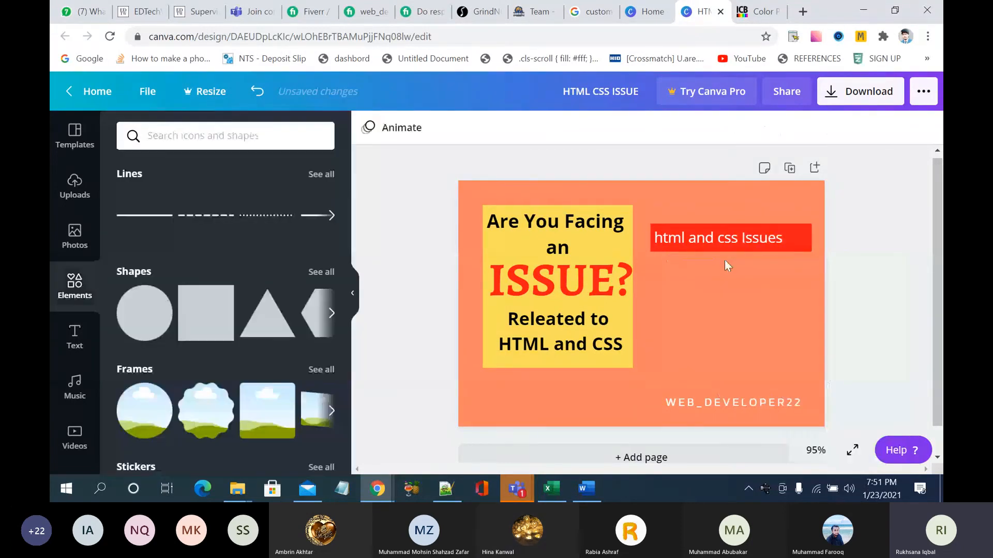
Step: Widen the "html and css Issues" text box to the red bar's full width and left-align its text
{"action": "left_click", "coordinate": [733, 241]}
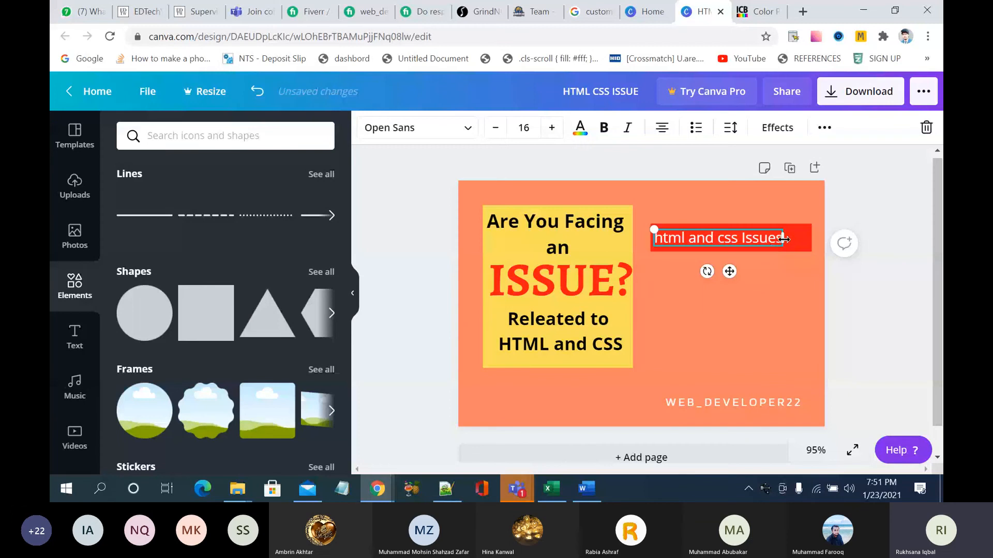
{"action": "left_click_drag", "start_coordinate": [793, 238], "coordinate": [813, 238]}
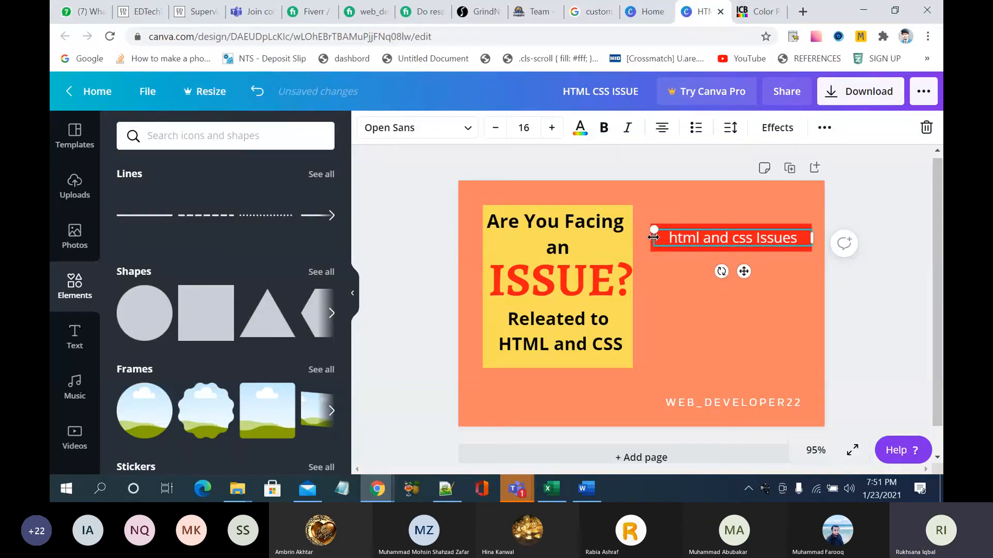
{"action": "left_click_drag", "start_coordinate": [654, 238], "coordinate": [650, 237]}
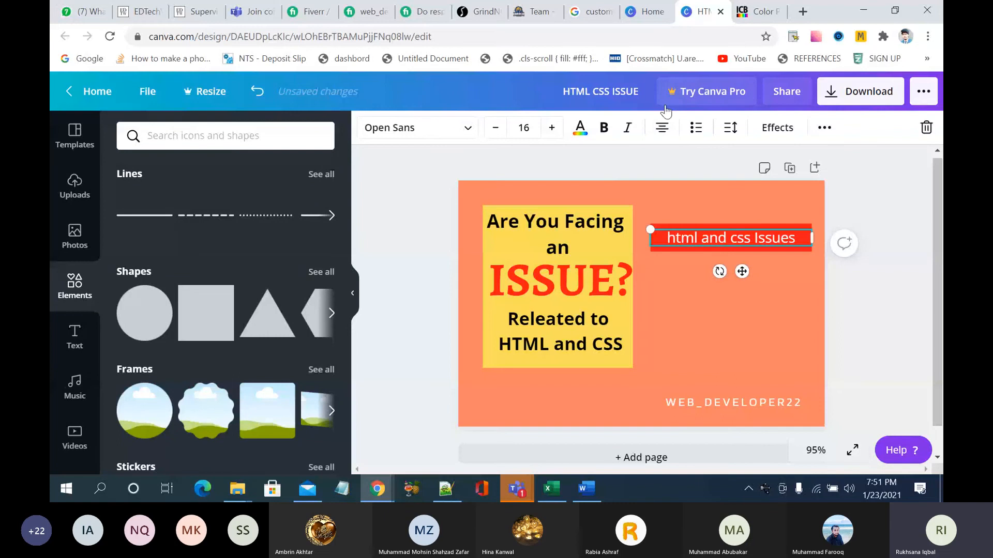
{"action": "left_click", "coordinate": [663, 128]}
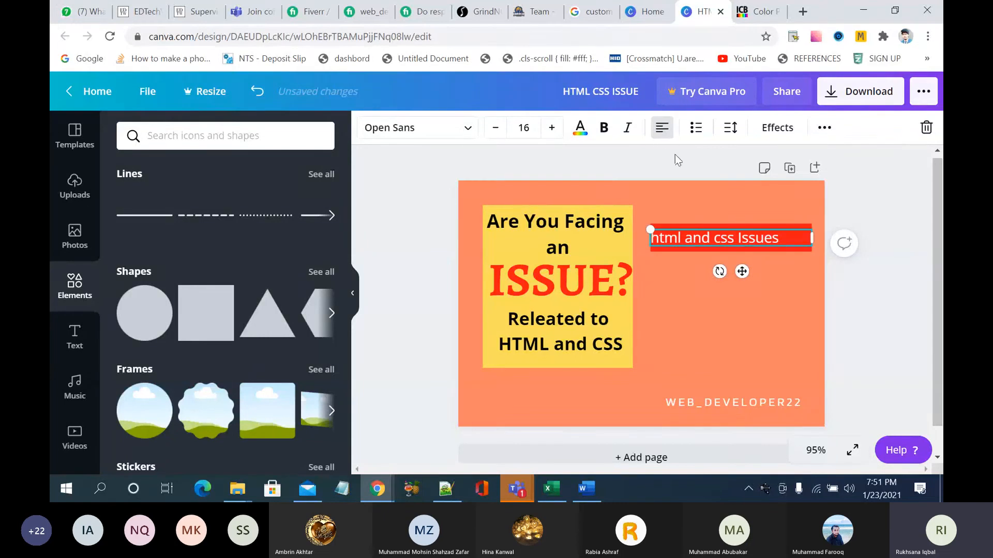
Step: Center-align the "html and css Issues" text on the red bar
{"action": "left_click", "coordinate": [663, 128]}
{"action": "left_click", "coordinate": [662, 127]}
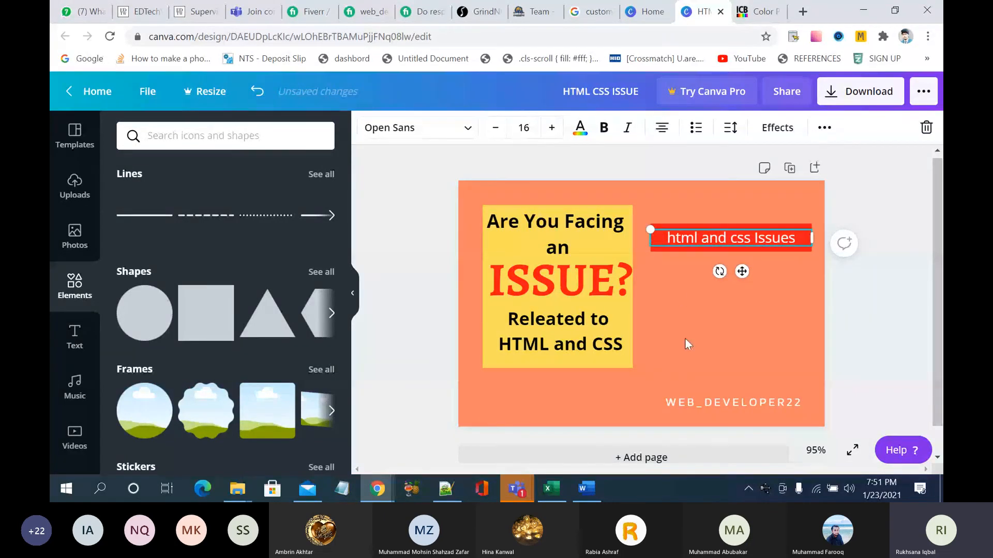
{"action": "left_click", "coordinate": [683, 314]}
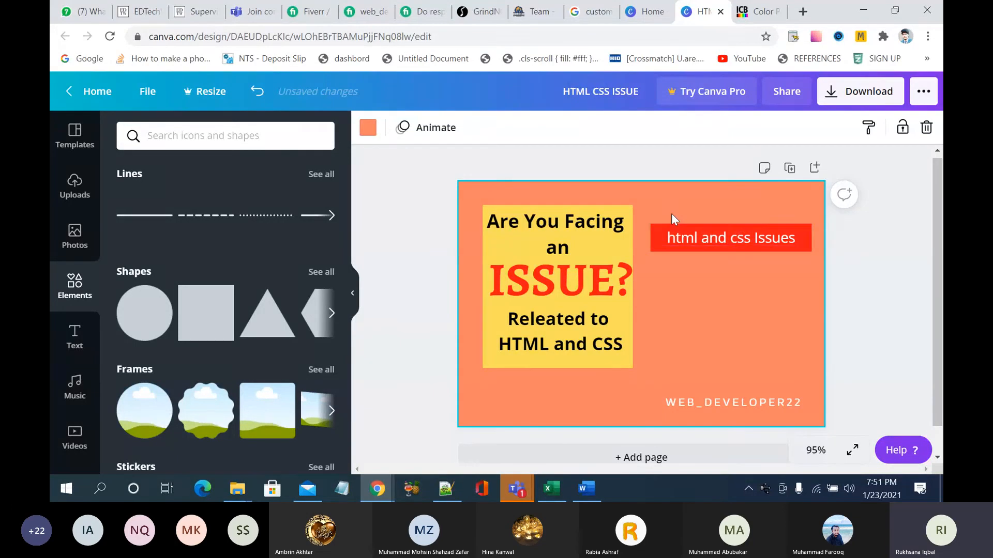
Step: Duplicate the red "html and css Issues" bar with its text just below the original and undo the extra third copy
{"action": "left_click", "coordinate": [785, 250]}
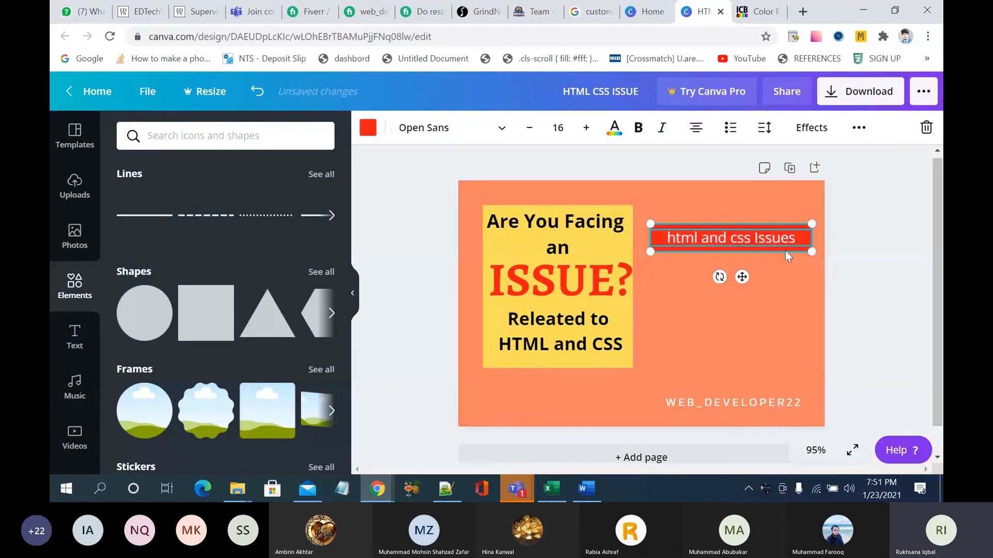
{"action": "left_click_drag", "start_coordinate": [766, 252], "coordinate": [760, 349]}
{"action": "key", "text": "ctrl+z"}
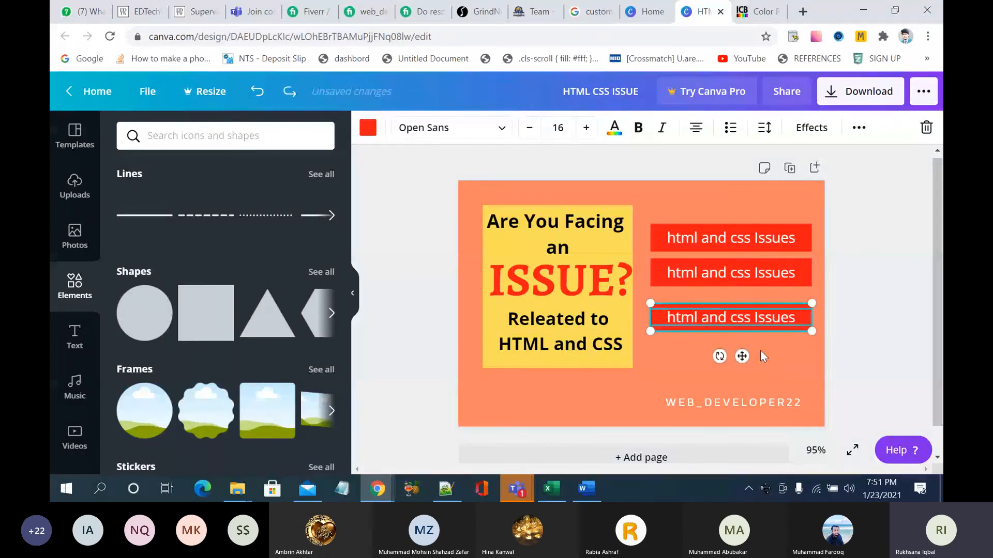
{"action": "key", "text": "ctrl+z"}
{"action": "left_click", "coordinate": [764, 344]}
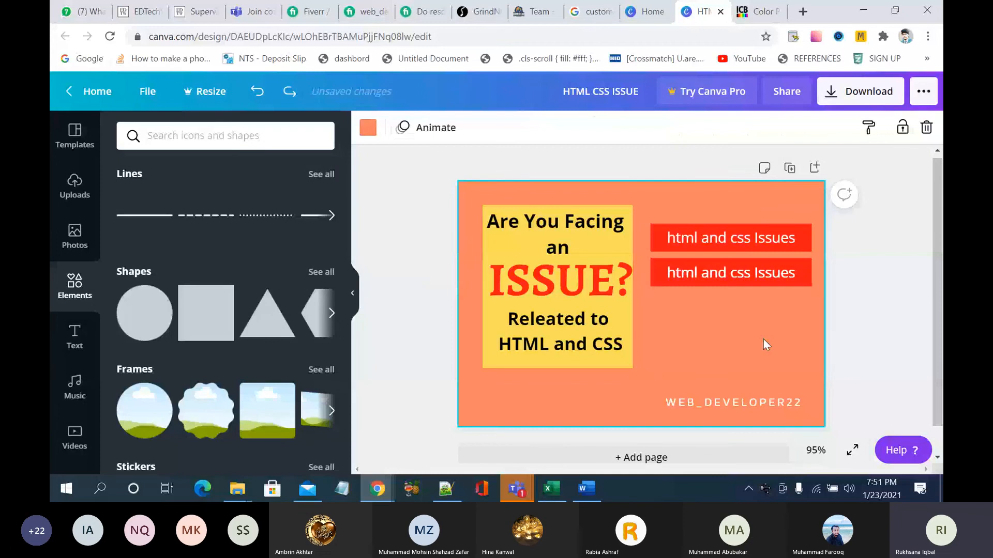
Step: Replace the second red bar's text with "Responsive issues"
{"action": "left_click", "coordinate": [759, 278]}
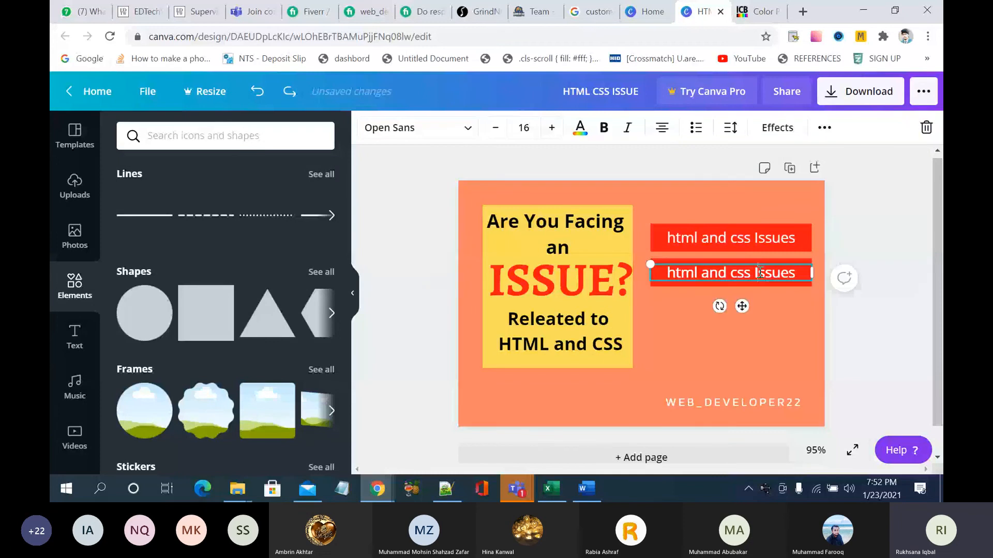
{"action": "double_click", "coordinate": [760, 273]}
{"action": "key", "text": "ctrl+v"}
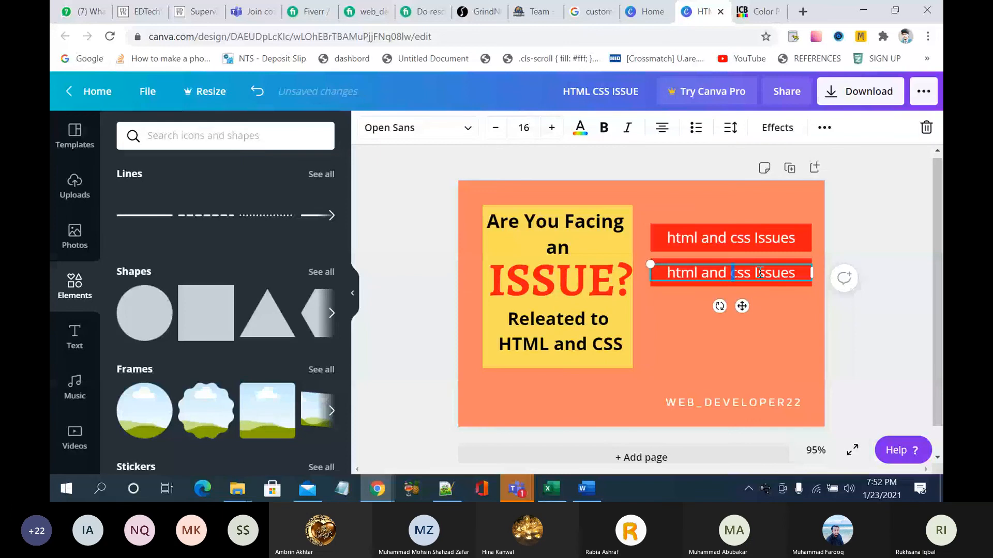
{"action": "left_click", "coordinate": [796, 289]}
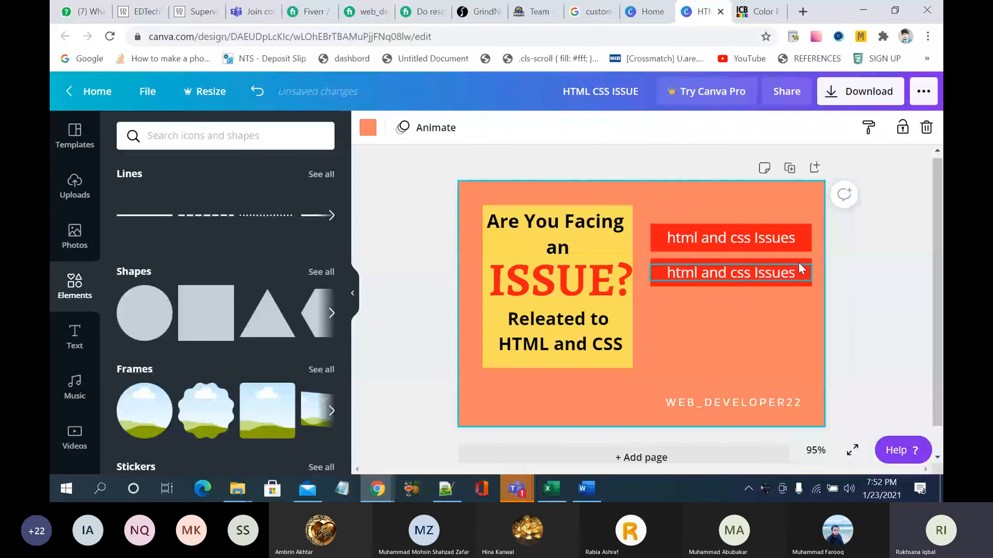
{"action": "left_click", "coordinate": [799, 271]}
{"action": "left_click", "coordinate": [798, 273]}
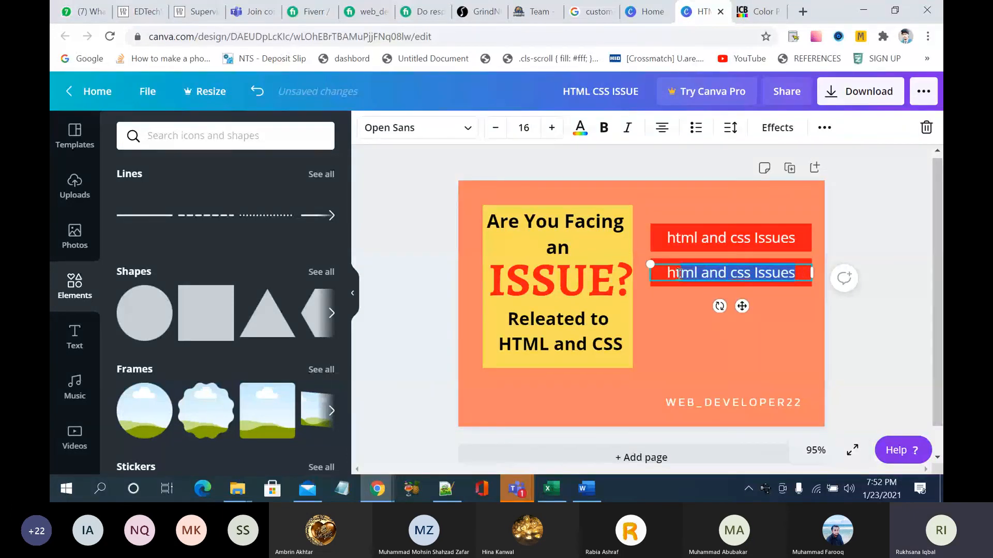
{"action": "left_click_drag", "start_coordinate": [679, 273], "coordinate": [665, 273]}
{"action": "type", "text": "Respon"}
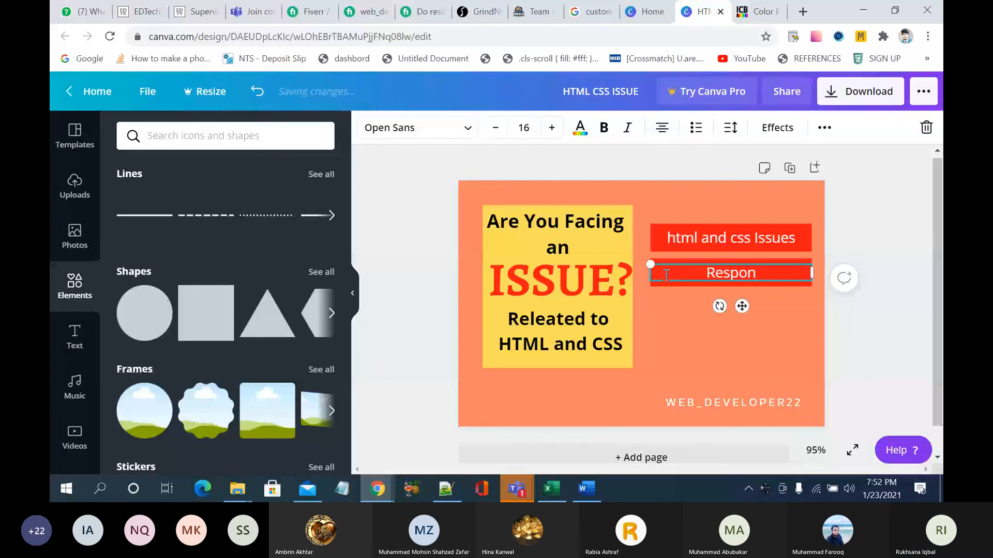
{"action": "type", "text": "sive"}
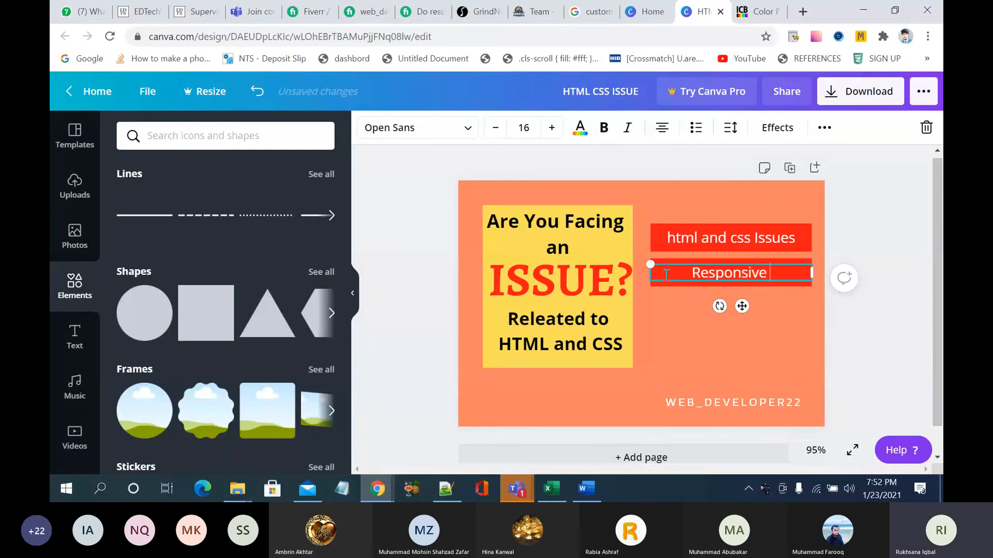
{"action": "type", "text": " issyes"}
{"action": "key", "text": "BackSpace"}
{"action": "key", "text": "BackSpace"}
{"action": "key", "text": "BackSpace"}
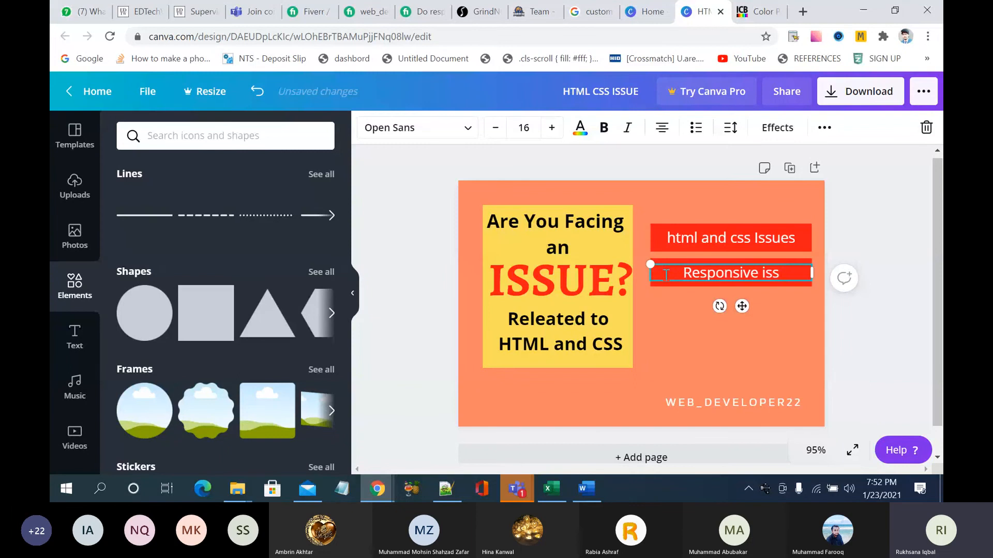
{"action": "type", "text": "ues"}
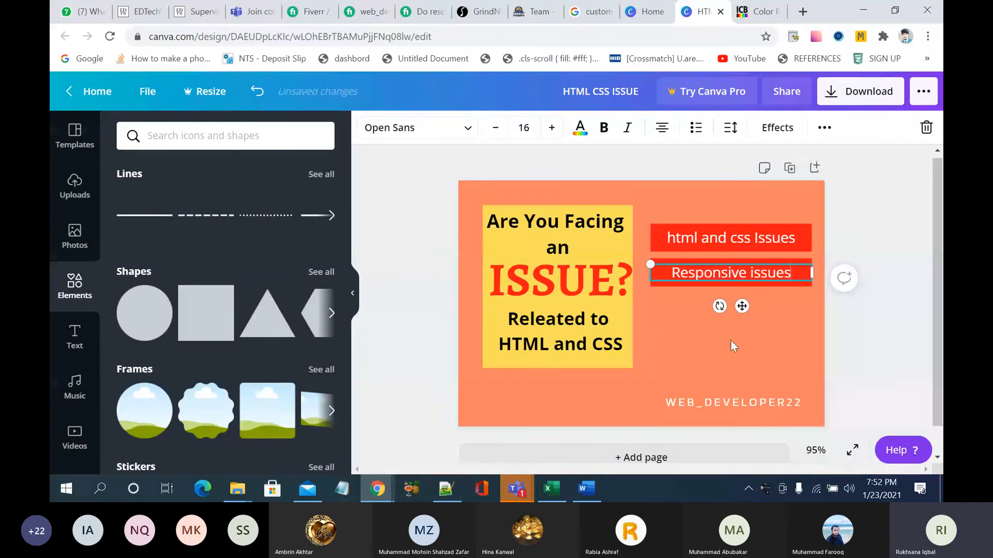
{"action": "left_click", "coordinate": [732, 291]}
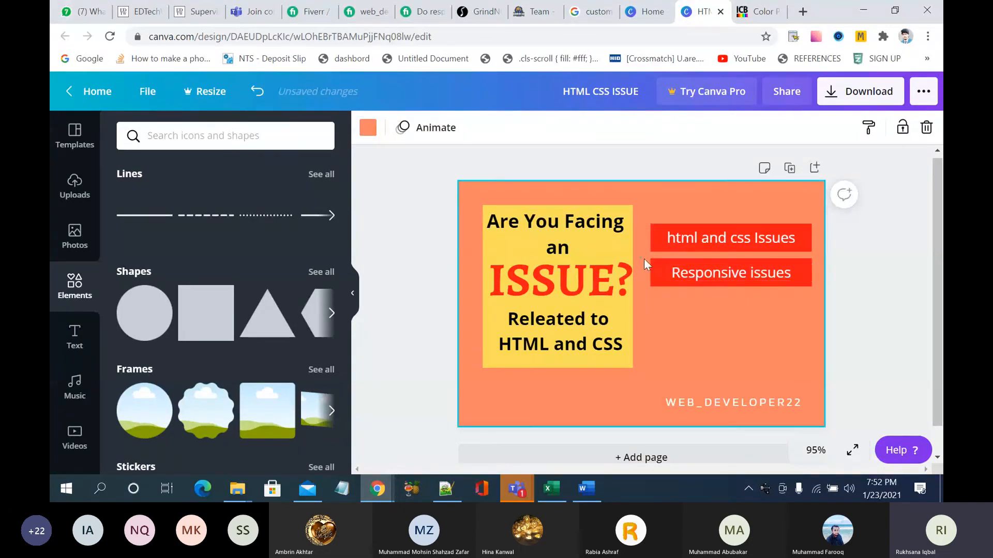
Step: Duplicate the "Responsive issues" bar with its text and place the copy directly below it
{"action": "left_click_drag", "start_coordinate": [644, 259], "coordinate": [821, 293]}
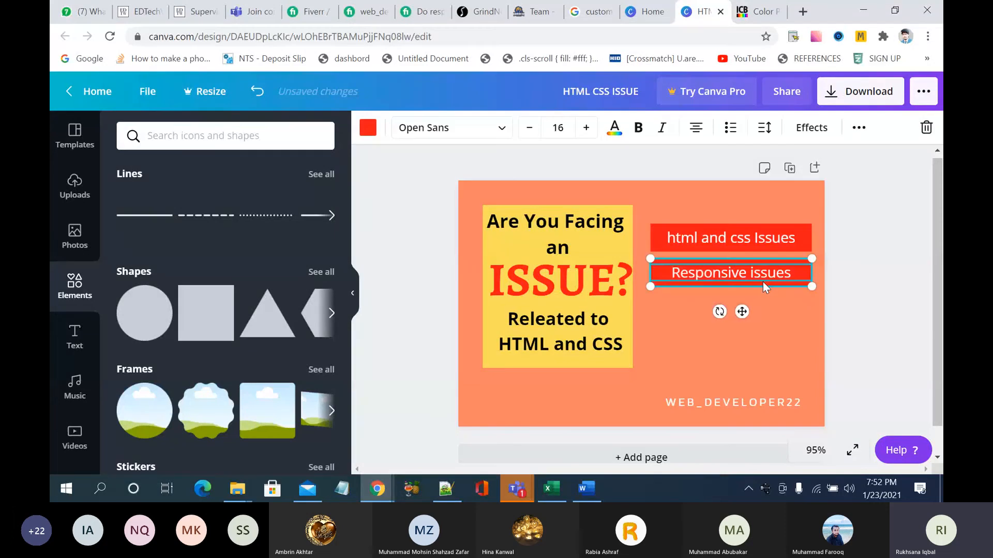
{"action": "left_click_drag", "start_coordinate": [730, 281], "coordinate": [727, 318]}
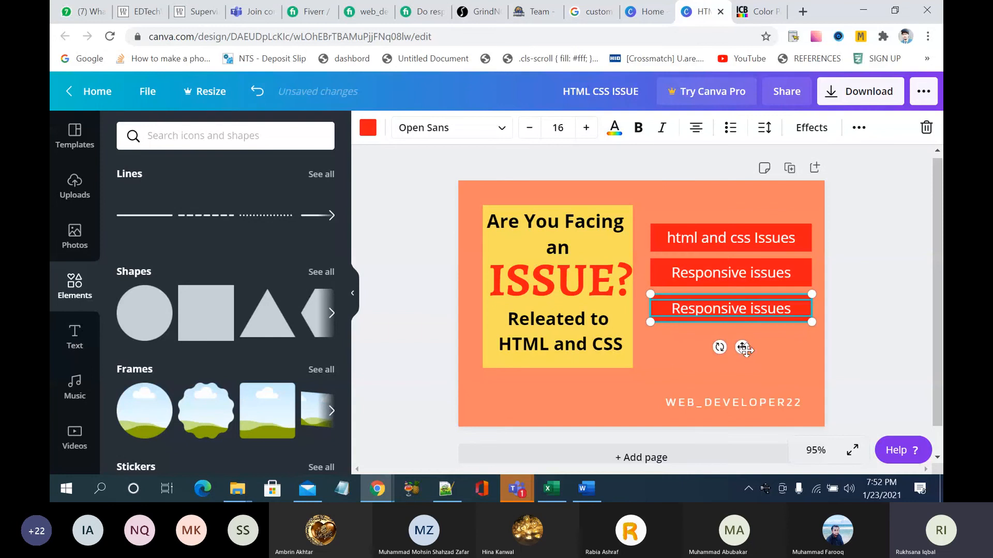
{"action": "left_click", "coordinate": [781, 358]}
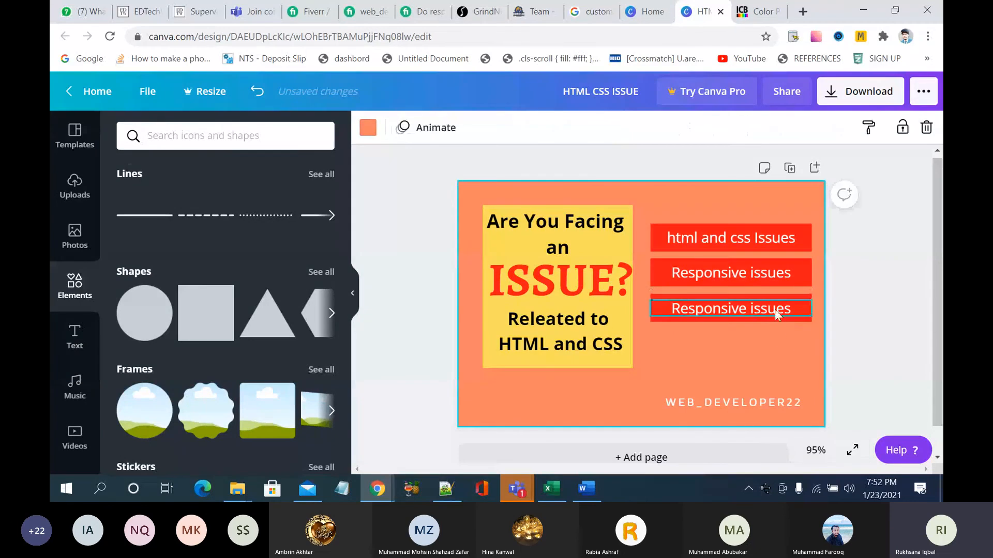
Step: Replace the third red bar's text with "CSS Style Issues"
{"action": "left_click", "coordinate": [776, 315]}
{"action": "left_click_drag", "start_coordinate": [794, 310], "coordinate": [656, 314]}
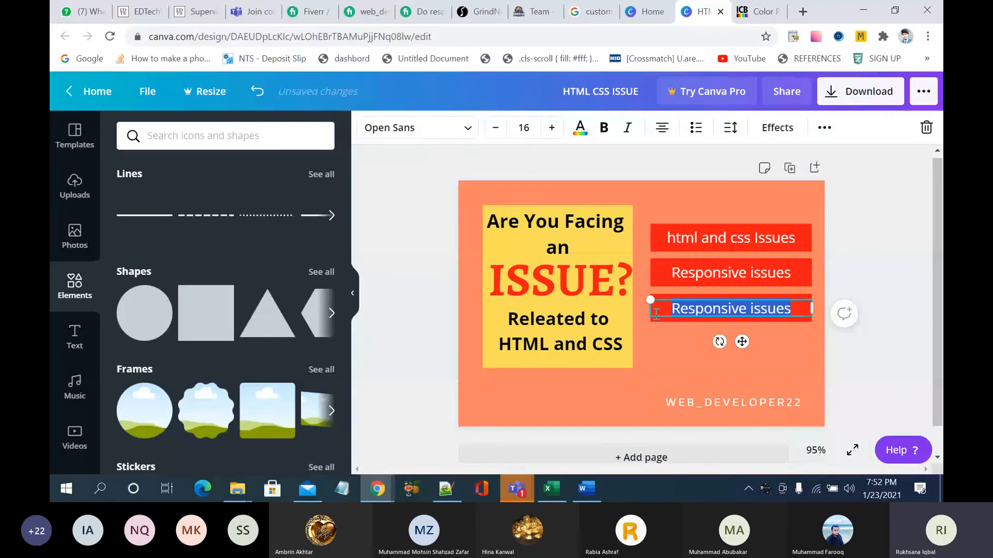
{"action": "key", "text": "BackSpace"}
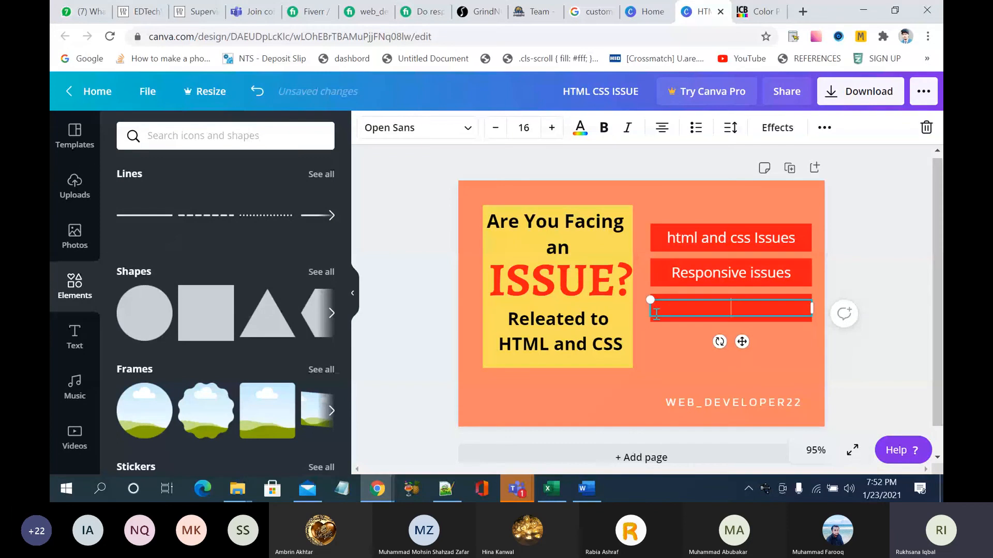
{"action": "type", "text": "CSS Sty"}
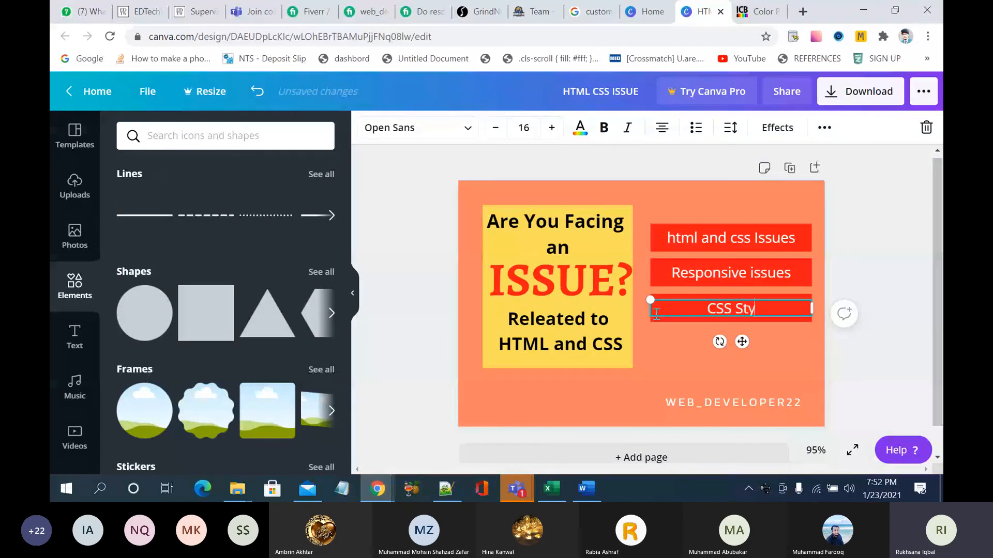
{"action": "type", "text": "le Cus"}
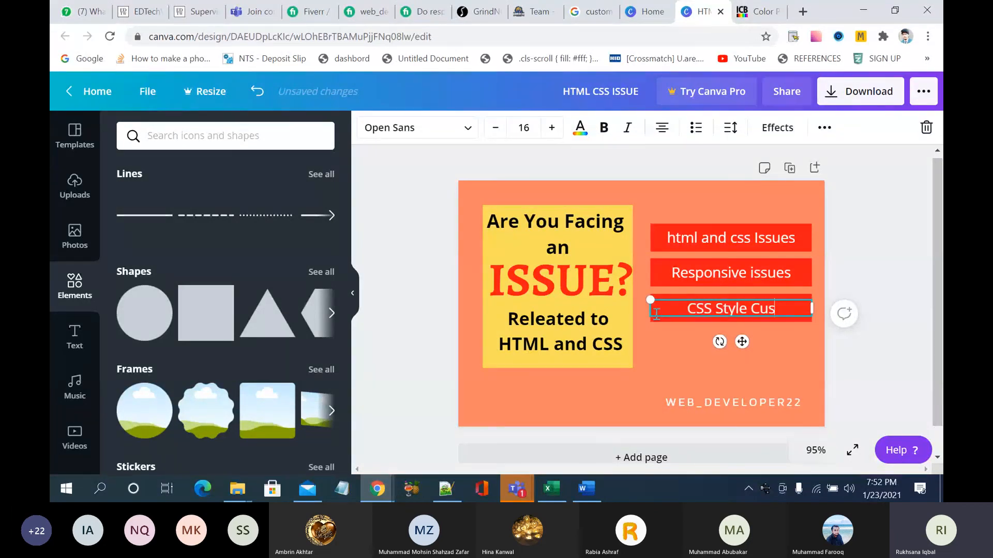
{"action": "type", "text": "t"}
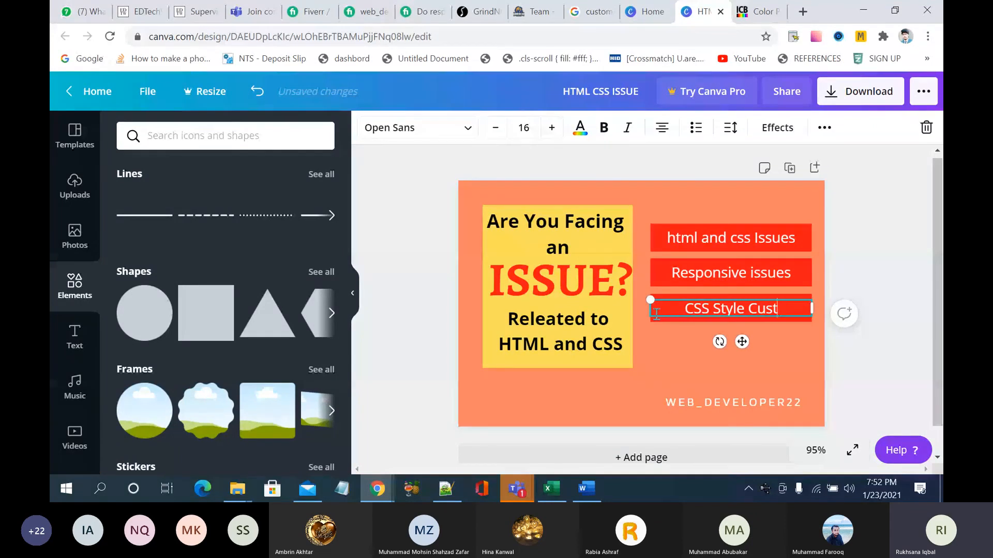
{"action": "key", "text": "BackSpace"}
{"action": "key", "text": "BackSpace"}
{"action": "key", "text": "BackSpace"}
{"action": "key", "text": "BackSpace"}
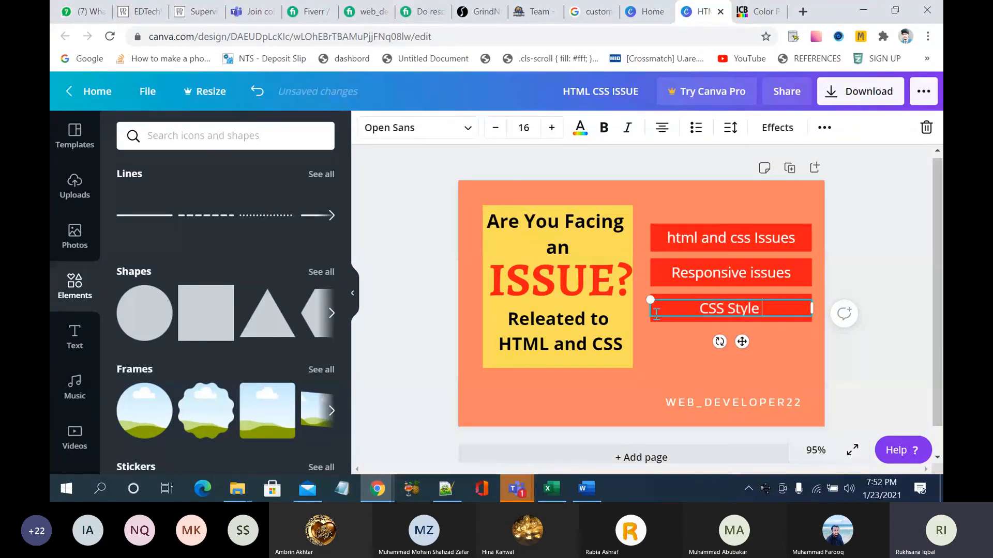
{"action": "type", "text": "Issue"}
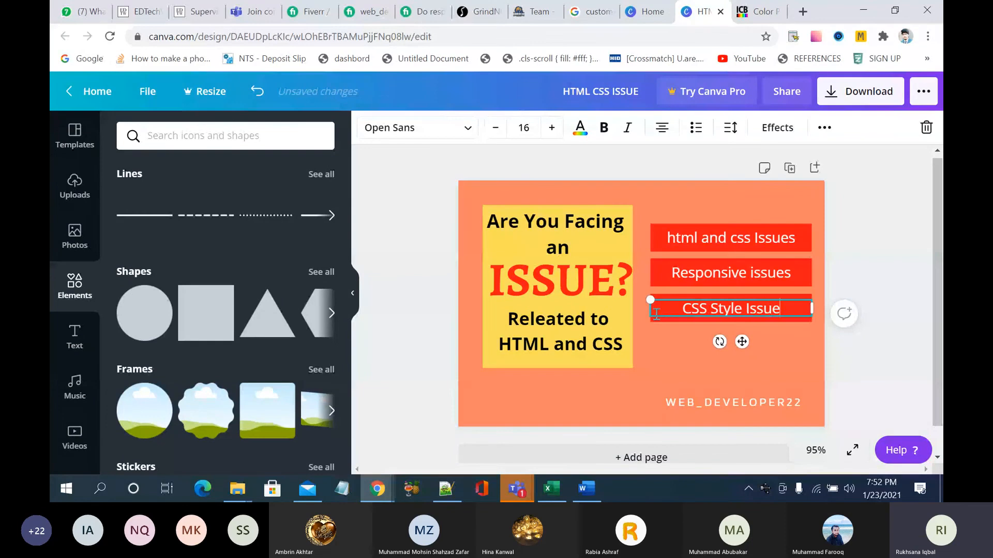
{"action": "type", "text": "s"}
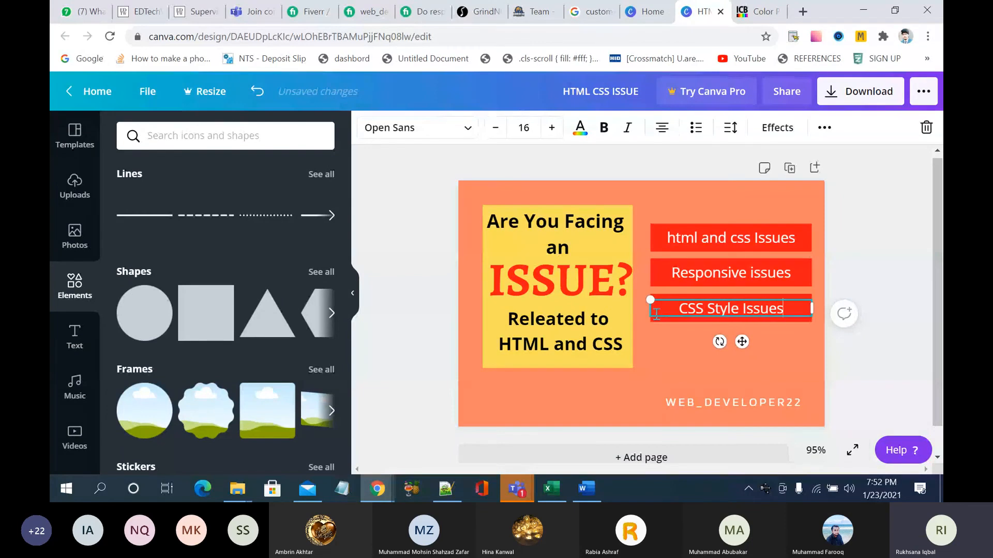
{"action": "left_click", "coordinate": [801, 350]}
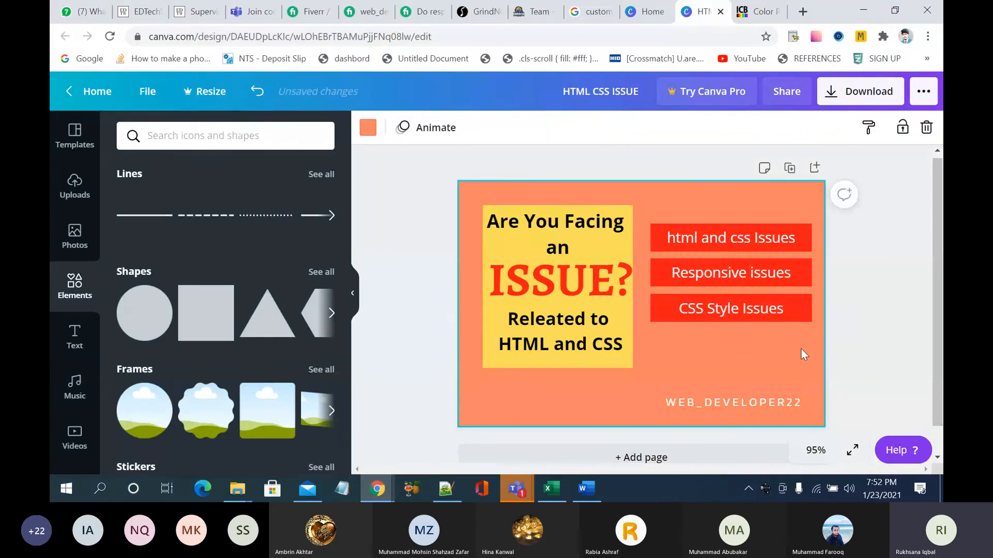
Step: Duplicate the "CSS Style Issues" bar with its text below it and nudge the copy up to match the other bars' spacing
{"action": "left_click", "coordinate": [730, 322]}
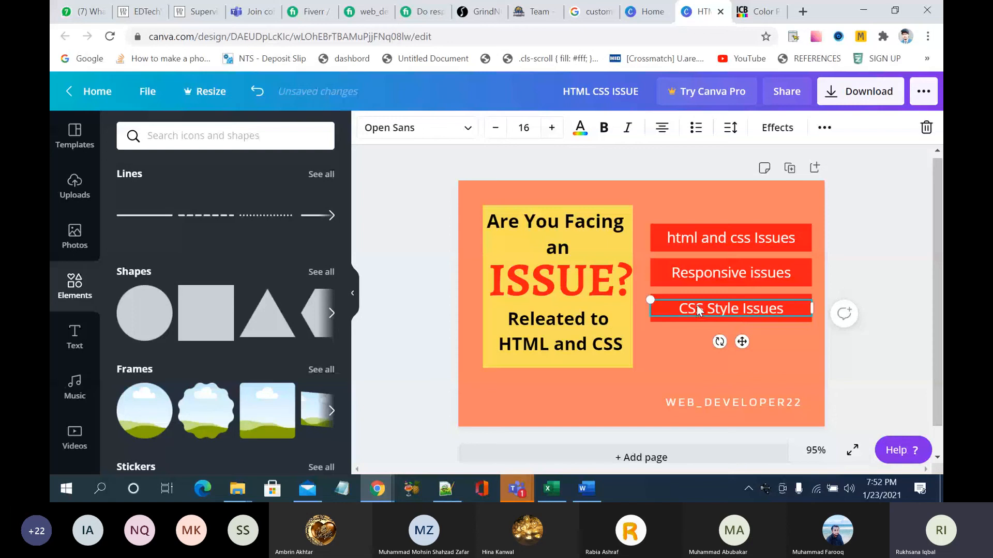
{"action": "left_click", "coordinate": [662, 377]}
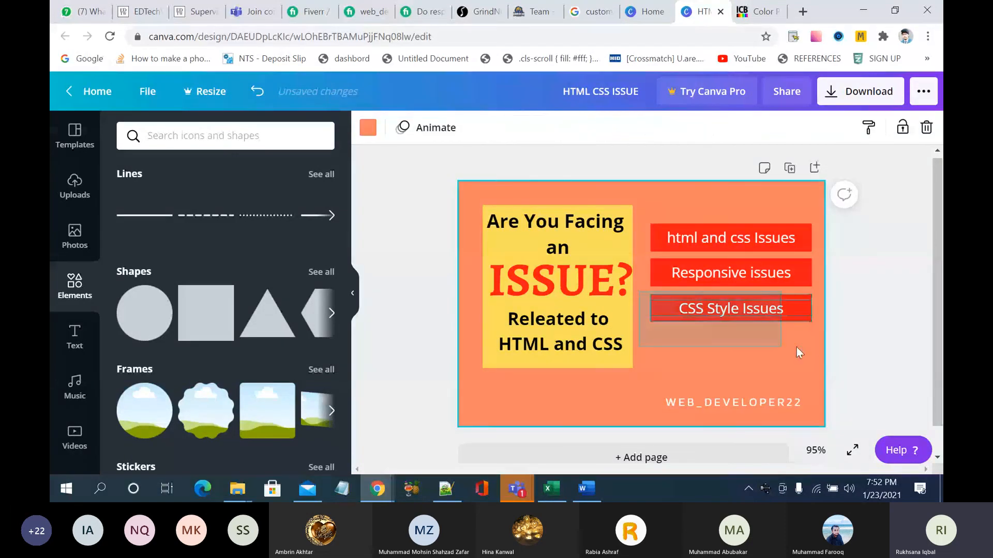
{"action": "left_click", "coordinate": [783, 319]}
{"action": "left_click", "coordinate": [753, 309]}
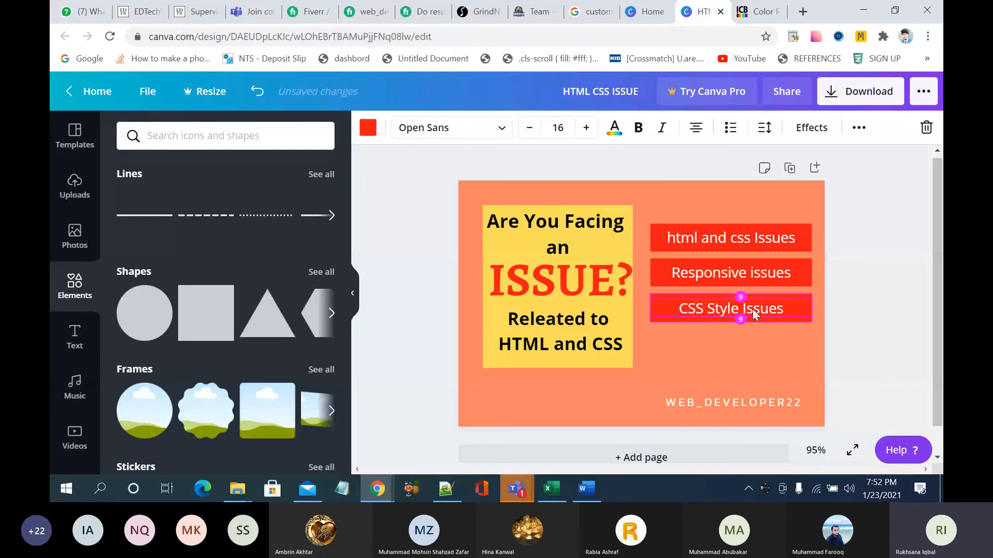
{"action": "left_click_drag", "start_coordinate": [752, 309], "coordinate": [753, 346]}
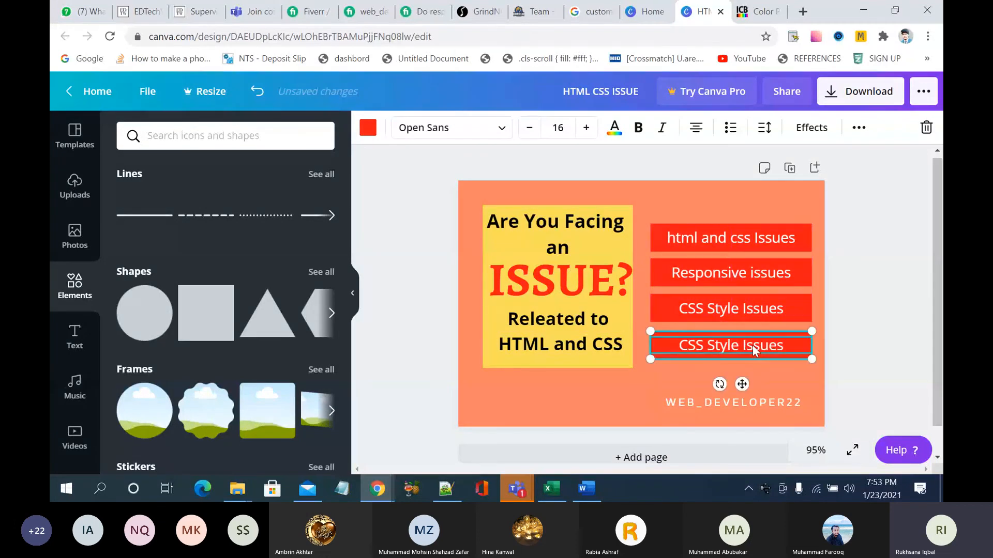
{"action": "key", "text": "Up"}
{"action": "key", "text": "Up"}
{"action": "key", "text": "Up"}
{"action": "key", "text": "Up"}
{"action": "key", "text": "Up"}
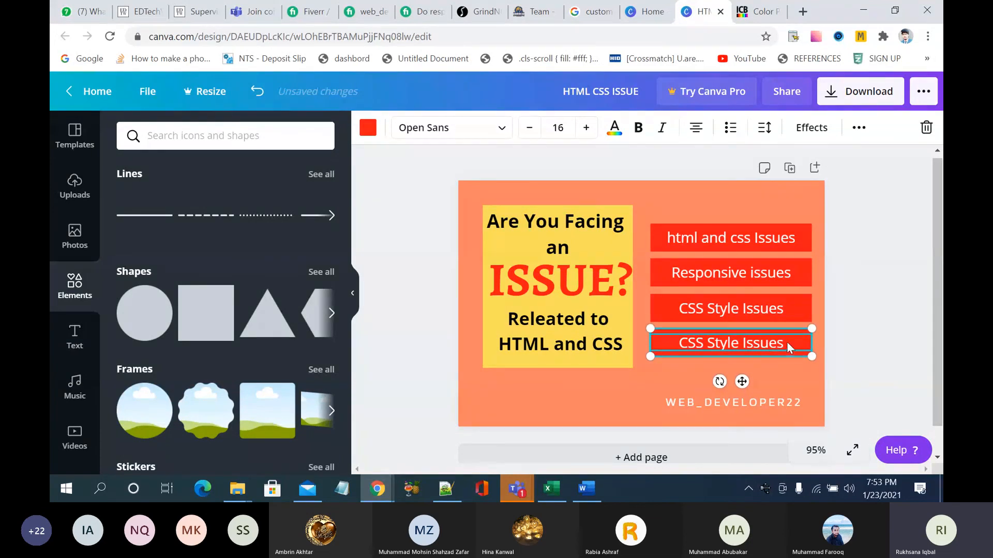
{"action": "left_click", "coordinate": [707, 380]}
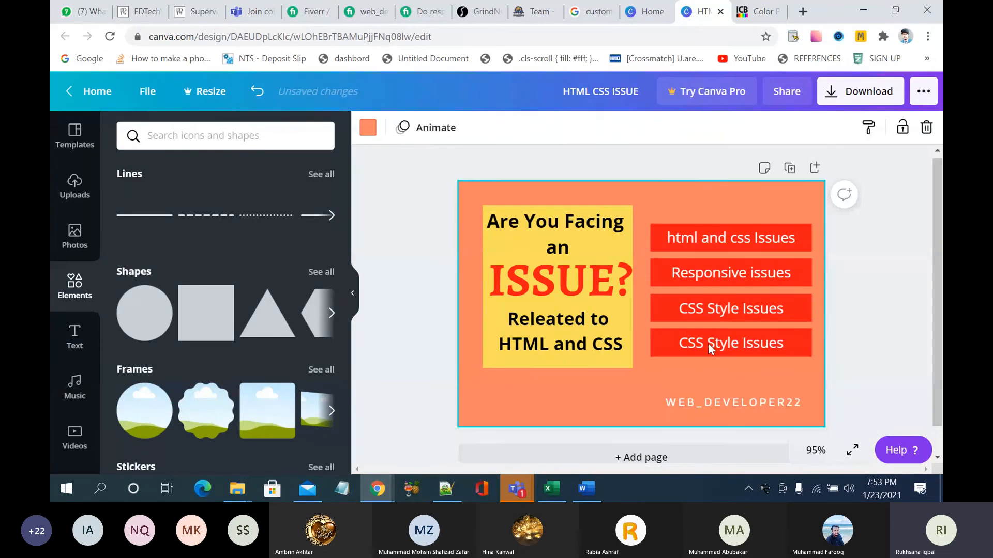
Step: Replace the fourth red bar's text with "Browser Competibility"
{"action": "double_click", "coordinate": [710, 350]}
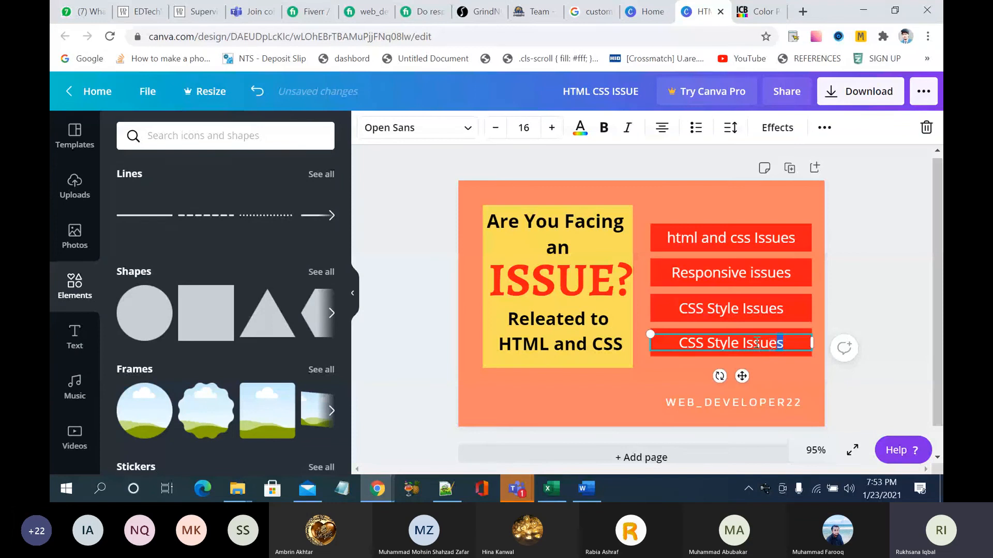
{"action": "key", "text": "BackSpace"}
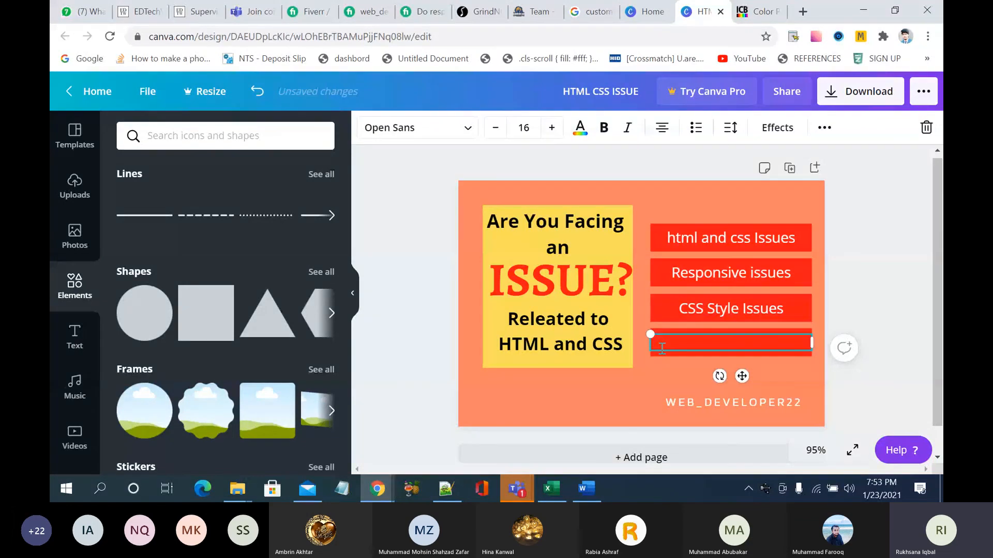
{"action": "type", "text": "Browser com"}
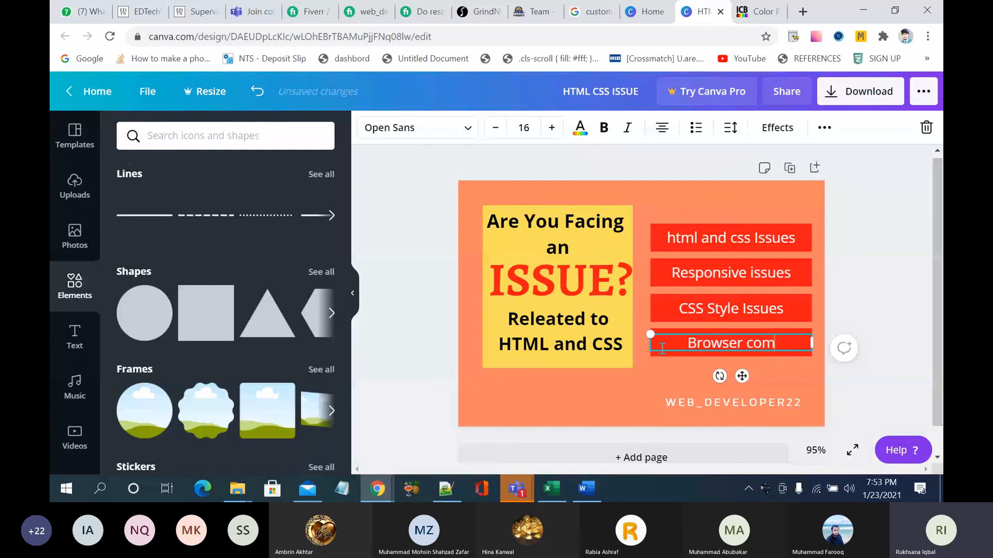
{"action": "type", "text": "petin"}
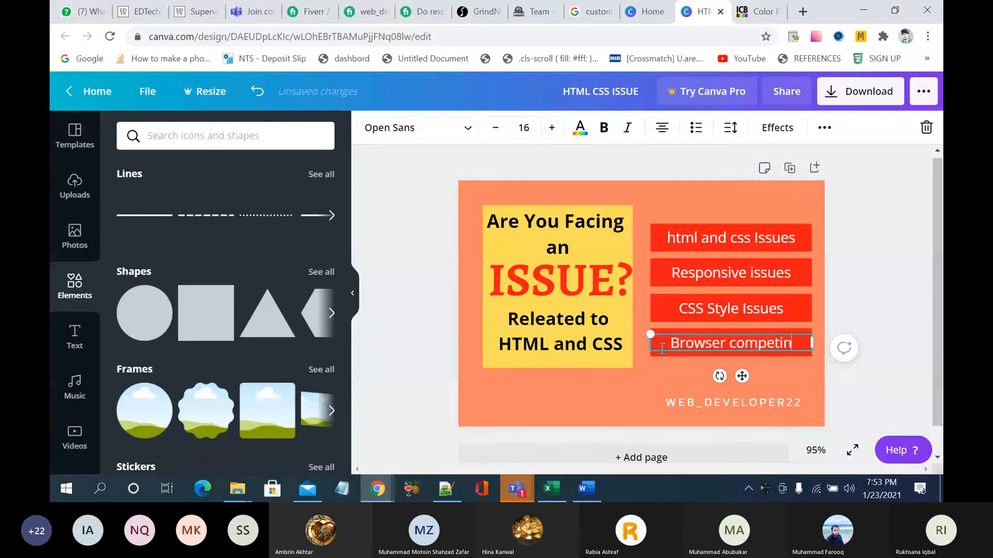
{"action": "key", "text": "BackSpace"}
{"action": "type", "text": "bi"}
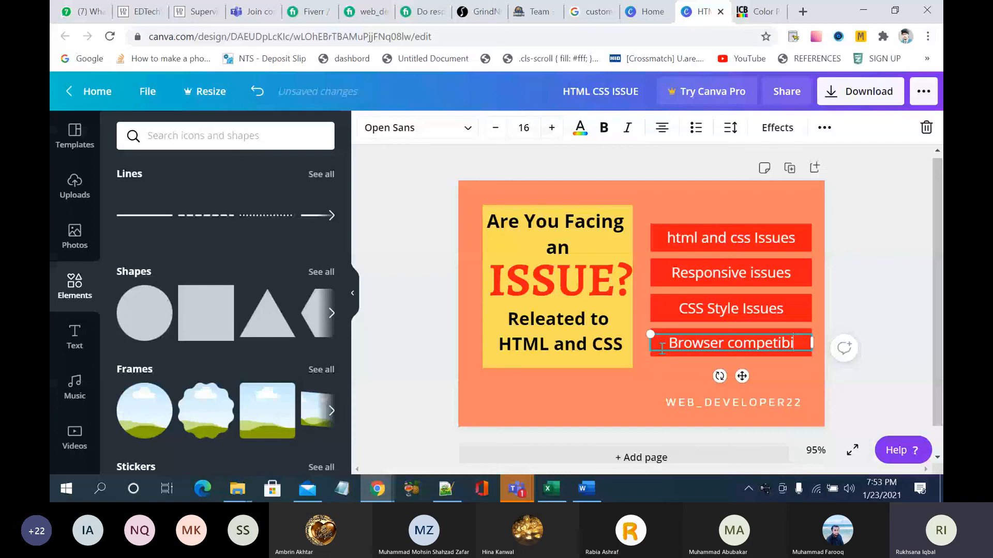
{"action": "type", "text": "lity"}
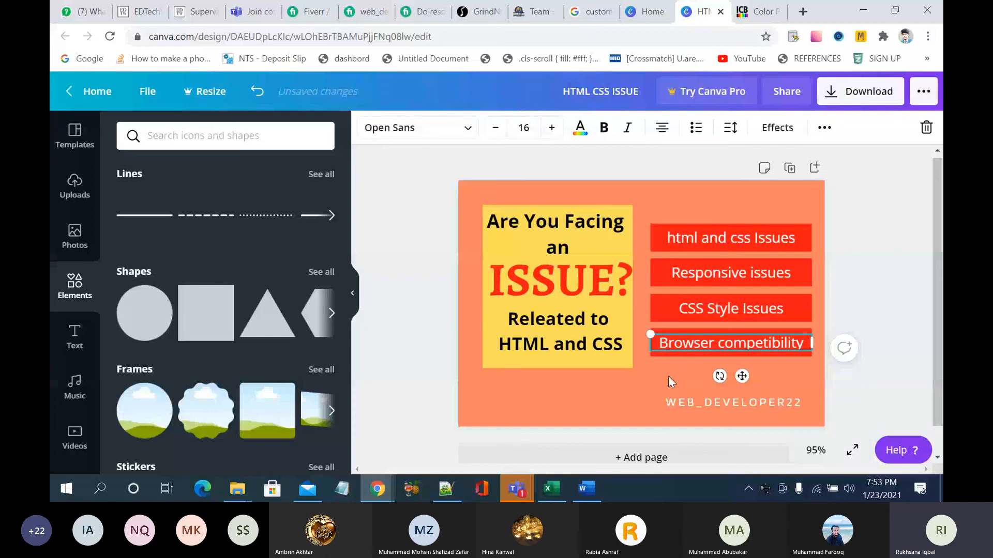
{"action": "left_click", "coordinate": [668, 377]}
{"action": "left_click", "coordinate": [722, 345]}
{"action": "left_click", "coordinate": [725, 344]}
{"action": "key", "text": "BackSpace"}
{"action": "type", "text": "C"}
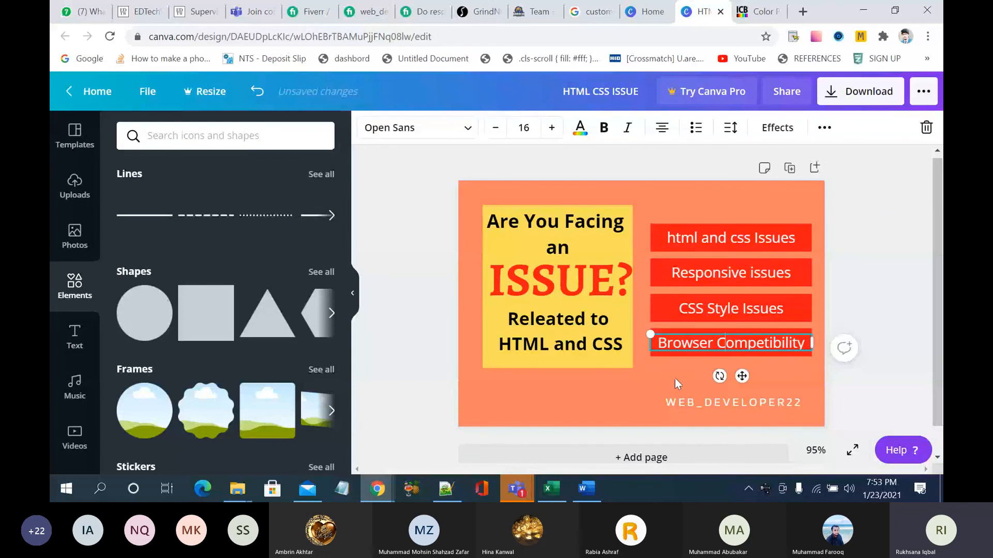
Step: Nudge the four red bars up slightly and move the seller name below the yellow box
{"action": "left_click", "coordinate": [653, 376]}
{"action": "left_click_drag", "start_coordinate": [644, 212], "coordinate": [802, 352]}
{"action": "left_click_drag", "start_coordinate": [752, 296], "coordinate": [746, 288]}
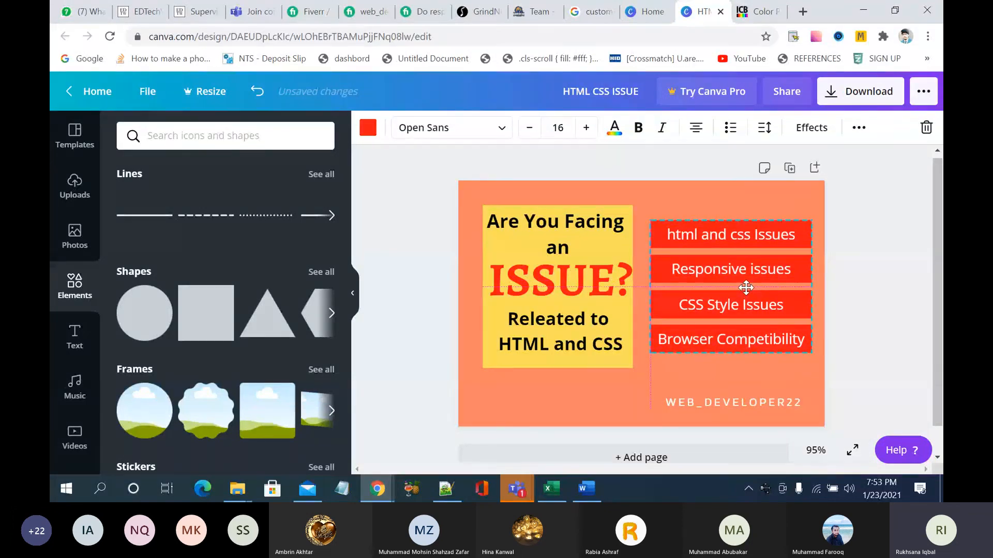
{"action": "left_click", "coordinate": [624, 405]}
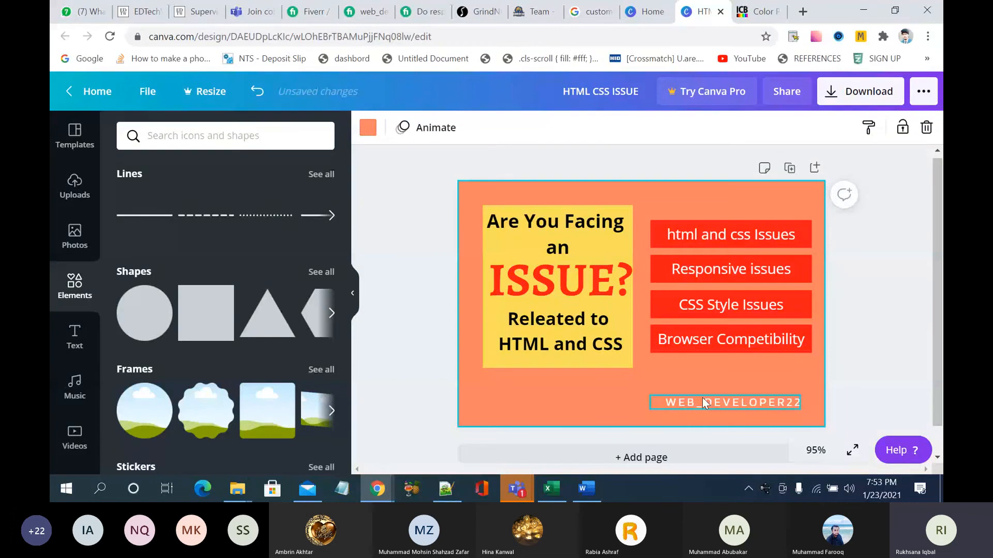
{"action": "left_click_drag", "start_coordinate": [703, 399], "coordinate": [542, 404]}
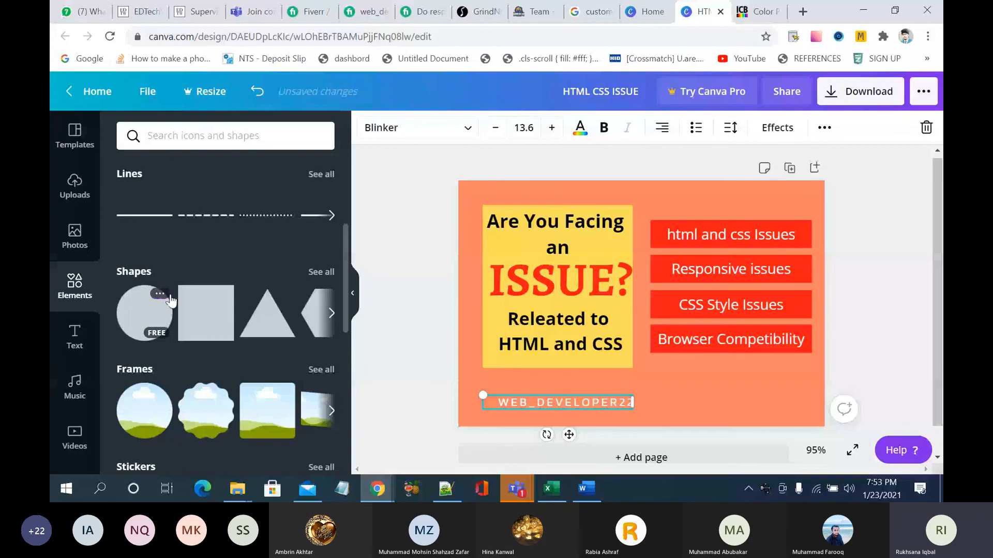
Step: Search the design elements for "setting"
{"action": "left_click", "coordinate": [233, 137]}
{"action": "type", "text": "s"}
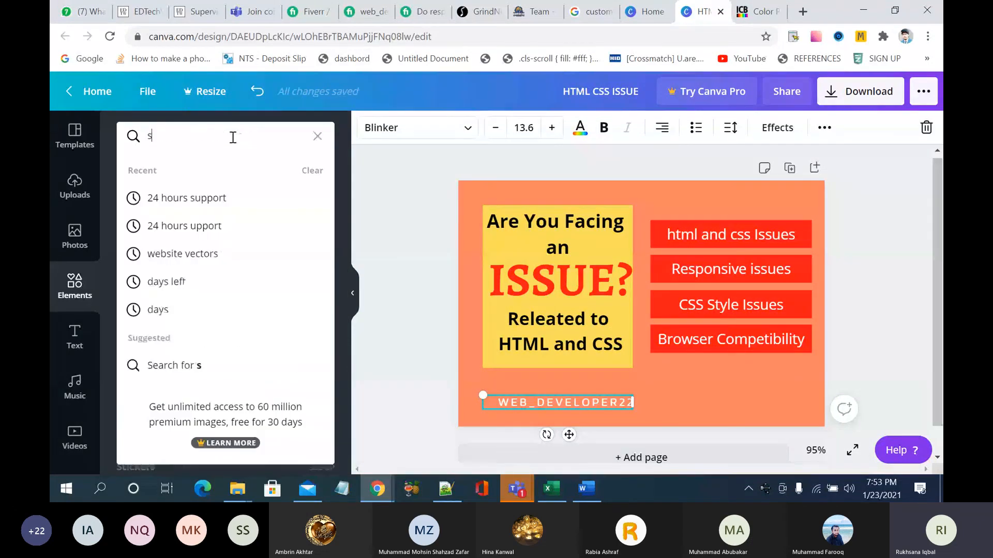
{"action": "type", "text": "etting"}
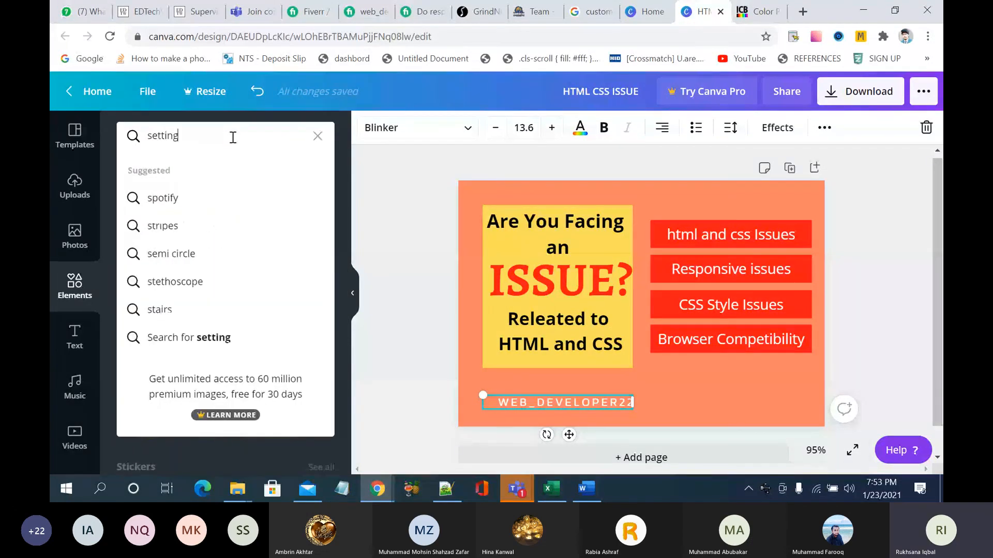
{"action": "key", "text": "Return"}
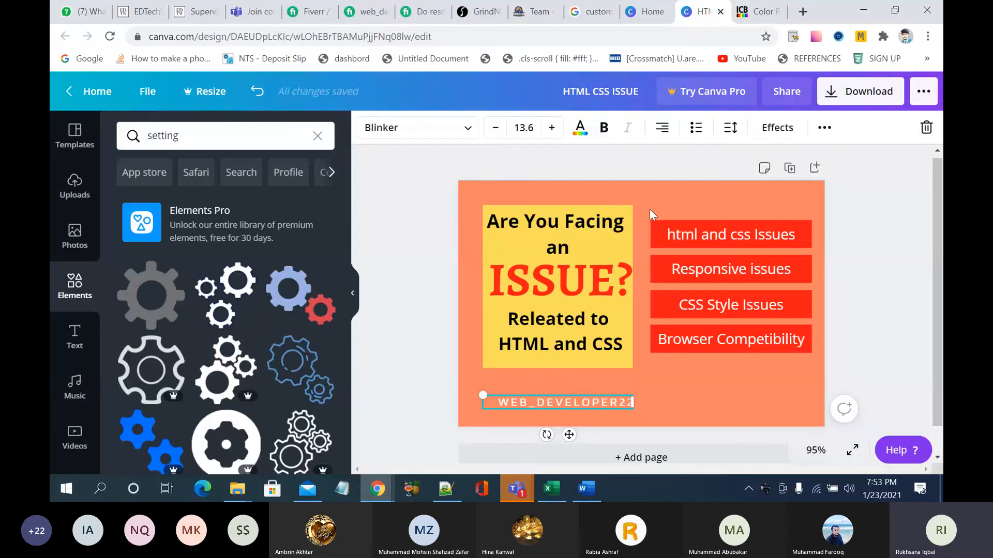
Step: Move the four red bars down beside the seller name and place a small free white three-gear graphic above them
{"action": "left_click_drag", "start_coordinate": [649, 209], "coordinate": [815, 350]}
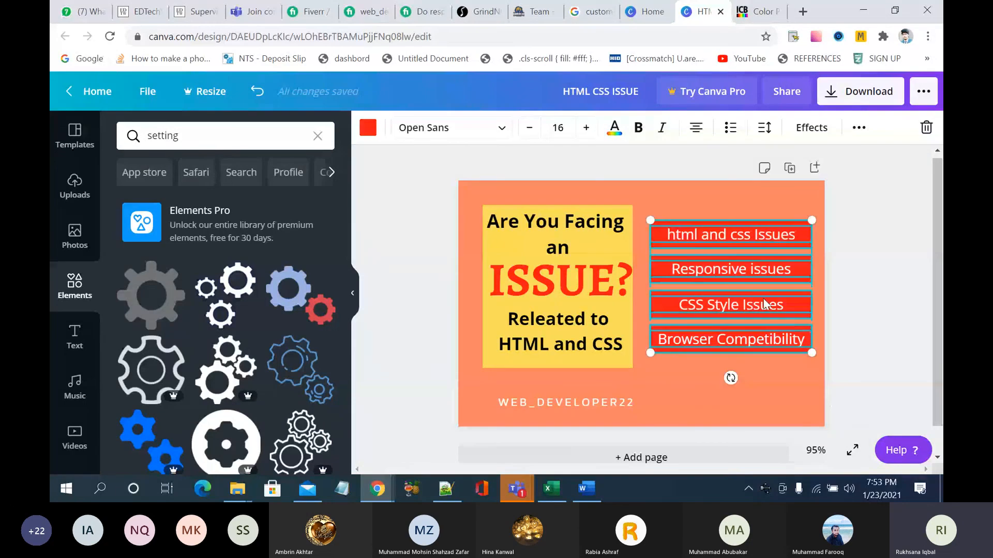
{"action": "left_click_drag", "start_coordinate": [742, 295], "coordinate": [737, 345]}
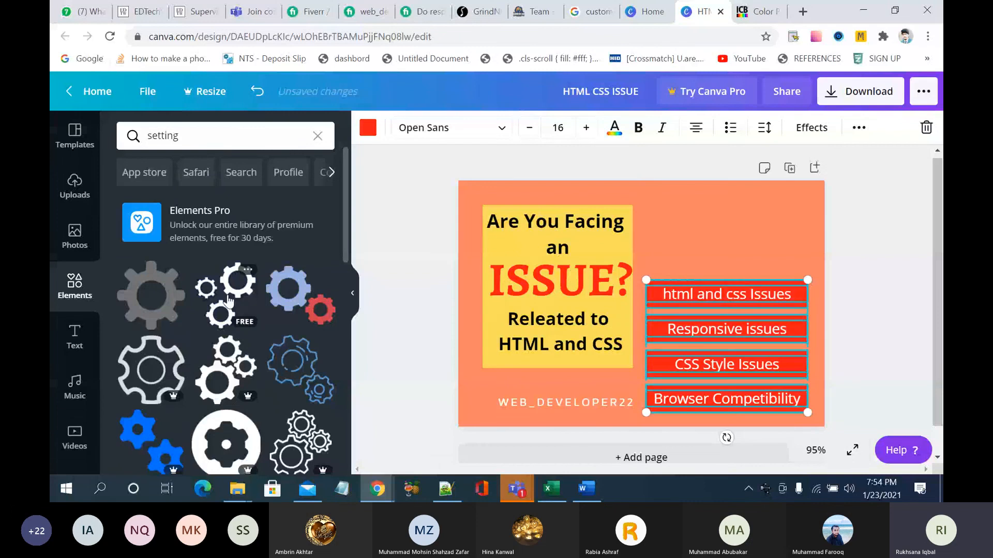
{"action": "left_click", "coordinate": [244, 320]}
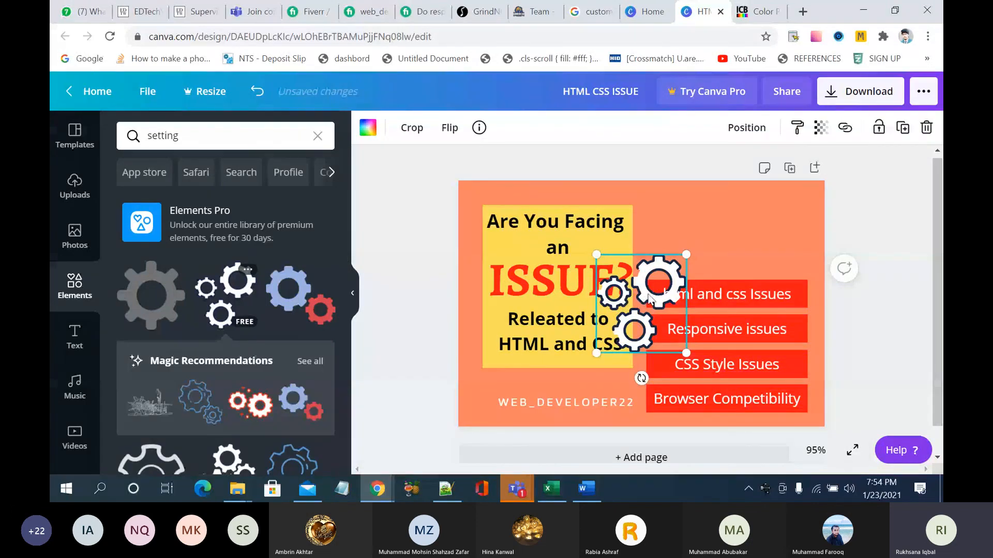
{"action": "left_click_drag", "start_coordinate": [651, 299], "coordinate": [728, 232]}
{"action": "left_click_drag", "start_coordinate": [764, 186], "coordinate": [774, 222]}
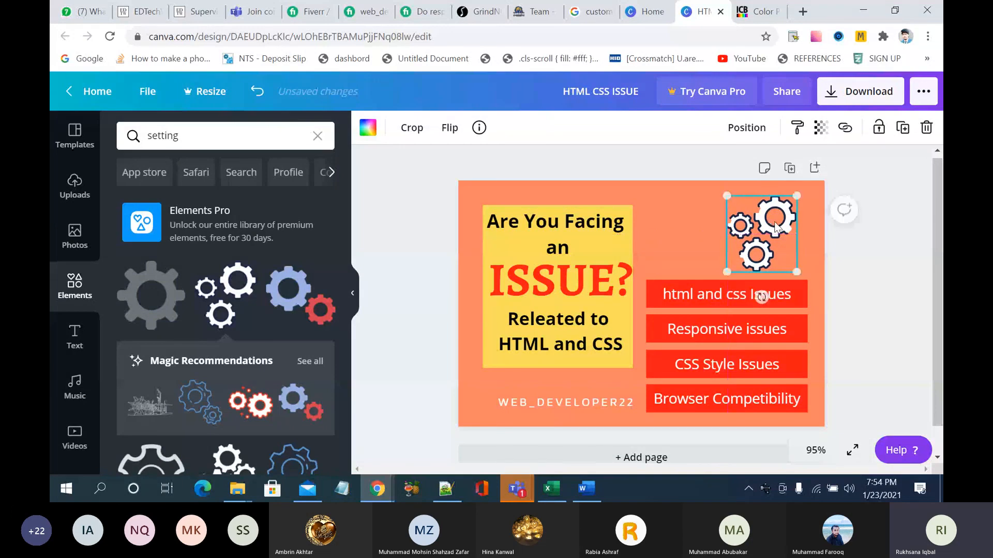
Step: Add the uploaded HTML and CSS logo image without JS to the design
{"action": "left_click", "coordinate": [76, 191]}
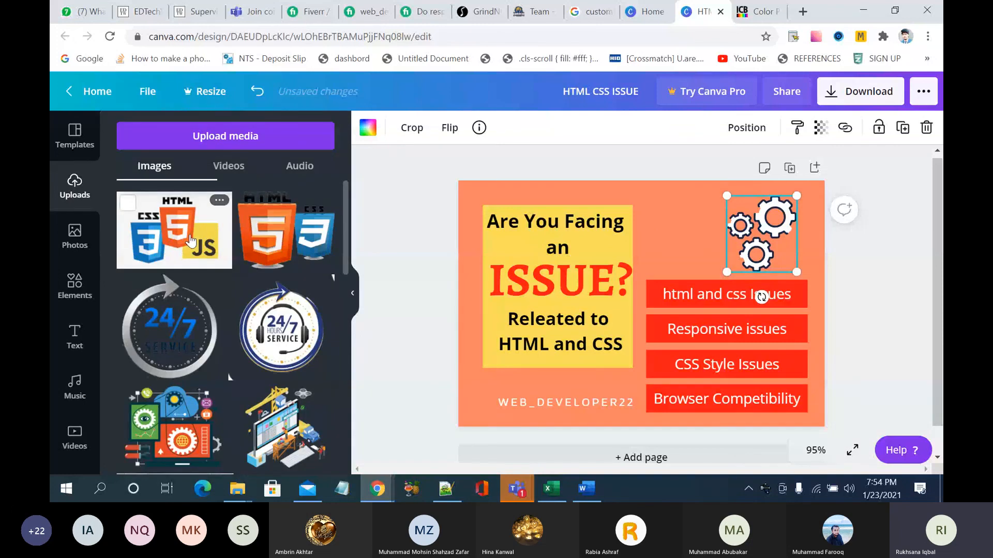
{"action": "left_click", "coordinate": [282, 233]}
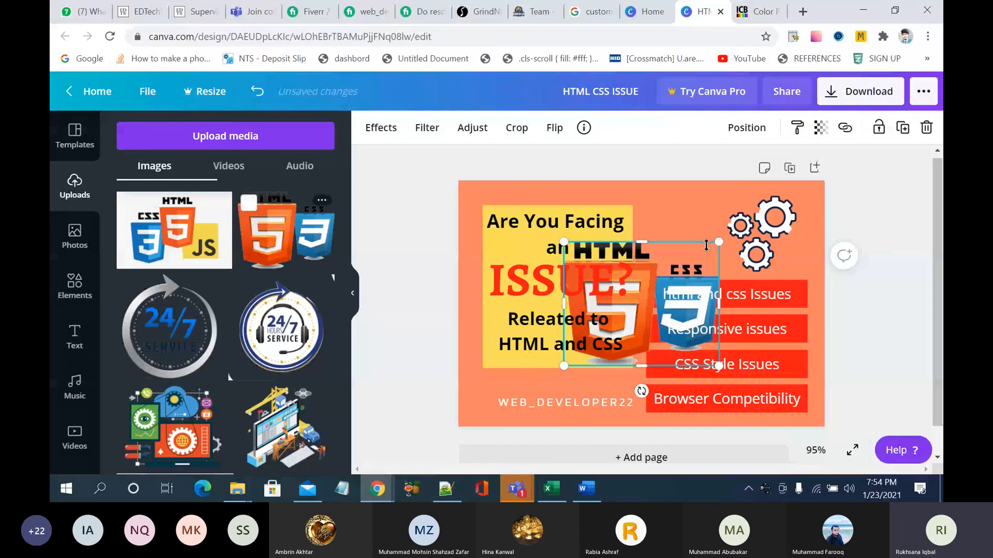
Step: Try to shrink the HTML and CSS logo and move it off the headline, undoing both changes
{"action": "left_click_drag", "start_coordinate": [707, 245], "coordinate": [653, 289]}
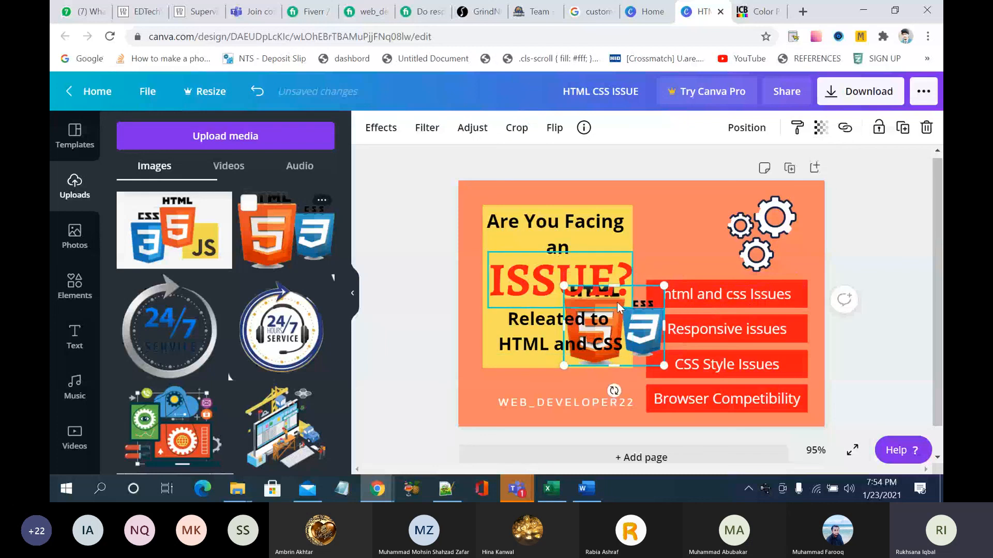
{"action": "left_click_drag", "start_coordinate": [622, 304], "coordinate": [678, 267]}
{"action": "key", "text": "ctrl+z"}
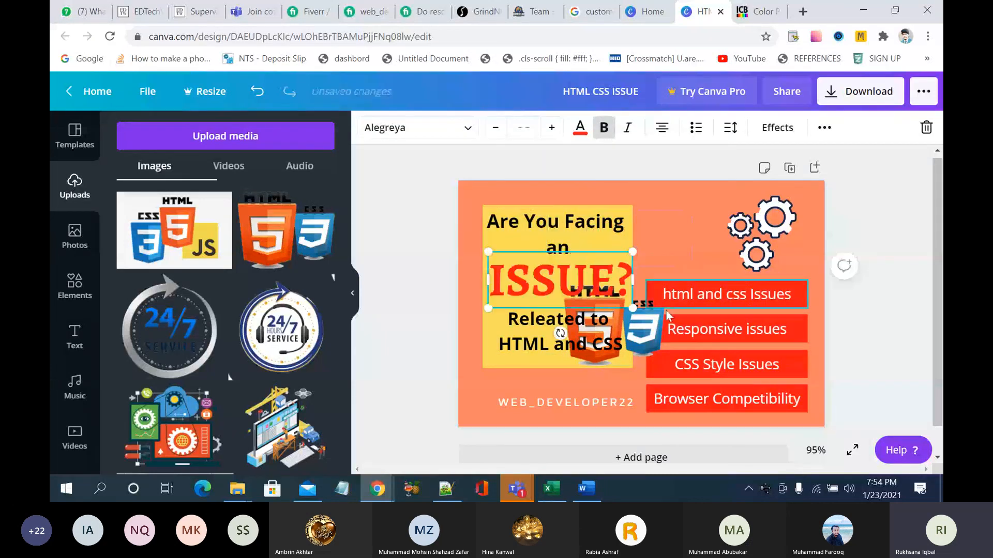
{"action": "left_click", "coordinate": [645, 332]}
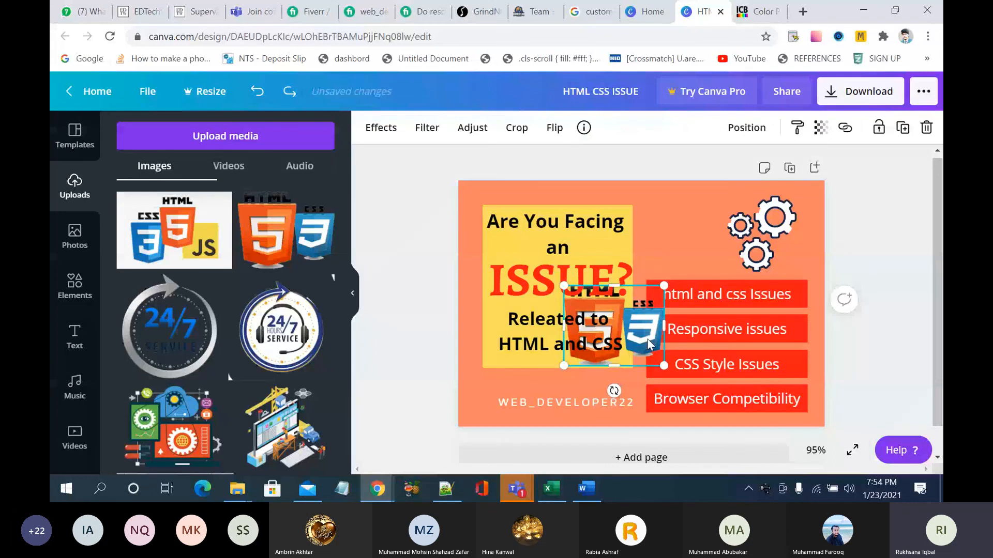
{"action": "left_click", "coordinate": [665, 329]}
{"action": "key", "text": "ctrl+z"}
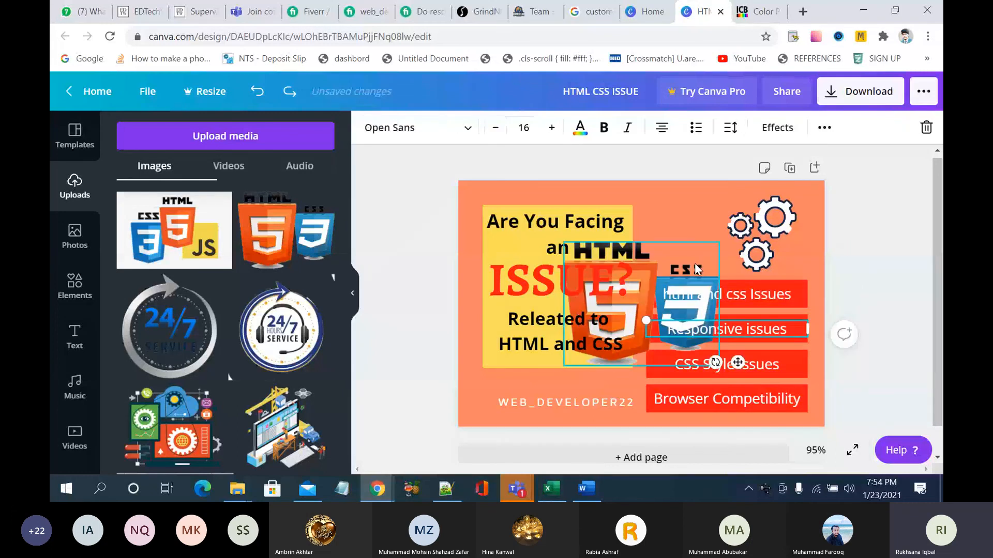
Step: Move the HTML and CSS logo above the red bars and shrink it to fit beside the yellow box
{"action": "left_click", "coordinate": [643, 296]}
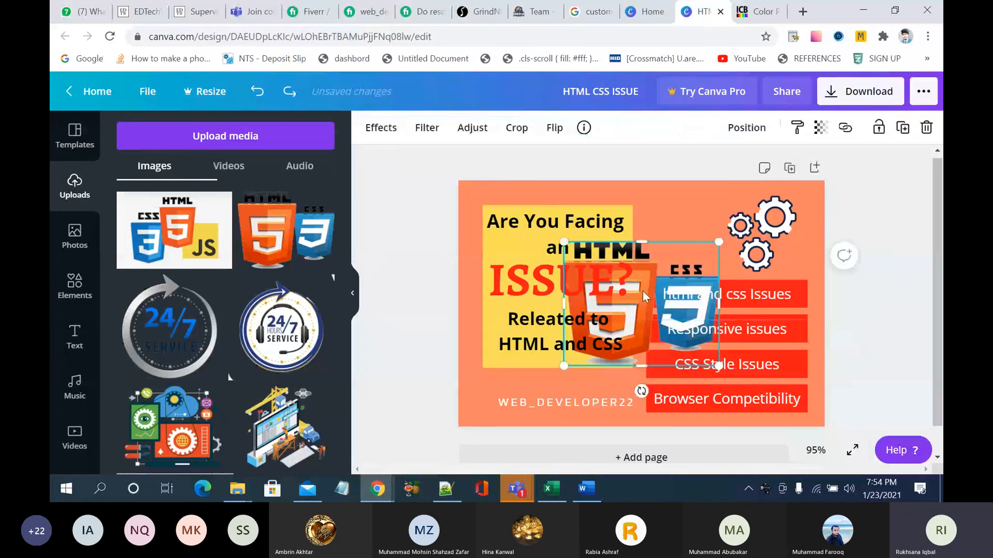
{"action": "left_click_drag", "start_coordinate": [643, 295], "coordinate": [691, 242]}
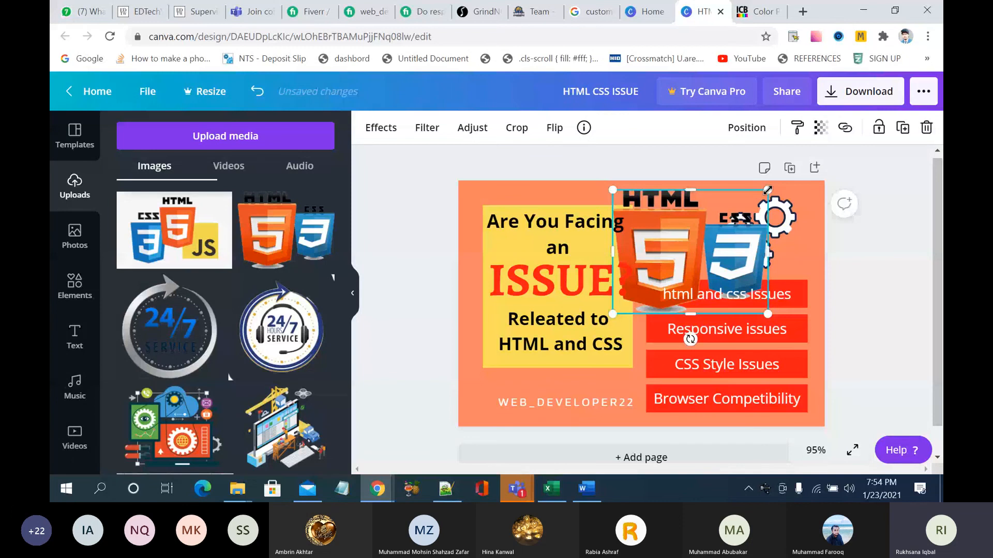
{"action": "left_click_drag", "start_coordinate": [765, 189], "coordinate": [717, 217]}
{"action": "left_click_drag", "start_coordinate": [681, 247], "coordinate": [683, 239]}
Step: Shift and shrink the gears graphic above the bars, and nudge the HTML and CSS logo closer to it
{"action": "left_click", "coordinate": [756, 243]}
{"action": "left_click_drag", "start_coordinate": [756, 243], "coordinate": [766, 243]}
{"action": "left_click_drag", "start_coordinate": [807, 196], "coordinate": [785, 232]}
{"action": "left_click_drag", "start_coordinate": [694, 242], "coordinate": [700, 241]}
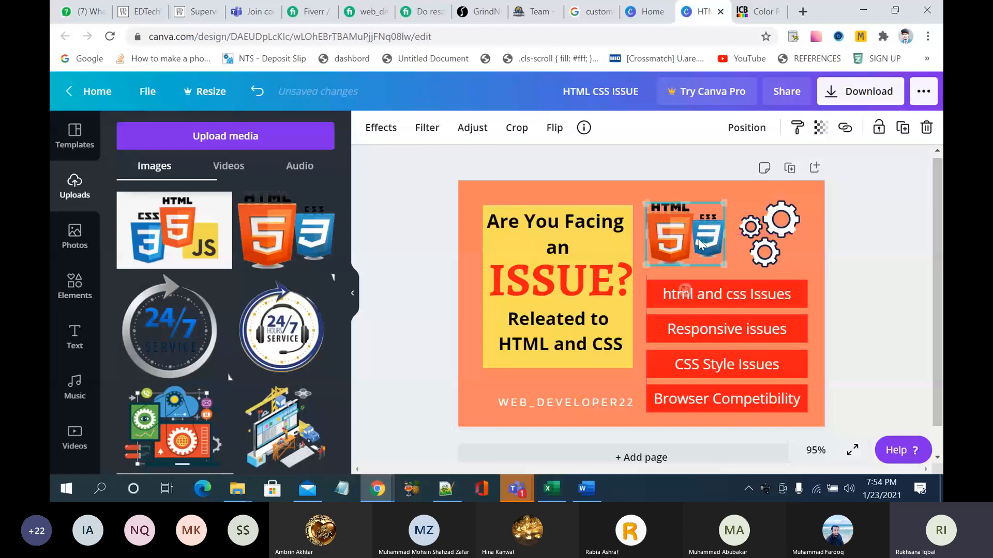
{"action": "left_click", "coordinate": [858, 279]}
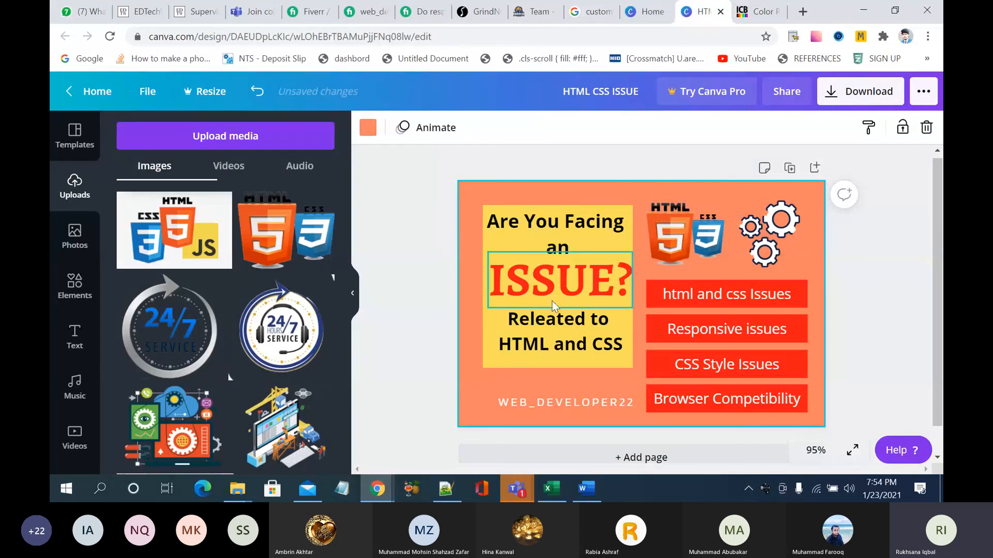
{"action": "left_click", "coordinate": [411, 283]}
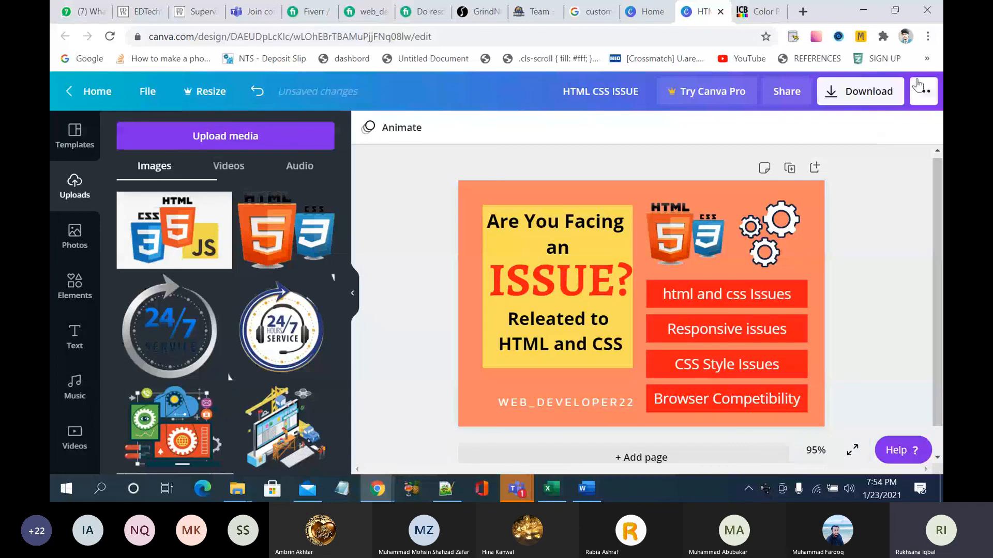
Step: Set the design's download file type to JPG
{"action": "left_click", "coordinate": [894, 91]}
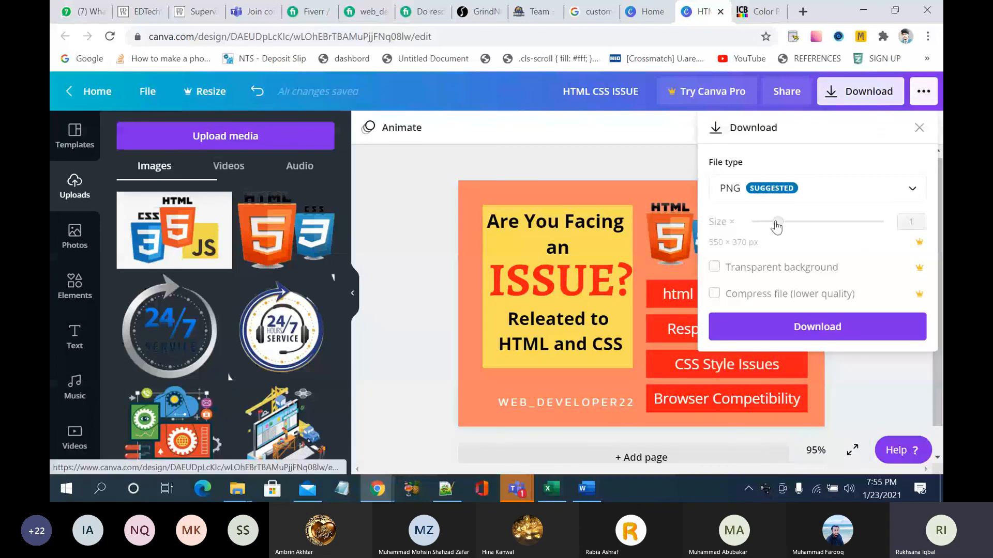
{"action": "left_click", "coordinate": [833, 199]}
{"action": "left_click", "coordinate": [819, 247]}
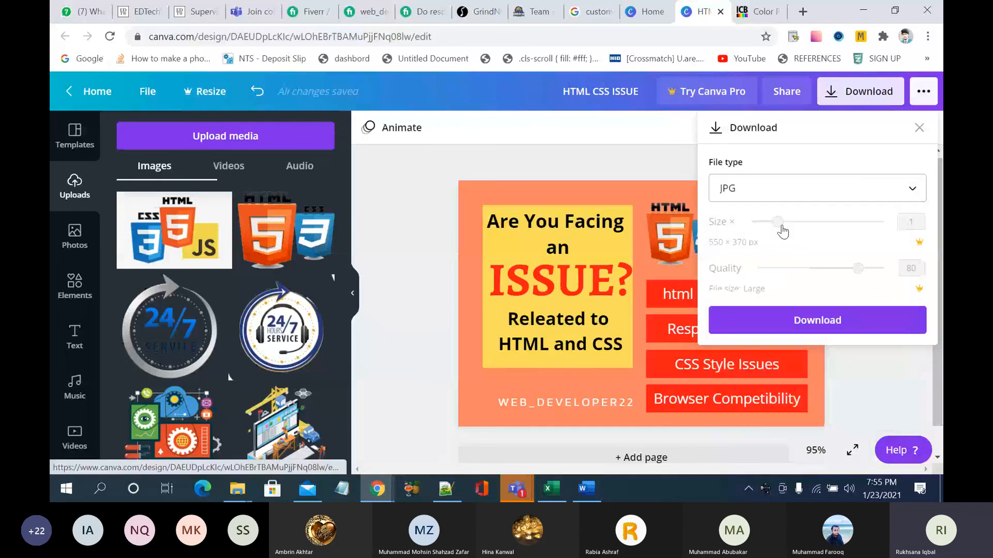
Step: Try to raise the JPG export size and quality, closing the upgrade offers
{"action": "left_click_drag", "start_coordinate": [782, 231], "coordinate": [852, 226]}
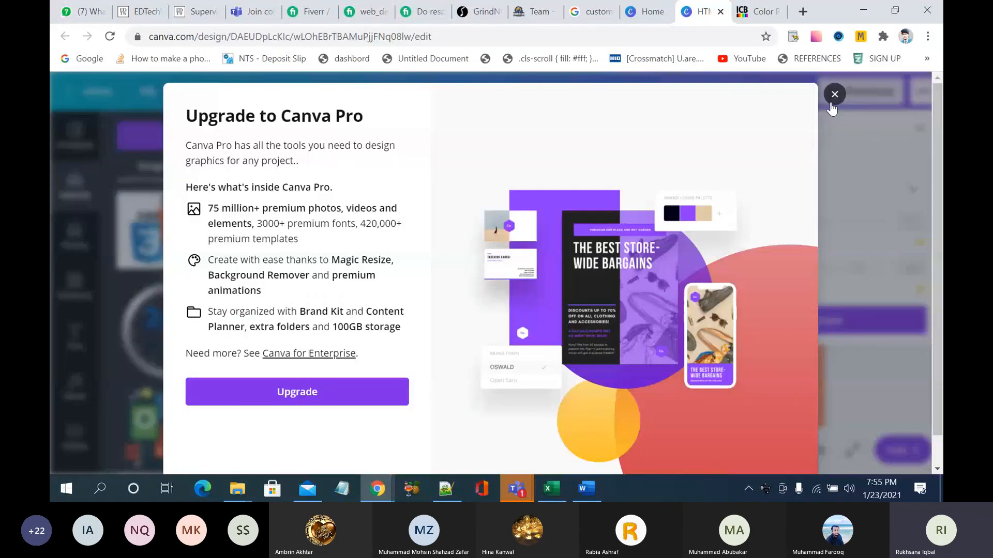
{"action": "left_click", "coordinate": [833, 99]}
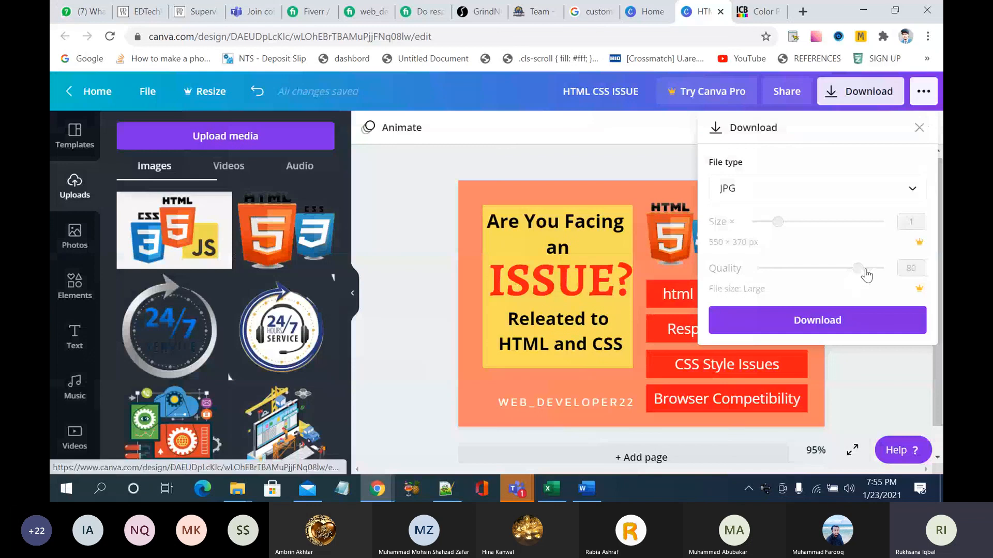
{"action": "left_click", "coordinate": [865, 271]}
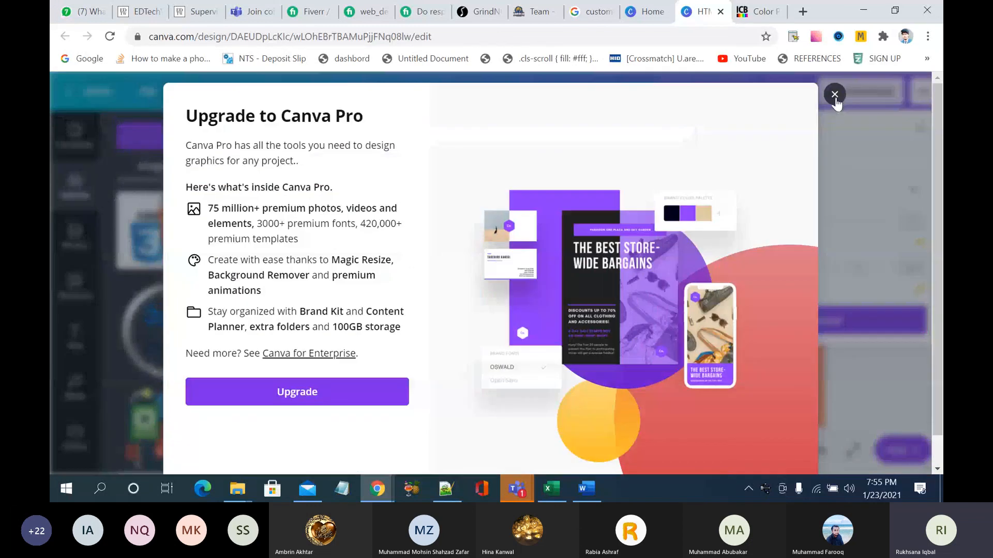
{"action": "left_click", "coordinate": [835, 101]}
Step: Download the finished design as a JPG and dismiss the post scheduling offer
{"action": "left_click", "coordinate": [854, 323]}
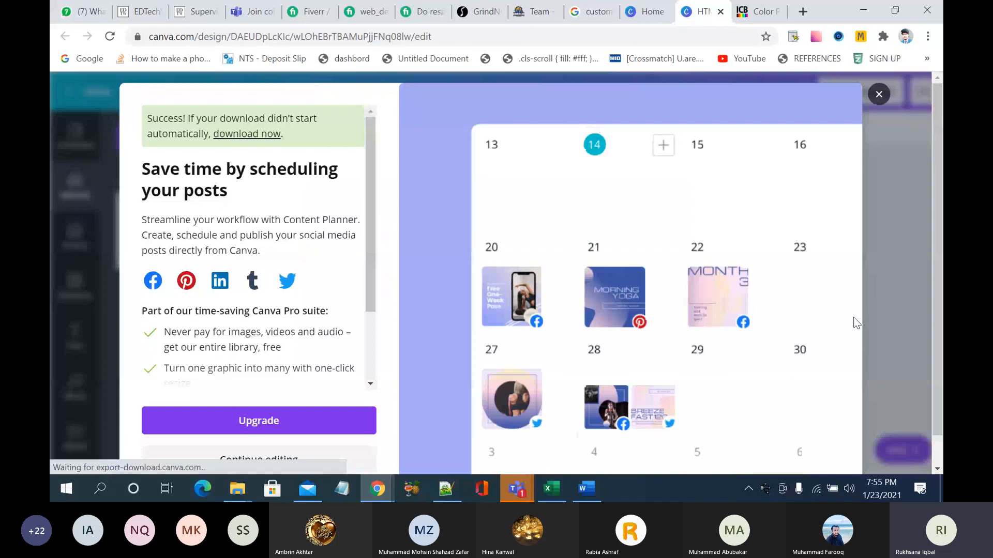
{"action": "left_click", "coordinate": [878, 94]}
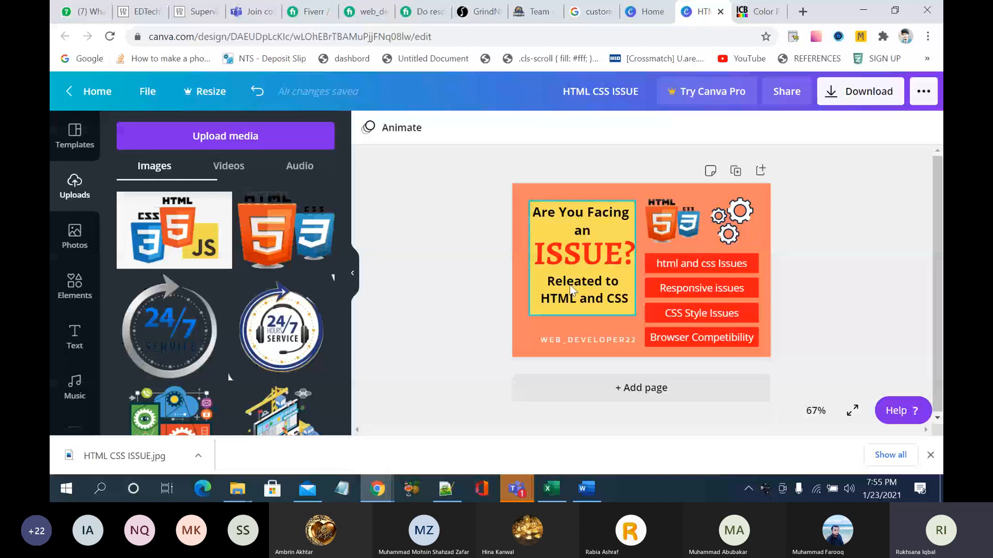
Step: Switch to the Fiverr gig's gallery page and upload the HTML CSS ISSUE image from Downloads as the first gig photo
{"action": "left_click", "coordinate": [423, 17]}
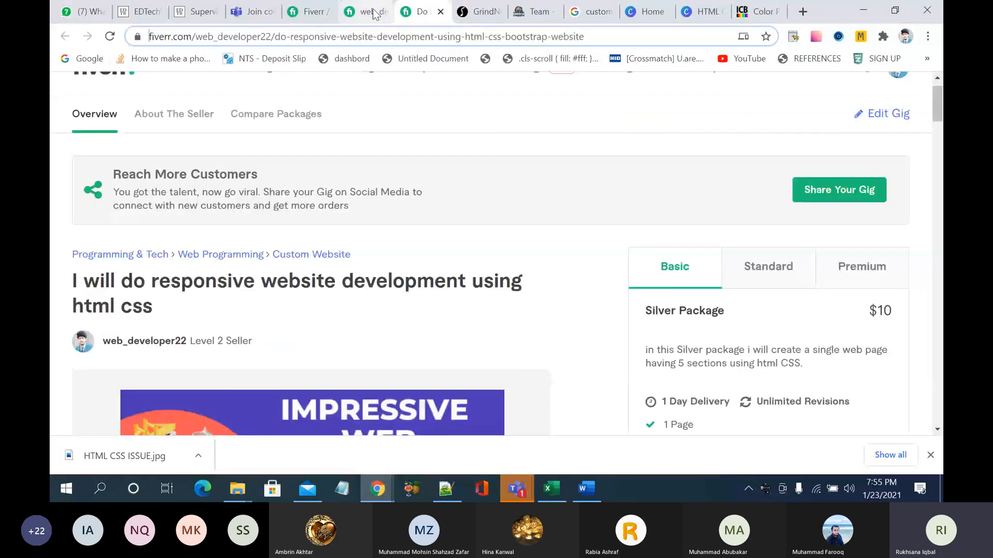
{"action": "left_click", "coordinate": [367, 16]}
{"action": "left_click", "coordinate": [317, 16]}
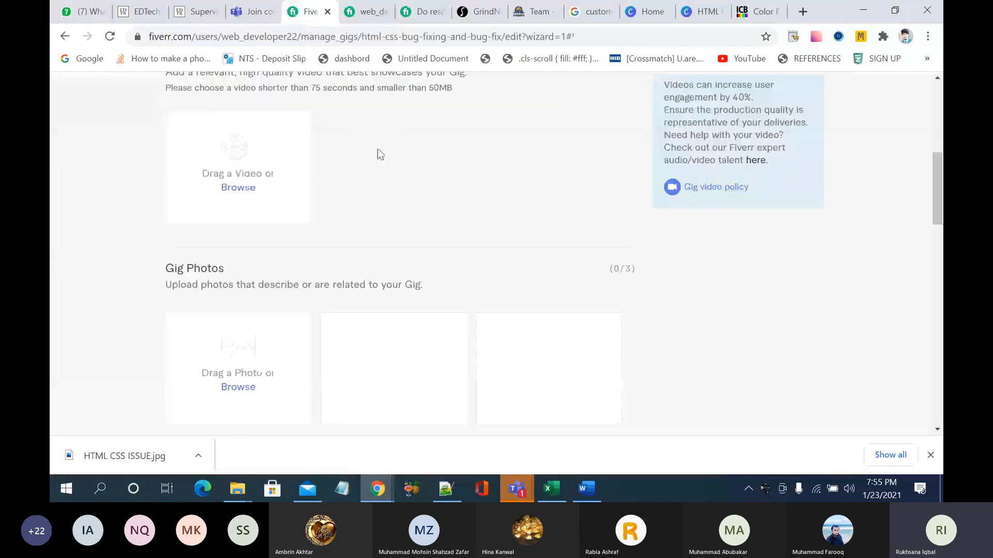
{"action": "scroll", "coordinate": [408, 210], "scroll_direction": "down", "scroll_amount": 2}
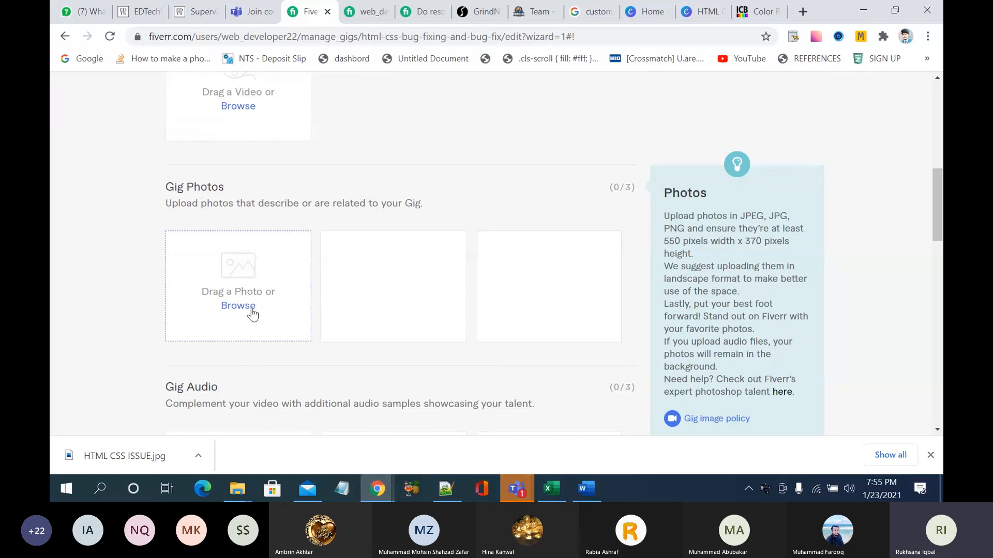
{"action": "left_click", "coordinate": [250, 307]}
{"action": "left_click", "coordinate": [212, 137]}
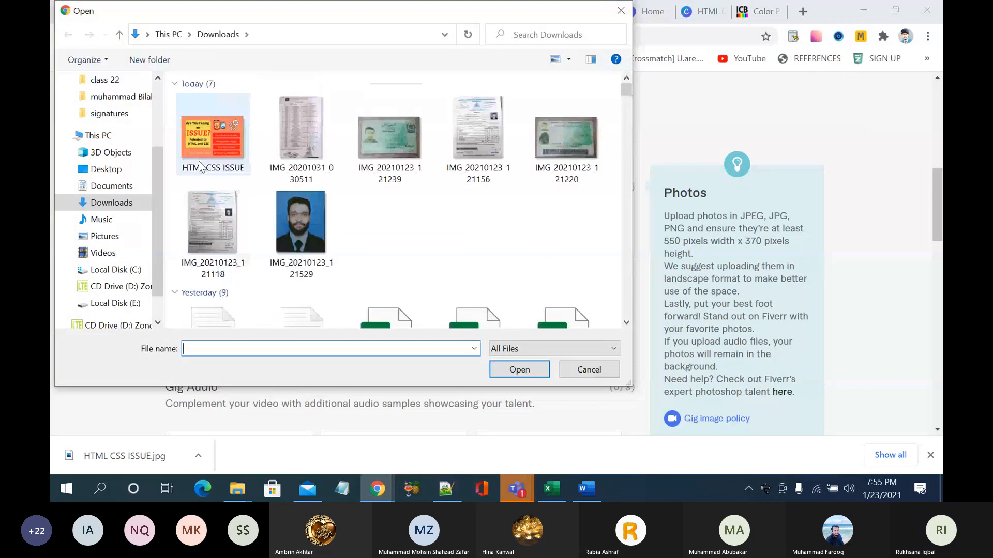
{"action": "left_click", "coordinate": [519, 370]}
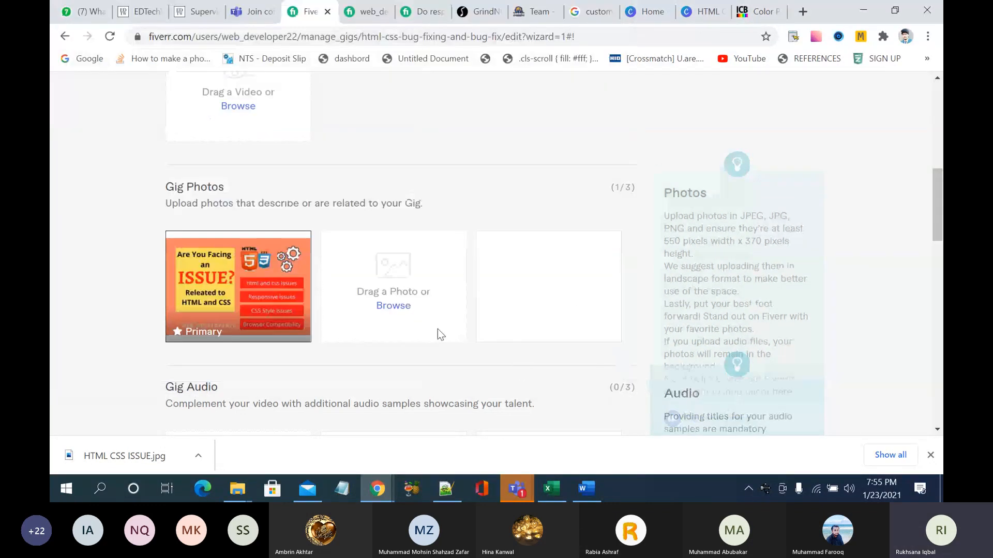
Step: Save the gig gallery, leaving audio and PDFs empty, and continue to the publishing stage
{"action": "scroll", "coordinate": [524, 395], "scroll_direction": "down", "scroll_amount": 8}
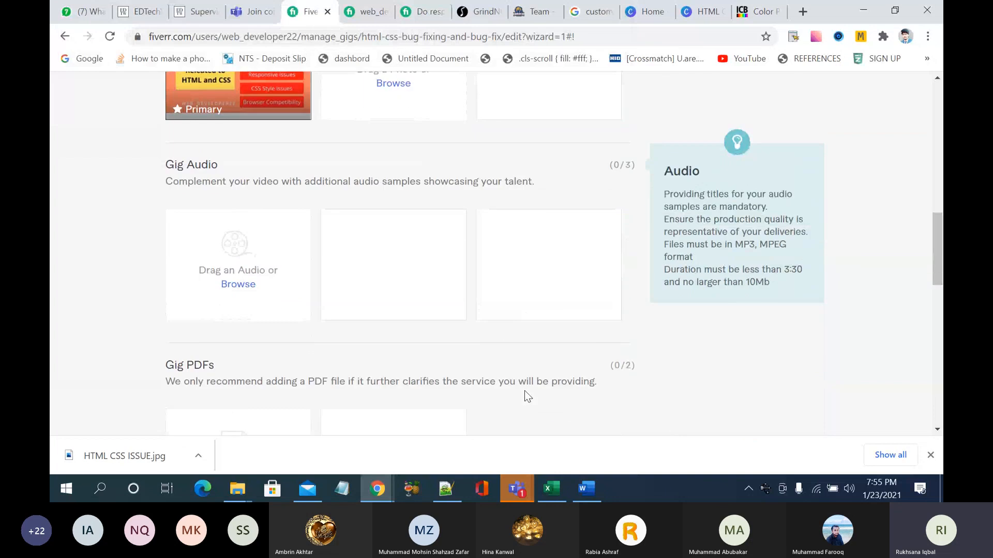
{"action": "scroll", "coordinate": [525, 393], "scroll_direction": "down", "scroll_amount": 5}
{"action": "scroll", "coordinate": [474, 377], "scroll_direction": "up", "scroll_amount": 5}
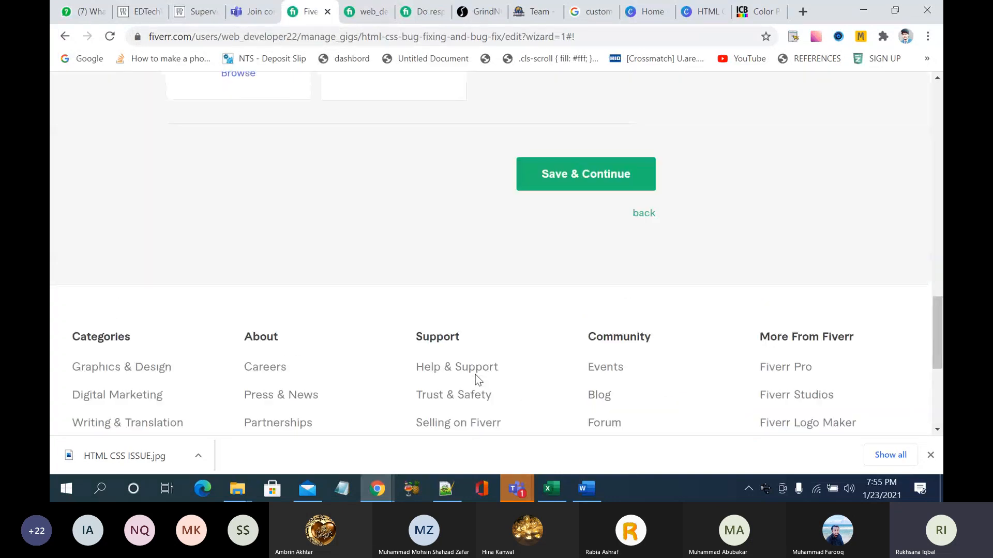
{"action": "left_click", "coordinate": [574, 357]}
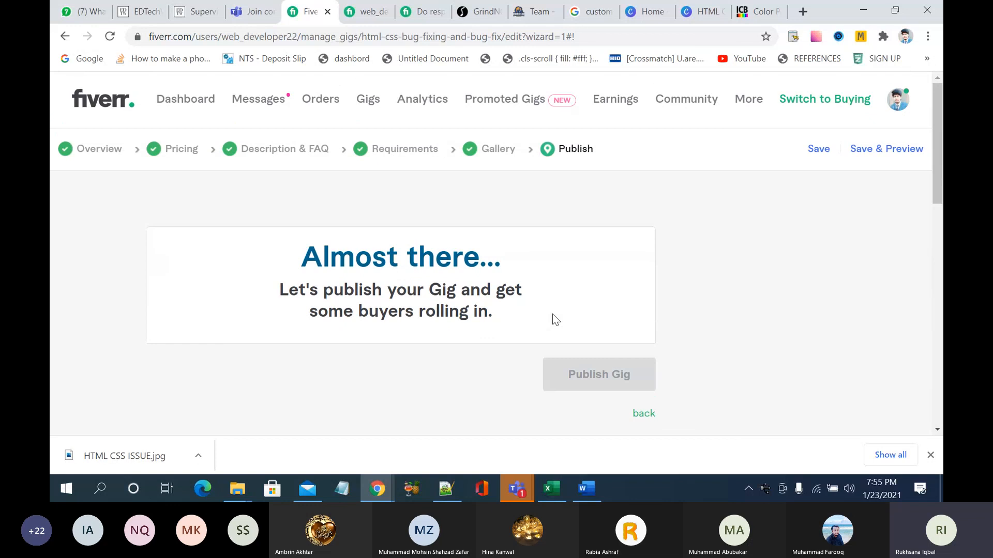
Step: Publish the gig and finish the wizard to return to the gigs list
{"action": "left_click", "coordinate": [583, 377]}
{"action": "scroll", "coordinate": [583, 377], "scroll_direction": "down", "scroll_amount": 1}
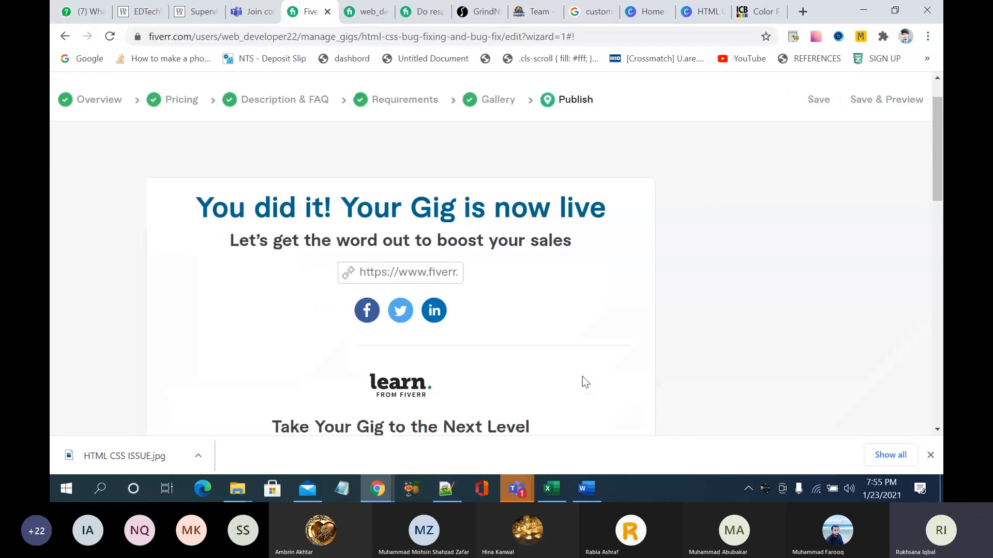
{"action": "scroll", "coordinate": [582, 378], "scroll_direction": "down", "scroll_amount": 1}
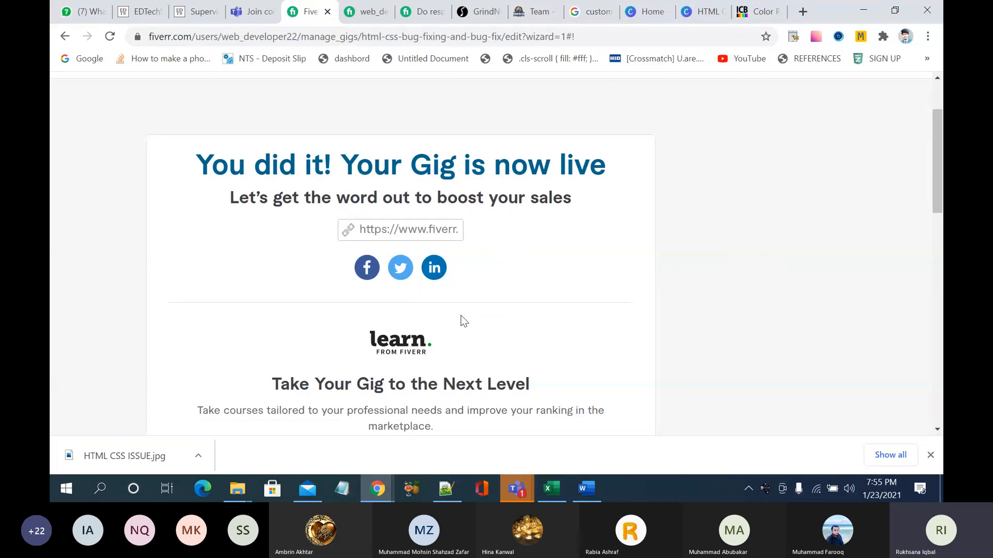
{"action": "scroll", "coordinate": [461, 315], "scroll_direction": "down", "scroll_amount": 3}
{"action": "scroll", "coordinate": [461, 320], "scroll_direction": "down", "scroll_amount": 3}
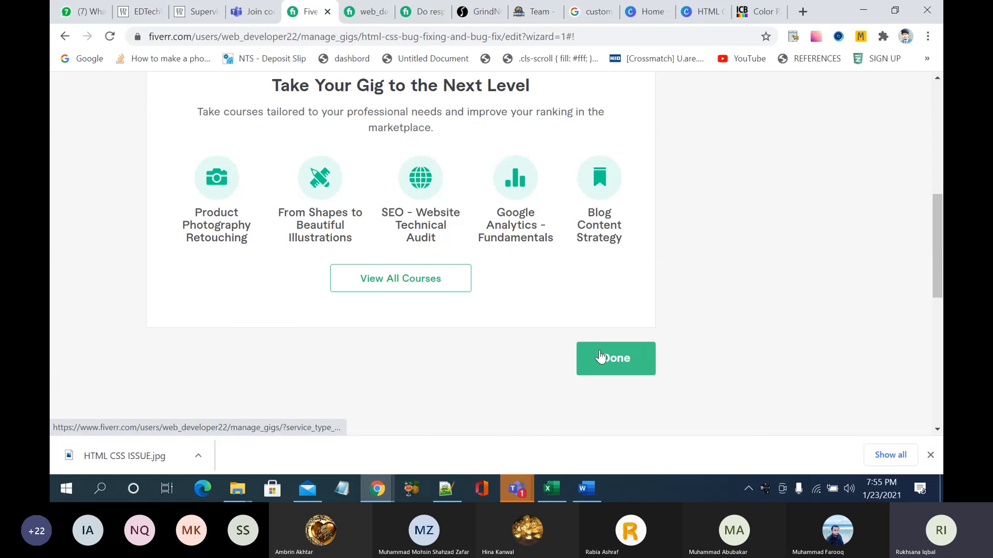
{"action": "left_click", "coordinate": [601, 358]}
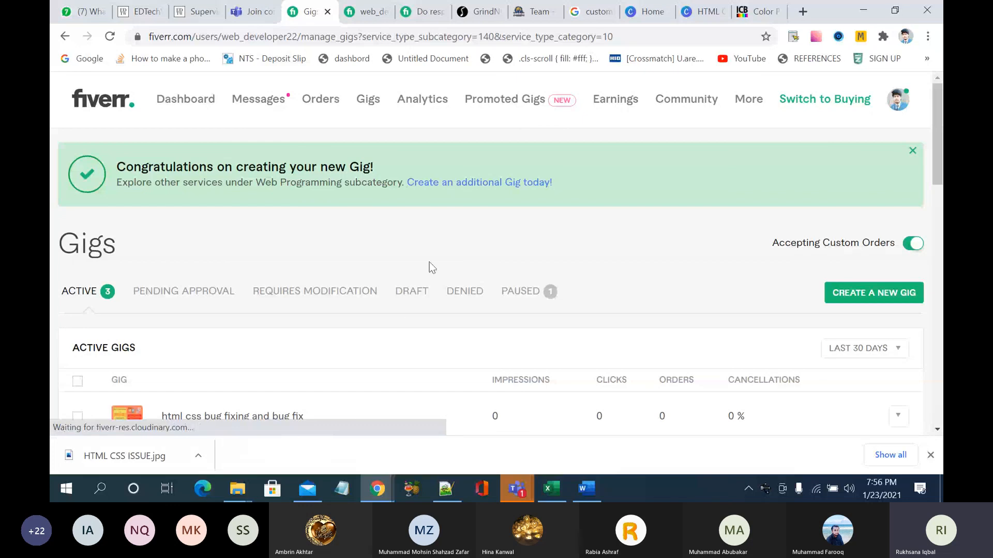
Step: Show the active gigs' statistics for the last 7 days
{"action": "scroll", "coordinate": [408, 318], "scroll_direction": "down", "scroll_amount": 3}
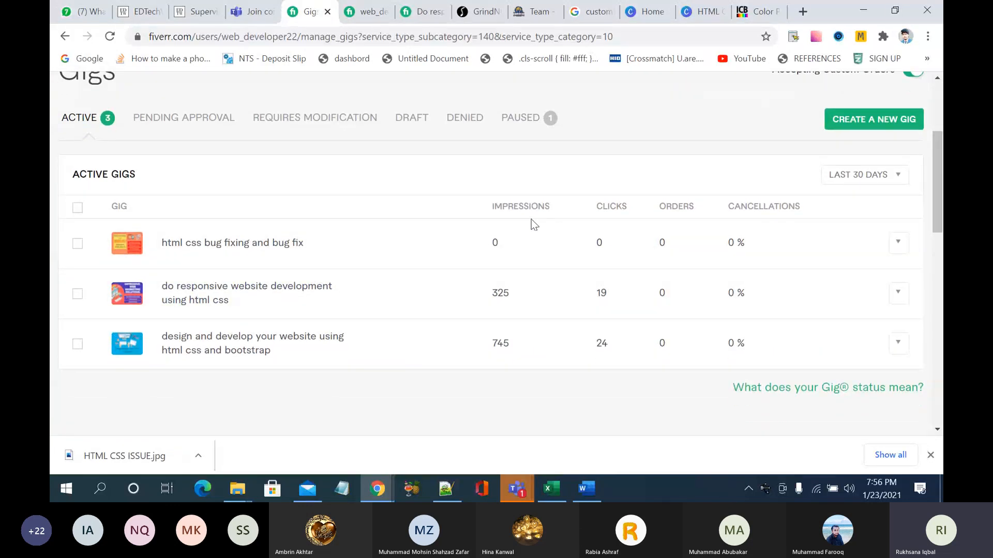
{"action": "left_click", "coordinate": [838, 177]}
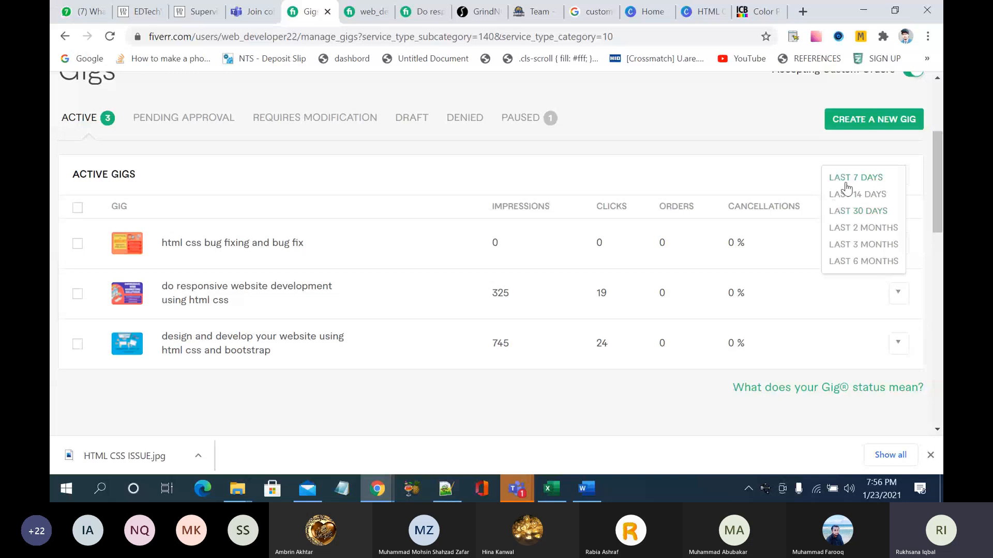
{"action": "left_click", "coordinate": [853, 178]}
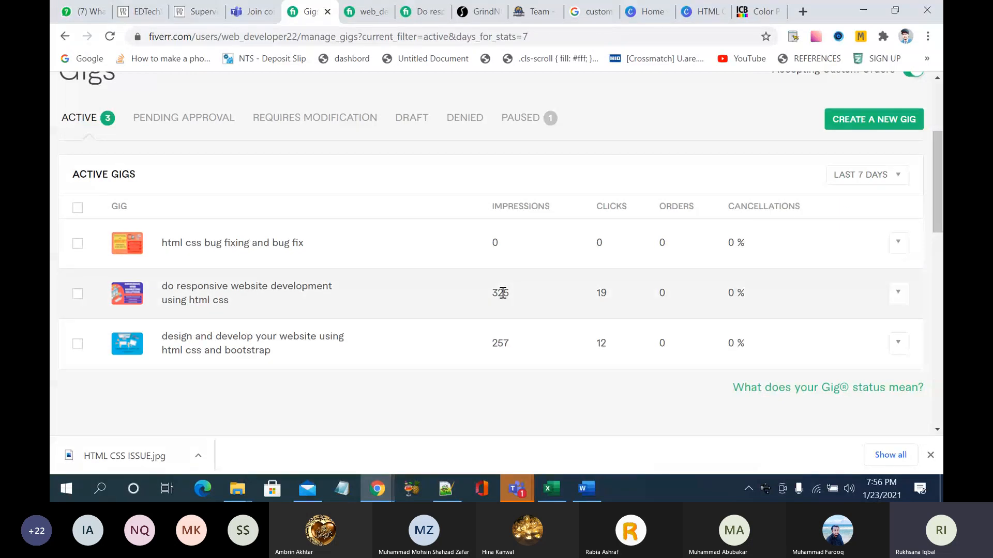
Step: Switch to the Erozgar Technical Batch 2 meeting in Microsoft Teams and stop its recording
{"action": "mouse_move", "coordinate": [515, 486]}
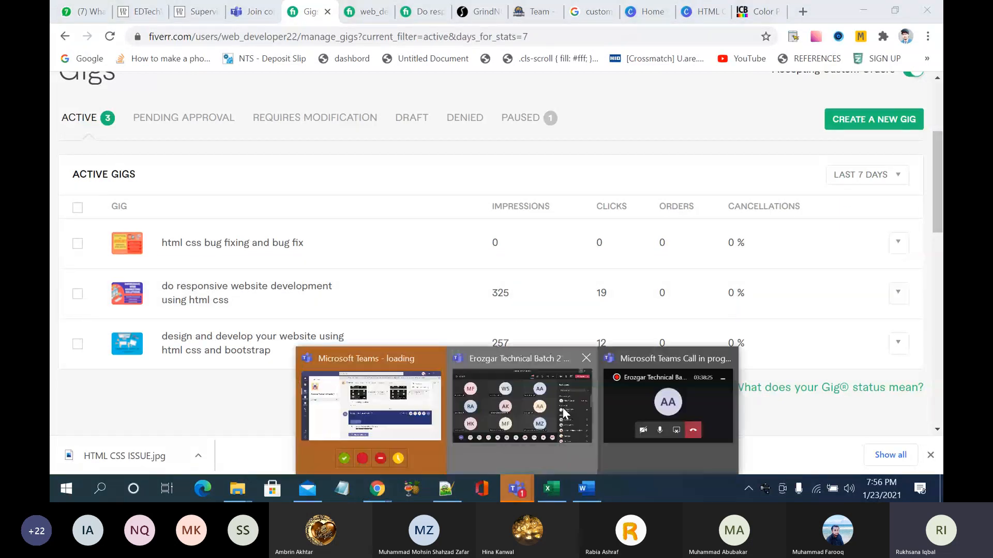
{"action": "left_click", "coordinate": [562, 407]}
{"action": "left_click", "coordinate": [692, 49]}
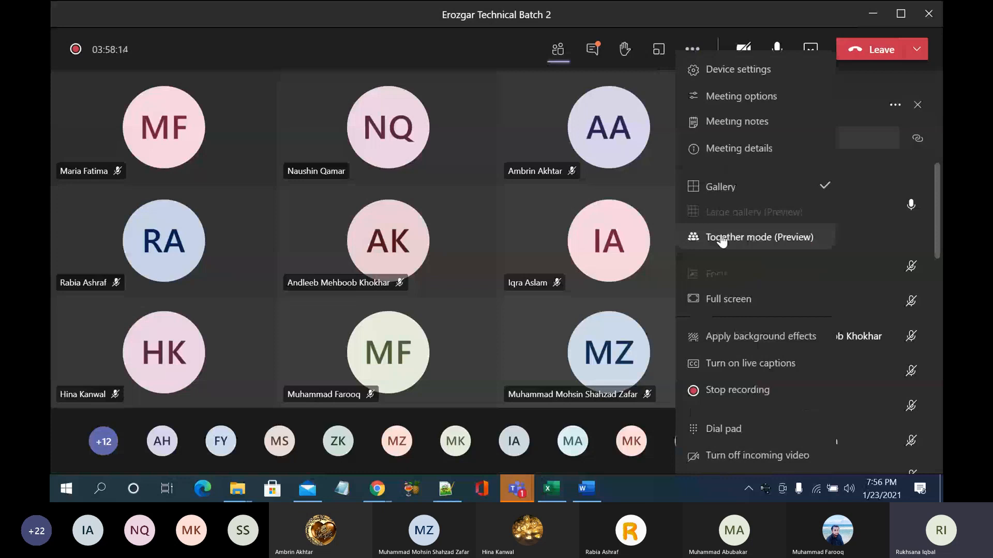
{"action": "left_click", "coordinate": [737, 391]}
{"action": "left_click", "coordinate": [593, 284]}
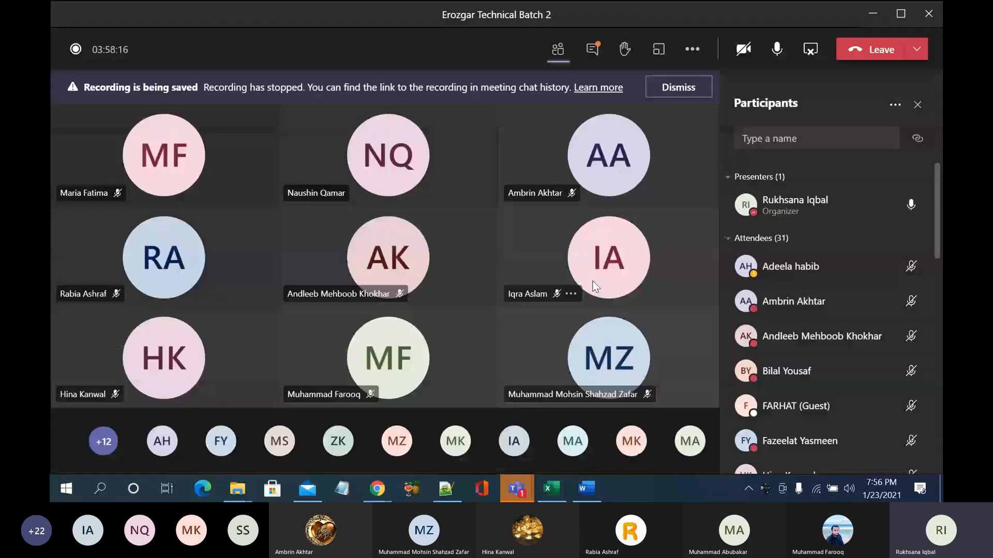